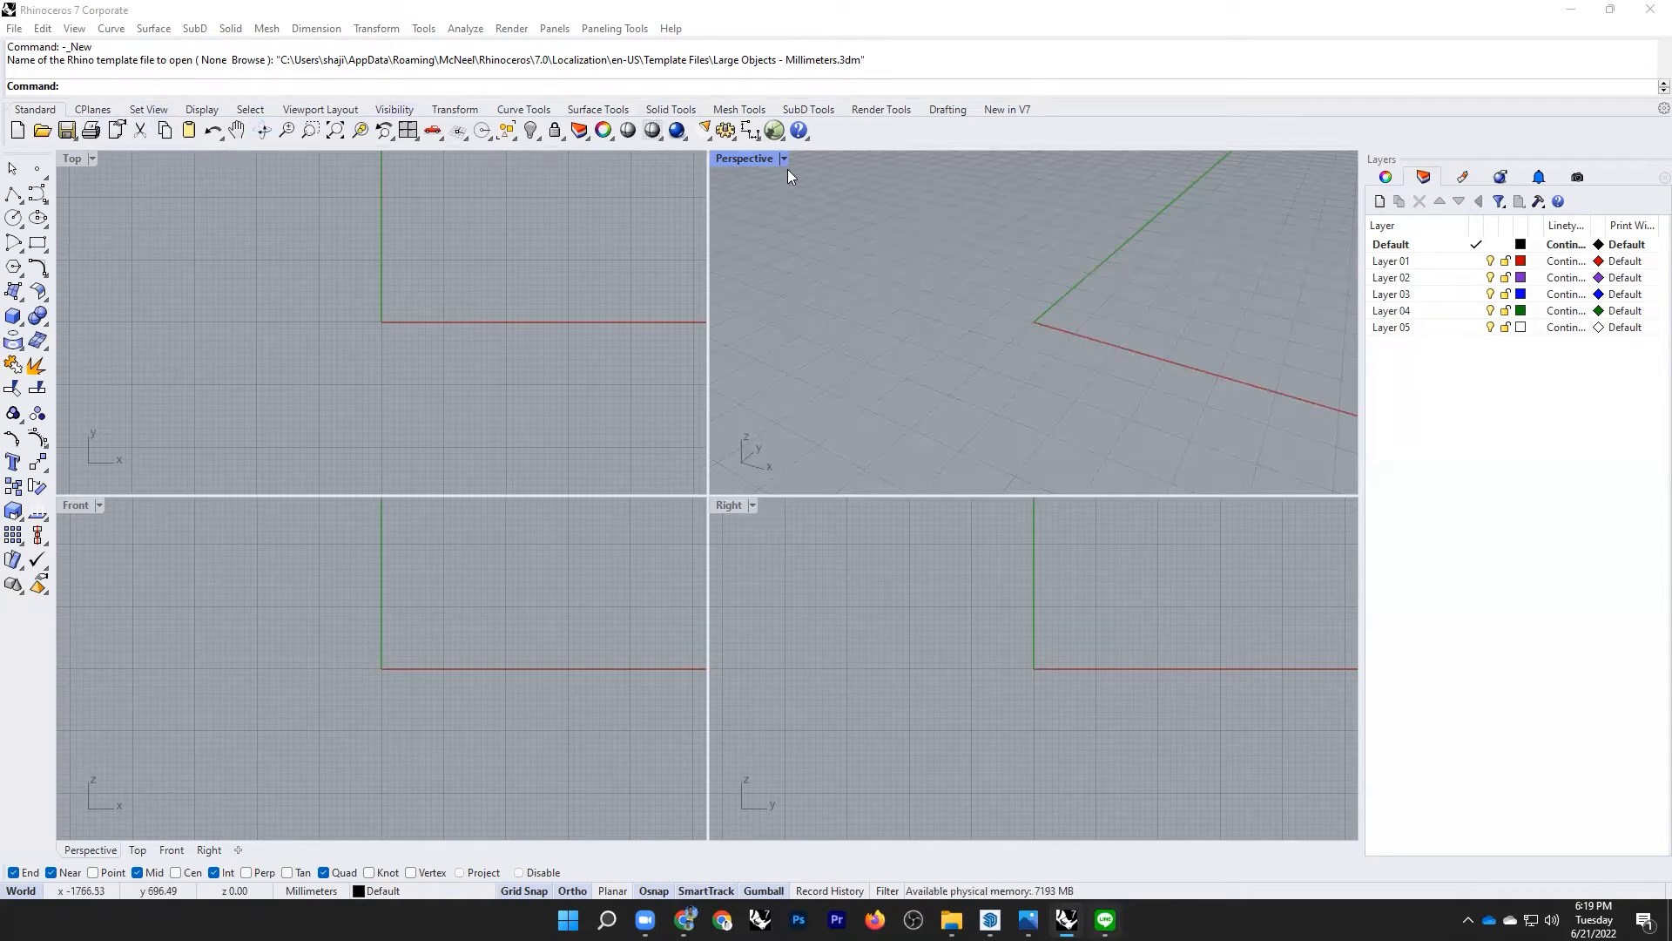
Step: Launch Grasshopper, dismissing its tutorial browser, and dock its window side by side with the Rhino viewports
left_click(773, 132)
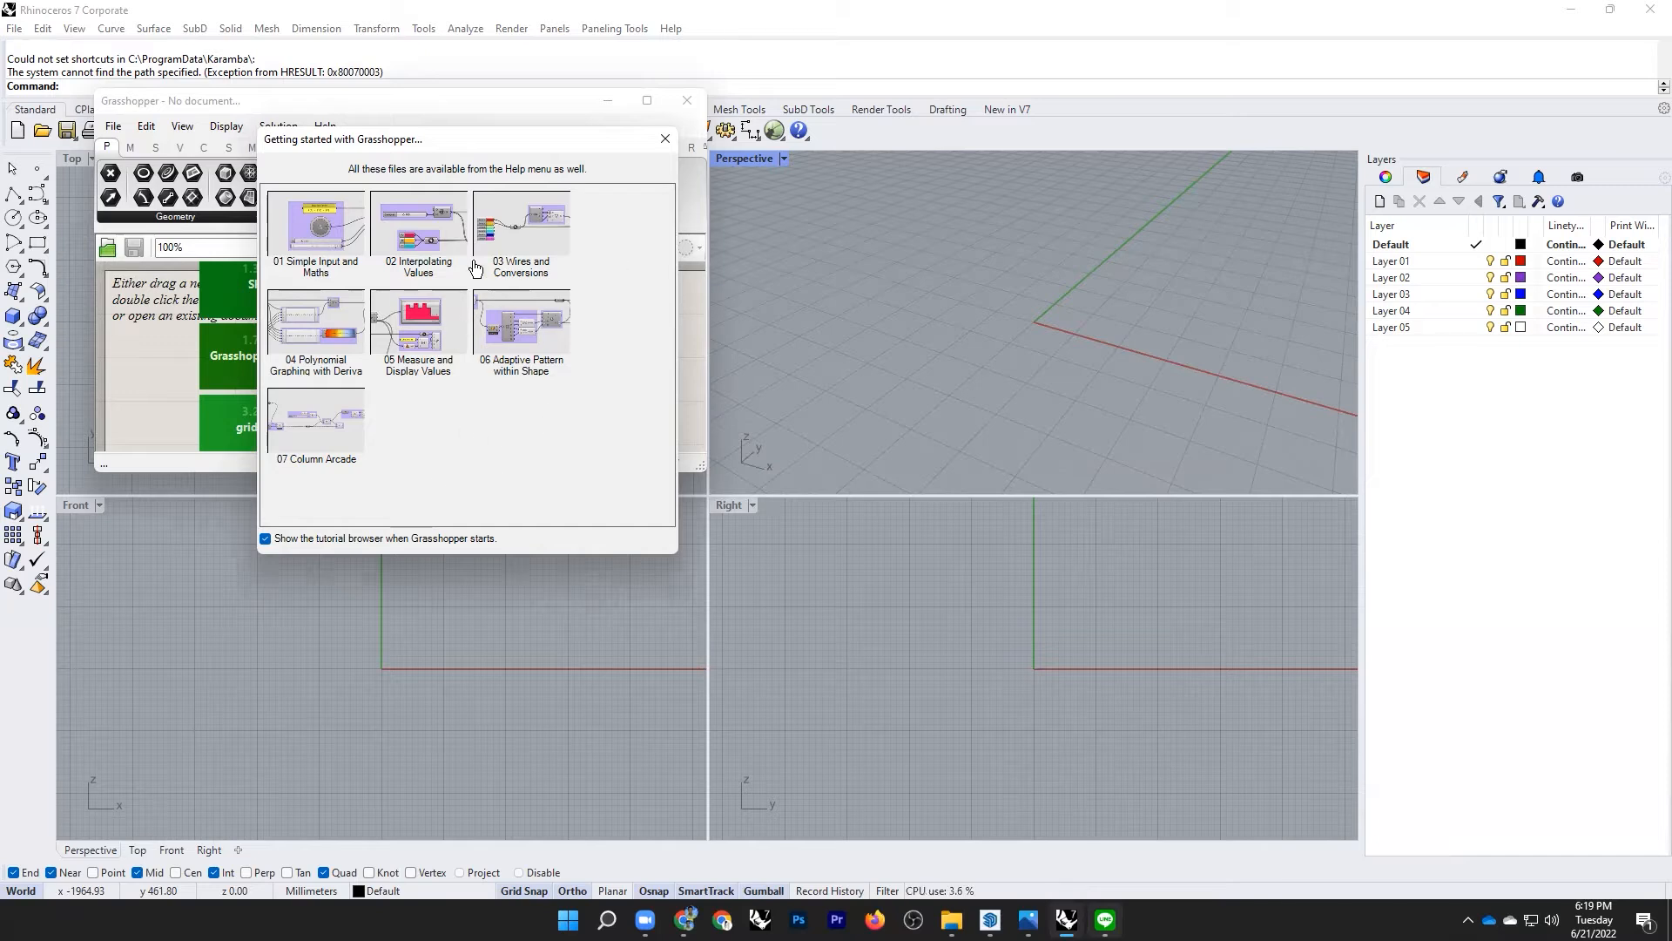
left_click(665, 141)
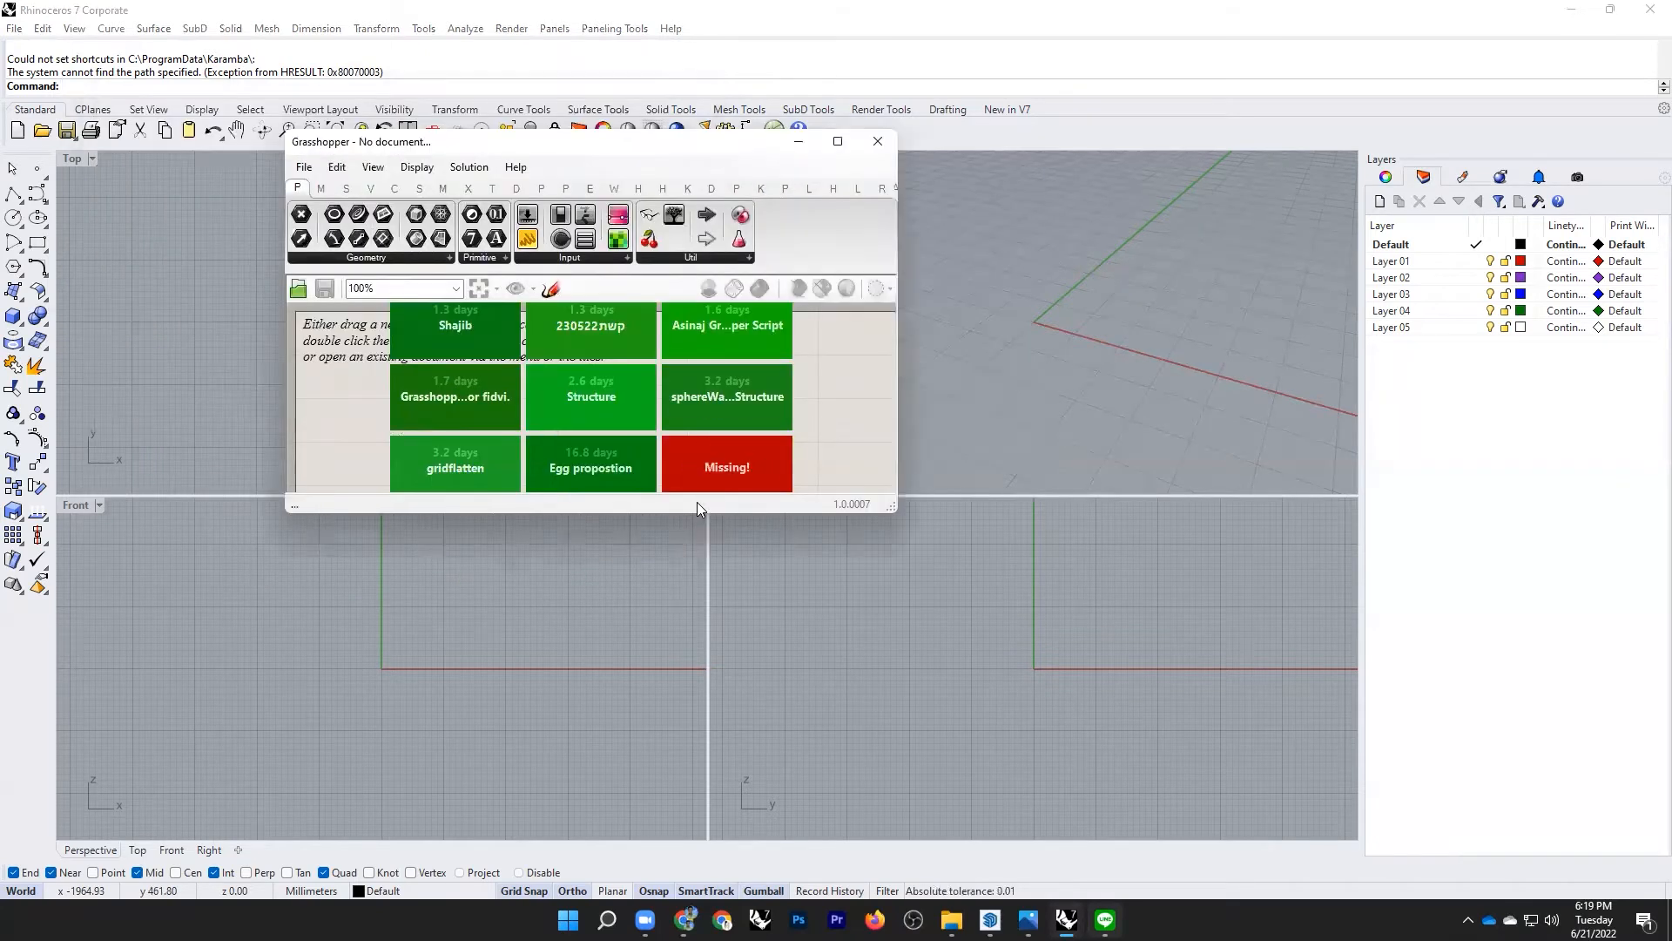
left_click_drag(691, 515, 692, 885)
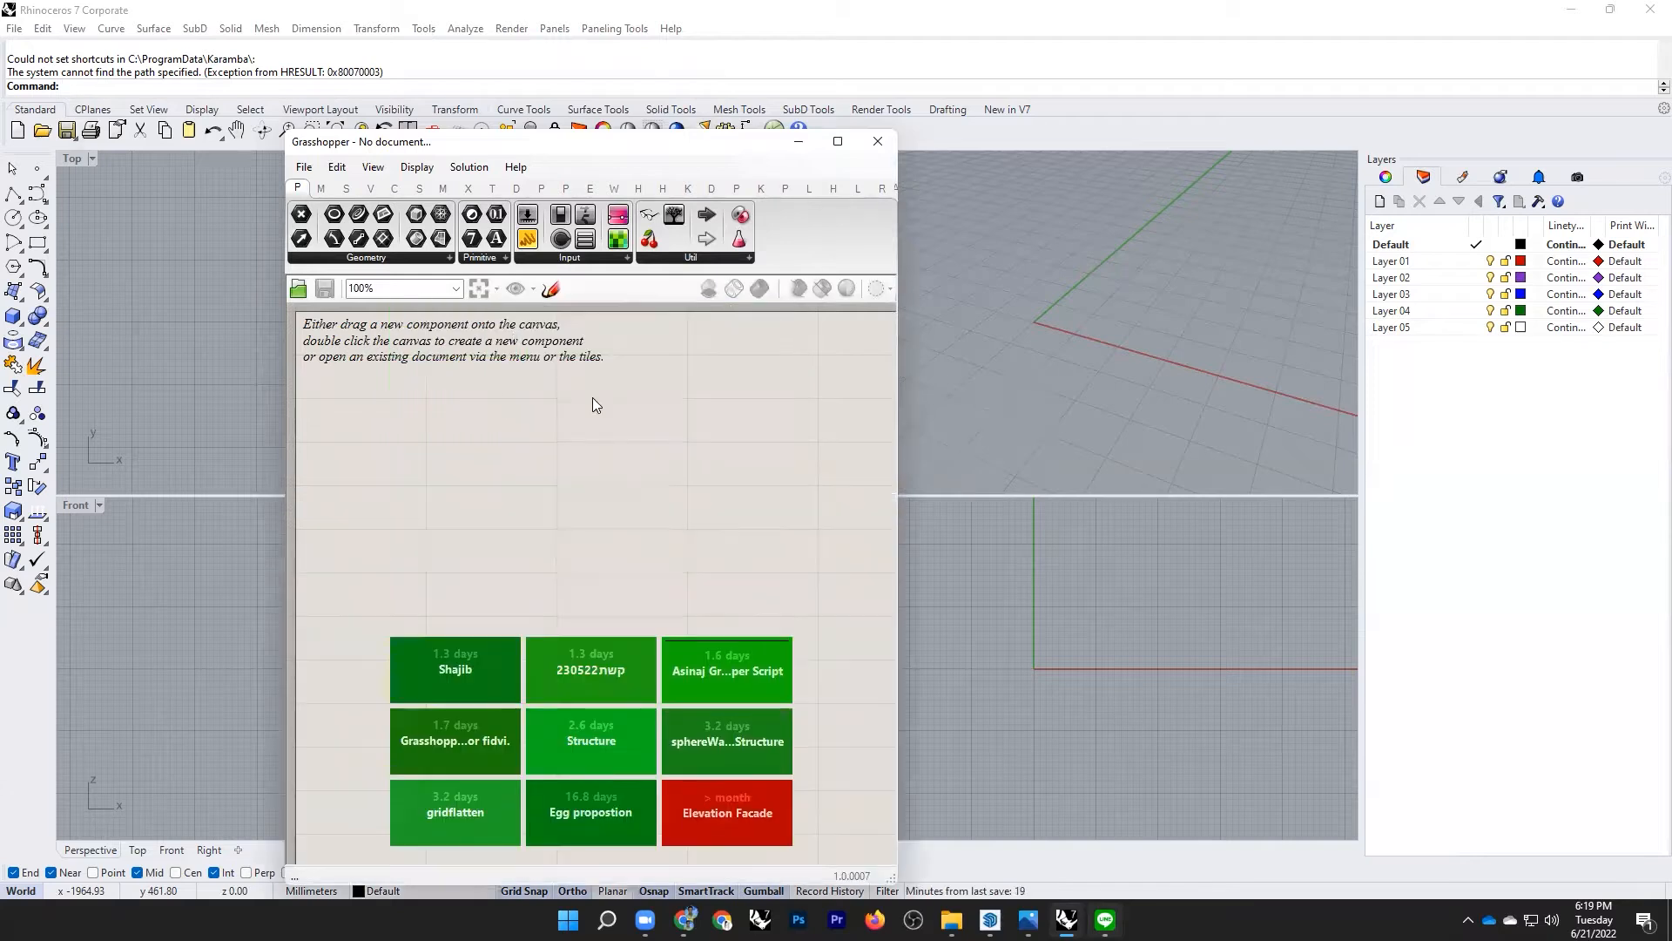
left_click_drag(664, 144, 899, 67)
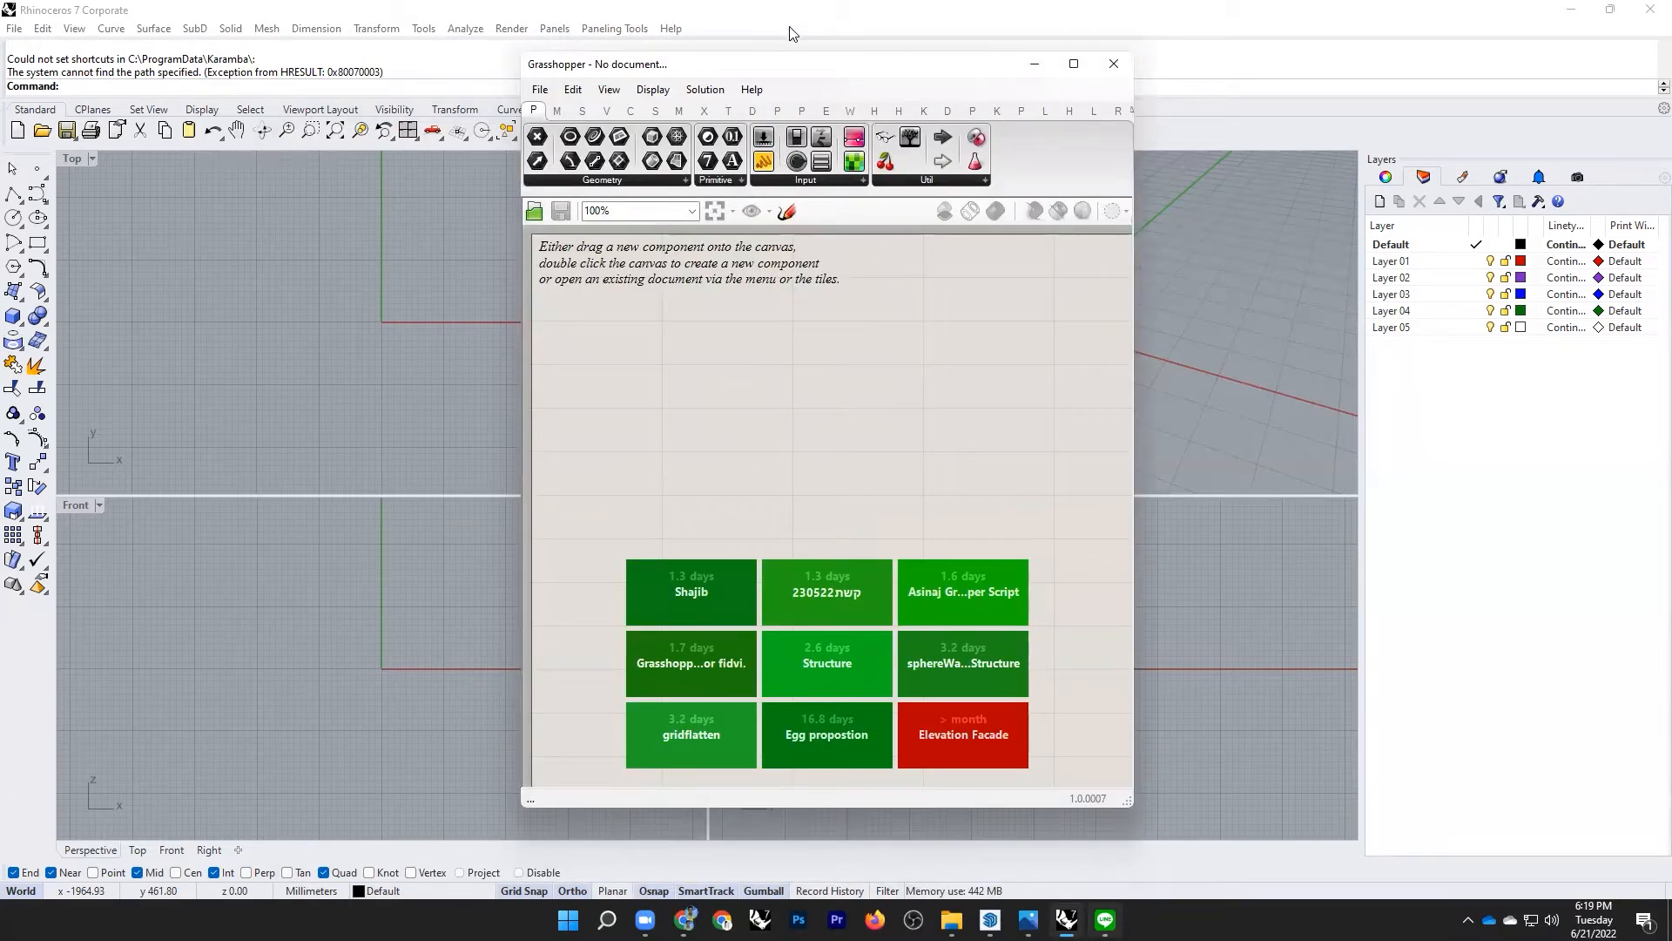
left_click_drag(795, 74, 708, 122)
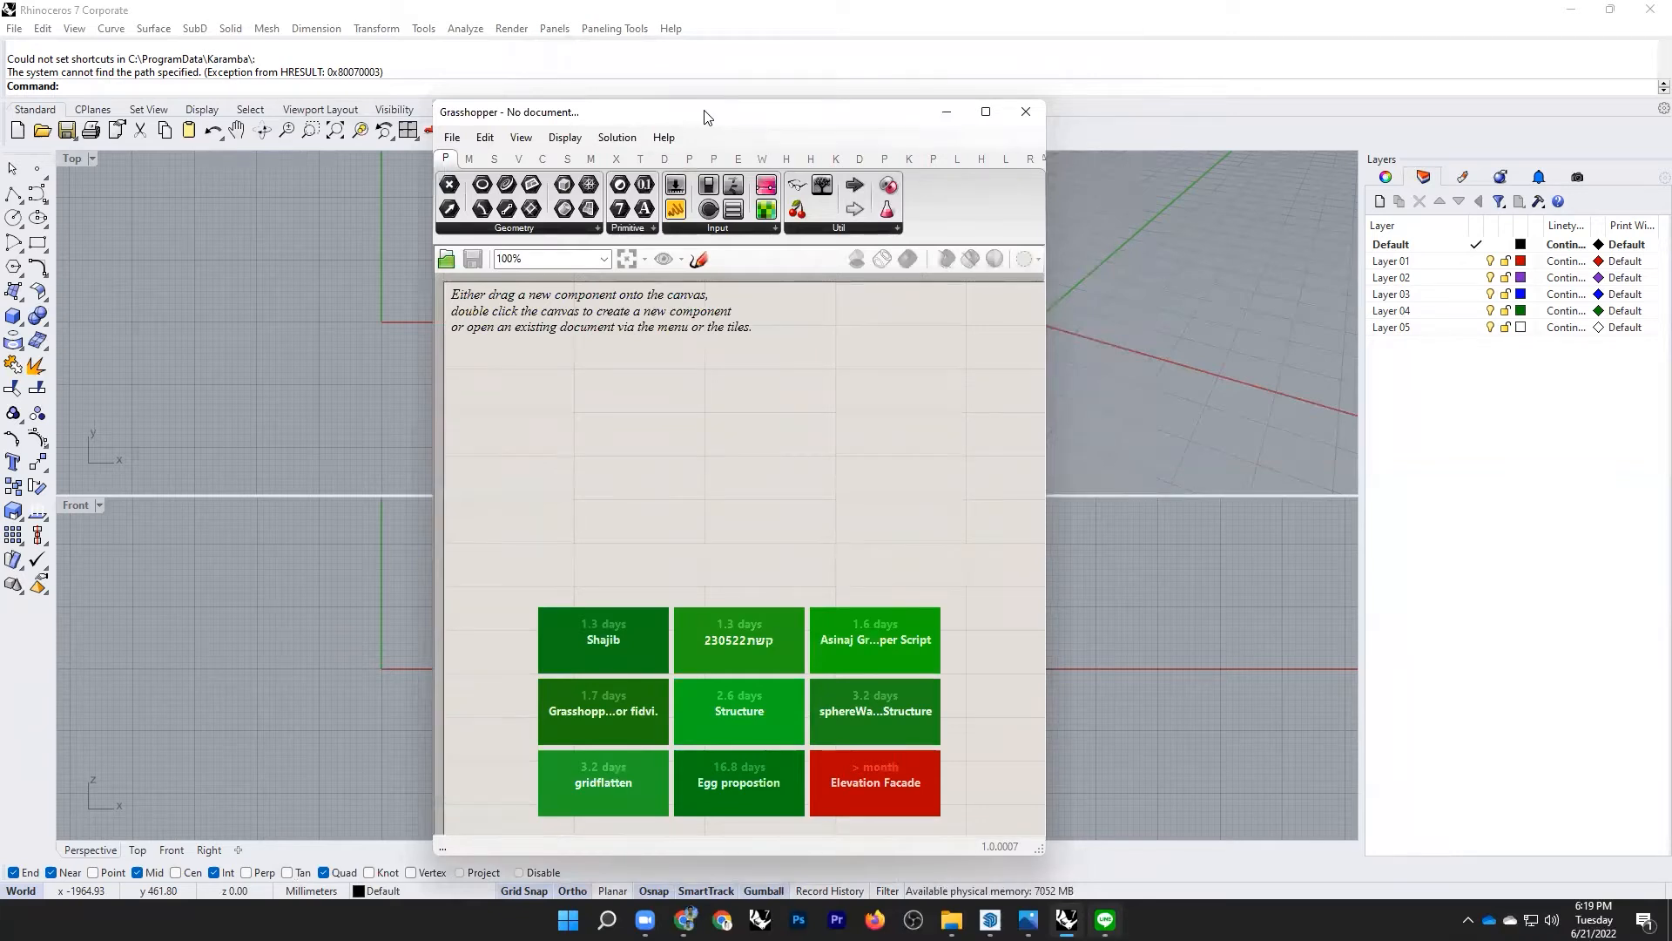
left_click_drag(705, 116, 1671, 197)
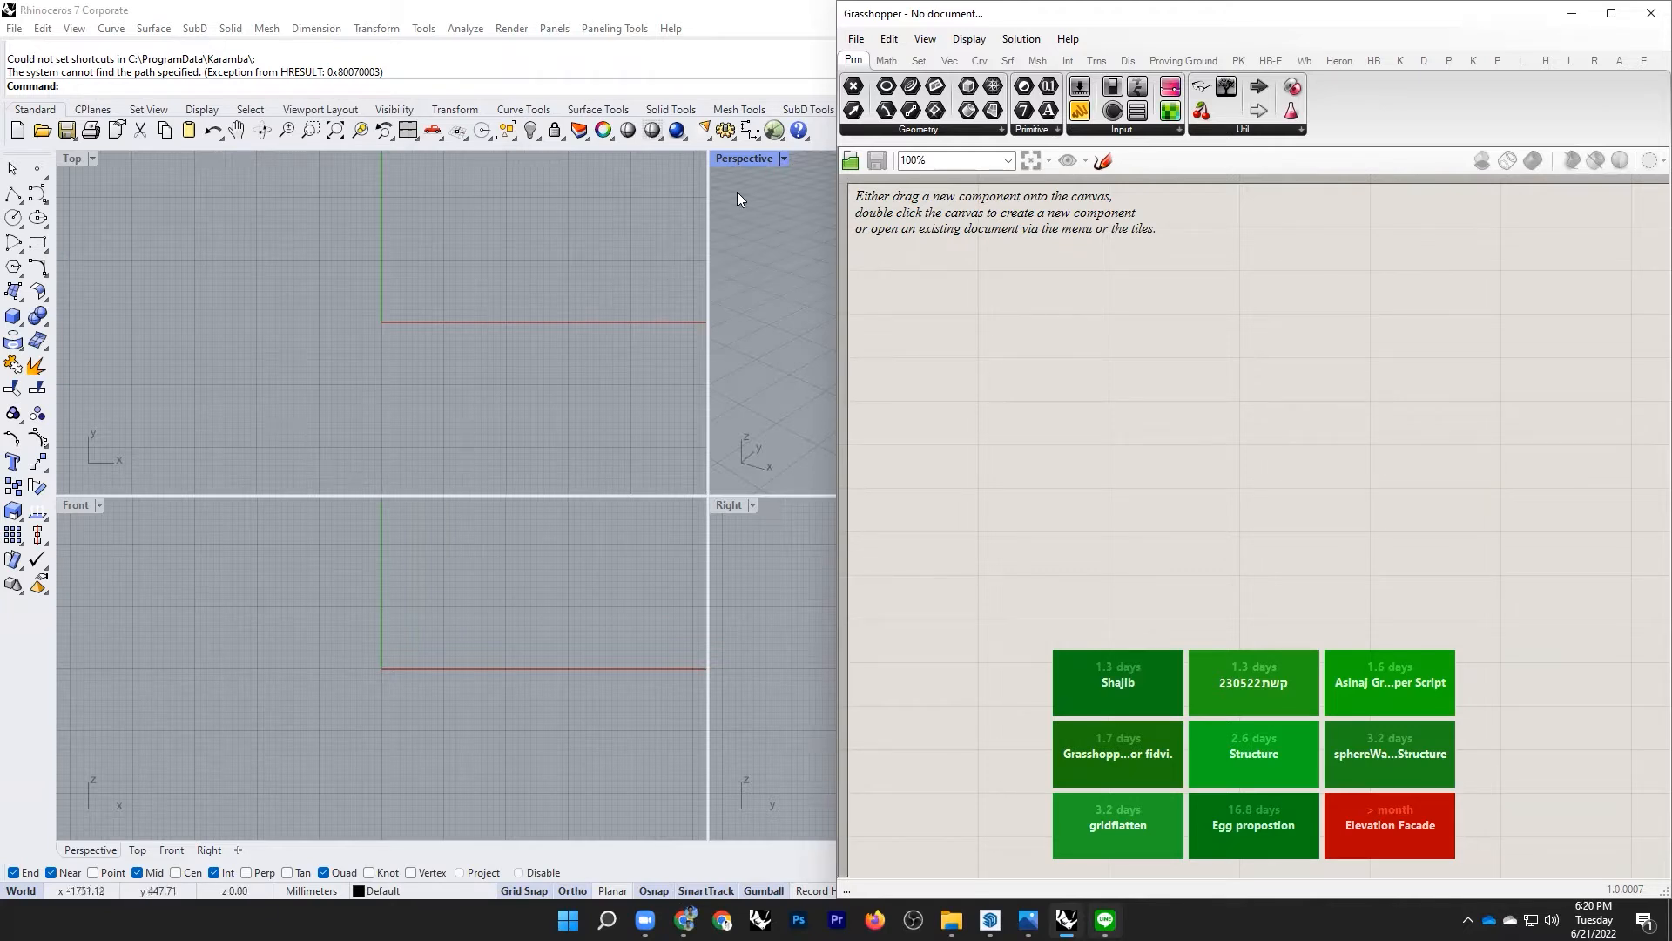
Step: Switch between the four viewports and maximize the Perspective viewport
double_click(738, 158)
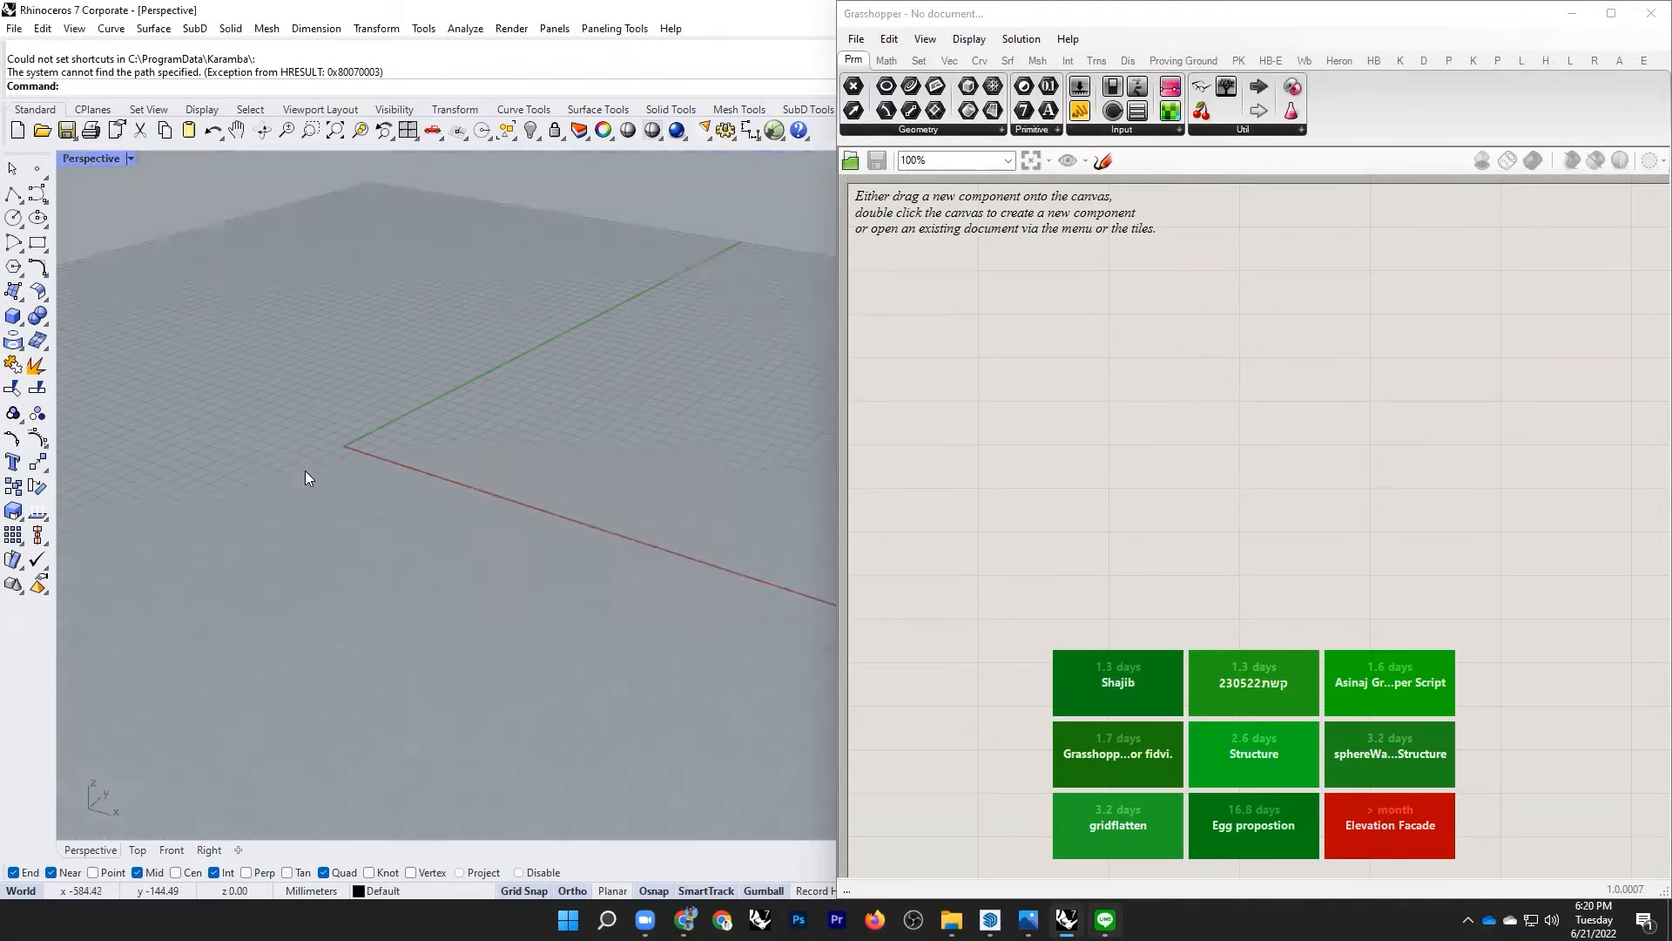
double_click(97, 160)
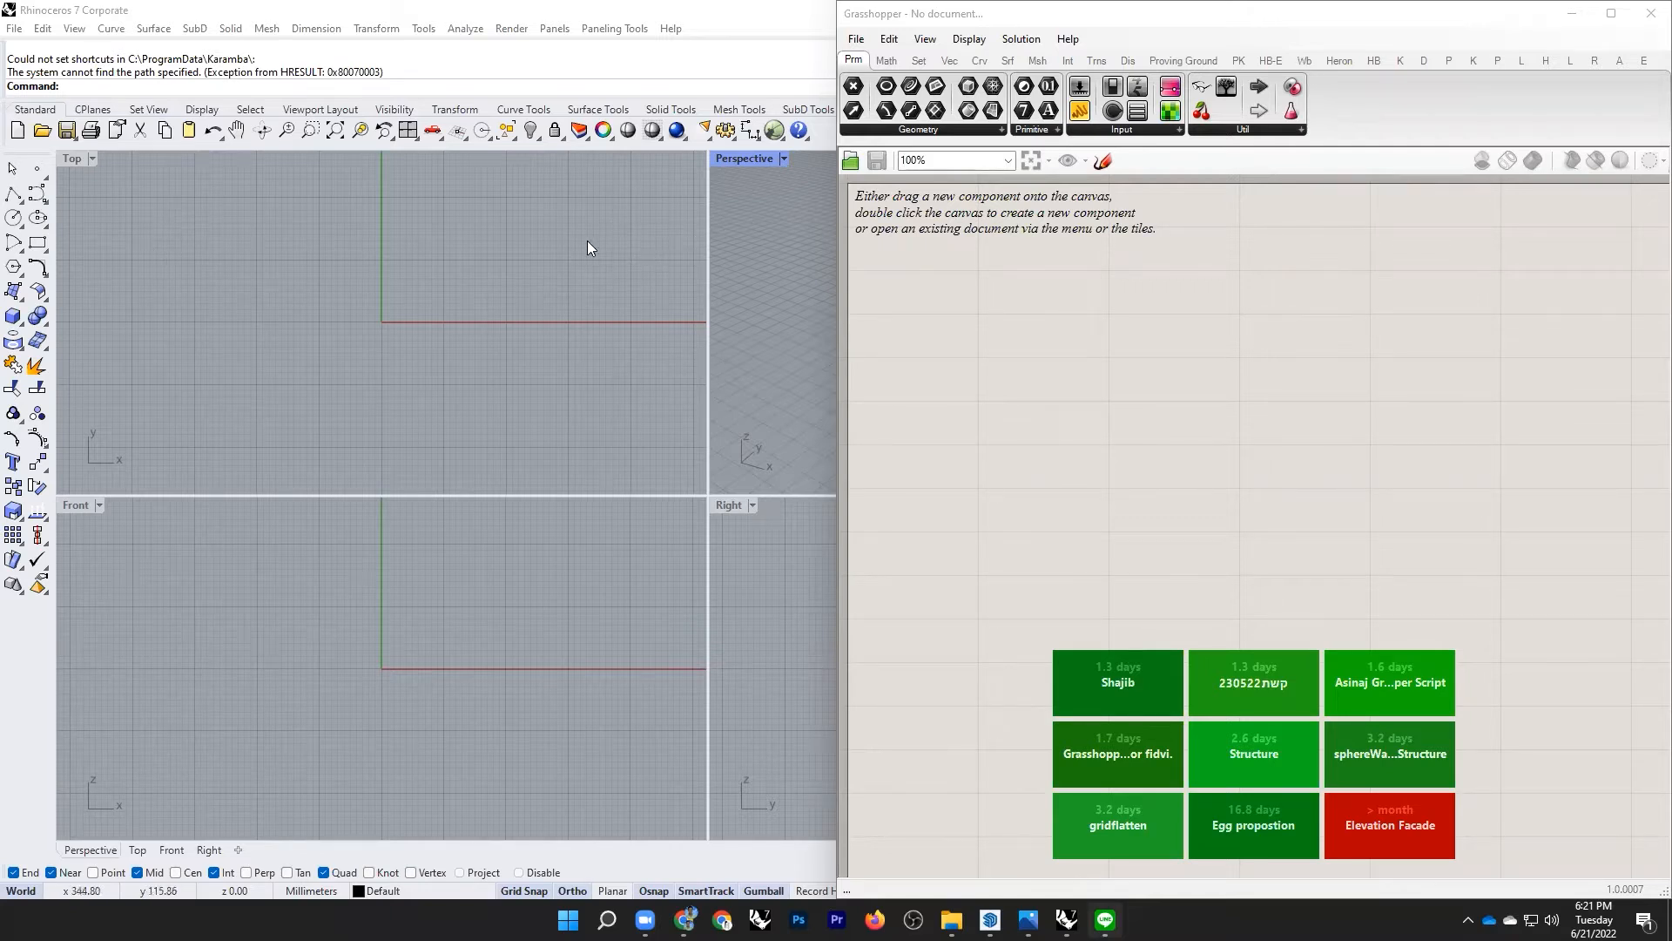
left_click(68, 160)
left_click(76, 504)
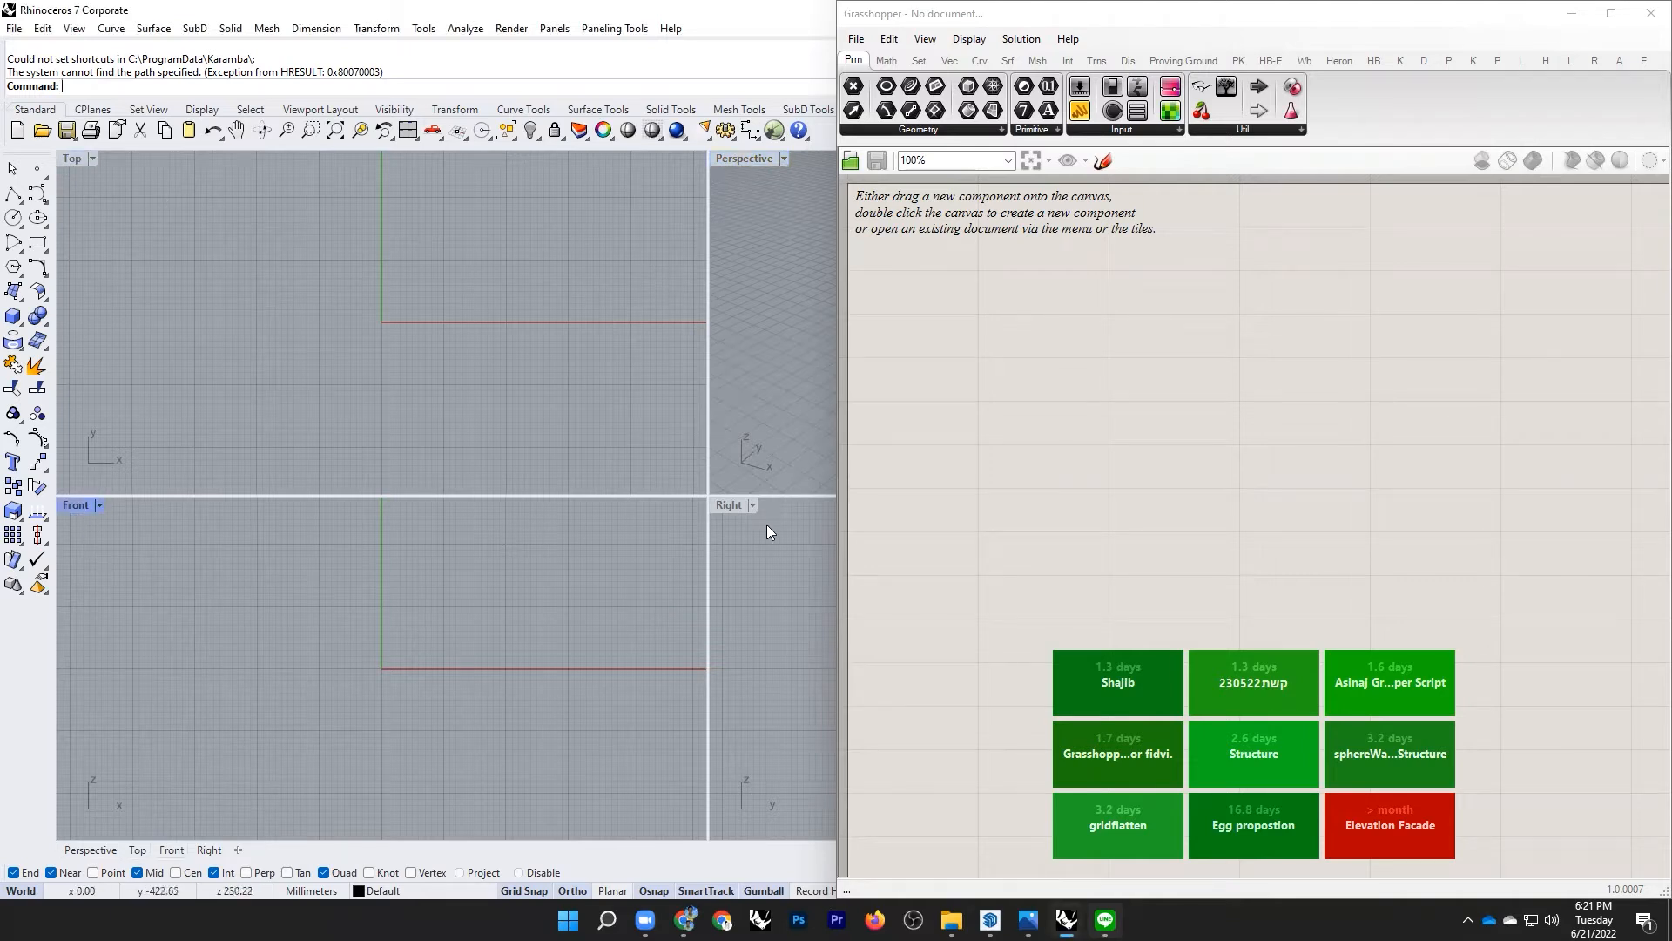
left_click(729, 504)
double_click(746, 159)
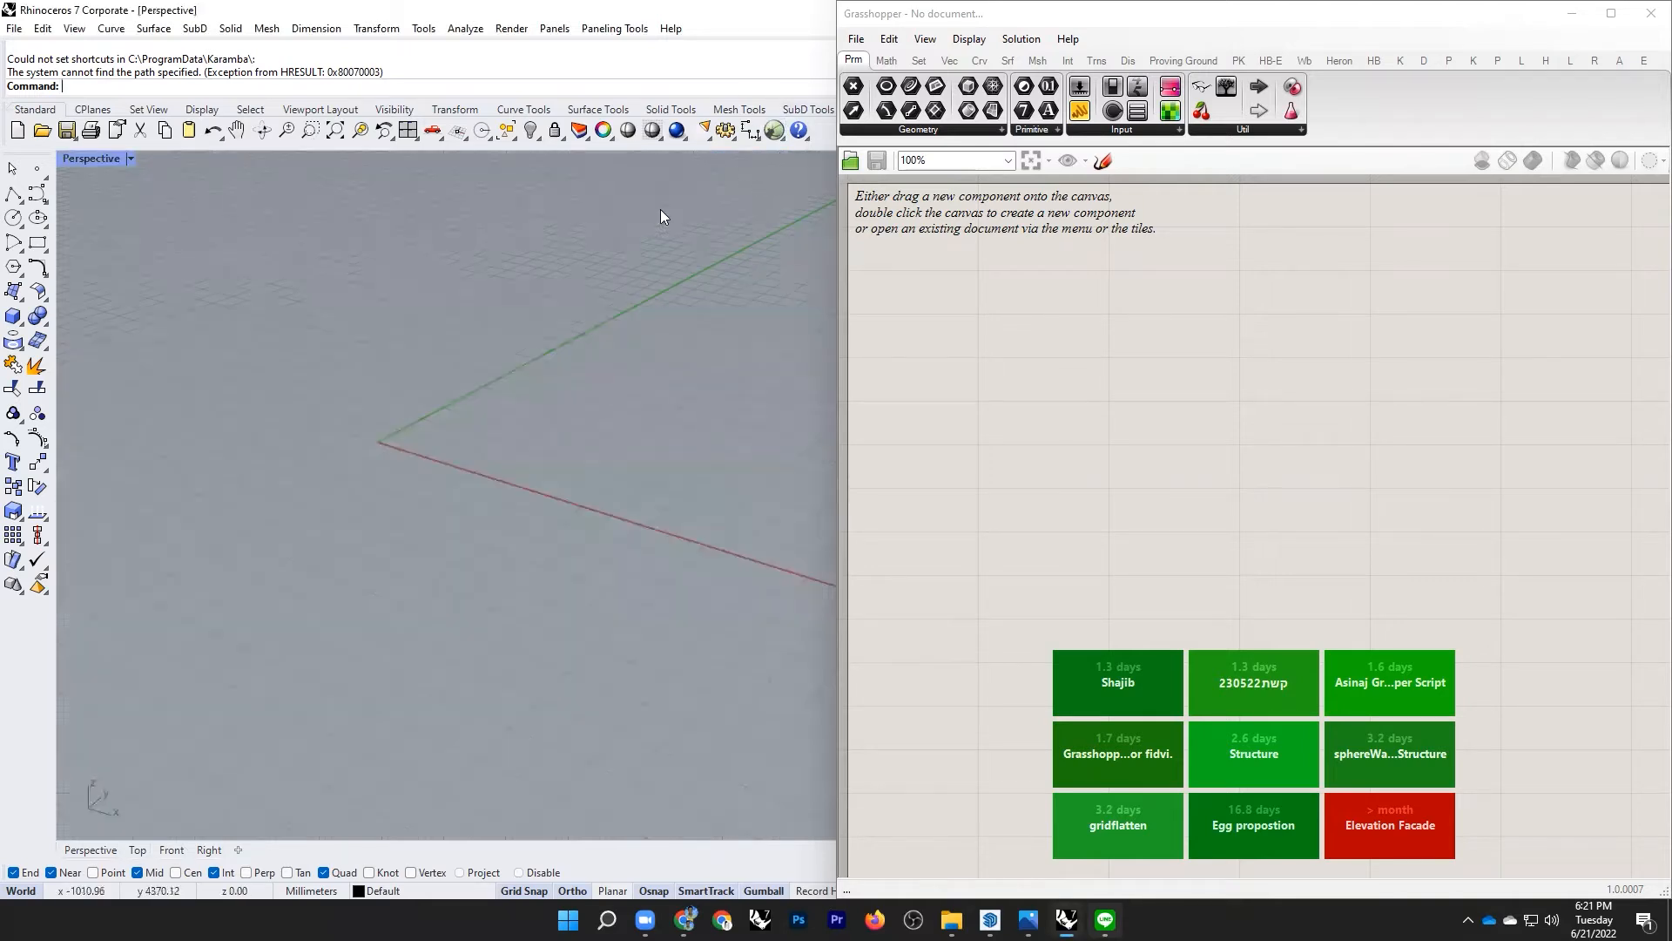
Step: Examine the construction grid and its origin by orbiting and zooming the Perspective view
right_click_drag(380, 445, 729, 620)
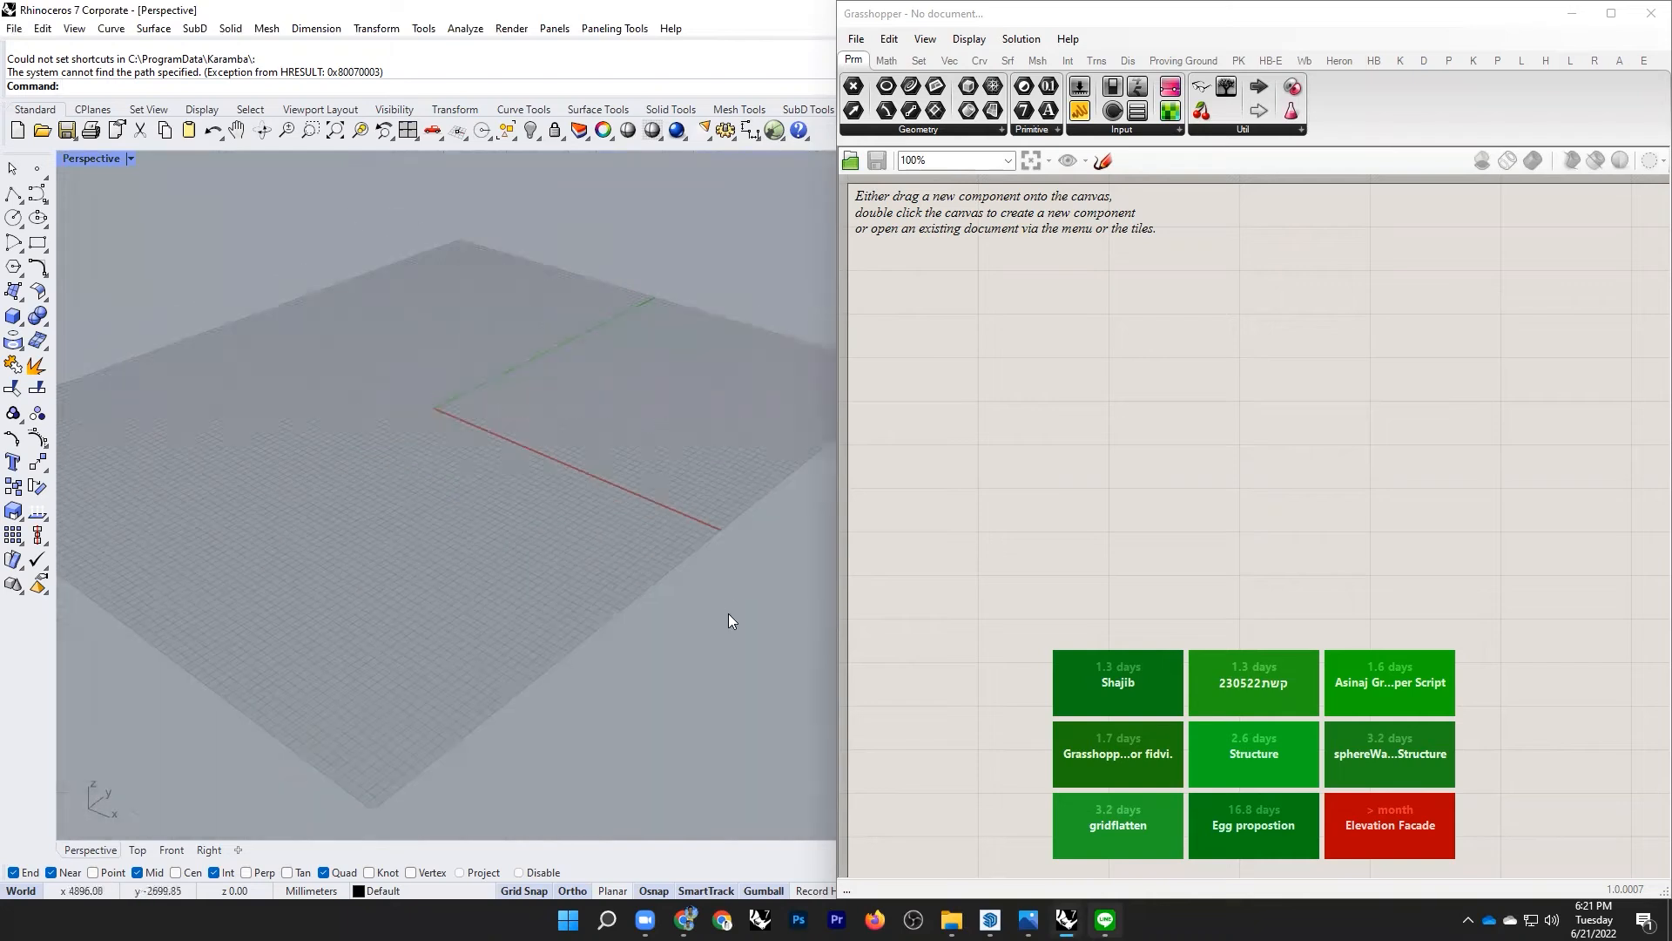
scroll(436, 374, "up", 3)
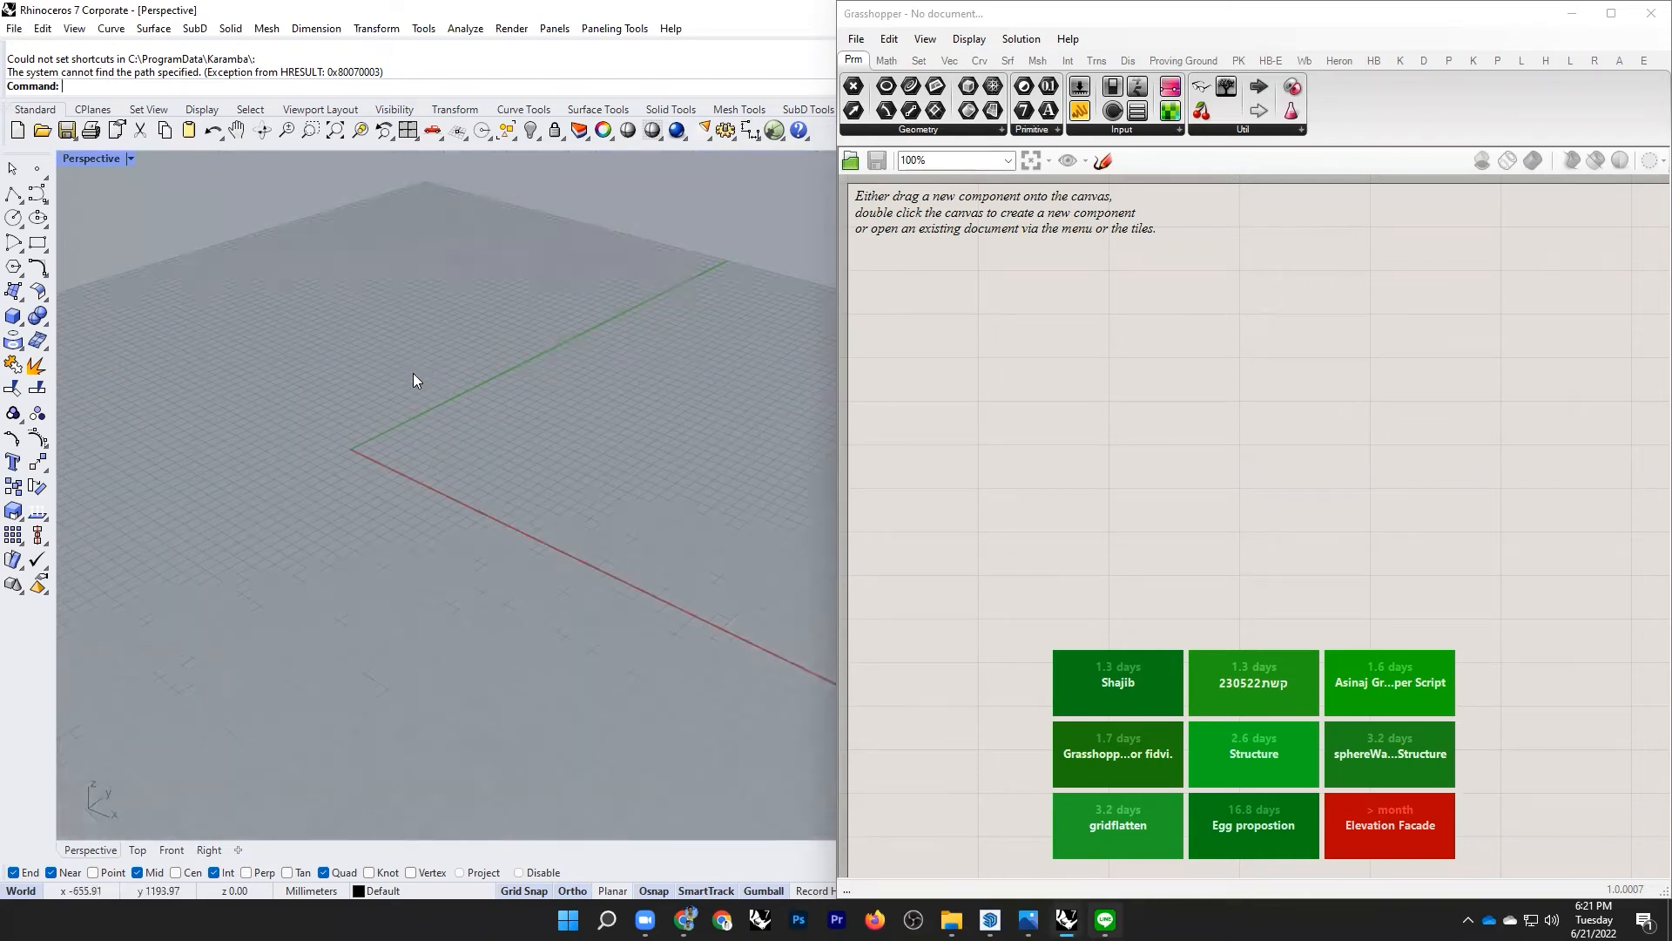
scroll(431, 601, "down", 5)
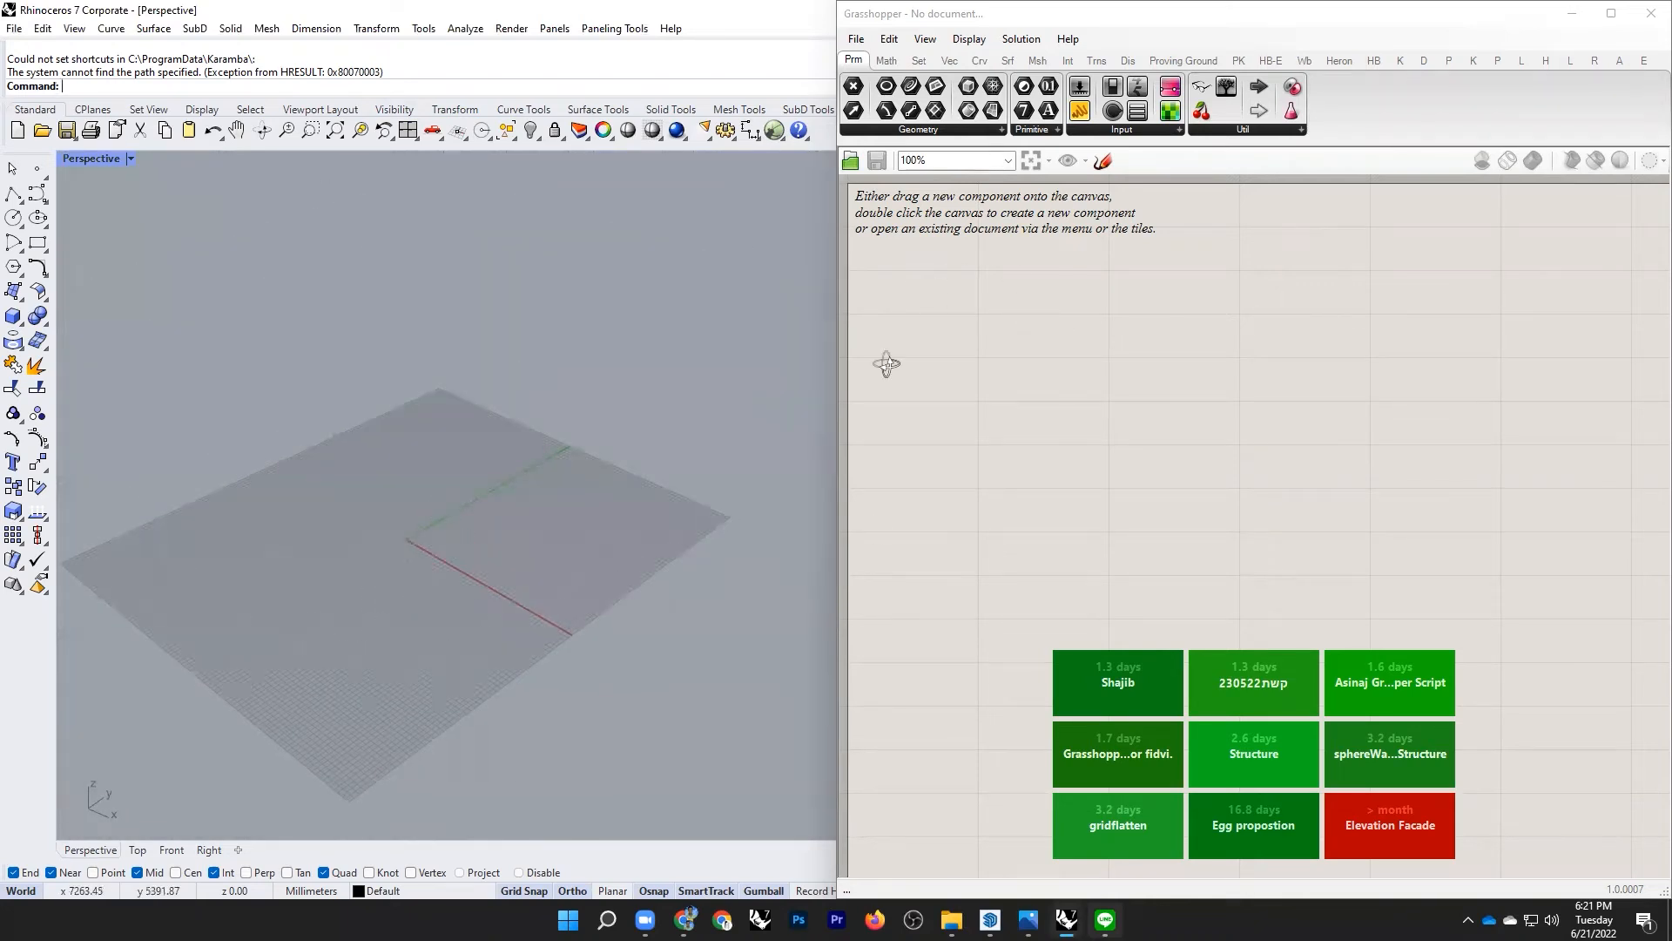
scroll(418, 546, "down", 4)
scroll(412, 552, "up", 4)
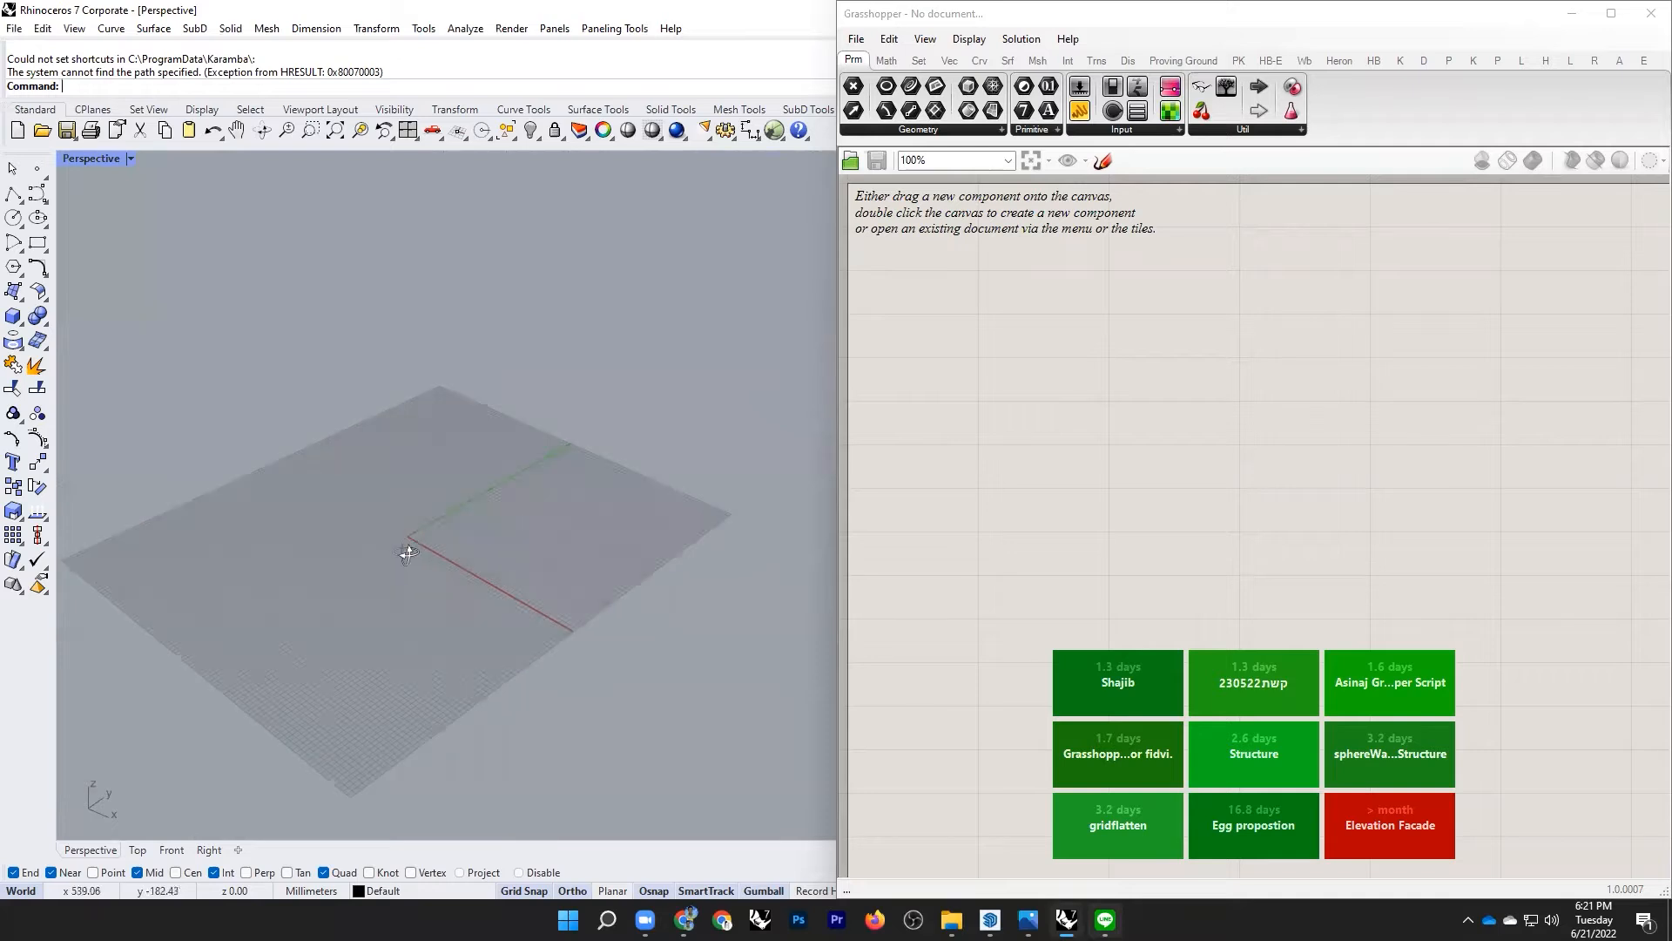
scroll(366, 493, "up", 2)
scroll(679, 506, "up", 2)
right_click_drag(527, 580, 453, 573)
scroll(563, 671, "down", 3)
scroll(453, 573, "down", 5)
scroll(452, 573, "up", 7)
right_click_drag(477, 629, 463, 630)
scroll(463, 631, "down", 2)
scroll(463, 630, "up", 3)
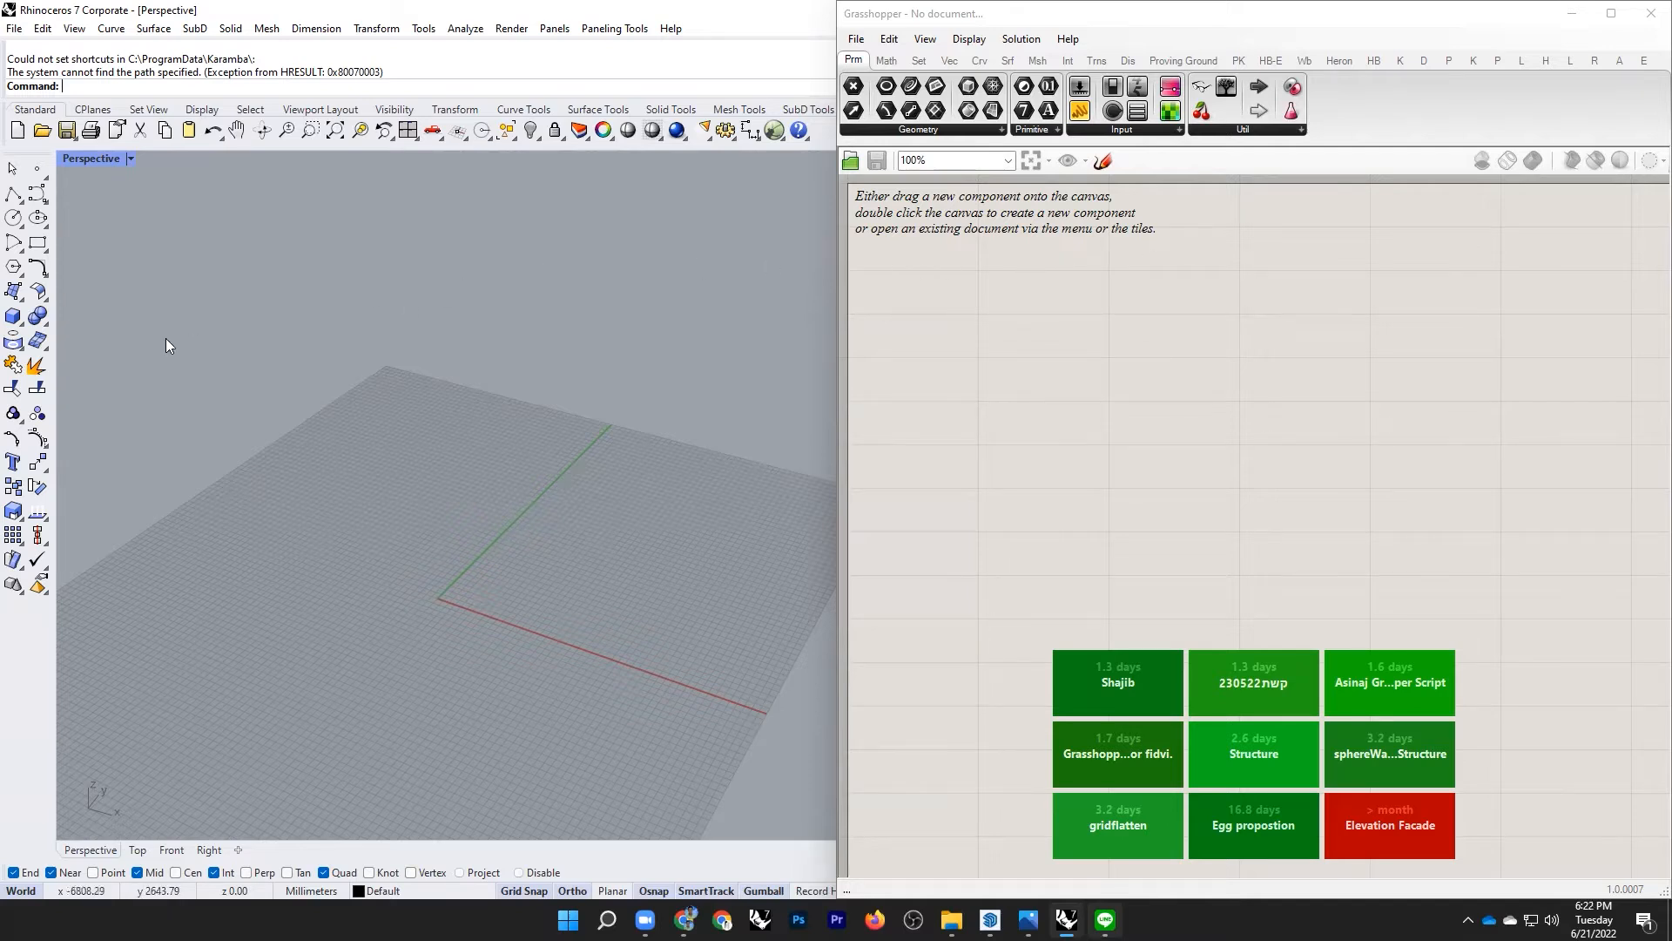
Step: Draw a solid cylinder based at the grid origin, about 1010 mm in radius and about 2680 mm high
left_click(21, 324)
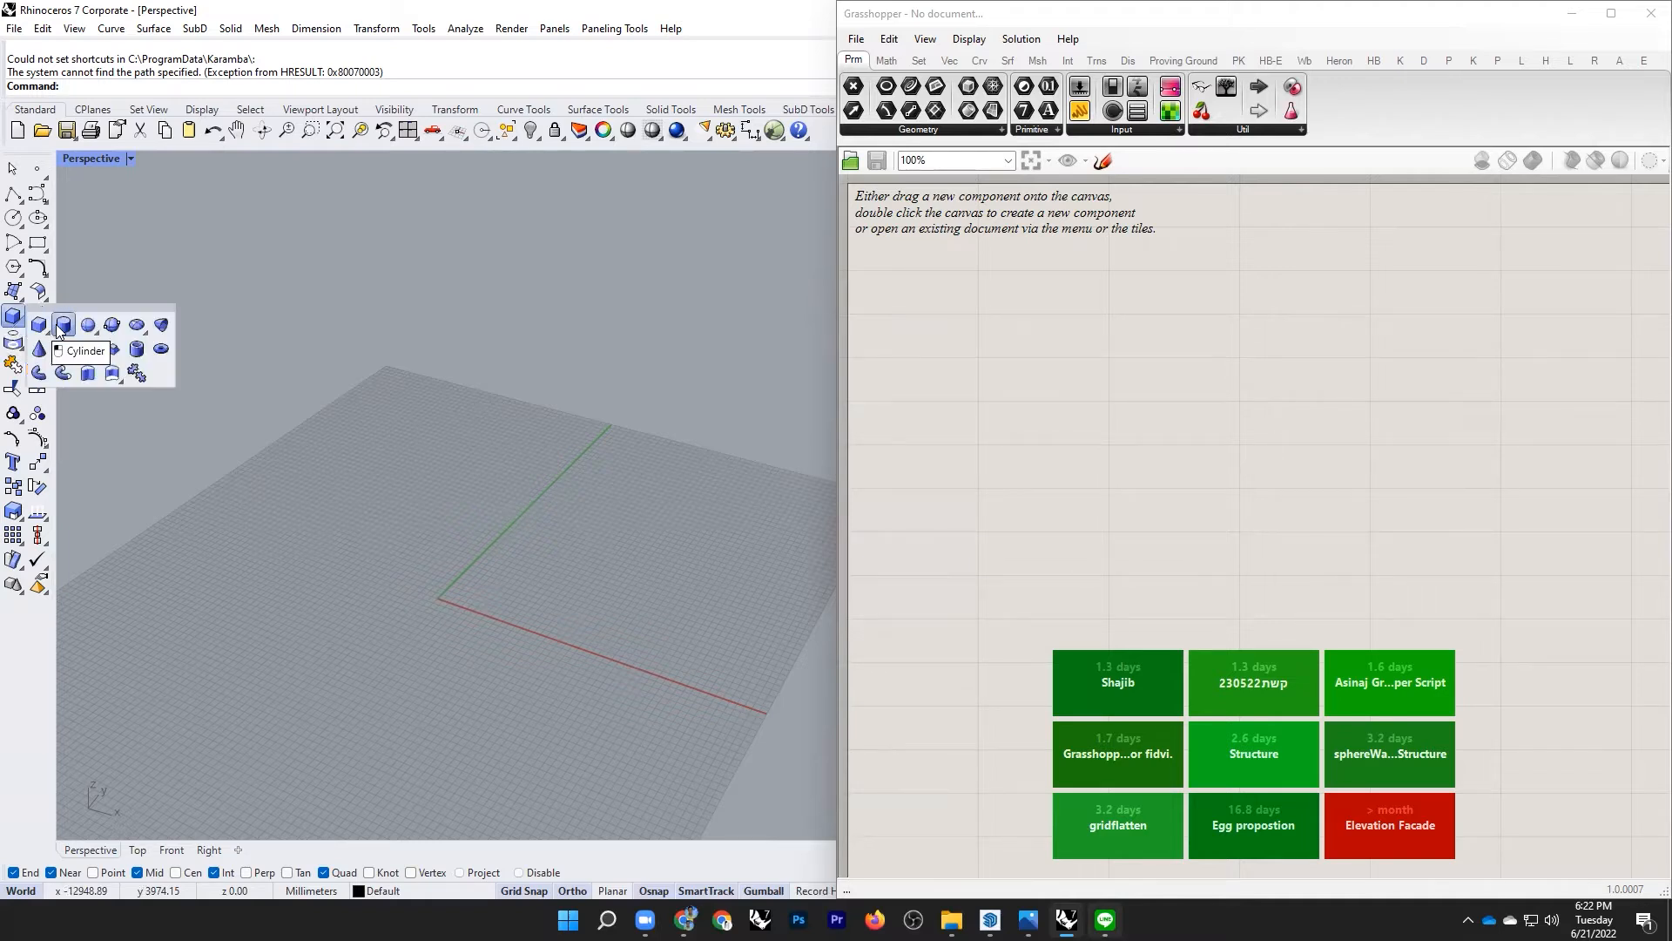
left_click(59, 329)
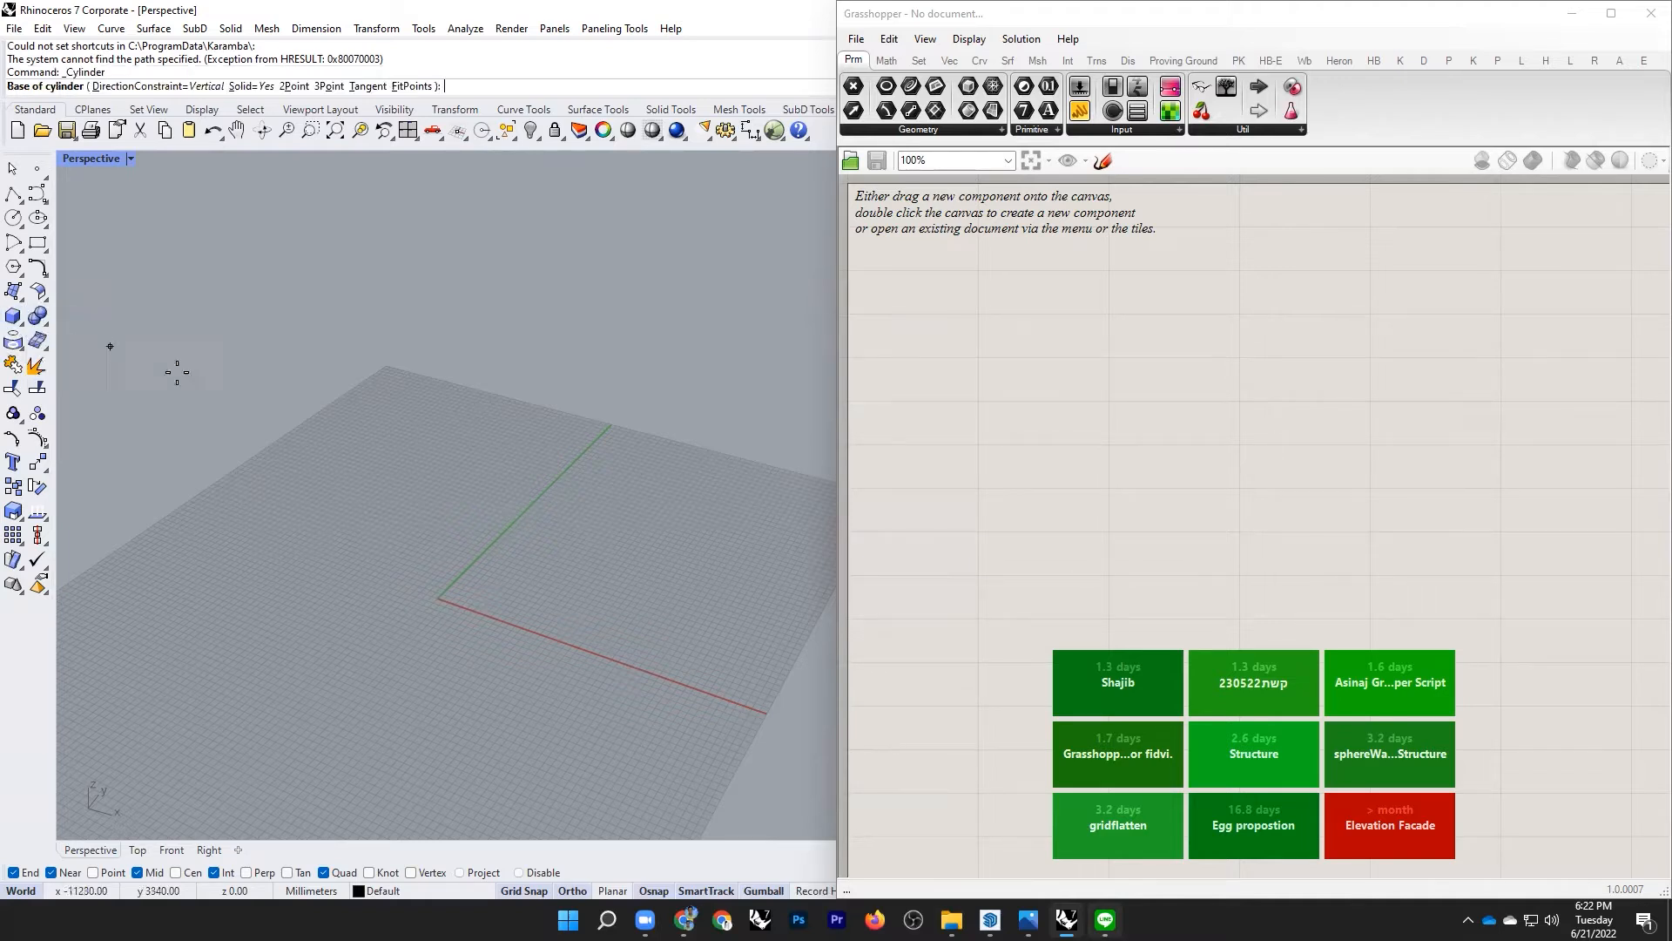
left_click(438, 601)
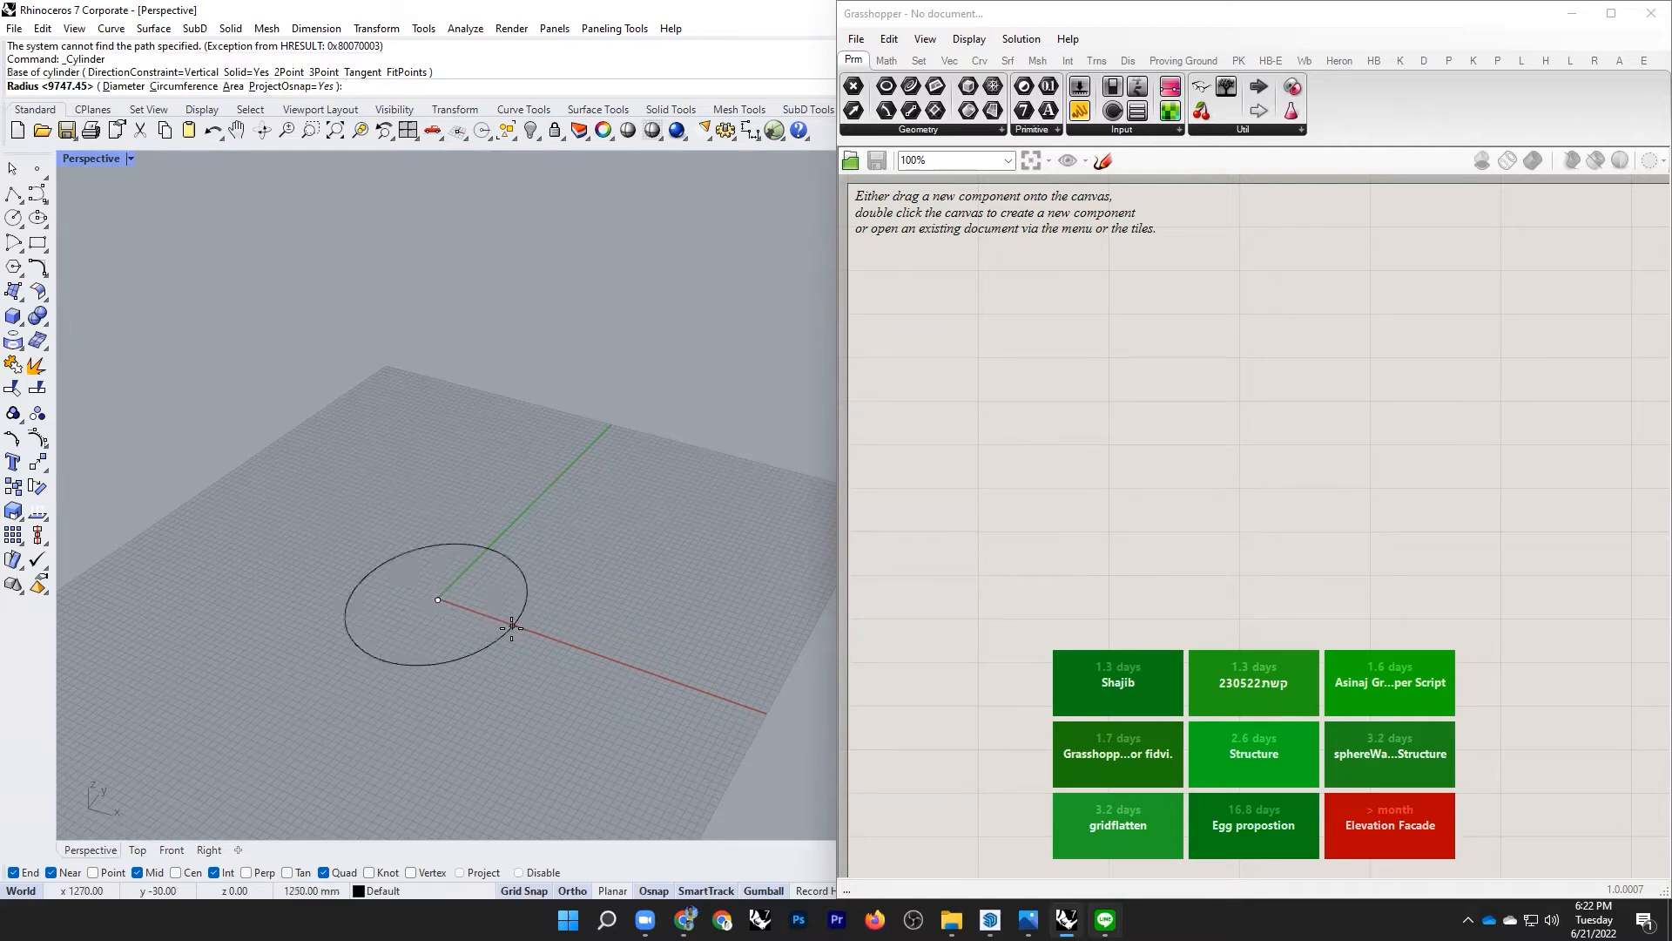
scroll(525, 599, "down", 3)
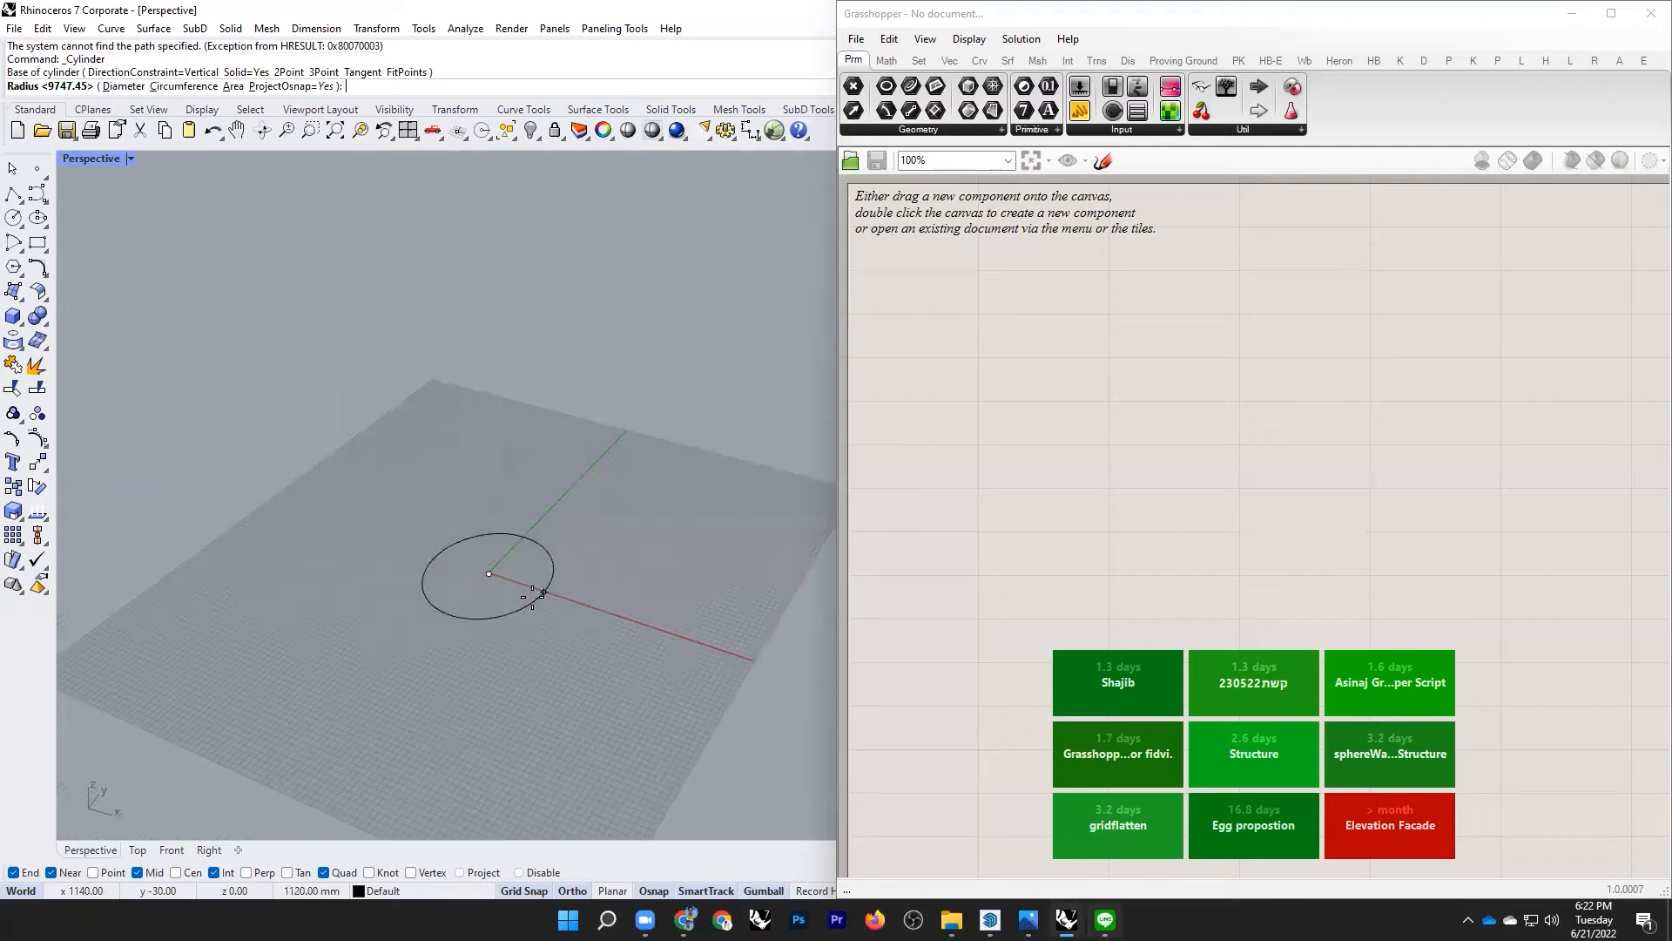
left_click(516, 489)
left_click(503, 437)
Step: Set the Perspective viewport's display mode to Shaded
left_click(129, 159)
left_click(105, 242)
scroll(449, 380, "down", 3)
scroll(483, 399, "up", 5)
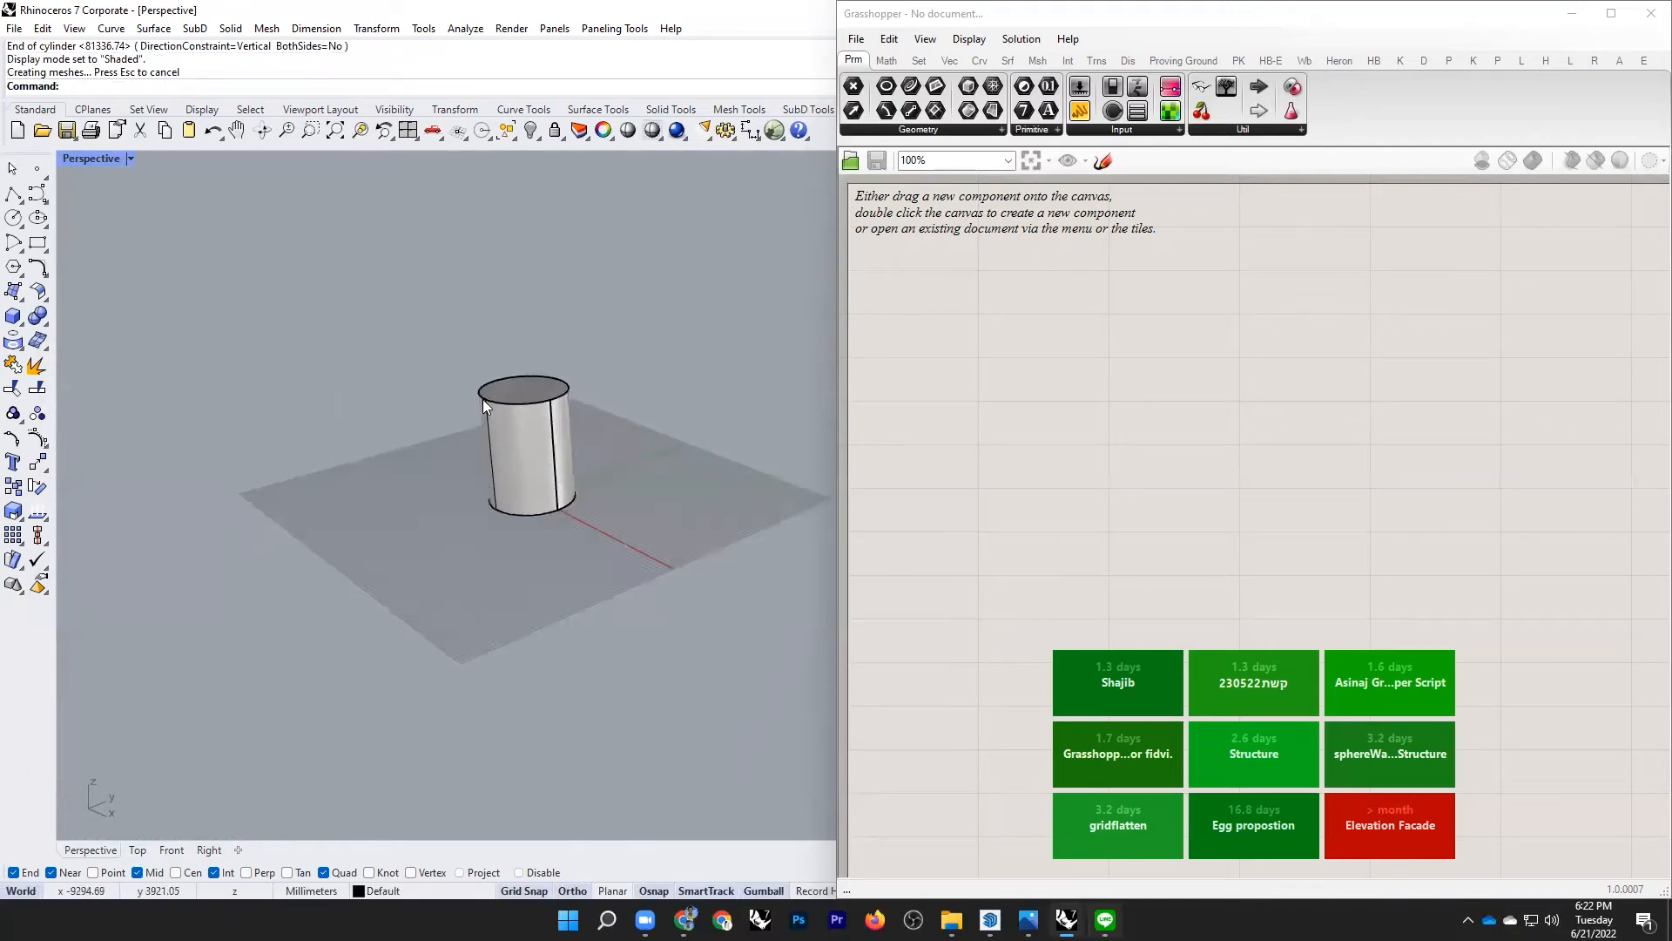
scroll(499, 479, "up", 2)
right_click_drag(775, 384, 871, 362)
Step: Move the cylinder along the Y axis to beyond the far edge of the grid and deselect it
scroll(505, 435, "down", 6)
right_click_drag(501, 392, 516, 453)
left_click_drag(535, 439, 693, 259)
left_click(678, 438)
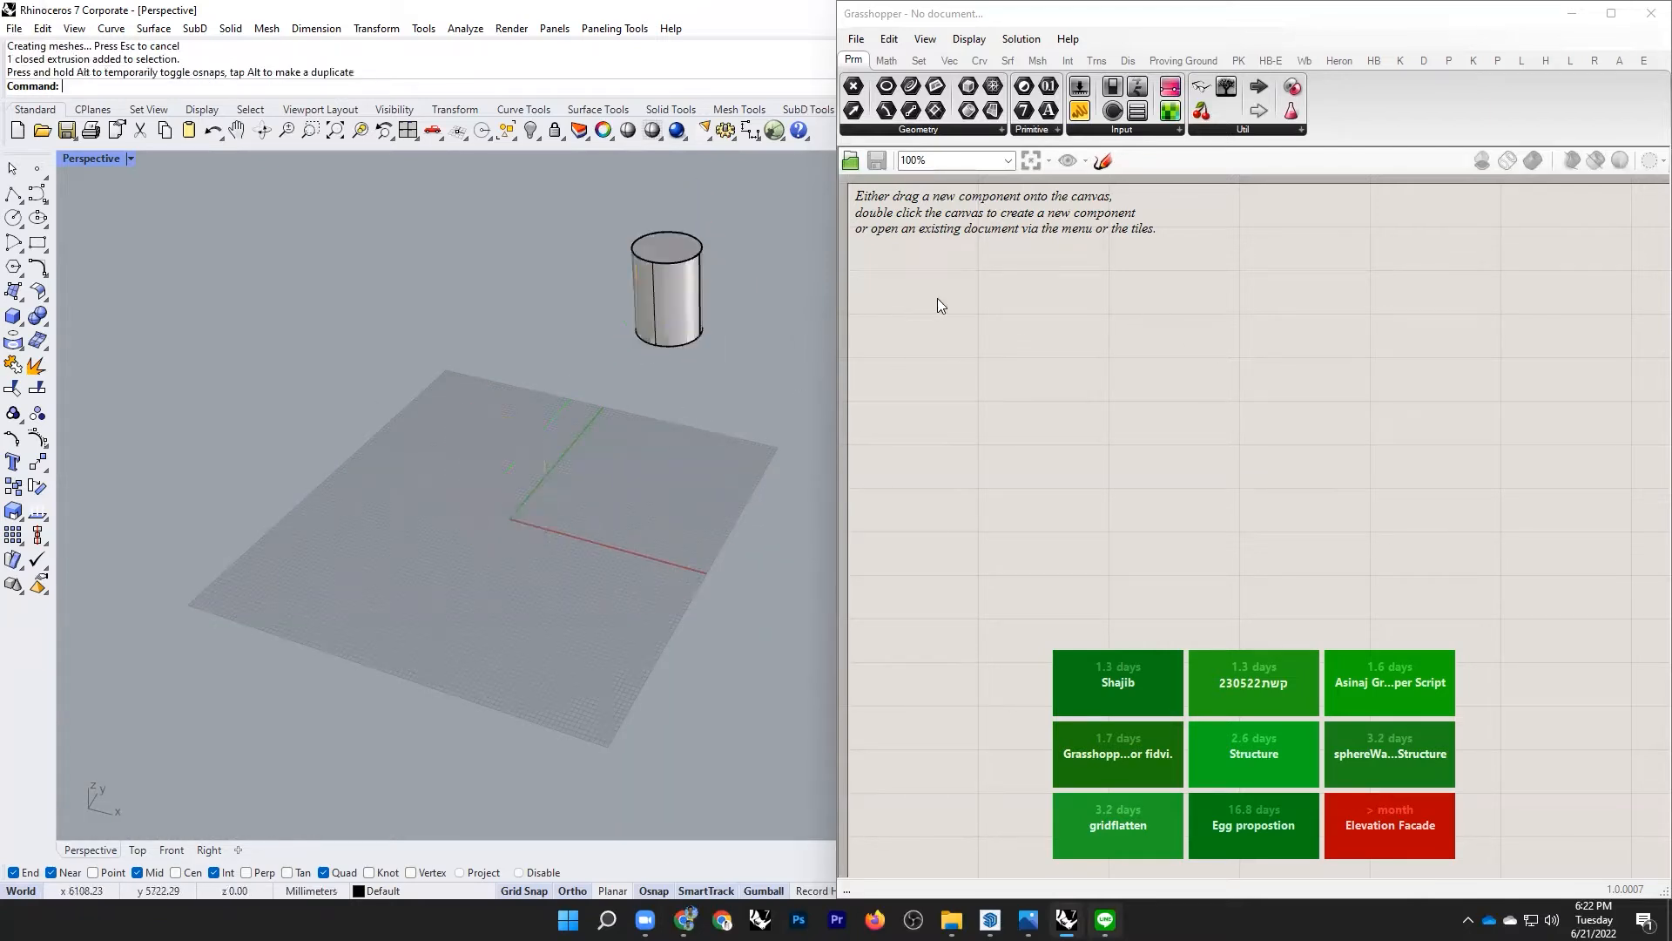
Step: Add a Cylinder component to the Grasshopper canvas and reposition it with free space around its inputs
scroll(940, 316, "down", 1)
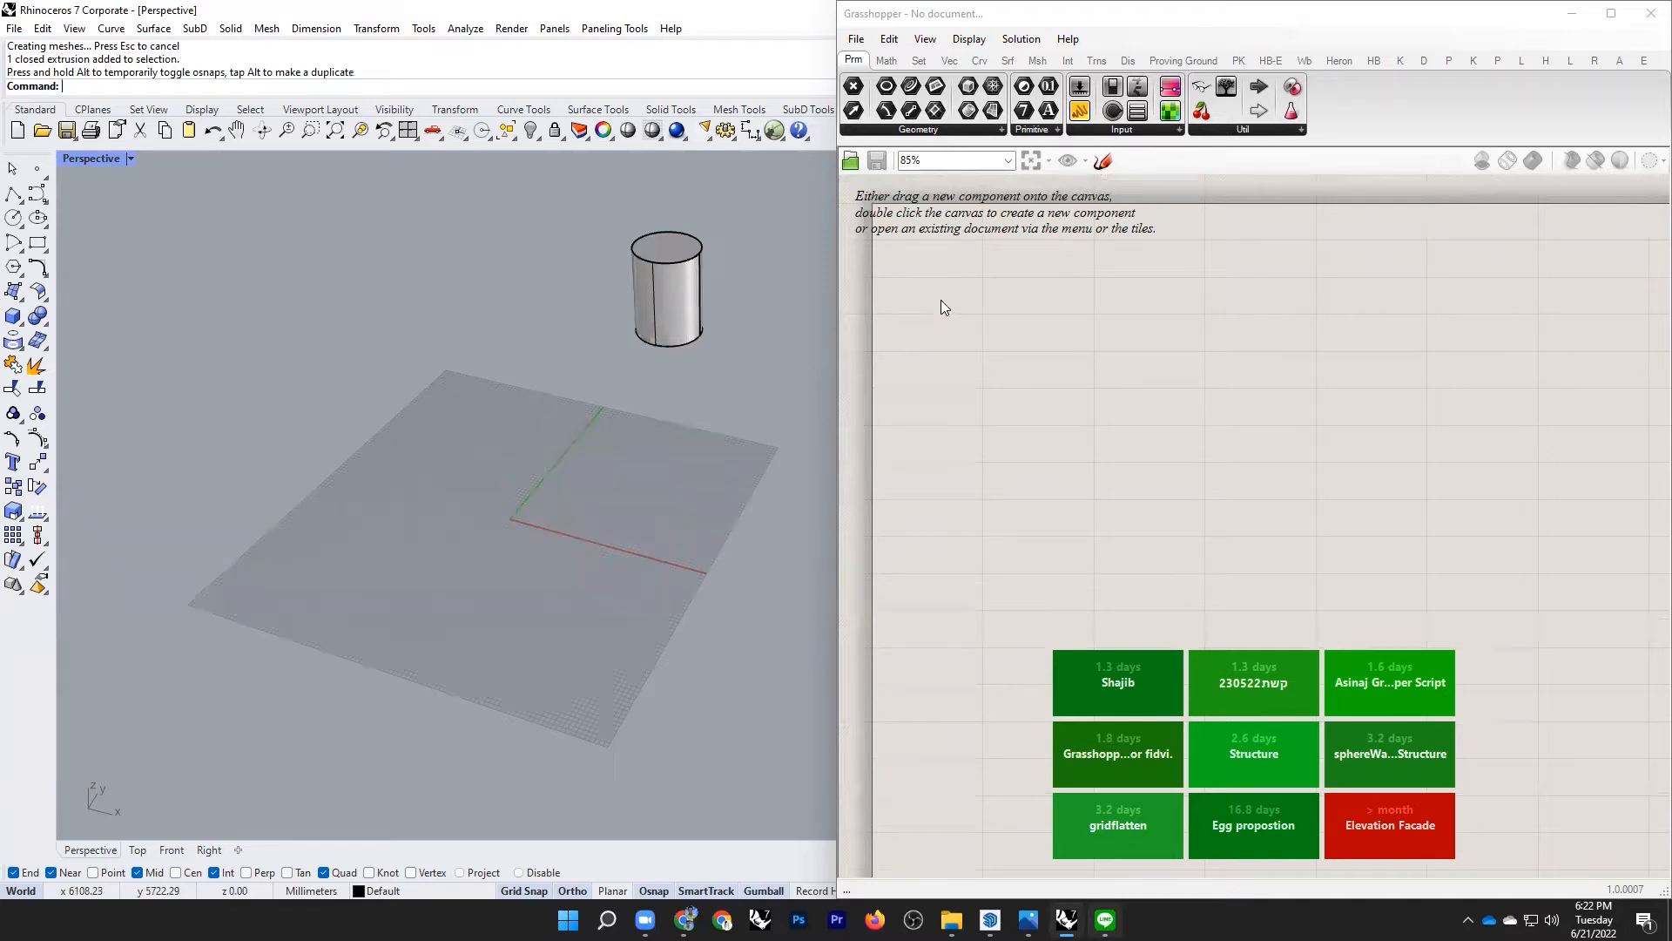
double_click(1019, 306)
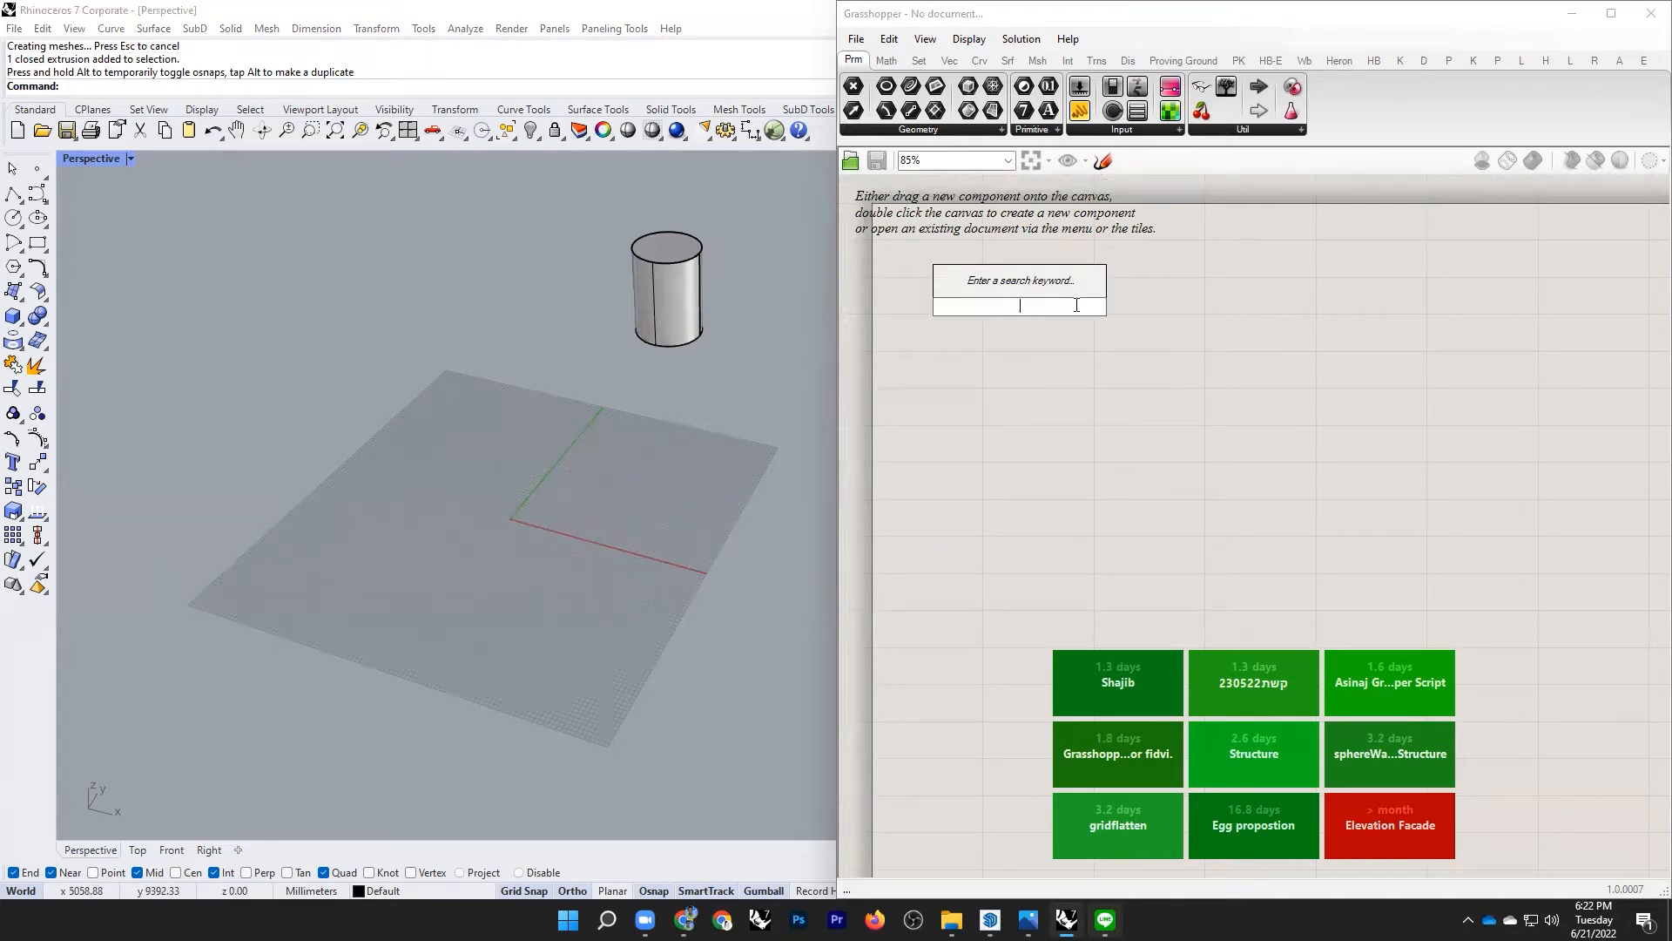
type("cyli")
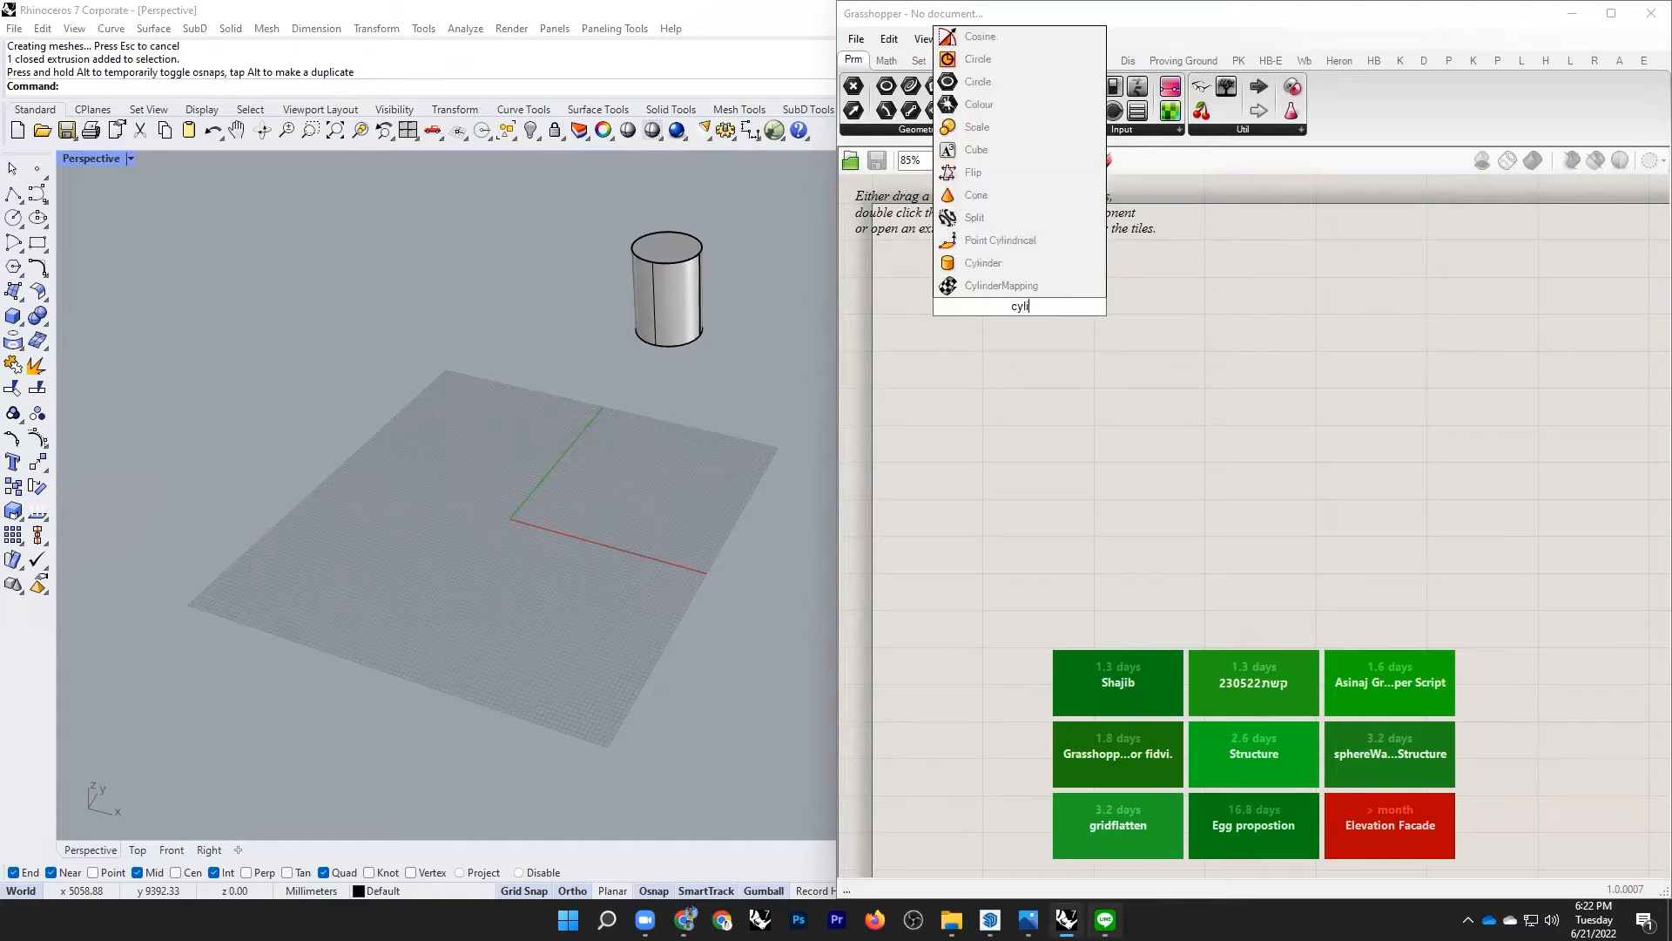
left_click(1021, 269)
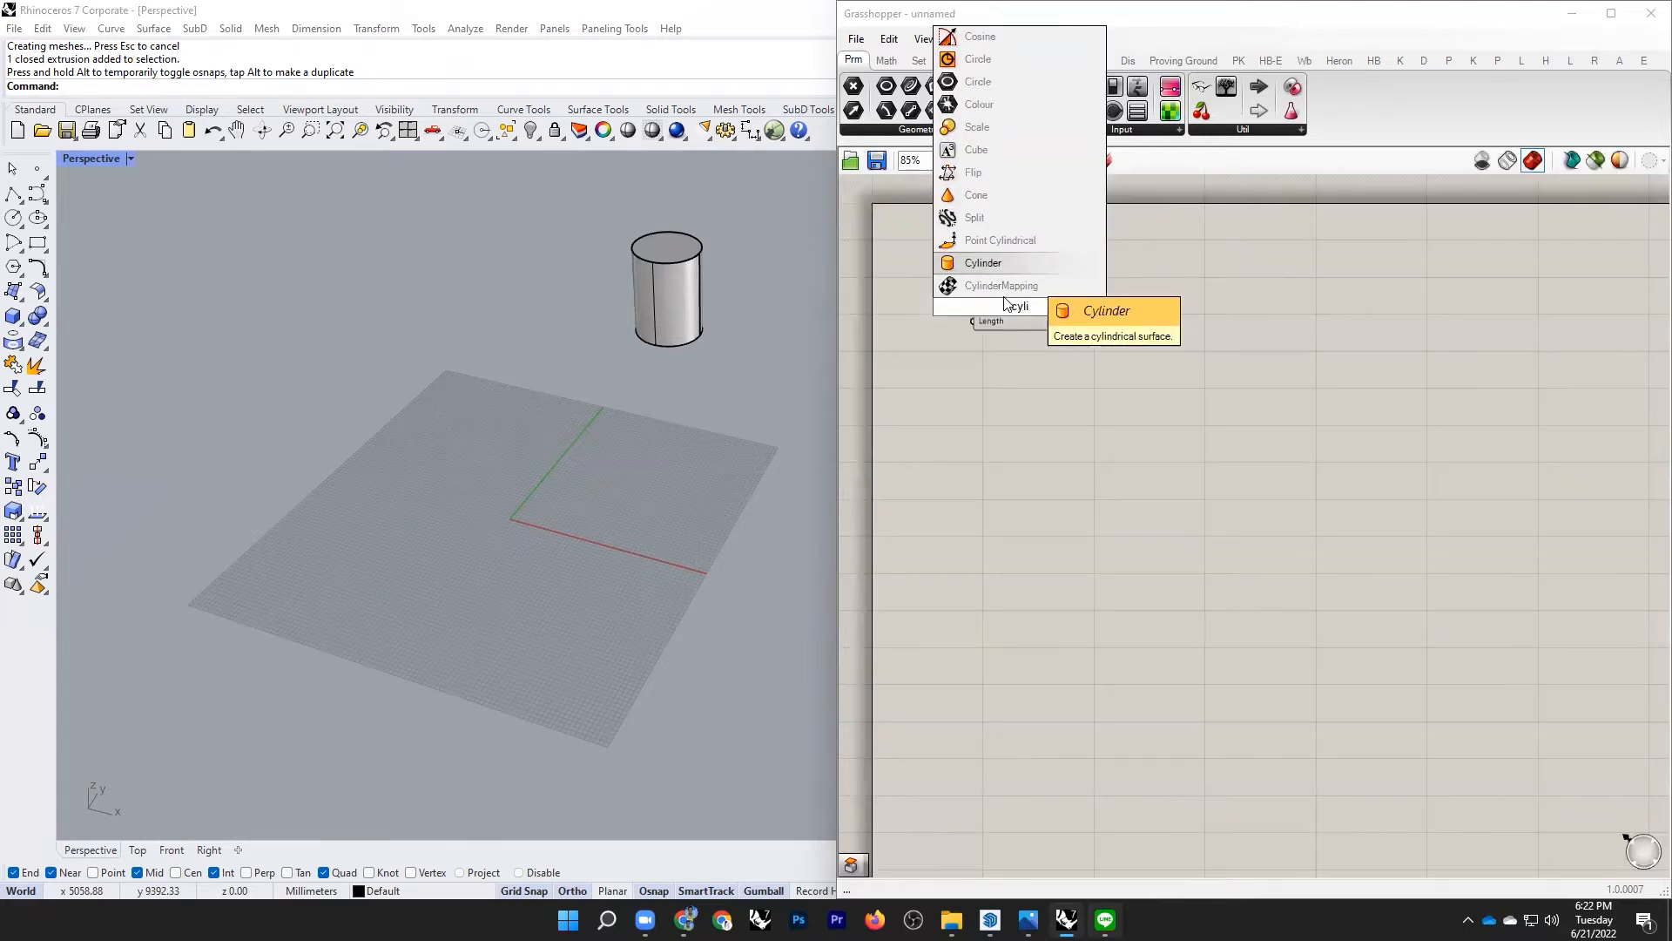
left_click_drag(1061, 315, 1133, 328)
scroll(1084, 322, "up", 3)
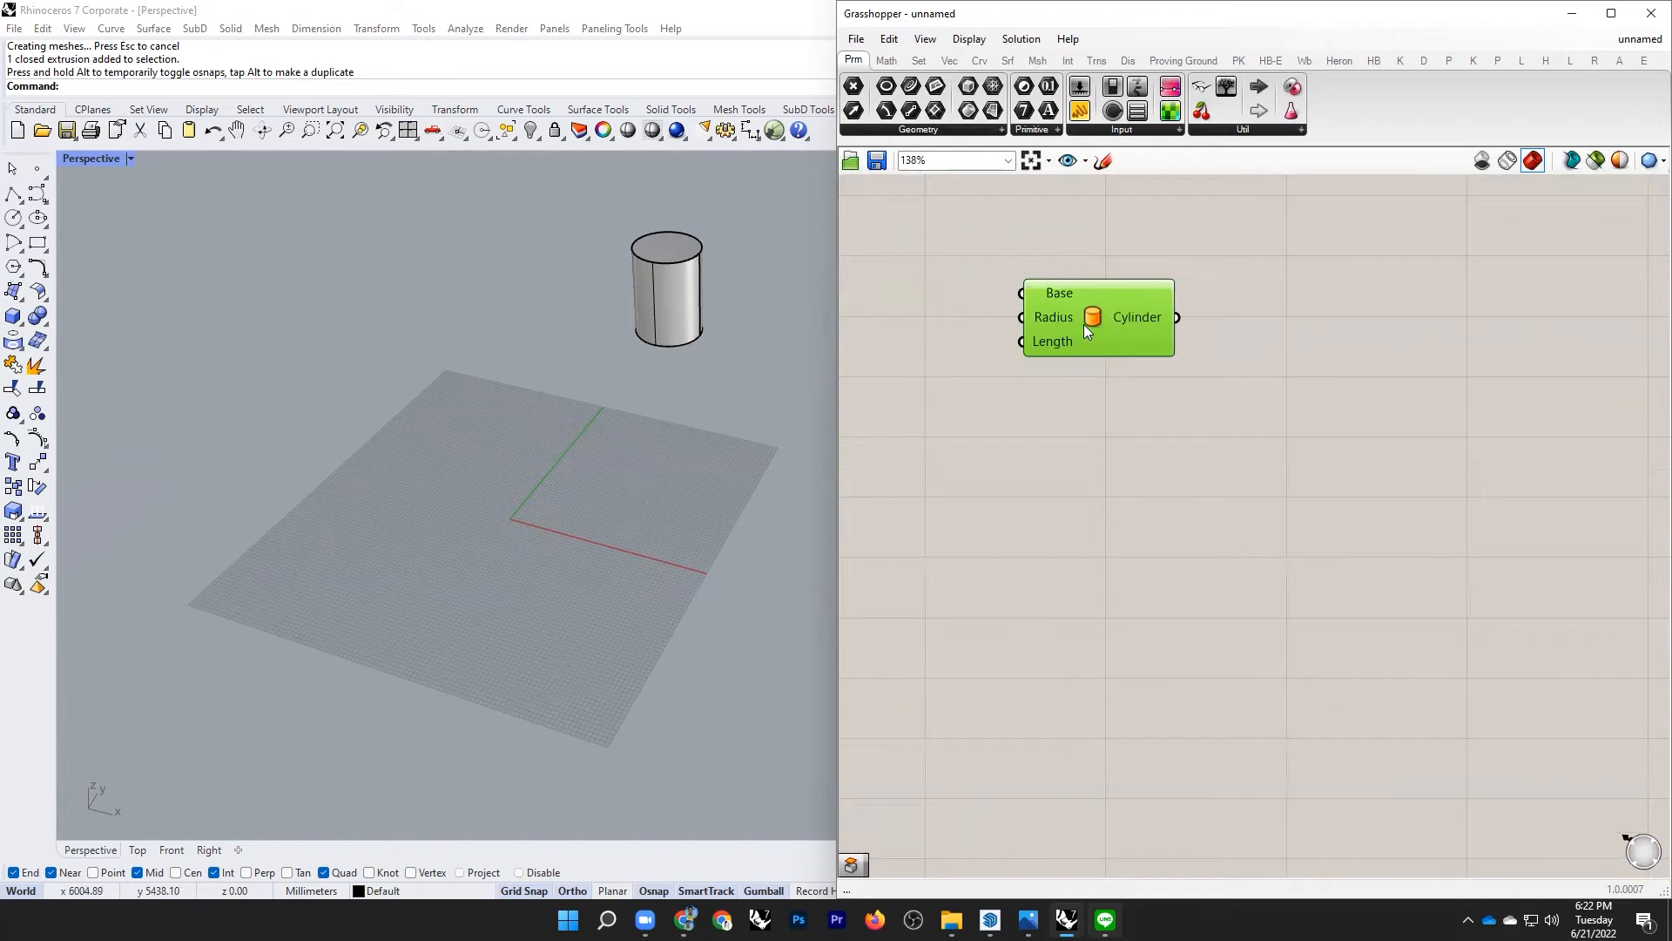
left_click_drag(1084, 324, 1193, 317)
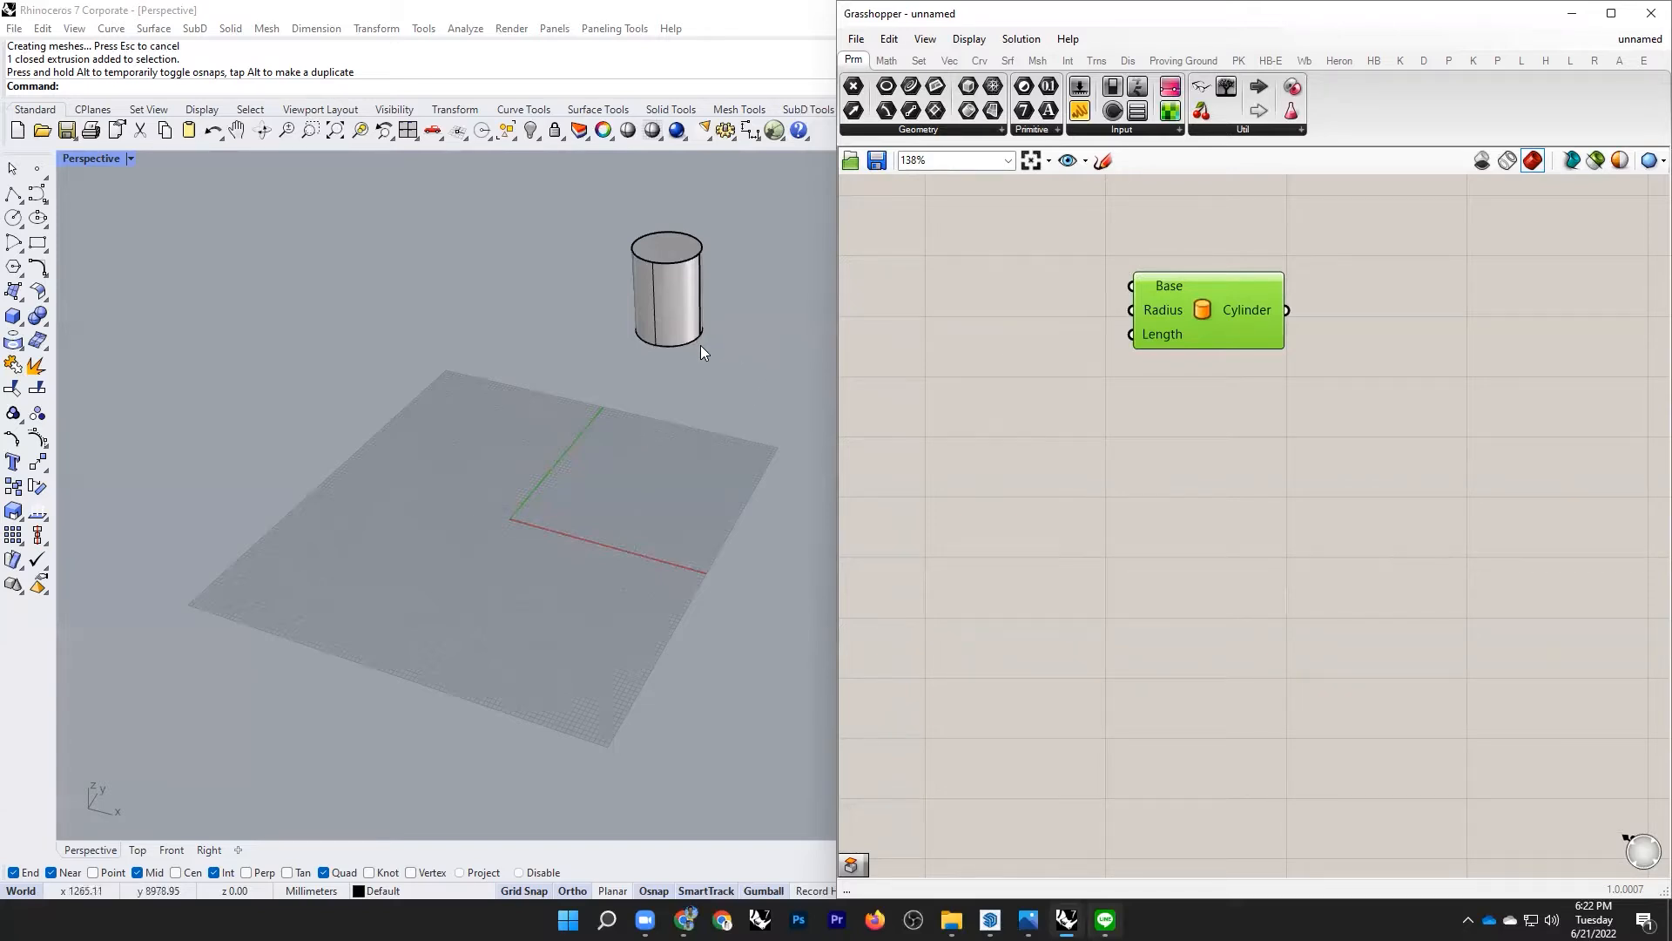
Step: Draw a second, larger solid cylinder in Rhino with its base near the grid origin
left_click(666, 300)
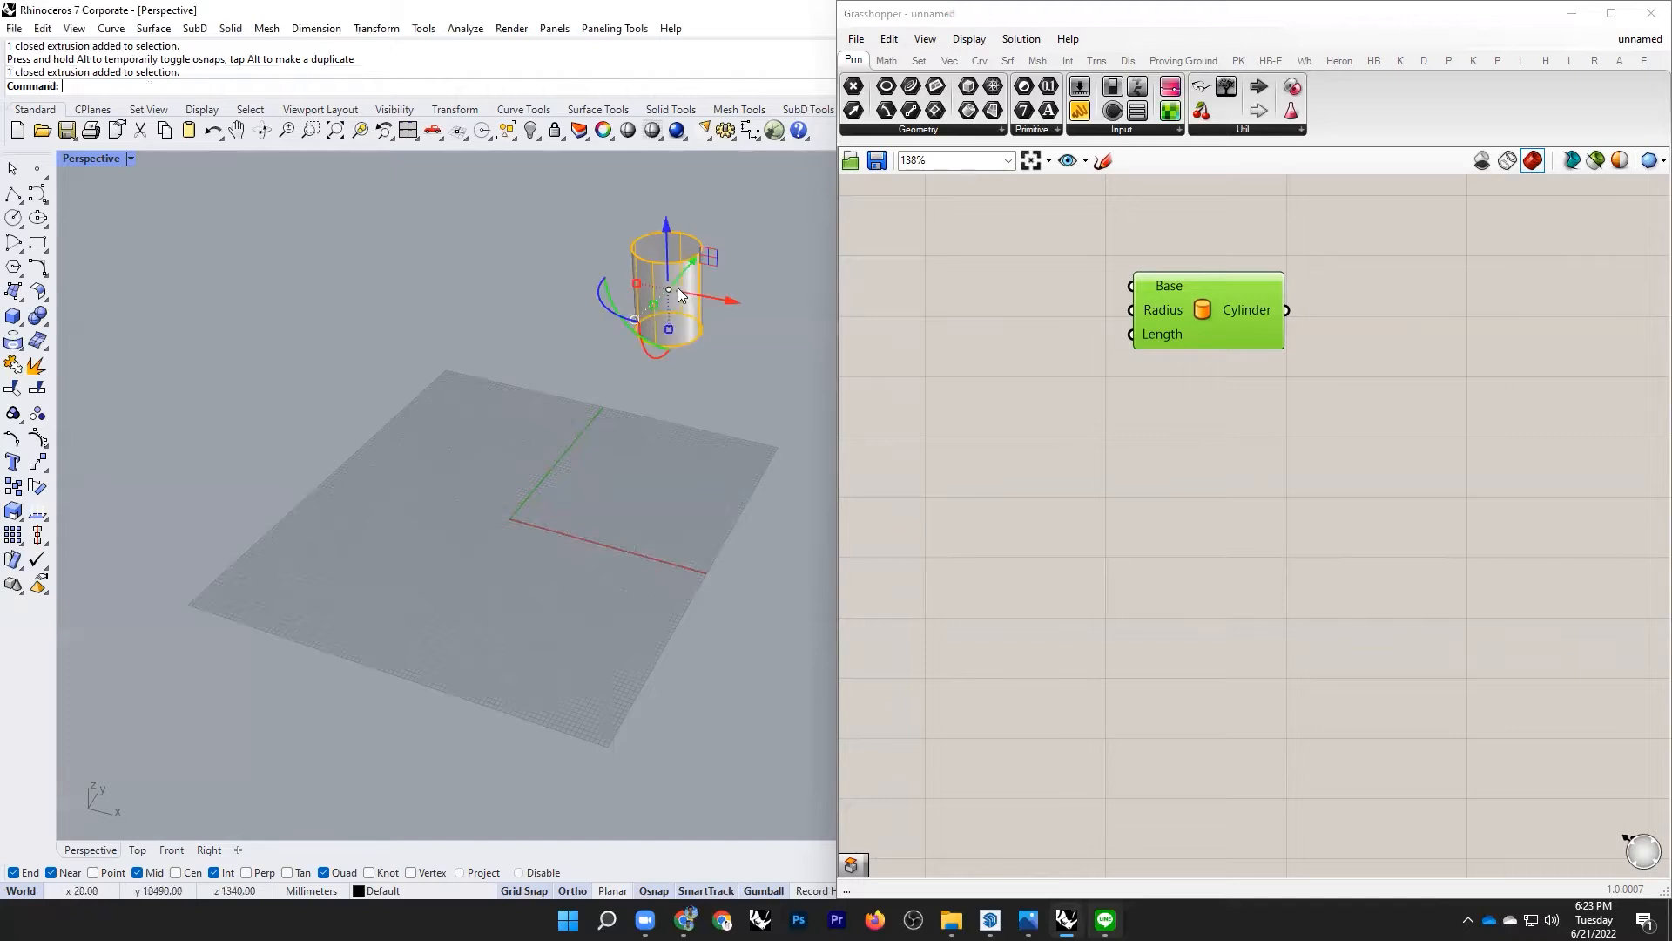
left_click(16, 317)
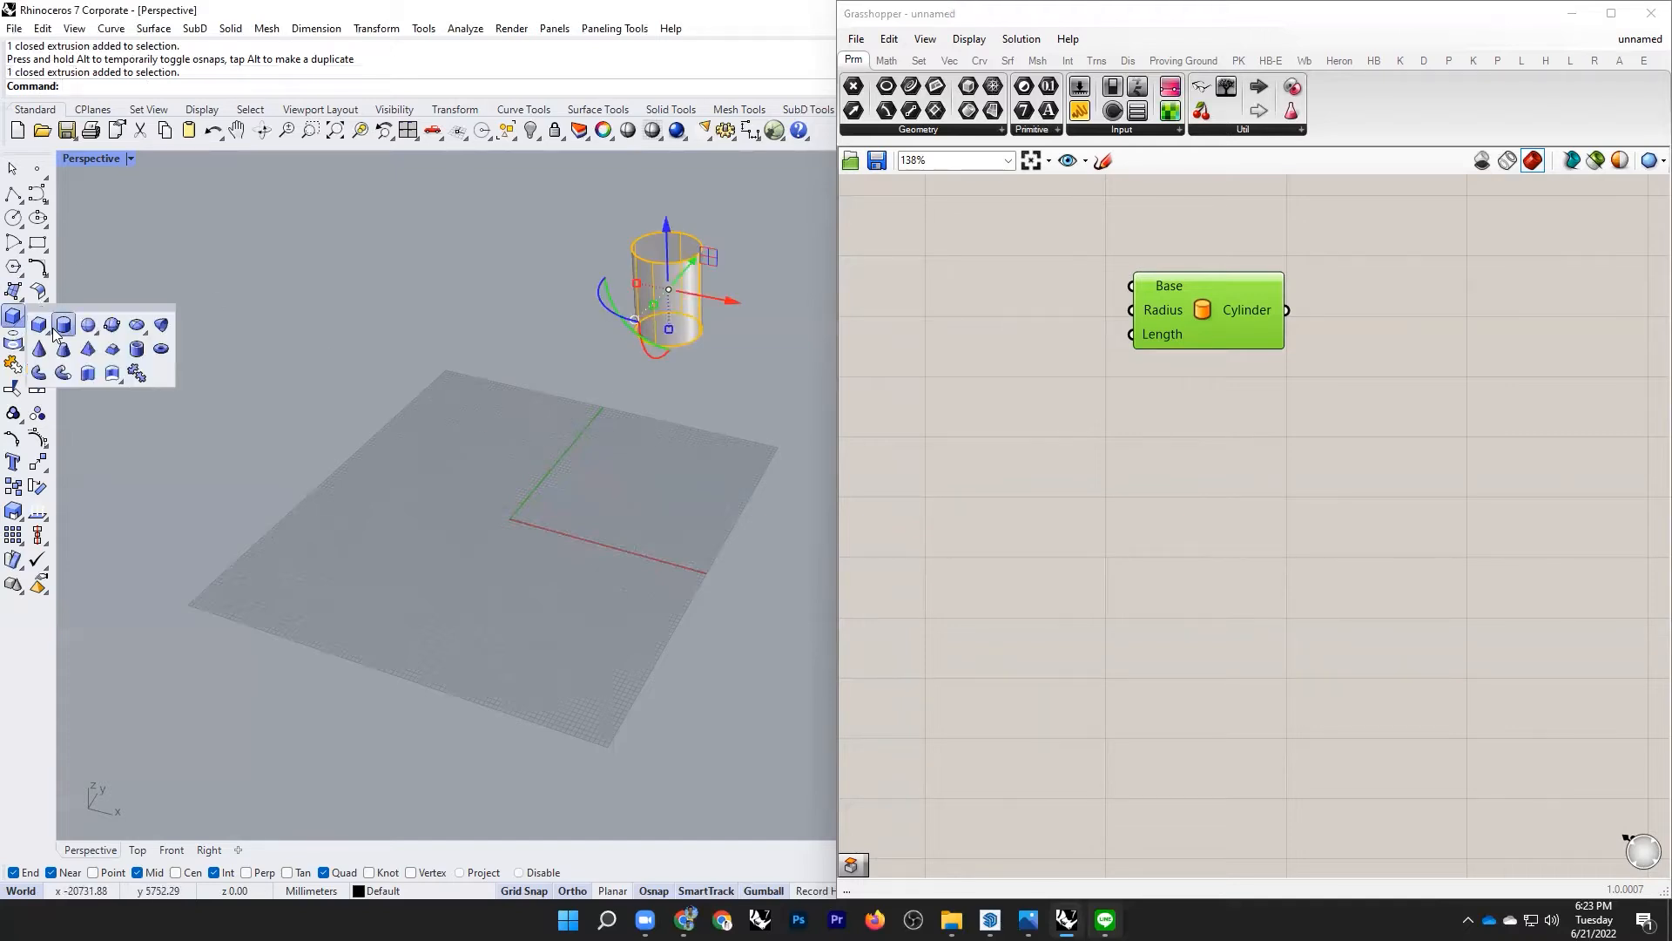
left_click(55, 335)
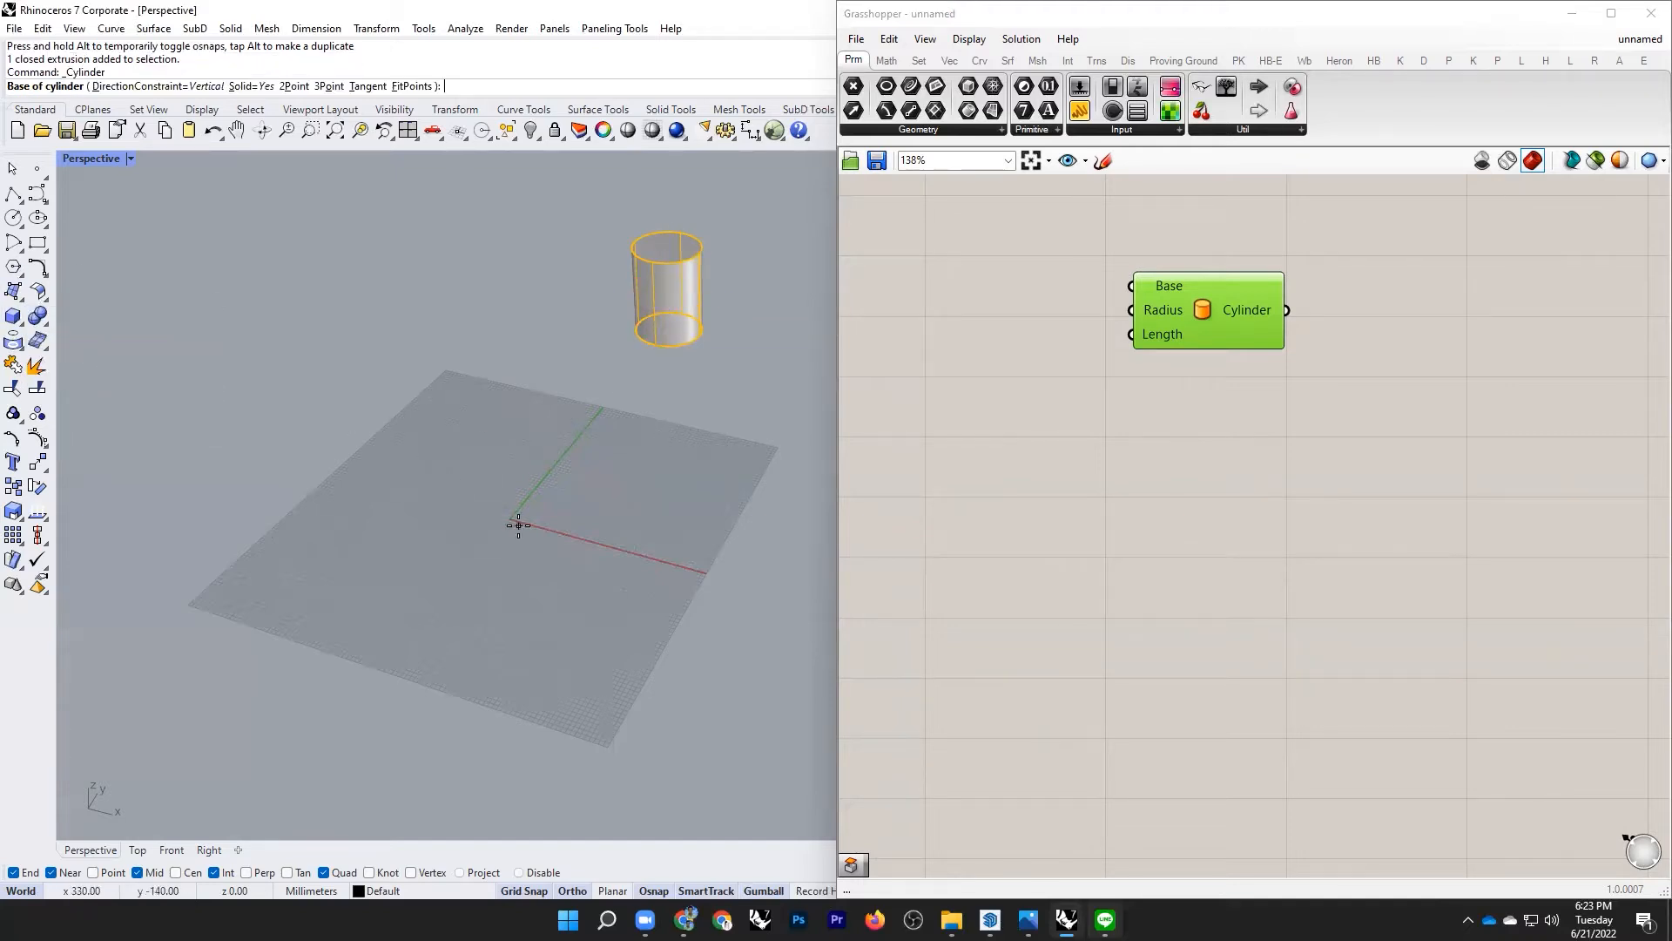
left_click(13, 317)
left_click(503, 519)
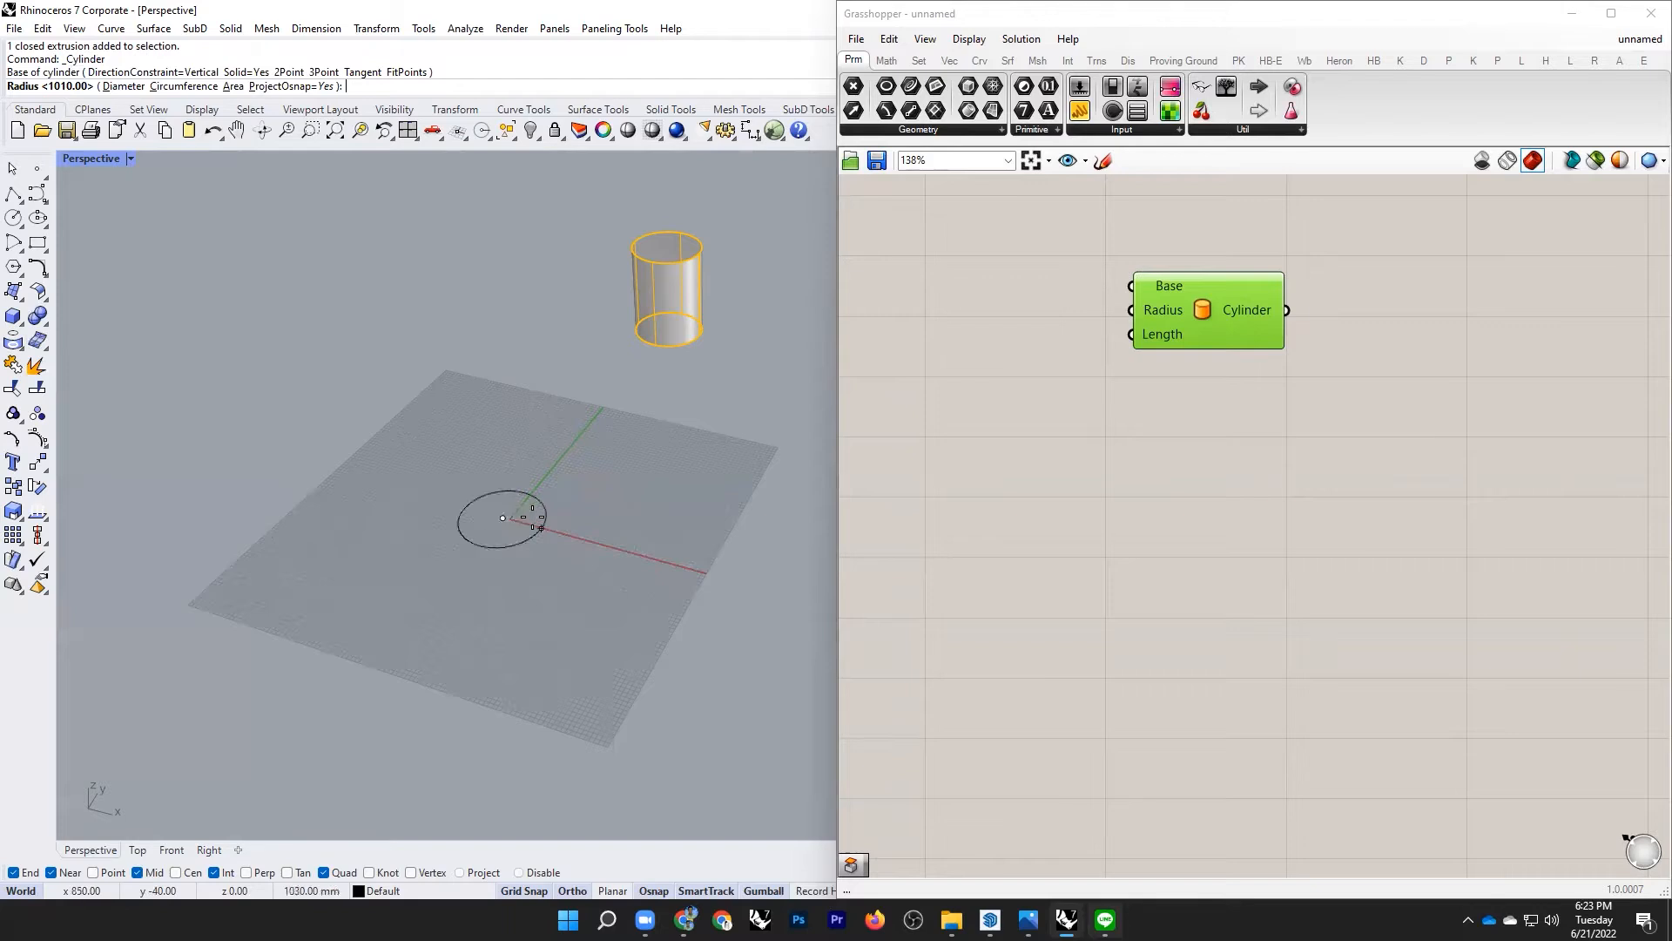
left_click(582, 513)
left_click(558, 353)
mouse_move(505, 429)
right_mouse_down()
mouse_move(591, 446)
mouse_move(511, 425)
right_mouse_up()
Step: Delete the larger cylinder near the origin and the Cylinder component on the Grasshopper canvas
key("Escape")
left_click(511, 425)
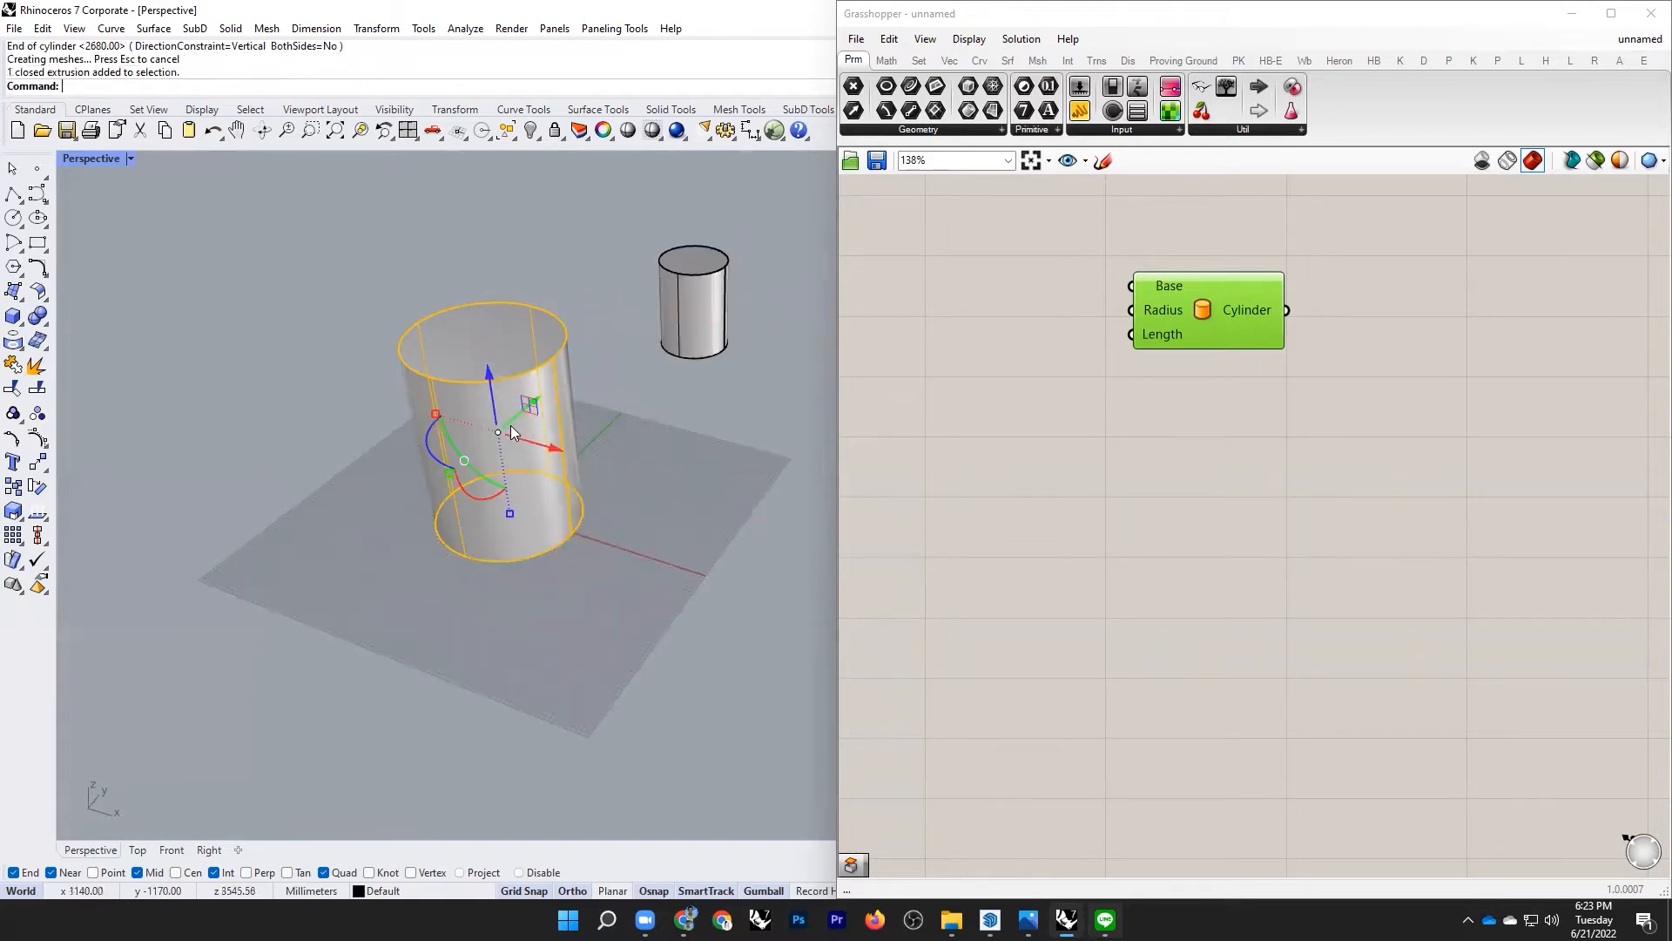
key("Delete")
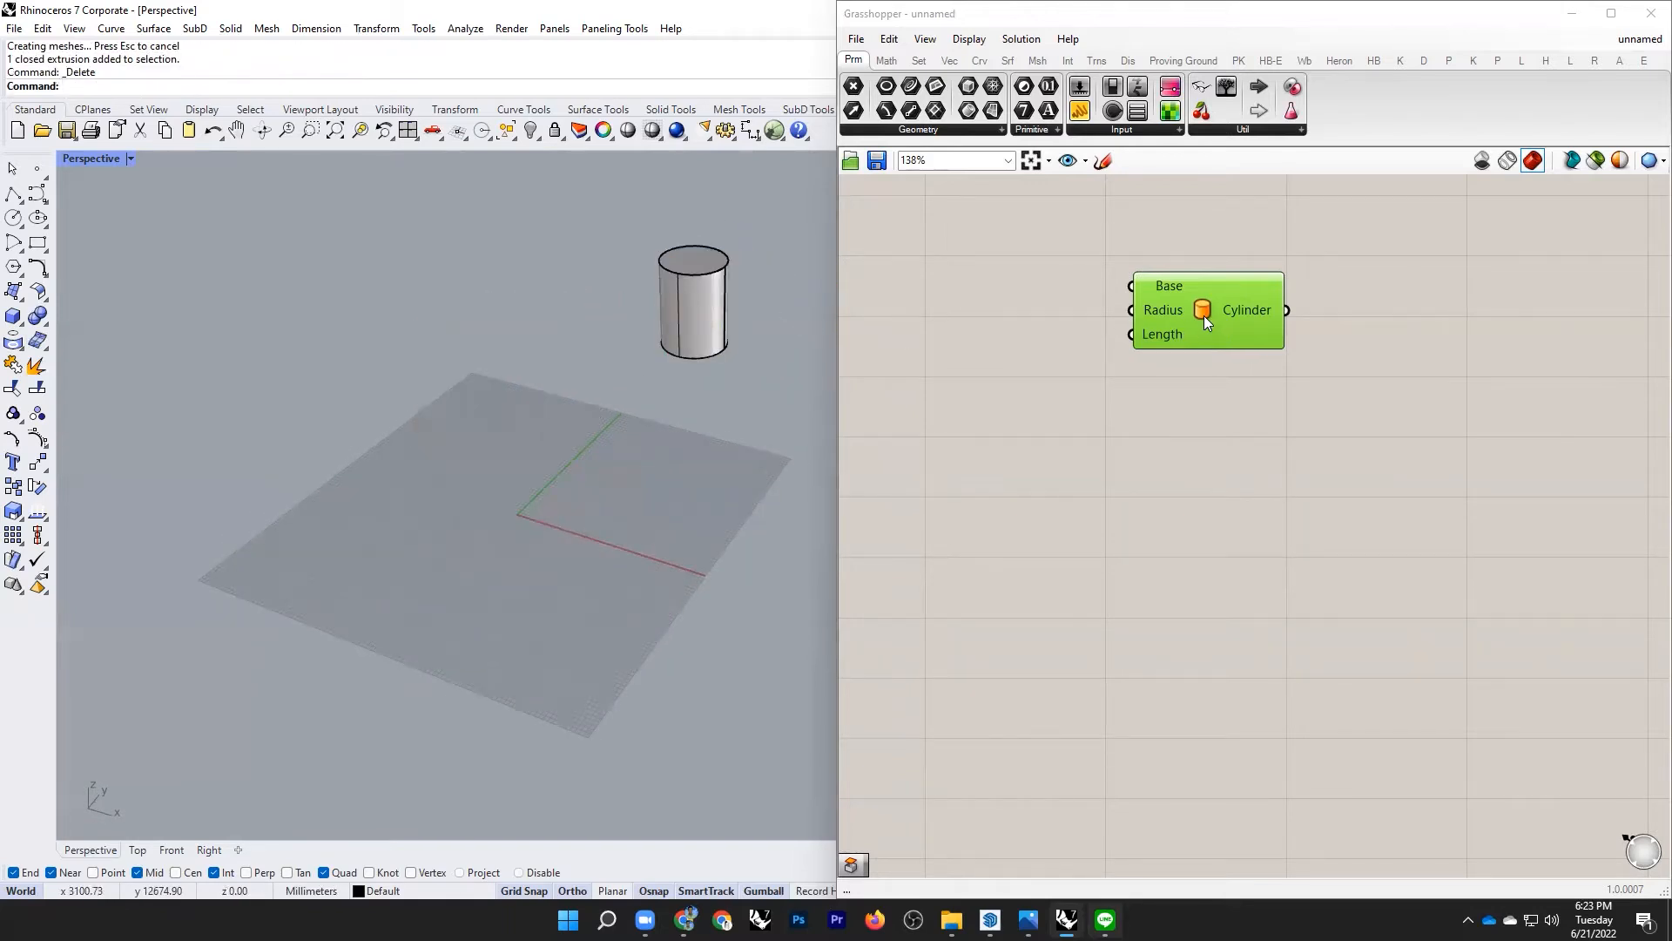
key("Delete")
scroll(1198, 289, "down", 4)
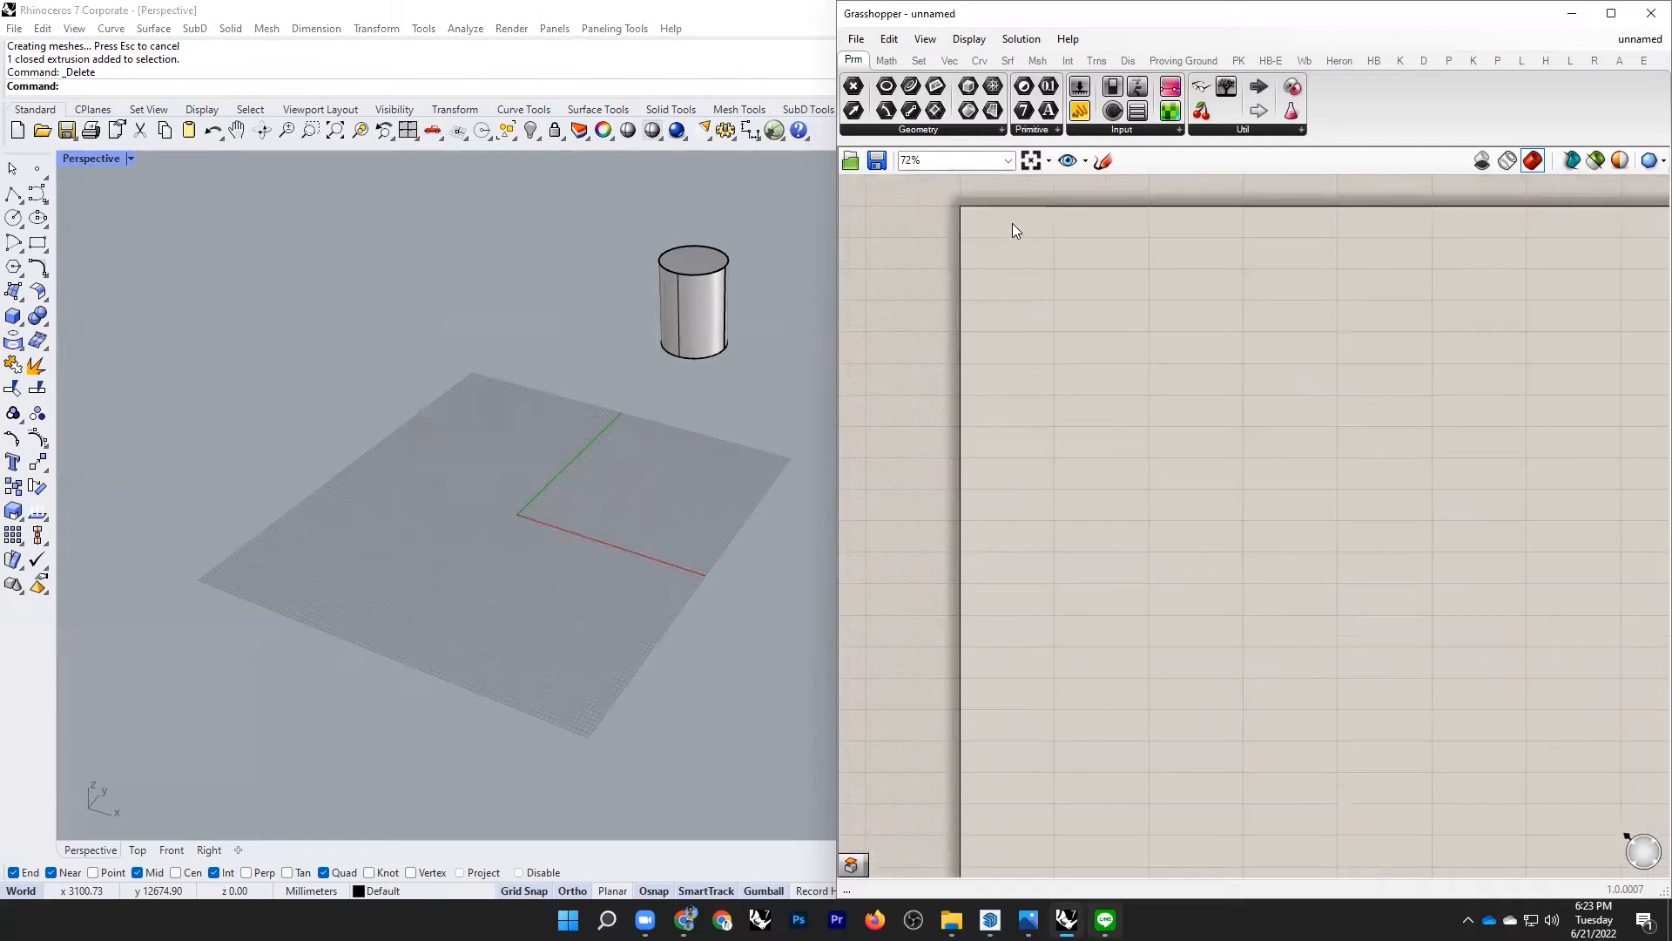
scroll(1075, 331, "up", 5)
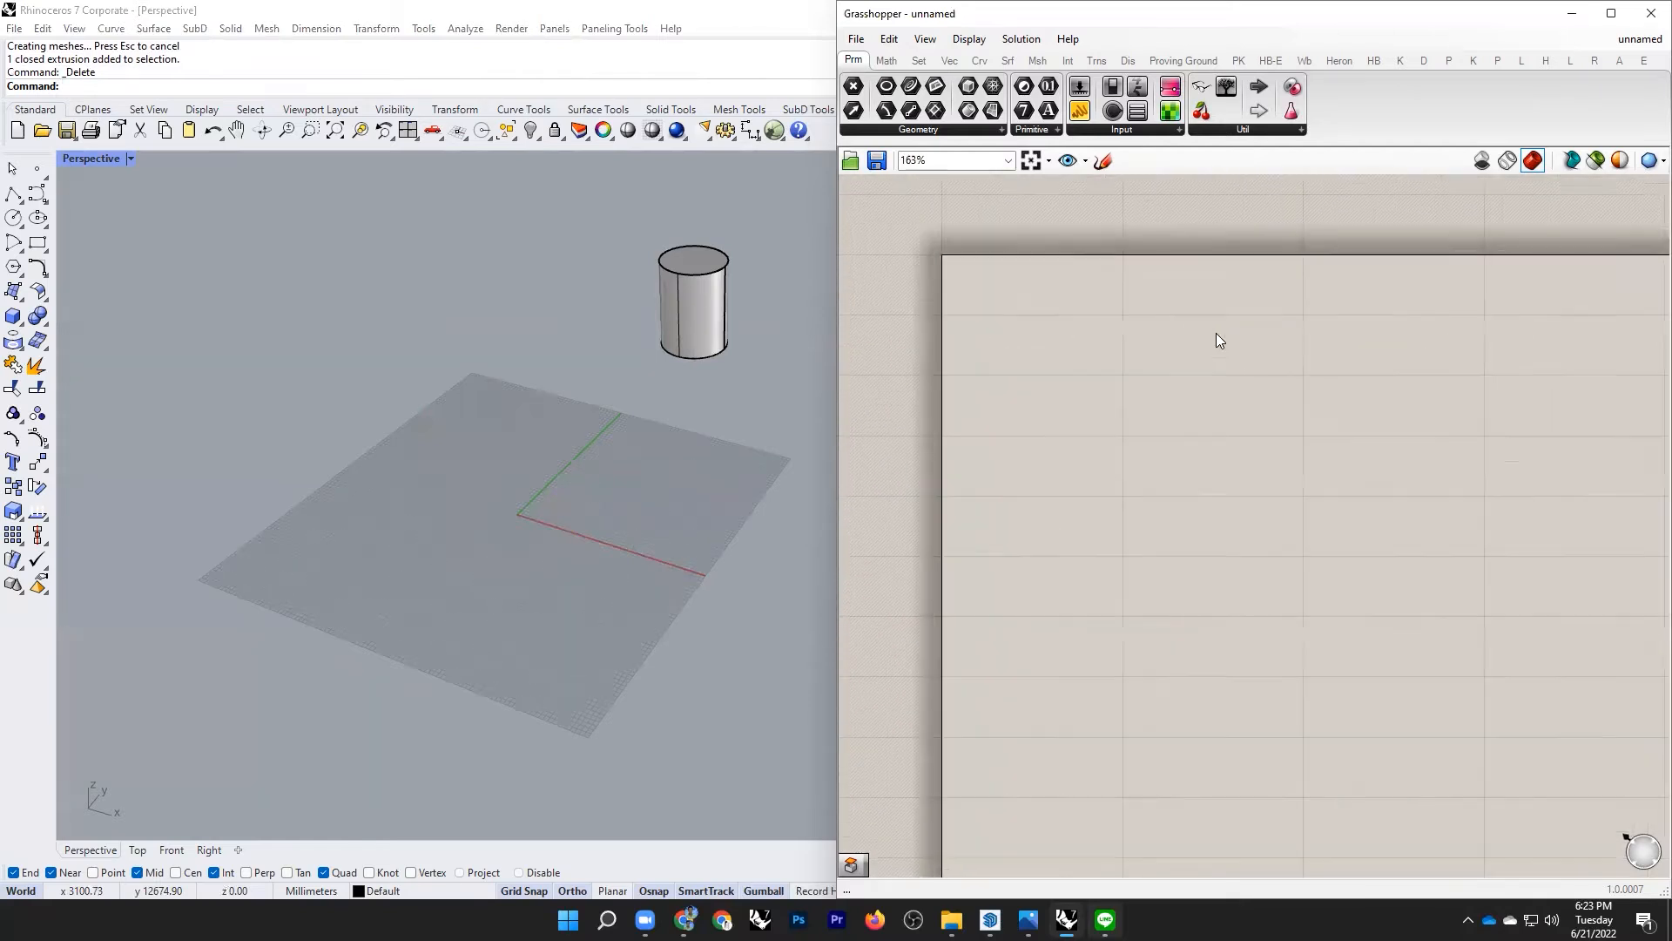
Step: Add a Cylinder component to the Grasshopper canvas and position it with free space around its inputs
scroll(1217, 339, "up", 1)
double_click(1074, 332)
type("cyk")
key("BackSpace")
type("li")
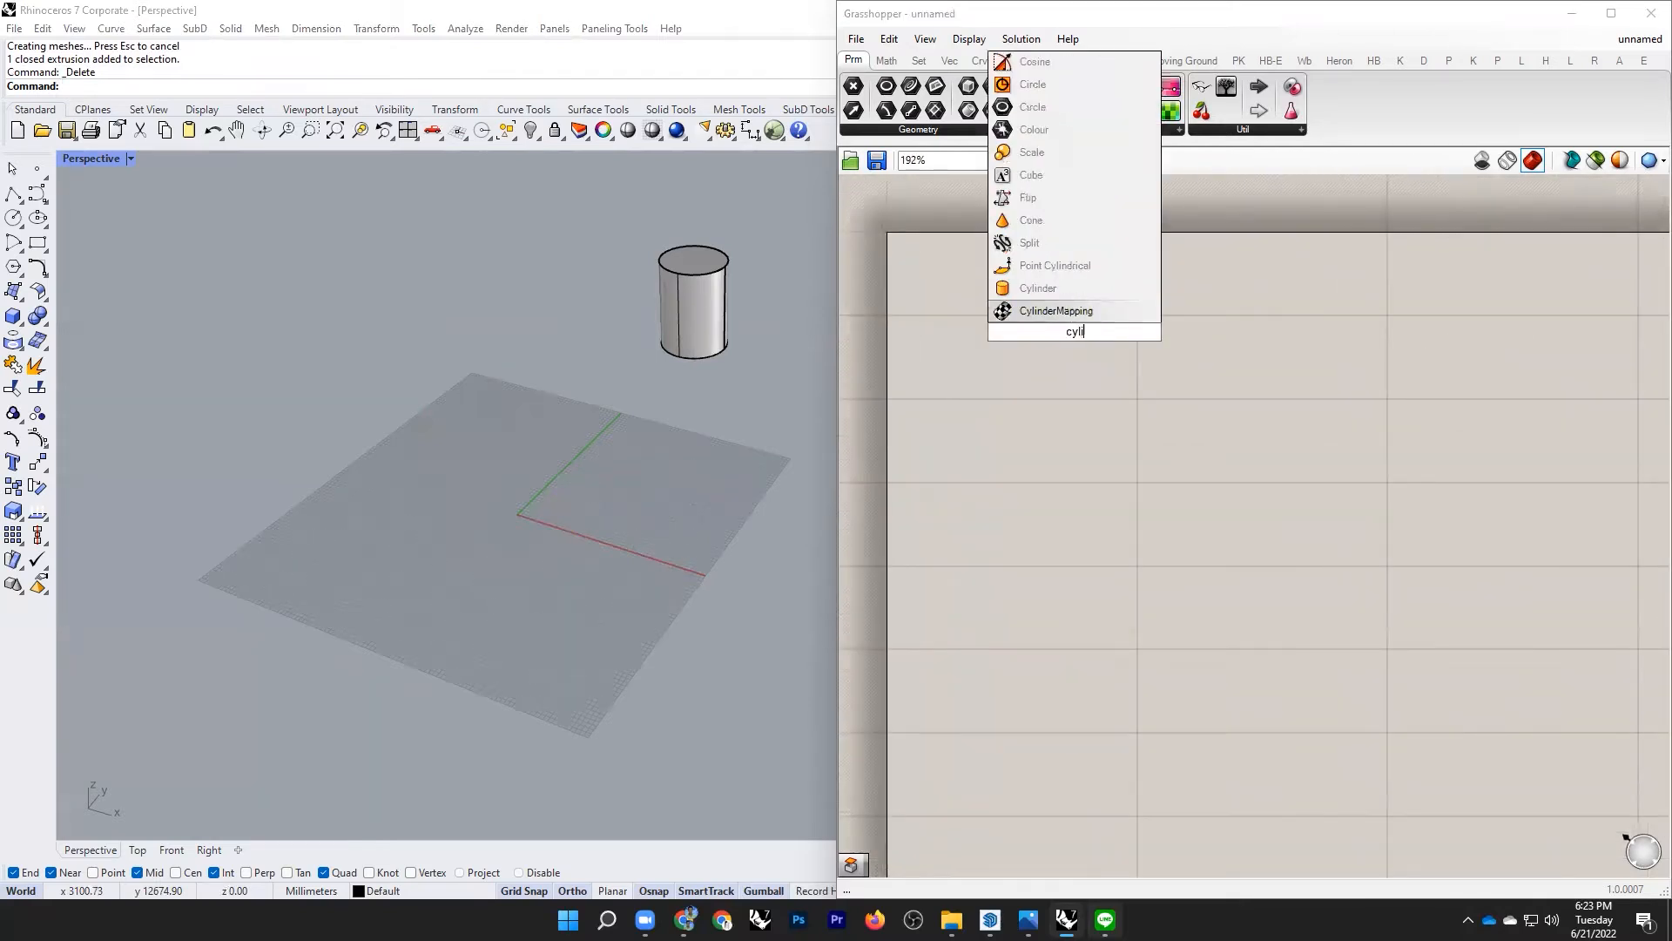
left_click(1106, 289)
left_click_drag(1008, 306, 1255, 345)
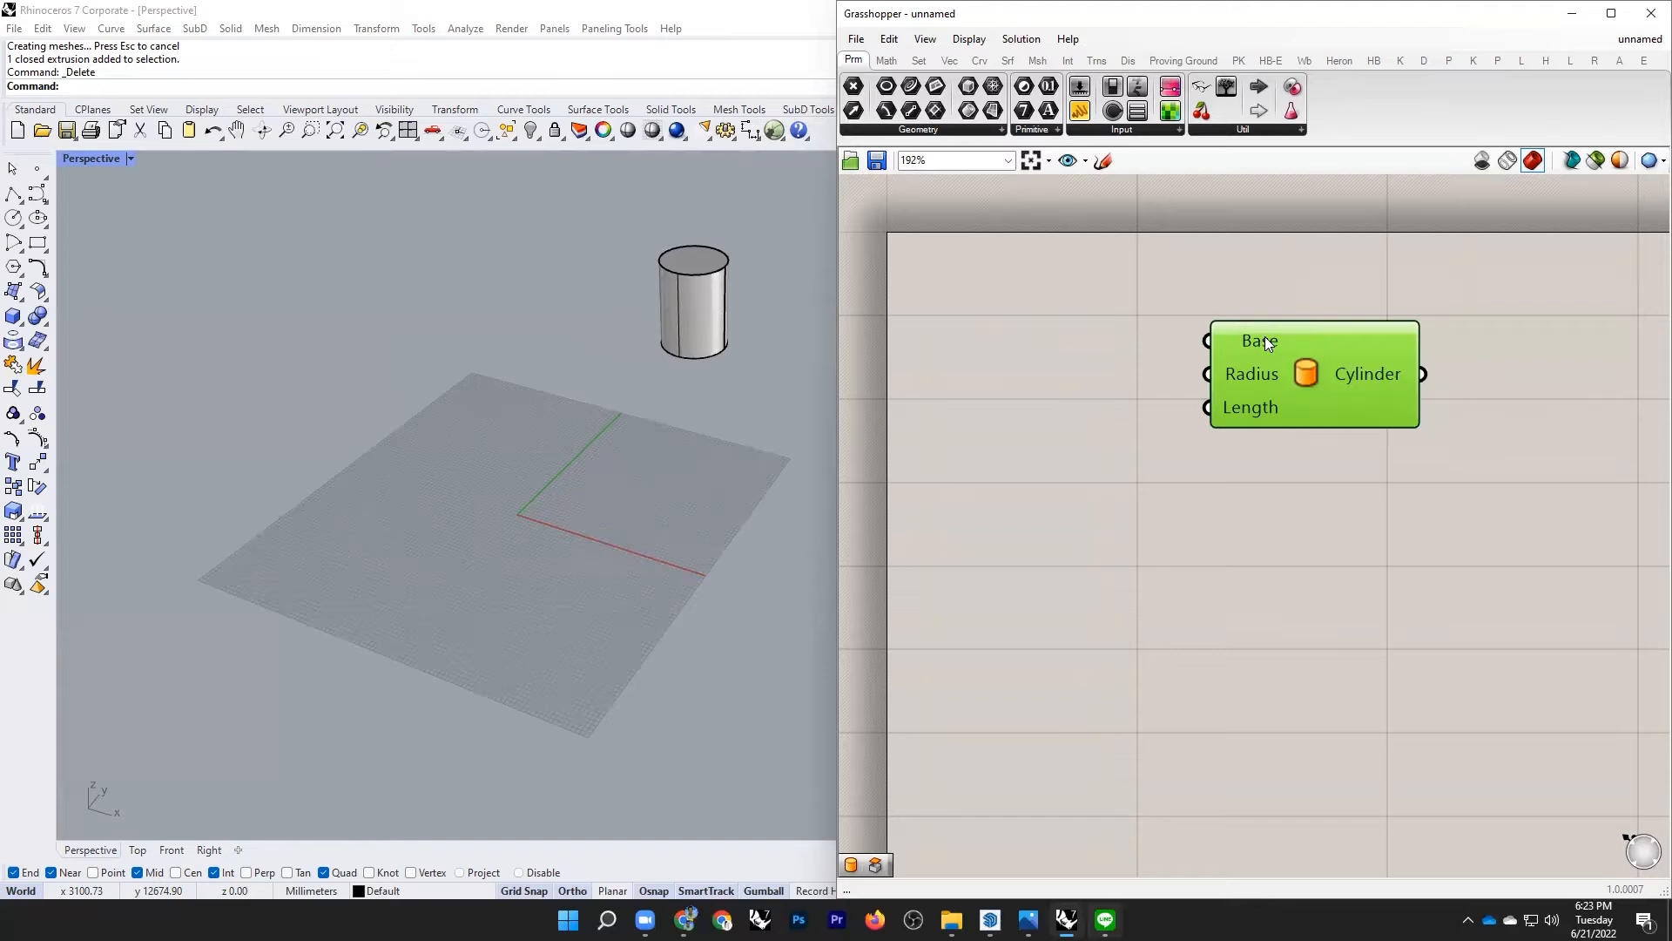
Step: Create a number slider with the value 10 and connect it to the Cylinder component's Radius input
double_click(1028, 394)
type("10")
key("Return")
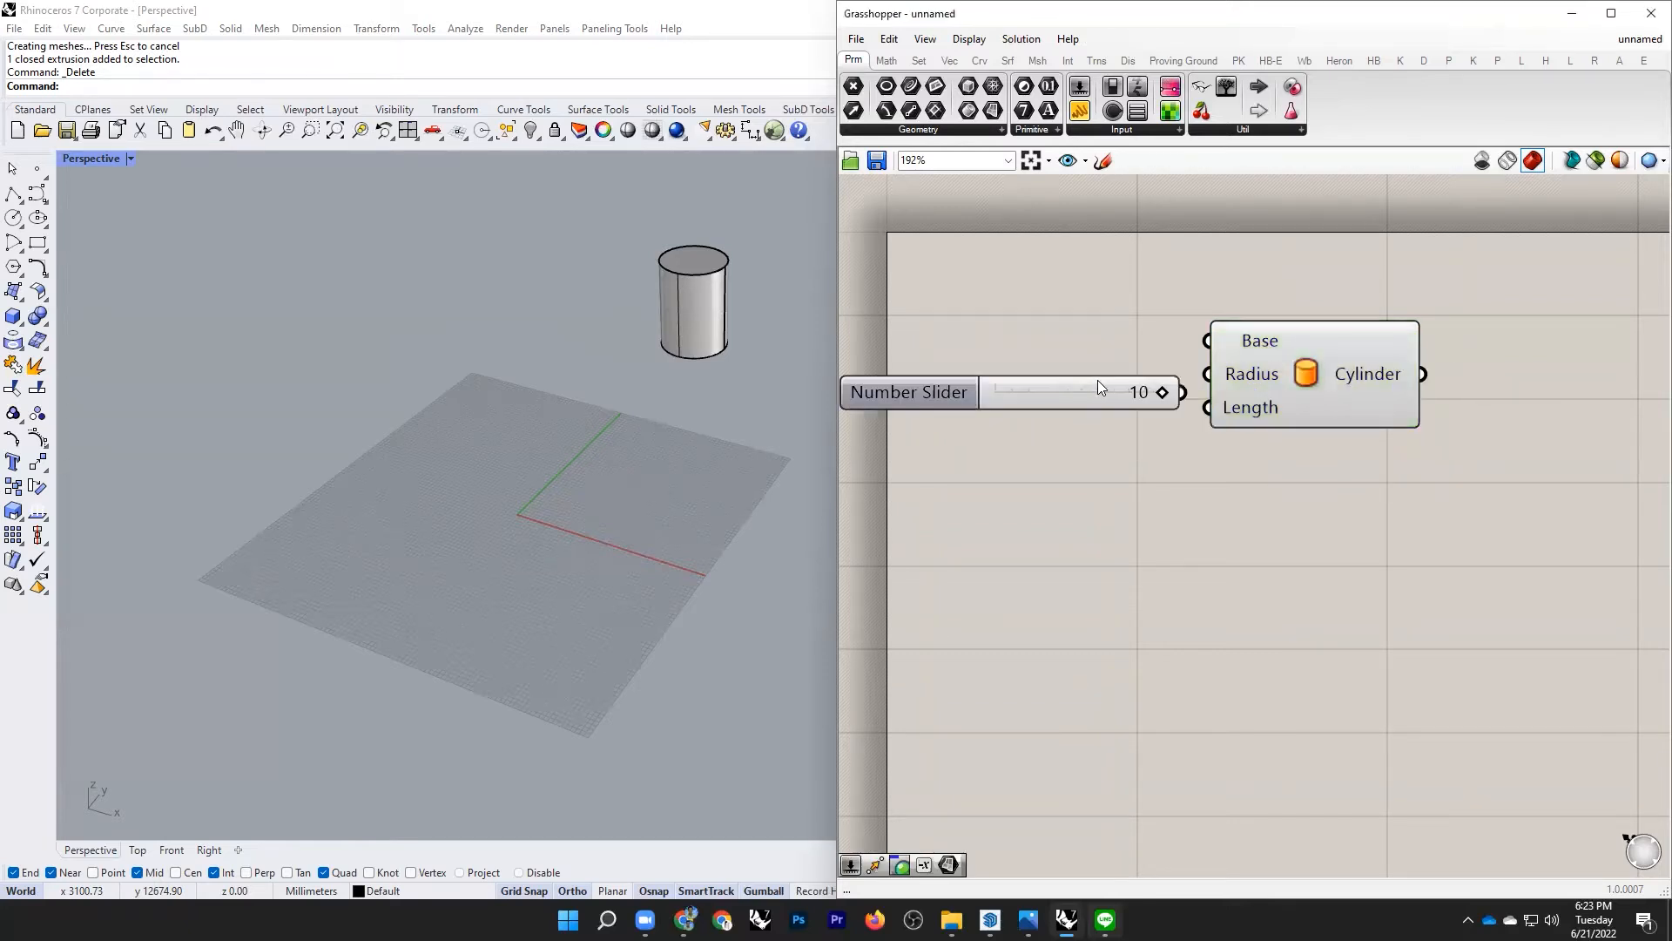
scroll(1137, 379, "down", 3)
scroll(1250, 370, "up", 3)
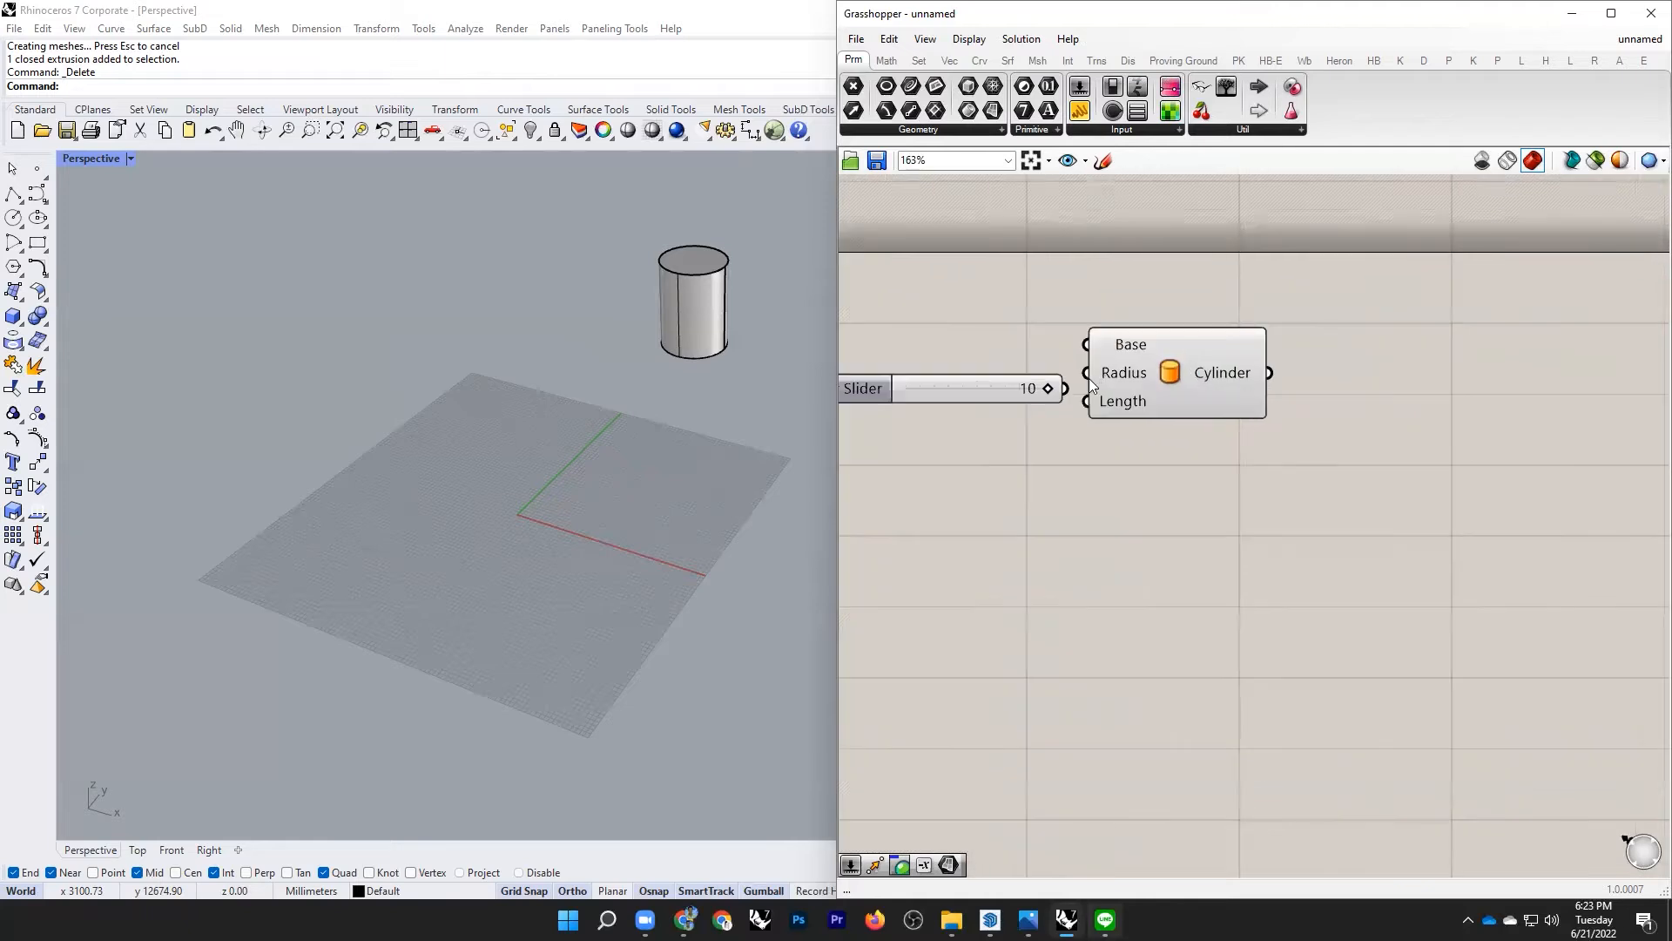
left_click_drag(1178, 372, 1301, 376)
left_click_drag(1065, 389, 1197, 373)
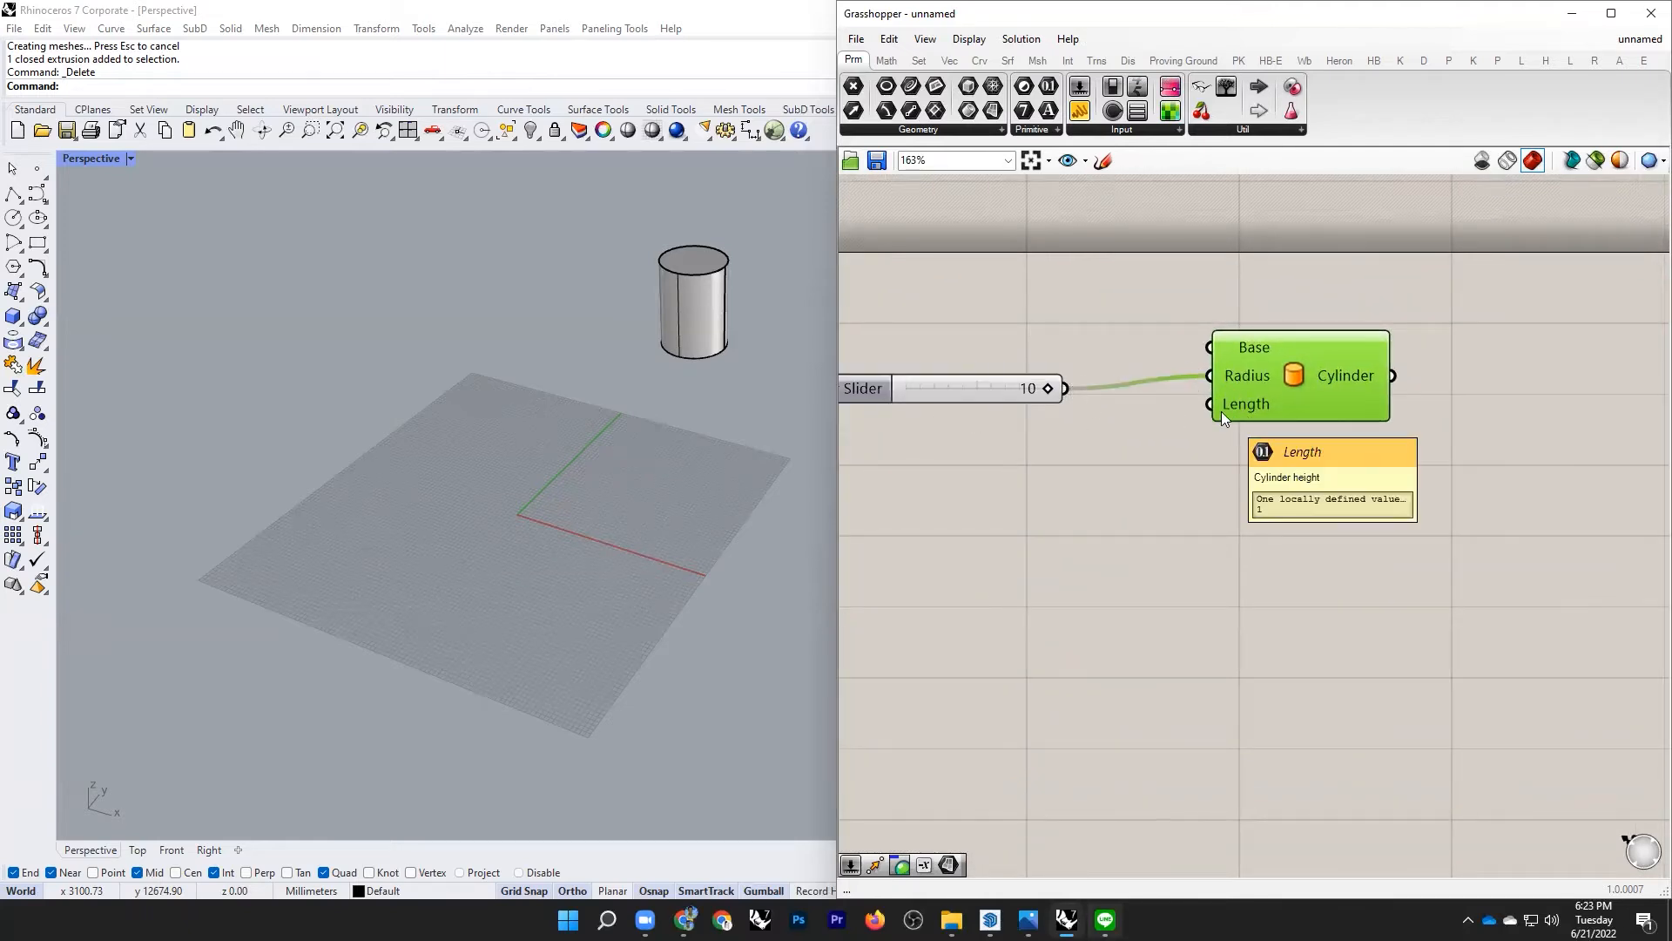
Step: Create a second number slider with the value 20 below the first and connect it to the Cylinder's Length input
scroll(1049, 422, "down", 1)
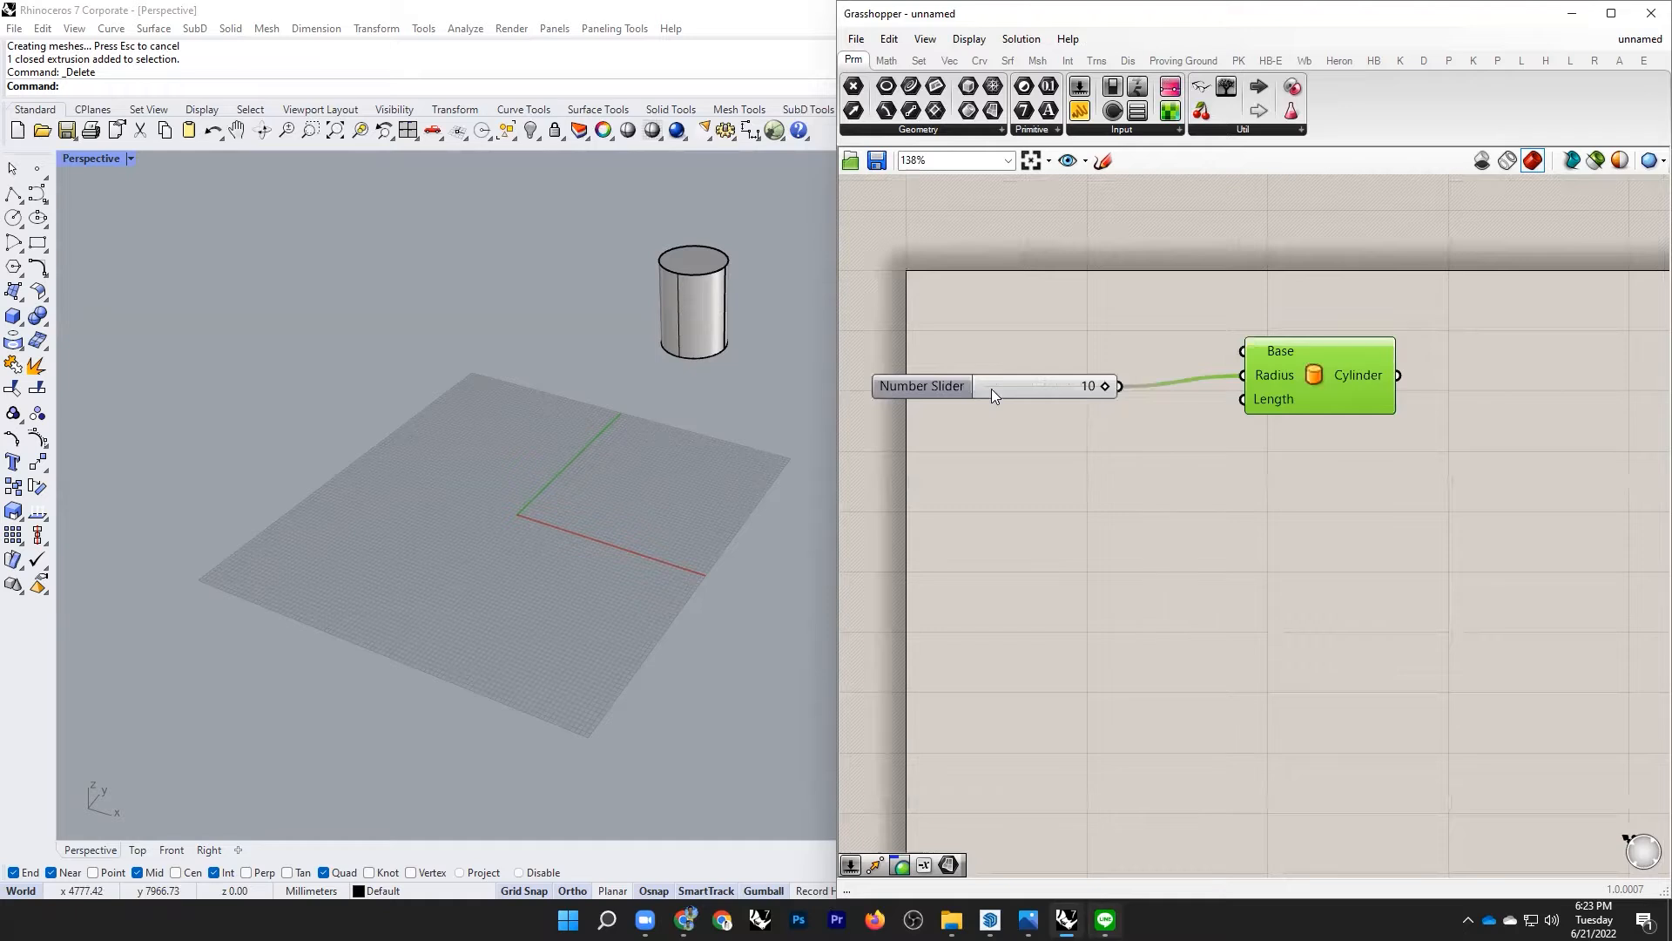
left_click(991, 388)
double_click(978, 431)
type("20")
key("Return")
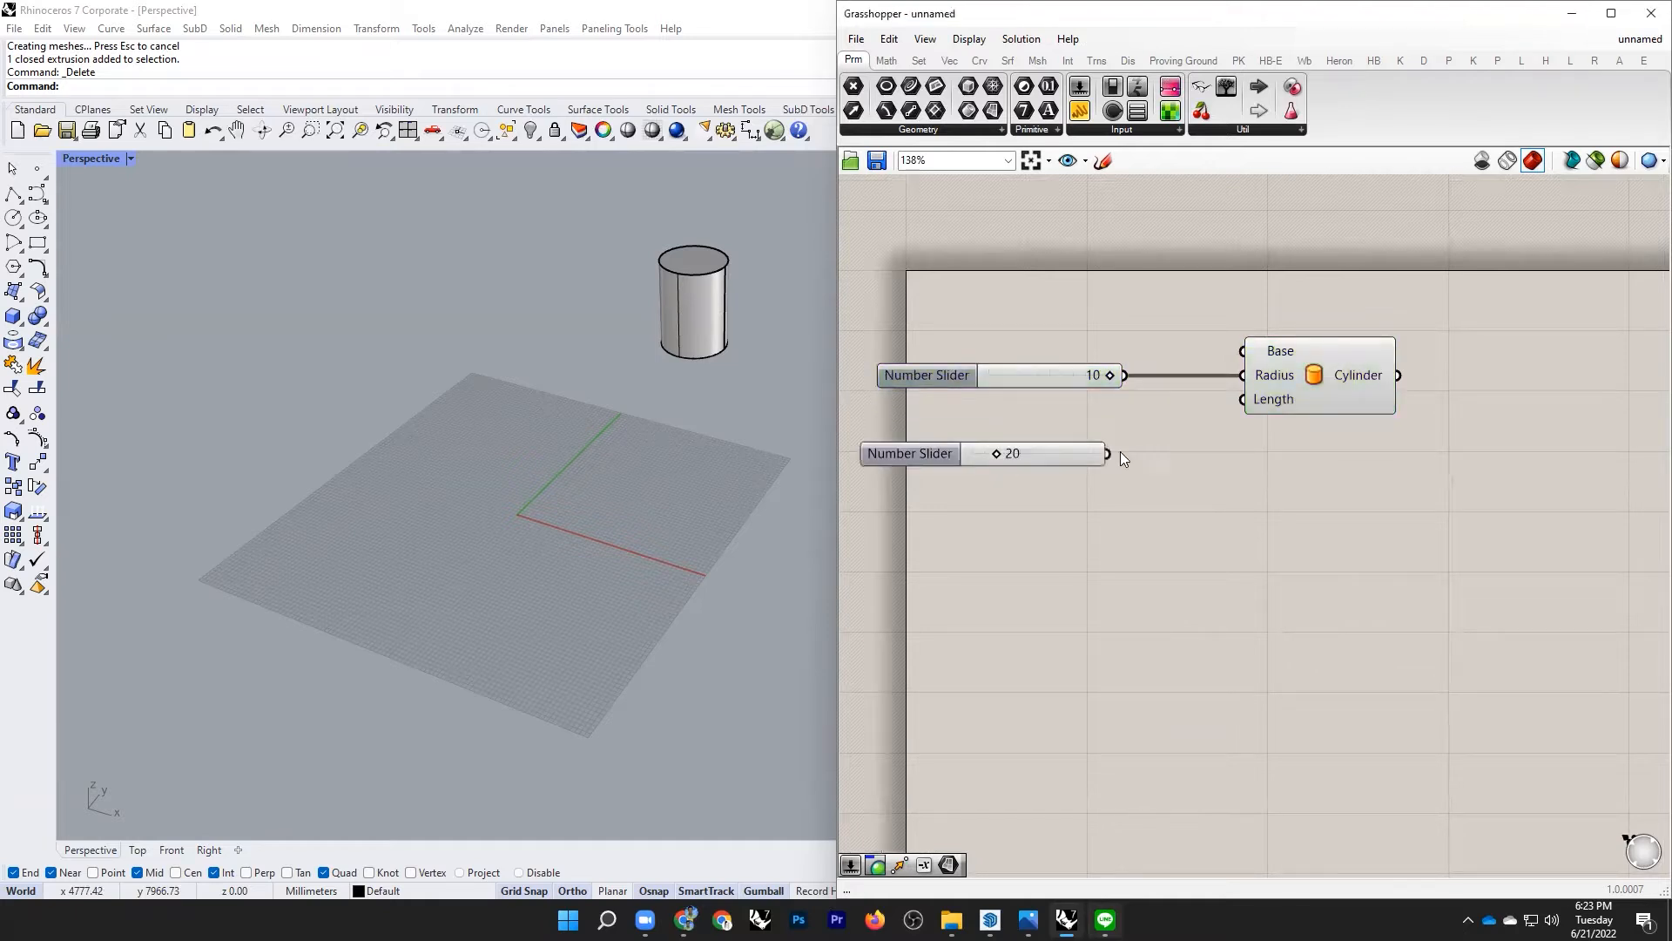
left_click_drag(1108, 453, 1267, 400)
Step: Highlight the Cylinder component and examine the size of its preview at the Rhino grid origin
scroll(407, 452, "down", 8)
middle_click(439, 471)
left_click(1319, 368)
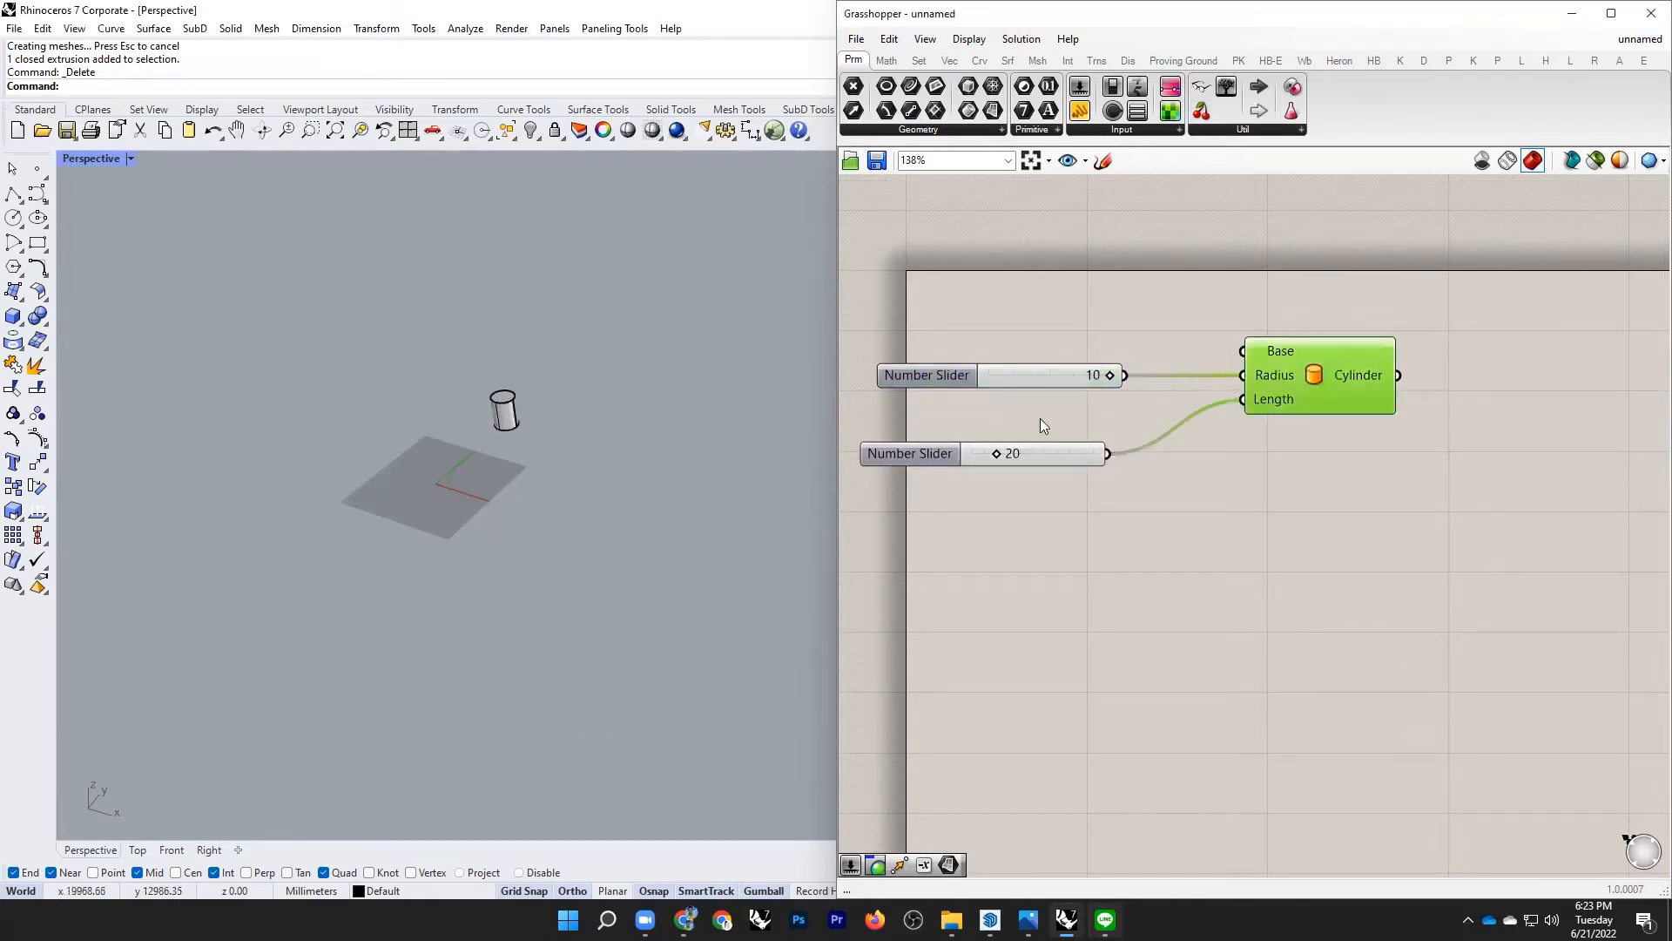
scroll(460, 456, "up", 5)
scroll(412, 568, "up", 5)
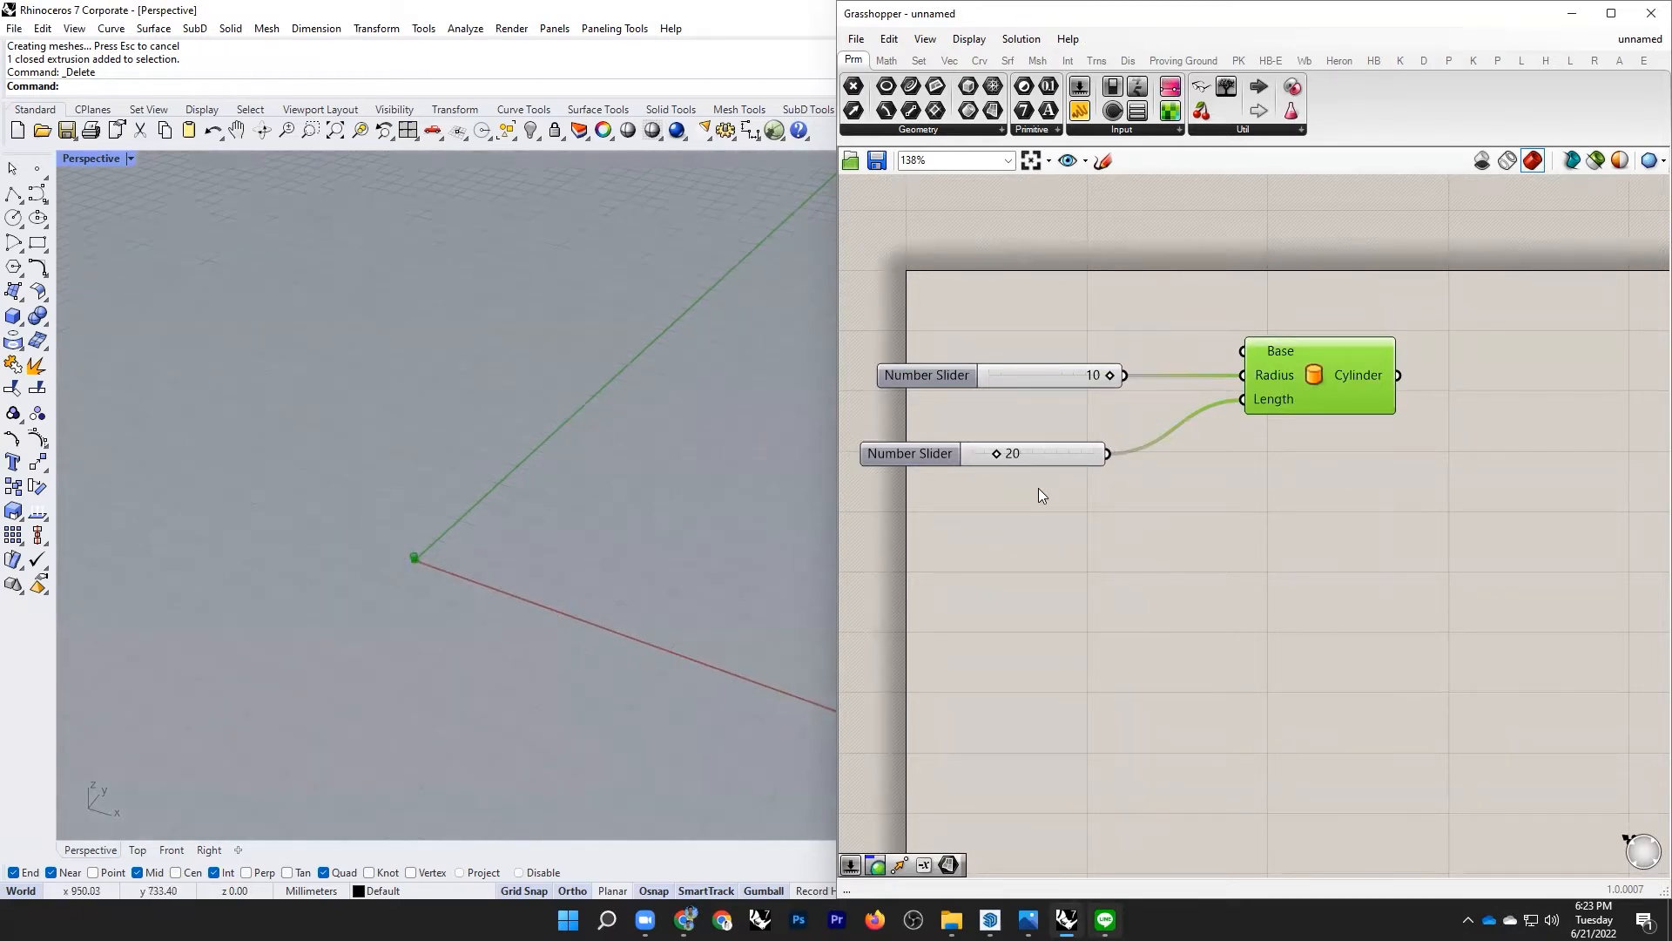
scroll(1040, 458, "down", 2)
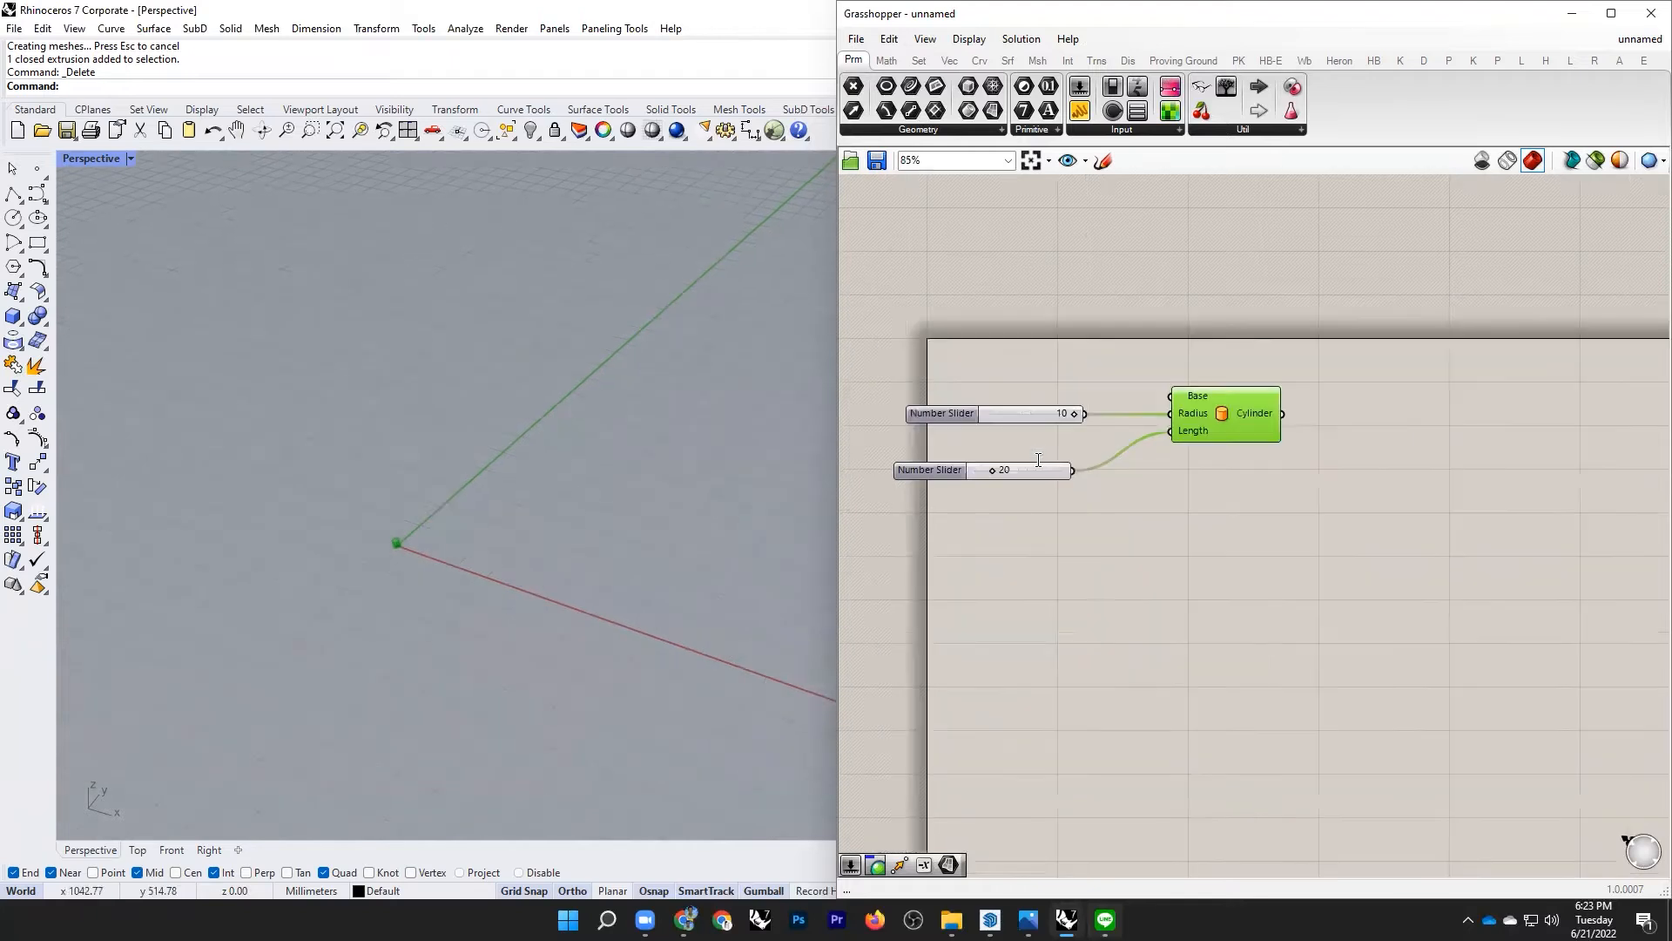
Step: Create a number slider with the value 10000 and connect it to the Radius input in place of the 10 slider
scroll(1085, 465, "up", 5)
double_click(1040, 455)
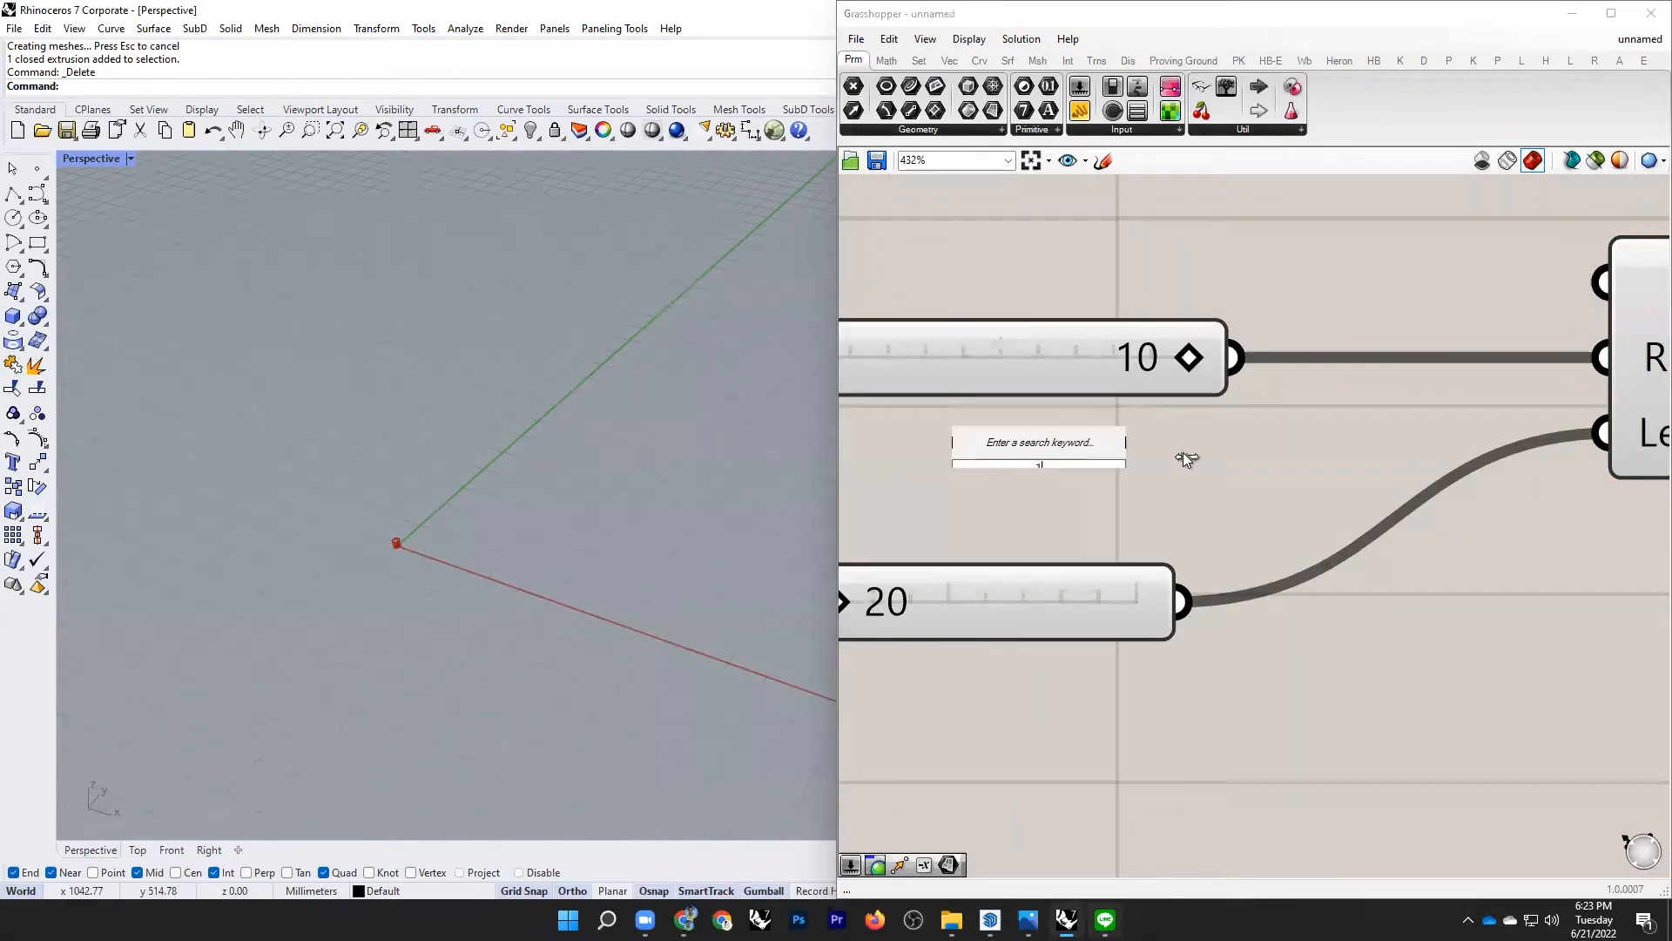
type("10000")
key("Return")
scroll(1040, 454, "down", 4)
left_click_drag(1238, 454, 1330, 403)
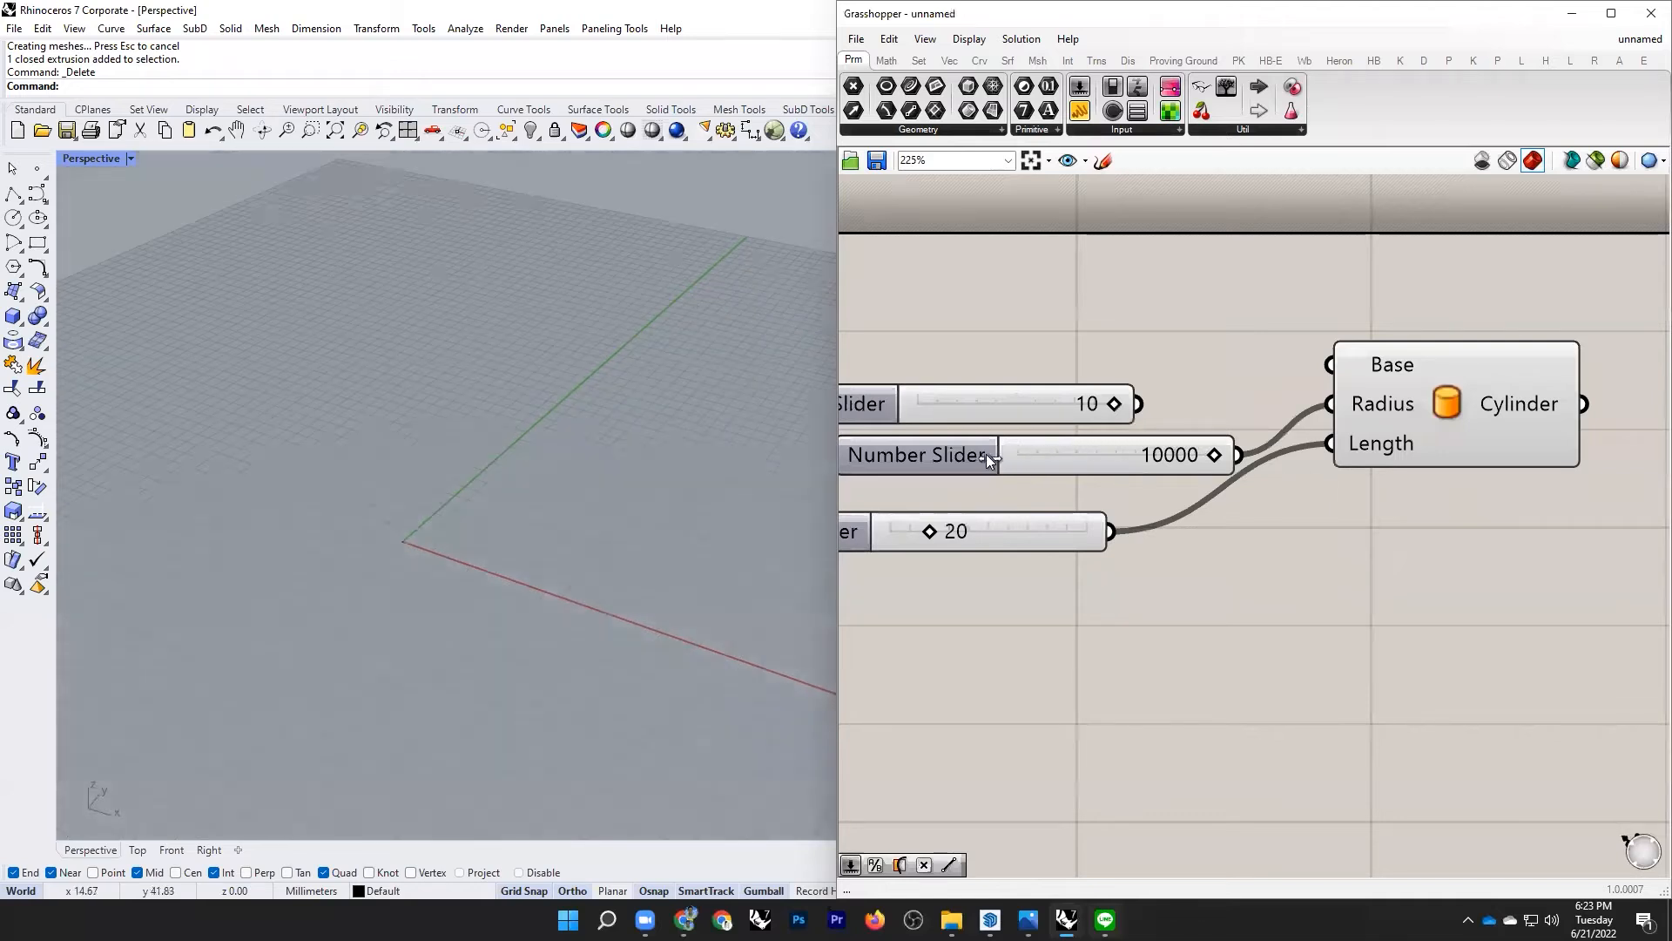
Step: Replace the old small-range sliders so two large-range sliders drive the Cylinder, with Radius at 1476 and Length at 4005
scroll(1392, 531, "up", 1)
left_click_drag(1184, 442, 993, 520)
scroll(993, 460, "down", 3)
left_click_drag(1306, 462, 1152, 517)
scroll(1102, 523, "up", 1)
scroll(542, 453, "down", 2)
scroll(523, 403, "up", 3)
scroll(655, 343, "down", 3)
scroll(657, 322, "up", 3)
Step: Compare the Rhino cylinder with the Grasshopper cylinder preview, selecting each object in turn
left_click(657, 320)
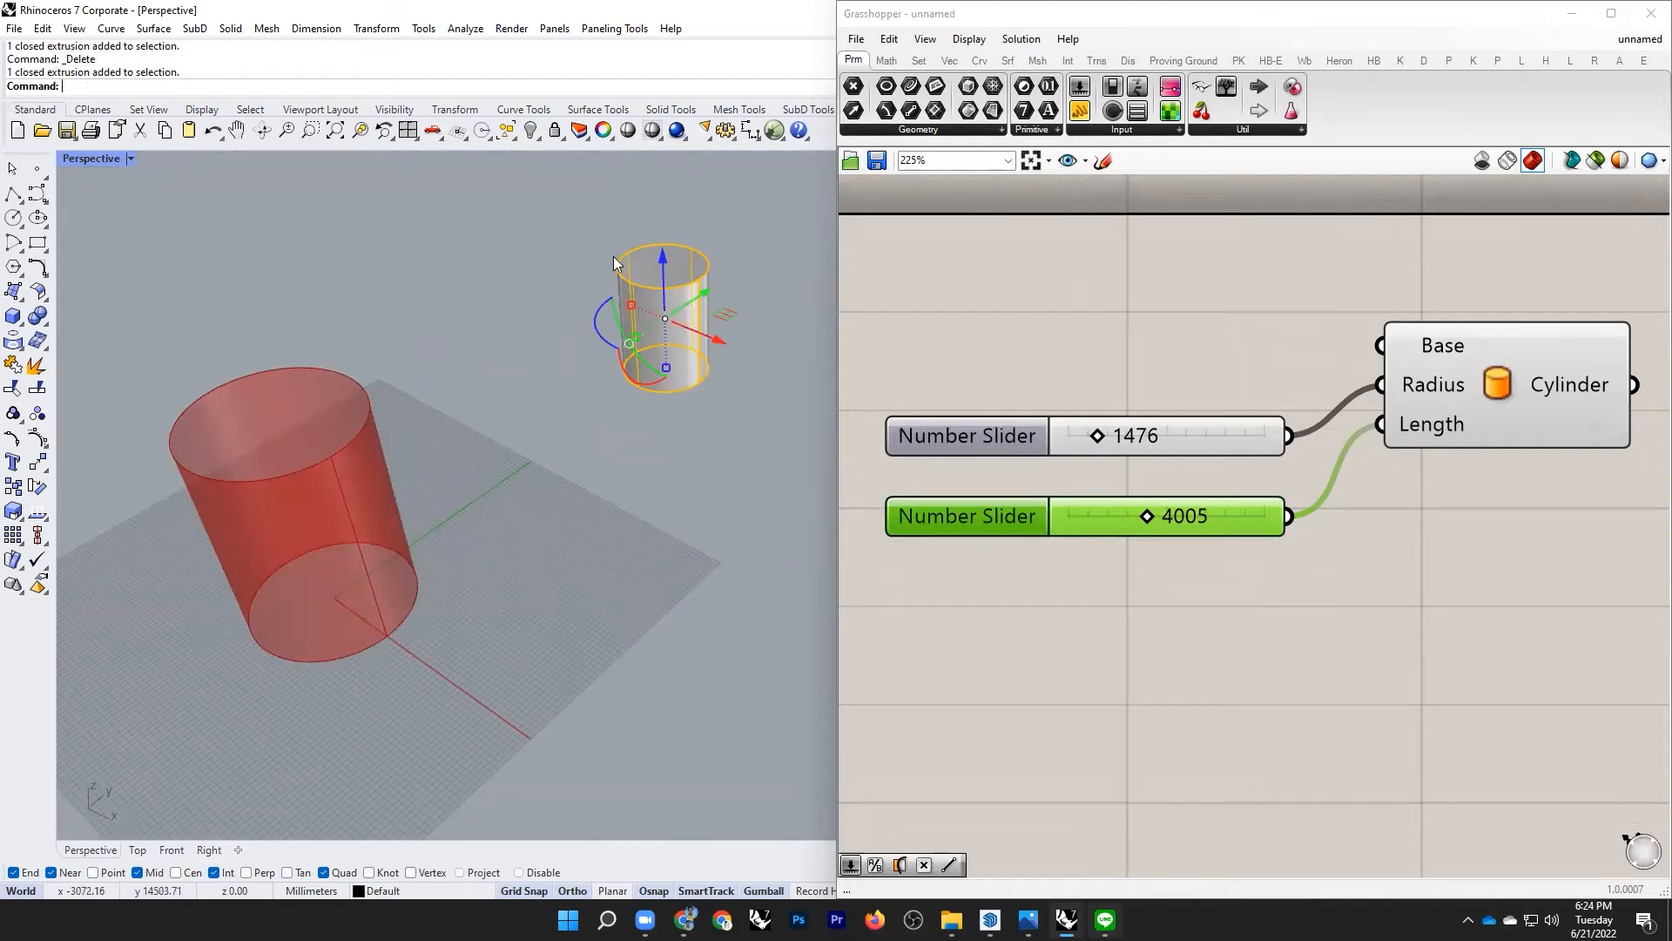
left_click(606, 438)
left_click(1429, 406)
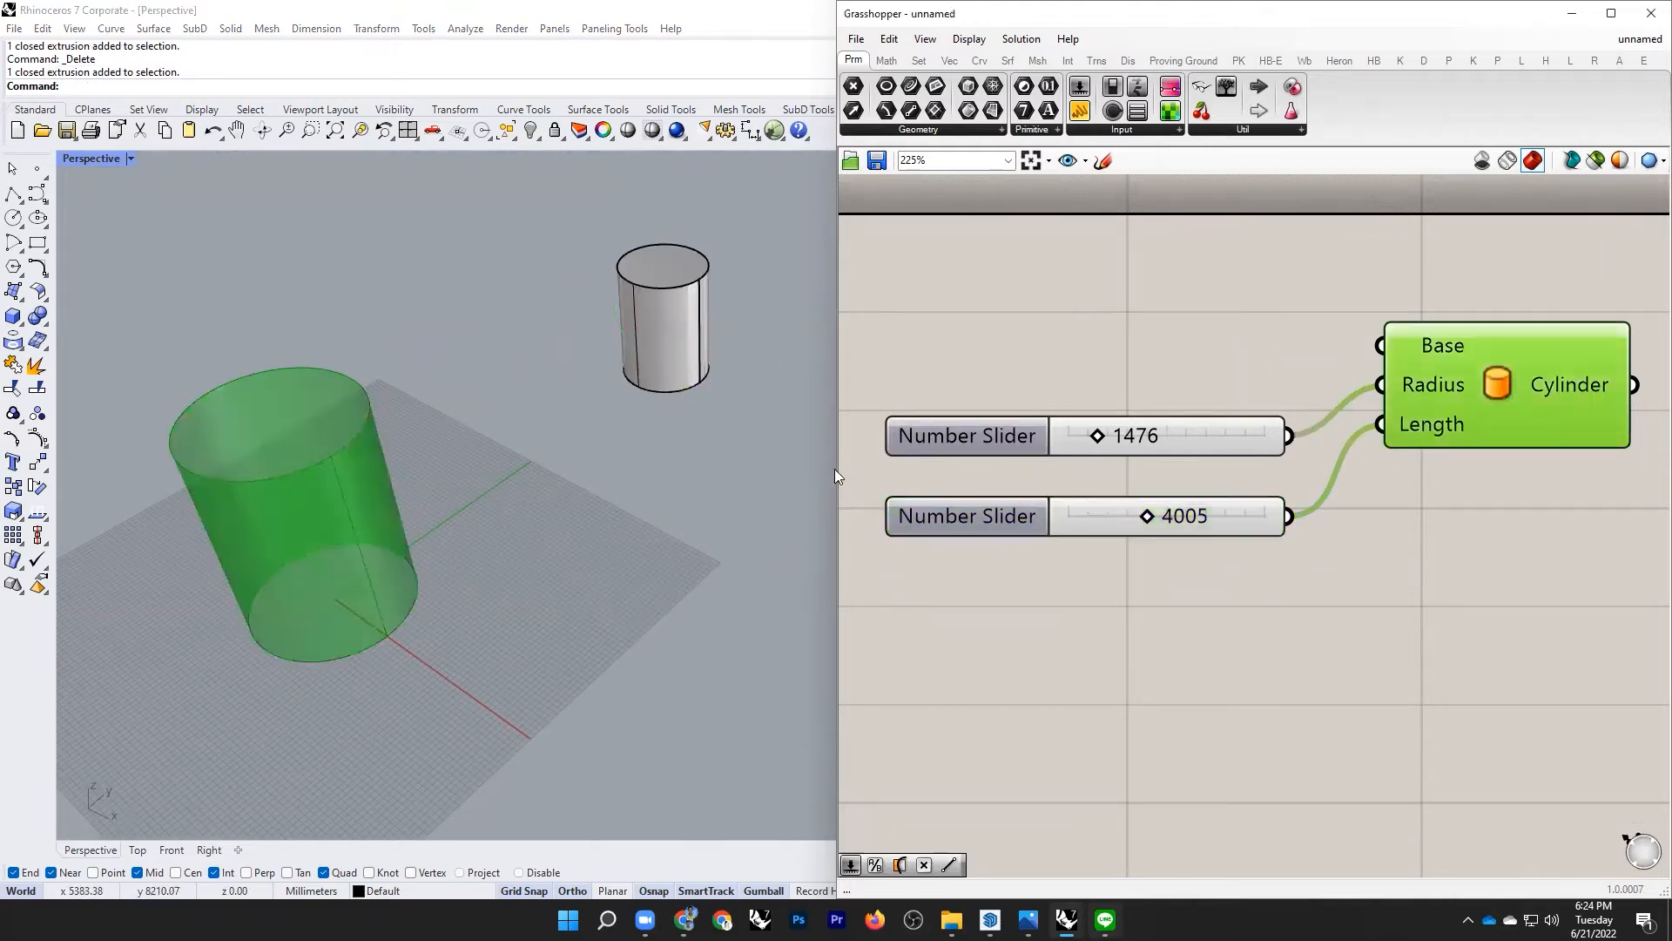
scroll(481, 495, "down", 3)
scroll(481, 495, "up", 5)
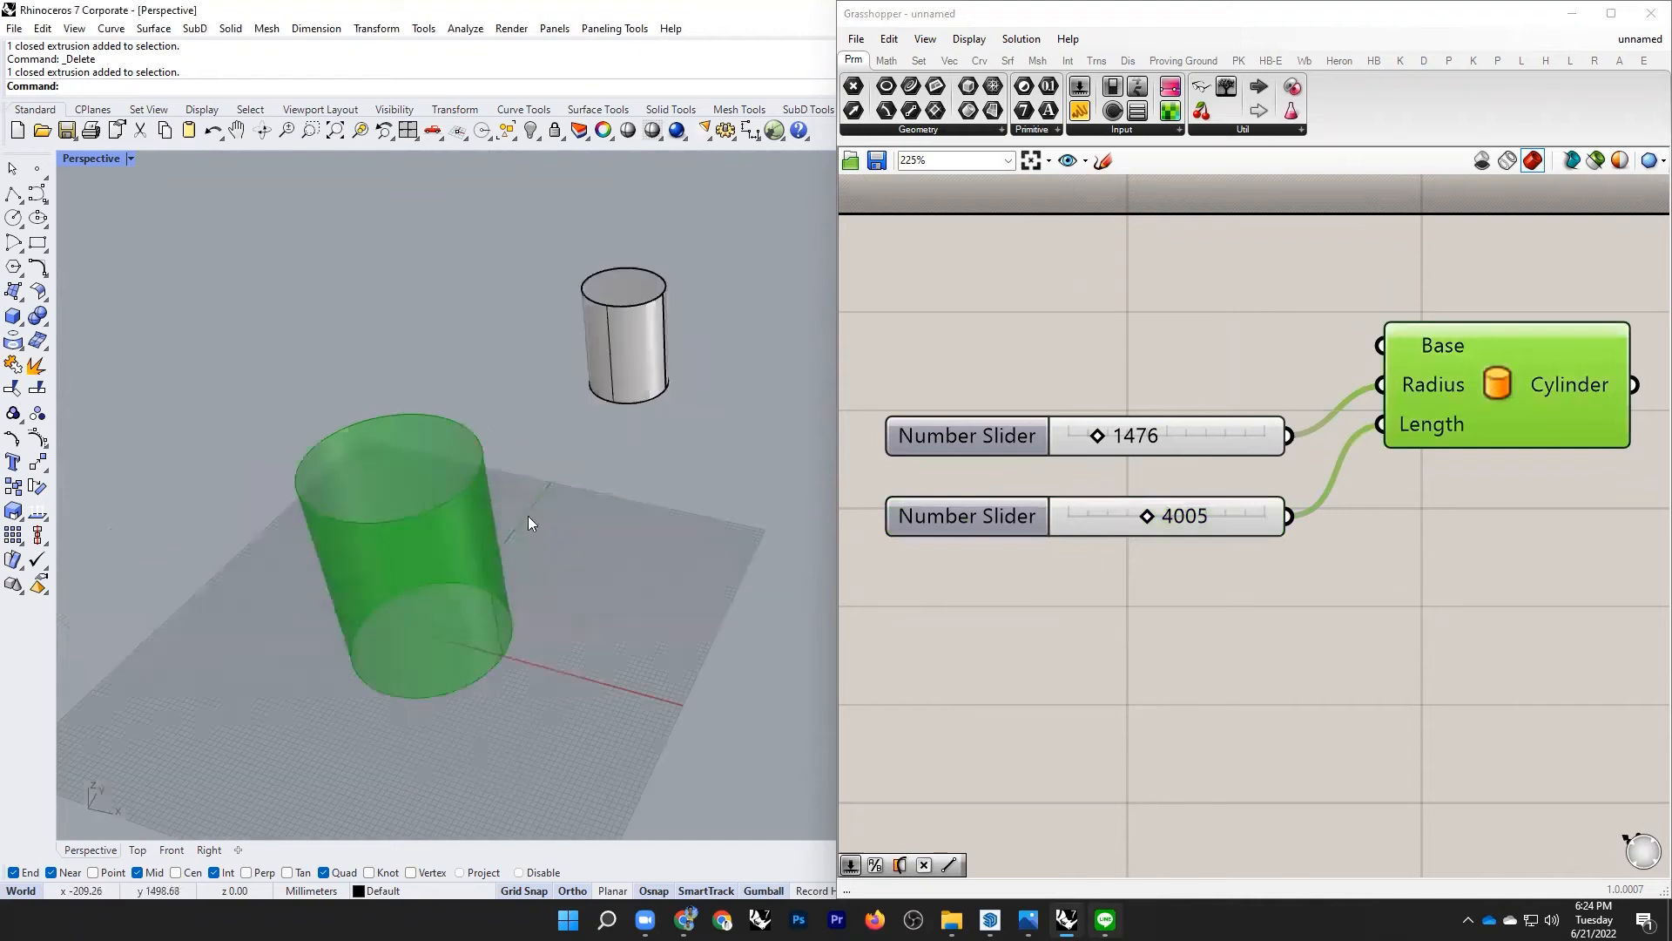
scroll(628, 368, "up", 4)
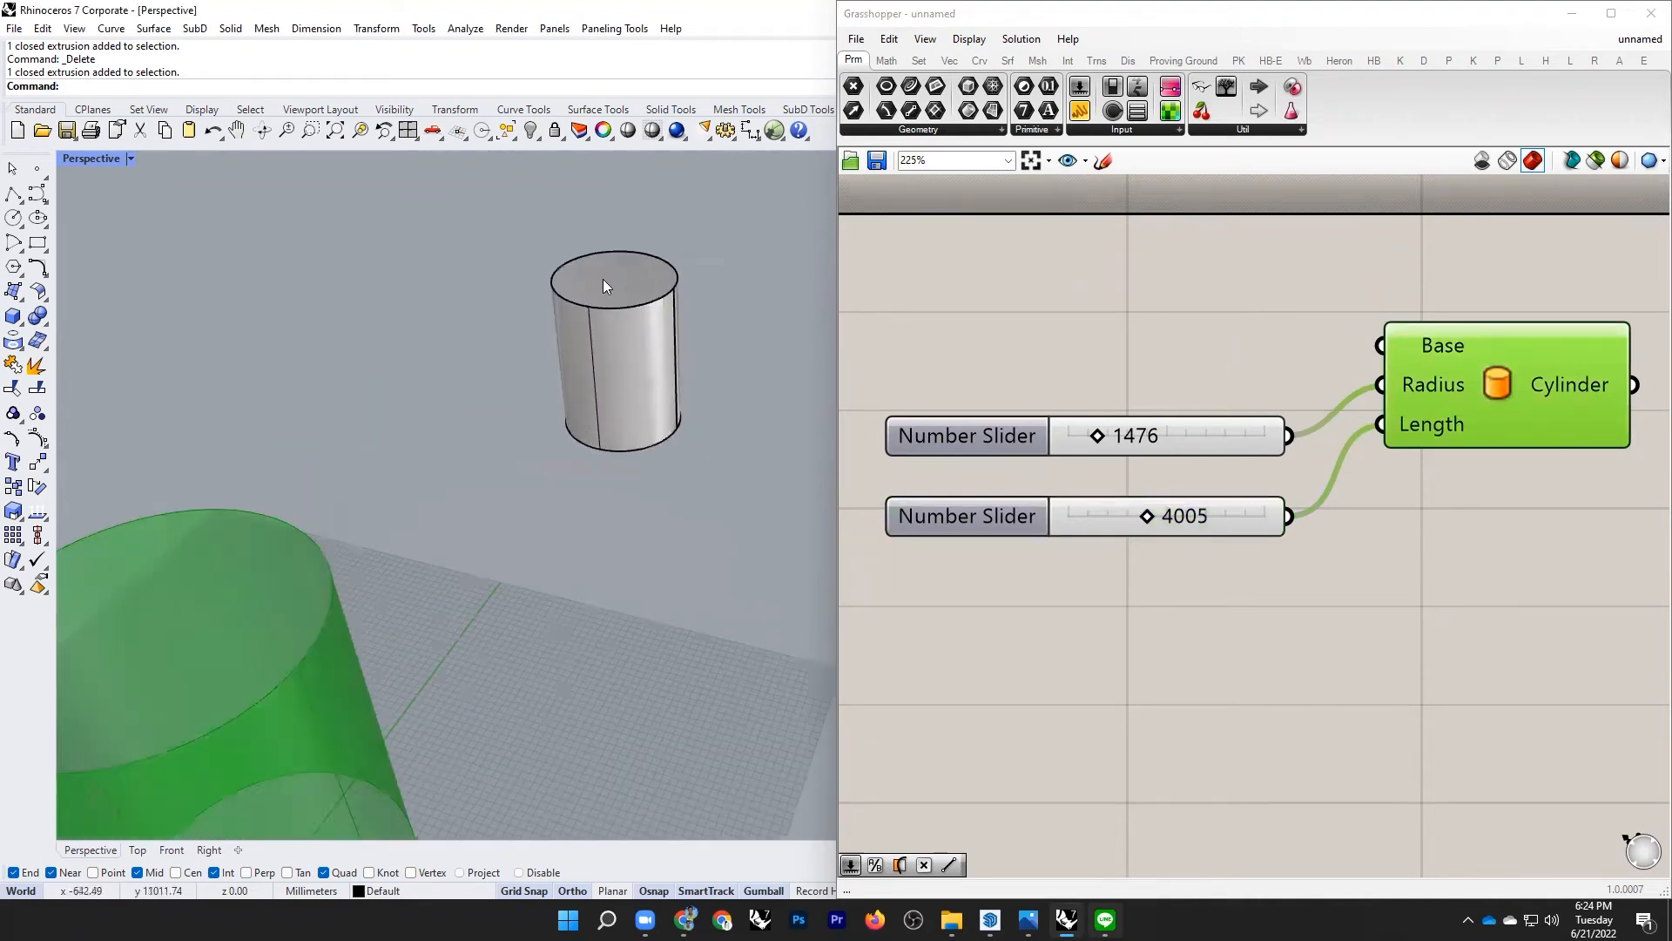
scroll(651, 370, "down", 3)
scroll(640, 332, "up", 2)
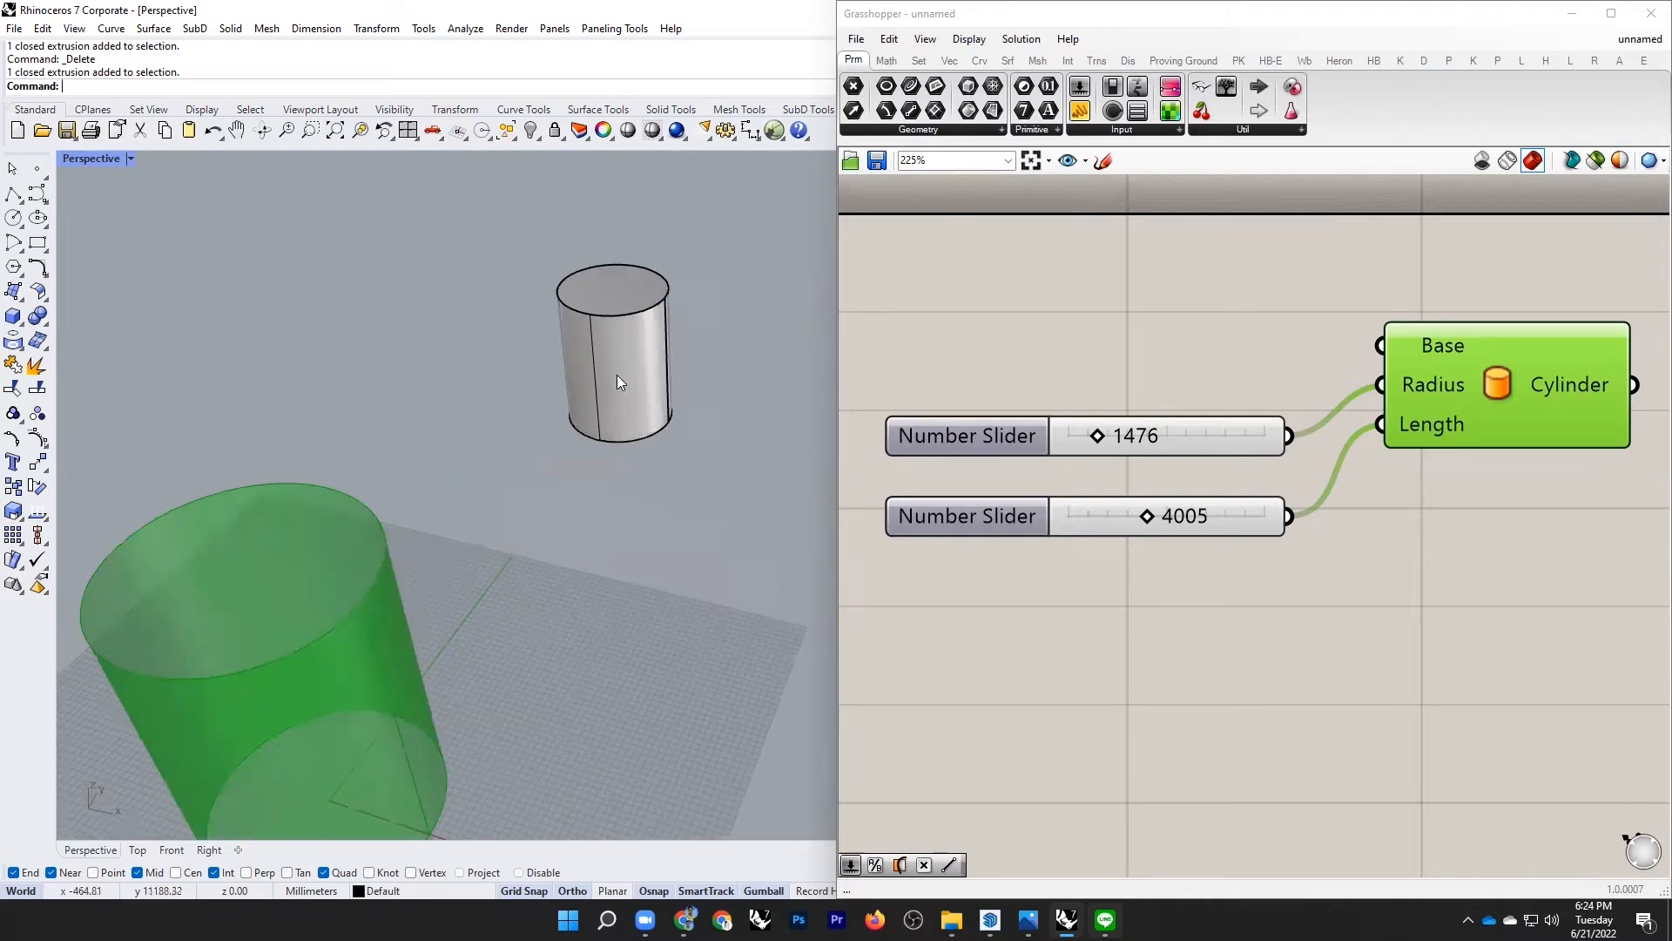
scroll(619, 375, "down", 2)
scroll(655, 357, "up", 3)
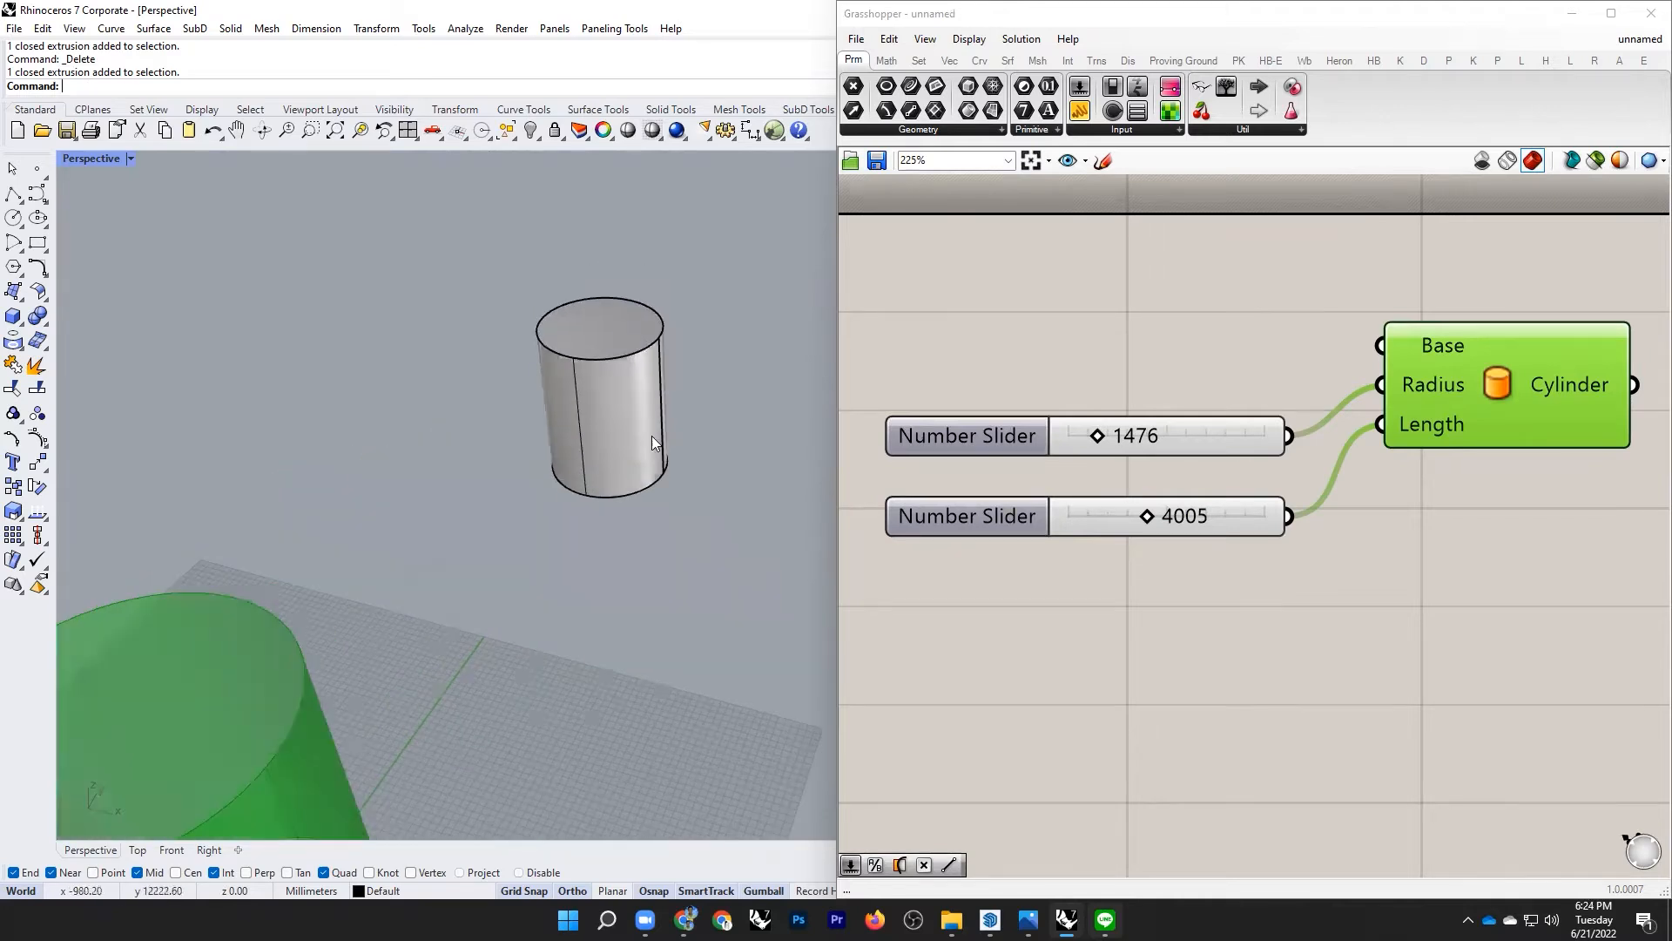
scroll(639, 368, "down", 4)
scroll(660, 406, "up", 3)
Step: Select and deselect the Rhino cylinder to examine its editing handles beside the Grasshopper preview
left_click(597, 420)
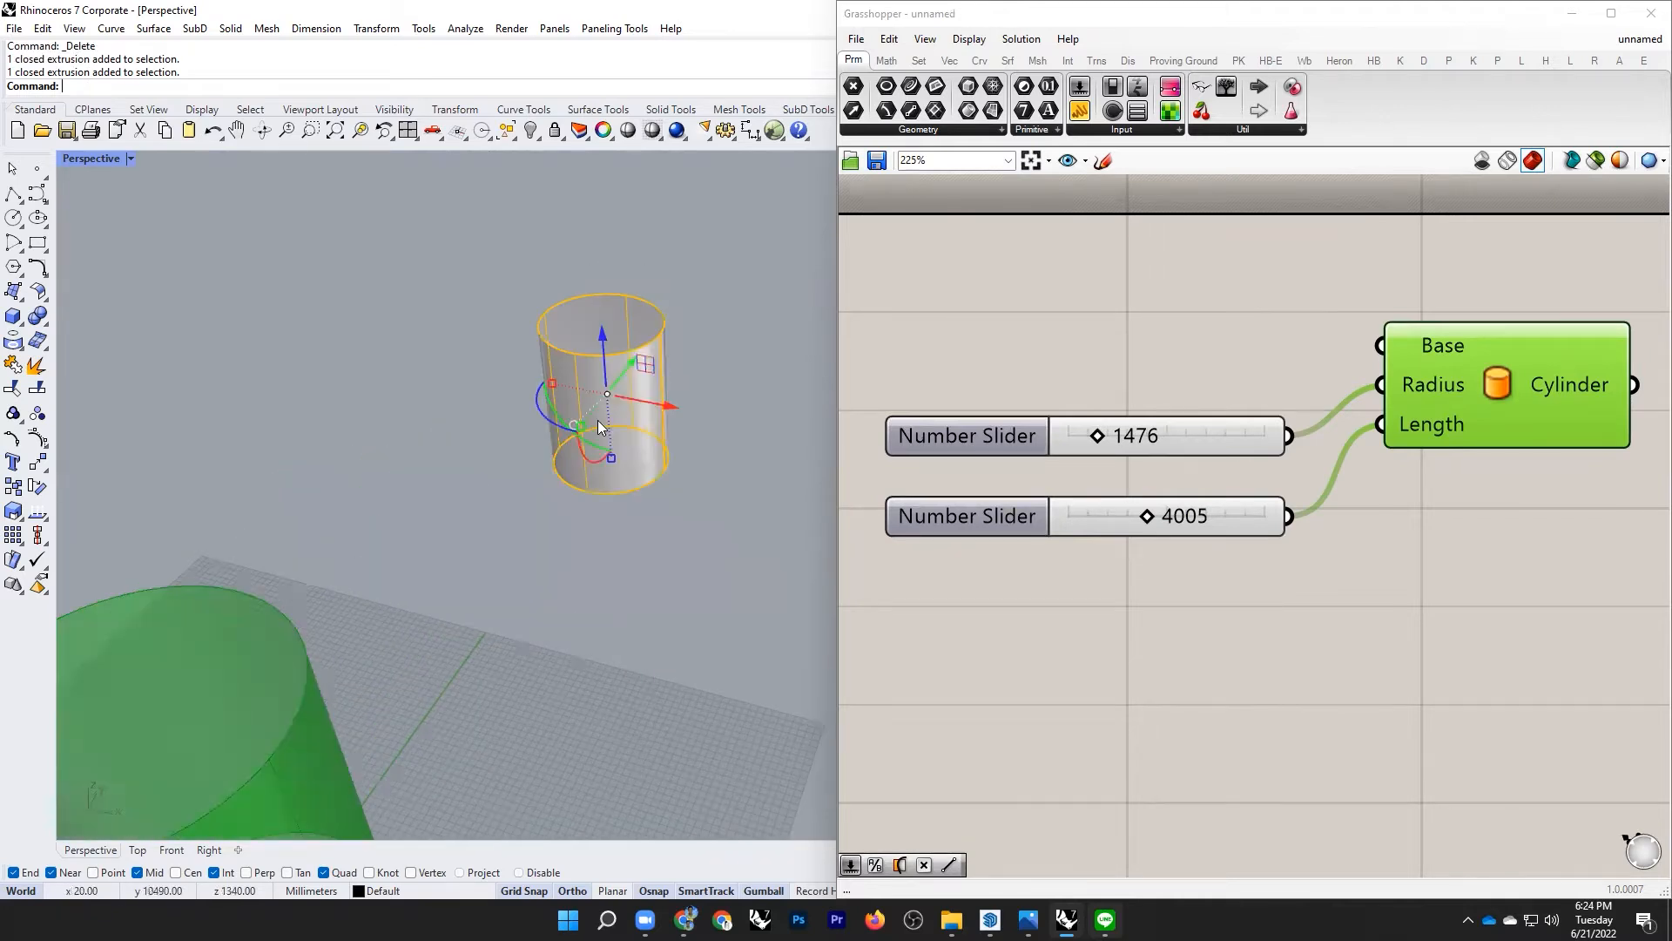
scroll(677, 450, "down", 2)
scroll(651, 370, "down", 2)
key("Escape")
left_click(634, 395)
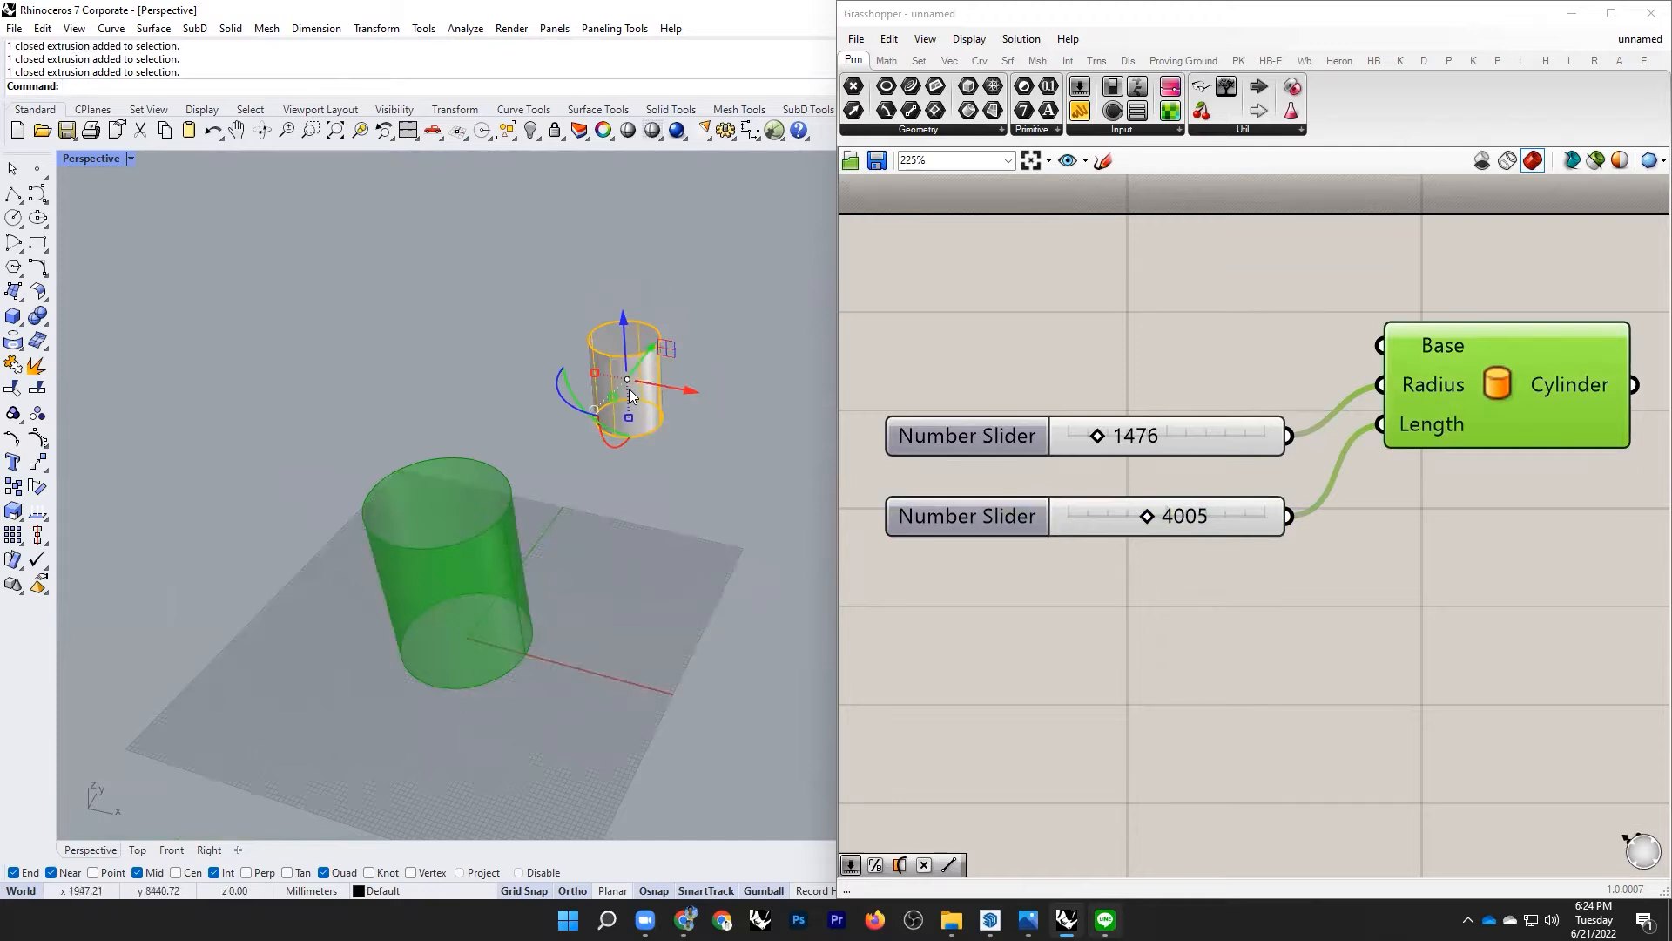
key("Escape")
scroll(631, 384, "up", 3)
scroll(634, 387, "up", 1)
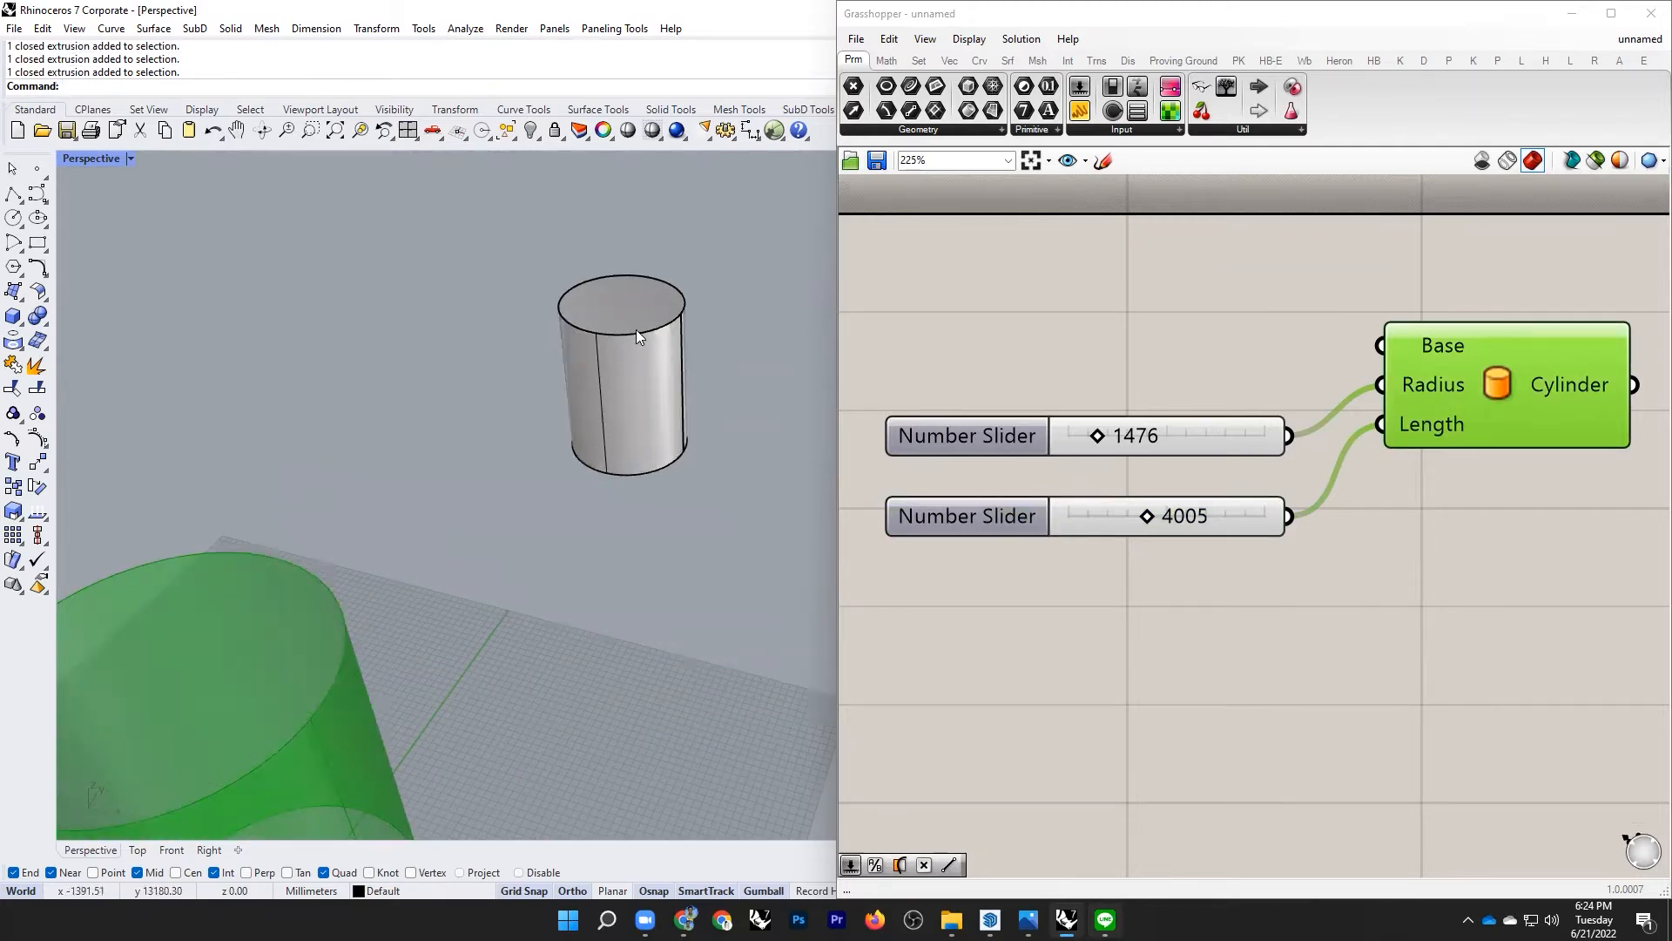
left_click(629, 371)
scroll(707, 475, "down", 4)
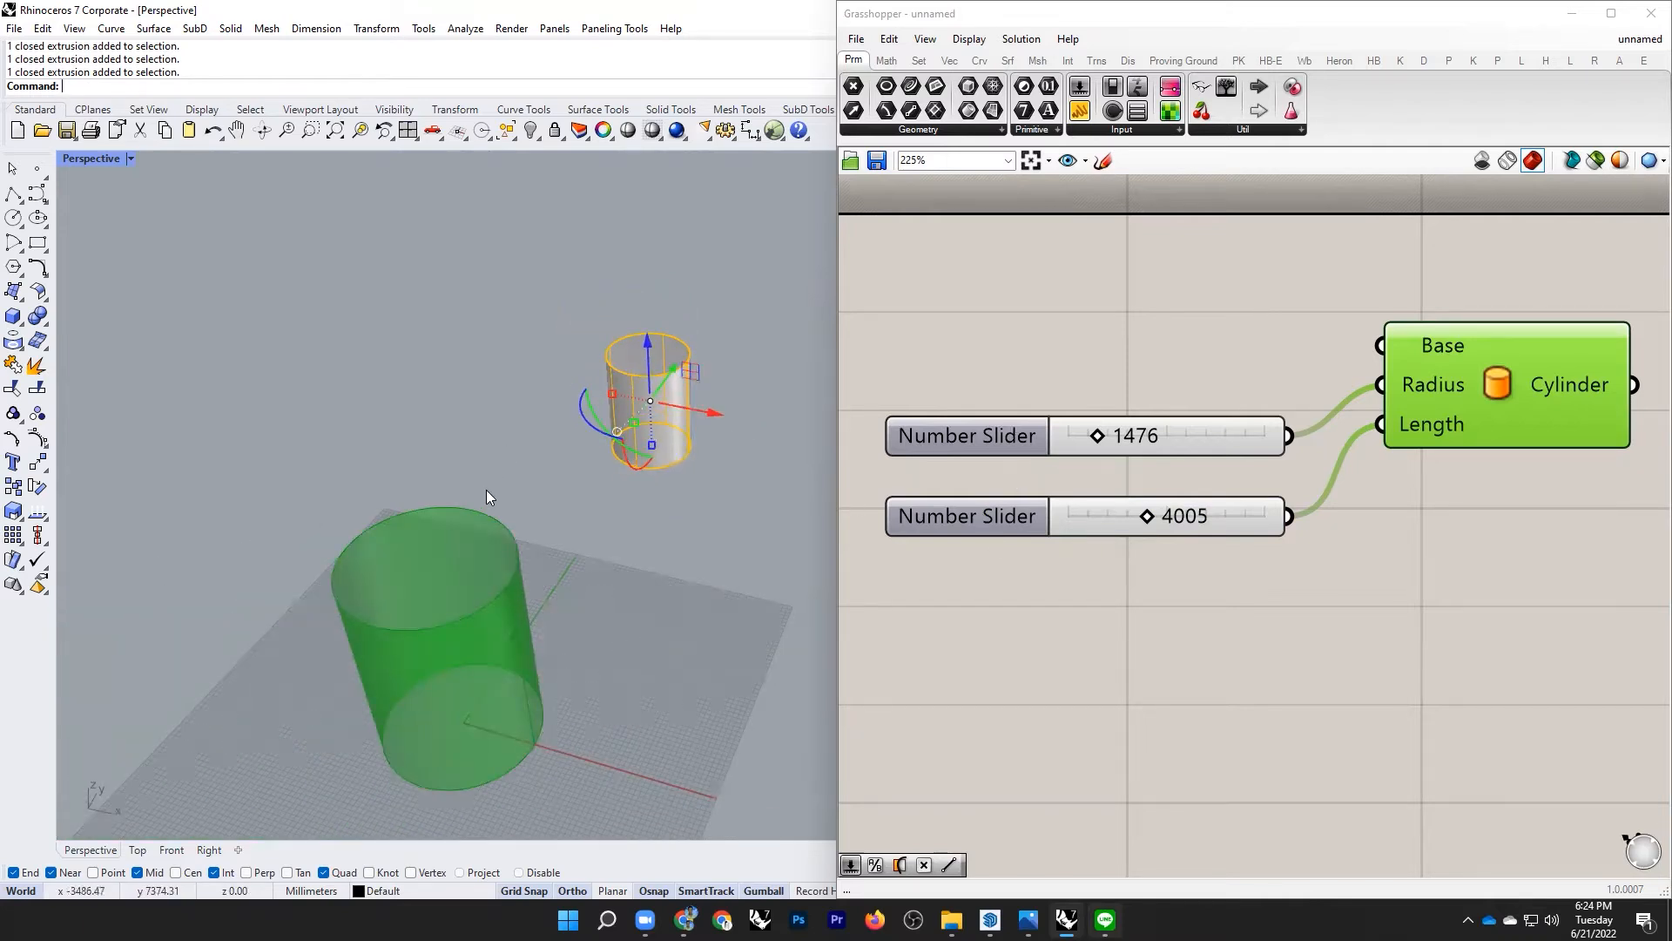
scroll(497, 496, "down", 2)
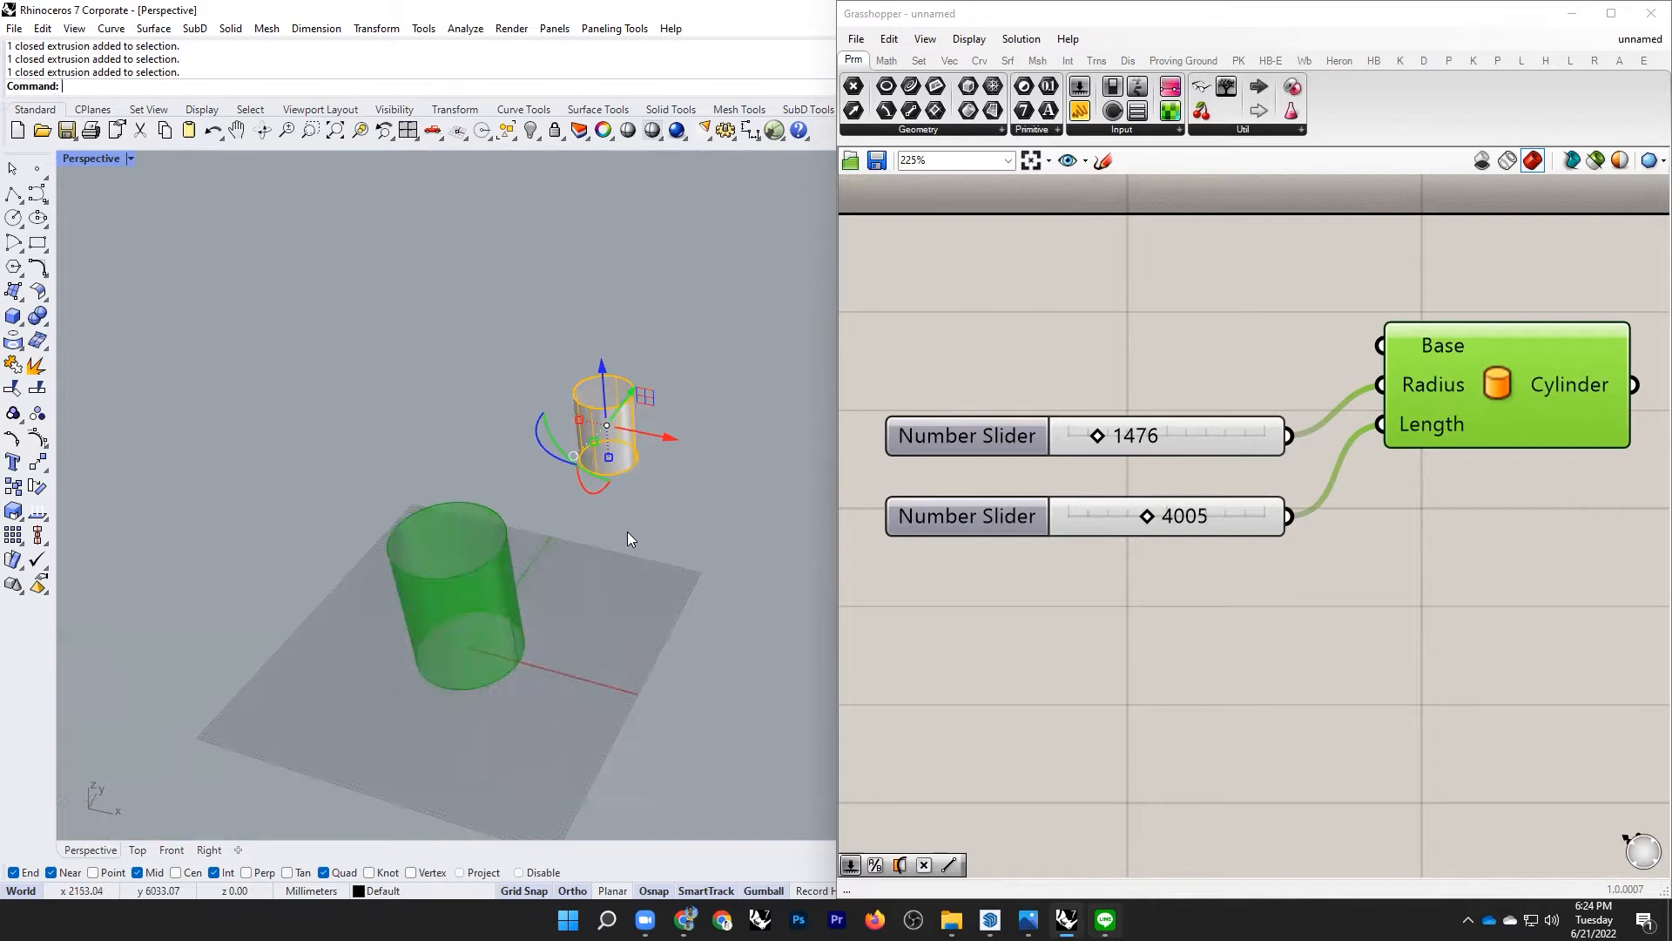
left_click(668, 309)
Step: Try to scale the Rhino cylinder along the X axis with the gumball and undo the change
scroll(607, 407, "up", 2)
scroll(607, 408, "up", 3)
left_click(600, 420)
scroll(608, 414, "up", 1)
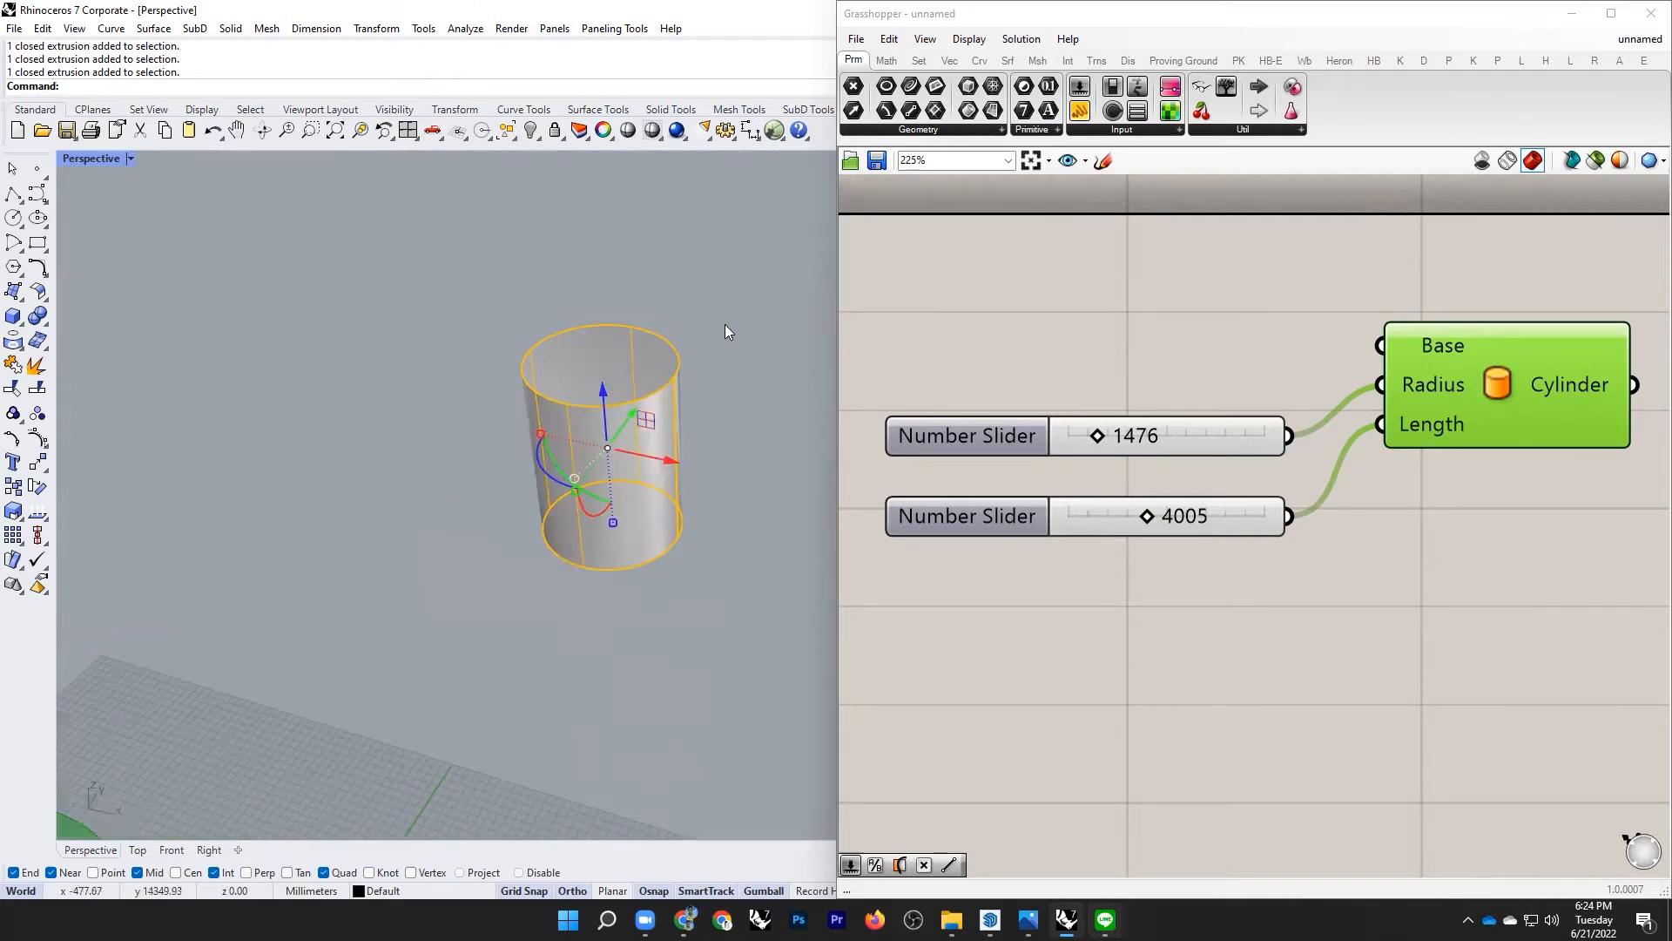
left_click_drag(540, 433, 577, 451)
key("ctrl+z")
Step: Try to scale the Rhino cylinder along X with Scale1D, from one side of its top rim to about 1210 mm
left_click(583, 384)
type("Scale1")
key("Return")
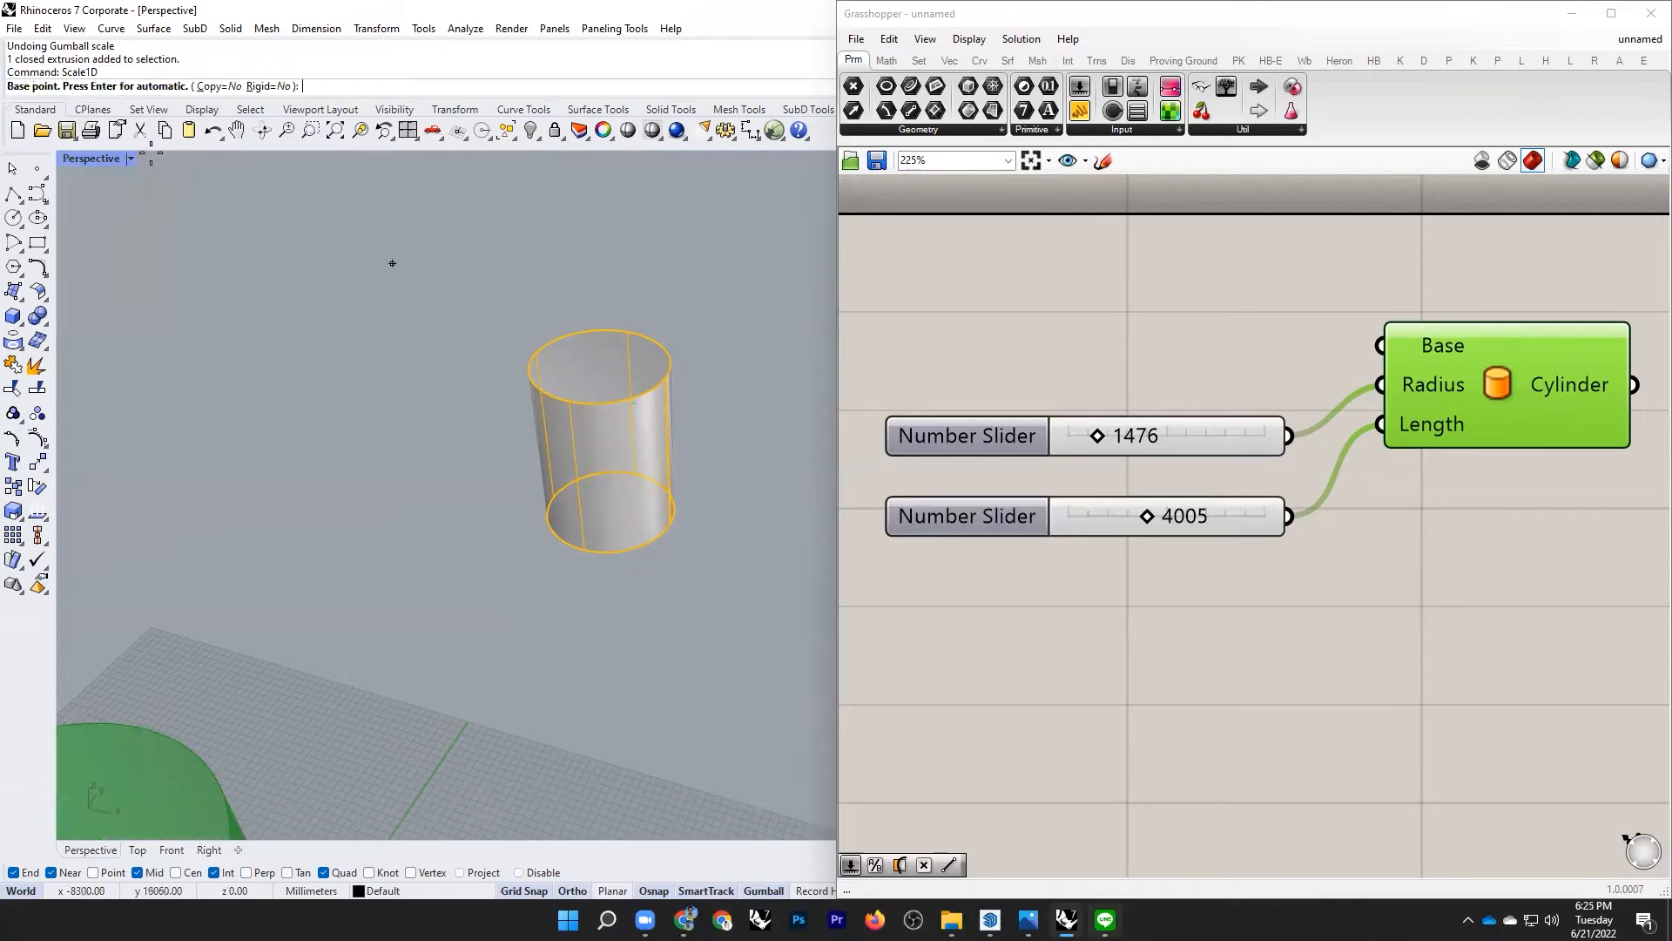
left_click(537, 364)
left_click(667, 378)
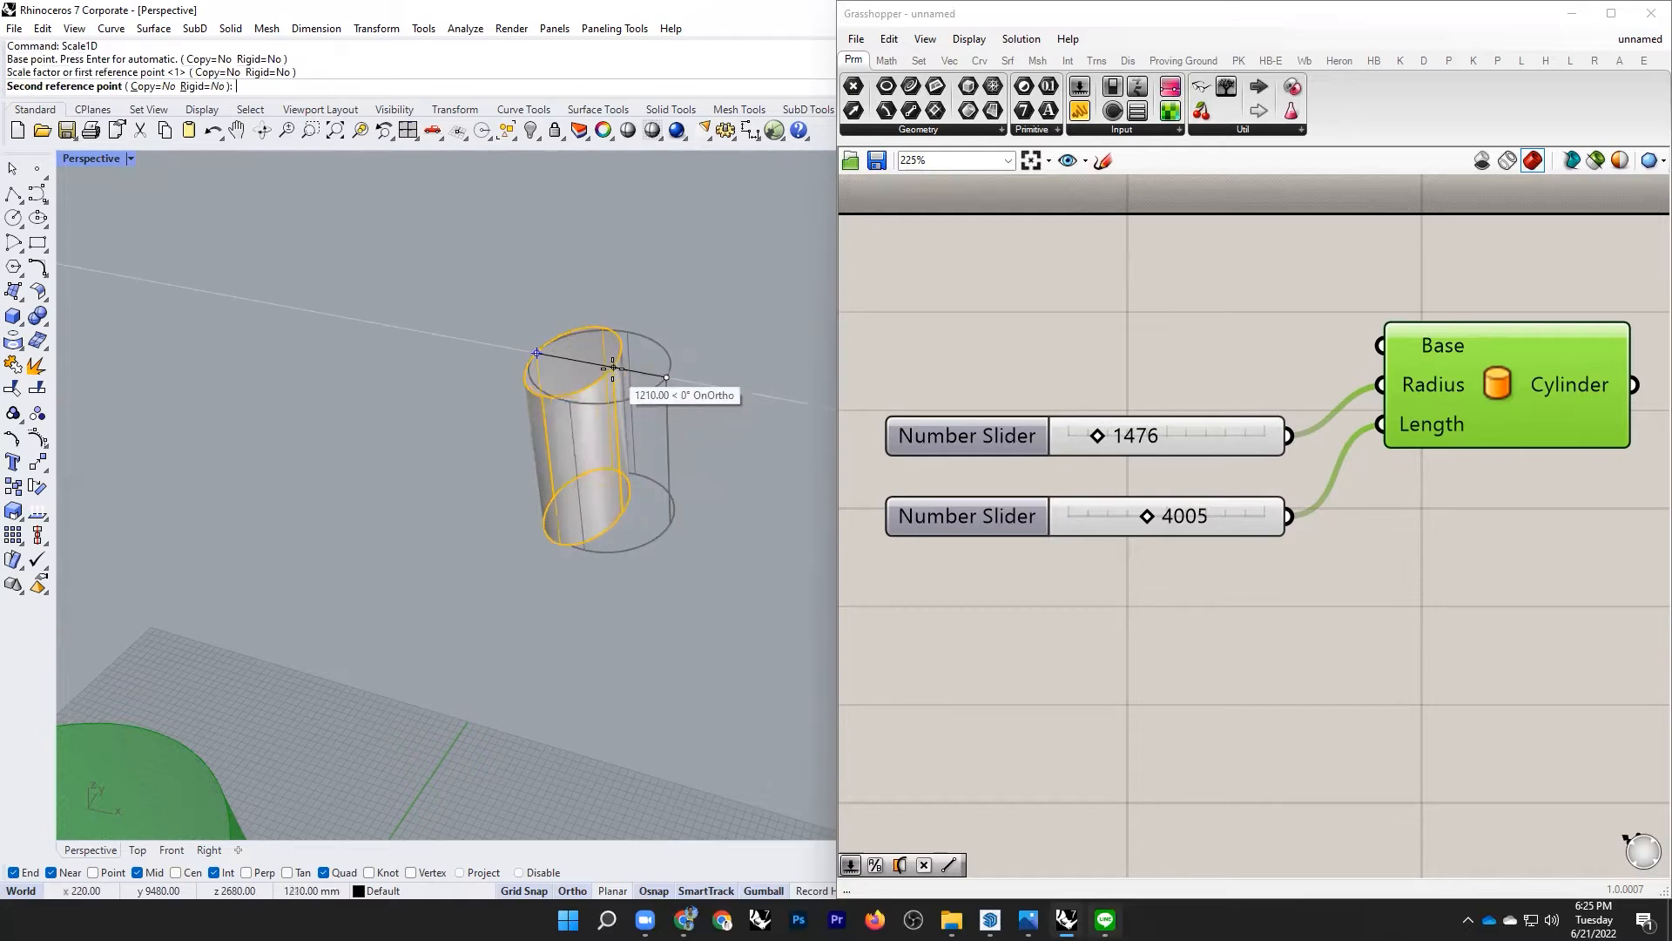
left_click(614, 367)
scroll(721, 395, "down", 3)
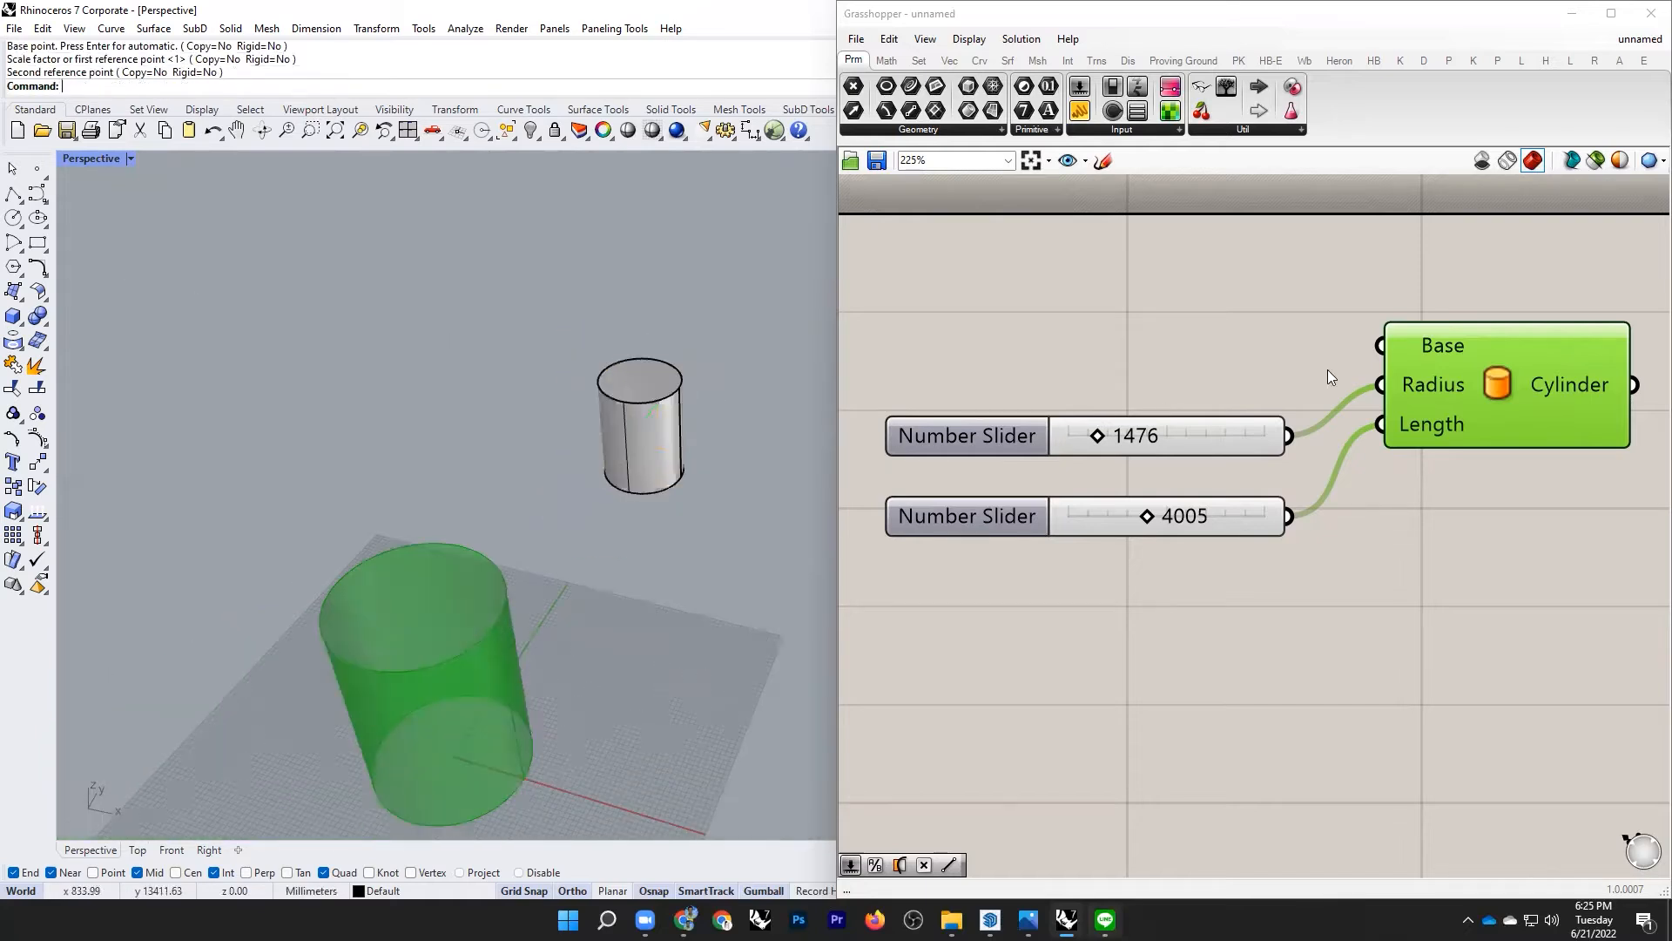
Step: Space the two number sliders farther apart and set the Radius slider to 3626
scroll(512, 514, "down", 2)
scroll(986, 479, "up", 1)
left_click_drag(953, 437, 972, 514)
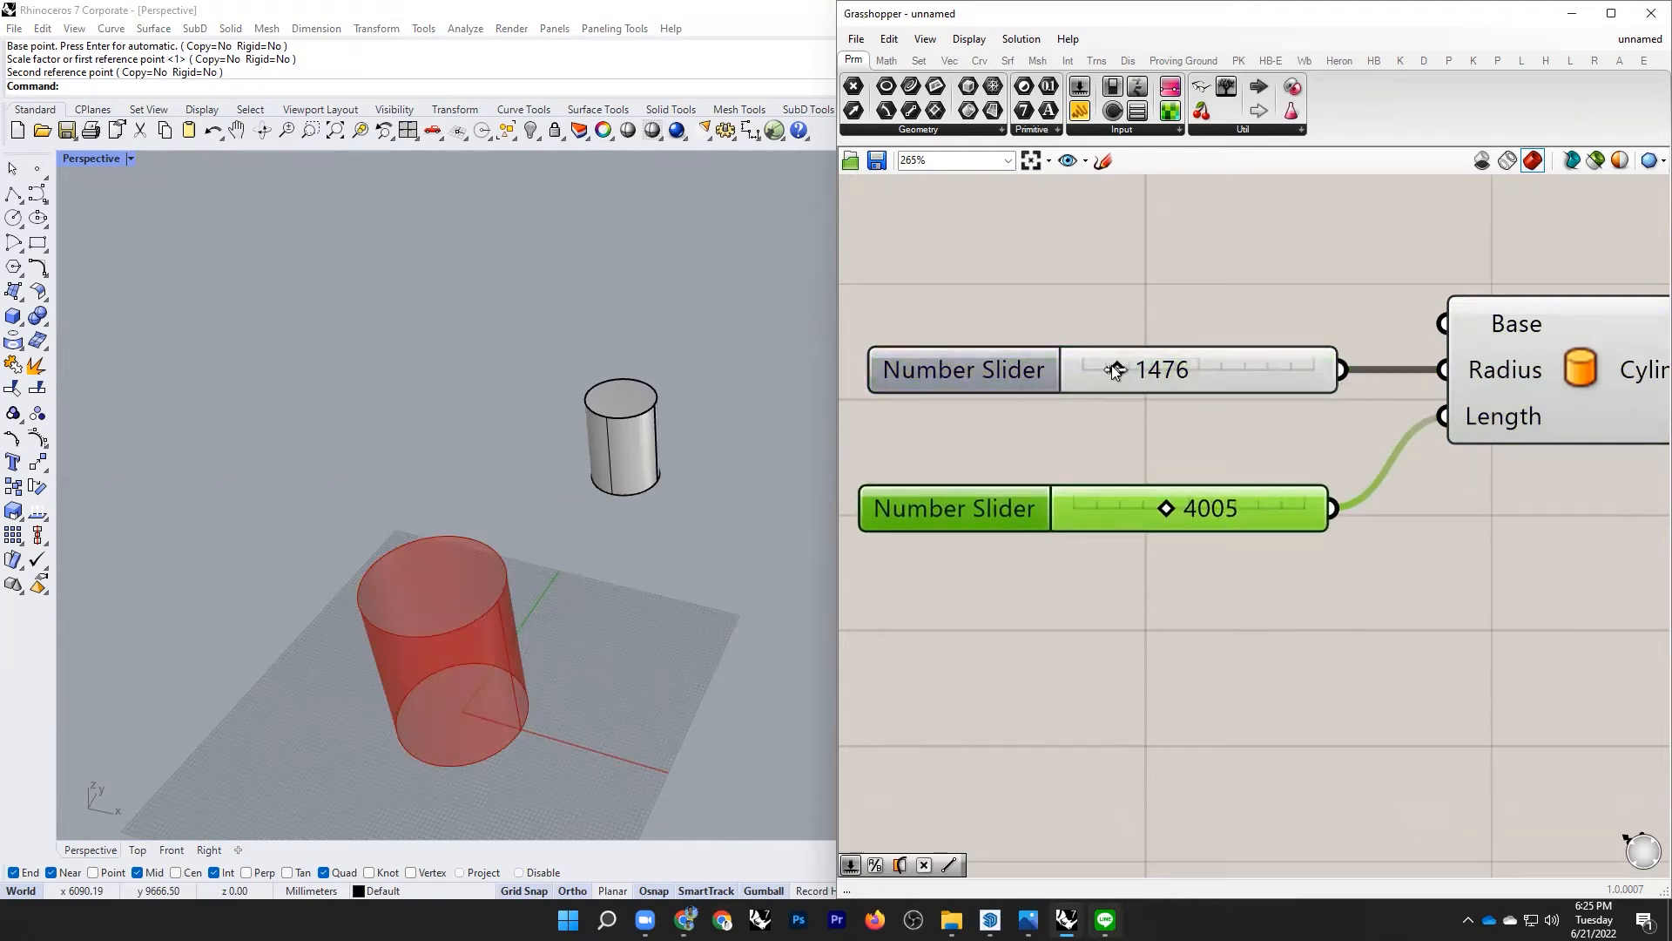
left_click_drag(1113, 364, 1162, 367)
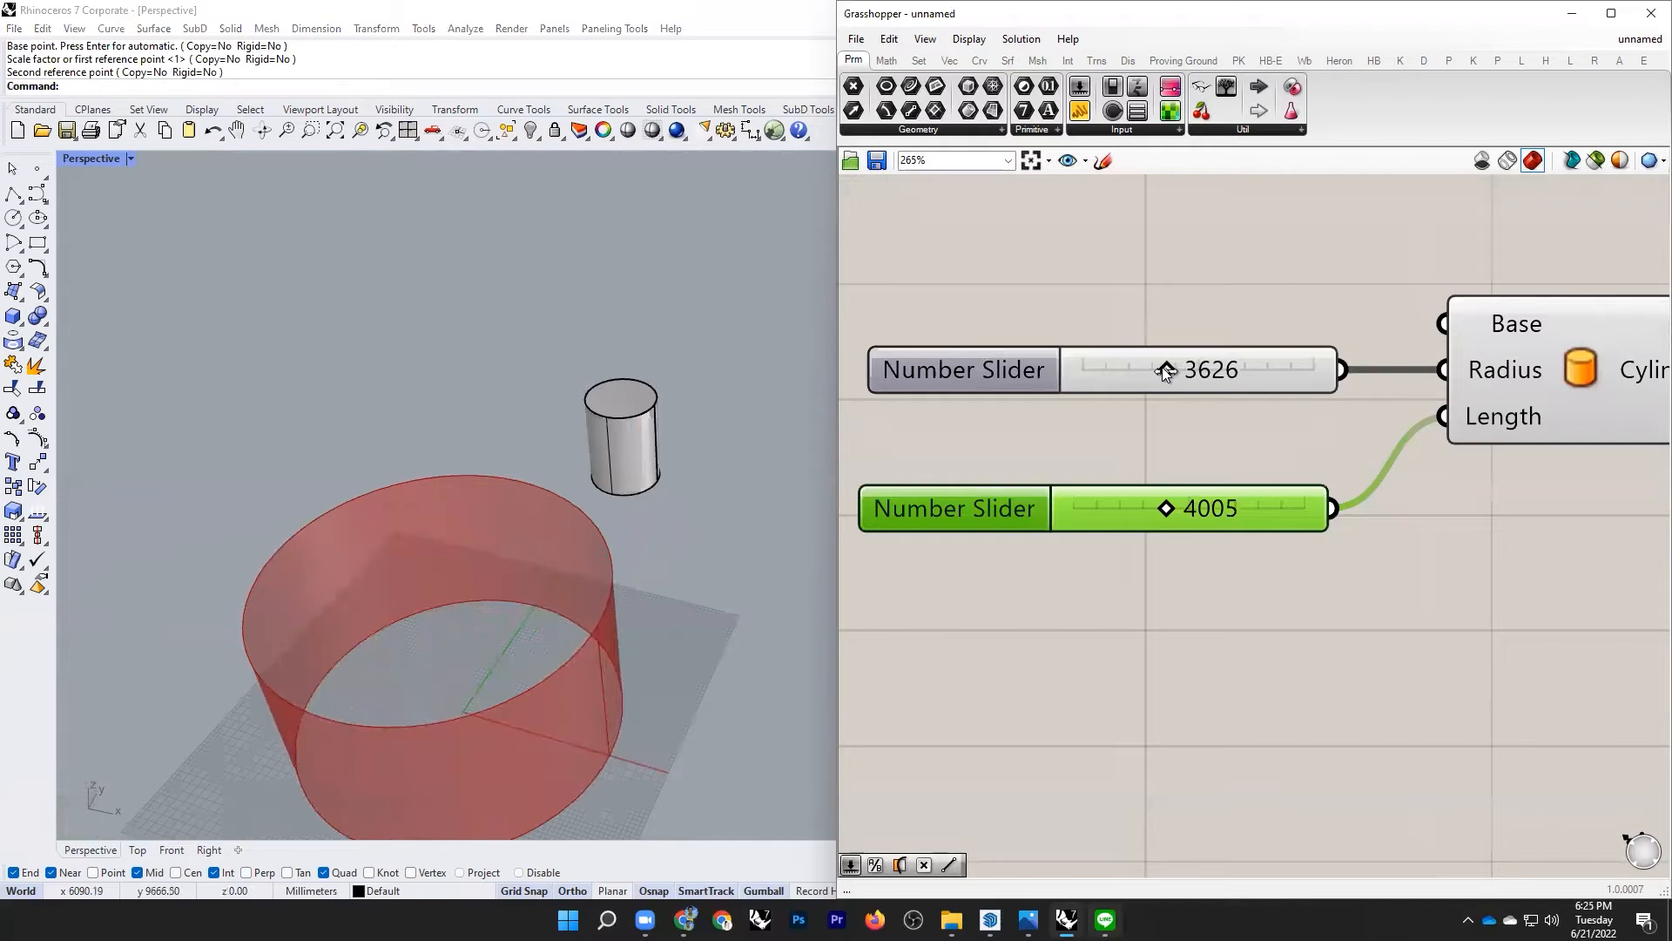
Step: Set the Length slider of the Grasshopper cylinder to 7550
scroll(742, 533, "down", 6)
mouse_move(701, 518)
right_mouse_down()
mouse_move(639, 493)
mouse_move(515, 485)
mouse_move(674, 514)
right_mouse_up()
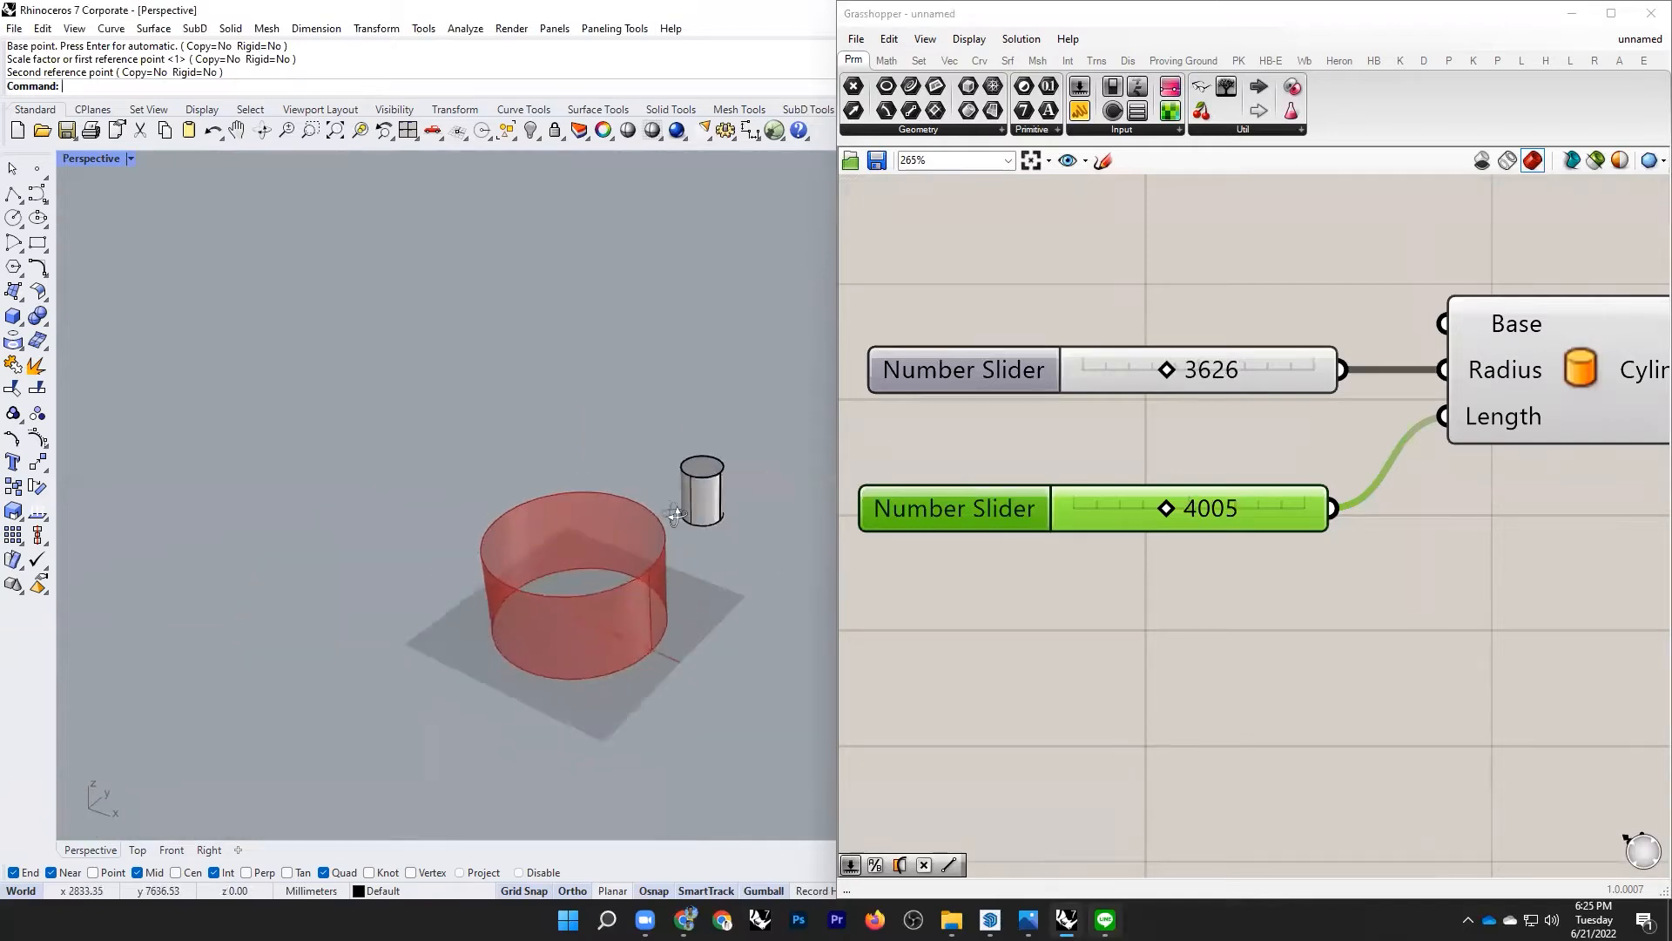
scroll(663, 597, "up", 4)
right_click_drag(614, 589, 572, 585)
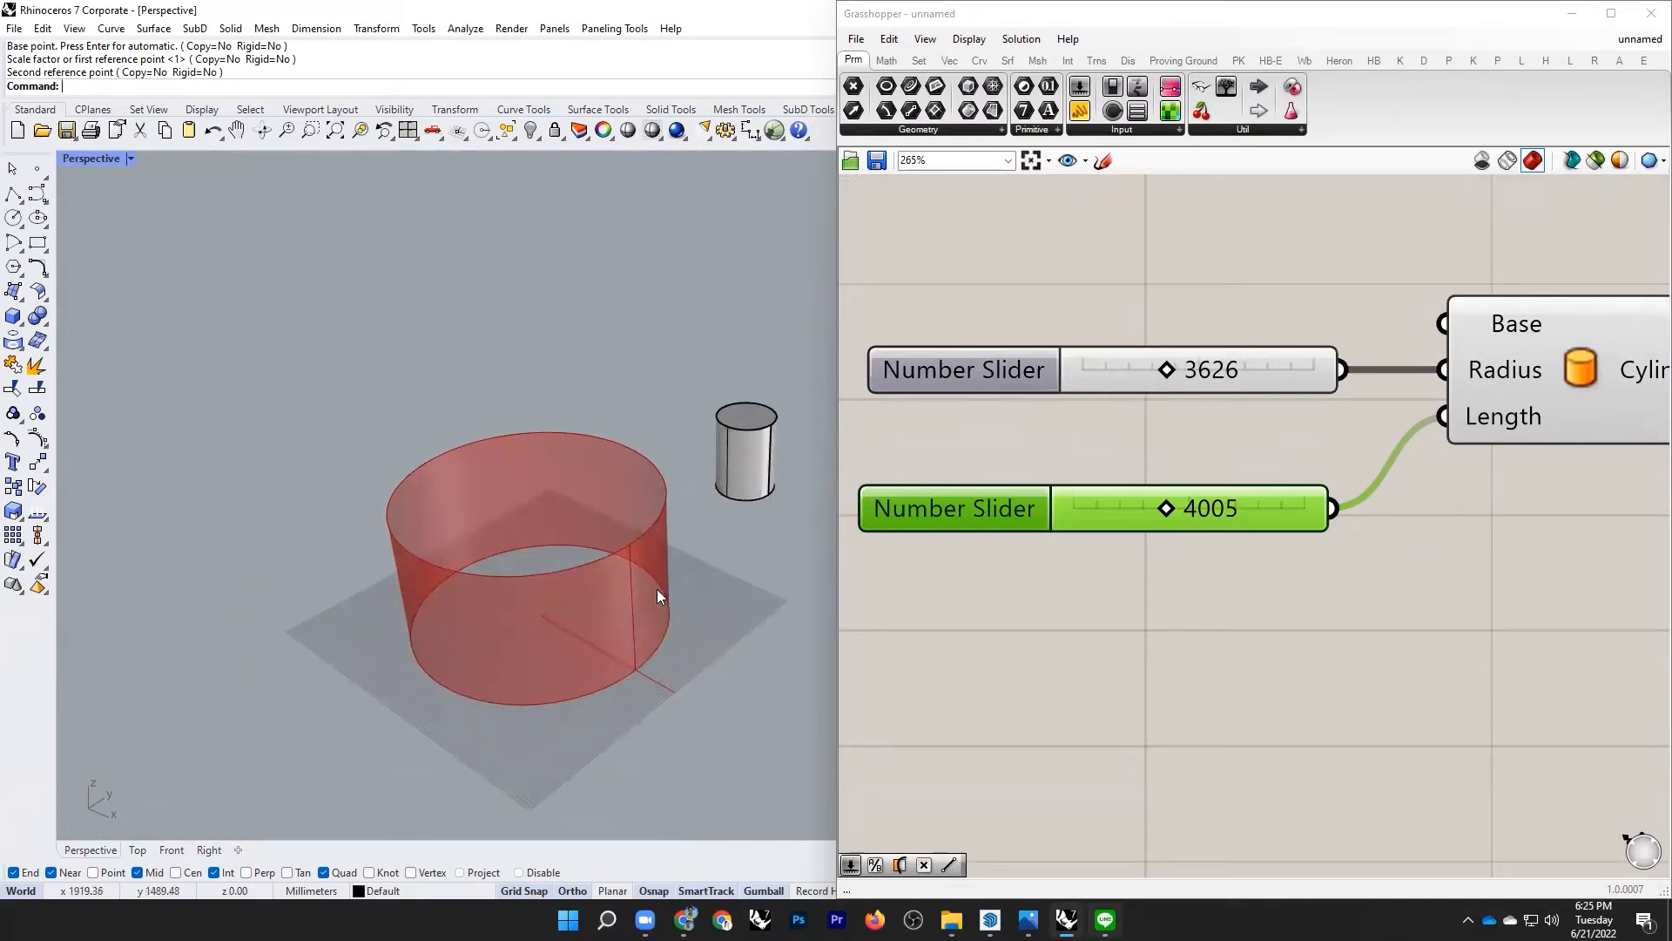
scroll(657, 588, "down", 3)
scroll(601, 554, "up", 1)
scroll(1124, 515, "down", 2)
scroll(1124, 515, "up", 2)
left_click_drag(1117, 510, 1199, 512)
scroll(967, 460, "down", 3)
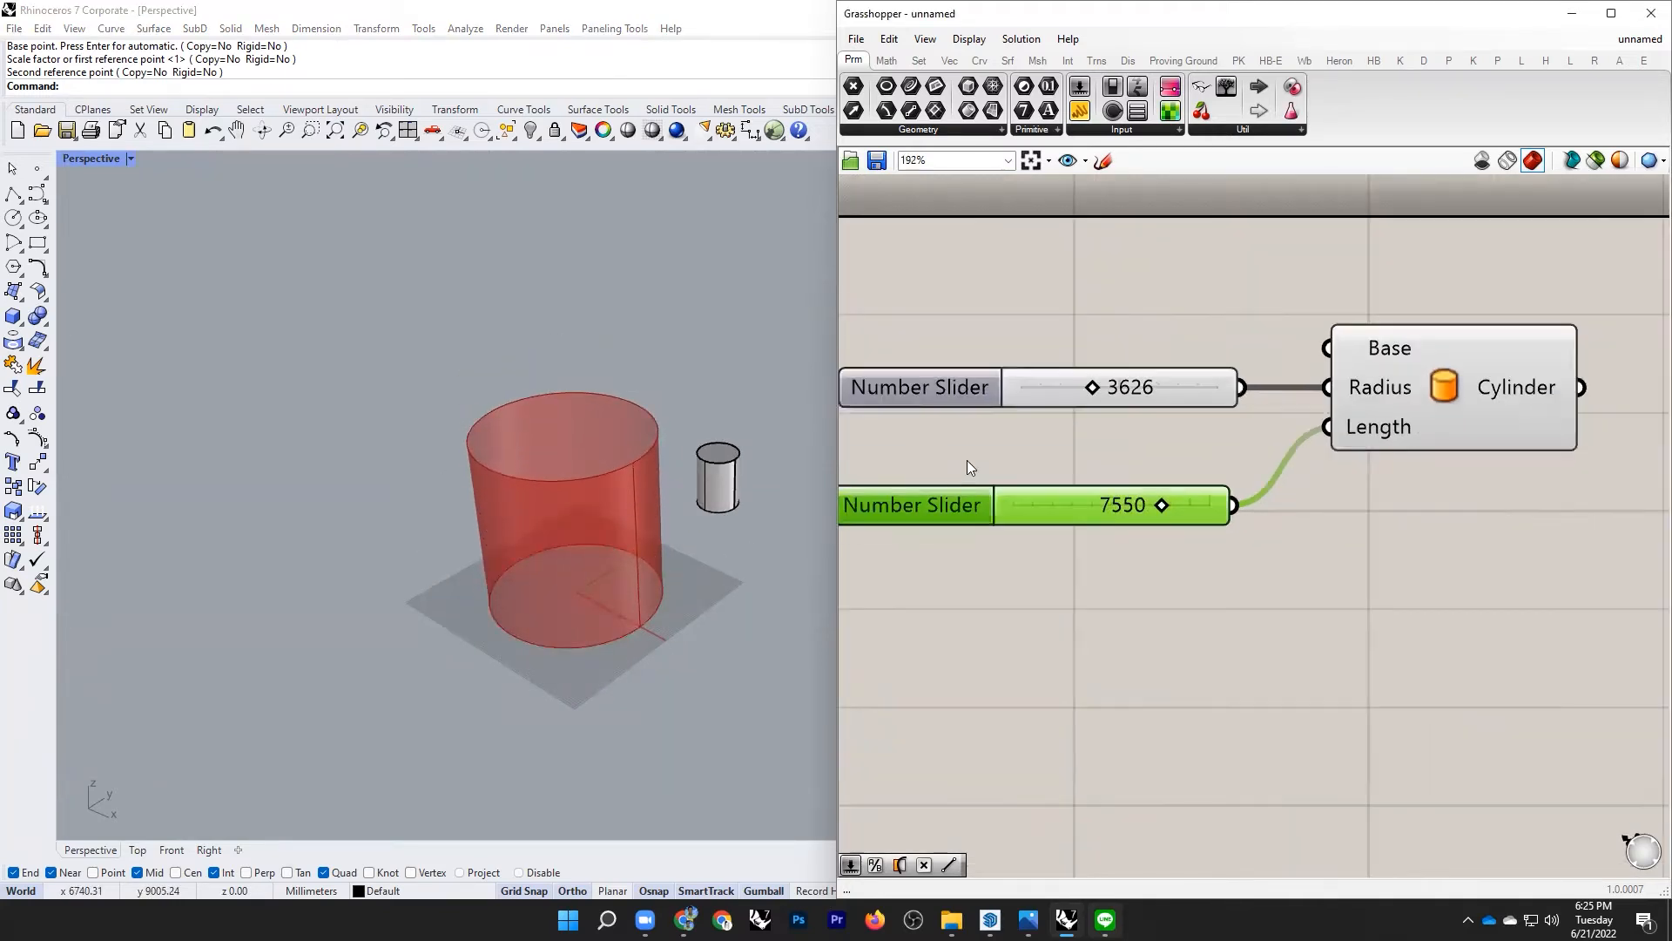
scroll(589, 526, "up", 2)
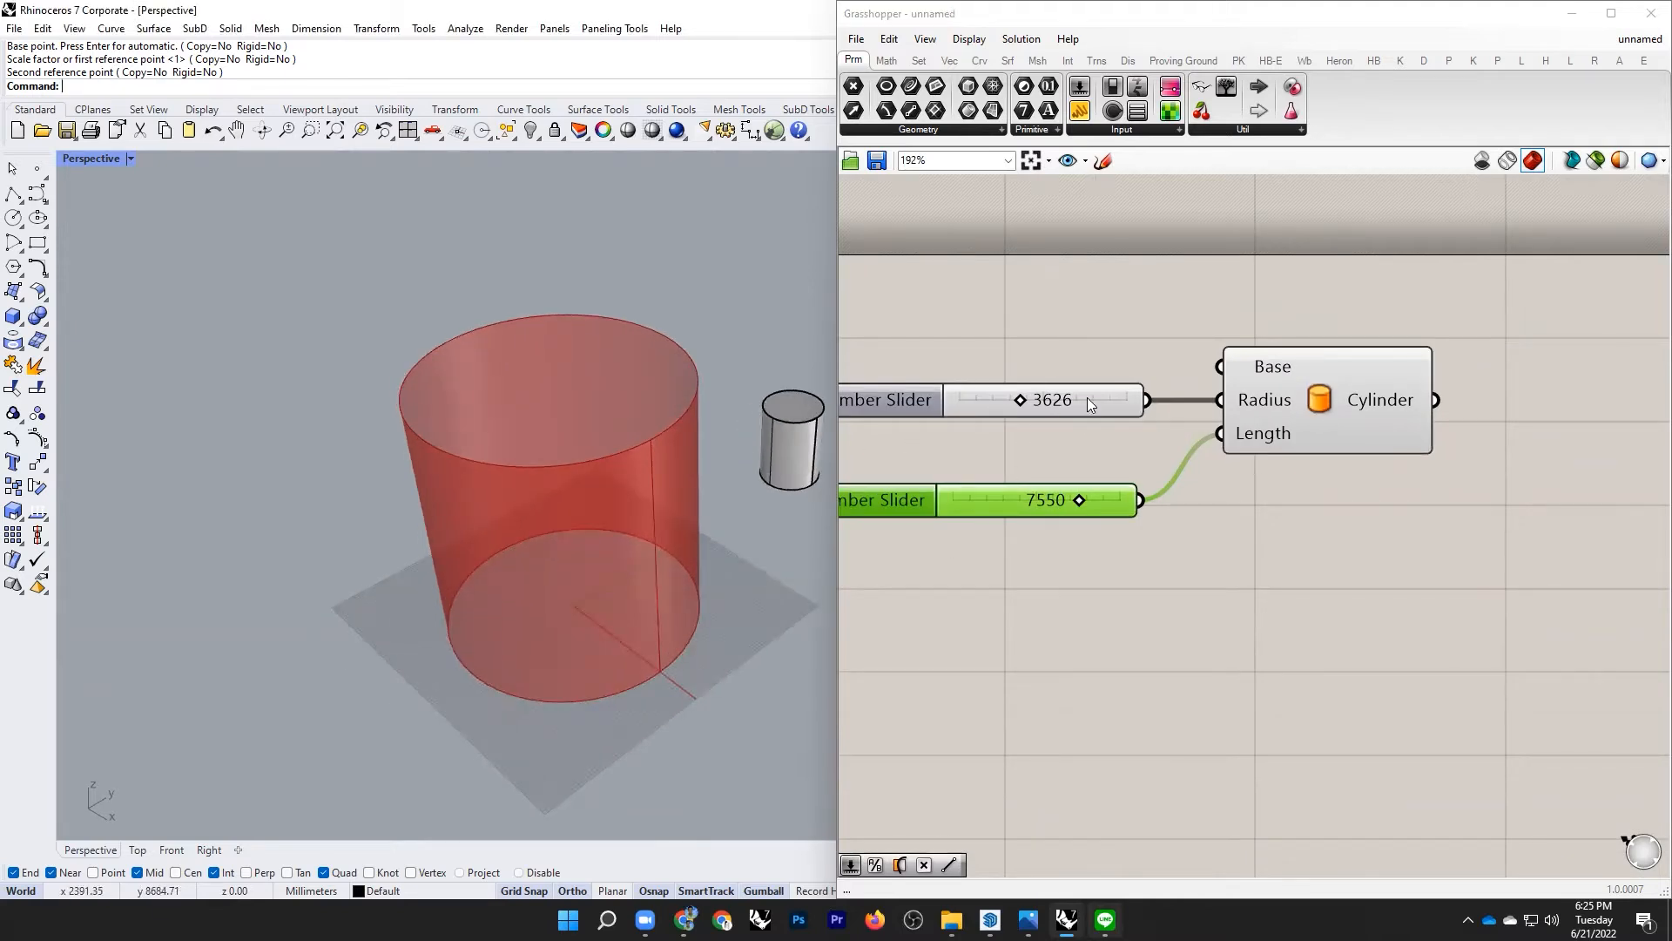
scroll(638, 386, "down", 2)
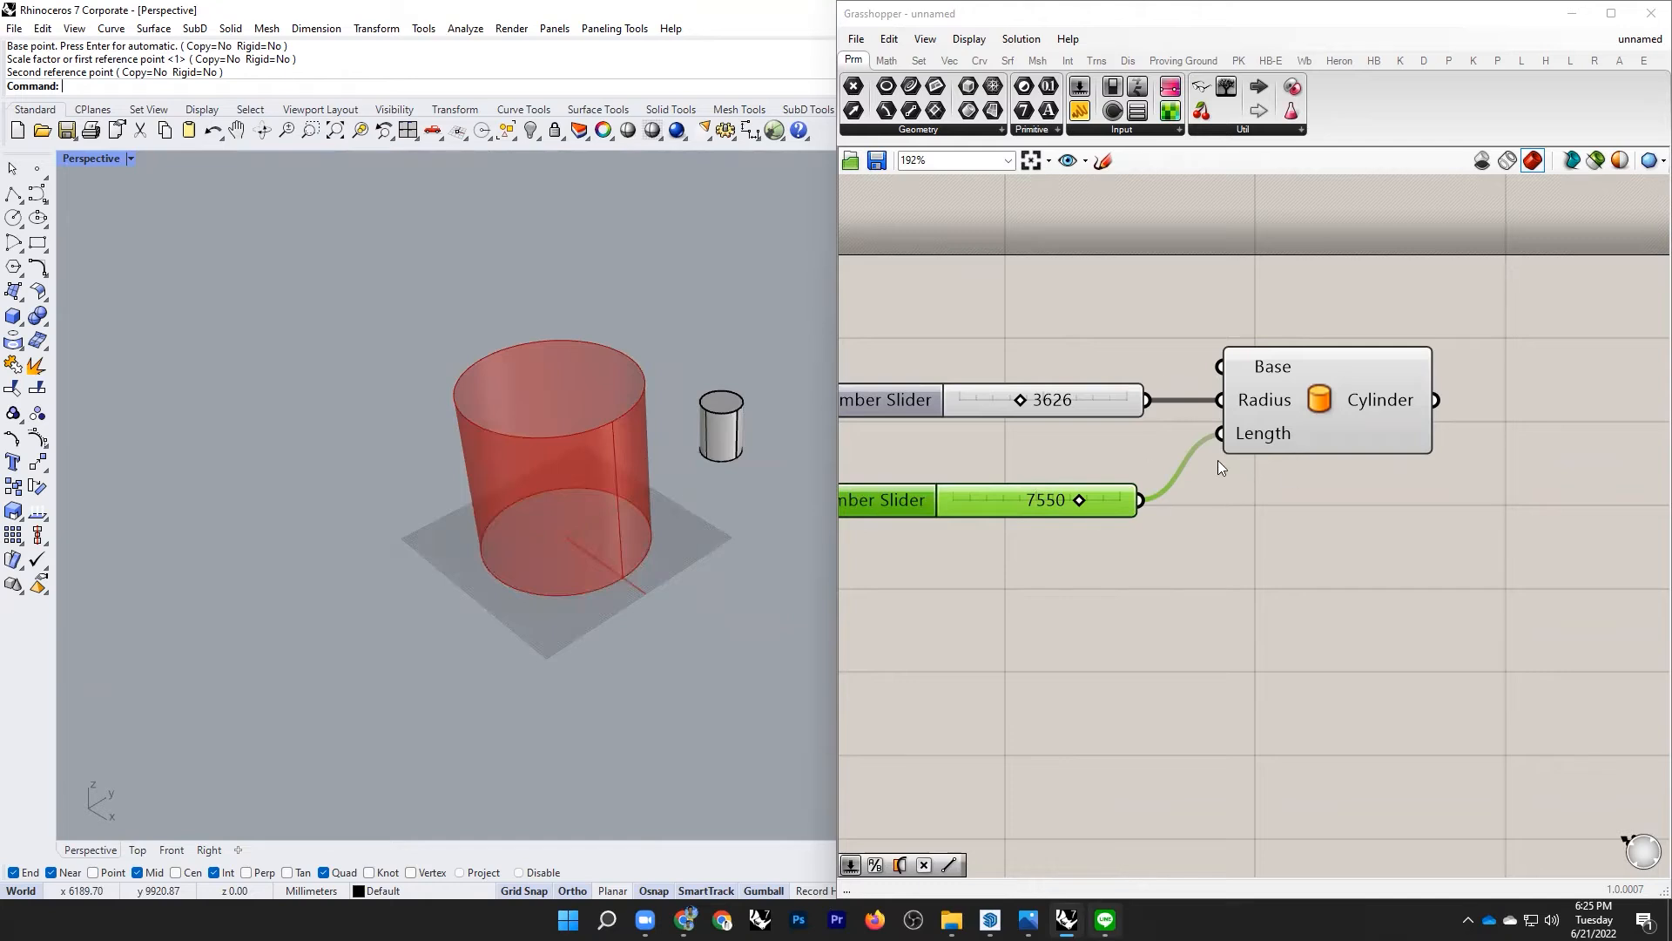
scroll(453, 533, "down", 3)
scroll(276, 440, "down", 1)
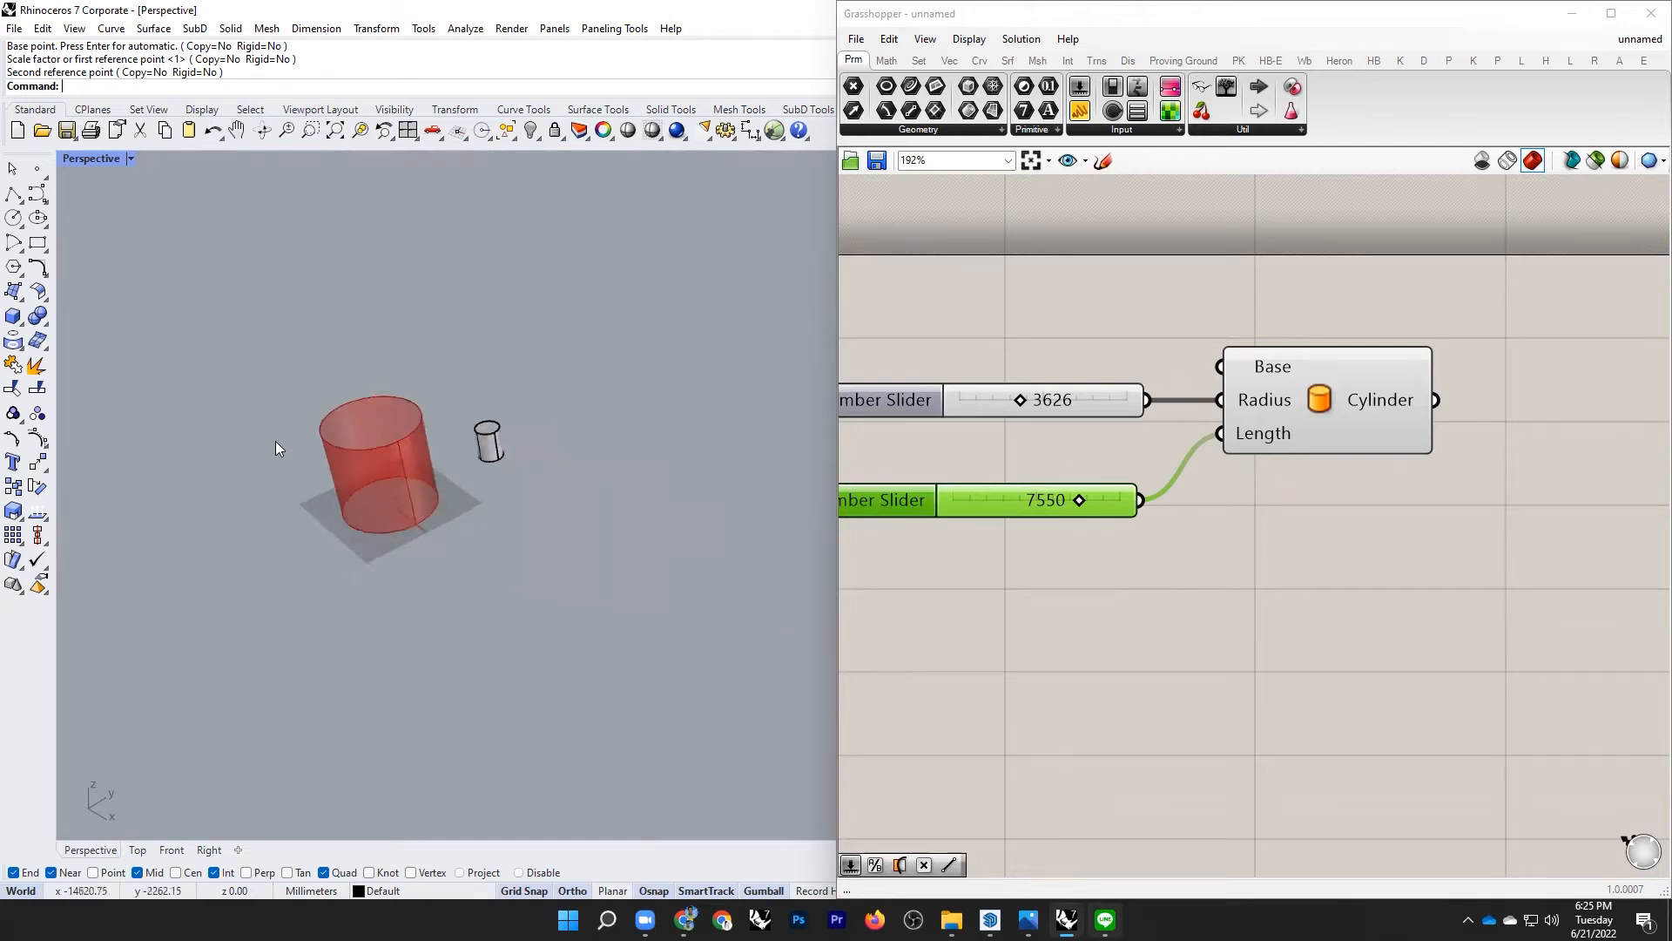
Step: Draw a large corner-to-corner rectangle on the ground plane beside the two cylinders in the Perspective view
scroll(276, 447, "down", 1)
left_click(38, 242)
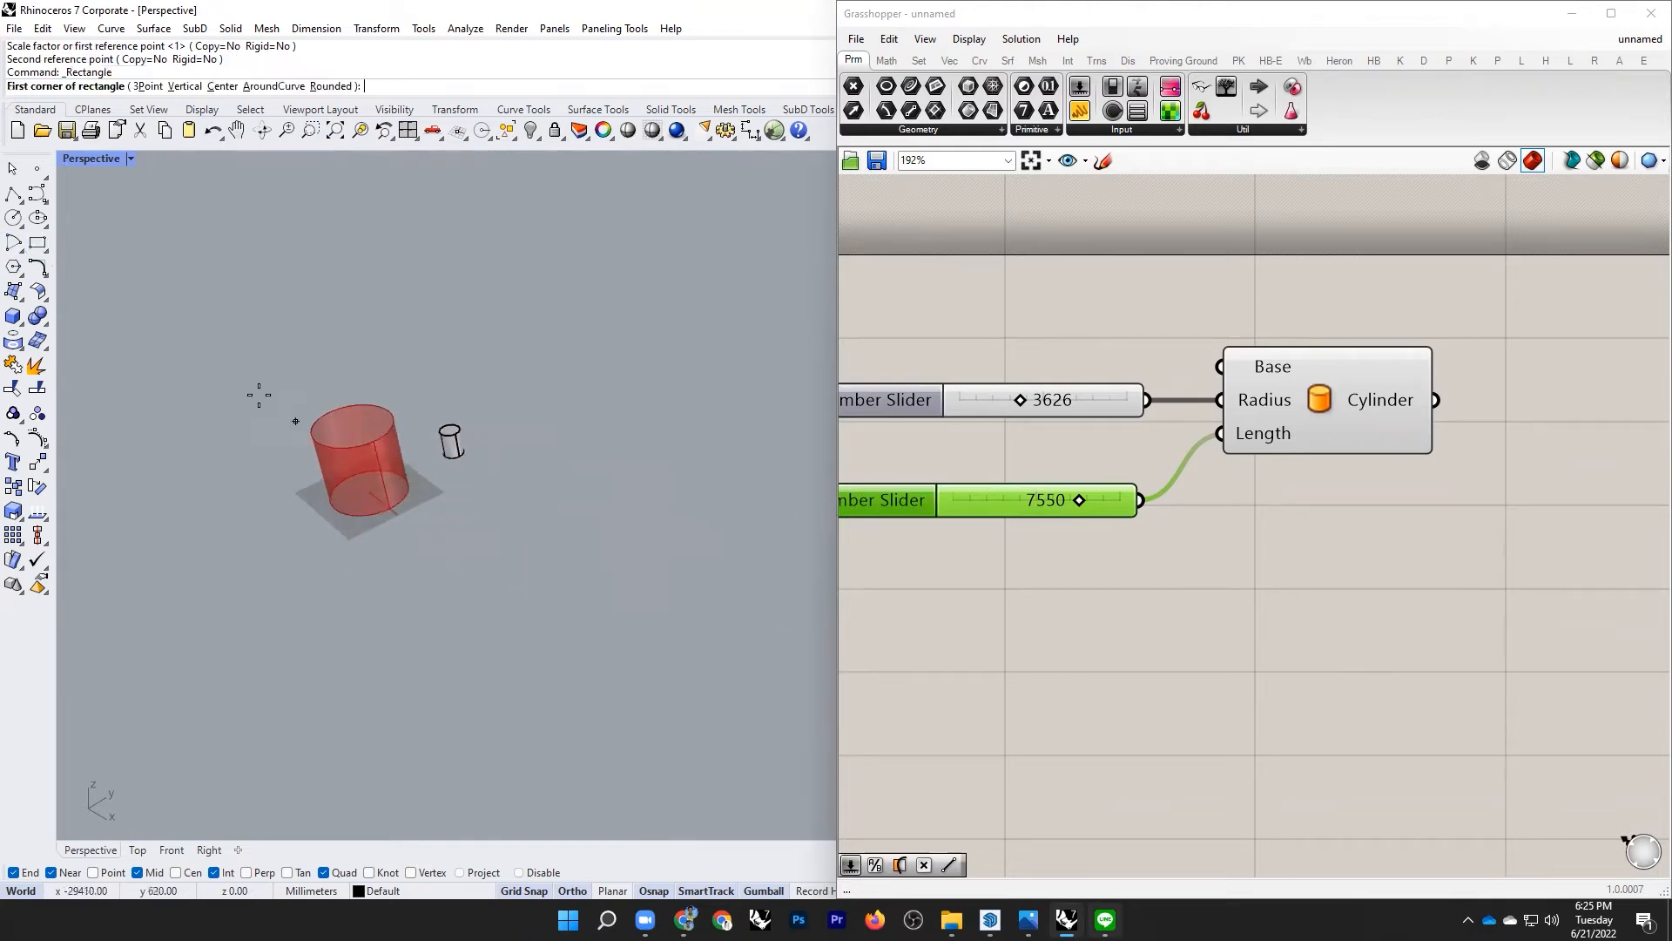
left_click(414, 539)
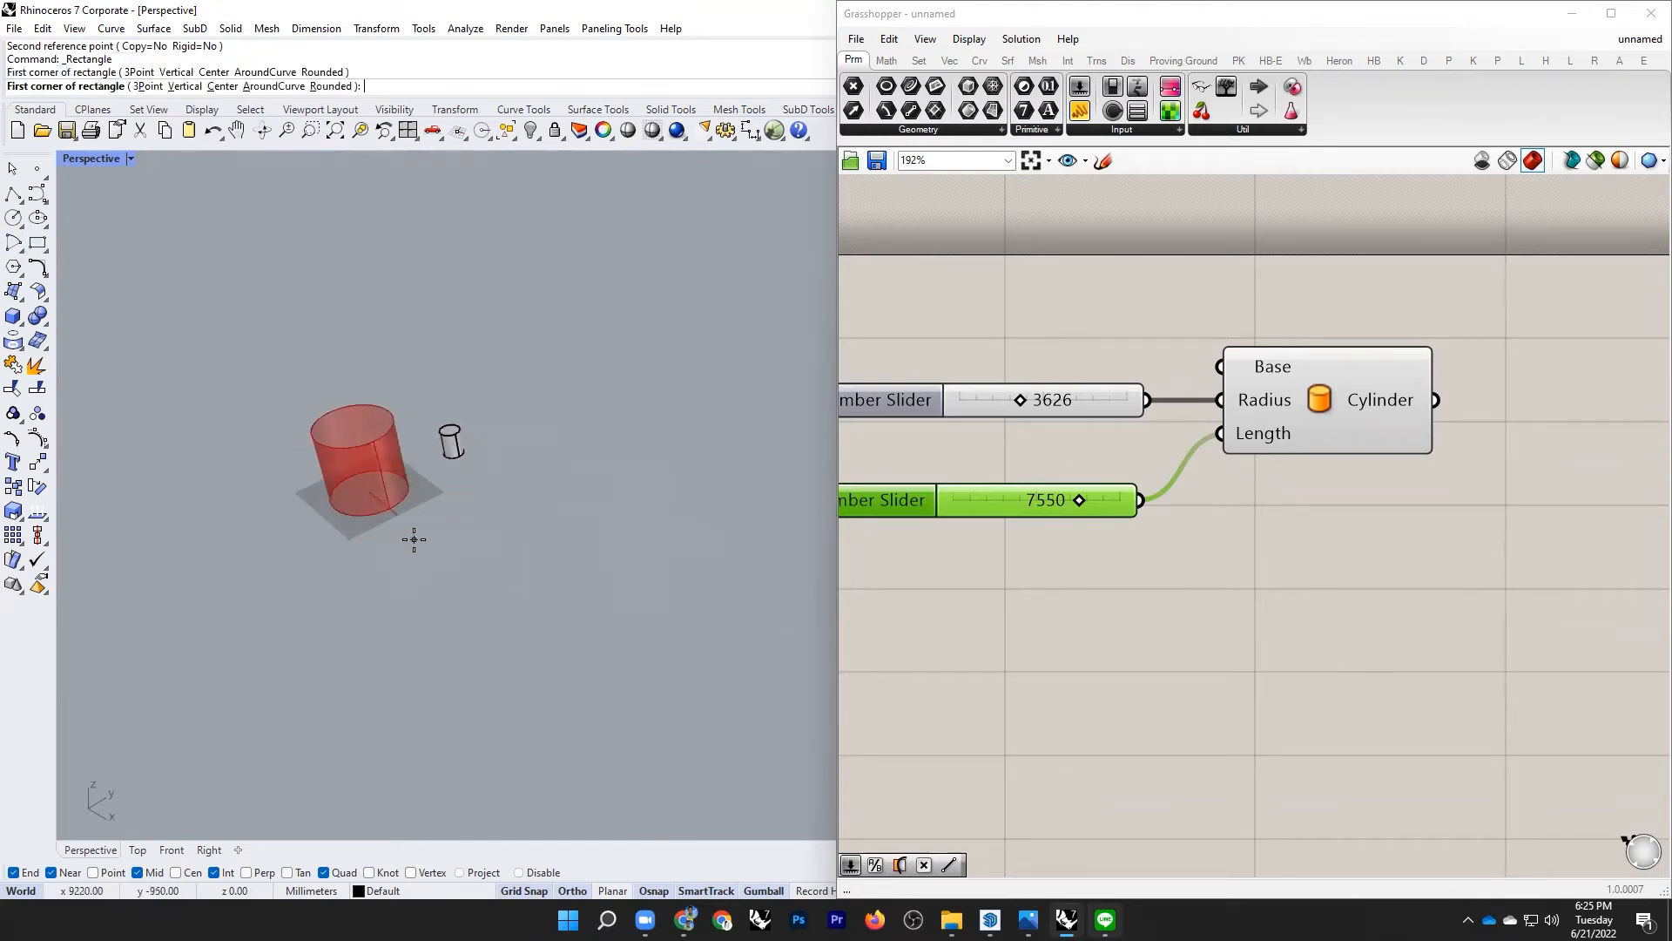
left_click(818, 465)
left_click(777, 493)
left_click(650, 646)
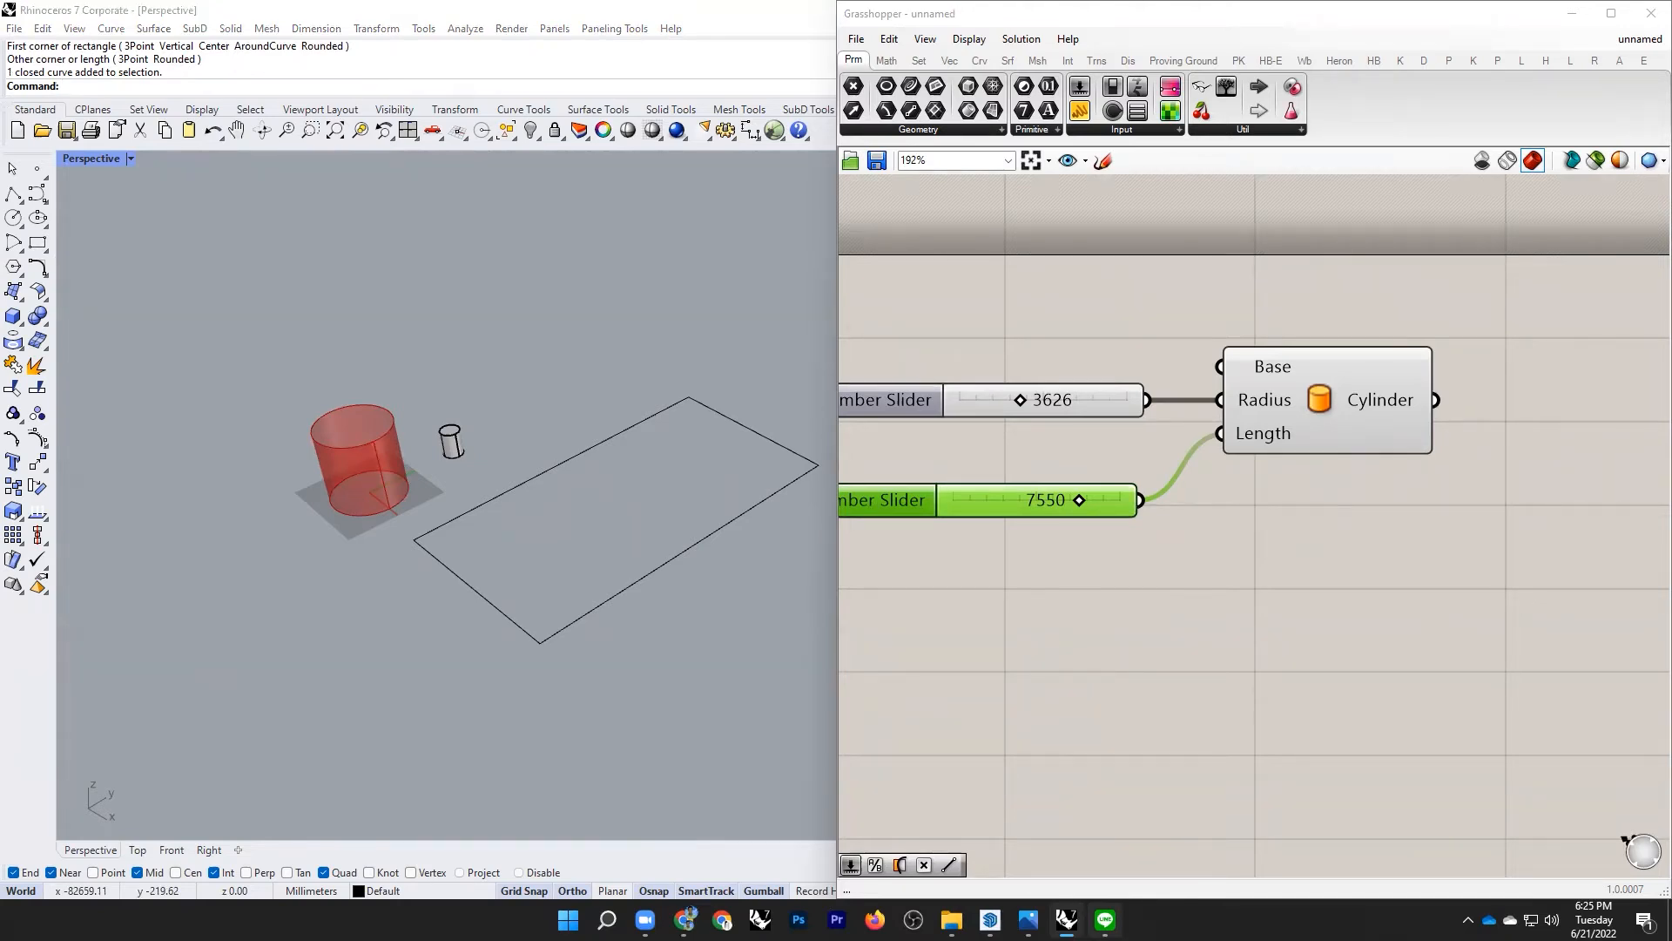
mouse_move(477, 551)
left_mouse_down()
mouse_move(523, 484)
mouse_move(571, 466)
left_mouse_up()
mouse_move(598, 481)
left_mouse_down()
mouse_move(598, 448)
mouse_move(636, 431)
left_mouse_up()
left_click_drag(673, 435, 668, 410)
left_click(562, 546)
mouse_move(535, 549)
left_mouse_down()
mouse_move(534, 527)
mouse_move(595, 554)
mouse_move(626, 535)
left_mouse_up()
left_click_drag(655, 494, 667, 511)
mouse_move(692, 475)
left_mouse_down()
mouse_move(702, 499)
mouse_move(738, 486)
left_mouse_up()
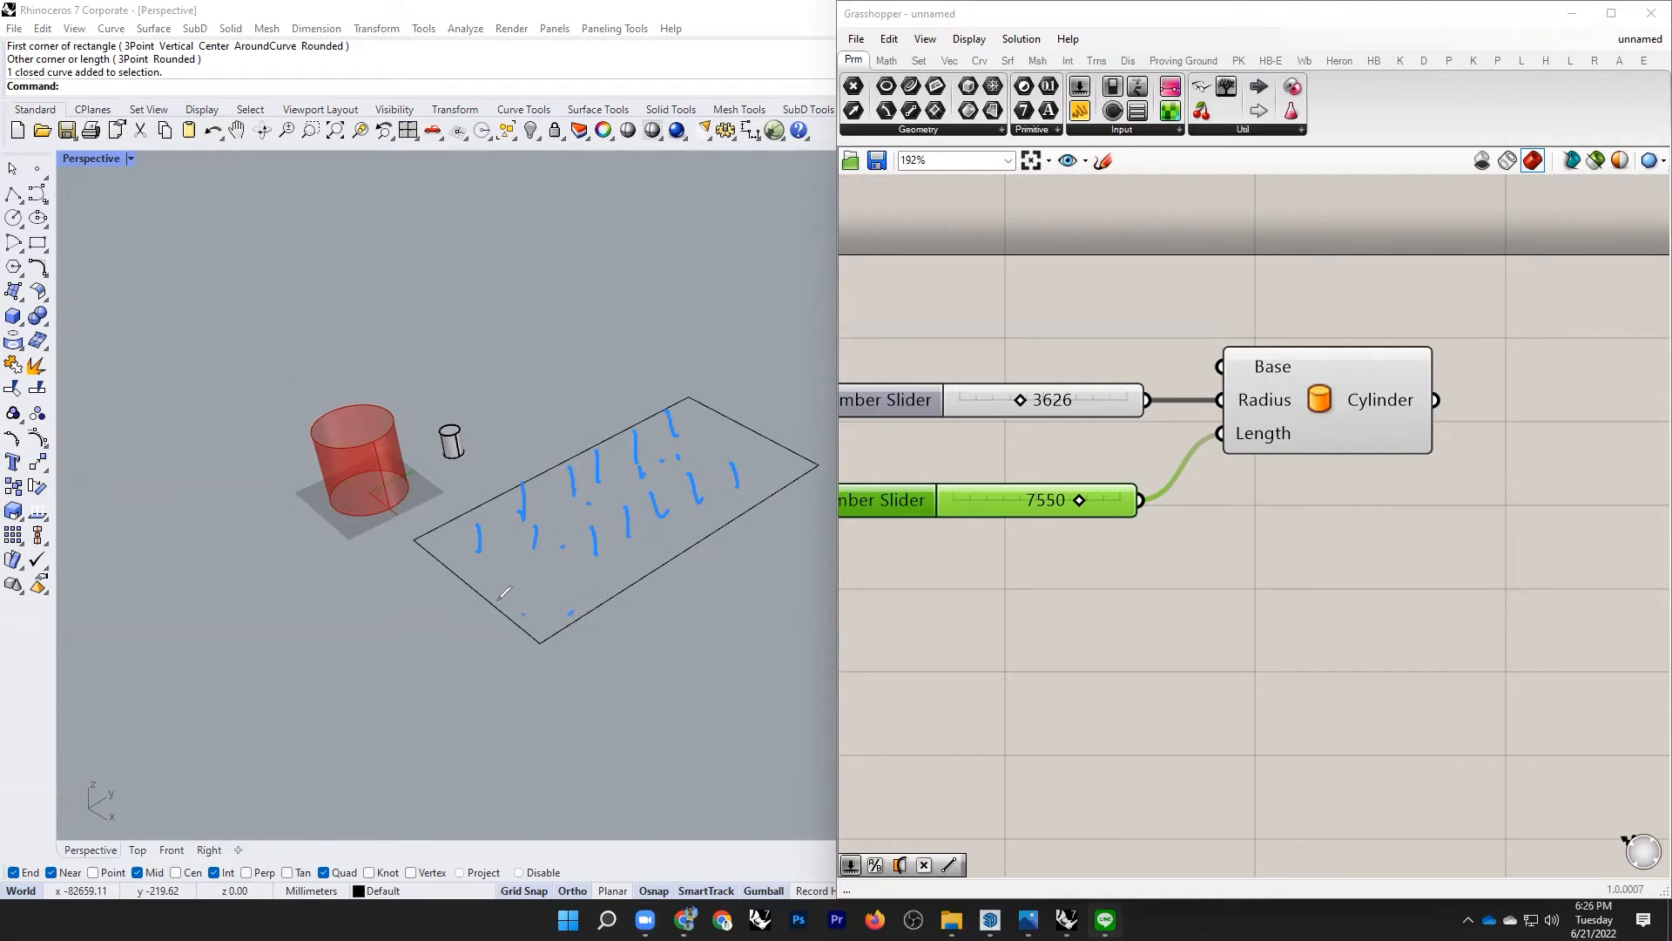
mouse_move(474, 547)
left_mouse_down()
mouse_move(487, 555)
mouse_move(467, 559)
mouse_move(487, 547)
left_mouse_up()
key("Escape")
Step: Add a Curve parameter to the Grasshopper canvas below the two number sliders
scroll(1169, 531, "down", 4)
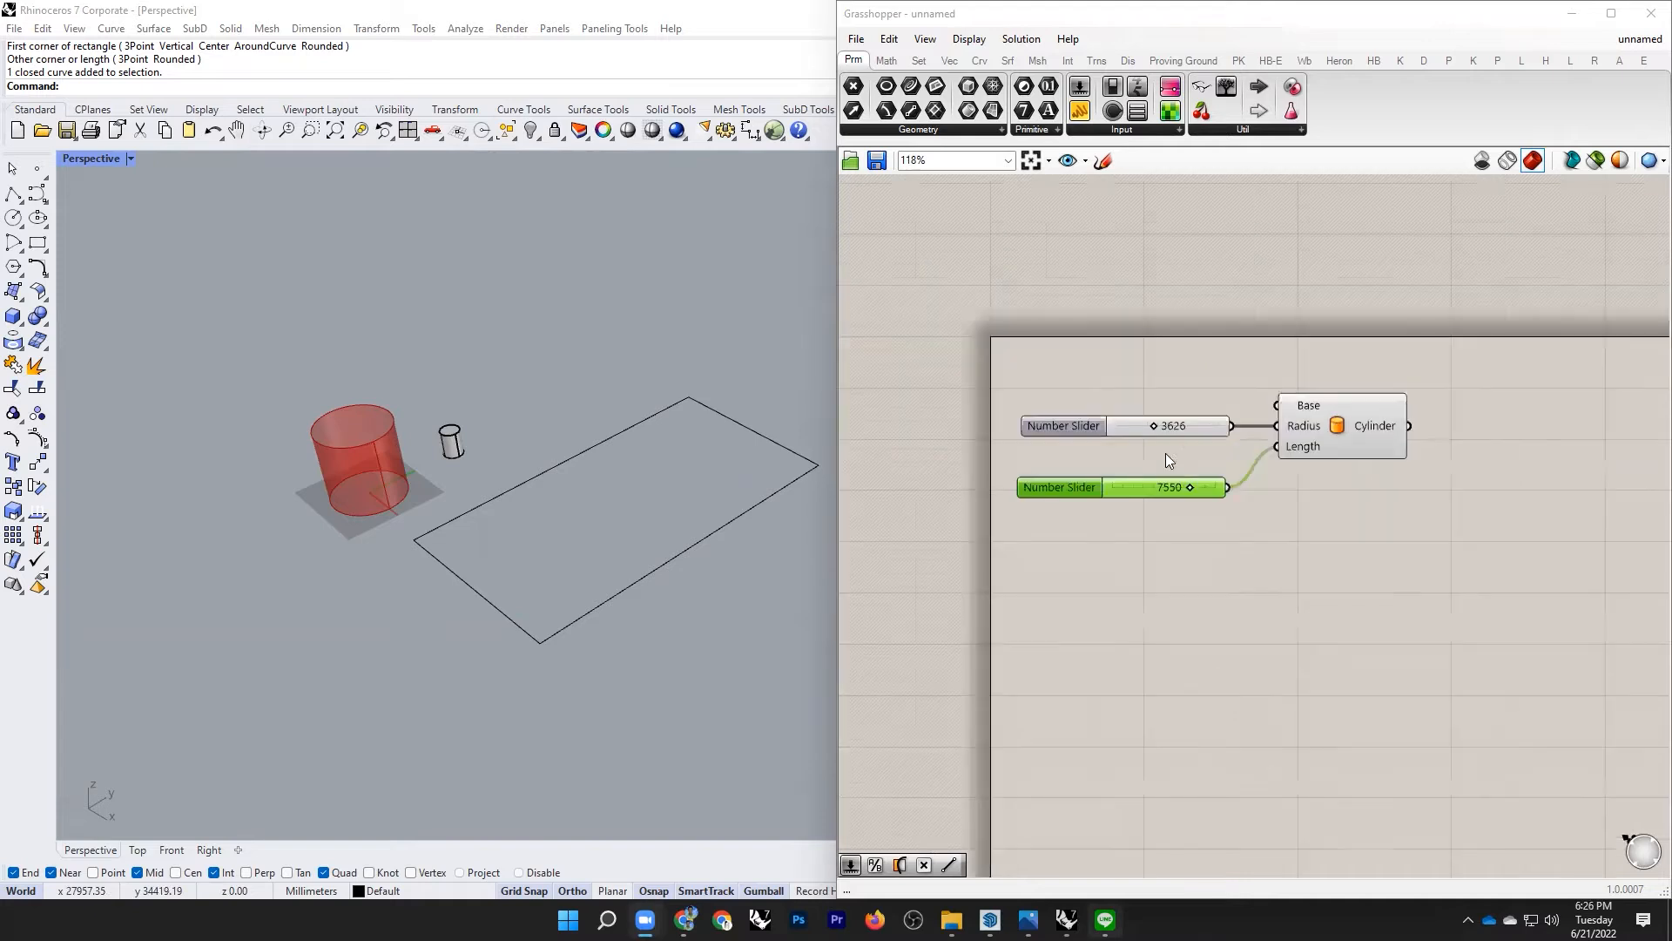
scroll(1225, 581, "up", 3)
double_click(1216, 562)
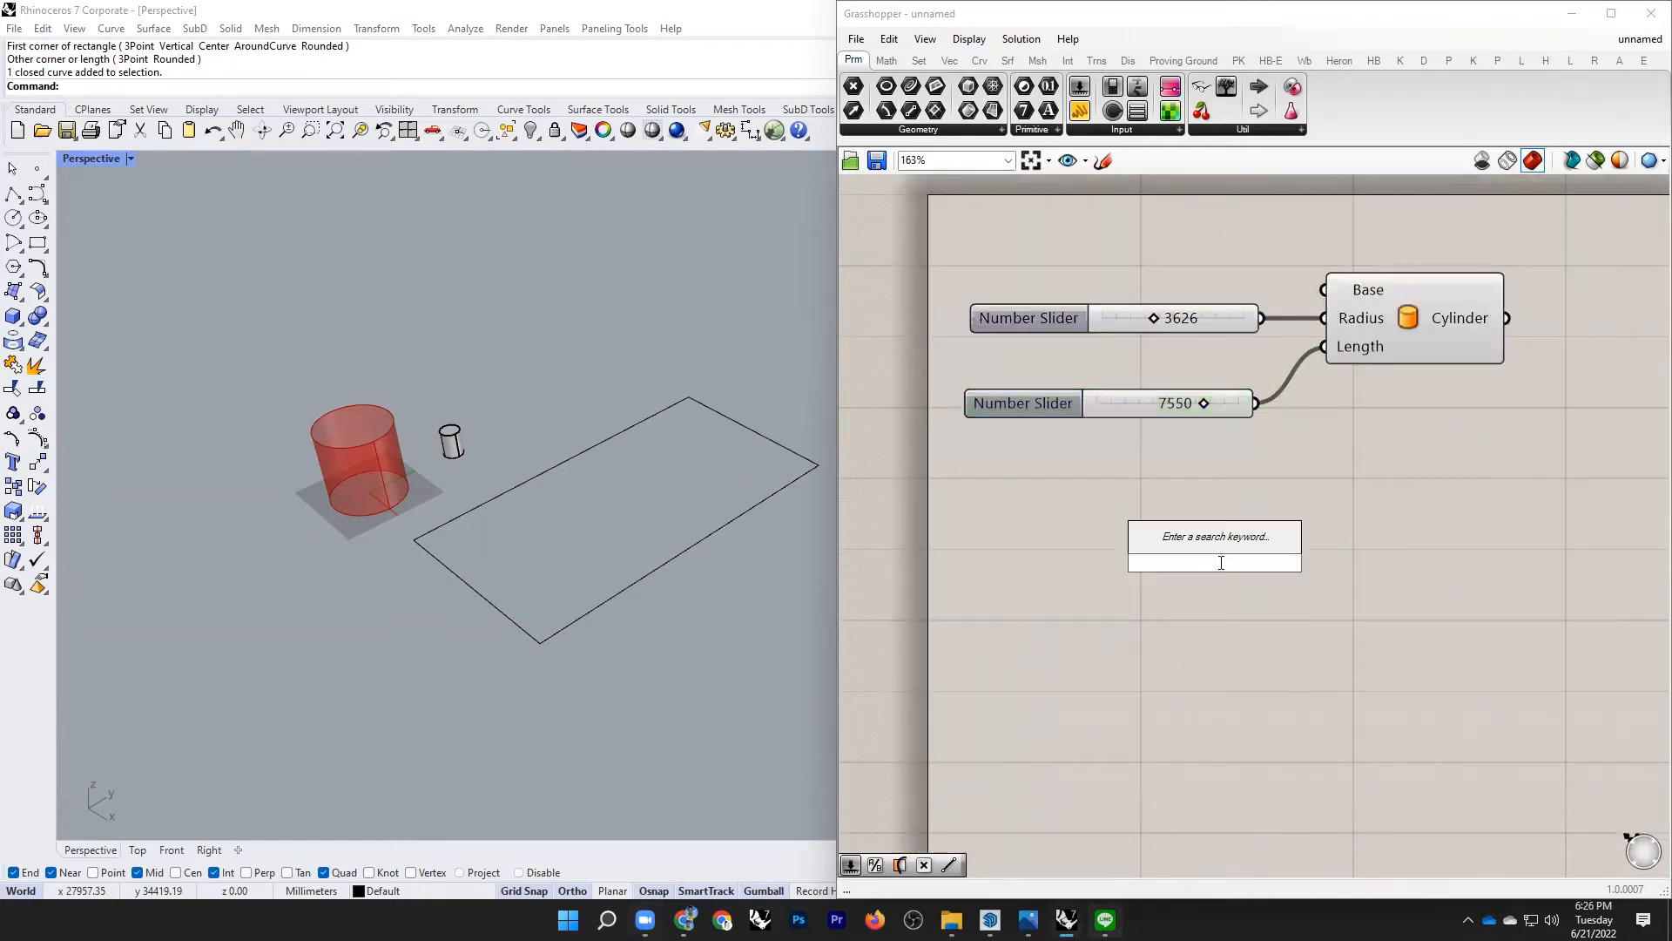
type("curve")
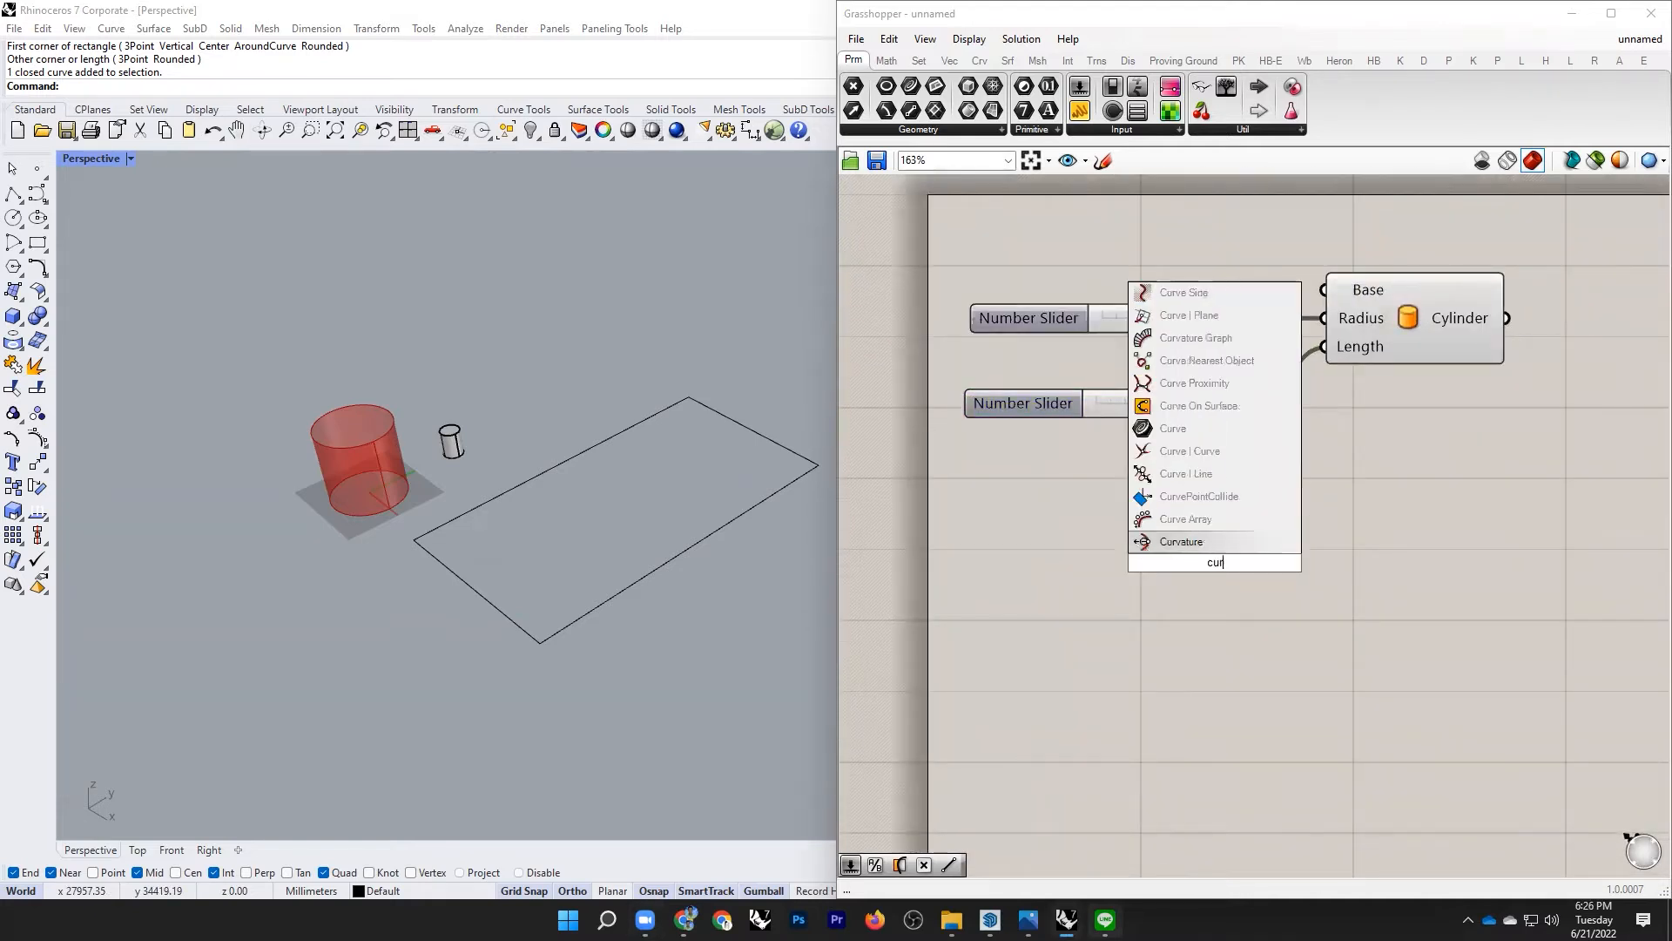
left_click(1199, 541)
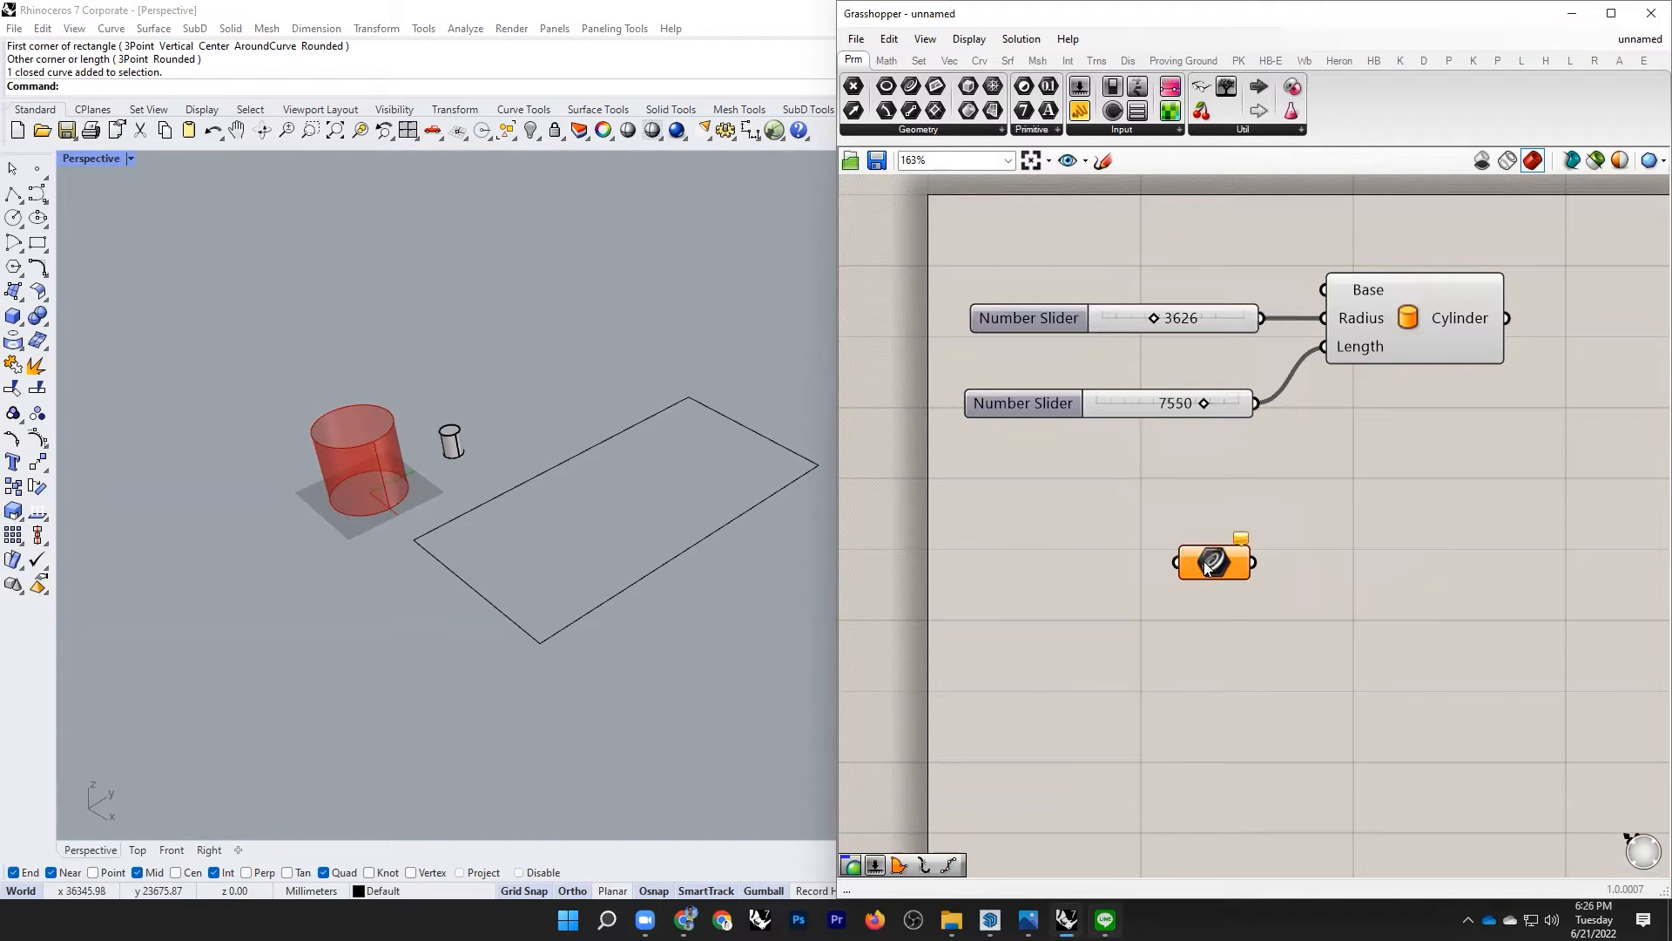
right_click(1202, 562)
left_click(1186, 603)
left_click_drag(1217, 564, 1145, 545)
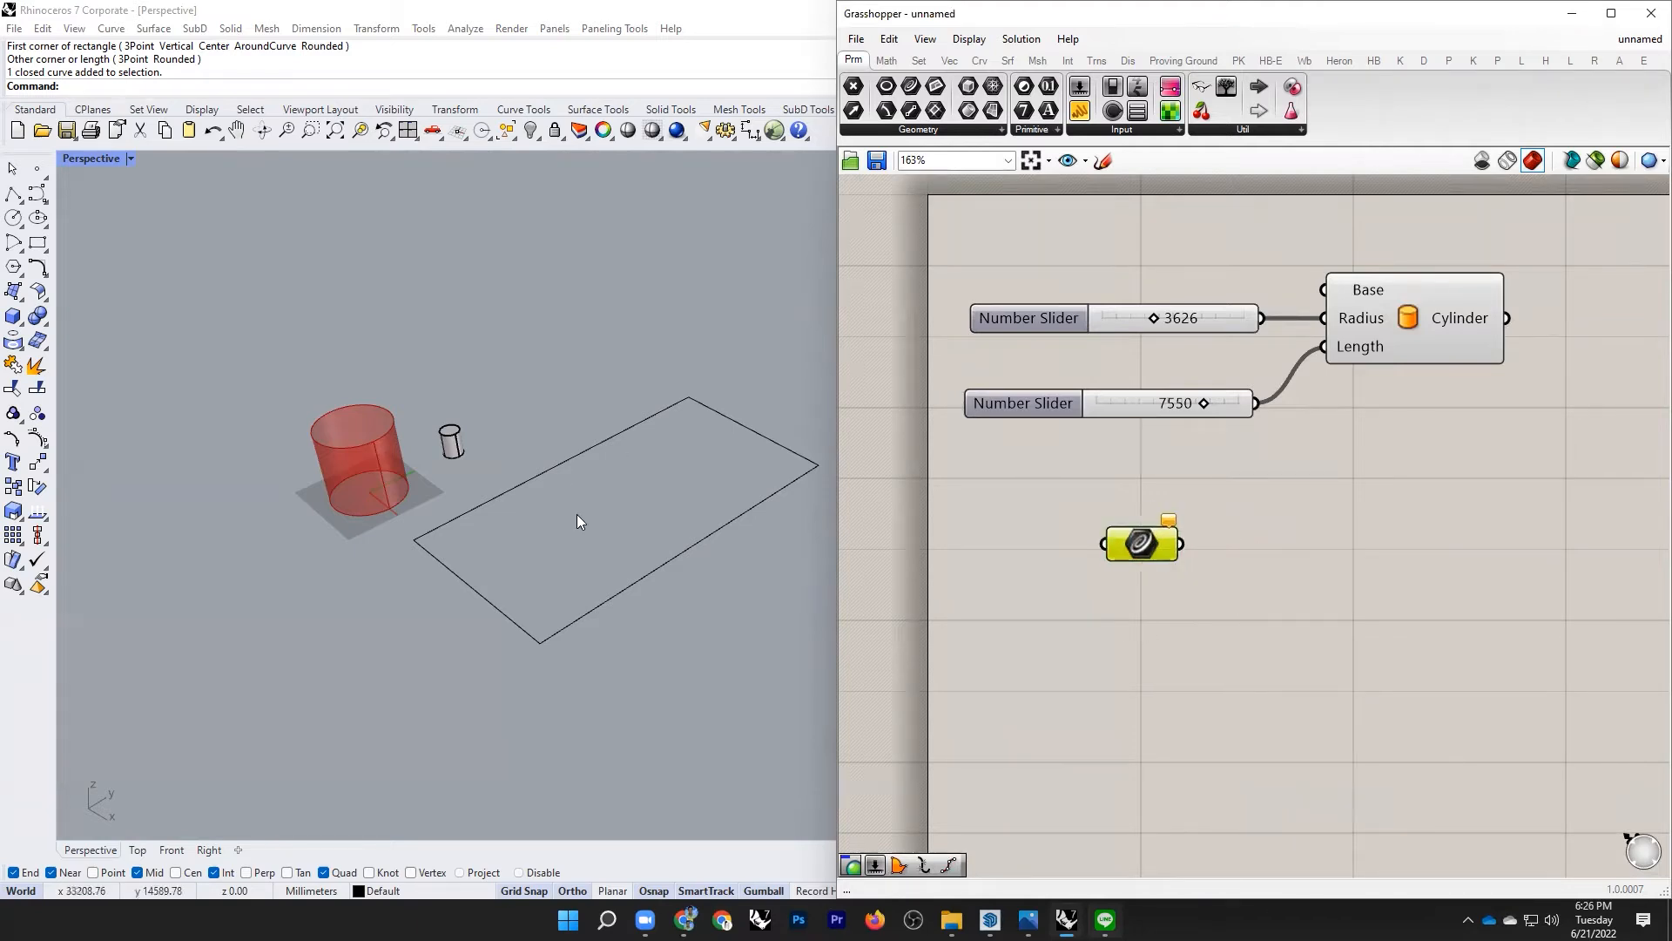
left_click_drag(1152, 538, 1127, 524)
Step: Reference the Rhino rectangle in the Curve parameter with Set one Curve
right_click(1118, 537)
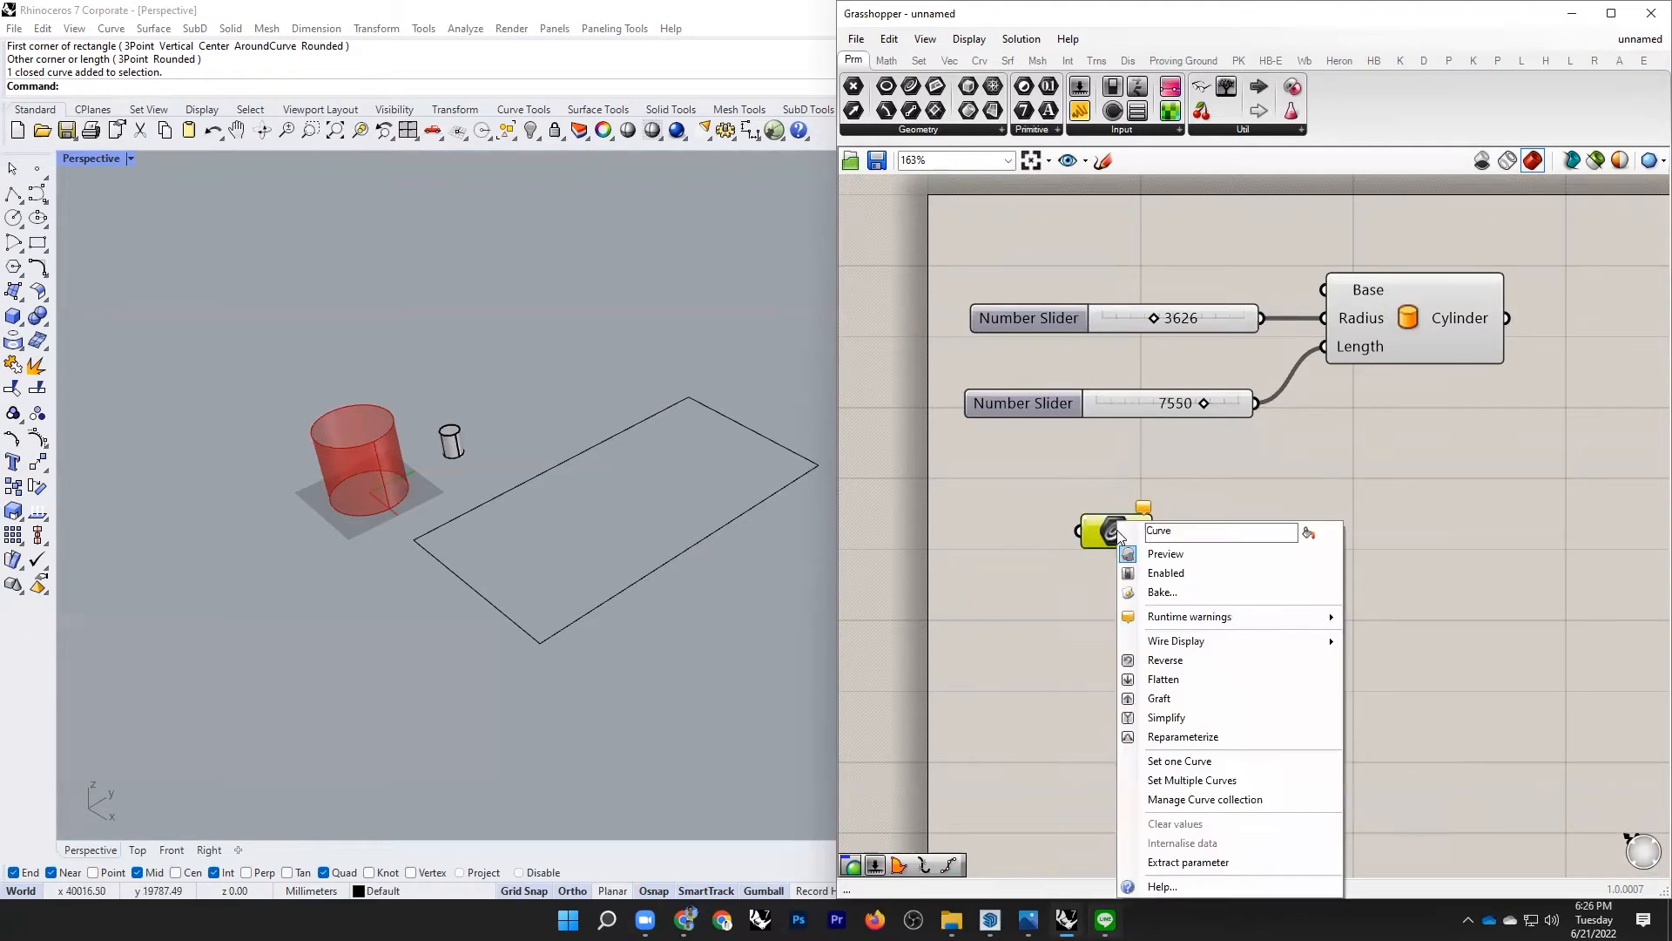
left_click(1094, 505)
right_click(1114, 528)
left_click(1207, 760)
left_click(703, 548)
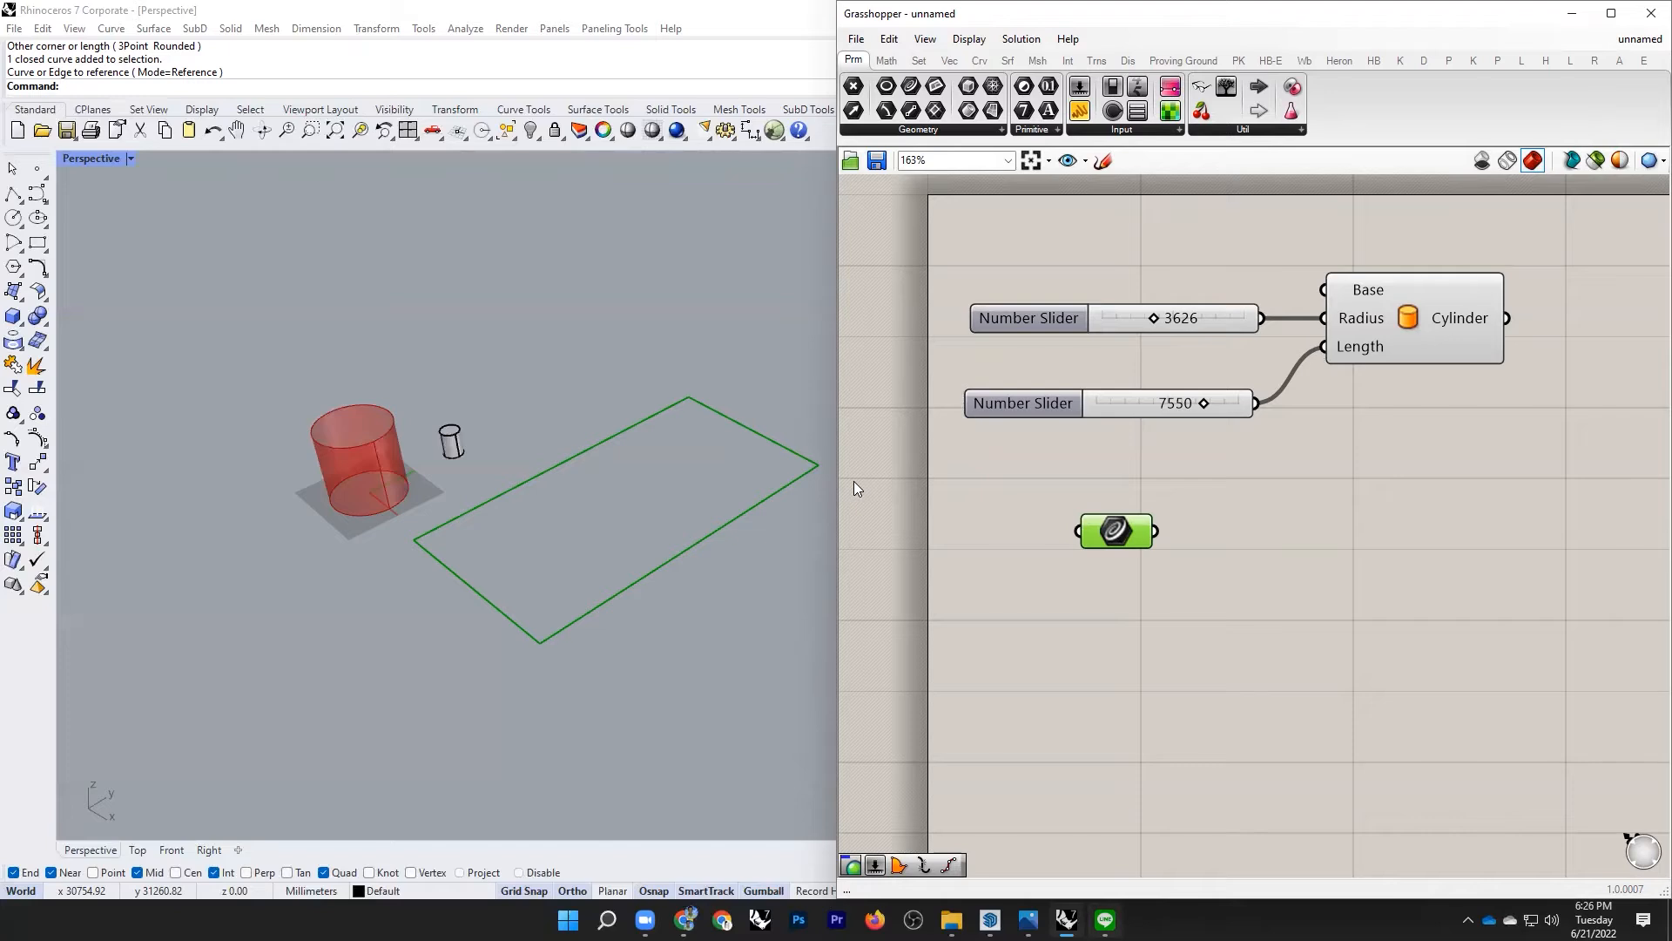
left_click_drag(1114, 535, 1121, 559)
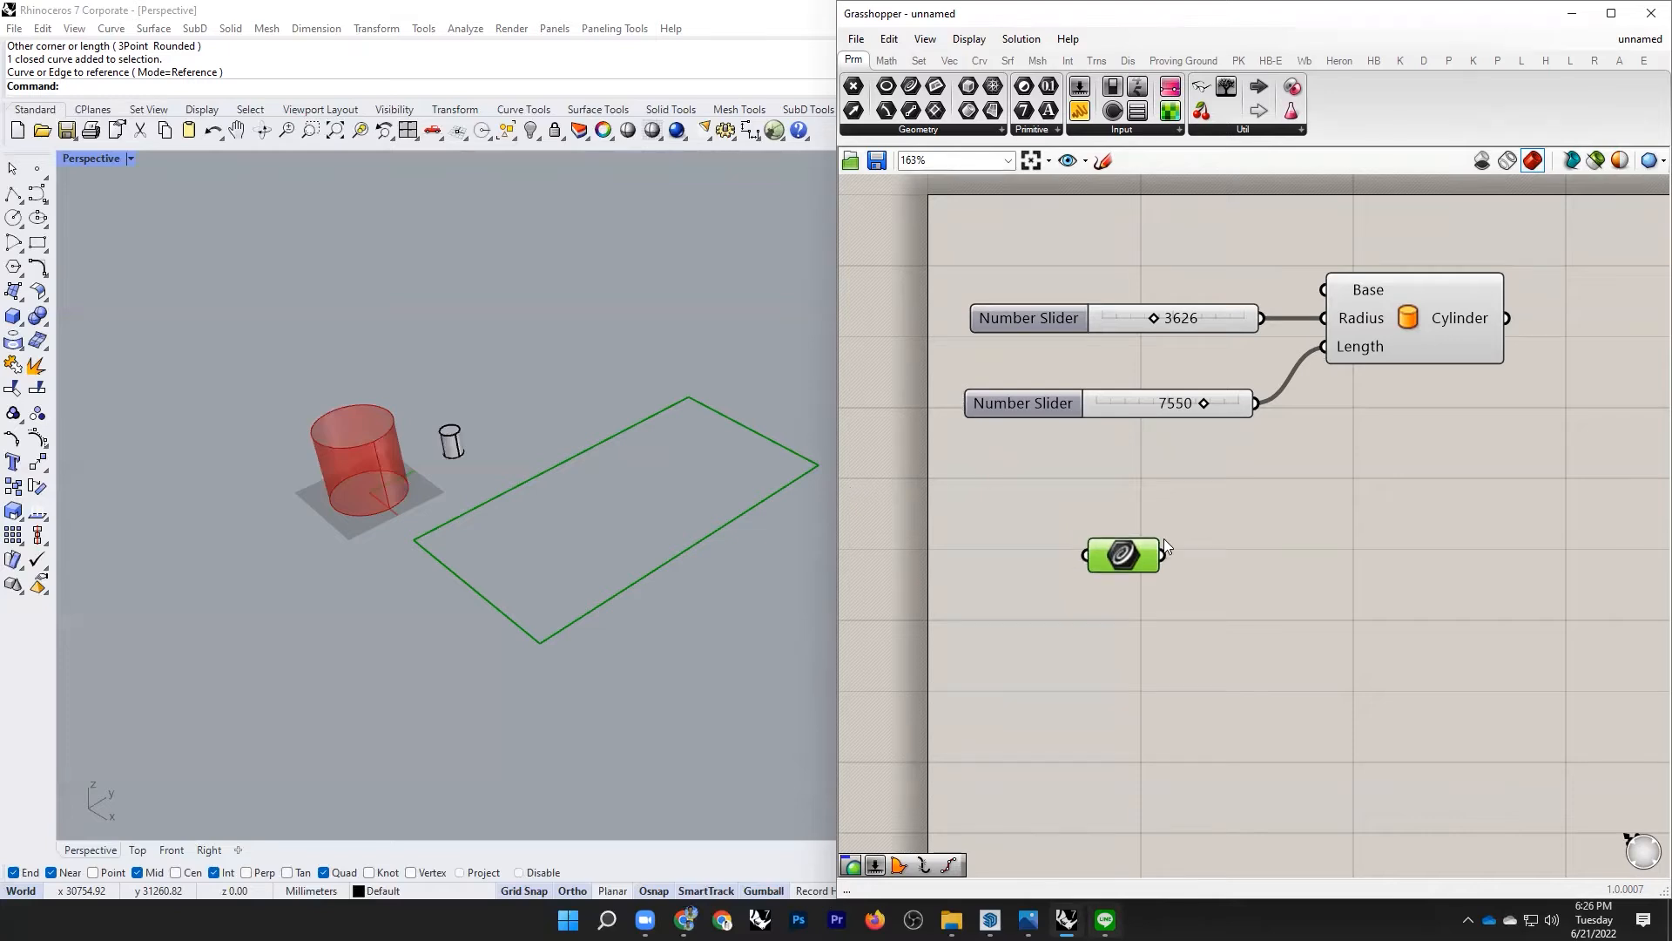
Step: Add a Populate 2D component and connect the Curve parameter to its Region input
double_click(1282, 564)
type("popula")
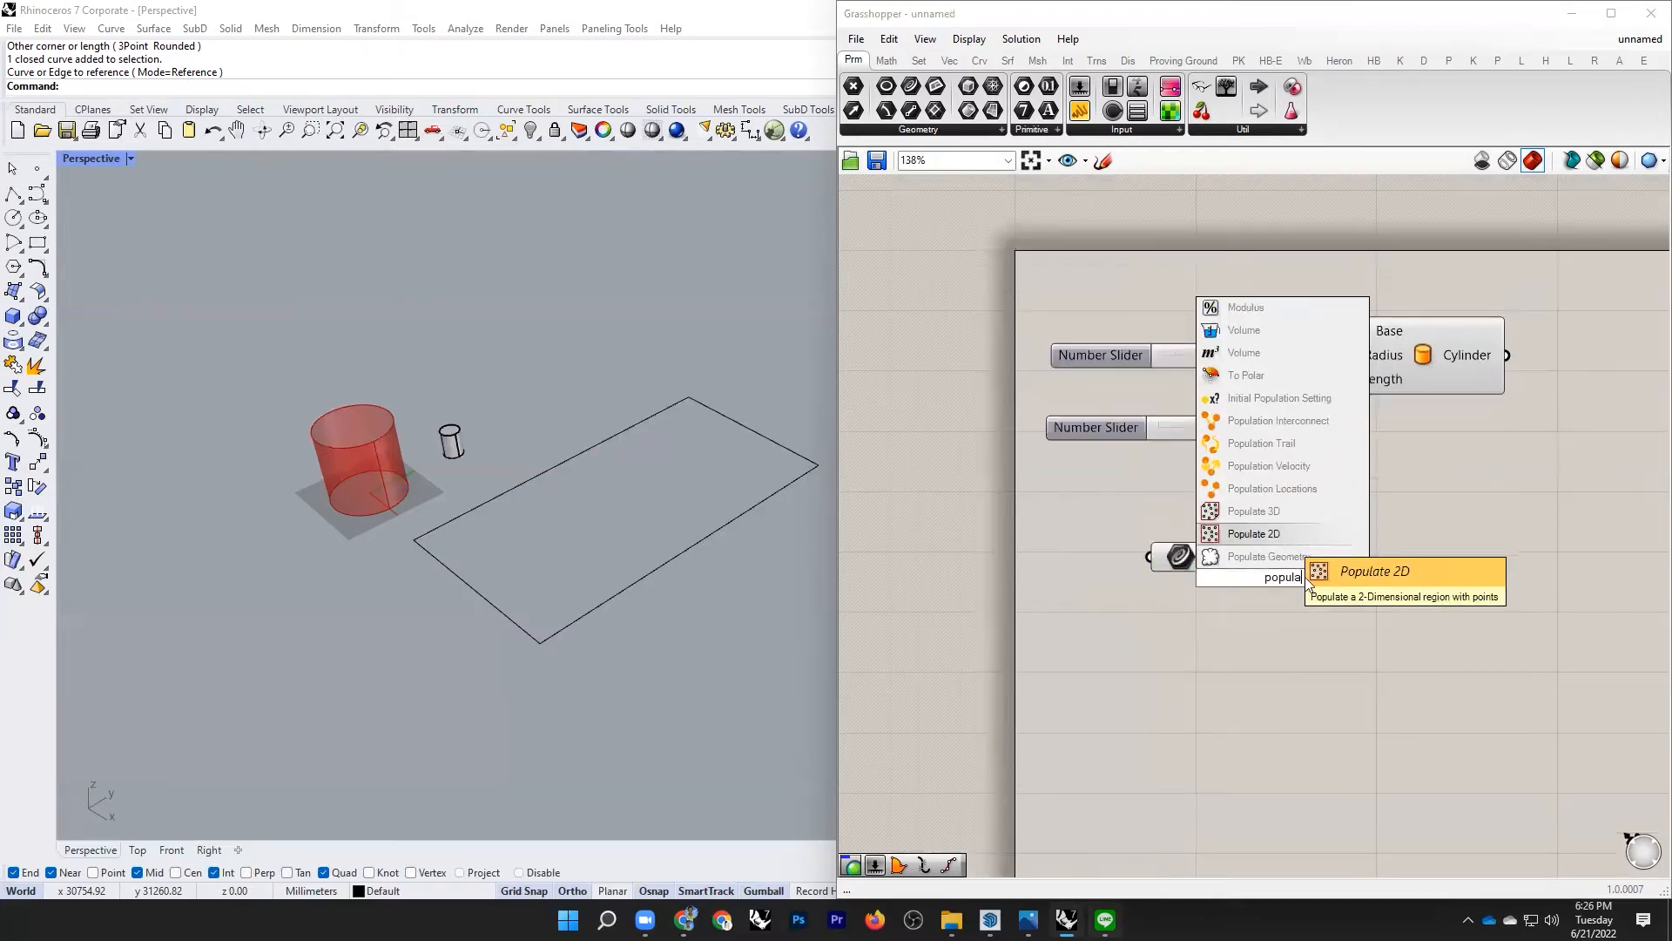
left_click(1254, 533)
scroll(1219, 592, "up", 4)
left_click_drag(1111, 520, 1395, 494)
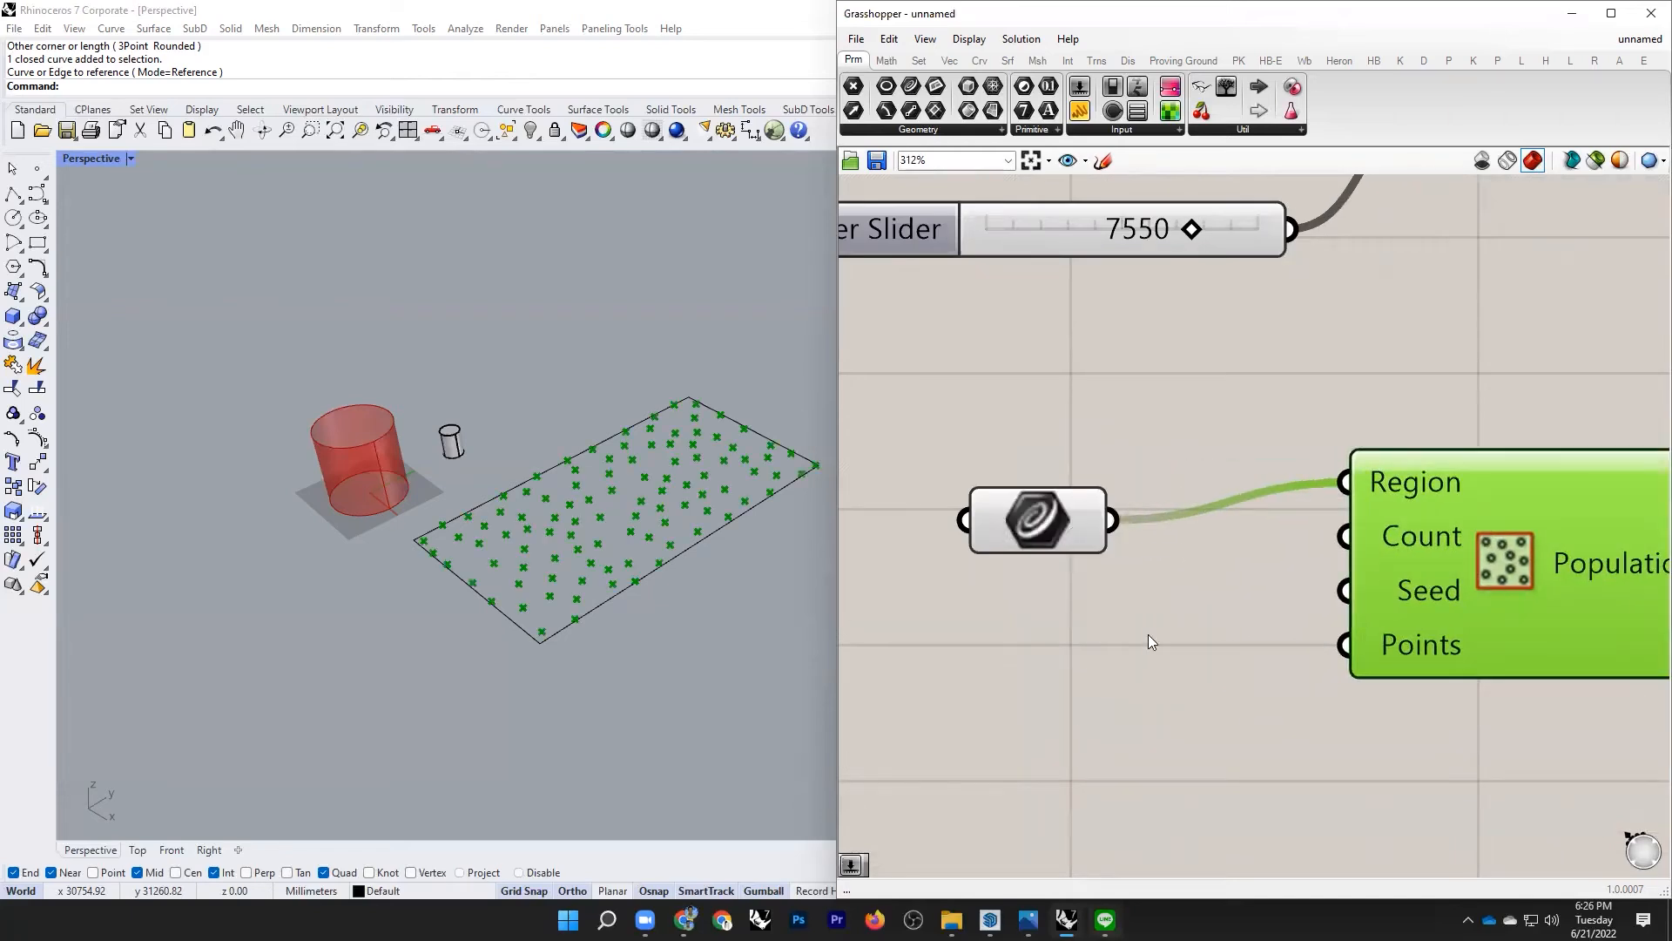
Step: Position the Populate 2D component to the right of the Curve parameter, below the Cylinder component
scroll(993, 632, "down", 4)
scroll(1409, 549, "up", 2)
left_click_drag(1316, 582, 1587, 579)
scroll(1211, 485, "down", 4)
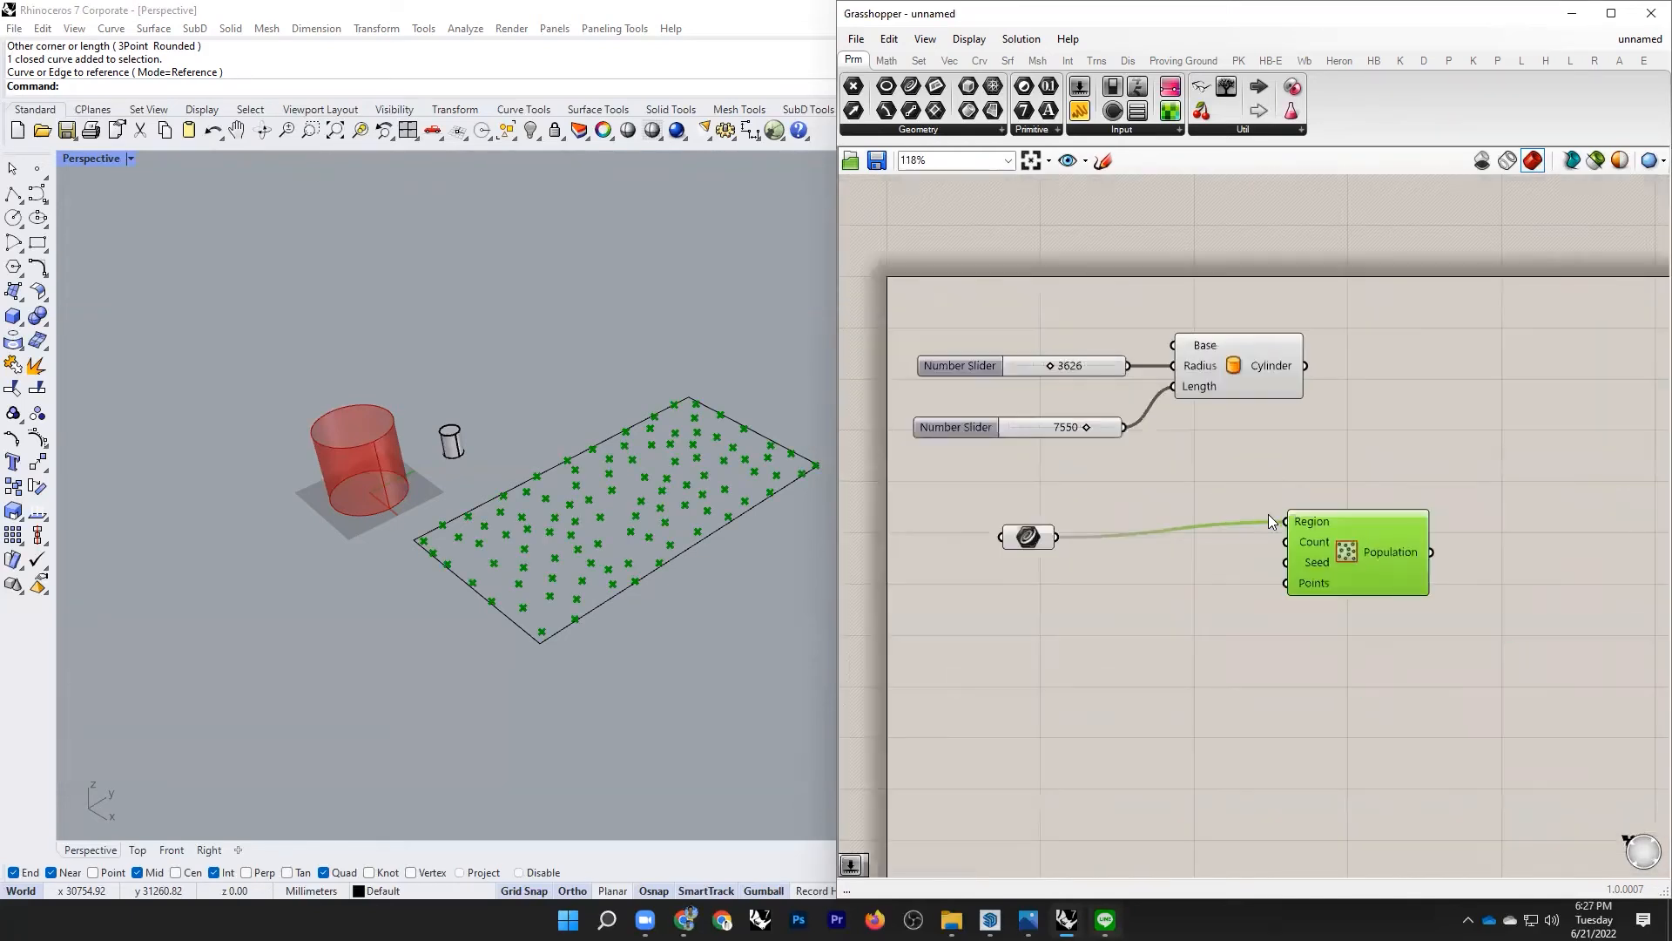
scroll(1263, 507, "up", 3)
left_click_drag(1315, 627, 1212, 661)
scroll(1404, 607, "down", 4)
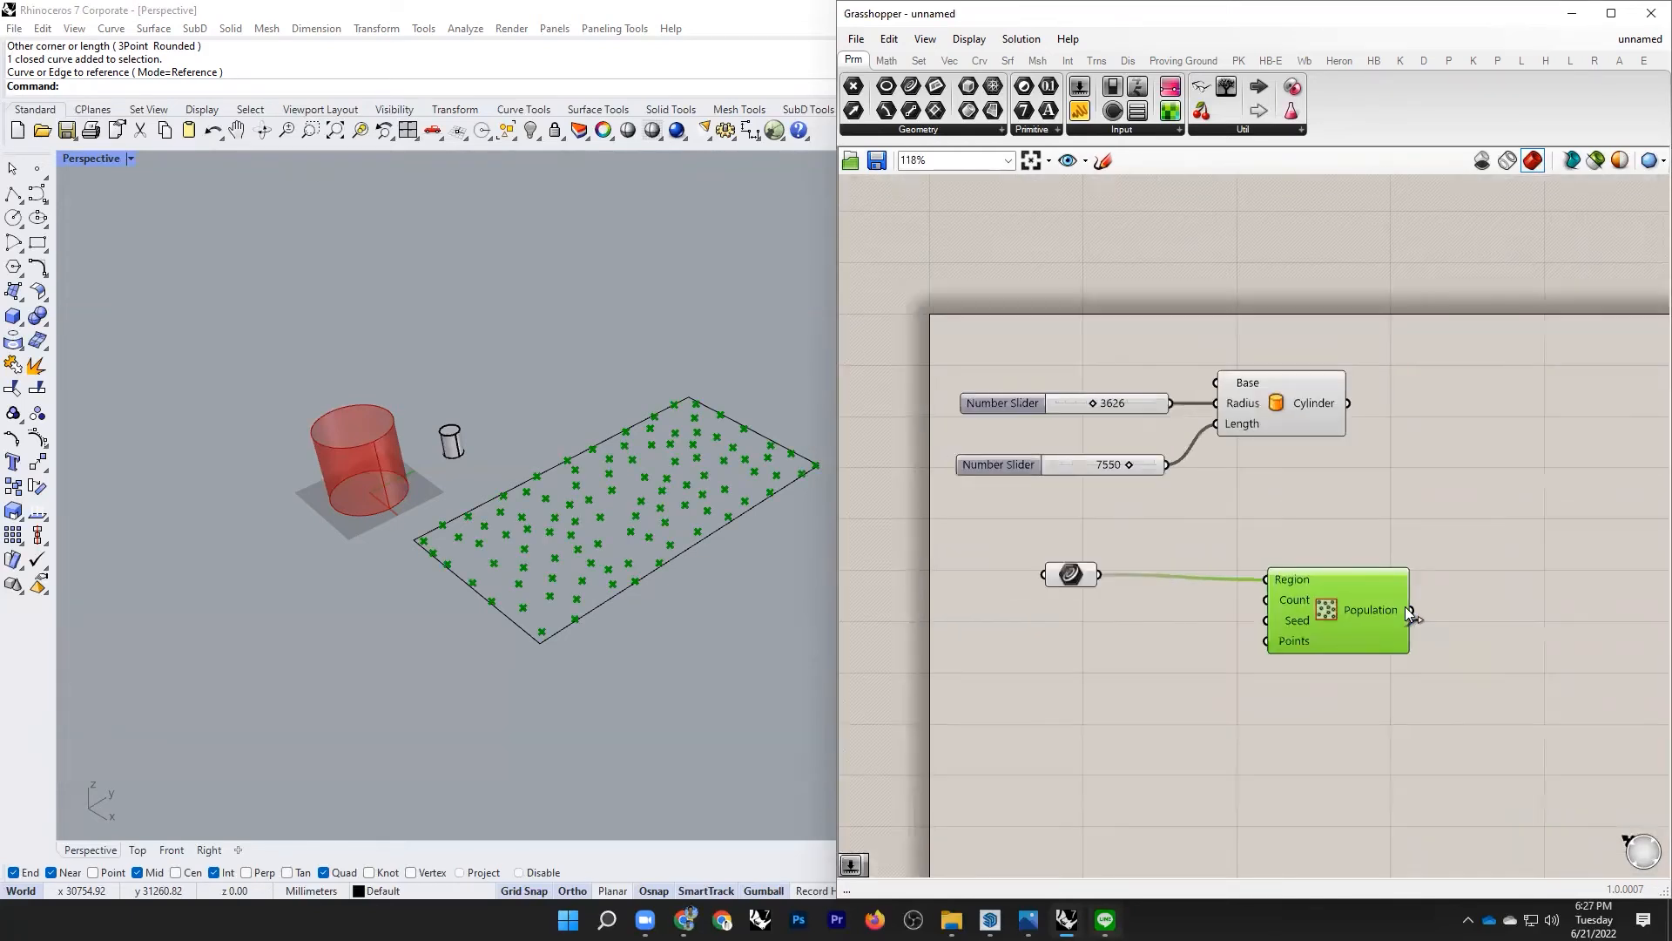
Step: Connect the Population output to the Base input of the Cylinder component
scroll(1404, 607, "up", 4)
left_click_drag(1407, 613, 1108, 324)
scroll(1005, 249, "up", 2)
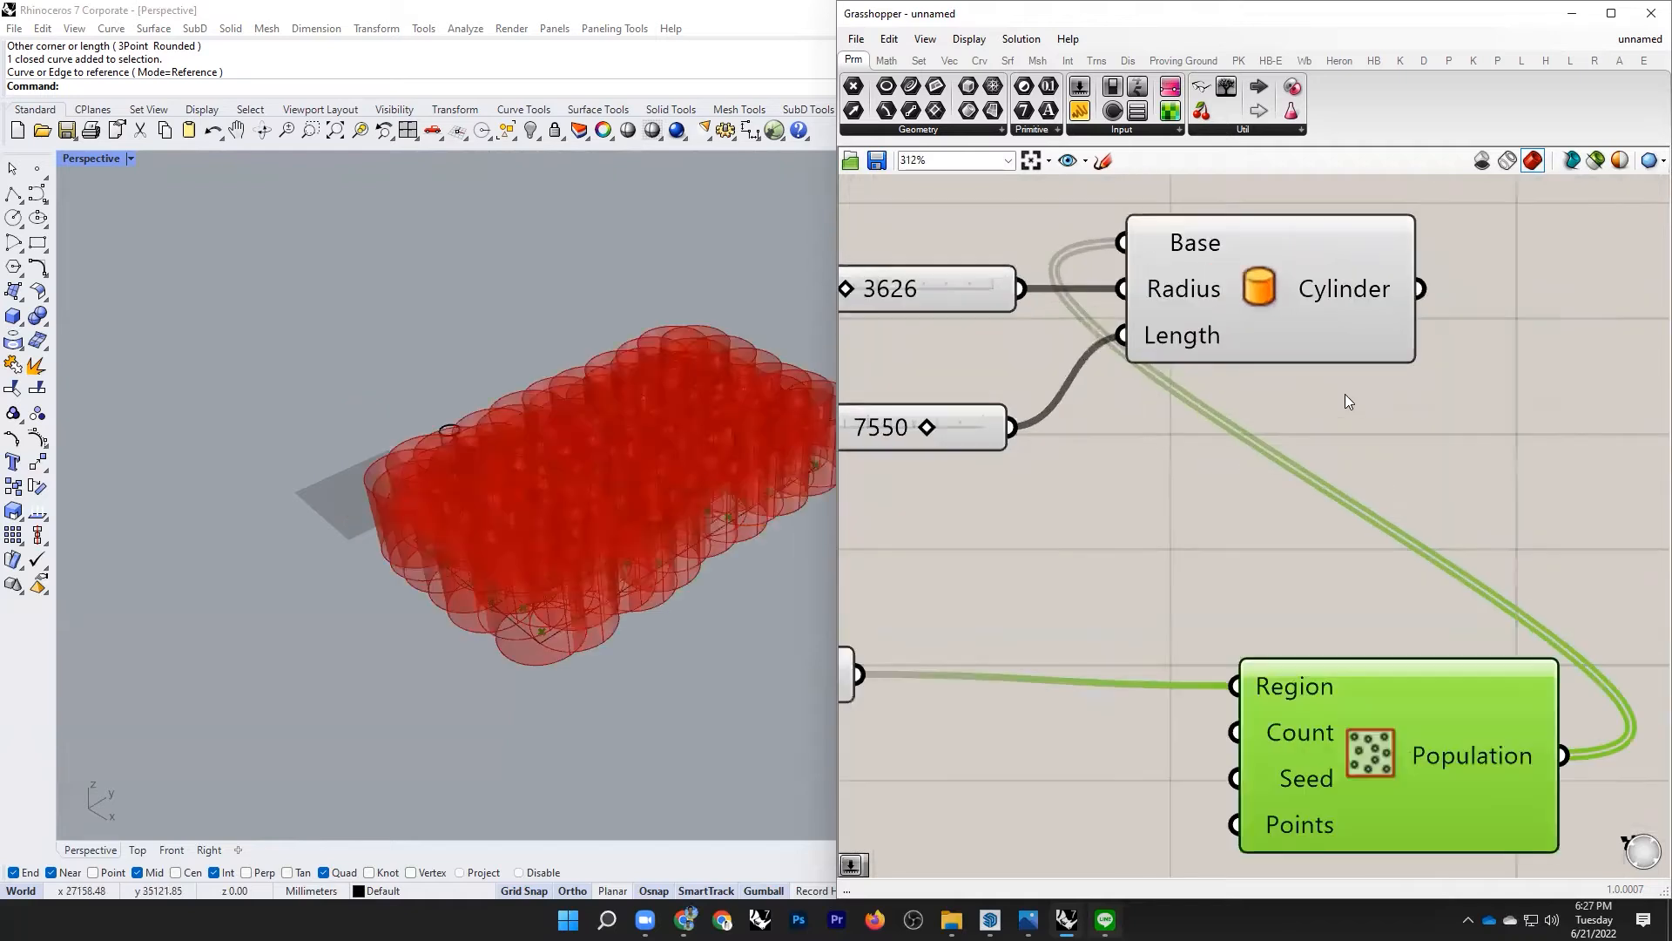
Step: Set the cylinders' Radius slider to 684 and the Length slider to 3899
scroll(1344, 394, "down", 2)
scroll(1064, 345, "up", 4)
left_click_drag(1002, 363, 961, 364)
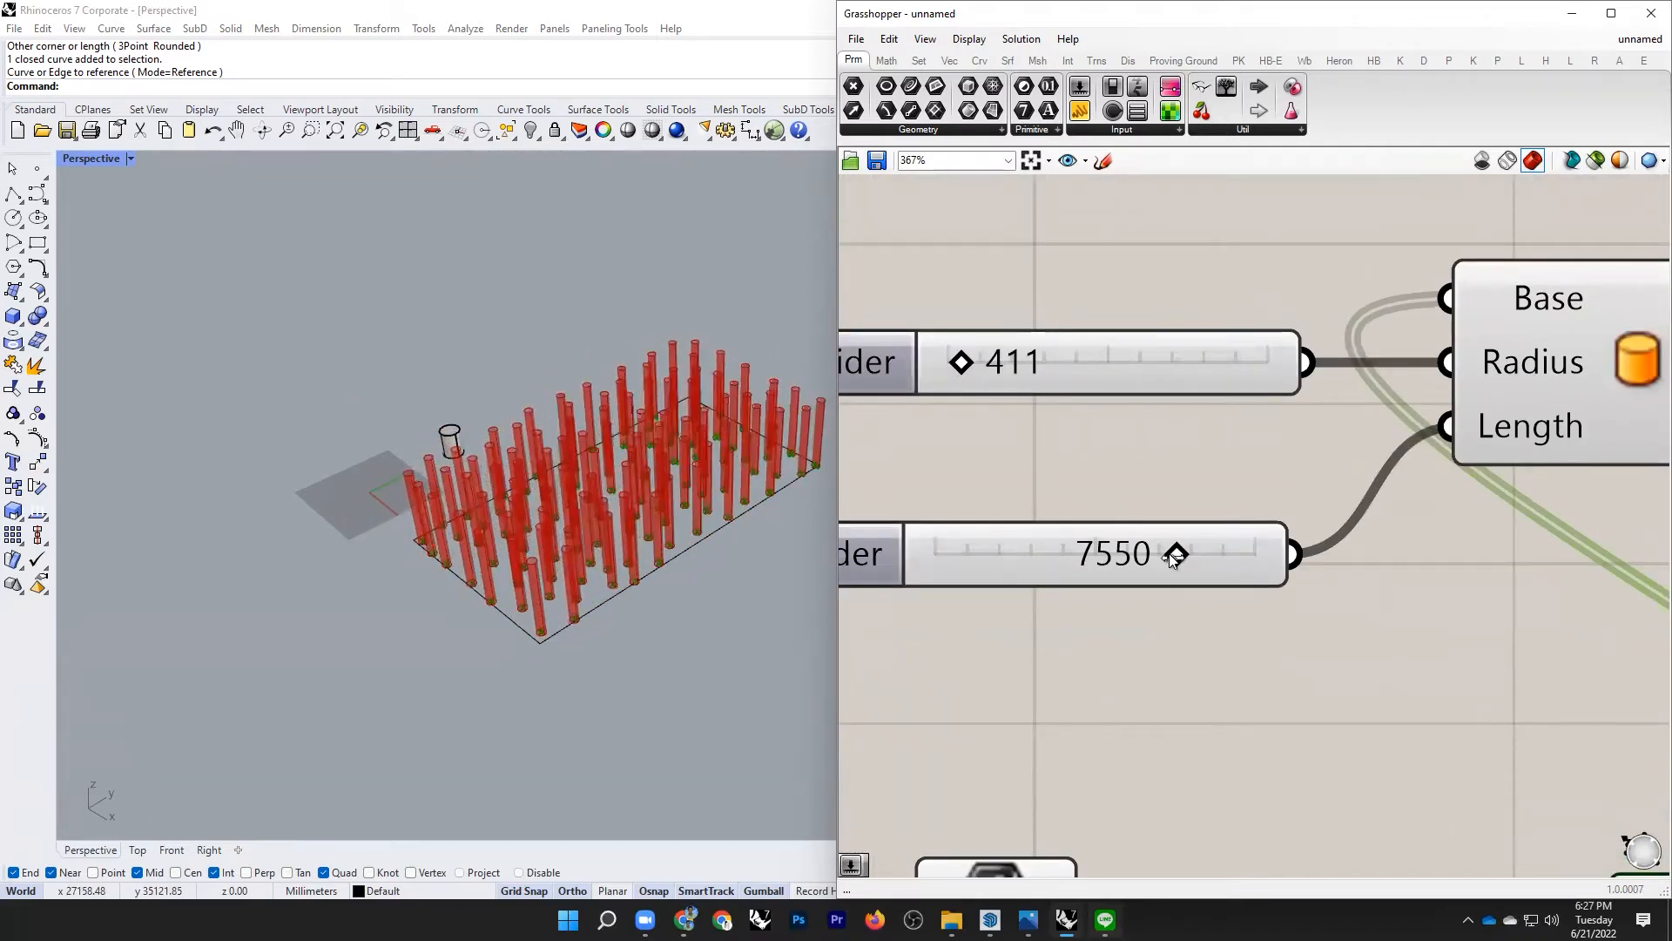
left_click_drag(1108, 556, 1058, 558)
mouse_move(963, 361)
left_mouse_down()
mouse_move(1000, 361)
mouse_move(970, 361)
left_mouse_up()
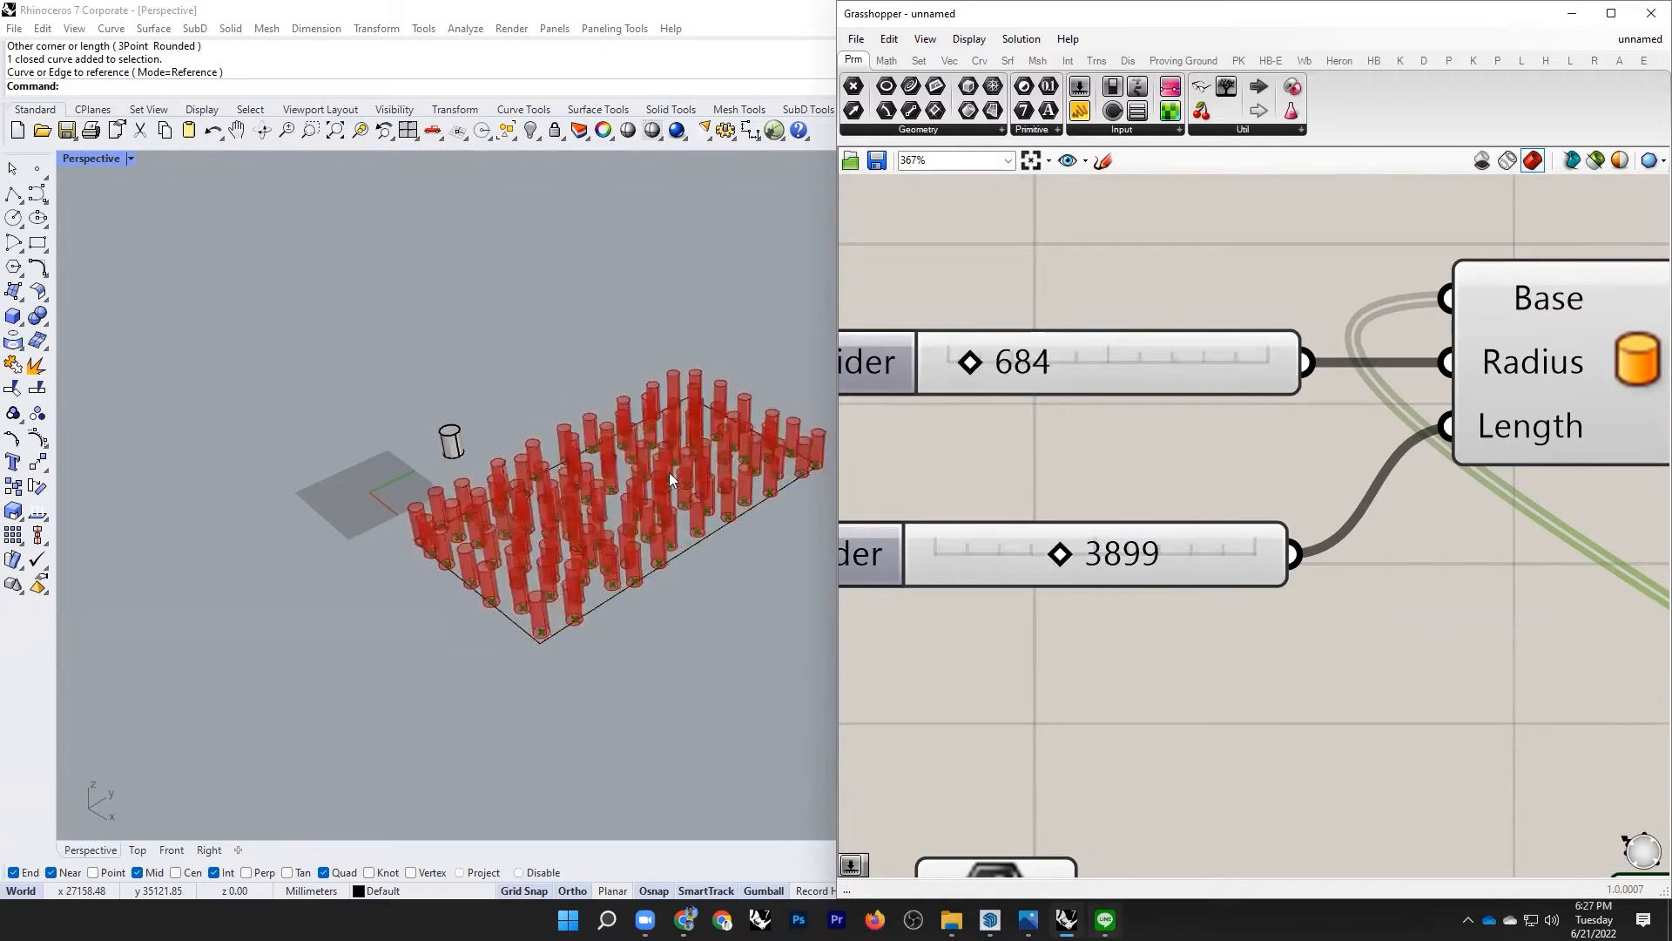
scroll(610, 519, "up", 5)
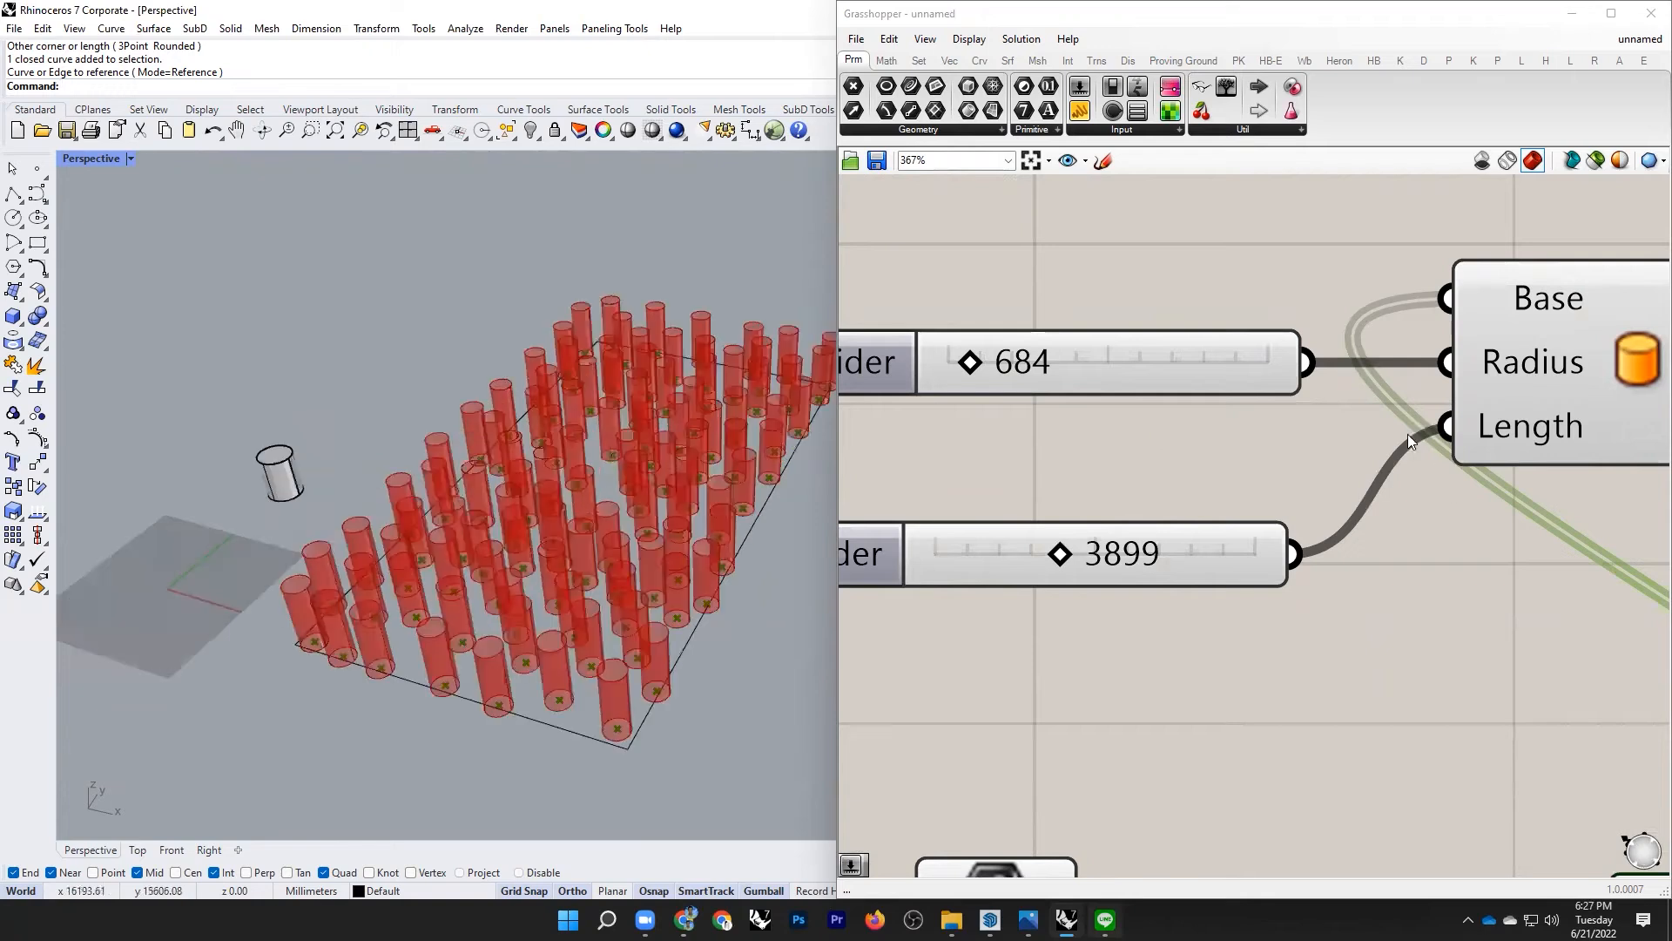
Step: Move the Cylinder component farther right, clear of the sliders and the Populate 2D component
scroll(1163, 427, "down", 4)
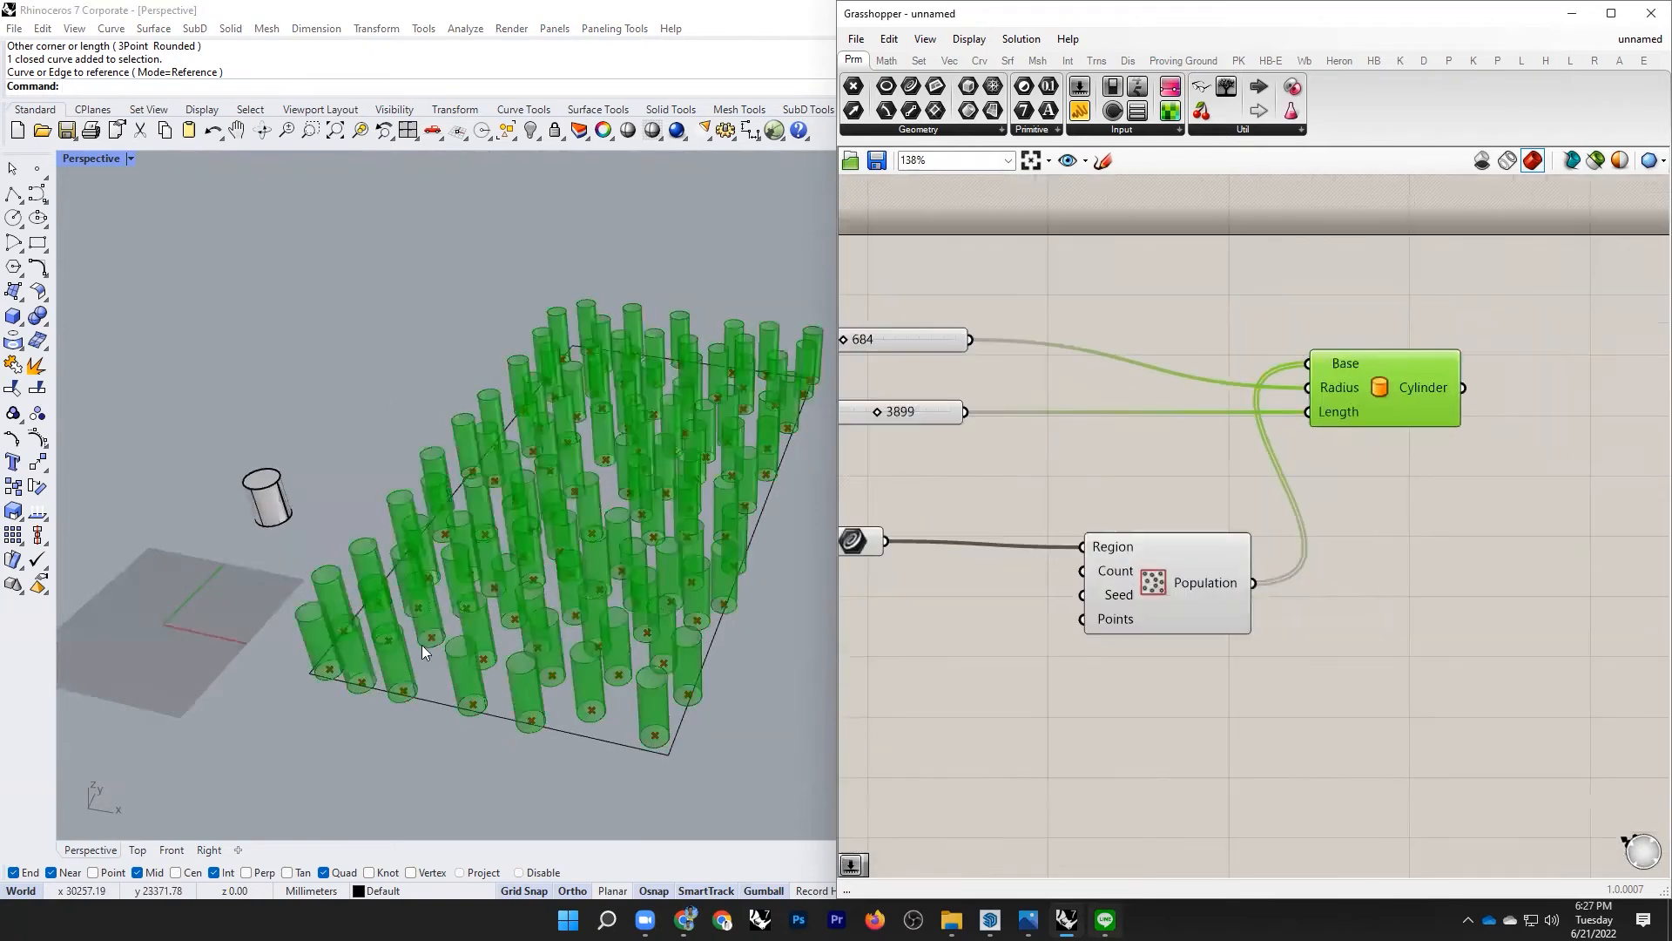
left_click_drag(1385, 373, 1459, 373)
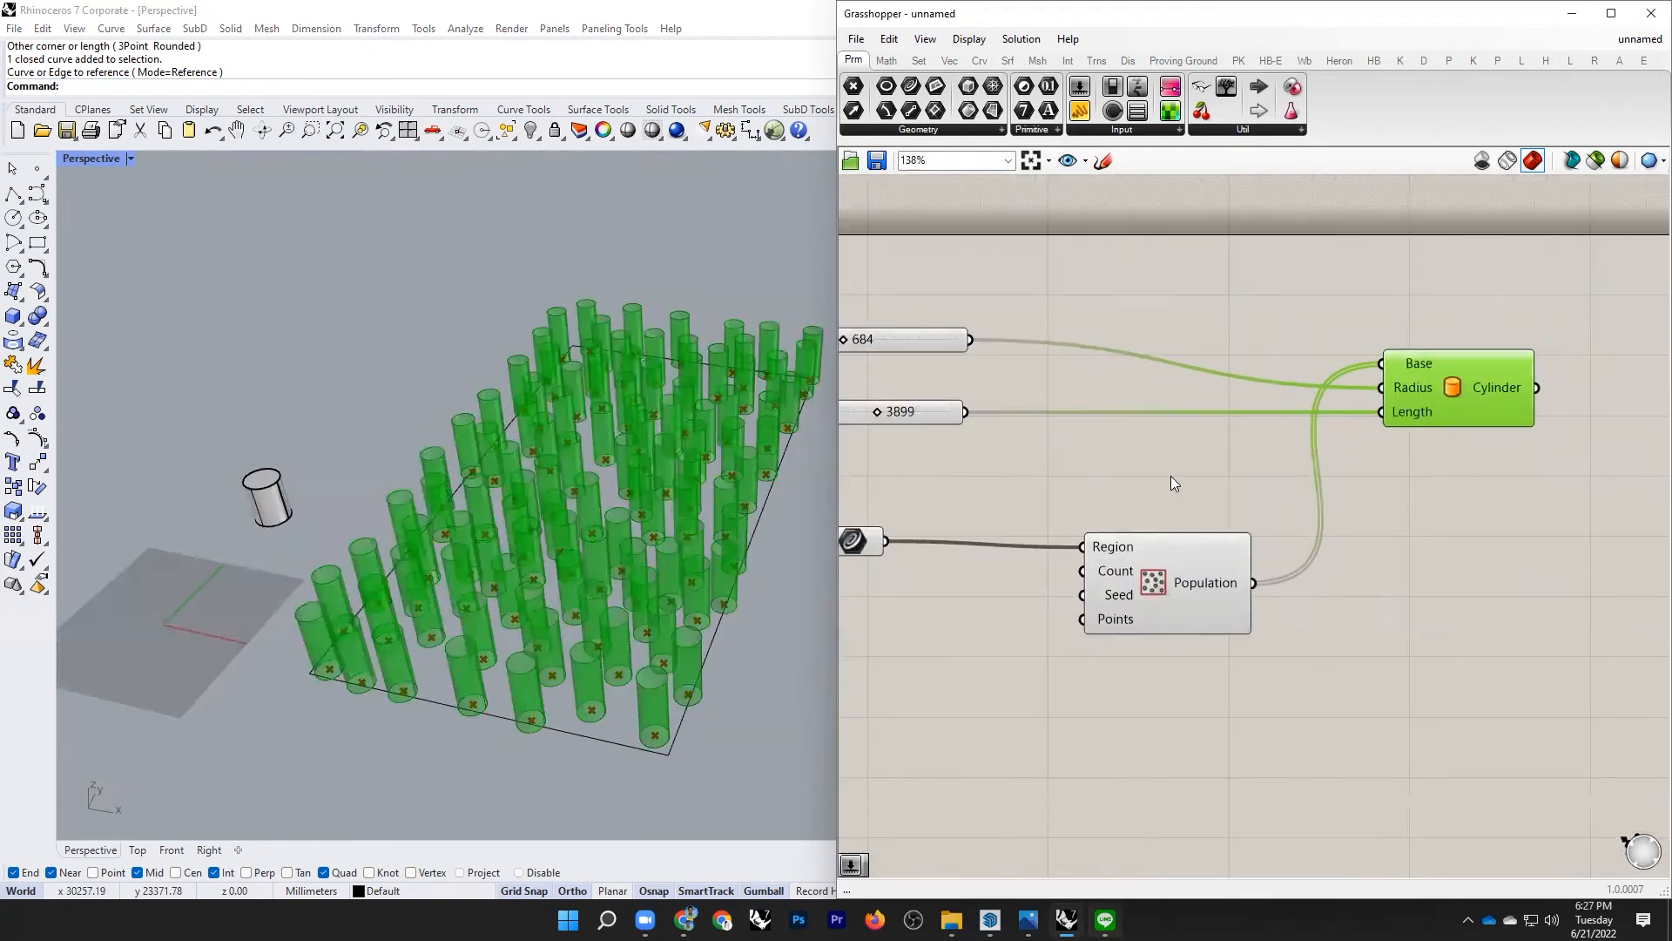
left_click(1171, 475)
scroll(1538, 394, "down", 2)
scroll(1538, 394, "up", 3)
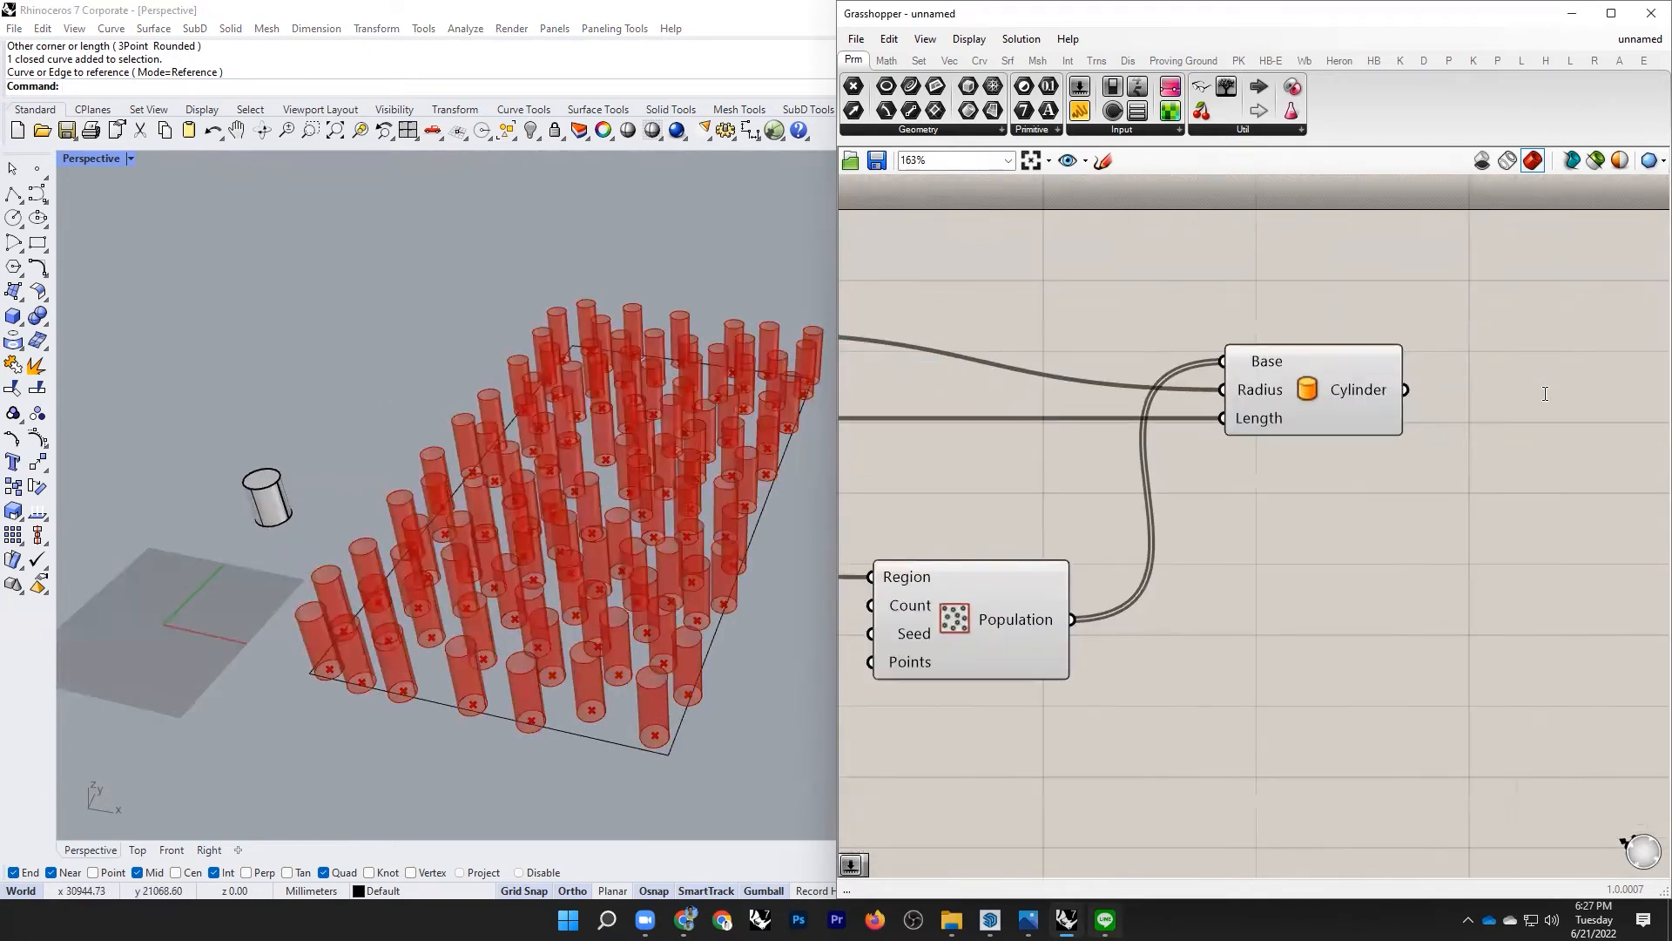
Step: Add a Cap Holes component and connect the Cylinder output to its Brep input
double_click(1545, 394)
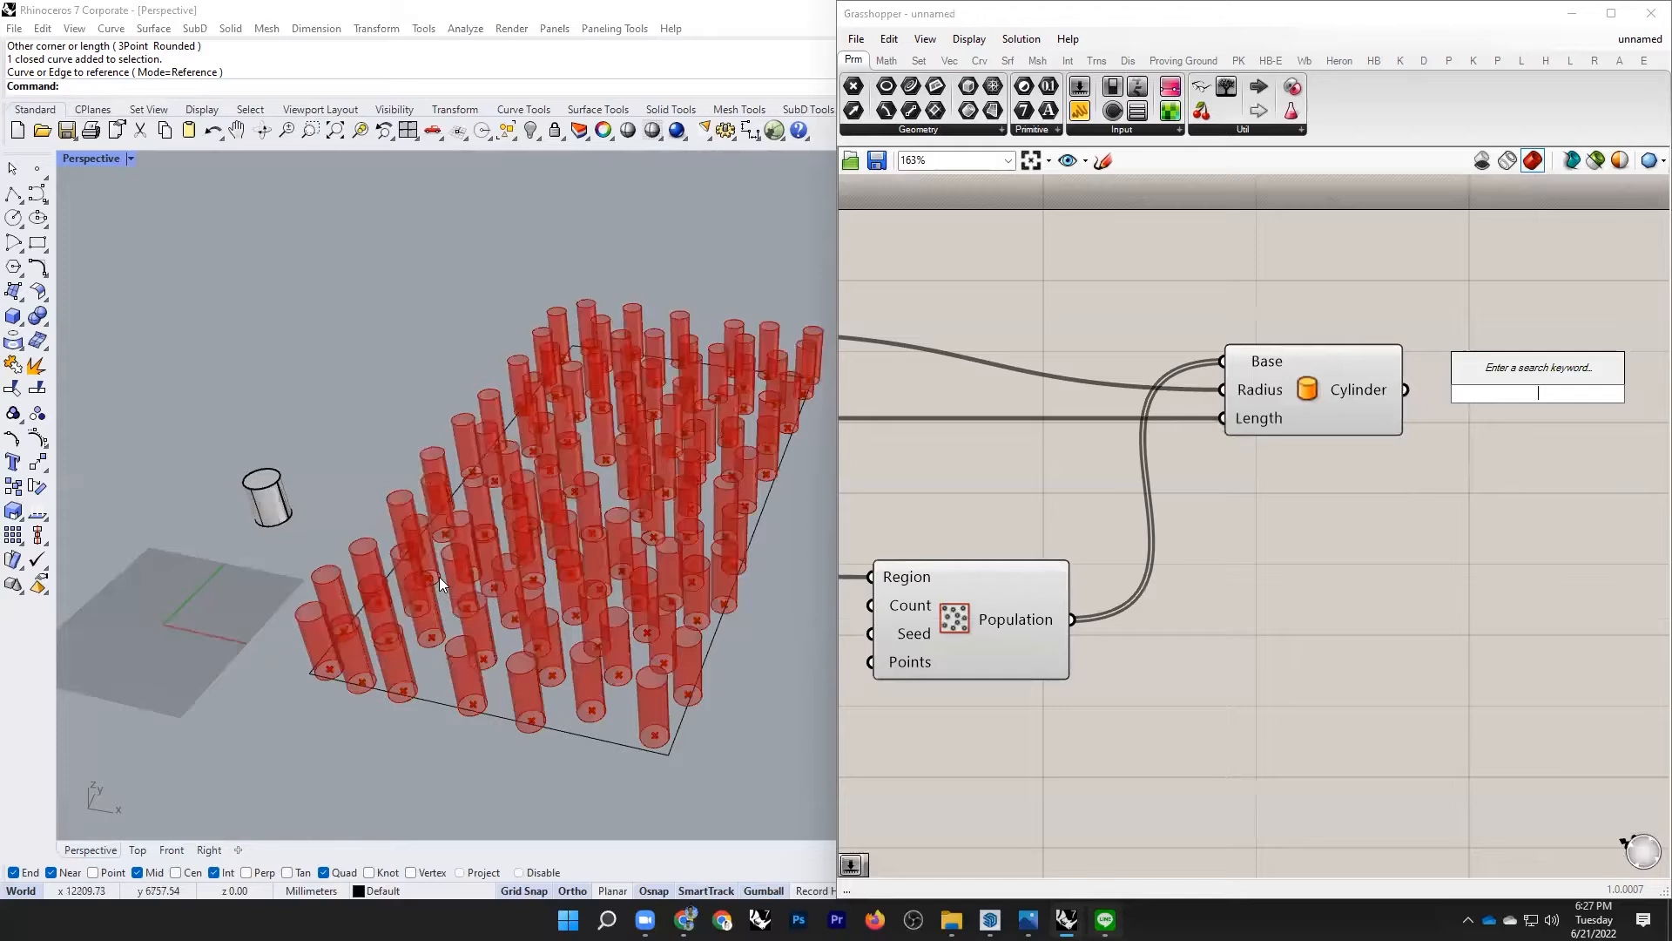
scroll(1322, 310, "down", 3)
right_click_drag(681, 331, 609, 436)
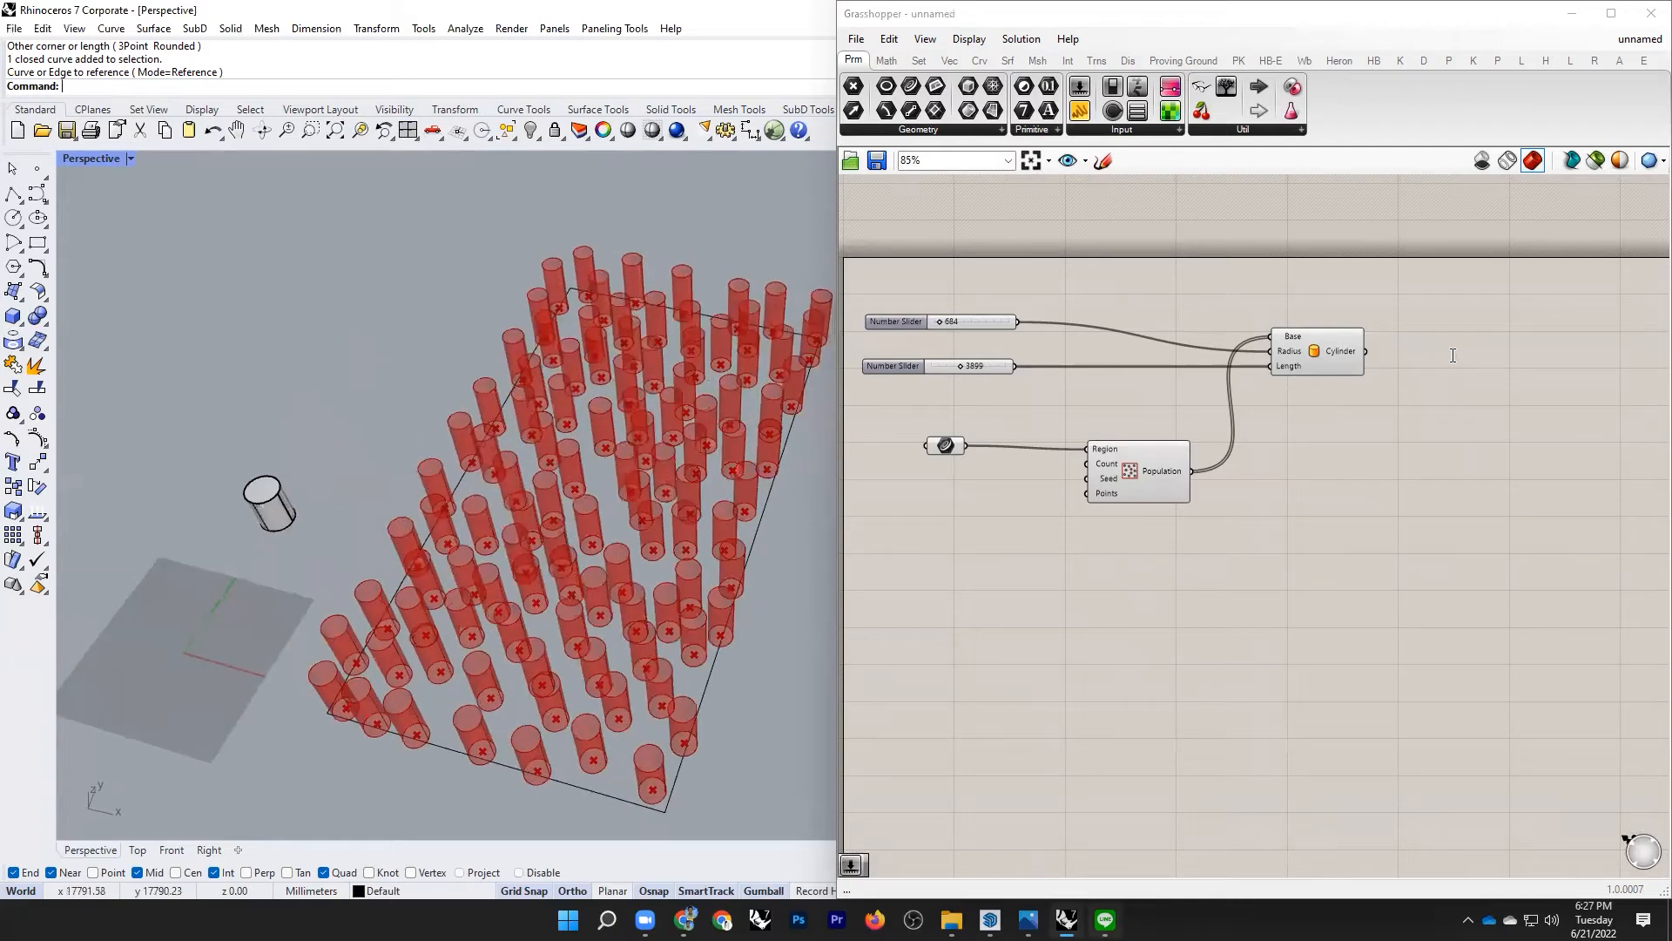
scroll(1398, 348, "up", 4)
double_click(1449, 352)
type("cap")
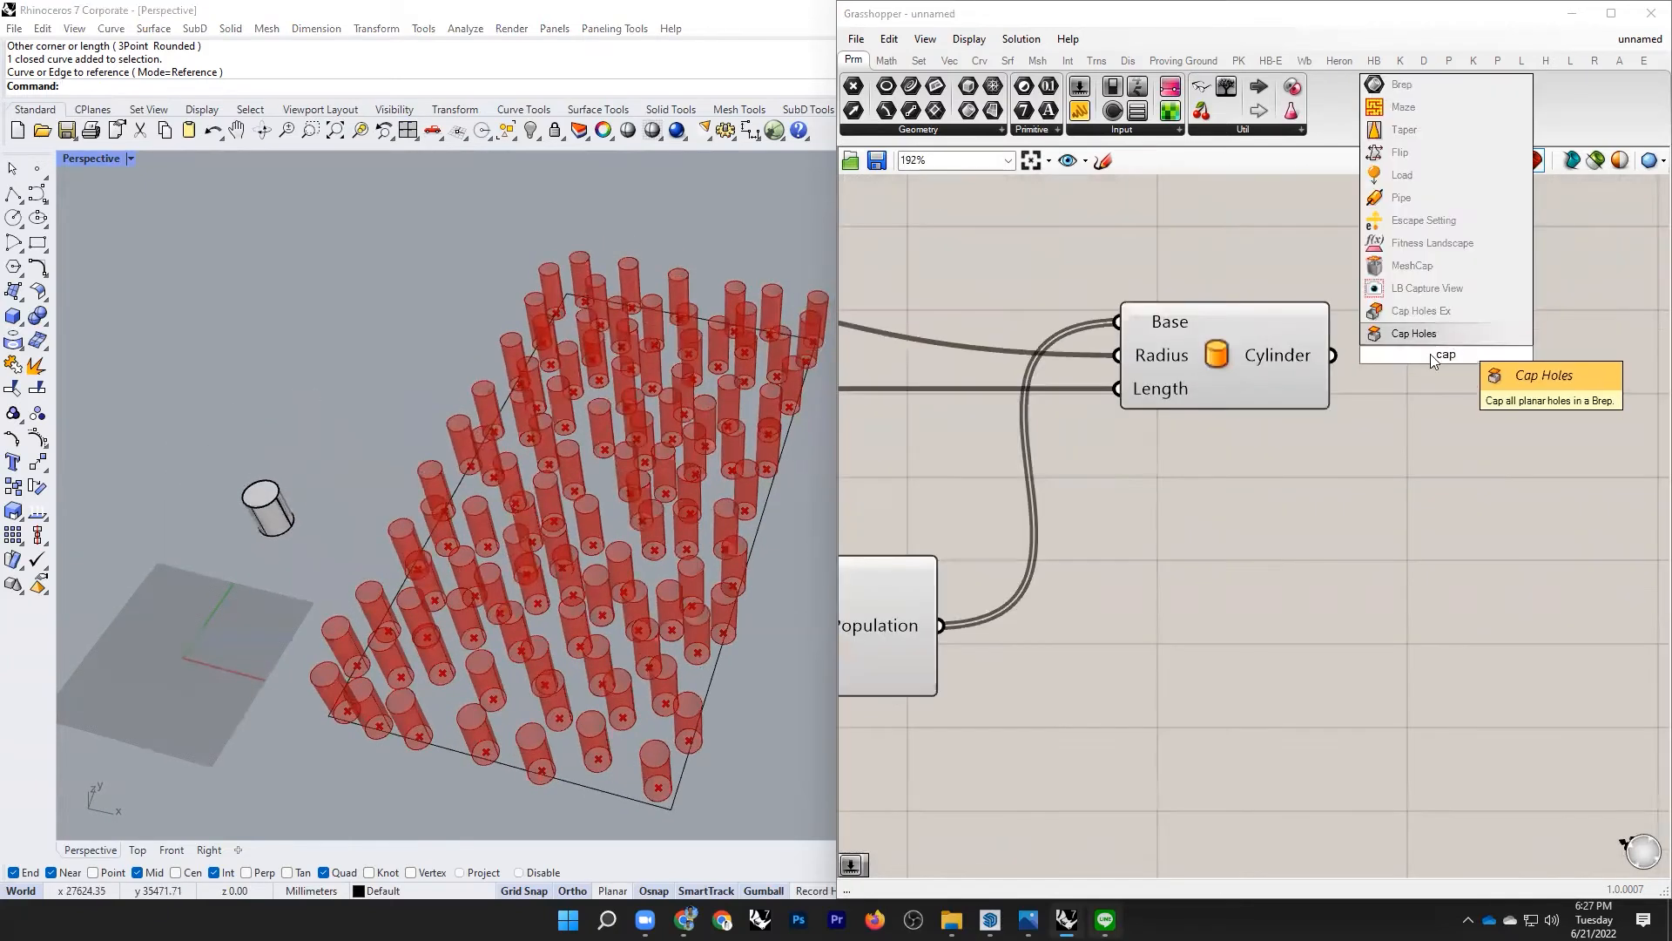
left_click(1428, 338)
left_click_drag(1334, 354, 1401, 356)
left_click(1268, 411)
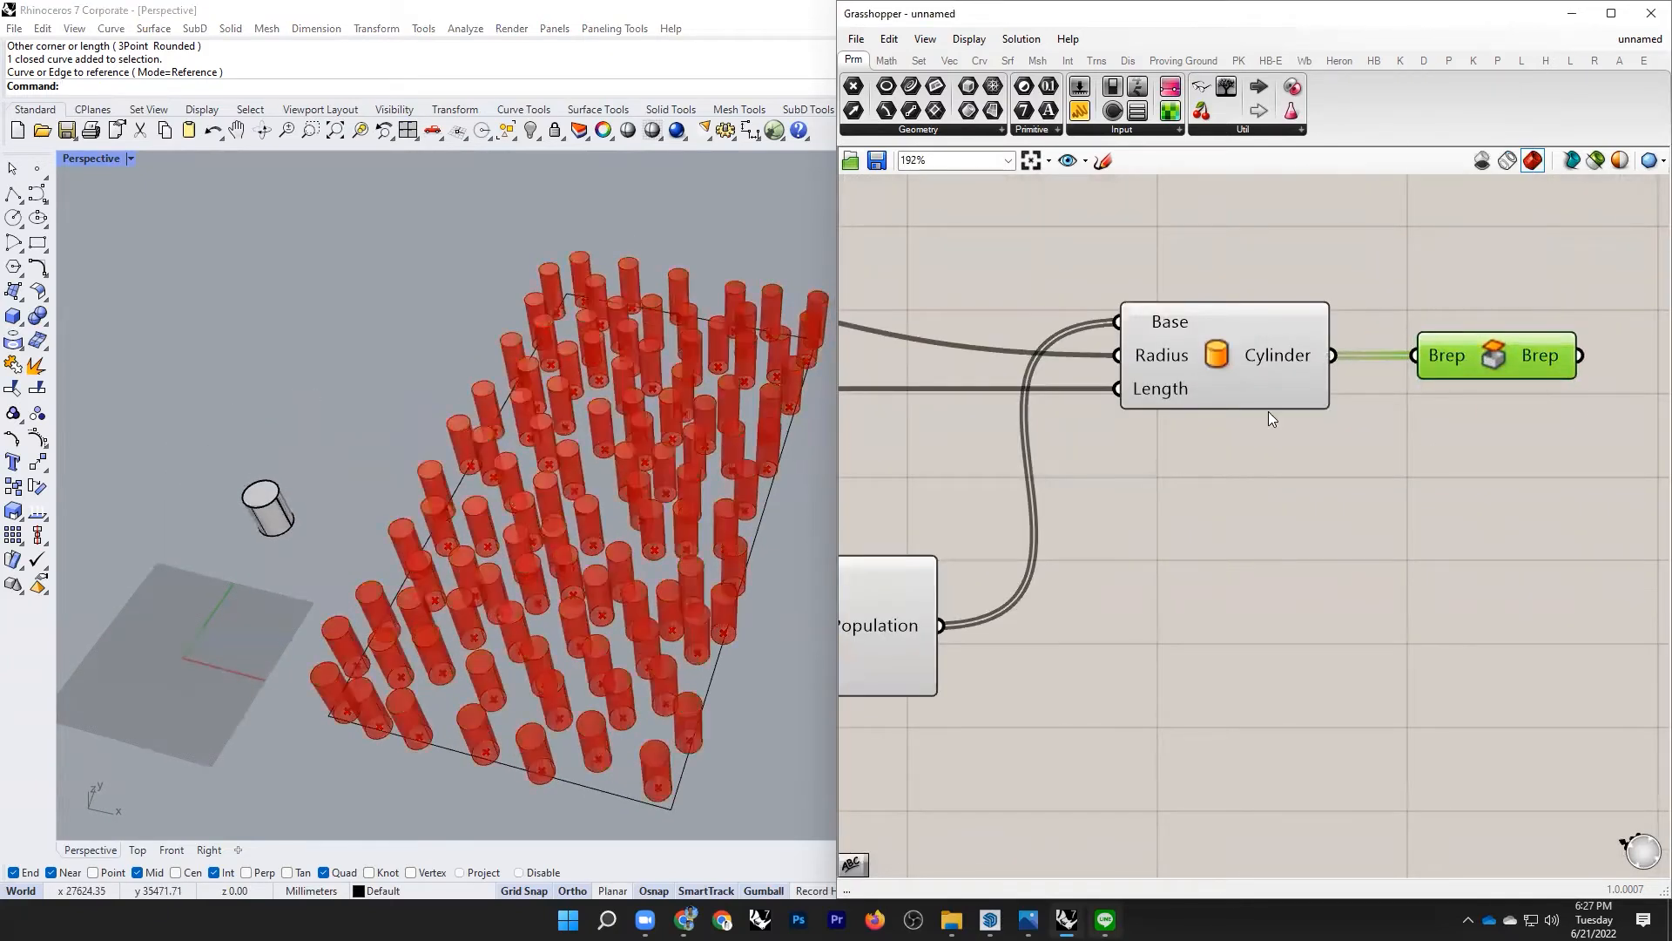
Step: Add a Custom Preview component and connect the capped Brep output to its Geometry input
scroll(1268, 411, "down", 3)
scroll(1457, 479, "up", 2)
double_click(1456, 479)
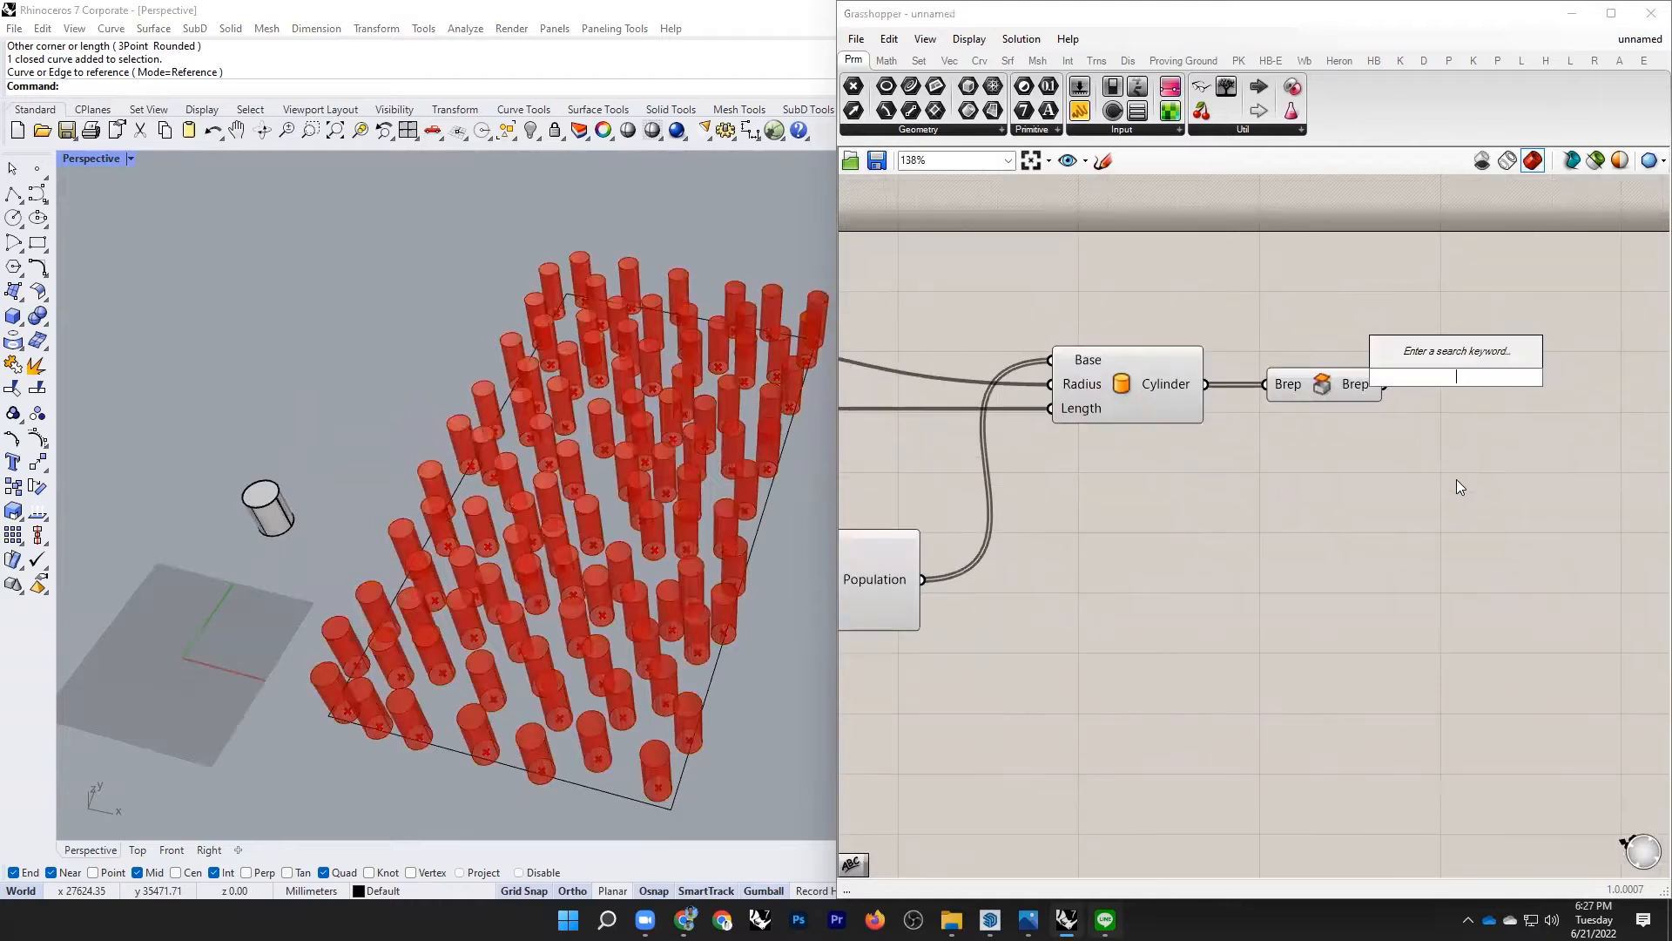
type("custom")
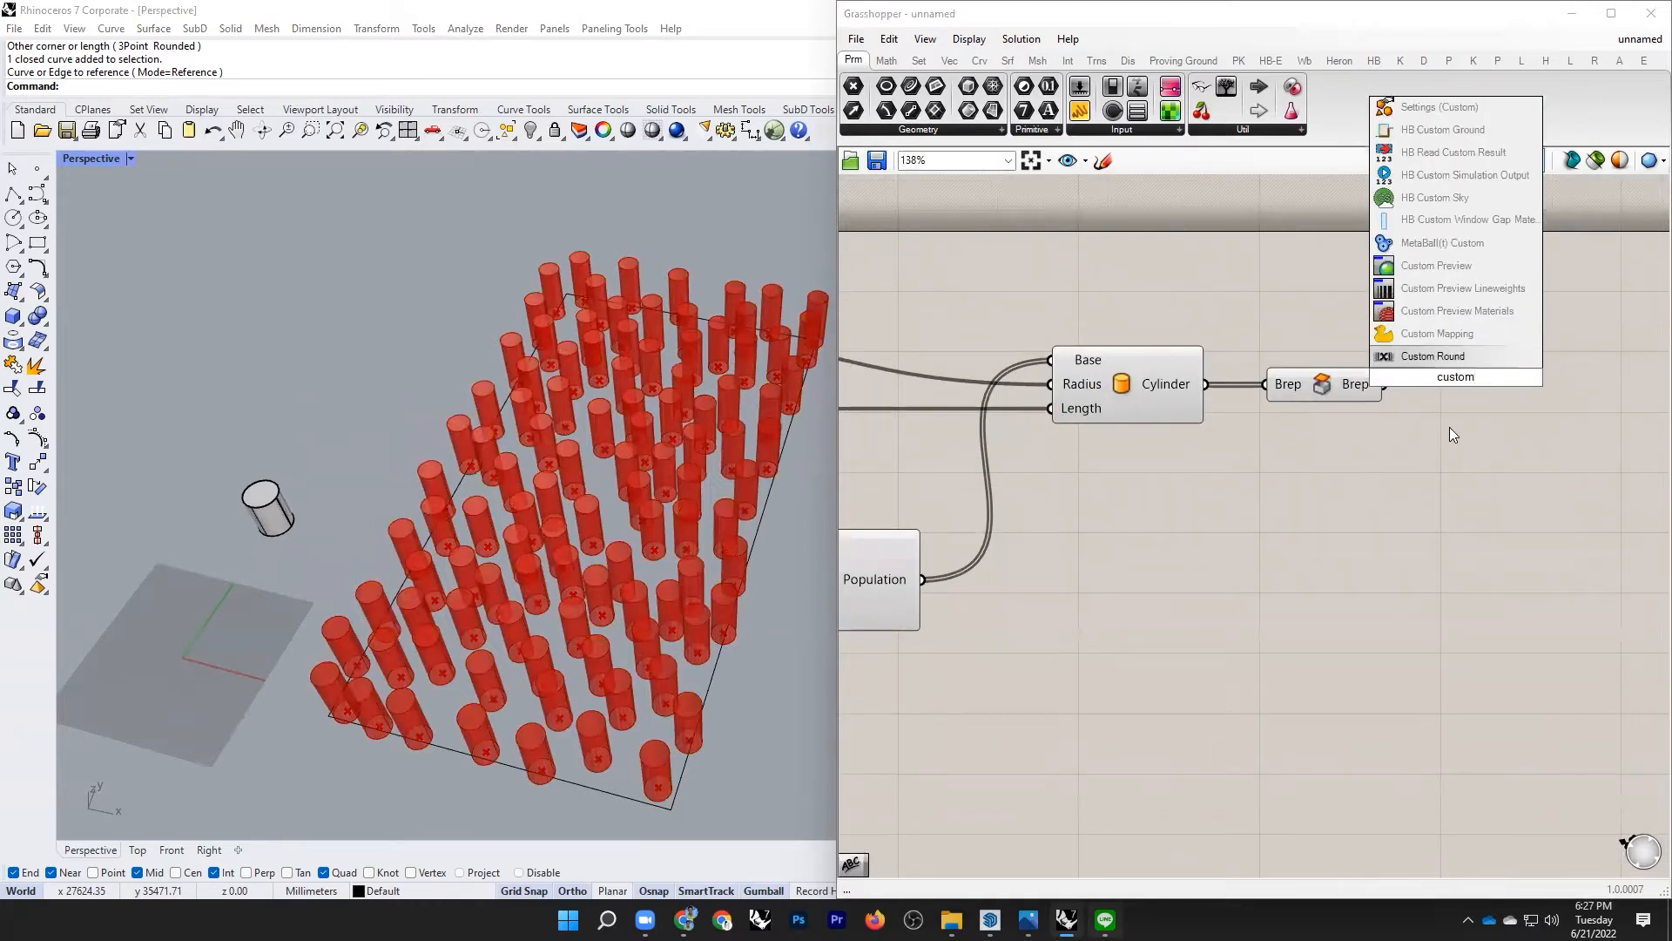
left_click(1472, 265)
left_click_drag(1452, 382, 1525, 405)
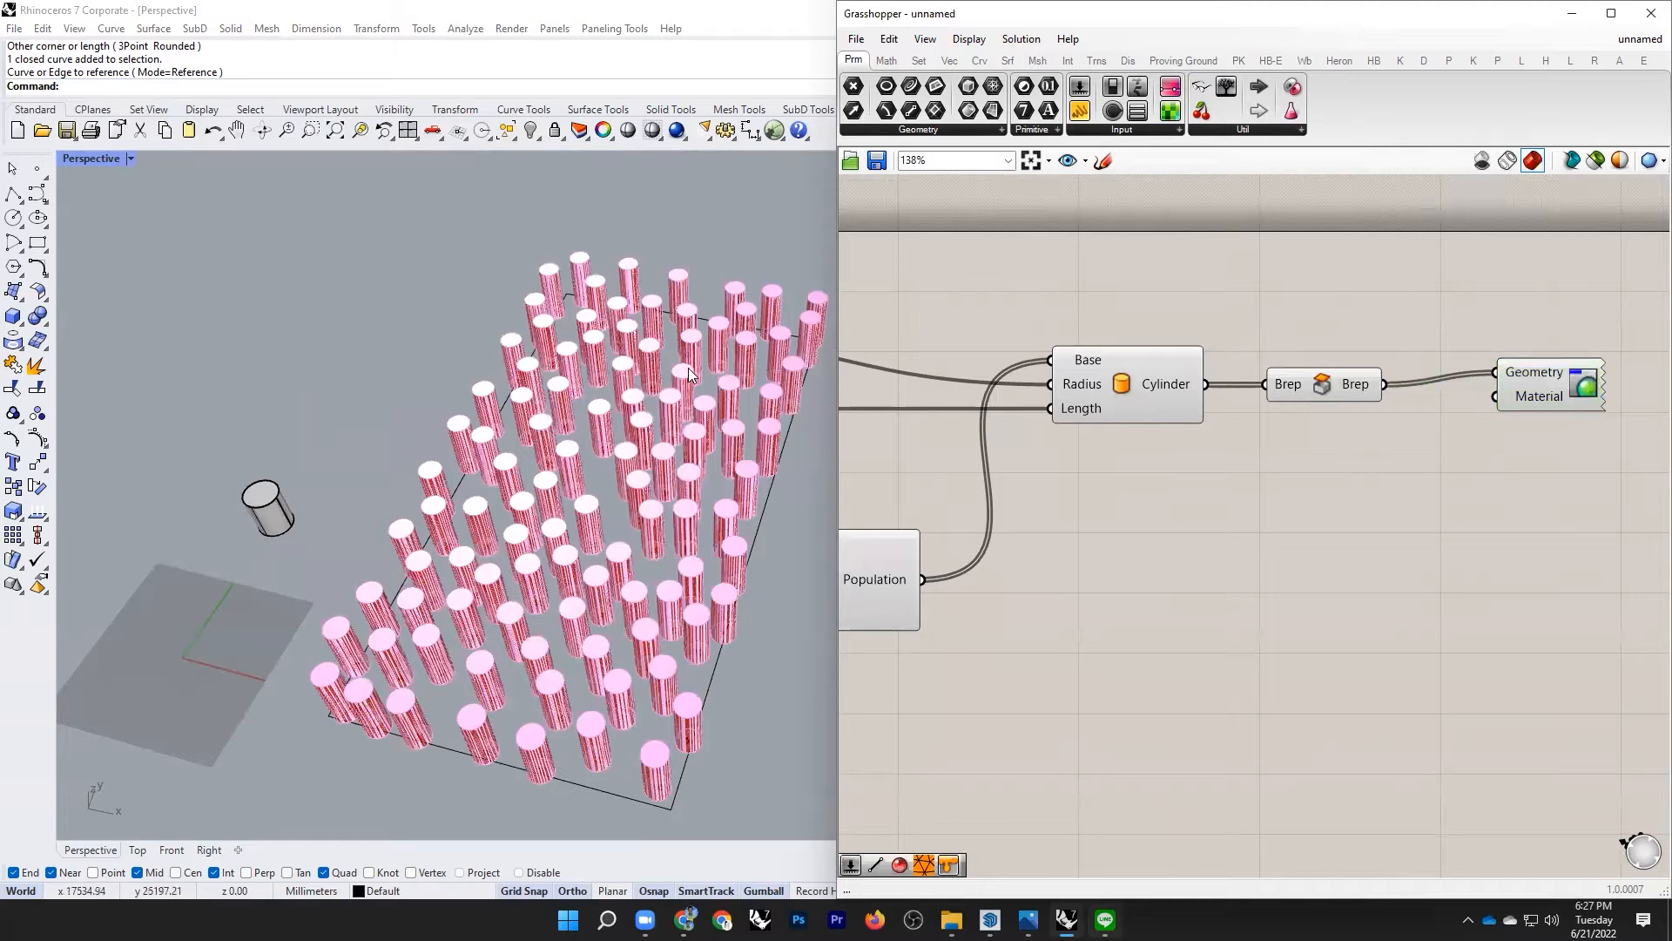
Step: Select all components before the Custom Preview and turn off their preview
scroll(689, 375, "down", 3)
scroll(1385, 336, "down", 4)
left_click_drag(919, 264, 1404, 527)
middle_click(1060, 335)
scroll(1060, 335, "up", 1)
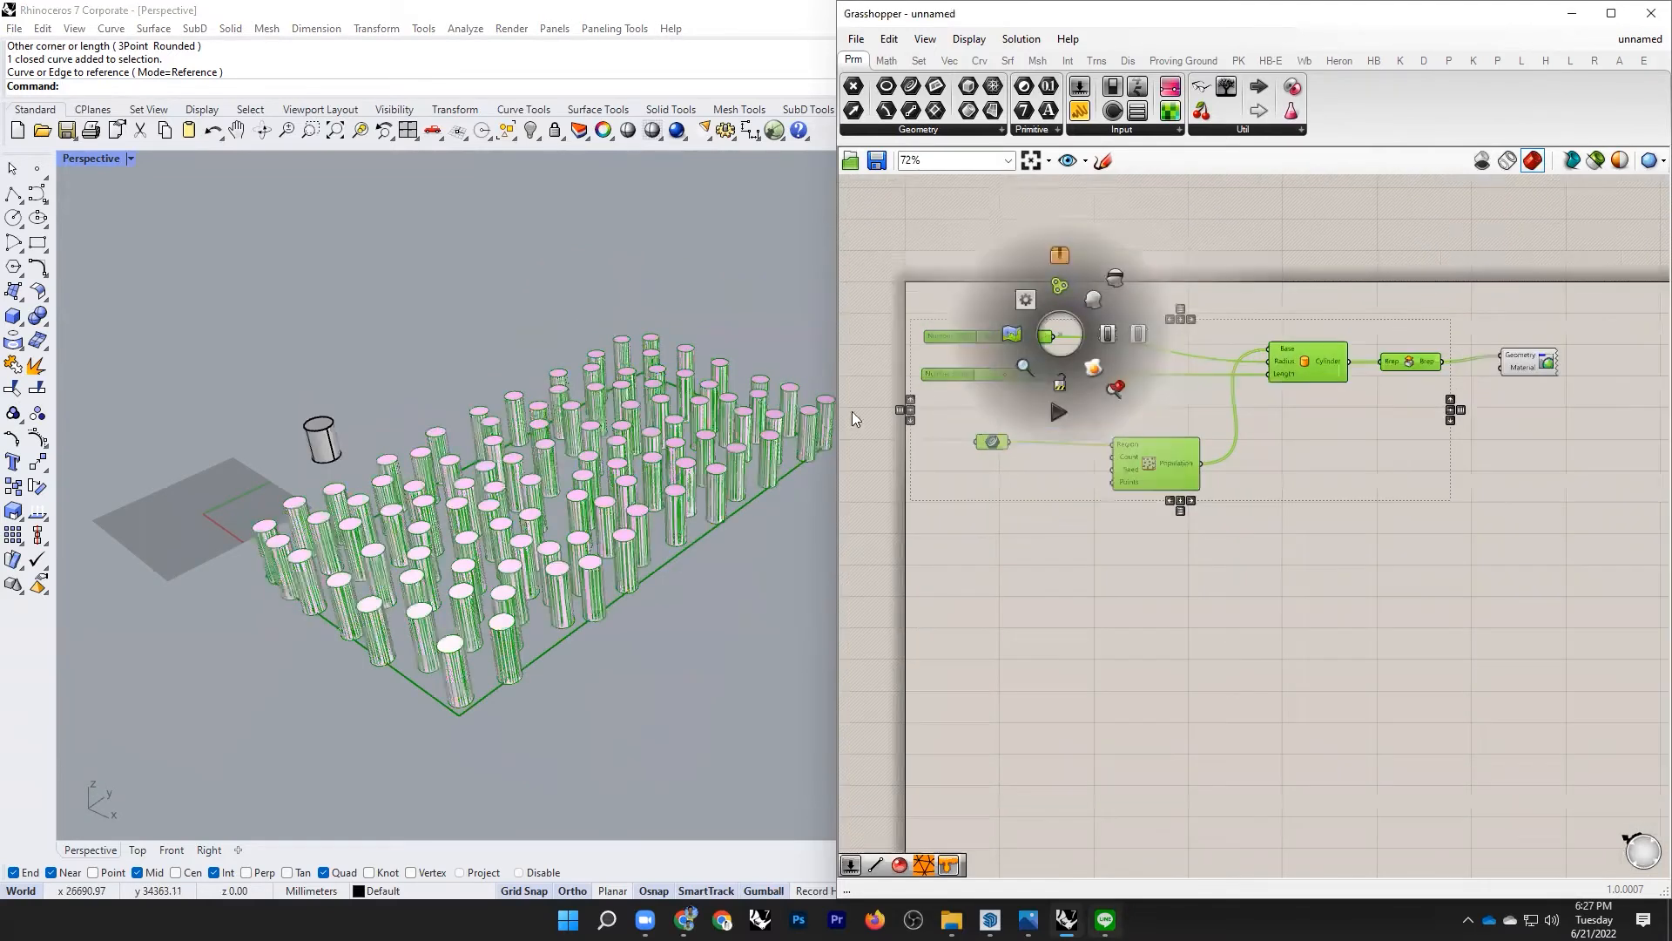
Step: Examine the custom-previewed field of capped cylinders in the Perspective view from several distances and angles
scroll(681, 434, "up", 4)
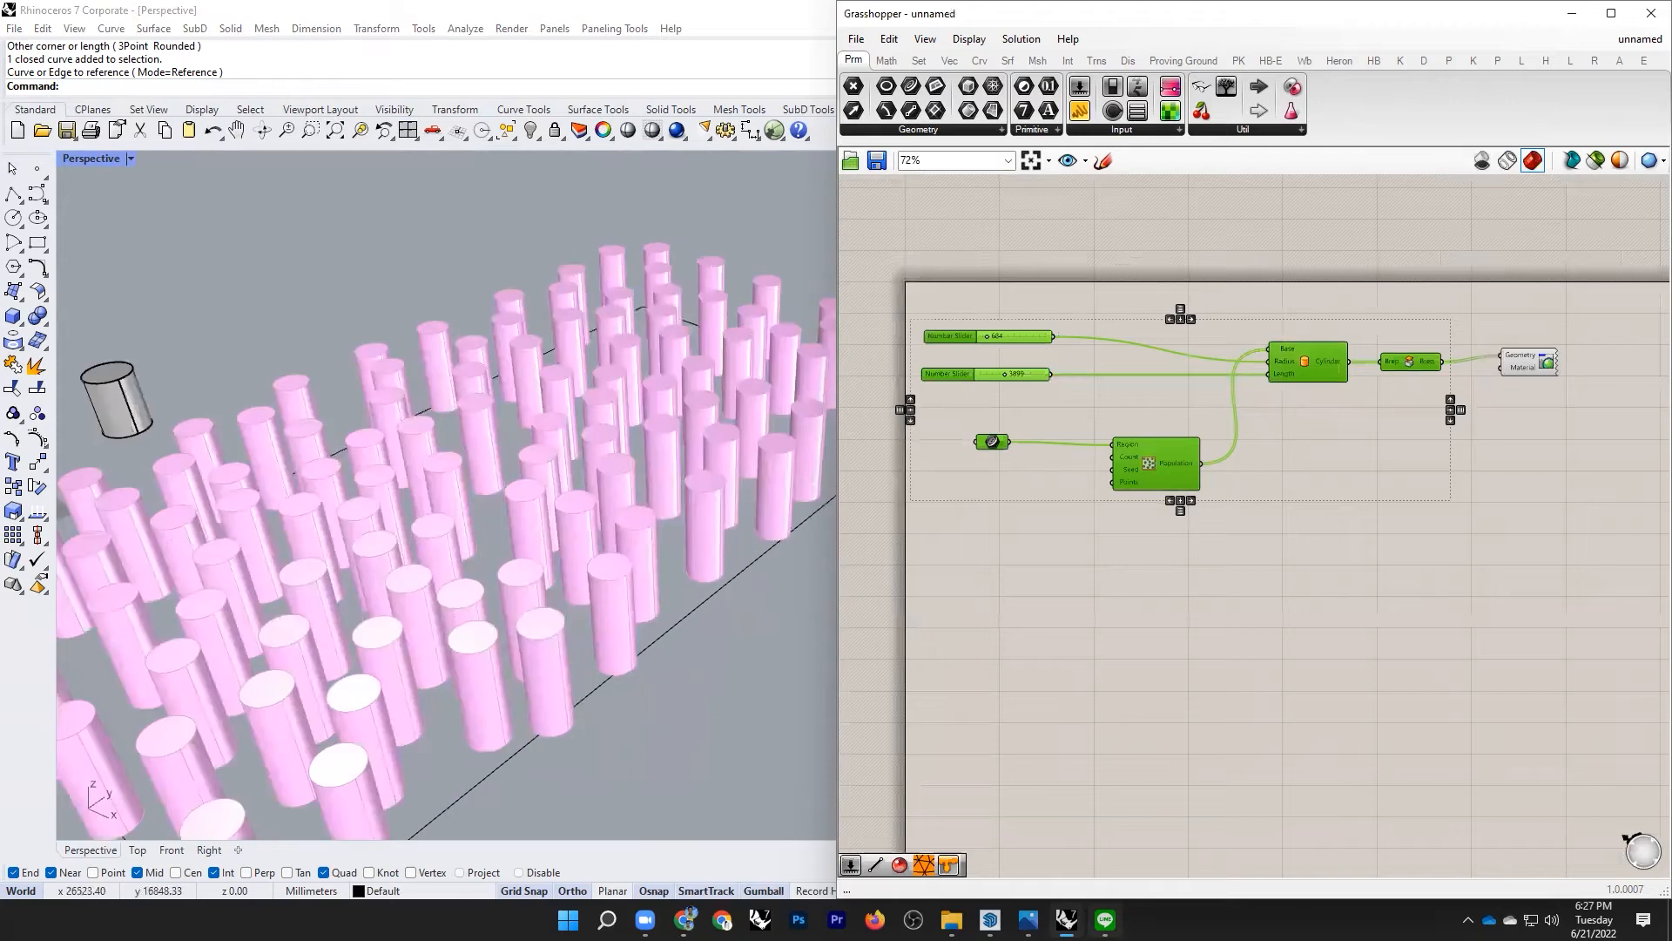
scroll(681, 434, "down", 6)
right_click(683, 435)
key("Escape")
scroll(606, 370, "up", 3)
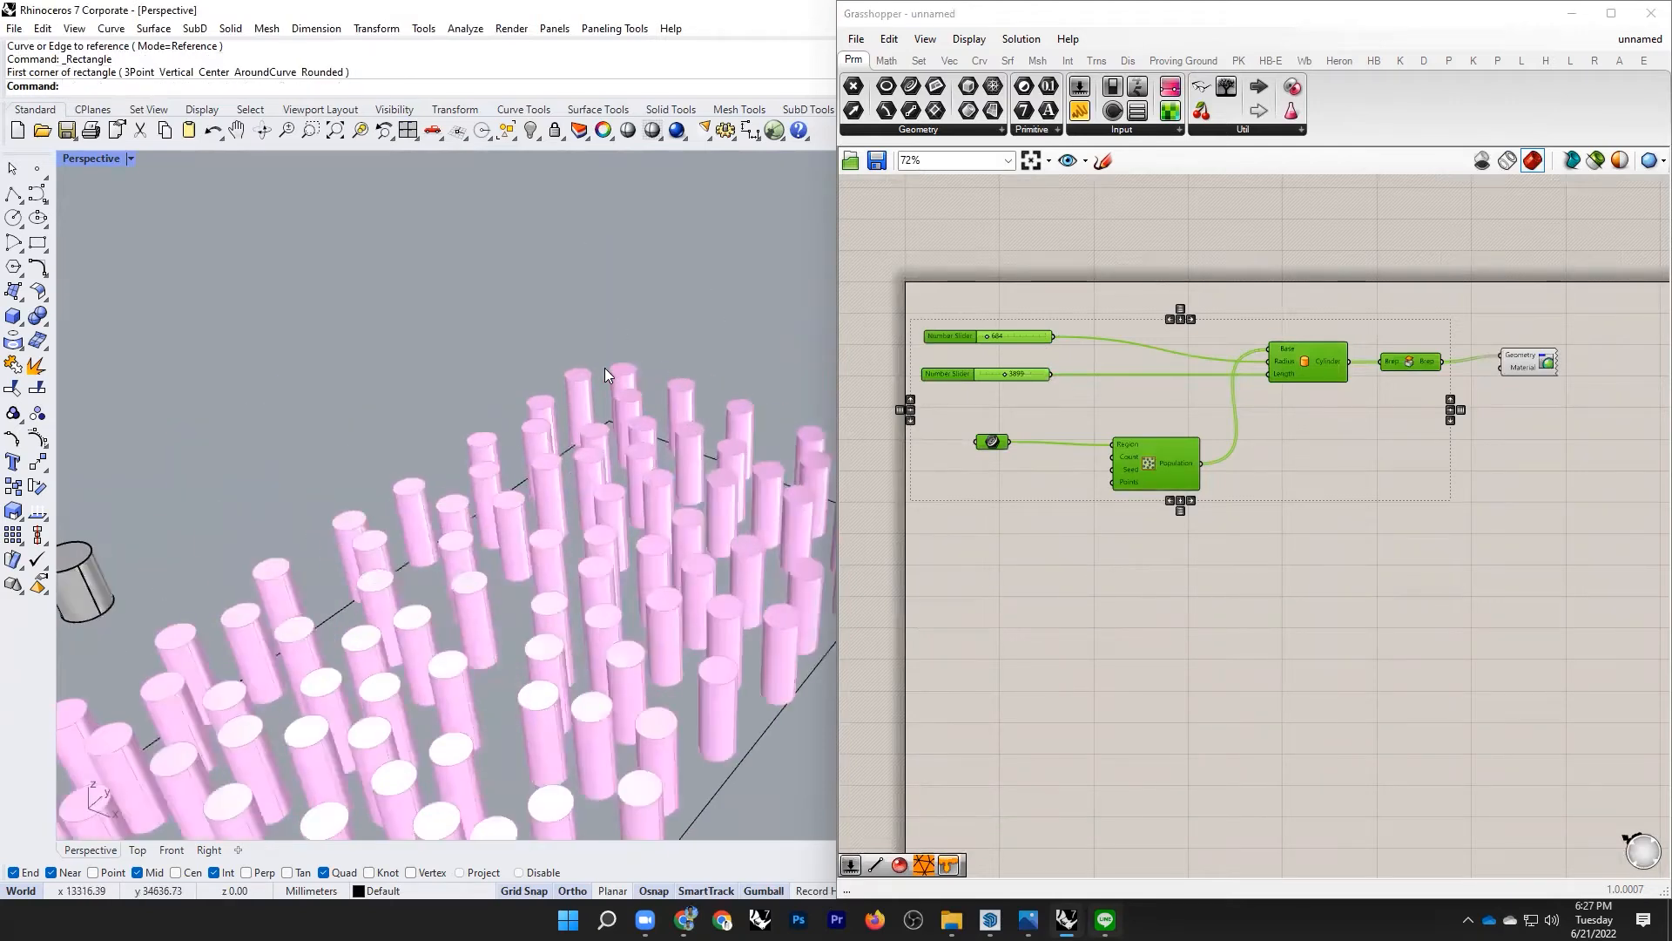
scroll(692, 375, "down", 4)
scroll(540, 449, "up", 3)
scroll(405, 466, "down", 4)
scroll(574, 488, "up", 4)
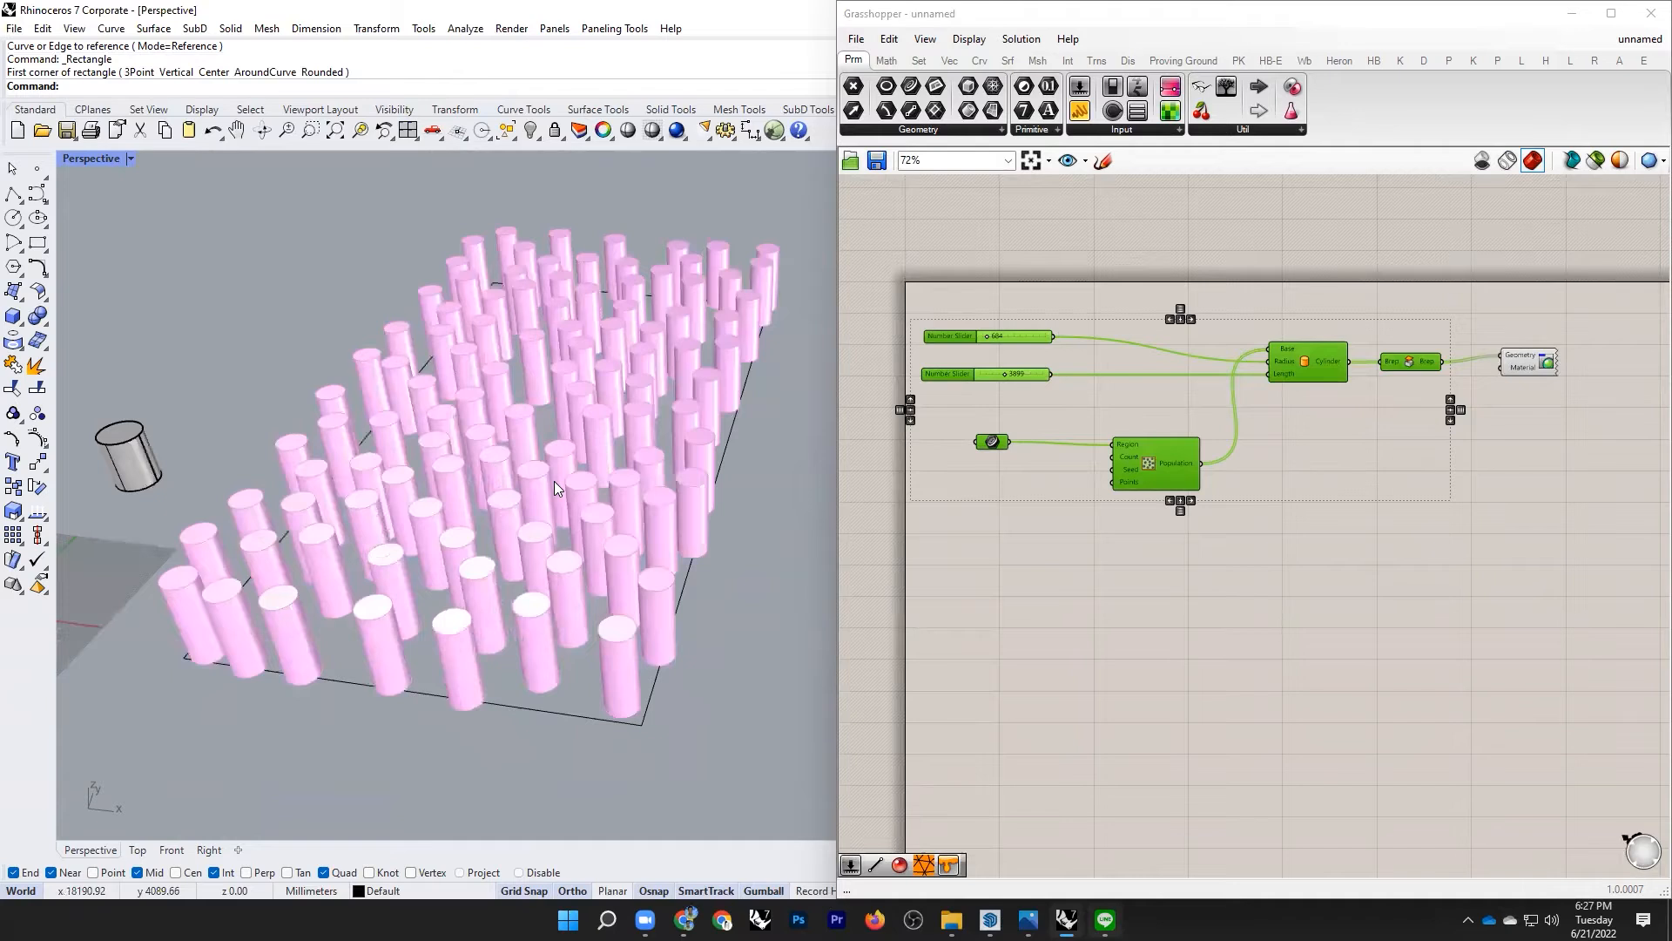
scroll(525, 493, "down", 5)
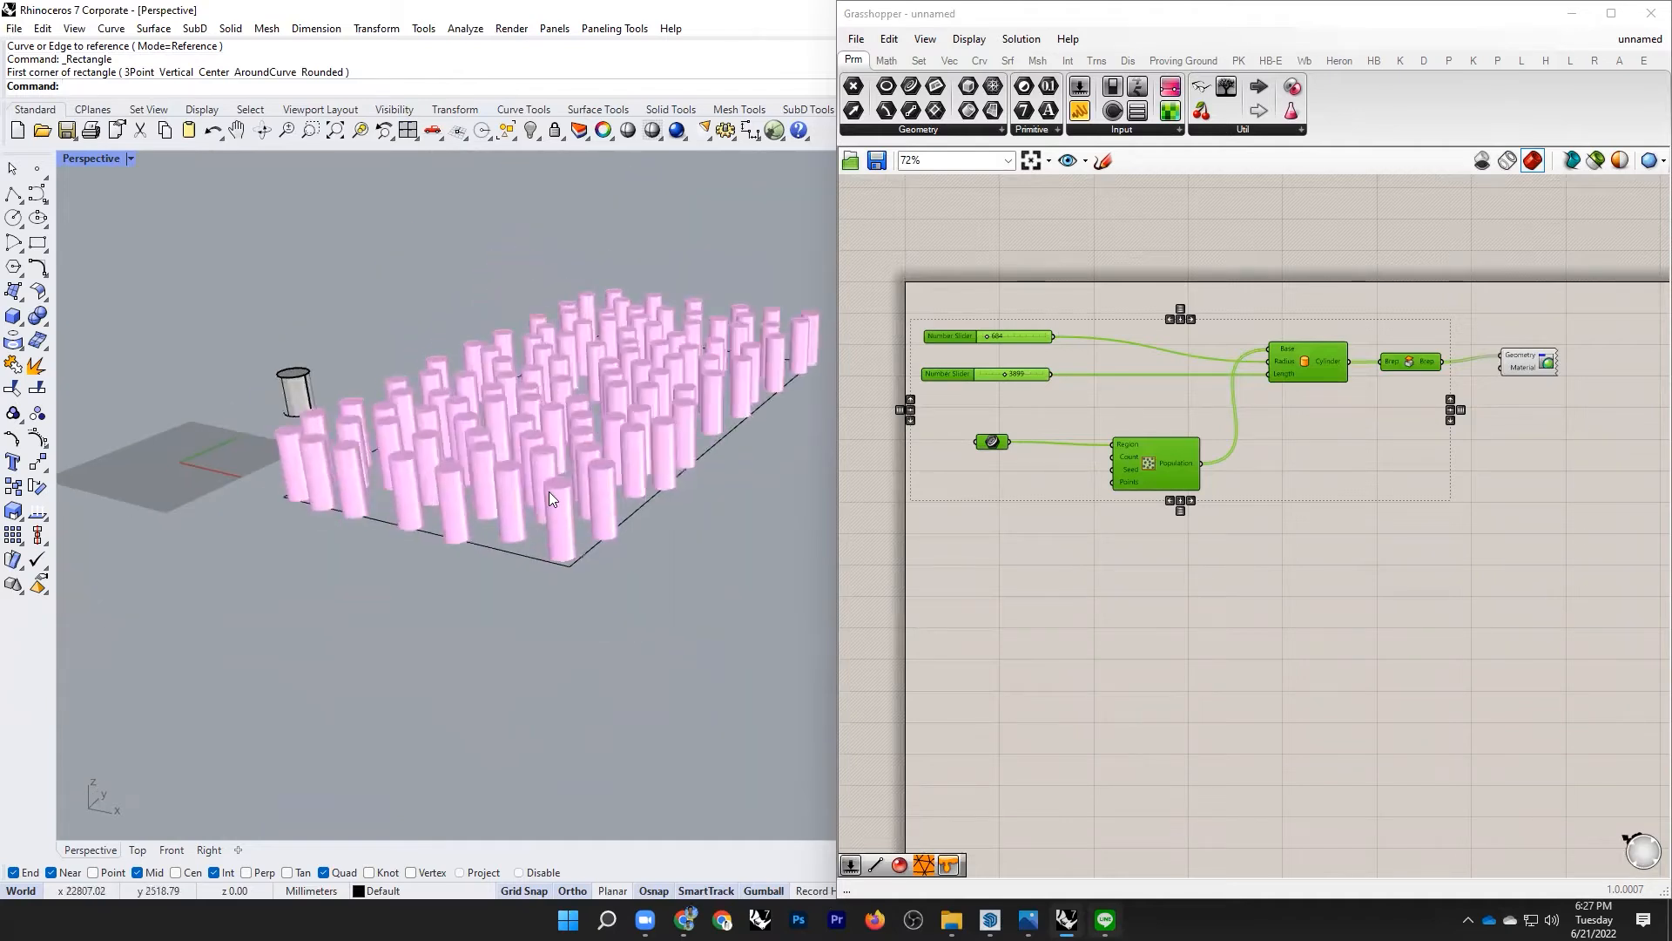
Step: Examine the pink cylinder field in the Perspective view, both close up and from farther away
scroll(548, 492, "up", 4)
scroll(538, 488, "down", 4)
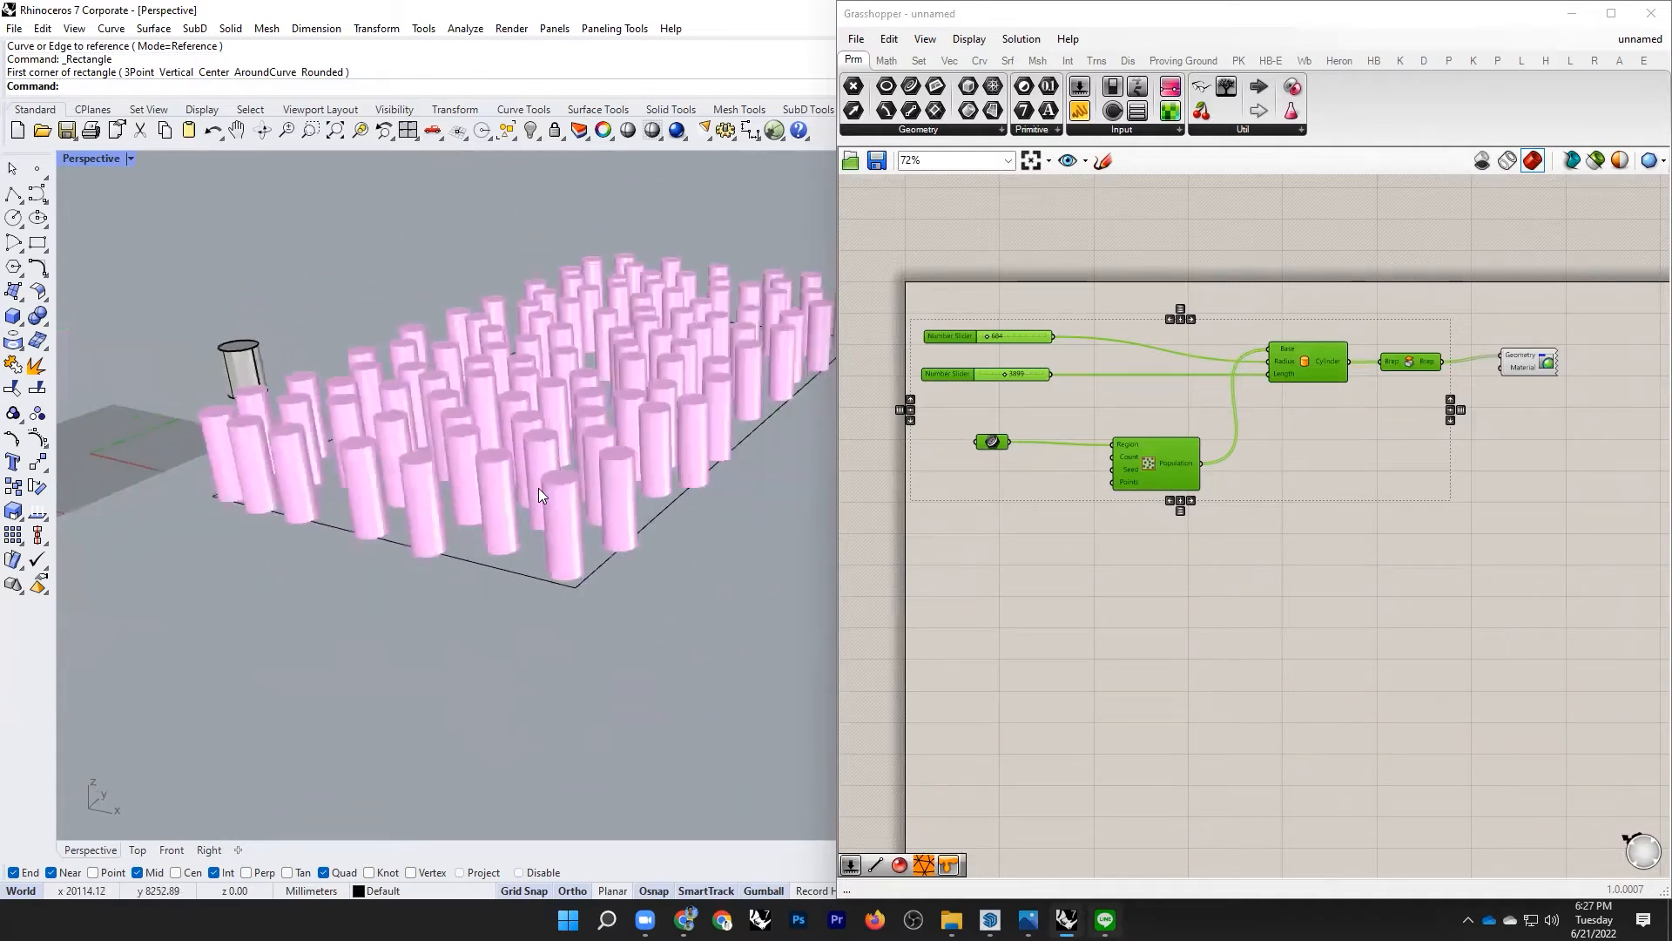
scroll(655, 324, "up", 6)
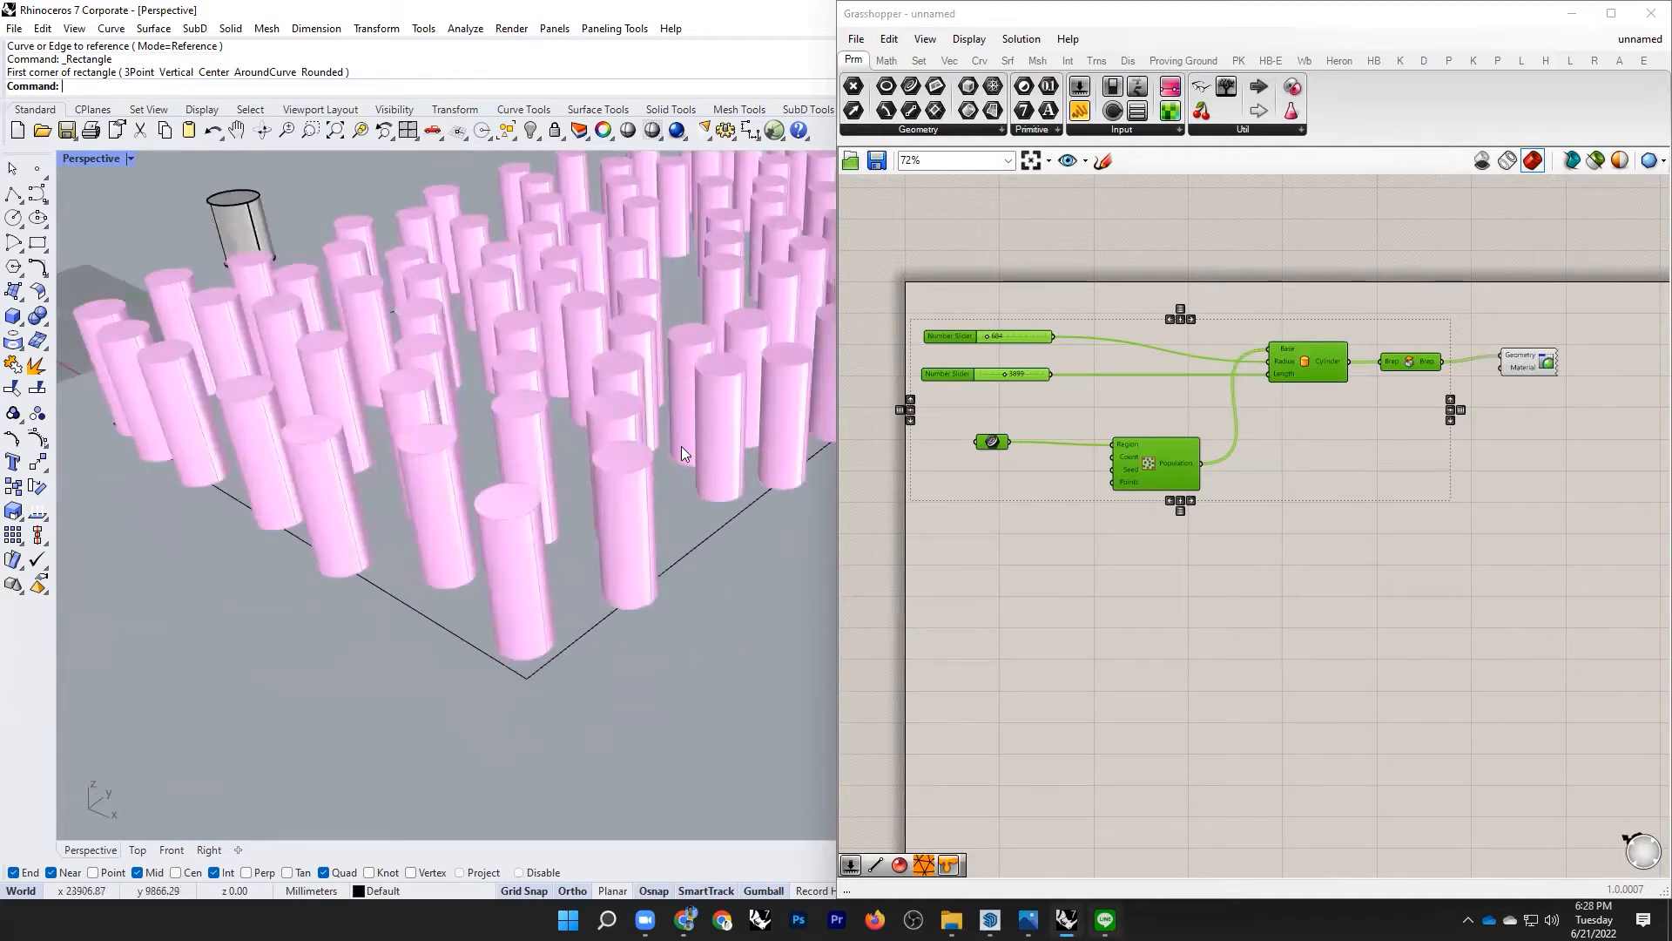
scroll(610, 451, "down", 2)
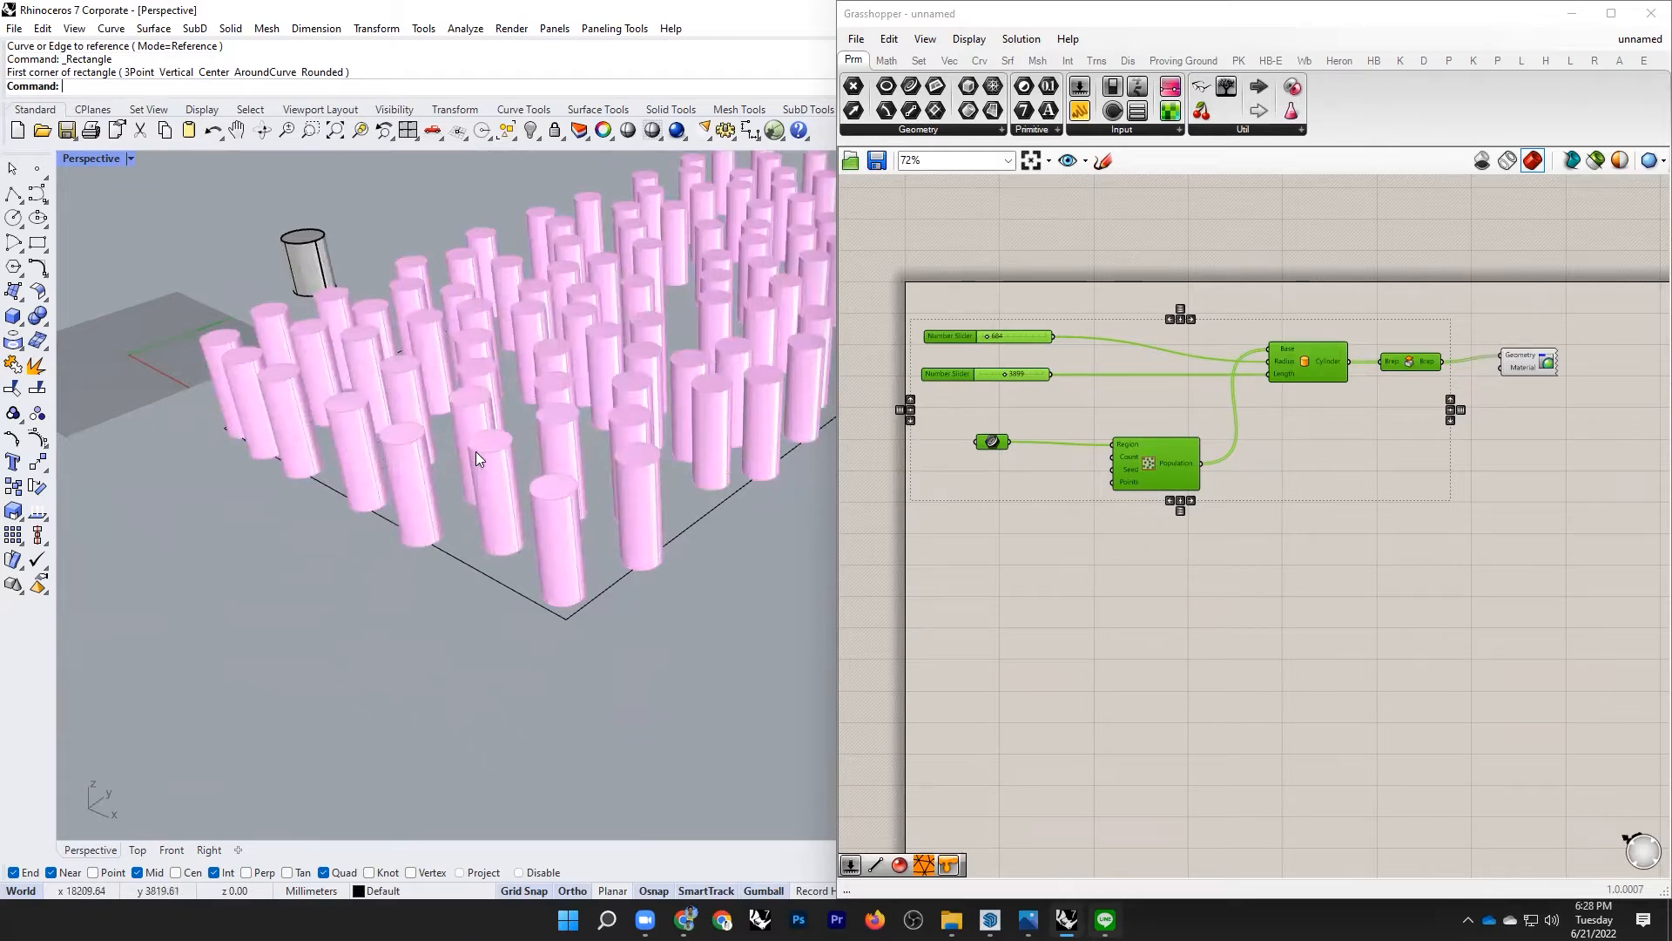
scroll(279, 392, "up", 2)
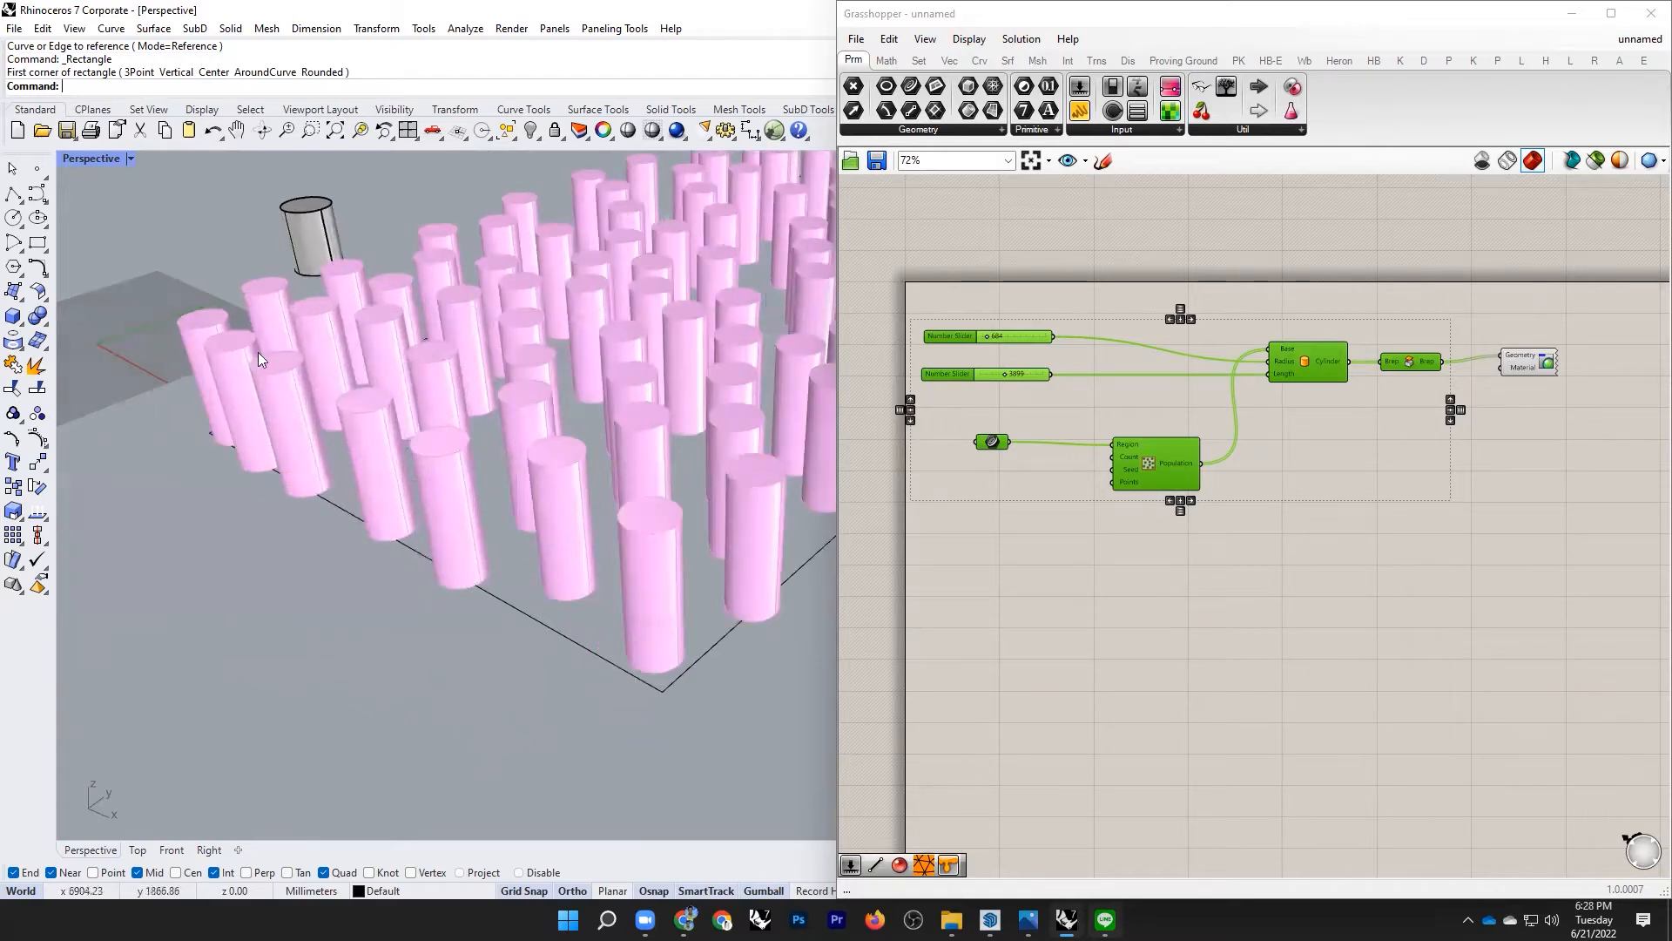
scroll(560, 386, "down", 5)
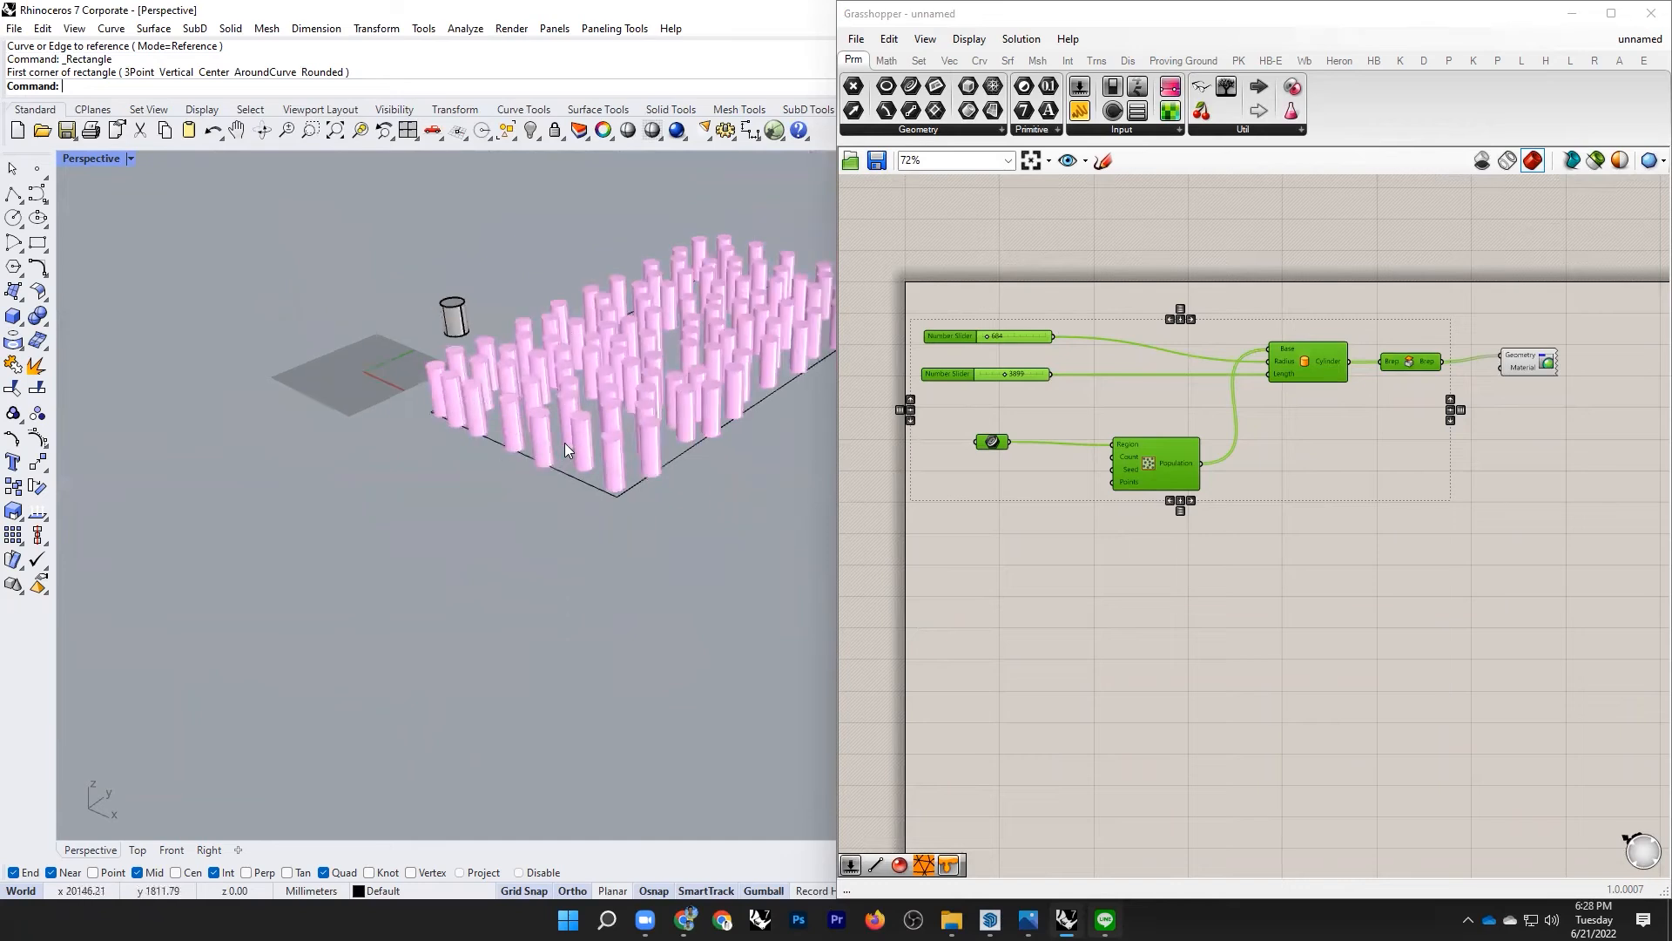
scroll(605, 445, "up", 2)
Step: Set the number slider driving the Cylinder's Length to 1674 and tilt the Perspective view to see the whole field
left_click(1070, 386)
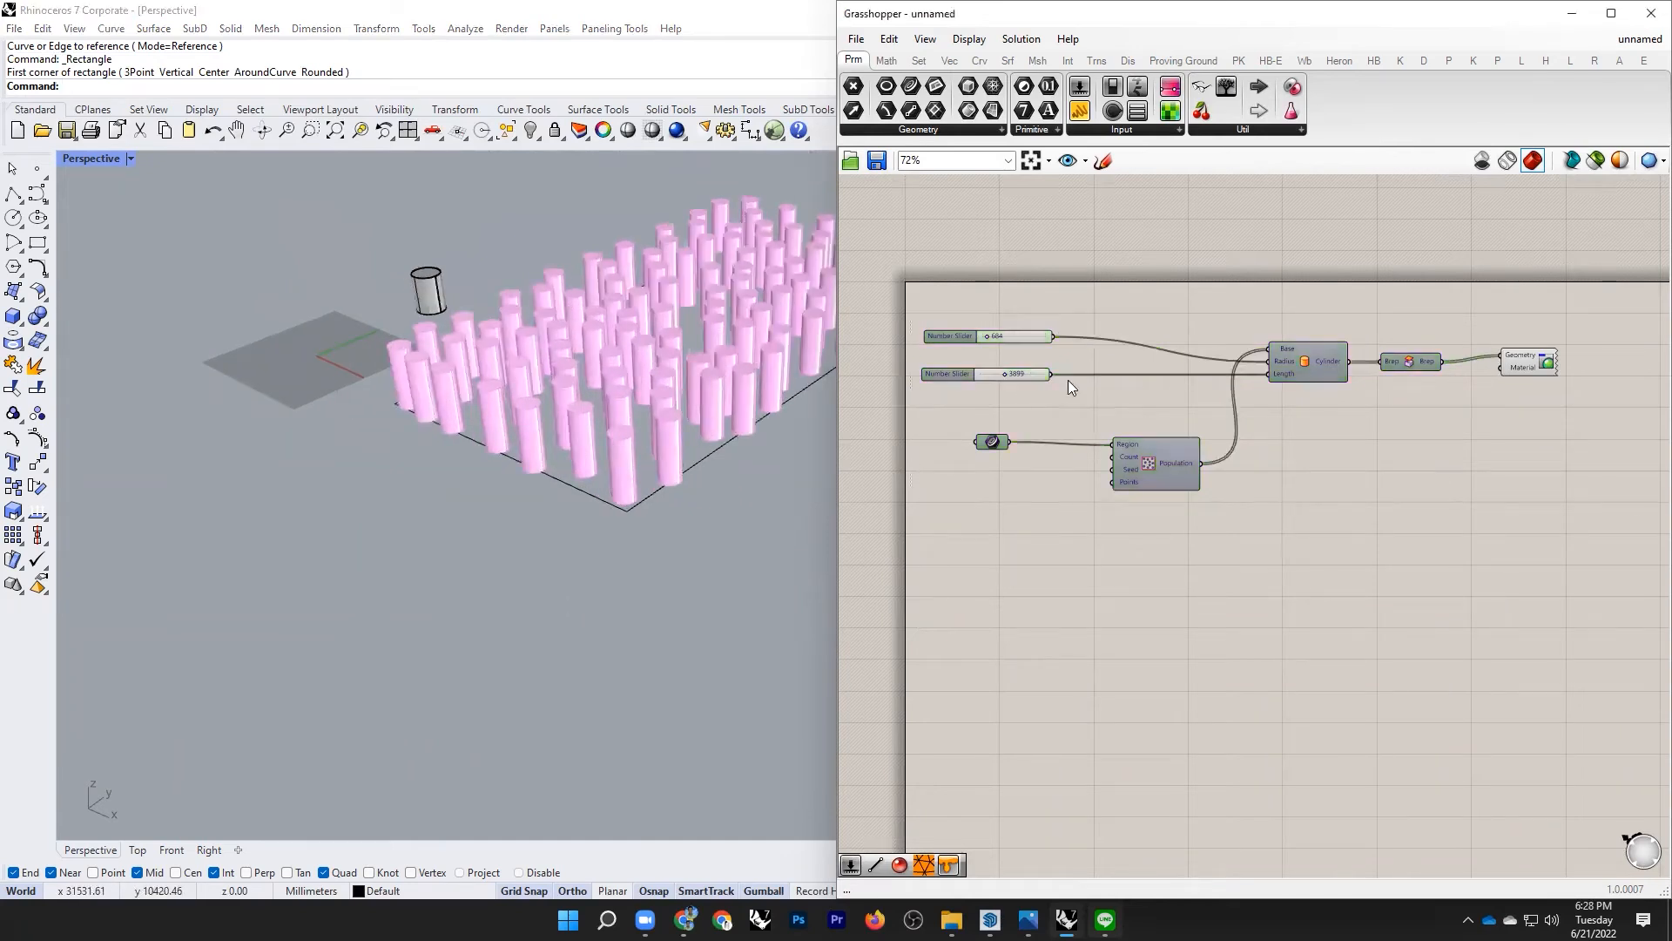
scroll(1101, 442, "up", 6)
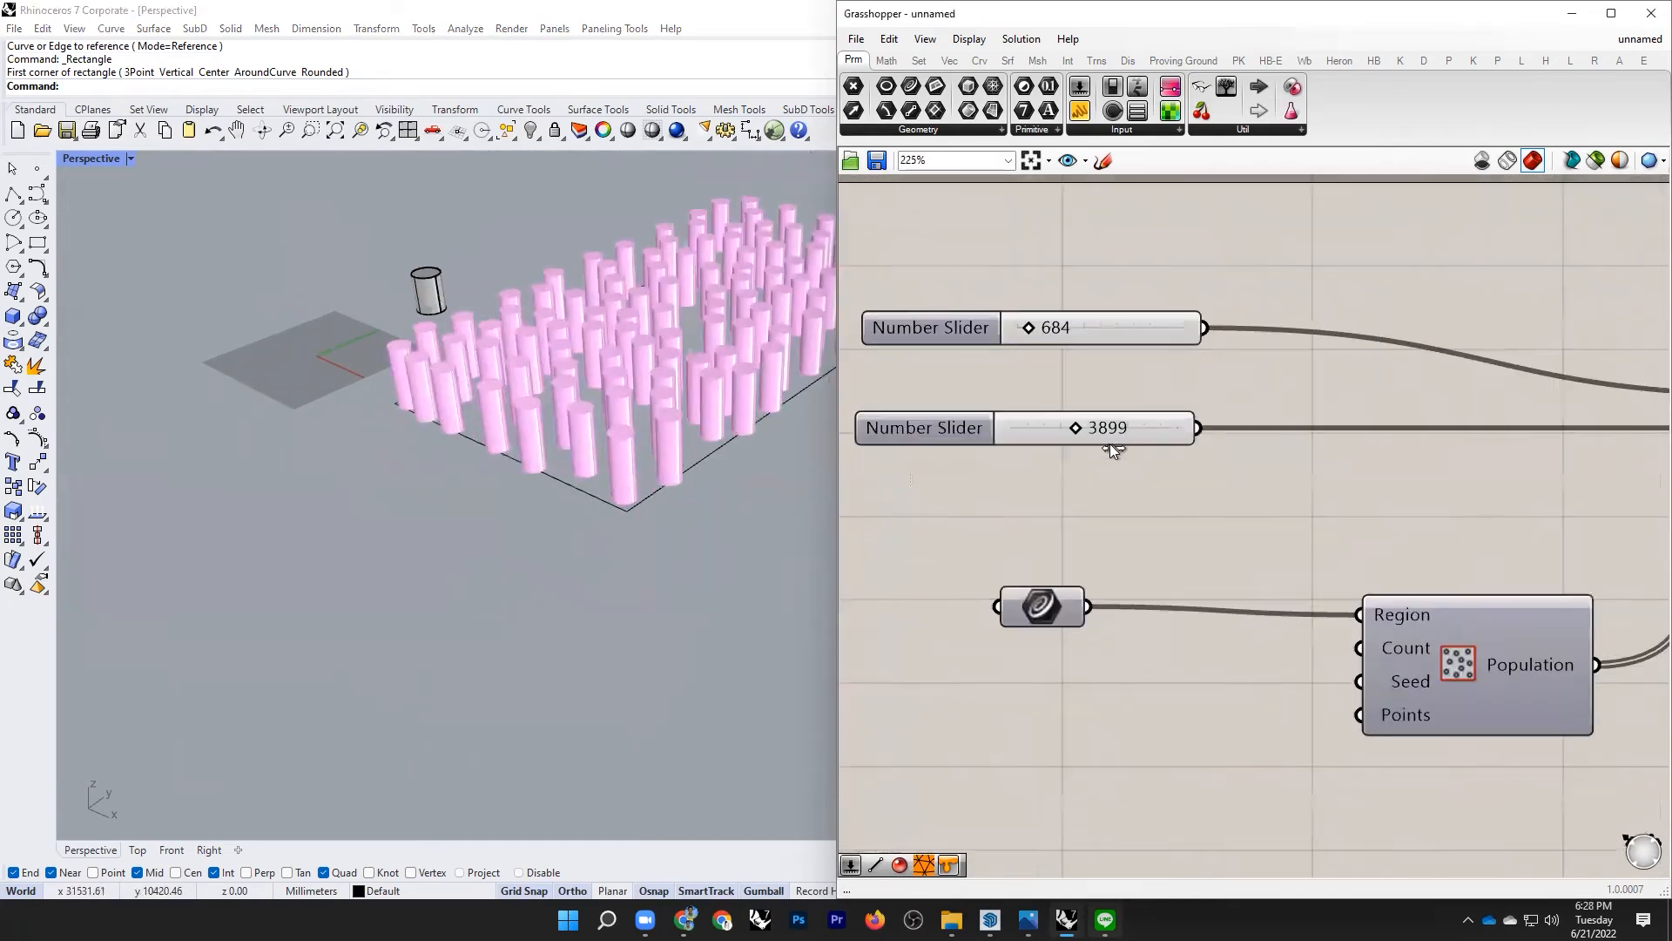
left_click_drag(1102, 448, 1063, 454)
right_click_drag(308, 484, 462, 399)
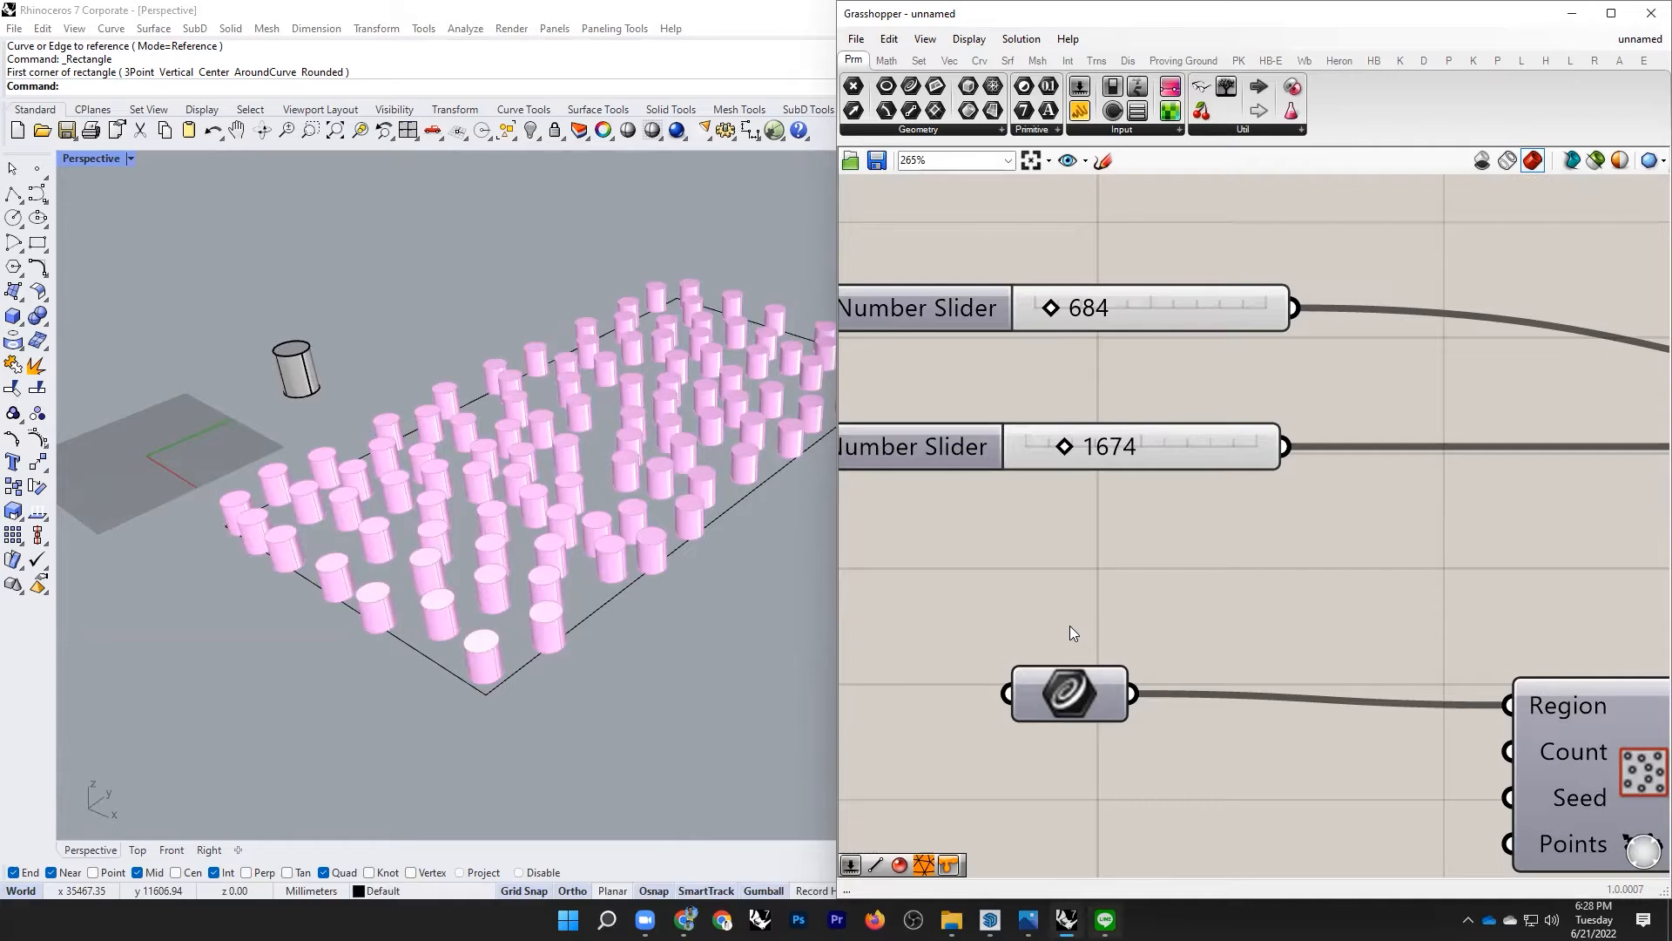
scroll(1074, 619, "down", 5)
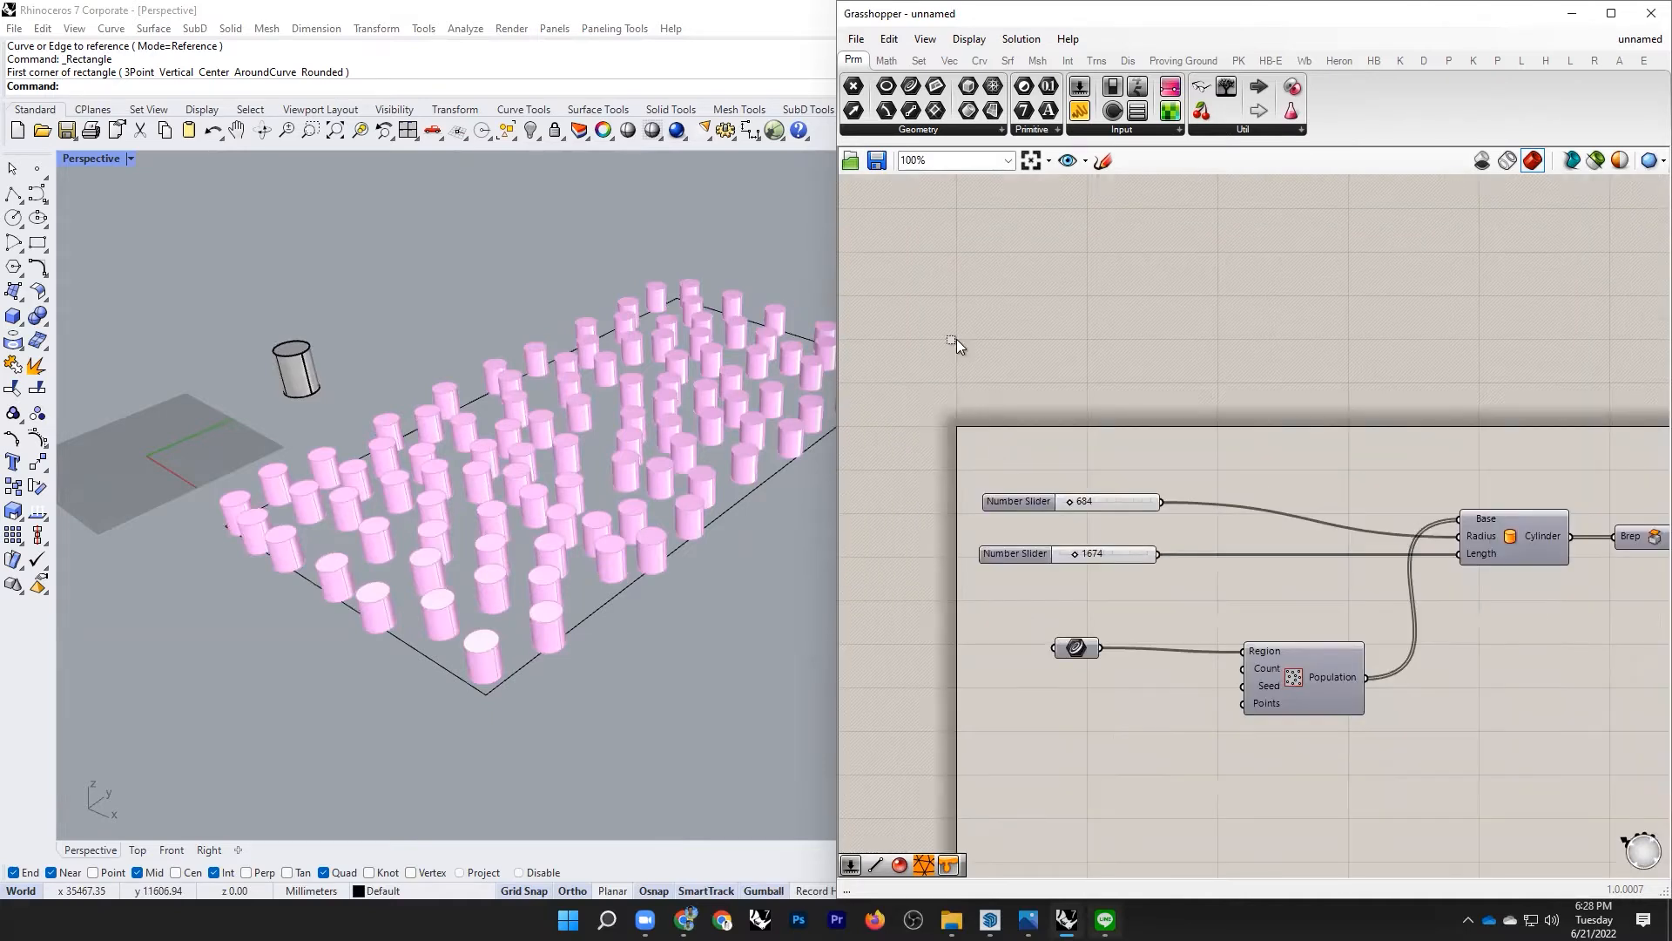
scroll(965, 479, "up", 5)
left_click_drag(1027, 622, 954, 337)
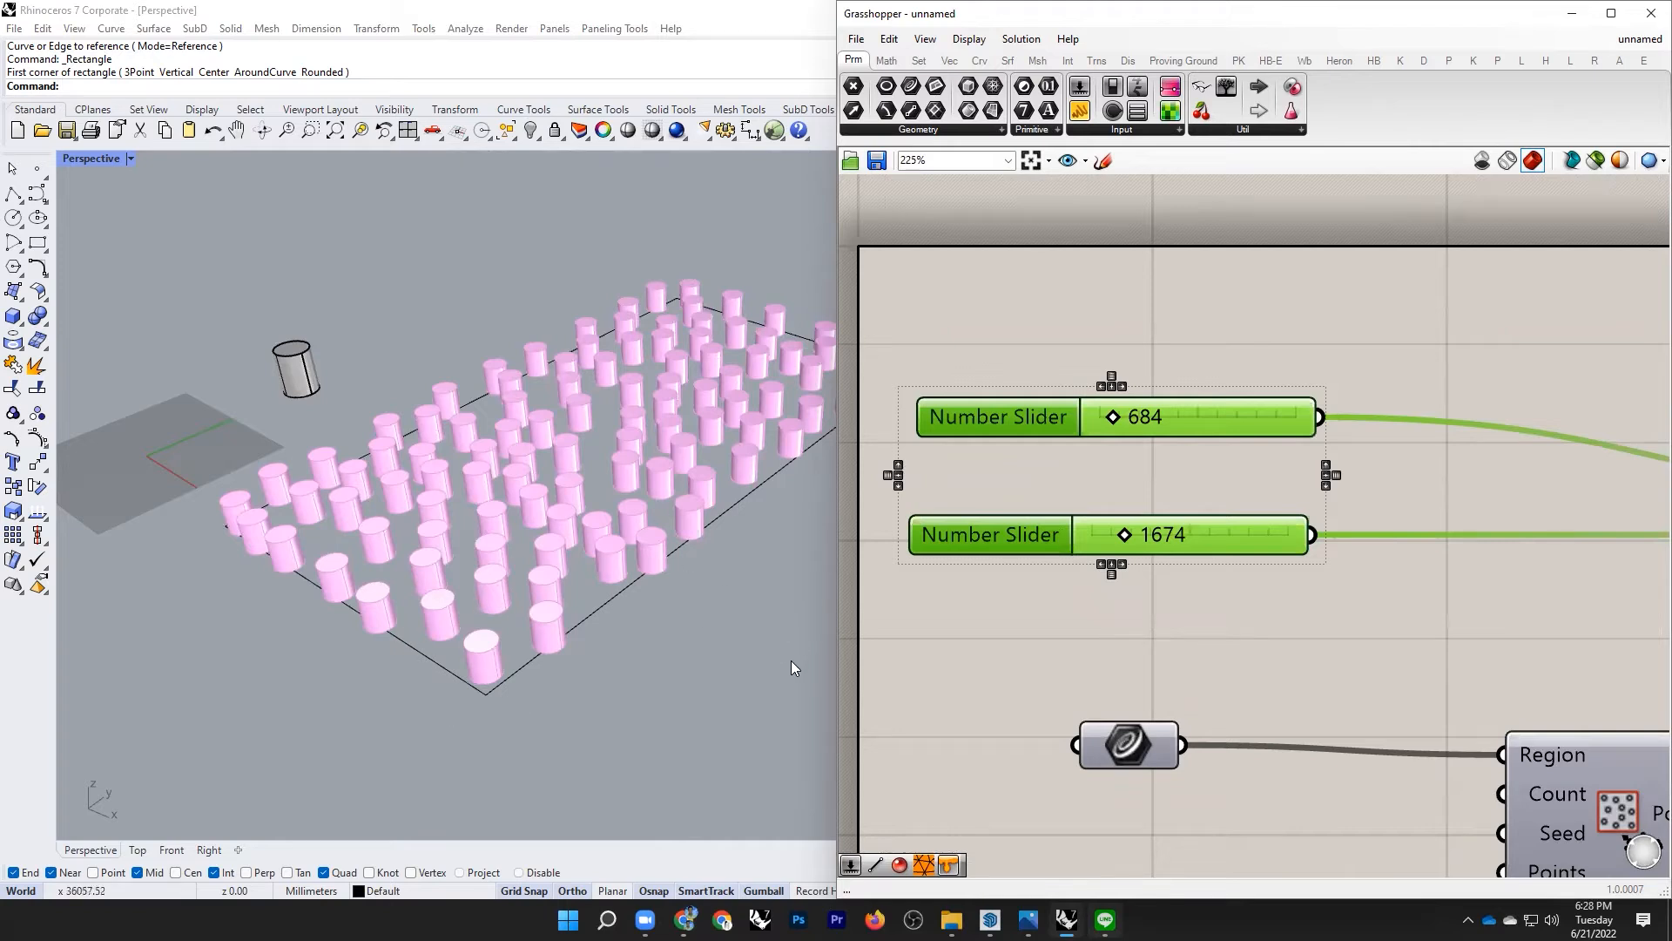
left_click(997, 666)
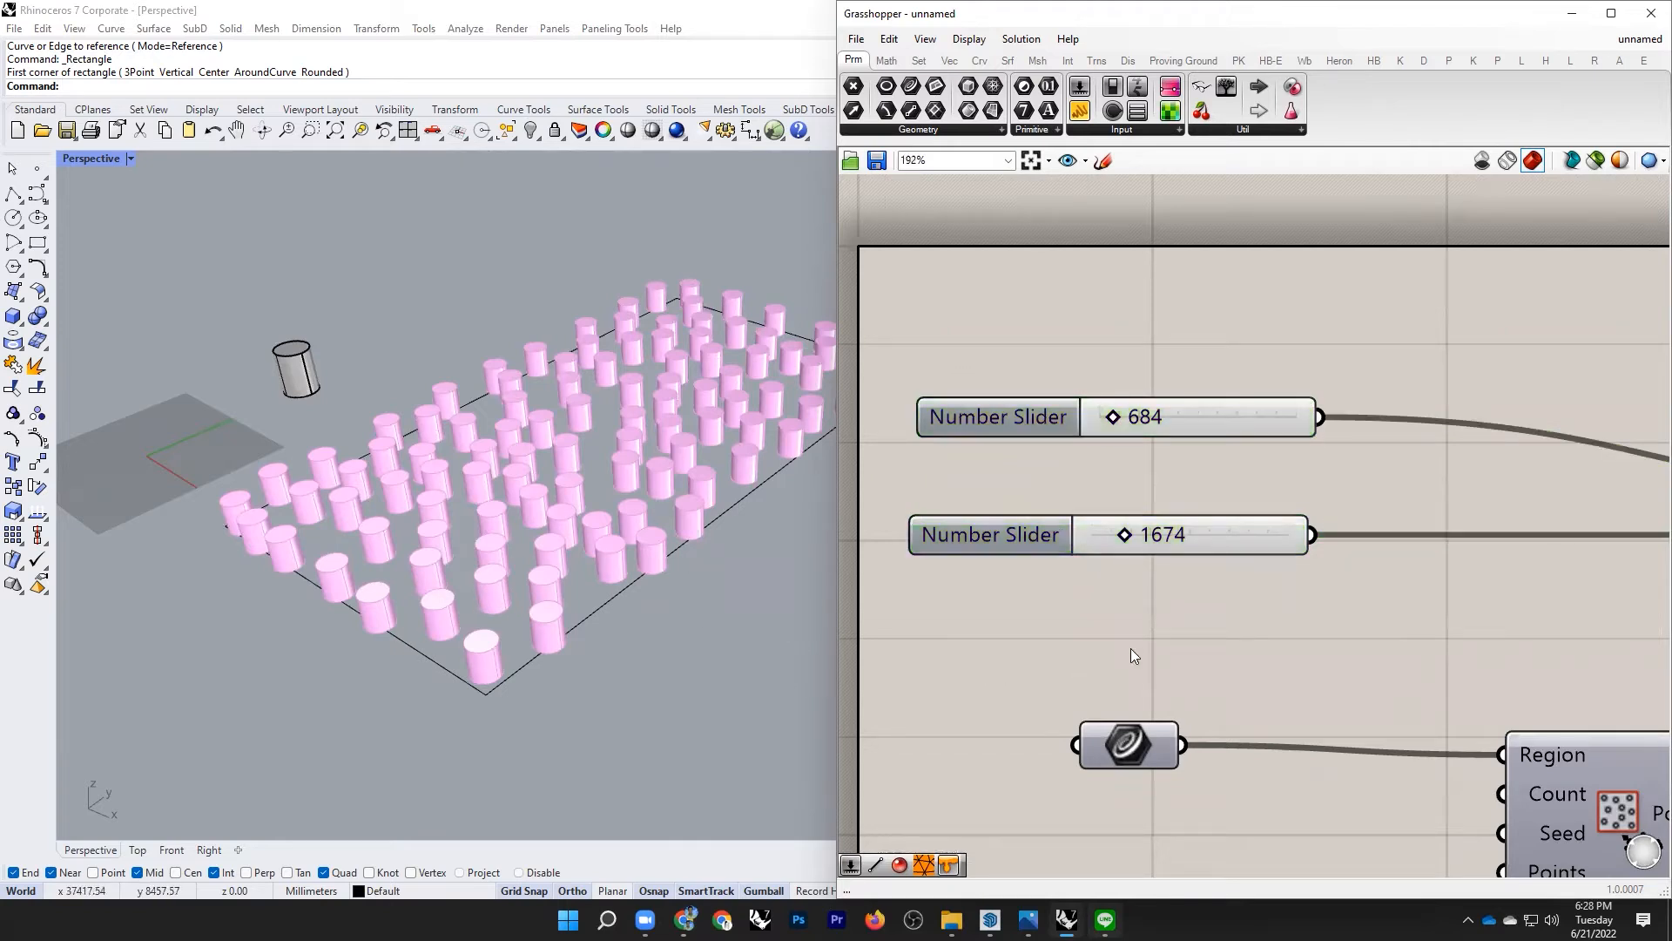
scroll(1131, 649, "down", 2)
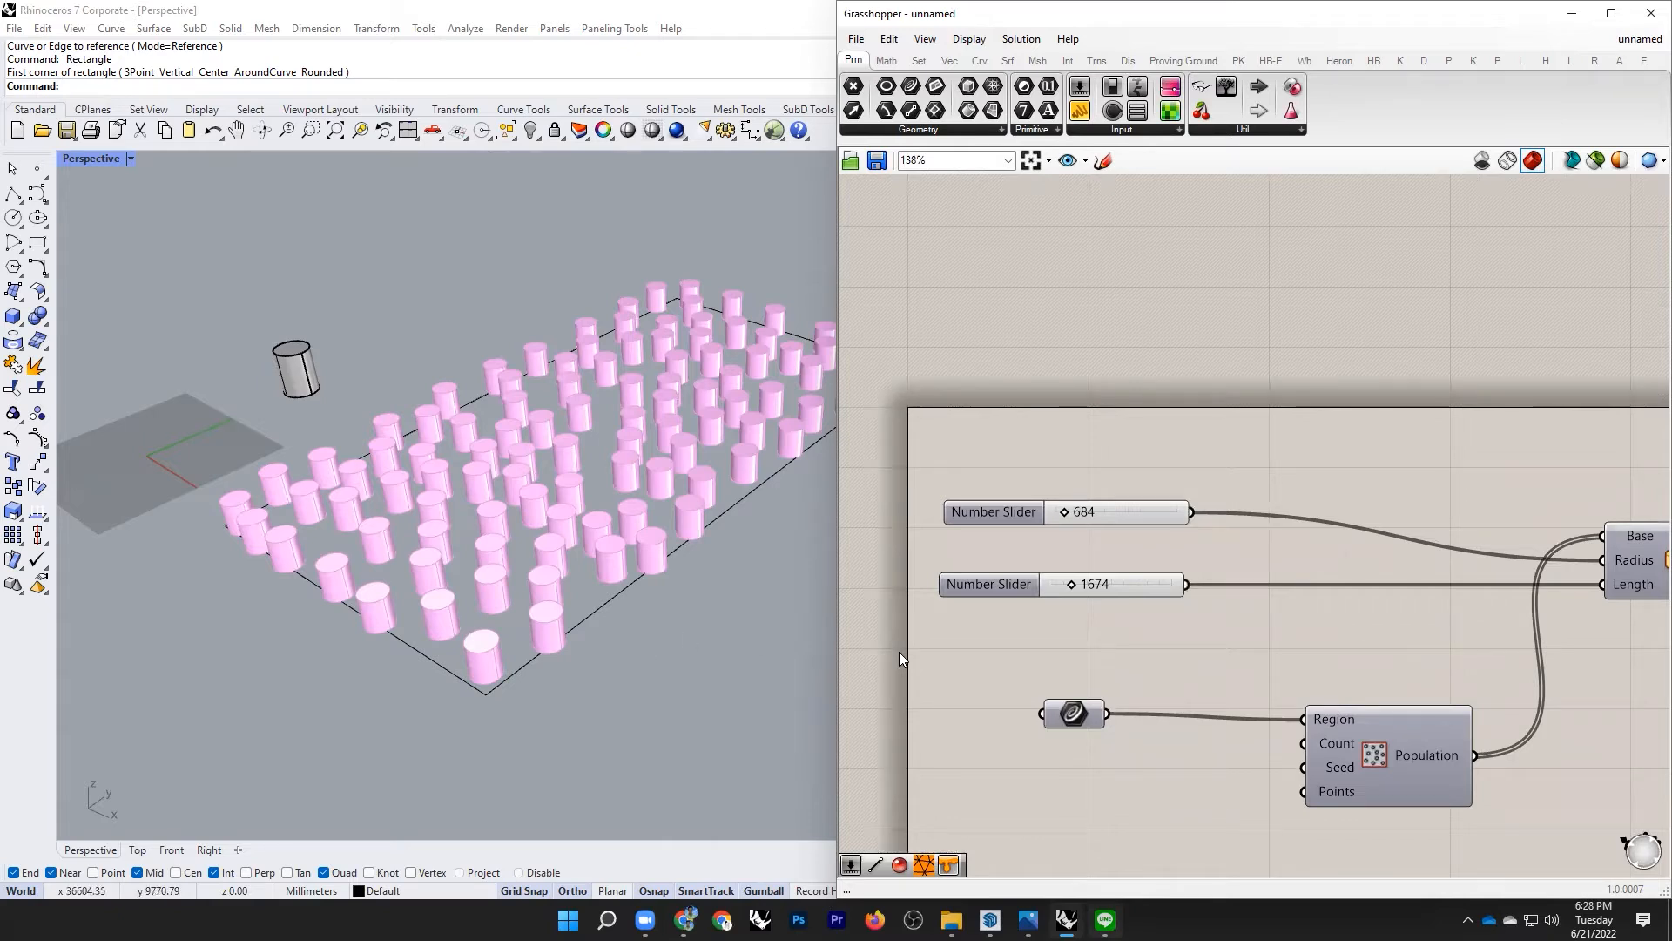
scroll(1124, 536, "down", 4)
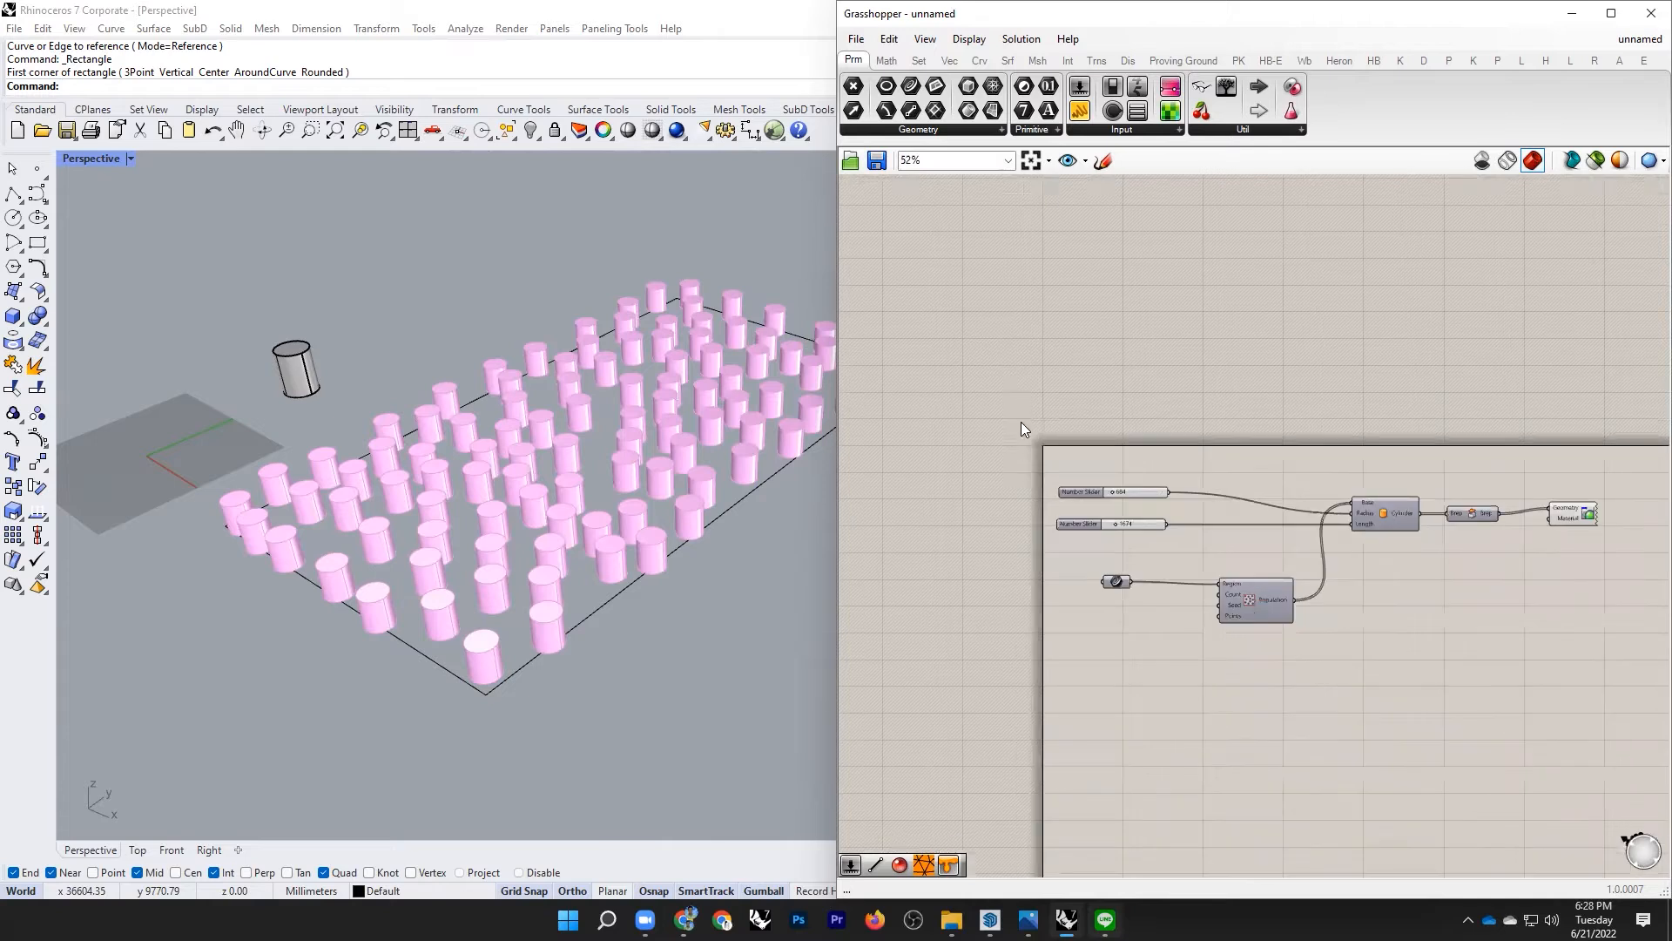
Step: Move the radius and length number sliders together higher on the canvas, clearing space above the Curve parameter
scroll(1020, 422, "up", 4)
left_click_drag(1099, 461, 1064, 390)
left_click(1289, 390)
left_click_drag(1289, 389, 1165, 449)
left_click_drag(1166, 459, 1174, 357)
left_click(1289, 390)
scroll(1289, 390, "down", 2)
scroll(1171, 432, "up", 2)
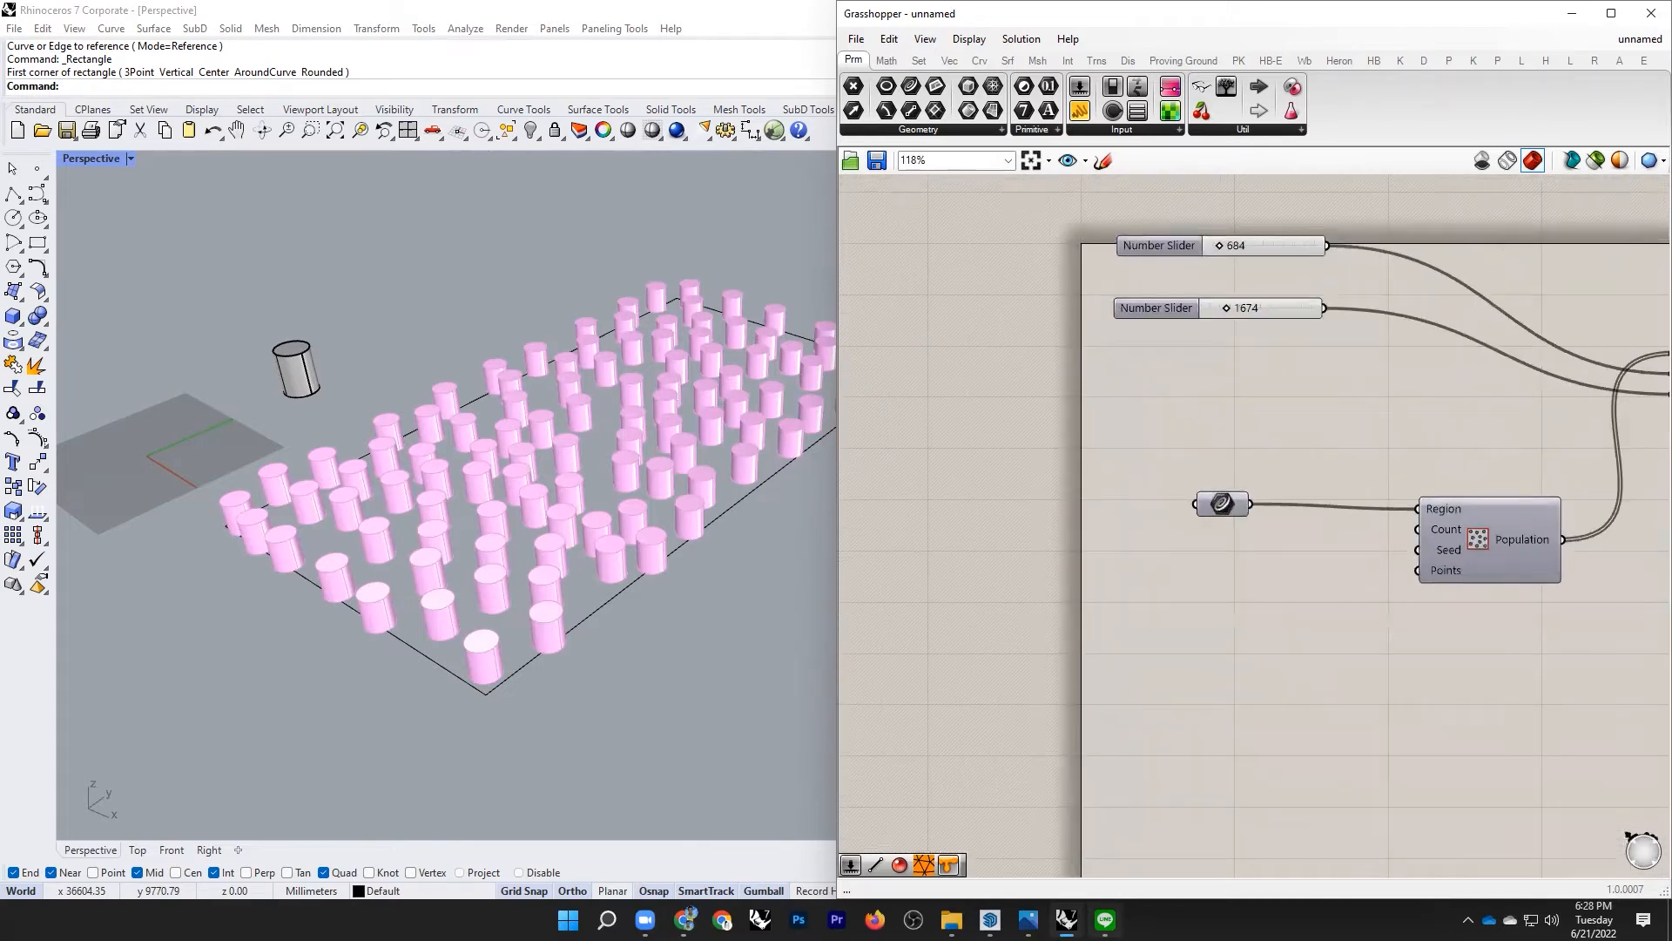
Step: Add a Random component between the length slider and the Curve parameter
double_click(1171, 432)
type("random")
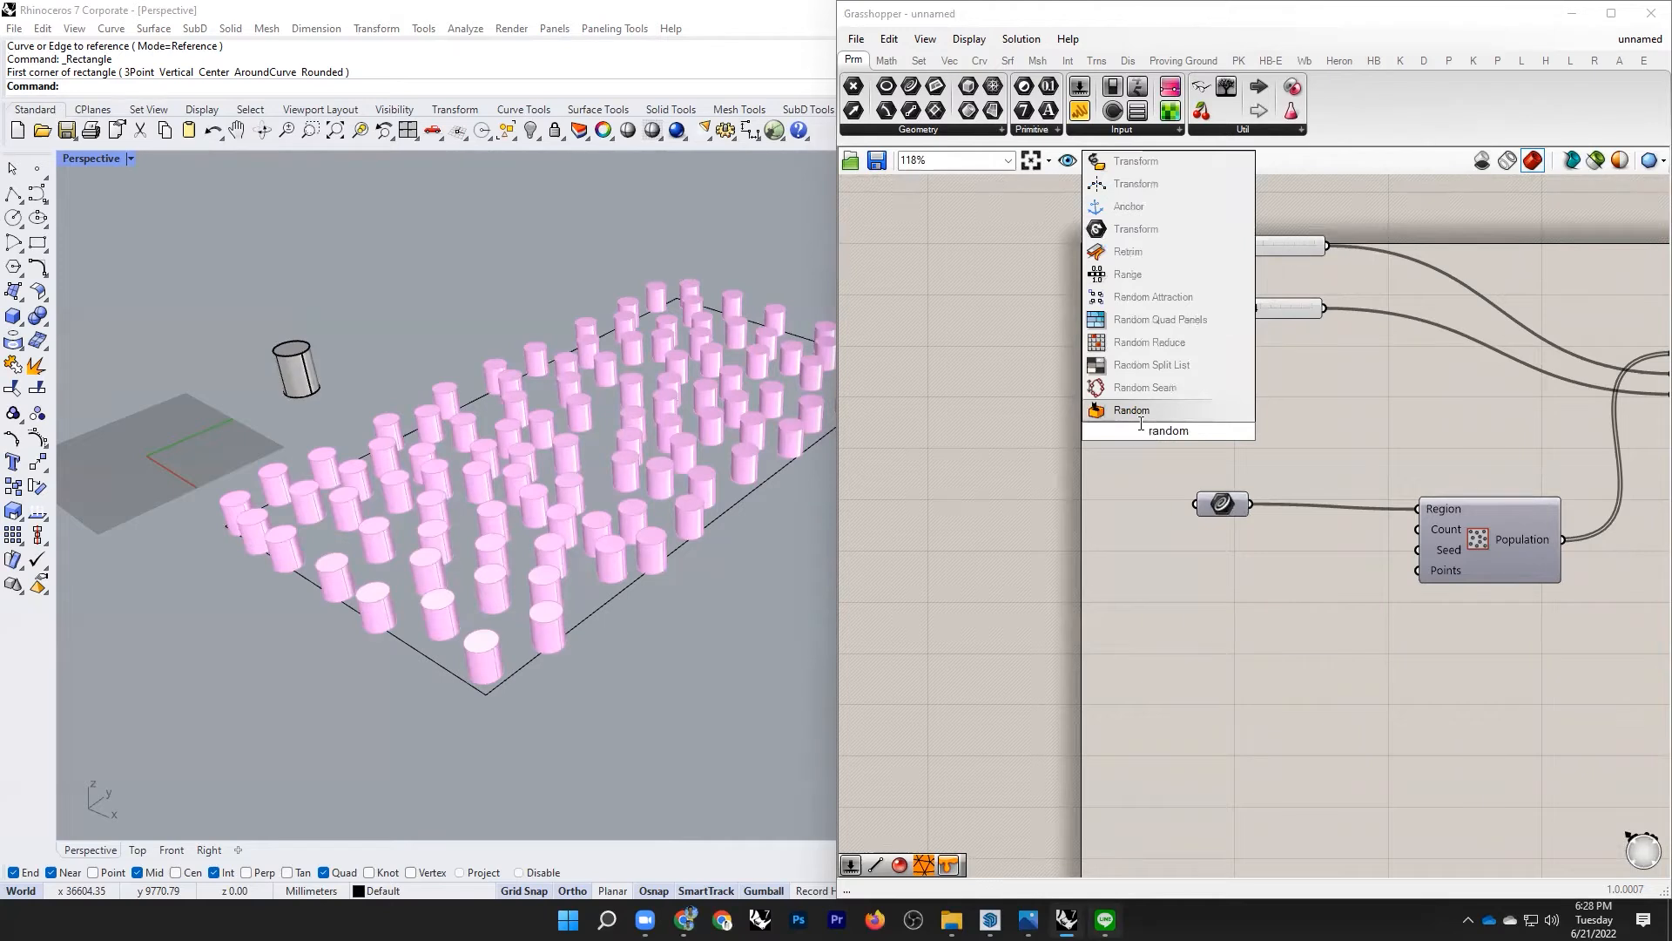
key("Return")
scroll(991, 422, "down", 3)
scroll(1105, 425, "up", 5)
scroll(1317, 413, "down", 3)
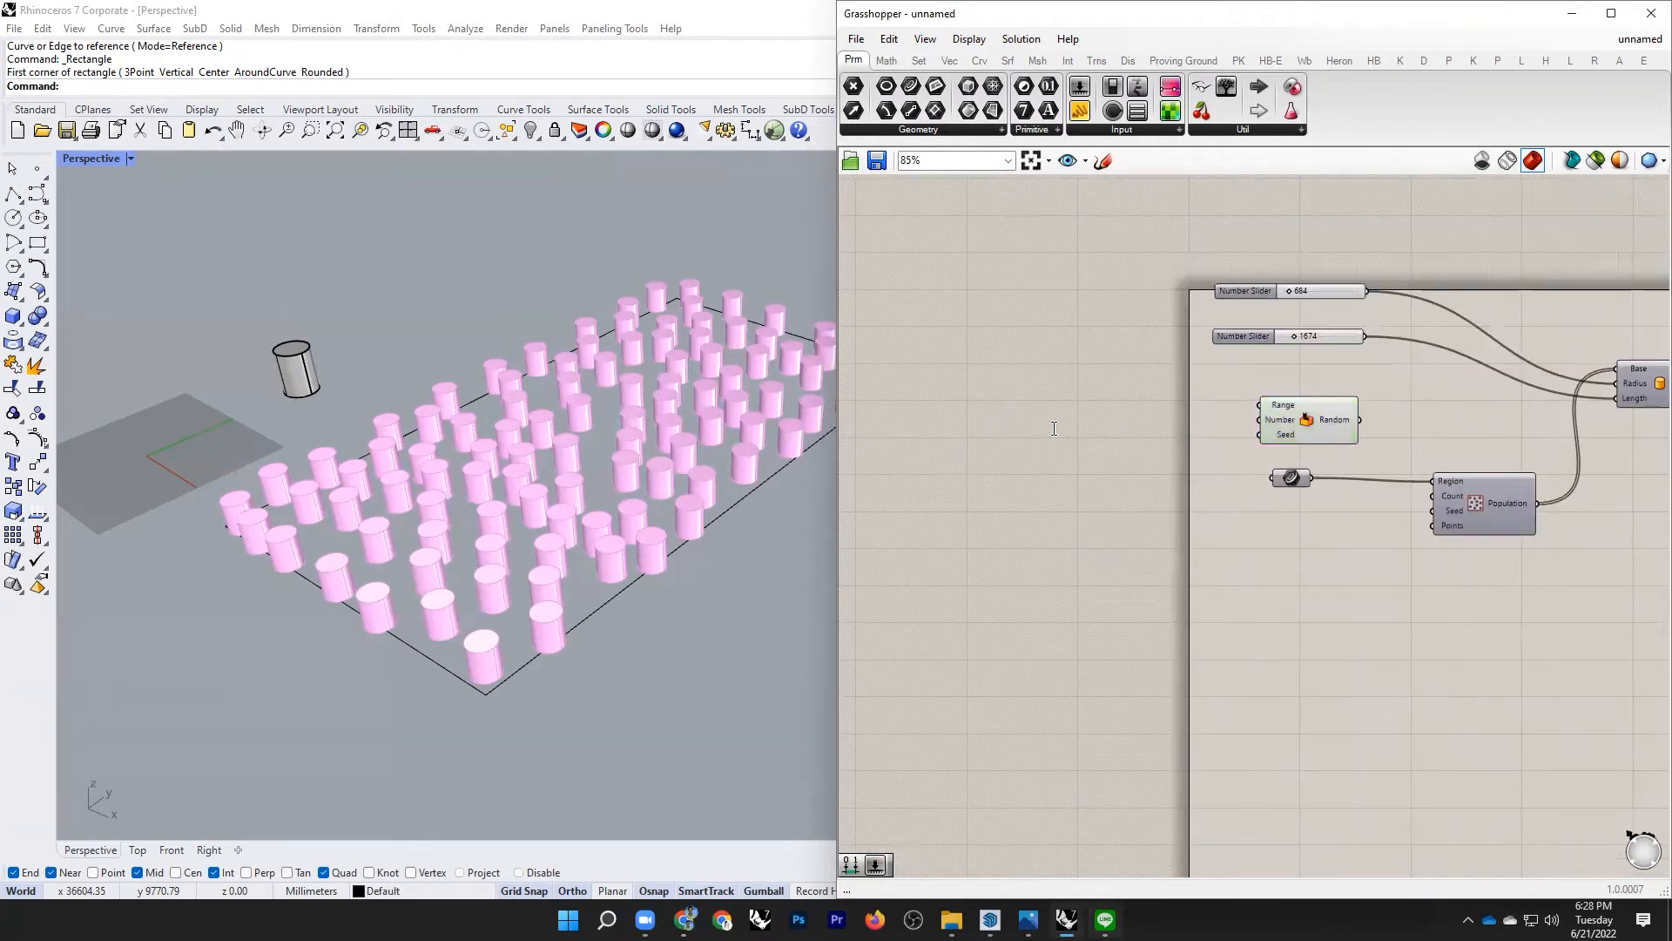
Step: Add a Construct Domain component in the empty area before the Random component
double_click(1052, 428)
type("construct")
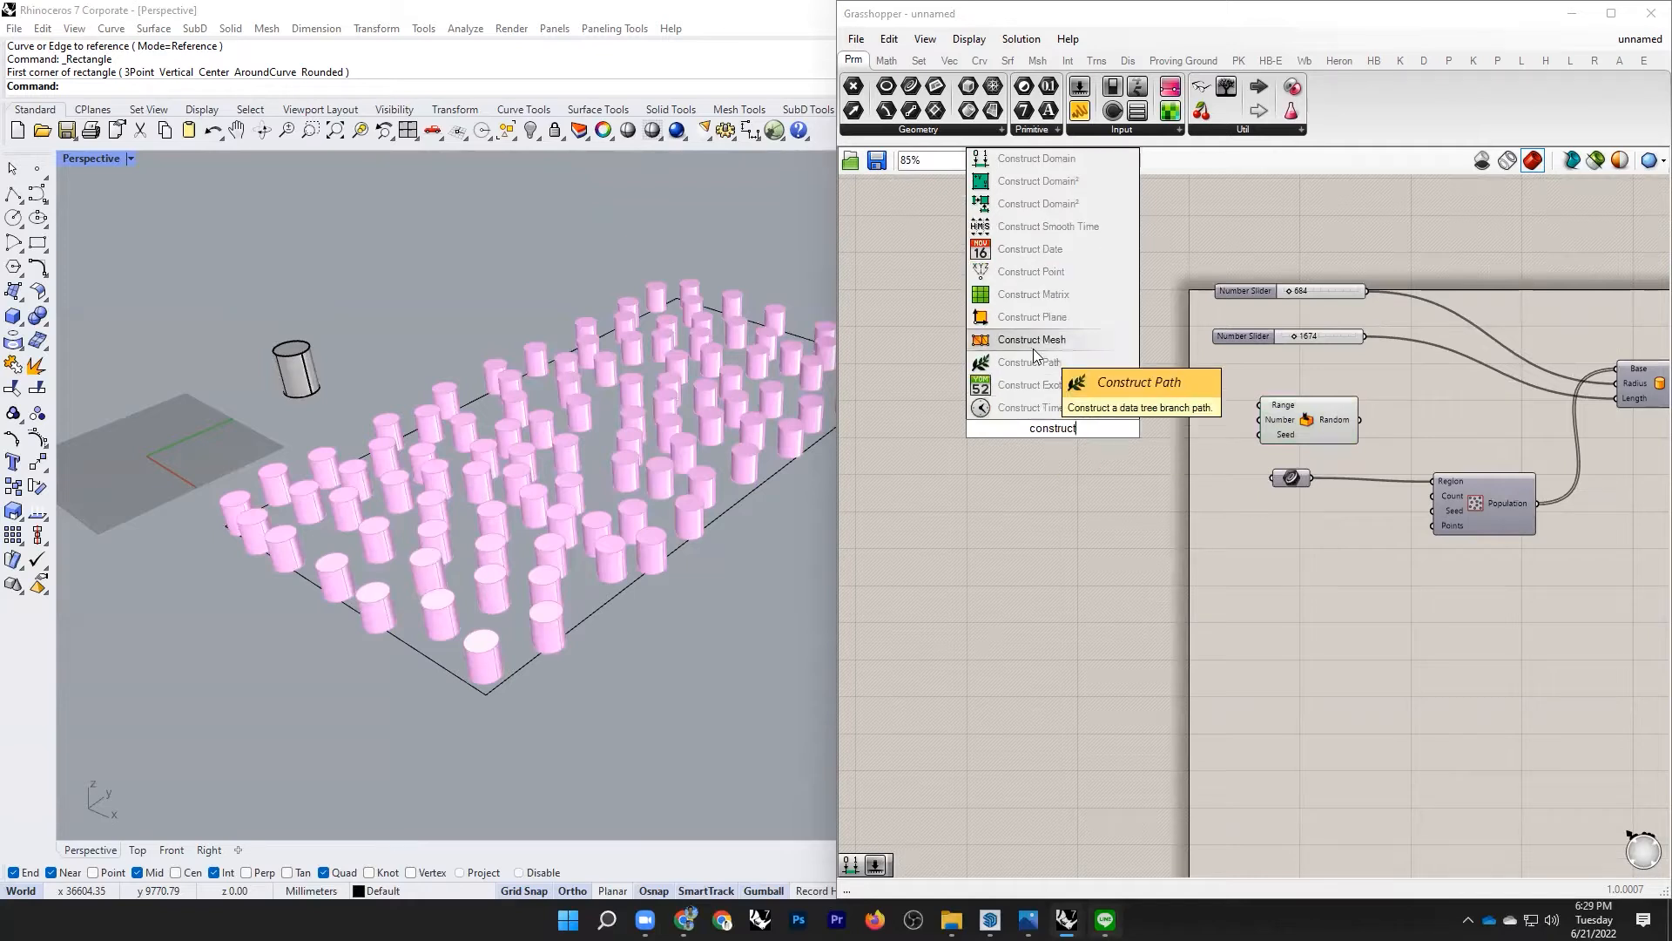
left_click(1078, 160)
scroll(1223, 378, "down", 1)
scroll(949, 364, "up", 3)
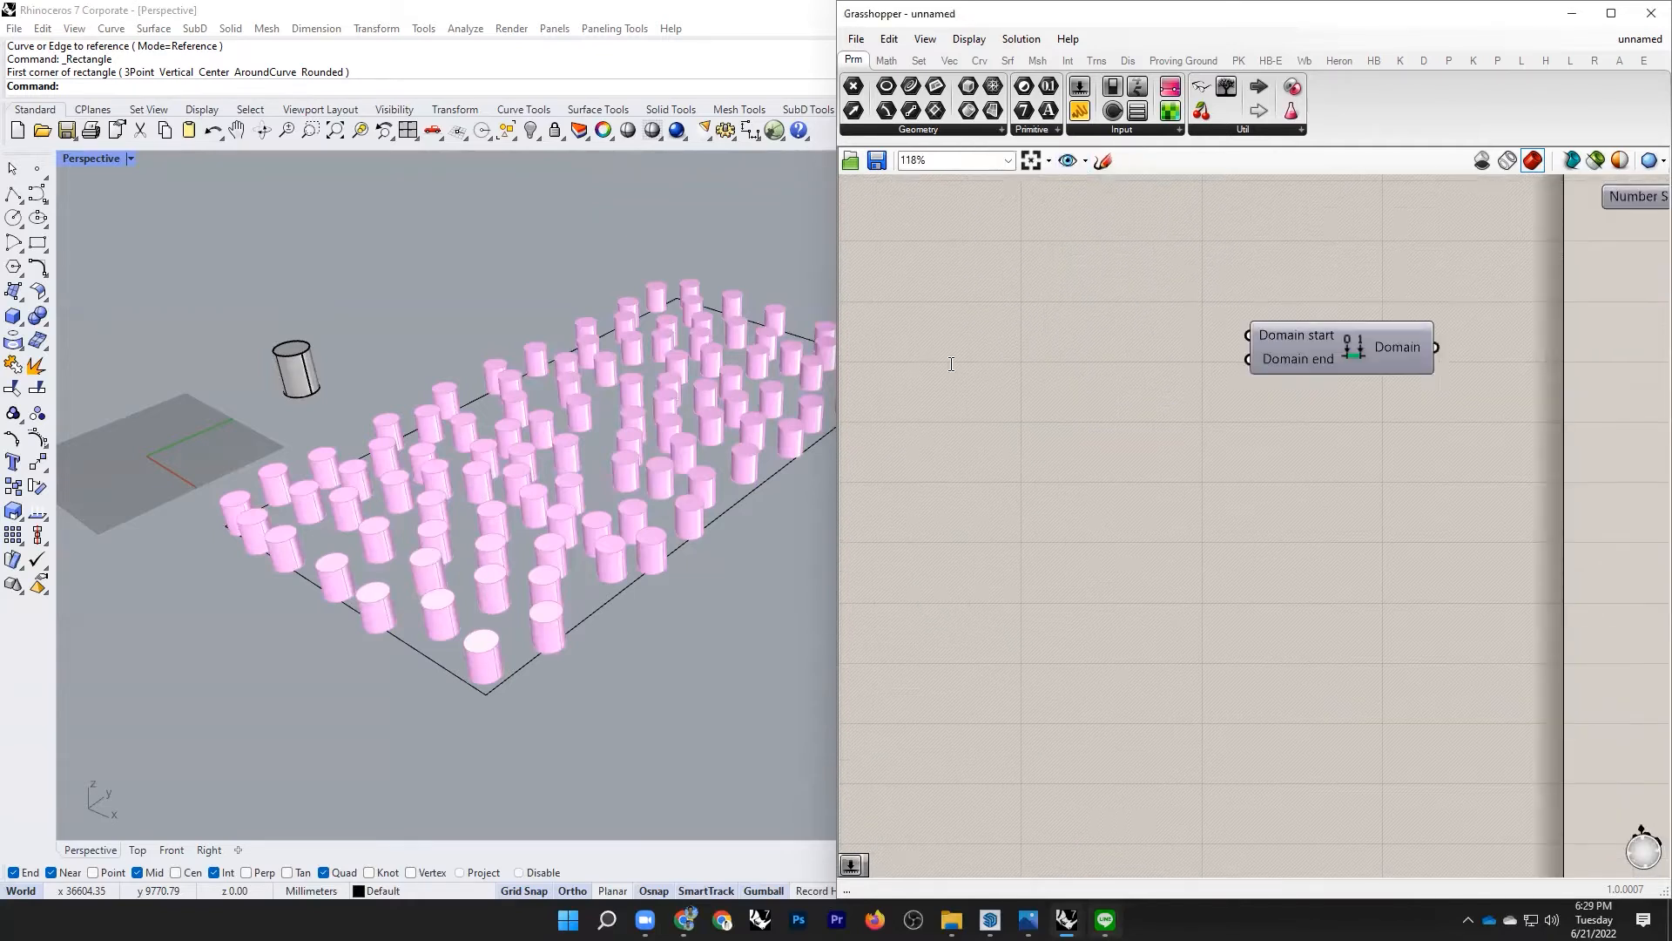
Step: Add two number sliders with values 500 and 2000 ahead of the Construct Domain component
scroll(949, 366, "down", 3)
double_click(952, 365)
type("1000")
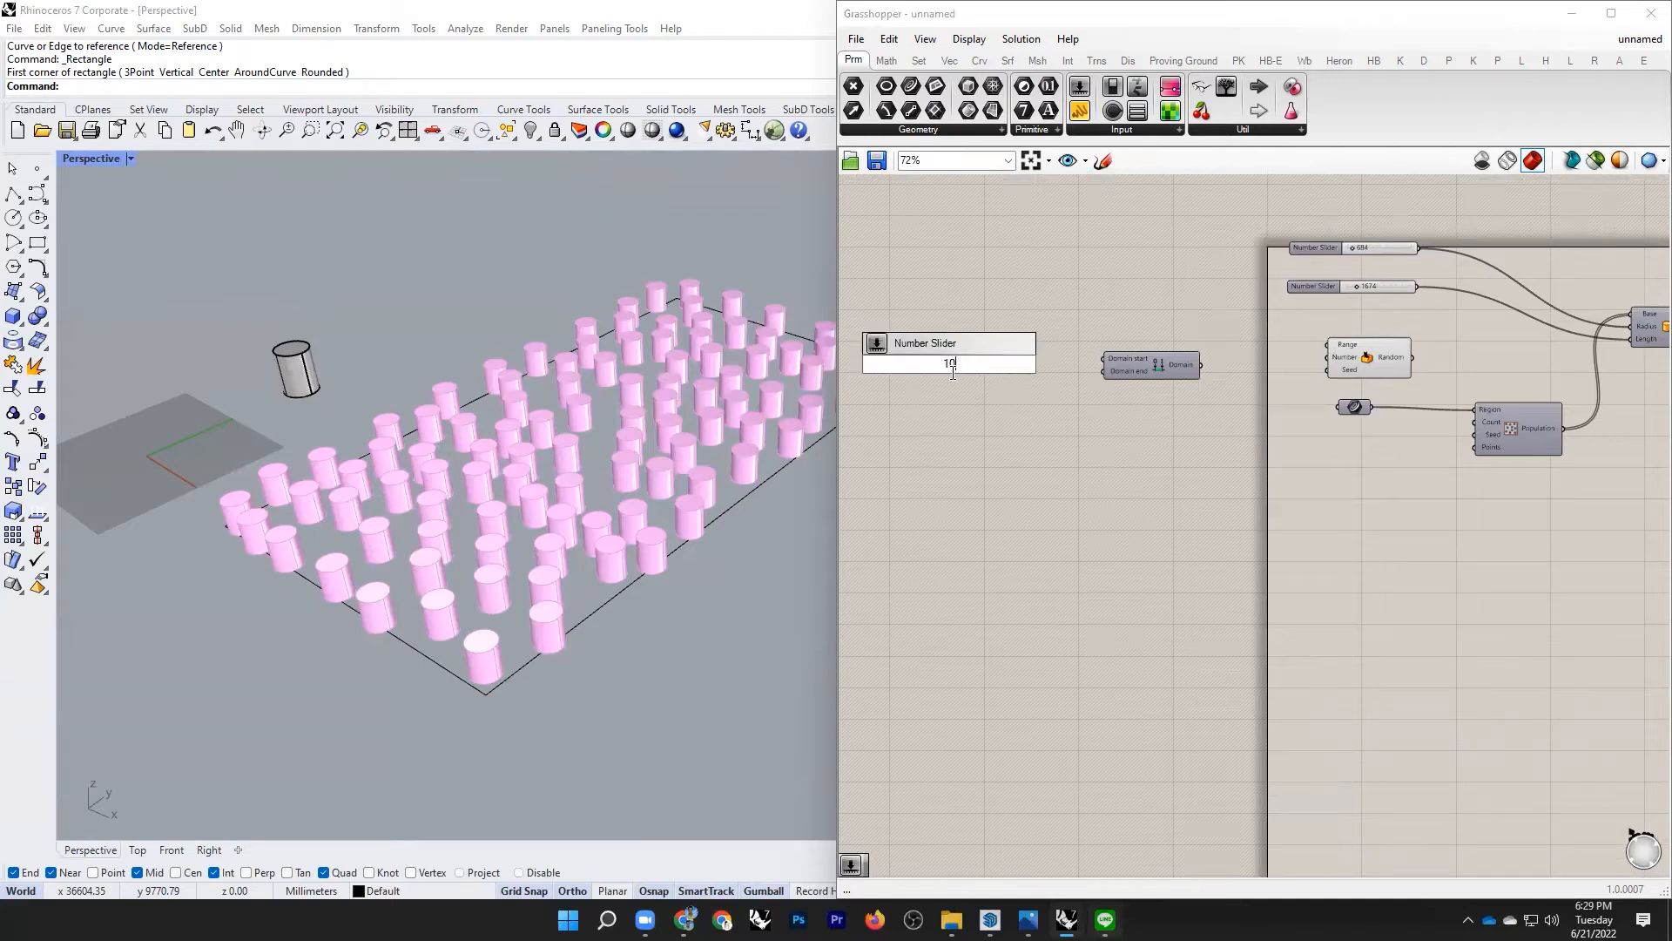
key("Return")
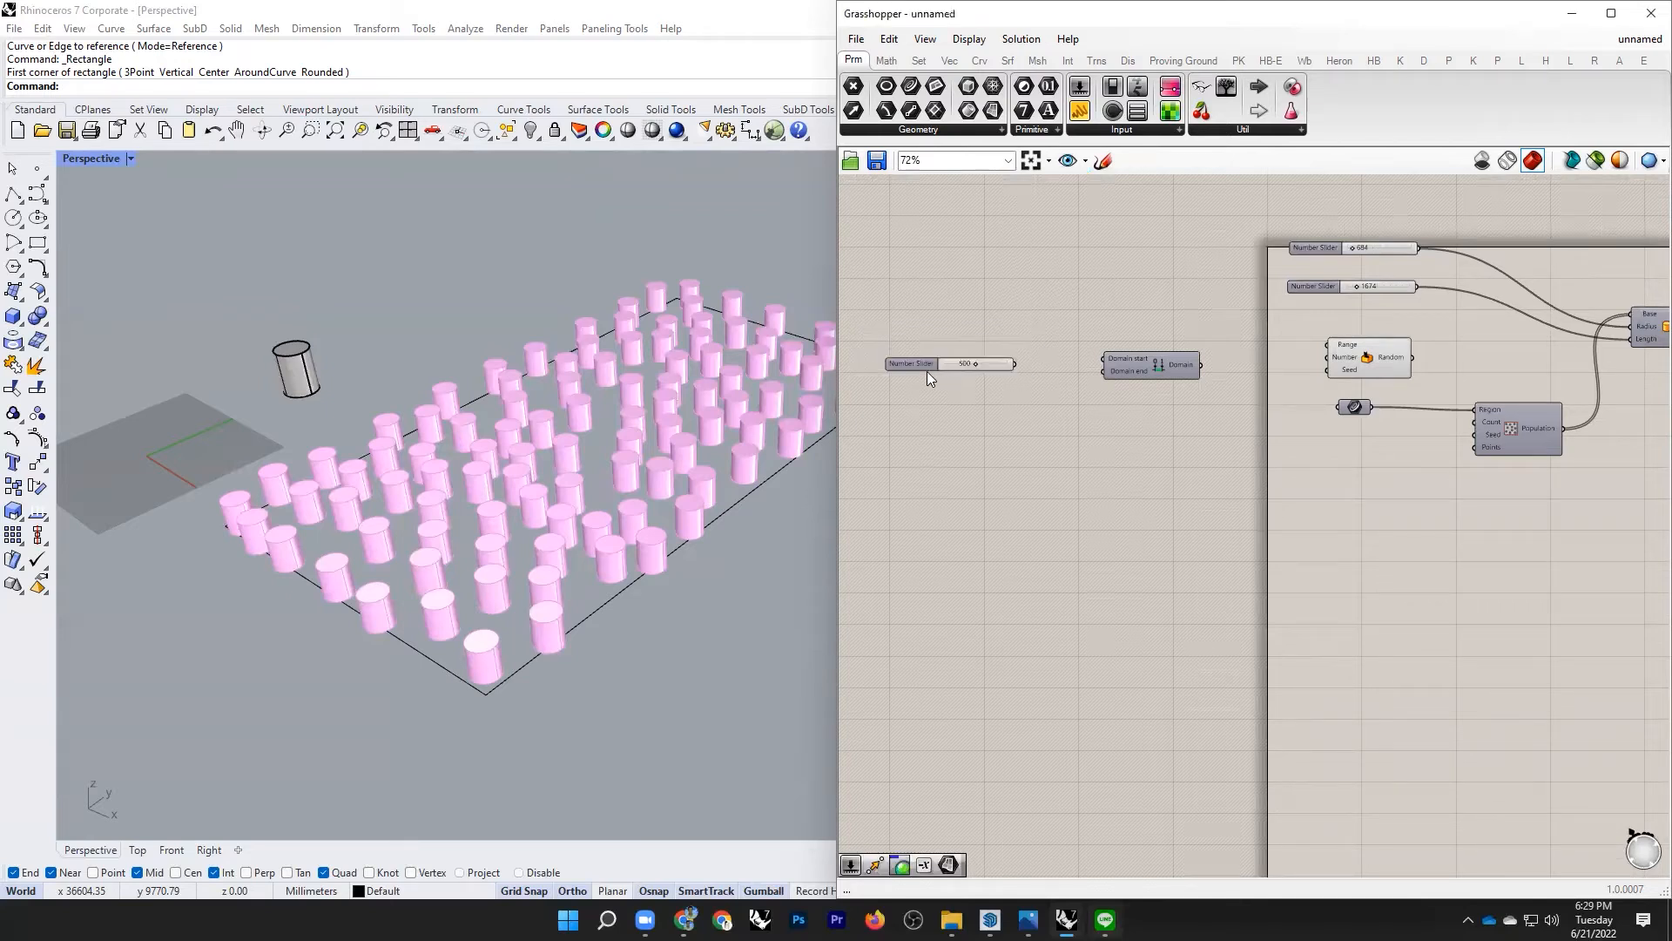
double_click(913, 396)
type("2000")
key("Return")
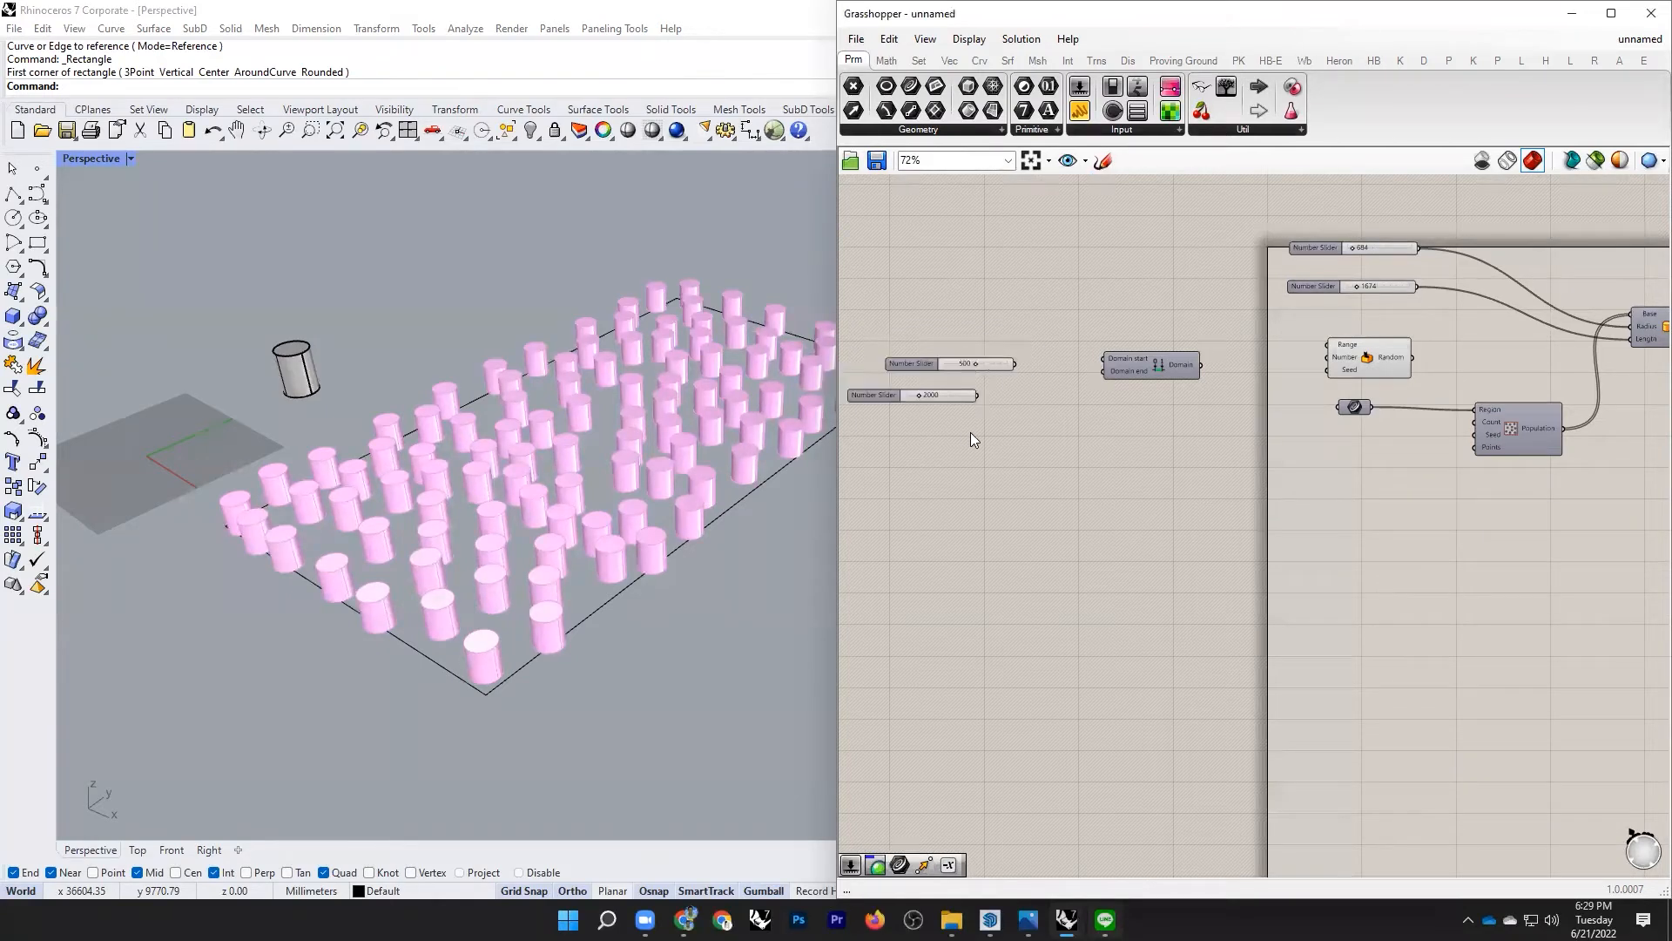
Step: Connect the 500 slider to Domain start and the 2000 slider to Domain end, and align the two sliders
scroll(1015, 360, "up", 3)
left_click_drag(1014, 366, 1183, 358)
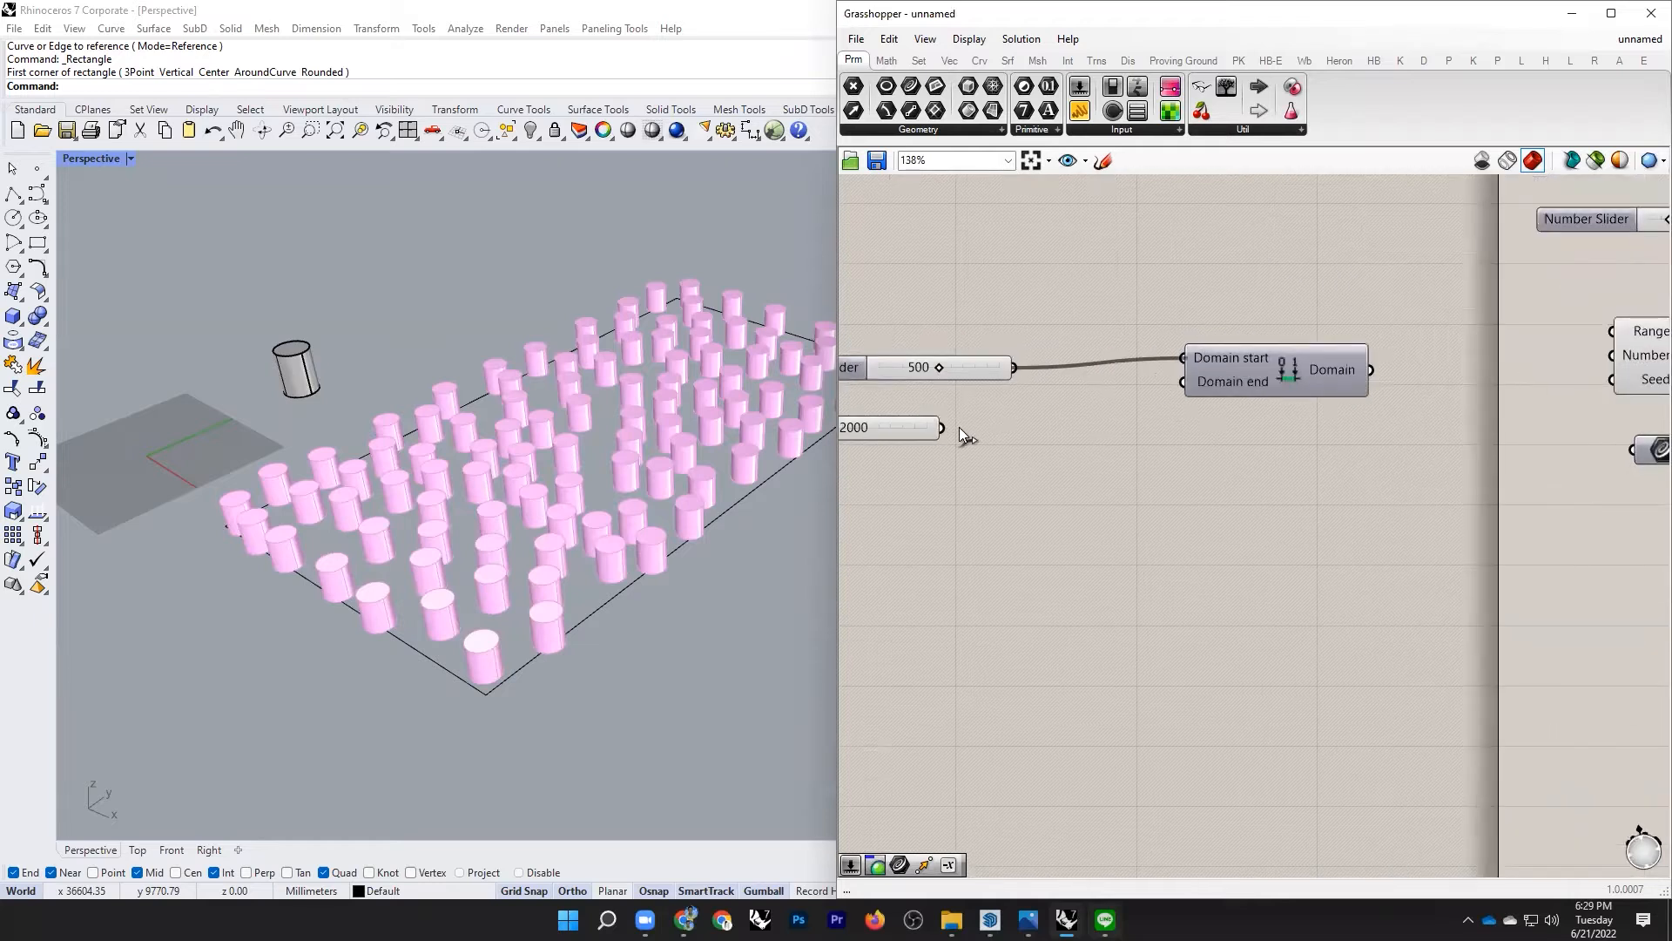
left_click_drag(942, 427, 1183, 382)
scroll(934, 418, "down", 2)
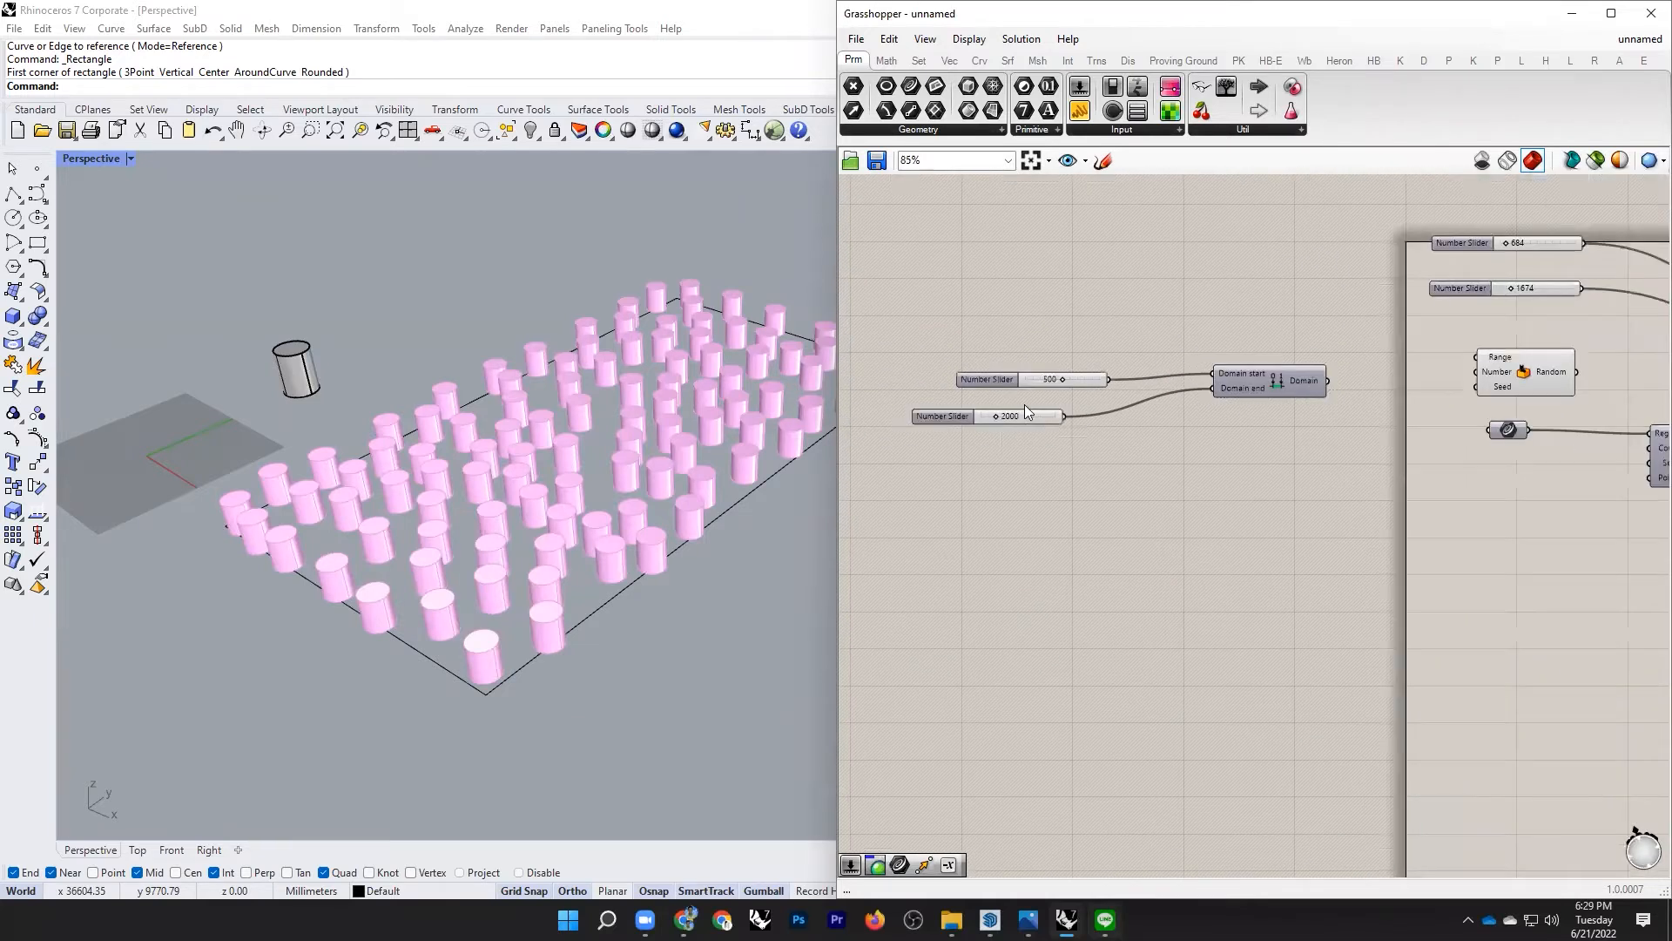
scroll(940, 408, "up", 1)
left_click_drag(1031, 419, 1092, 405)
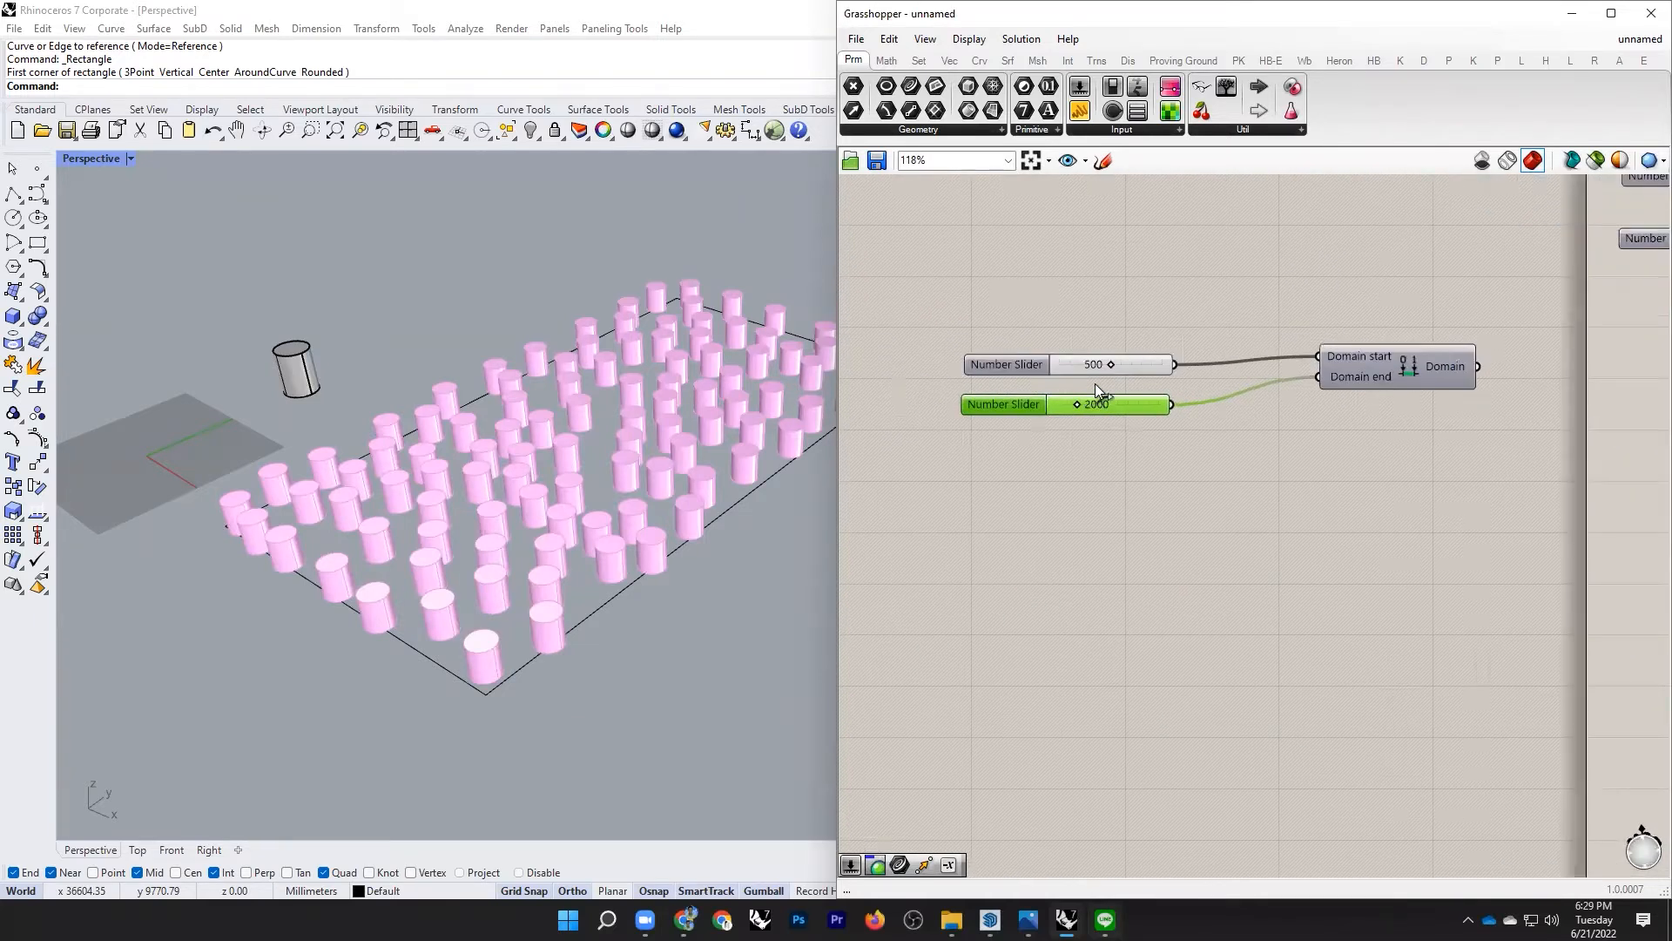
Step: Connect the Construct Domain output to the Random component's Range input
scroll(943, 406, "down", 4)
scroll(1355, 413, "up", 3)
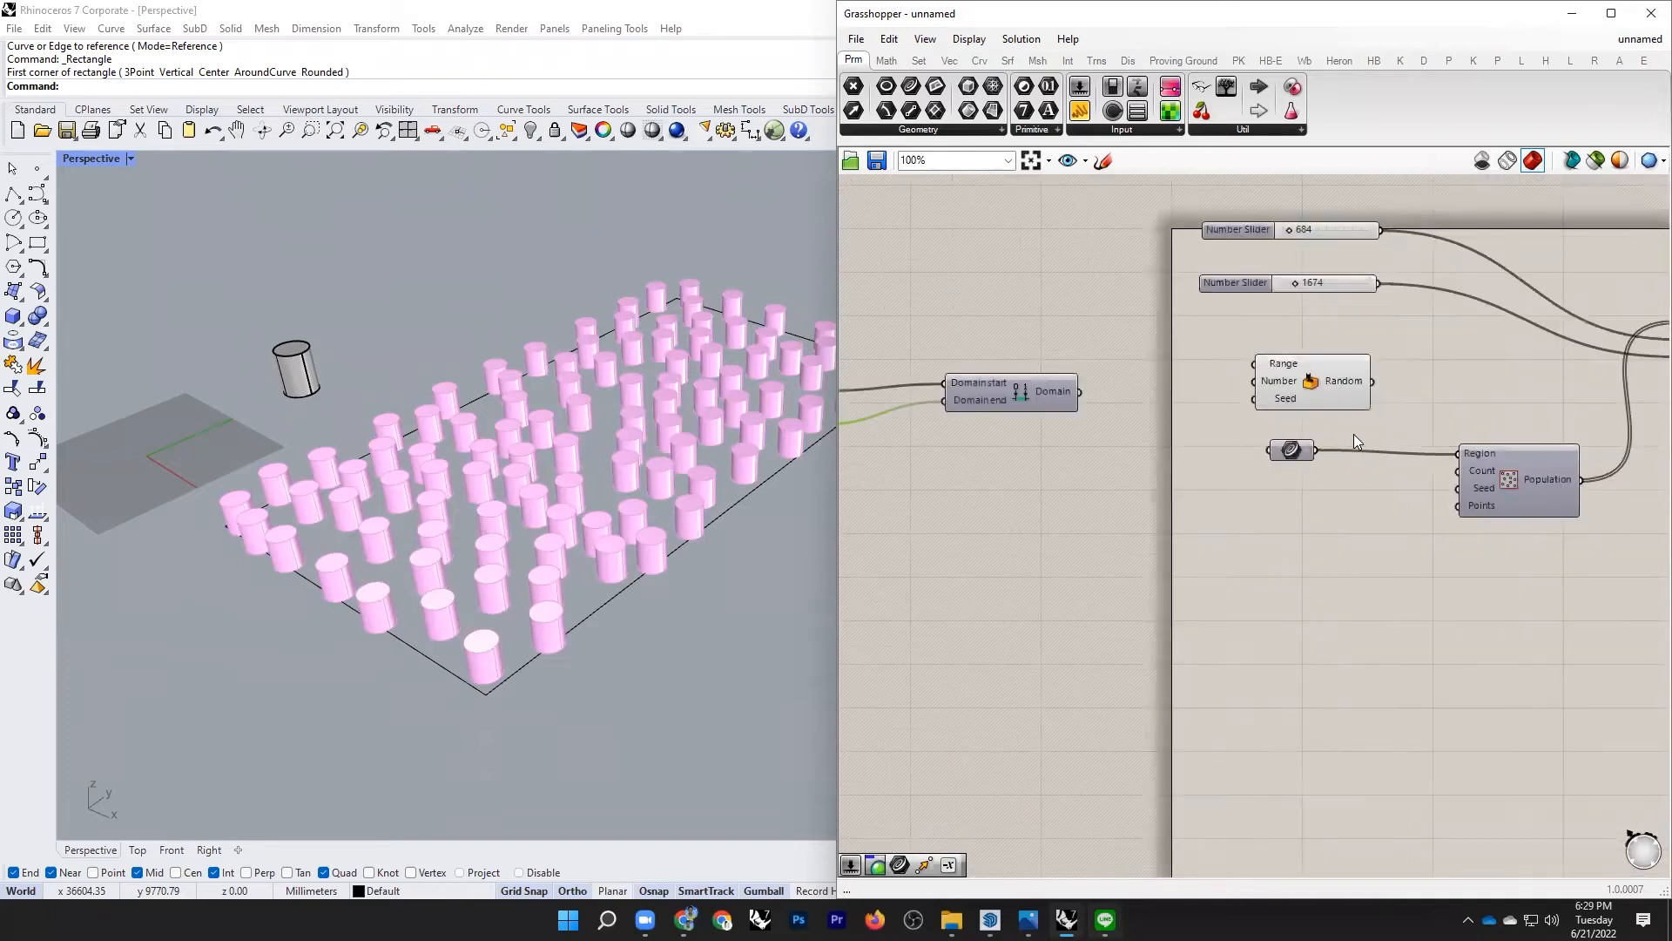
left_click_drag(1079, 391, 1255, 364)
scroll(1228, 366, "down", 3)
scroll(1366, 409, "up", 2)
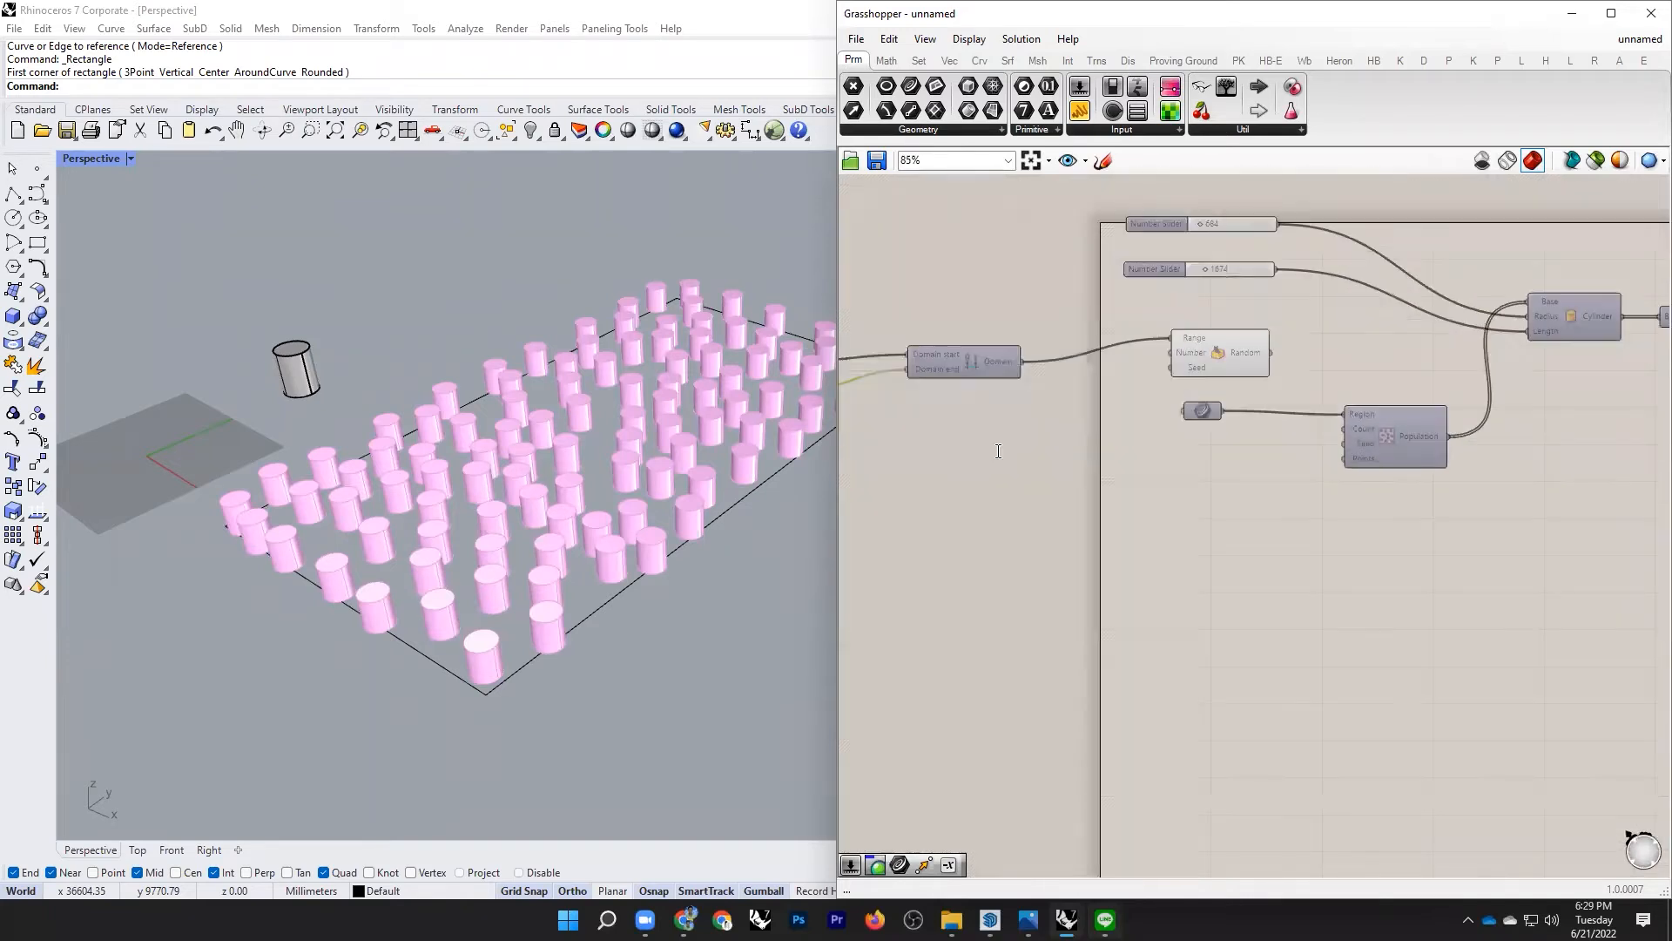
Step: Add a number slider of 100 for Random's Number input and connect Random's output to the Cylinder's Length in place of the old slider
double_click(999, 450)
type("100")
key("Return")
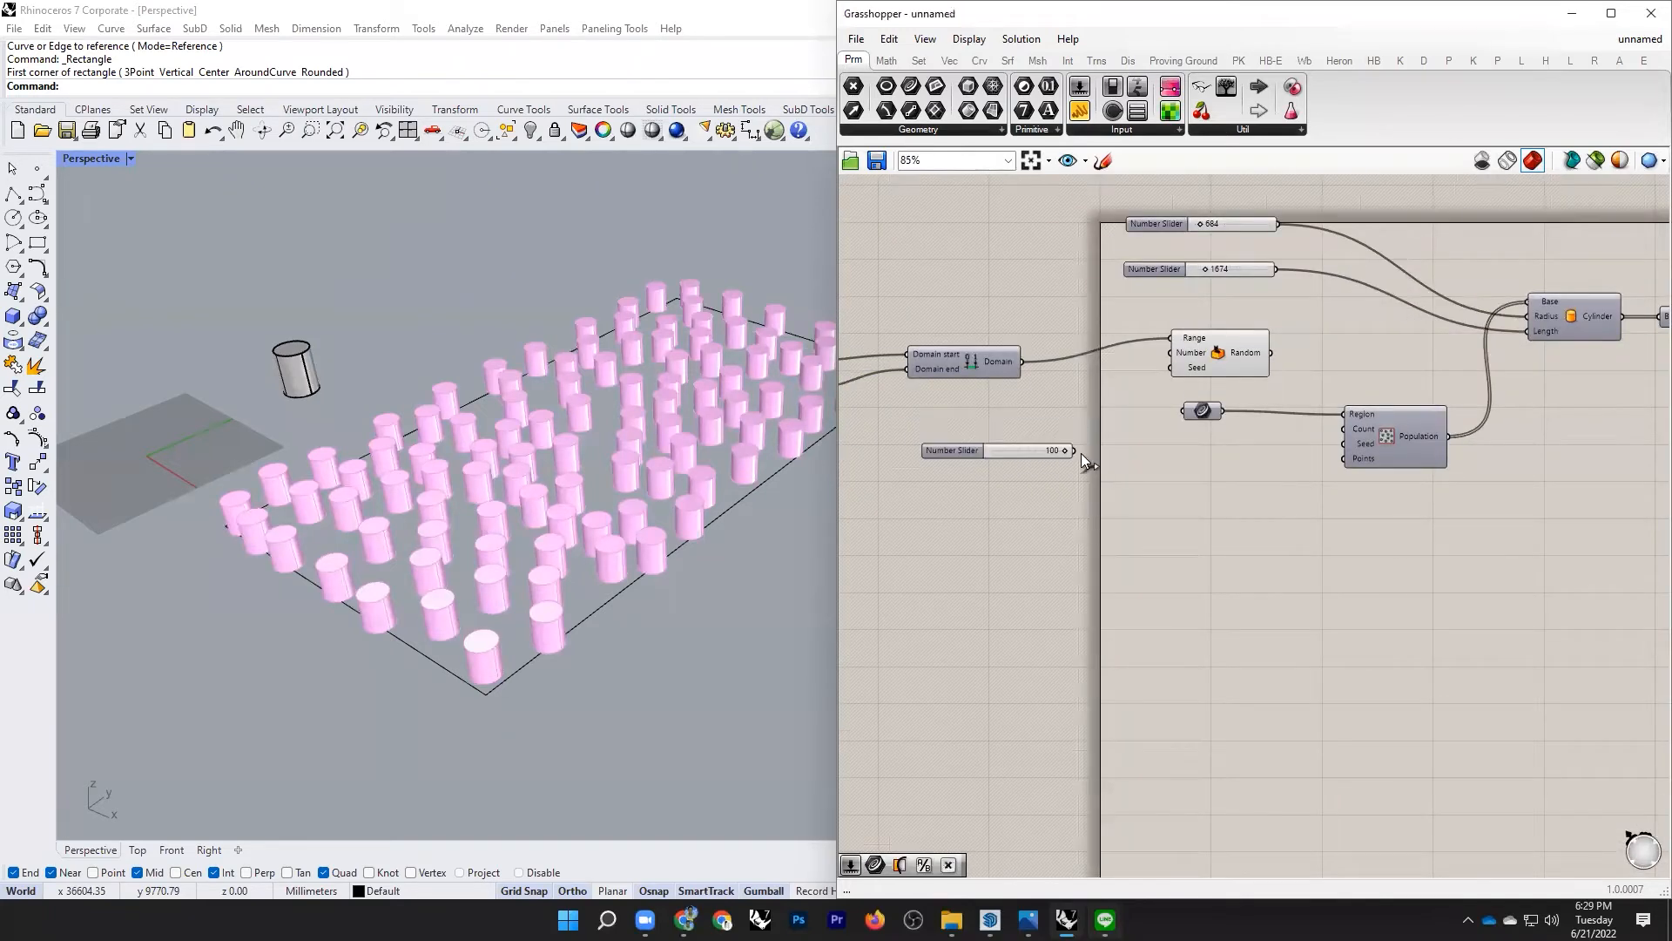
left_click_drag(1074, 450, 1171, 352)
left_click_drag(1386, 345, 1529, 332)
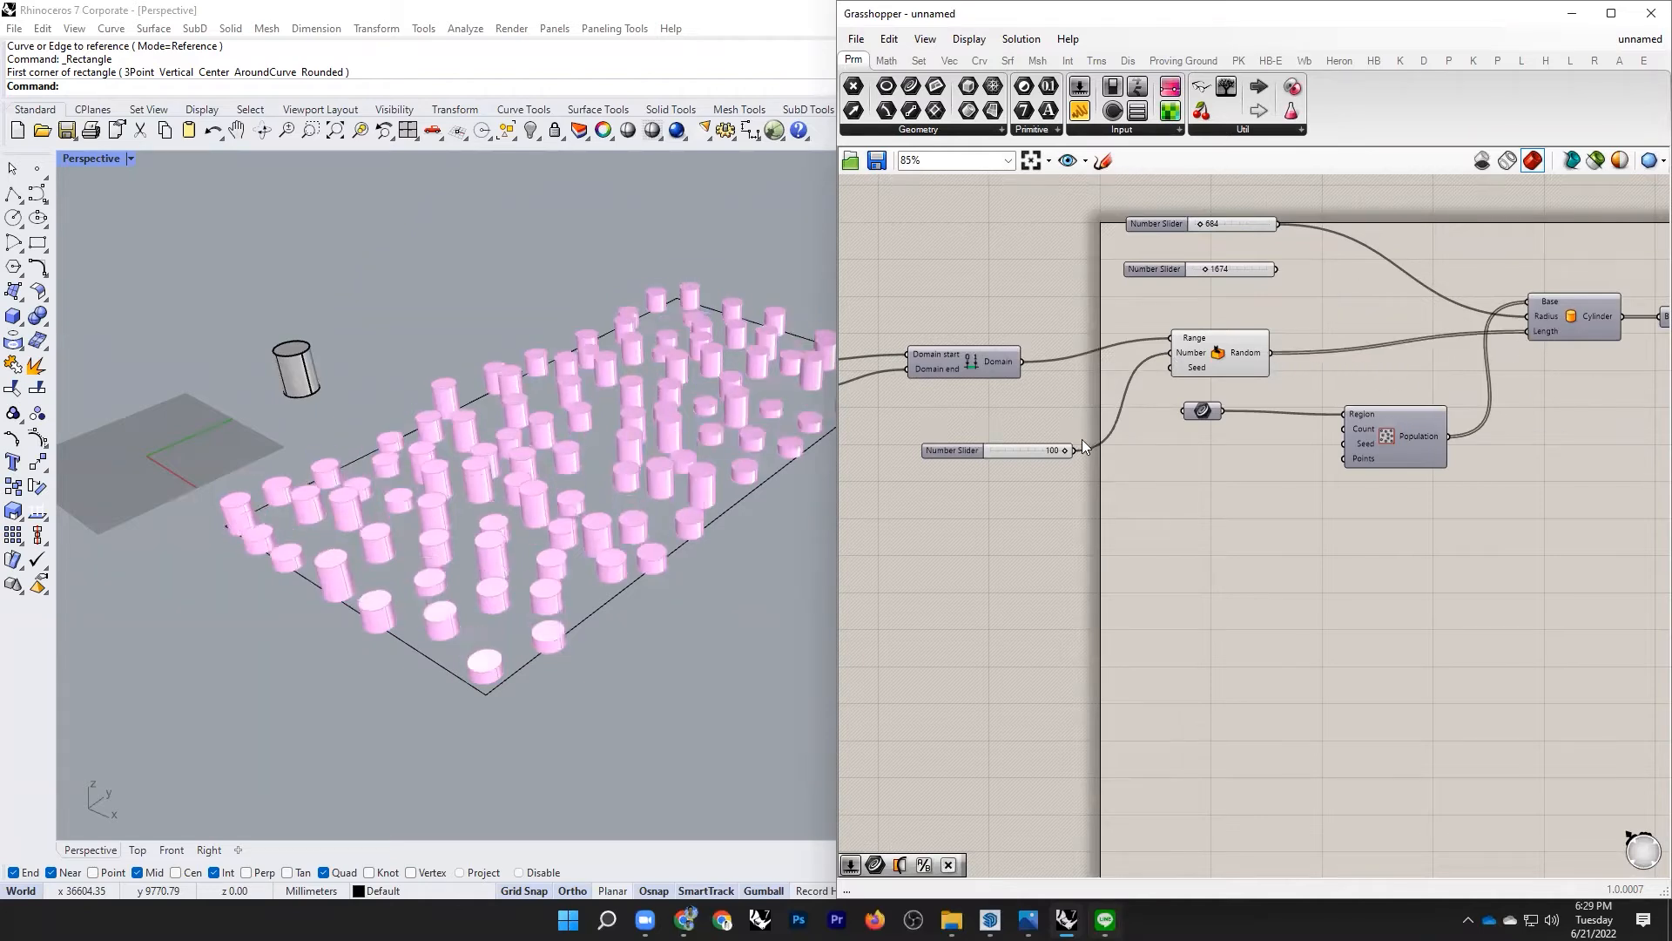
Step: Set the number slider feeding Domain end to 4618
scroll(1005, 392, "down", 3)
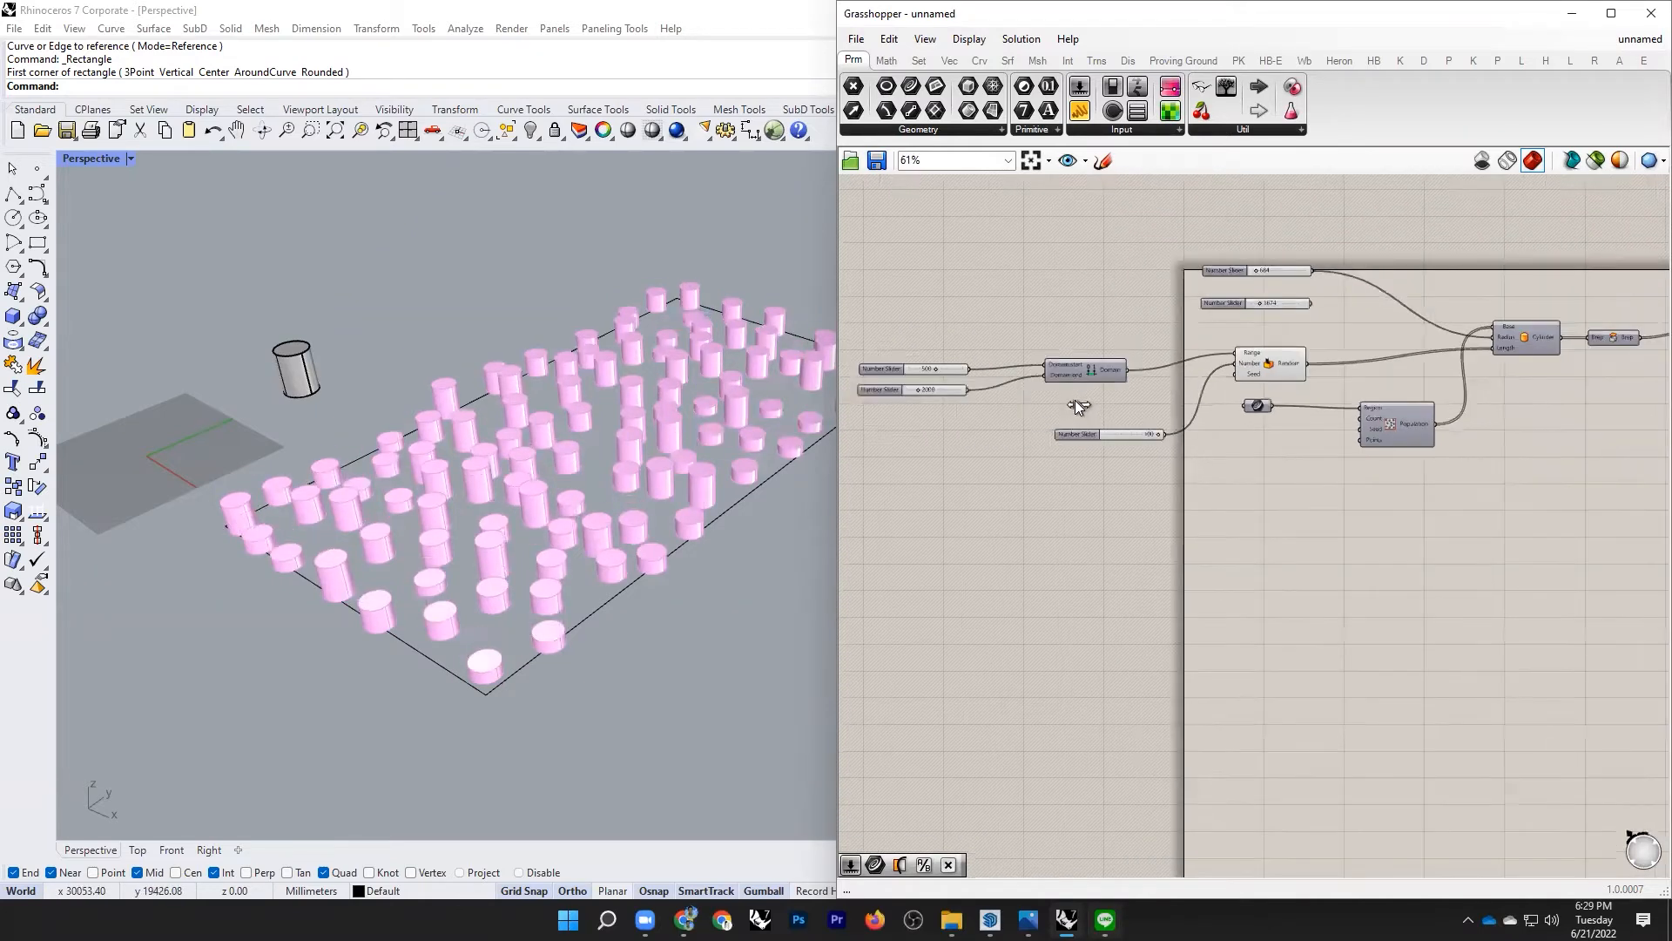
scroll(1126, 402, "up", 7)
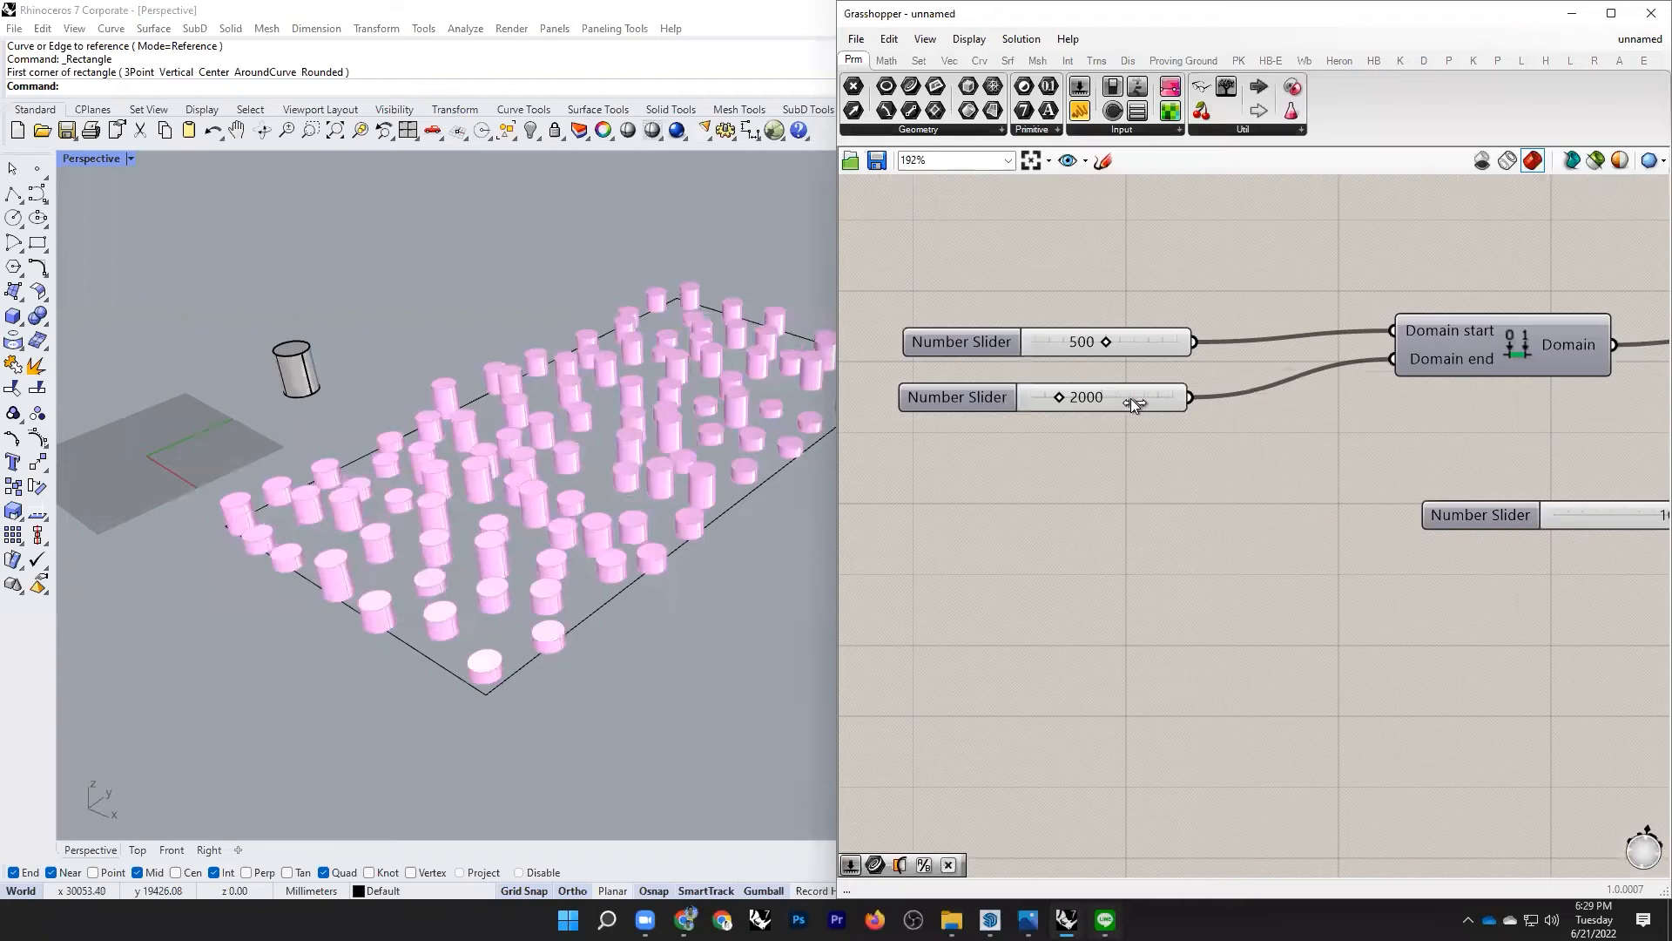
scroll(1113, 406, "up", 1)
left_click_drag(1079, 399, 1131, 399)
Step: Examine the randomized cylinder heights from several angles and distances, along with the Domain and Random wiring
scroll(436, 540, "down", 3)
right_click_drag(392, 575, 589, 583)
scroll(557, 575, "up", 6)
scroll(589, 583, "down", 6)
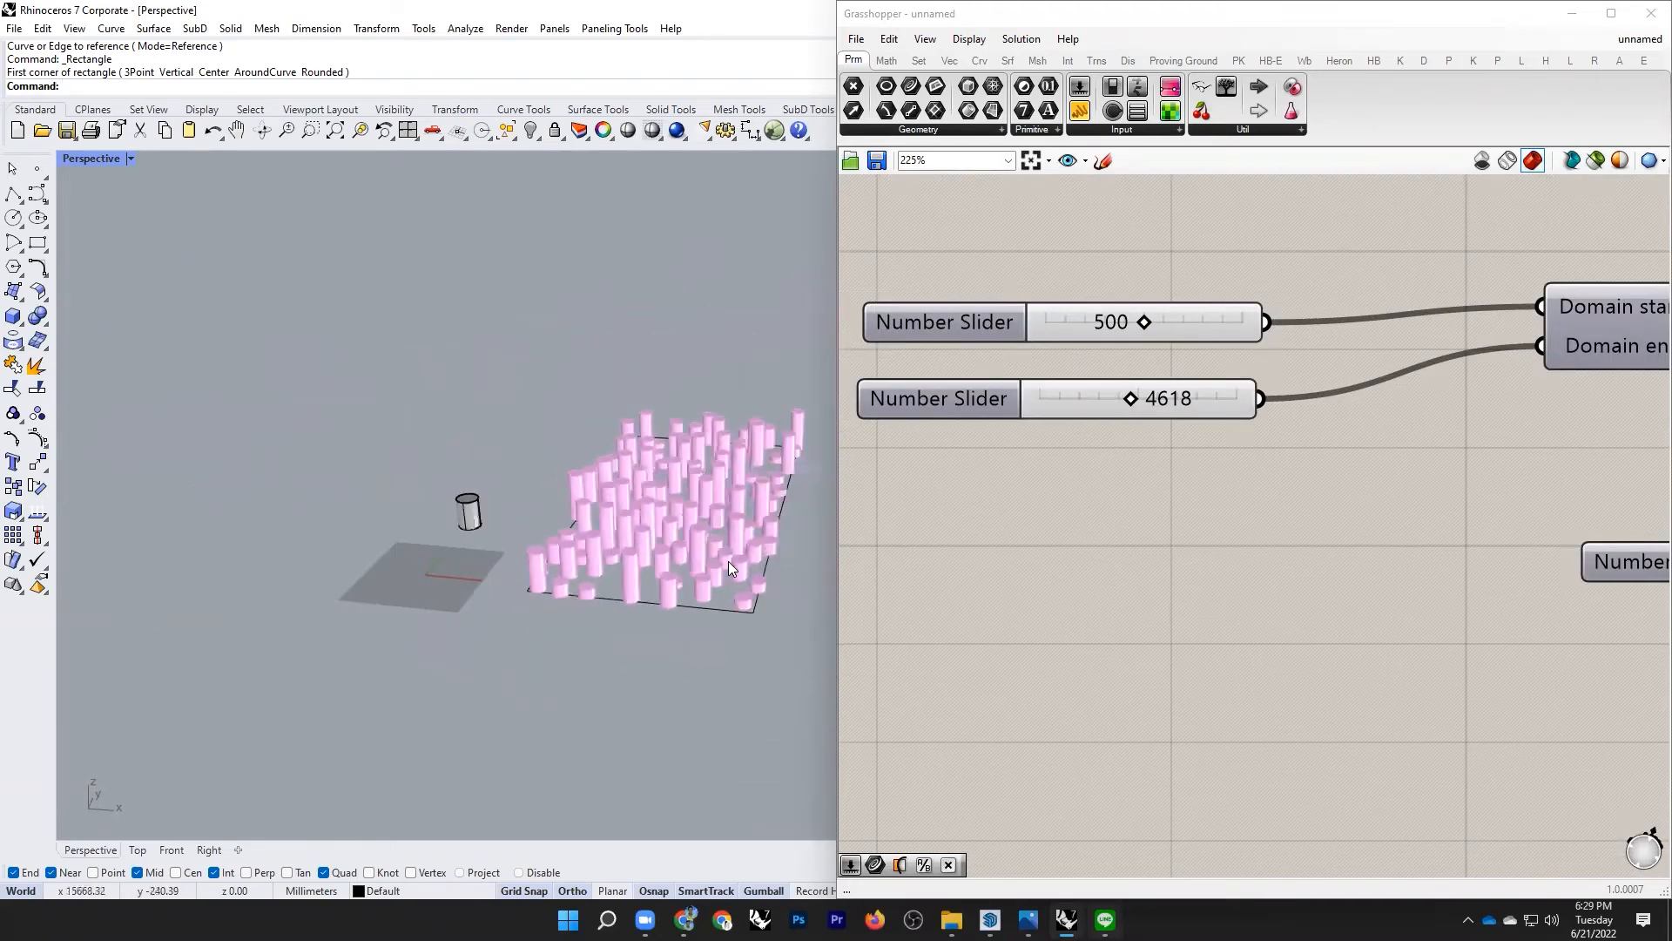
right_click_drag(728, 561, 671, 545)
scroll(1132, 522, "down", 4)
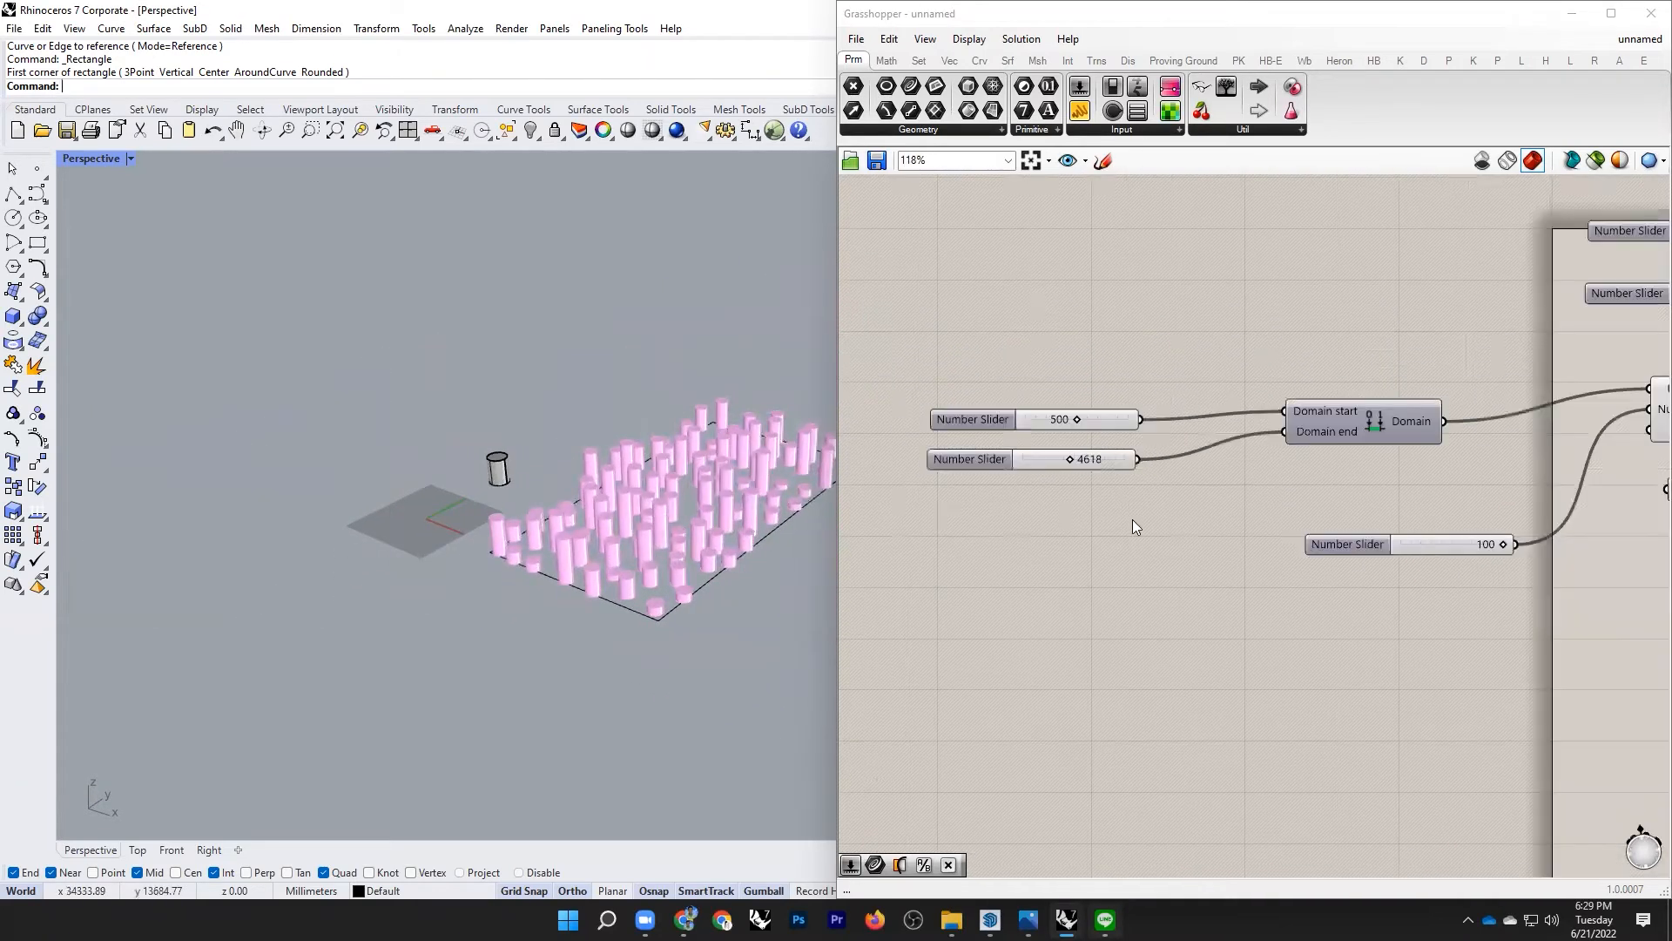
scroll(1133, 519, "up", 3)
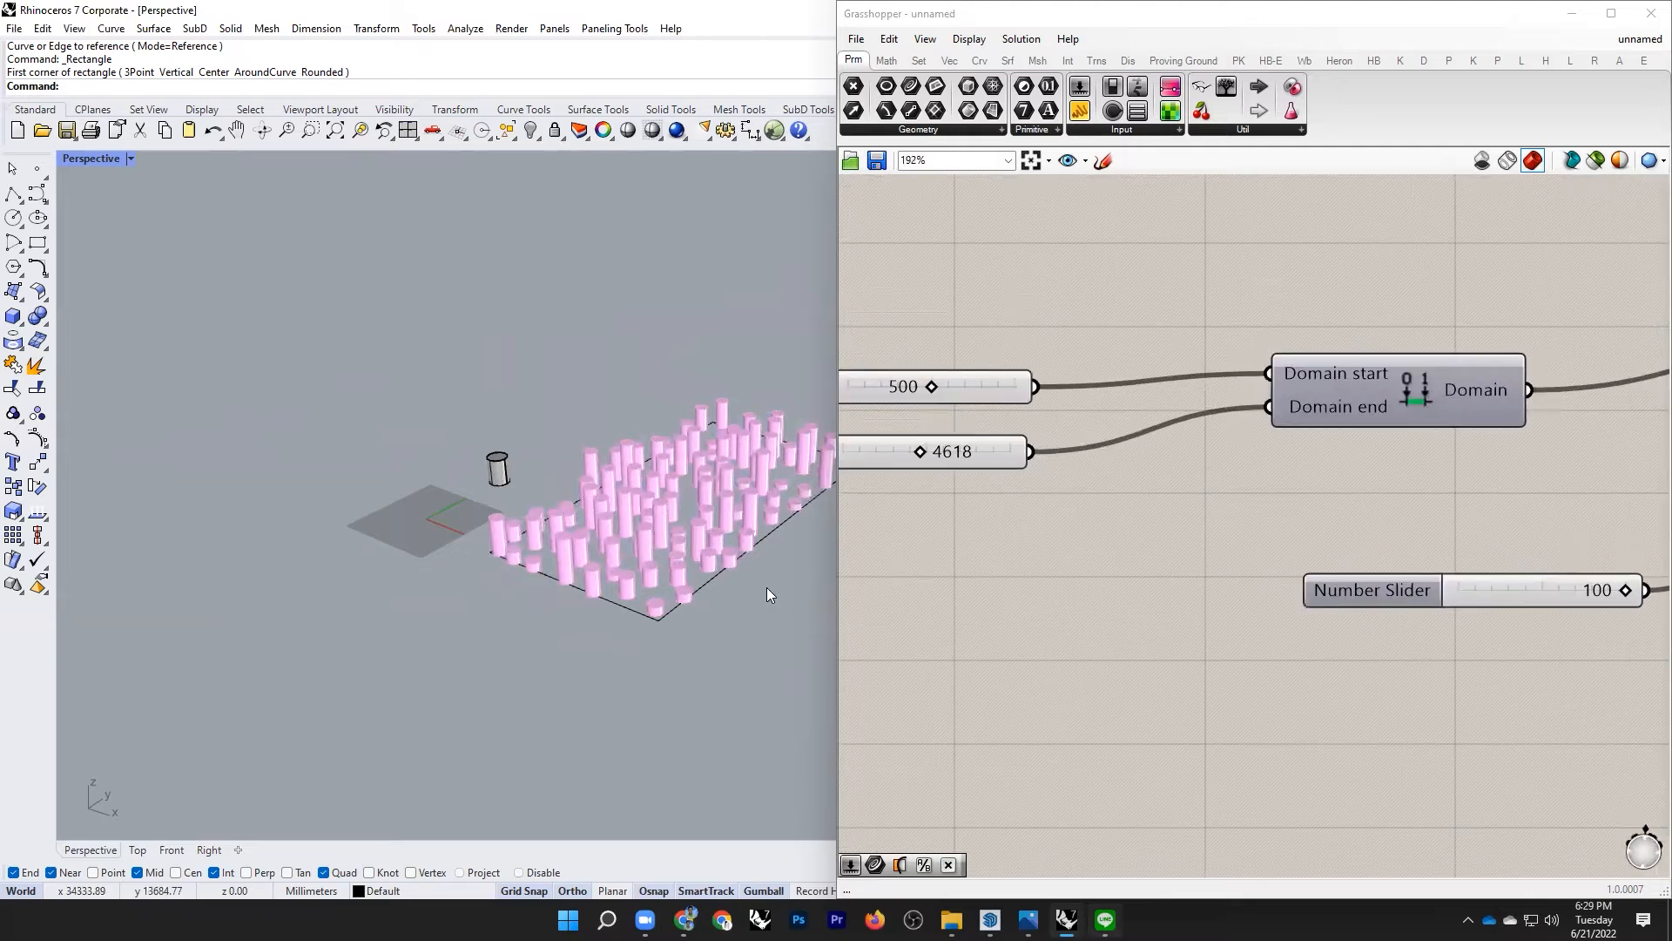
scroll(886, 562, "down", 4)
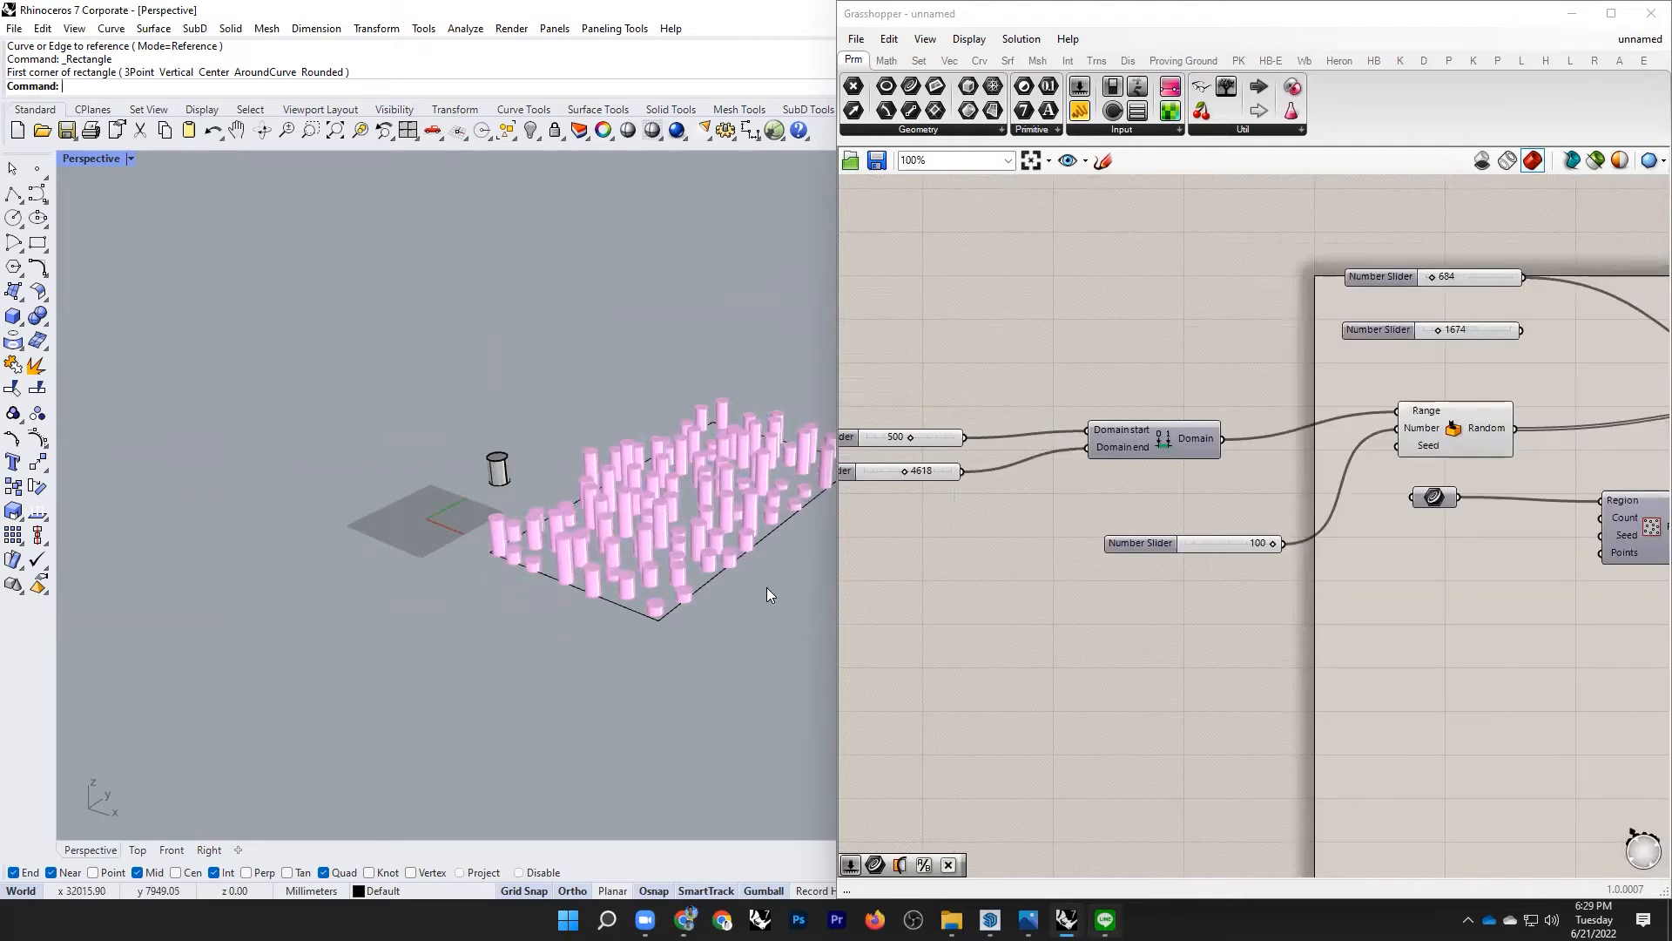
scroll(504, 621, "down", 7)
scroll(576, 594, "up", 9)
right_click_drag(577, 594, 652, 663)
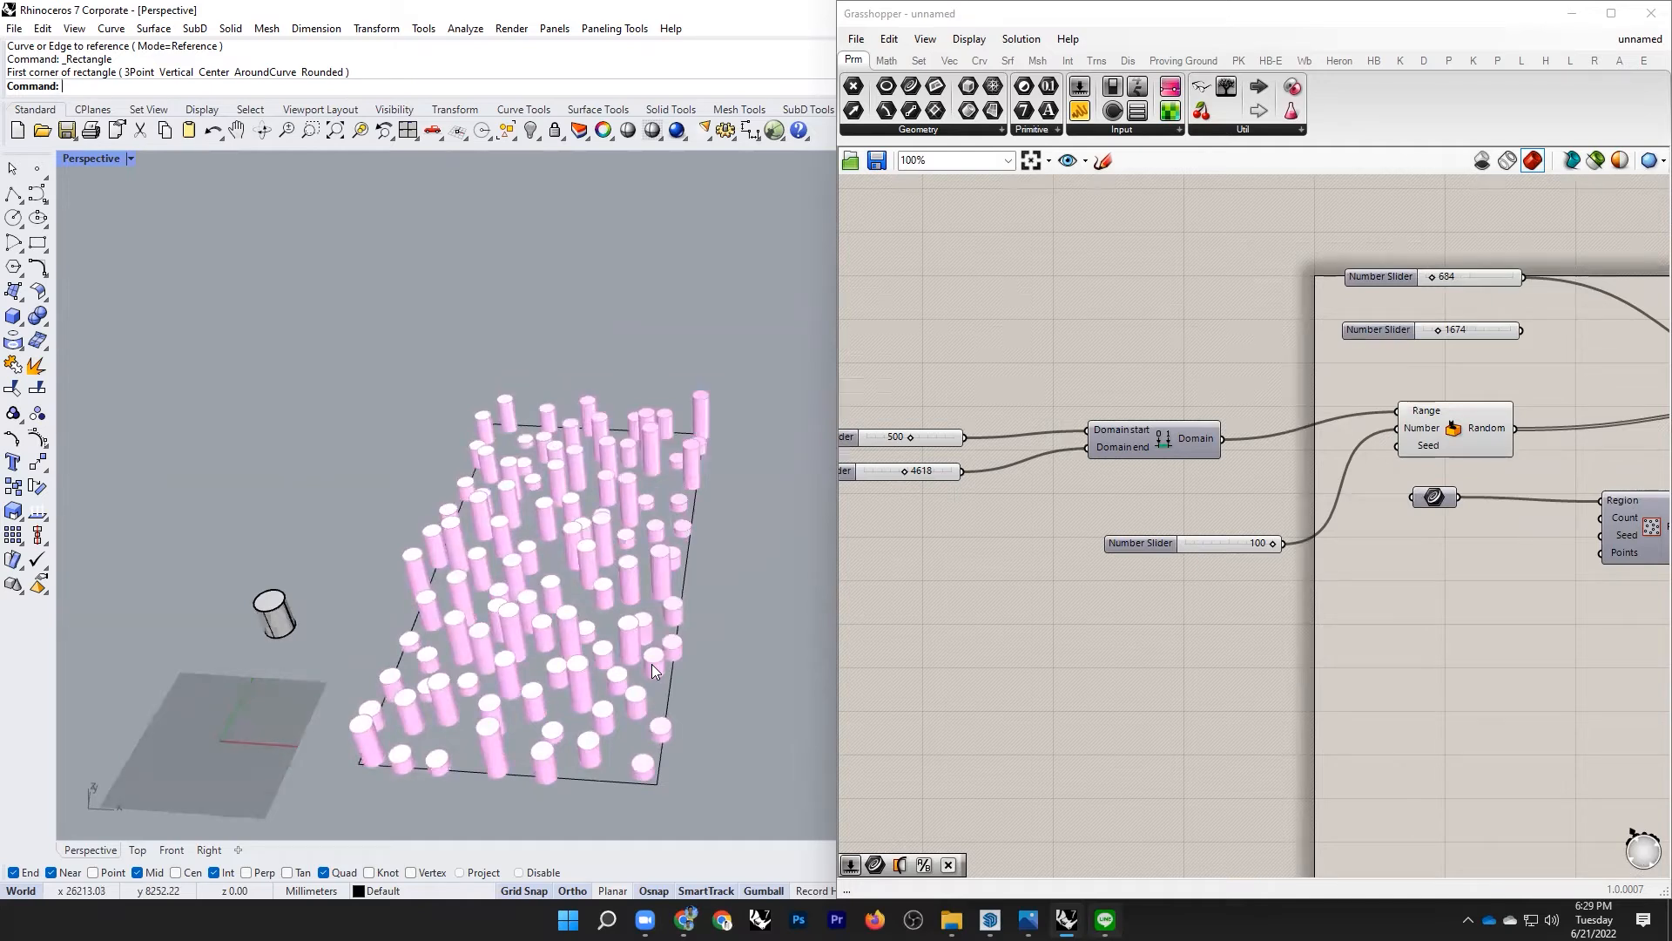
Step: Connect Random's number slider to the Count input of Population as well, and set that slider to 50
right_click_drag(651, 664, 587, 691)
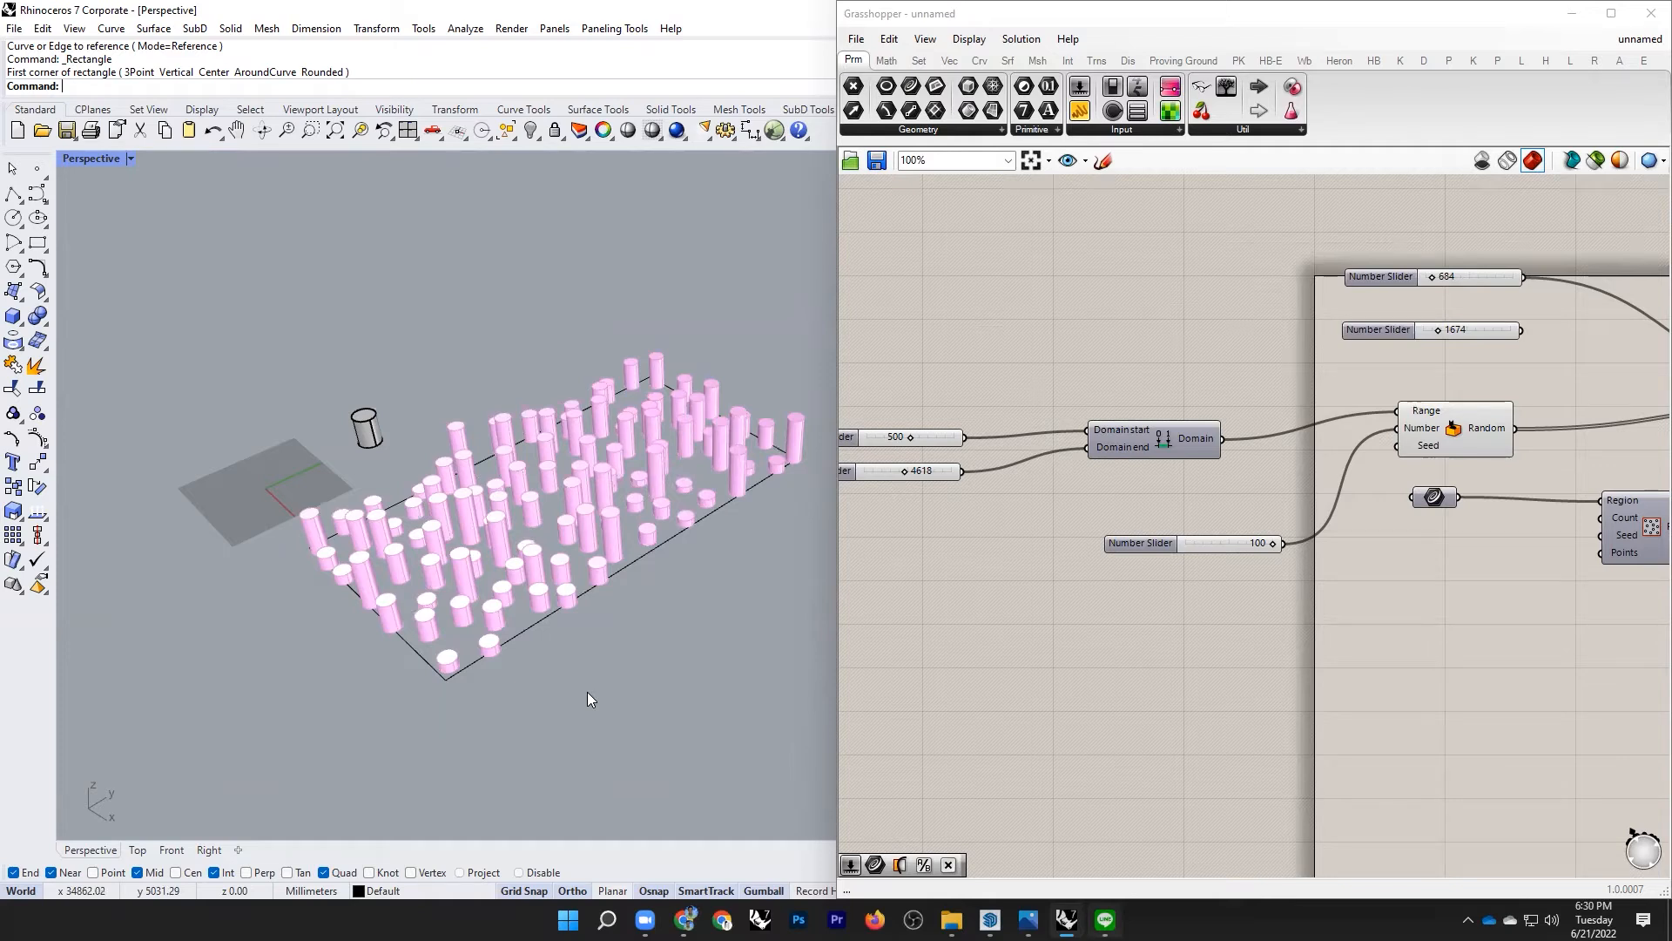
left_click_drag(1286, 543, 1603, 519)
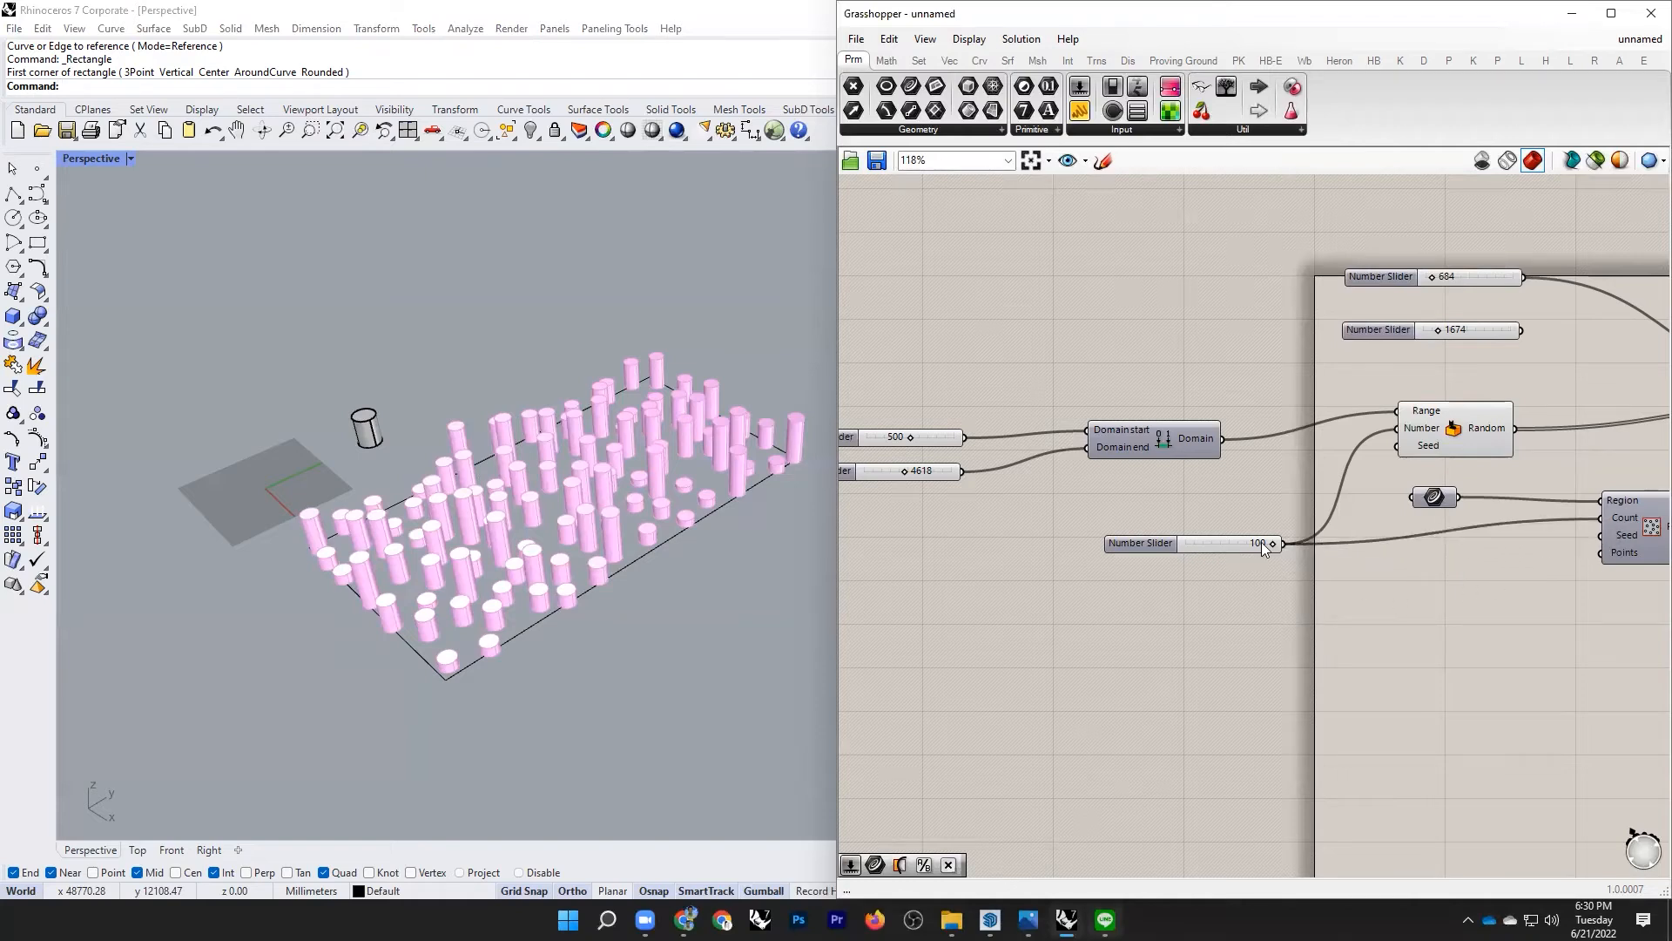
scroll(1261, 542, "up", 2)
left_click_drag(1267, 545, 1206, 572)
right_click_drag(654, 620, 614, 610)
scroll(714, 620, "down", 4)
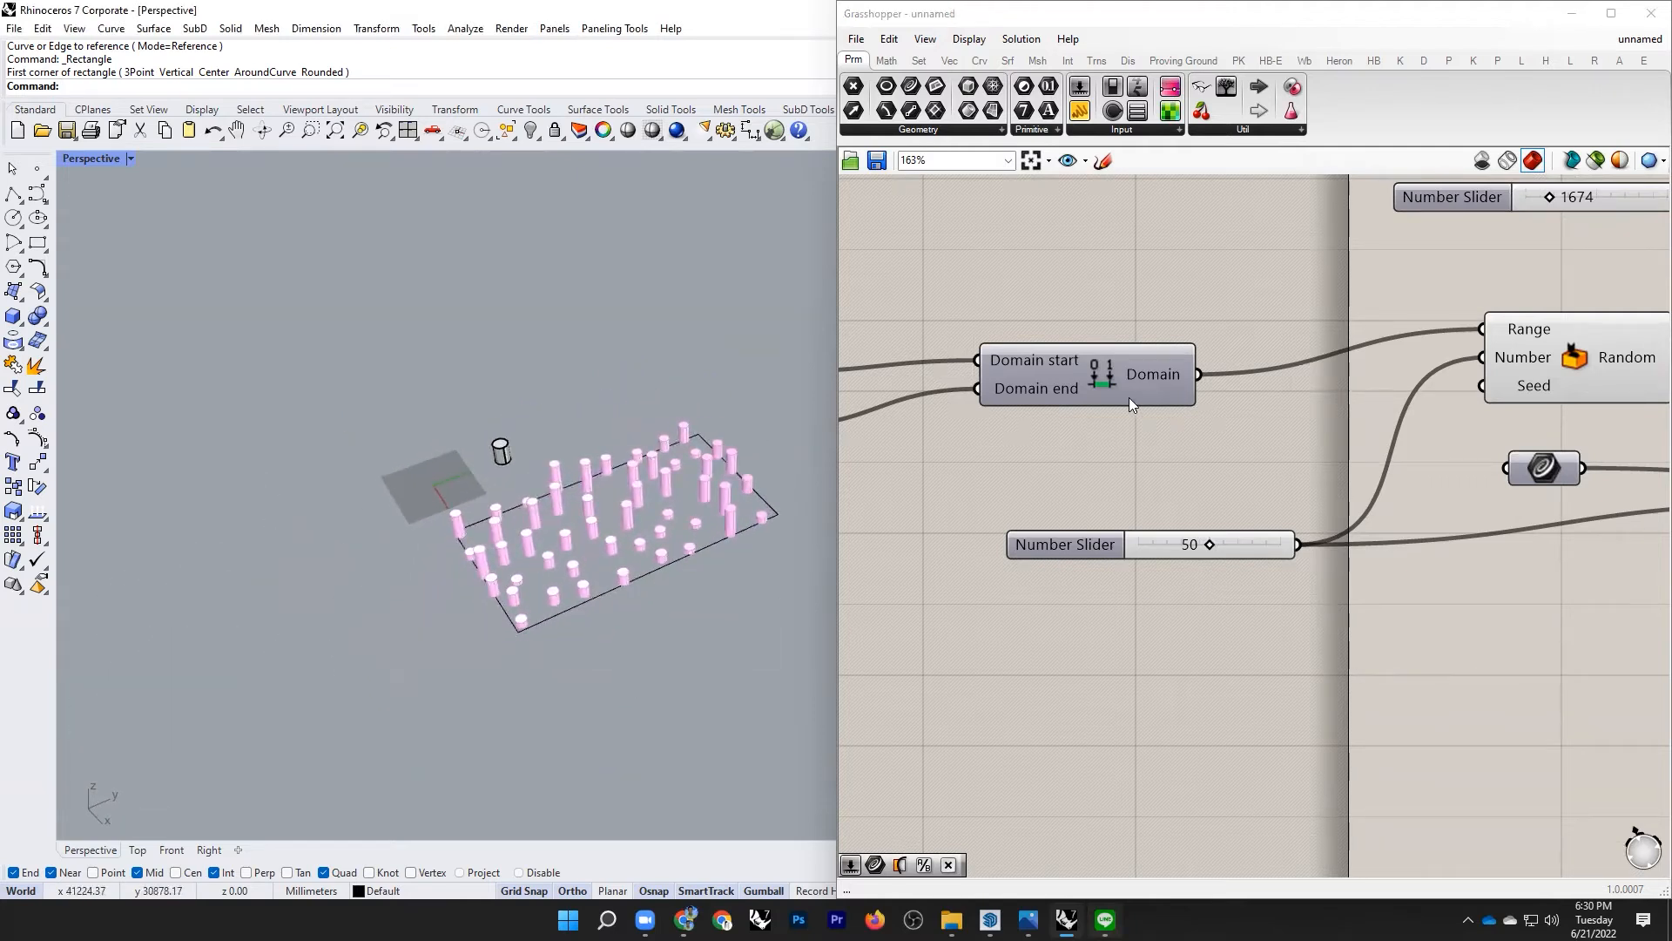
Step: Move the count slider, Curve parameter and Population component lower on the canvas, leaving space beneath the Random component
scroll(1129, 397, "down", 3)
scroll(1275, 453, "up", 1)
scroll(1261, 477, "up", 2)
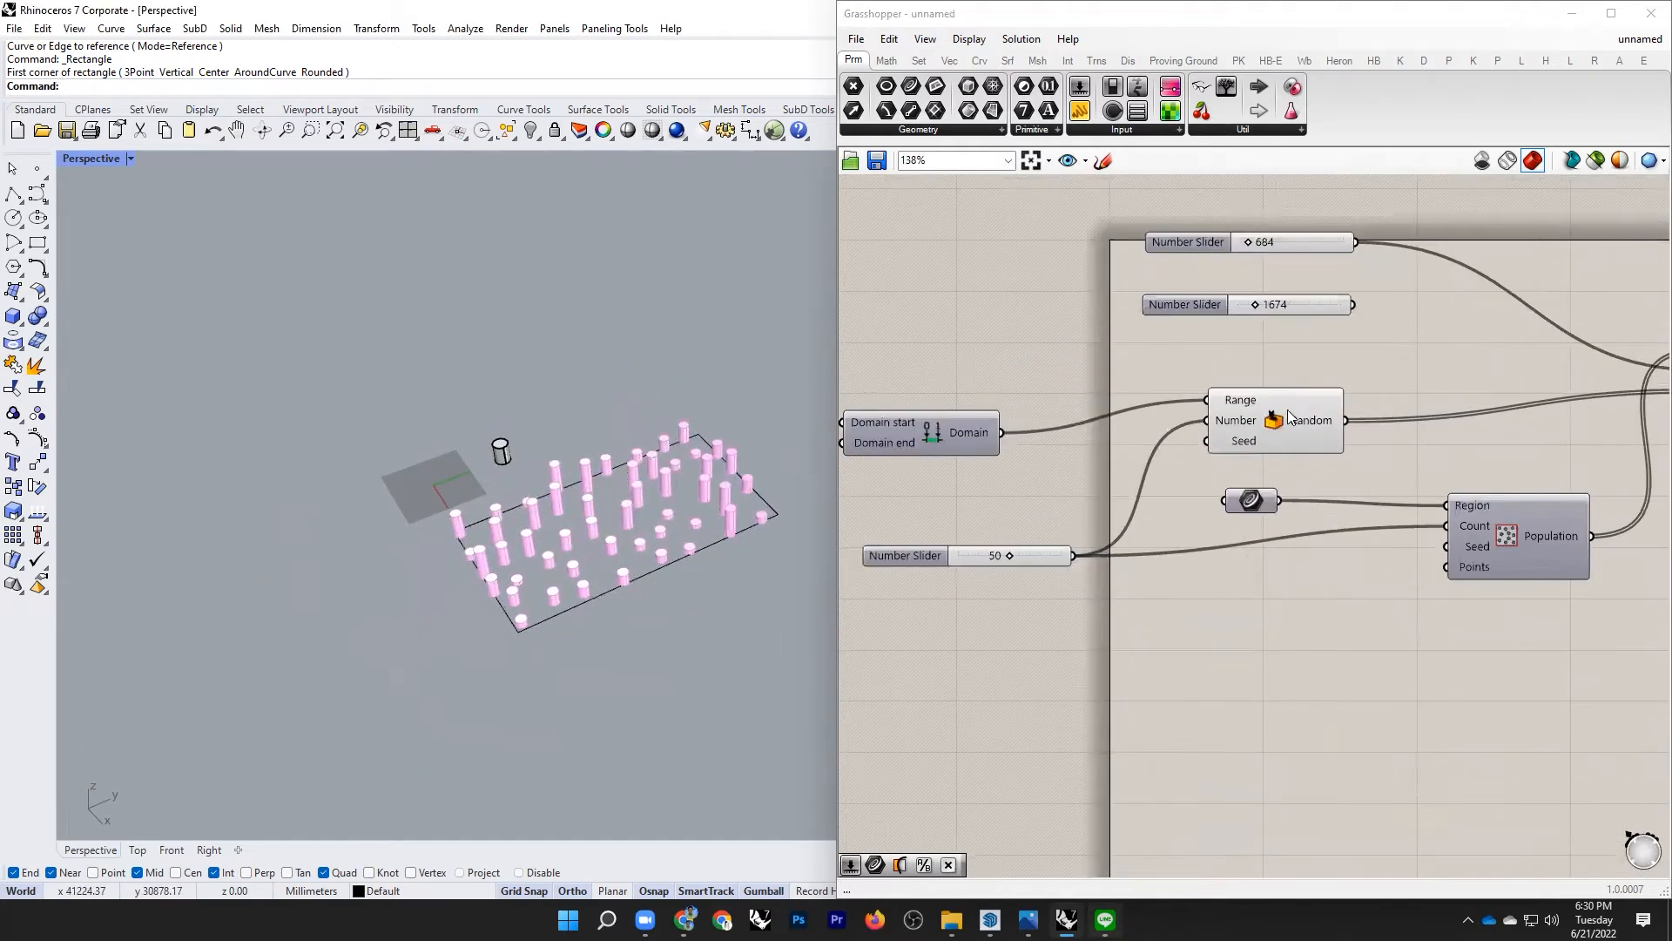
scroll(1339, 438, "down", 2)
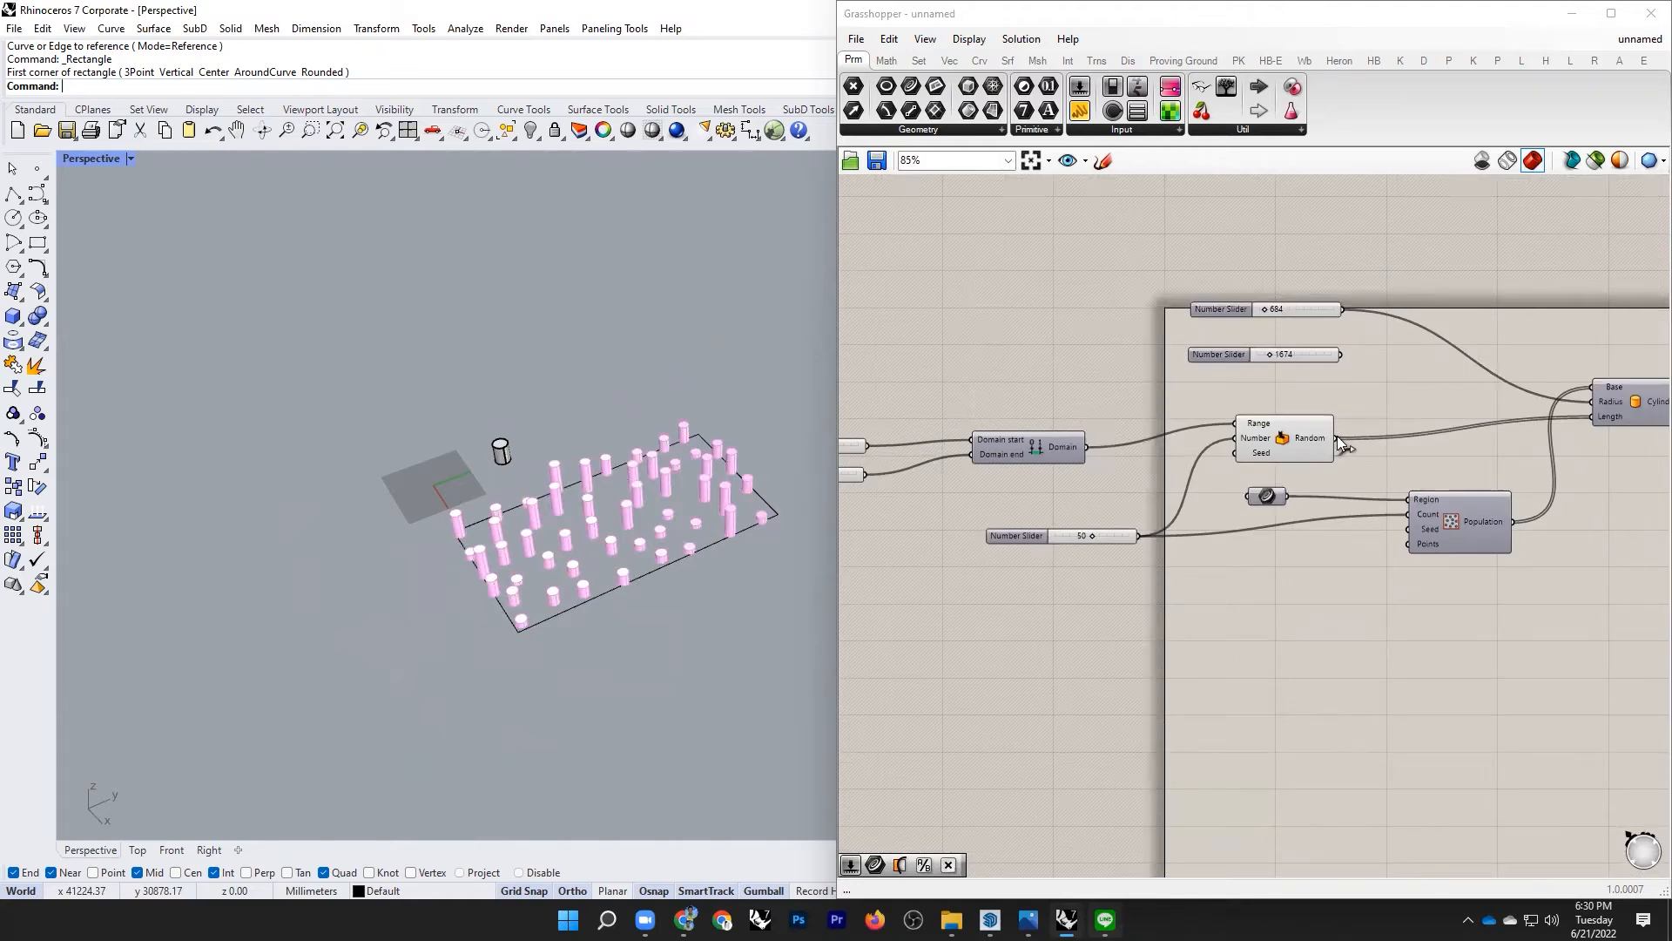
scroll(1341, 425, "up", 1)
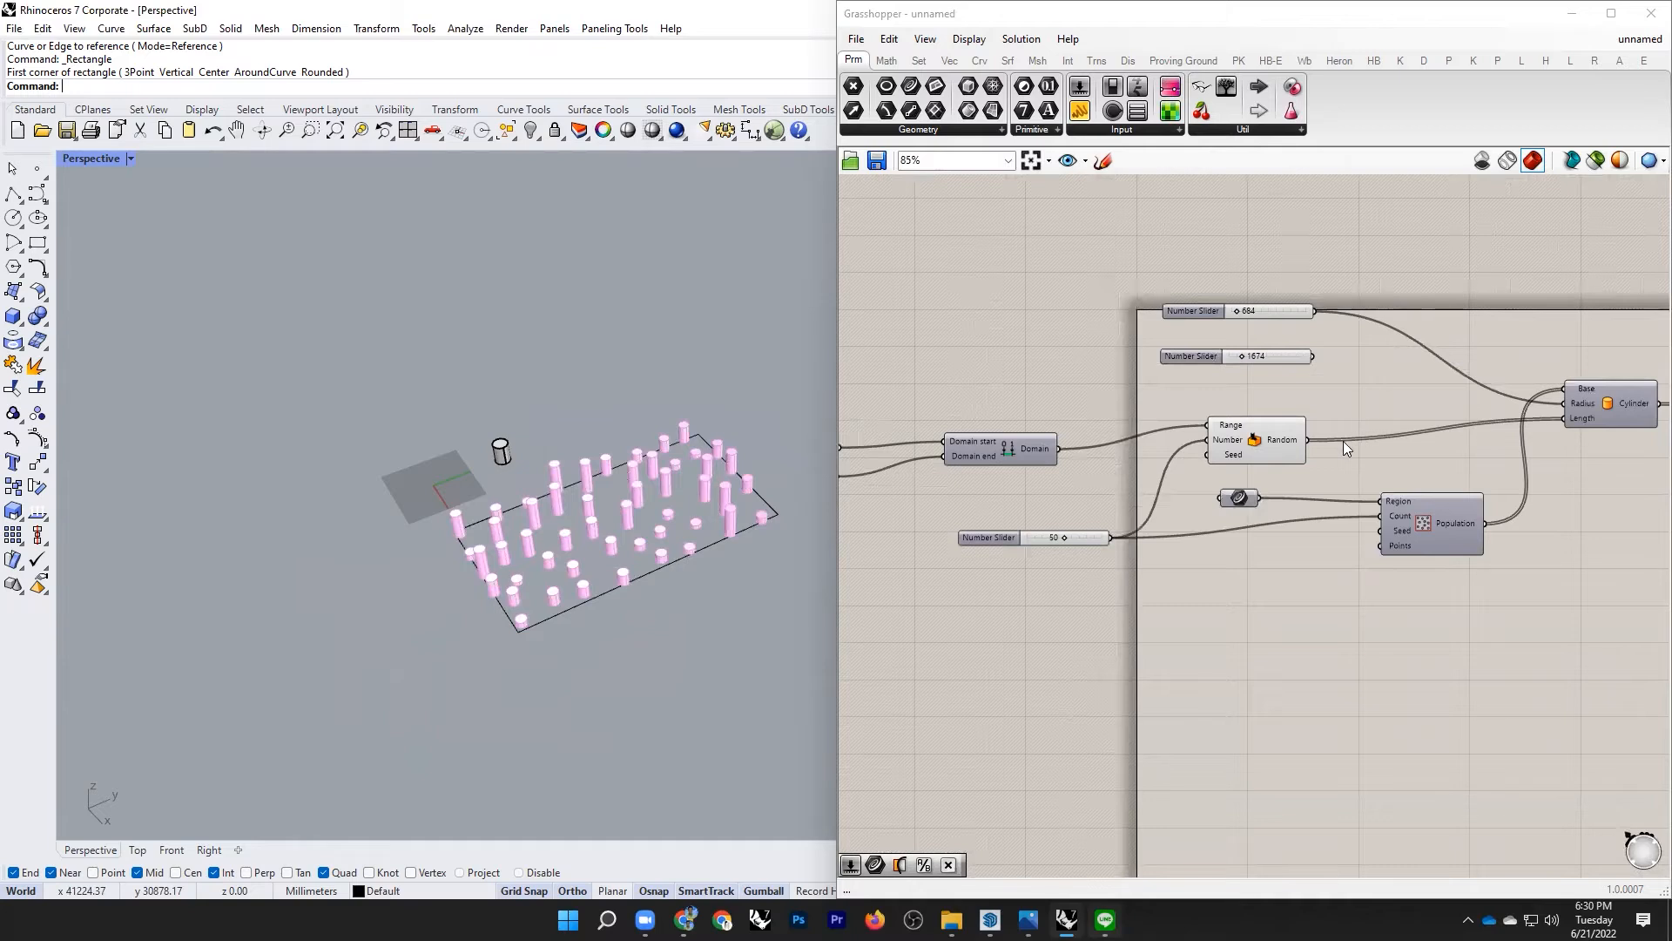
scroll(1333, 439, "down", 2)
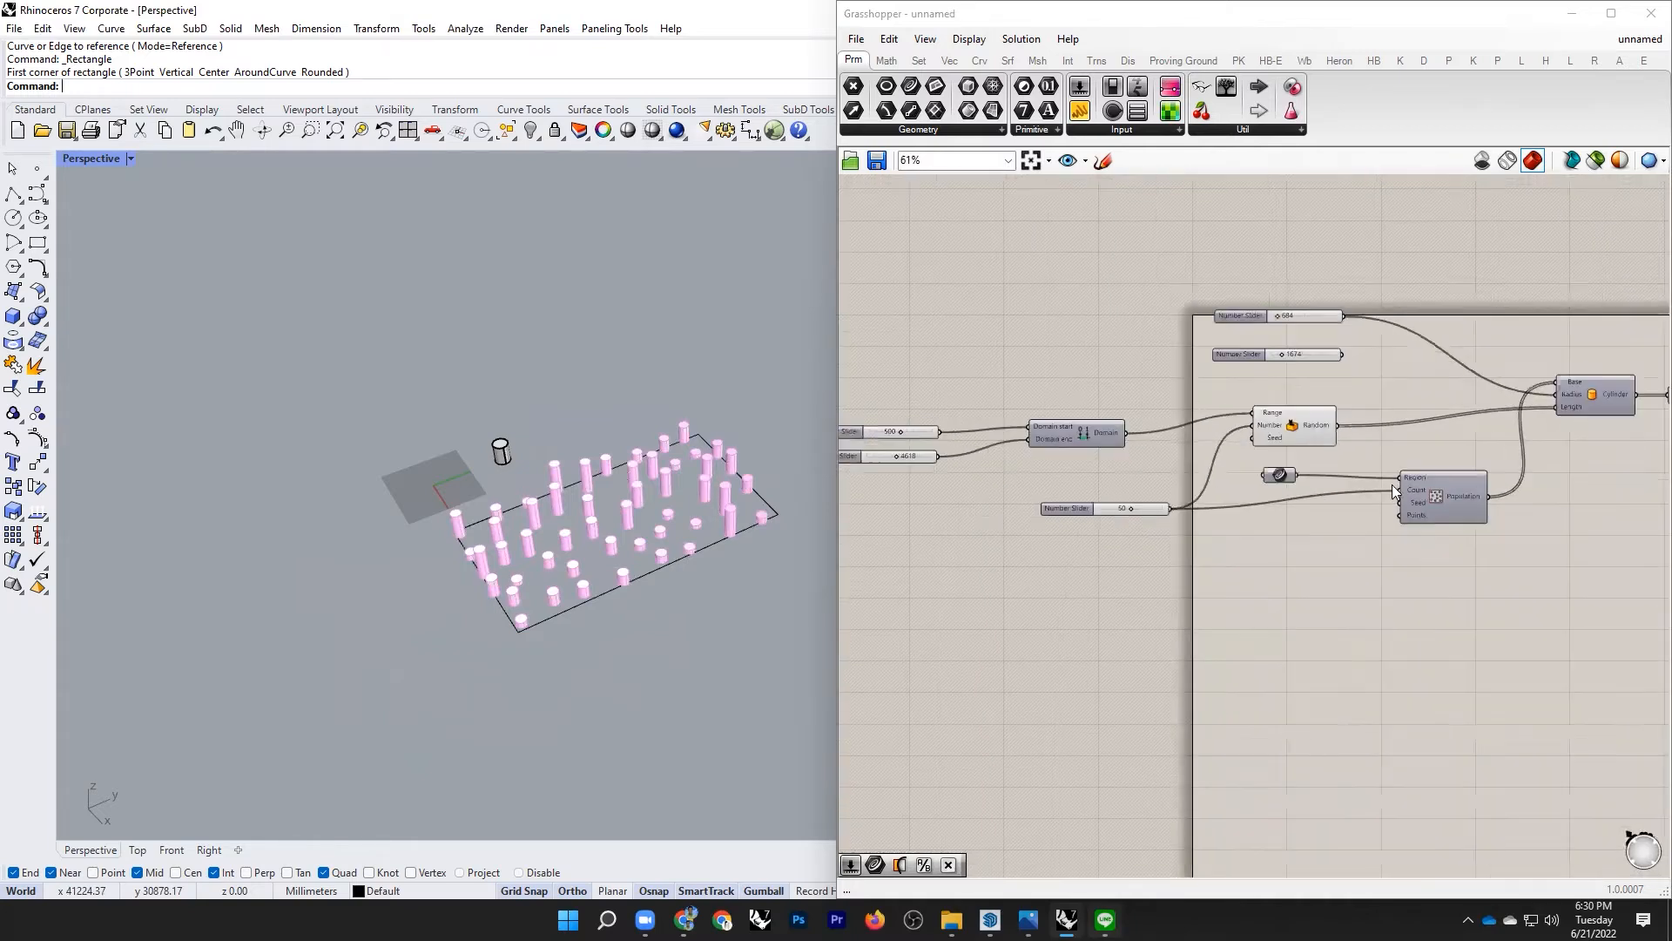
scroll(1396, 506, "down", 1)
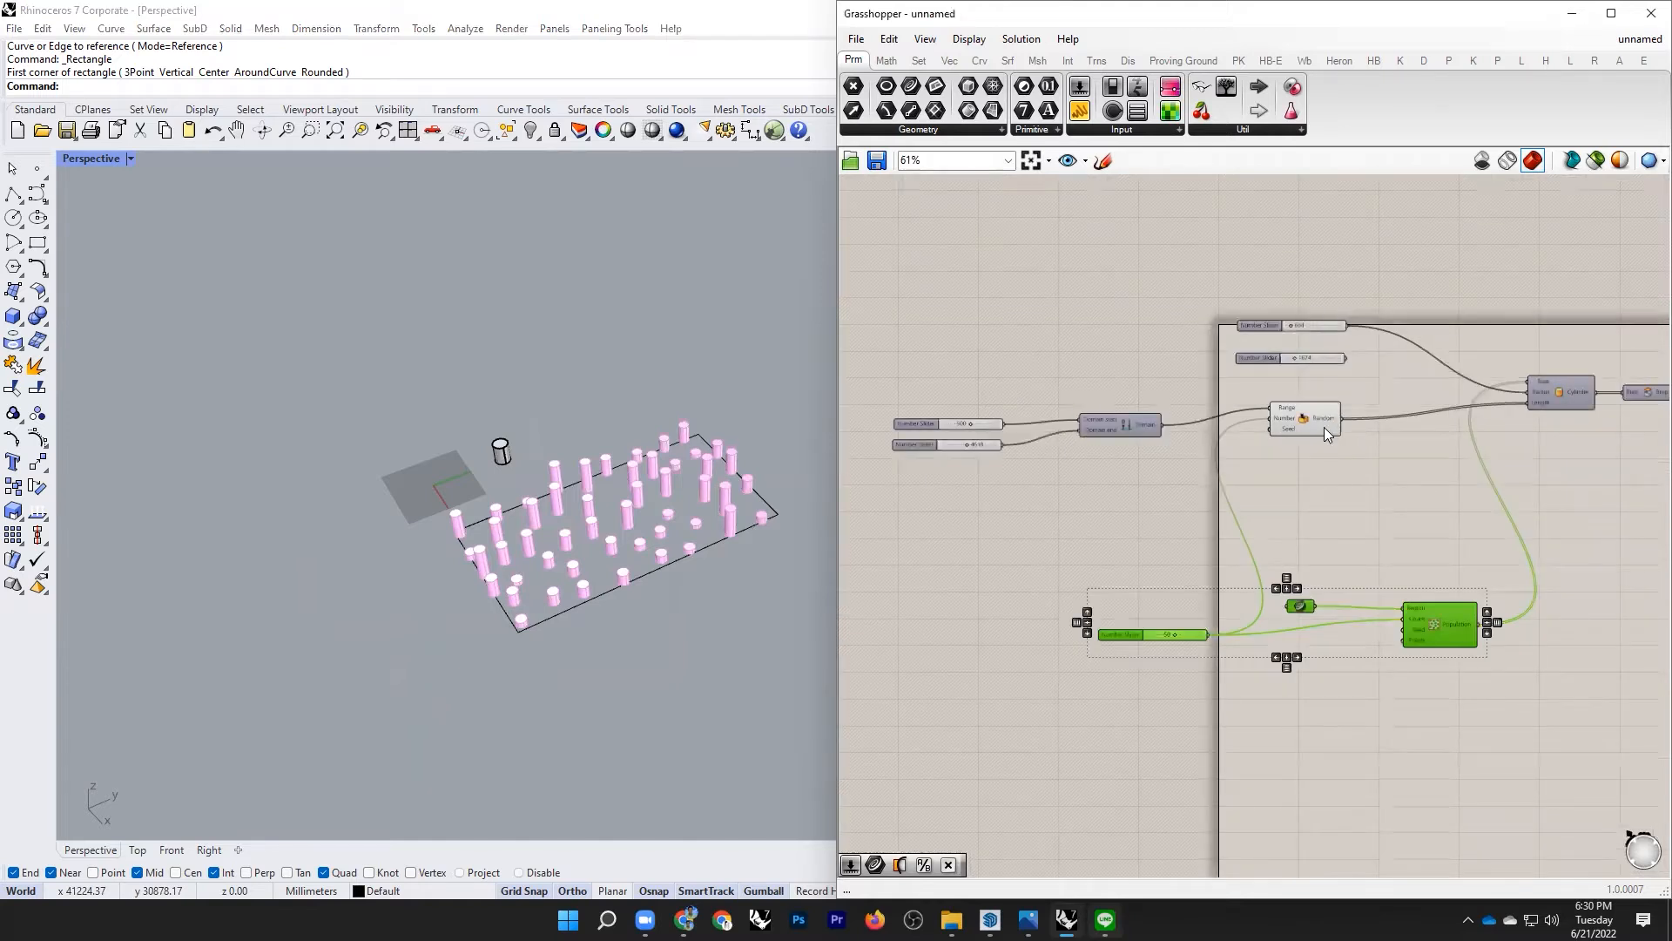
Step: Duplicate the two domain sliders, Construct Domain and Random component, placing the wired copy directly below the originals
scroll(1321, 488, "down", 1)
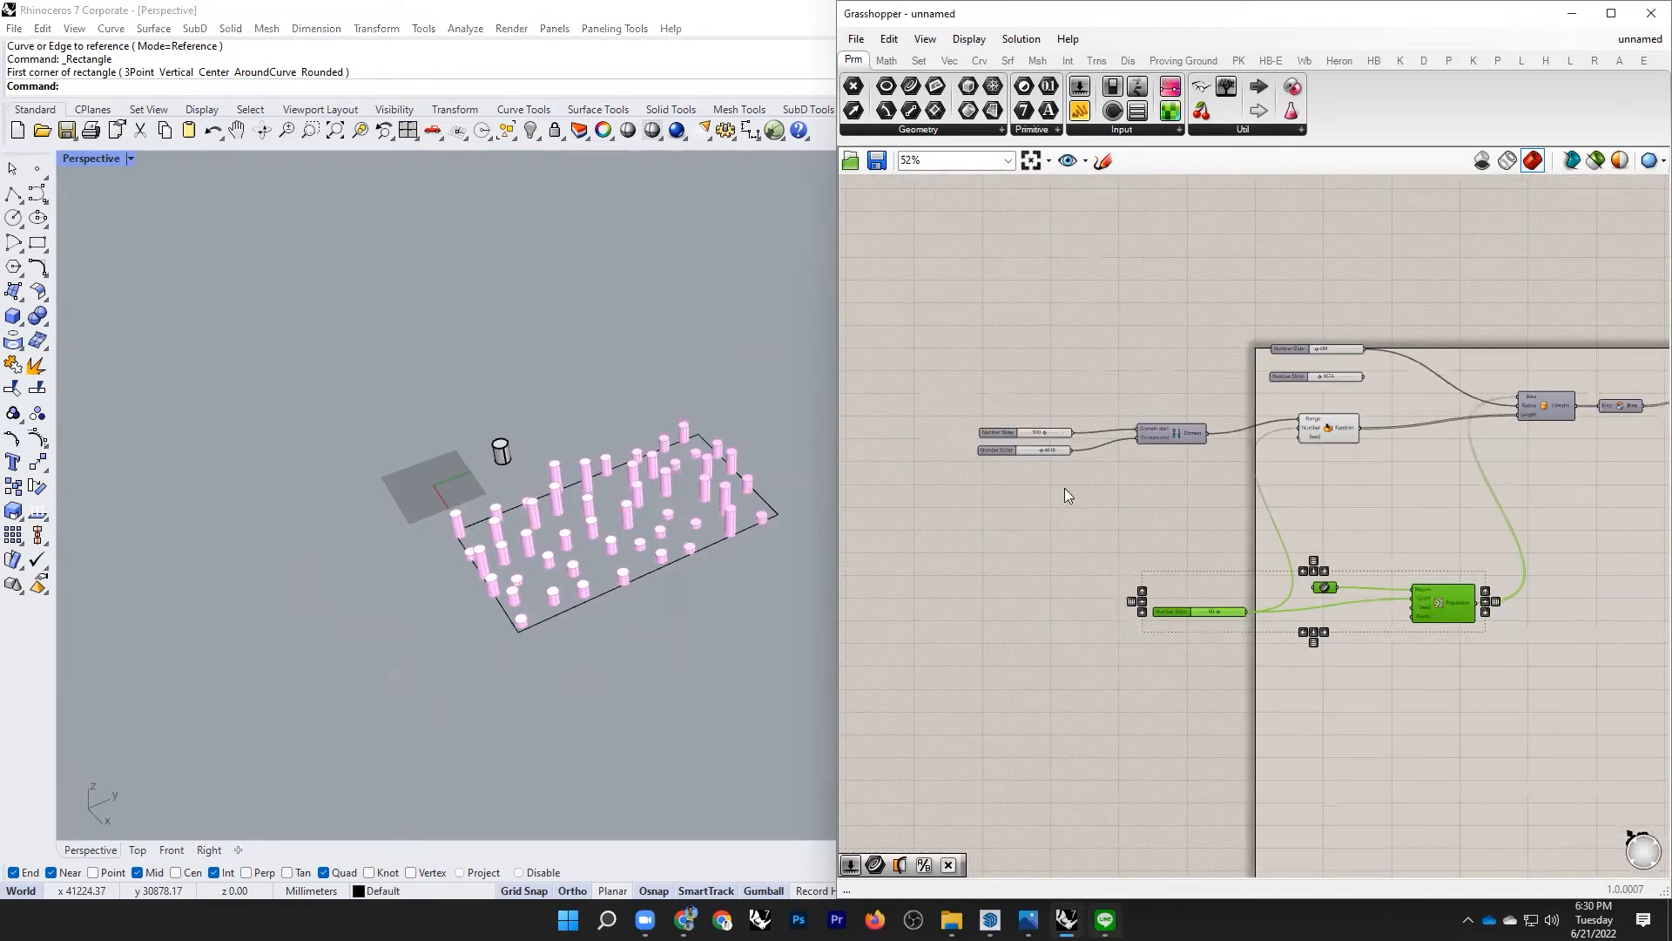
left_click_drag(1038, 485, 1396, 393)
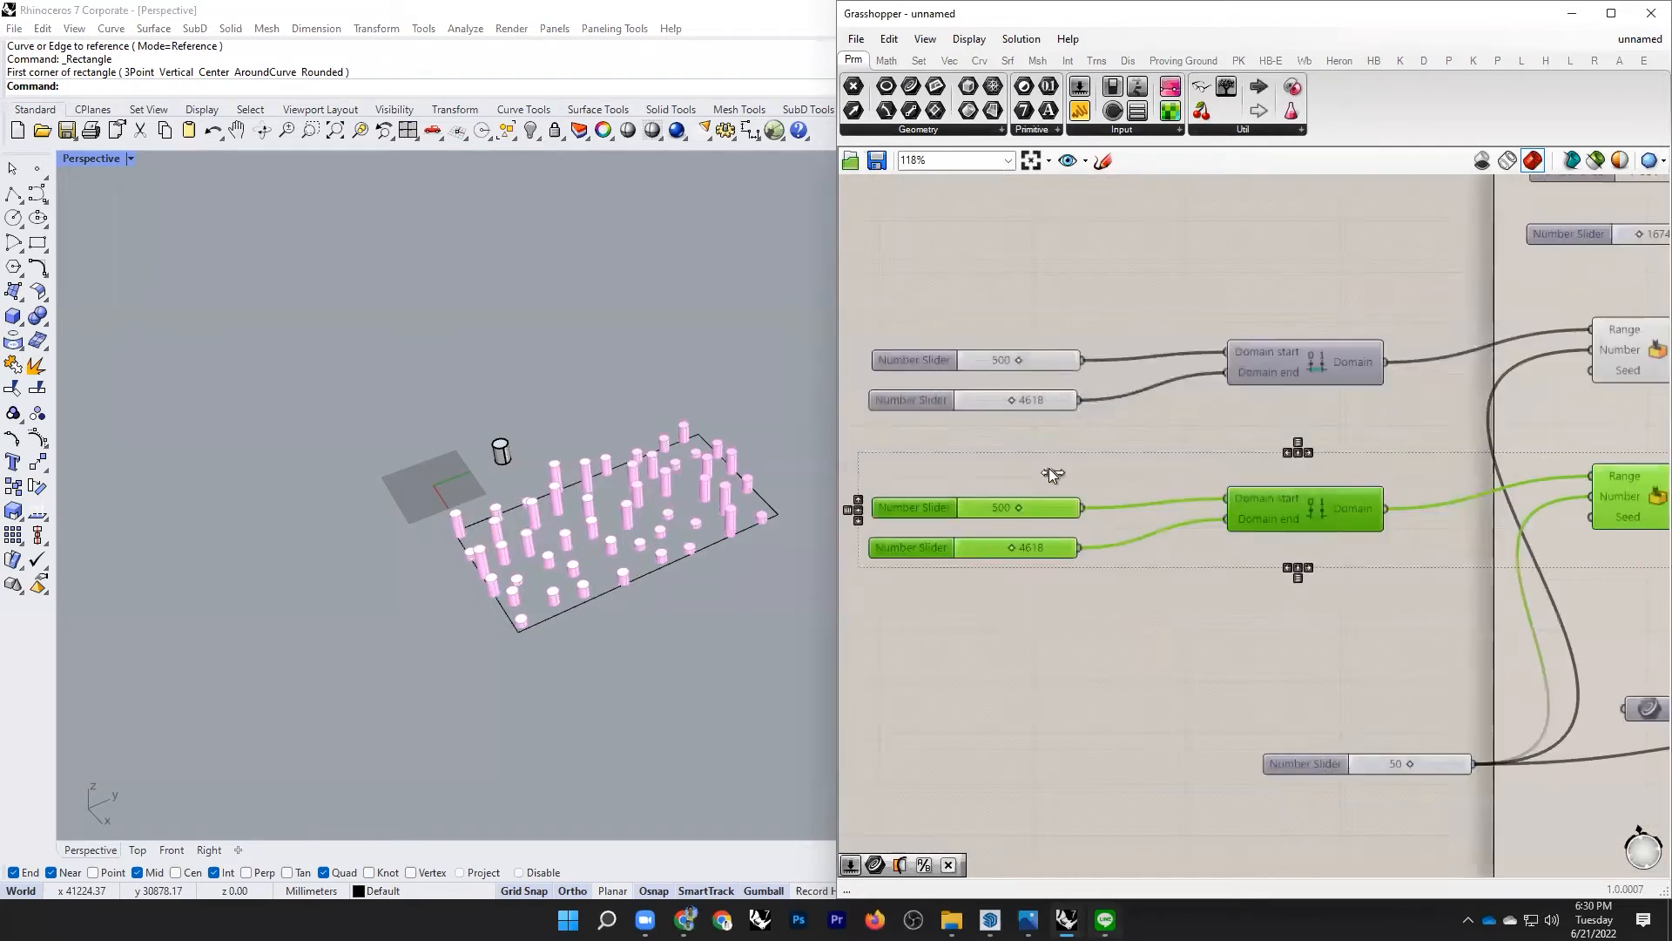
left_click(970, 468)
Step: Set the duplicated sliders to 153 for Domain start and 1488 for Domain end
scroll(1044, 547, "up", 3)
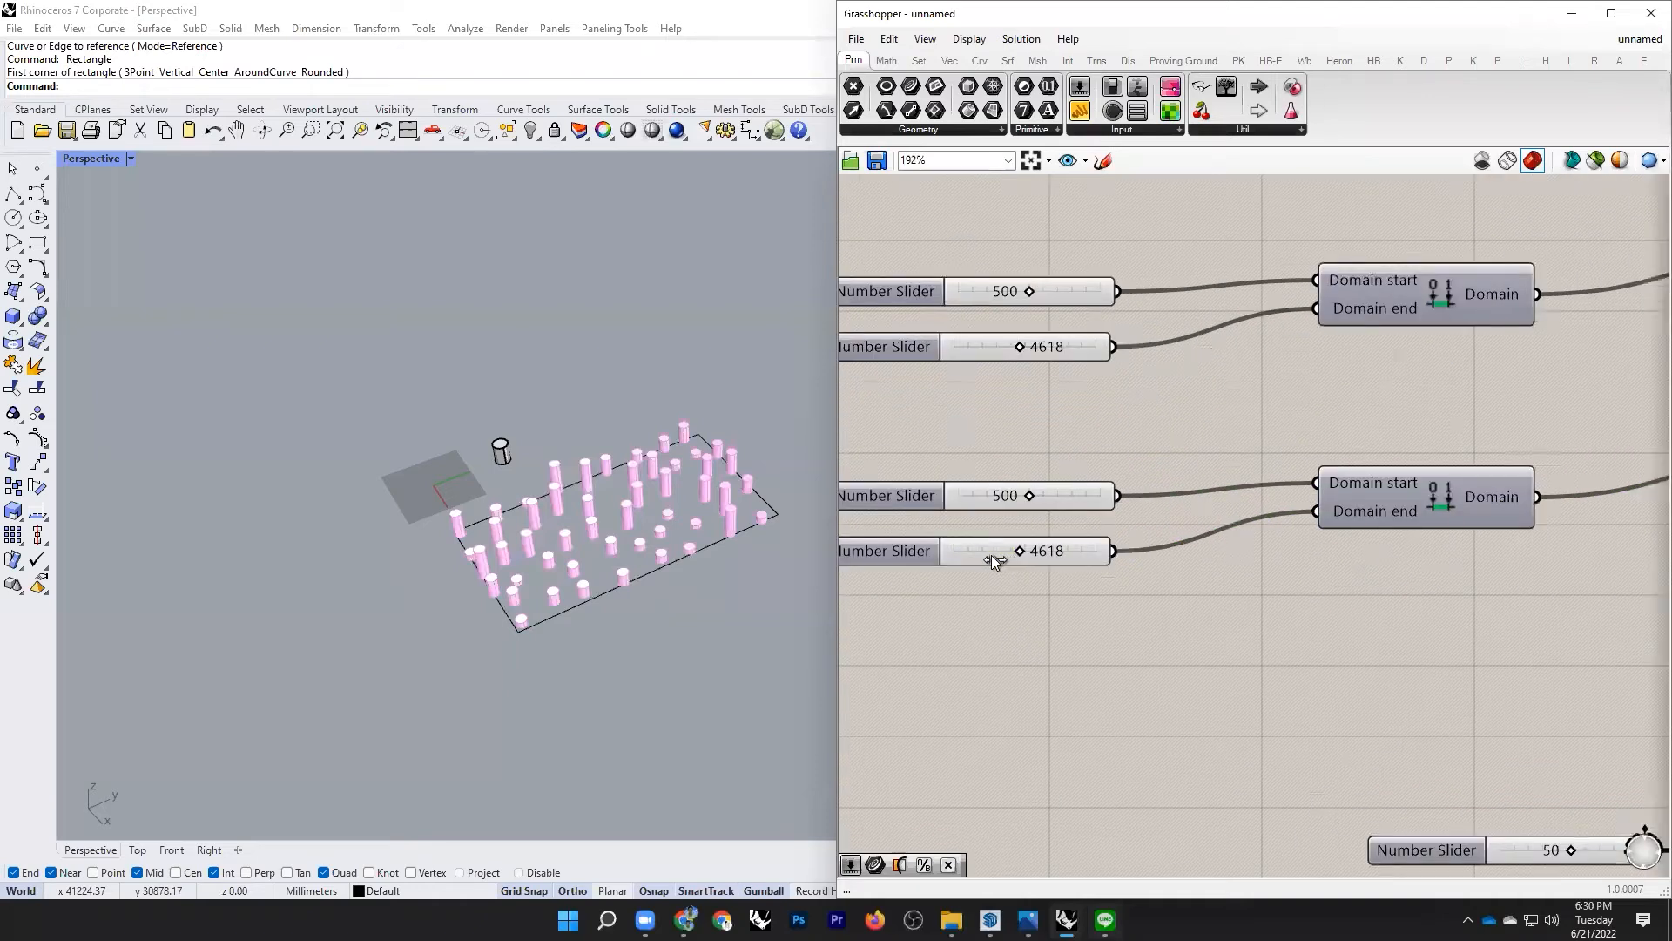
scroll(992, 556, "up", 1)
scroll(994, 541, "up", 1)
left_click_drag(1053, 468, 973, 468)
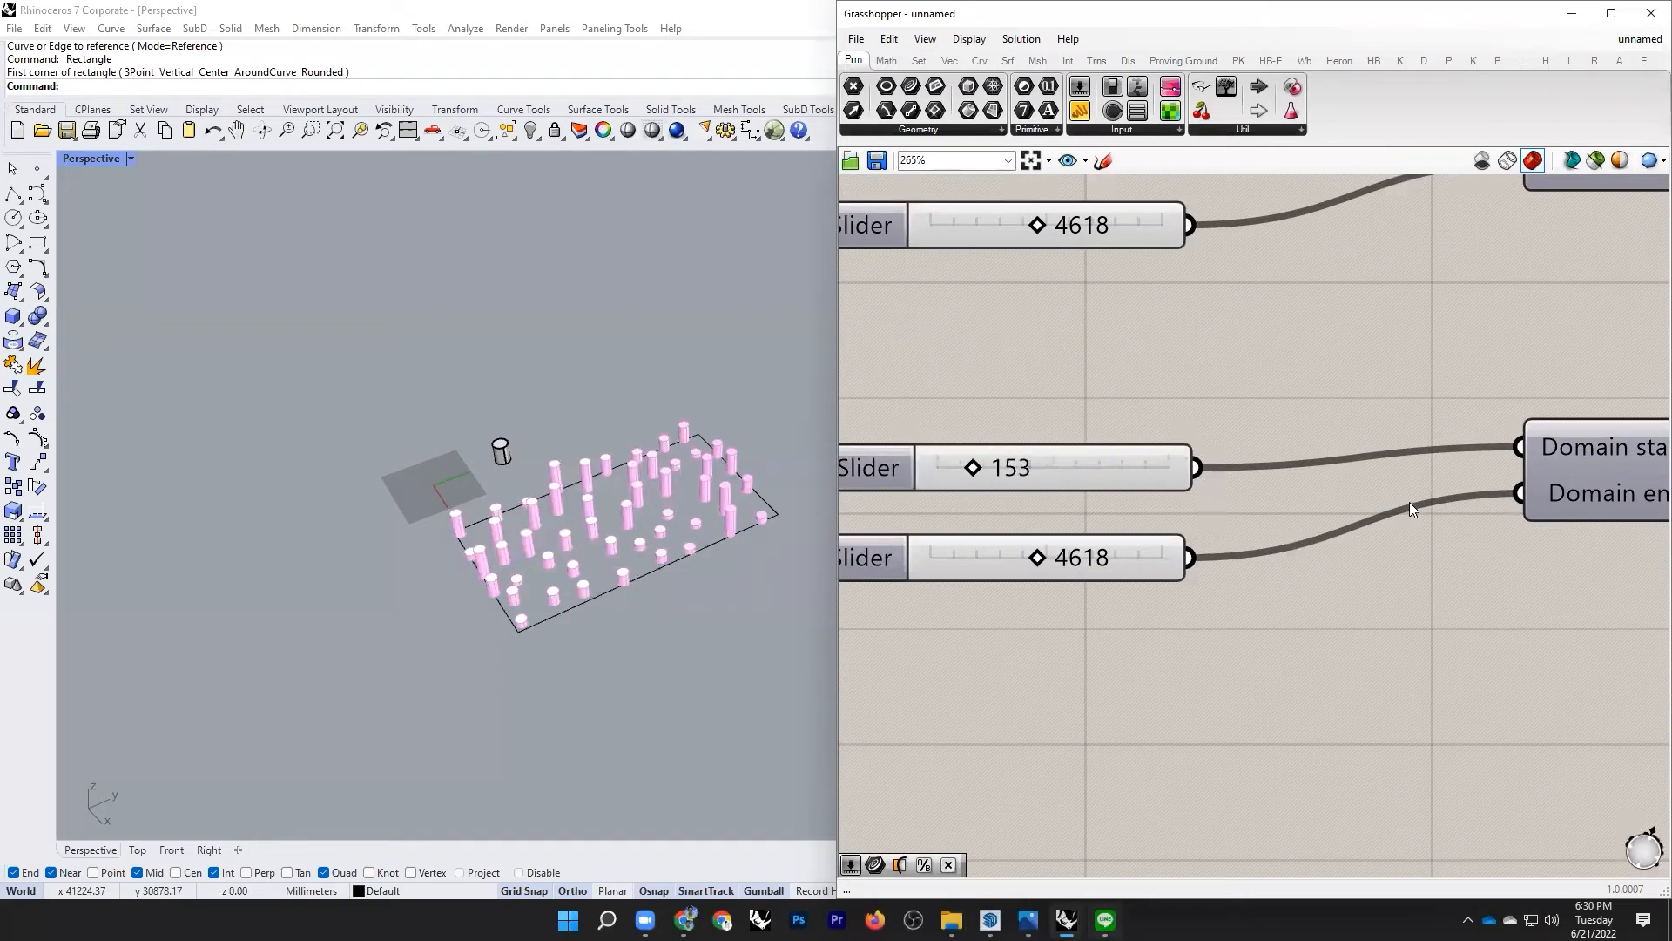
left_click_drag(1038, 558, 979, 558)
Step: Connect the duplicated Random component's output to the Cylinder's Radius input in place of the 684 slider
scroll(1250, 500, "down", 4)
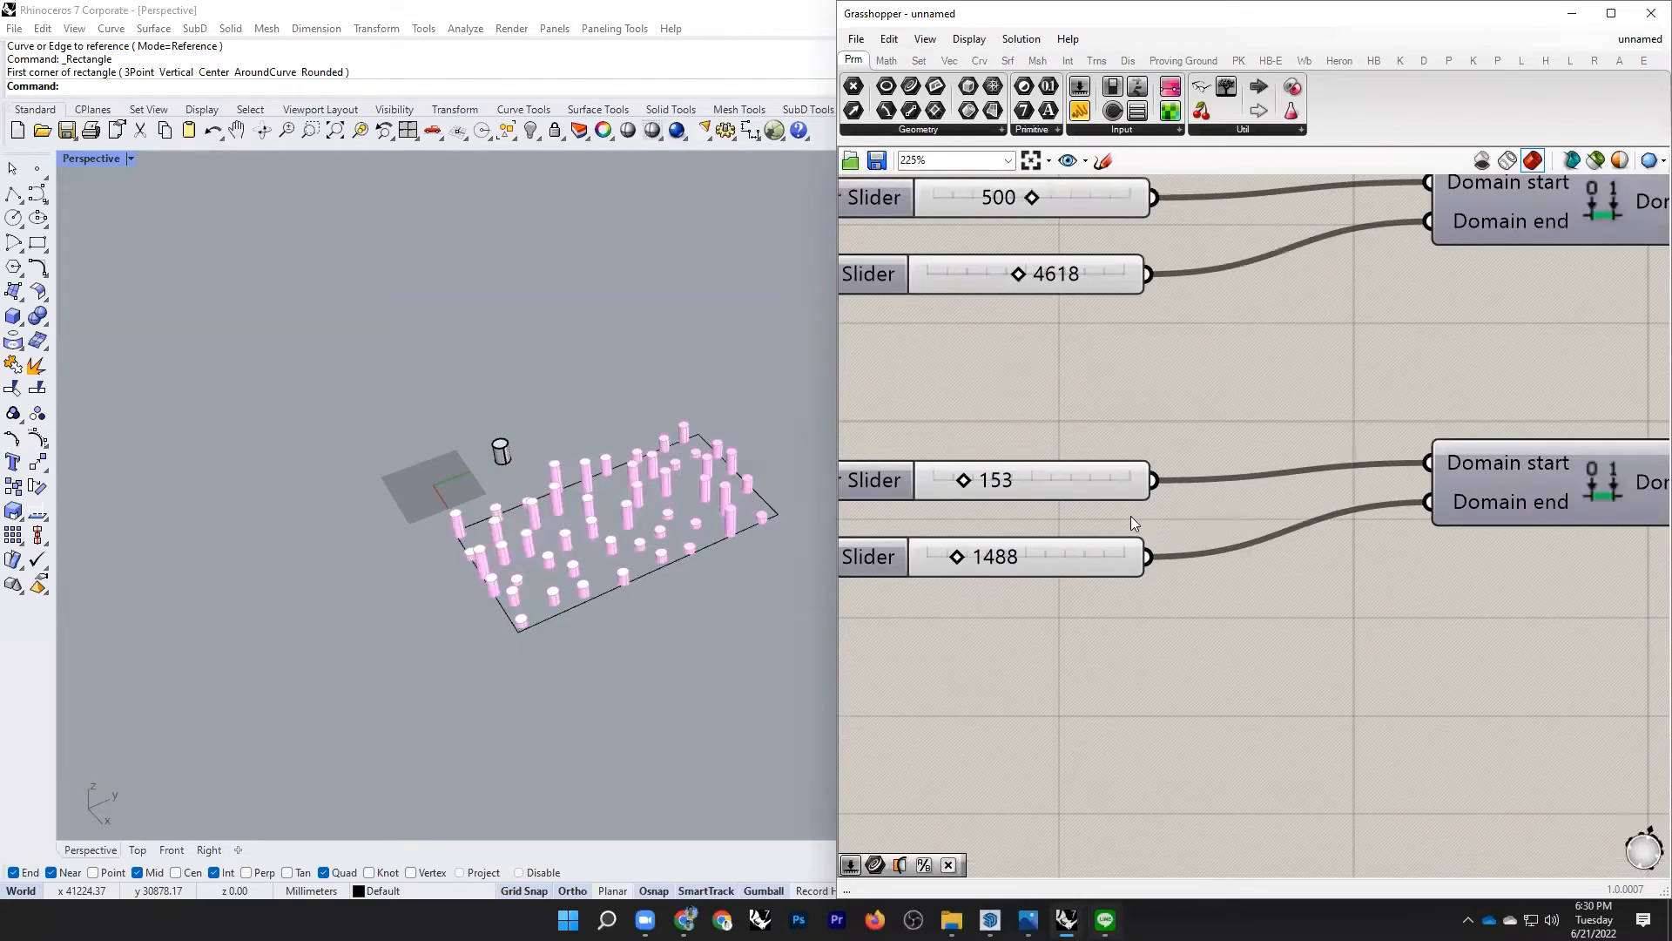
scroll(1347, 505, "down", 2)
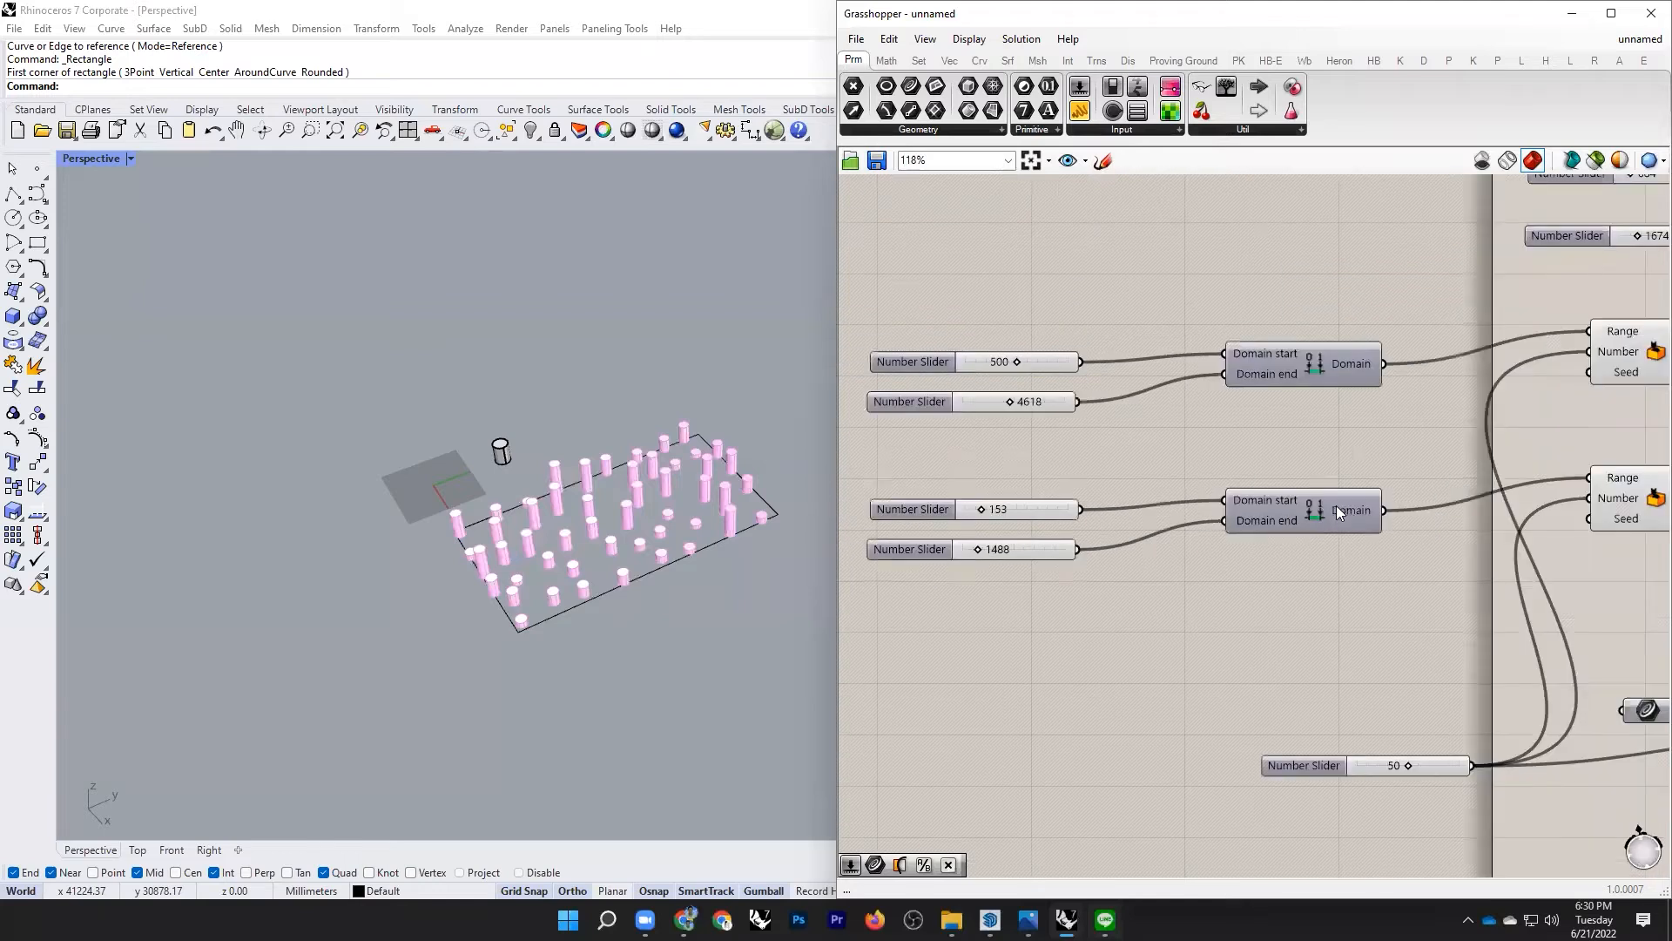
scroll(1339, 510, "down", 1)
scroll(1559, 388, "up", 2)
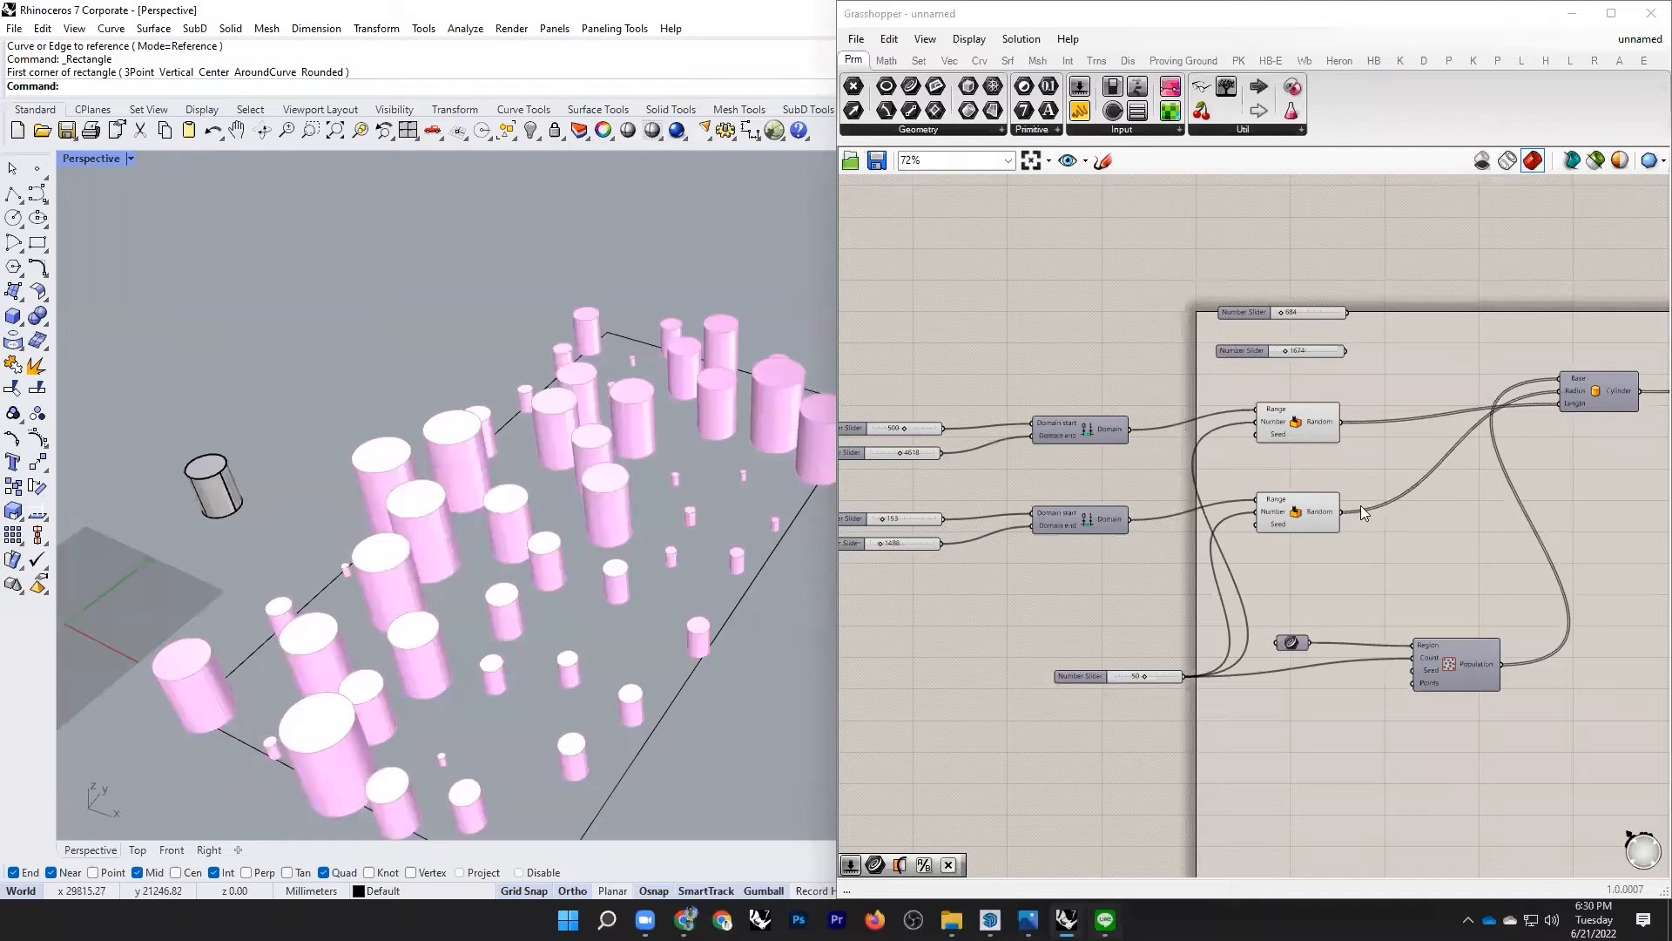
Step: Examine the wiring from both domains and the shared count slider through the two Random components
scroll(1361, 505, "up", 1)
scroll(1002, 531, "down", 2)
scroll(972, 521, "up", 1)
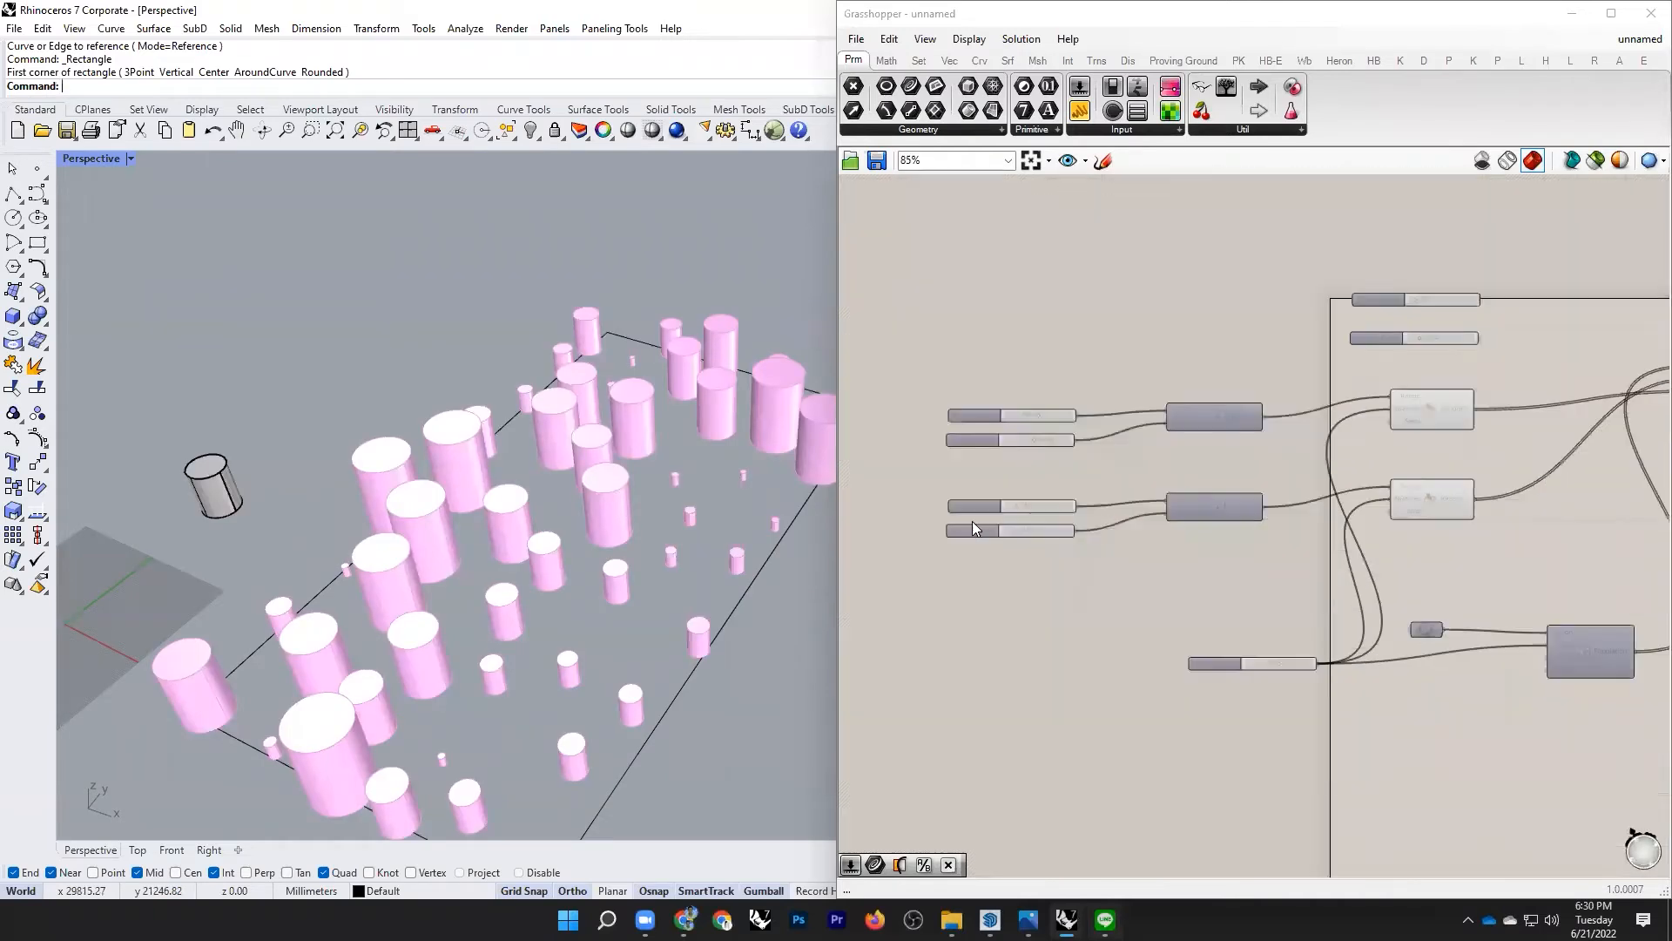
scroll(968, 524, "up", 1)
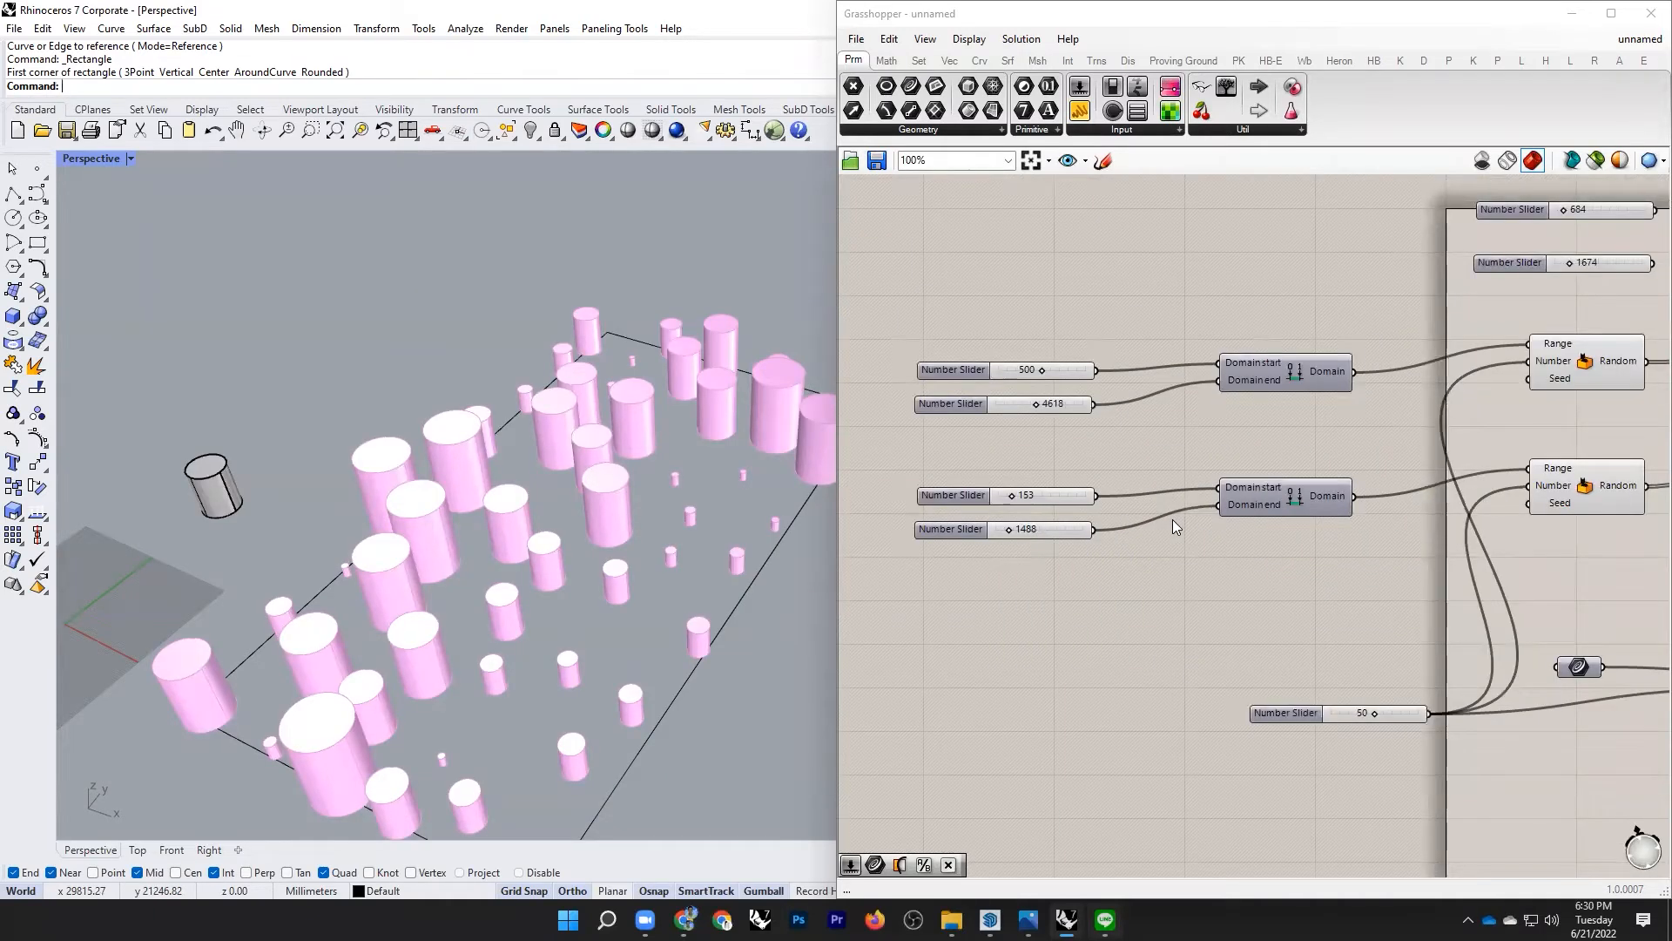
scroll(1299, 632, "down", 1)
right_click_drag(1299, 632, 1187, 599)
scroll(1313, 651, "up", 2)
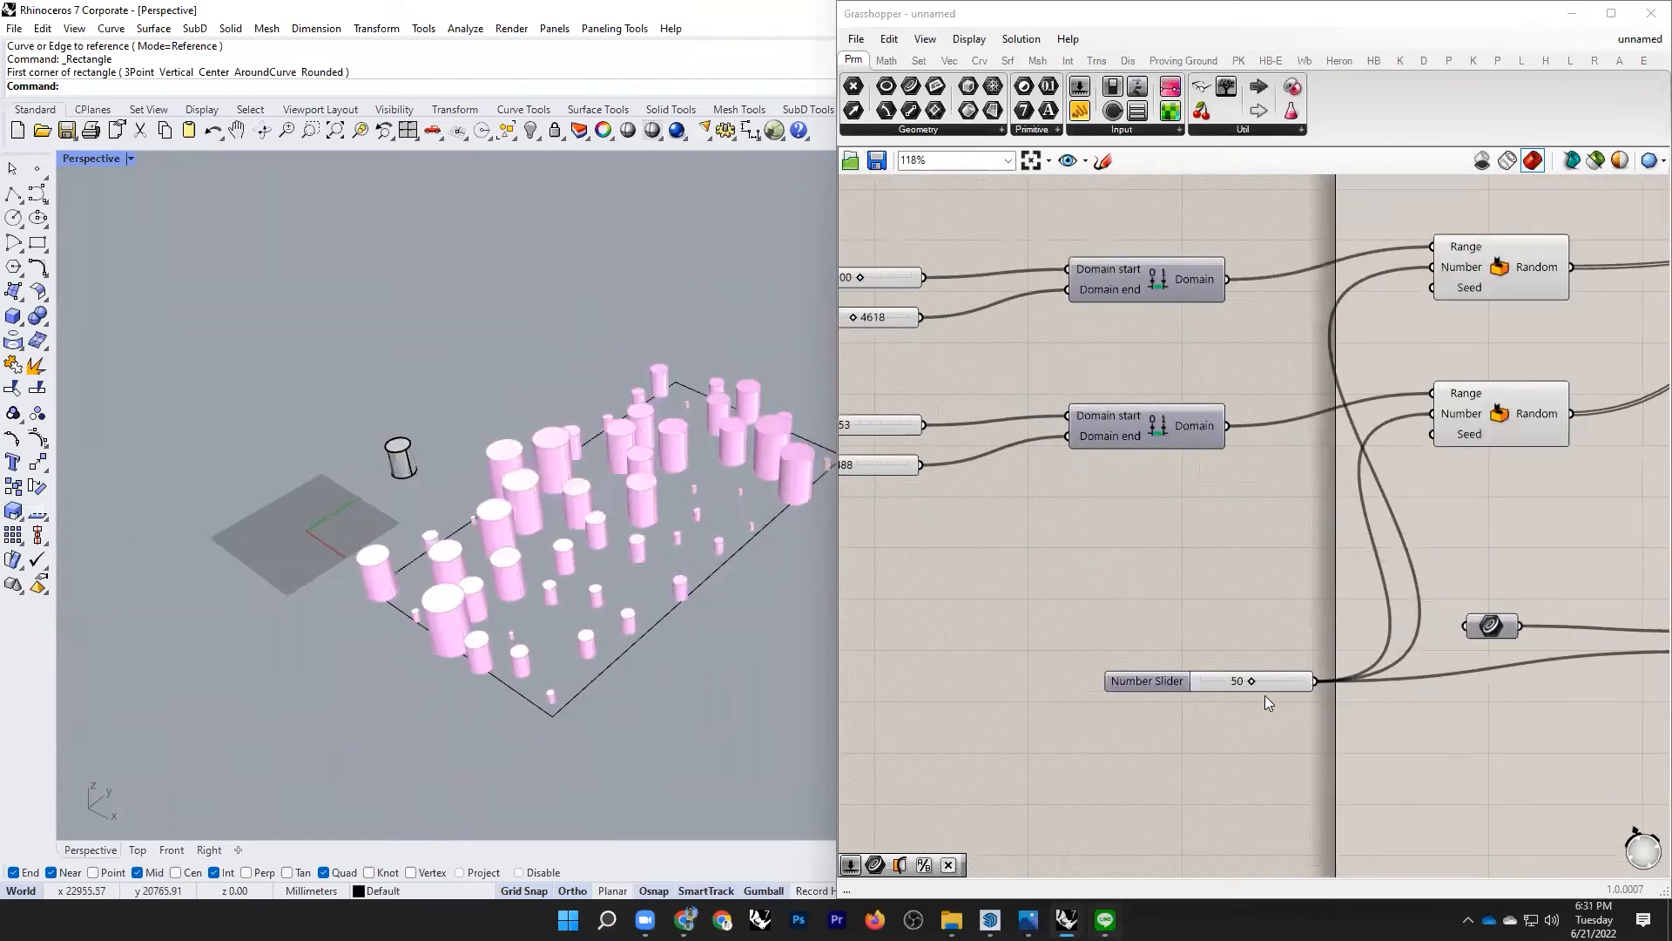
scroll(1264, 695, "up", 3)
scroll(1022, 629, "down", 4)
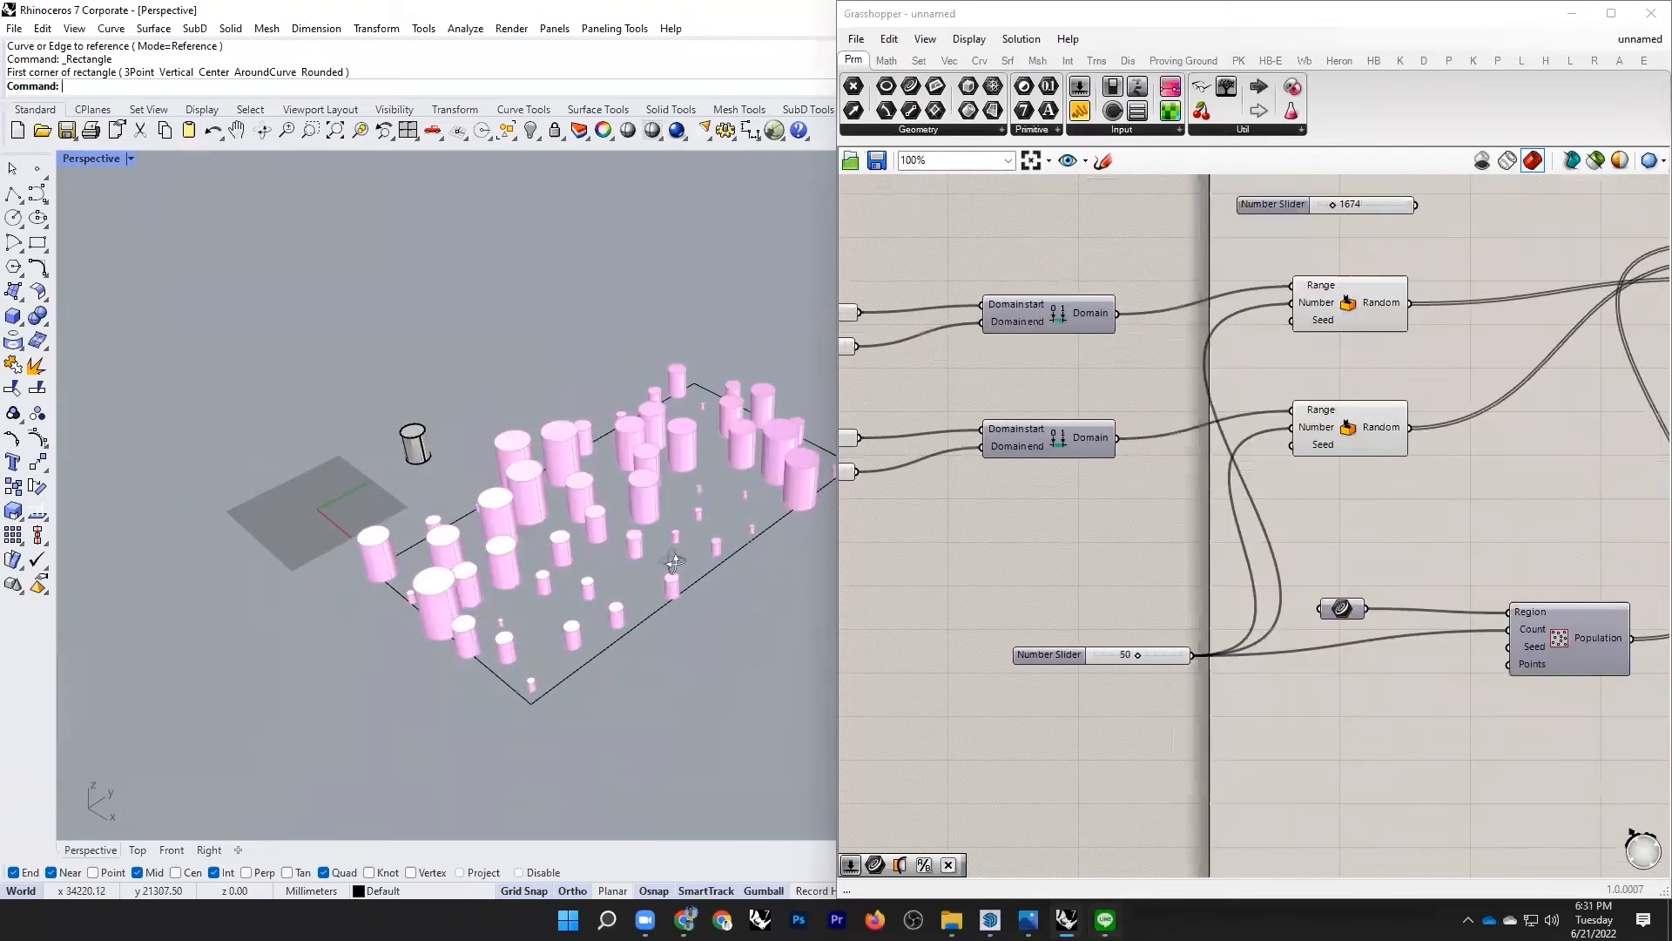
Step: Inspect the cylinders' randomized radii and heights in the perspective view from several angles and distances
right_click_drag(611, 554, 677, 585)
scroll(678, 586, "down", 5)
scroll(645, 553, "up", 6)
scroll(733, 571, "down", 4)
scroll(733, 566, "up", 5)
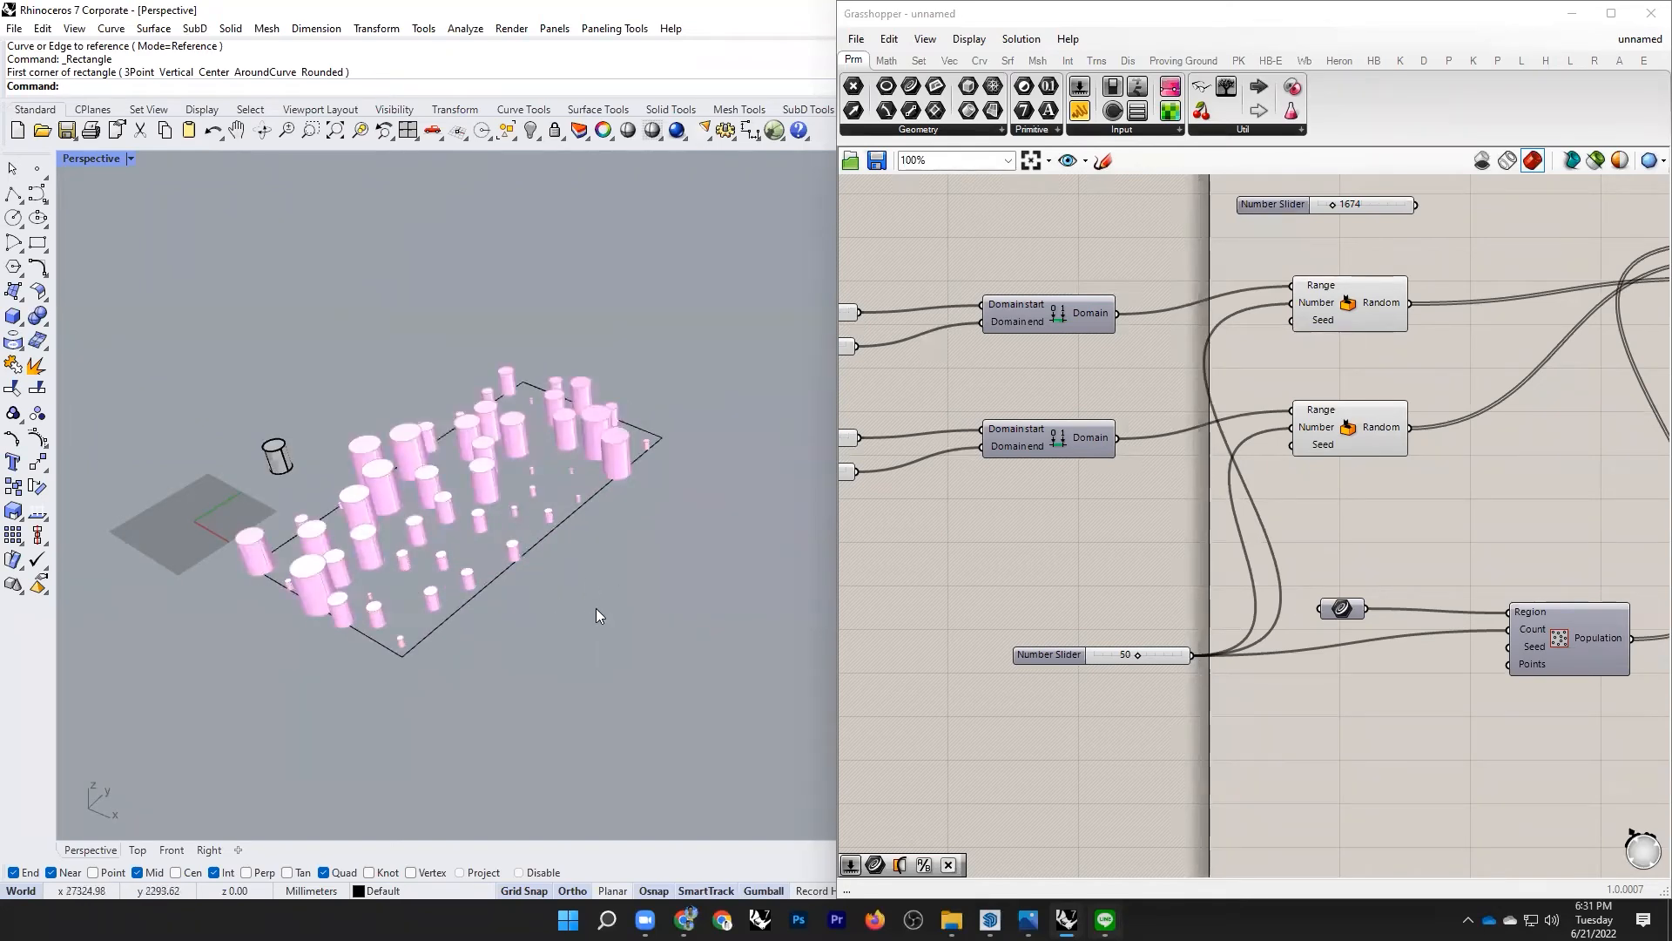
scroll(596, 608, "up", 4)
scroll(596, 608, "down", 6)
right_click_drag(623, 588, 658, 577)
right_click(657, 577)
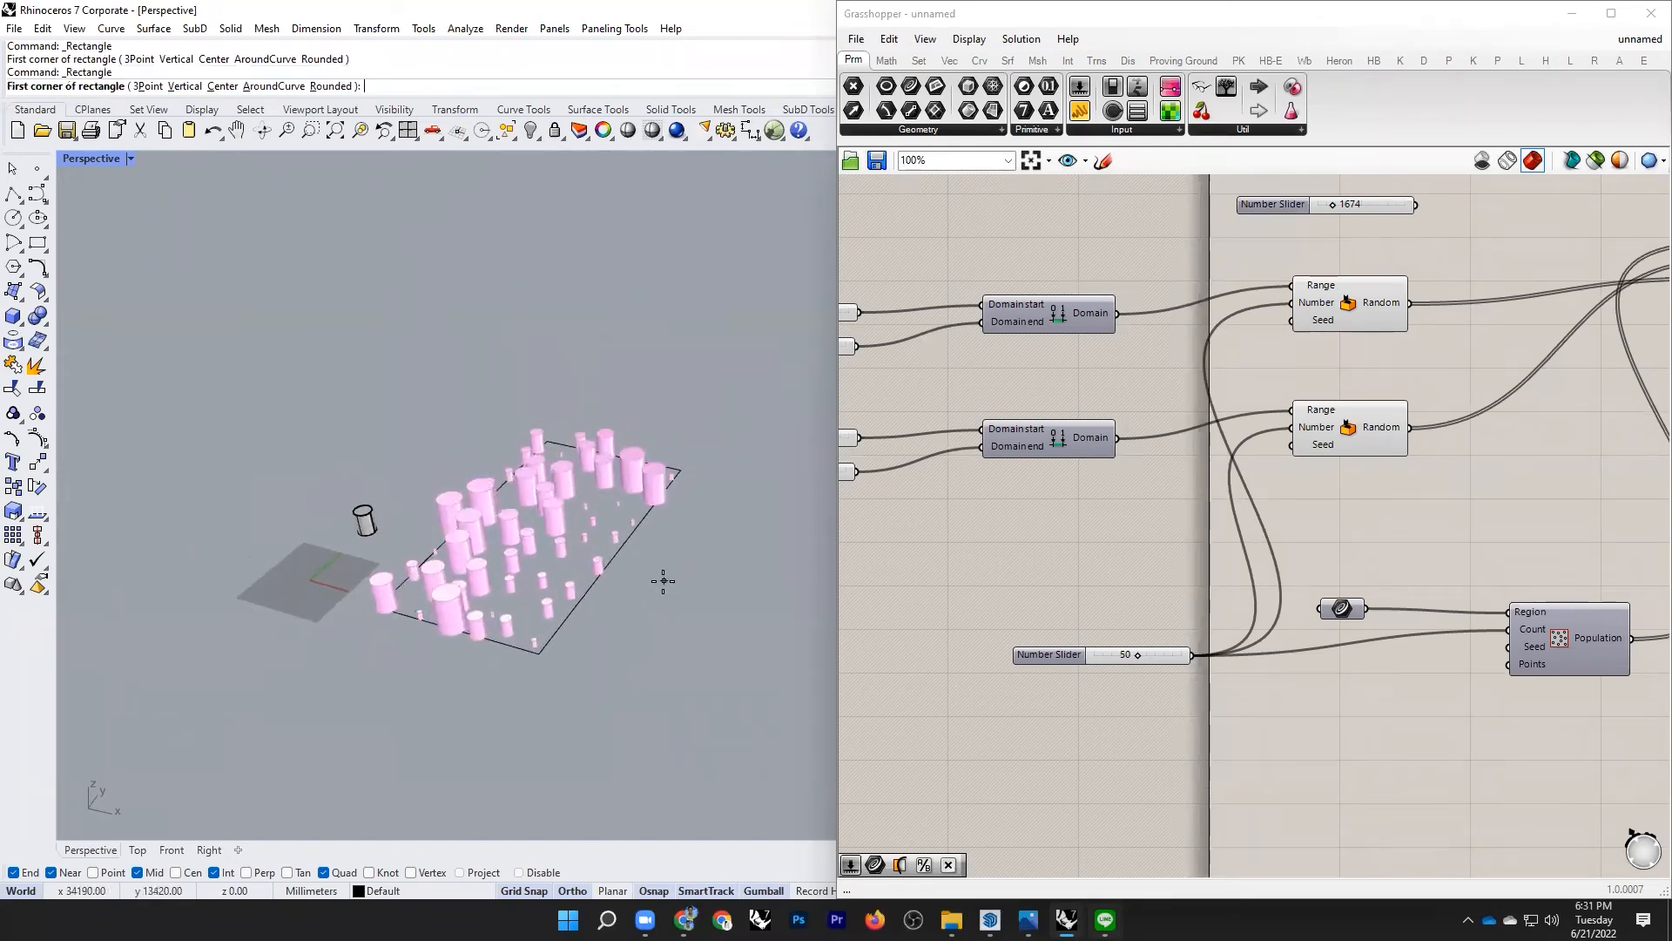
key("Escape")
scroll(495, 432, "down", 5)
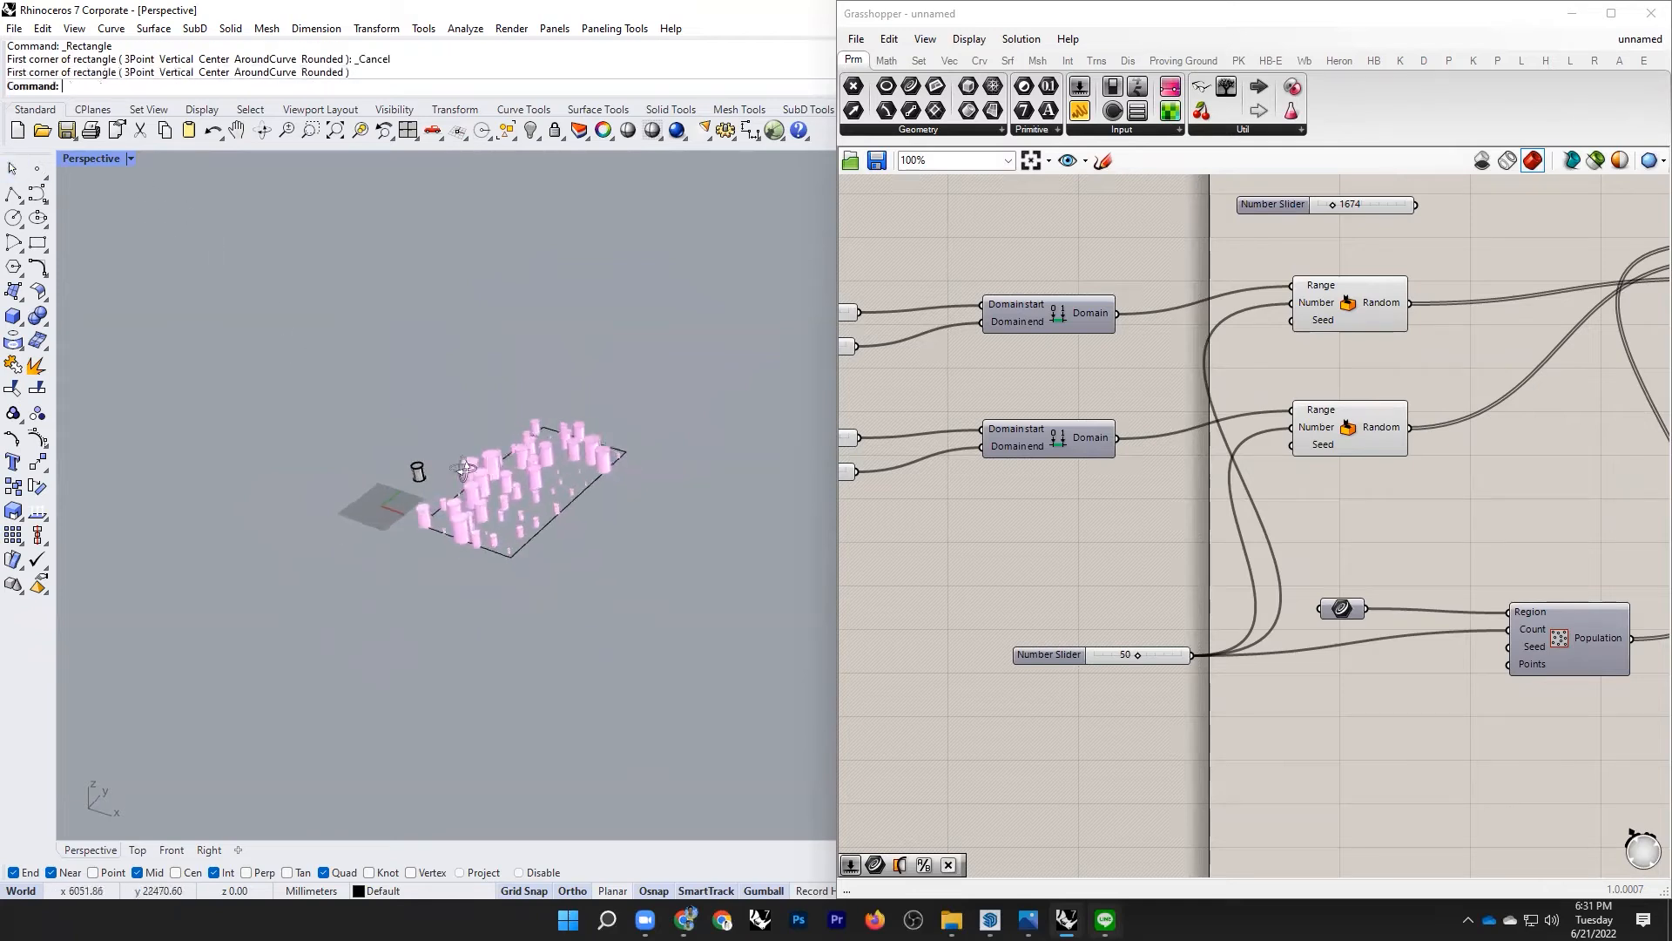
right_click_drag(564, 474, 531, 476)
right_click(531, 476)
key("Escape")
scroll(535, 473, "up", 8)
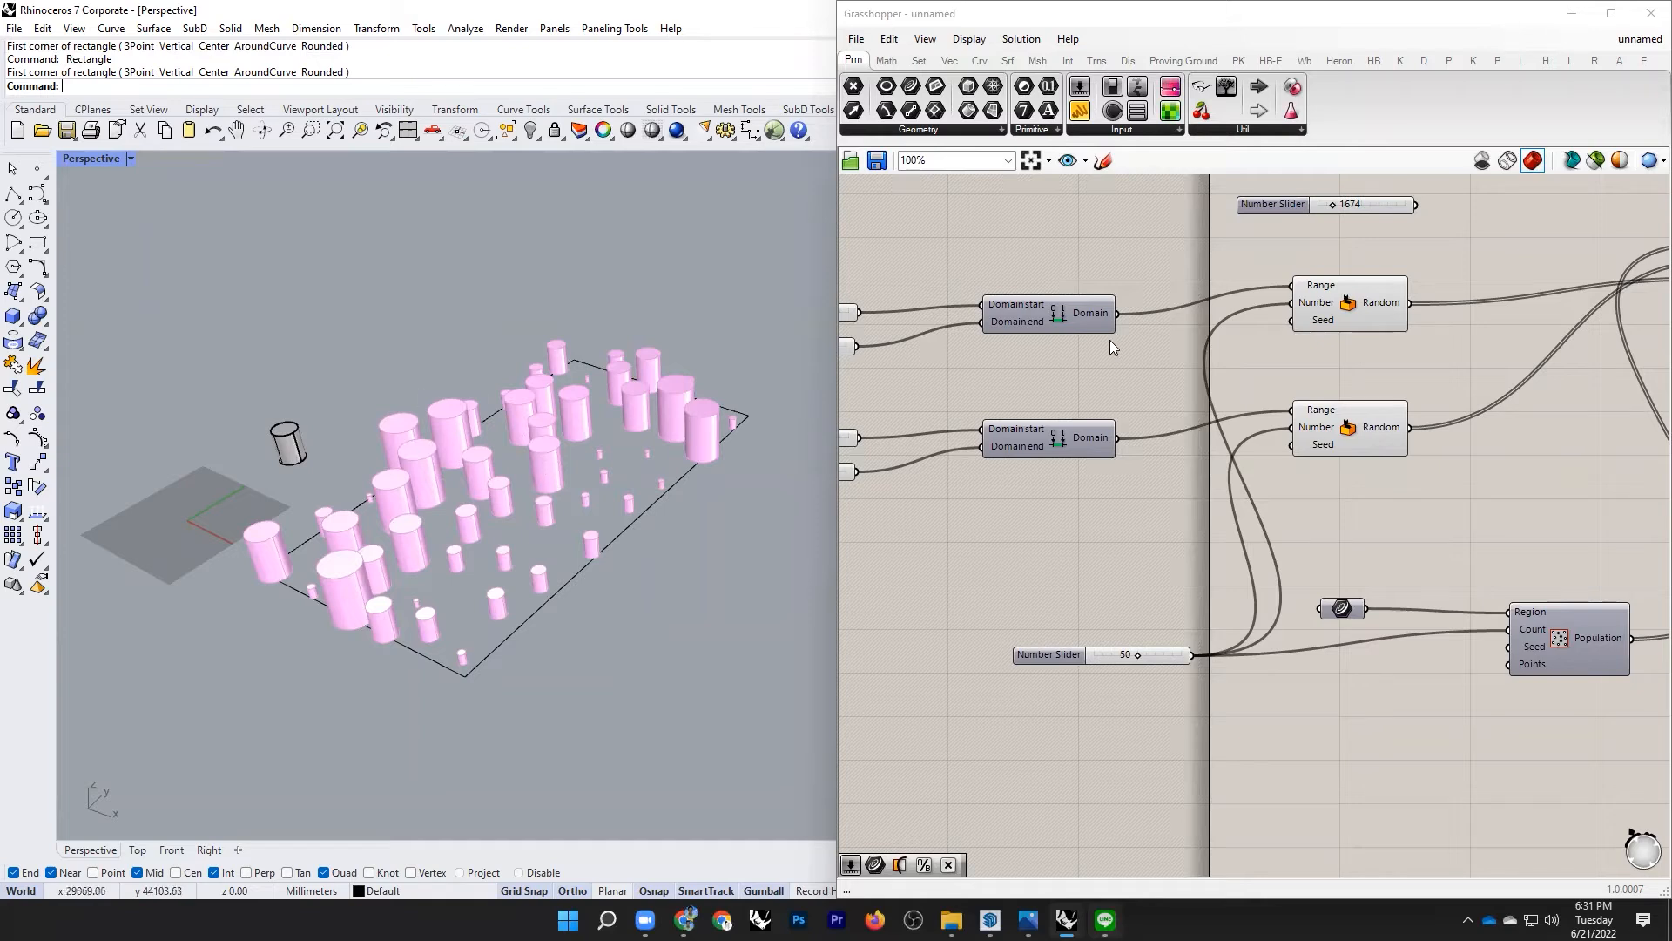
Step: Review the whole definition from the domain sliders through Cylinder to the custom preview, comparing it with the cylinders
scroll(1148, 441, "down", 3)
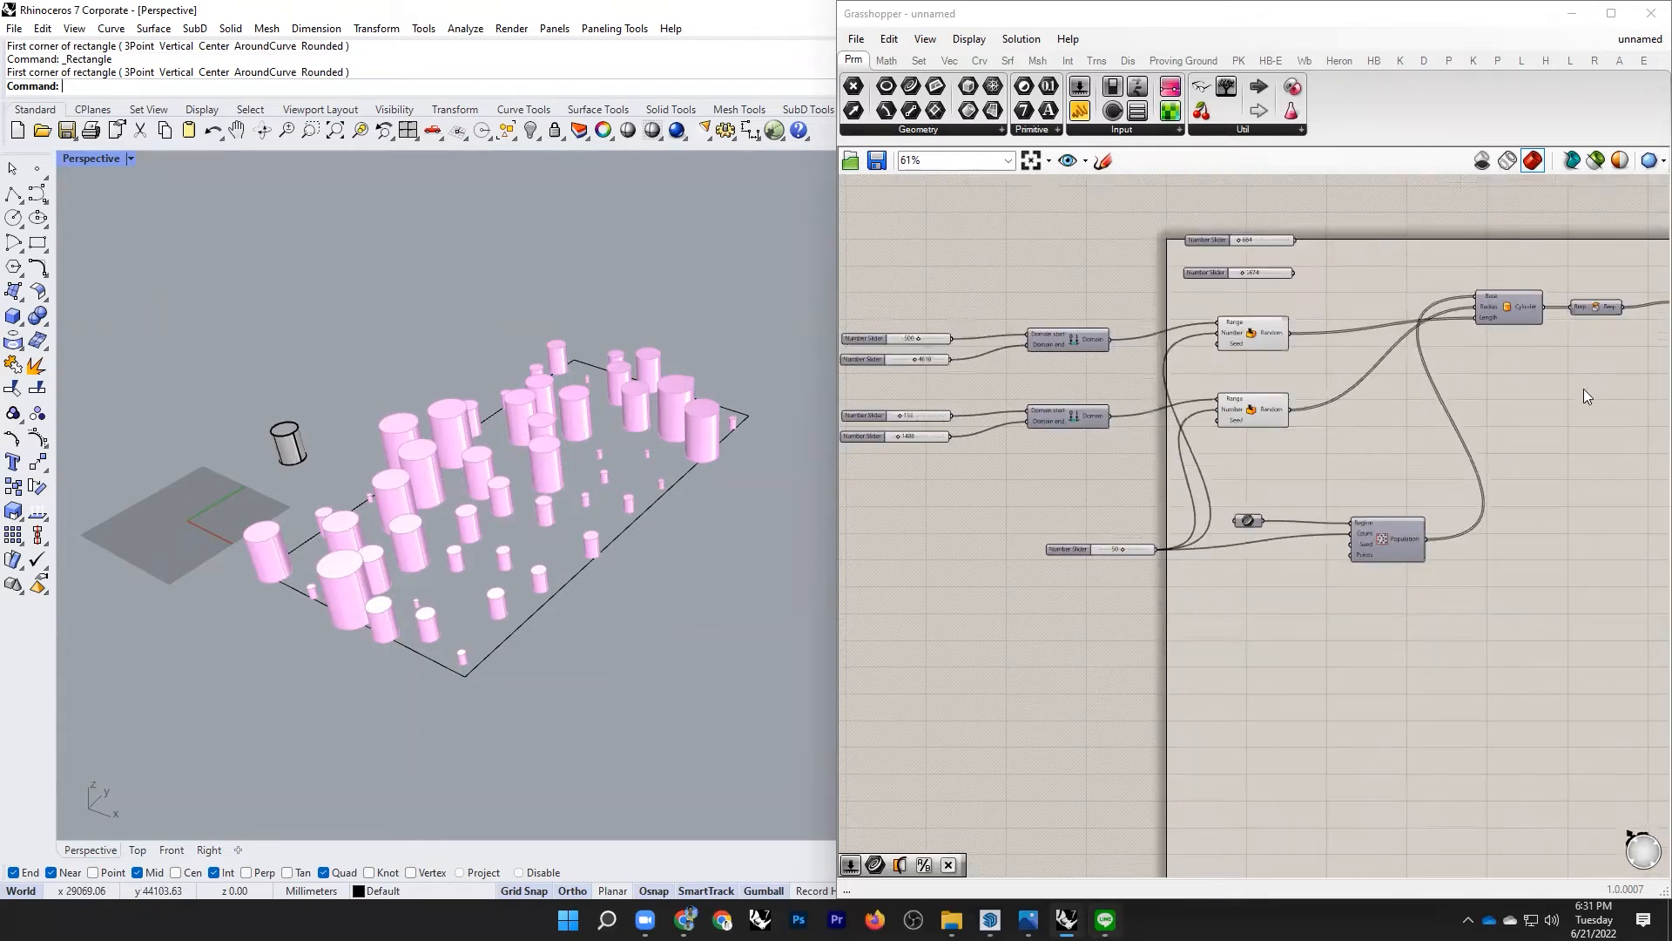
scroll(1582, 383, "up", 3)
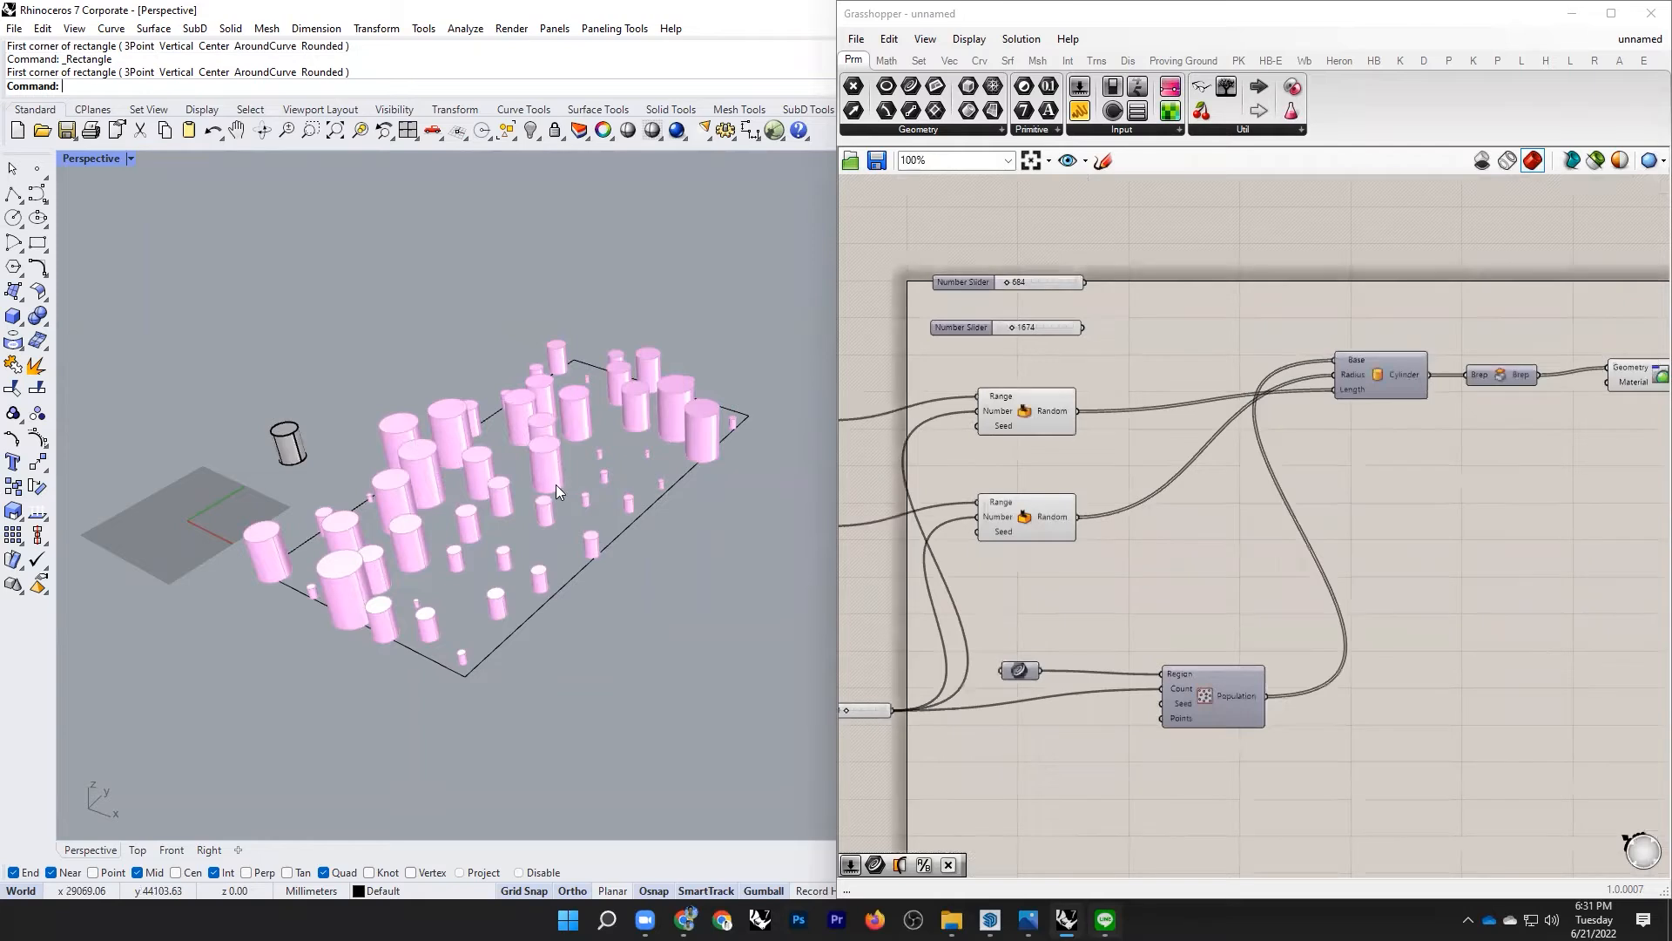
scroll(554, 484, "down", 7)
scroll(554, 485, "up", 7)
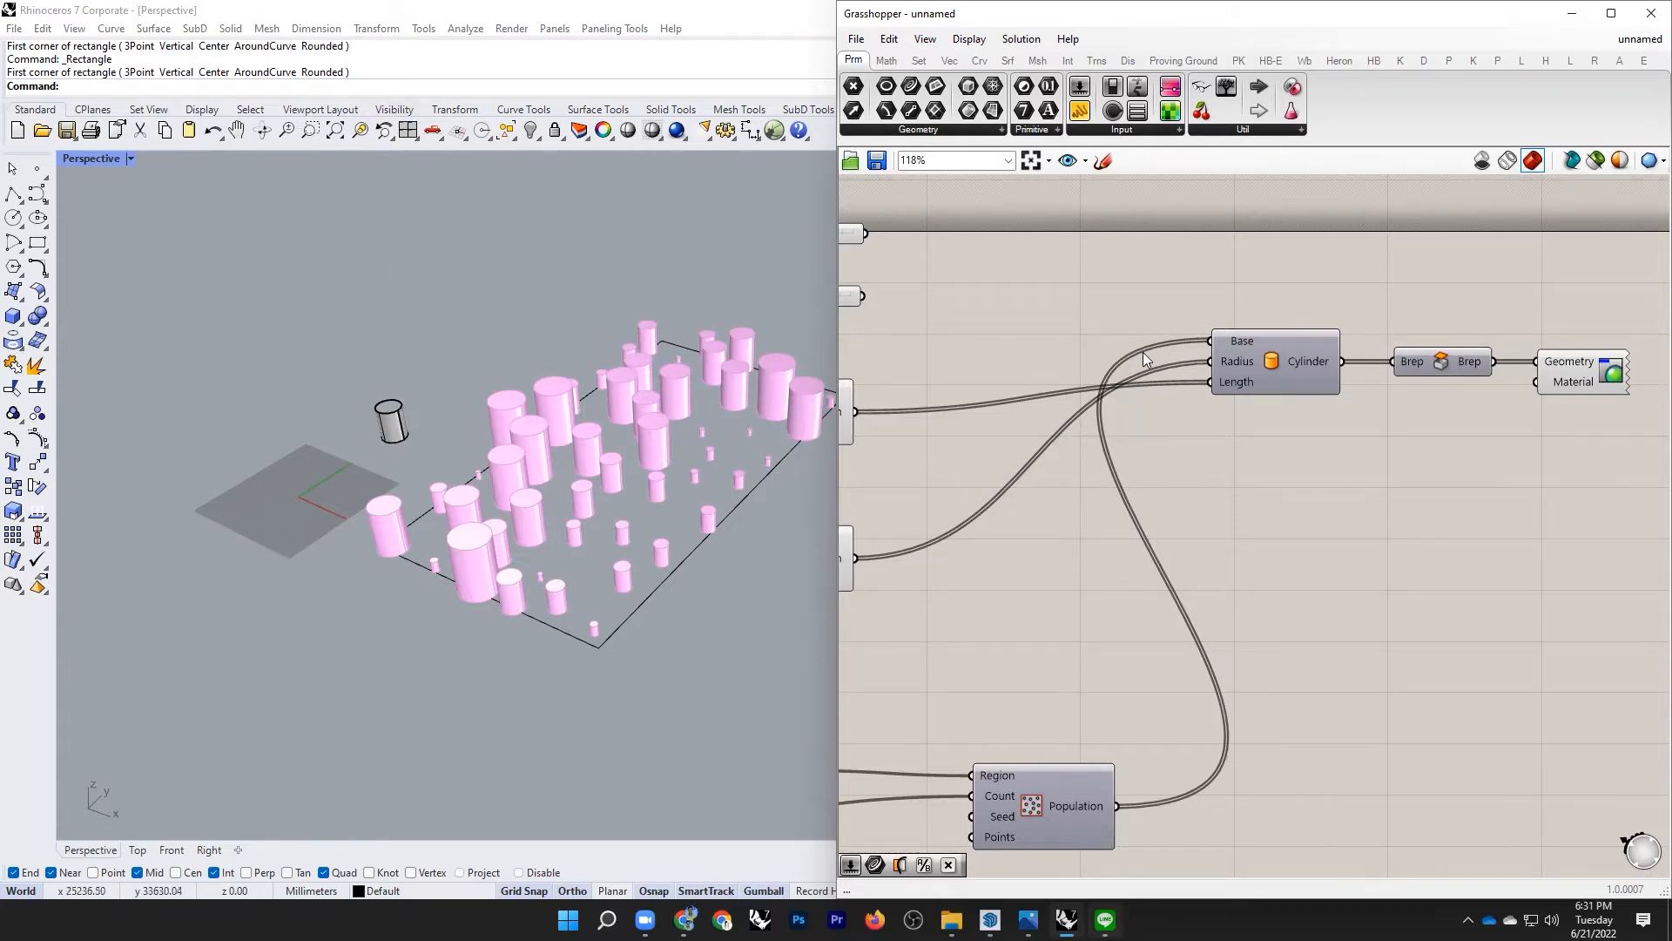
scroll(1143, 352, "down", 5)
scroll(1252, 446, "up", 1)
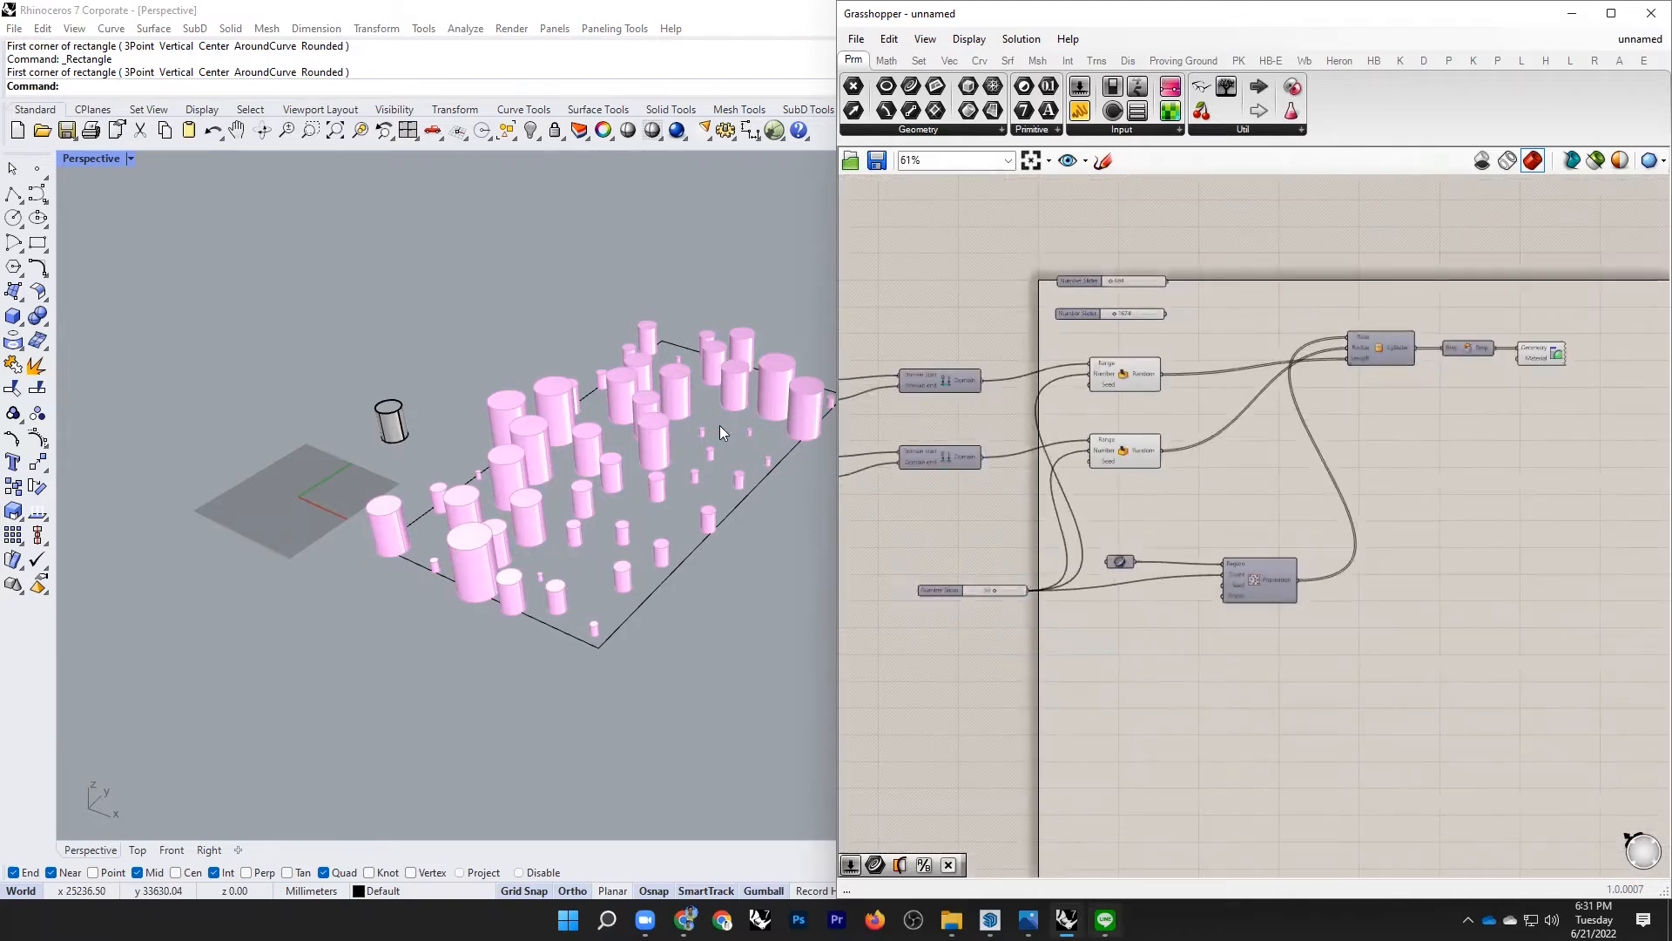
scroll(664, 352, "up", 2)
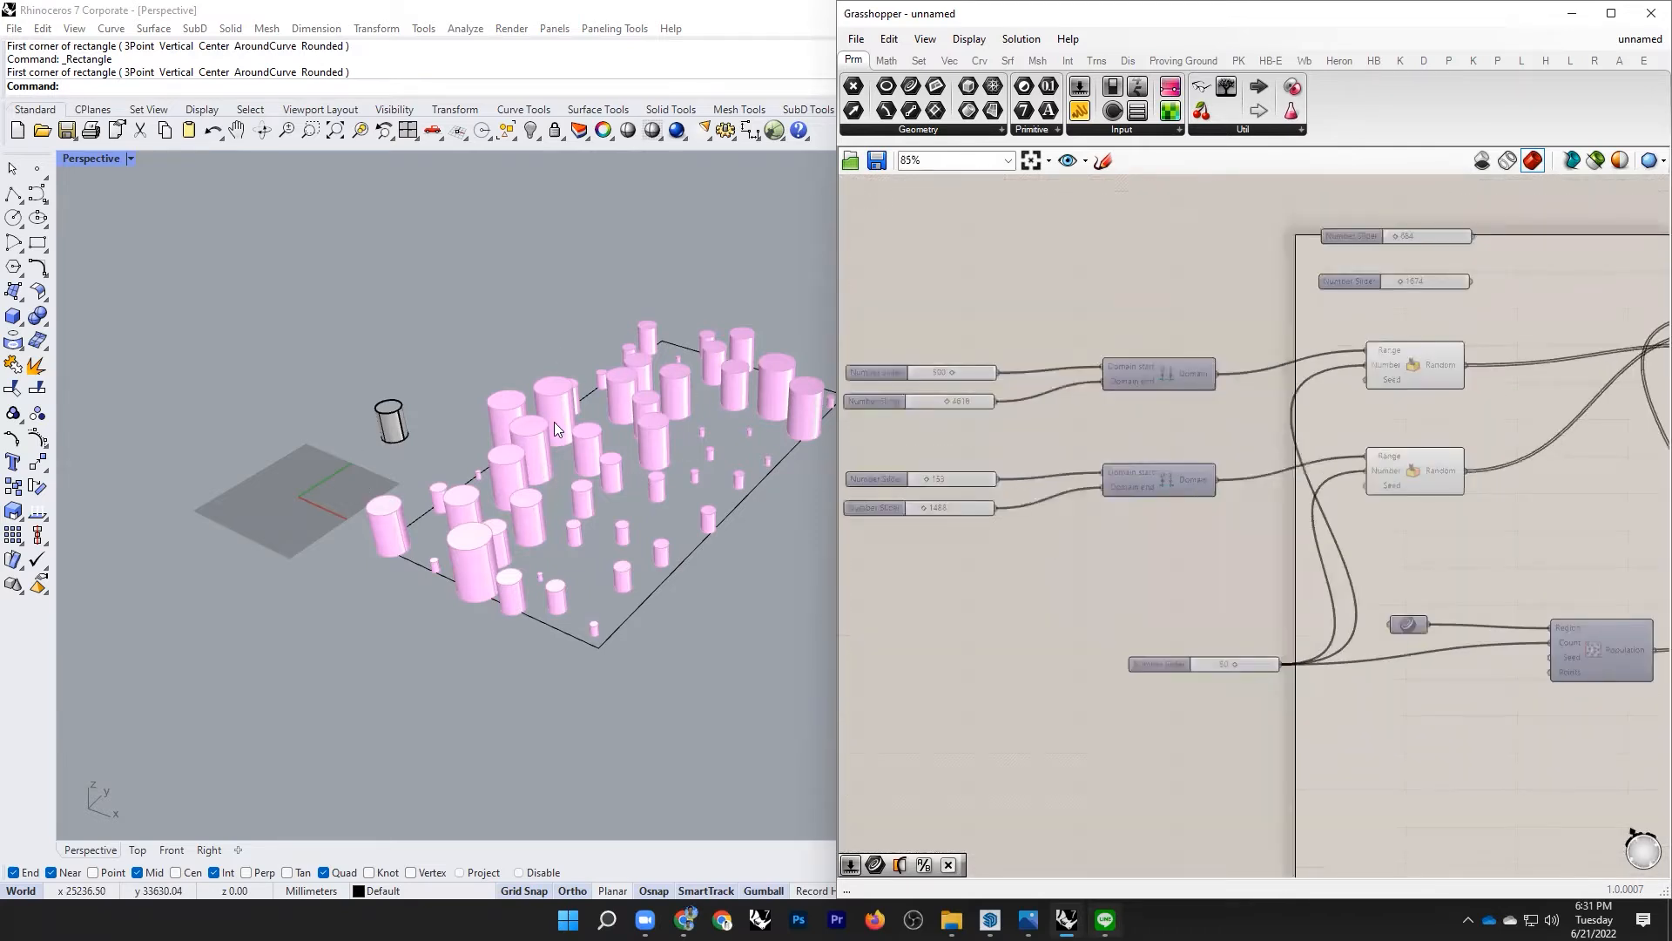
scroll(538, 437, "up", 2)
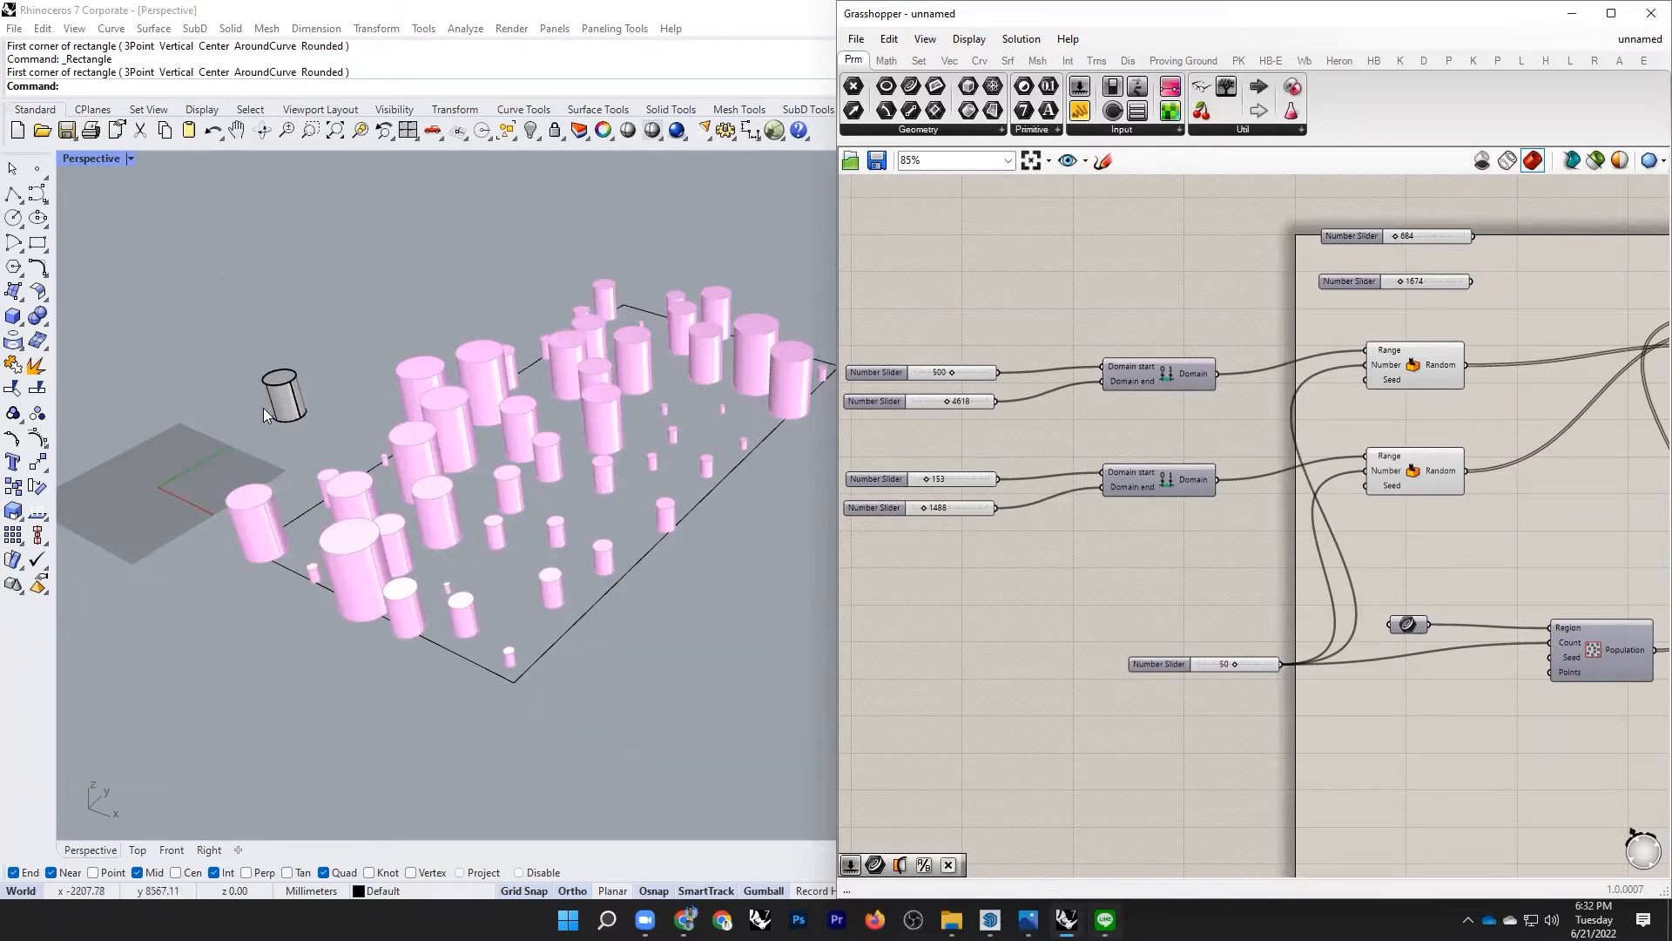
scroll(984, 338, "down", 1)
scroll(975, 351, "down", 1)
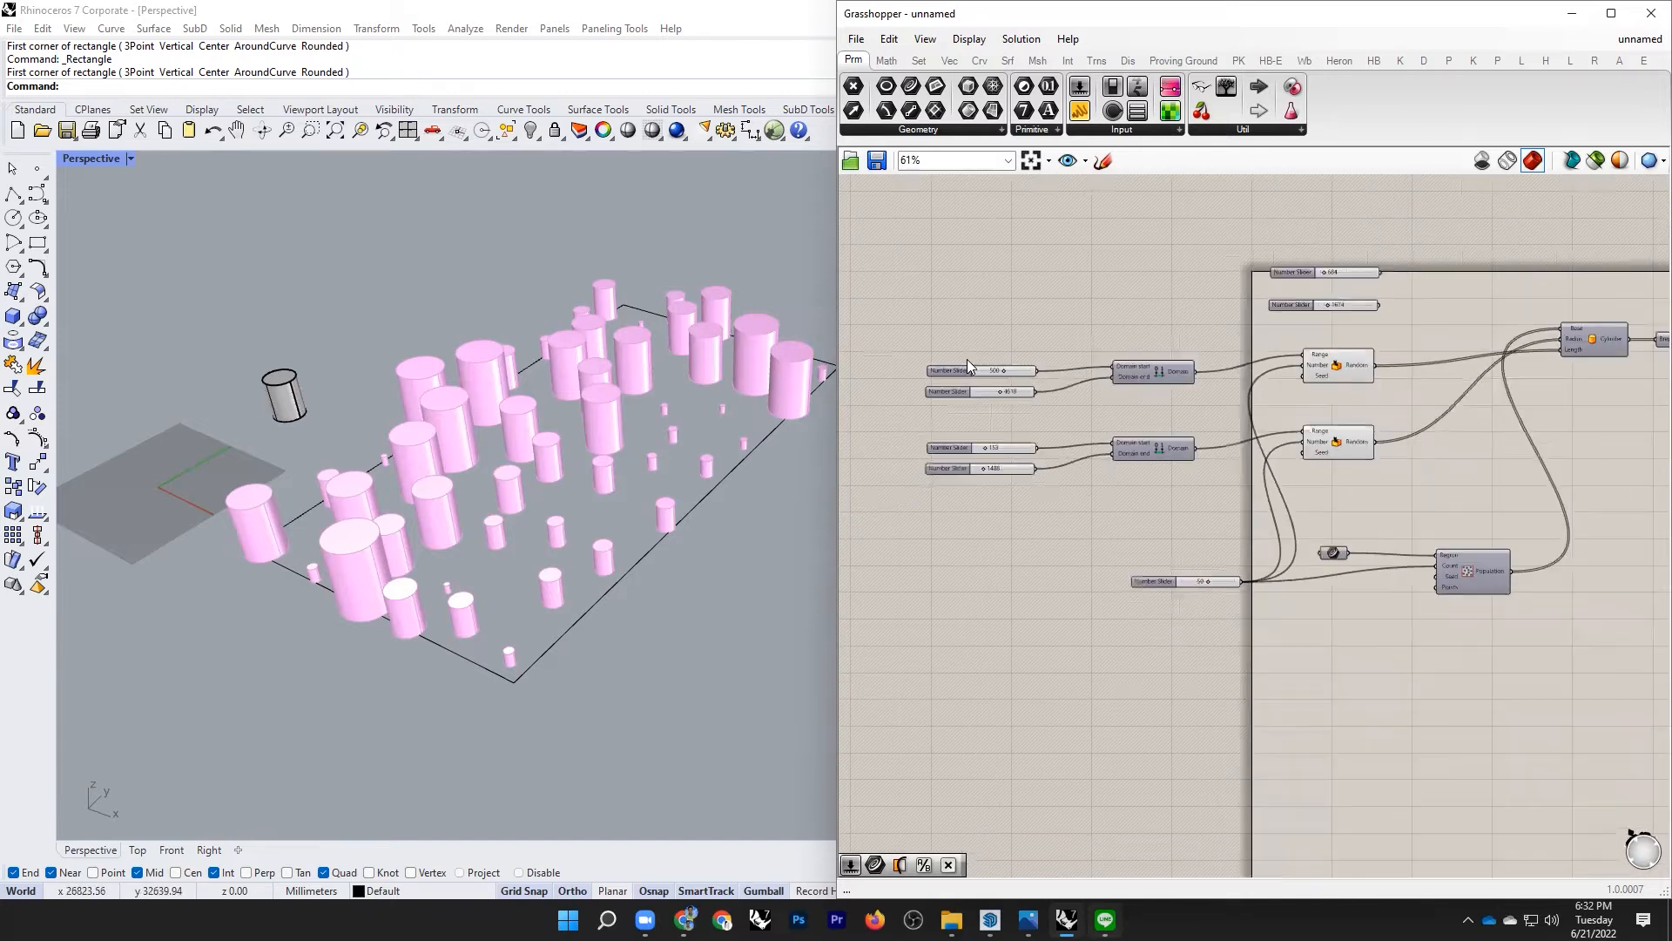
scroll(967, 376, "down", 1)
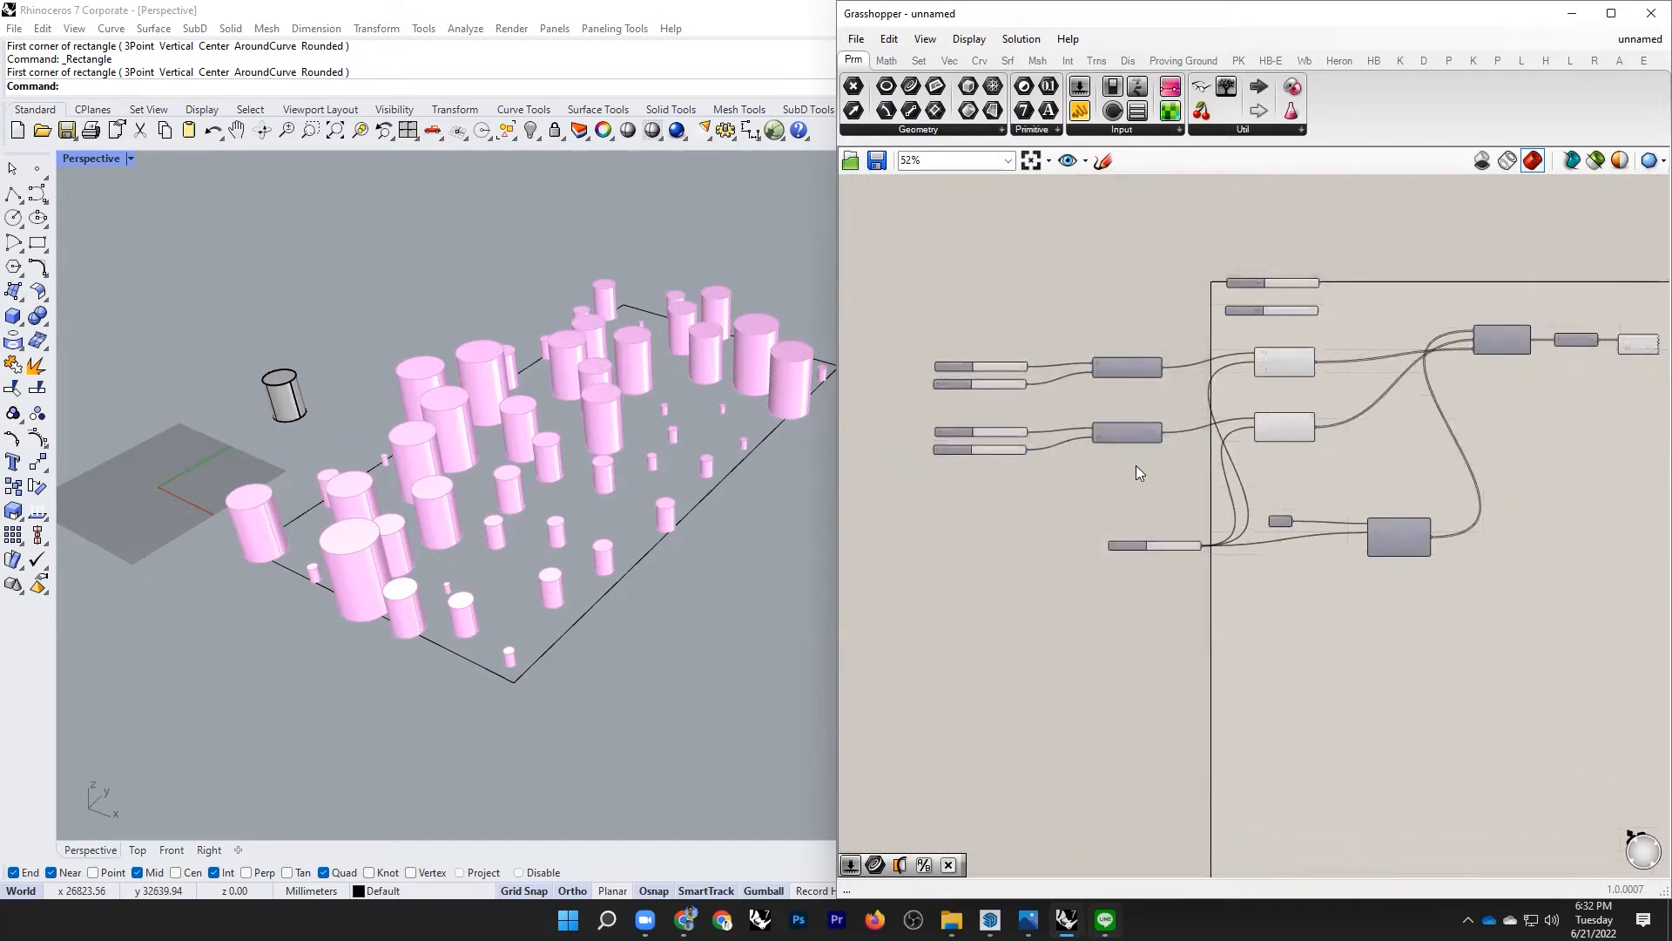
scroll(1122, 372, "up", 5)
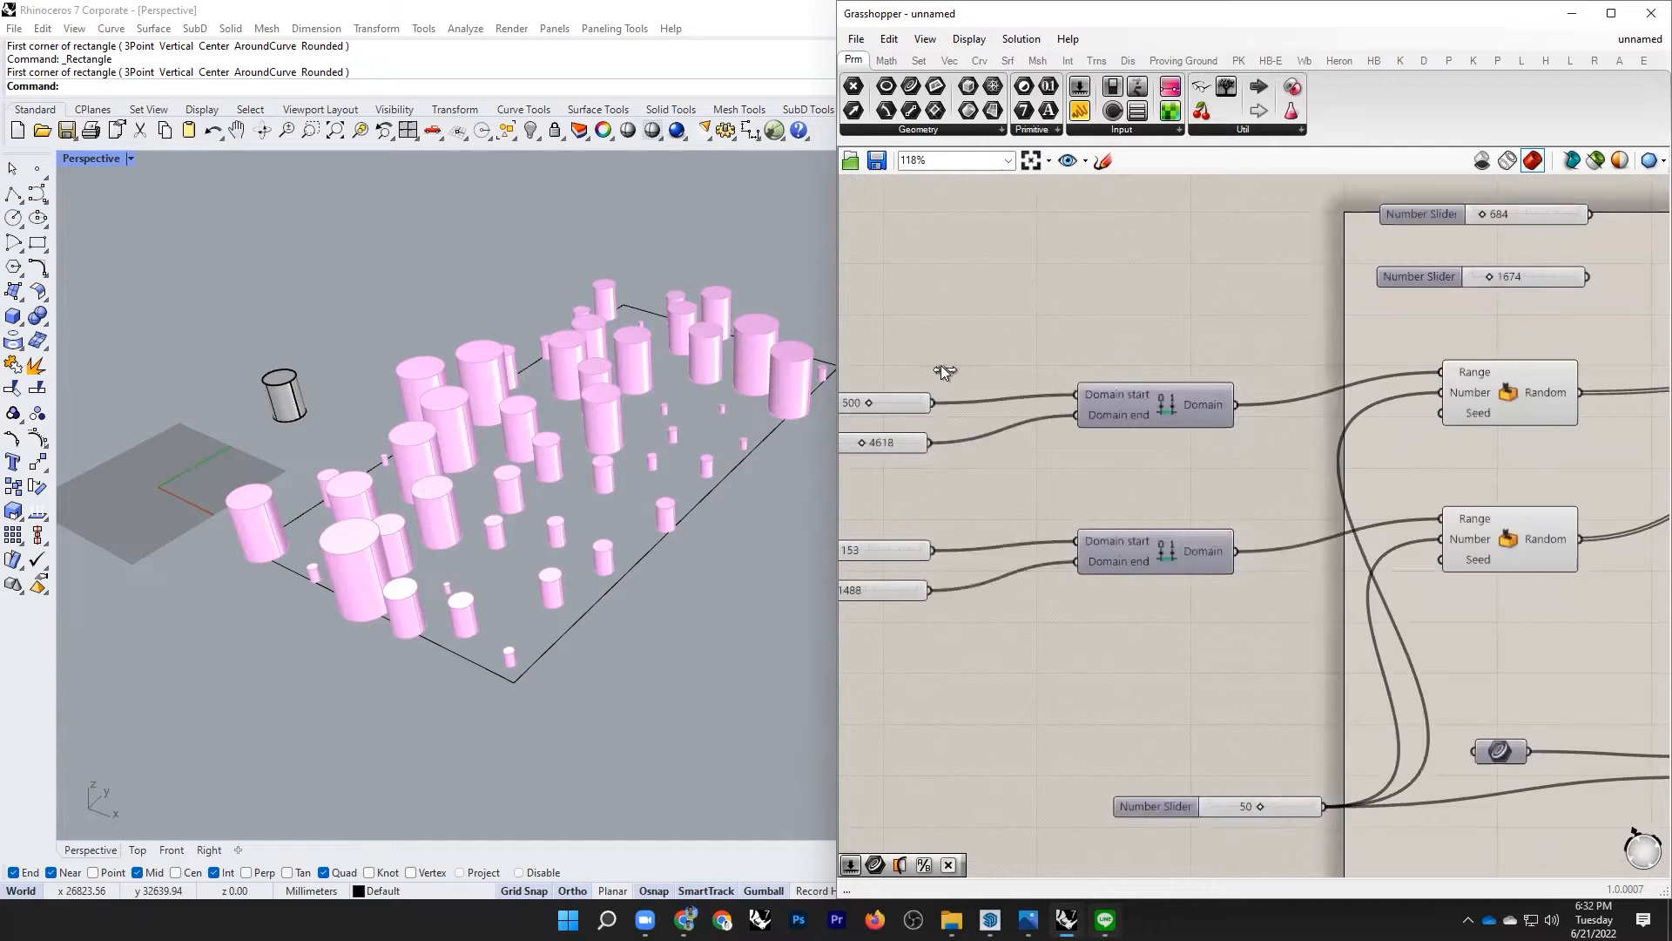
Step: Set the Domain start slider of the height domain to 855
scroll(912, 368, "down", 2)
scroll(958, 367, "down", 1)
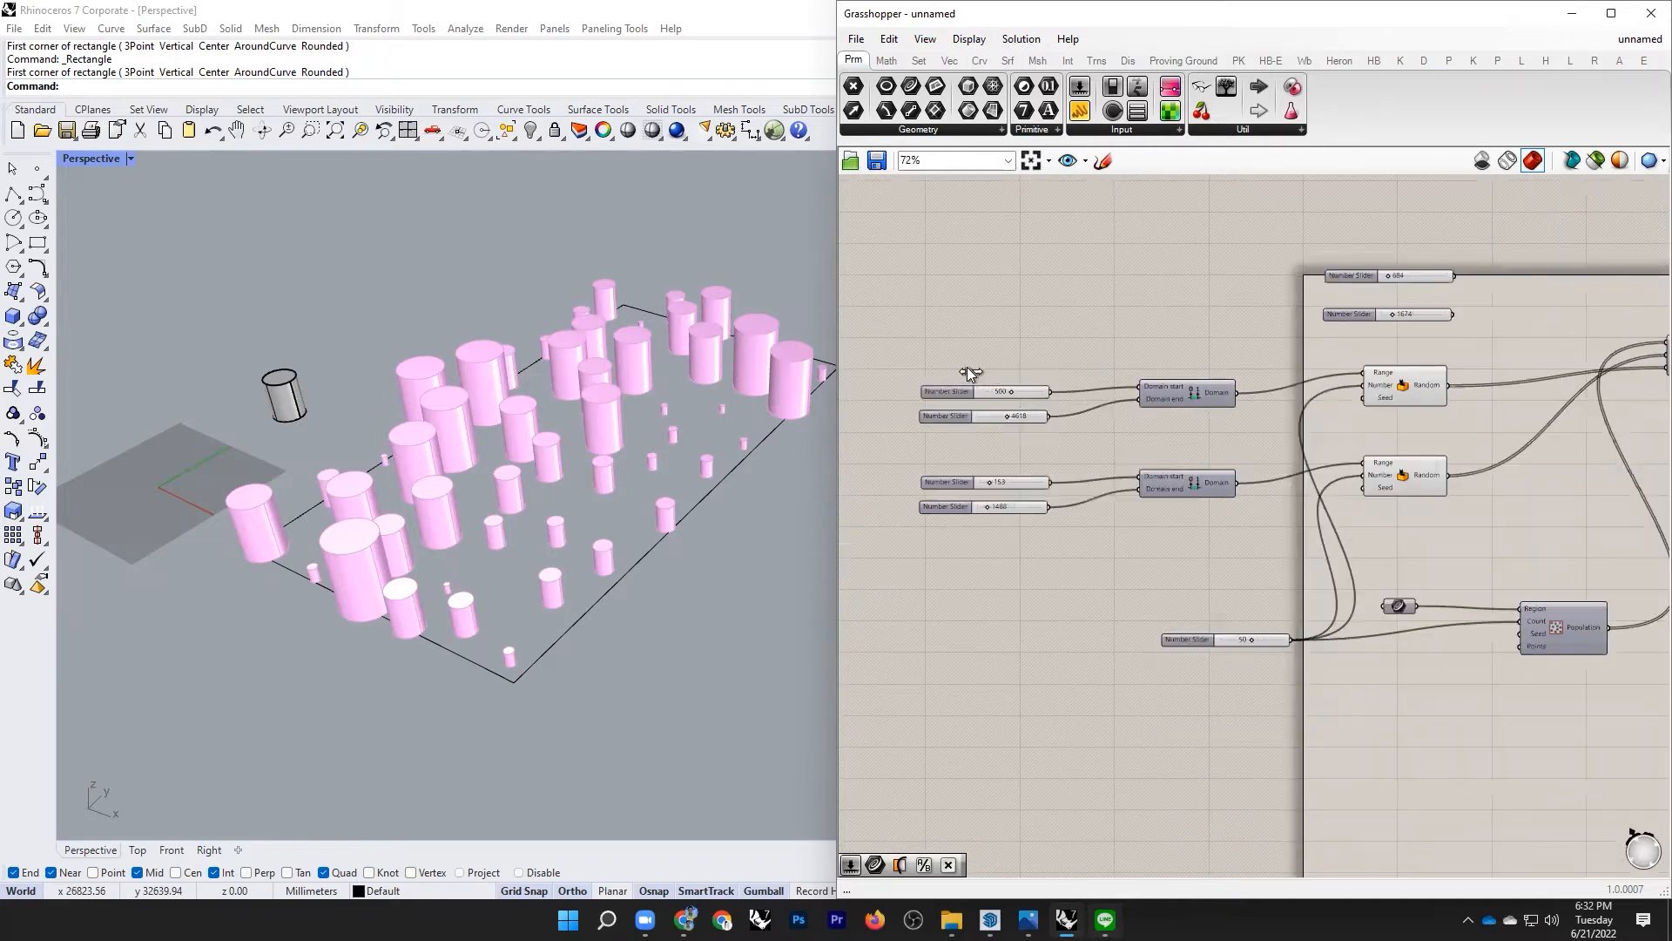
scroll(1015, 367, "up", 2)
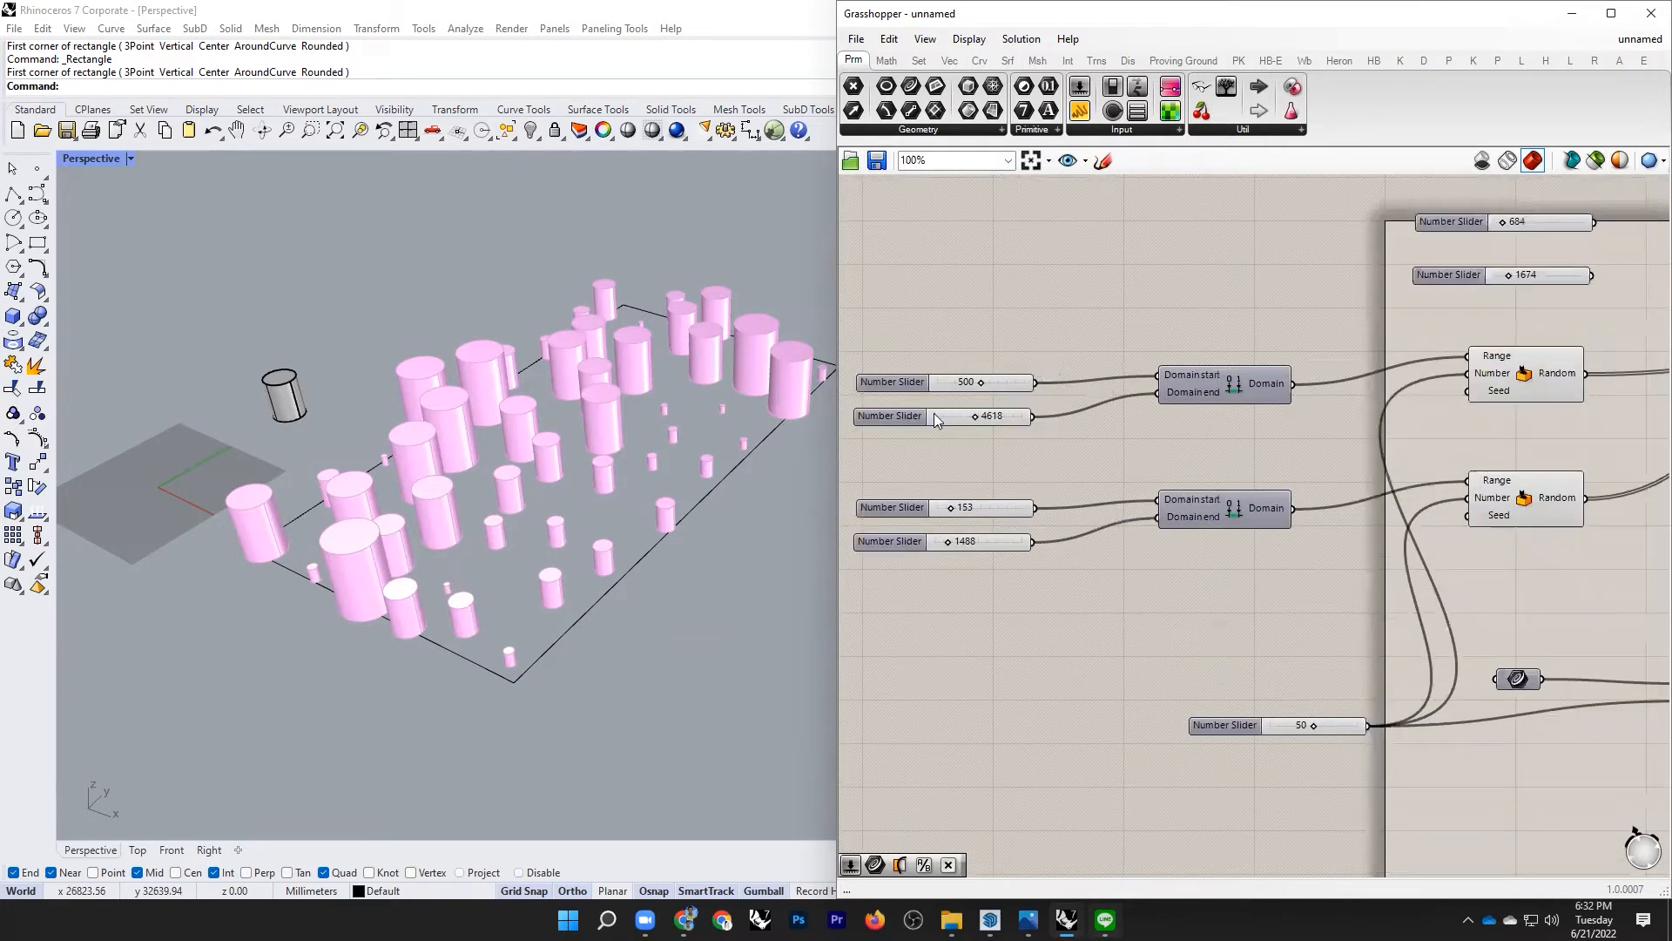
scroll(1021, 391, "up", 4)
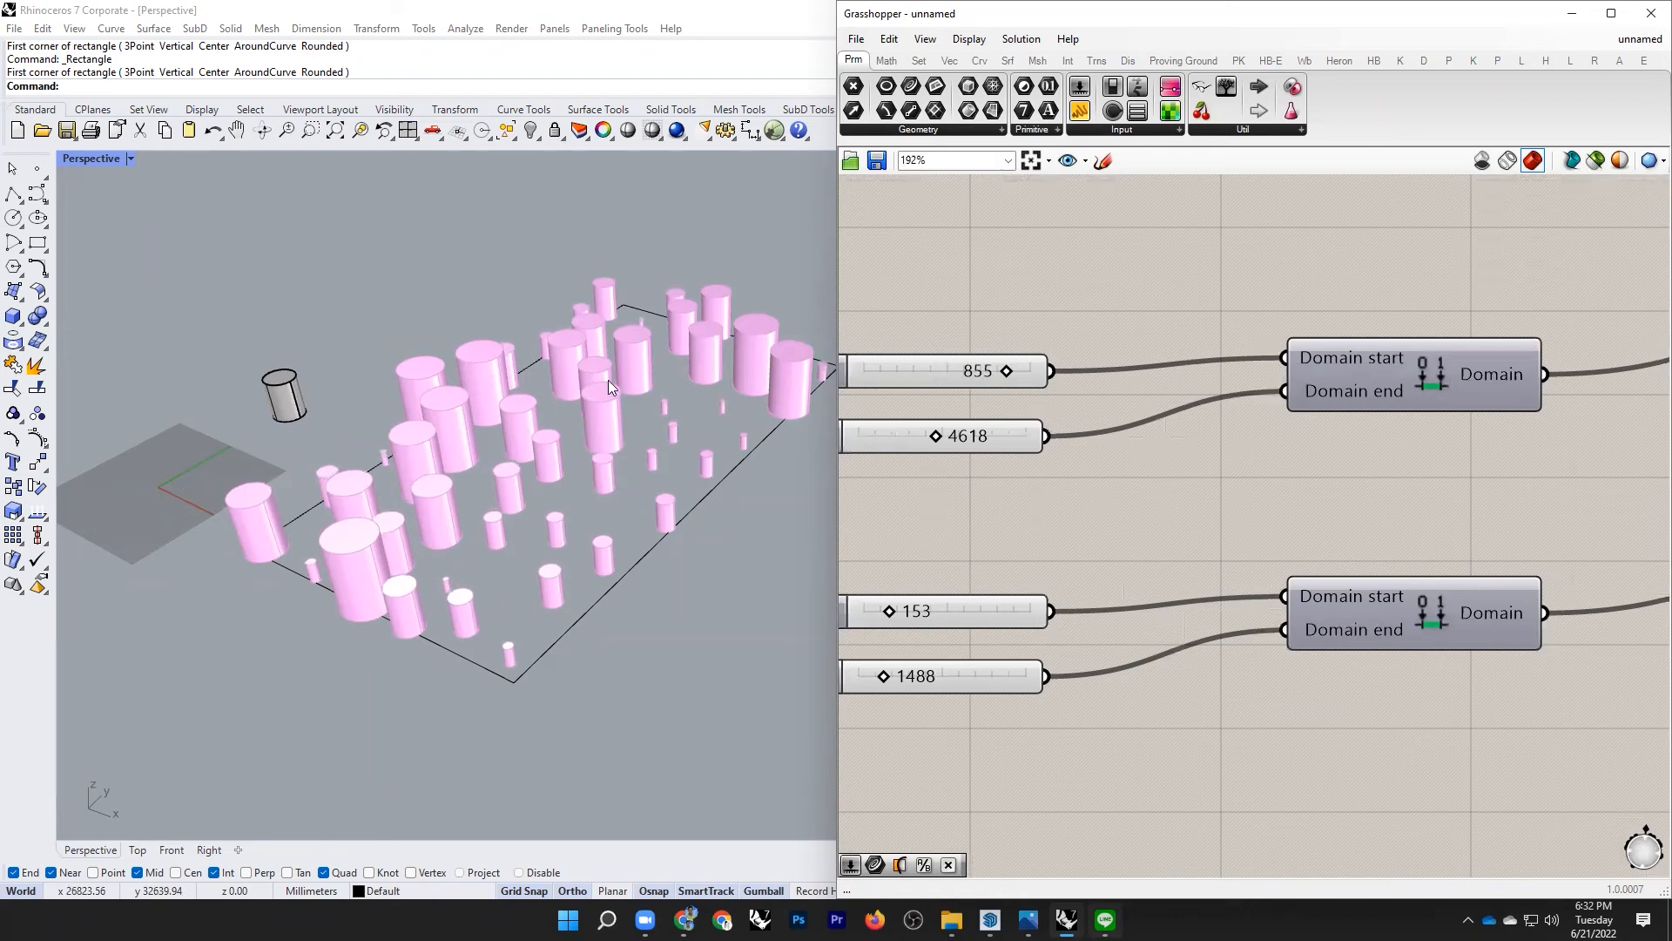
Step: Examine the cylinders from several angles and distances, comparing them with the domains, Random components and shared count slider that drive them
scroll(570, 411, "down", 8)
scroll(653, 466, "up", 8)
right_click_drag(709, 477, 545, 422)
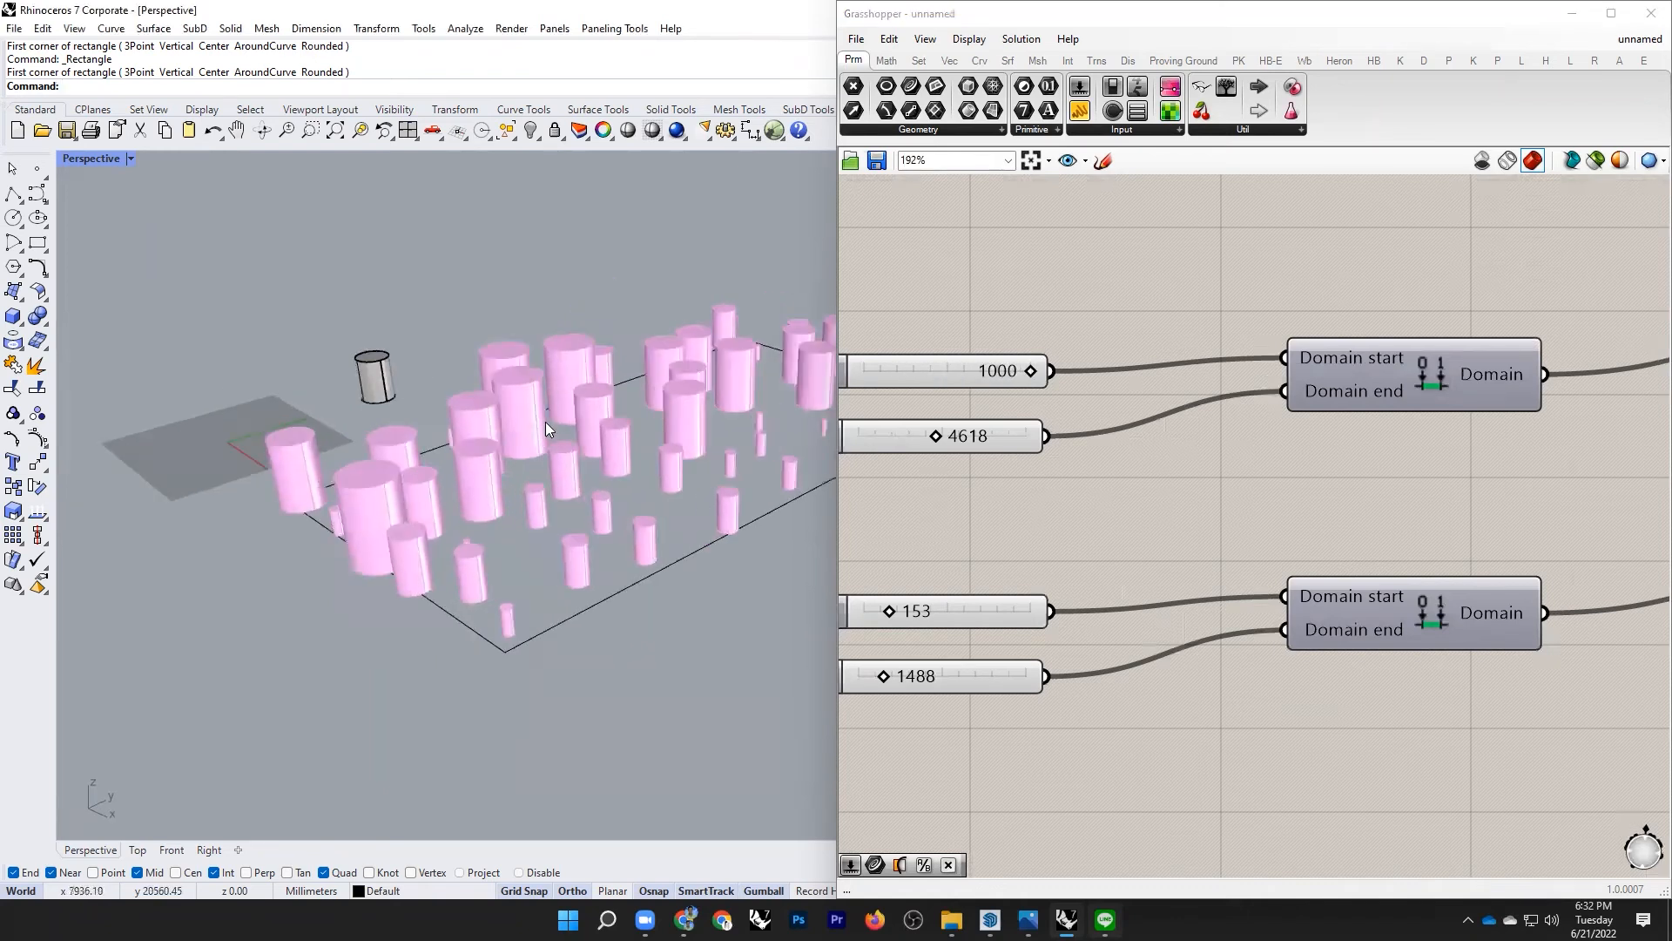
right_click_drag(780, 425, 828, 418)
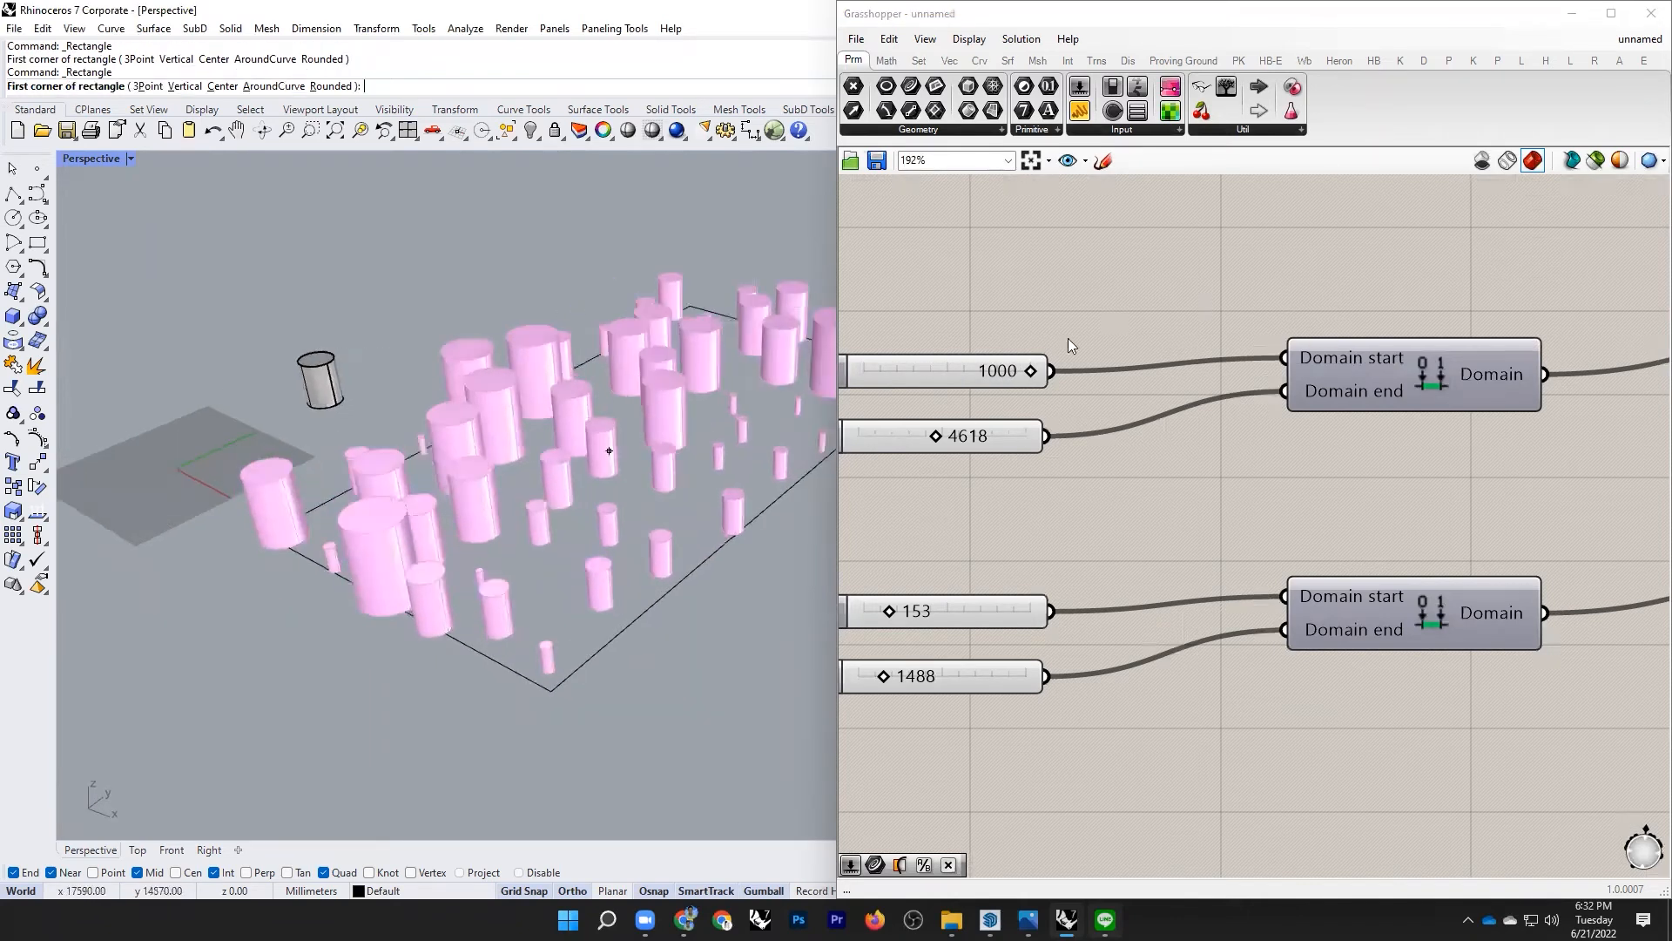
scroll(1281, 326, "down", 3)
scroll(1416, 364, "down", 3)
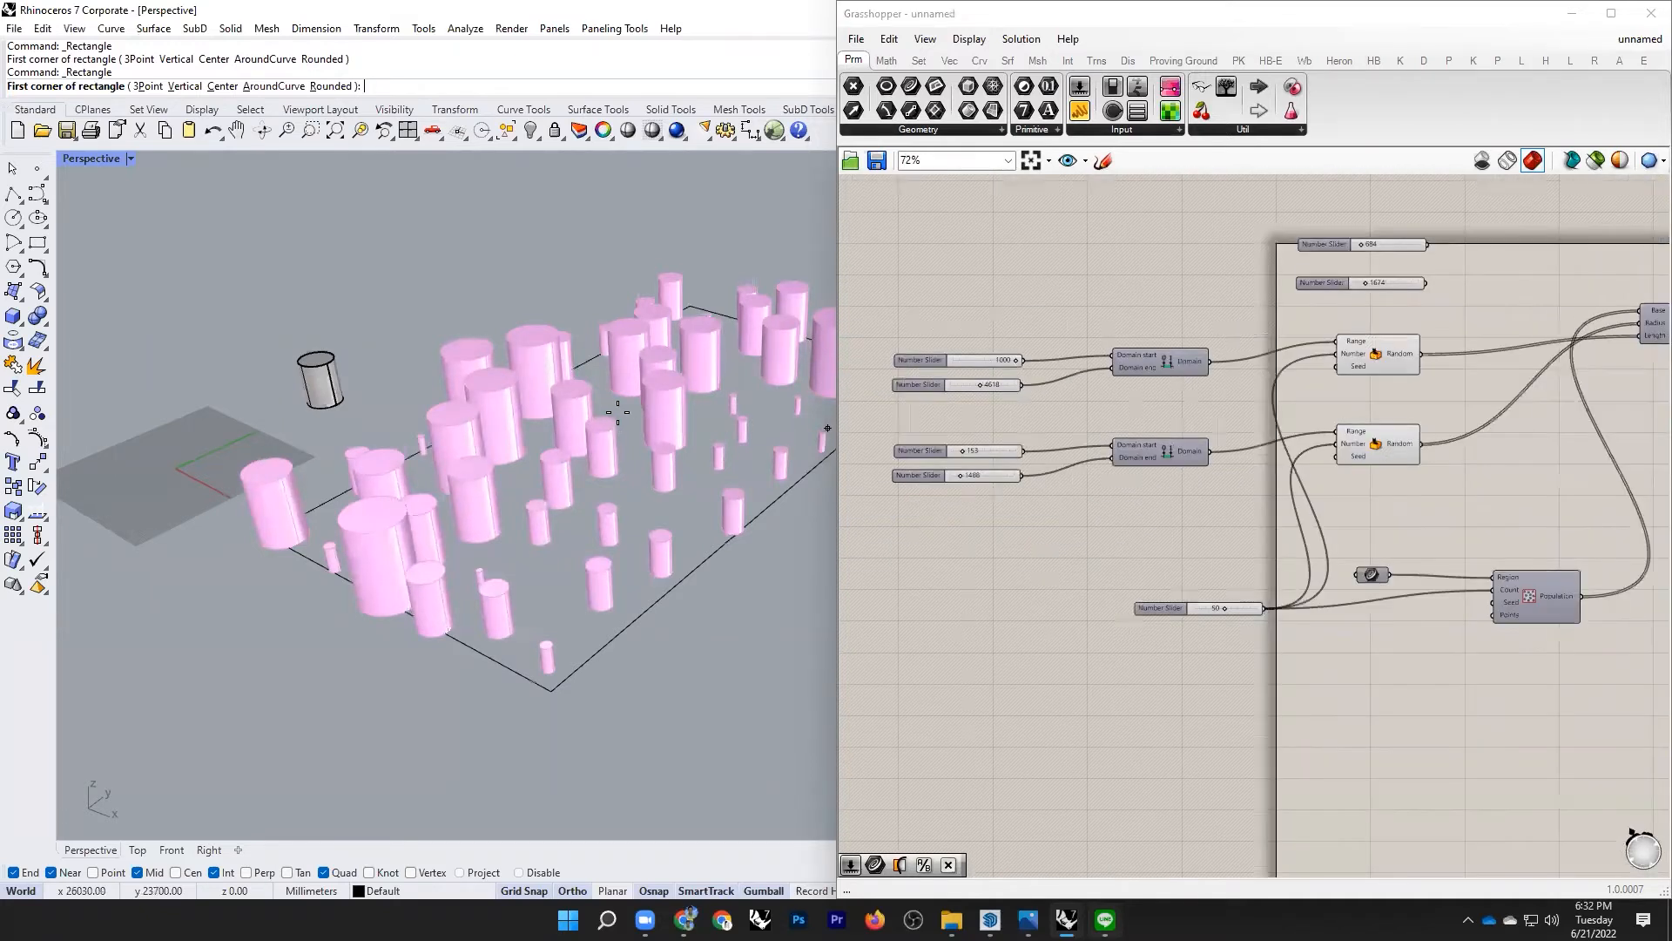
scroll(1412, 355, "up", 4)
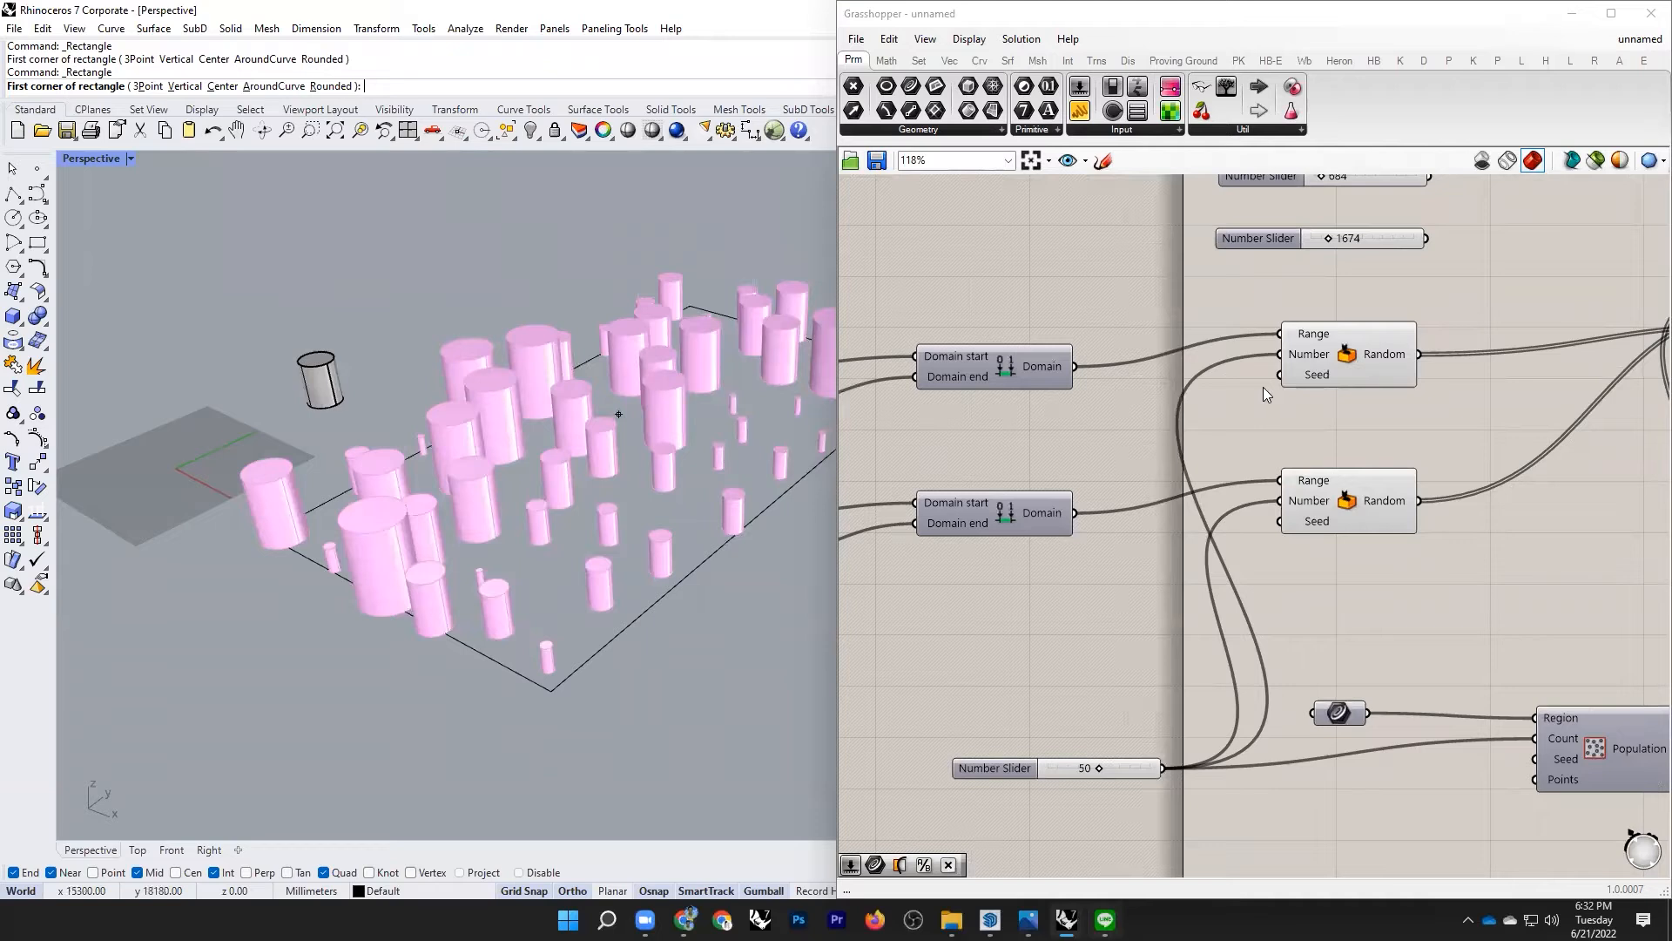
right_click_drag(537, 433, 594, 461)
scroll(654, 455, "down", 6)
scroll(658, 443, "up", 7)
scroll(655, 453, "down", 7)
scroll(537, 366, "up", 6)
scroll(538, 365, "down", 6)
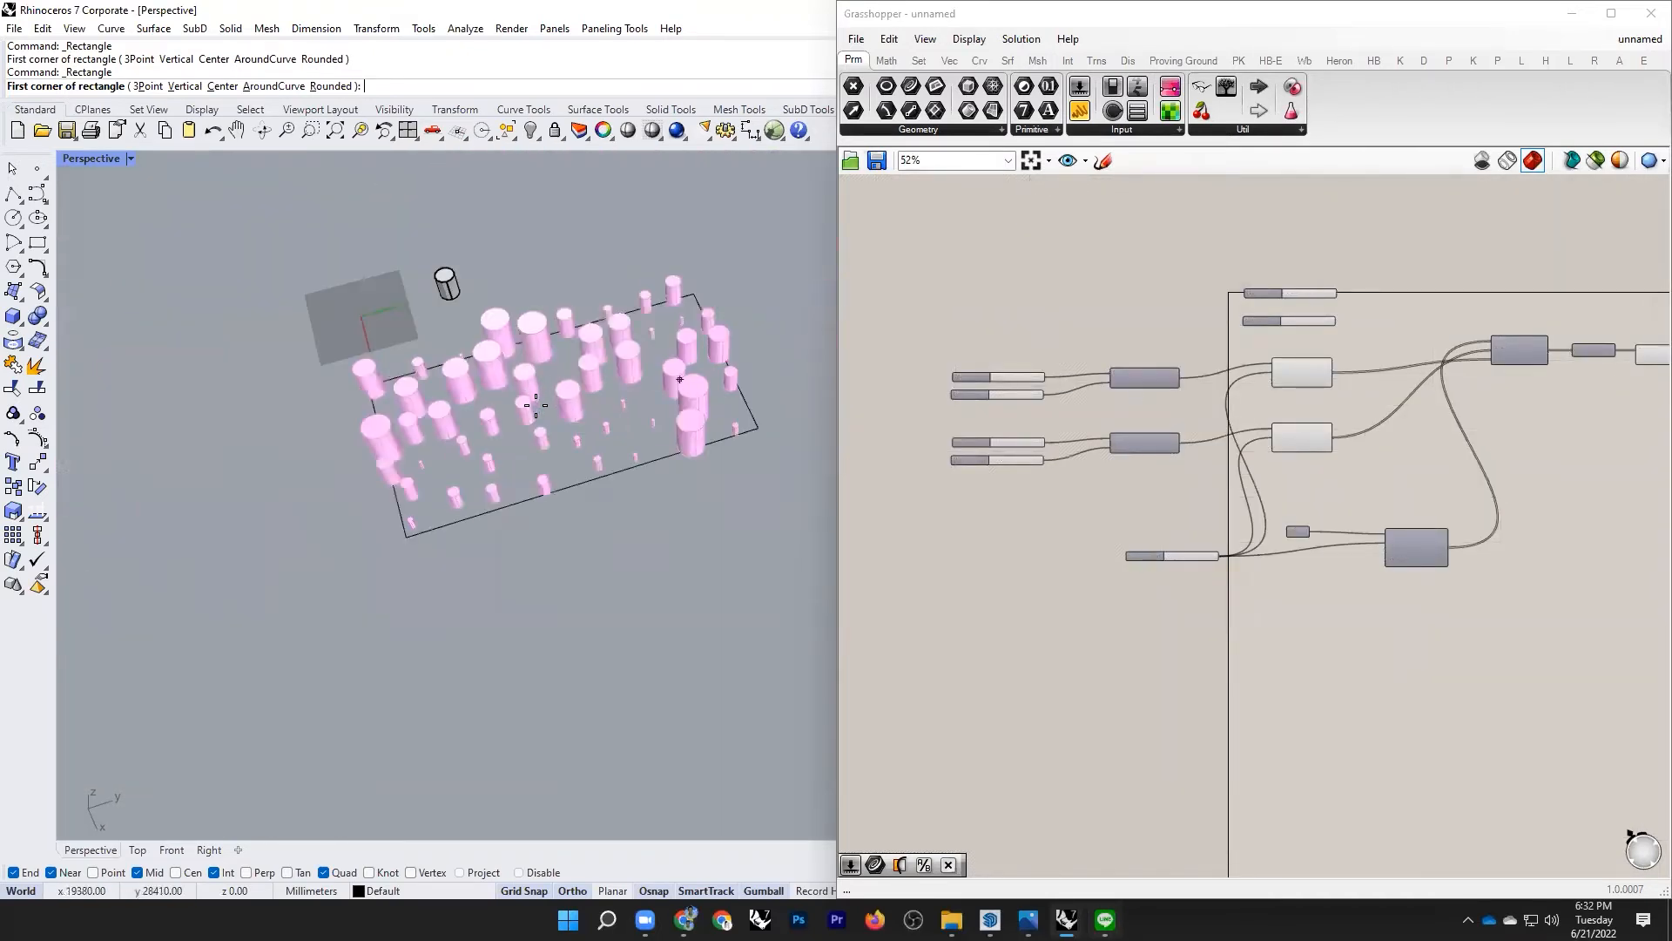
scroll(531, 361, "up", 3)
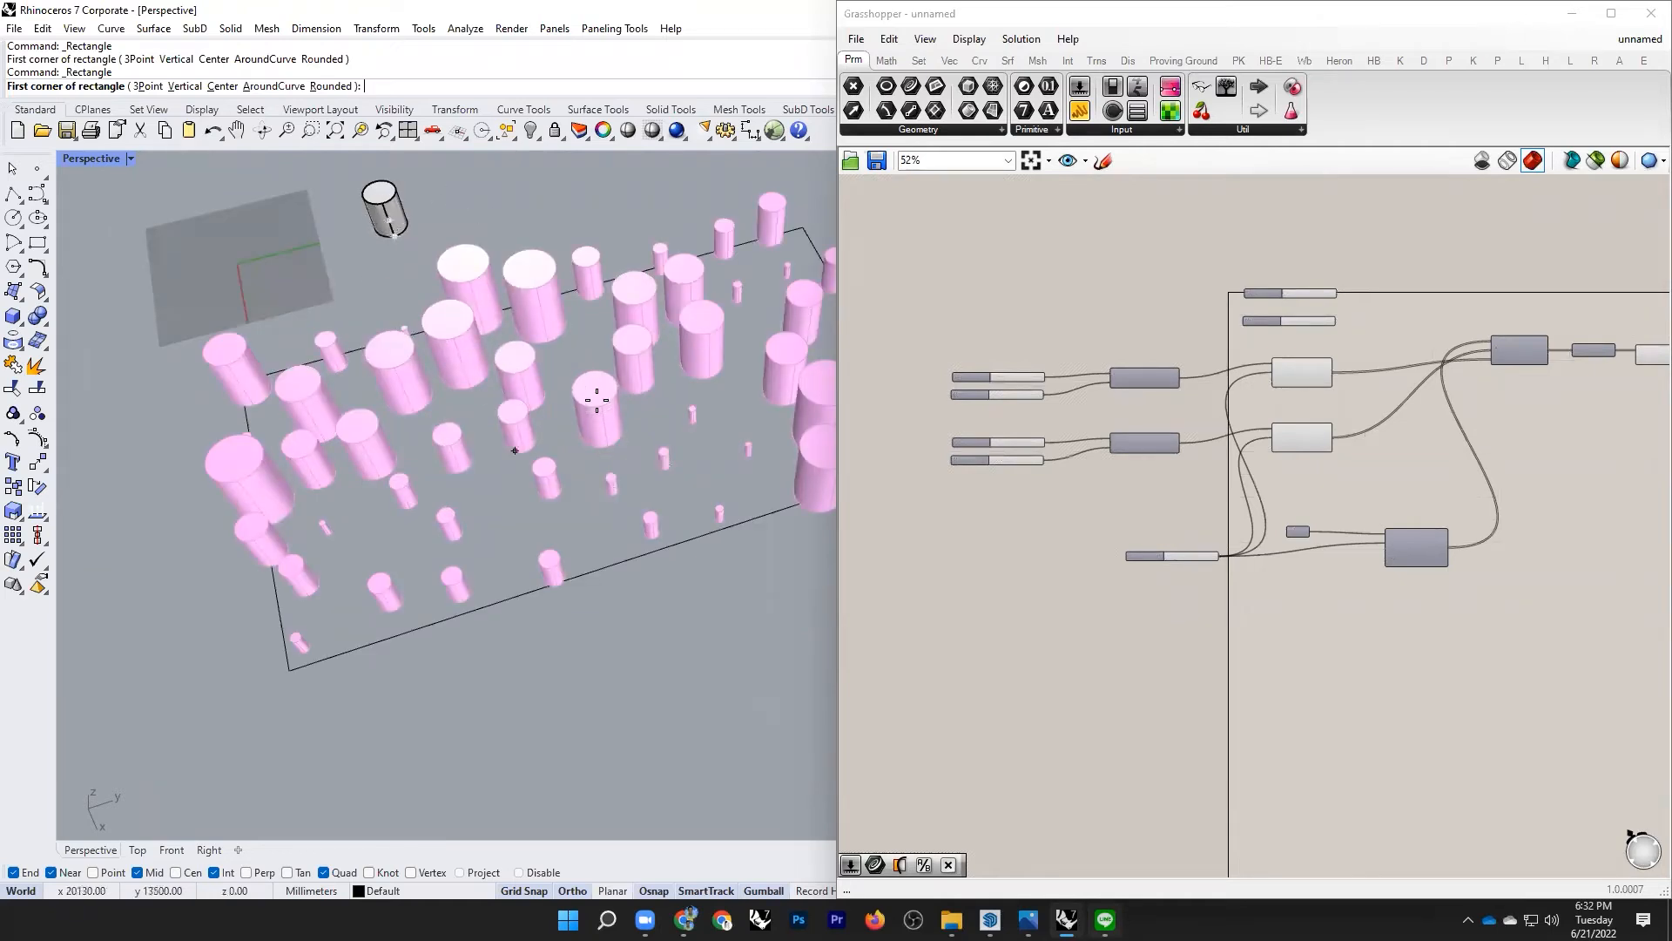
scroll(1279, 435, "up", 3)
scroll(1253, 620, "up", 2)
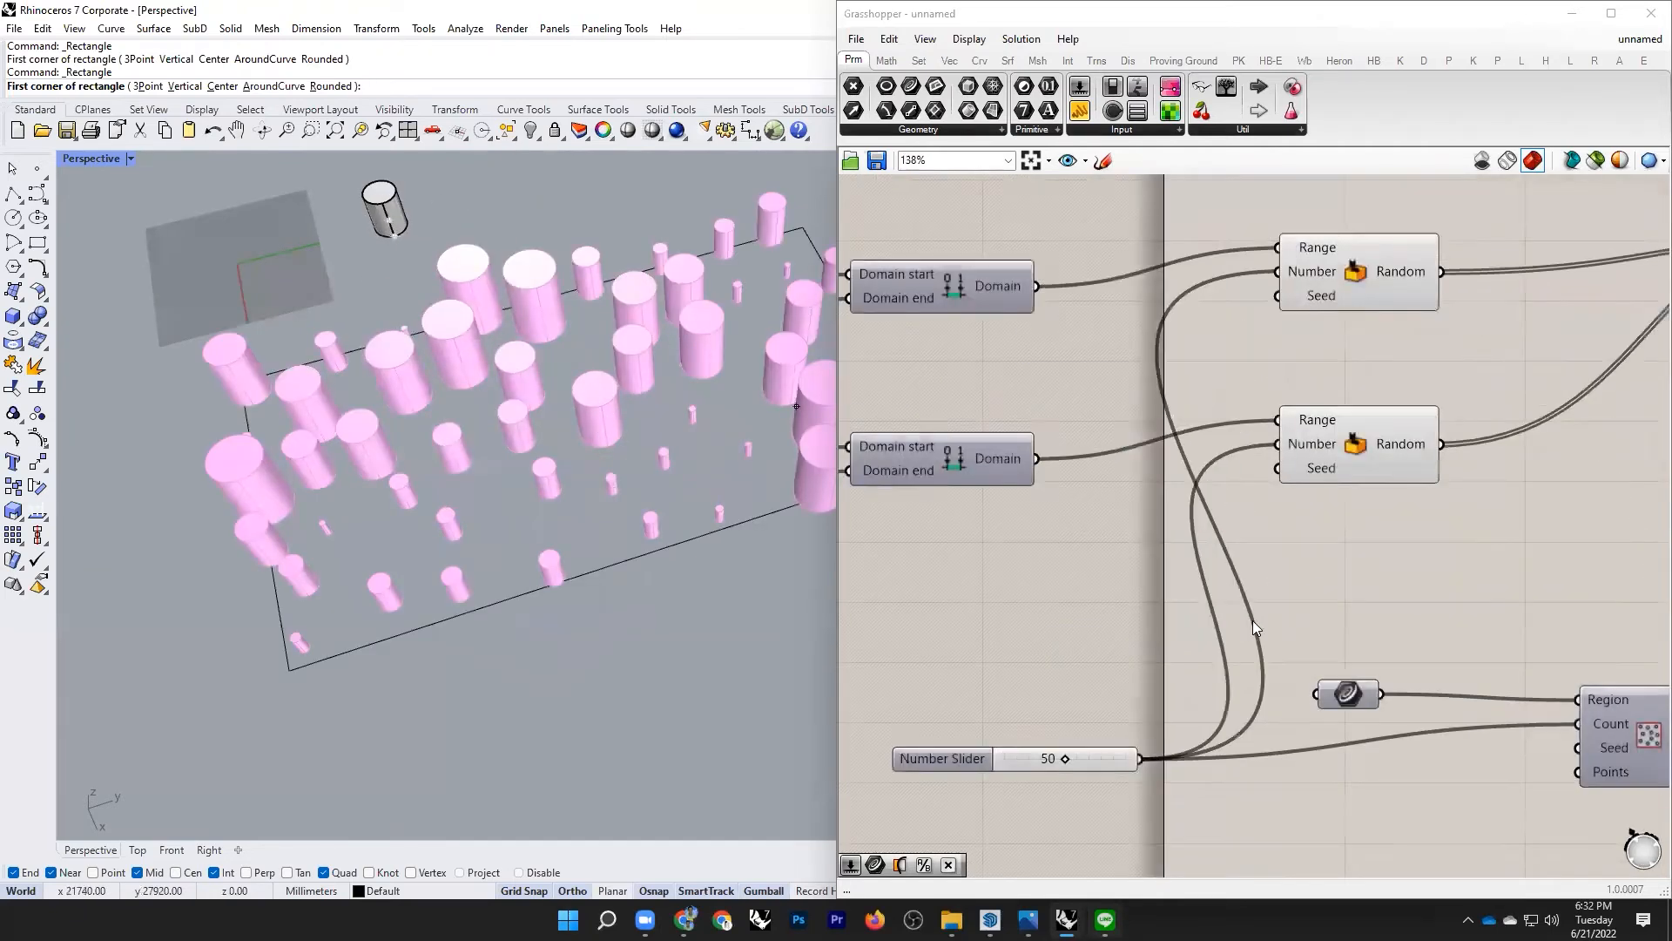
Step: Try the shared count slider at 93, and reduce it to 59
scroll(1005, 660, "up", 6)
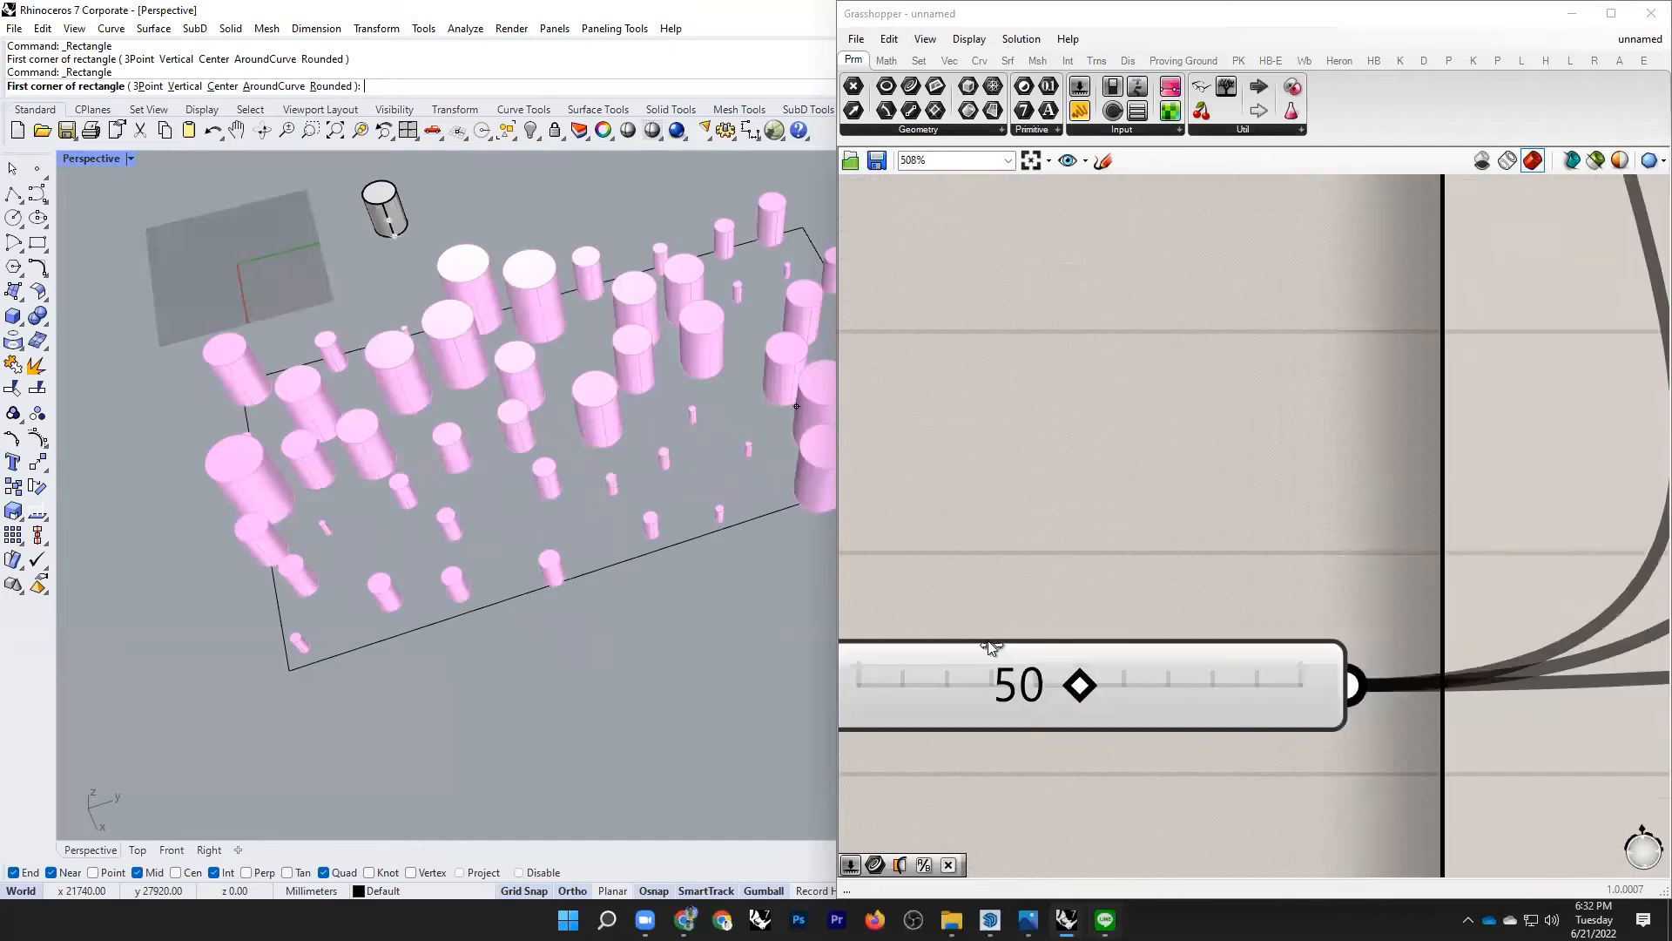
scroll(984, 637, "down", 4)
scroll(1057, 635, "up", 4)
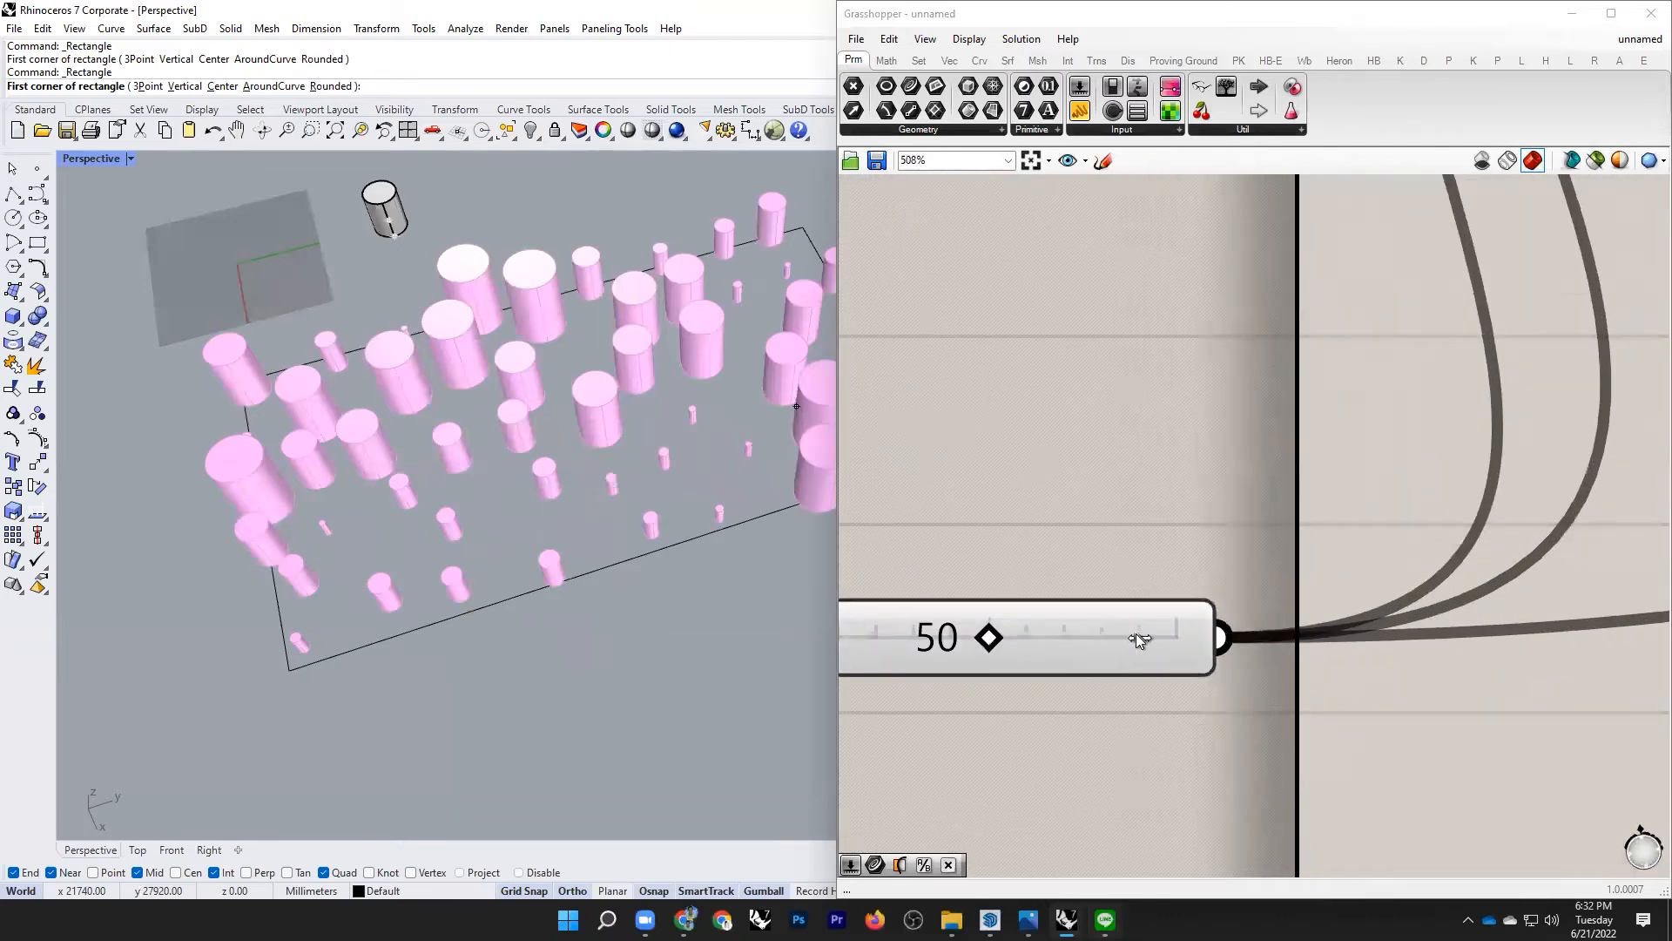
left_click(1173, 635)
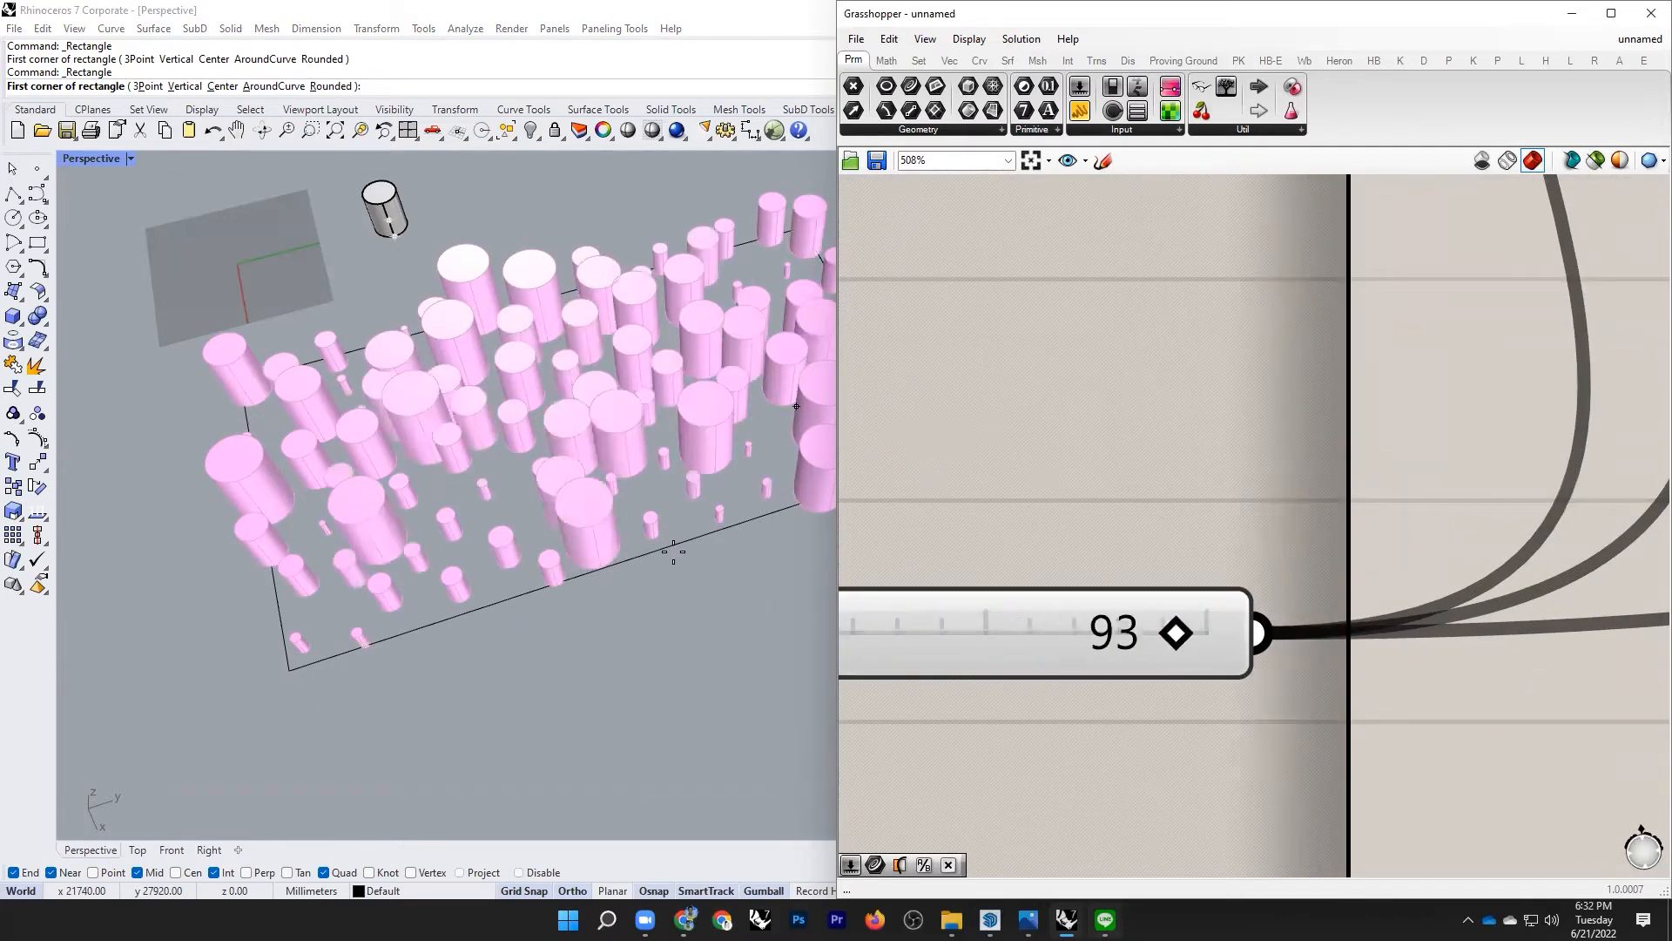
scroll(575, 589, "up", 7)
left_click_drag(1183, 638, 967, 641)
scroll(967, 640, "down", 4)
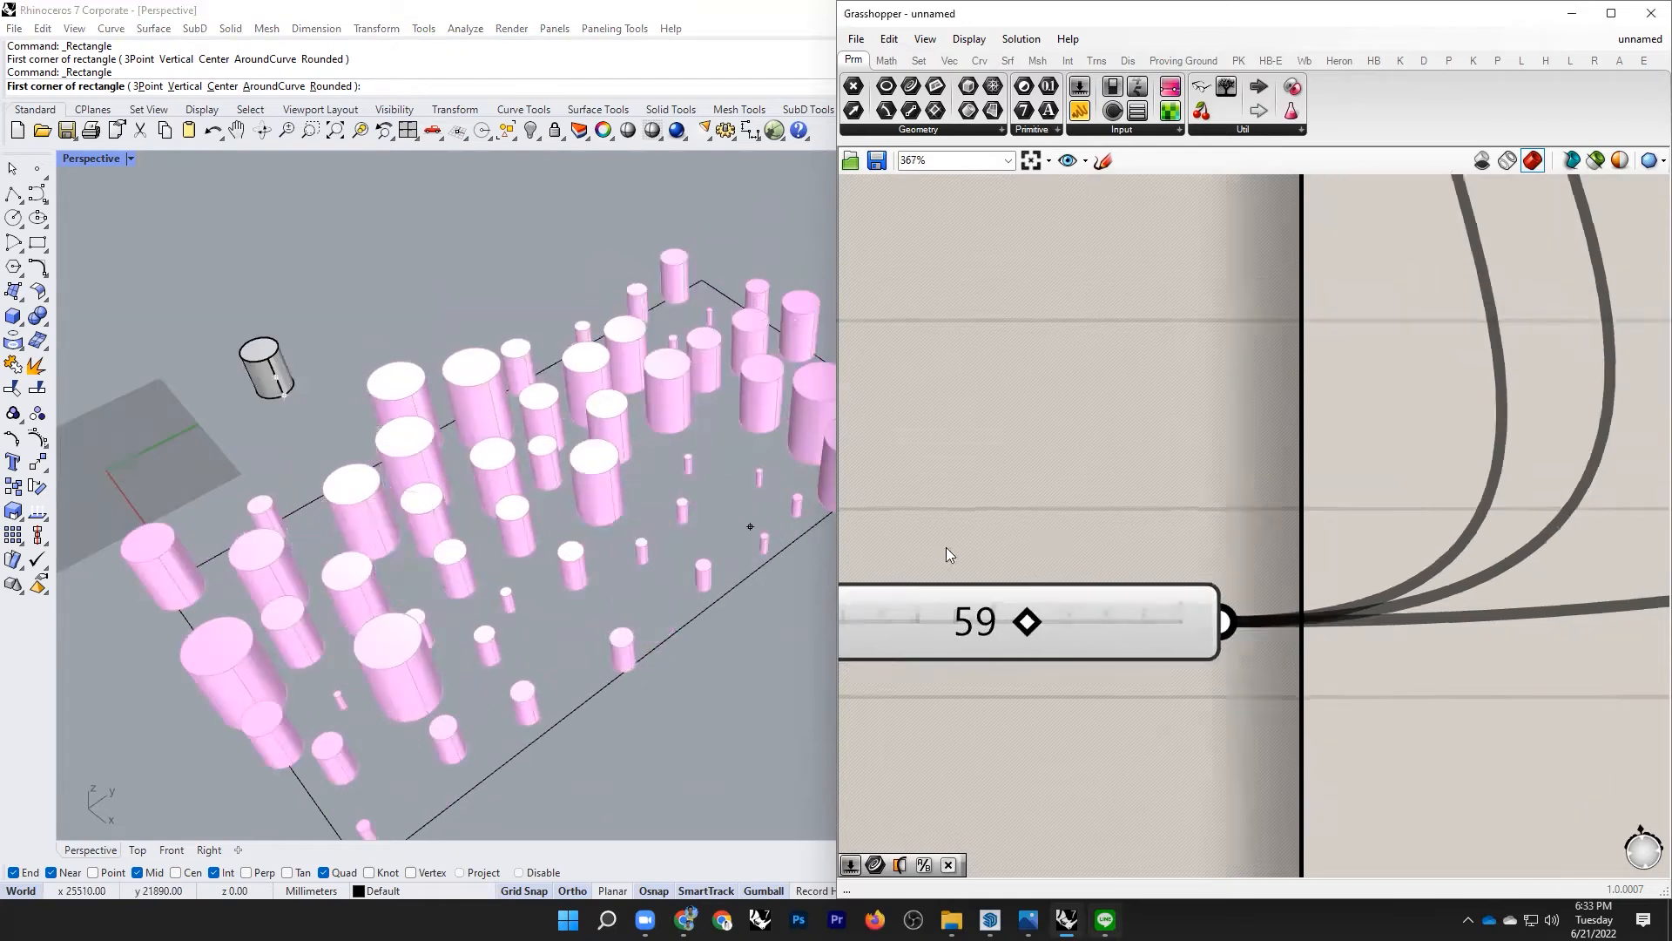
Step: Set the radius domain's end slider to 1048 and its start slider to 431
scroll(526, 533, "down", 3)
scroll(526, 532, "up", 4)
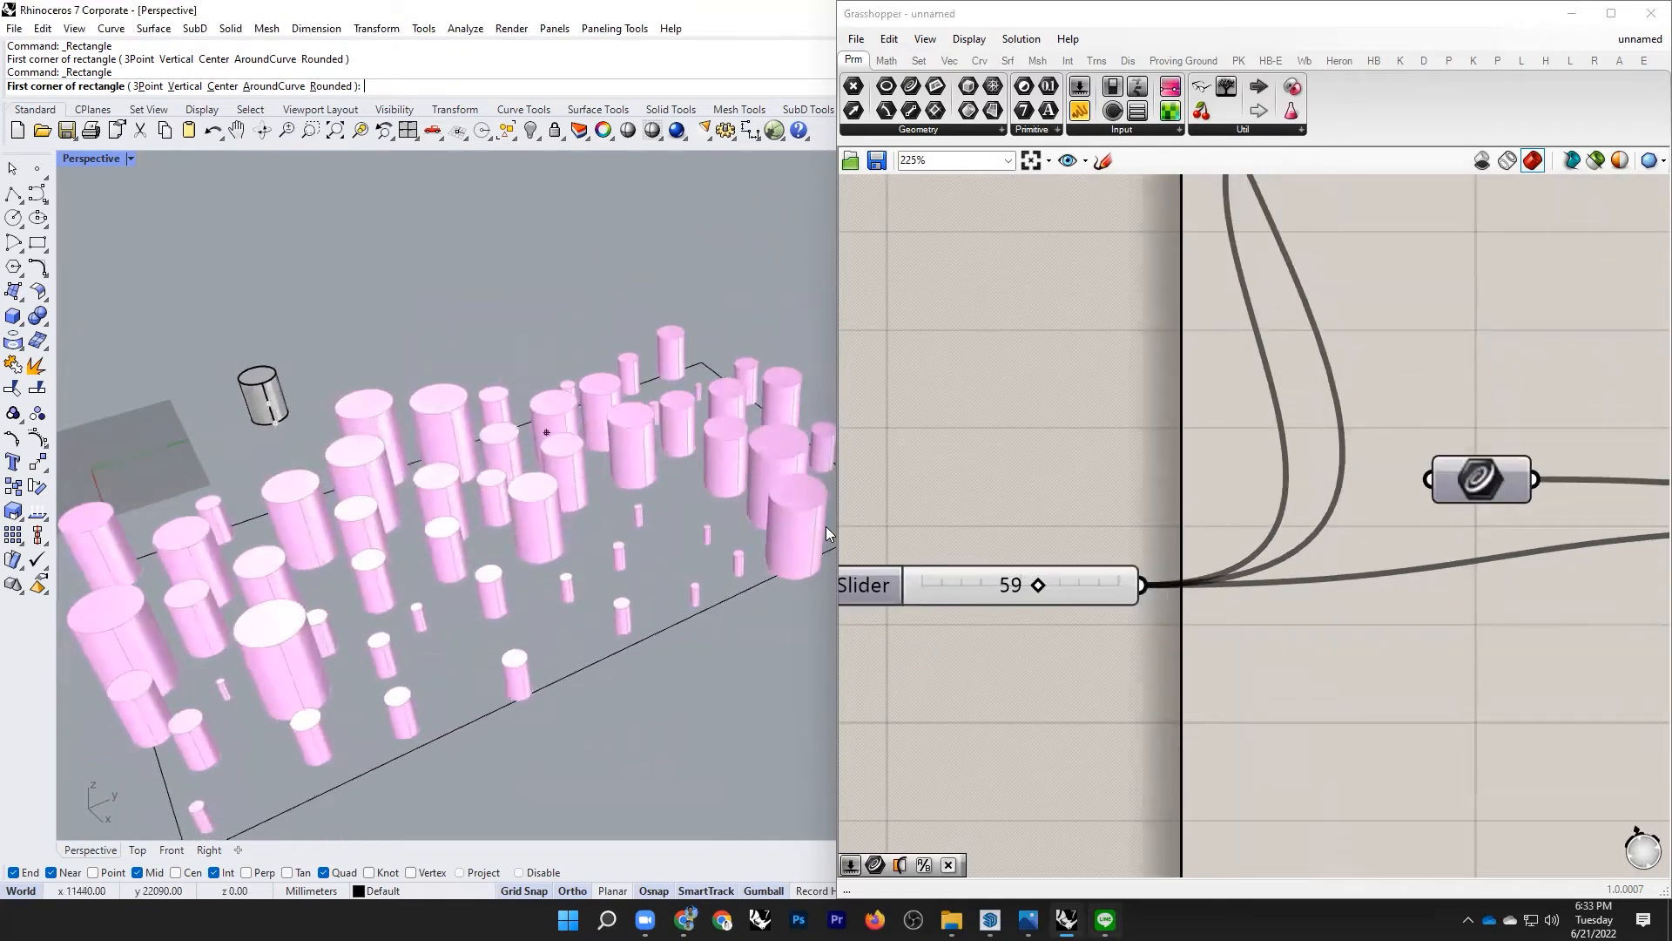
scroll(1095, 474, "down", 4)
scroll(1095, 473, "down", 5)
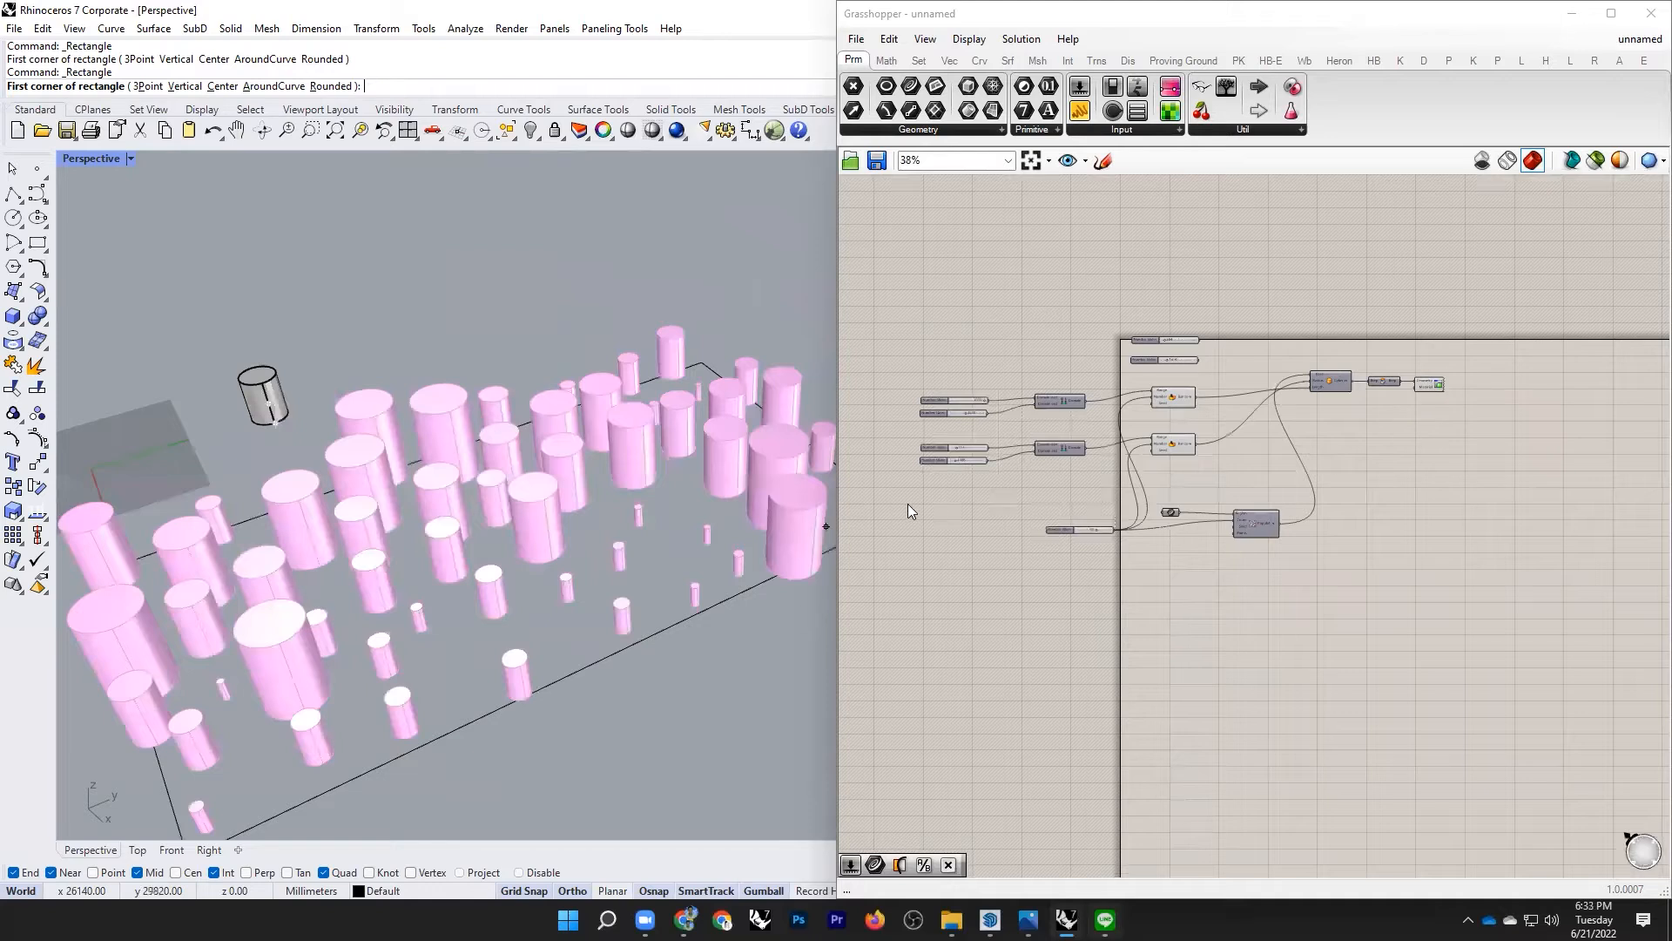
scroll(1168, 487, "up", 5)
scroll(1064, 522, "down", 2)
scroll(1181, 519, "up", 2)
scroll(1190, 366, "down", 2)
scroll(1141, 670, "up", 4)
scroll(1129, 649, "up", 2)
scroll(1097, 626, "down", 2)
scroll(1080, 625, "up", 3)
mouse_move(1096, 625)
left_mouse_down()
mouse_move(1060, 626)
mouse_move(1080, 626)
left_mouse_up()
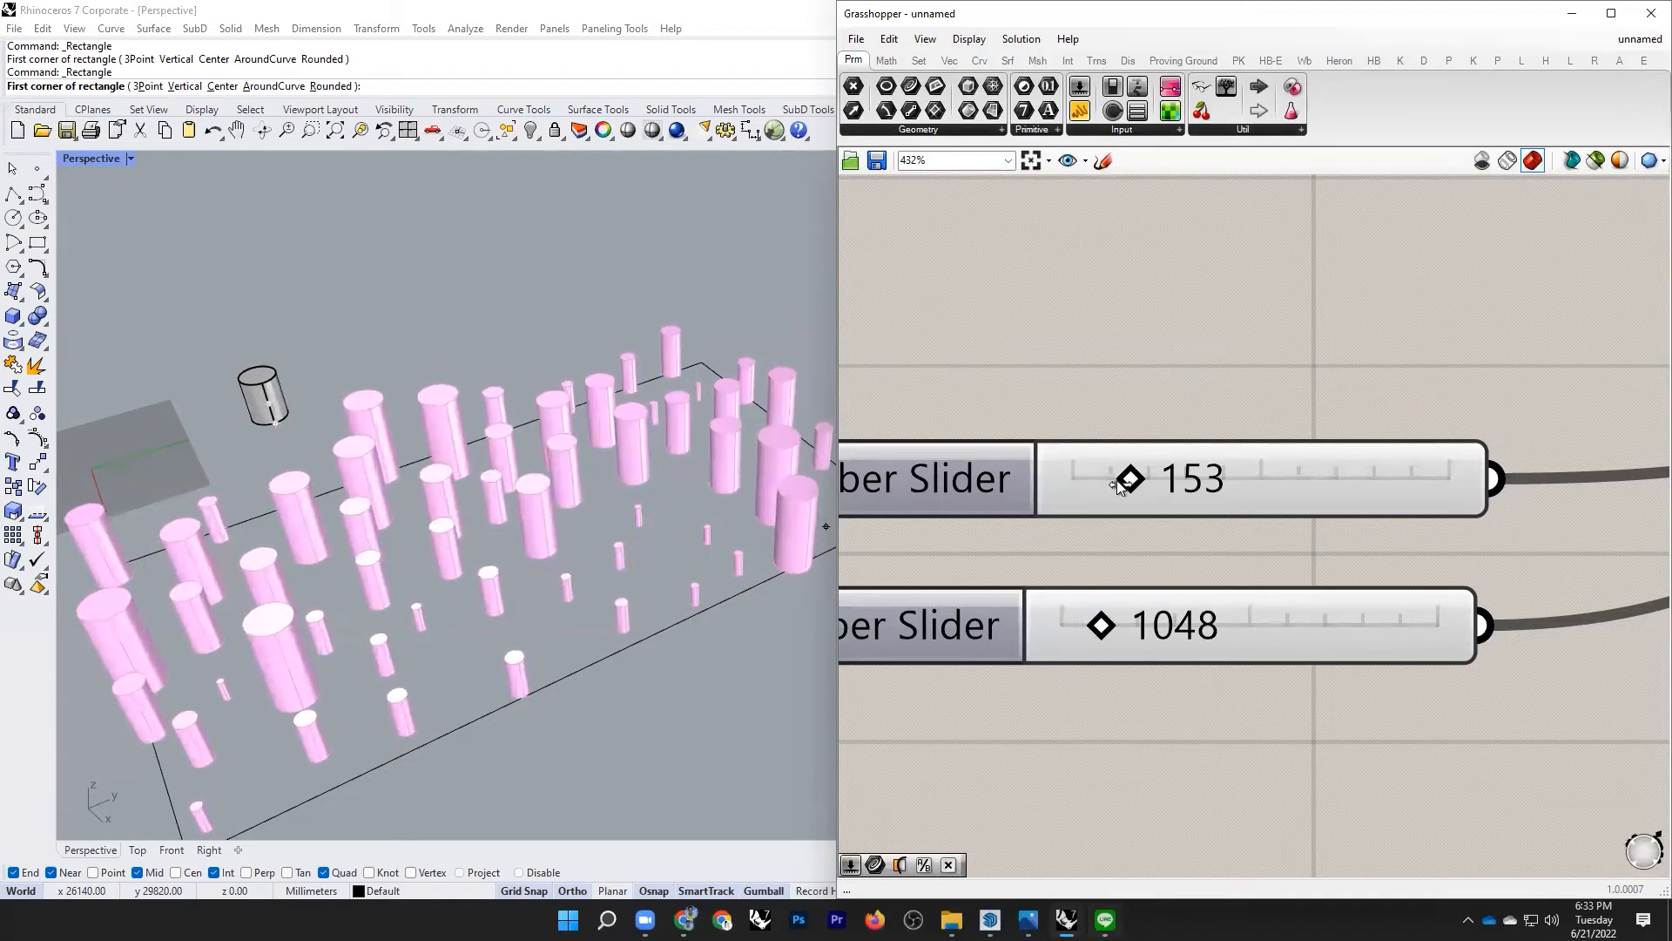
left_click_drag(1164, 488, 1233, 518)
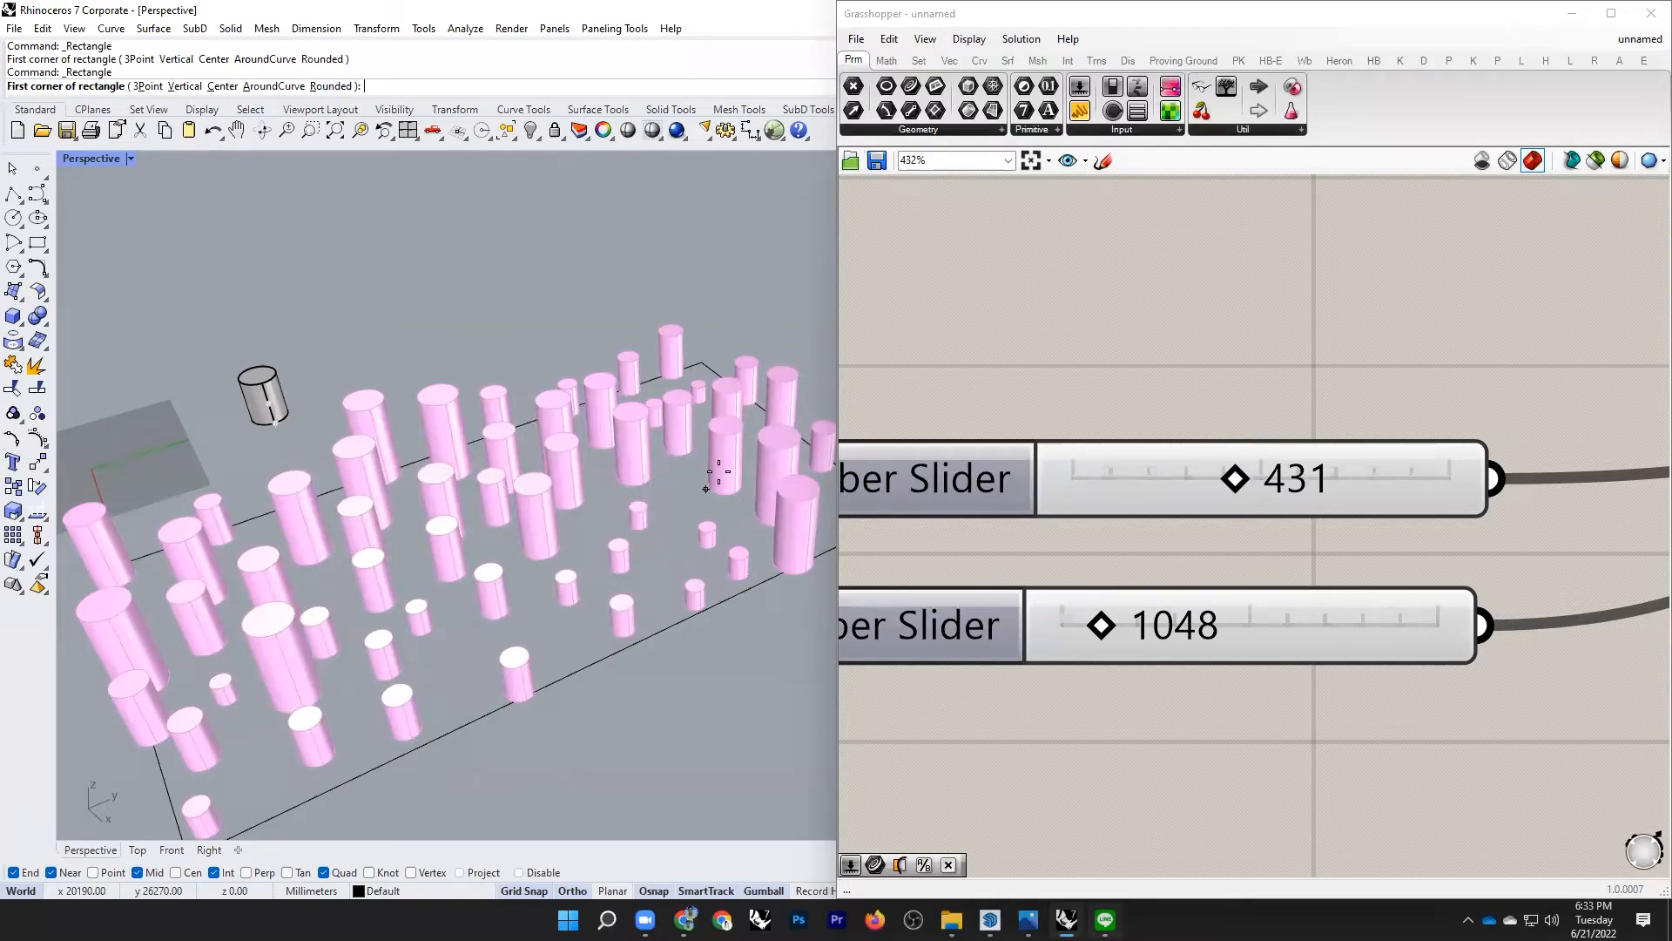
Step: Review the resulting cylinders and the complete definition from the domain sliders through Random and Cylinder to the custom preview
scroll(1207, 462, "down", 3)
scroll(1211, 461, "down", 2)
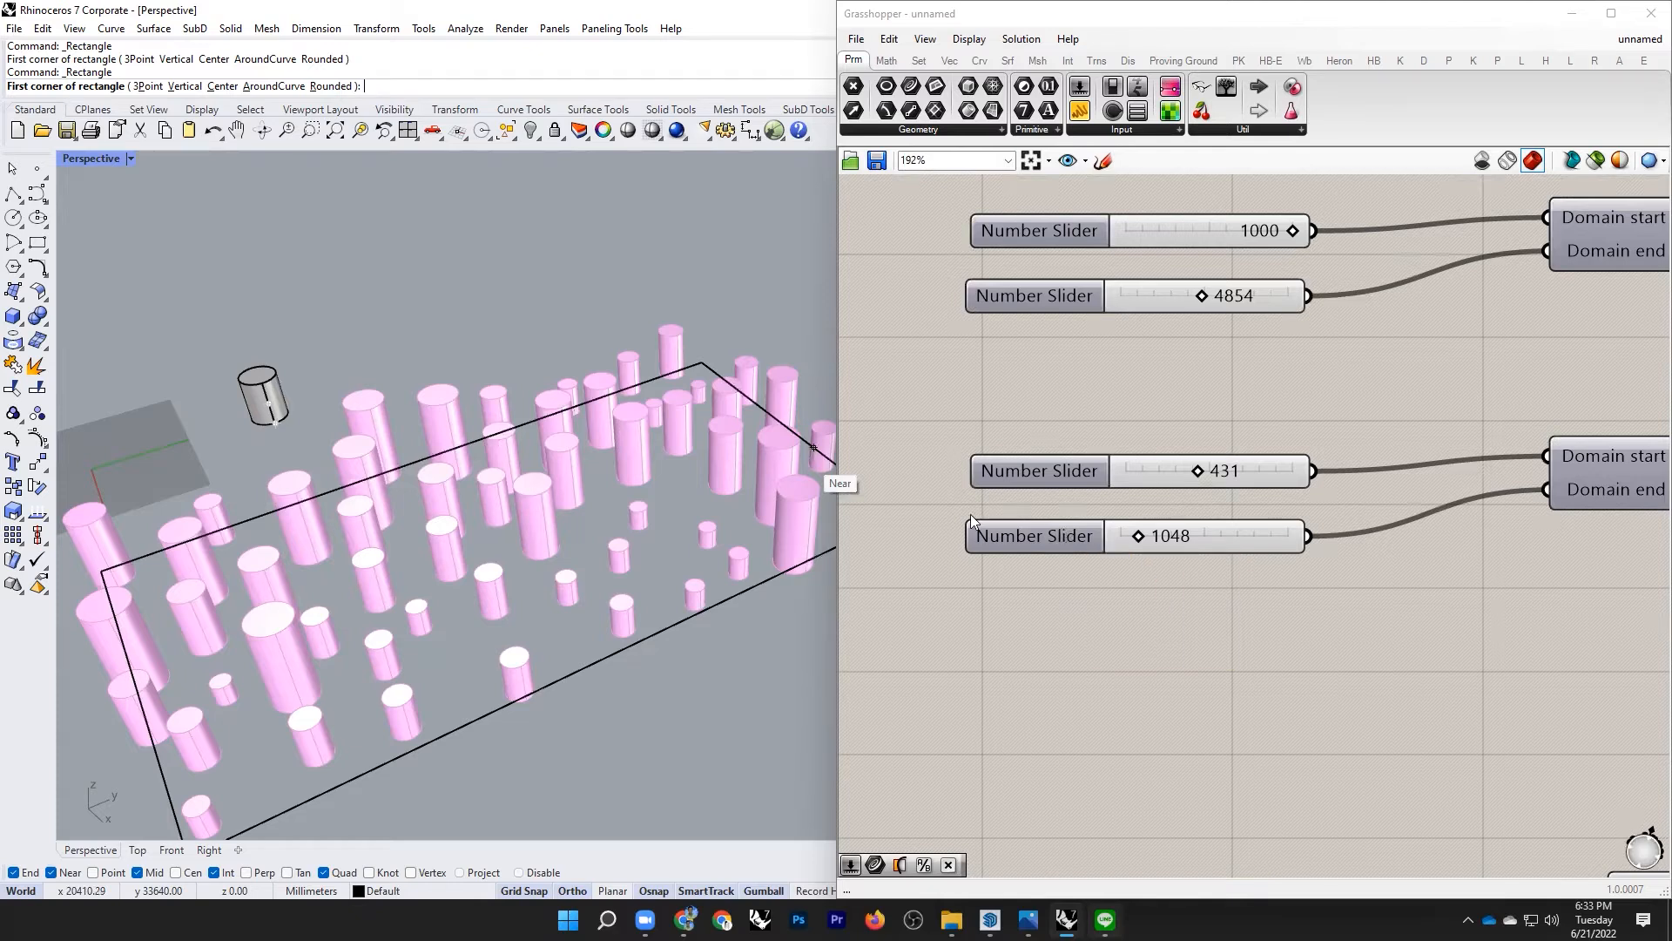
scroll(597, 504, "down", 4)
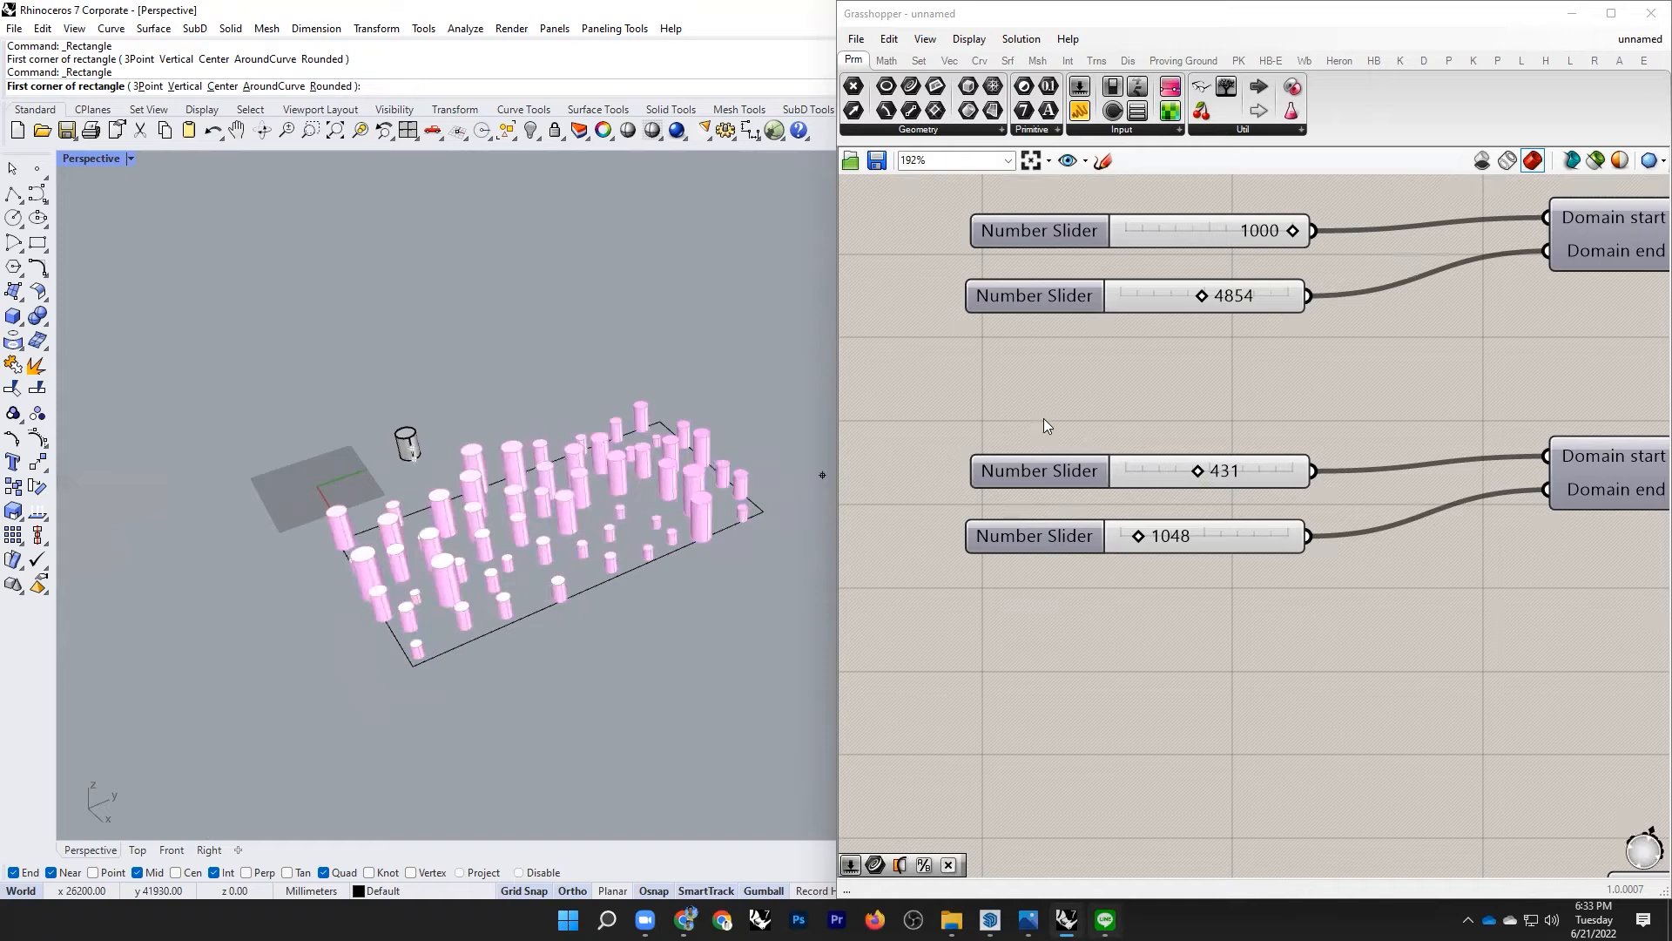
scroll(1044, 418, "down", 5)
scroll(1189, 459, "down", 3)
scroll(1141, 455, "up", 5)
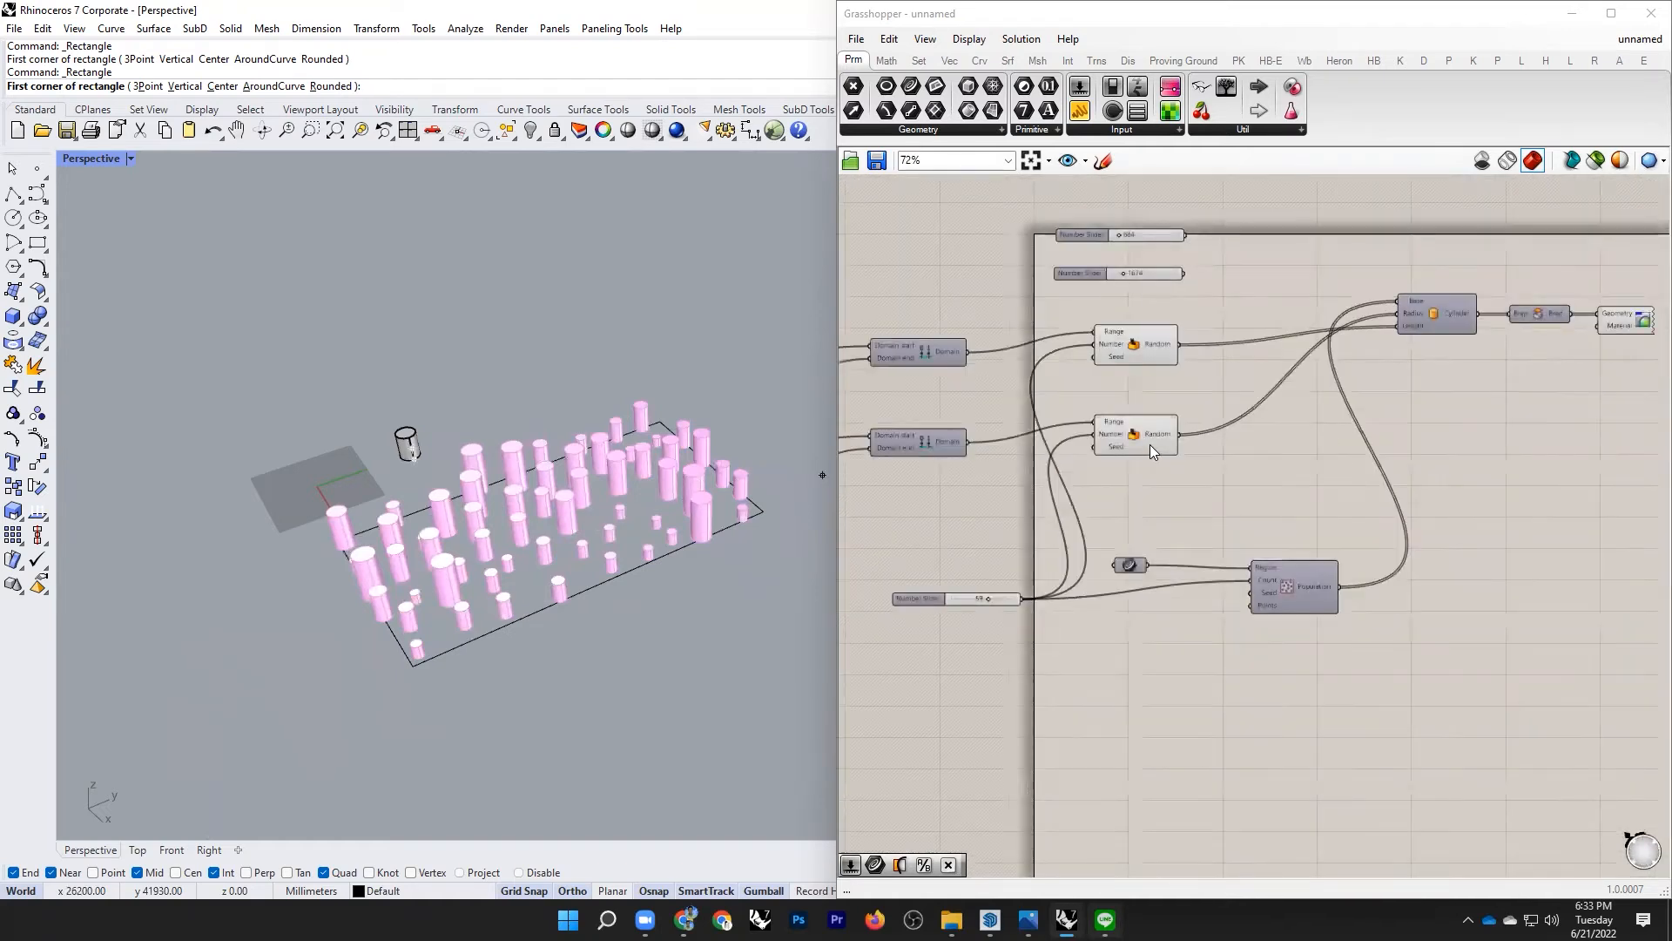
scroll(1150, 445, "down", 3)
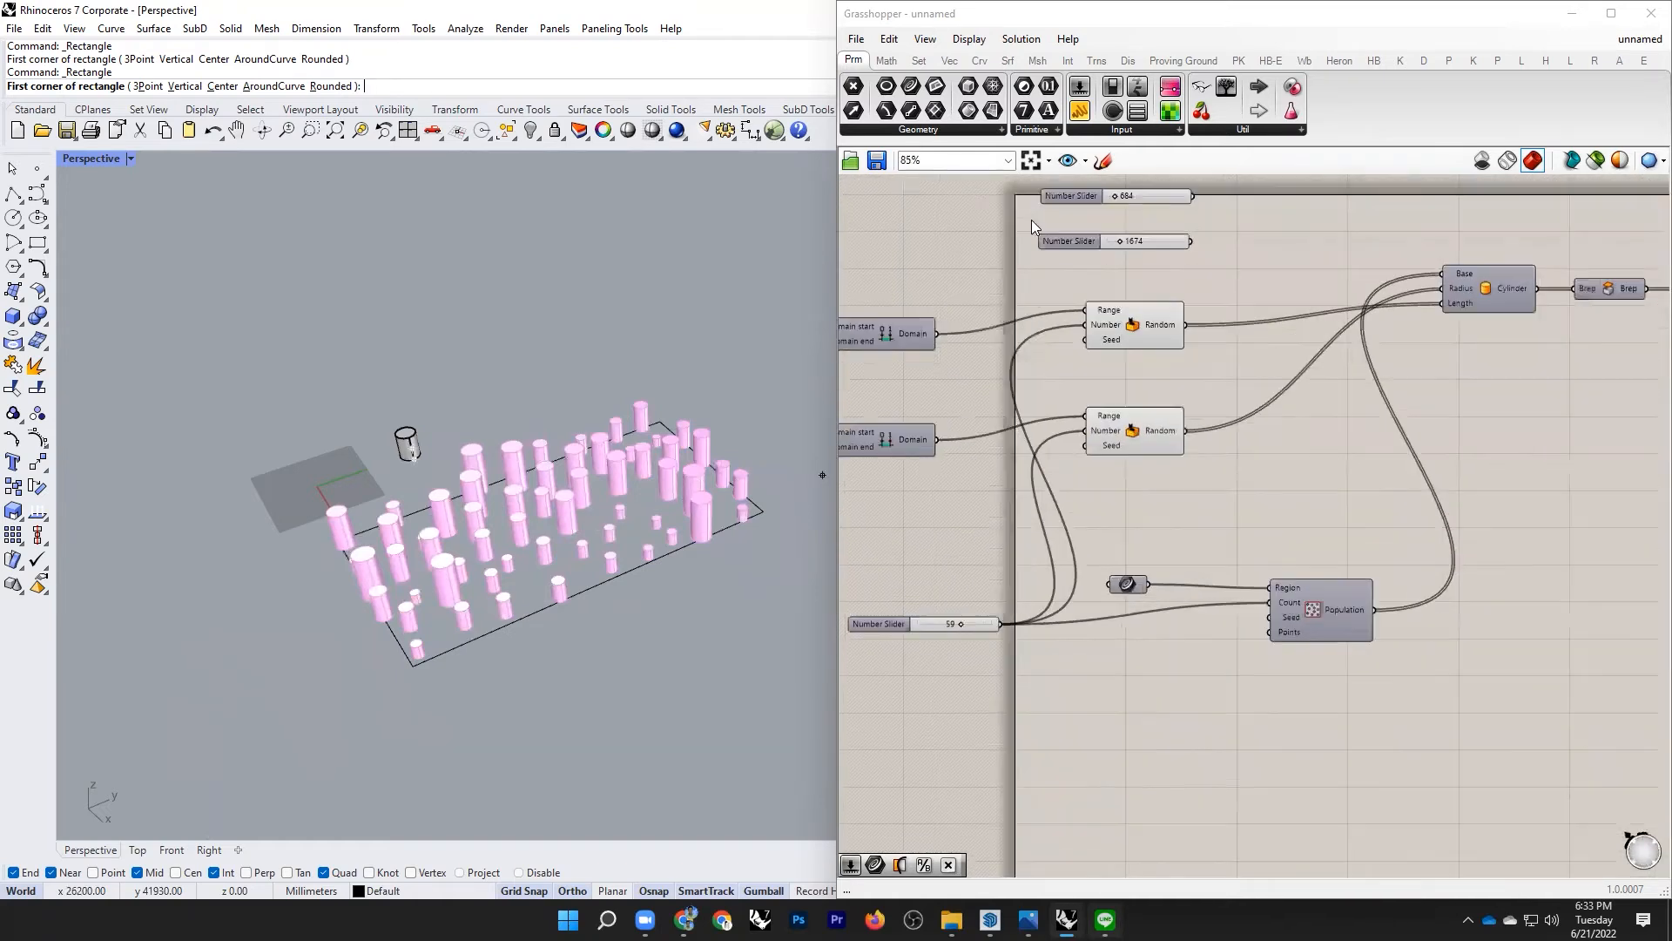
Step: Start a new blank Grasshopper document and delete the standalone cylinder beside the rectangle in Rhino
left_click(856, 40)
scroll(488, 485, "up", 4)
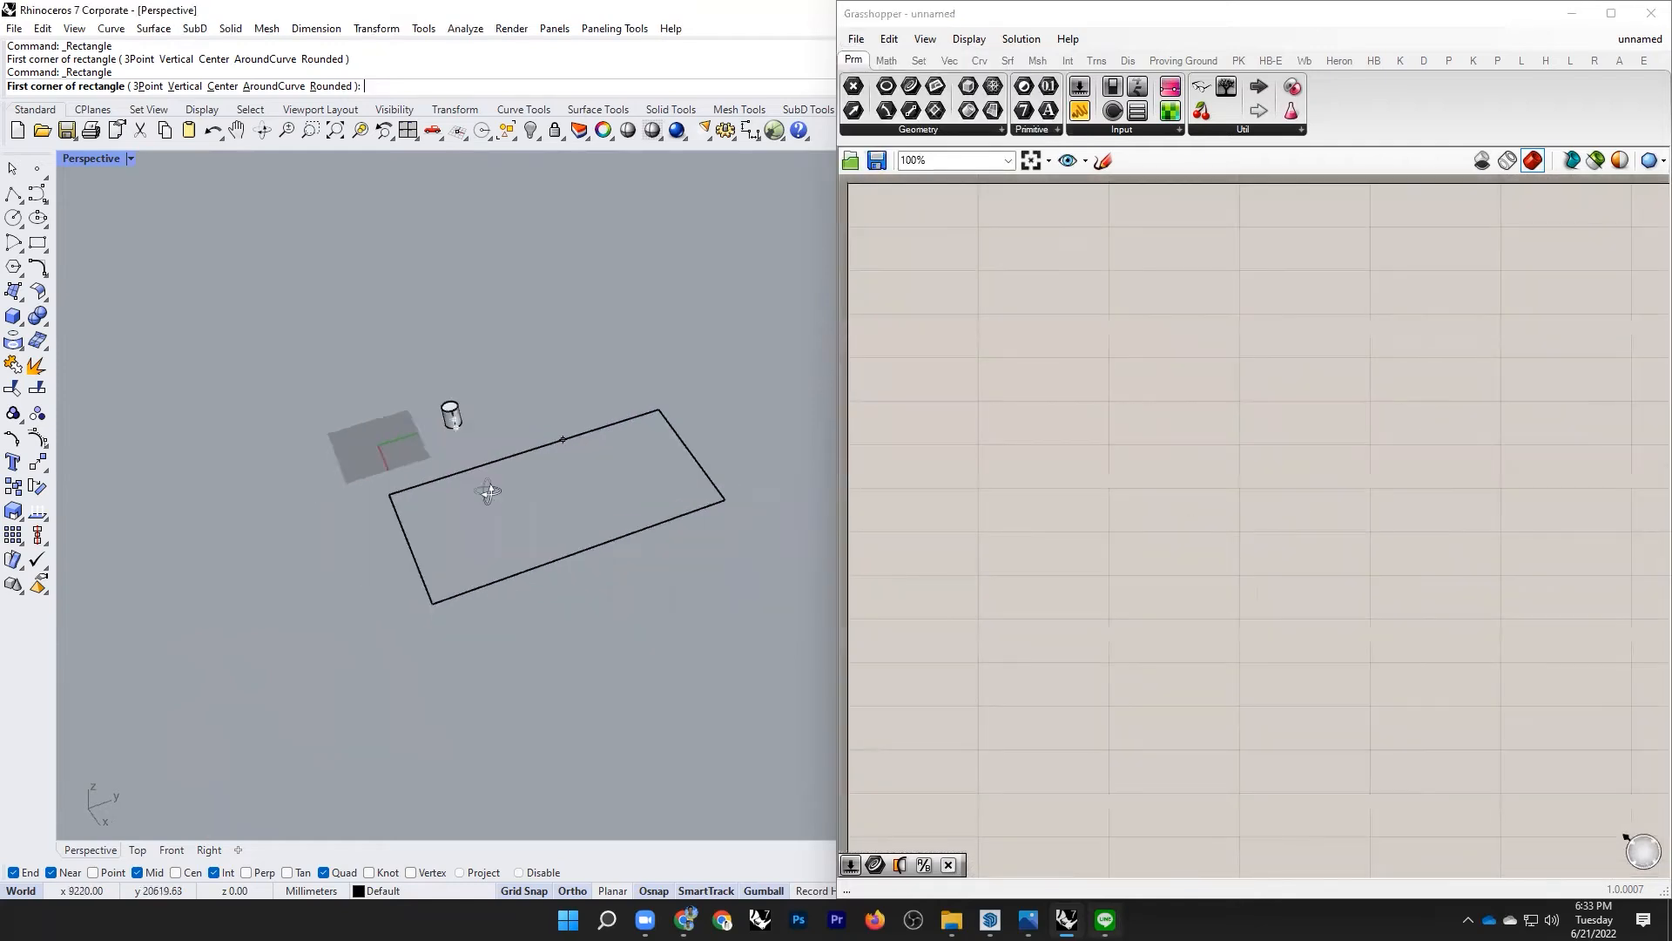
key("Escape")
left_click(592, 436)
key("Delete")
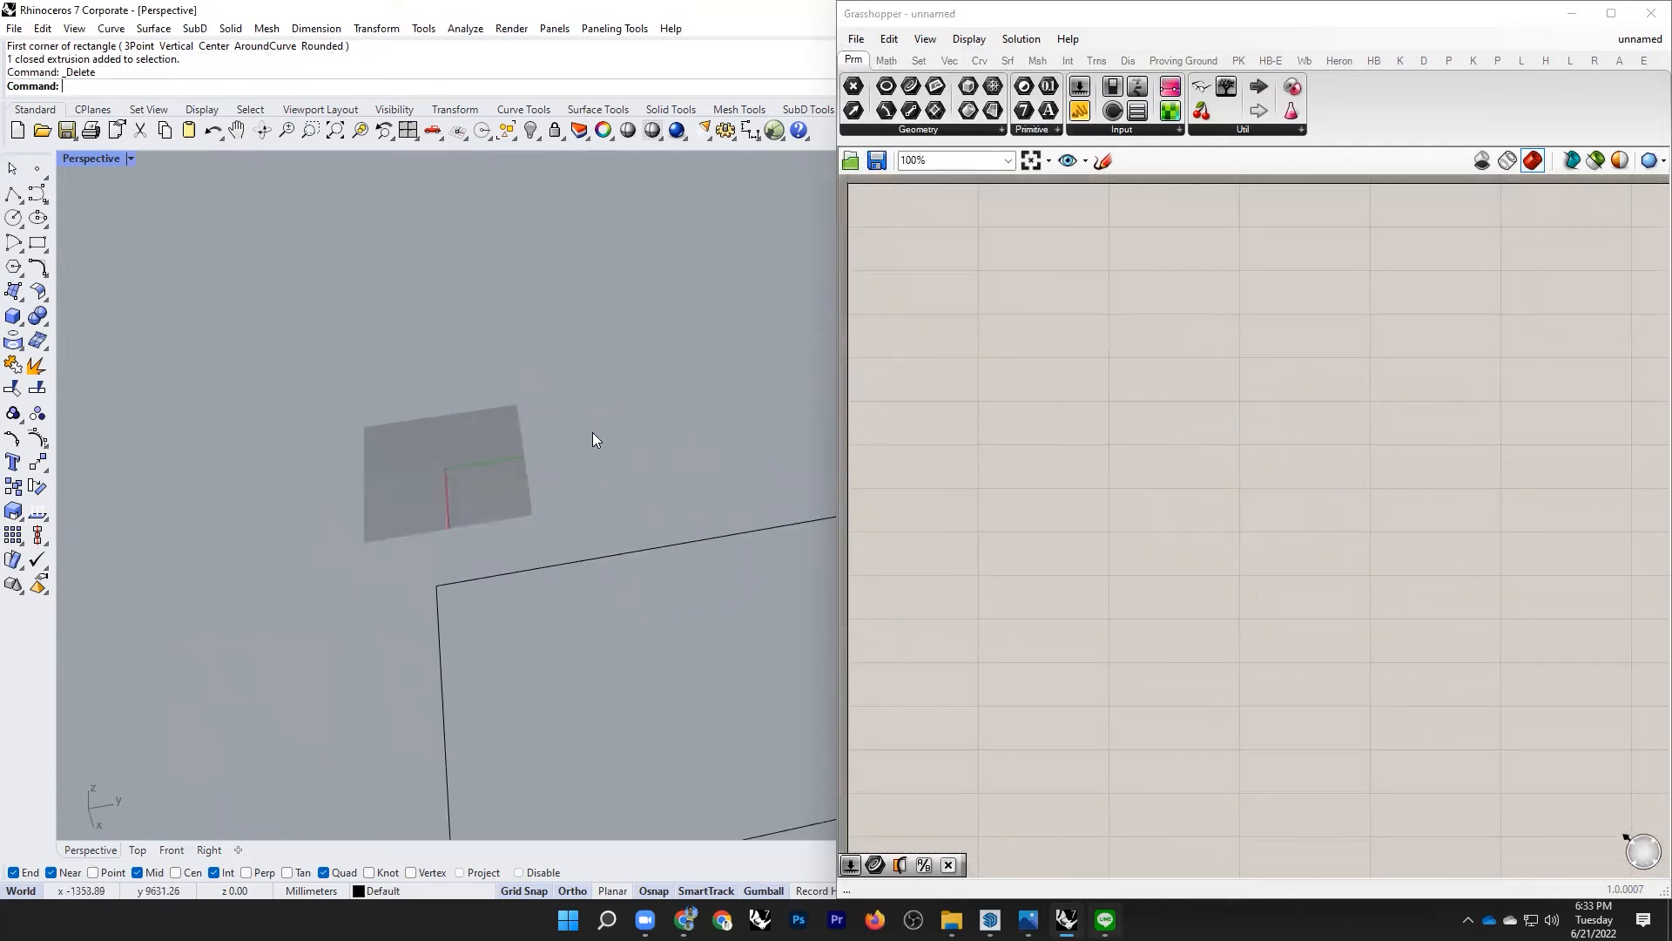
scroll(596, 444, "down", 3)
right_click_drag(599, 450, 605, 537)
scroll(685, 507, "down", 4)
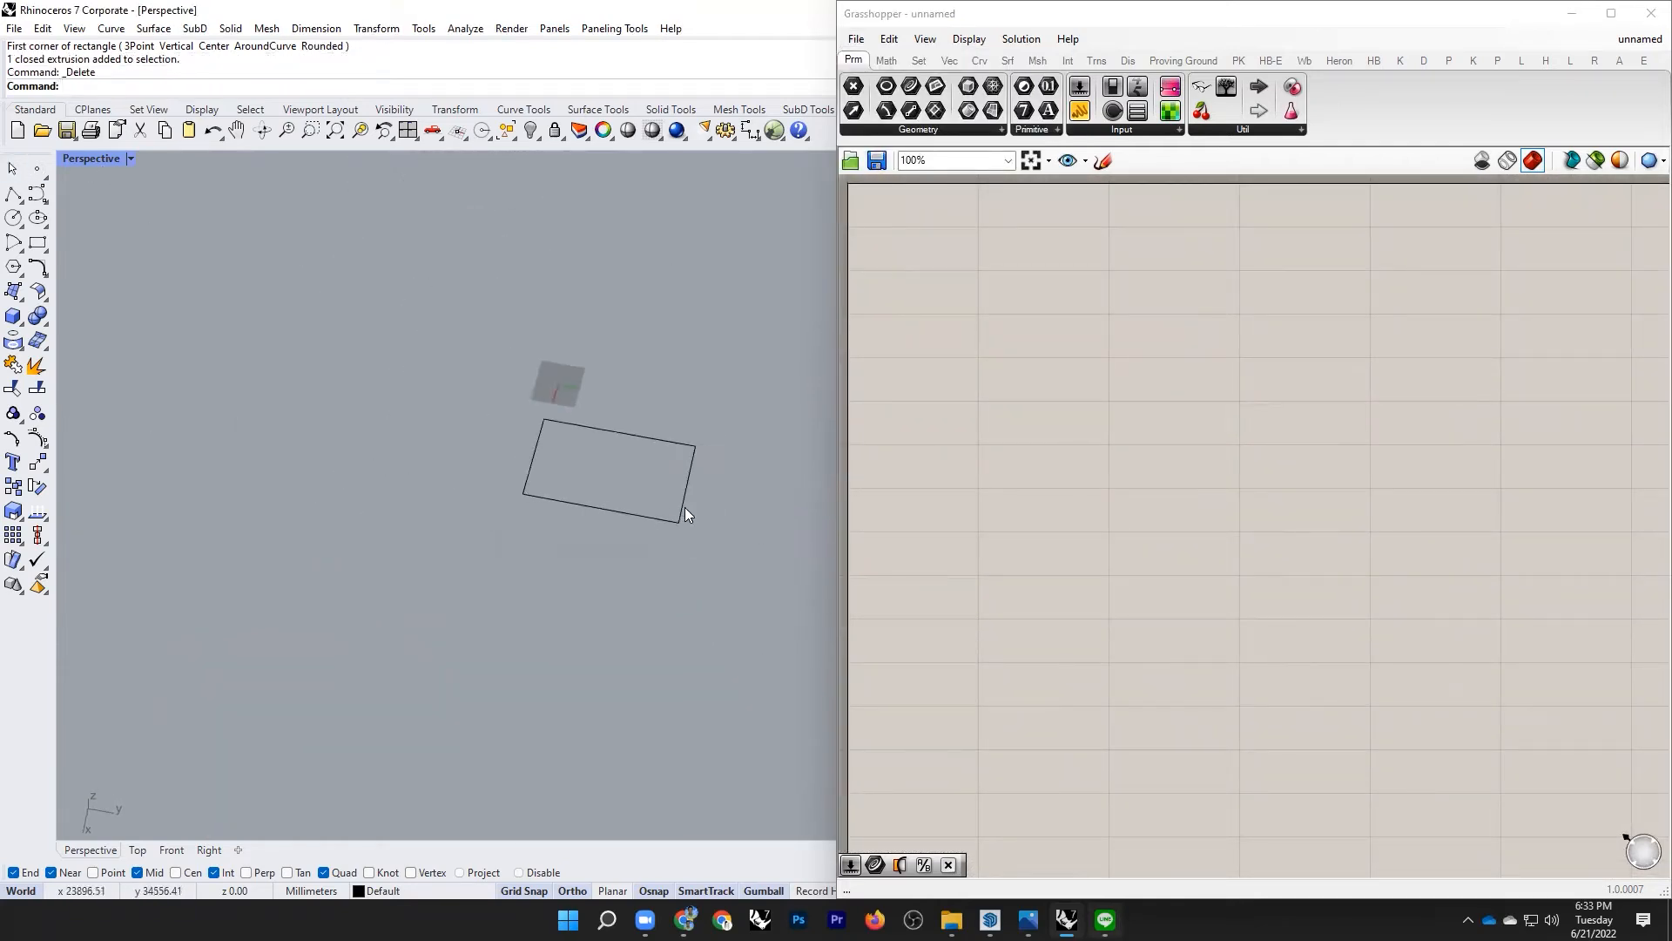
scroll(688, 505, "up", 4)
left_click(733, 441)
scroll(756, 491, "down", 3)
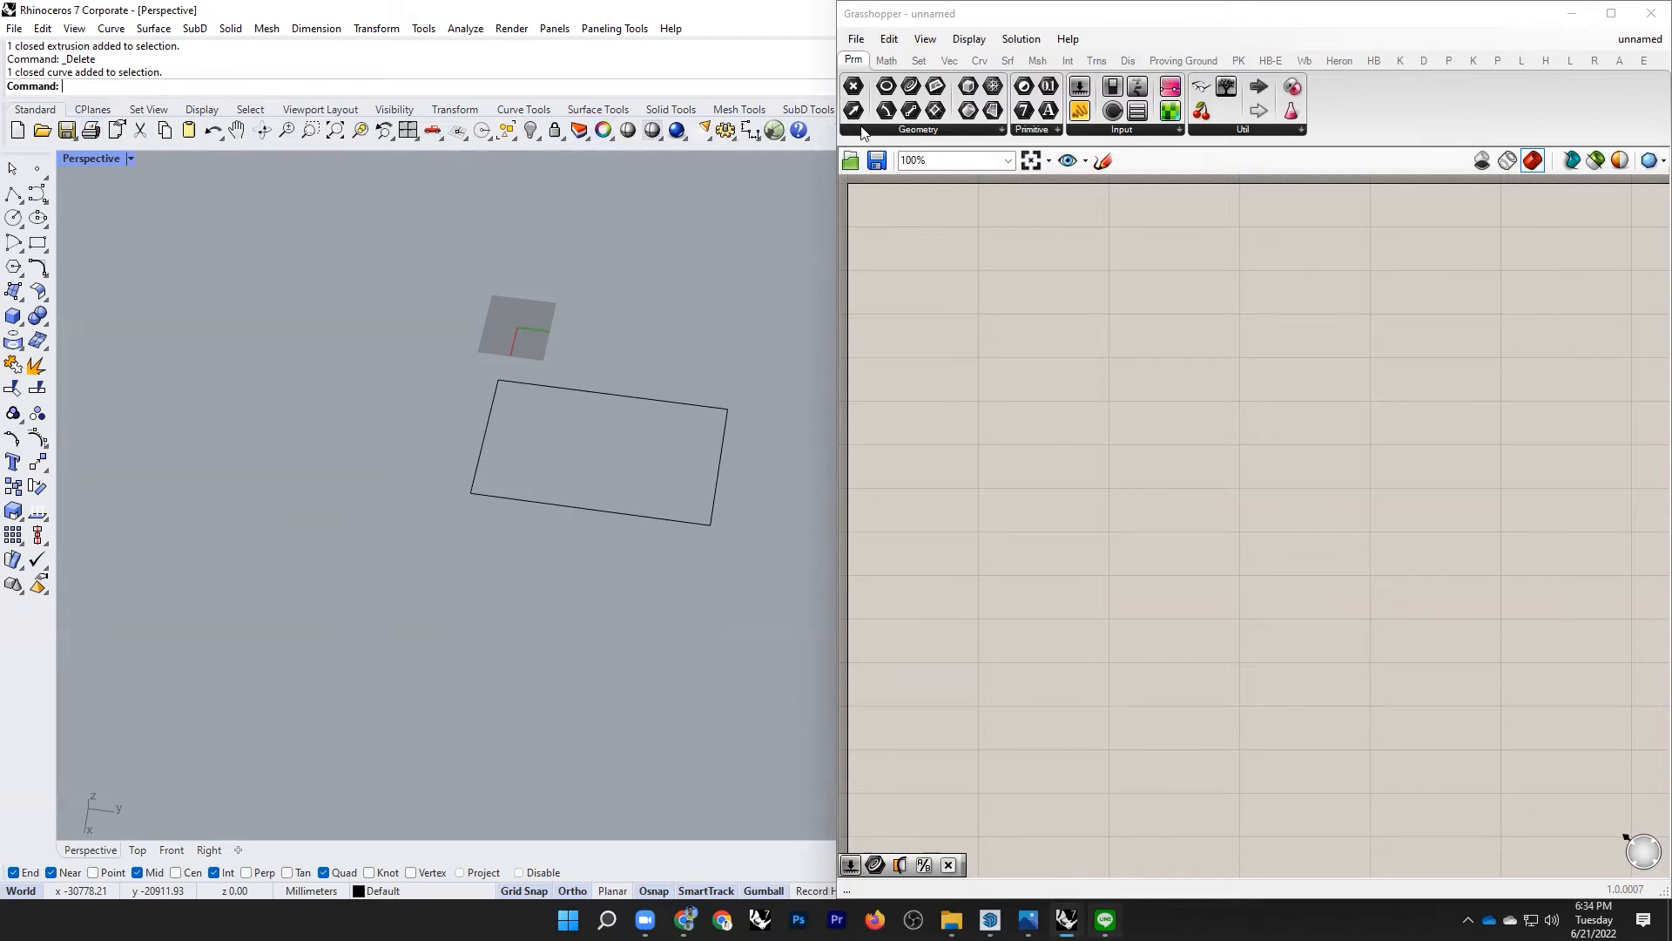
Step: Look through the Vector, Curve, Surface and Mesh component categories with the Grasshopper window maximized, and restore the side-by-side layout
left_click(882, 70)
left_click(855, 63)
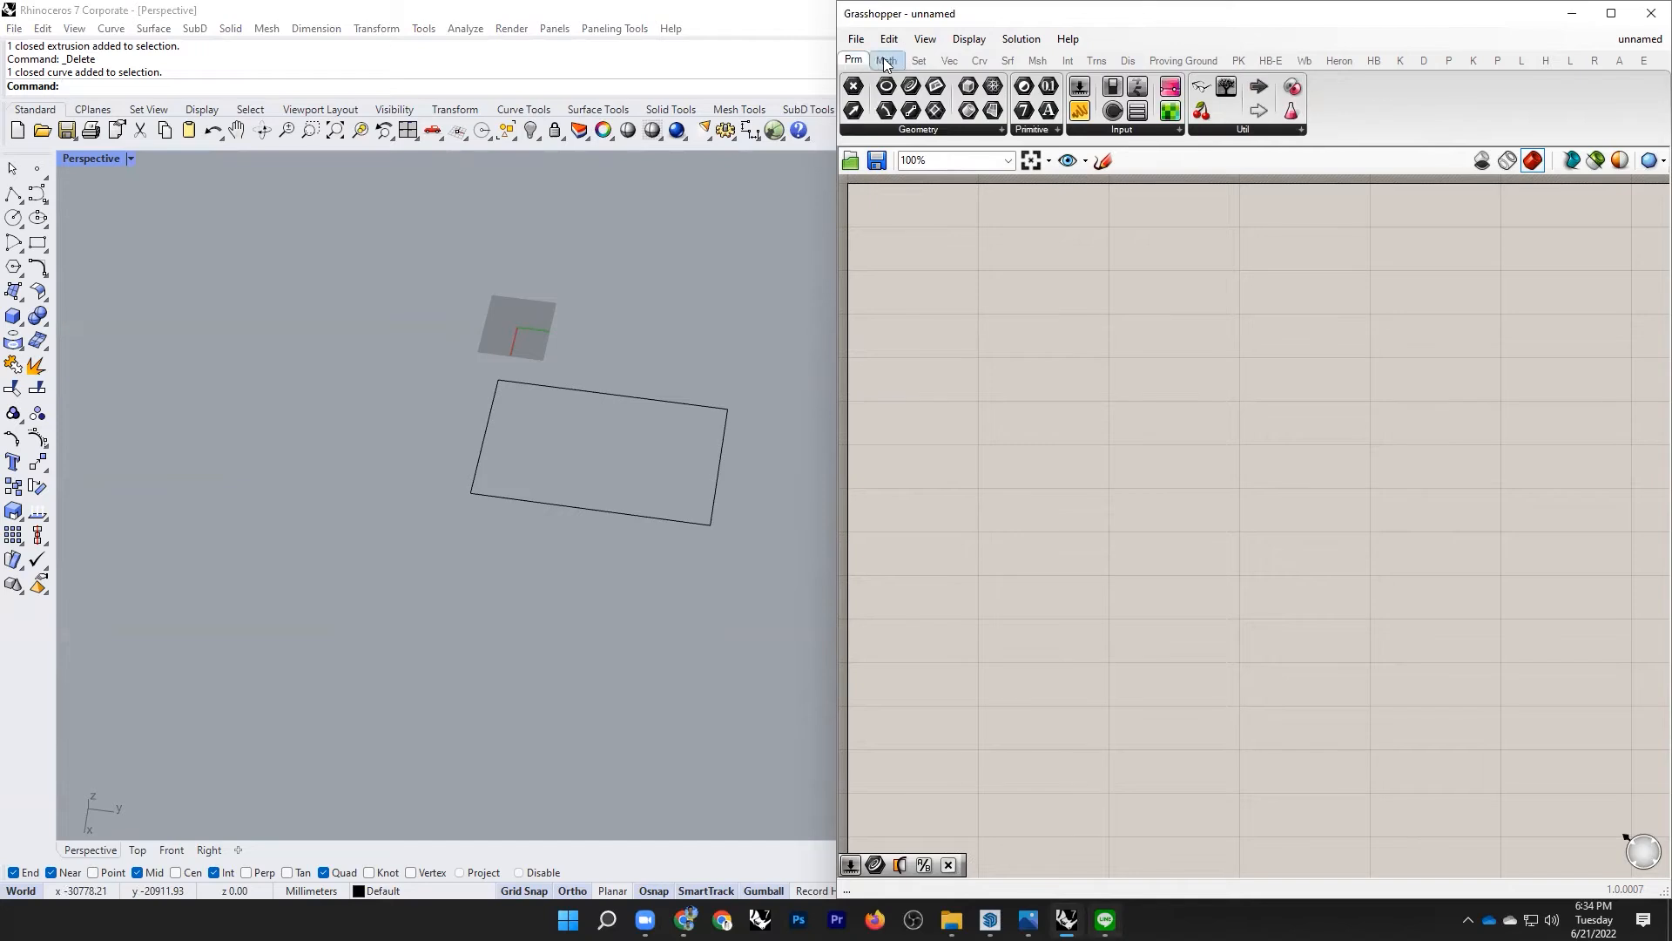
scroll(885, 62, "down", 3)
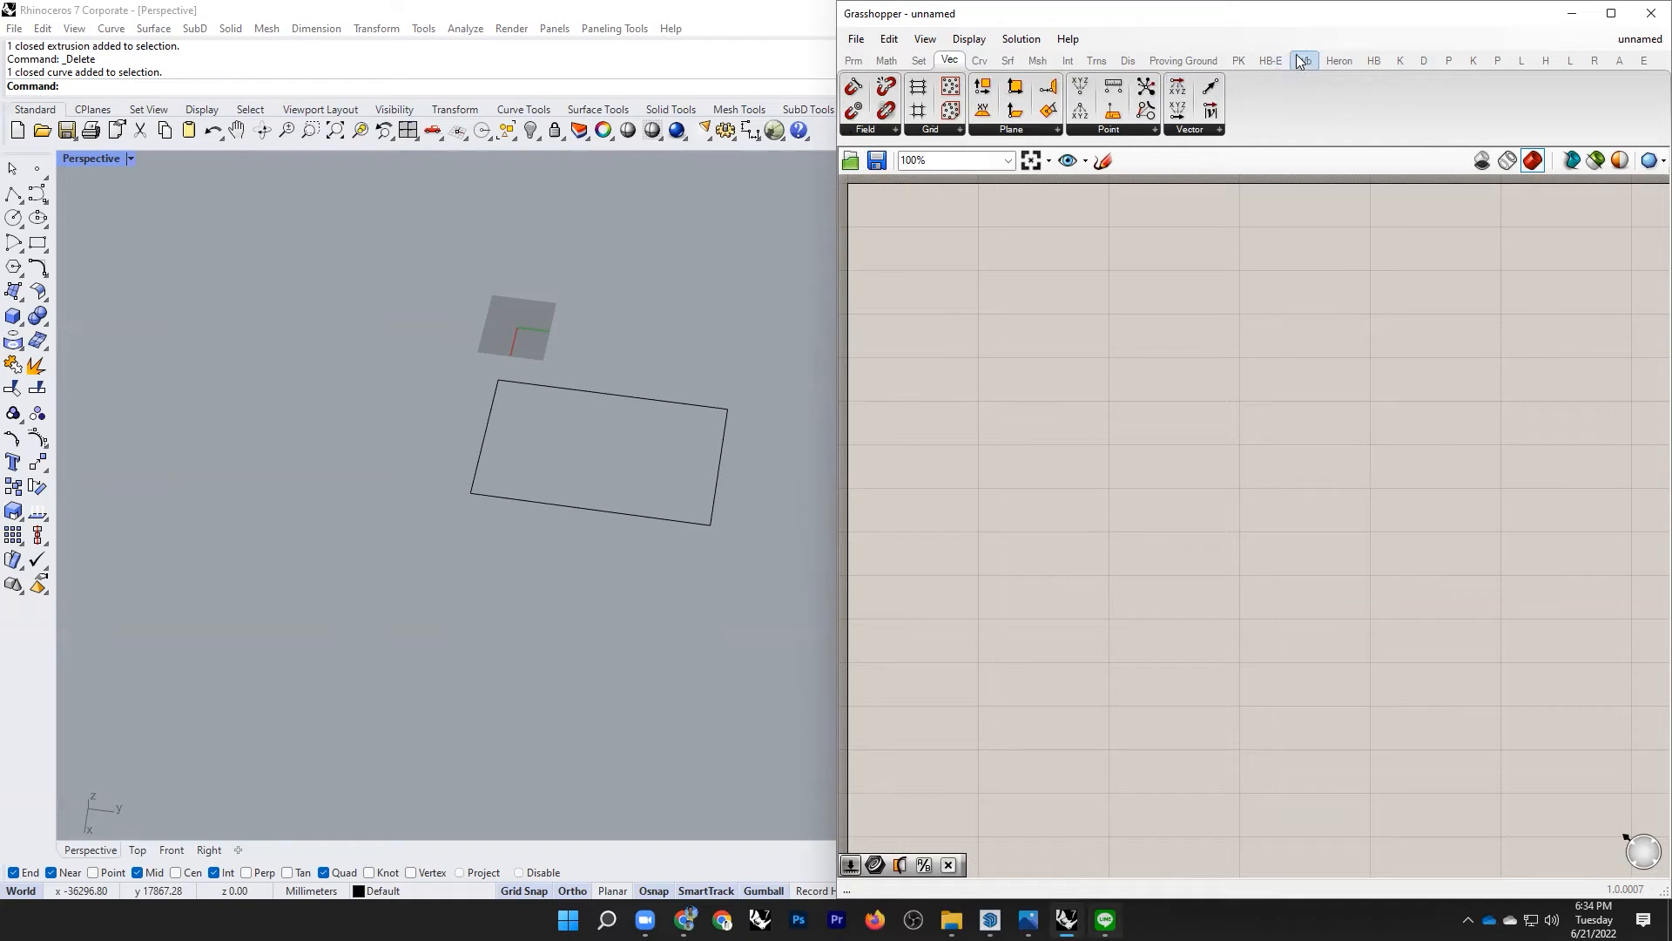
left_click(1609, 14)
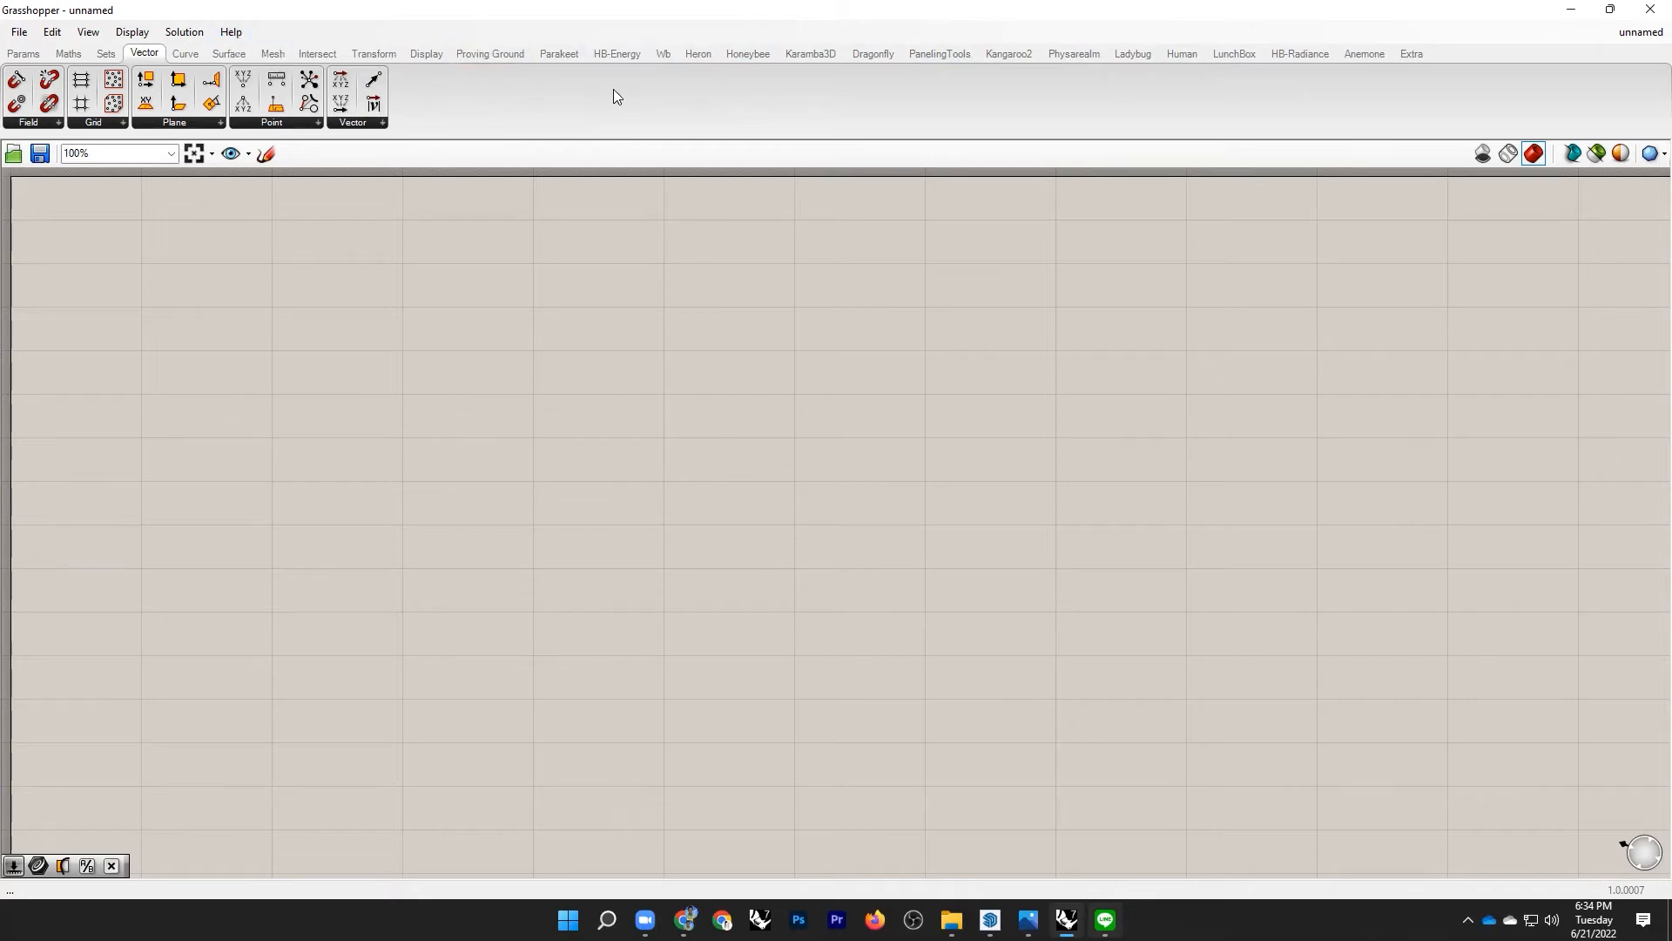
left_click(187, 56)
left_click(220, 56)
left_click(261, 55)
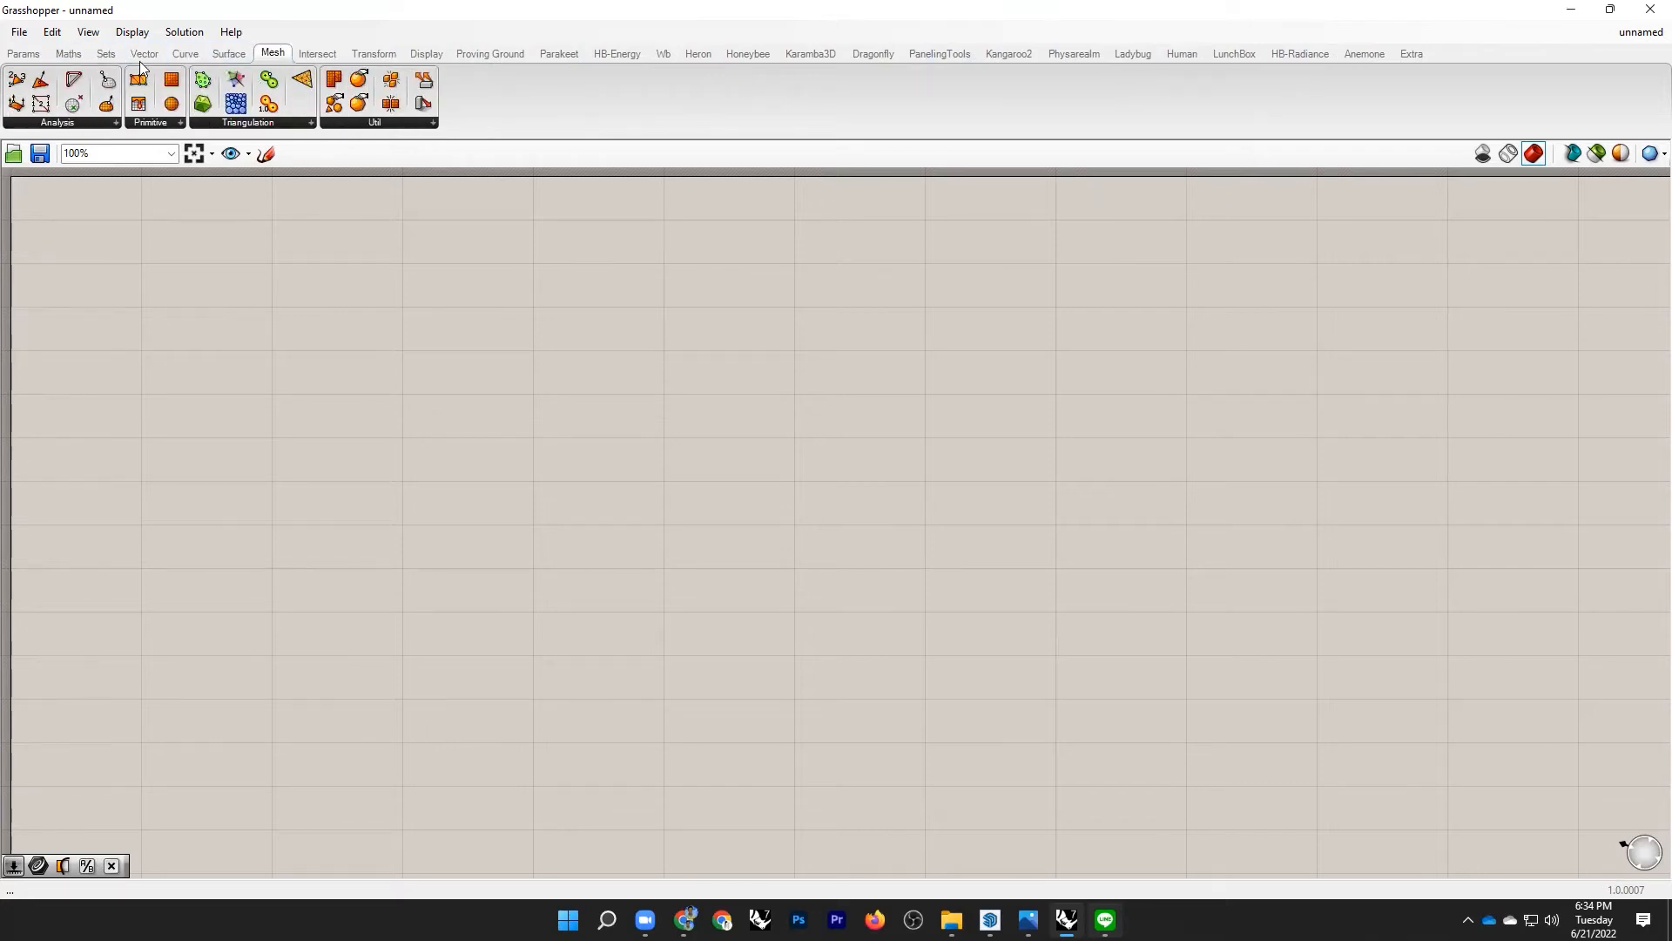
double_click(389, 15)
scroll(357, 361, "up", 10)
right_click_drag(331, 423, 522, 349)
scroll(358, 360, "down", 8)
scroll(354, 389, "up", 6)
scroll(354, 388, "down", 6)
right_click_drag(497, 422, 436, 443)
scroll(376, 442, "up", 12)
scroll(278, 362, "down", 10)
scroll(336, 387, "up", 6)
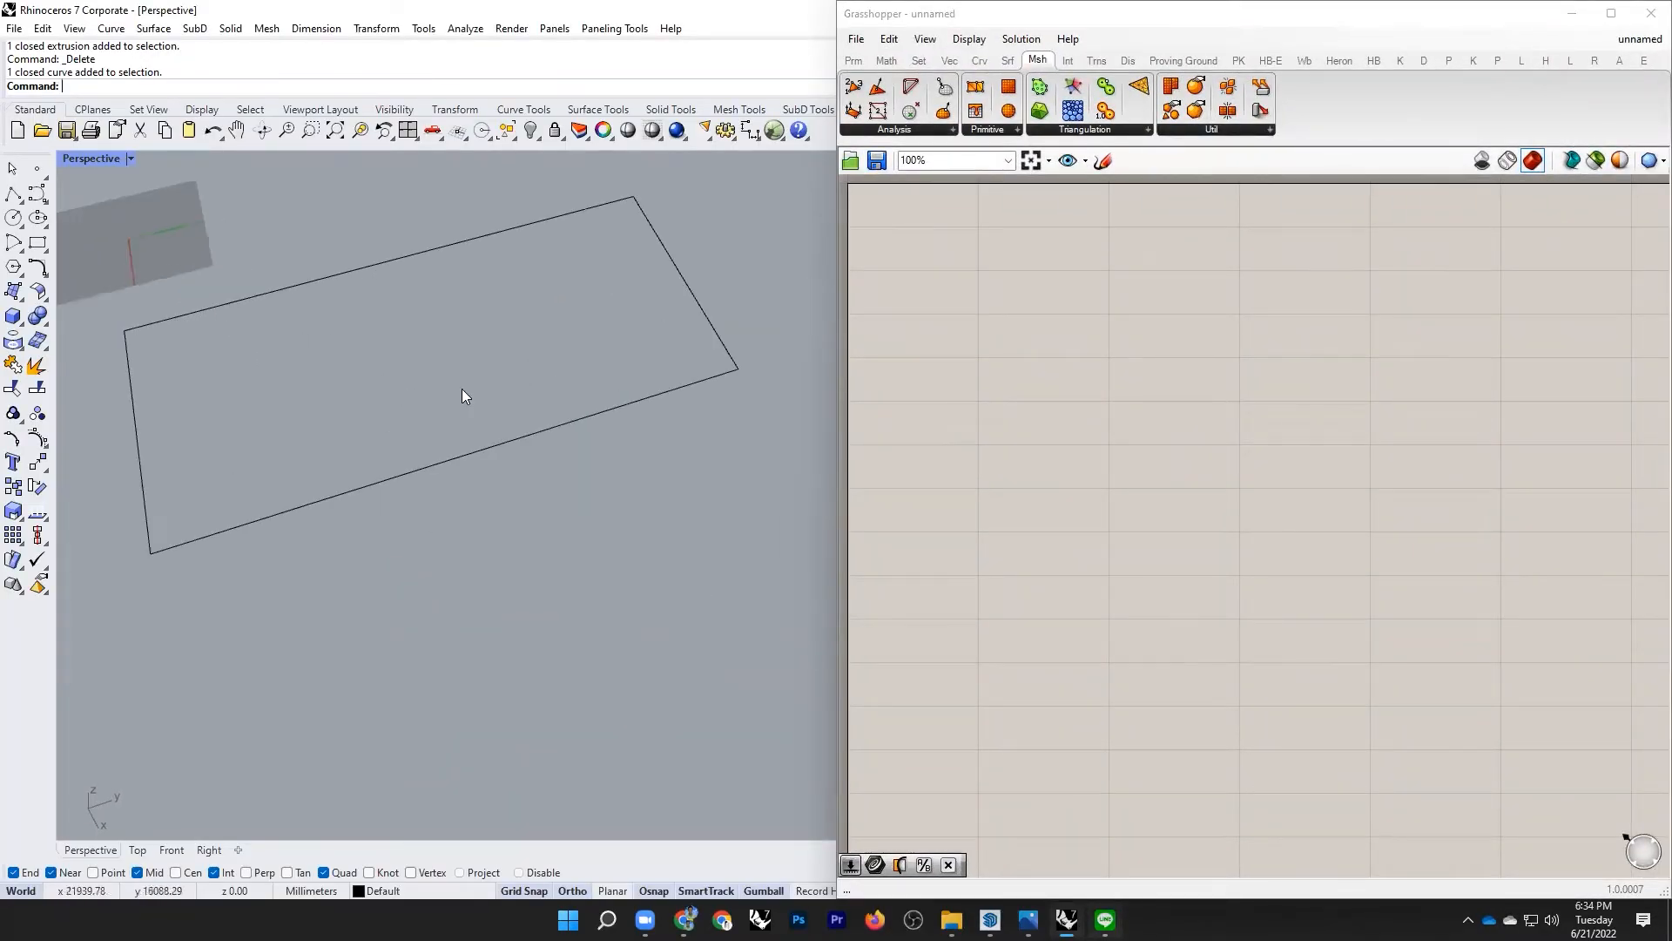
Step: Move the rectangle slightly closer to the construction plane's origin grid in the perspective view
scroll(462, 394, "down", 2)
left_click(475, 245)
left_click_drag(476, 246, 472, 233)
scroll(512, 406, "down", 8)
left_click(542, 496)
scroll(509, 413, "up", 8)
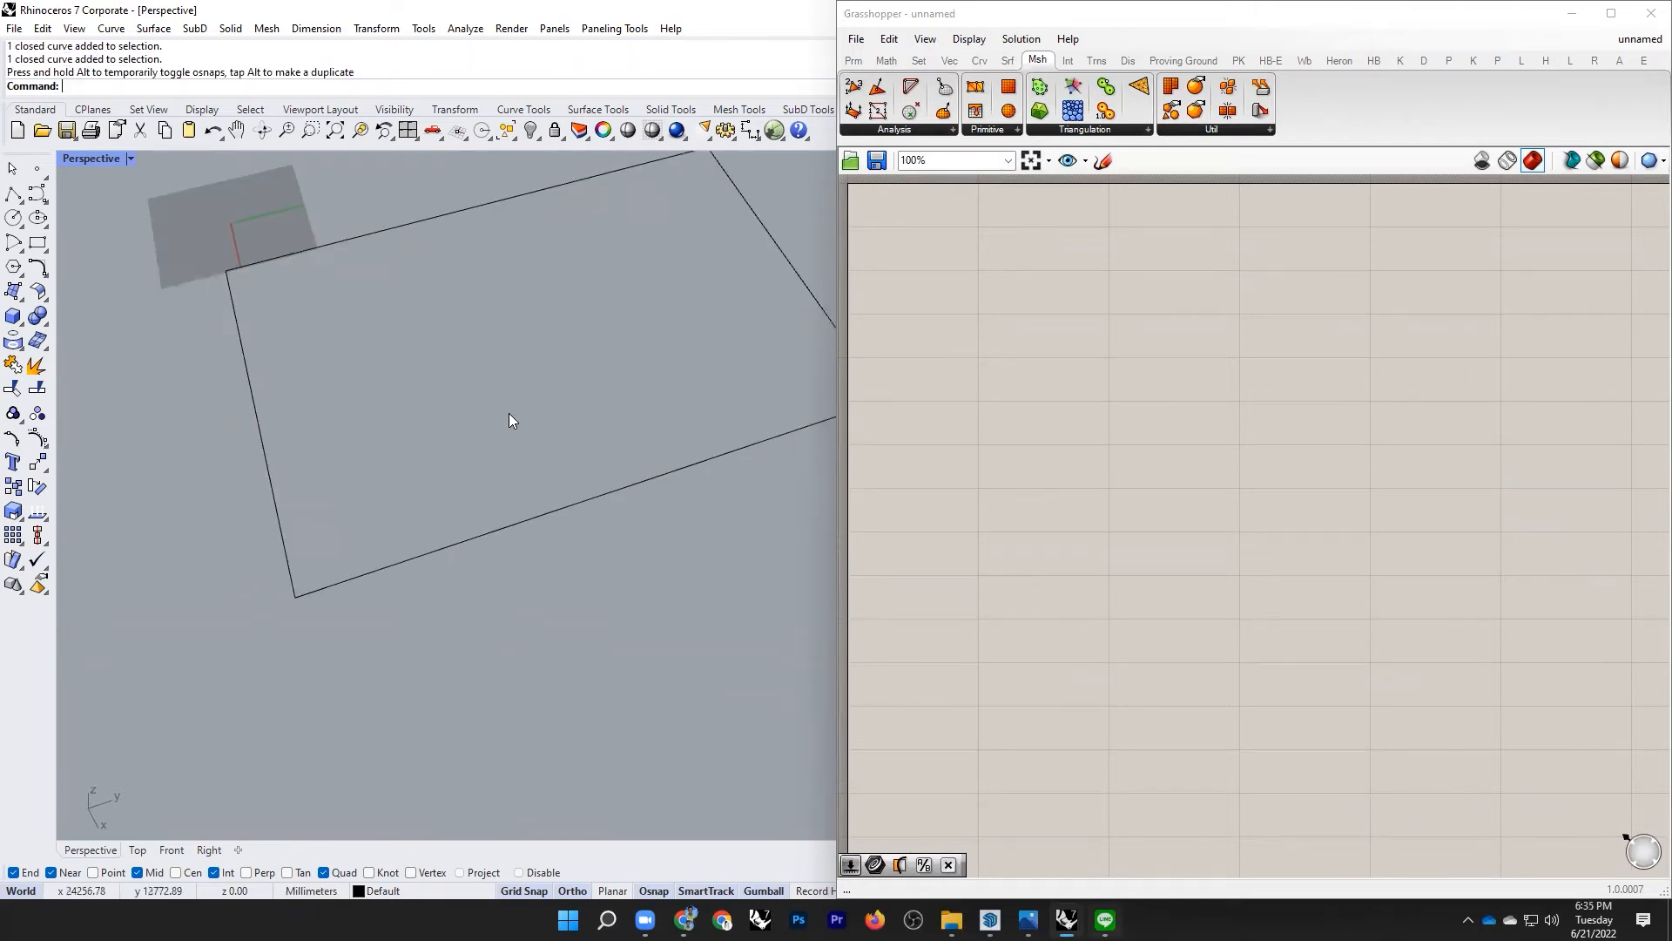
Step: Extrude the rectangle vertically upward with the gumball into an open box of four walls
scroll(533, 501, "down", 5)
left_click(507, 476)
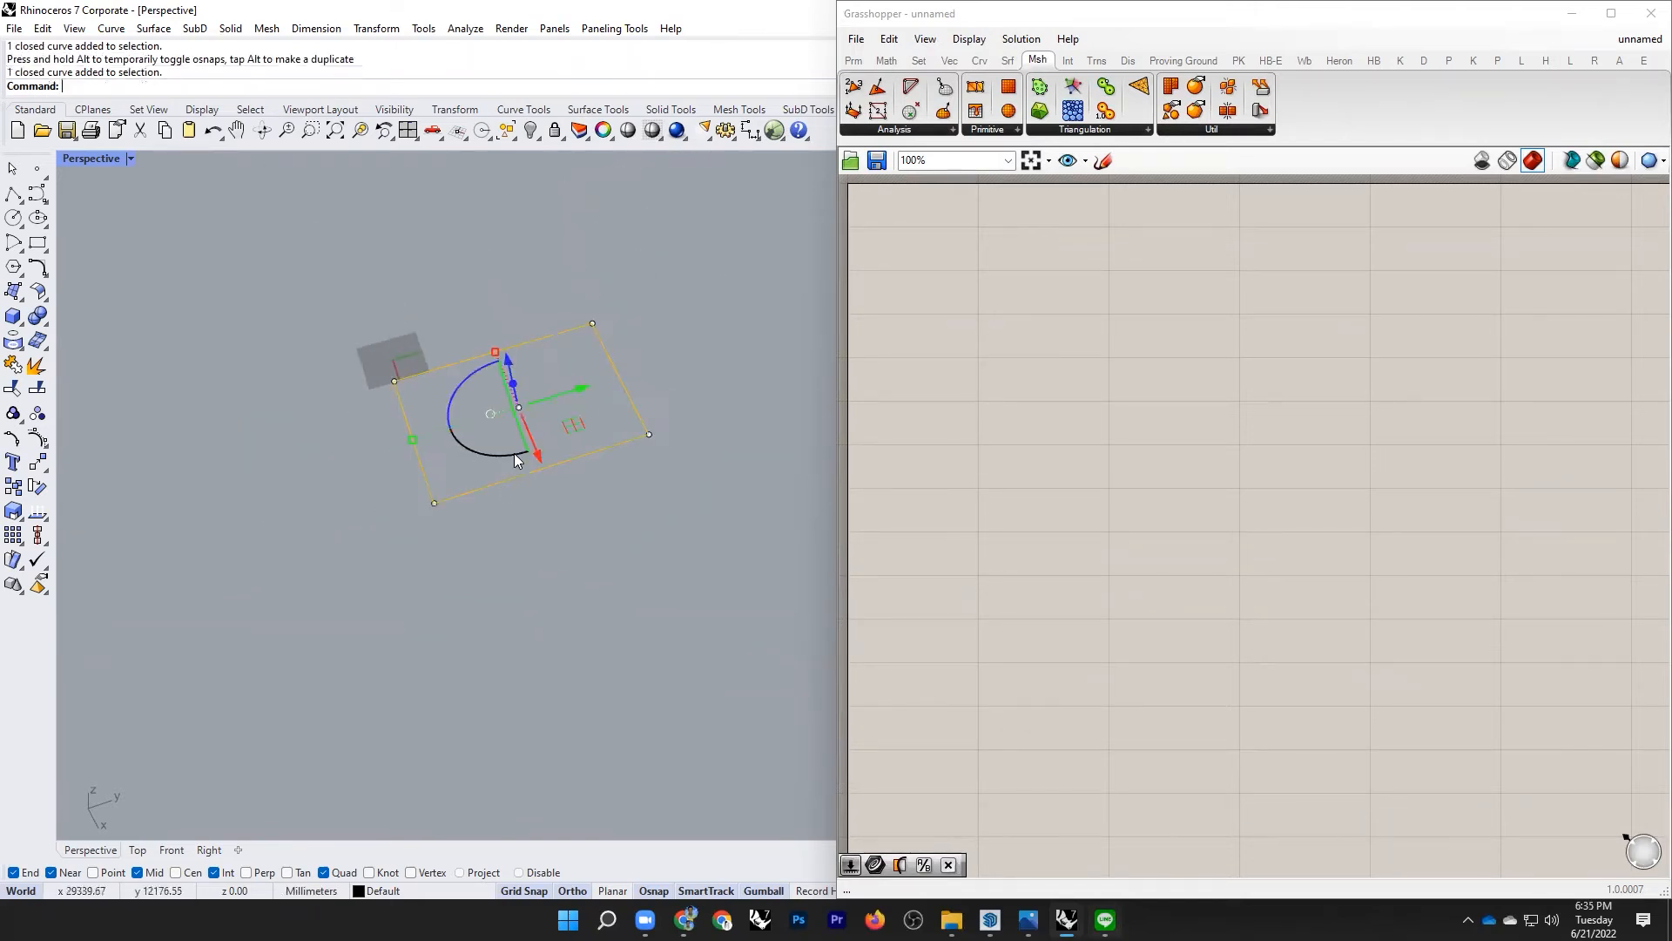
left_click_drag(511, 394, 498, 317)
left_click(720, 308)
right_click_drag(610, 366, 662, 404)
scroll(662, 404, "up", 8)
right_click(664, 406)
scroll(675, 415, "down", 7)
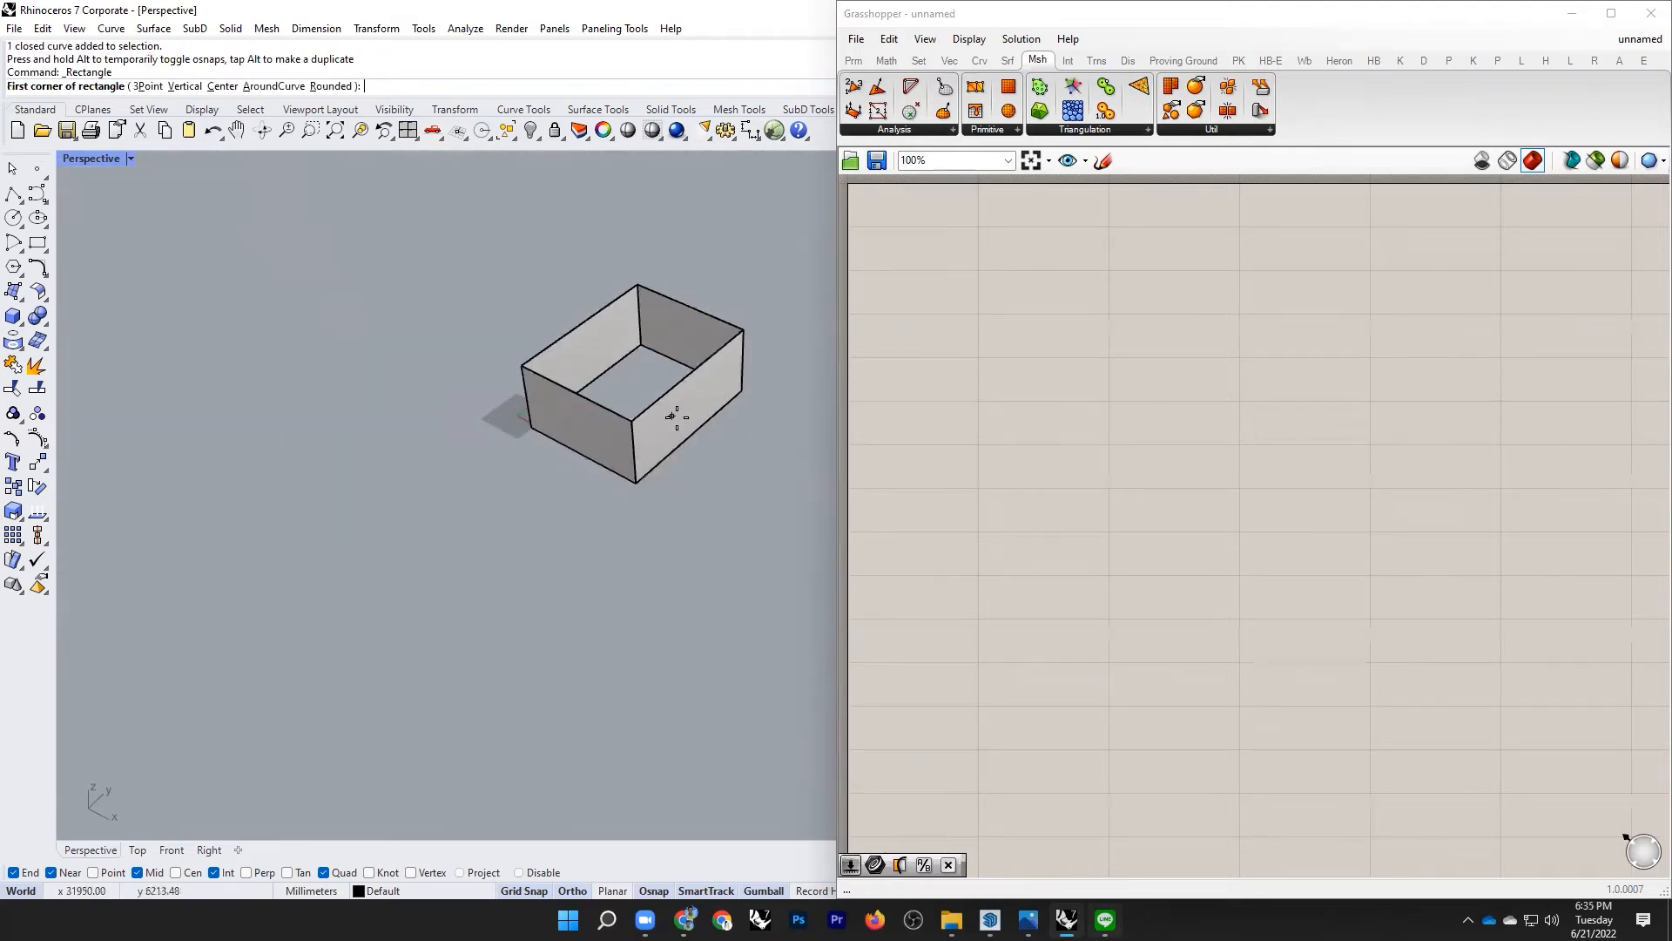
scroll(676, 415, "up", 6)
key("Escape")
Step: Explode the open extrusion into separate wall surfaces and select the long front wall
scroll(490, 403, "down", 4)
scroll(500, 384, "up", 5)
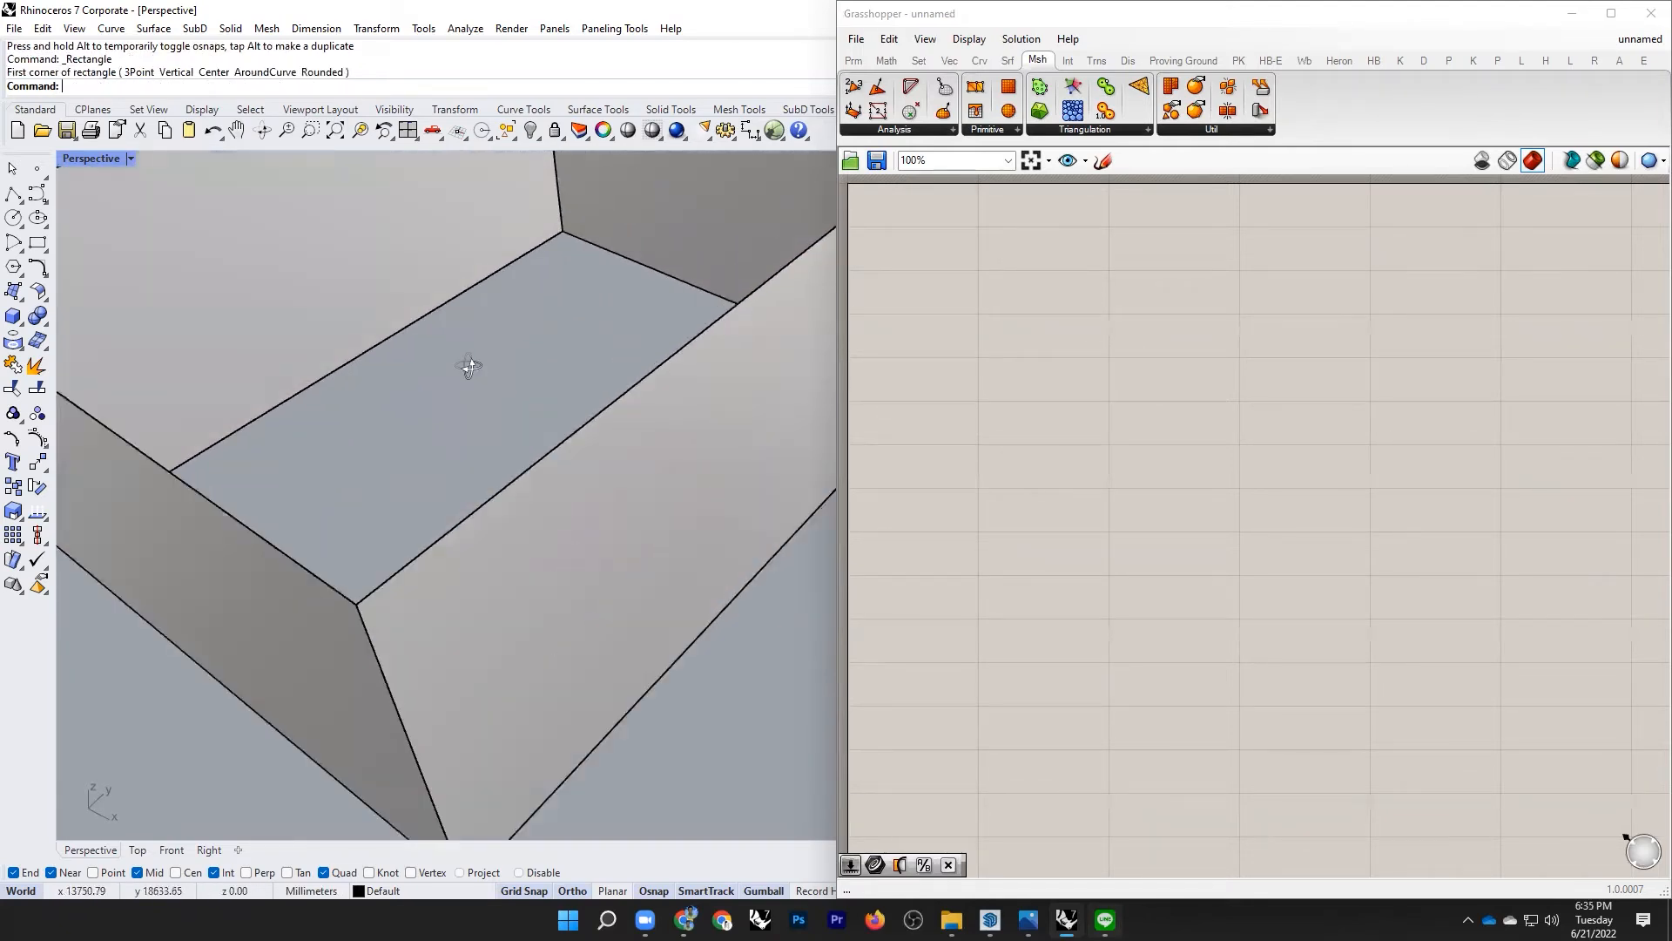
scroll(467, 362, "down", 5)
left_click(535, 312)
left_click(622, 398)
left_click(587, 310)
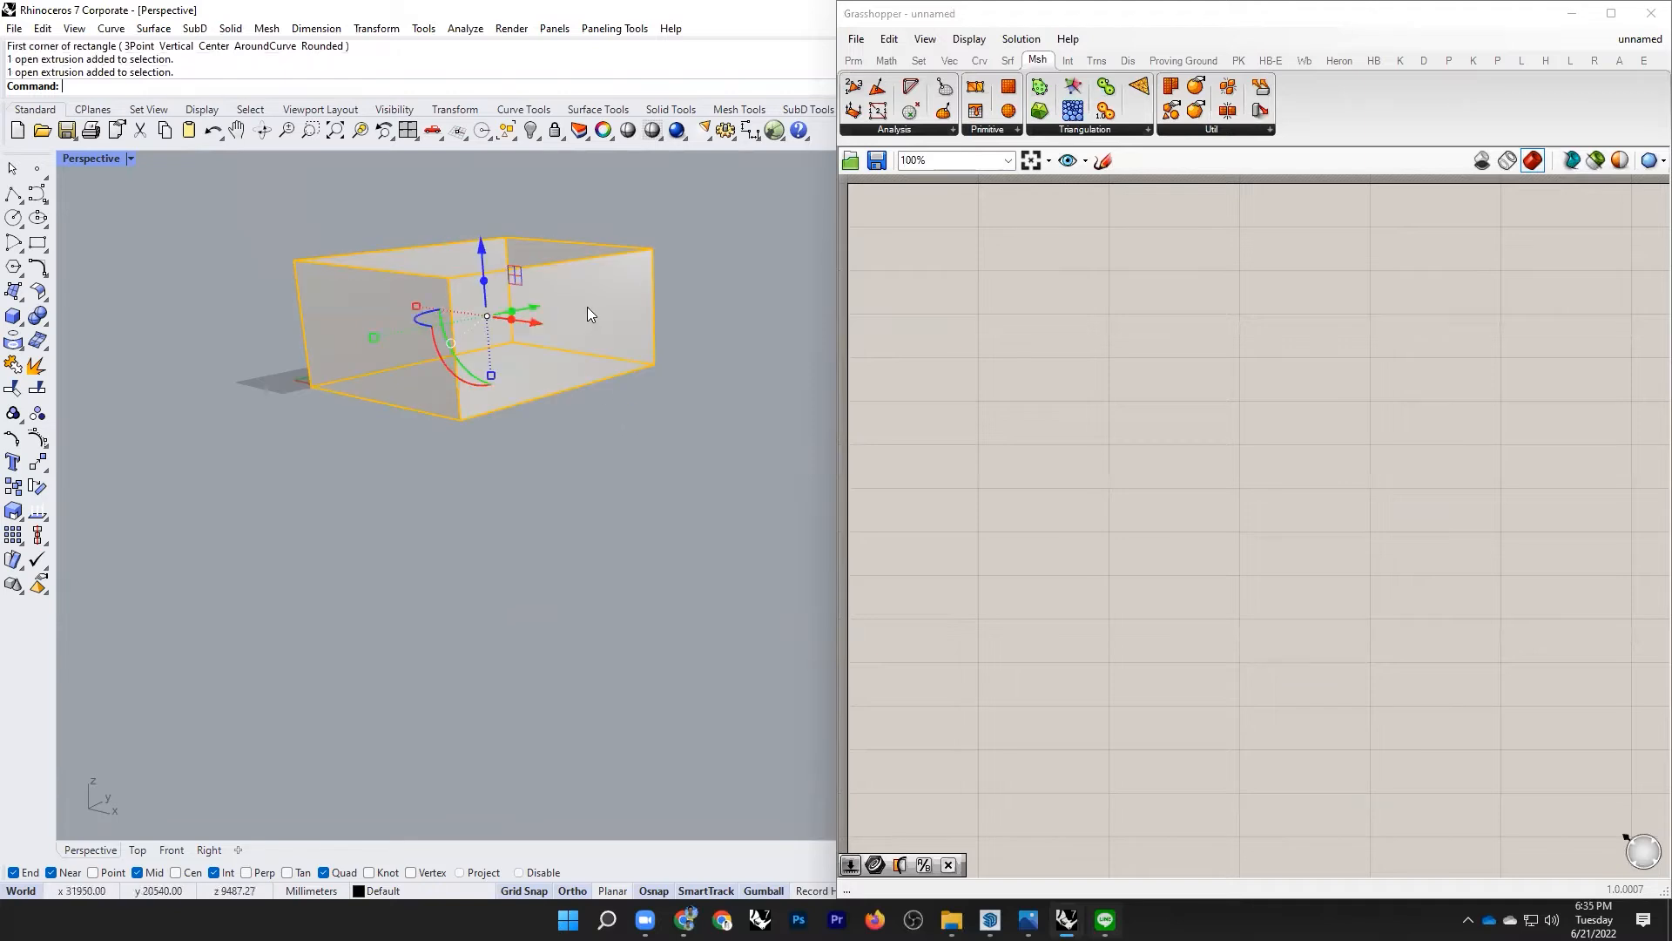
left_click(620, 484)
left_click(580, 345)
type("x")
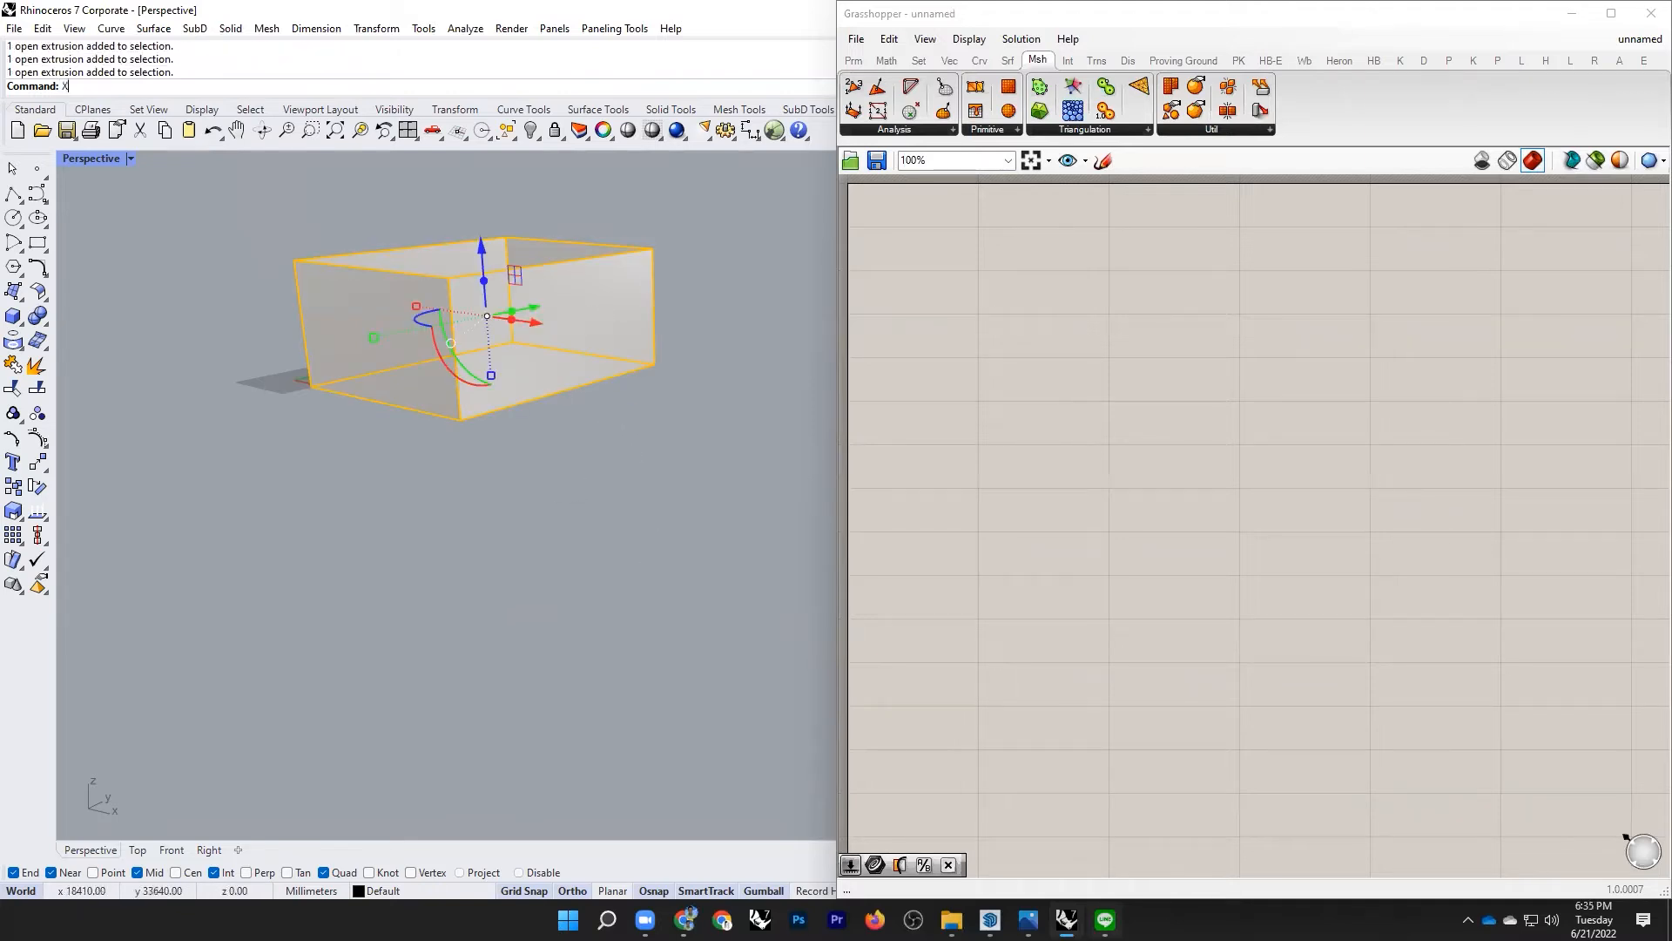
key("Return")
left_click(547, 333)
scroll(592, 214, "up", 6)
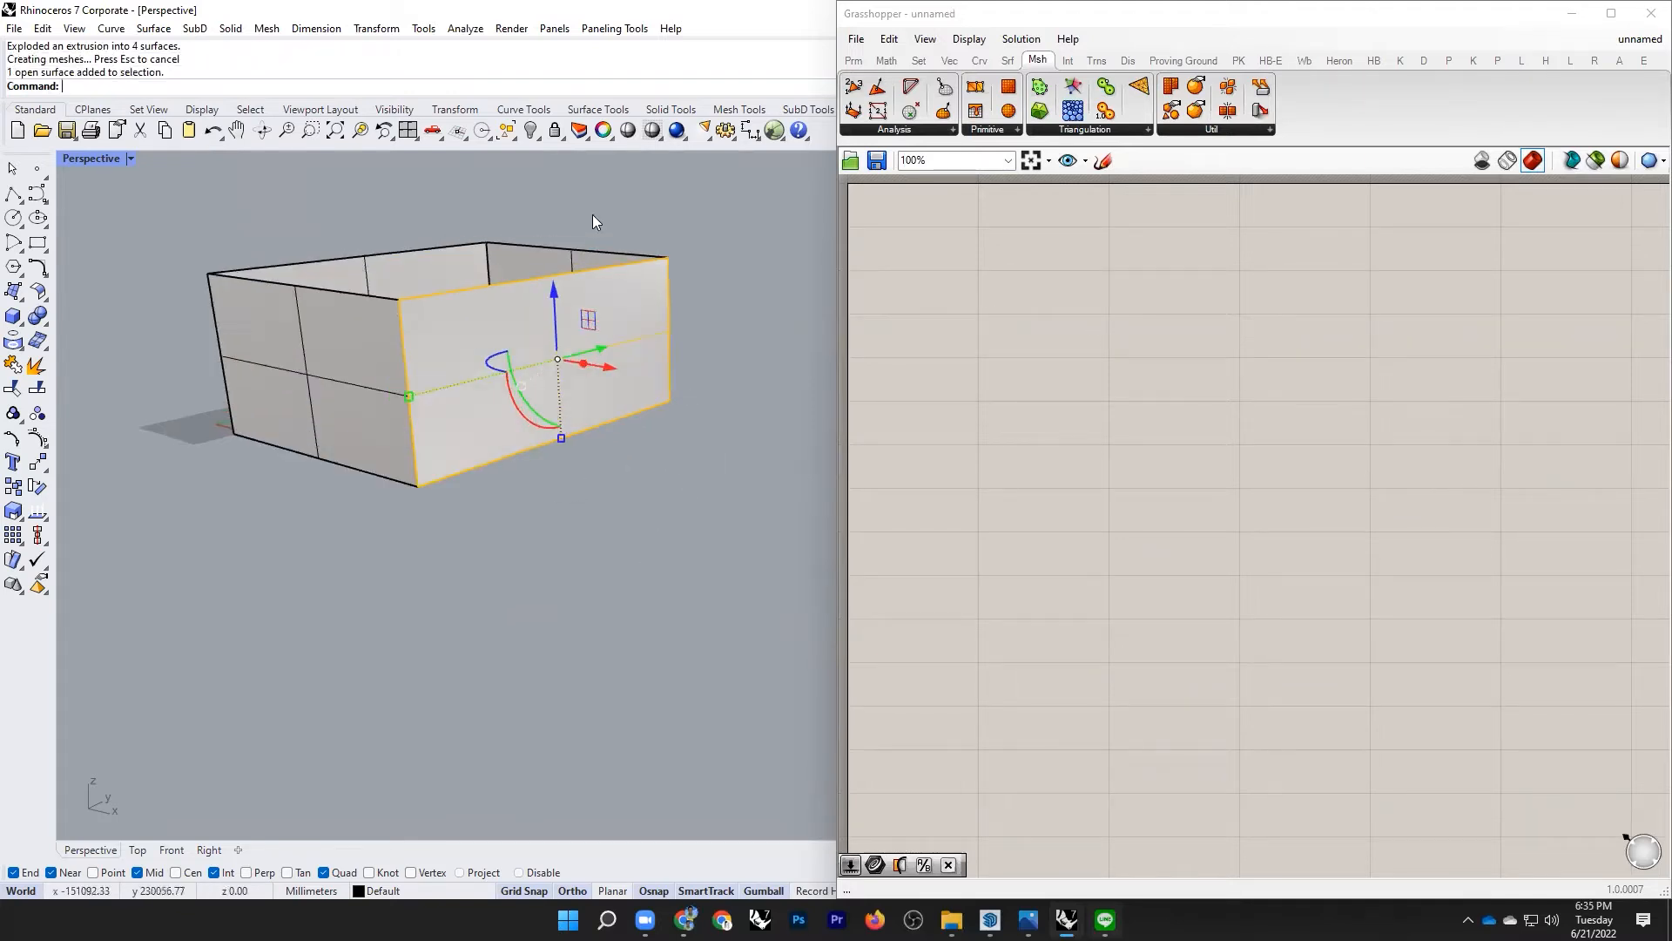
Step: Try to explode the selected long front wall surface
type("x")
key("Return")
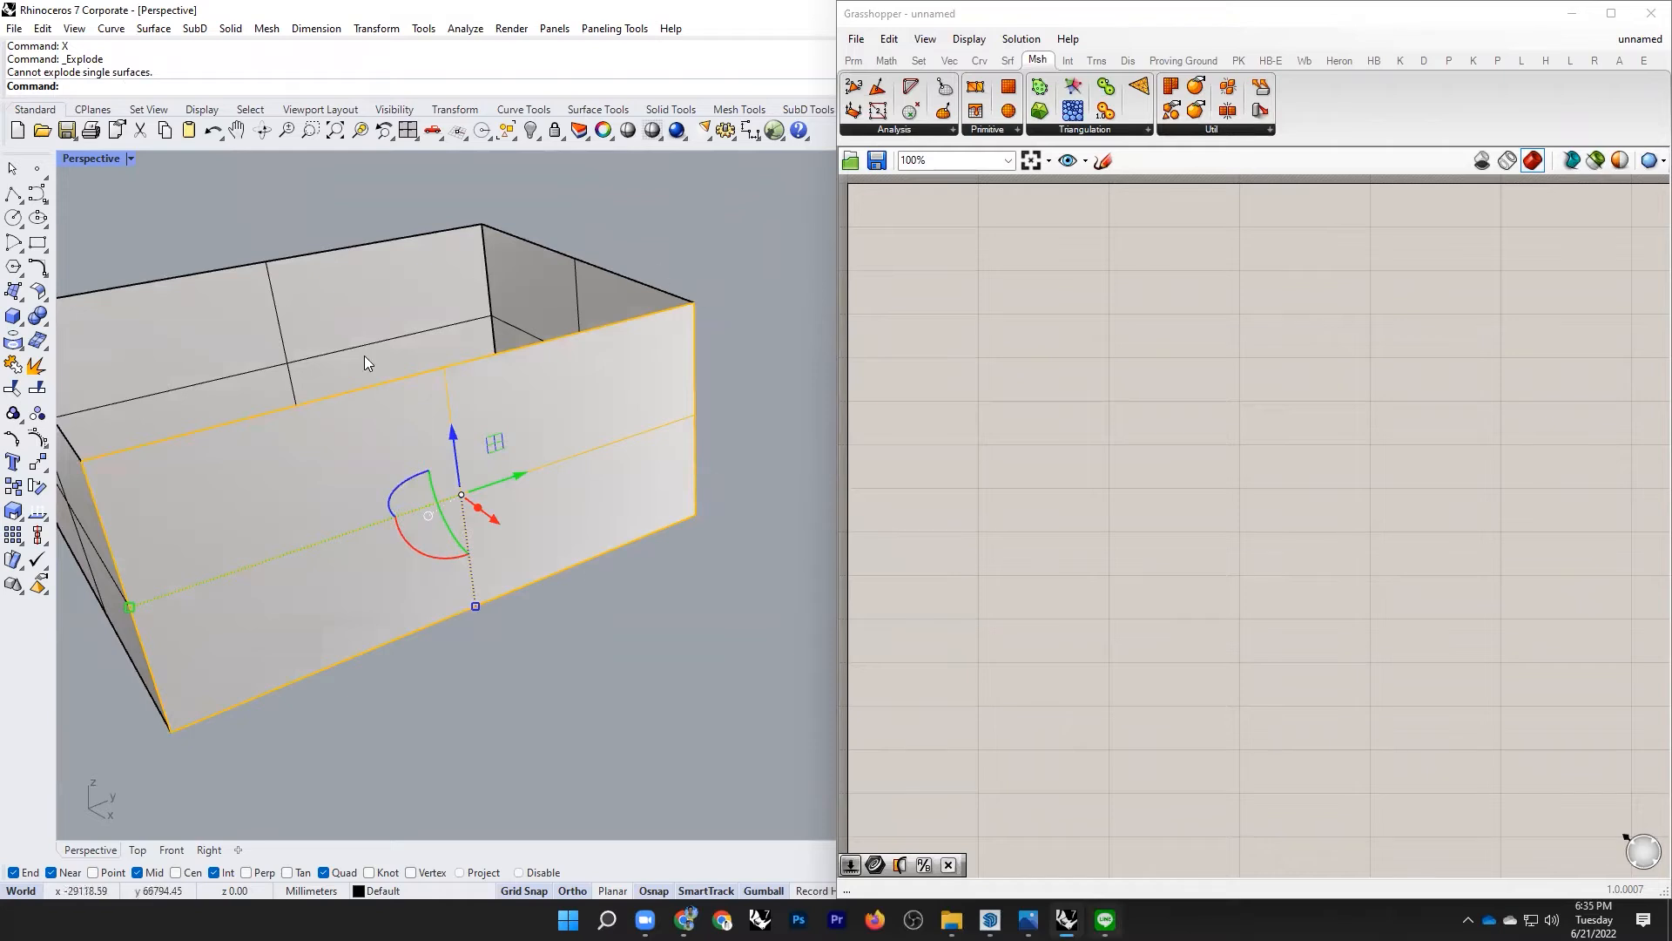
scroll(364, 363, "down", 2)
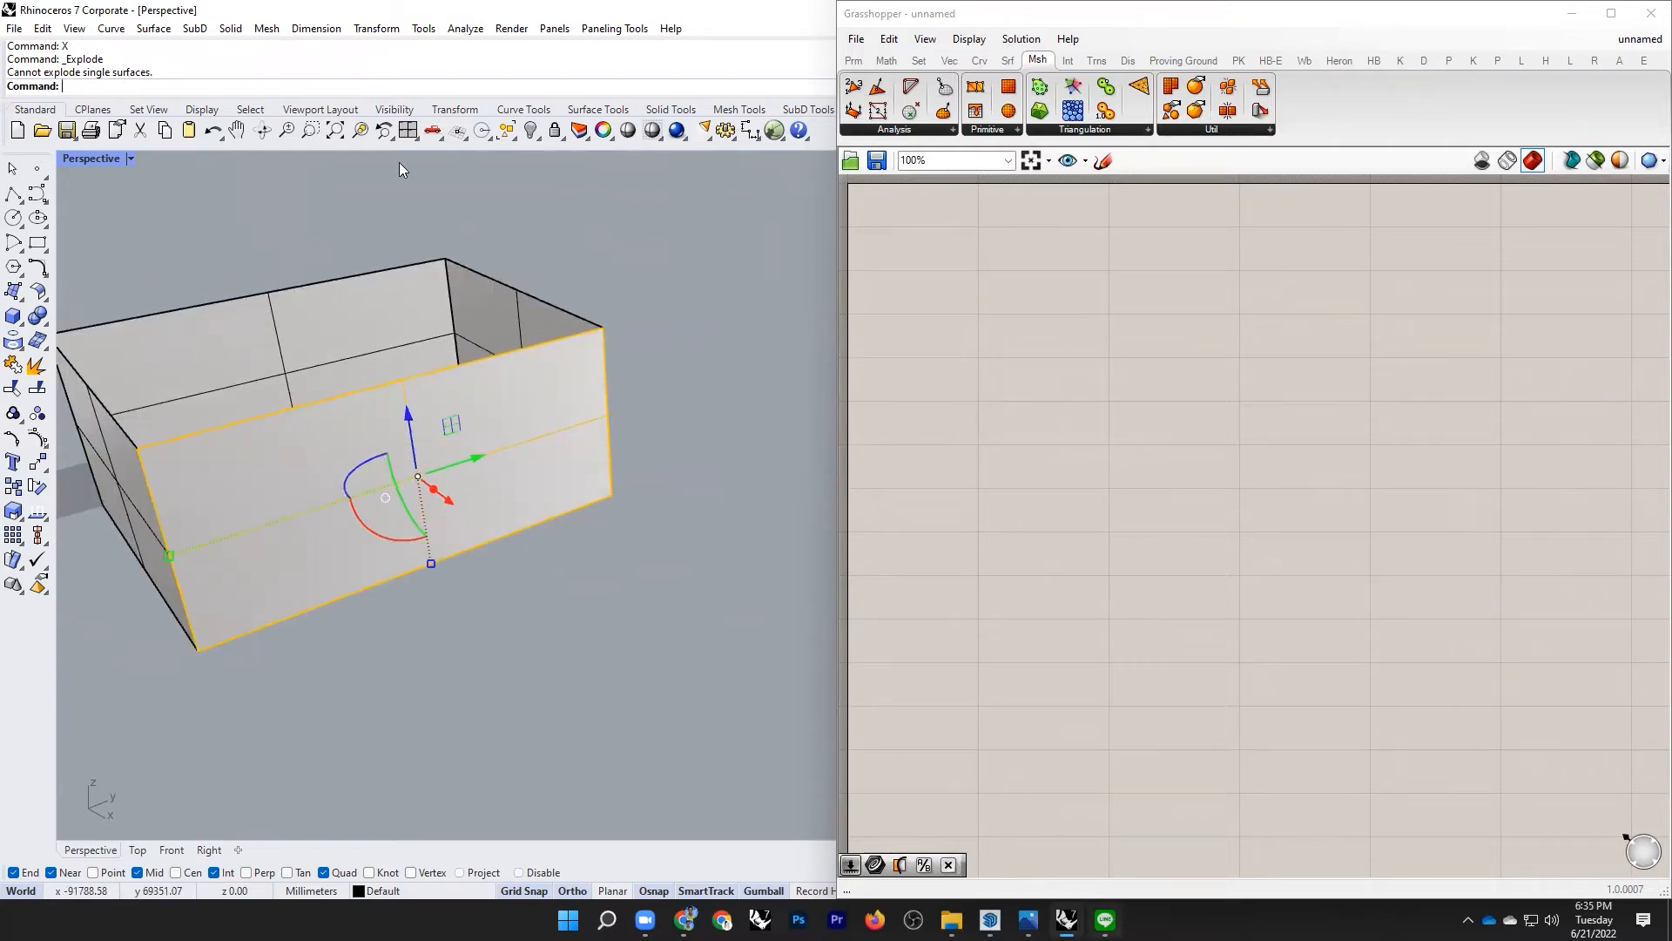
left_click(457, 131)
left_click(1609, 13)
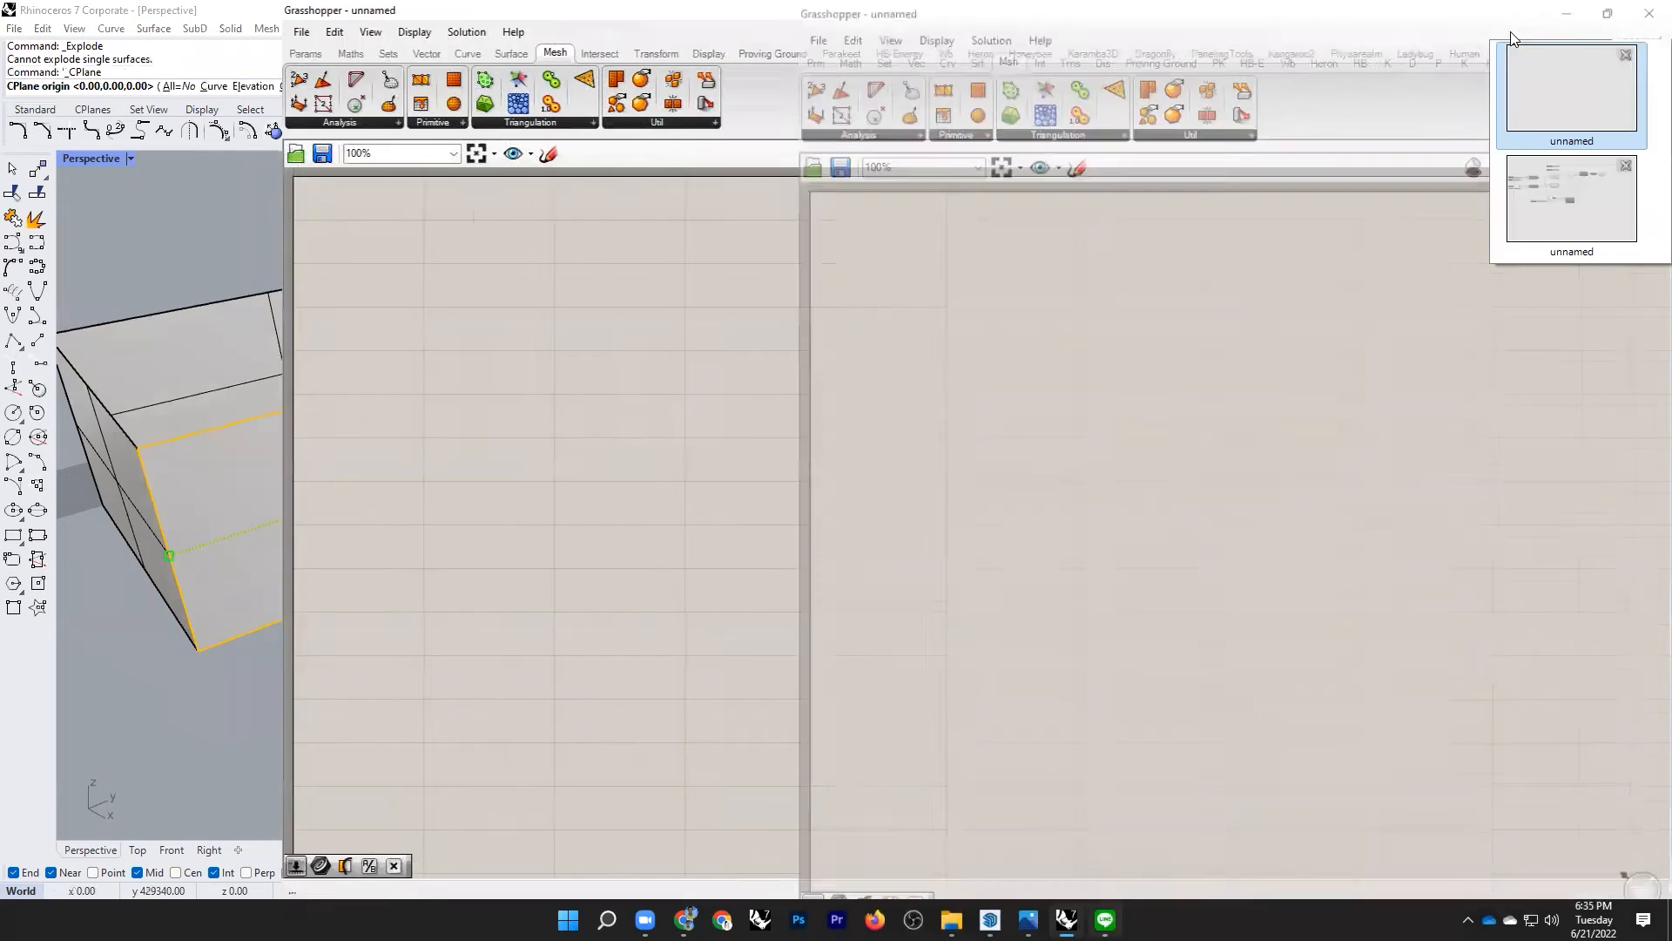
key("super+Right")
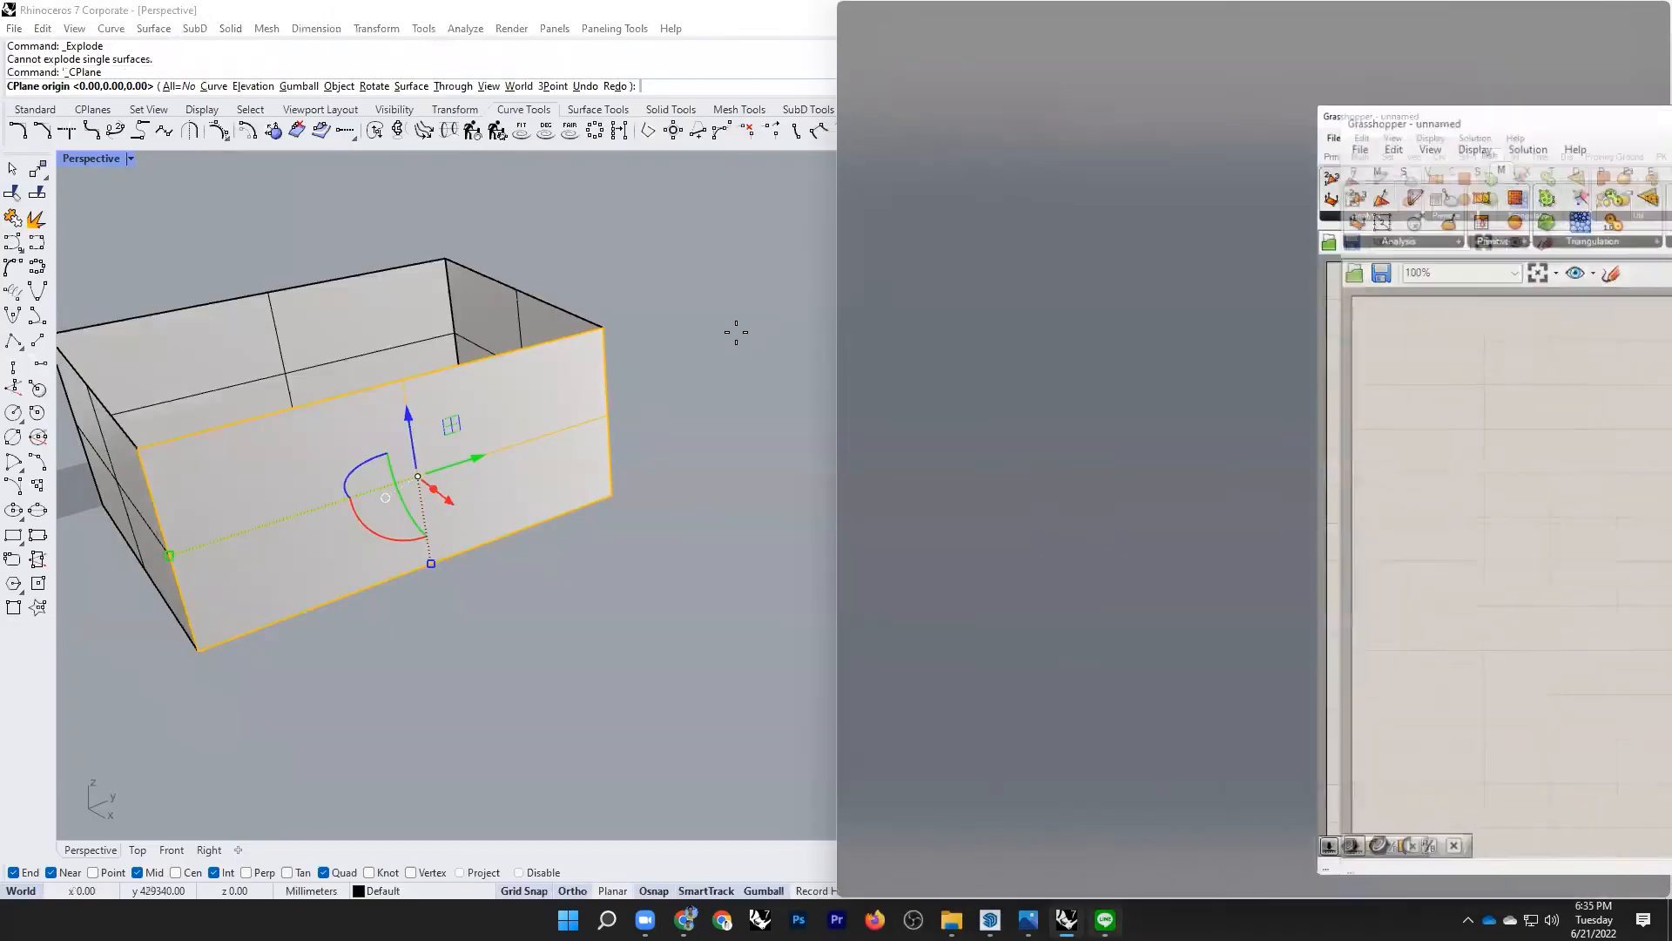
key("Escape")
scroll(668, 277, "down", 6)
right_click_drag(641, 322, 579, 377)
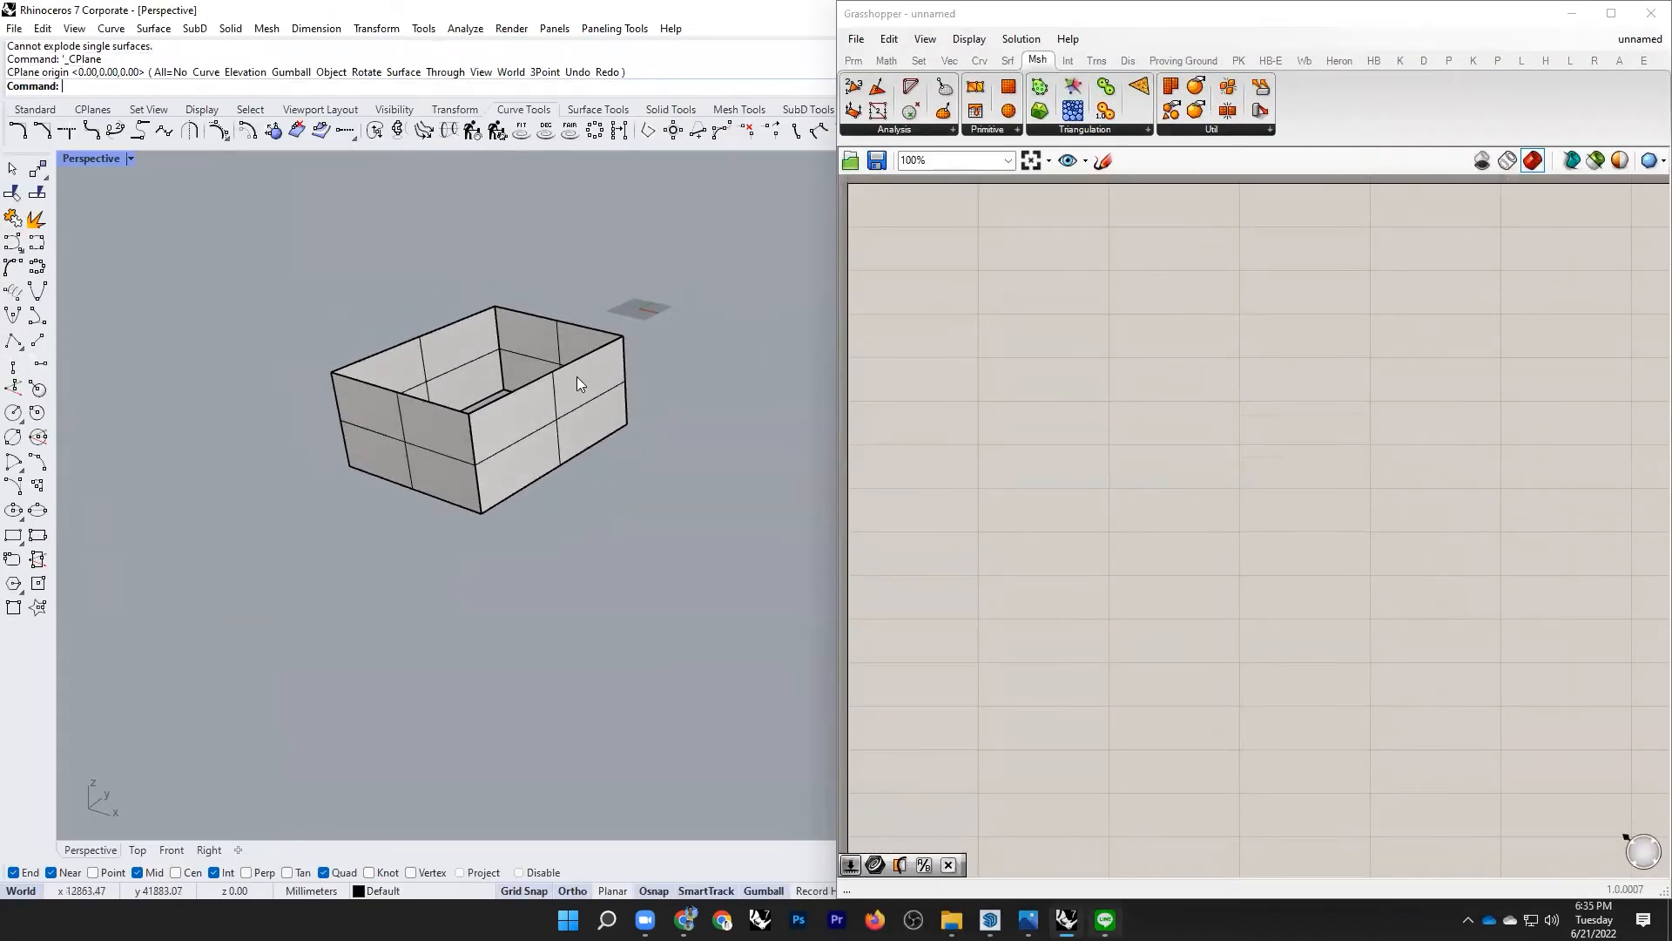
scroll(549, 353, "up", 4)
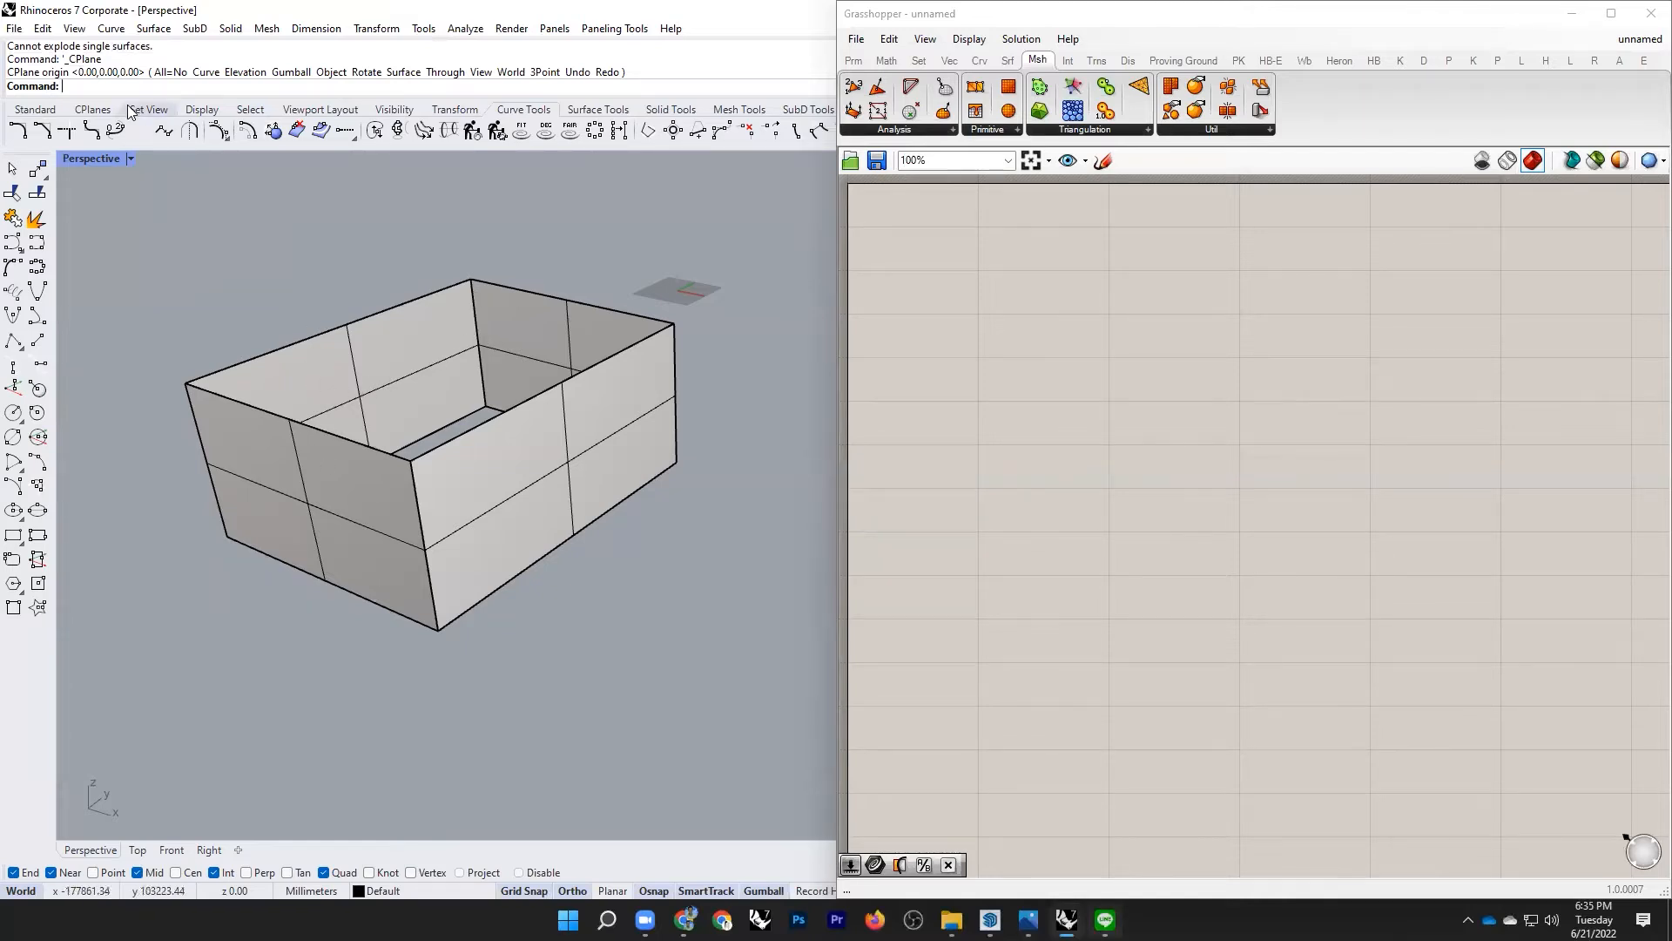
left_click(35, 109)
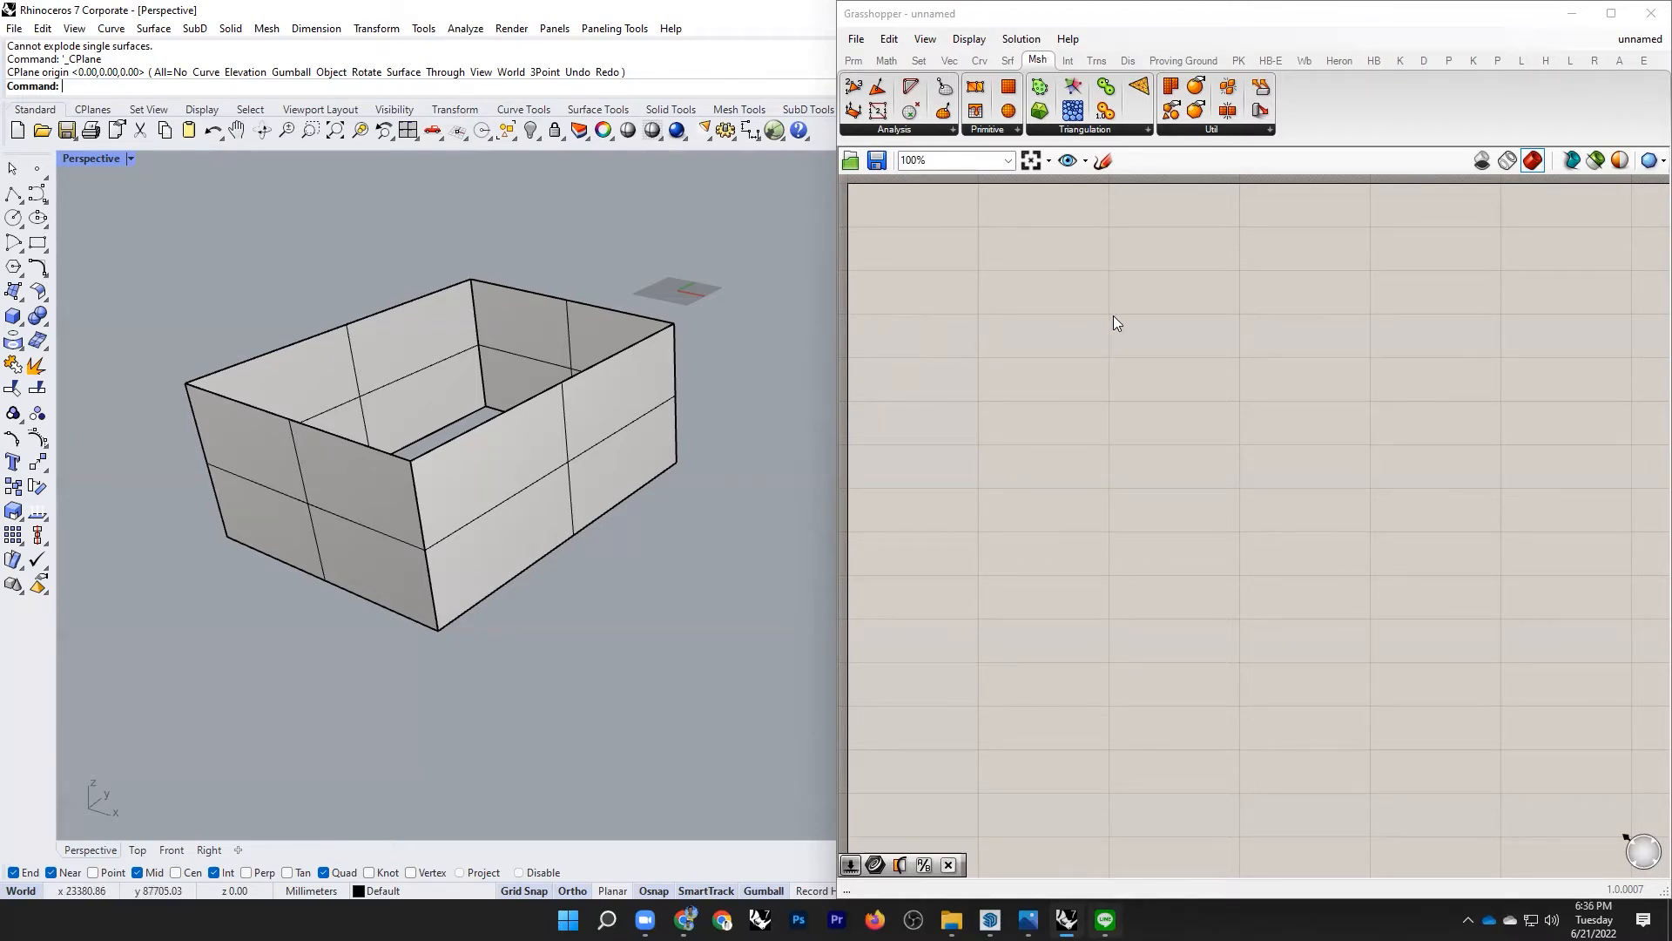
Step: Loft a surface between the two opposite short top edges of the open box to close its top
left_click(538, 457)
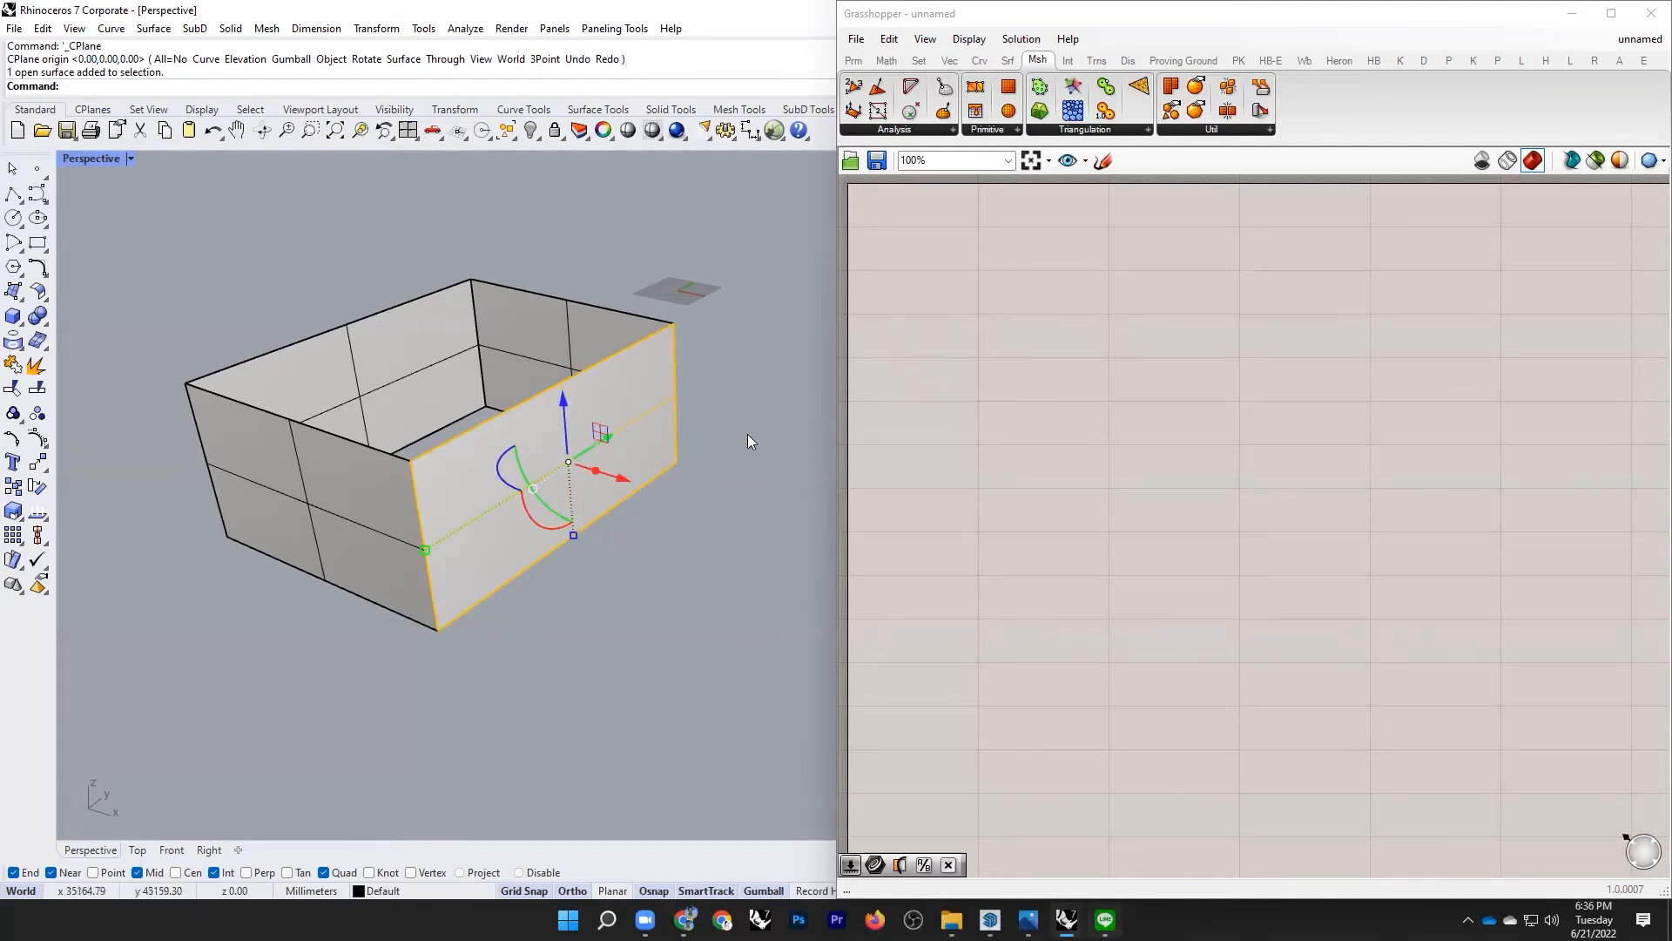
left_click(317, 423)
left_click(505, 601)
left_click(377, 448, "ctrl+shift")
left_click(614, 311, "ctrl+shift")
type("Logt")
key("Return")
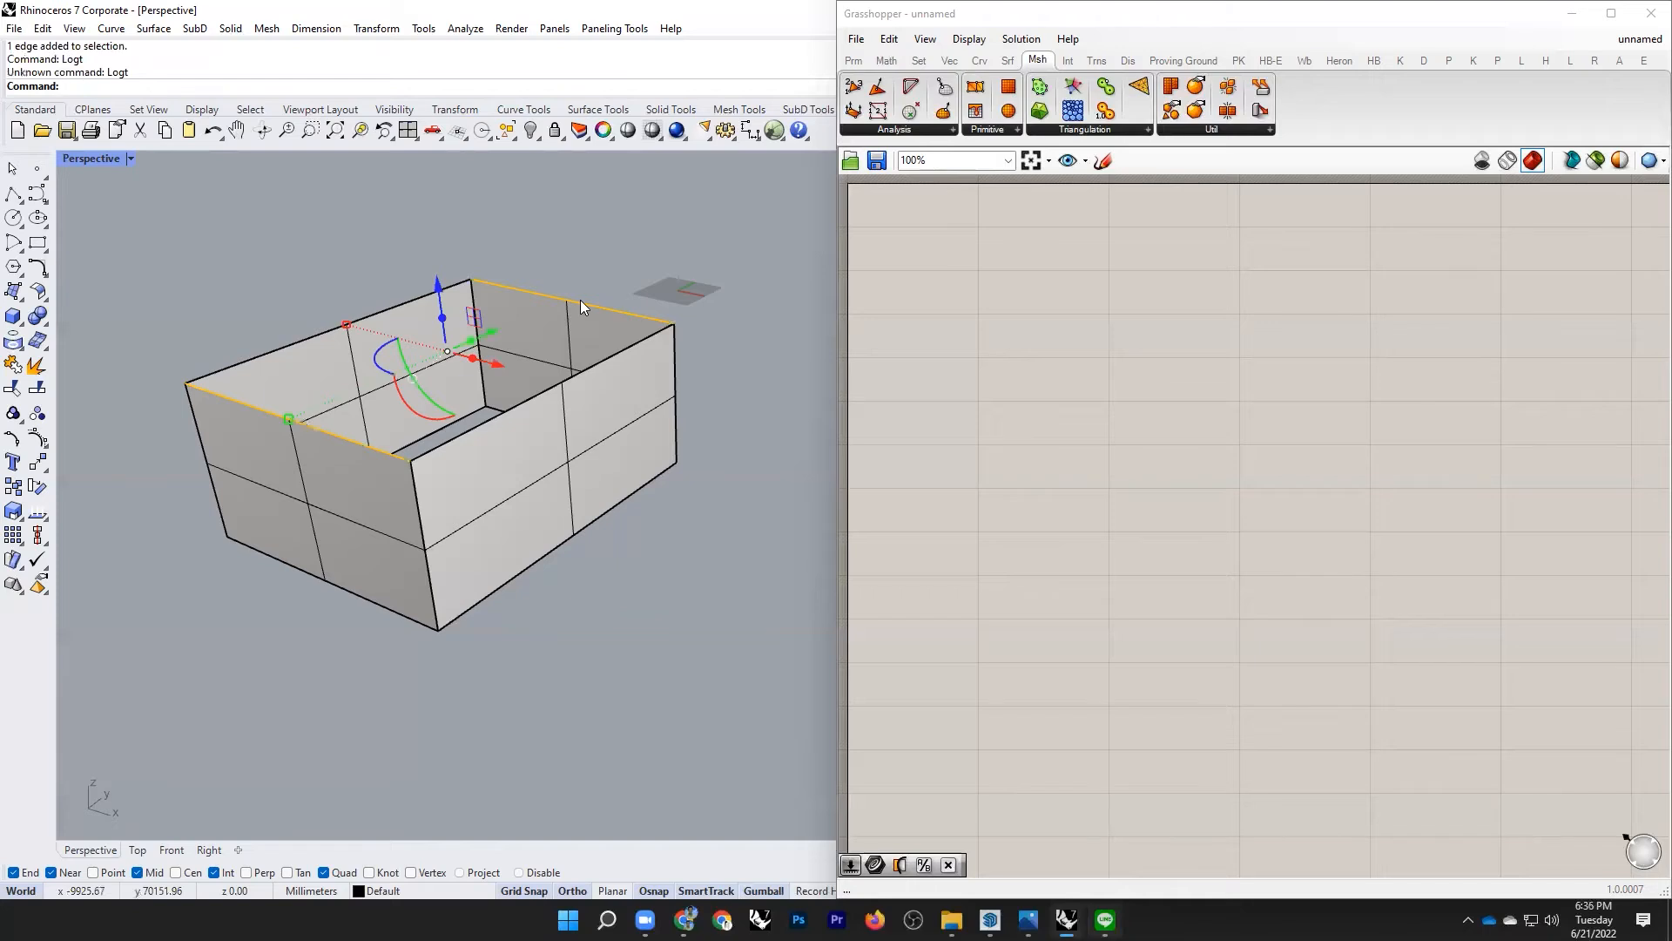
type("Loft")
key("Return")
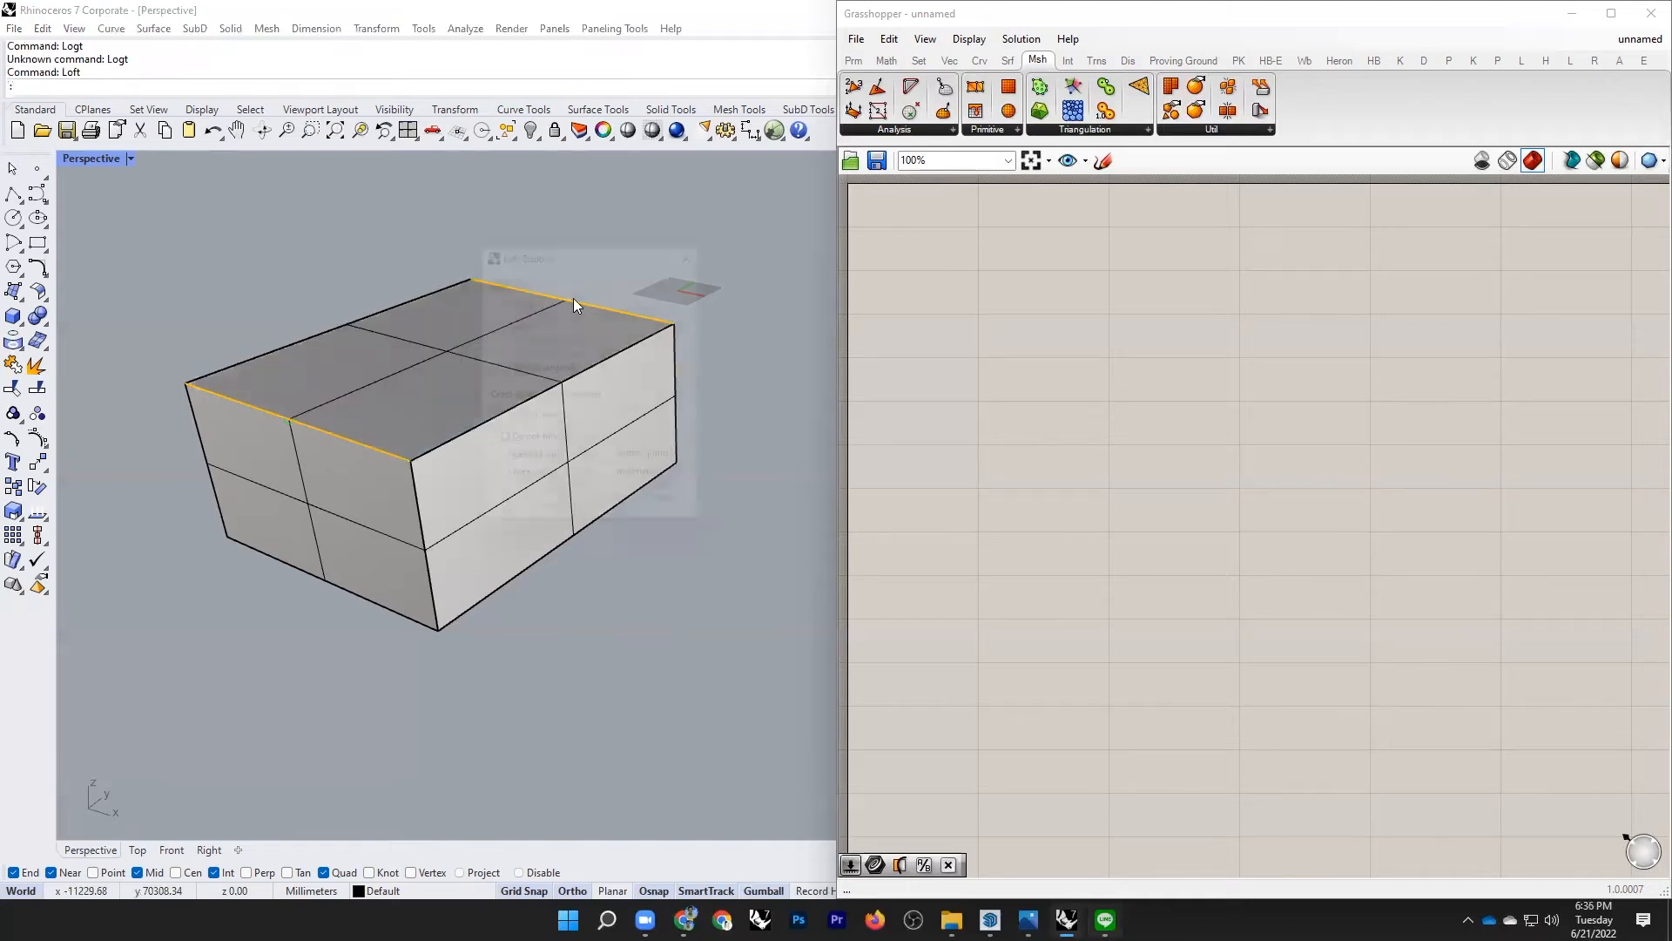
key("Return")
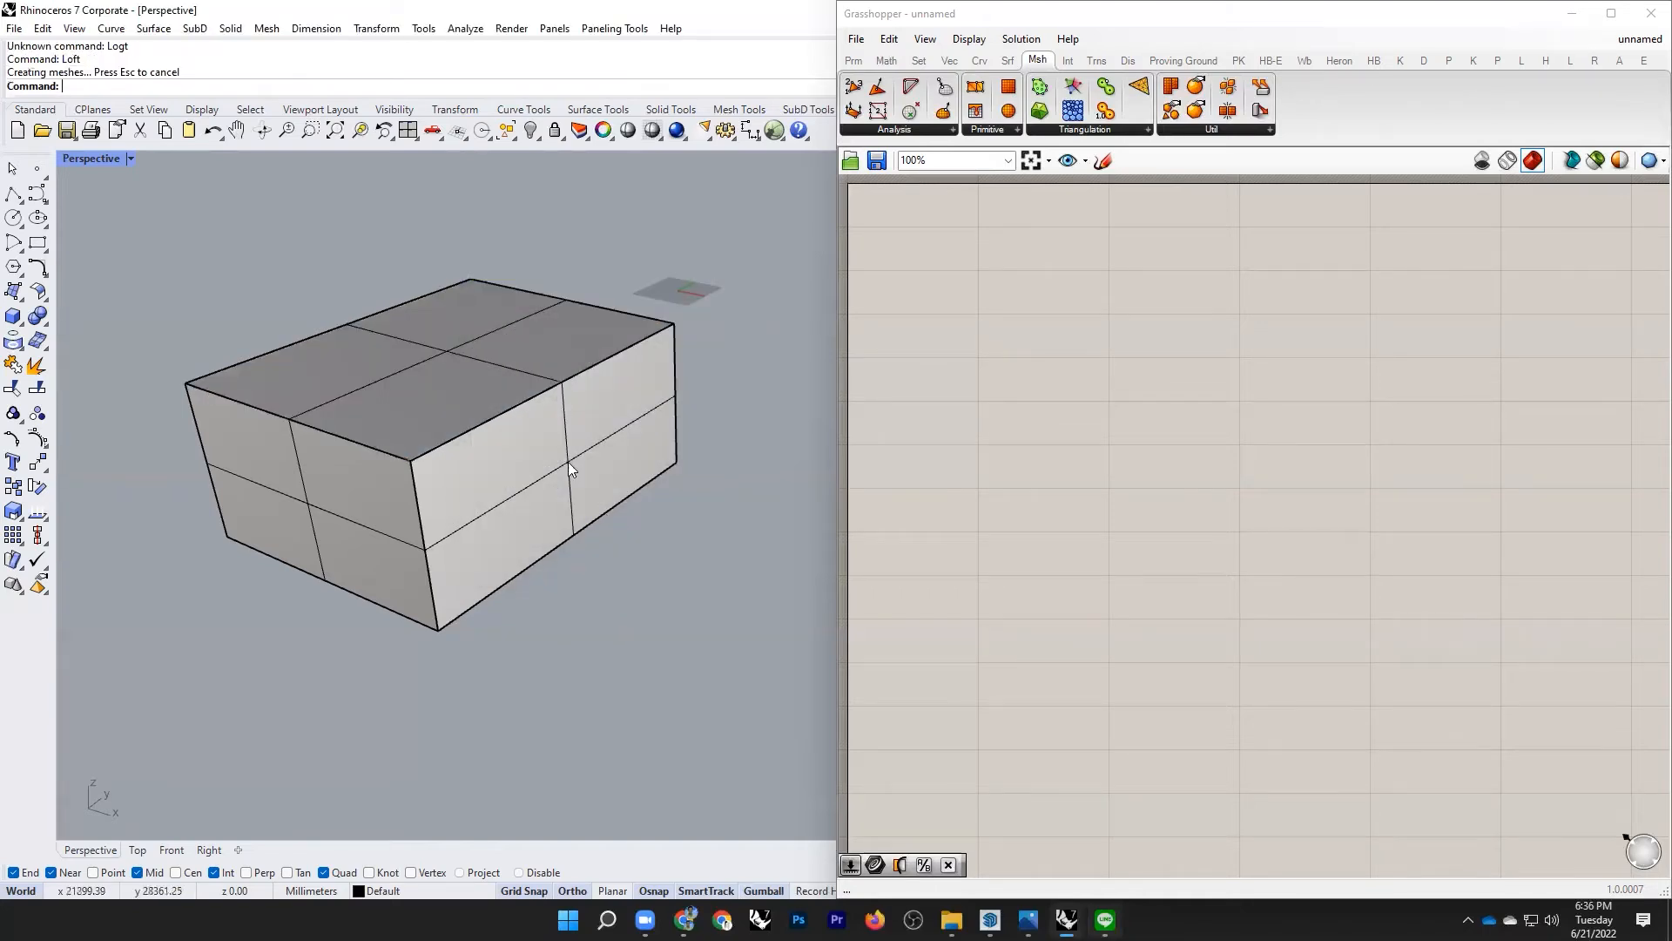
Step: Place a Surface parameter from the Params geometry components on the blank Grasshopper canvas
double_click(944, 234)
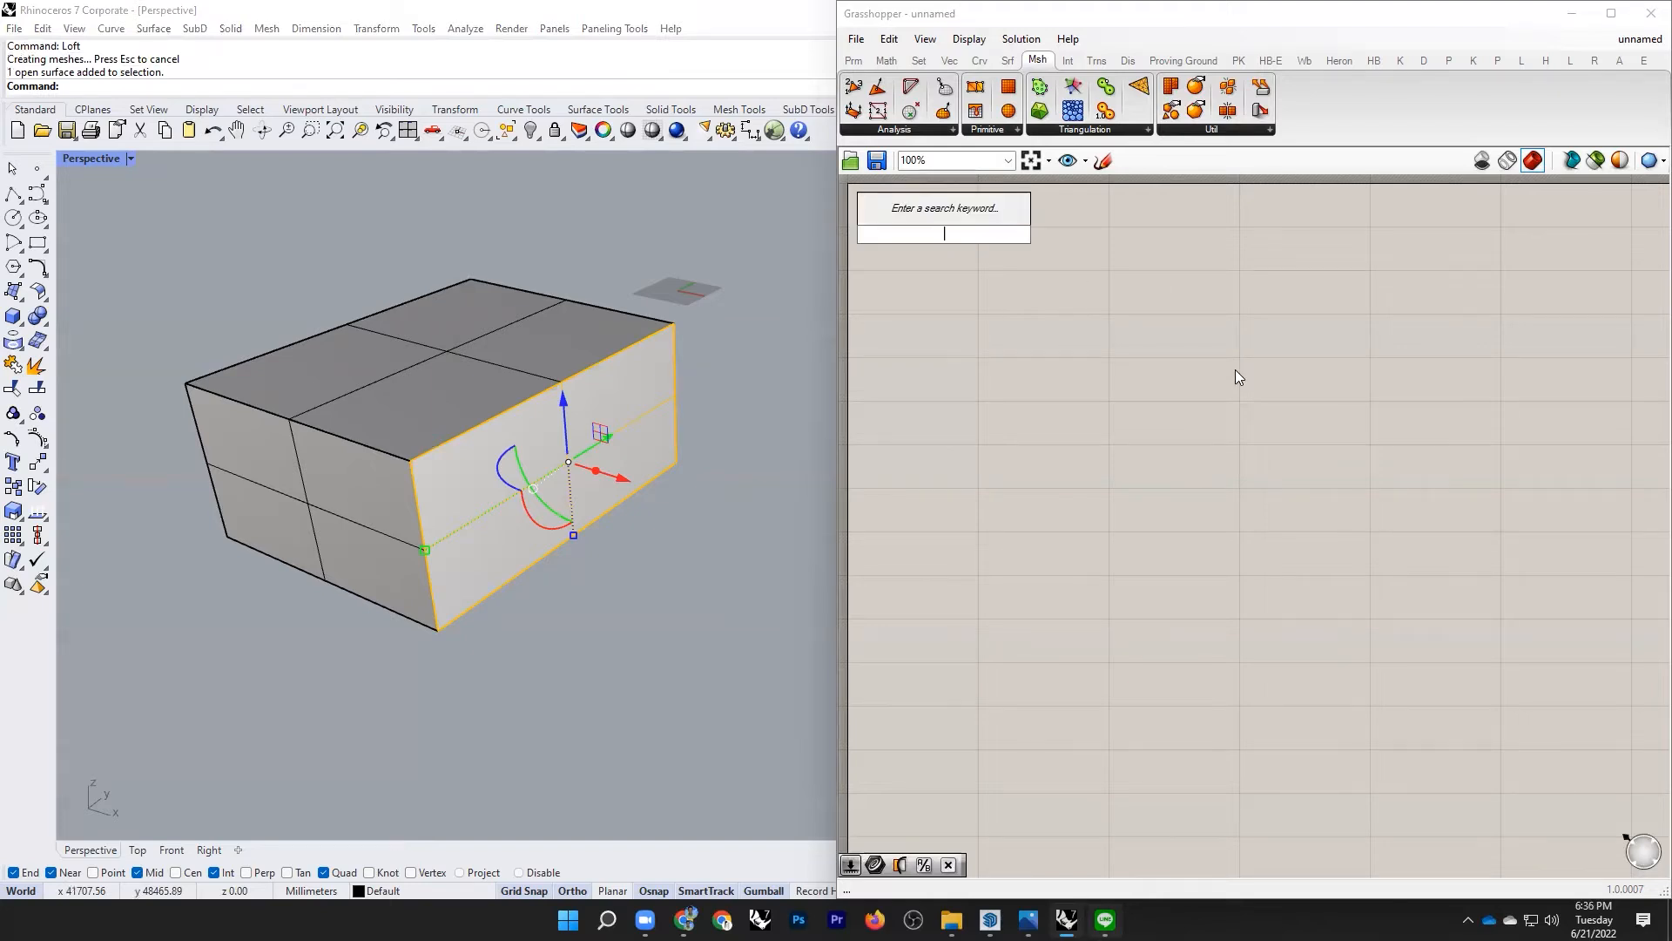
left_click(1235, 369)
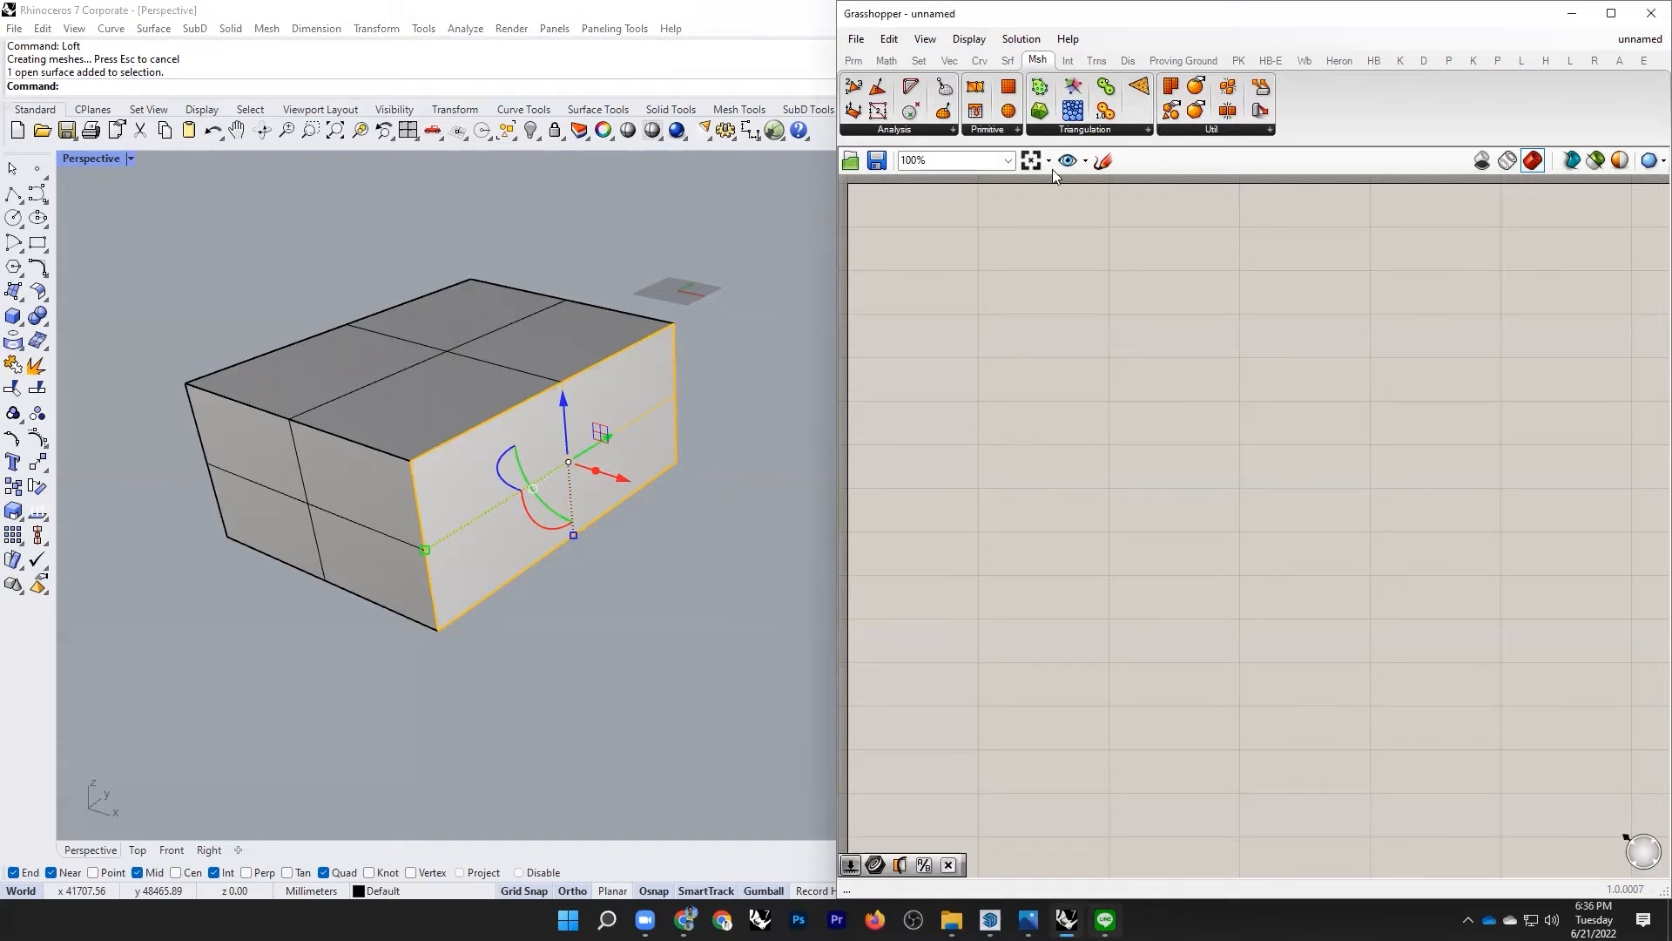
left_click(855, 61)
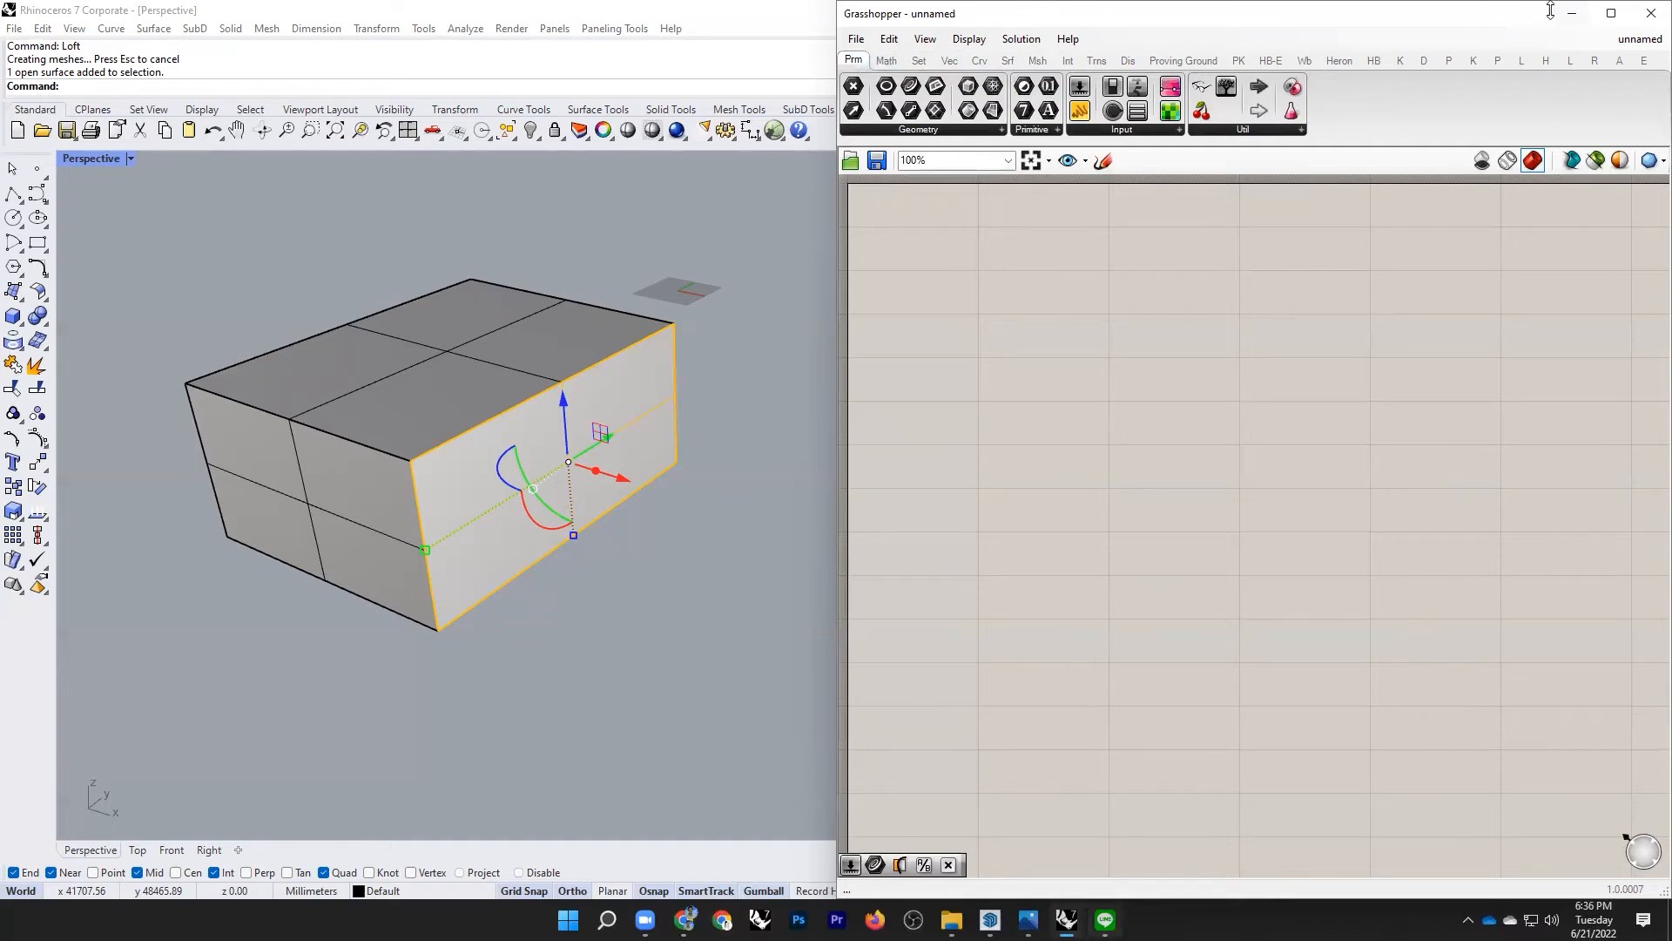
left_click(1612, 14)
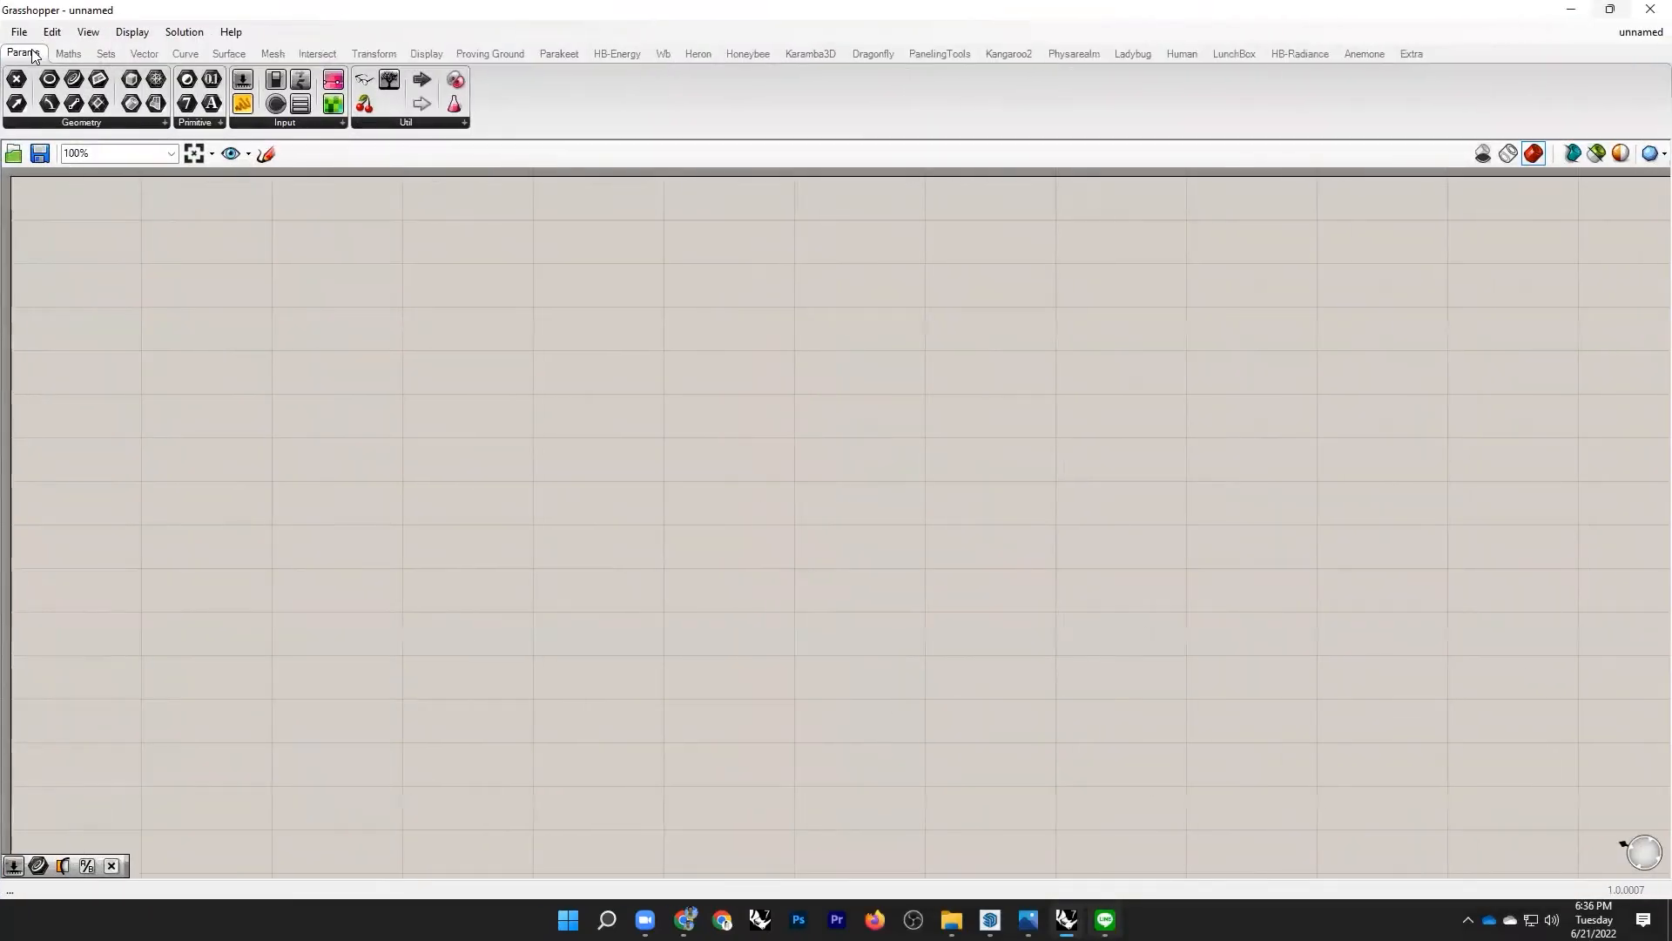
double_click(647, 7)
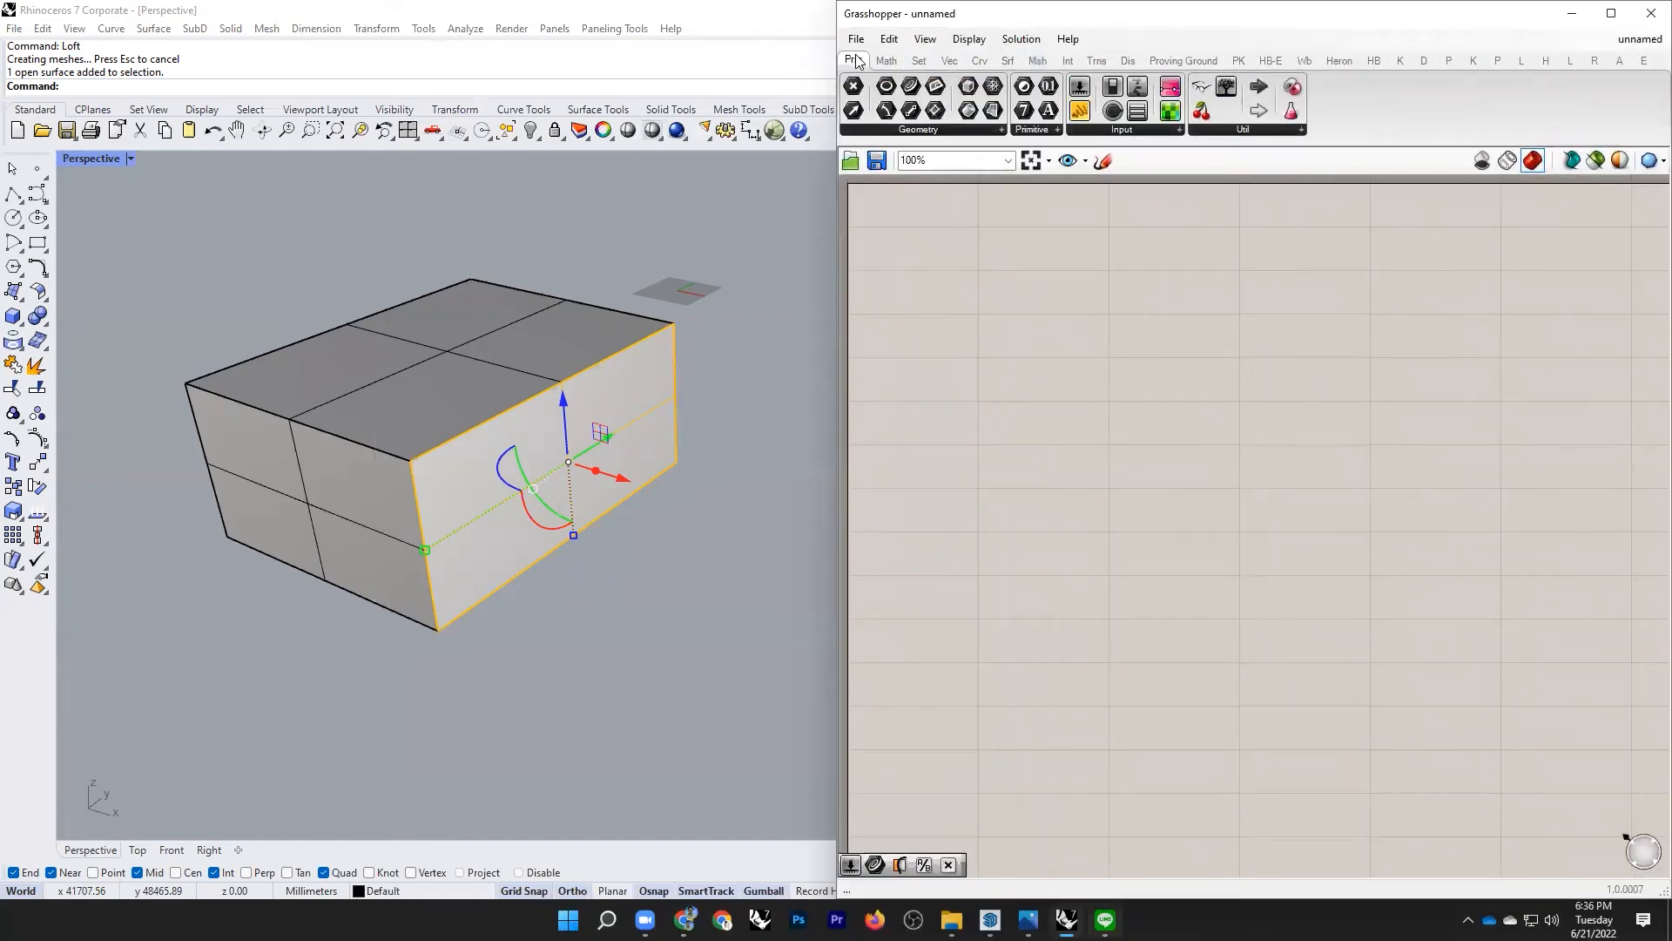
left_click(932, 135)
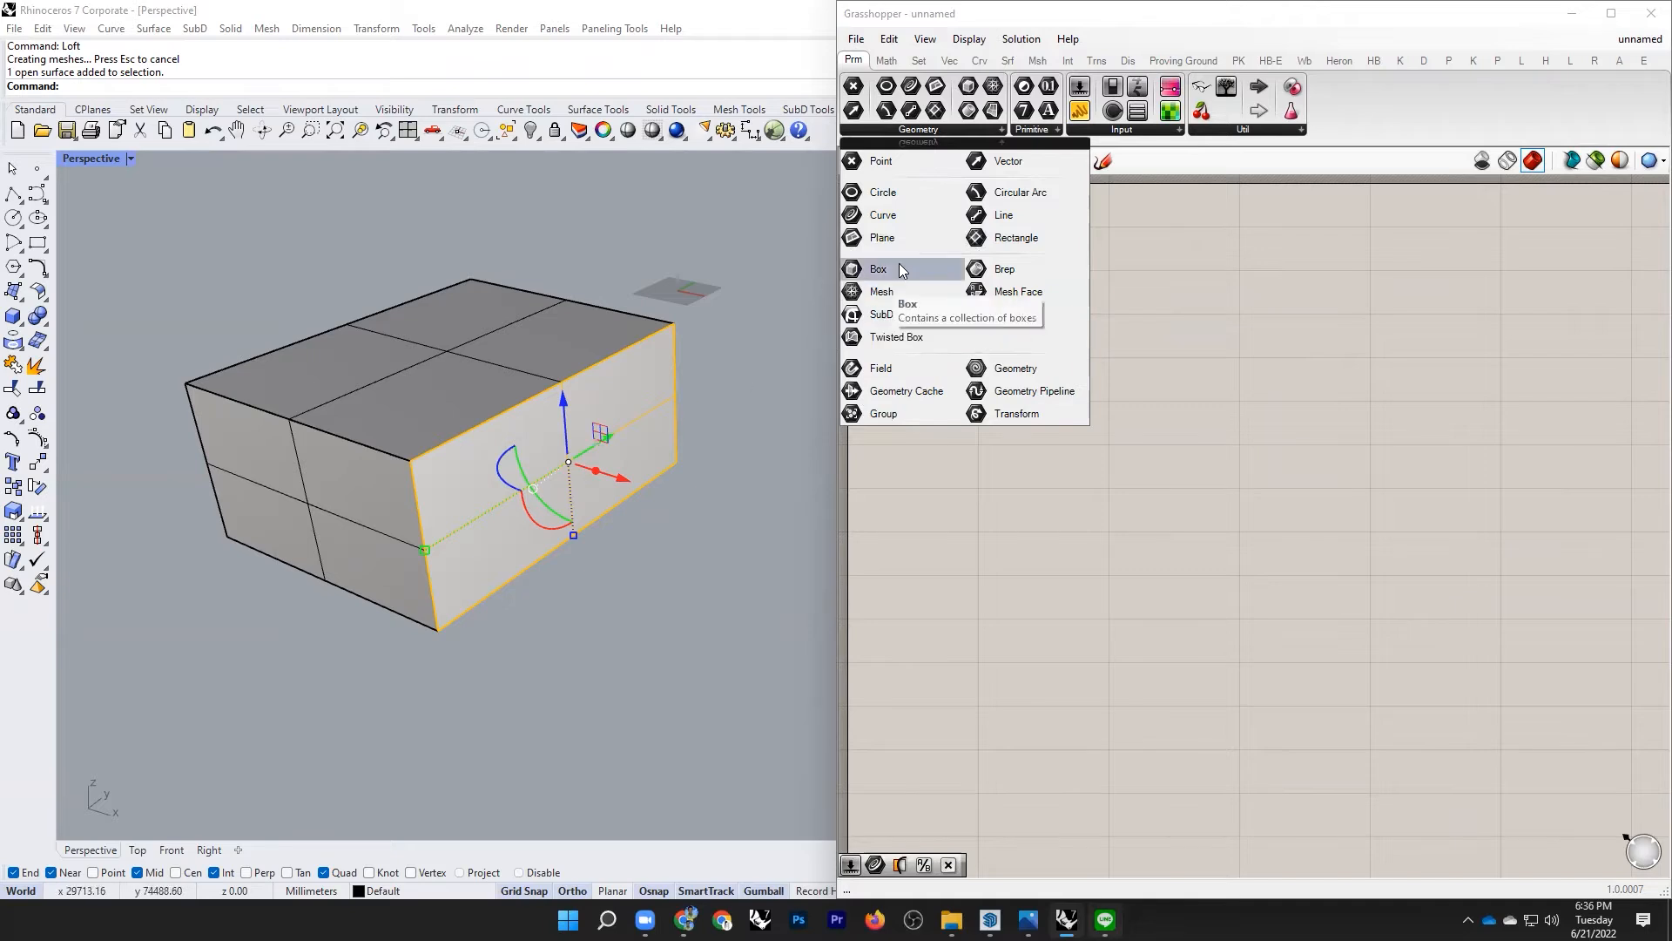
left_click_drag(1001, 315, 910, 230)
scroll(1021, 341, "up", 5)
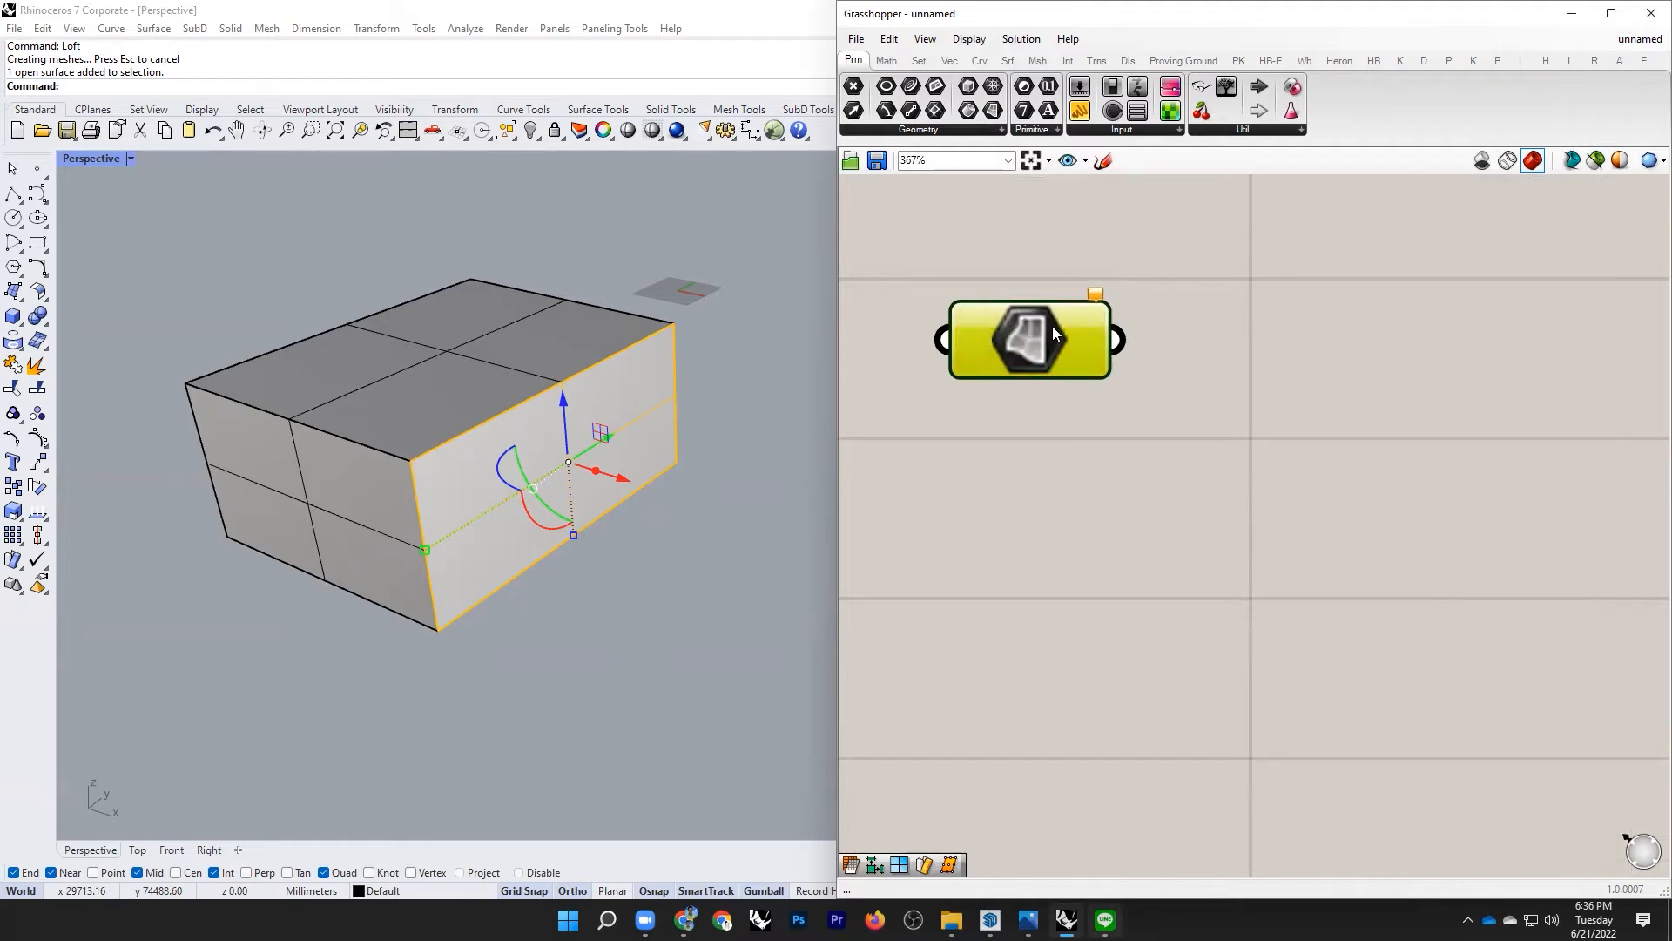
Step: Assign the long front wall to the Surface parameter as its one referenced surface, then deselect the wall in Rhino
right_click(1026, 336)
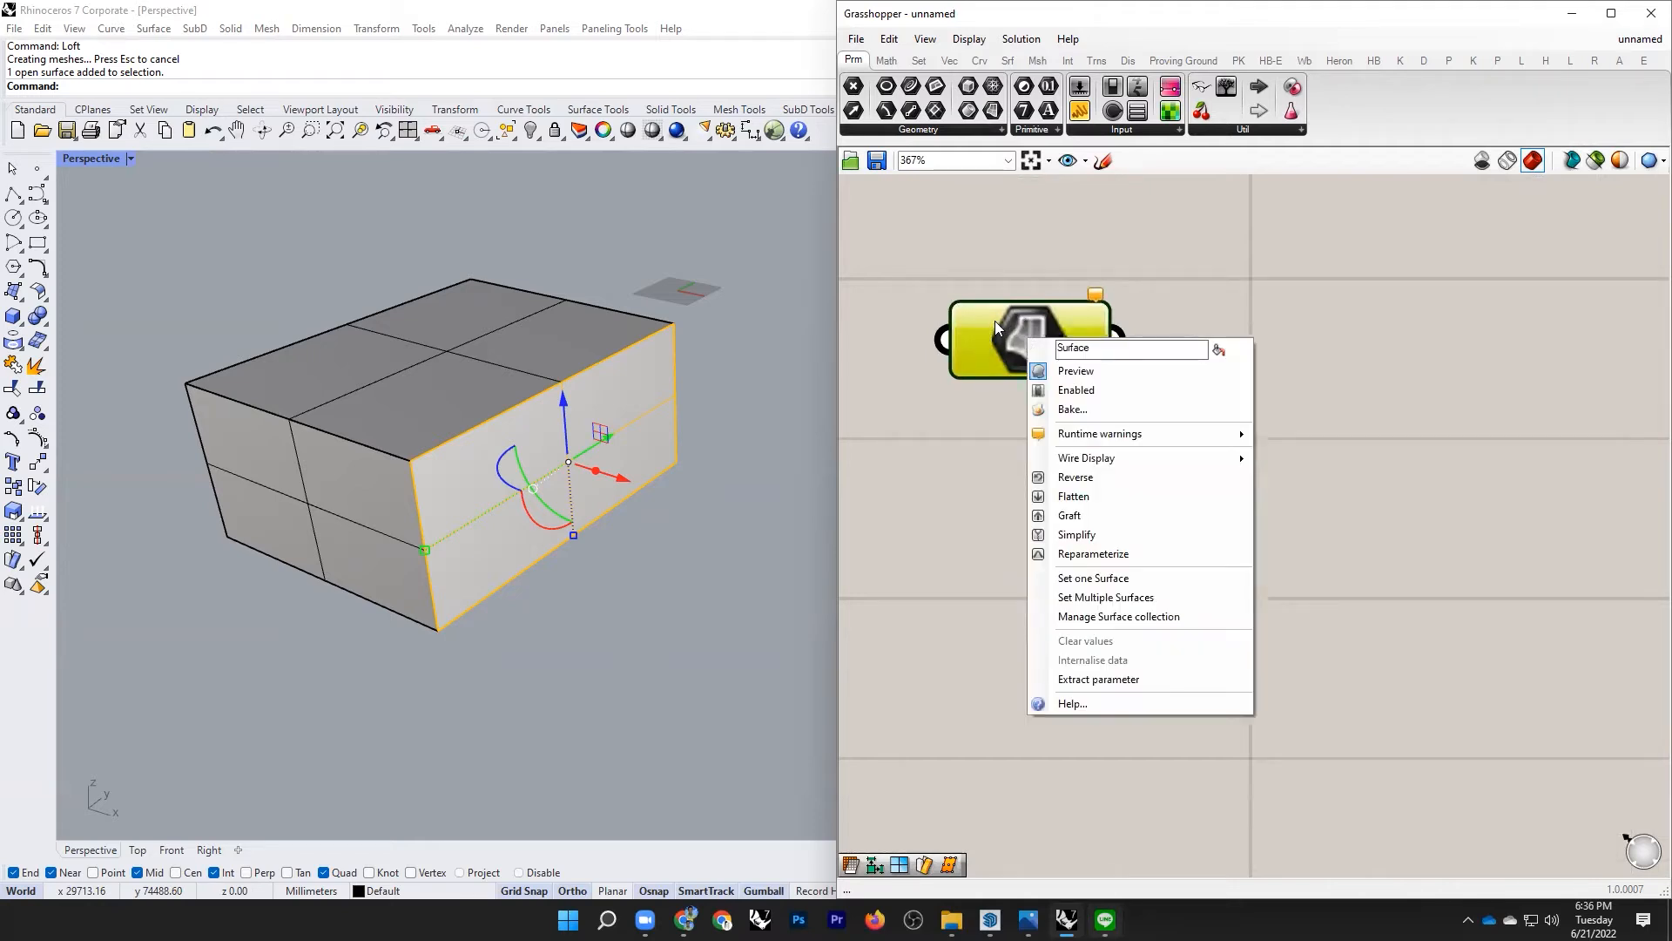
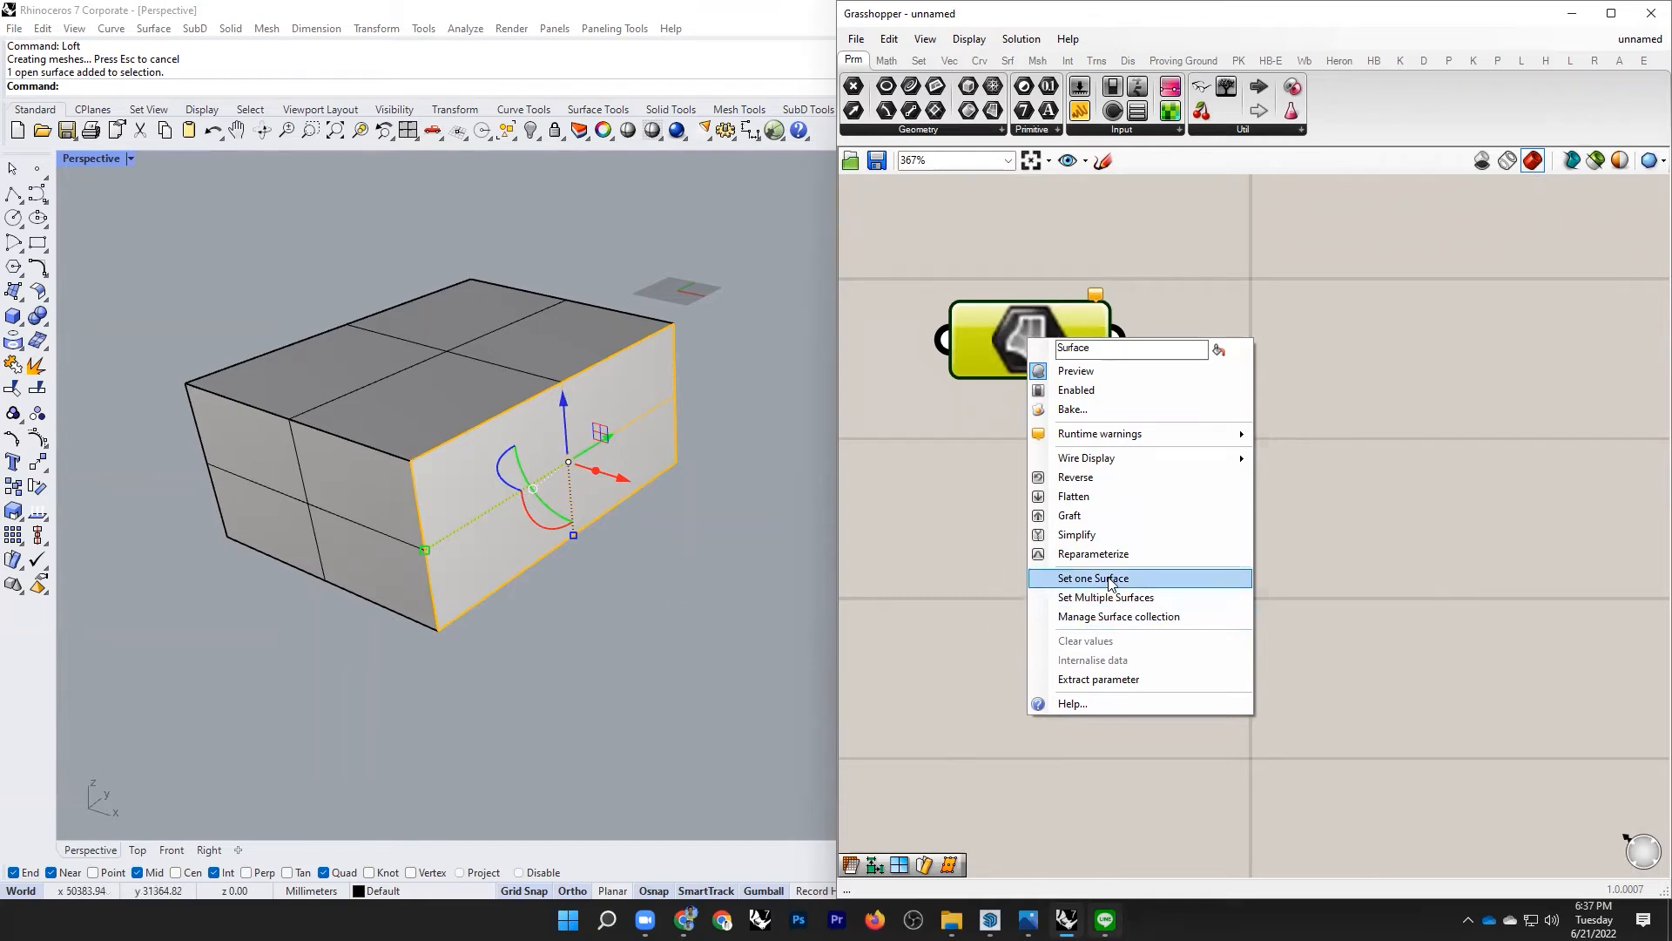
left_click(1110, 579)
left_click(533, 475)
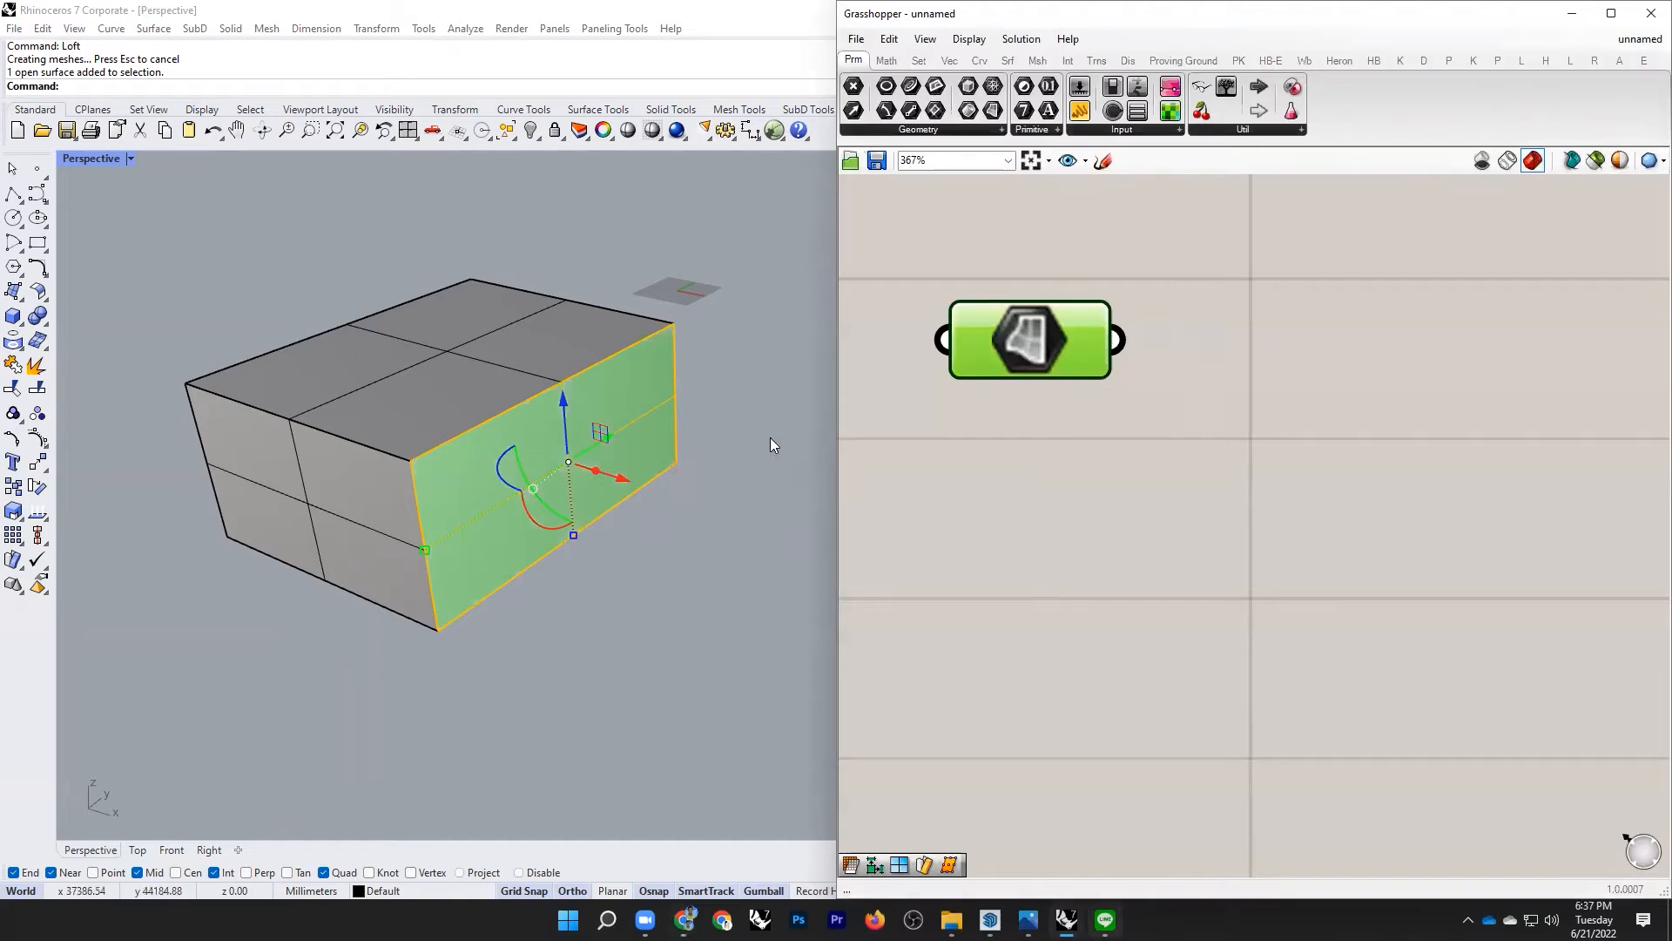
left_click(1041, 385)
left_click(1055, 329)
left_click(683, 526)
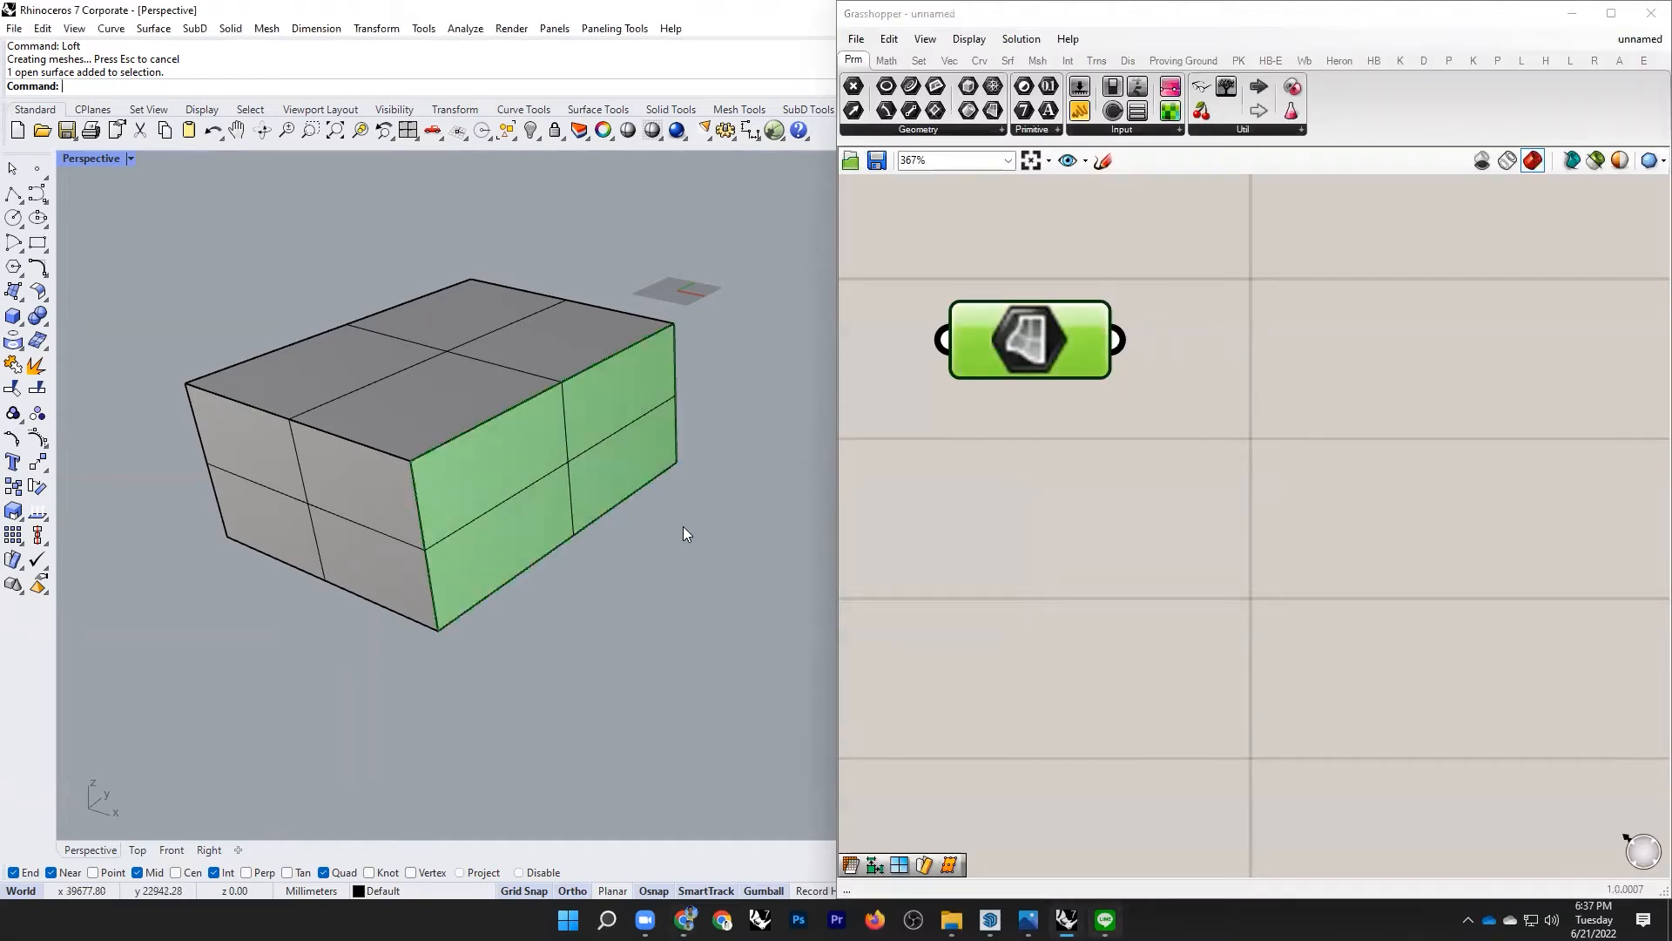
Step: Hide the original front wall in Rhino and select the Surface parameter to check its preview on the box
left_click(533, 467)
type("Hide")
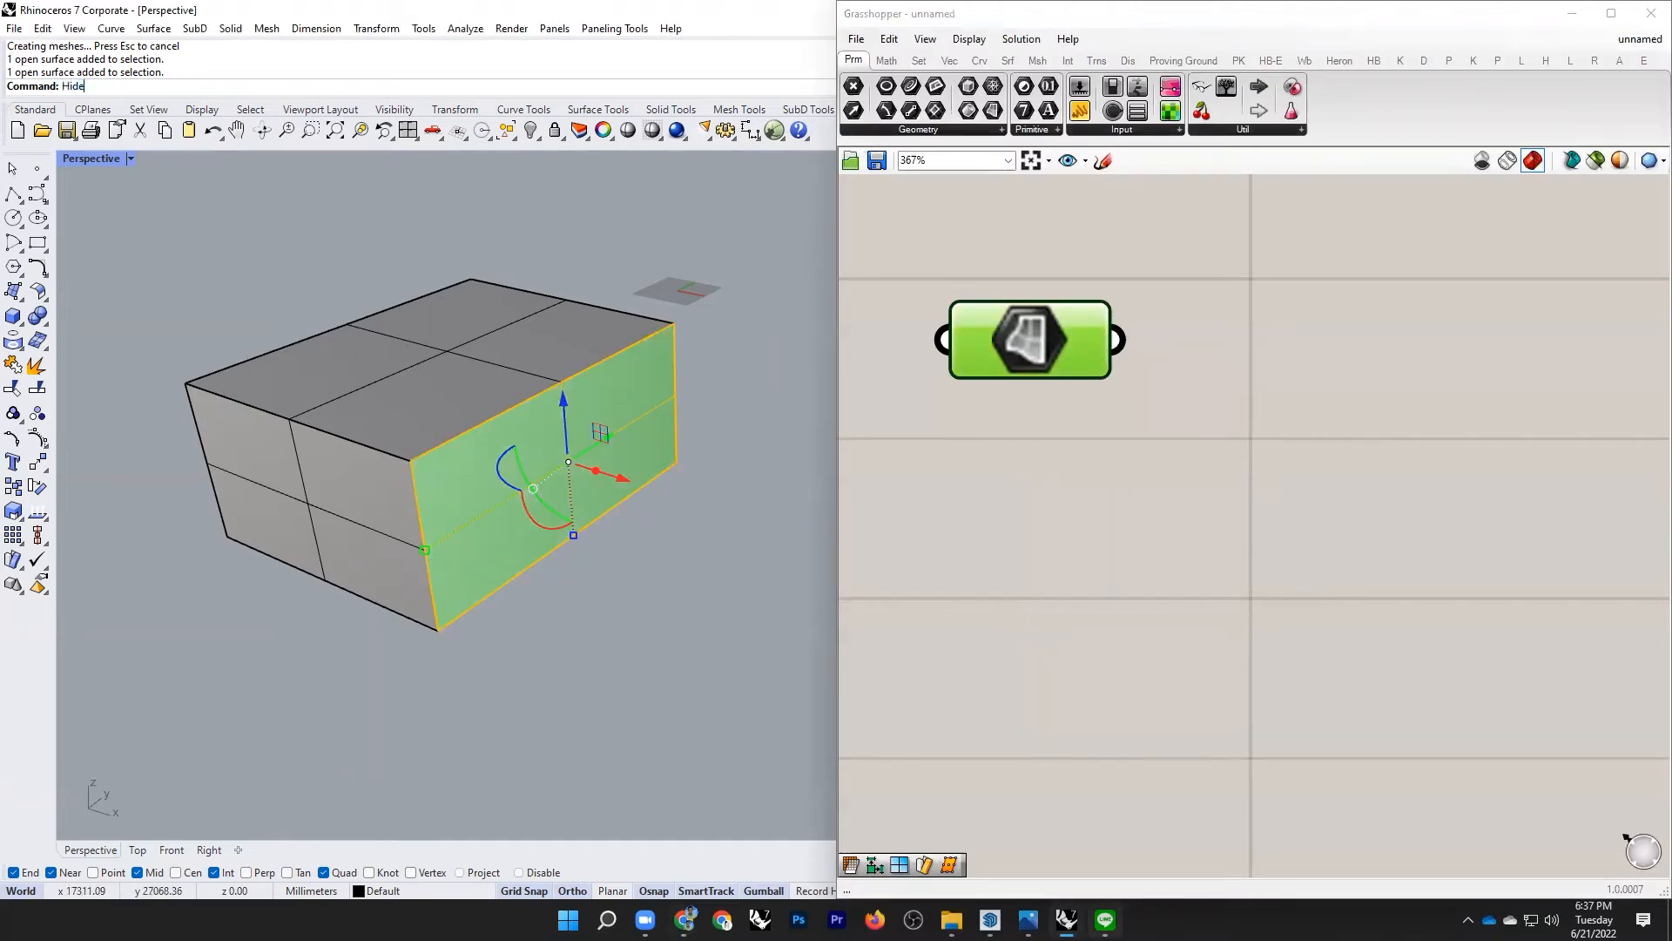
key("Return")
left_click(1079, 425)
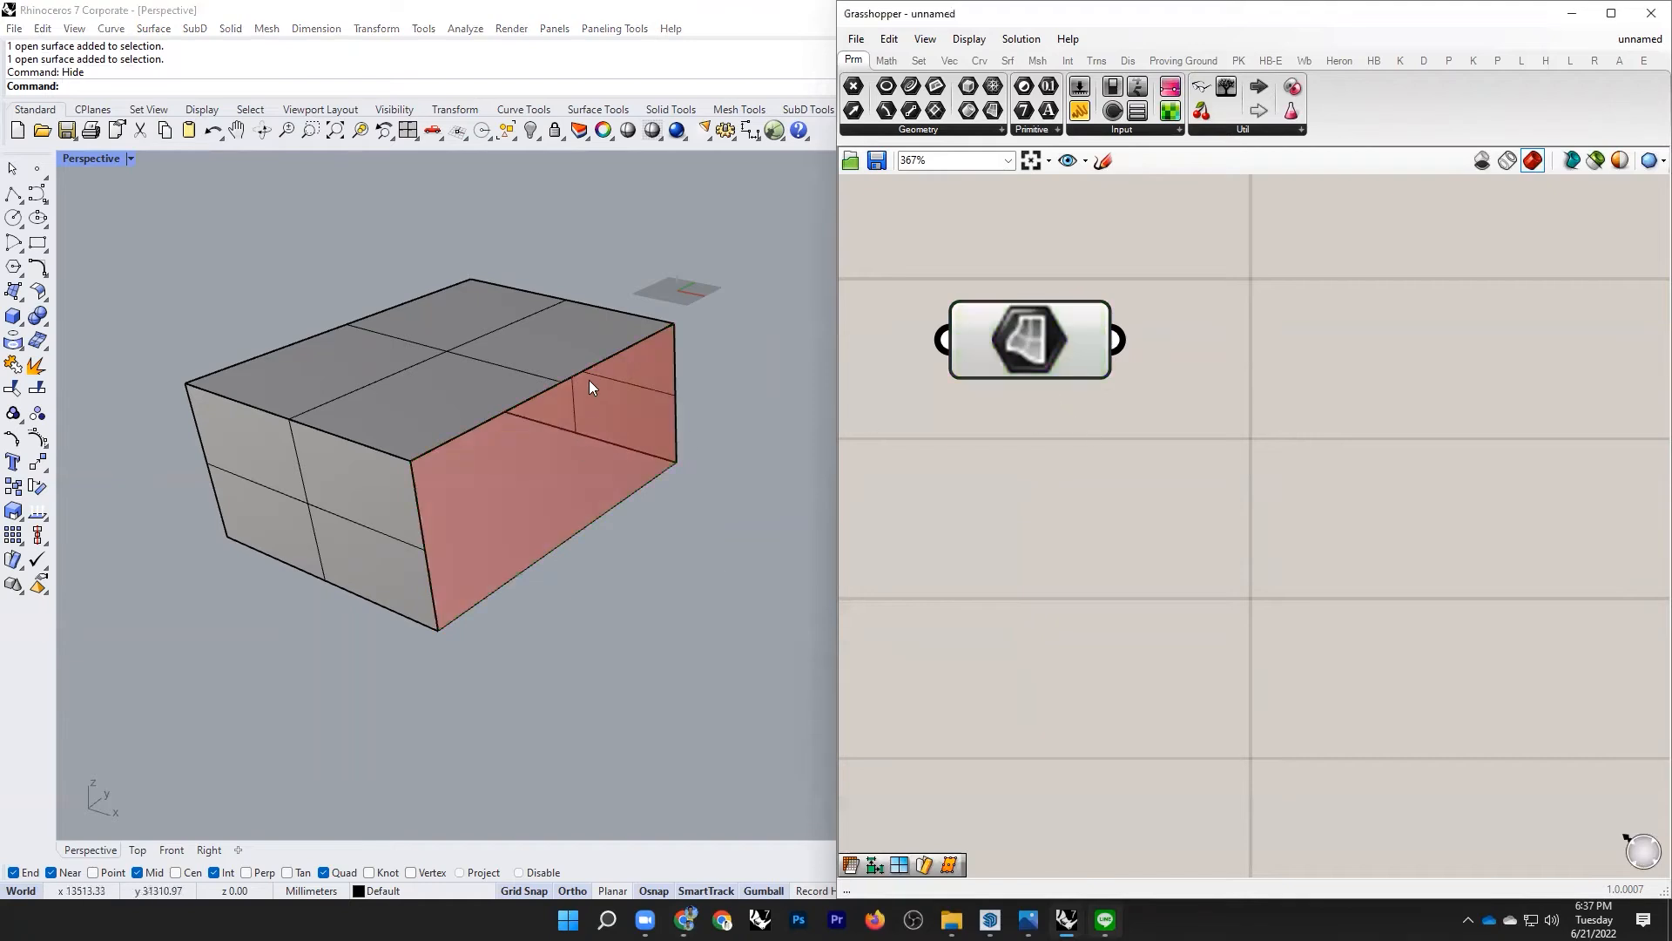
left_click(1073, 351)
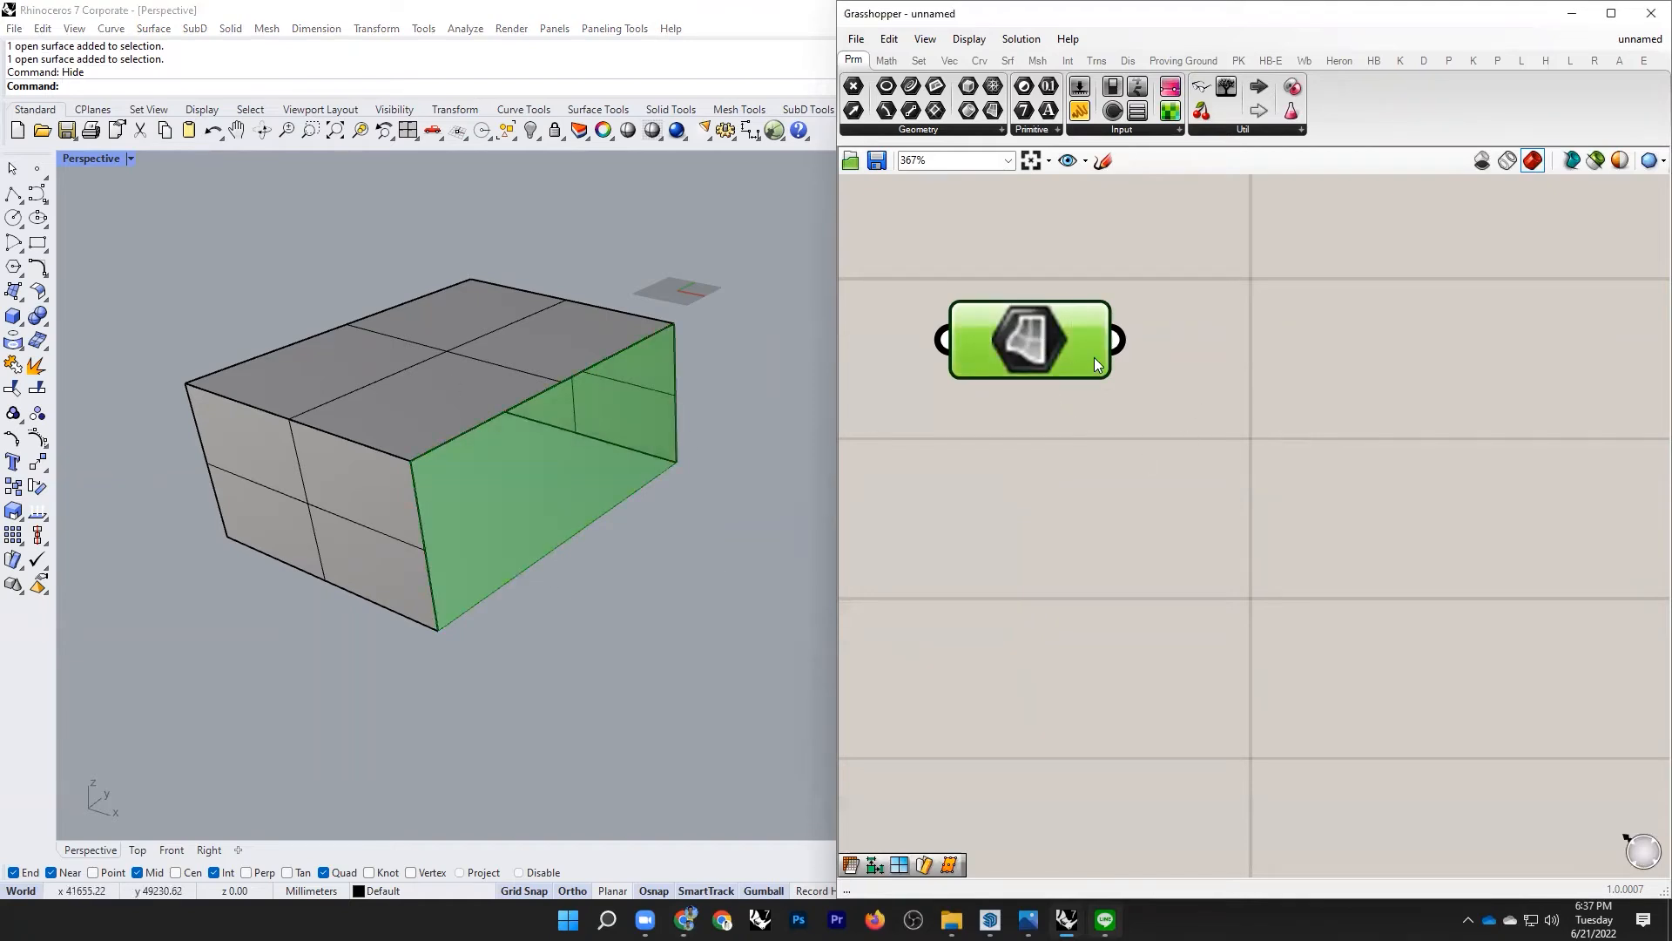
scroll(585, 524, "down", 5)
scroll(529, 473, "up", 8)
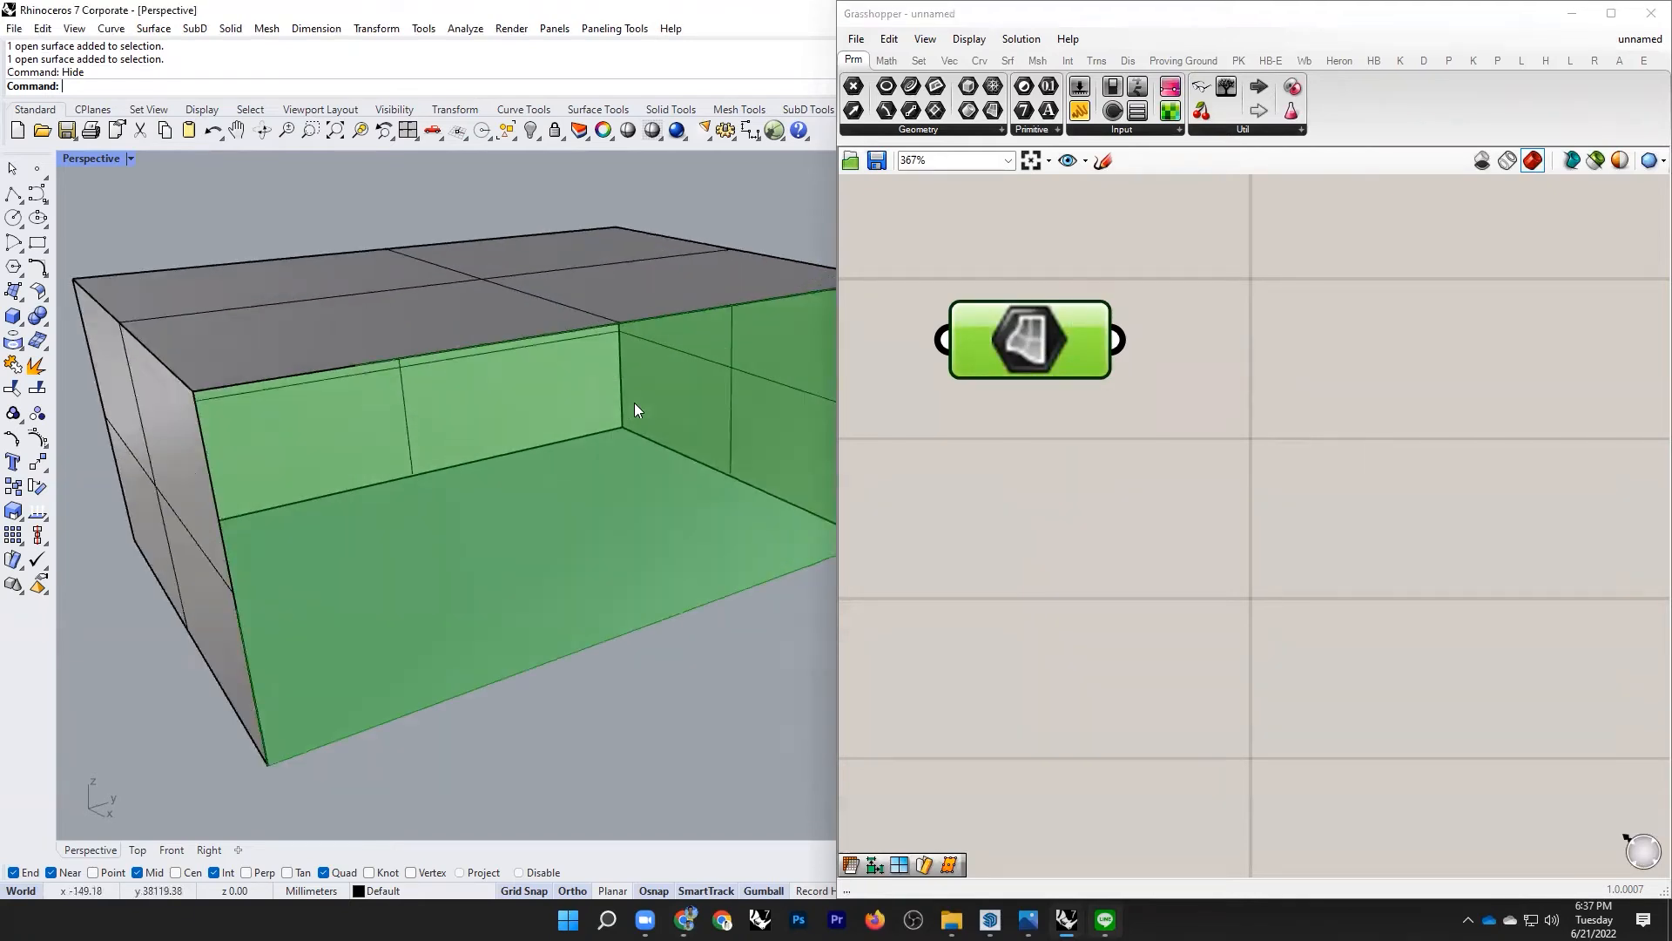
scroll(635, 410, "down", 5)
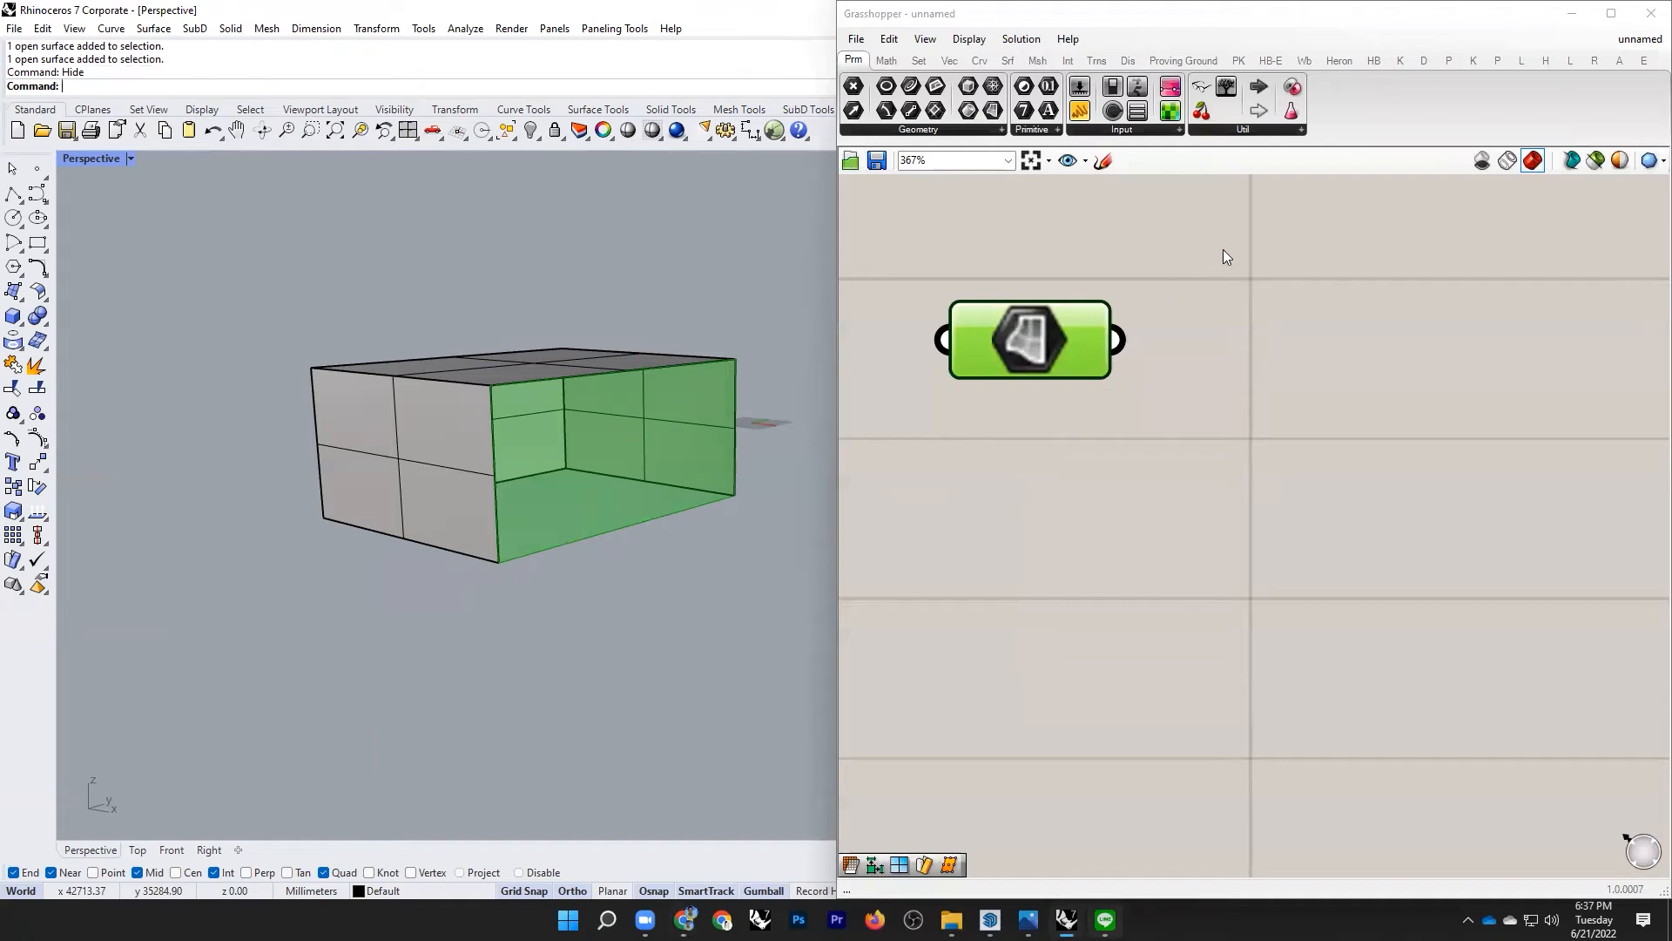
right_click_drag(552, 392, 636, 397)
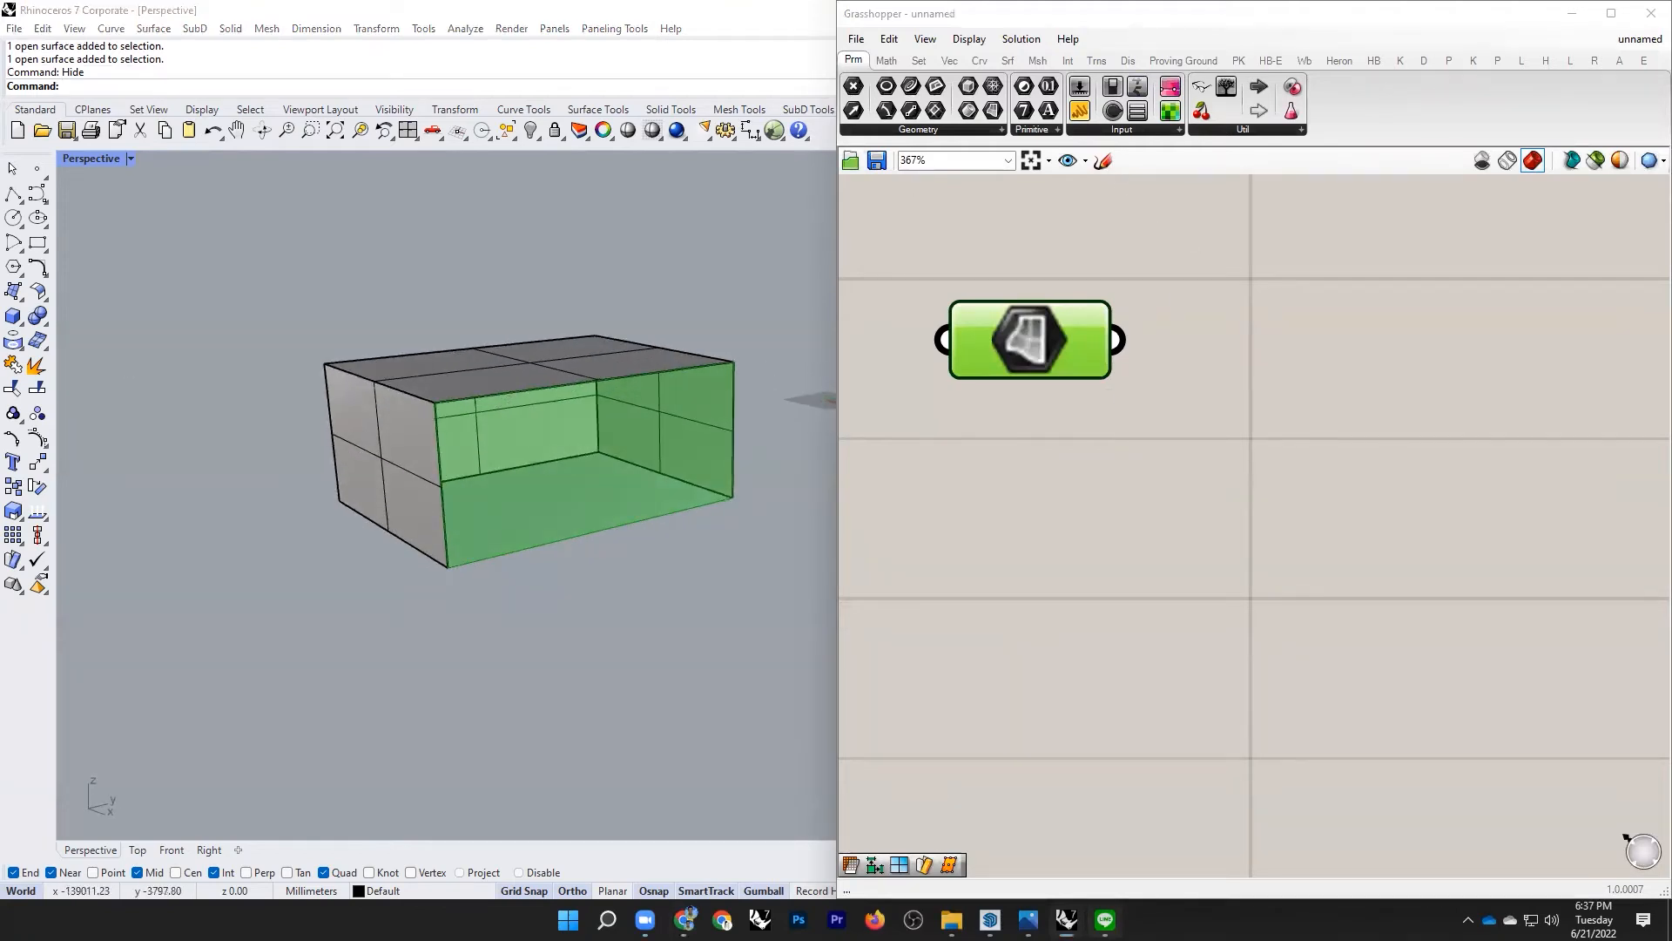
left_click_drag(477, 398, 494, 565)
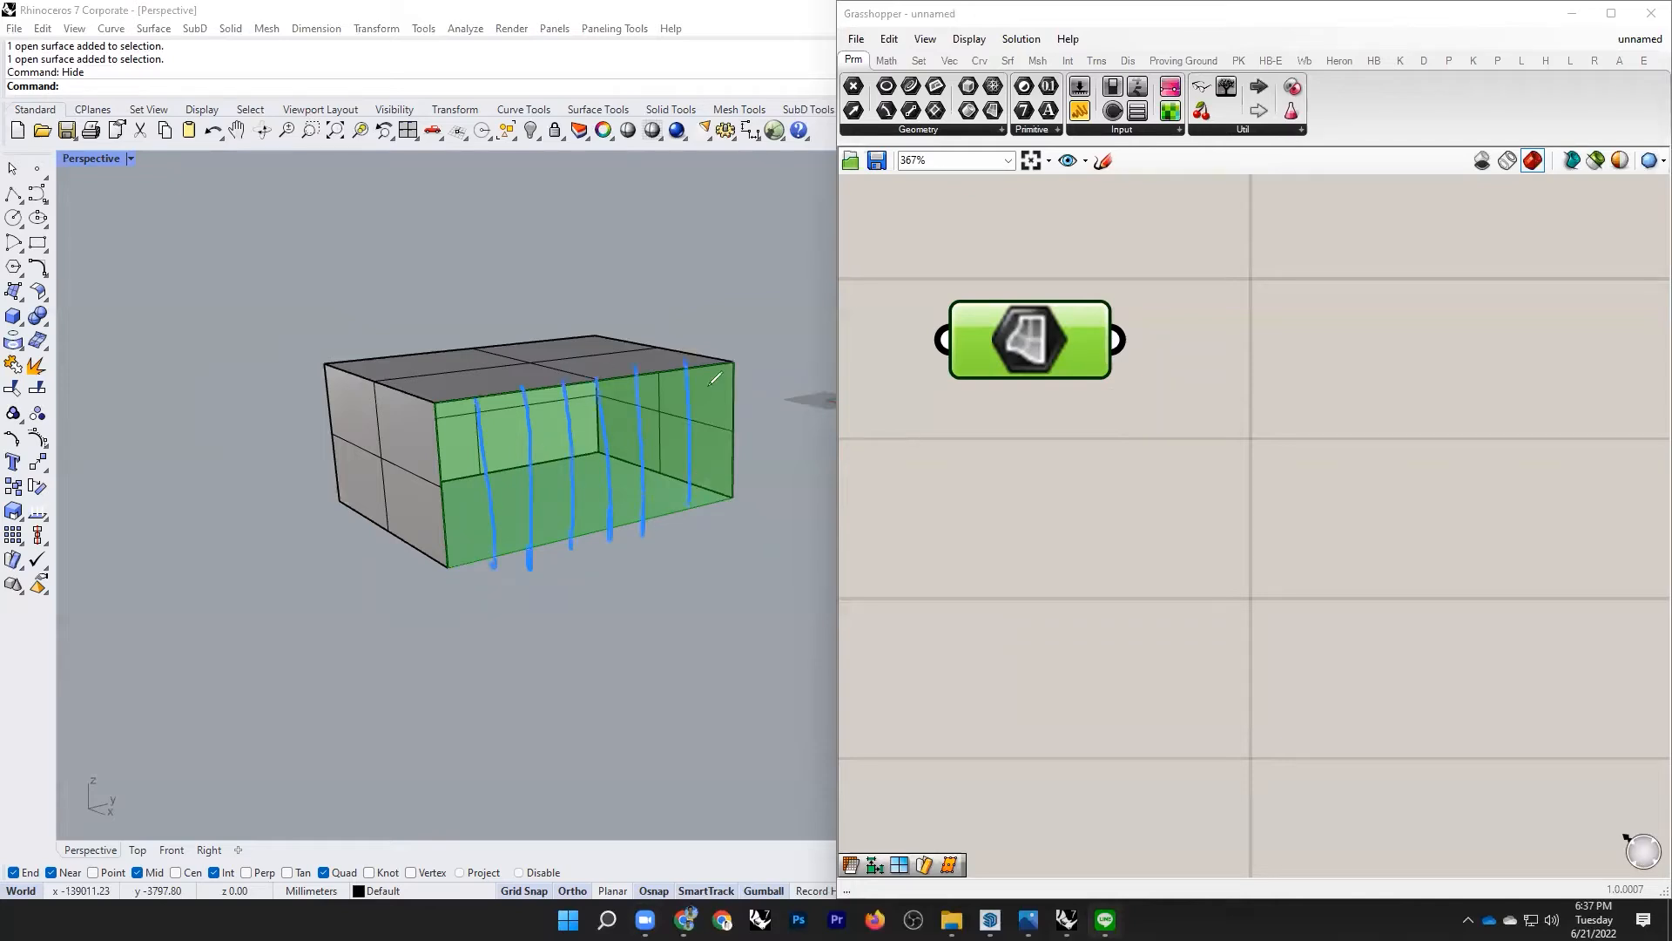
left_click_drag(445, 440, 794, 408)
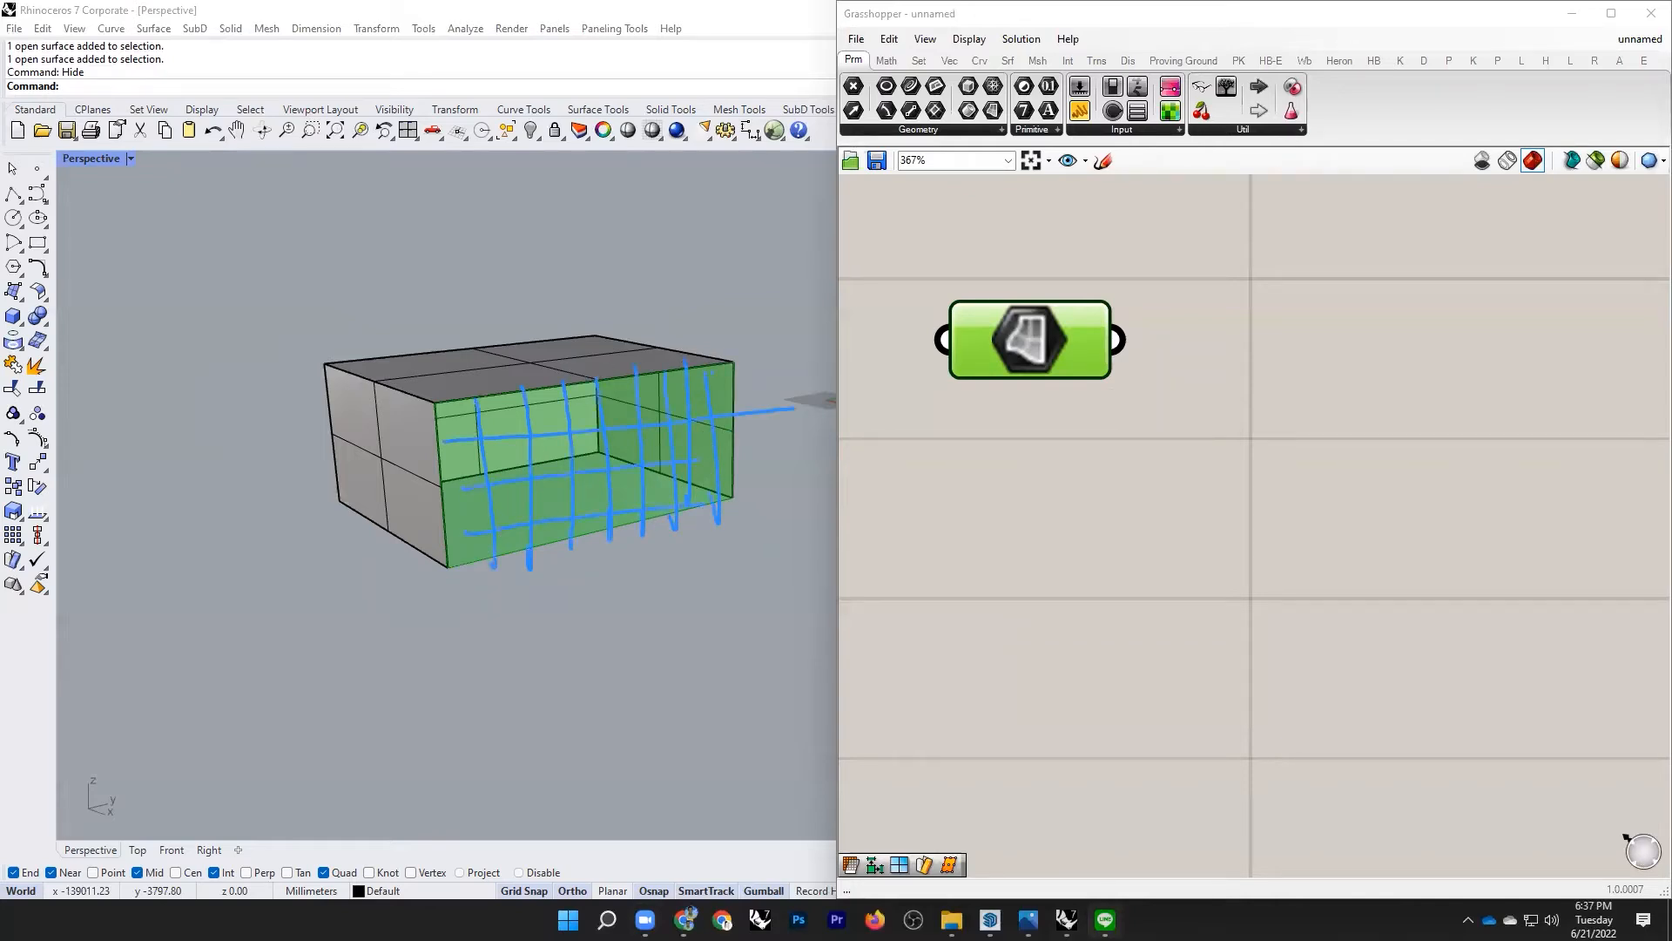
key("Escape")
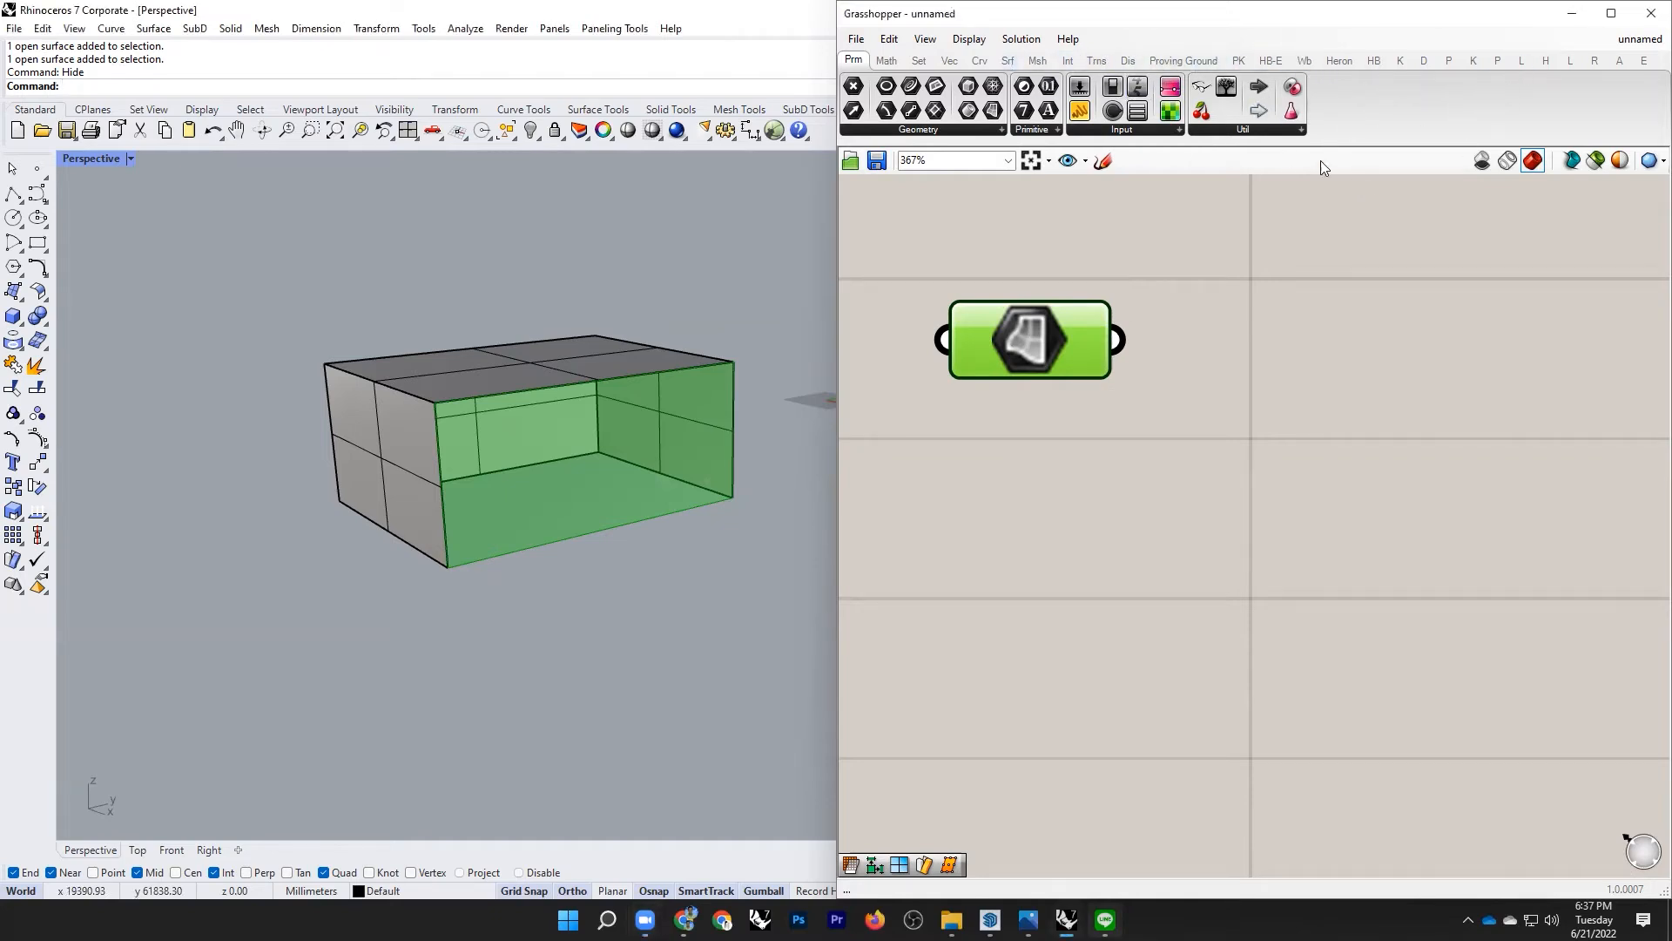
Step: Add a LunchBox quad panel component, connect the Surface parameter to its Surface input, and inspect the panel grid on the front wall
left_click(1523, 61)
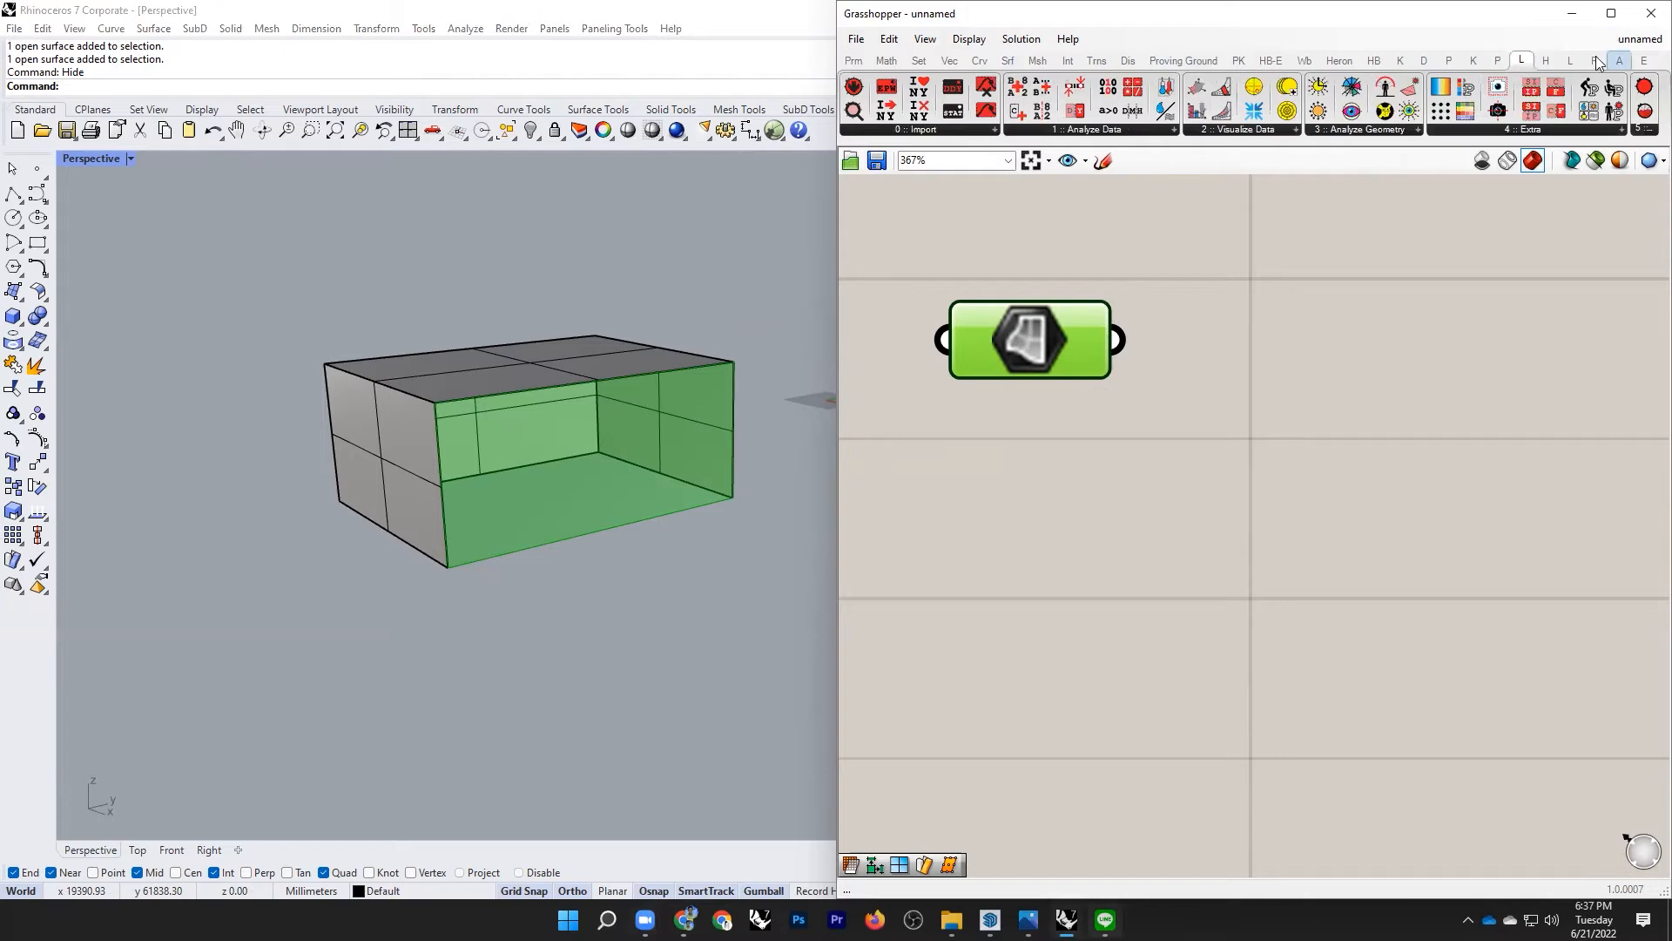
left_click(1571, 64)
left_click_drag(1307, 92, 1433, 395)
left_click_drag(1119, 348, 1232, 336)
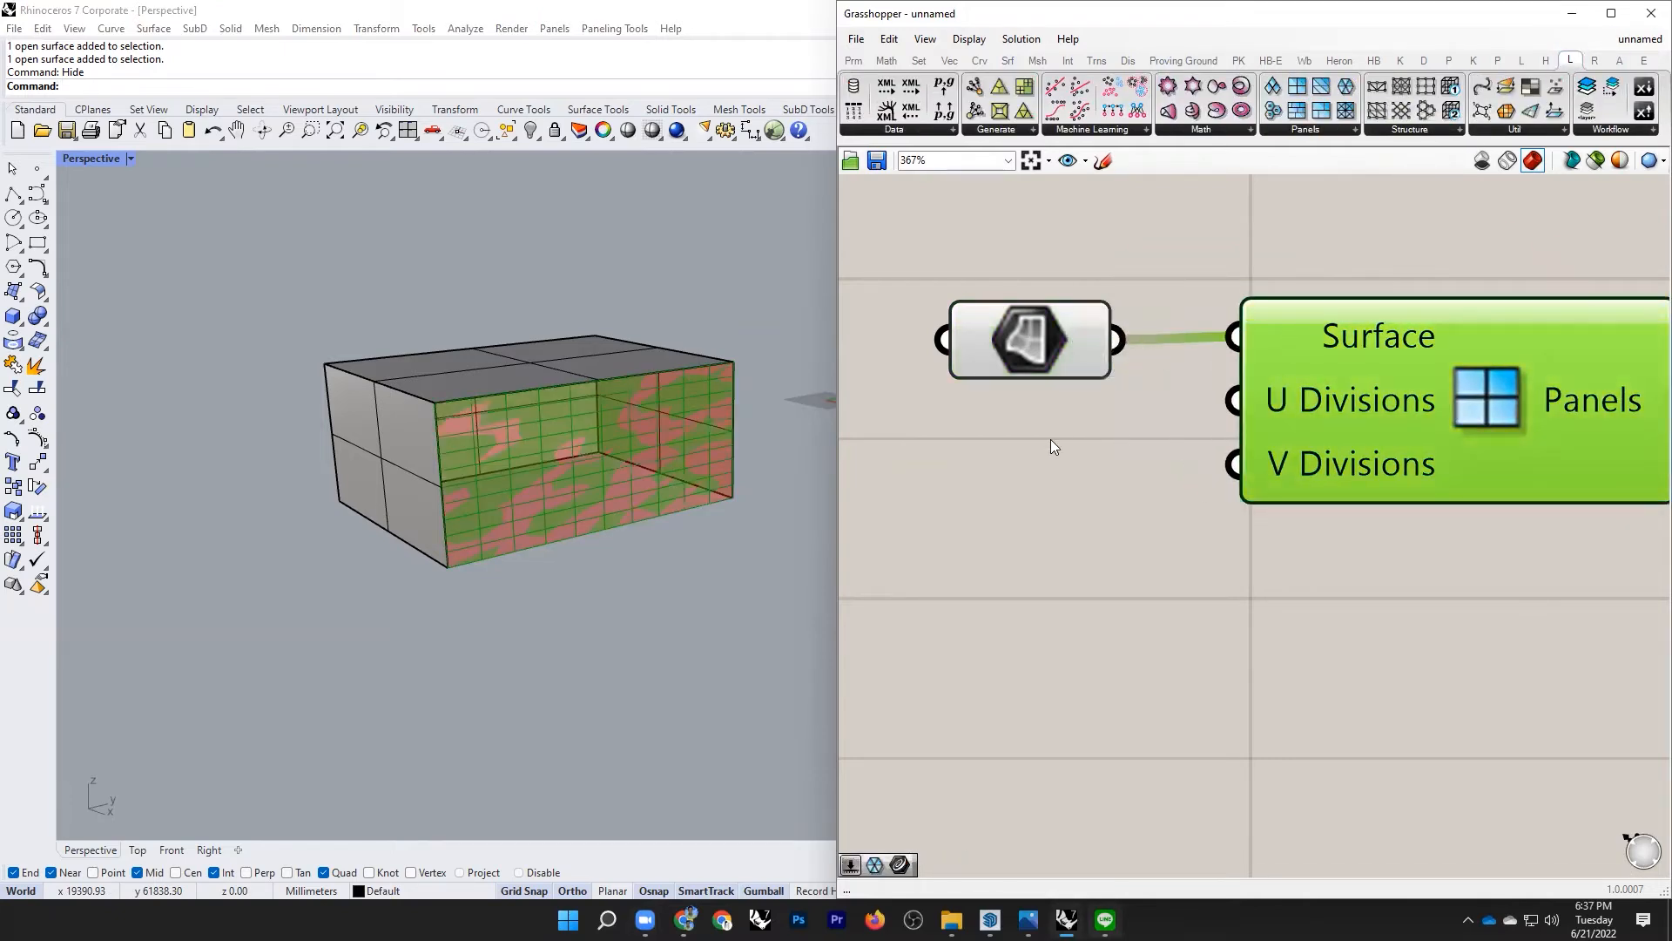
scroll(598, 468, "up", 5)
scroll(612, 444, "down", 3)
scroll(597, 453, "down", 3)
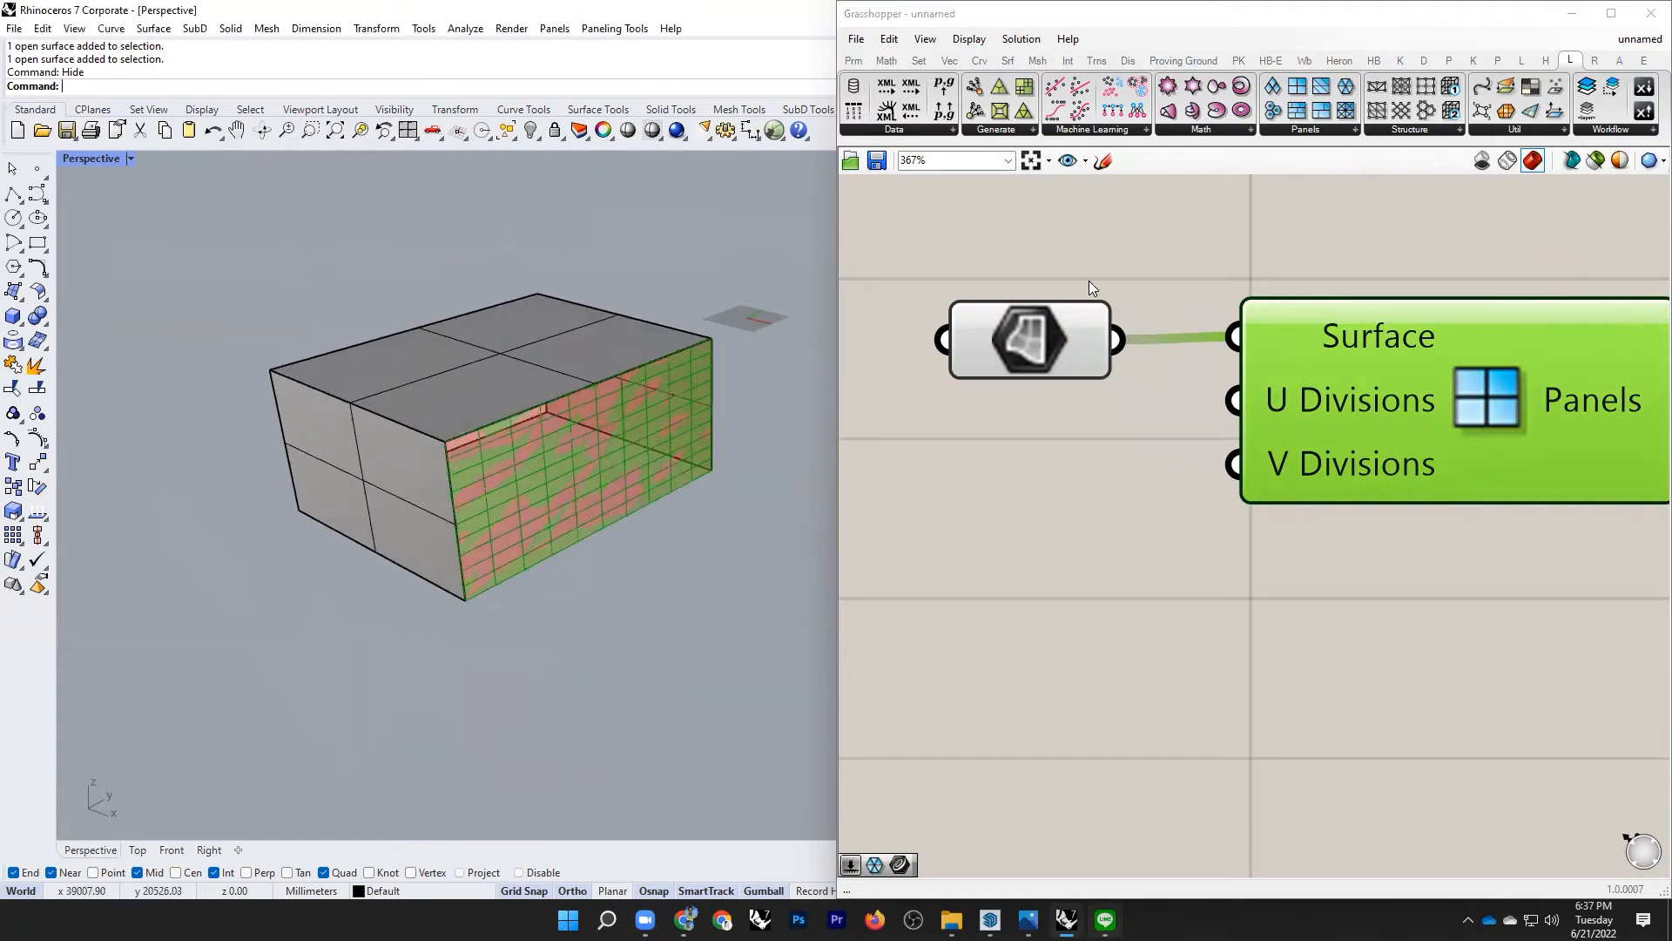
right_click_drag(671, 430, 555, 396)
scroll(555, 396, "up", 4)
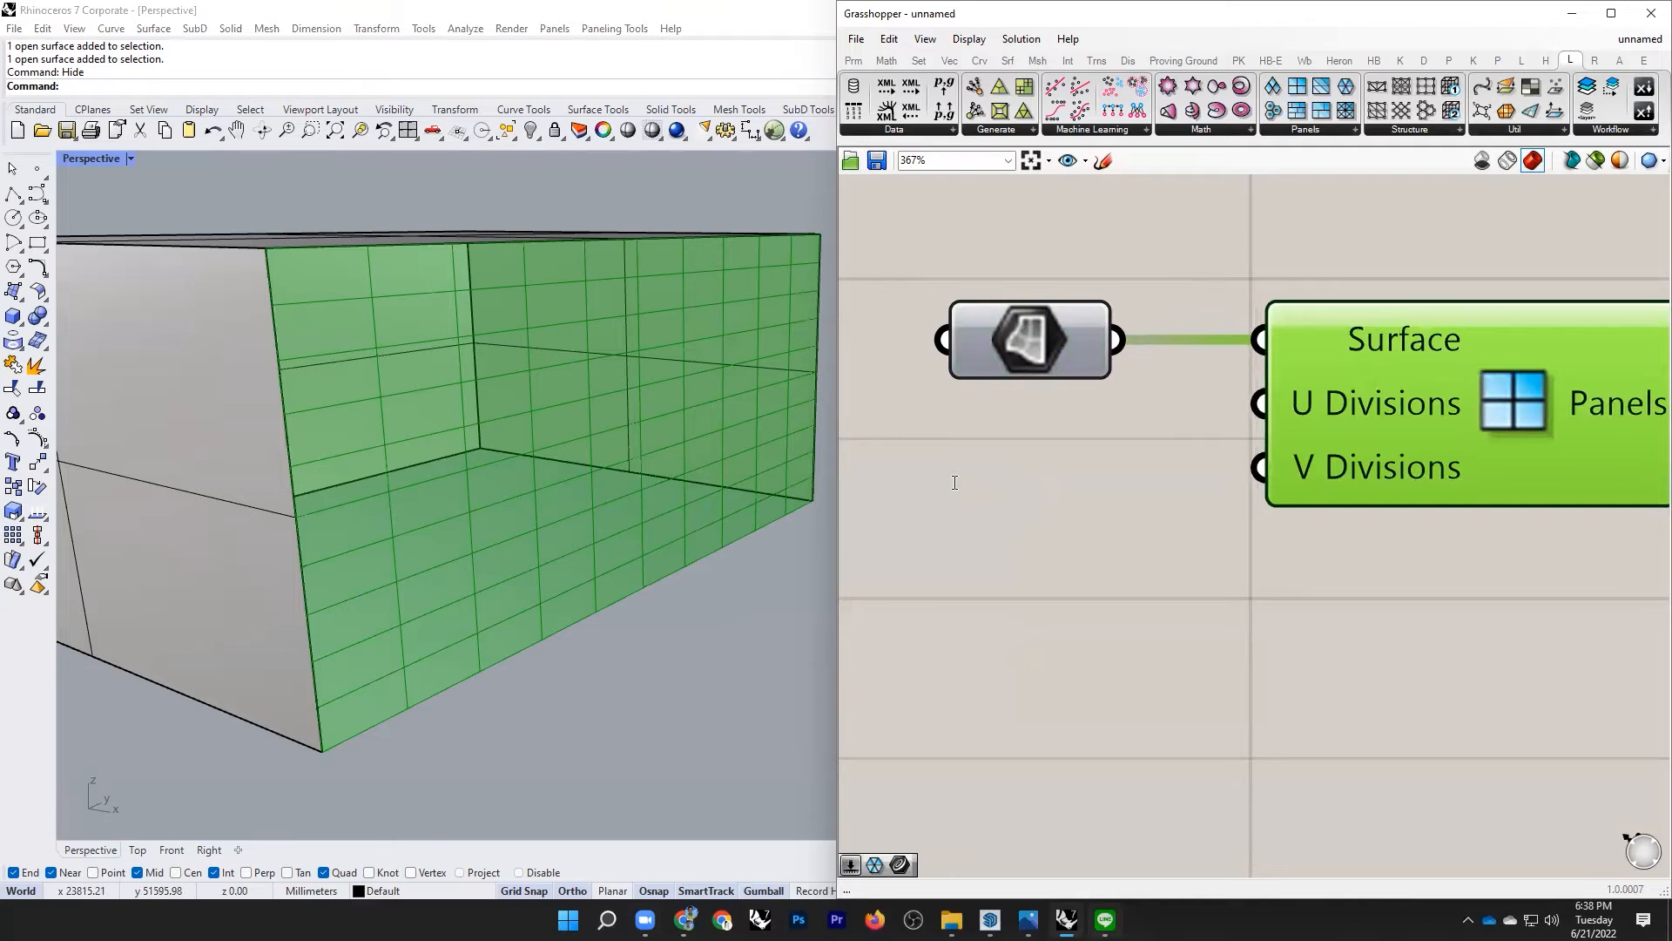
Step: Add a number slider with value 5 below the Surface parameter and place a second copy of it underneath
double_click(949, 474)
type("5")
key("Return")
scroll(1447, 620, "down", 3)
left_click_drag(1094, 558, 1044, 608)
scroll(1476, 521, "up", 3)
left_click(1586, 503)
left_click_drag(1587, 503, 1606, 503)
scroll(1300, 509, "down", 3)
left_click(1243, 500)
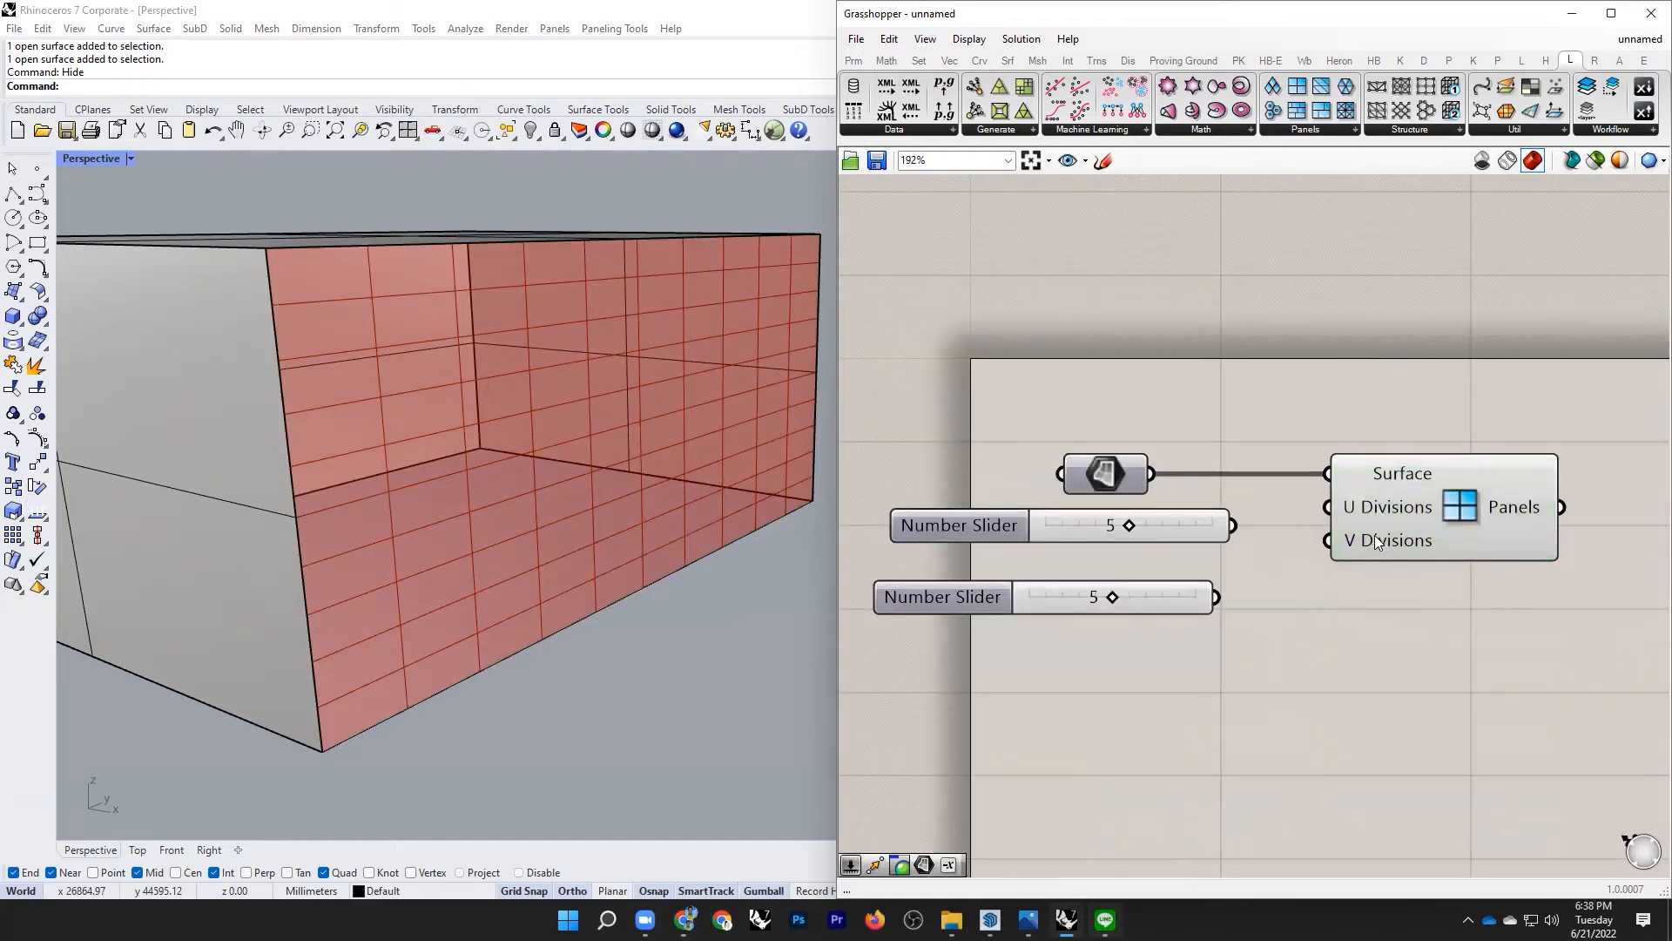
Step: Connect the upper number slider to the quad panel component's U Divisions and set it to 6
left_click_drag(1293, 523, 1290, 522)
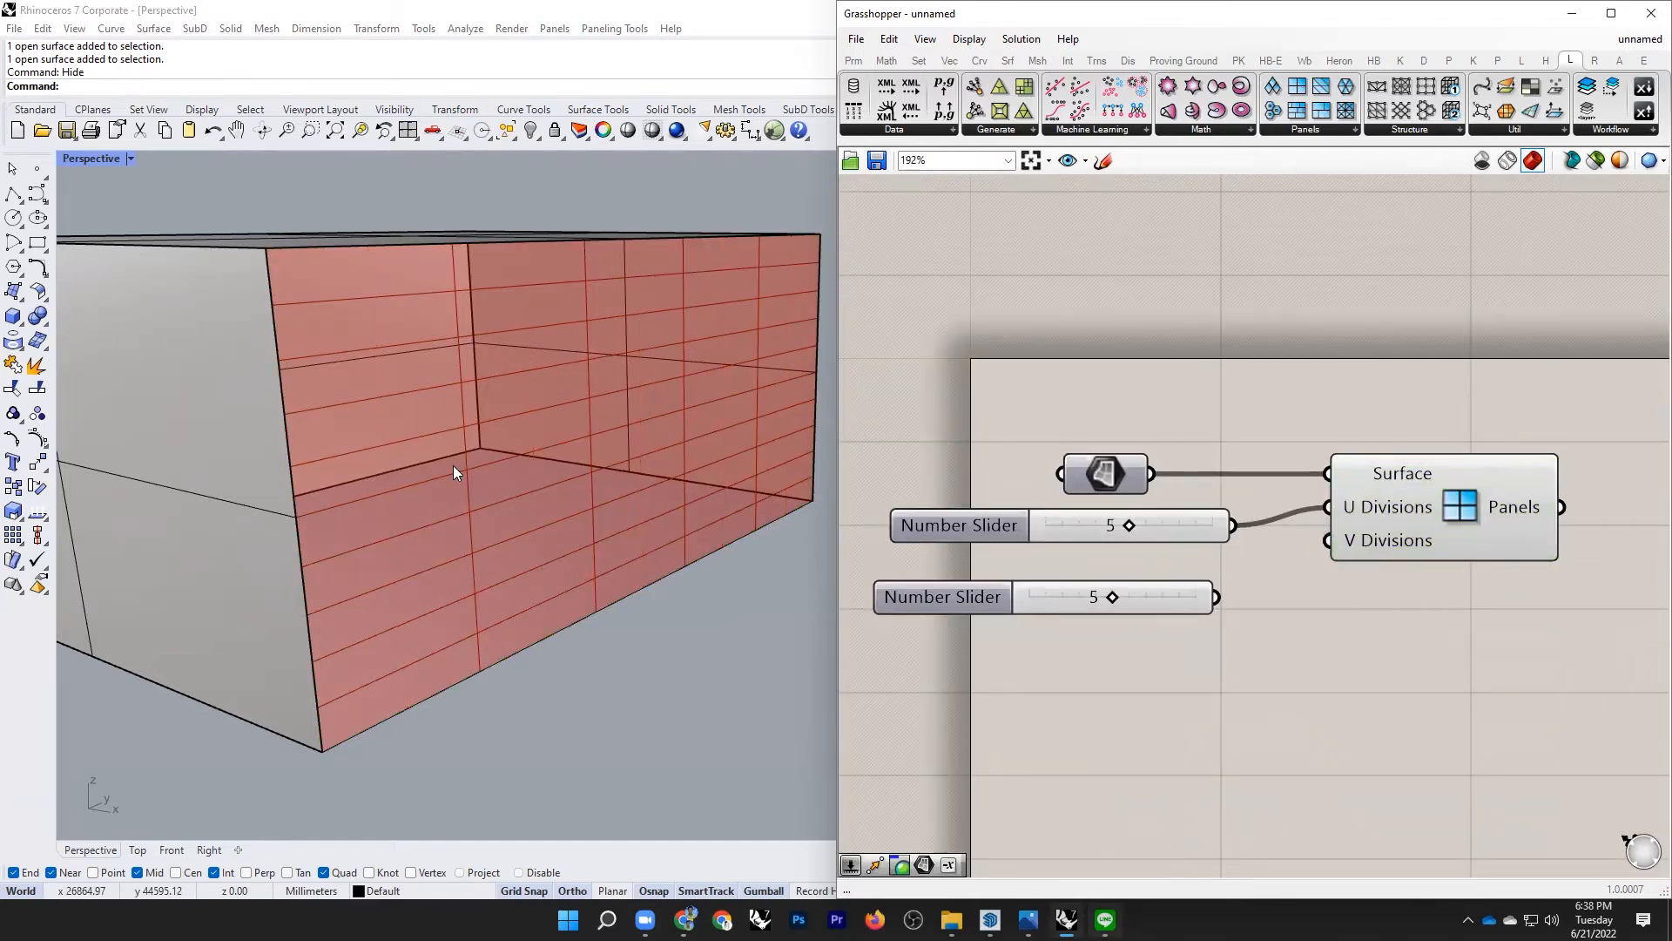
scroll(453, 465, "down", 5)
right_click_drag(336, 478, 512, 500)
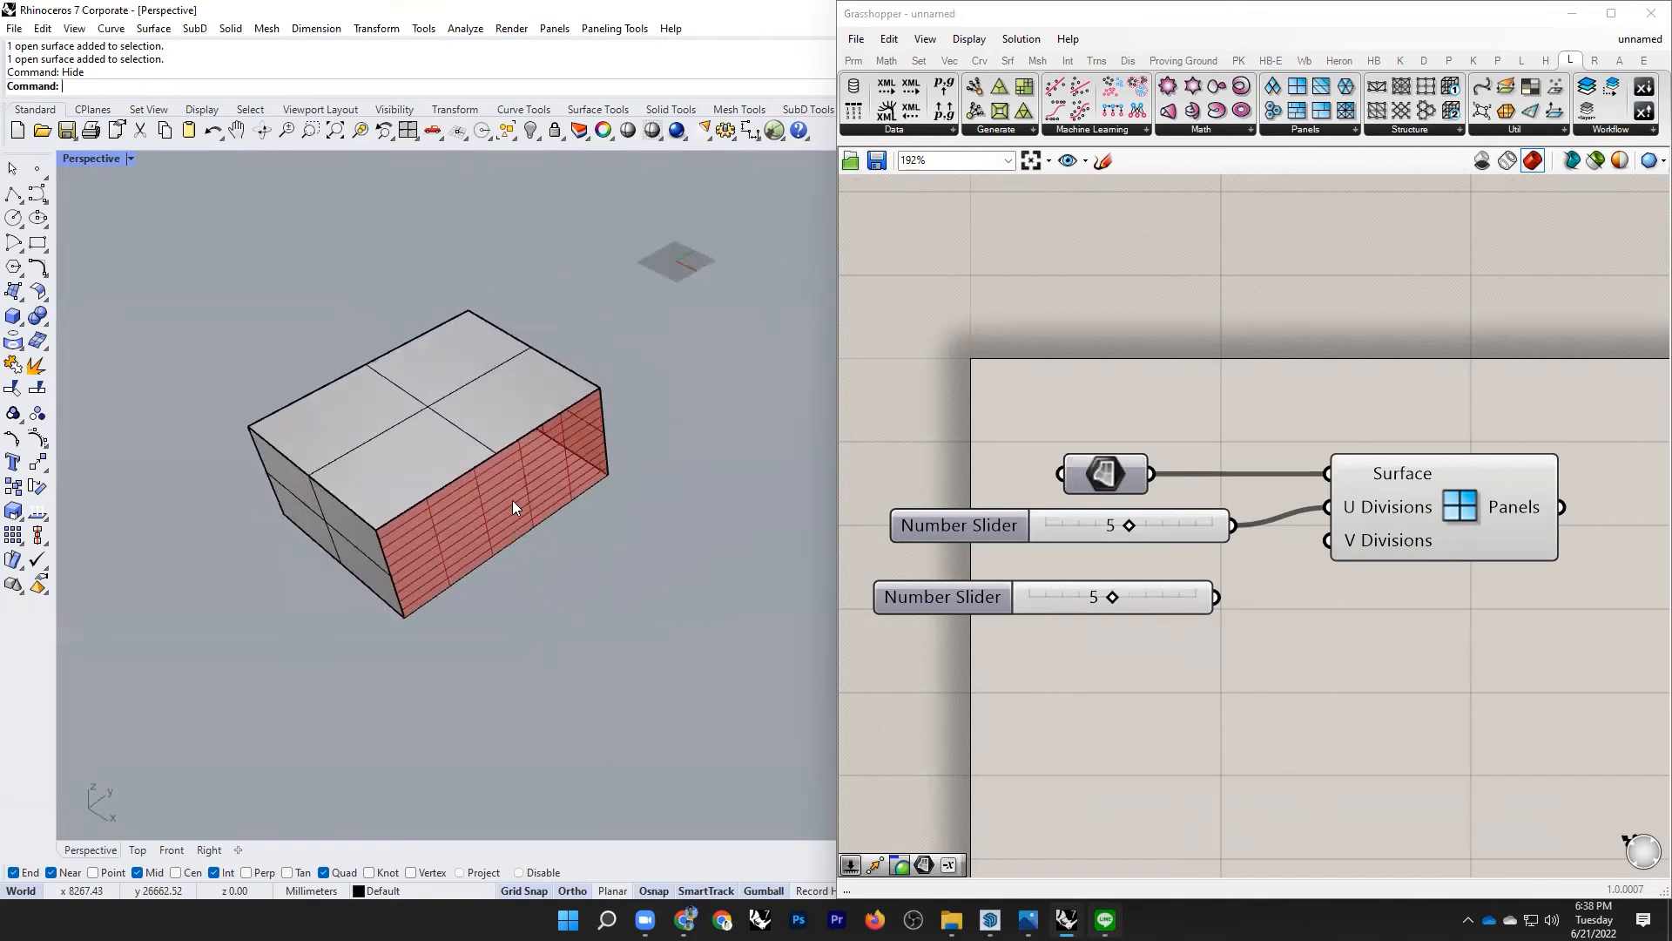
scroll(514, 500, "up", 2)
right_click(537, 514)
left_click(1116, 549)
scroll(1130, 539, "up", 2)
mouse_move(1129, 519)
left_mouse_down()
mouse_move(1060, 521)
mouse_move(1235, 523)
mouse_move(1150, 529)
left_mouse_up()
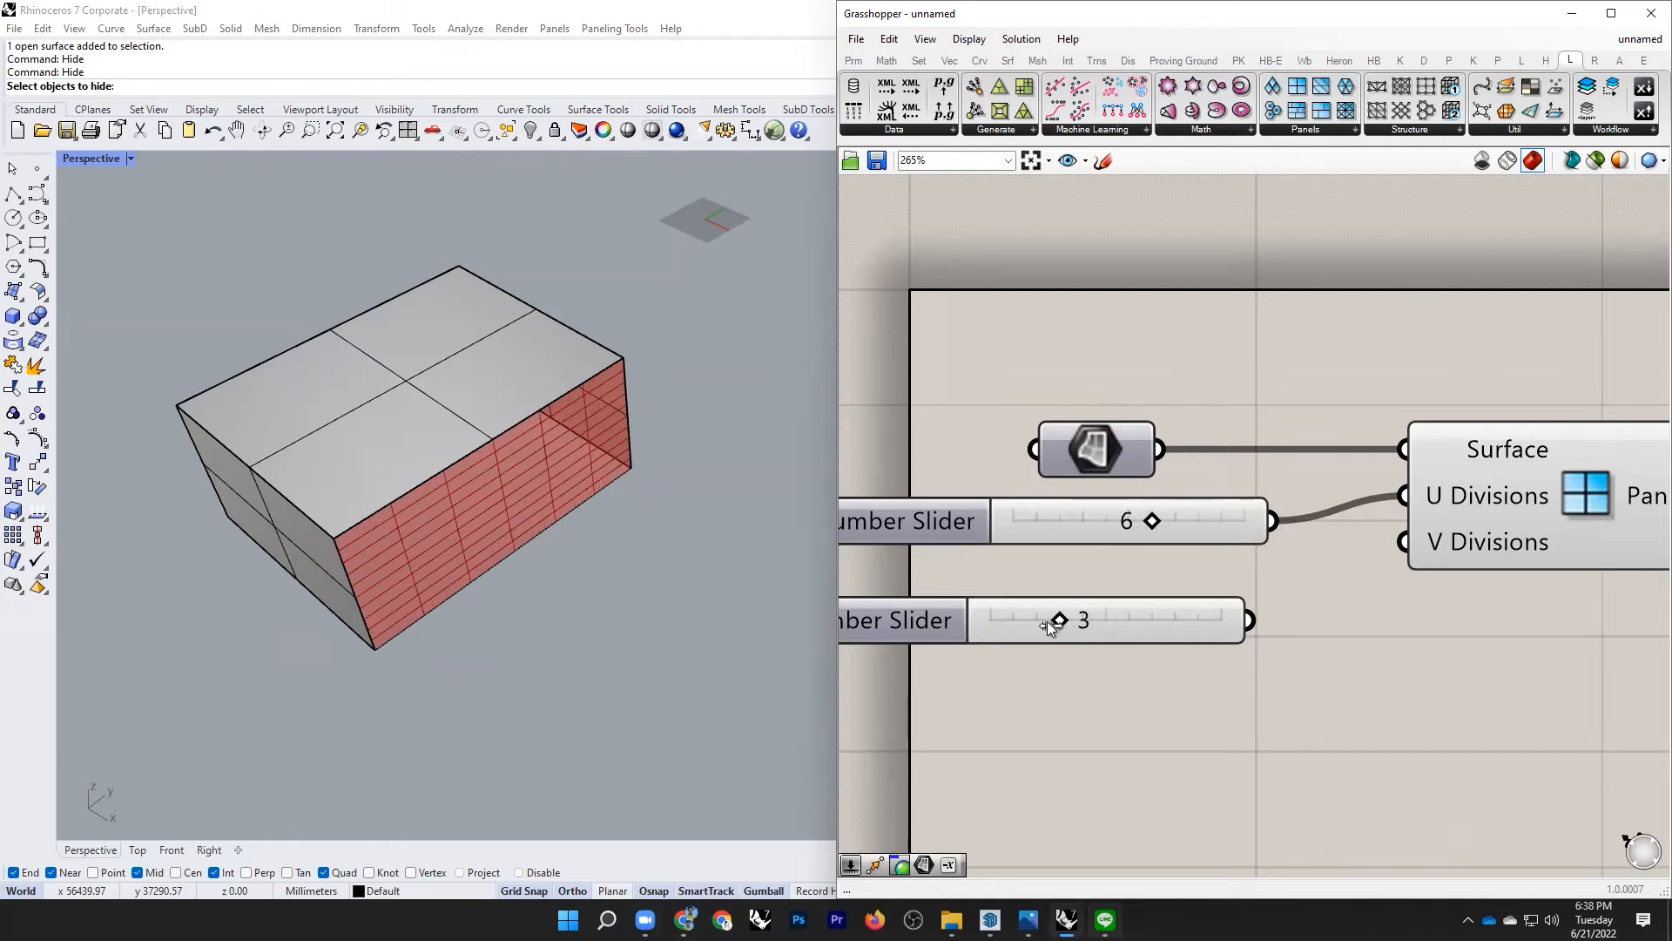
Step: Connect the lower slider to V Divisions and set it to 3, and raise the U Divisions slider to its maximum
left_click_drag(991, 624, 1099, 619)
left_click_drag(1249, 620, 1403, 541)
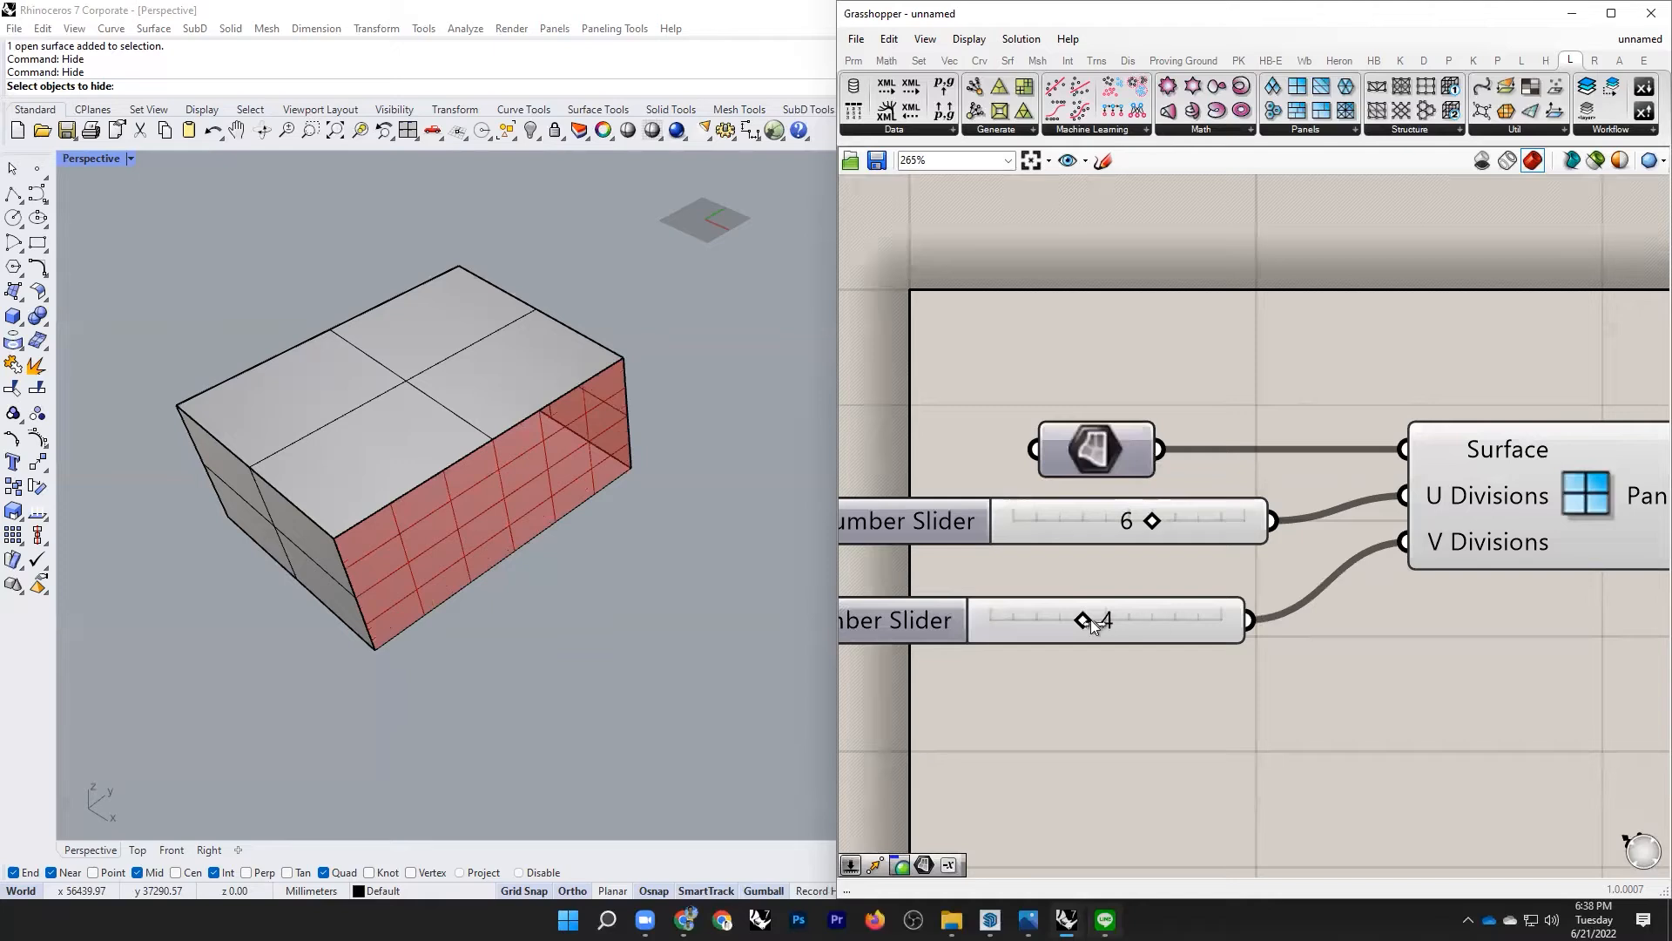
mouse_move(1079, 621)
left_mouse_down()
mouse_move(1038, 621)
mouse_move(1061, 620)
left_mouse_up()
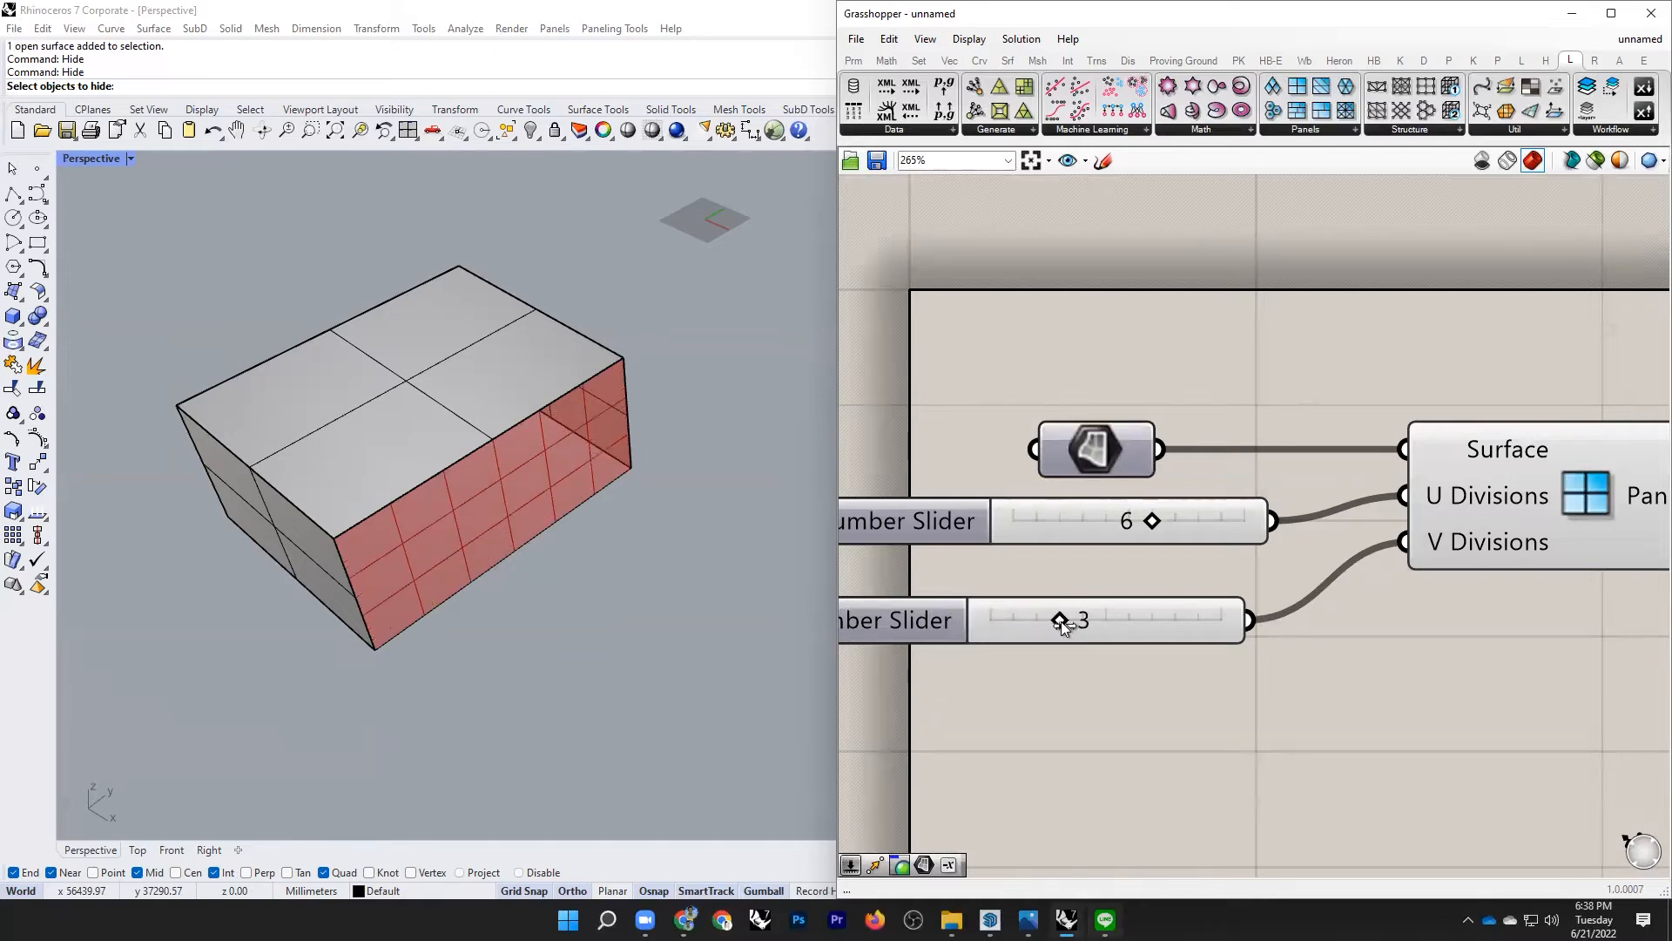
left_click_drag(1151, 520, 1242, 521)
right_click_drag(482, 582, 592, 536)
Step: Replace the U Divisions slider with a new number slider created from the value 15 and connected to U Divisions
left_click(1112, 515)
key("Delete")
double_click(1047, 528)
type("15")
key("Return")
left_click_drag(1286, 528, 1402, 498)
Step: Set the U Divisions slider to 32 and the V Divisions slider to 4, and check the panels on the wall
left_click_drag(1089, 530, 1106, 529)
mouse_move(1057, 618)
left_mouse_down()
mouse_move(1035, 619)
mouse_move(1072, 623)
left_mouse_up()
right_click_drag(500, 524, 458, 430)
scroll(532, 521, "up", 6)
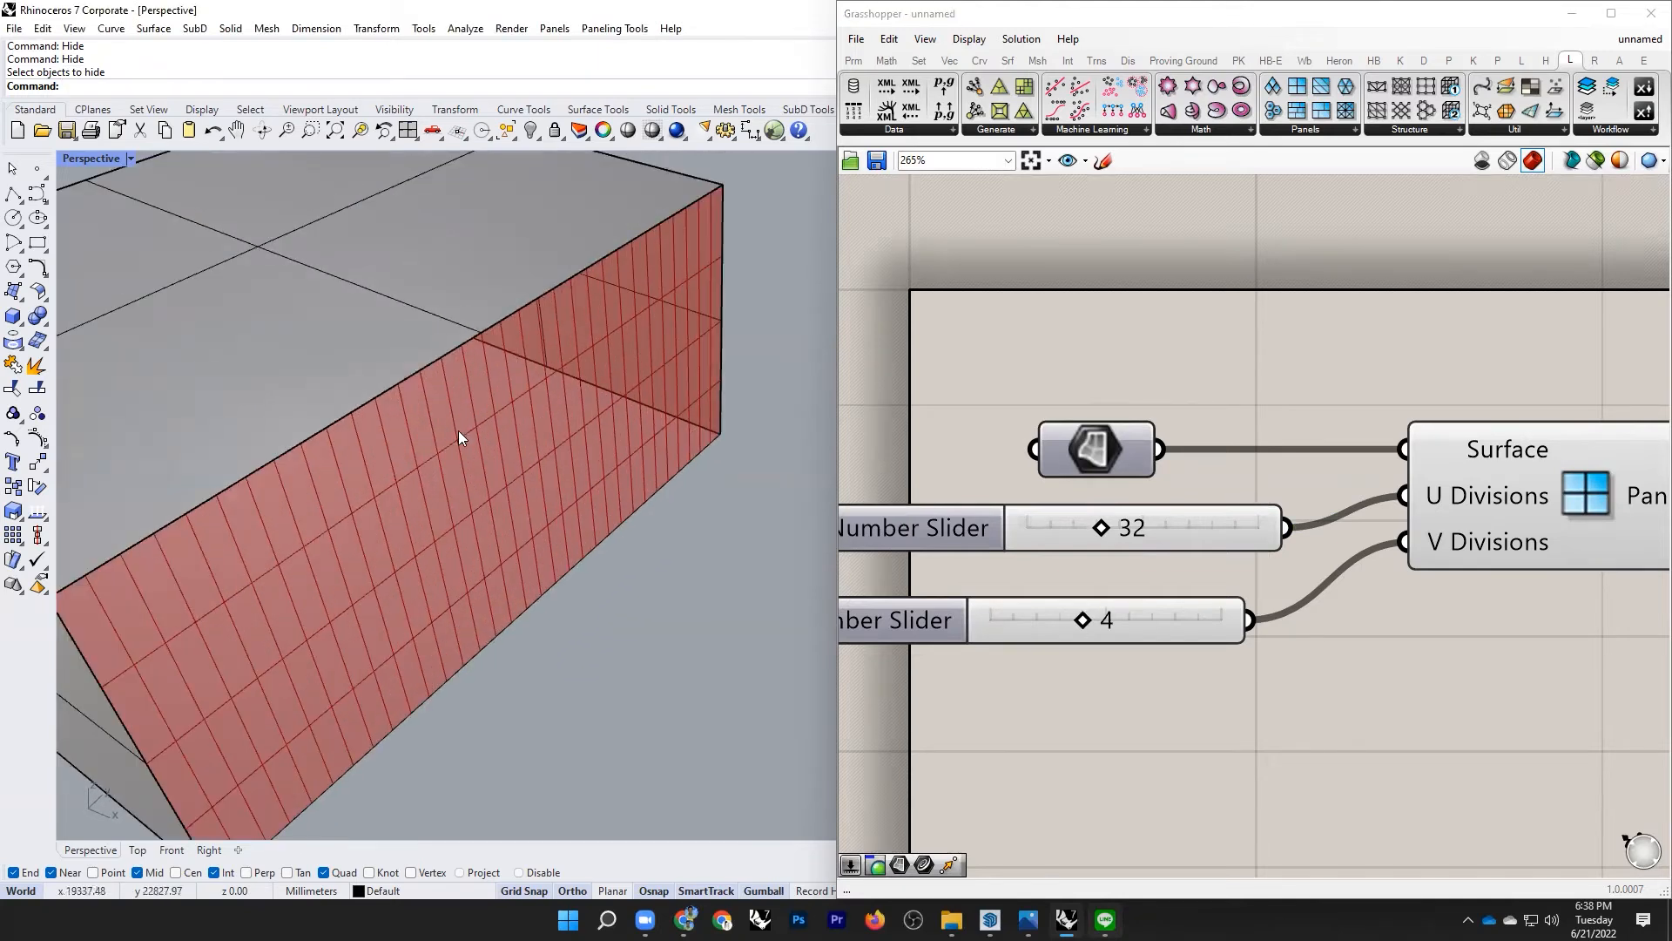
scroll(1357, 511, "down", 4)
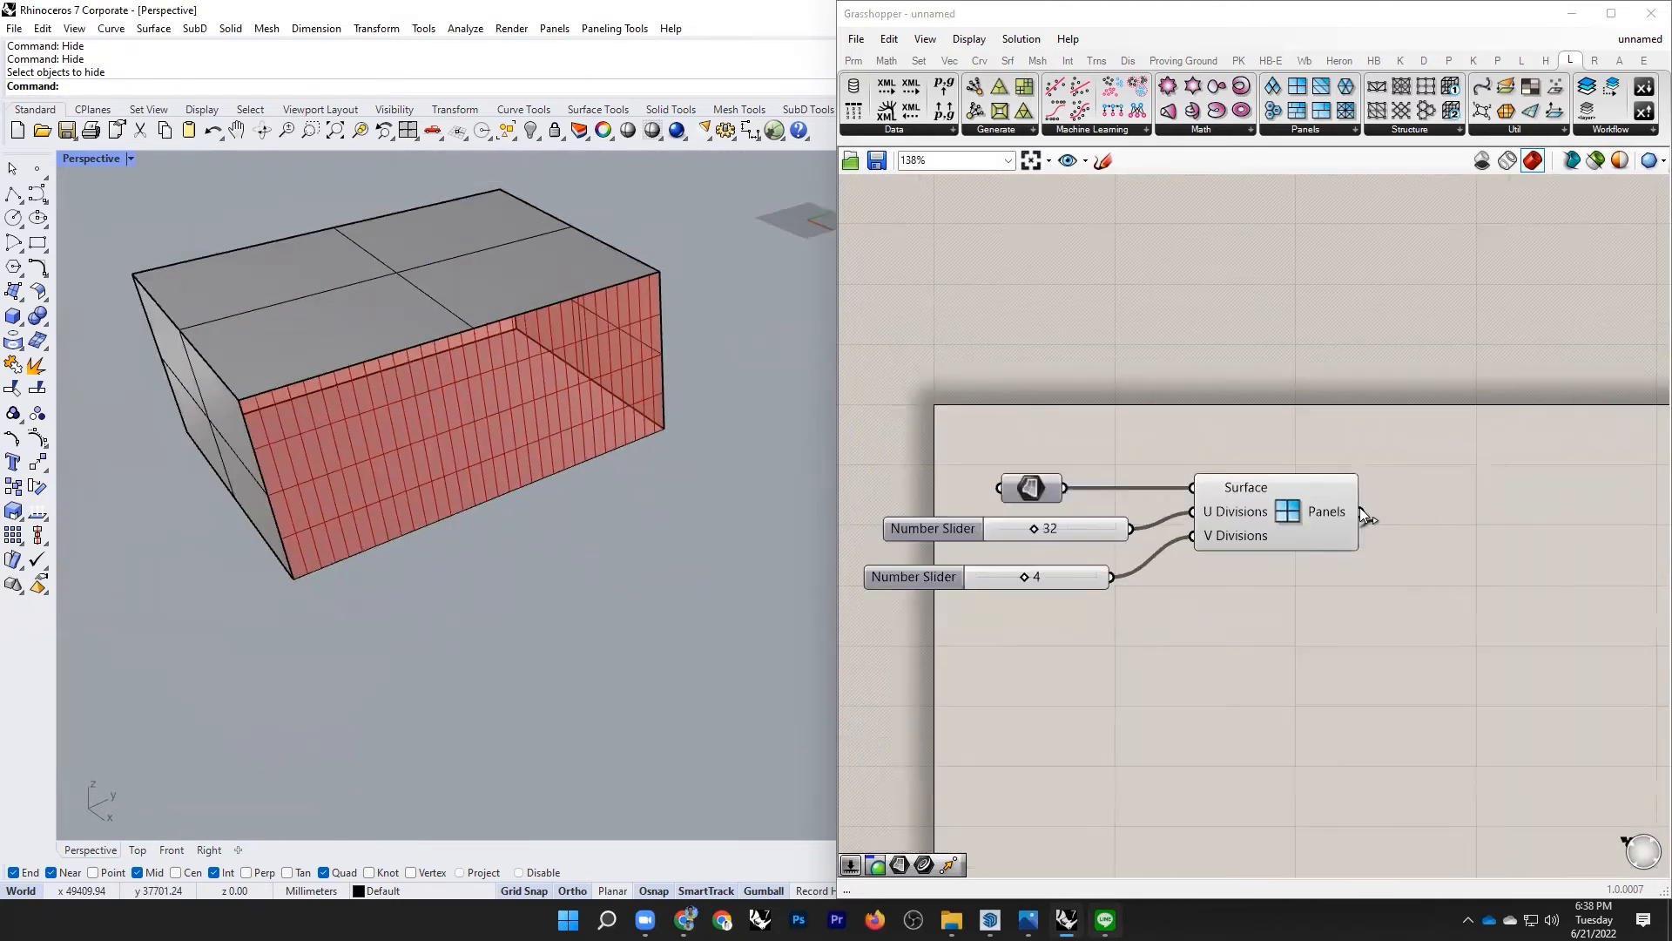
Step: Add a LunchBox rectangular grid structure component and connect the Surface parameter to its Surface input
left_click(1357, 512)
scroll(1427, 510, "up", 3)
scroll(1446, 498, "down", 3)
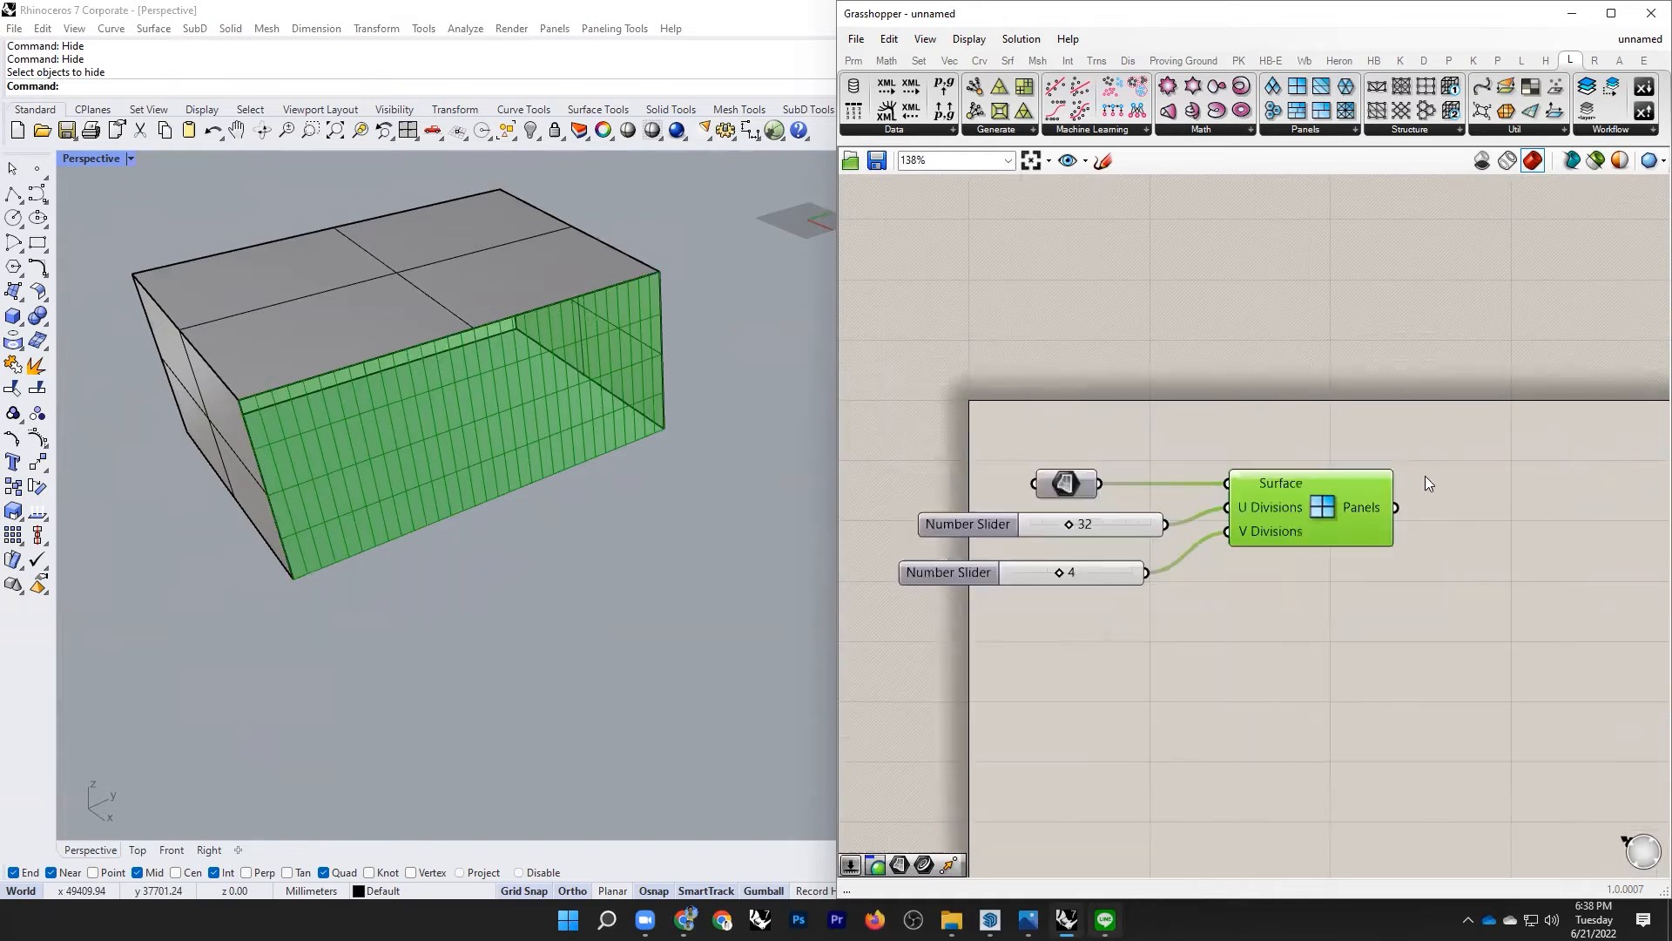
left_click(1420, 136)
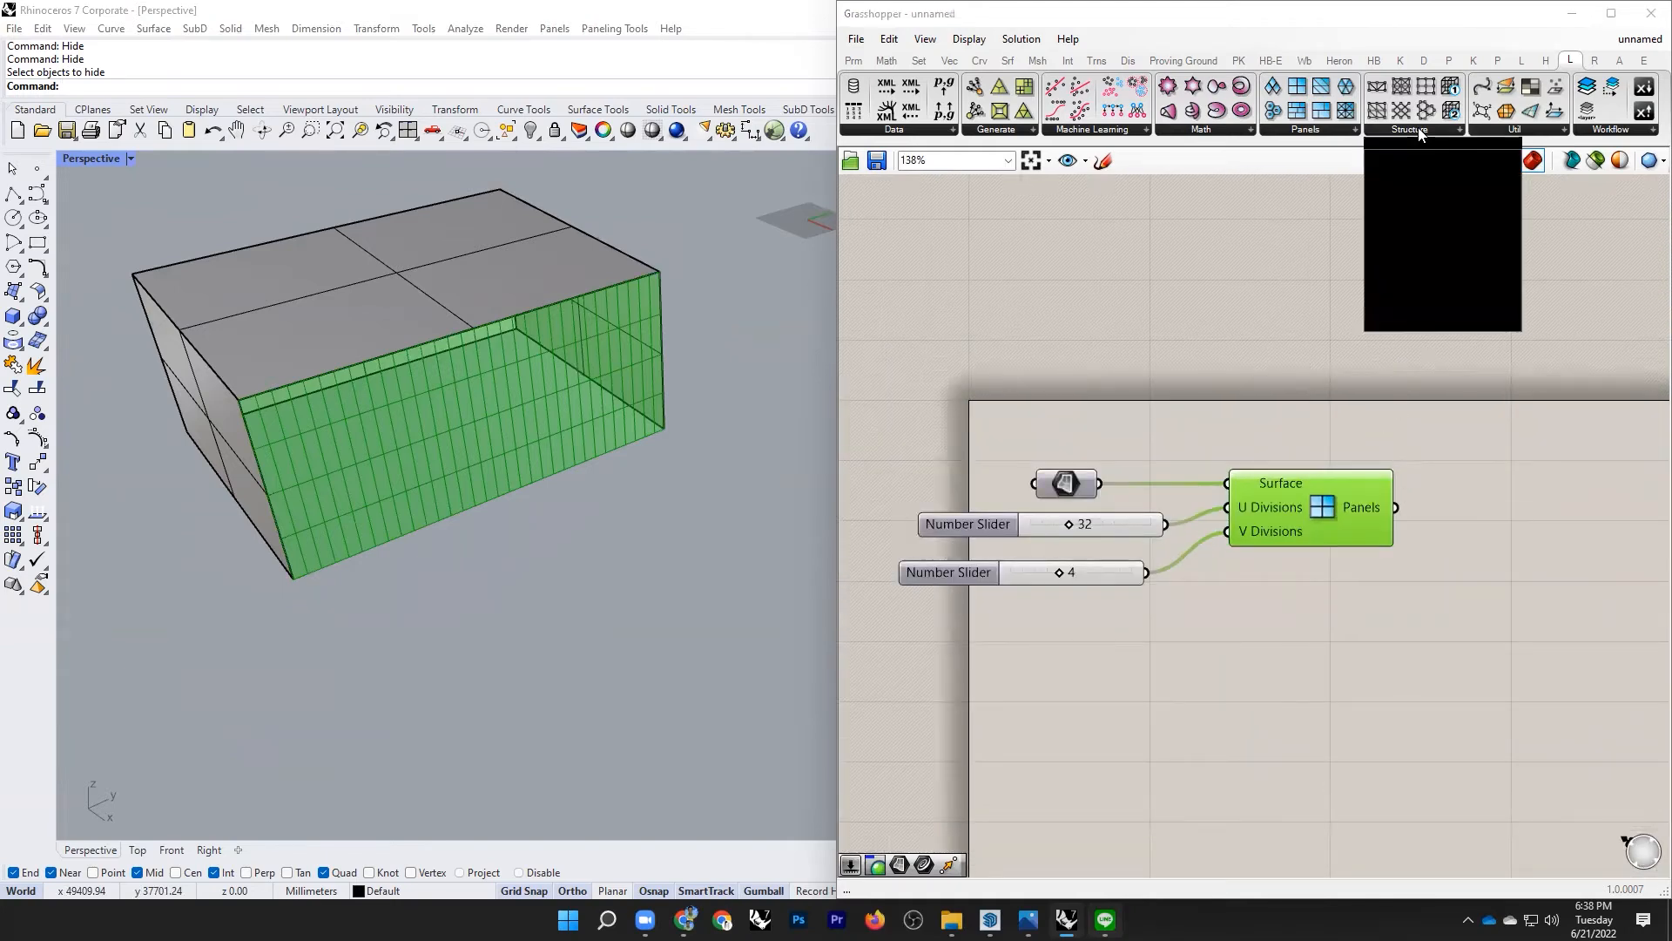
left_click_drag(1425, 252, 1348, 440)
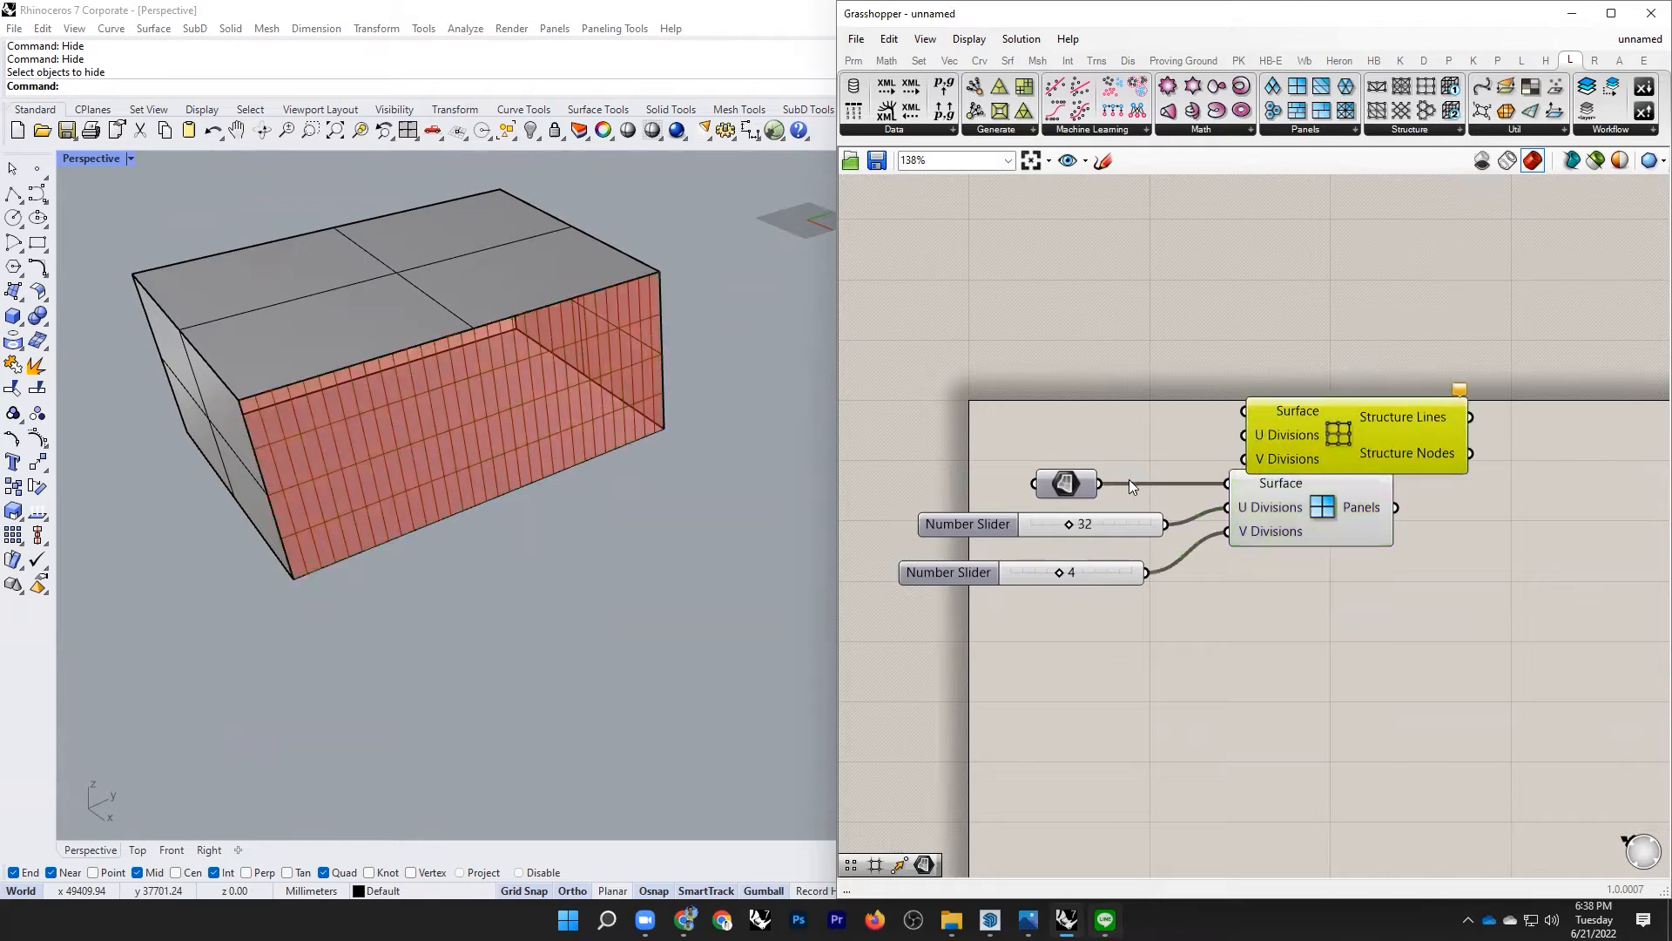
left_click_drag(1246, 416, 1244, 412)
Step: Delete the quad panel component and connect the two sliders to the grid structure's U and V Divisions, moving the component clear of the sliders
left_click(1277, 513)
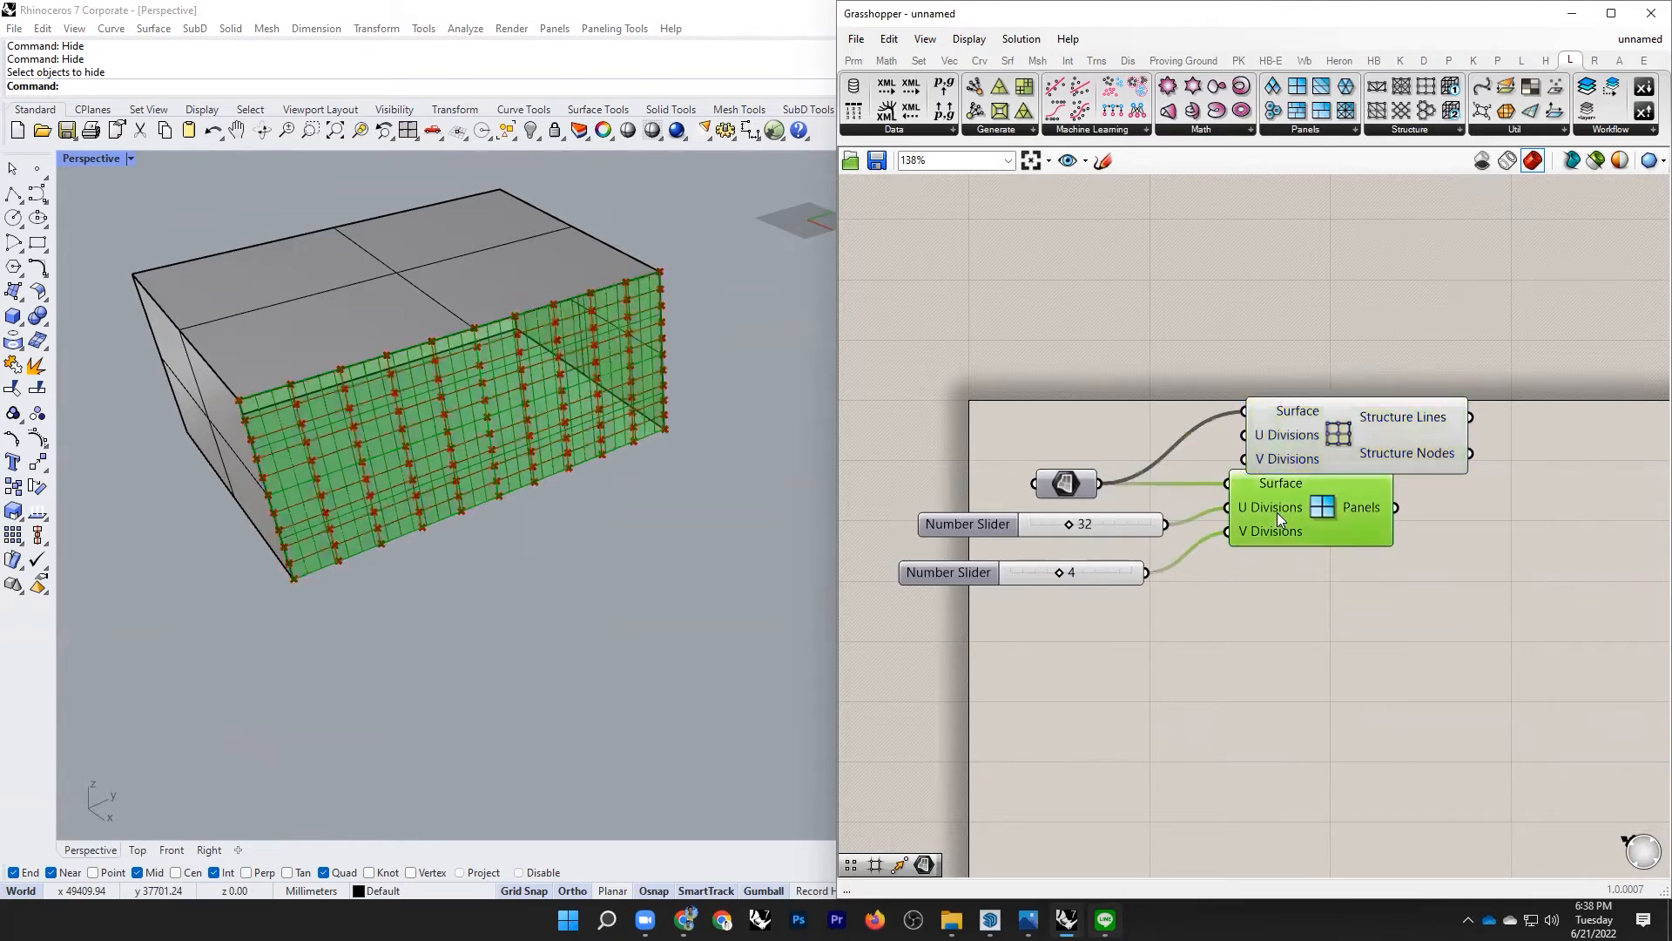
key("Delete")
left_click_drag(1181, 514, 1245, 434)
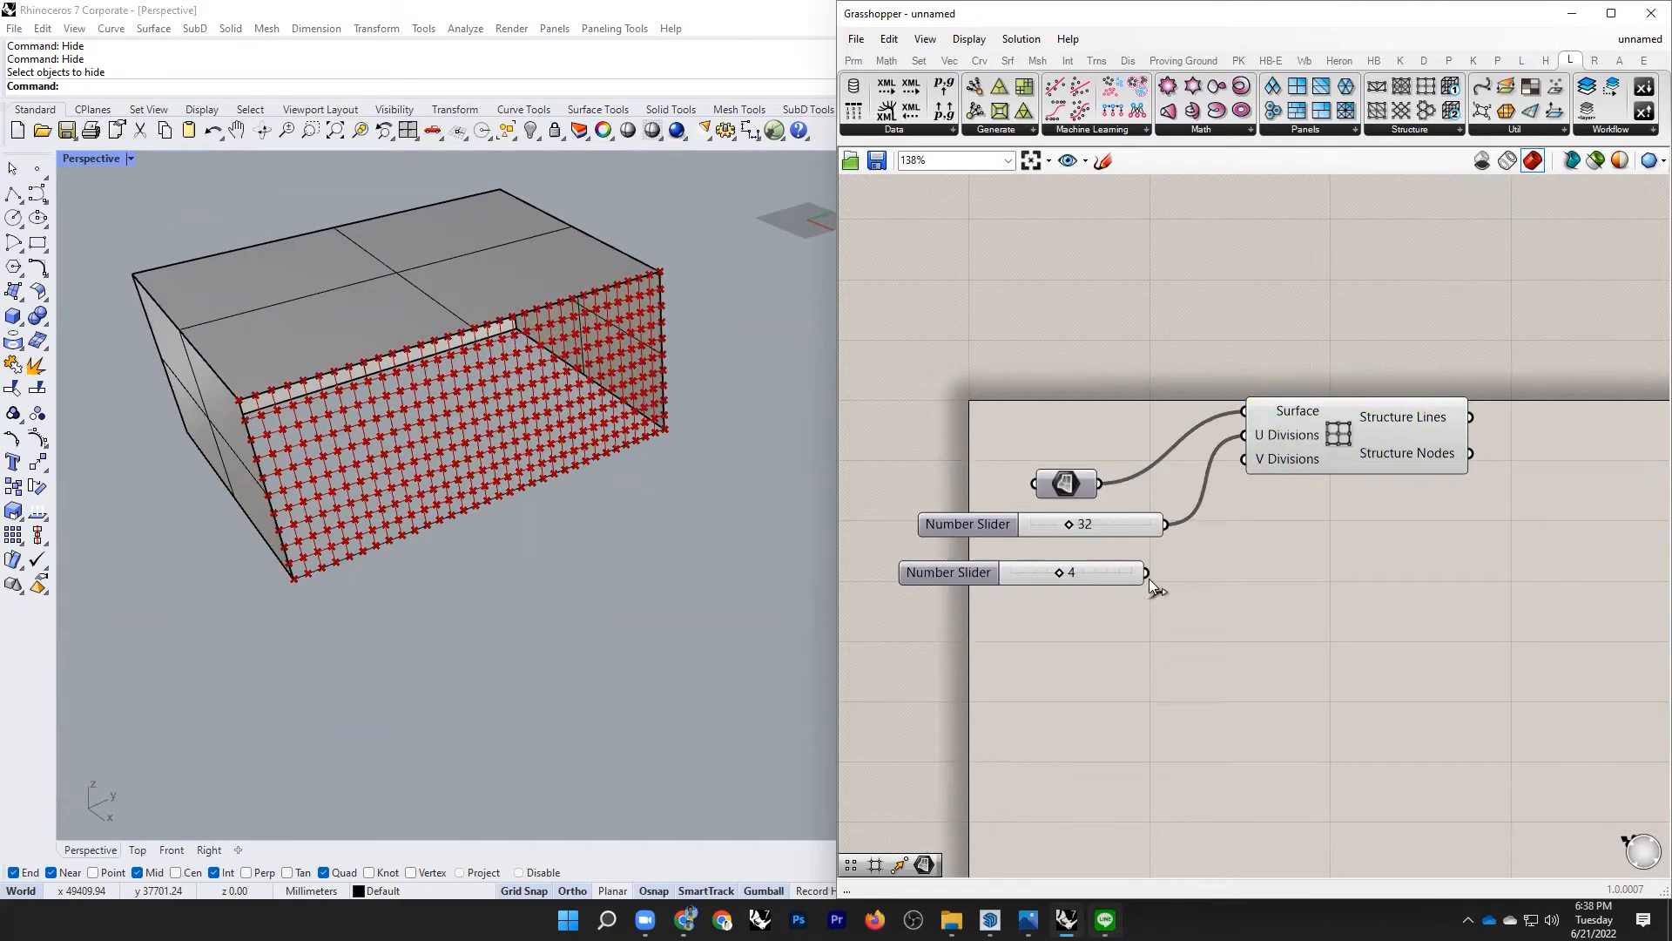
left_click_drag(1149, 577, 1244, 459)
left_click_drag(1354, 443, 1423, 516)
left_click(1352, 618)
scroll(1352, 619, "down", 1)
scroll(1540, 498, "up", 3)
Step: Add a Pipe component beside the grid structure and connect Structure Lines to its Curve input
double_click(1542, 498)
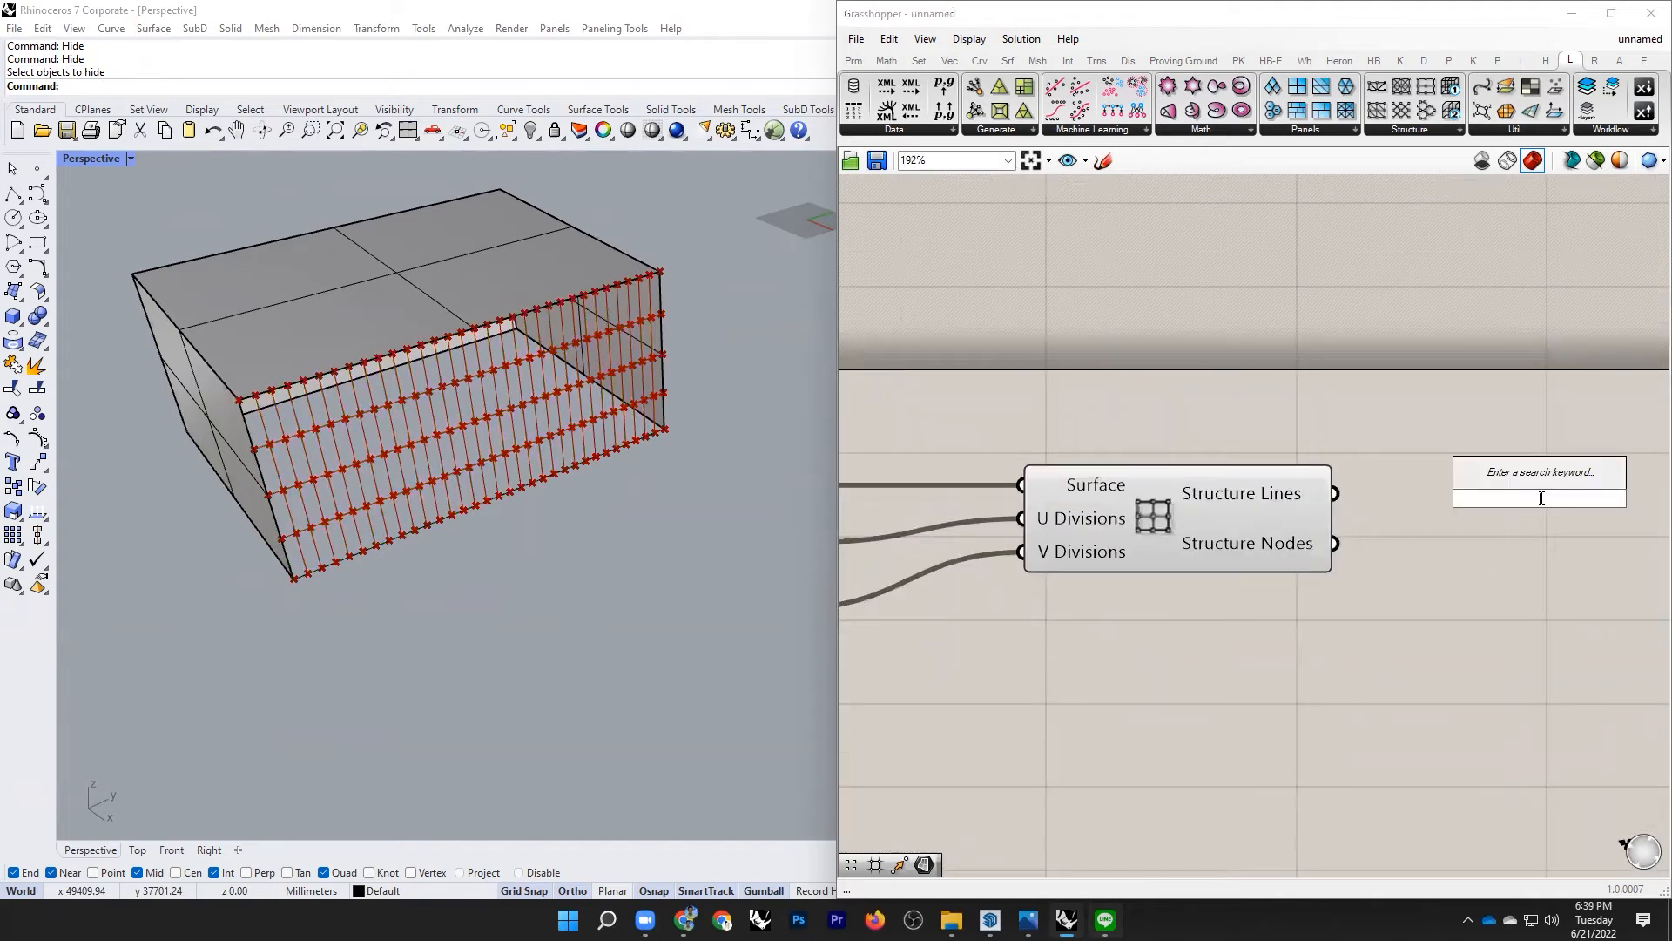
type("pipe")
left_click(1542, 477)
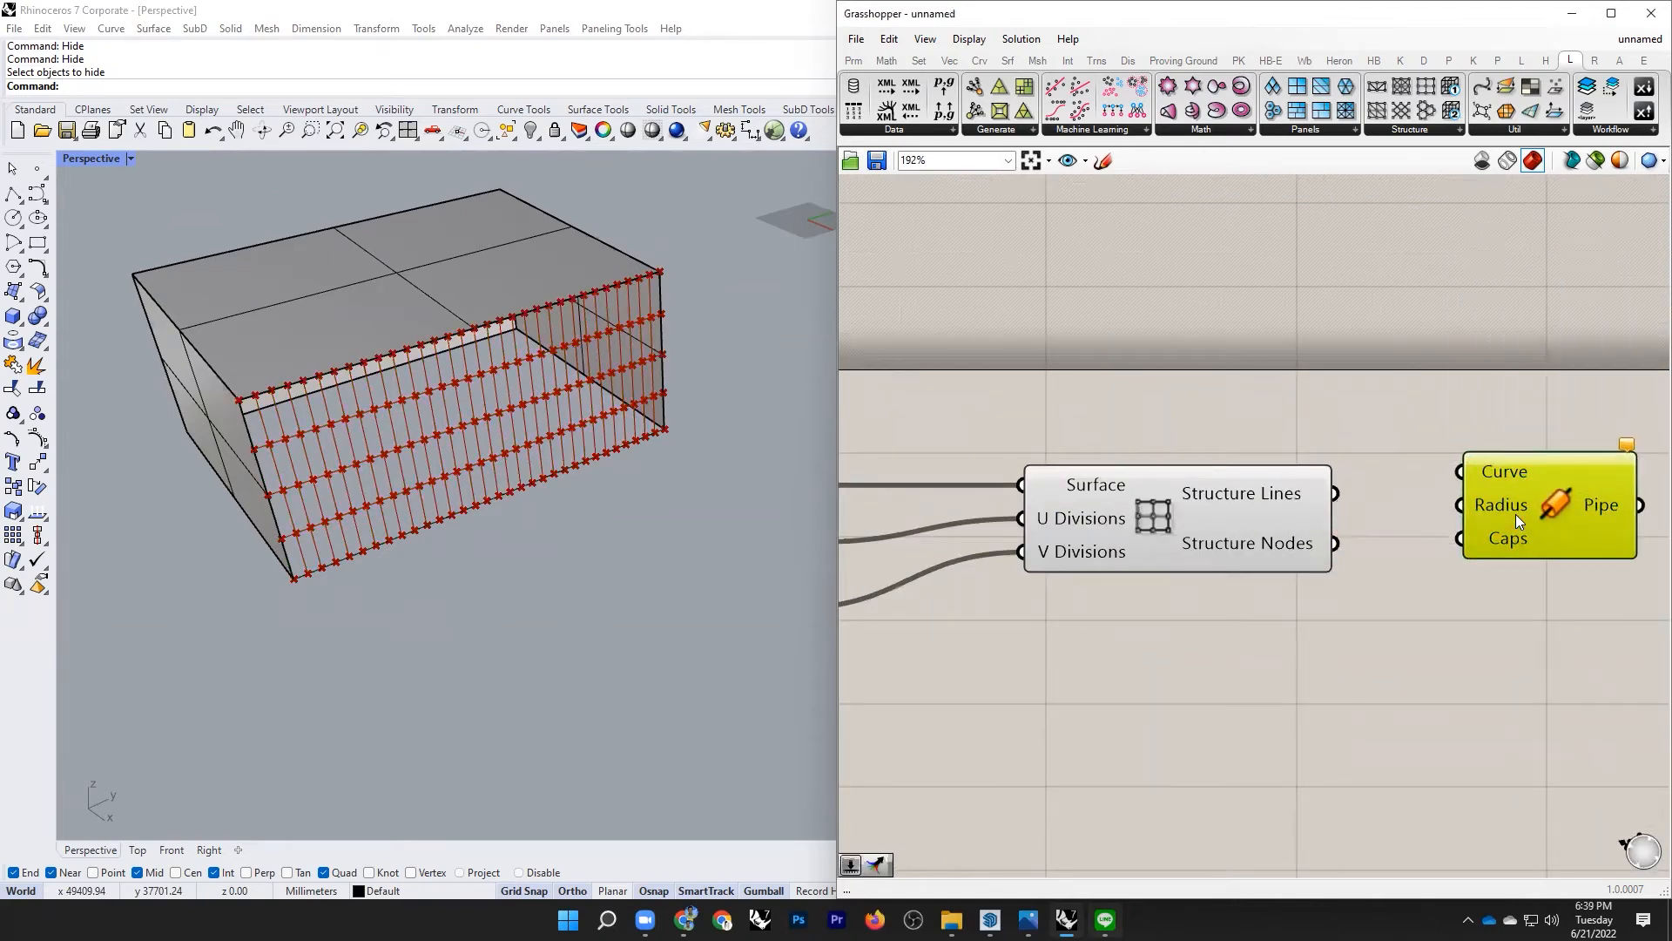
left_click_drag(1346, 494, 1469, 495)
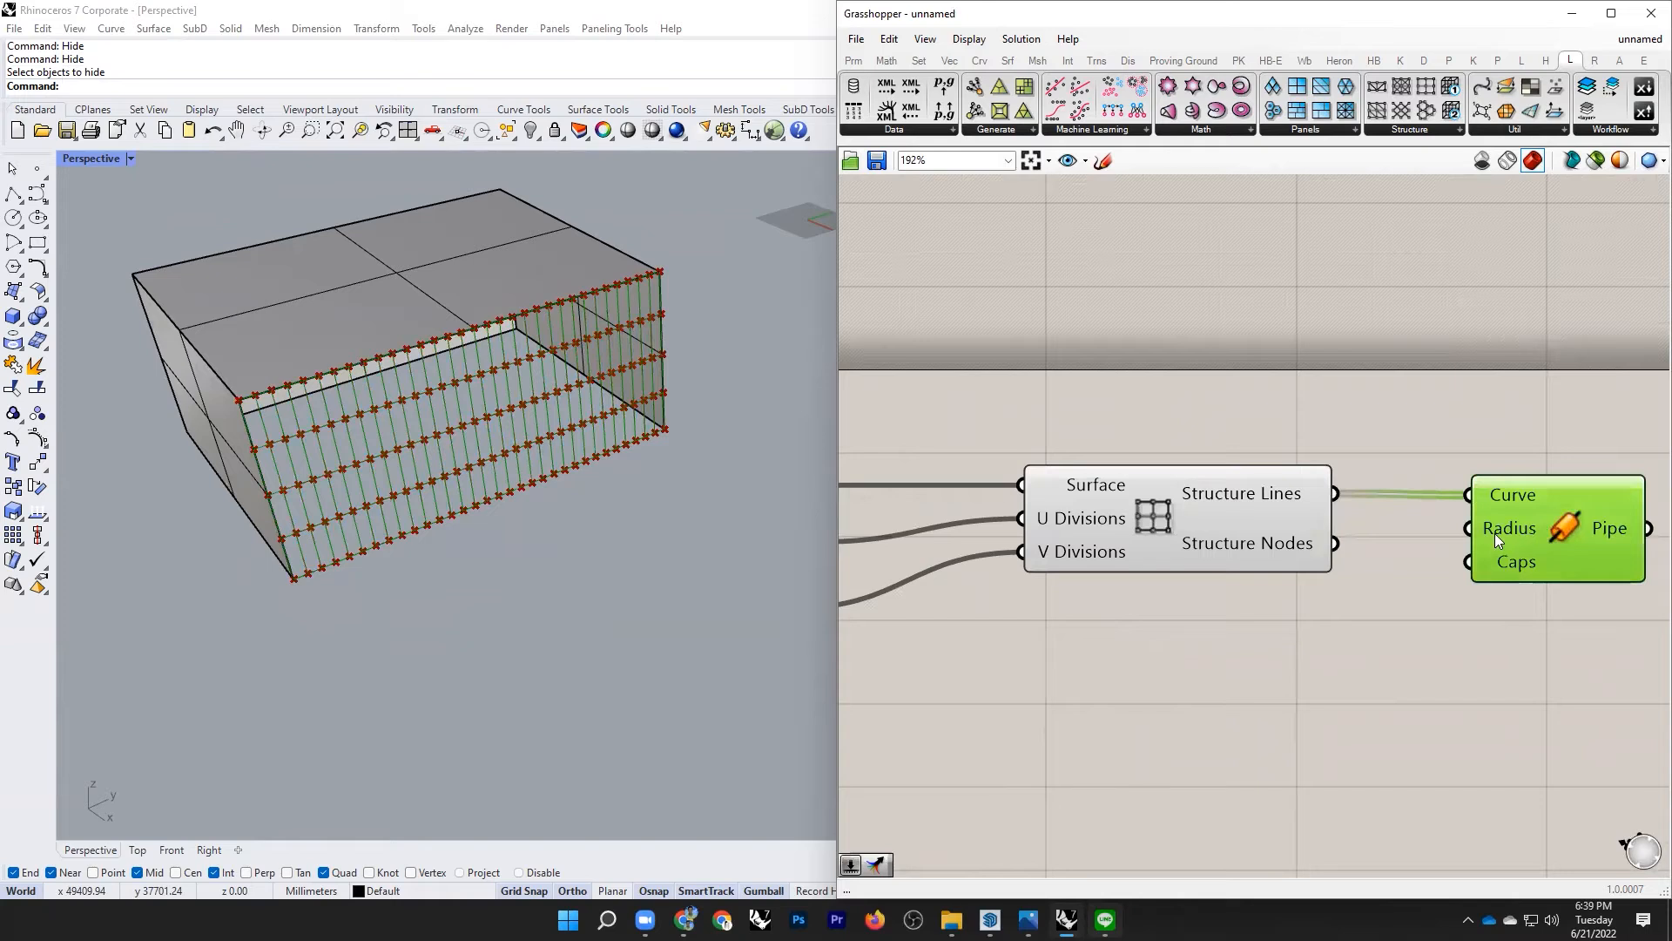
Step: Add a number slider with value 100, connect it to the Pipe's Radius input, and check the pipe thickness on the grid
scroll(1447, 557, "up", 3)
left_click(1113, 681)
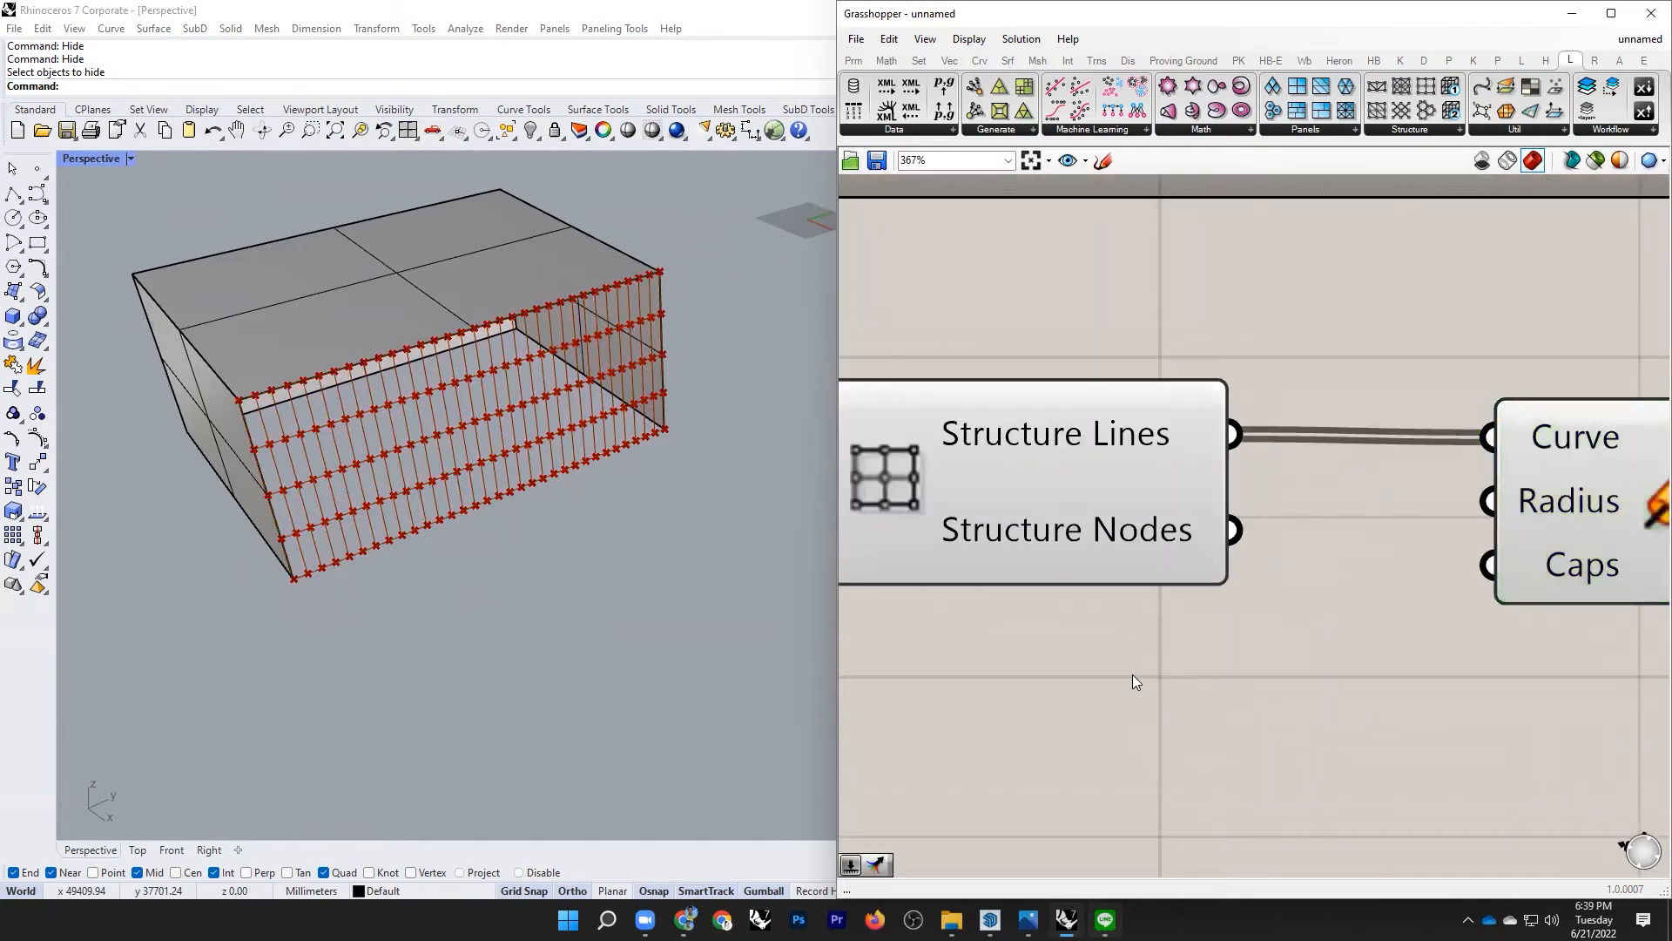
double_click(1208, 660)
type("100")
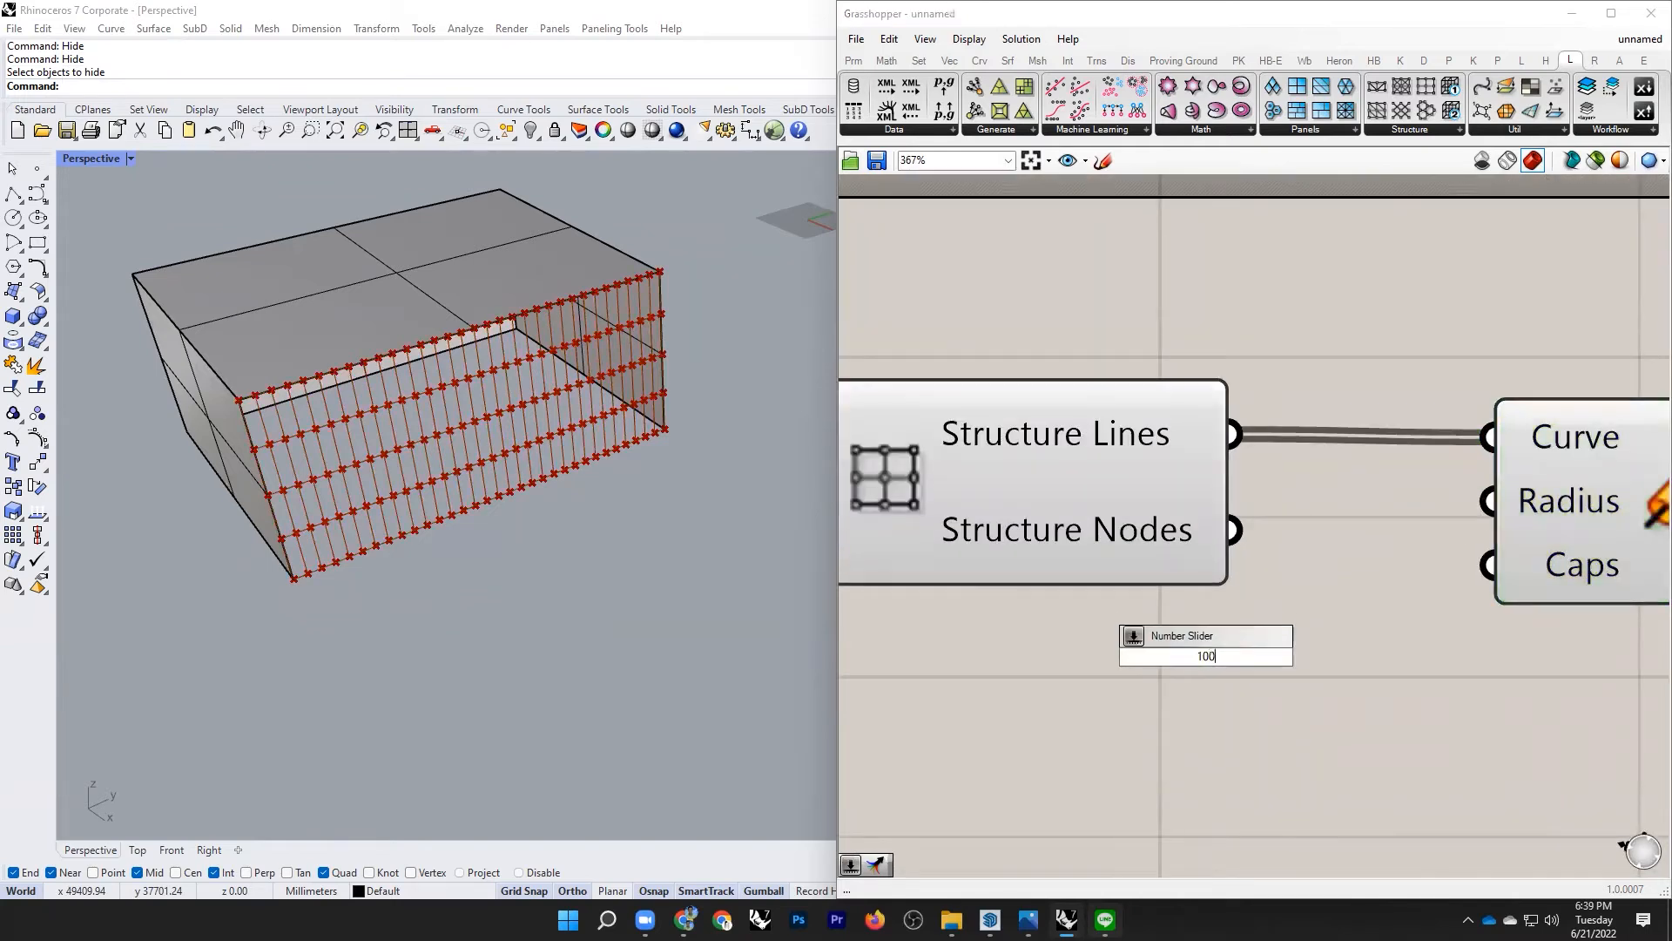
key("Return")
left_click_drag(1341, 667, 1528, 510)
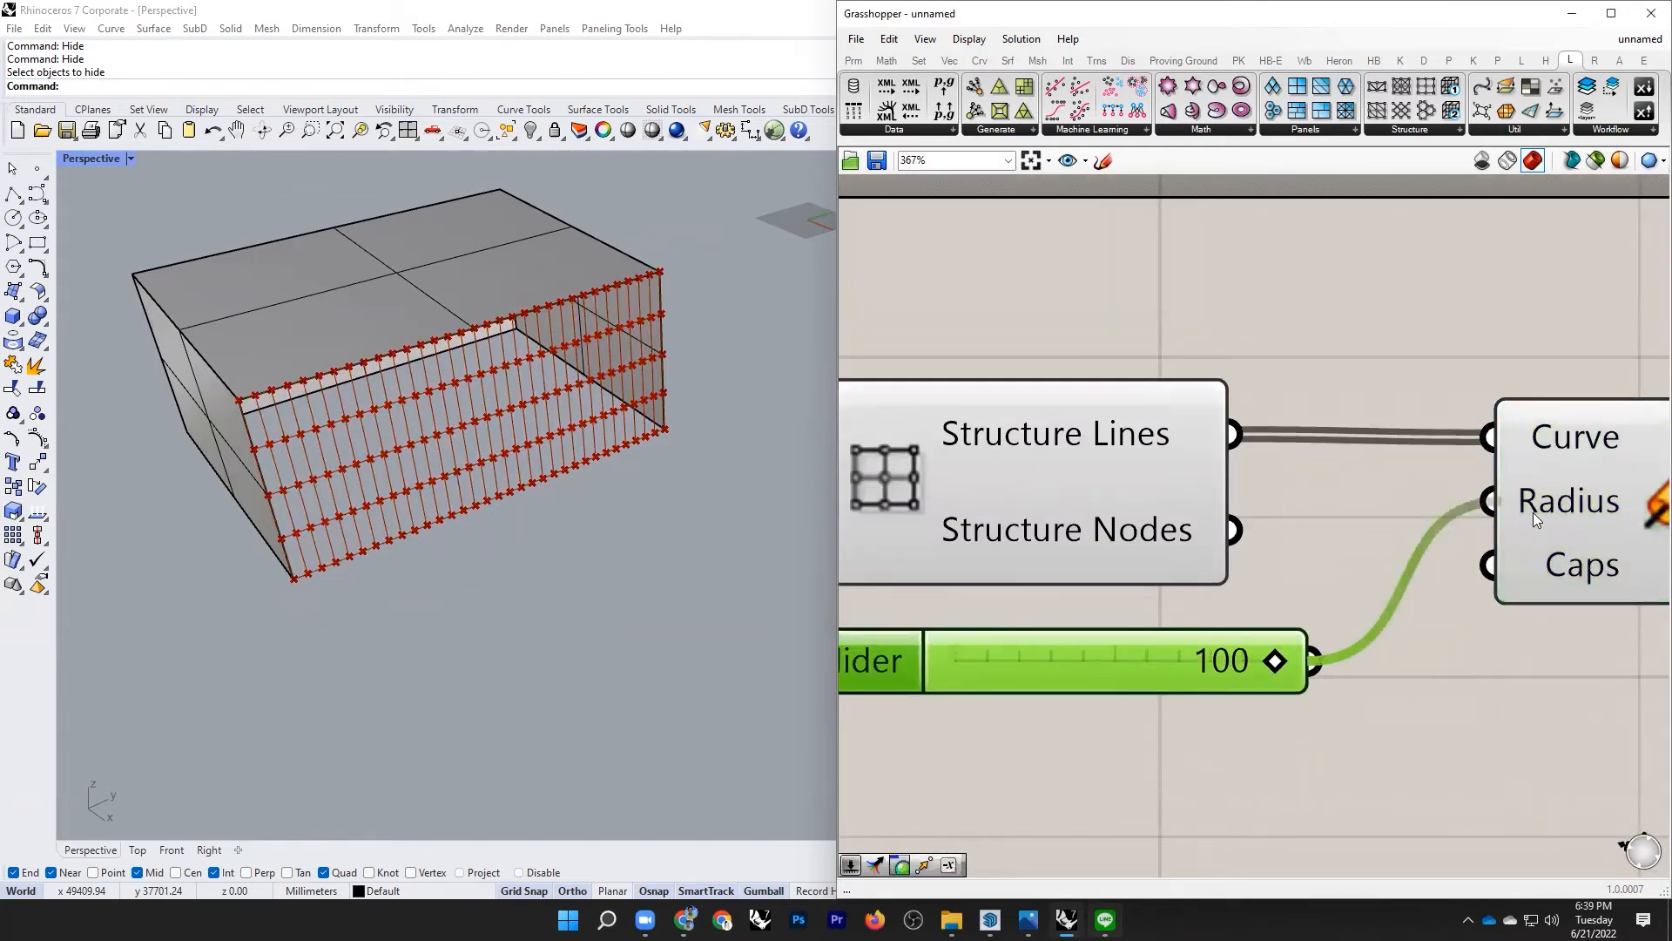
scroll(380, 357, "up", 2)
scroll(380, 357, "up", 5)
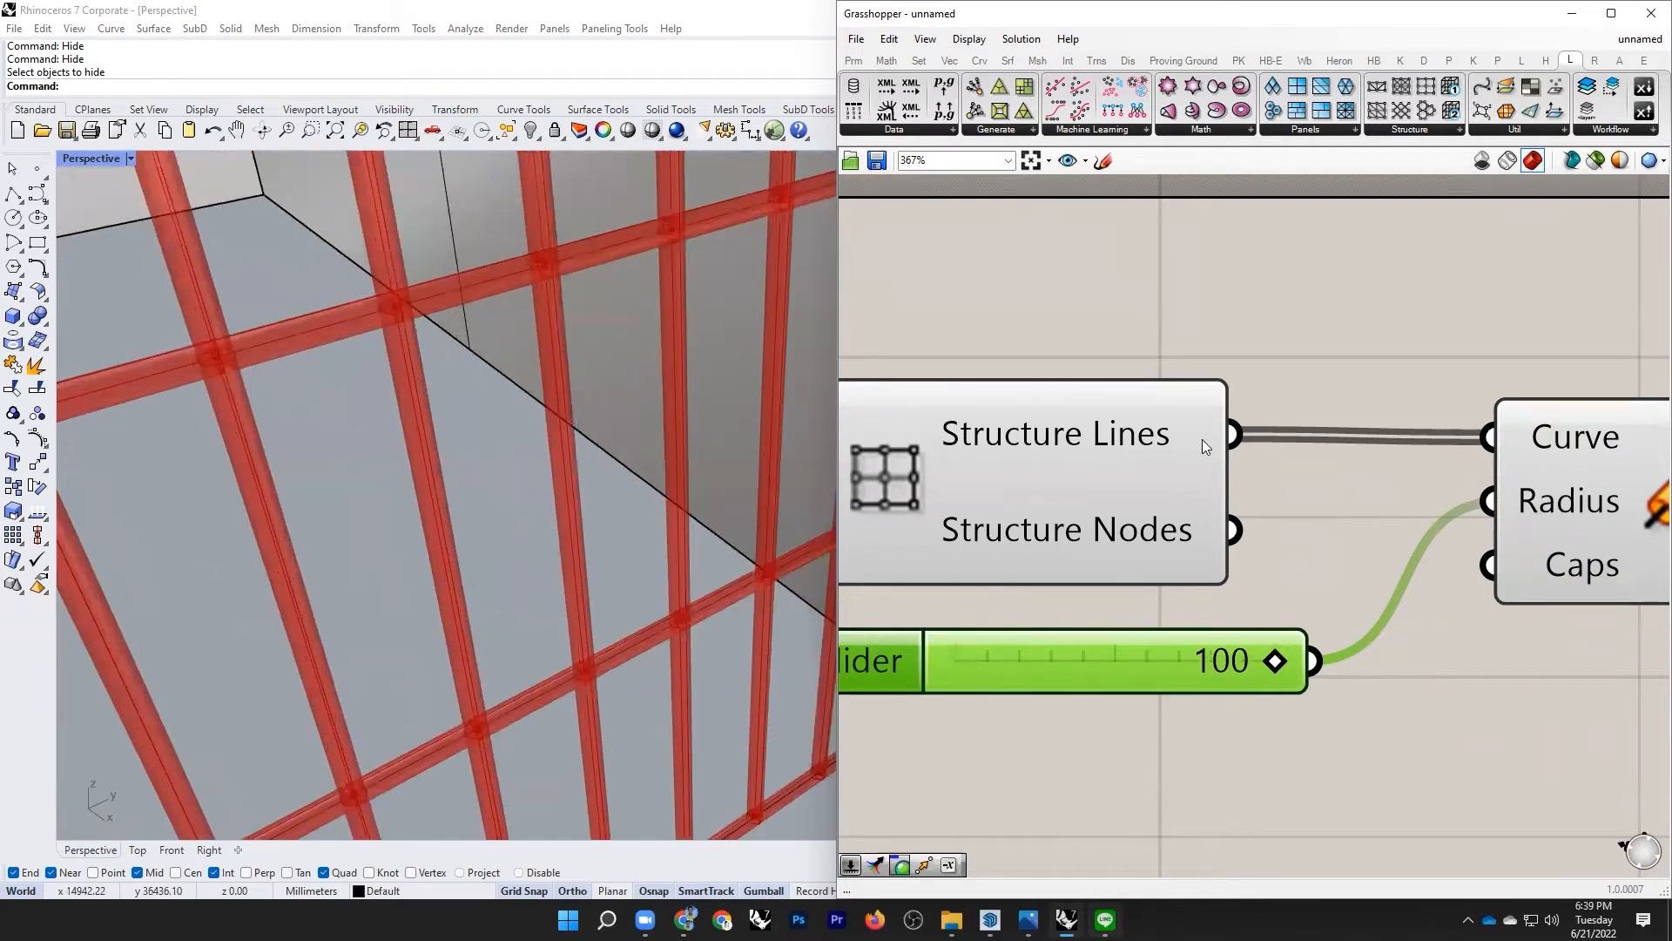
Step: Bake the Pipe component's geometry to Layer 01 and close the Grasshopper window
scroll(1202, 439, "down", 5)
scroll(1260, 462, "up", 3)
left_click(1224, 444)
key("Insert")
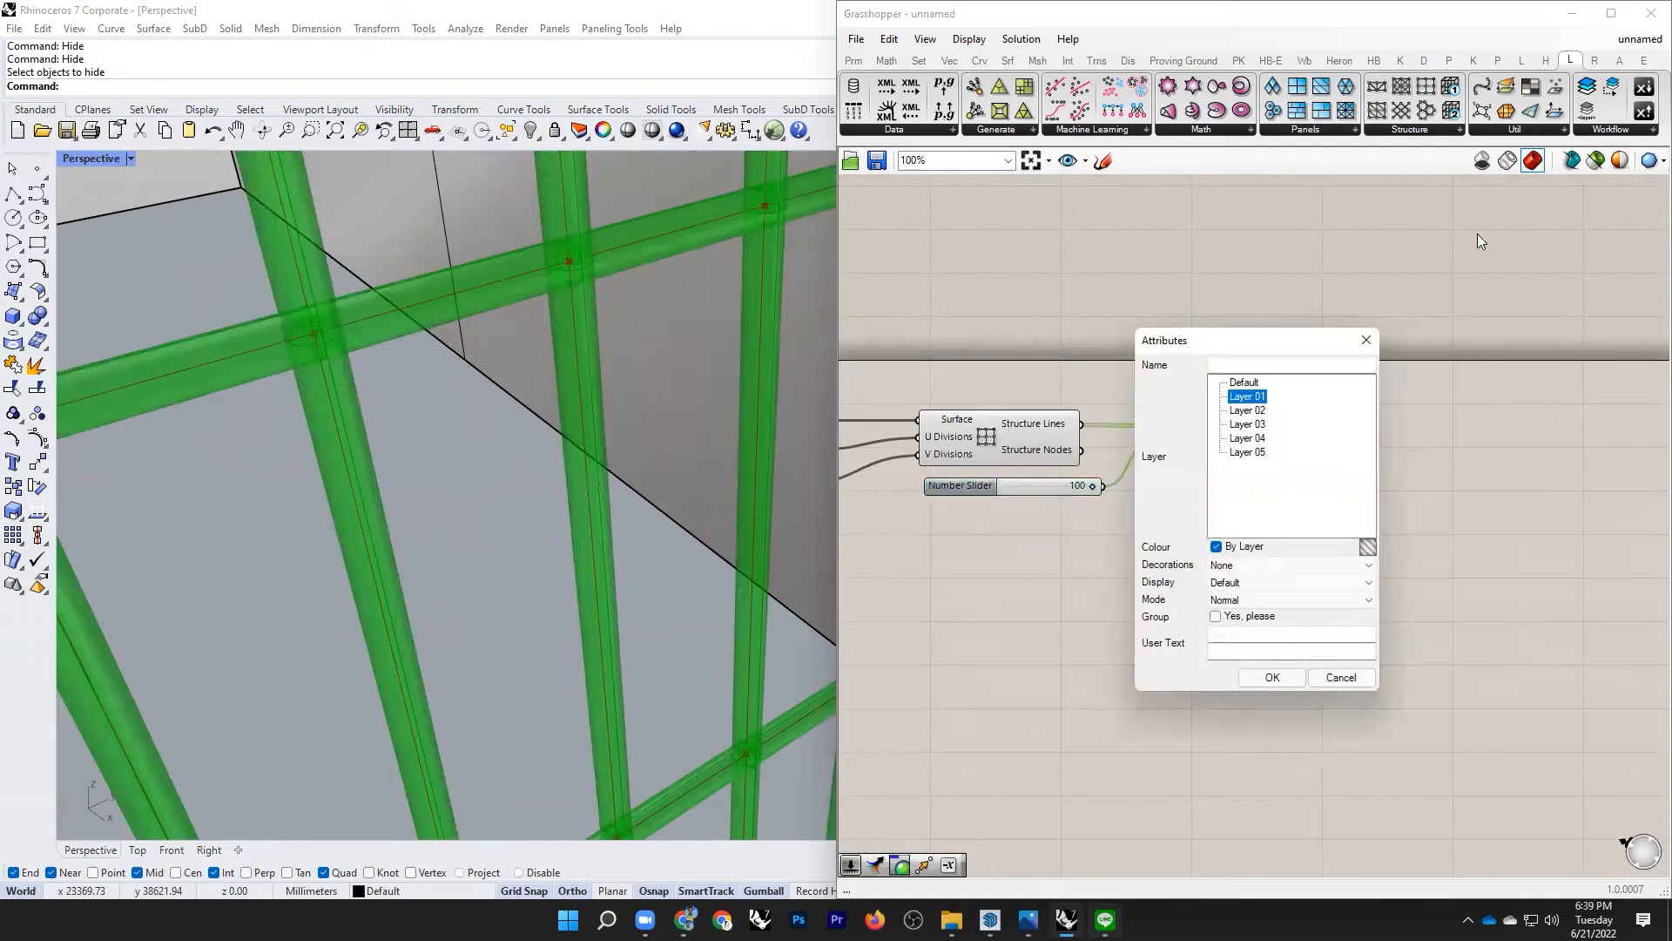
key("Return")
left_click(1651, 13)
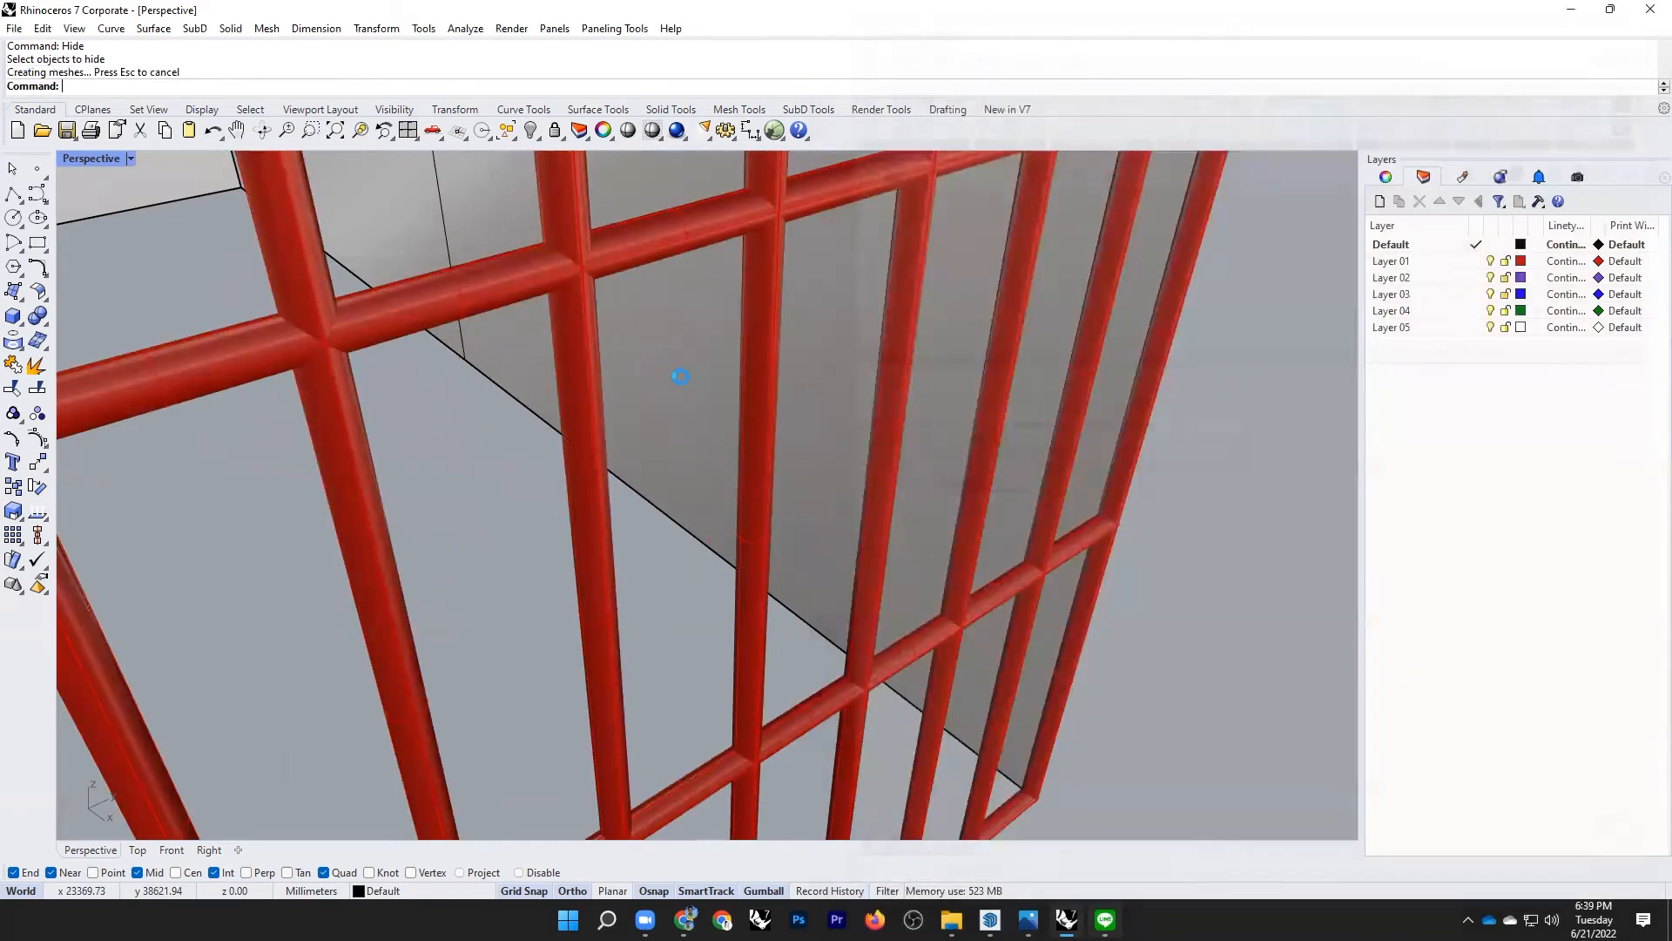
Step: Switch the Rhino Perspective viewport to Rendered display mode to show the baked pipe grid
scroll(121, 247, "down", 2)
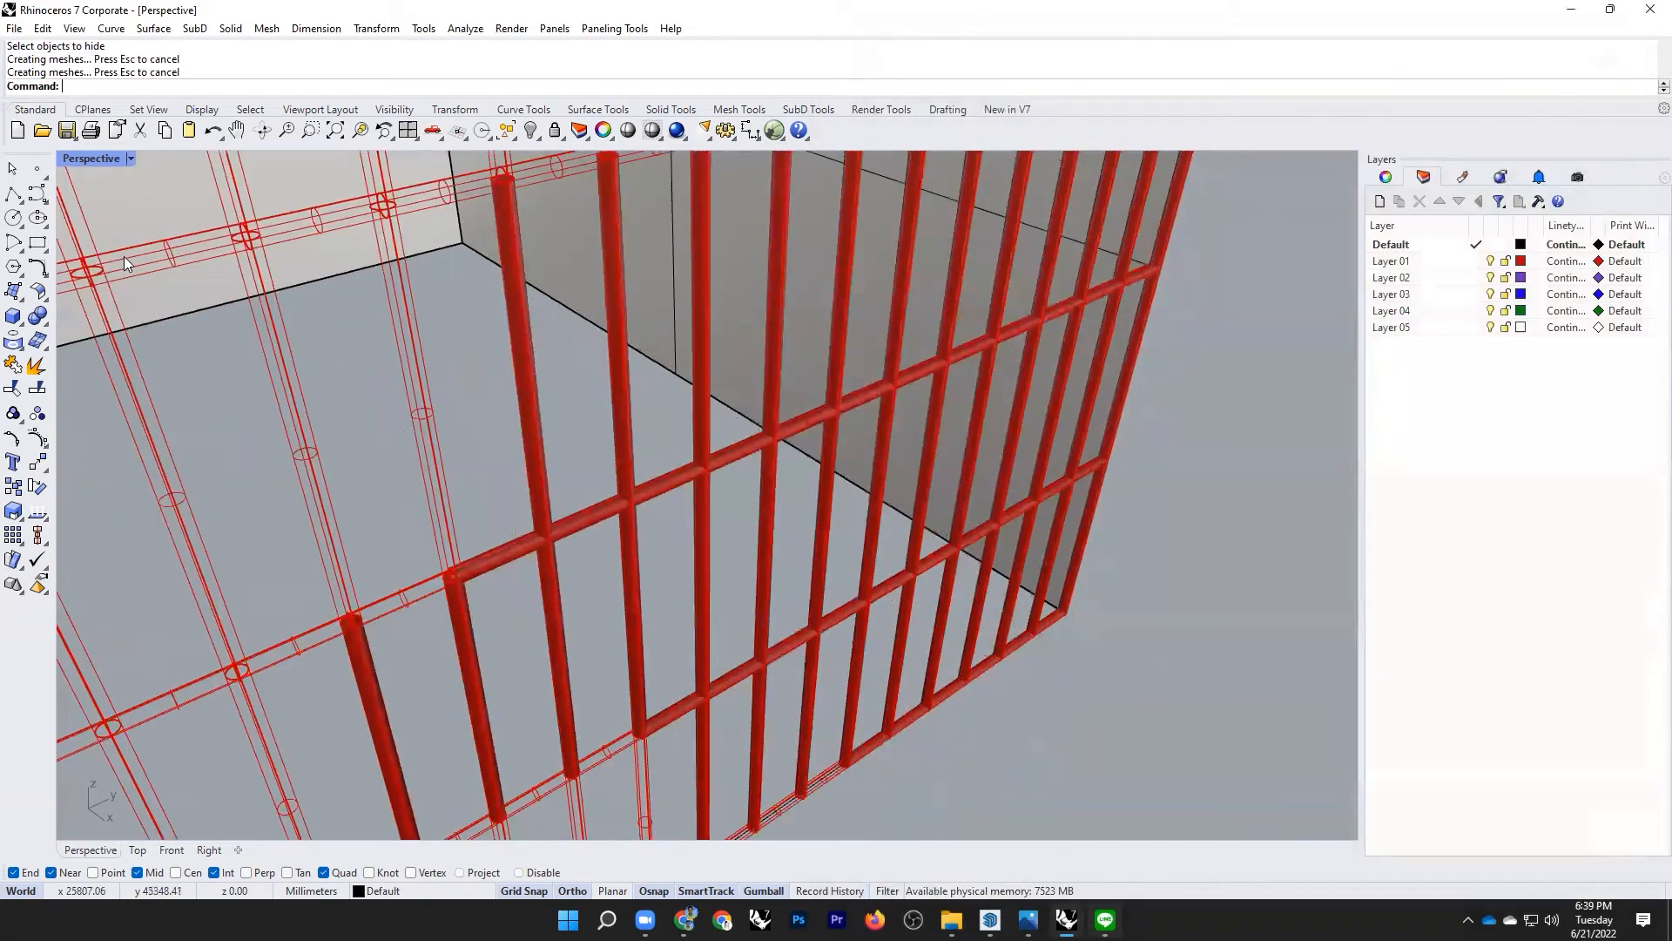
right_click_drag(759, 376, 920, 374)
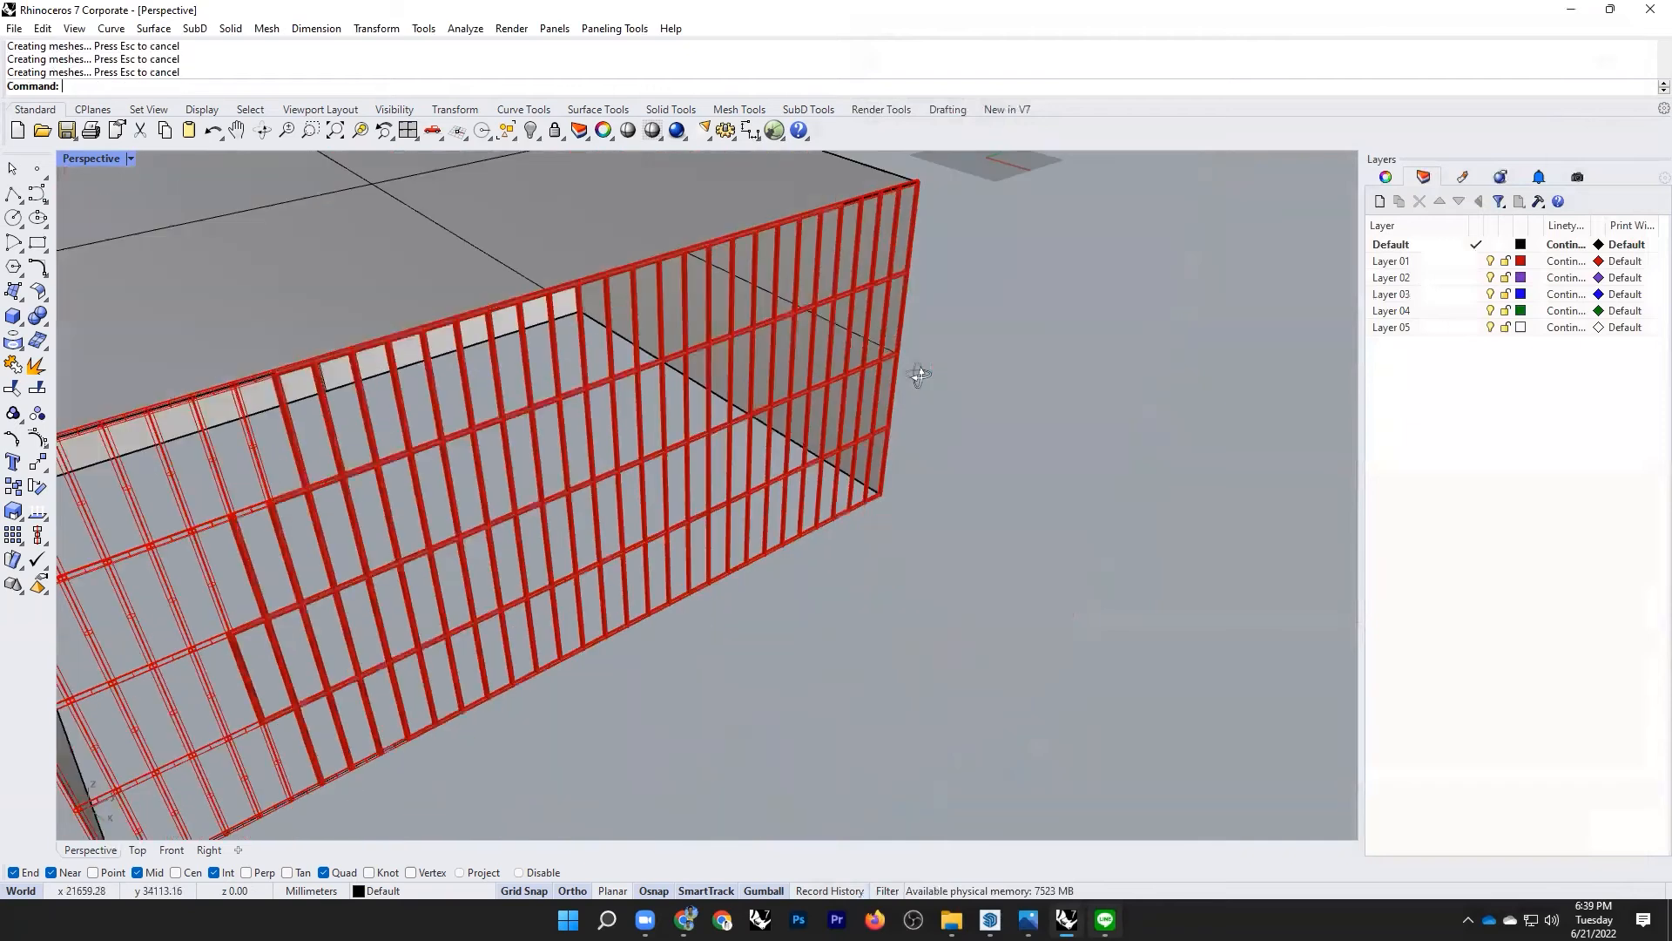
key("ctrl+alt+r")
Step: Examine the rendered box and its piped front grid from several angles and distances
scroll(709, 415, "down", 7)
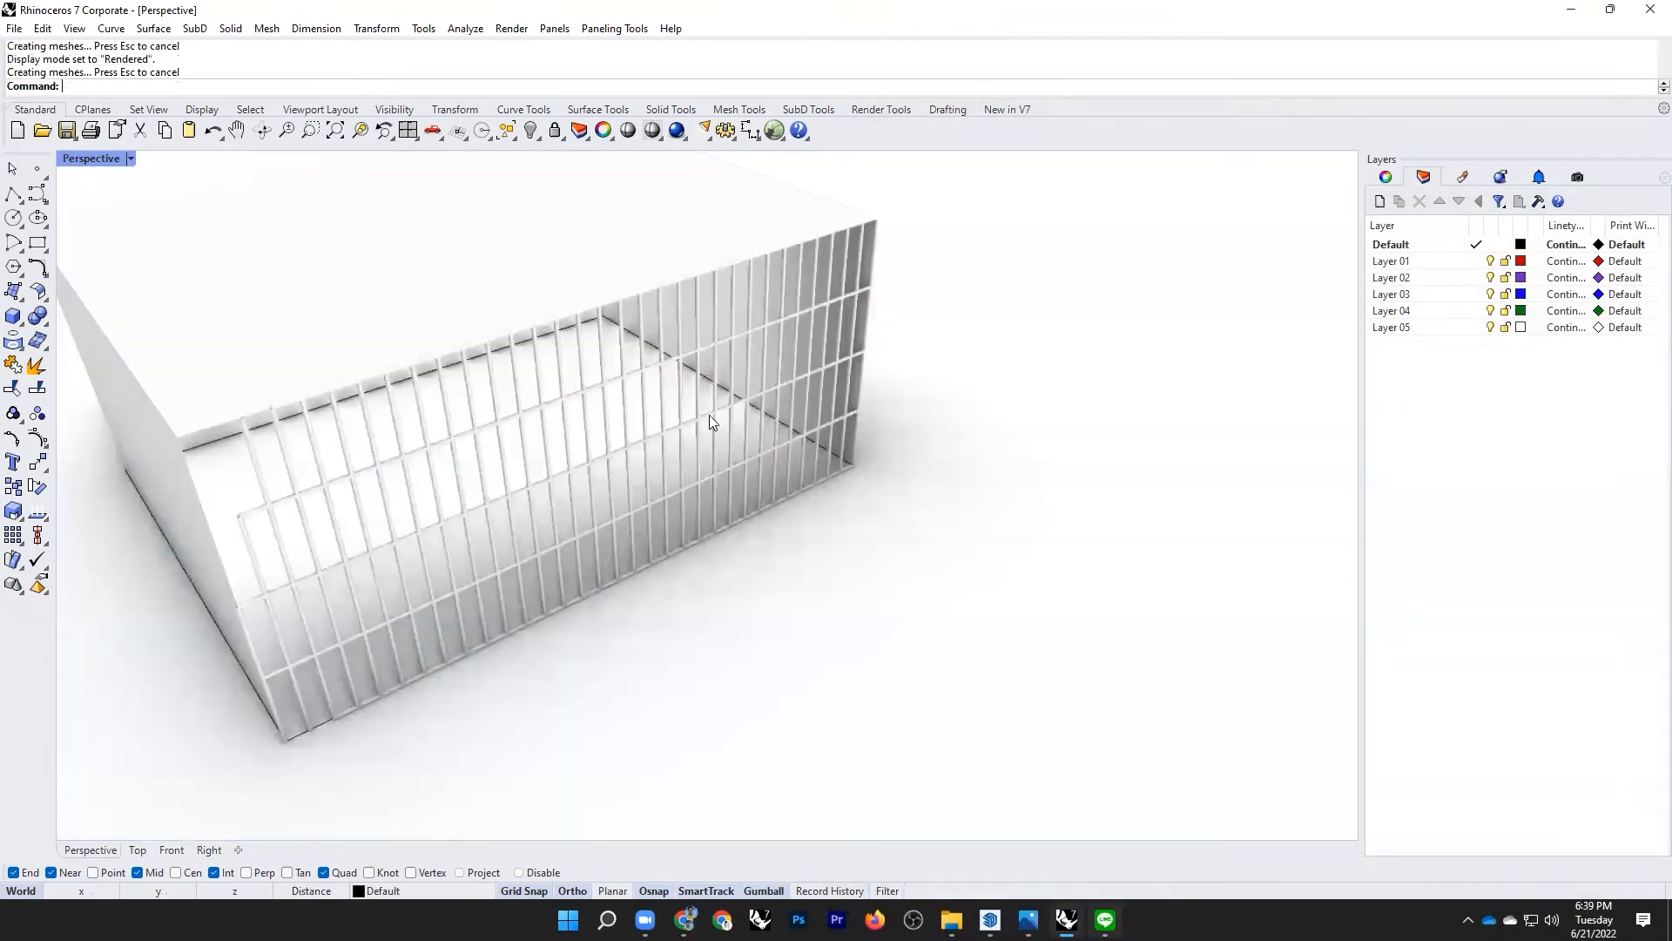
scroll(751, 361, "up", 7)
right_click_drag(695, 416, 792, 291)
scroll(890, 363, "down", 3)
scroll(888, 363, "up", 6)
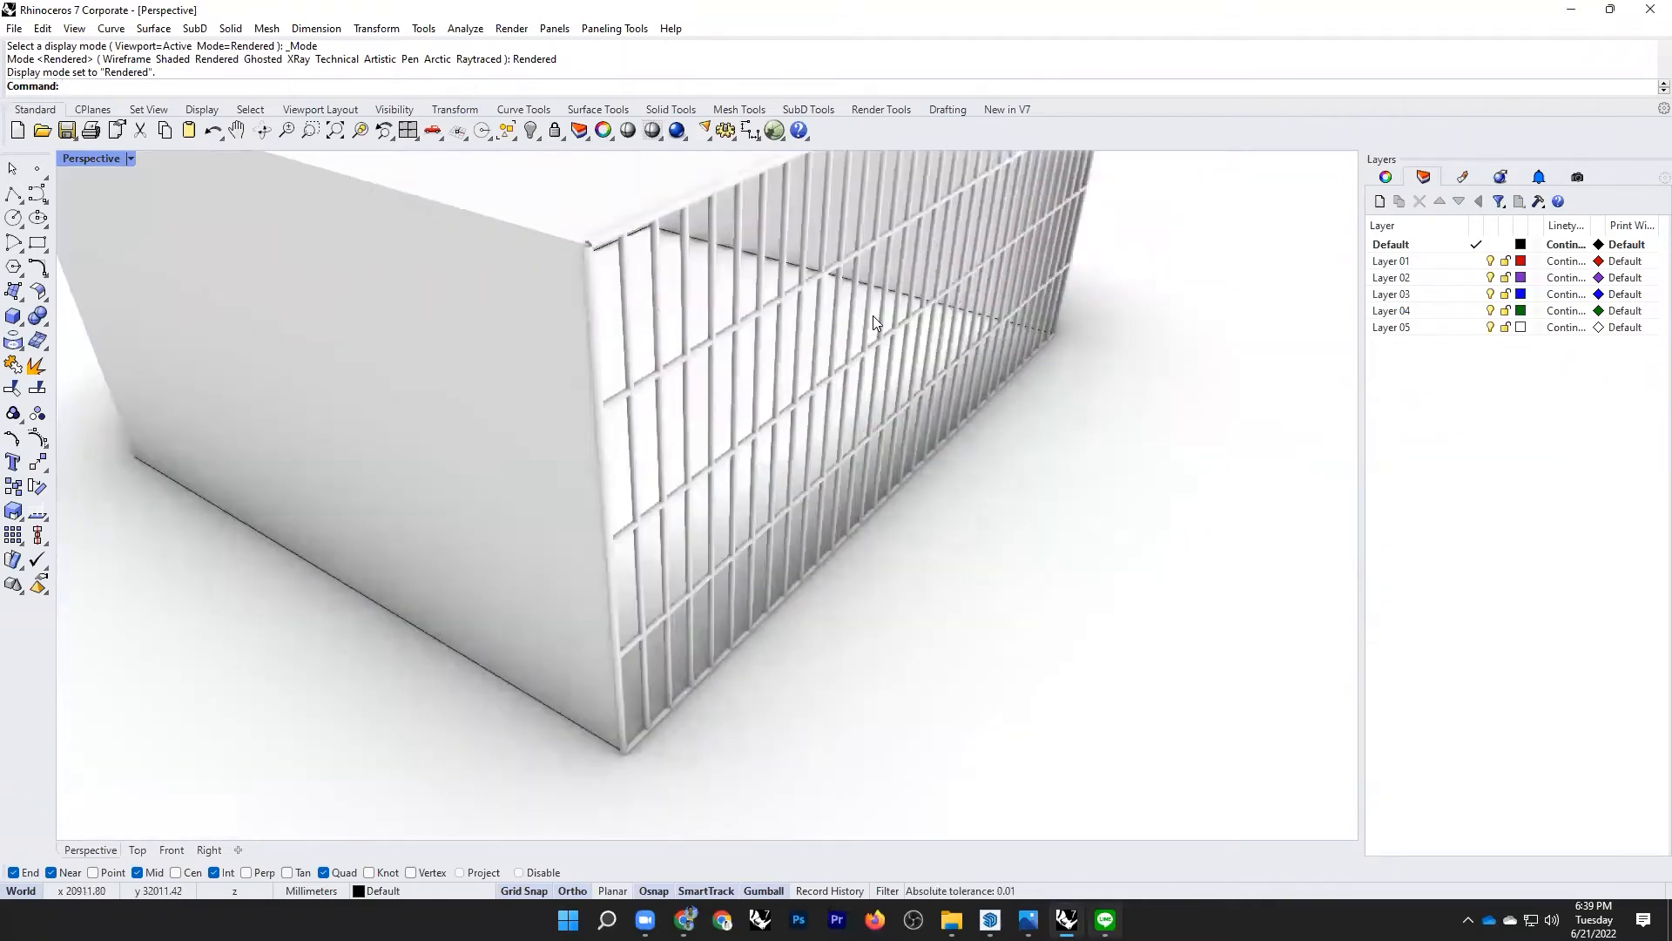
scroll(868, 317, "down", 4)
scroll(749, 367, "up", 5)
scroll(751, 367, "down", 5)
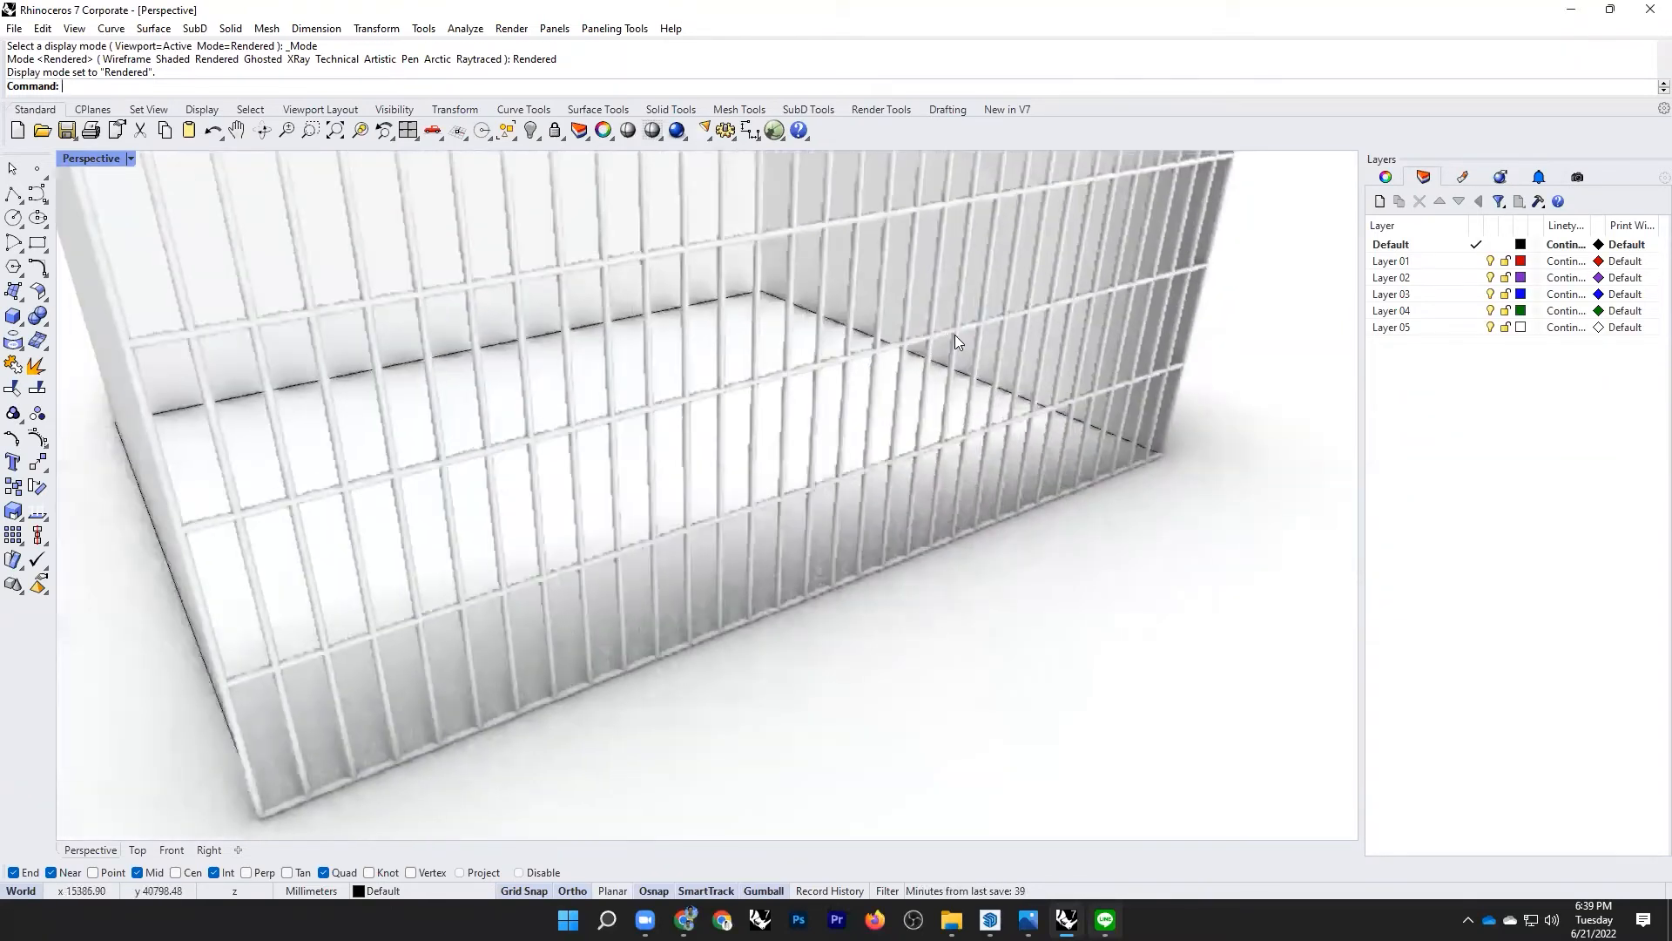
scroll(954, 335, "down", 3)
scroll(899, 336, "up", 4)
right_click_drag(898, 336, 1023, 462)
scroll(1022, 462, "down", 4)
scroll(985, 444, "up", 4)
right_click_drag(558, 467, 857, 445)
scroll(845, 456, "down", 5)
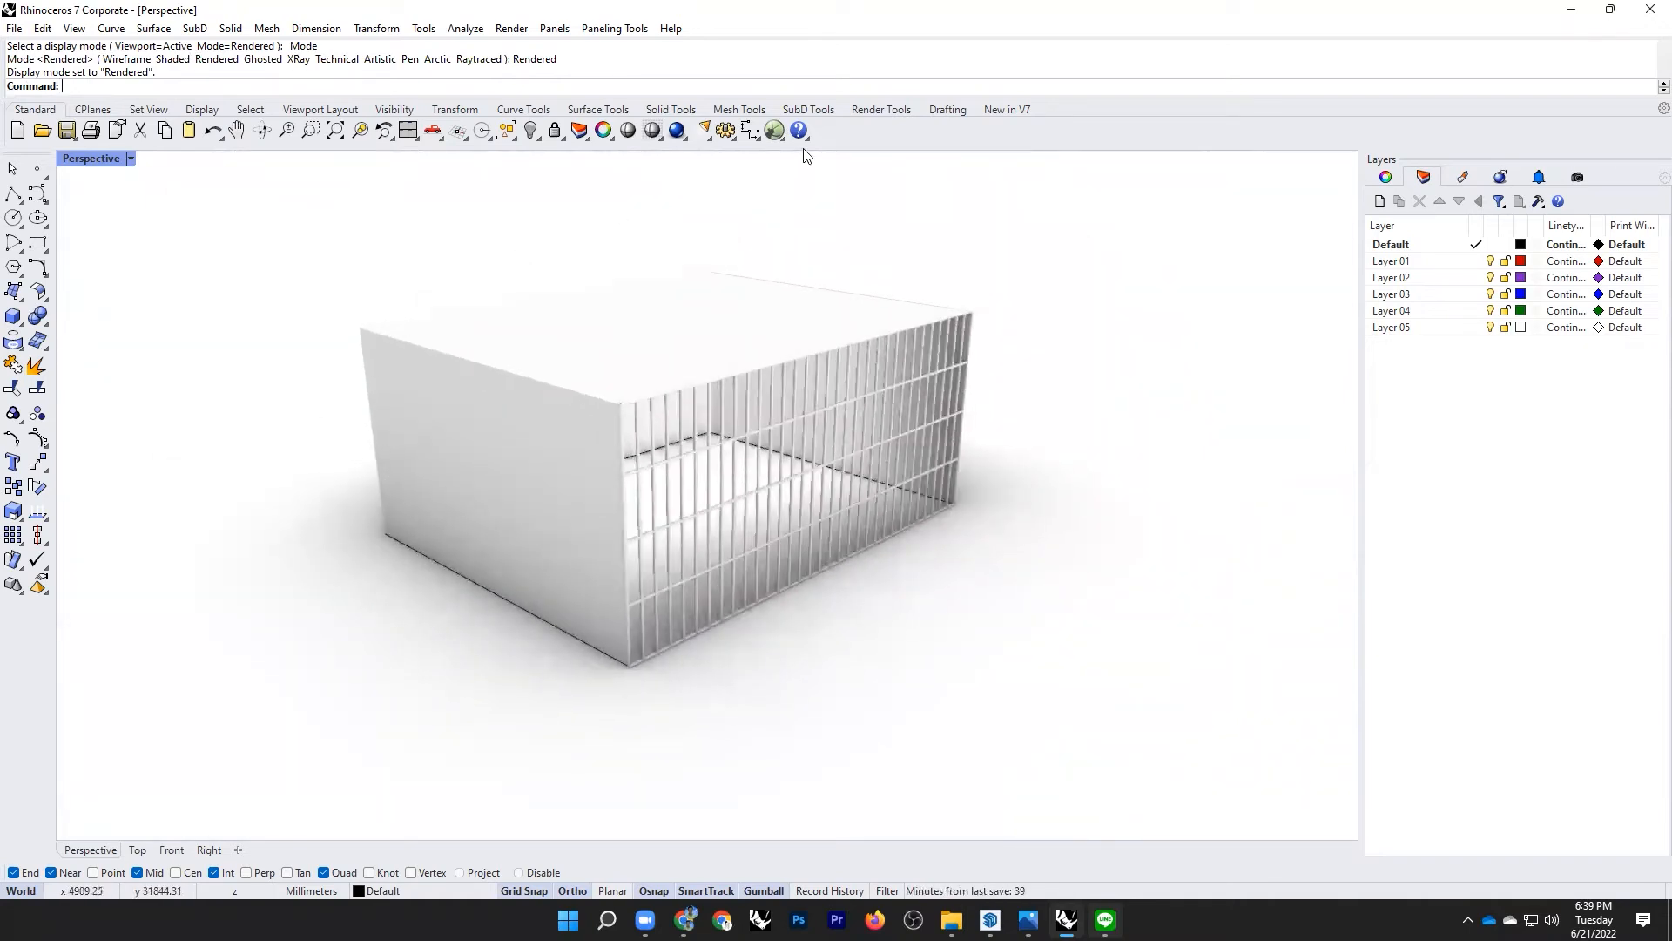
Step: Reopen Grasshopper, compare its preview with the baked grid, and delete all components from the canvas
left_click(774, 130)
scroll(491, 481, "down", 5)
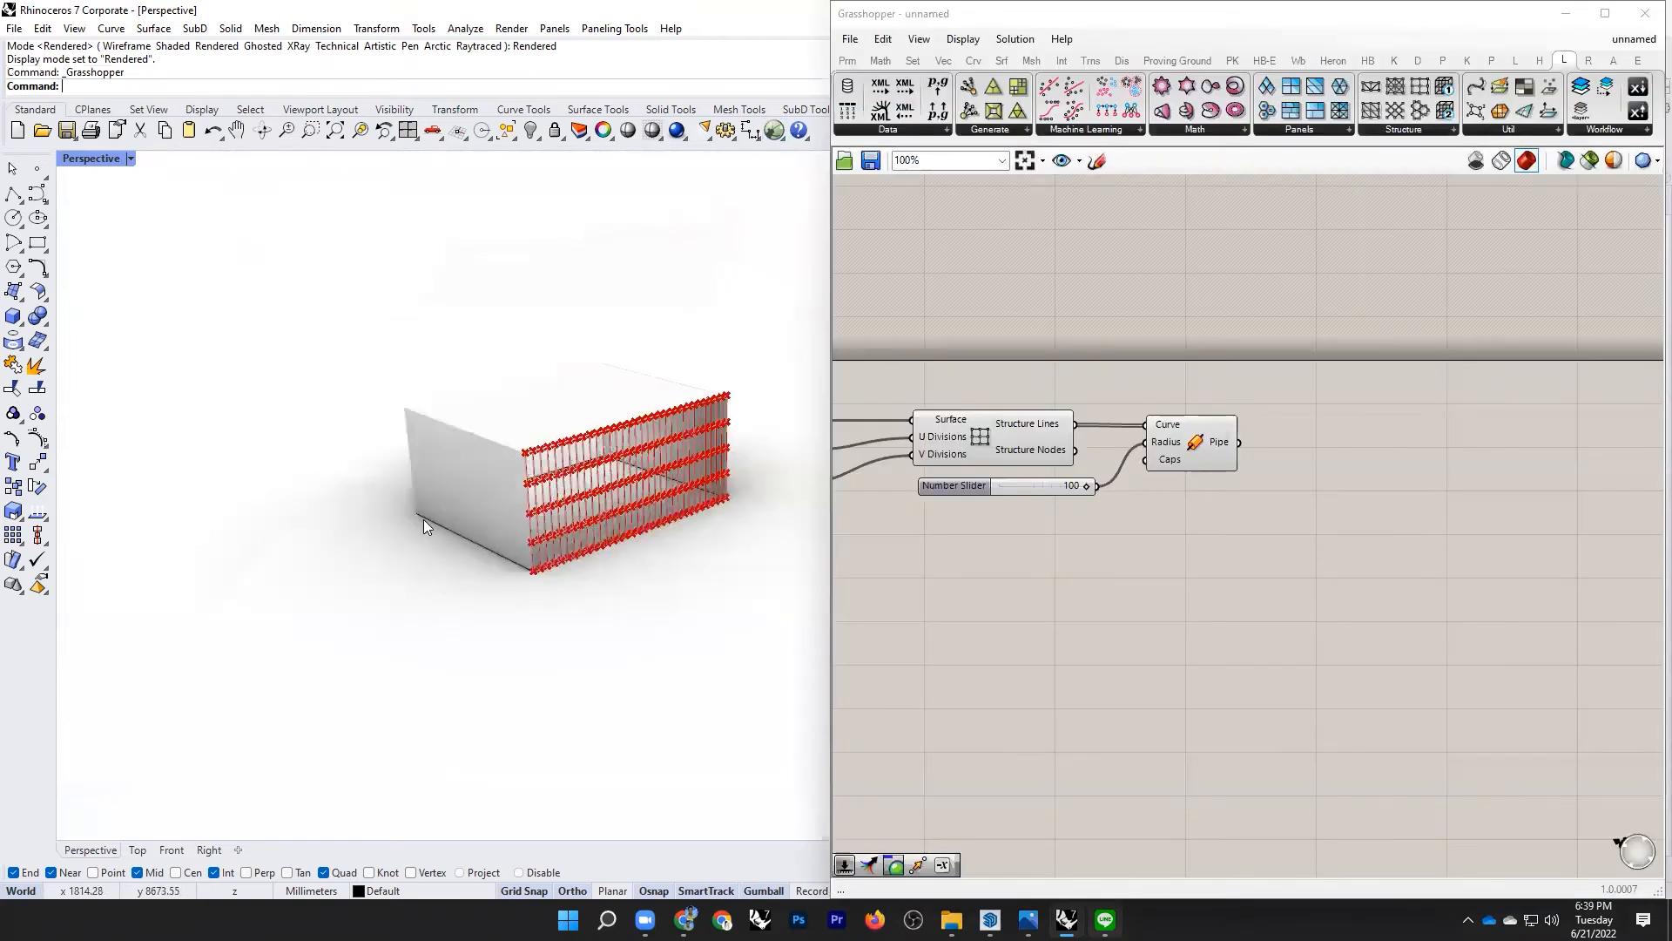
scroll(540, 503, "up", 3)
right_click_drag(502, 490, 732, 456)
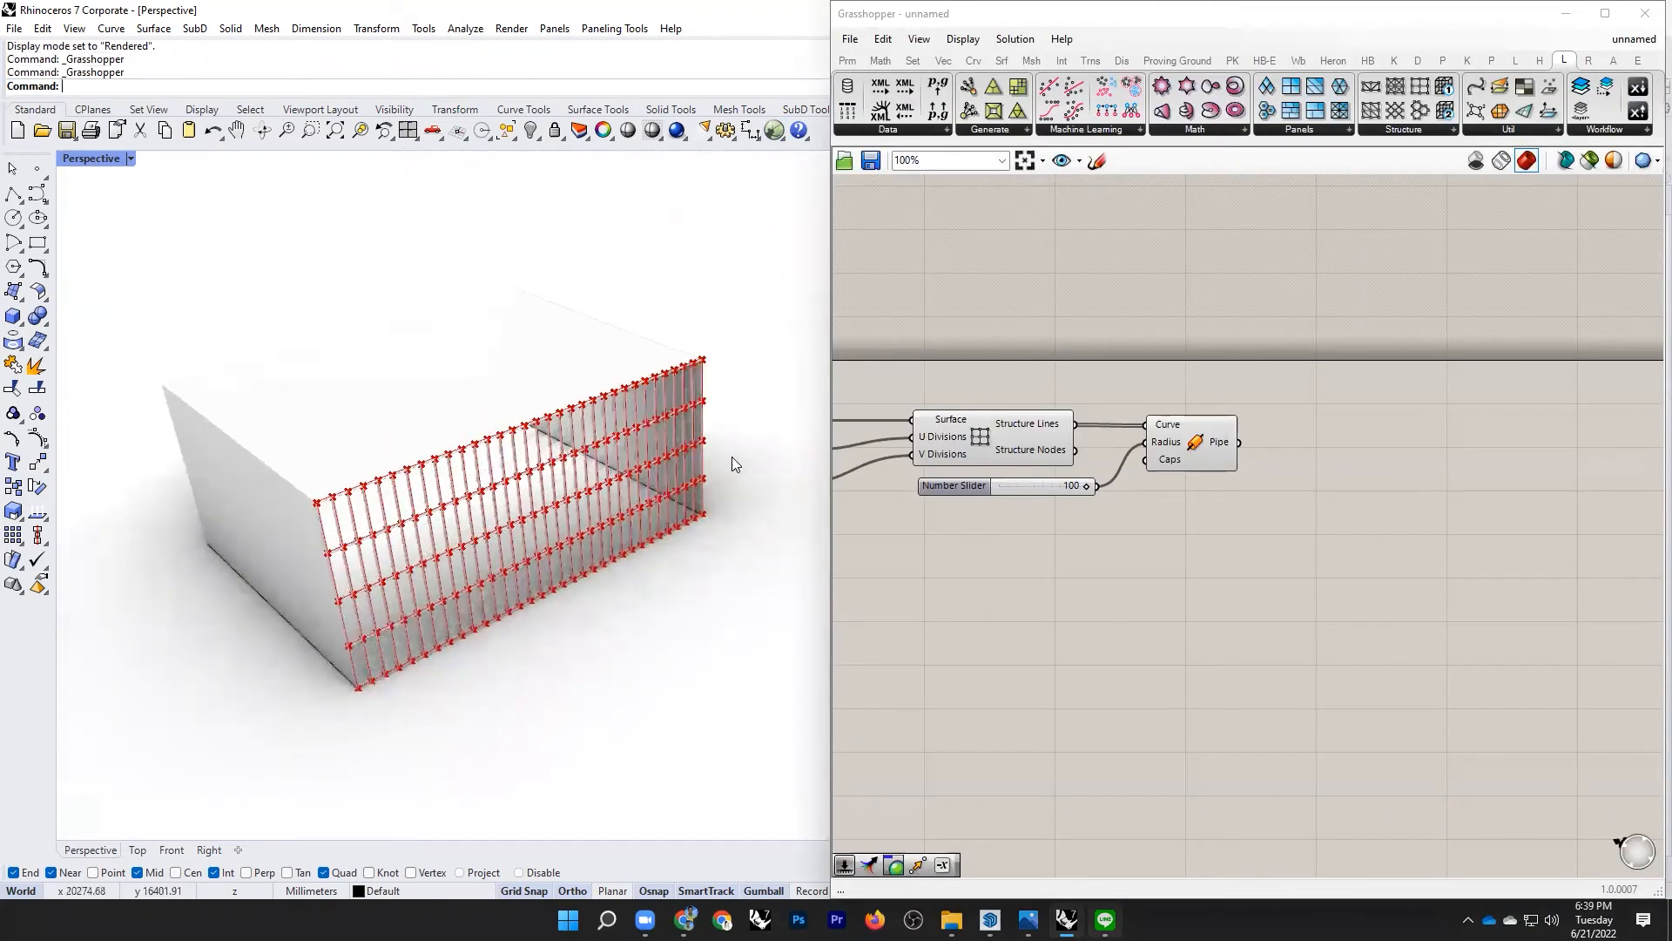
scroll(555, 453, "up", 5)
scroll(556, 453, "up", 3)
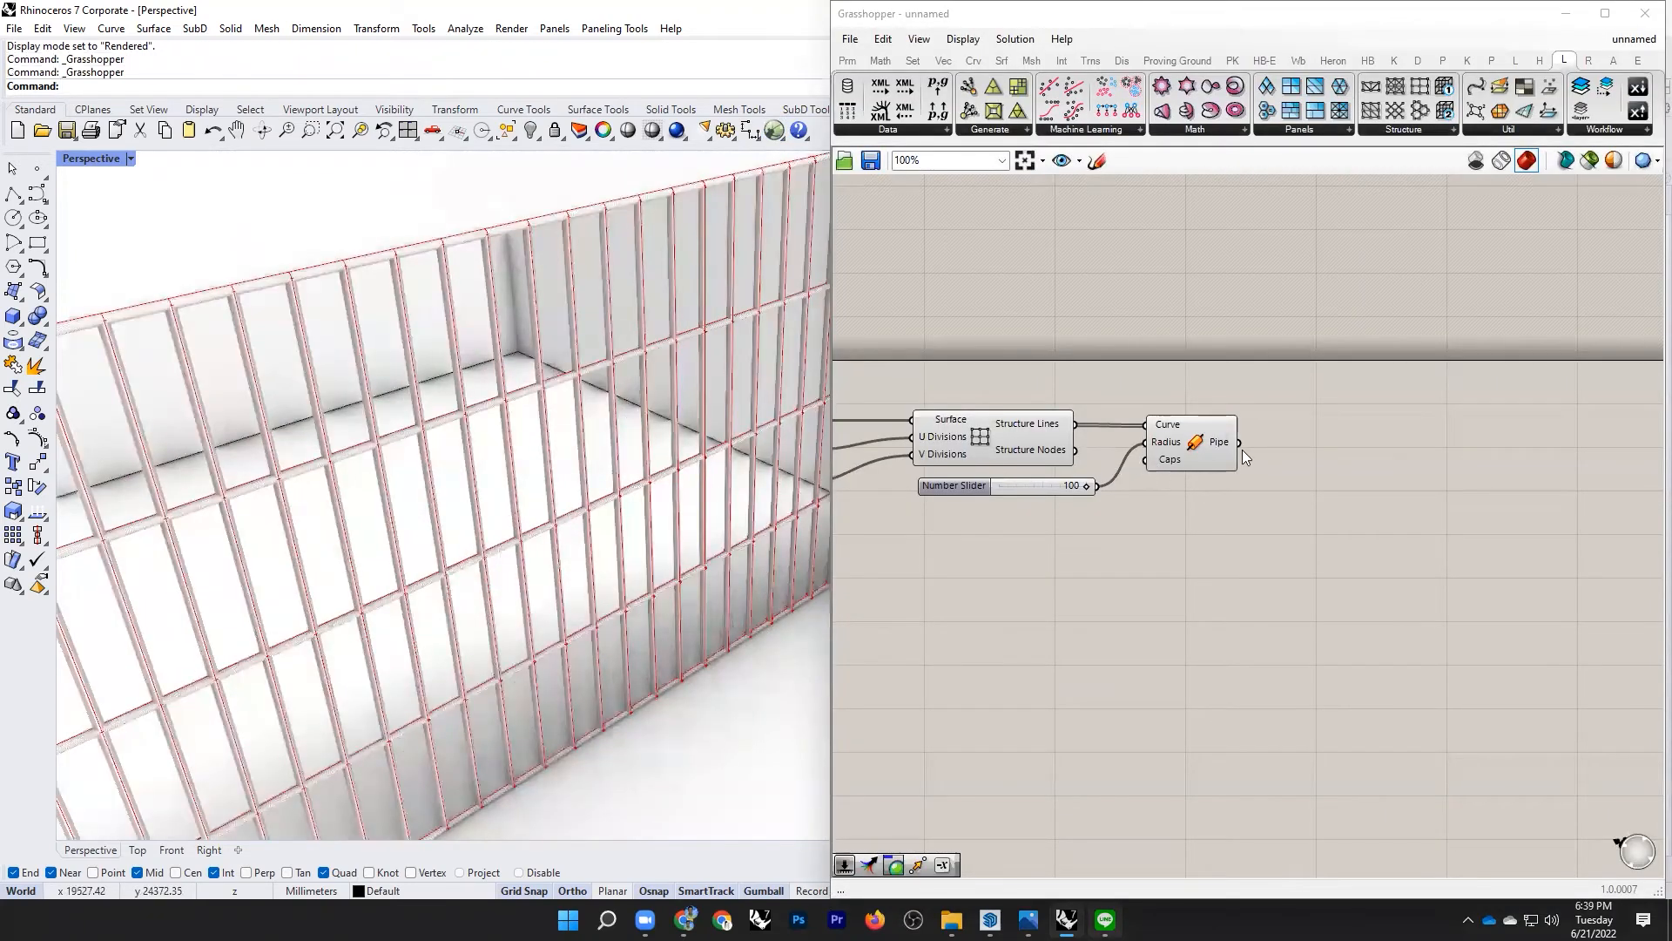
scroll(1030, 399, "down", 5)
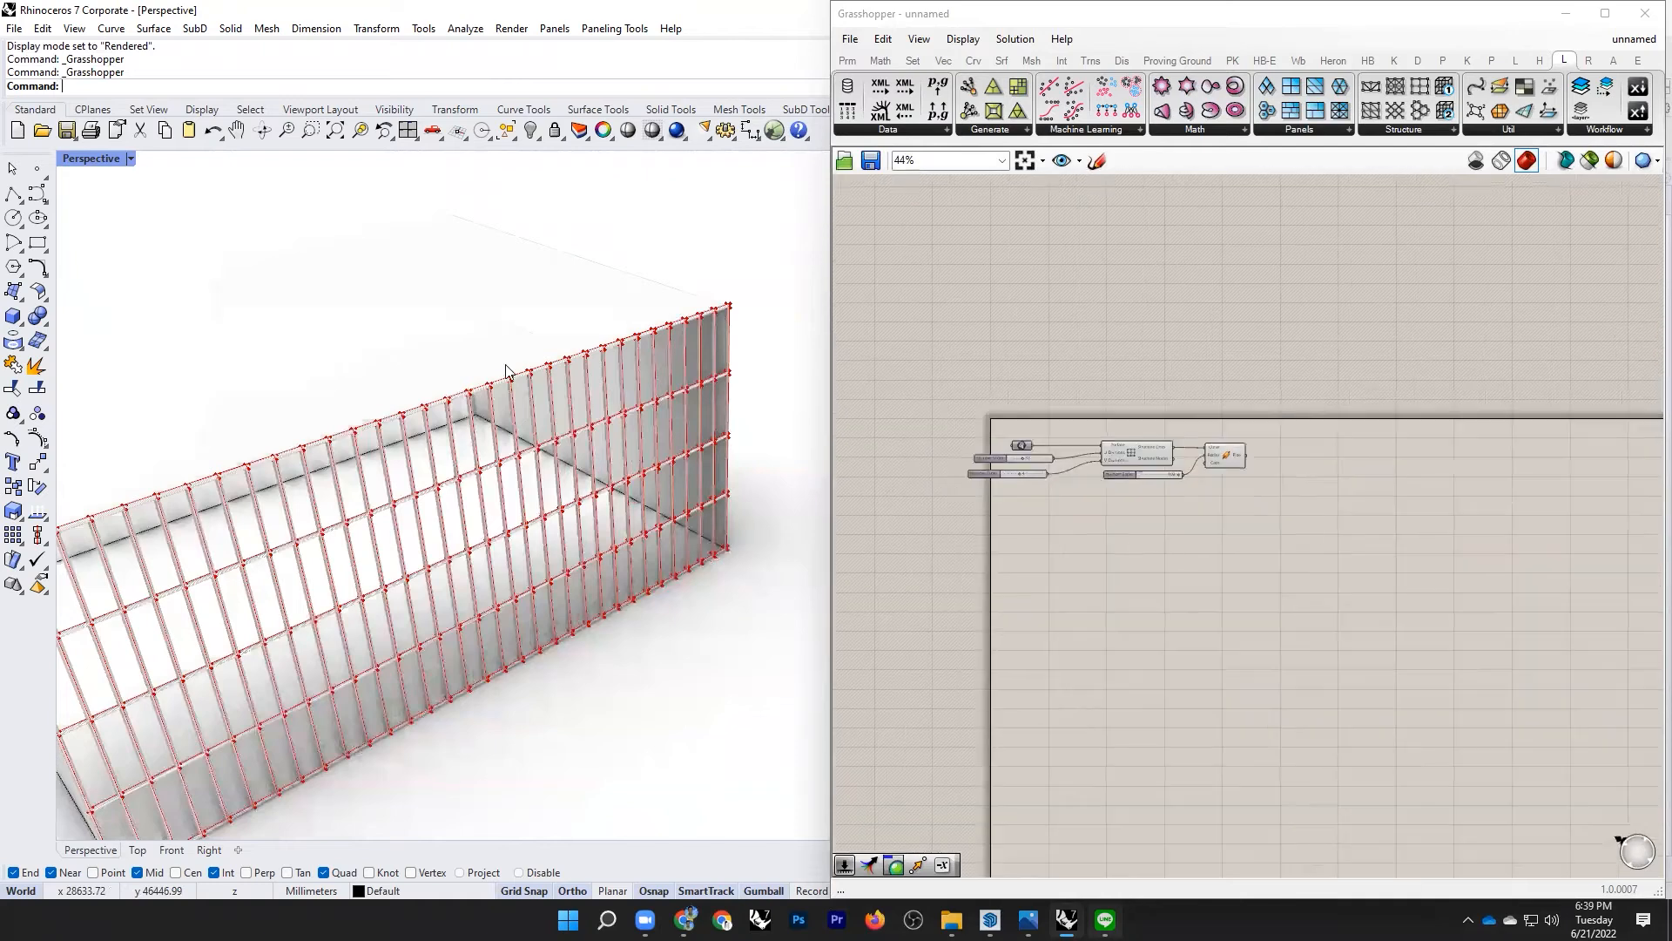
left_click_drag(982, 382, 1295, 517)
key("Delete")
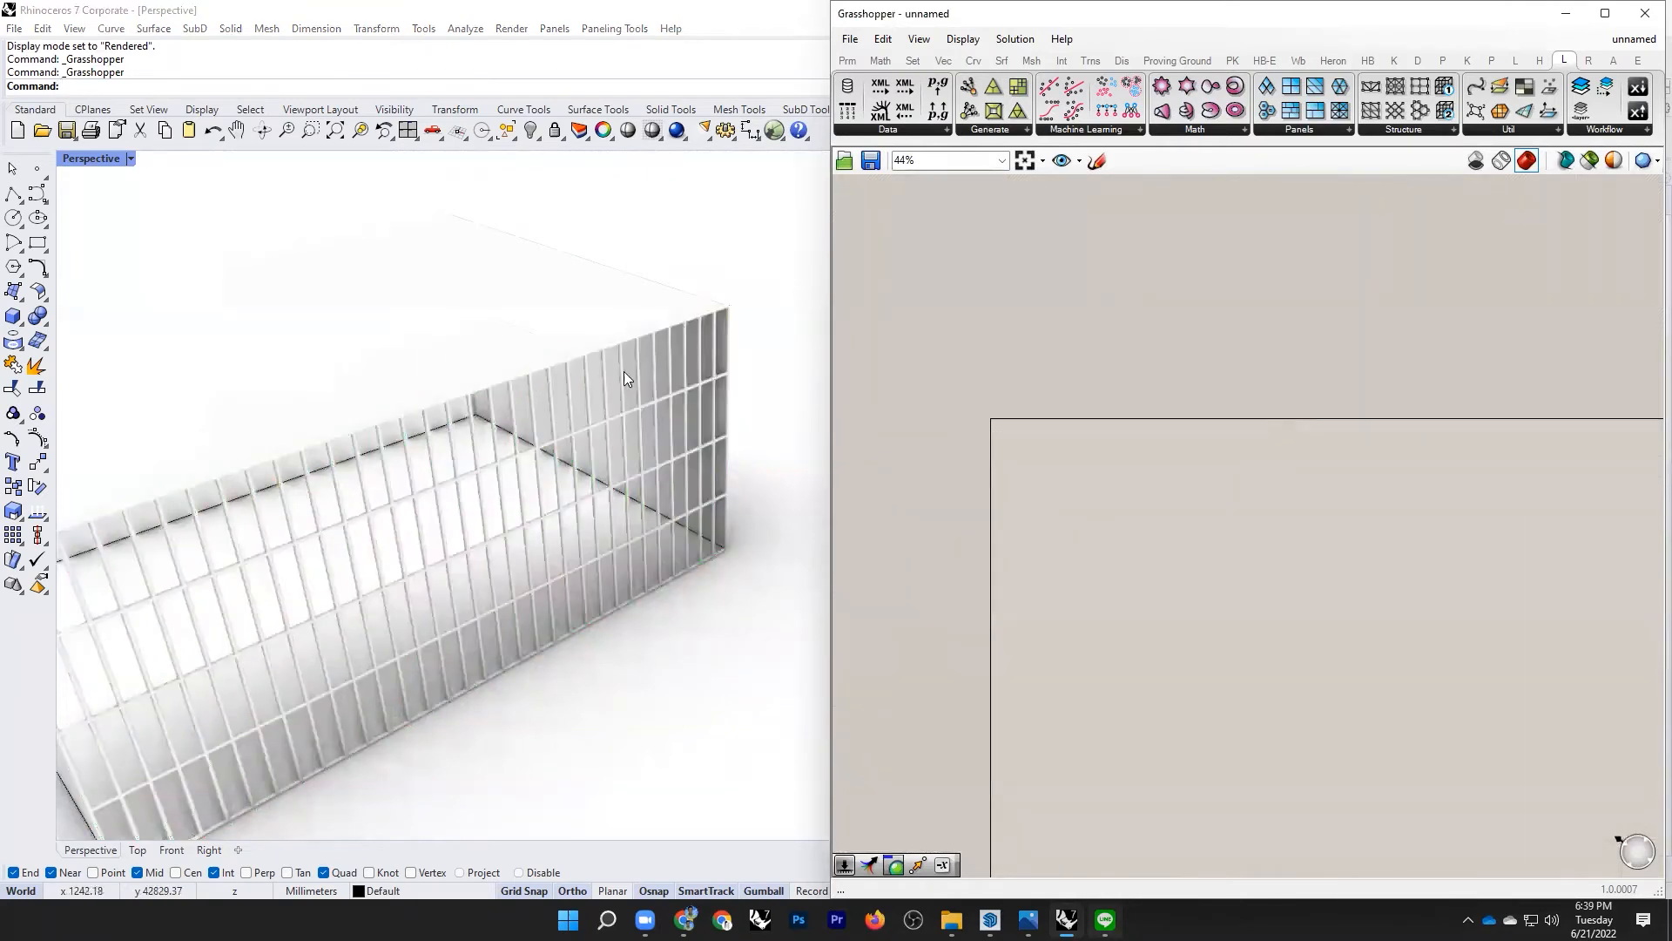
Step: Duplicate the box's top surface and place the copy beside the box using the gumball
left_click(431, 328)
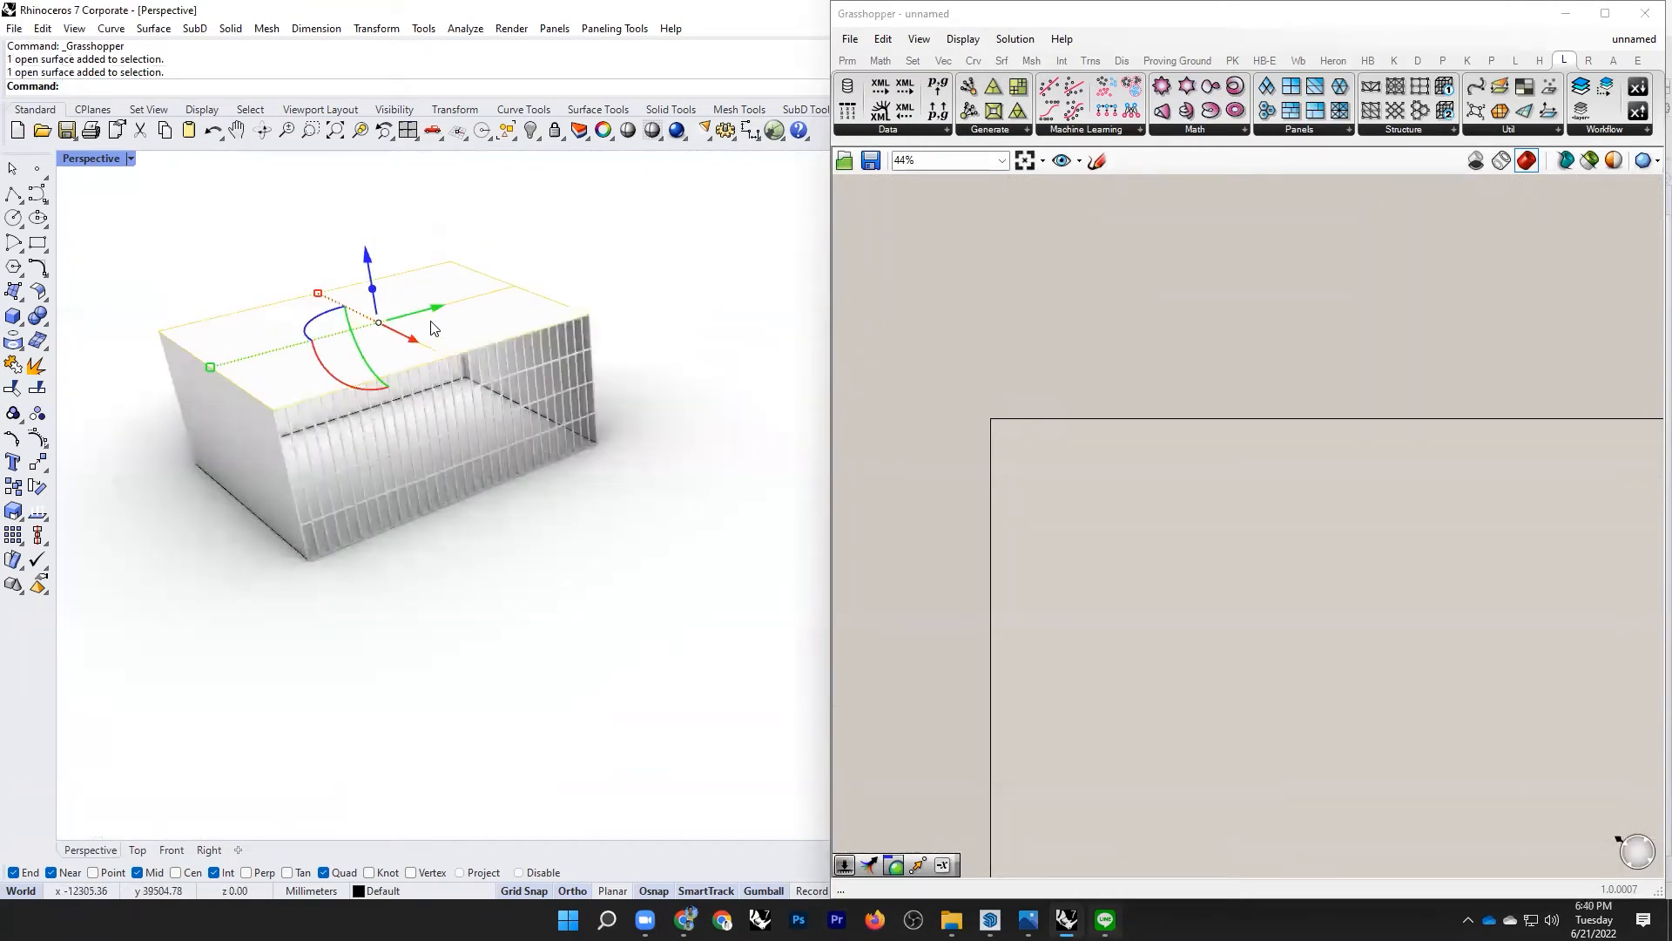
scroll(367, 379, "up", 6)
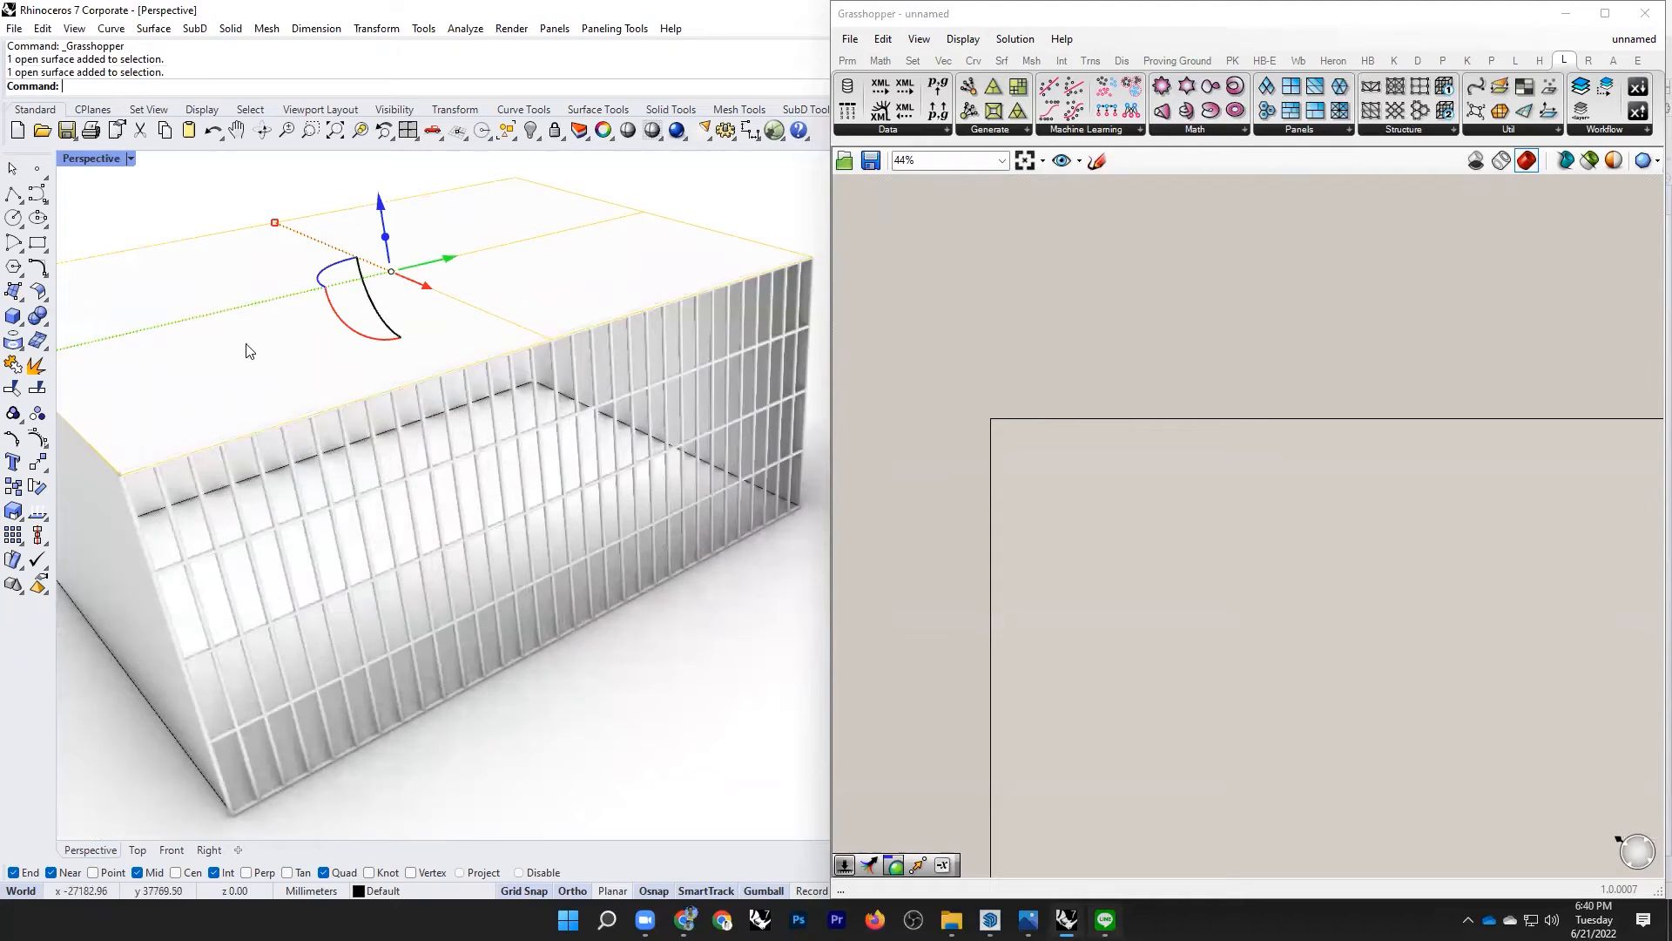
scroll(244, 347, "down", 6)
left_click_drag(373, 288, 685, 237, "alt")
right_click_drag(380, 401, 544, 296)
left_click(608, 368)
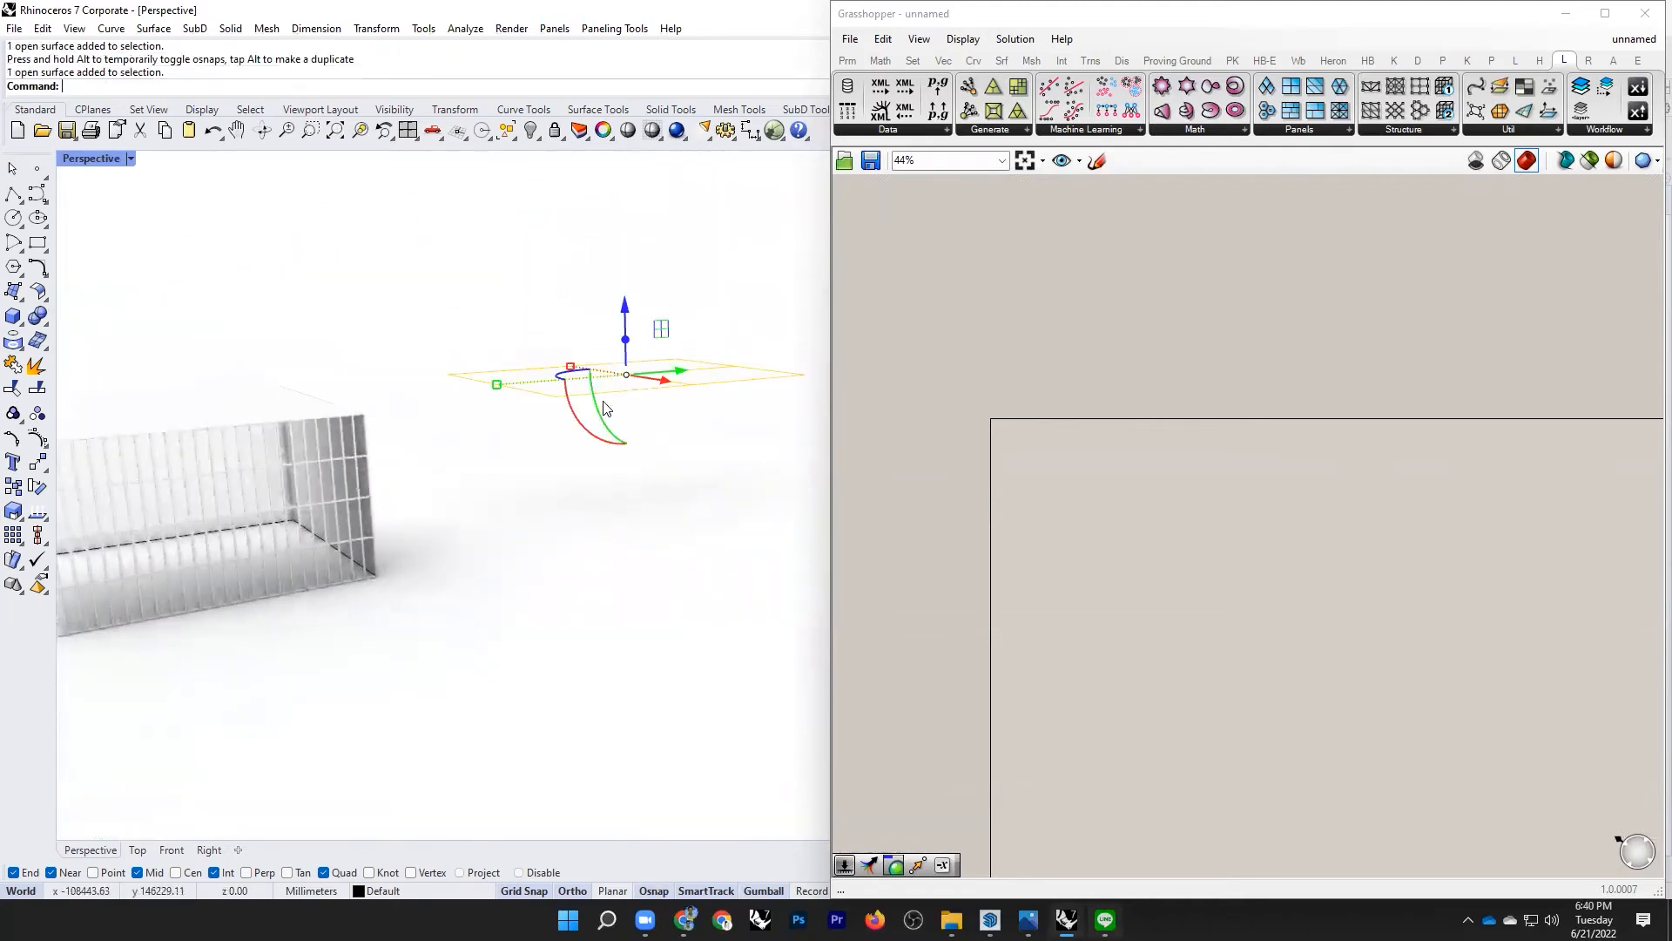
right_click_drag(604, 407, 571, 457)
Step: Switch the Perspective viewport to Shaded display mode and frame the copied surface
left_click(130, 158)
left_click(132, 199)
mouse_move(421, 373)
right_mouse_down()
mouse_move(474, 328)
mouse_move(462, 453)
right_mouse_up()
scroll(291, 328, "up", 6)
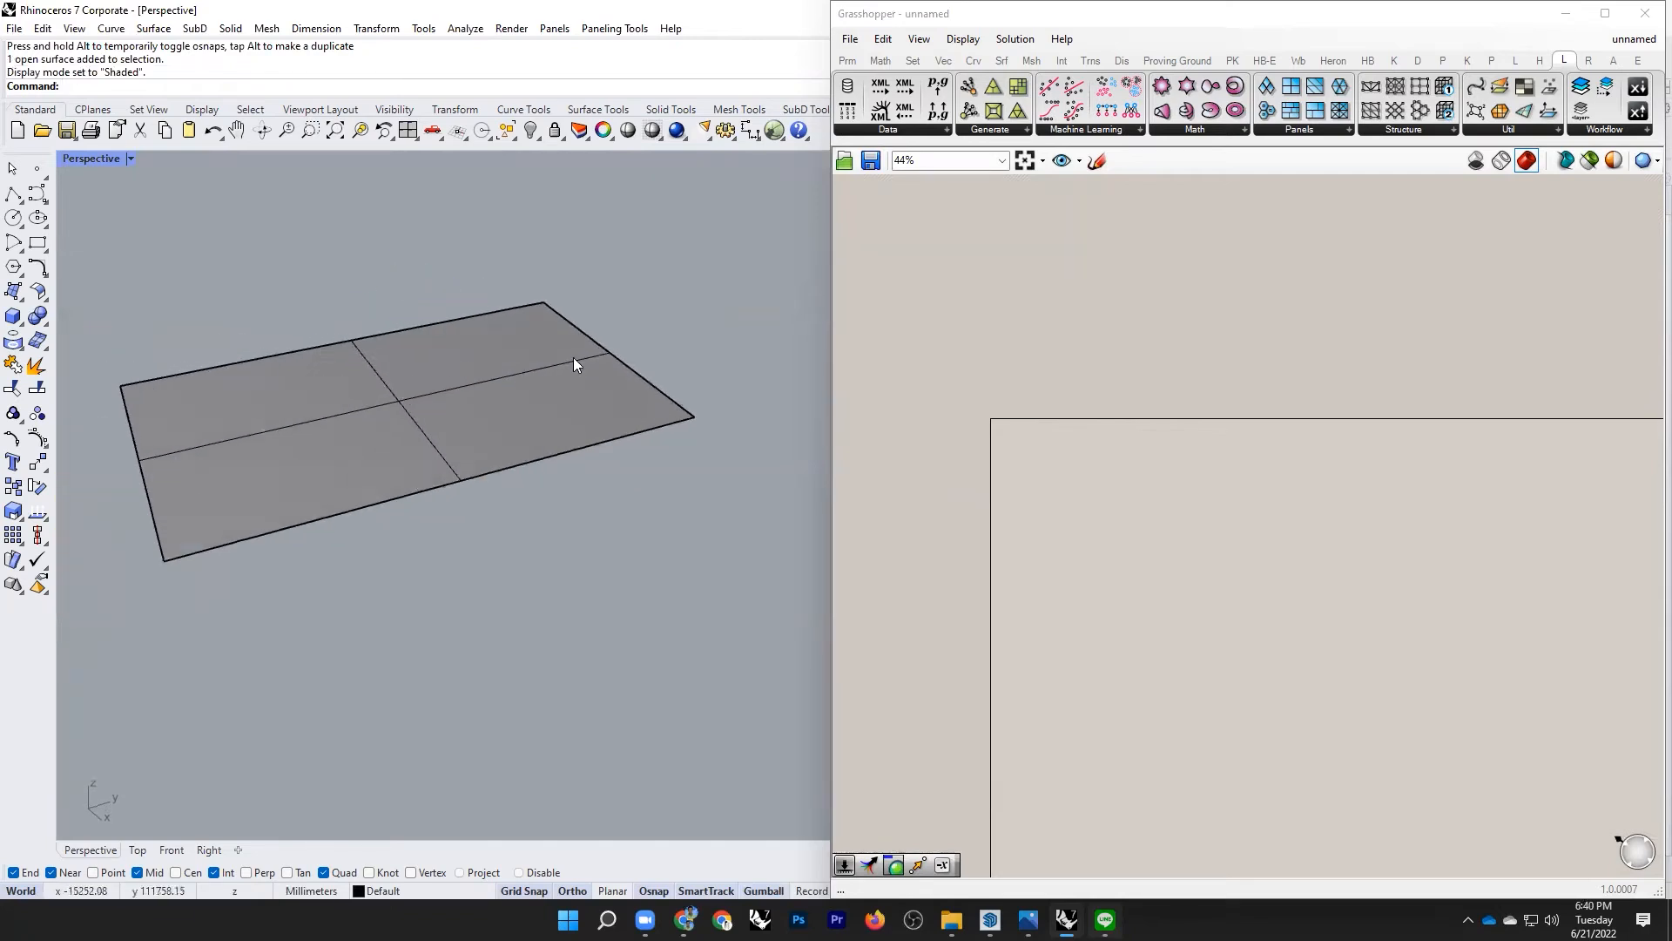
Step: Place a LunchBox space truss structure component with a Truss Depth input on the empty Grasshopper canvas
left_click(1454, 130)
left_click_drag(1411, 297, 1288, 514)
scroll(1048, 500, "up", 4)
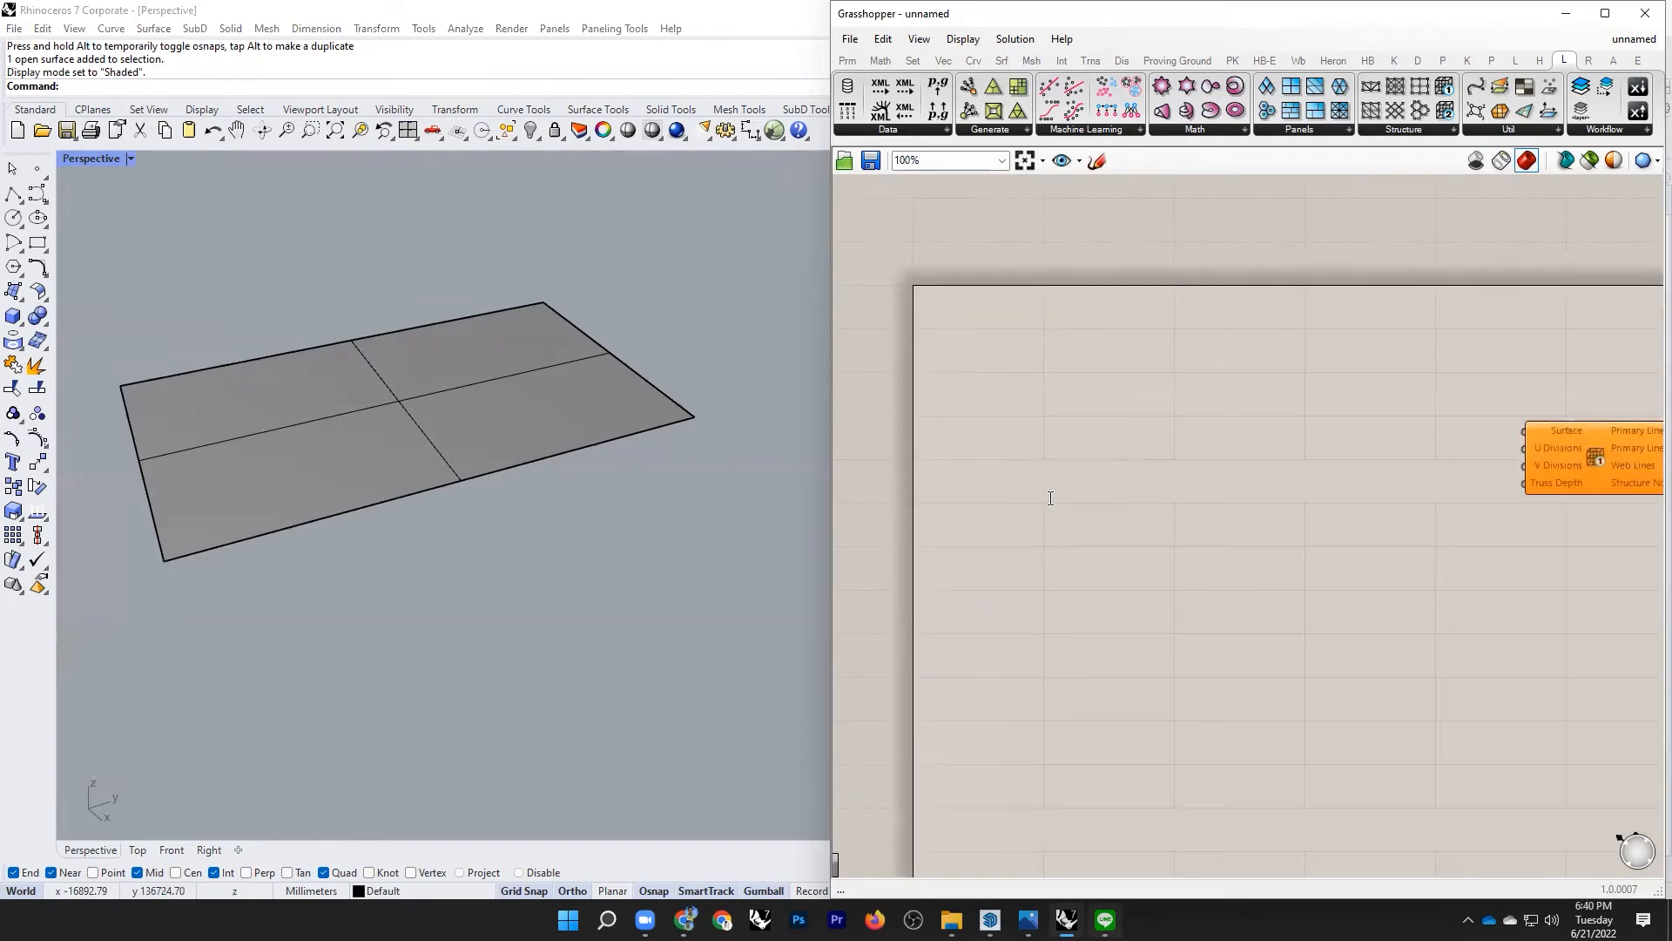
Step: Add a Surface parameter, reference the copied surface in it, and connect it to the truss component's Surface input
double_click(1048, 500)
type("surface")
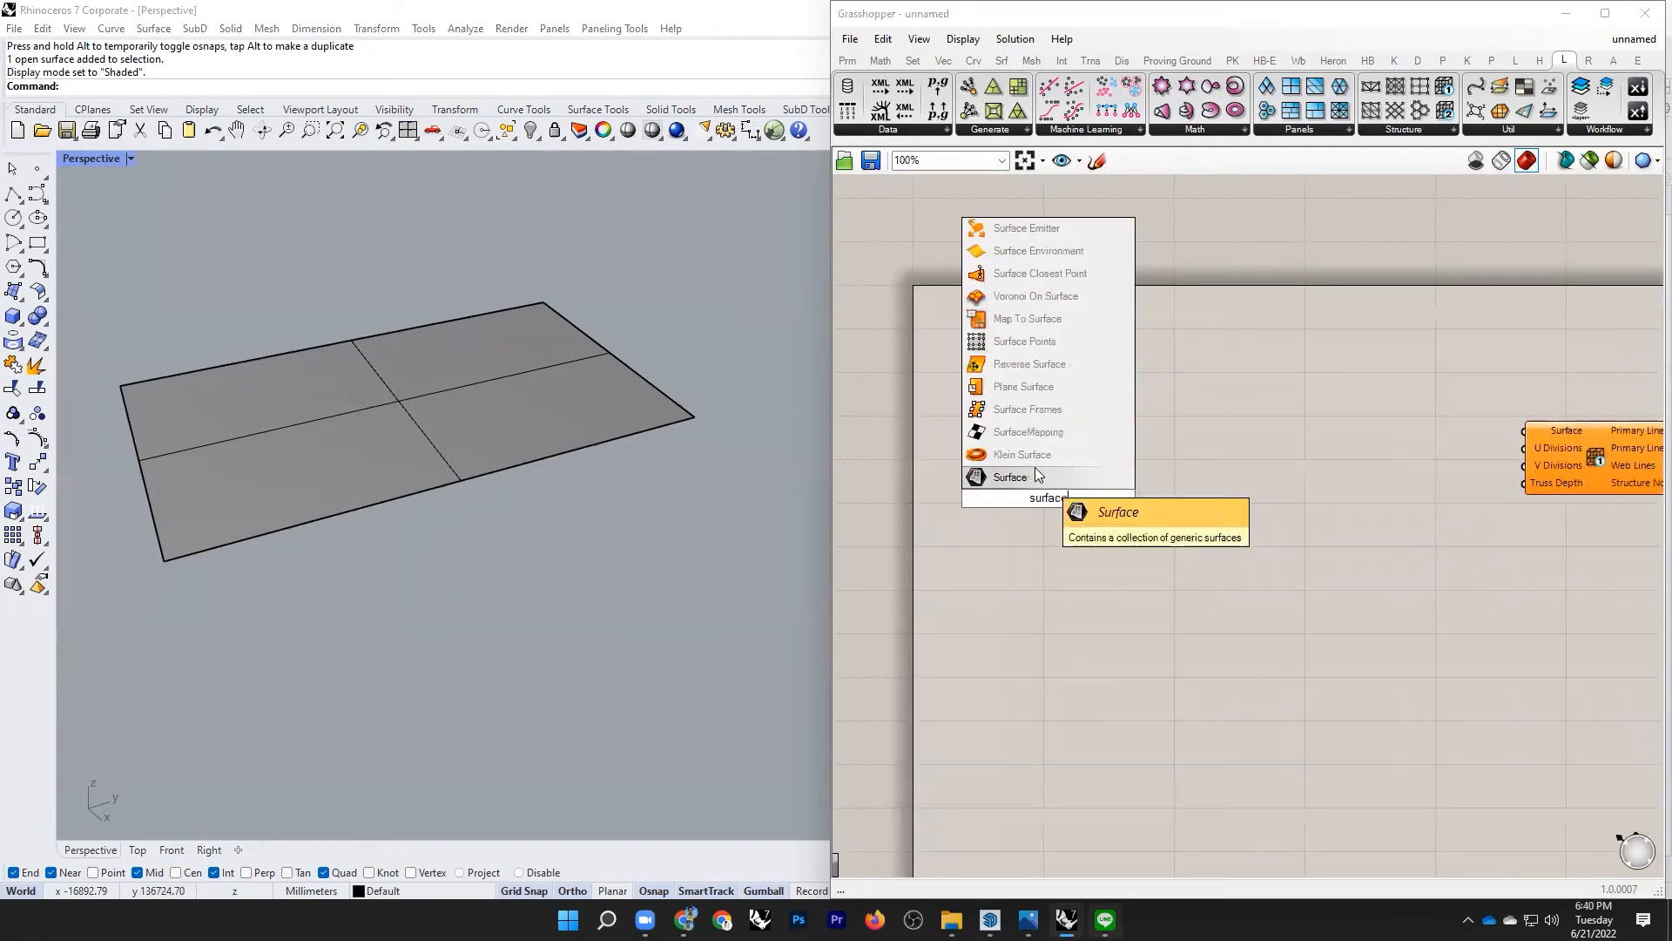
key("Return")
right_click(1064, 499)
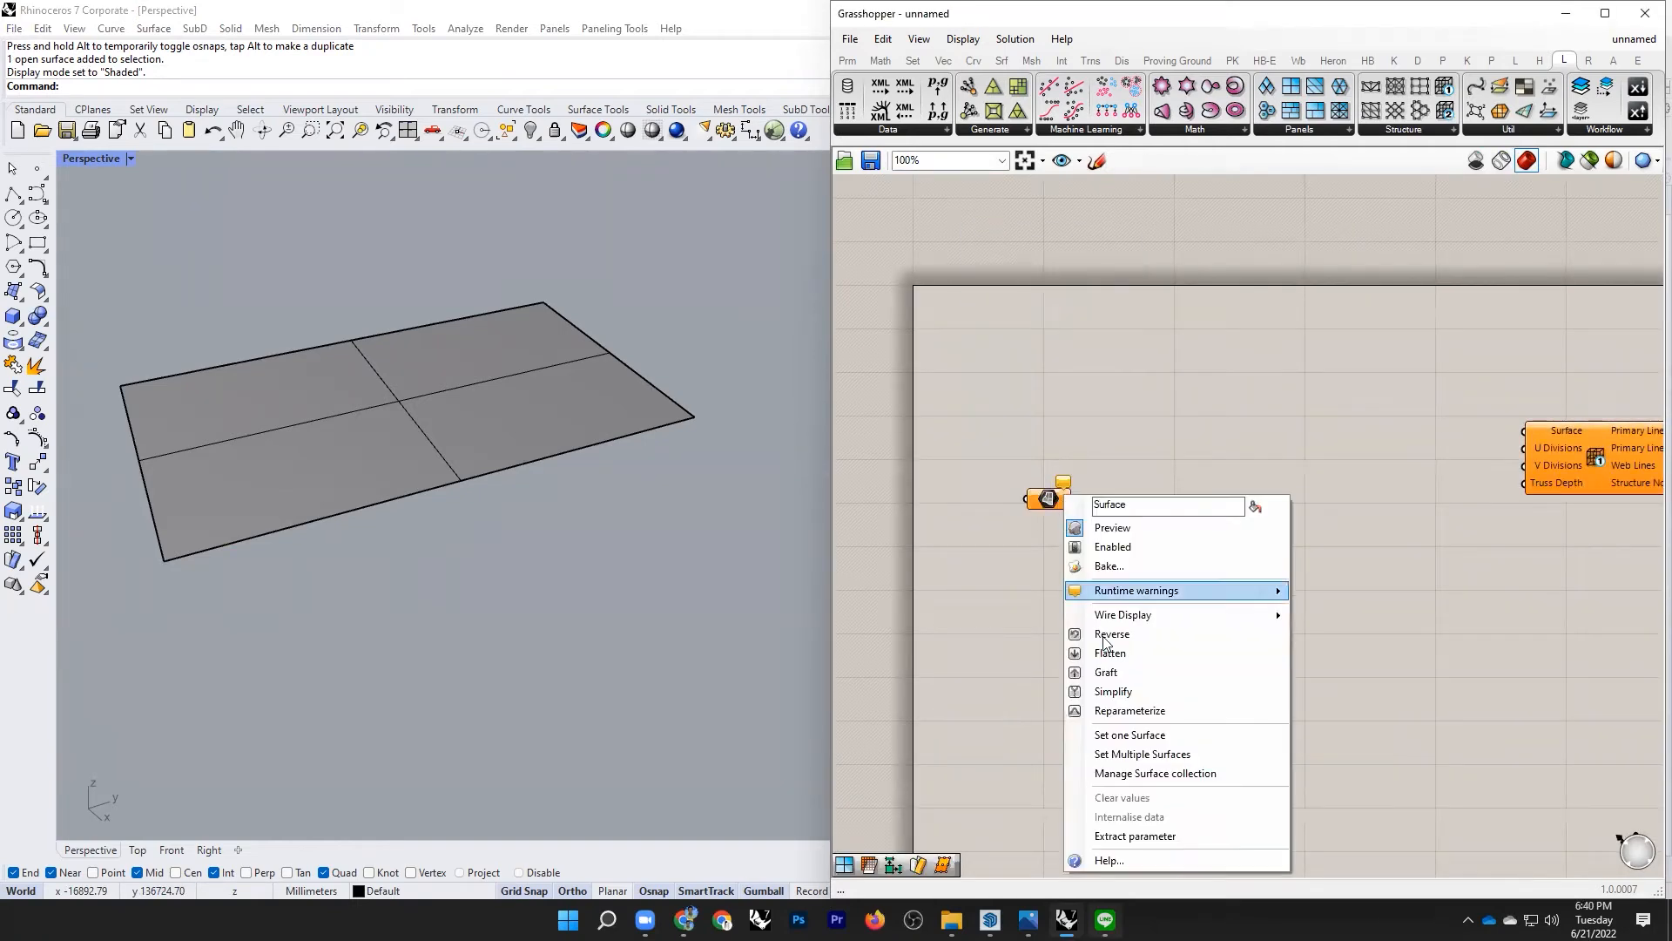
left_click(1133, 733)
left_click(440, 438)
right_click(1053, 501)
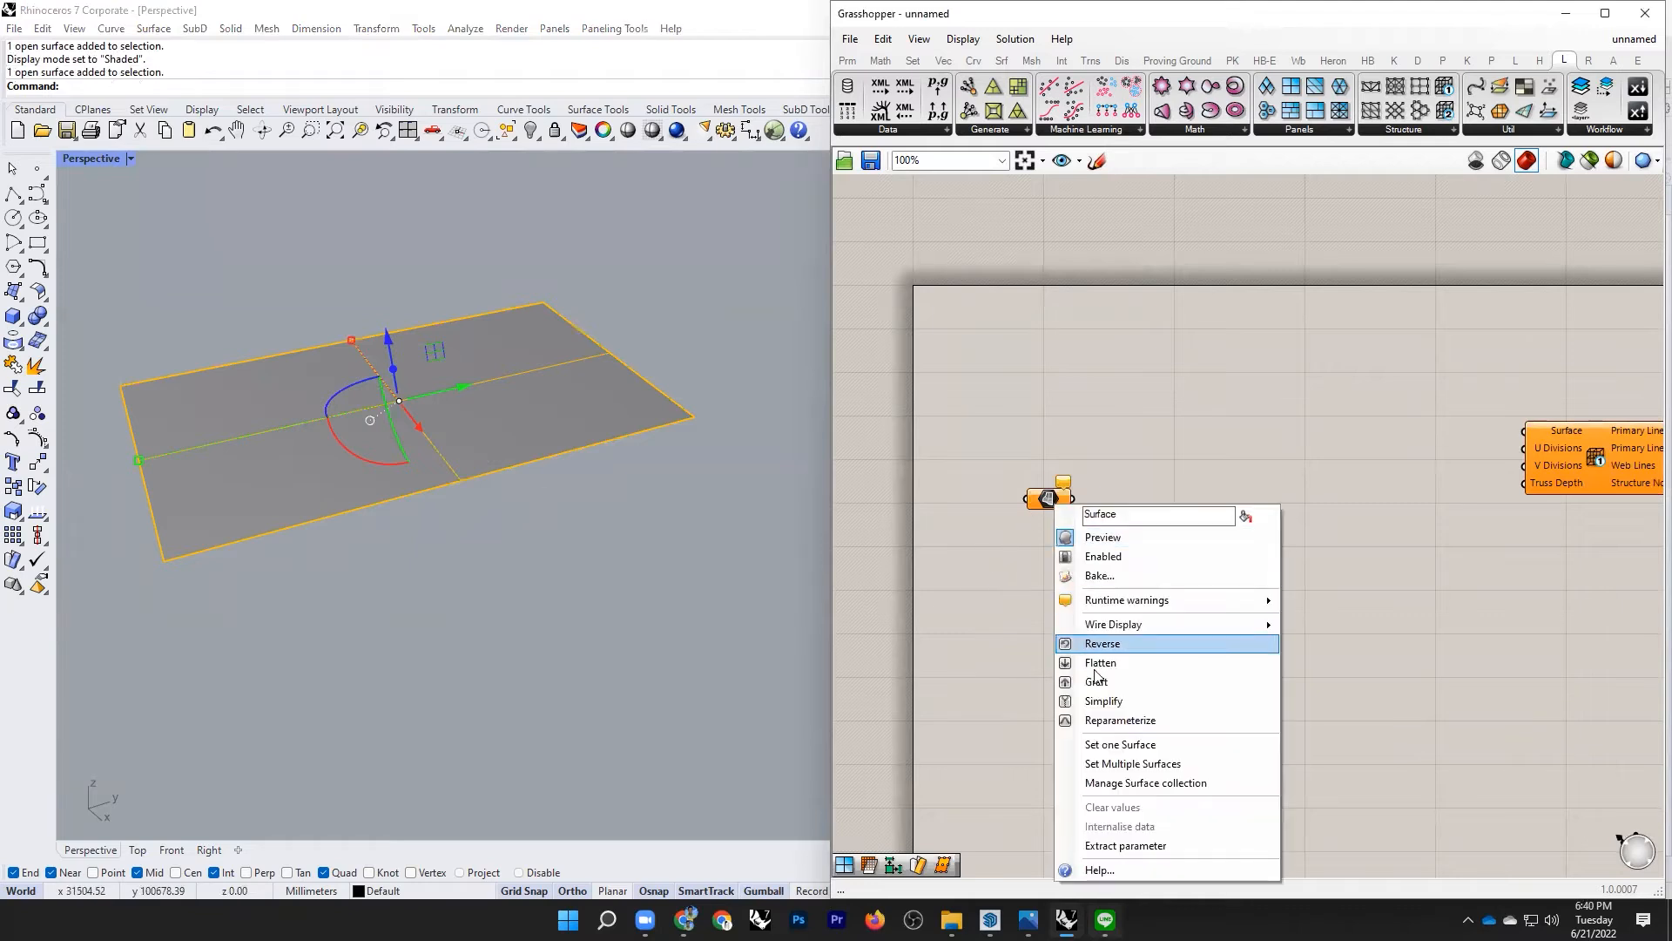
left_click(1112, 745)
left_click_drag(1074, 499, 1521, 433)
Step: Add a number slider with value 500 and connect it to the truss component's Truss Depth input
right_click_drag(570, 499, 609, 470)
scroll(609, 463, "up", 3)
right_click_drag(657, 646, 662, 558)
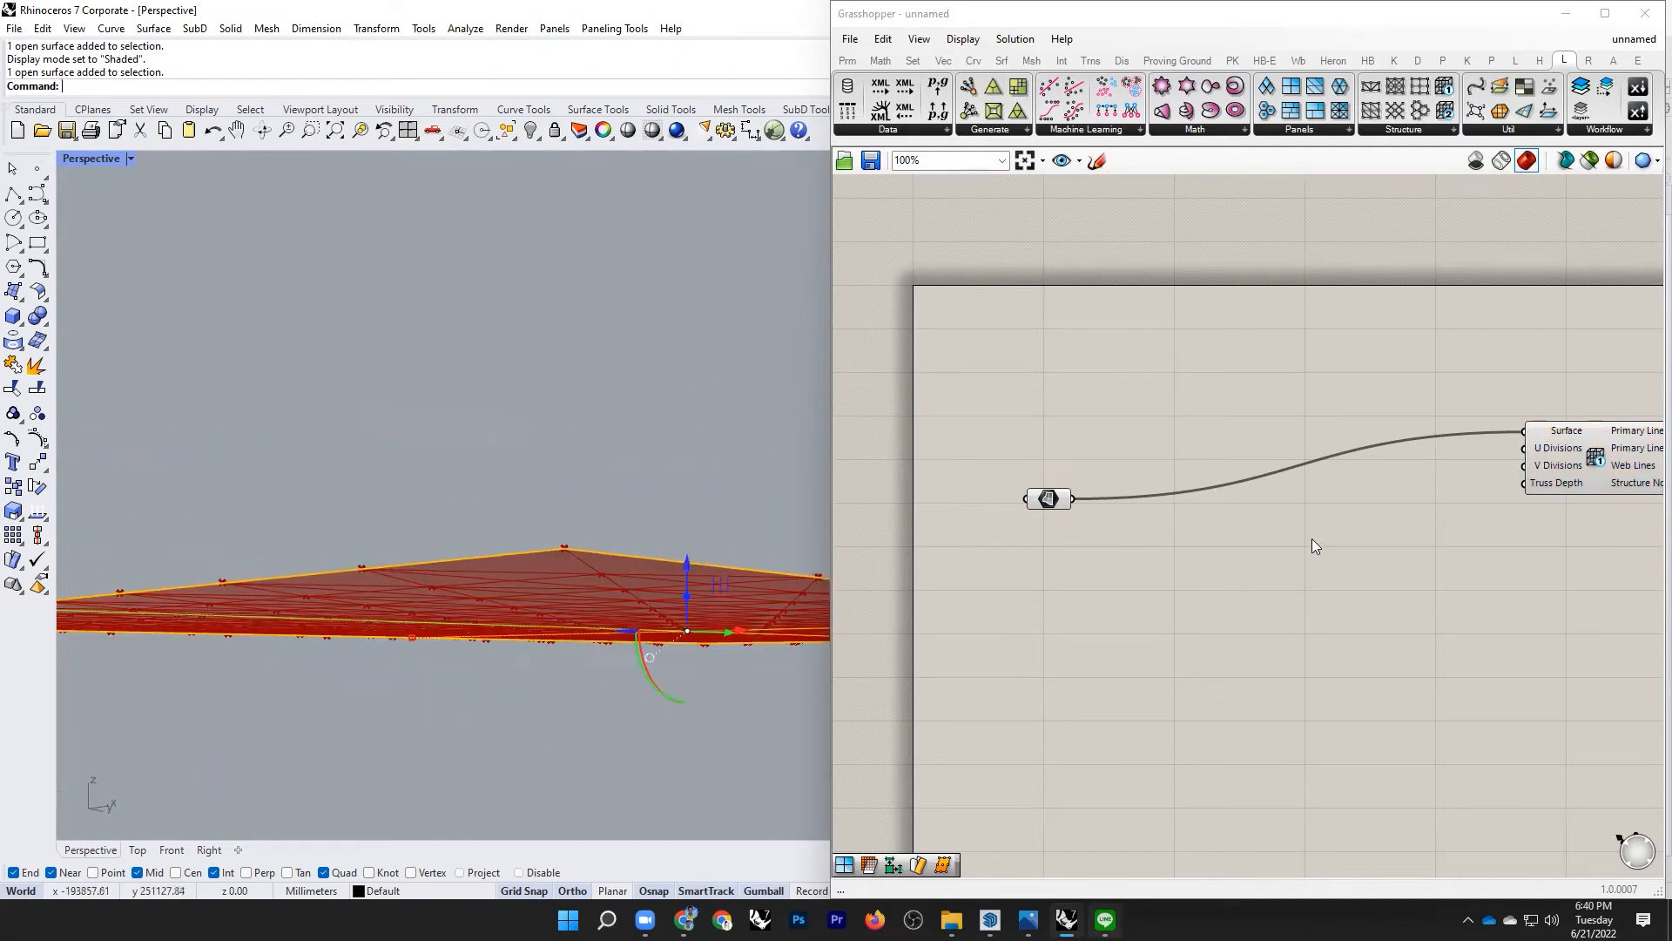
double_click(1205, 555)
type("500")
key("Return")
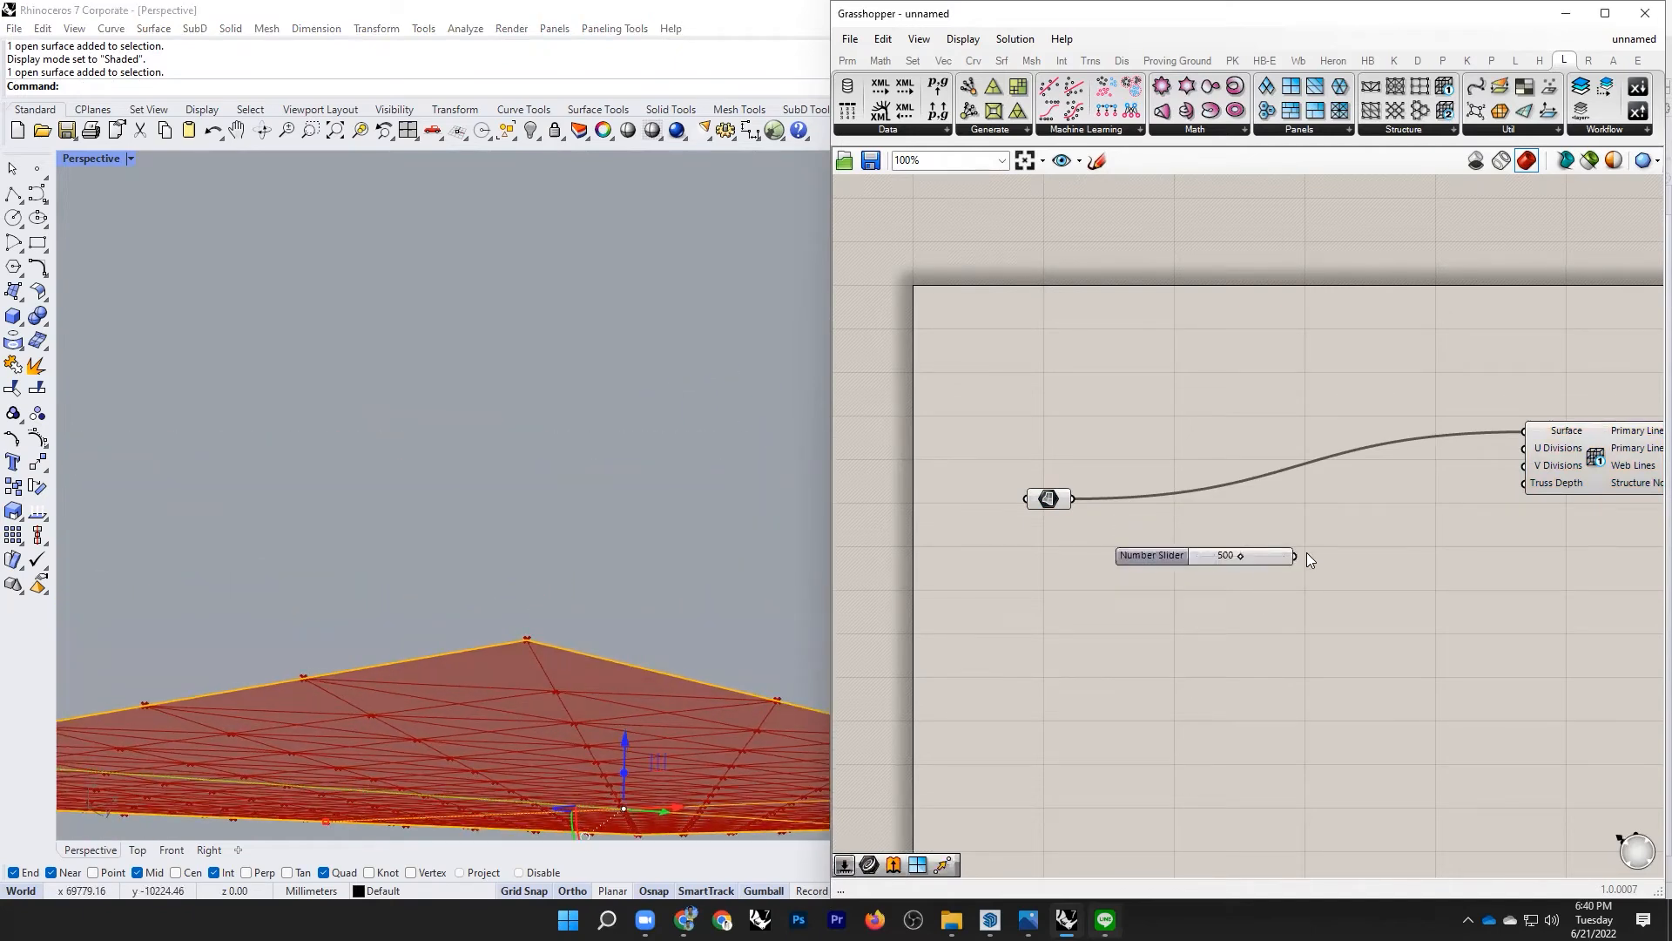
left_click_drag(1296, 556, 1515, 489)
Step: Raise the Truss Depth slider to 1000 and check the truss preview from below
right_click_drag(585, 670, 716, 624)
left_click_drag(1242, 554, 1306, 557)
right_click_drag(387, 666, 645, 631)
scroll(531, 625, "down", 5)
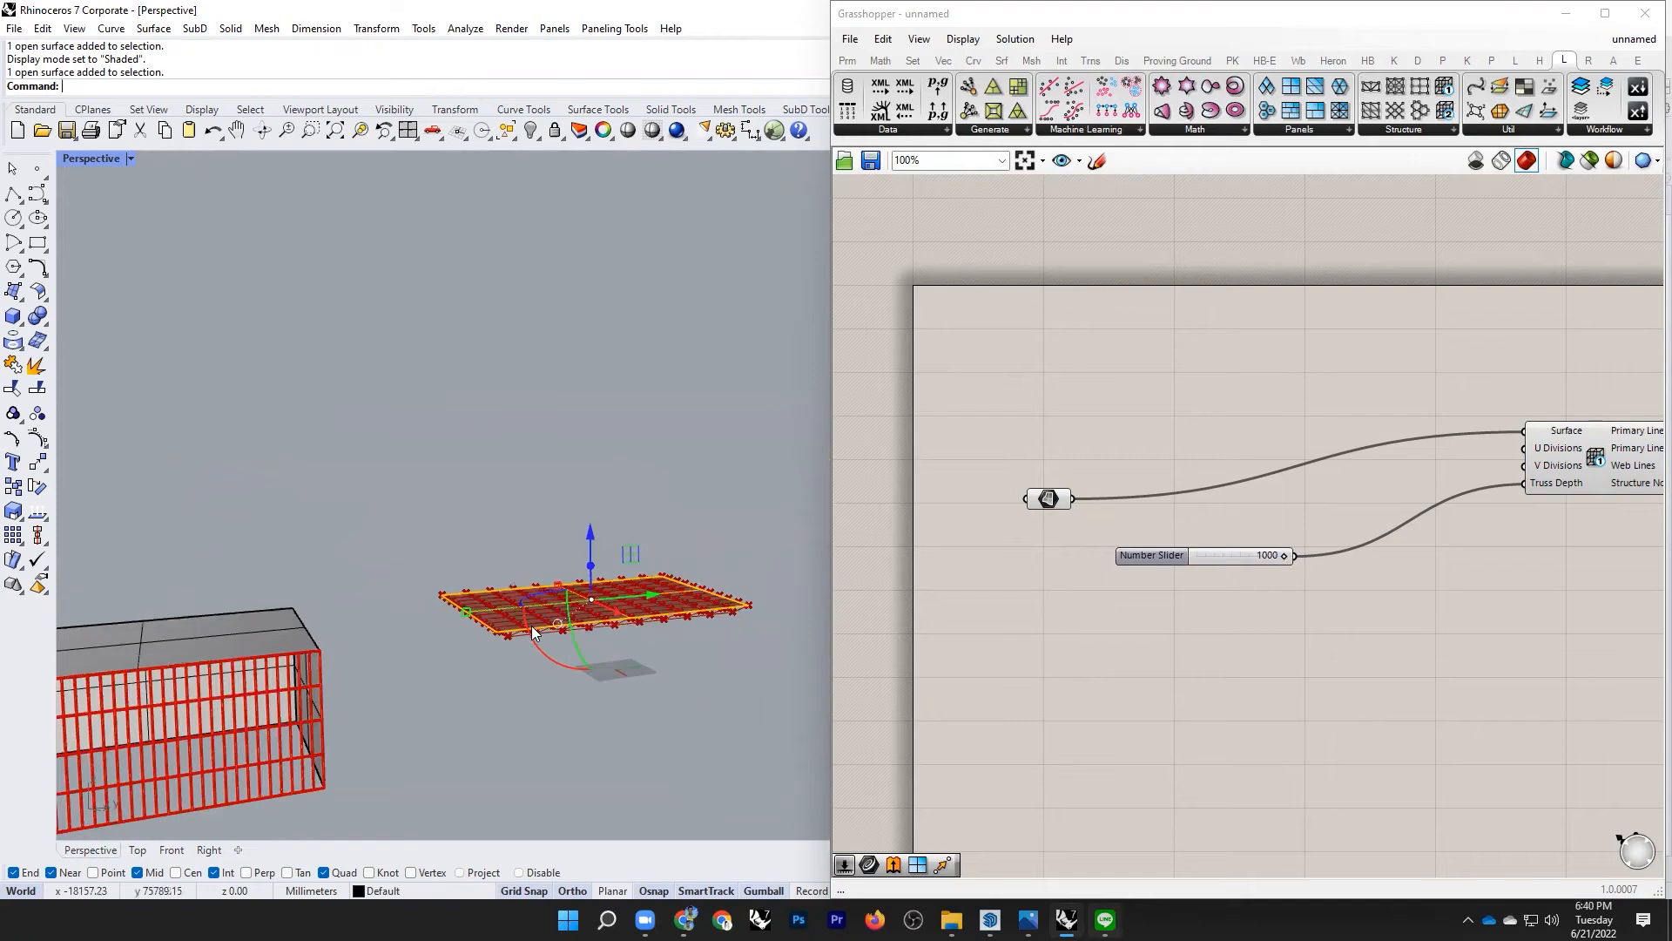
scroll(472, 626, "up", 4)
right_click_drag(481, 624, 697, 616)
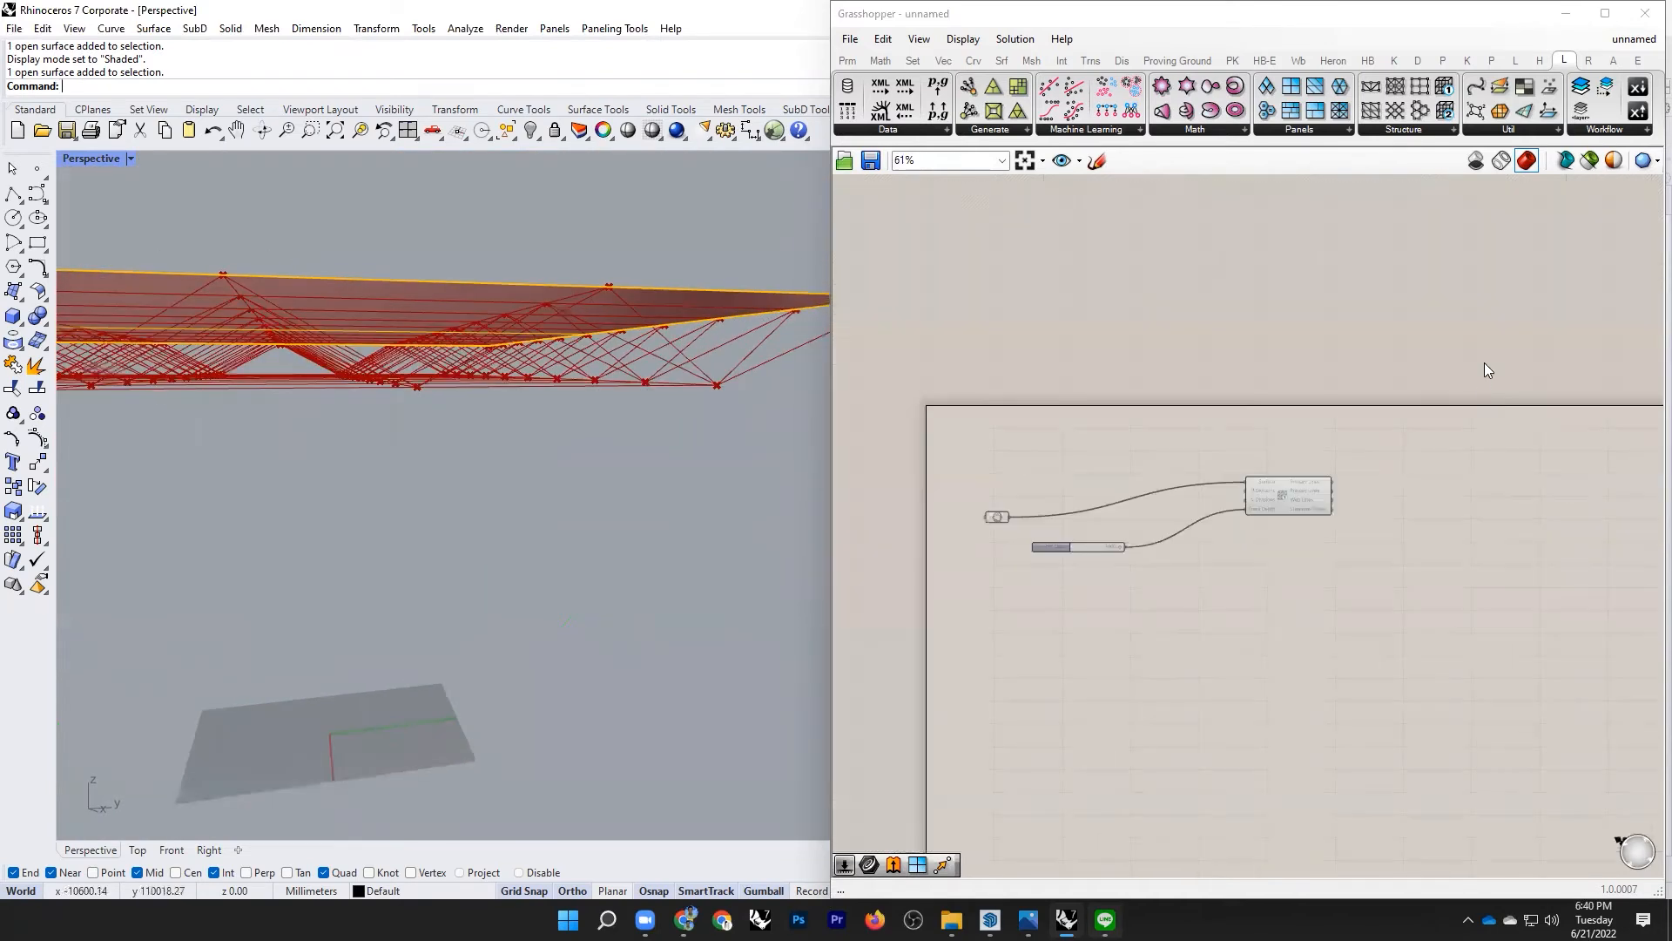
Step: Add a Merge component and connect both Primary Lines outputs and Web Lines to D1, D2 and D3
scroll(1486, 364, "up", 3)
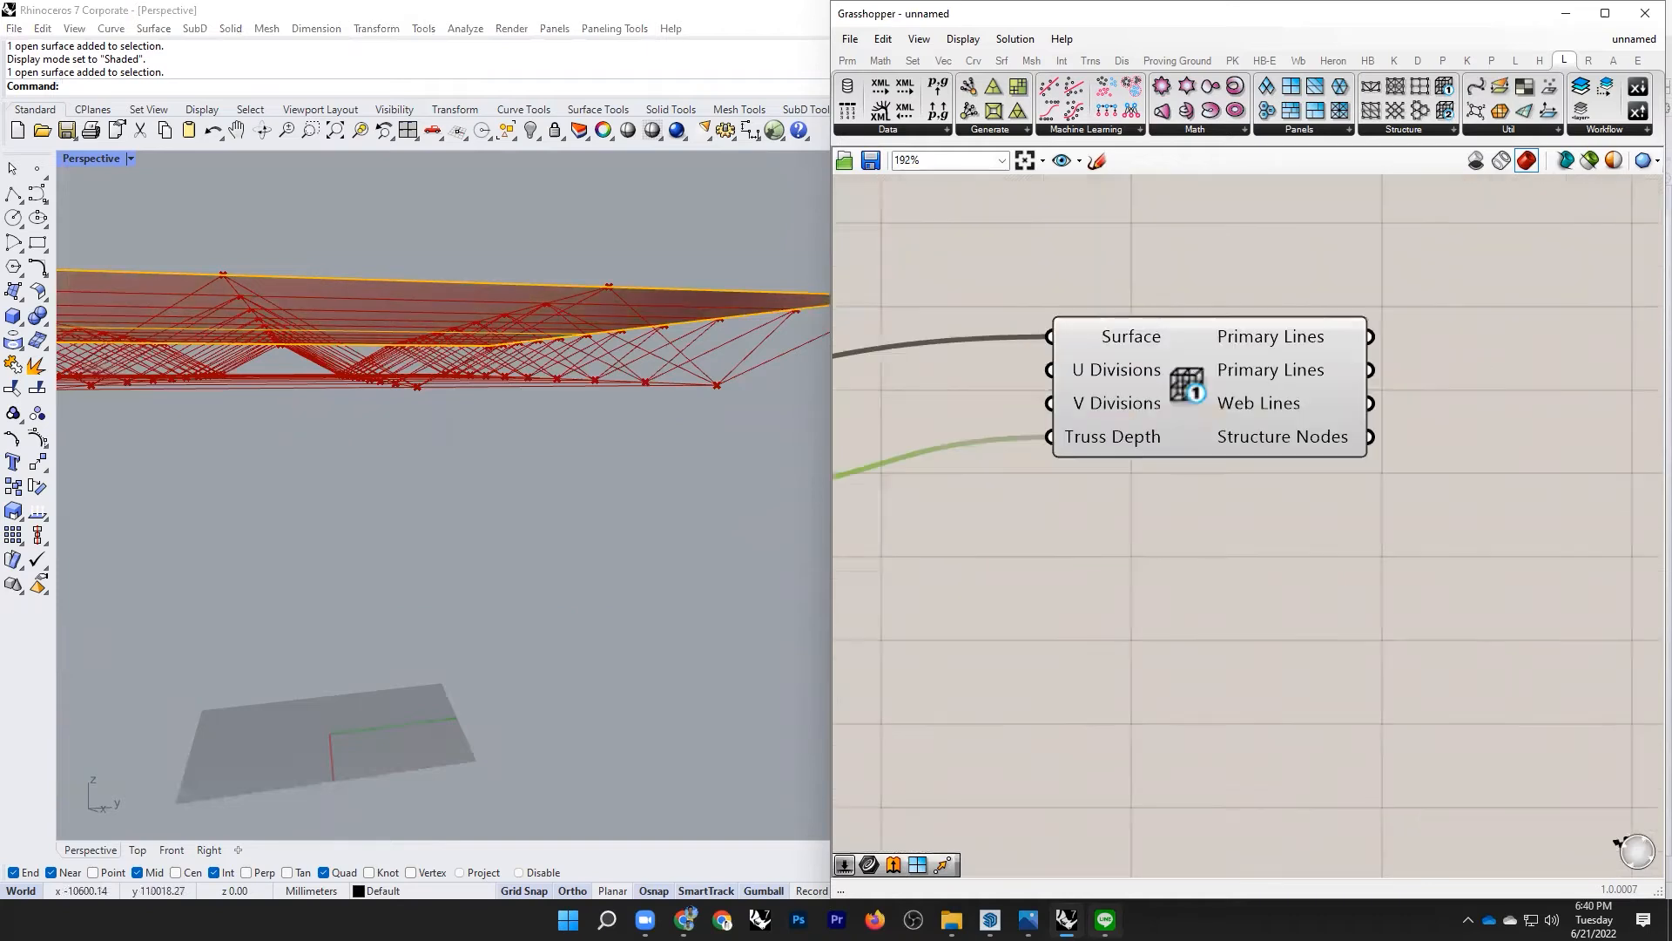
double_click(1486, 364)
type("merge")
left_click(1482, 331)
left_click_drag(1489, 369, 1520, 379)
left_click_drag(1372, 337, 1448, 406)
key("ctrl+z")
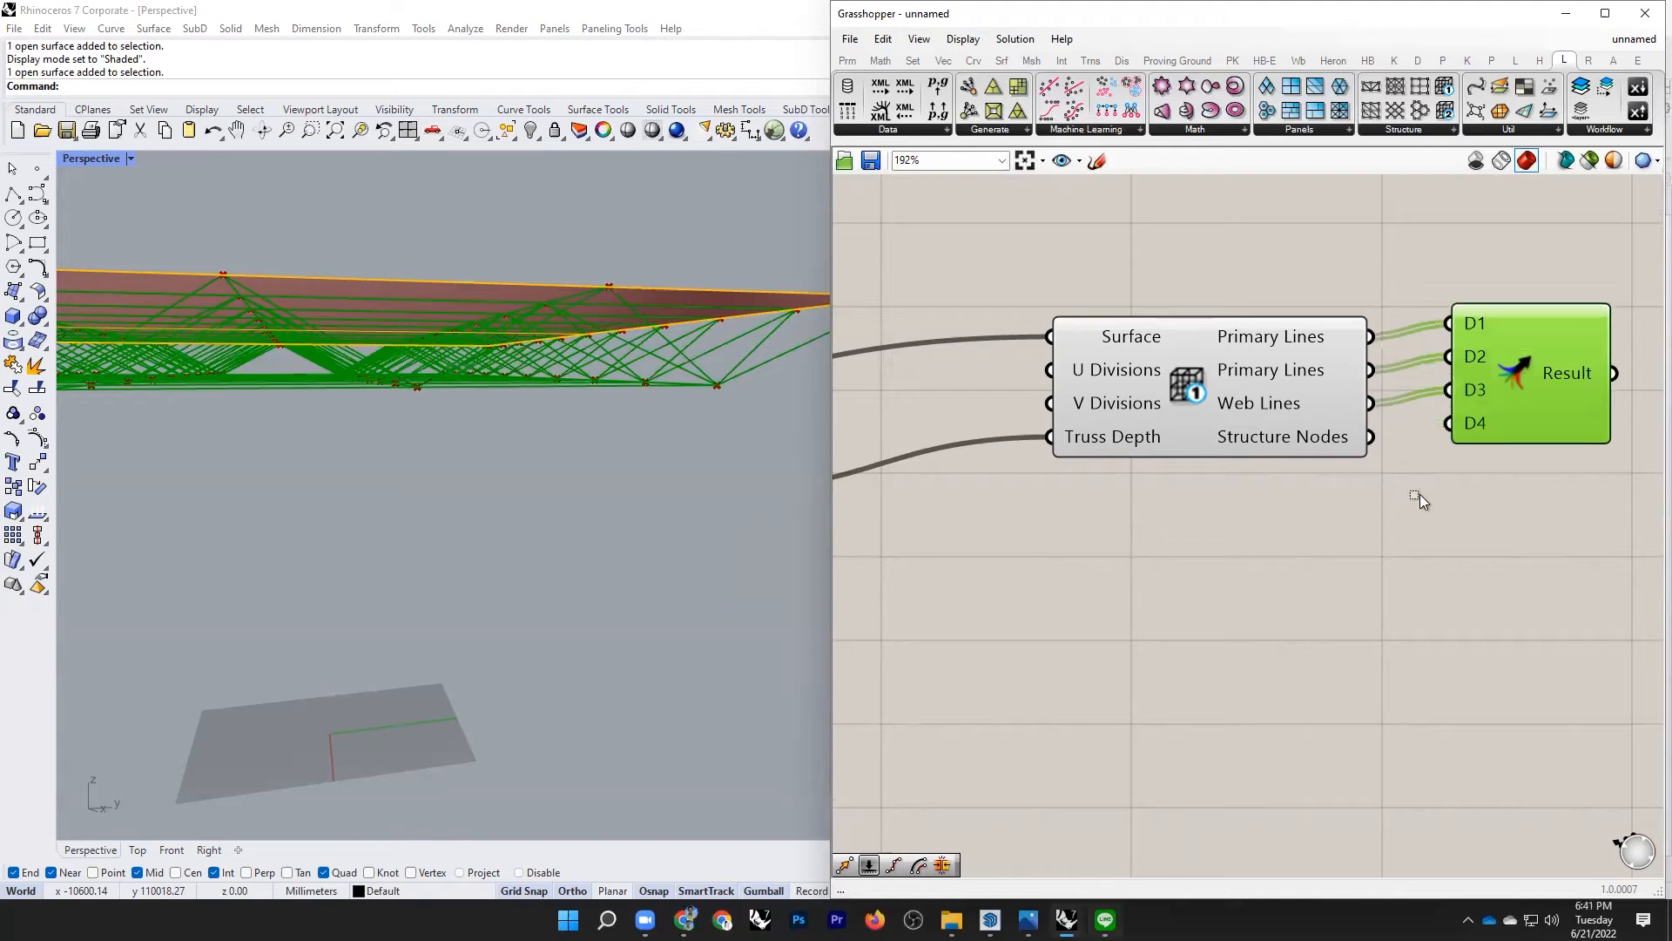
left_click(1419, 494)
Step: Add a Pipe component and connect the Merge Result to its Curve input
scroll(1611, 400, "down", 1)
right_click_drag(1612, 401, 1355, 422)
scroll(1364, 427, "up", 2)
double_click(1425, 376)
type("pipe")
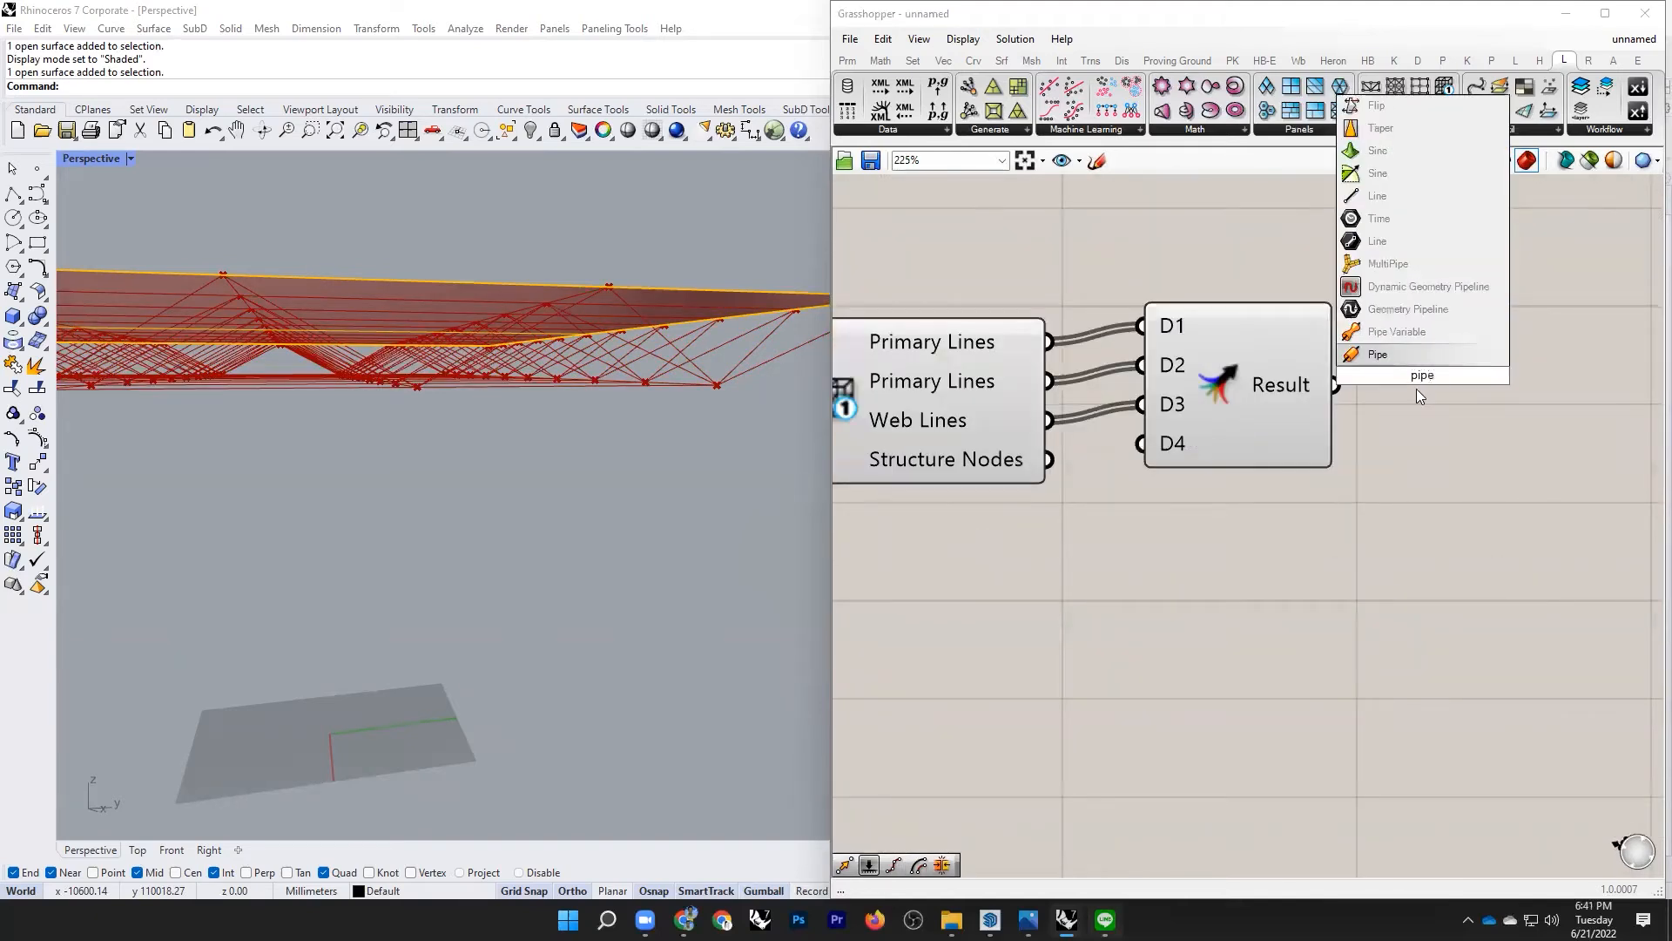
left_click(1409, 357)
left_click_drag(1410, 369, 1518, 418)
left_click_drag(1336, 384, 1422, 377)
left_click_drag(1508, 411, 1578, 419)
Step: Add a number slider with value 100 and connect it to the Pipe component's Radius input
double_click(1242, 568)
type("110")
key("BackSpace")
key("BackSpace")
type("00")
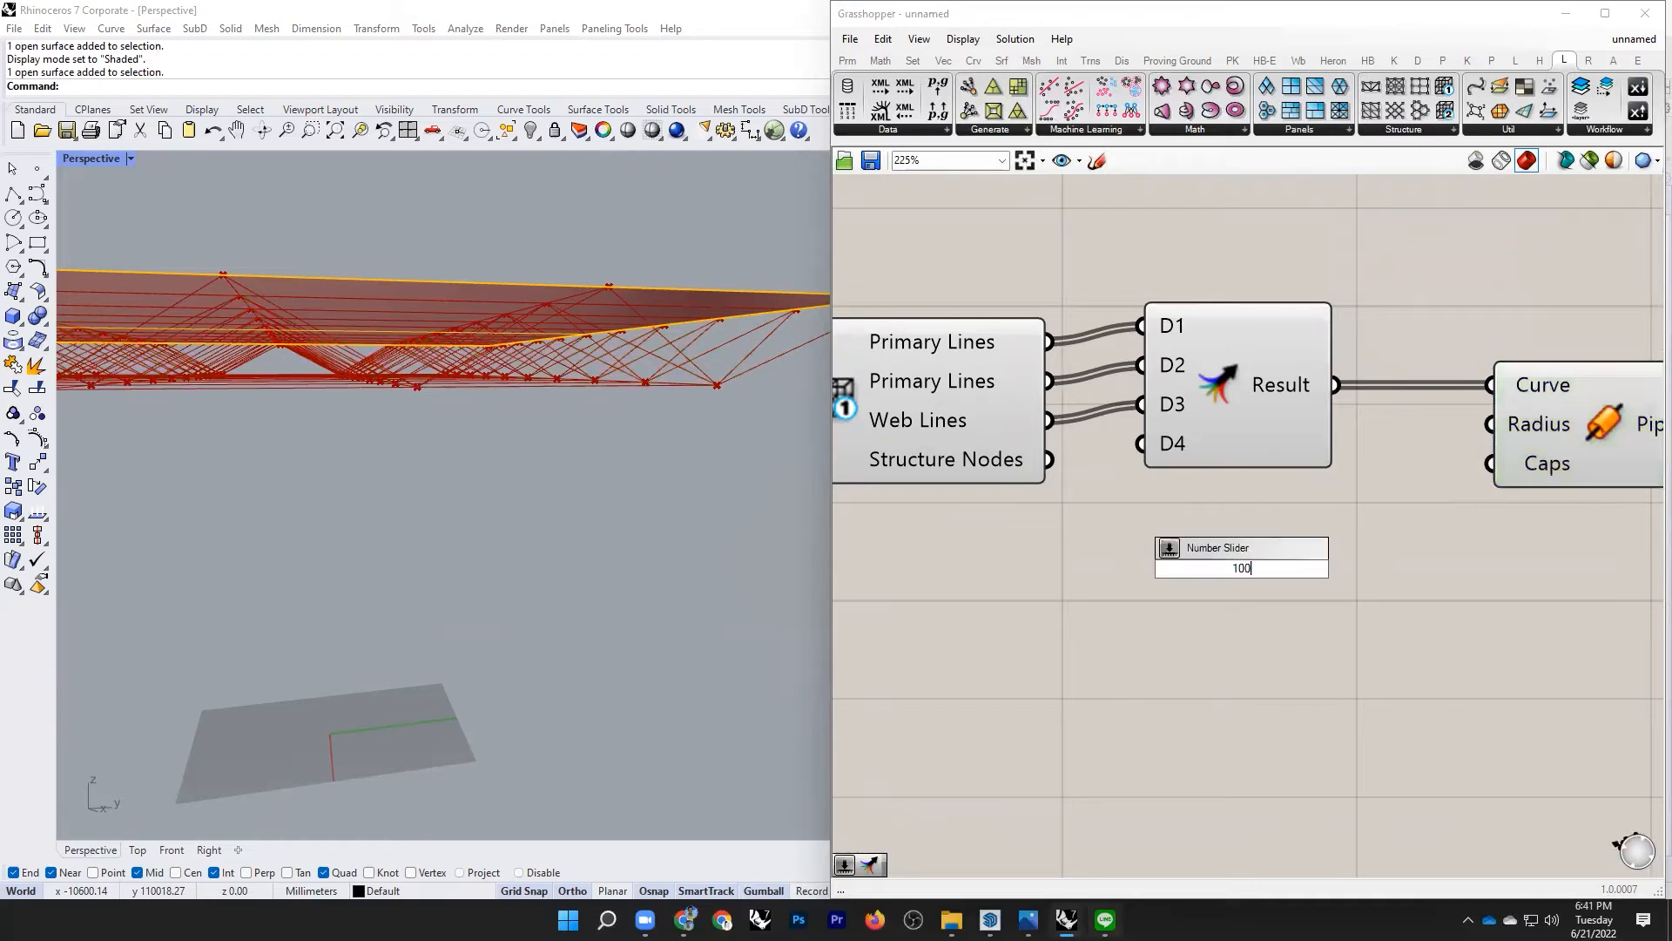
key("Return")
left_click_drag(1135, 574, 1011, 588)
left_click_drag(1324, 583, 1490, 424)
right_click(1539, 425)
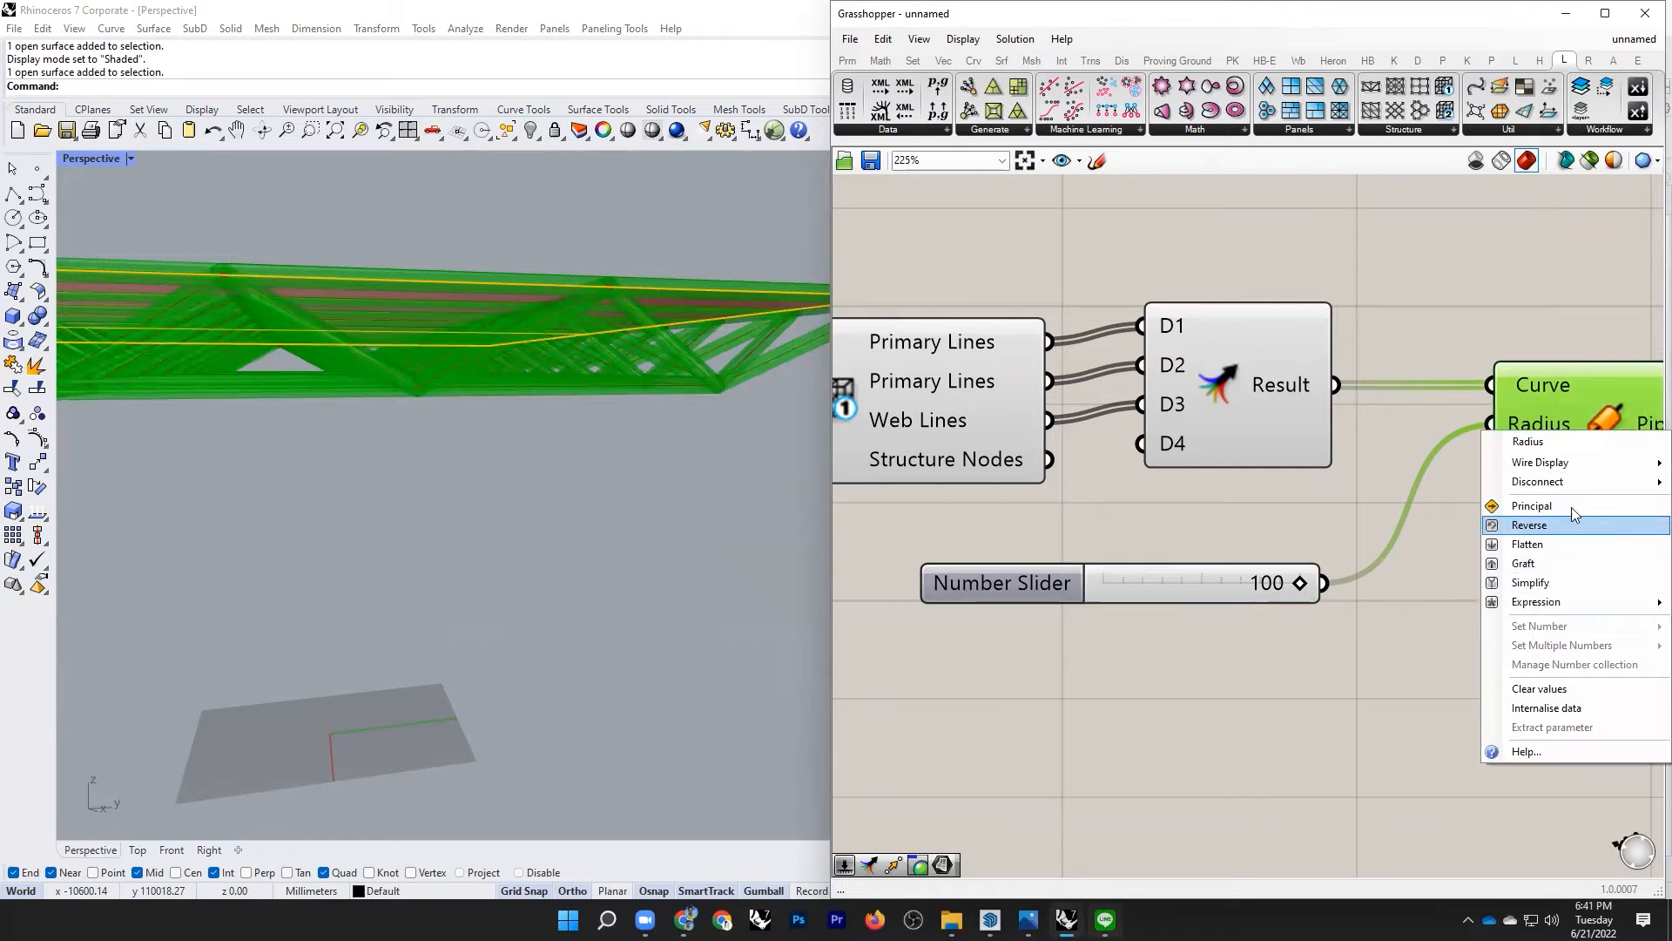
left_click(1432, 624)
Step: Bake the Pipe component's truss geometry to Layer 02
scroll(1274, 547, "down", 3)
scroll(1274, 554, "up", 3)
left_click(1332, 497)
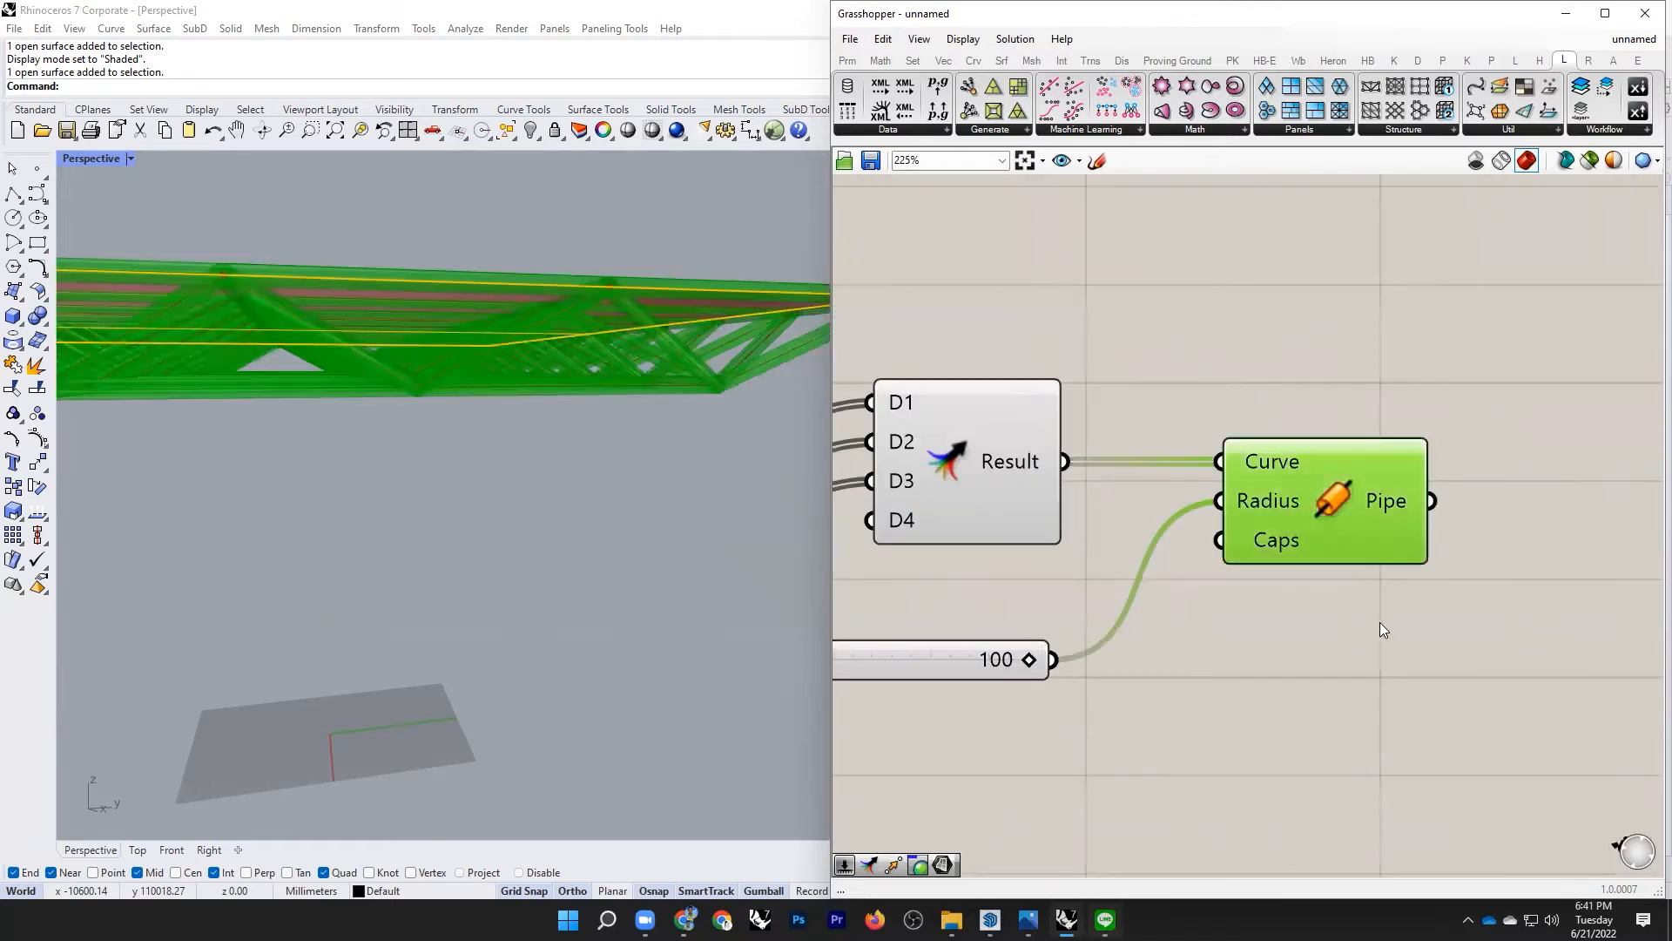
right_click(1332, 493)
left_click(1376, 564)
left_click(1381, 469)
left_click(1350, 675)
left_click(1406, 736)
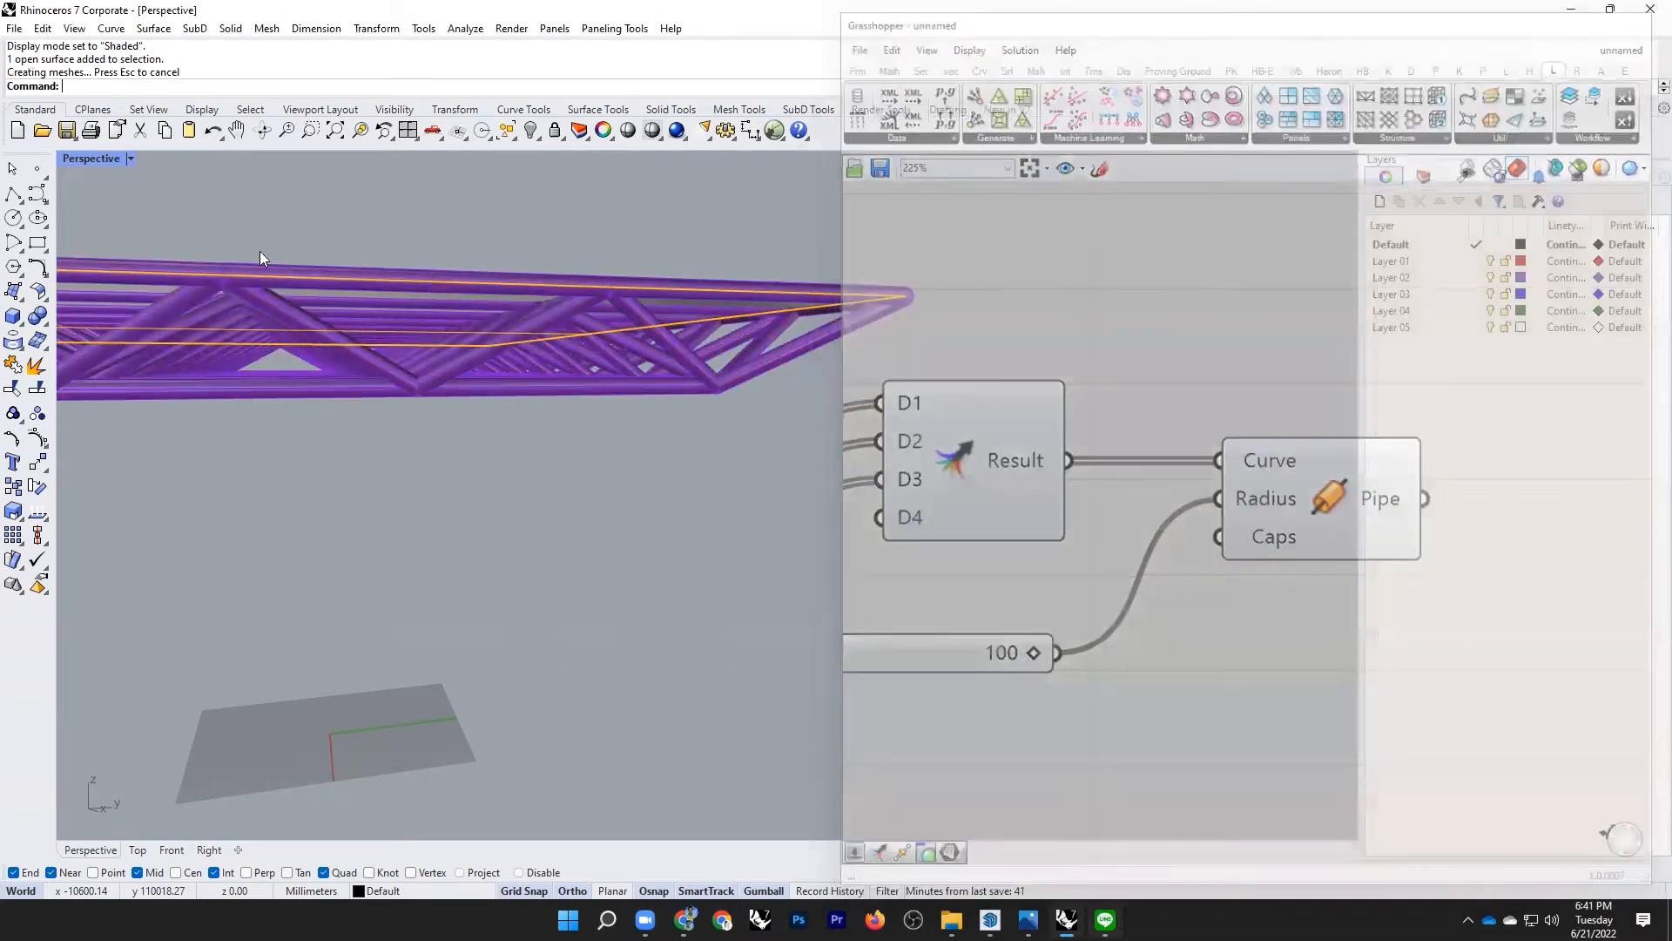
Step: Switch the Rhino viewport to Rendered display mode and examine the baked space truss from above and below
scroll(260, 251, "down", 4)
left_click(128, 158)
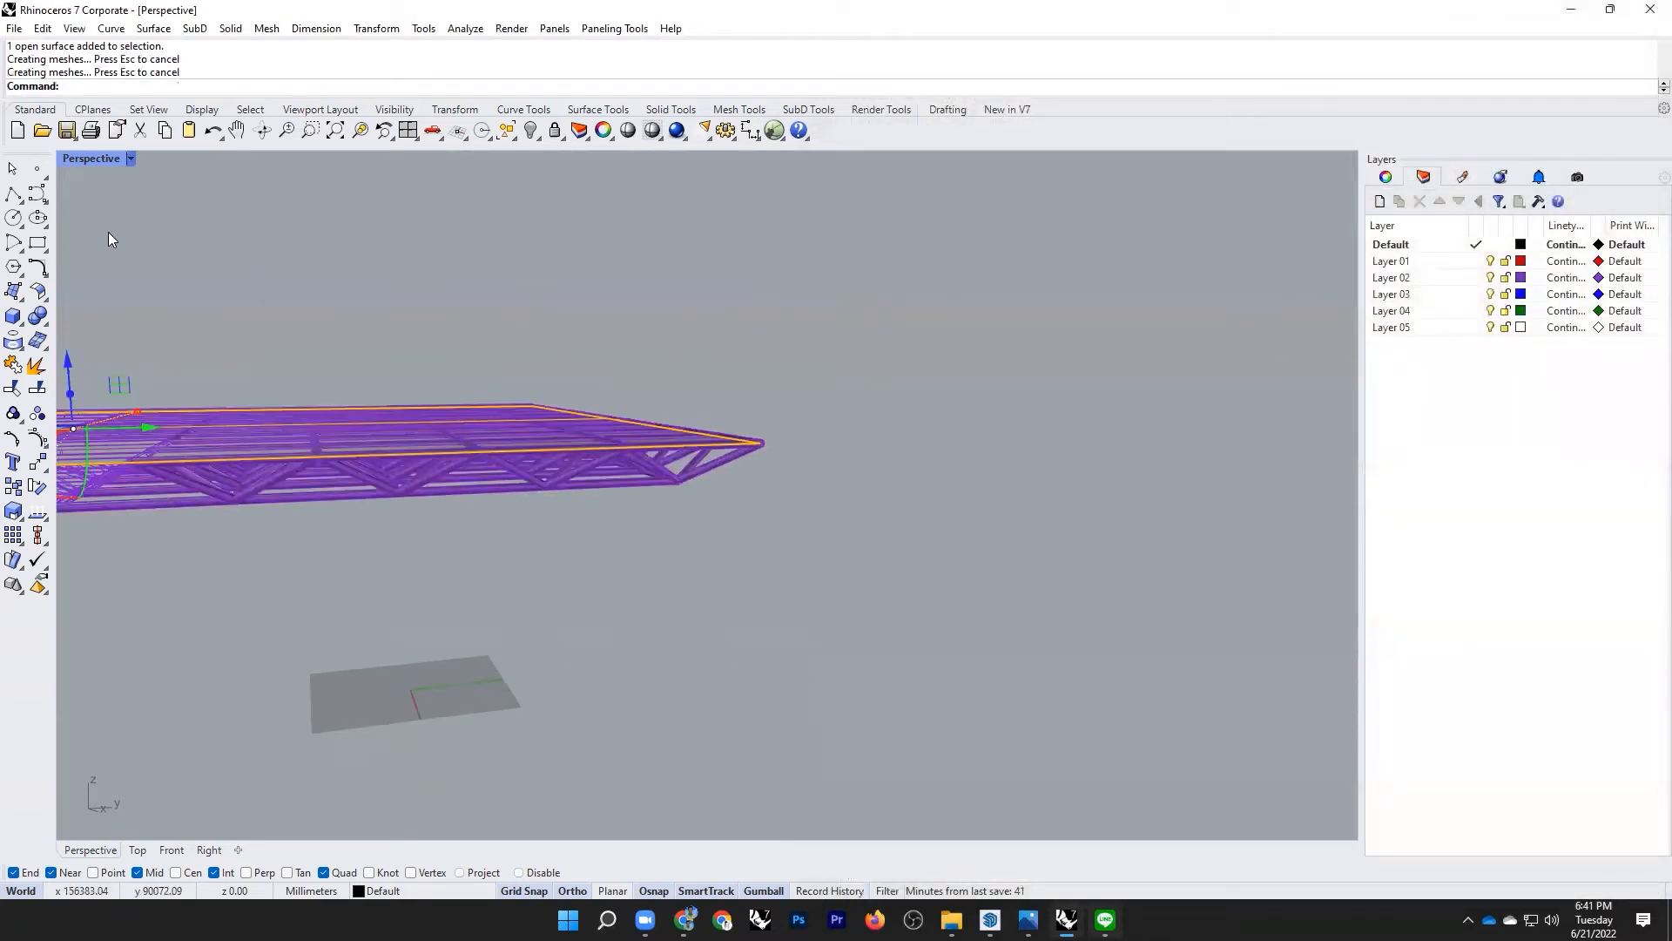
left_click(108, 260)
scroll(677, 578, "down", 2)
right_click_drag(680, 578, 555, 609)
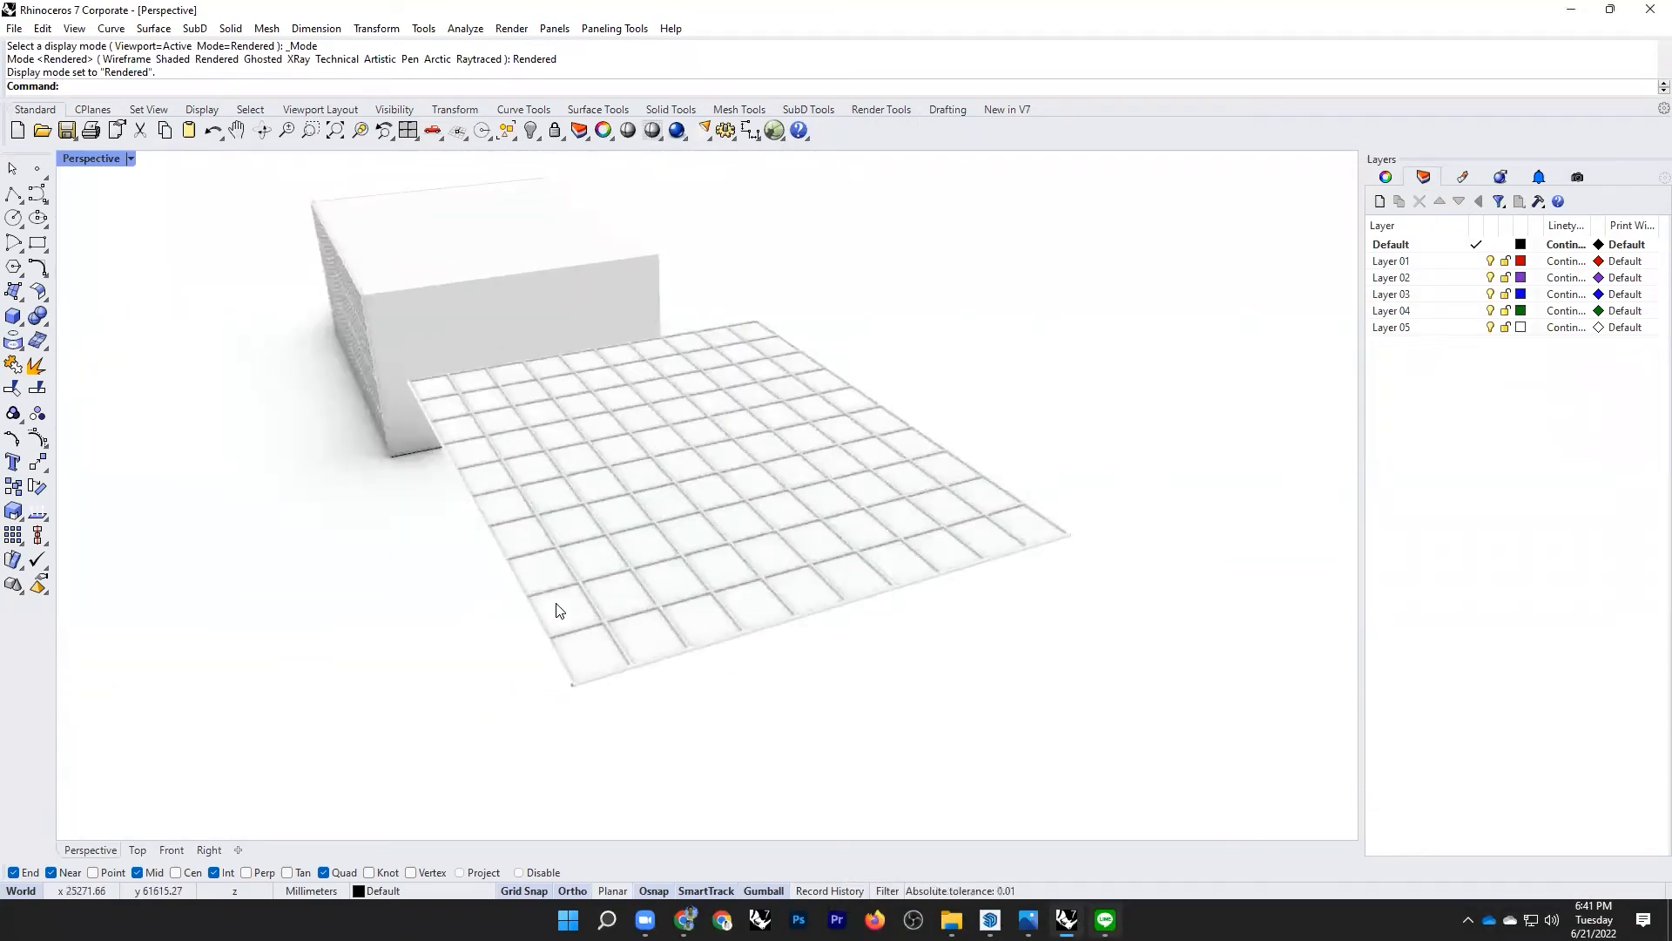
right_click_drag(615, 560, 764, 423)
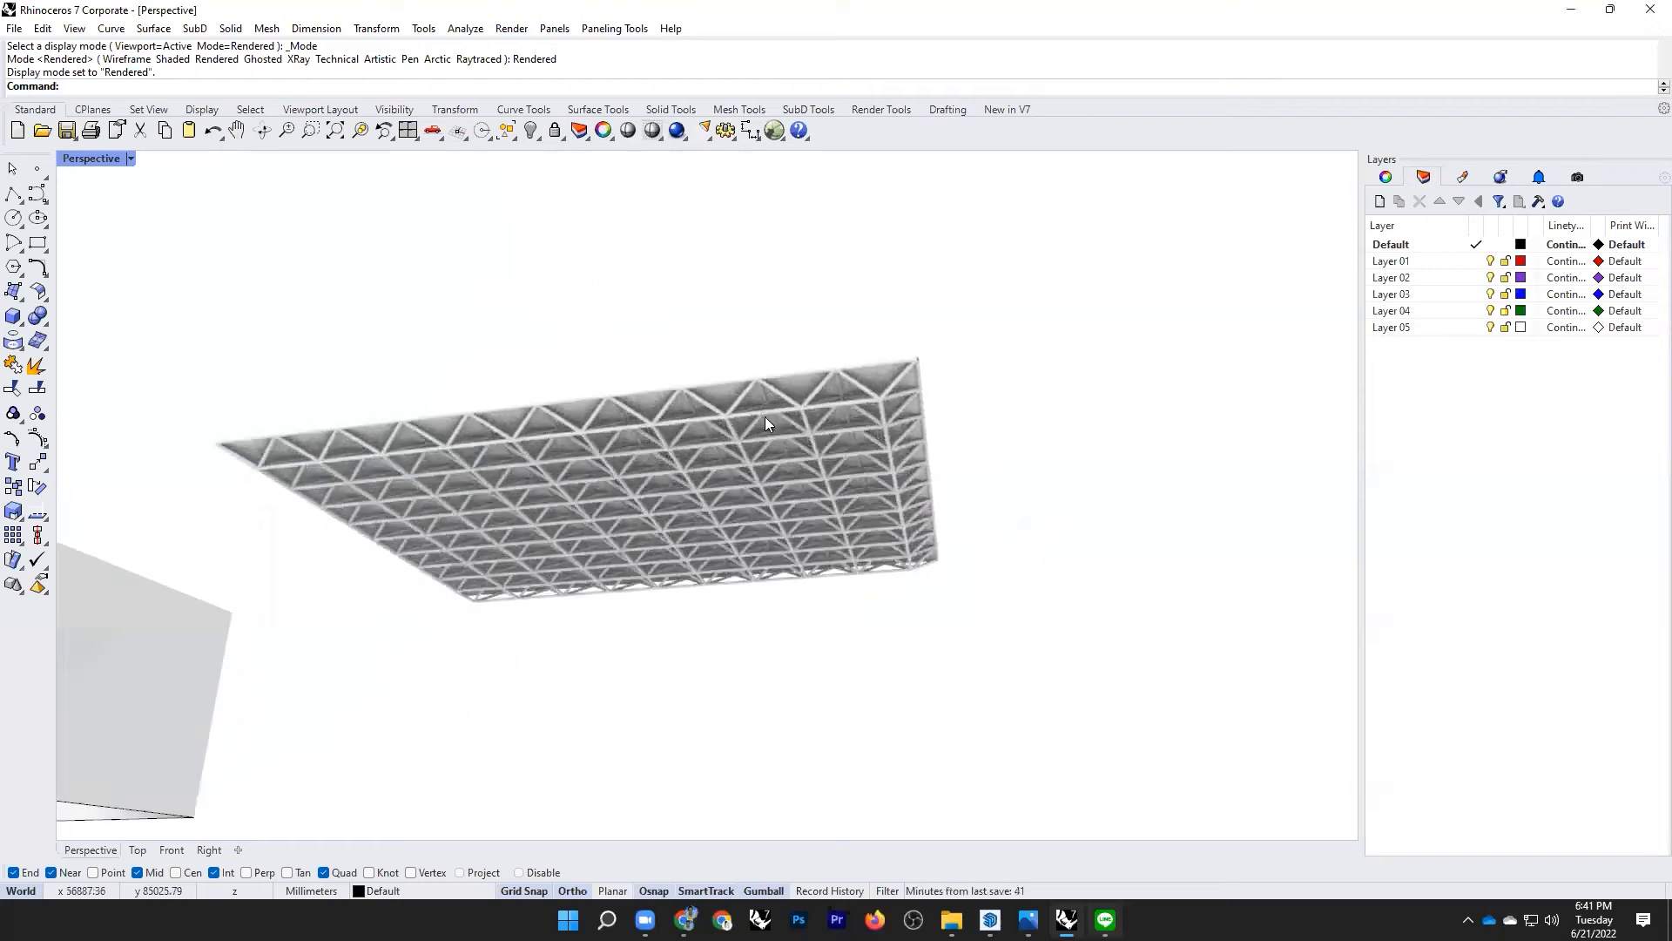
scroll(764, 423, "up", 6)
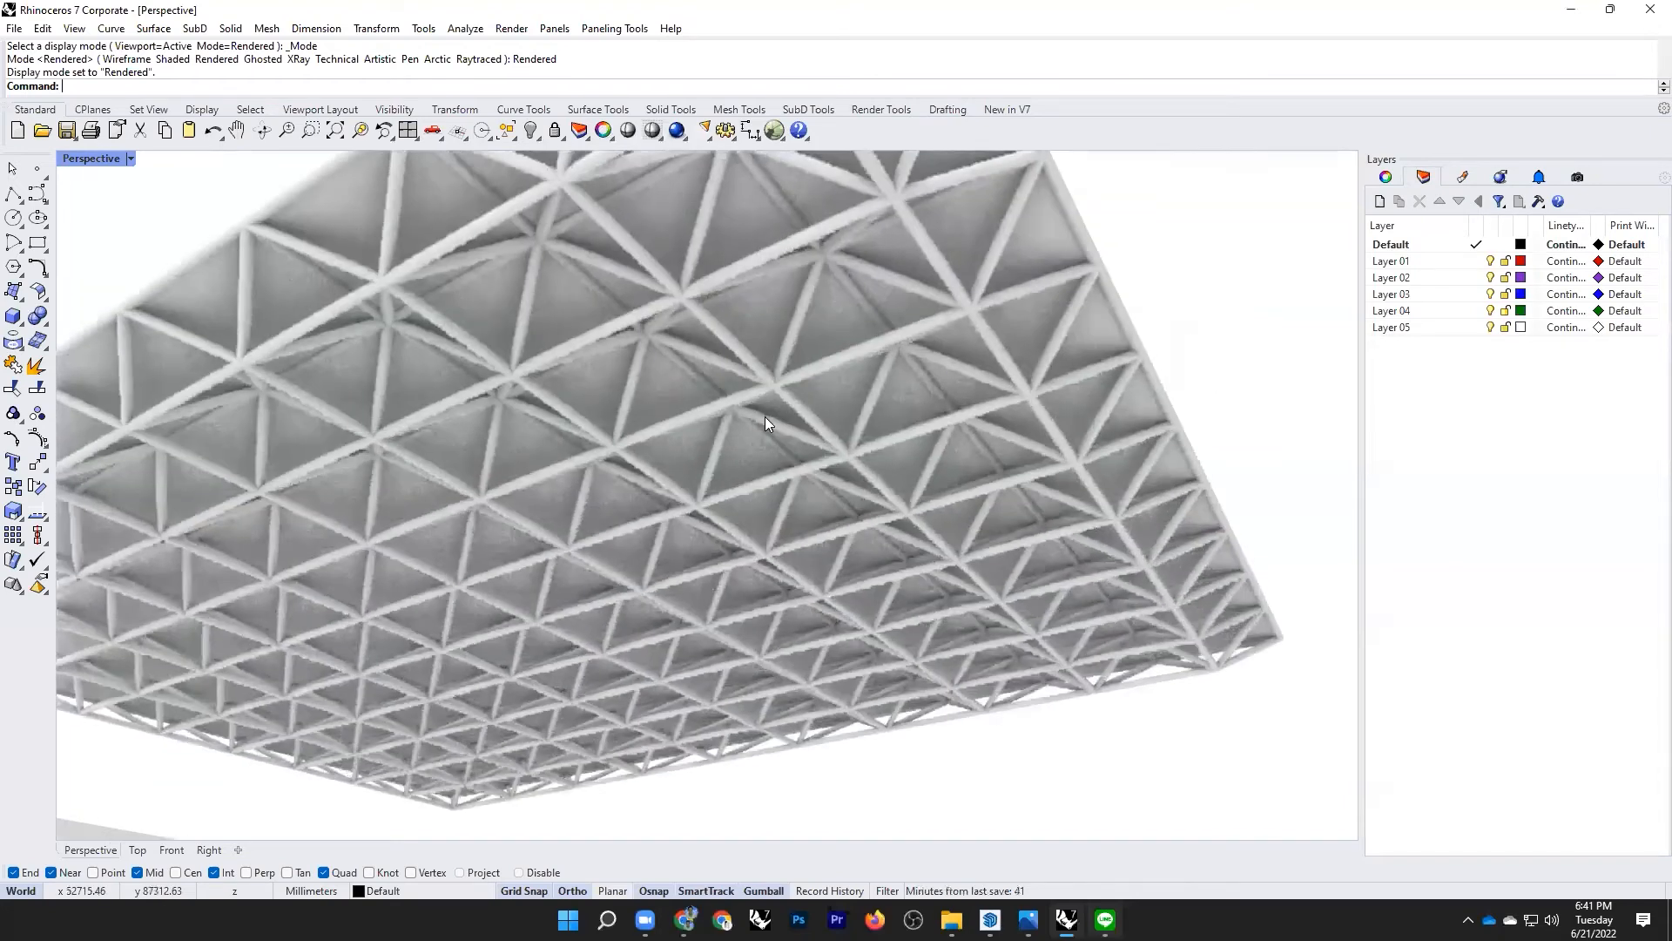
scroll(764, 423, "down", 5)
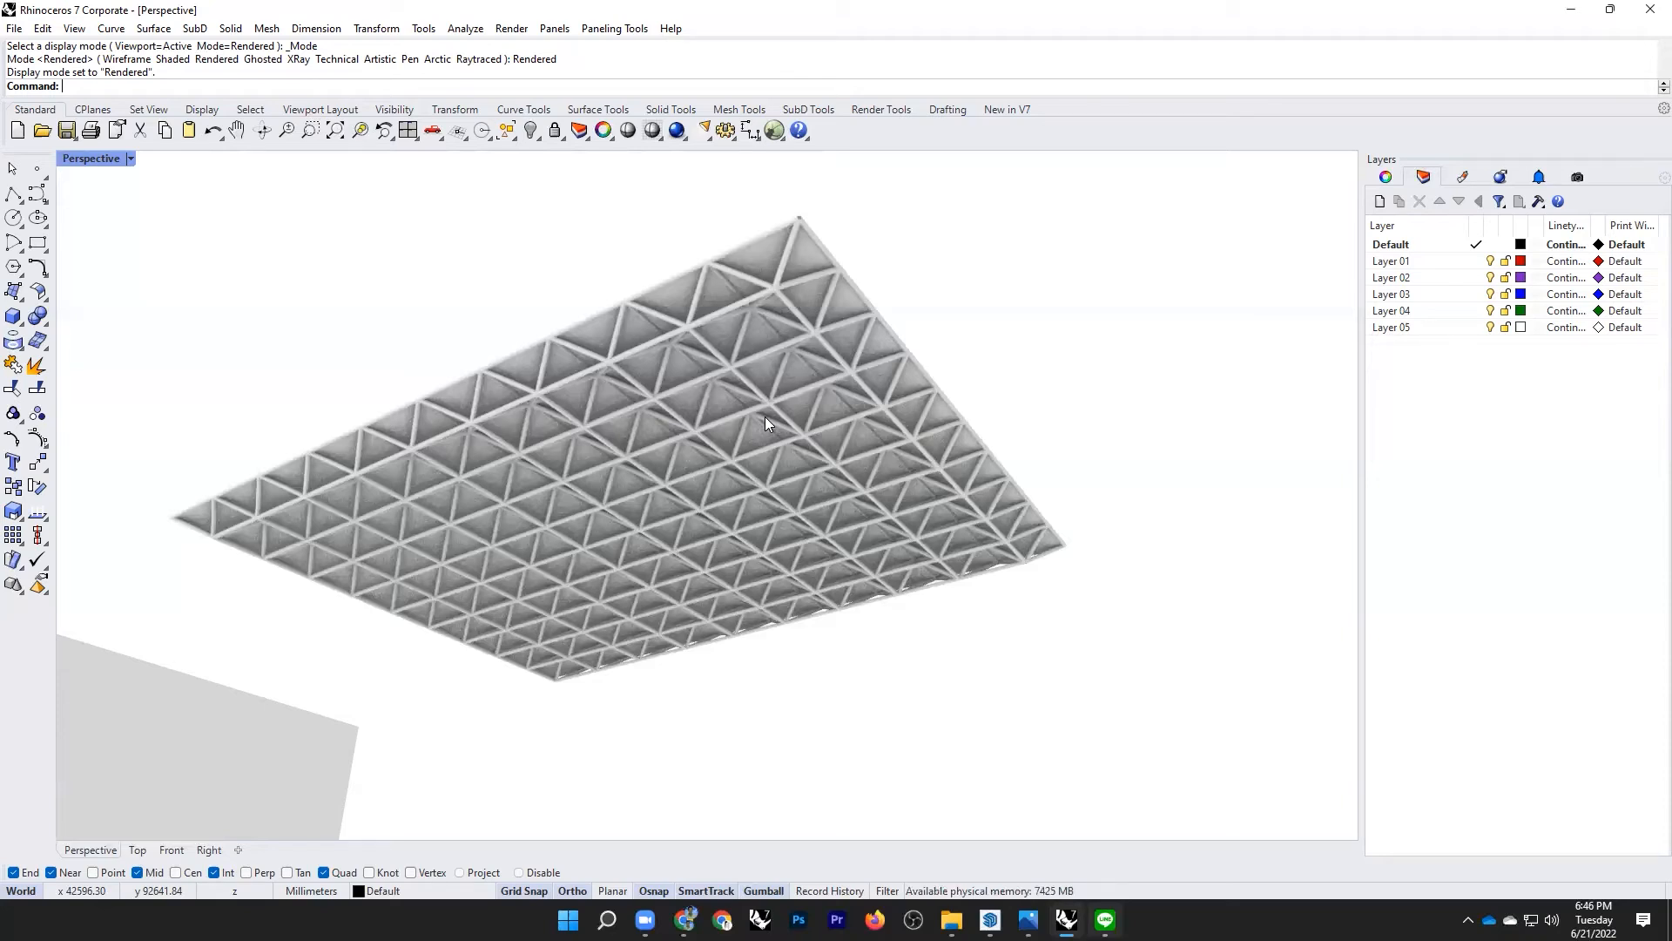
right_click_drag(770, 375, 704, 657)
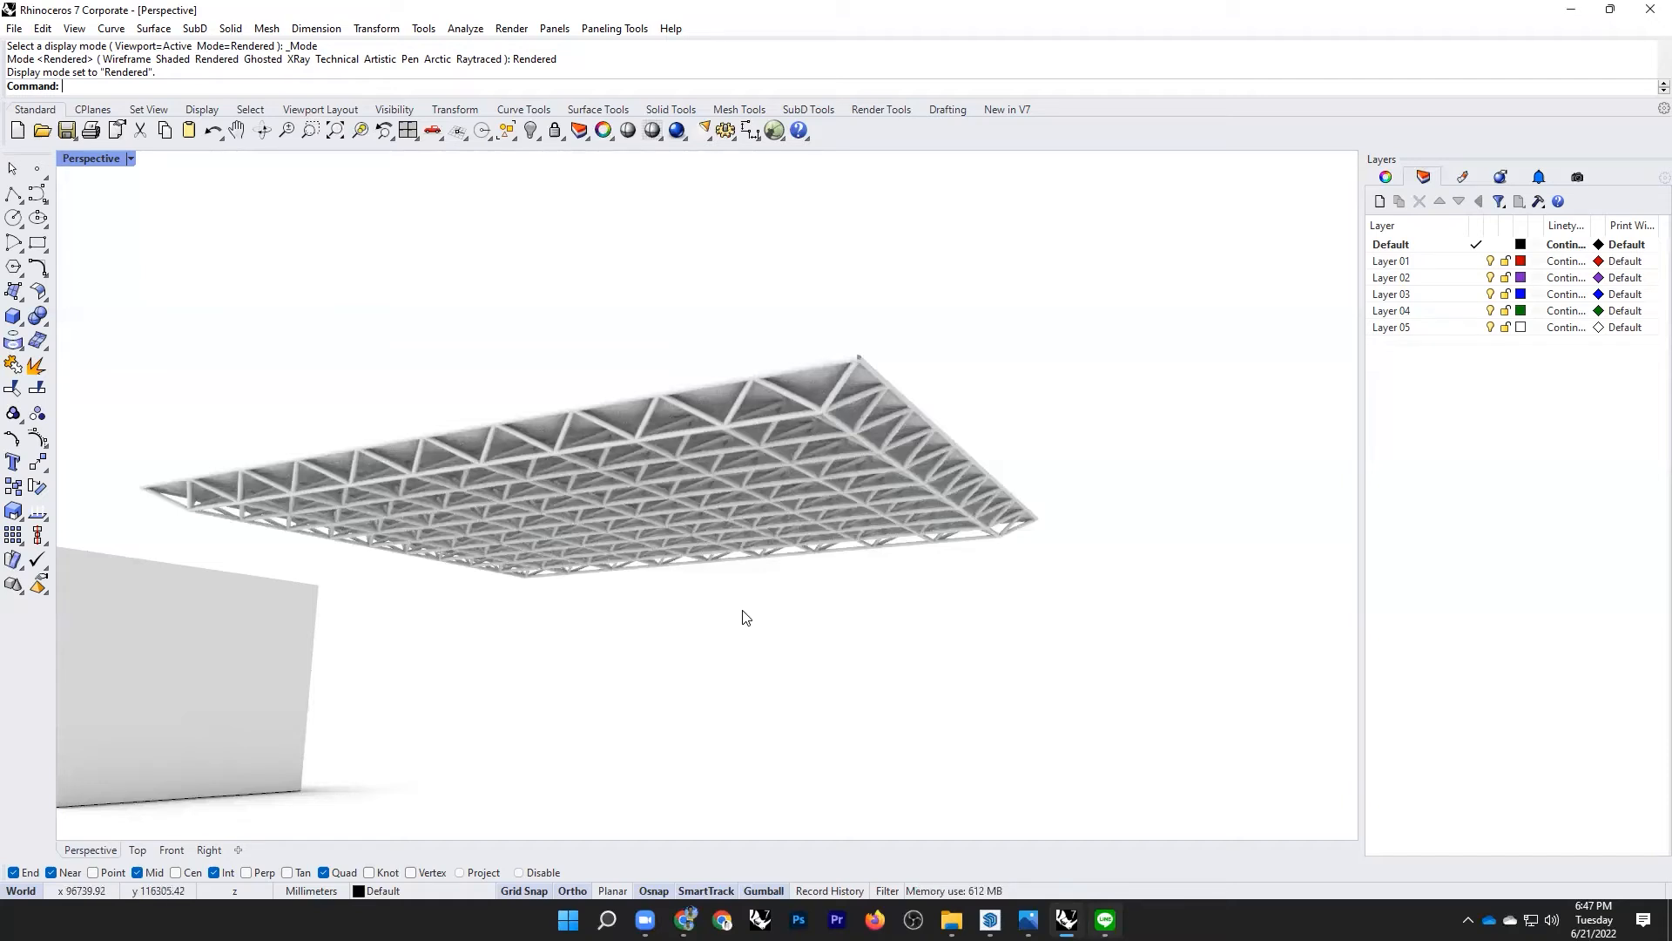
right_click_drag(721, 635, 750, 479)
Step: Stretch the baked truss vertically with the gumball's scale handle
left_click(756, 497)
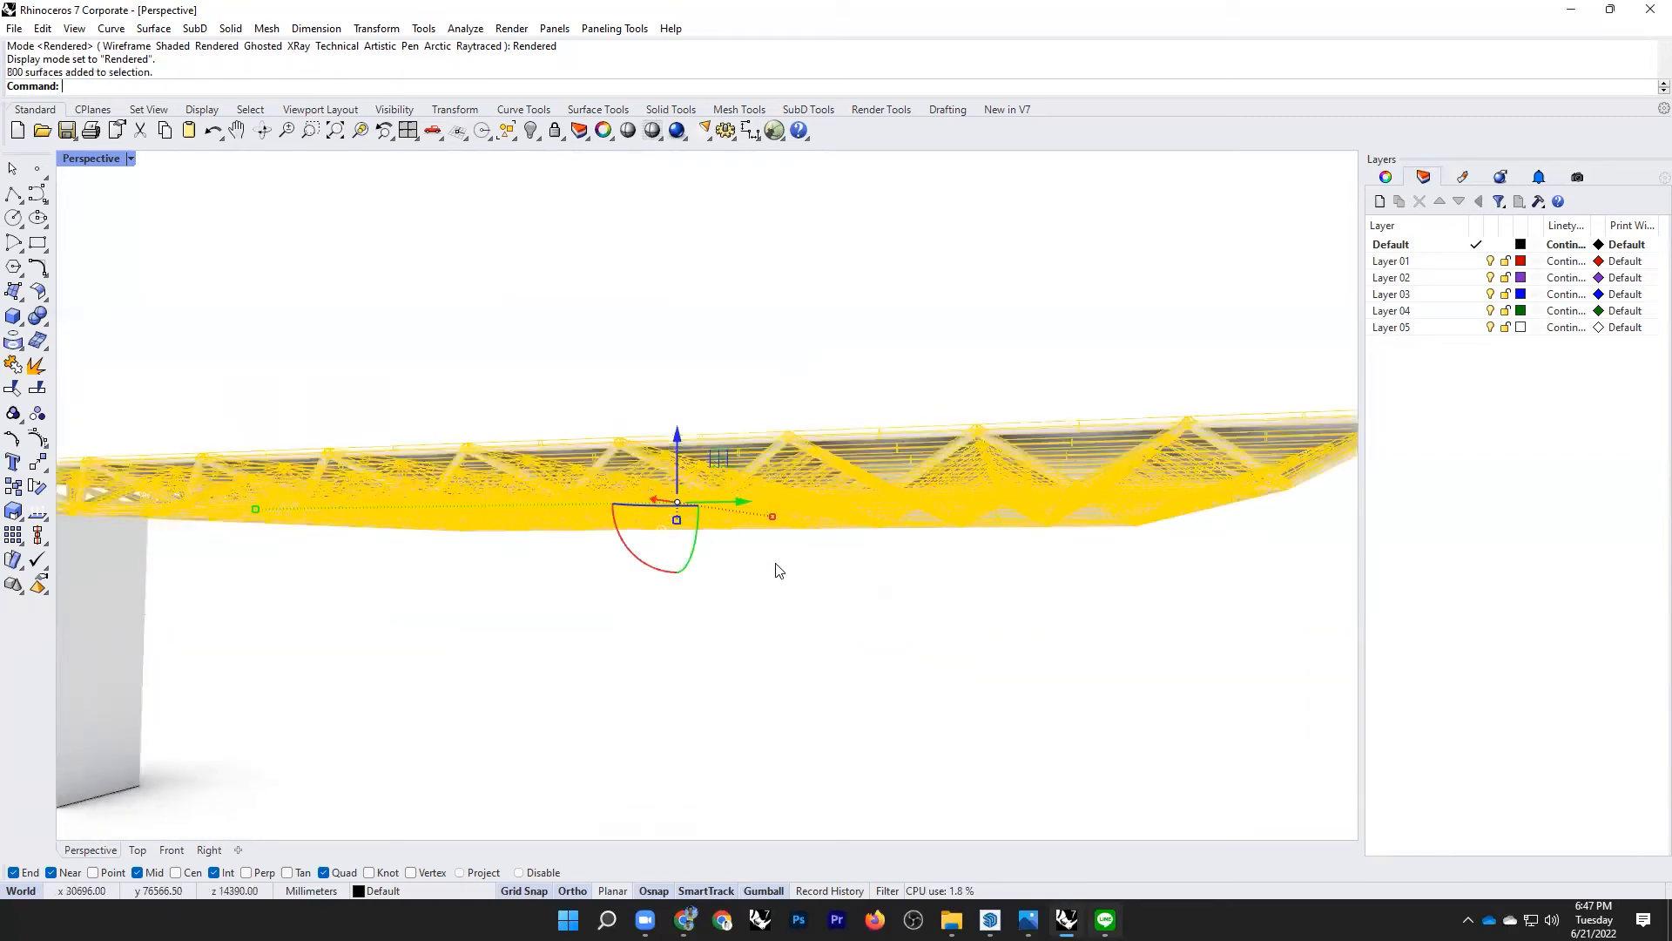
scroll(778, 571, "down", 5)
right_click_drag(723, 579, 717, 523)
left_click_drag(717, 523, 715, 547)
left_click(871, 683)
Step: Examine the stretched truss from several angles and undo the stretch
scroll(876, 662, "up", 6)
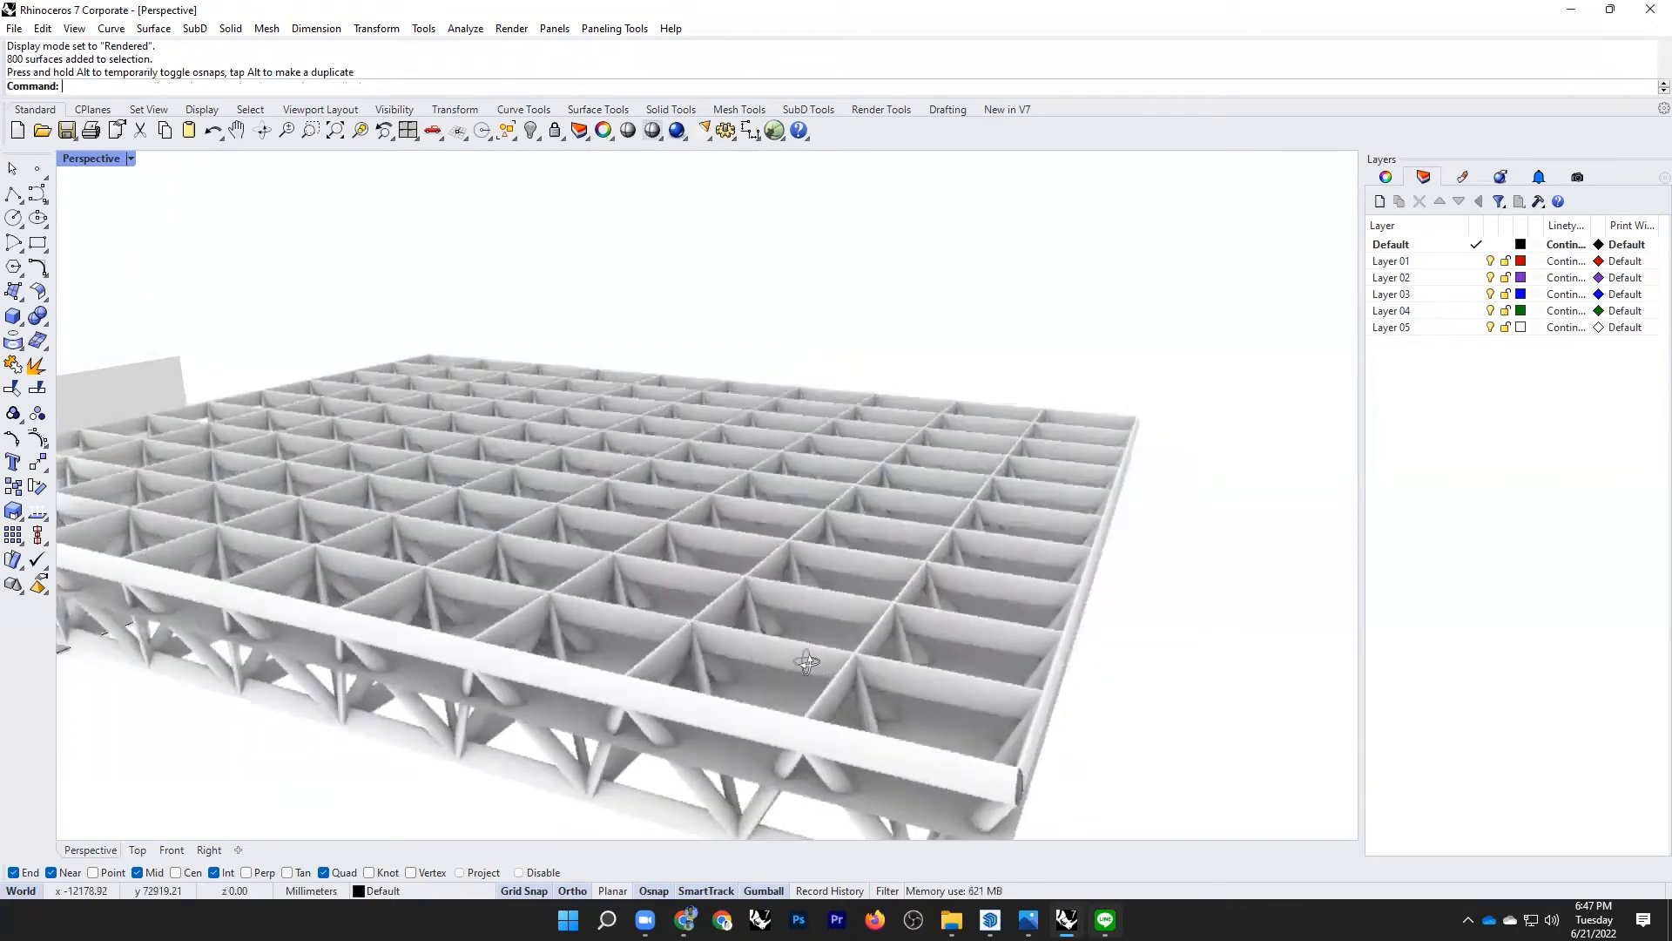
scroll(807, 662, "down", 3)
right_click_drag(806, 662, 784, 514)
scroll(823, 498, "up", 5)
scroll(836, 514, "down", 3)
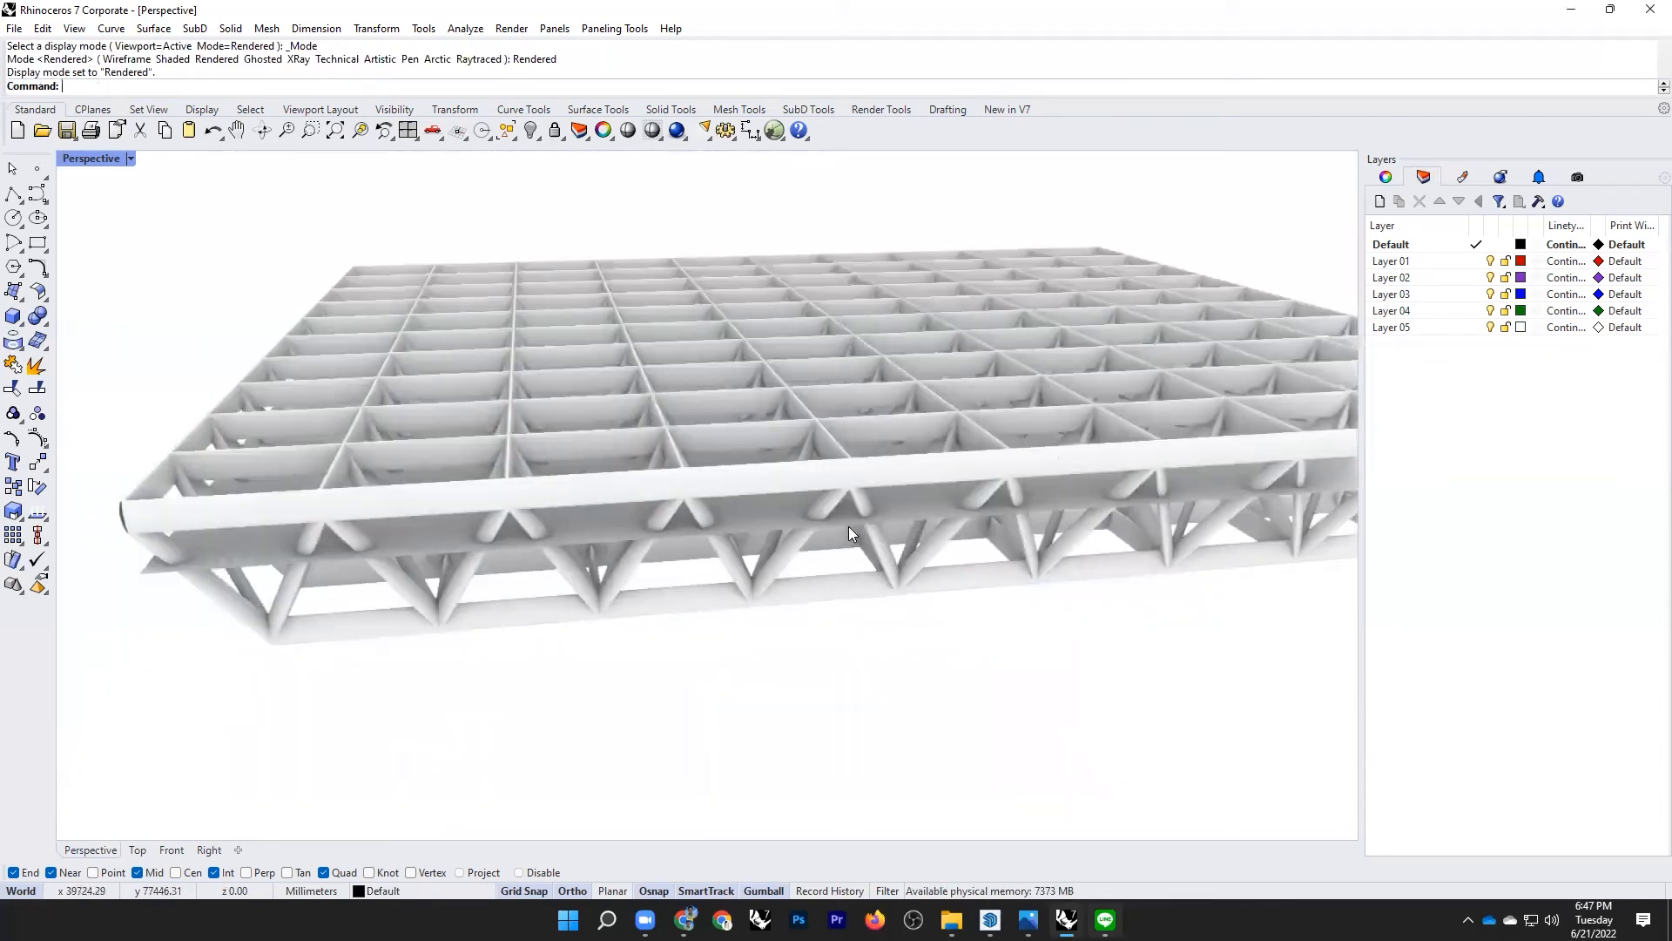
left_click(849, 533)
scroll(958, 527, "down", 3)
right_click_drag(1007, 522, 930, 686)
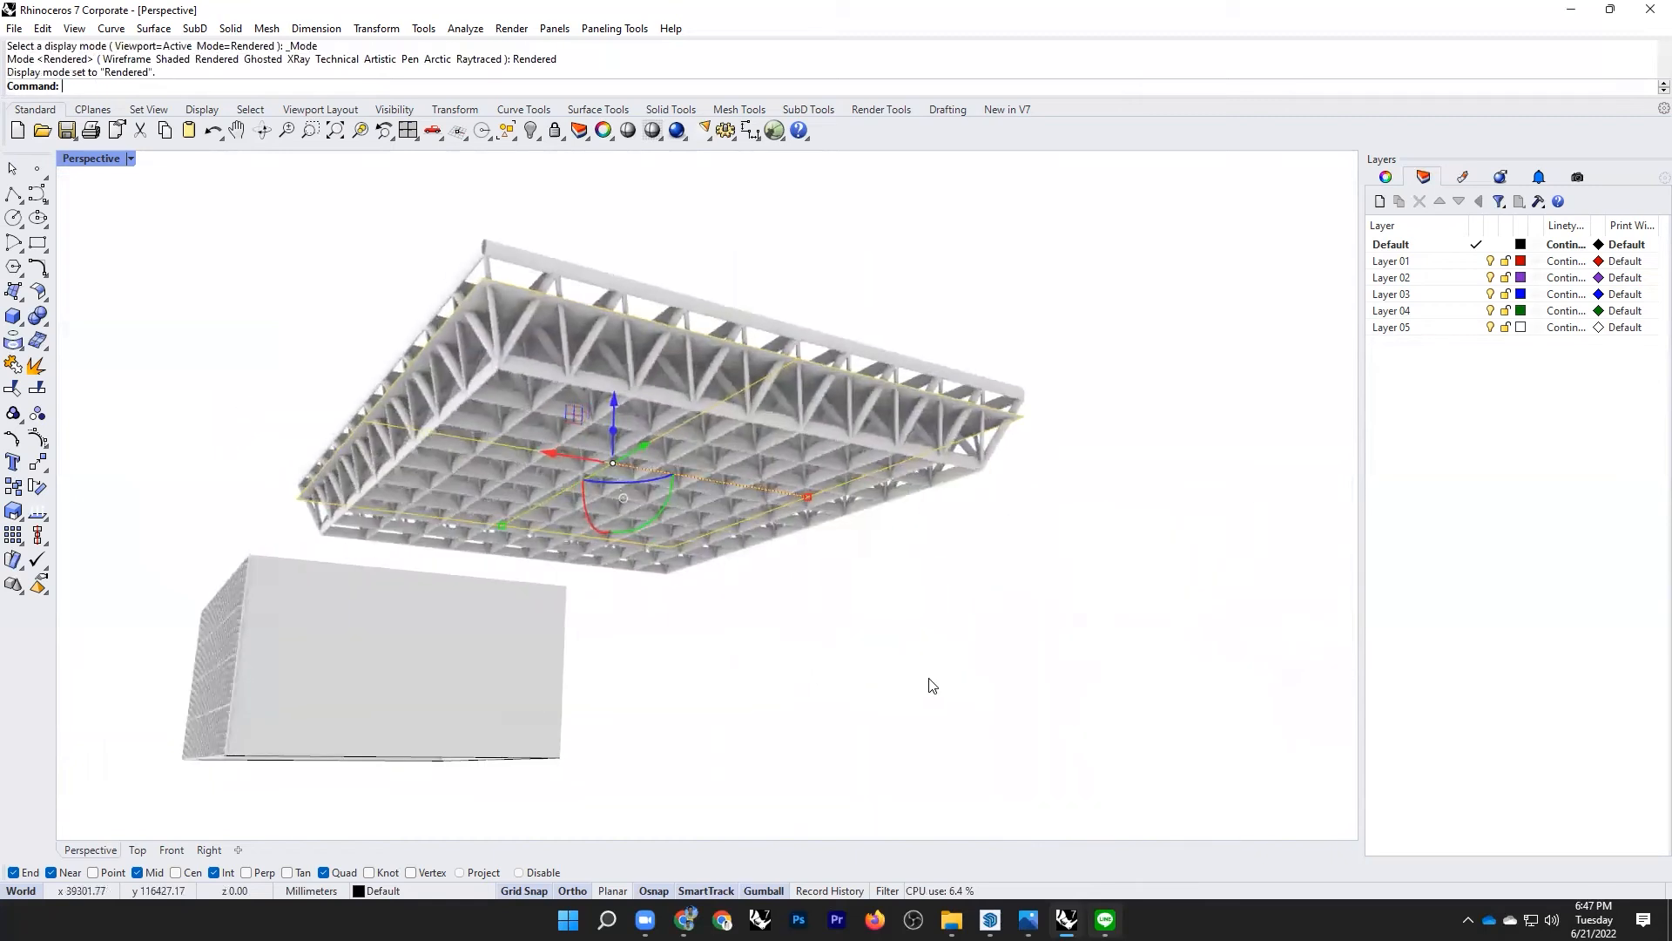
key("ctrl+z")
key("ctrl+z")
key("Escape")
Step: Try moving the selected roof geometry vertically with the gumball and undo the move
right_click_drag(885, 645, 814, 572)
left_click(844, 567)
mouse_move(684, 427)
left_mouse_down()
mouse_move(683, 353)
mouse_move(681, 409)
left_mouse_up()
key("ctrl+z")
key("Escape")
right_click_drag(859, 616, 1080, 375)
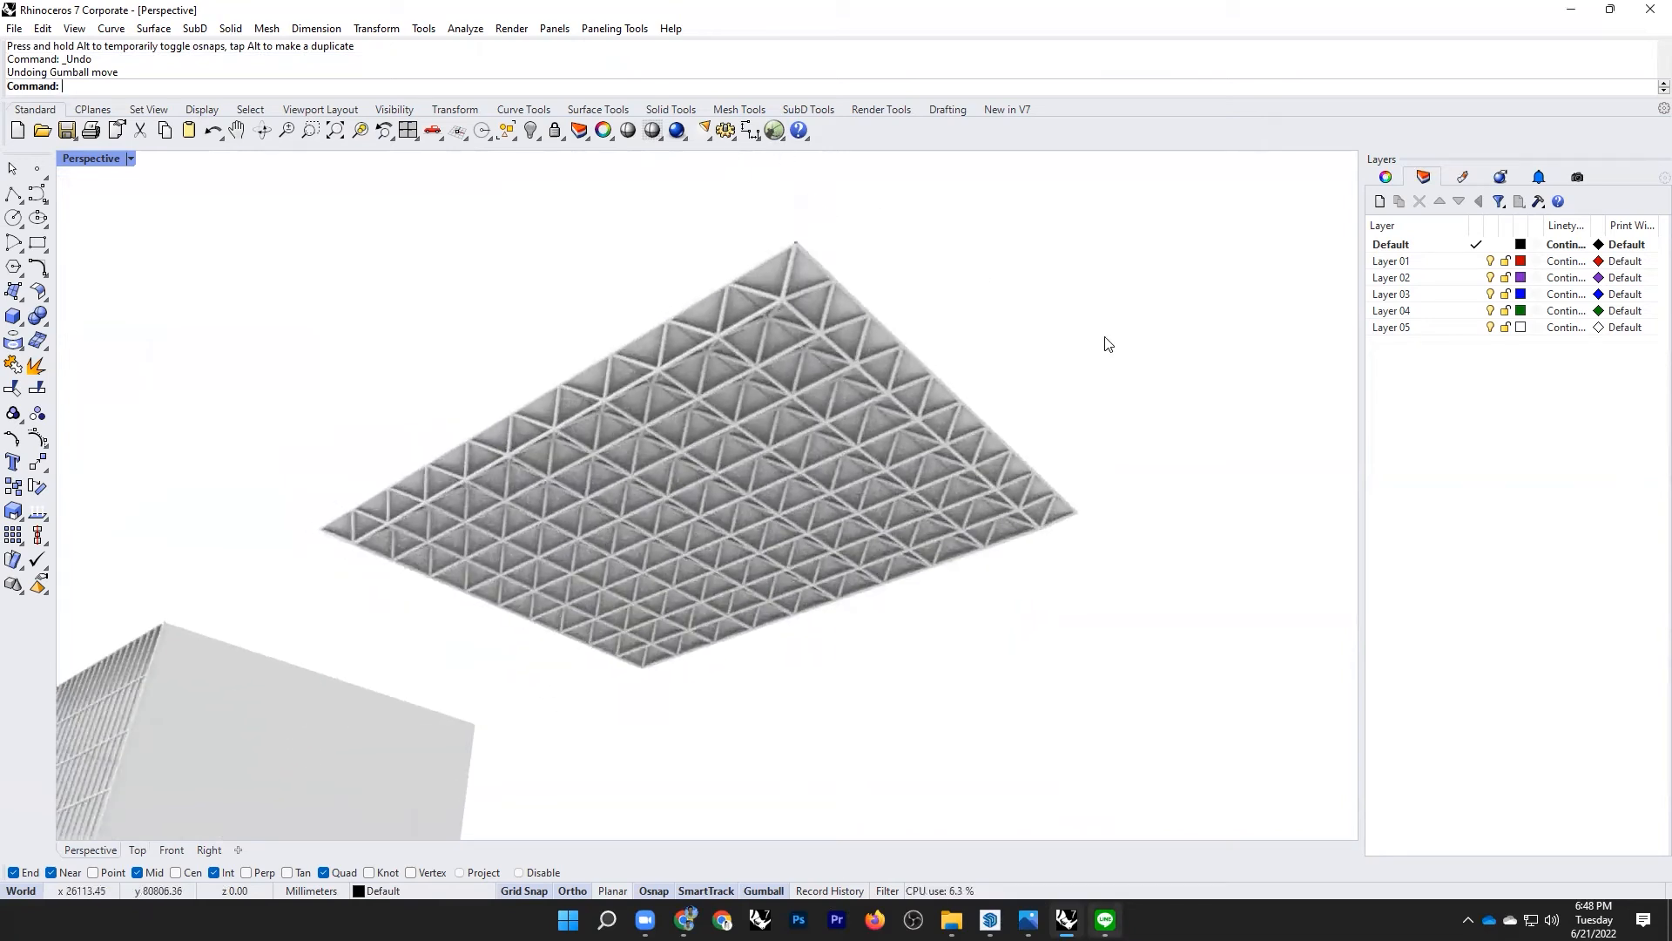
Step: Reopen Grasshopper and reference the copied roof surface in the Surface parameter again
key("Return")
scroll(1381, 526, "down", 4)
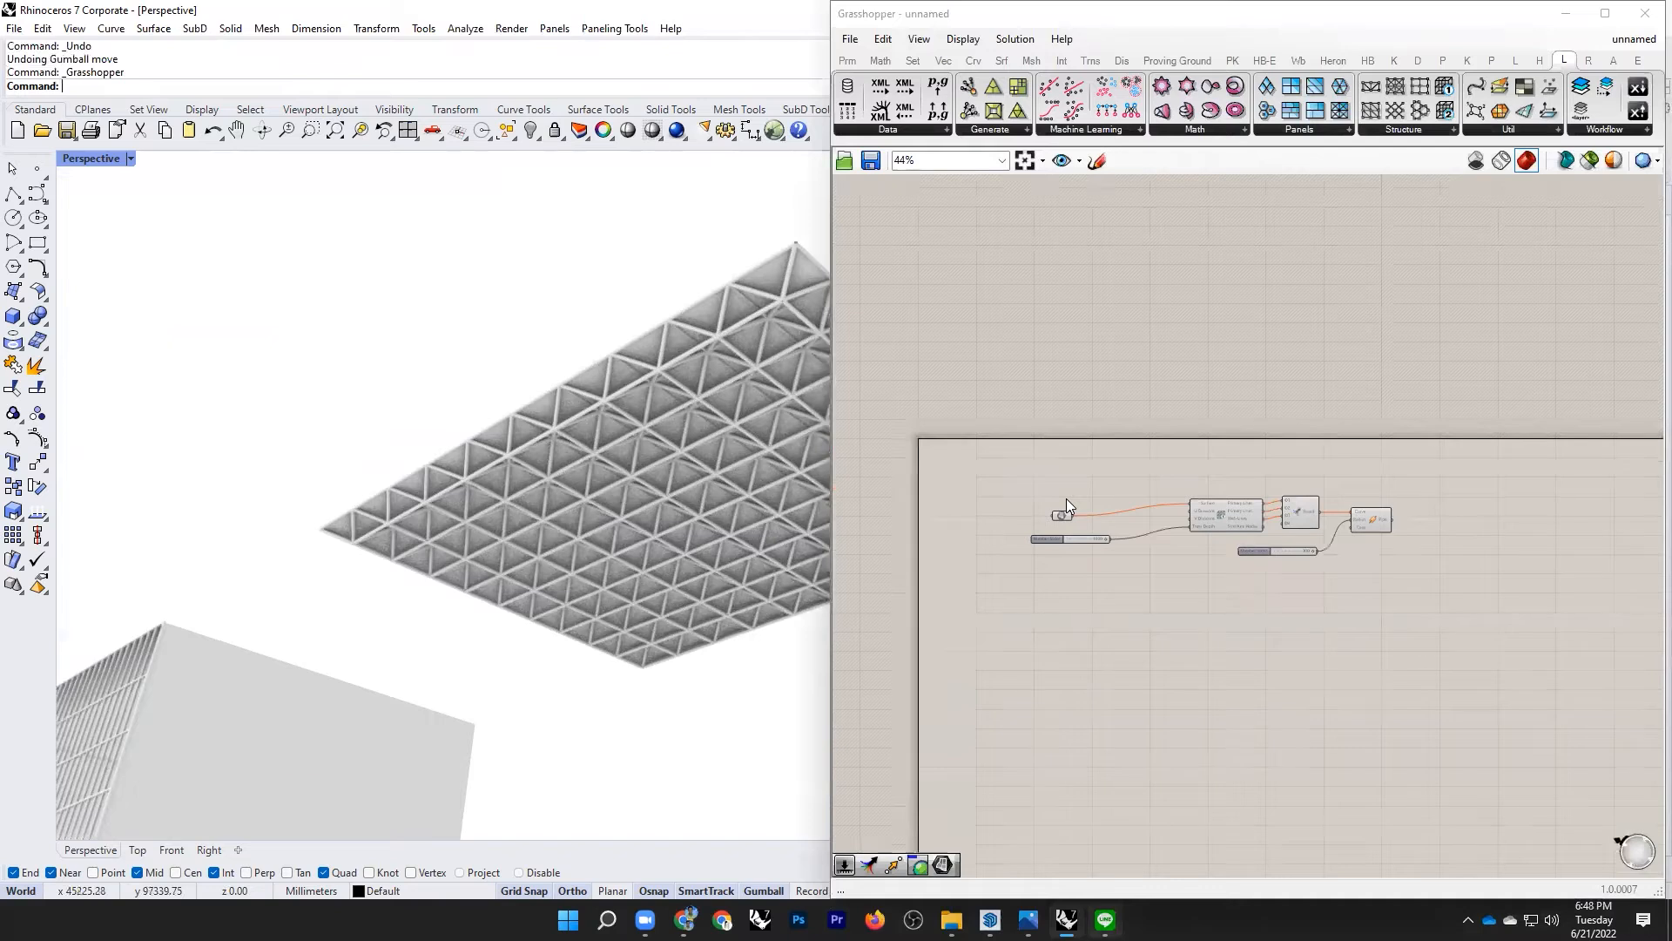
scroll(1066, 498, "up", 3)
scroll(1088, 517, "up", 5)
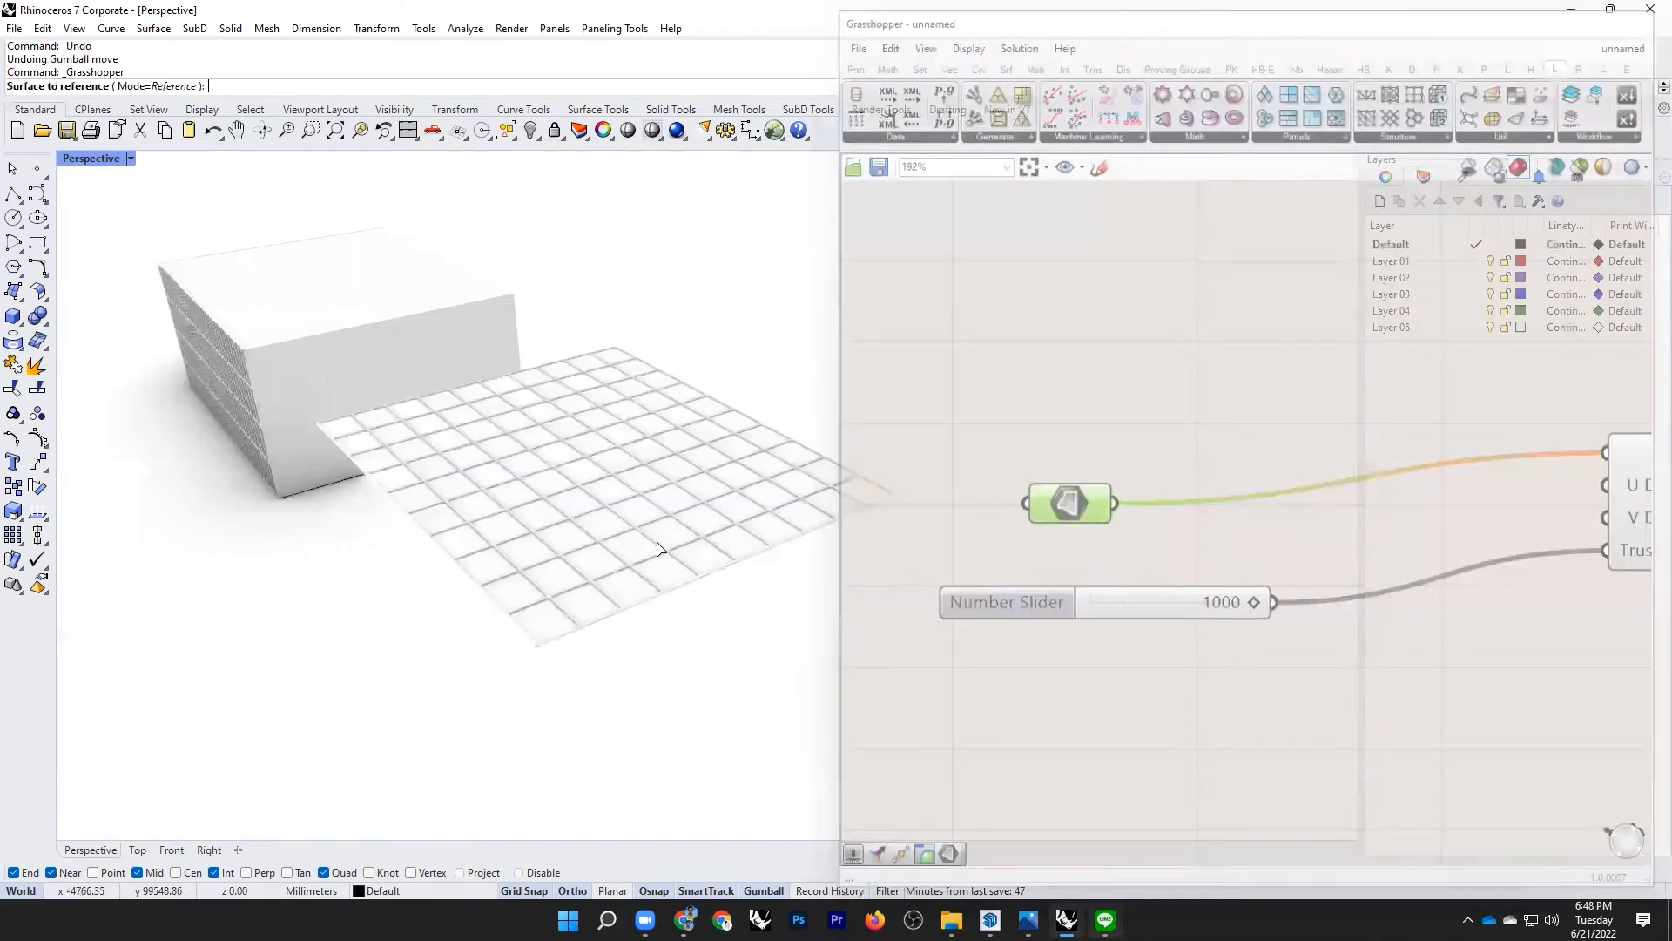
scroll(679, 546, "up", 3)
left_click(560, 403)
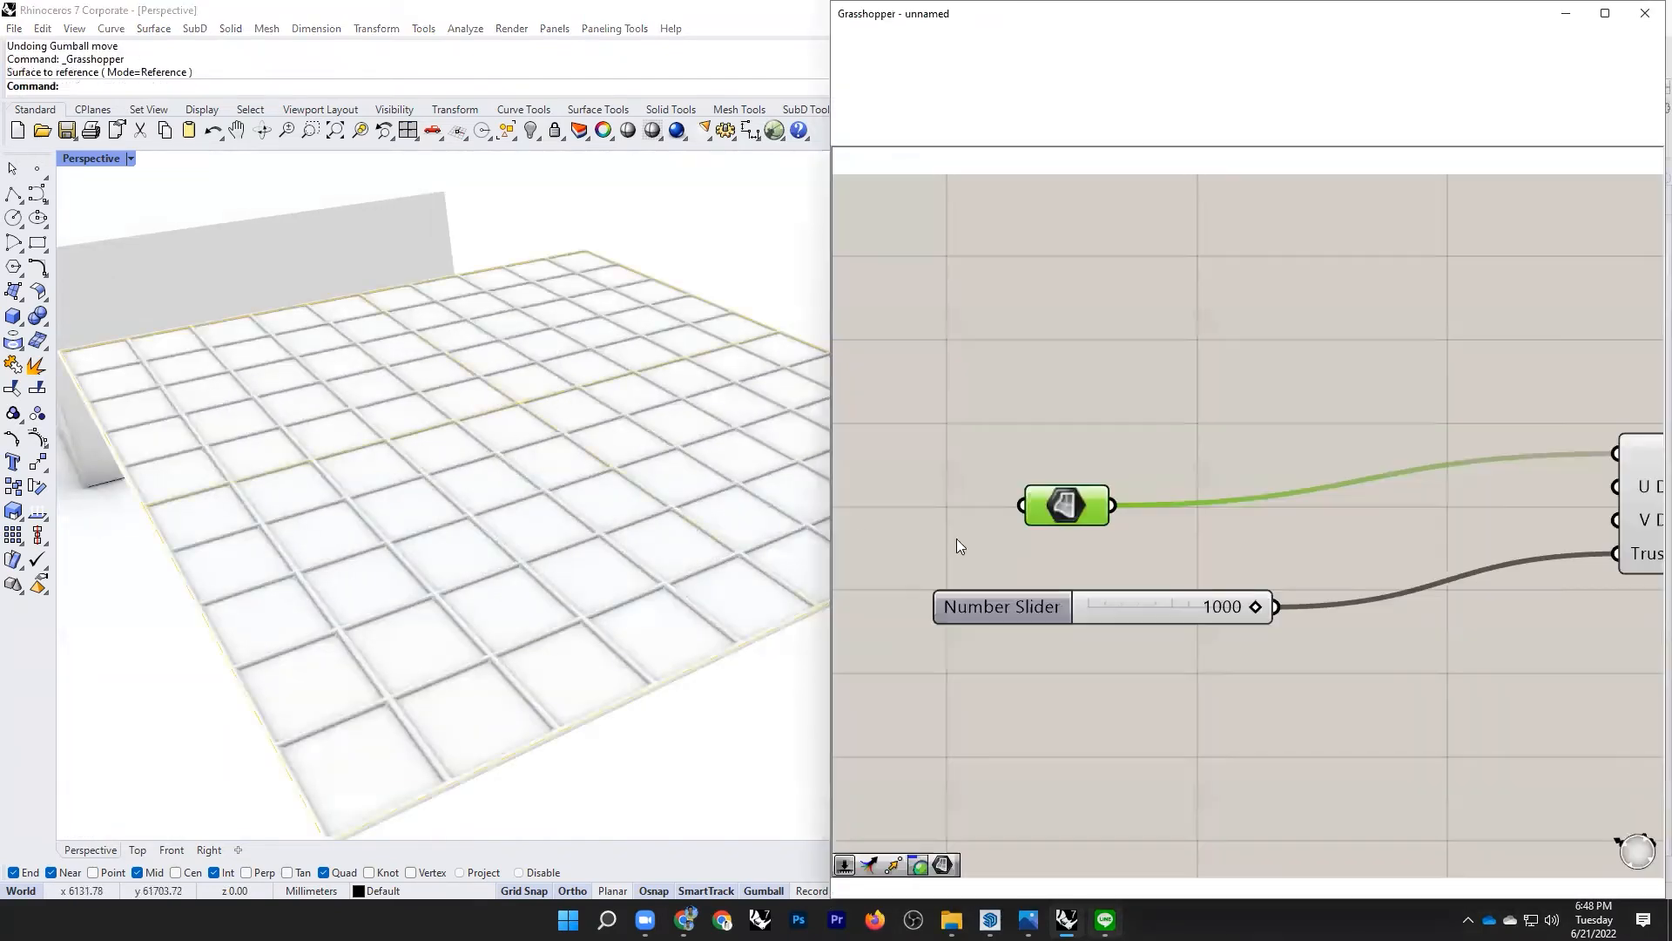
Step: Delete the baked truss pipes from the Rhino model
scroll(586, 485, "down", 5)
right_click_drag(574, 536, 575, 509)
scroll(1176, 561, "down", 4)
scroll(1035, 590, "up", 3)
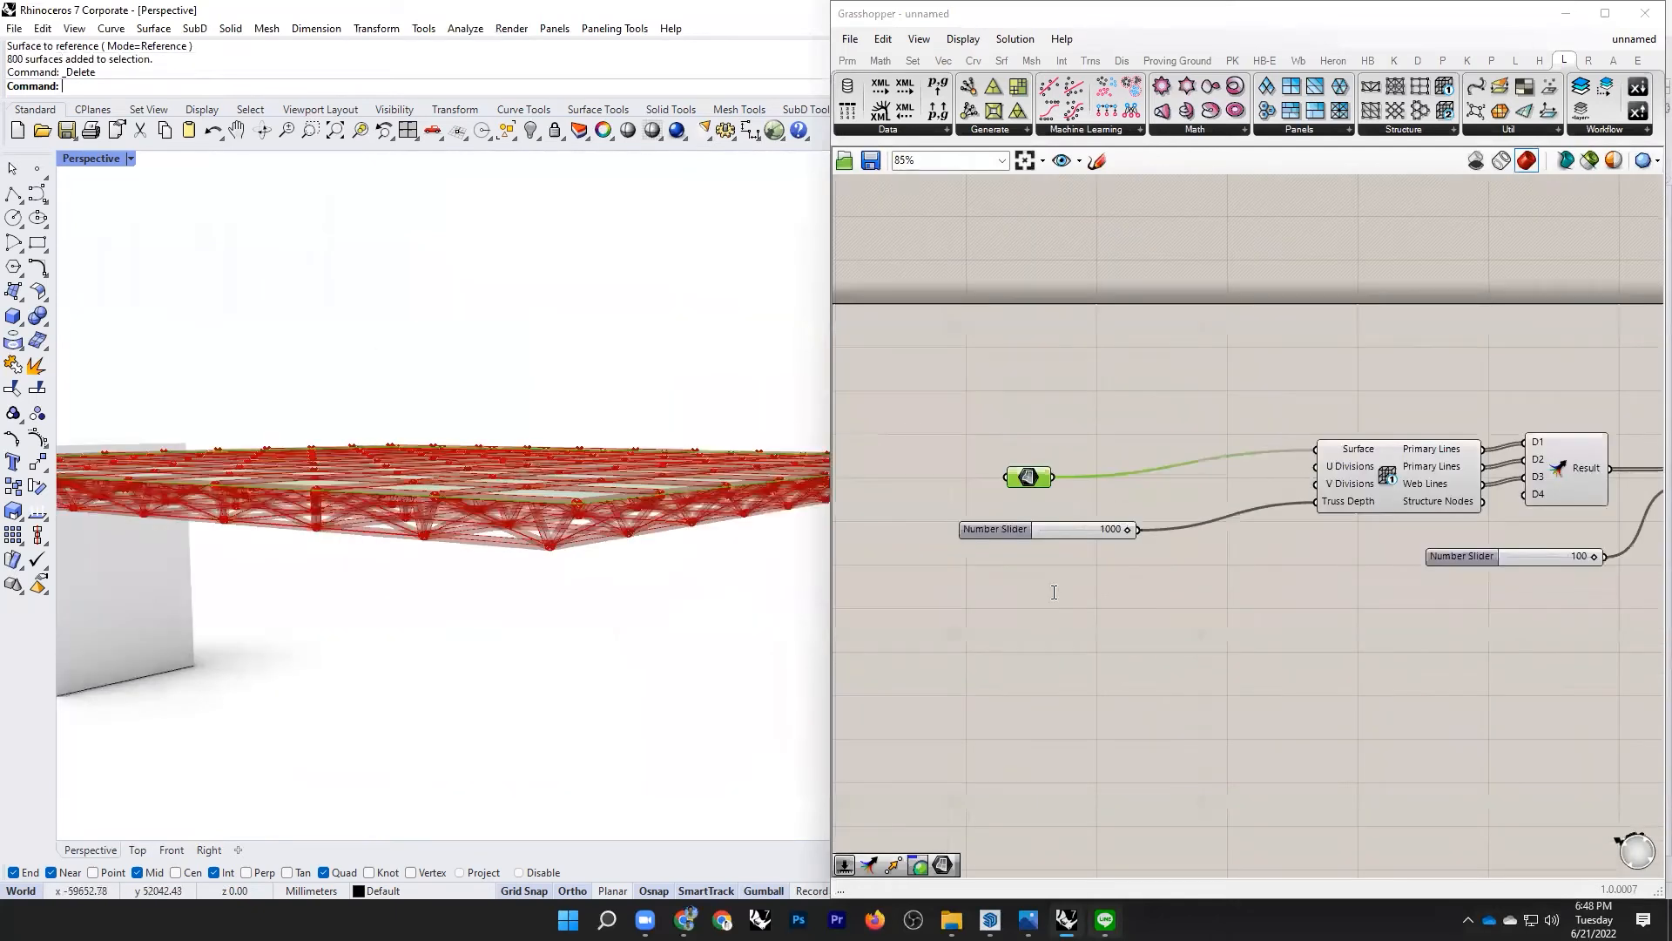
Step: Add a number slider with value 1500 and wire it to the truss component's Truss Depth input
scroll(1101, 590, "down", 1)
left_click(1101, 590)
double_click(1101, 590)
type("1500")
key("Return")
left_click_drag(1111, 592, 1307, 512)
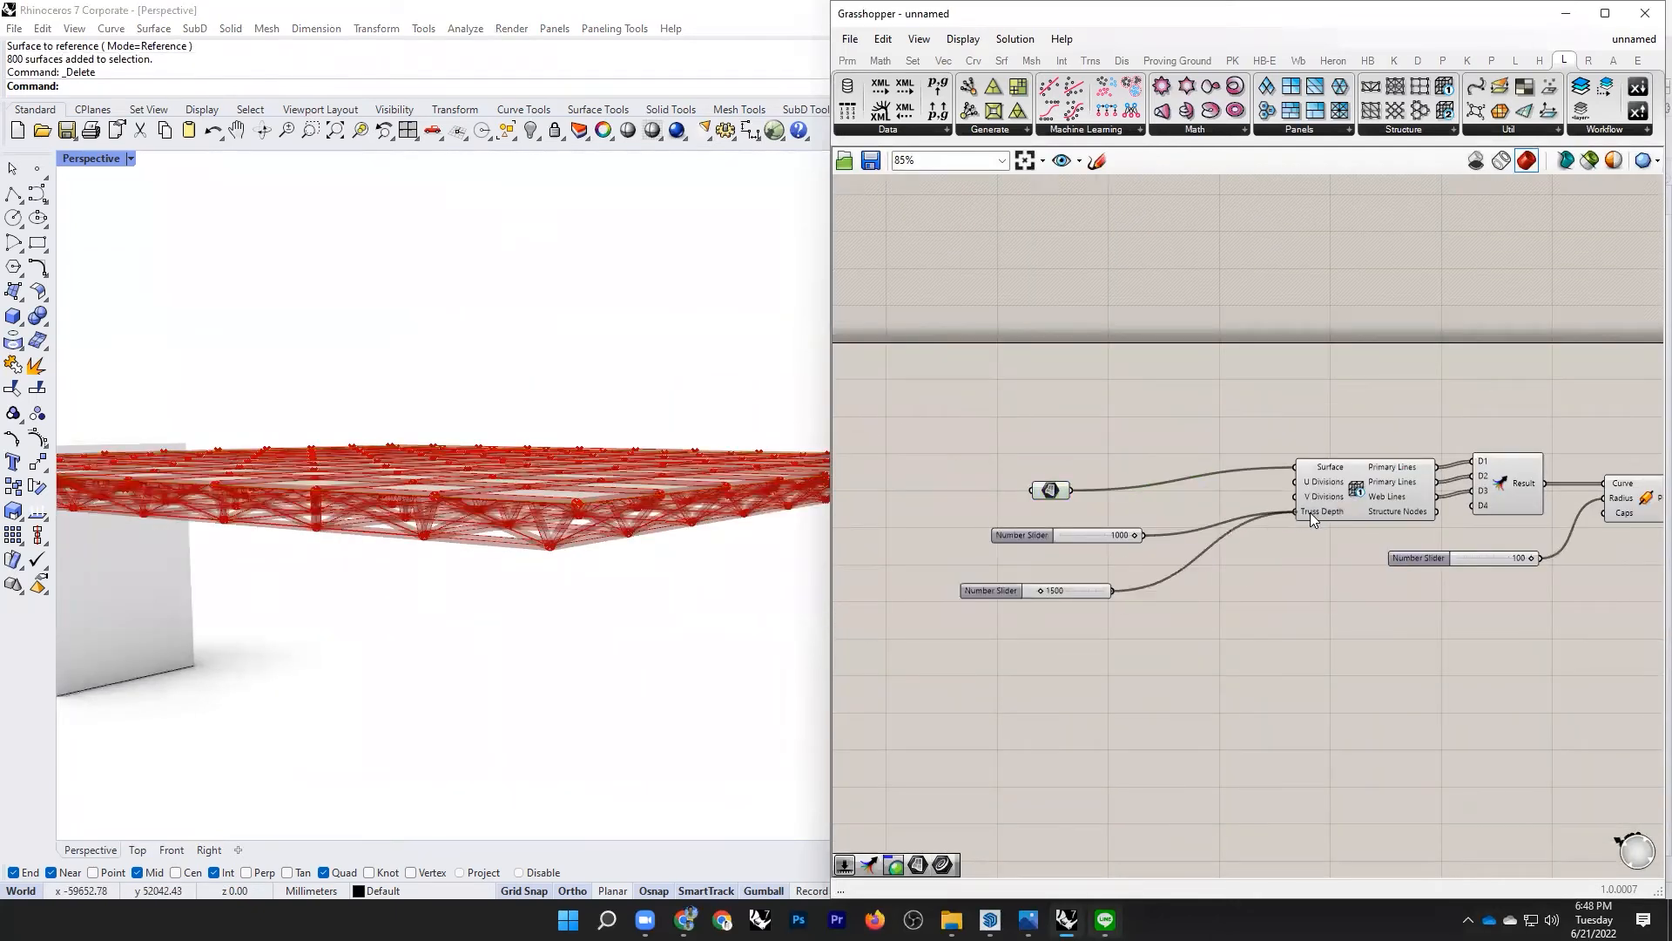
Step: Delete the number slider with value 1000 that feeds the truss component's Truss Depth input
left_click(1089, 534)
key("Delete")
scroll(558, 531, "down", 4)
right_click_drag(560, 528, 628, 471)
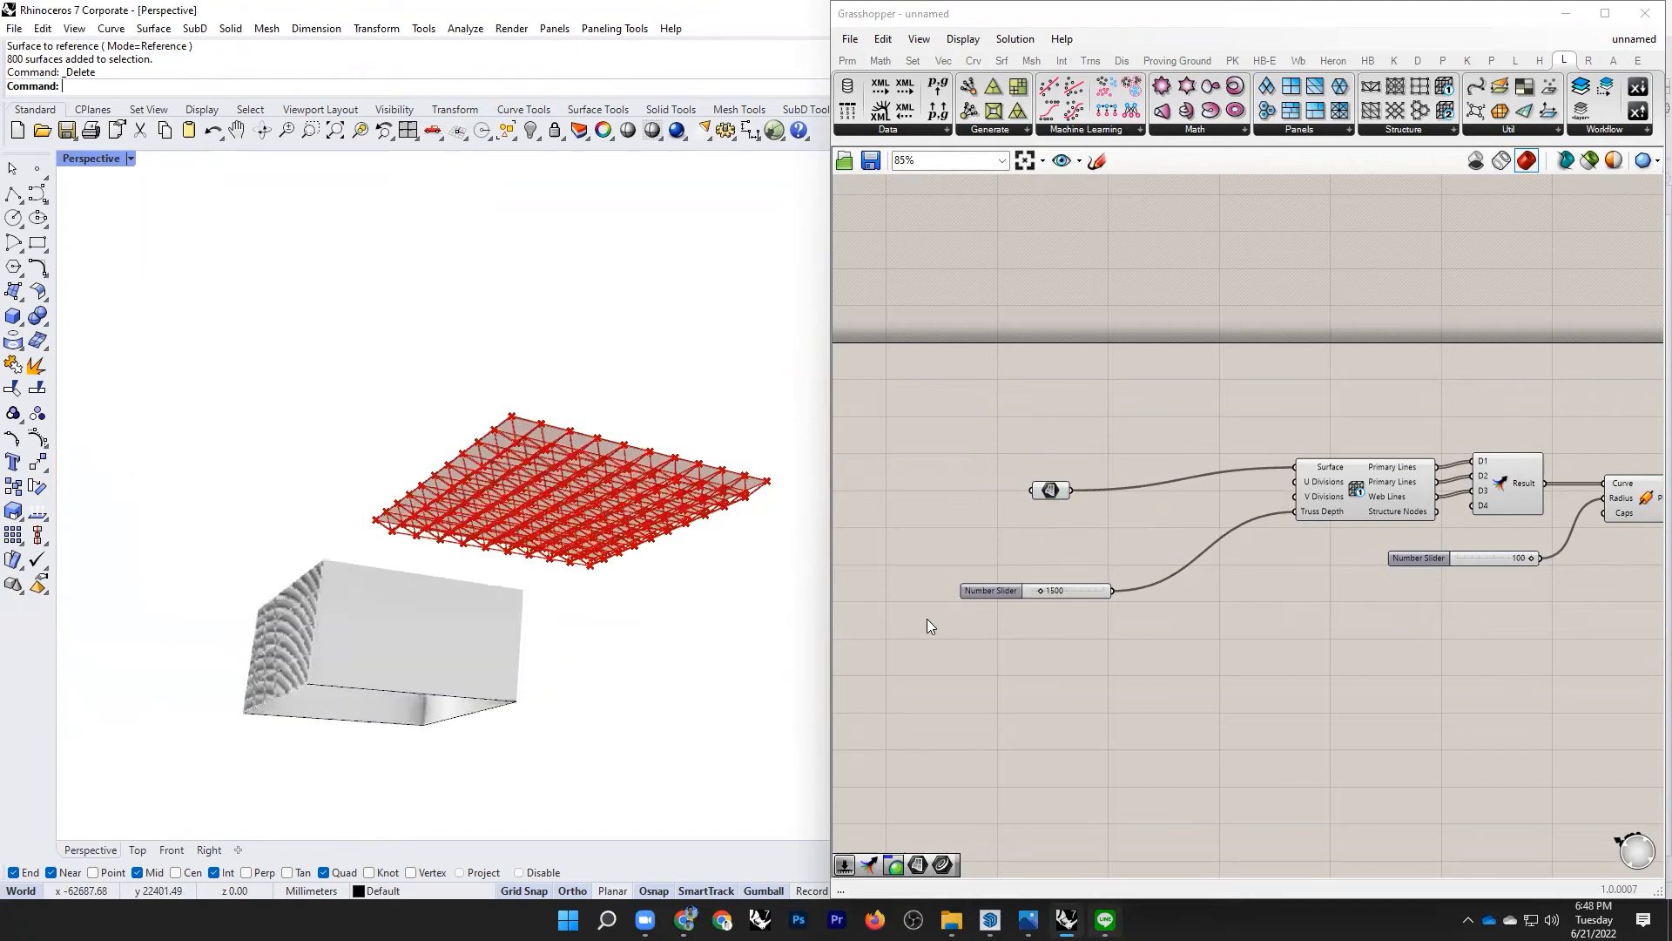
Step: Raise the remaining Truss Depth slider to 2052
scroll(1080, 537, "up", 4)
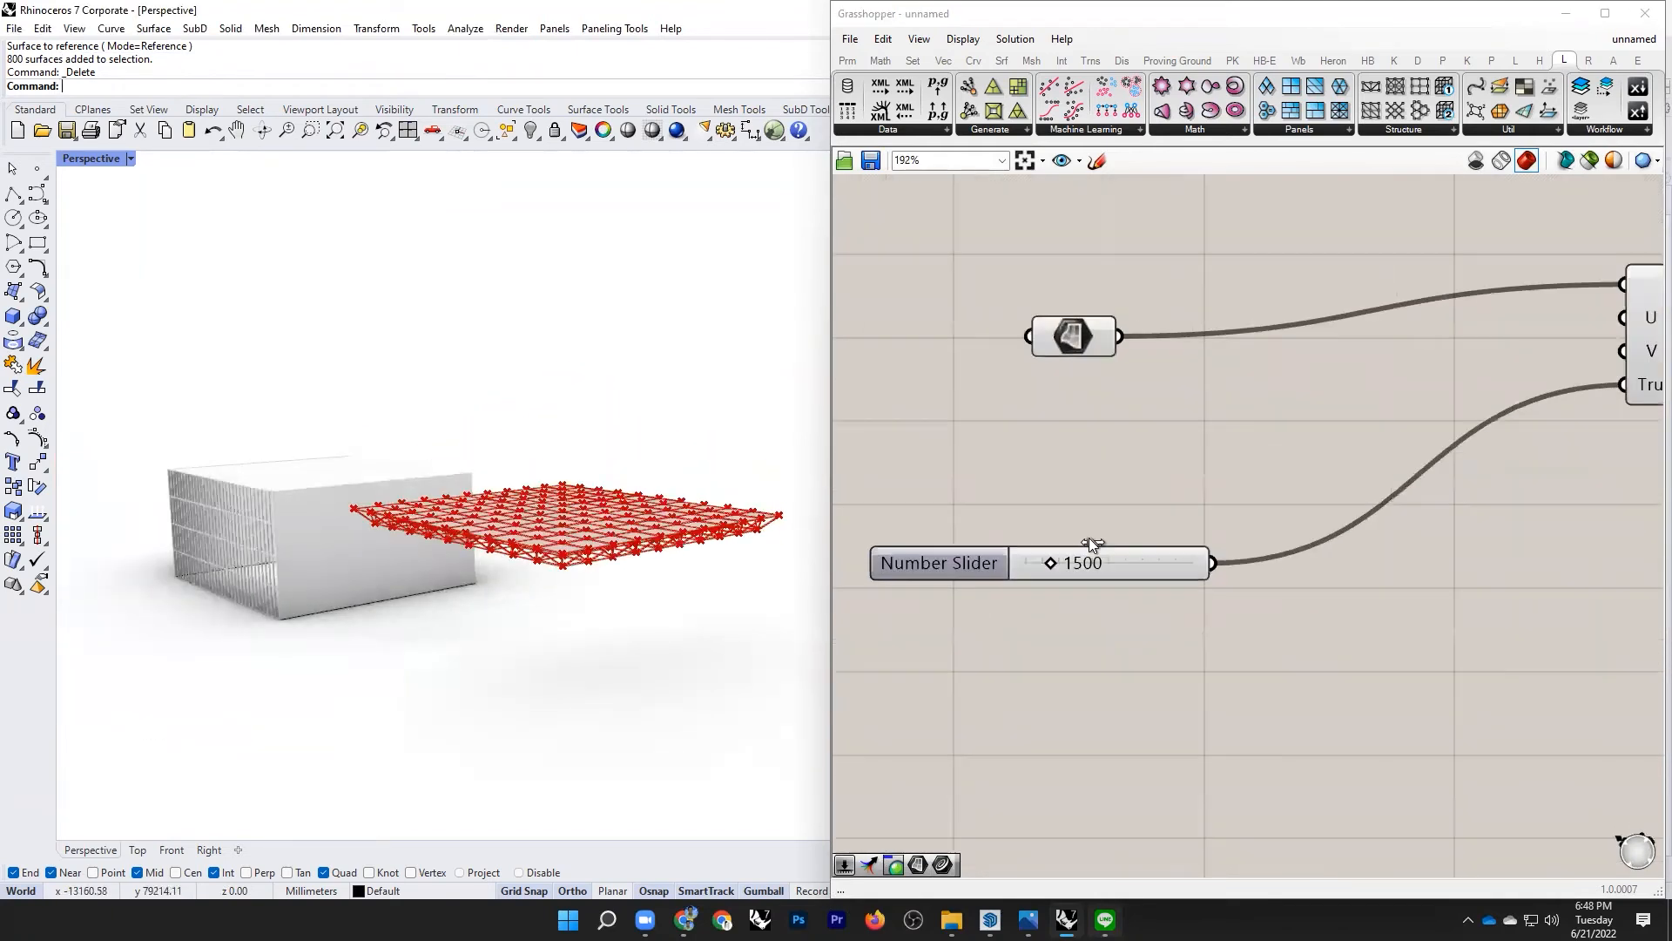
scroll(1088, 538, "up", 6)
left_click_drag(1070, 538, 1098, 538)
right_click_drag(710, 628, 593, 684)
scroll(587, 597, "down", 6)
scroll(1070, 544, "down", 14)
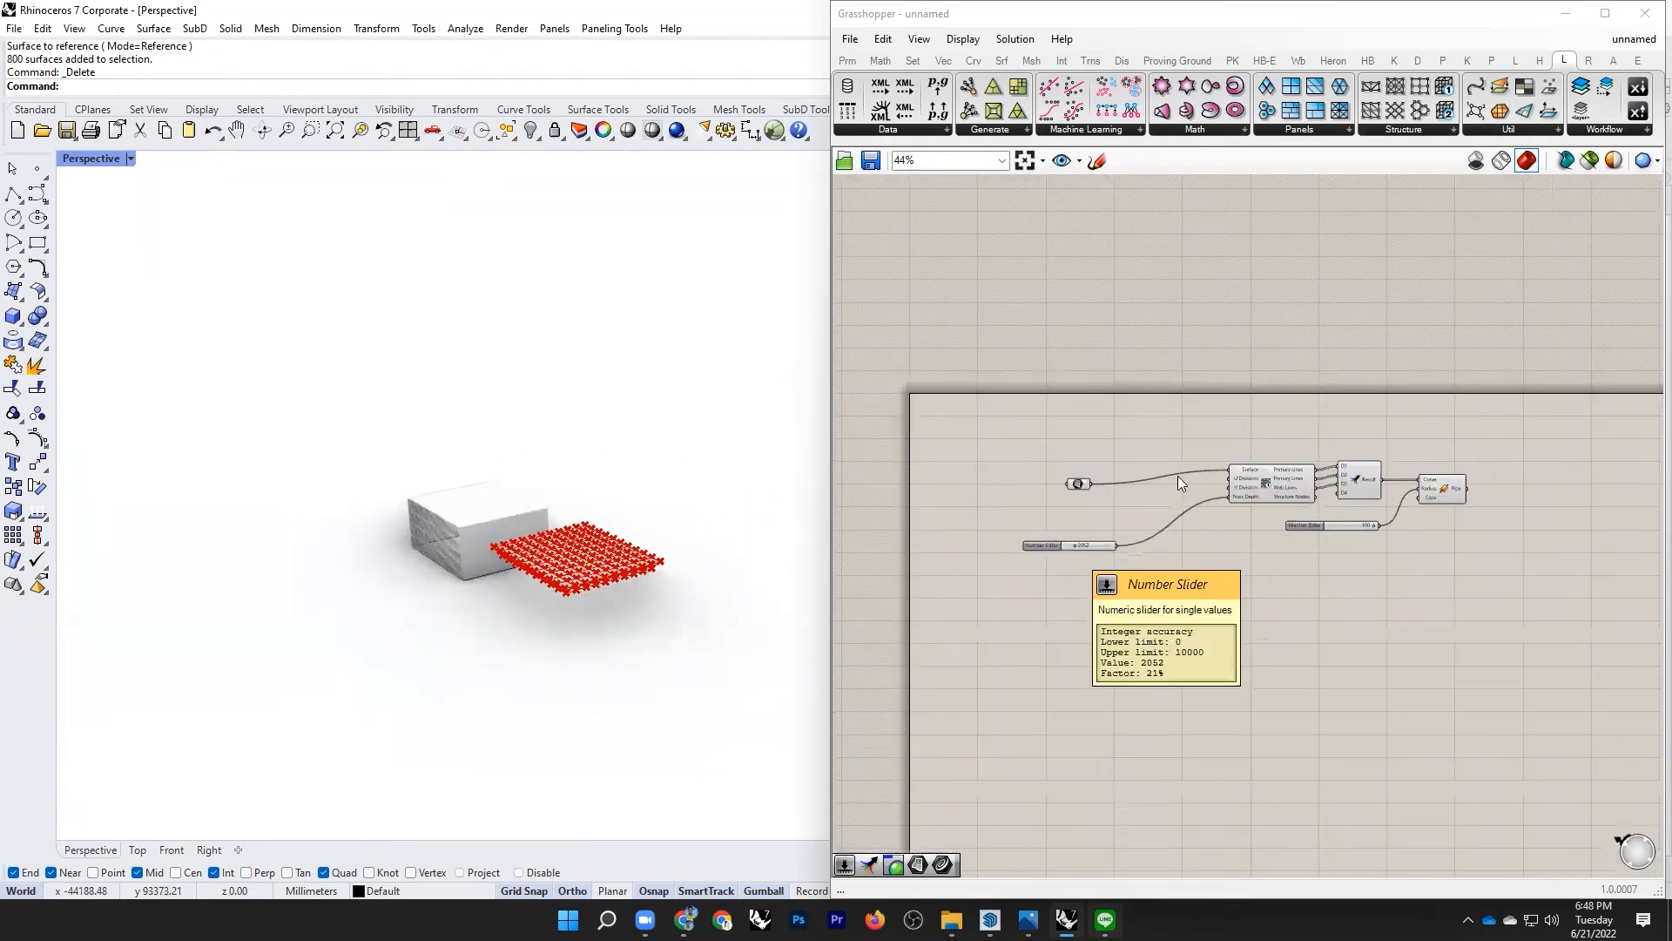
Step: Bake the Pipe component's output into the Rhino model and deselect the component
scroll(1247, 528, "up", 9)
left_click(1230, 488)
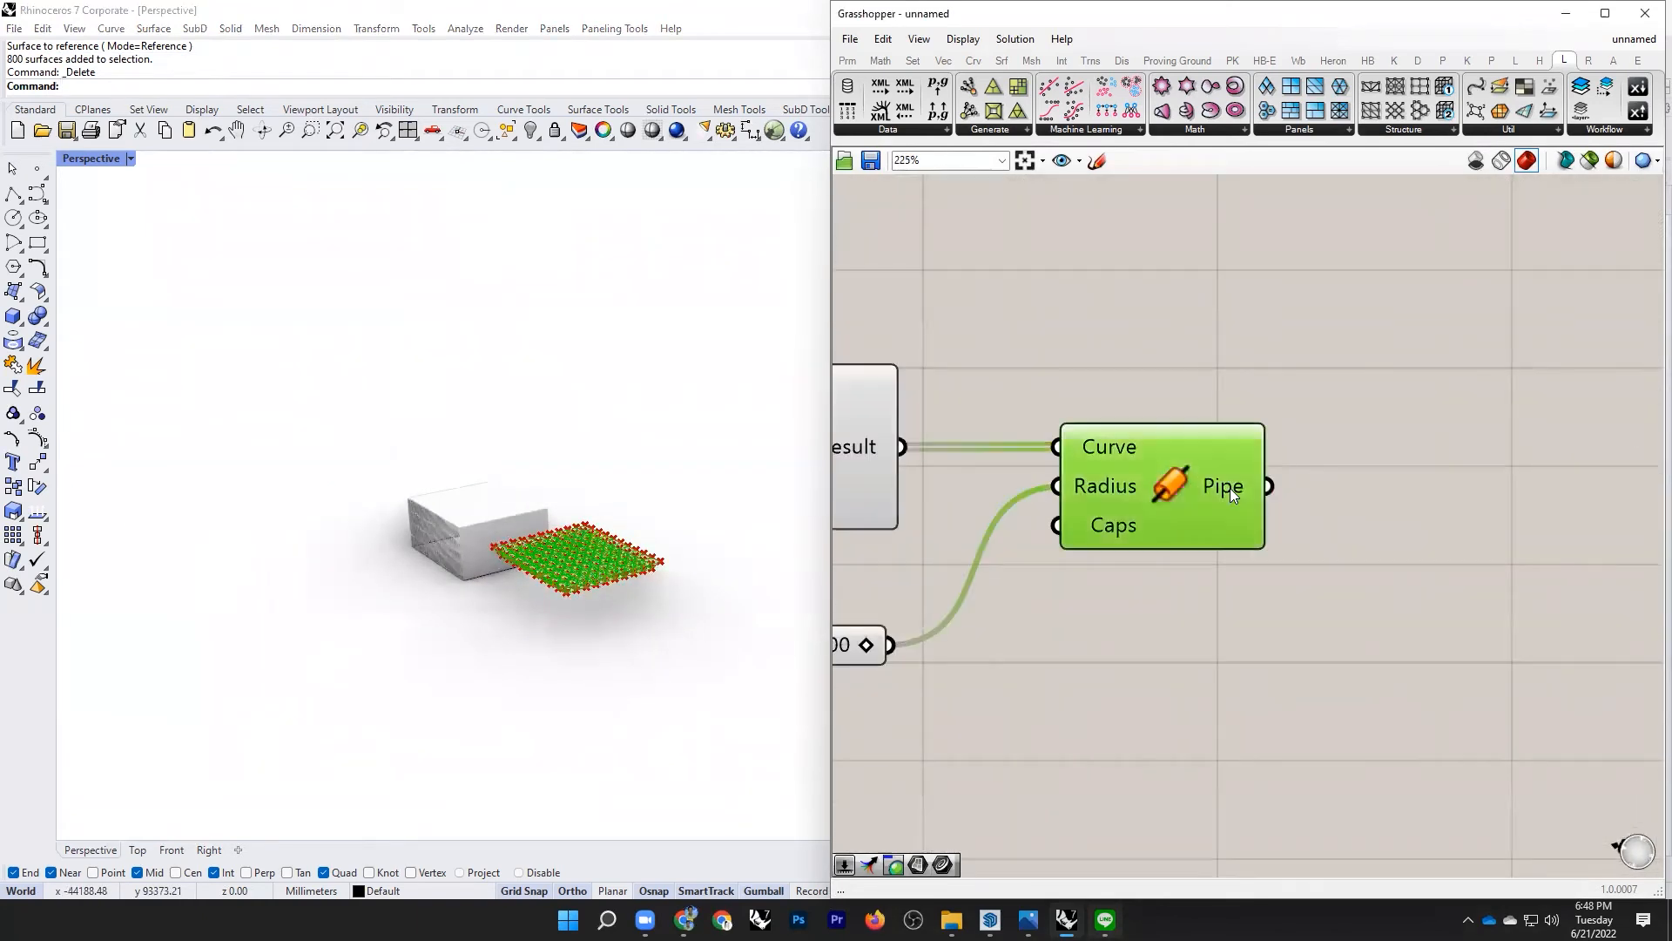
right_click(1230, 487)
left_click(1206, 547)
left_click(1235, 714)
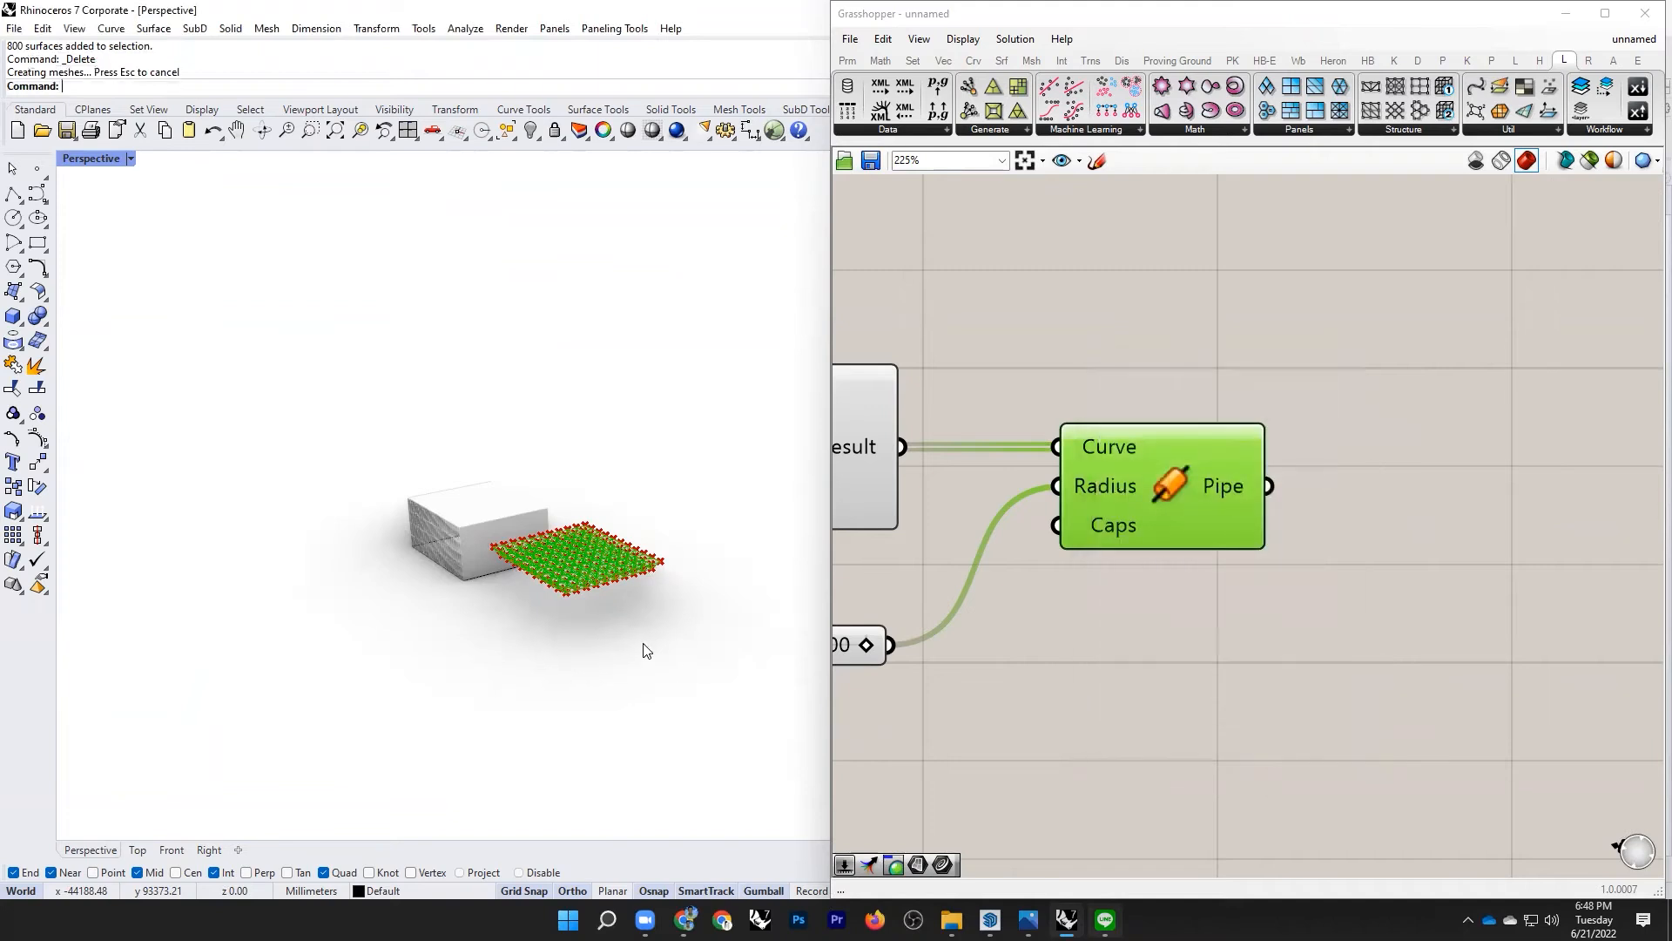
scroll(662, 627, "up", 5)
left_click(997, 615)
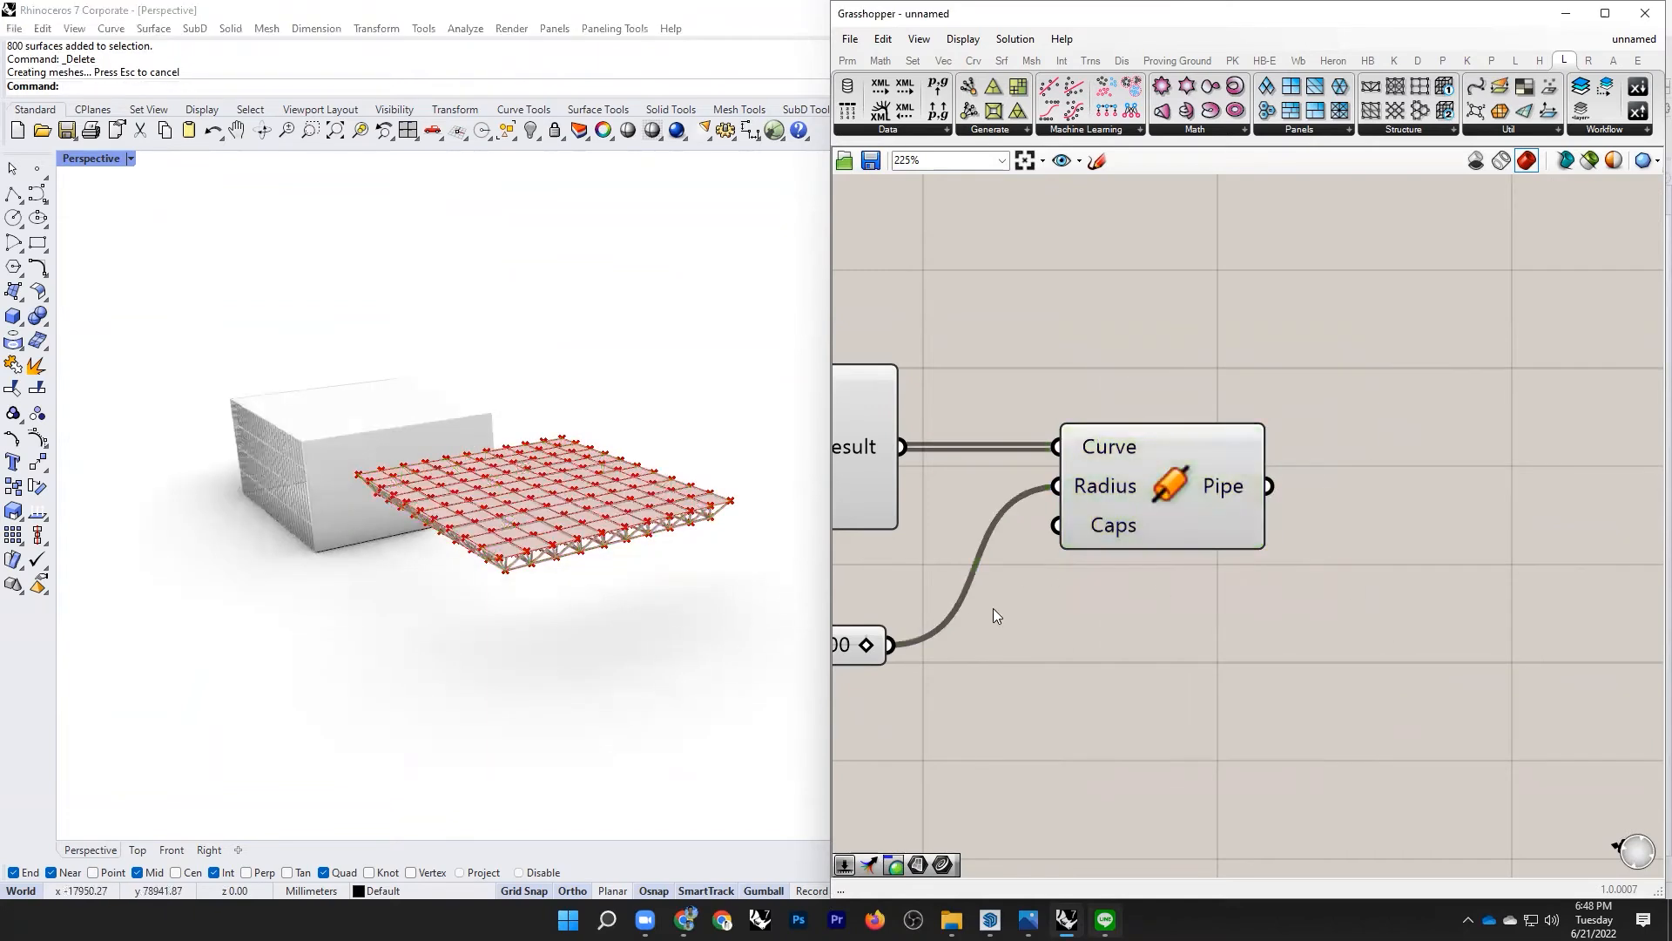
Step: Close the Grasshopper window and examine the baked space truss in the Rhino perspective view
scroll(634, 621, "down", 3)
right_click_drag(635, 620, 557, 542)
left_click(1645, 13)
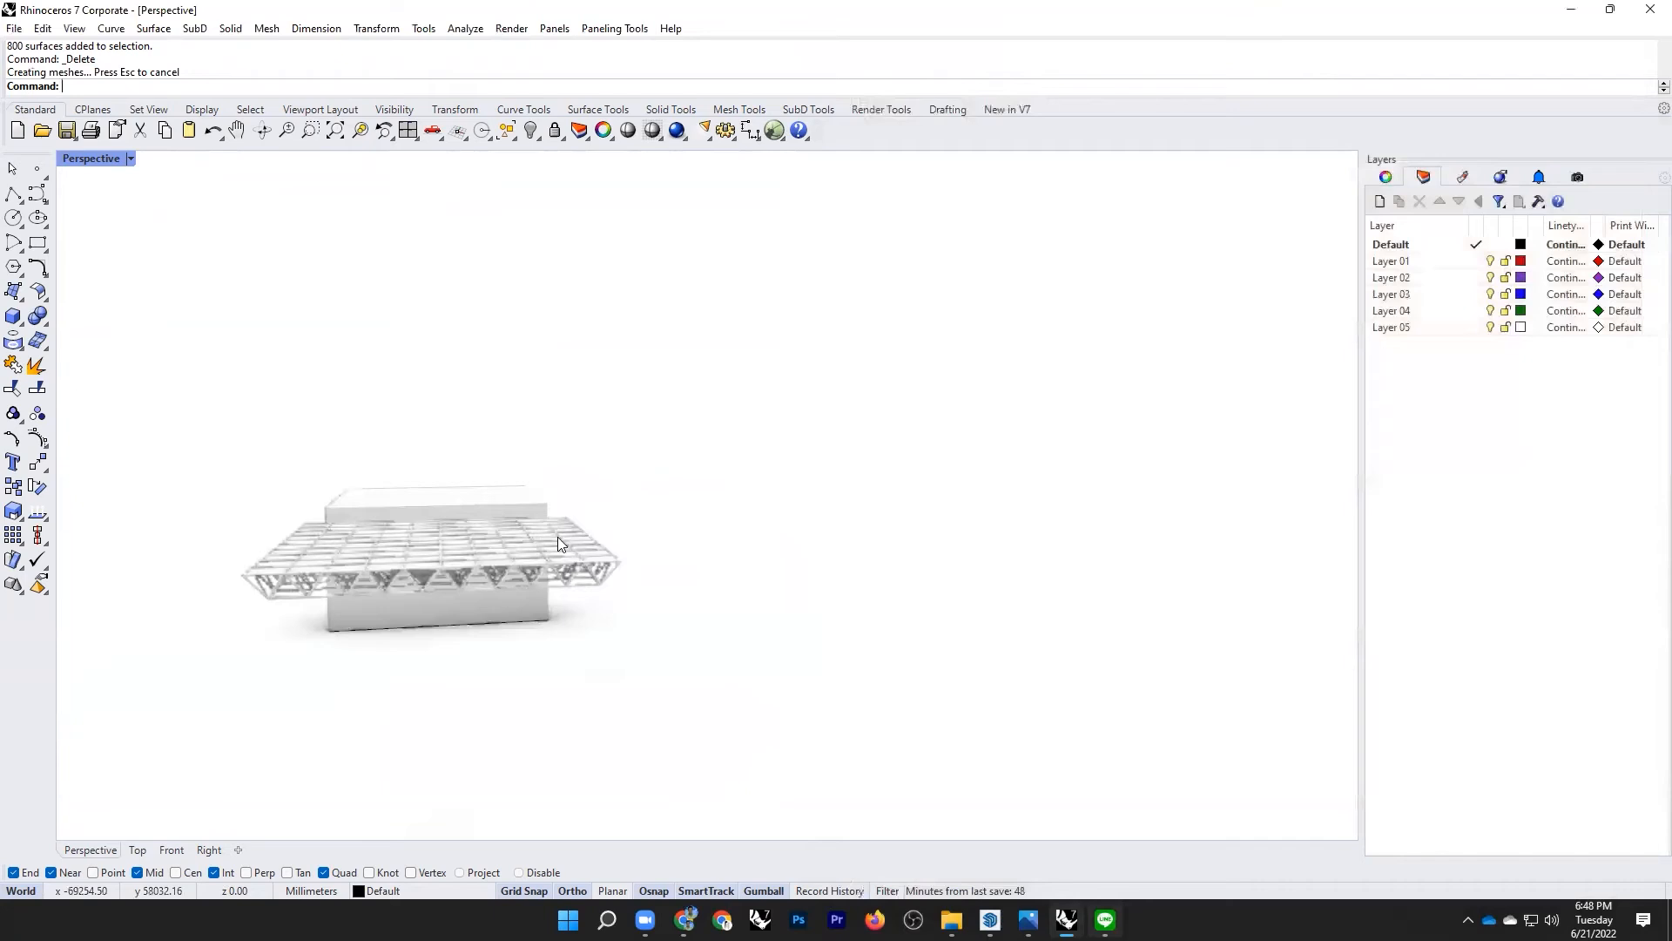
scroll(559, 545, "up", 8)
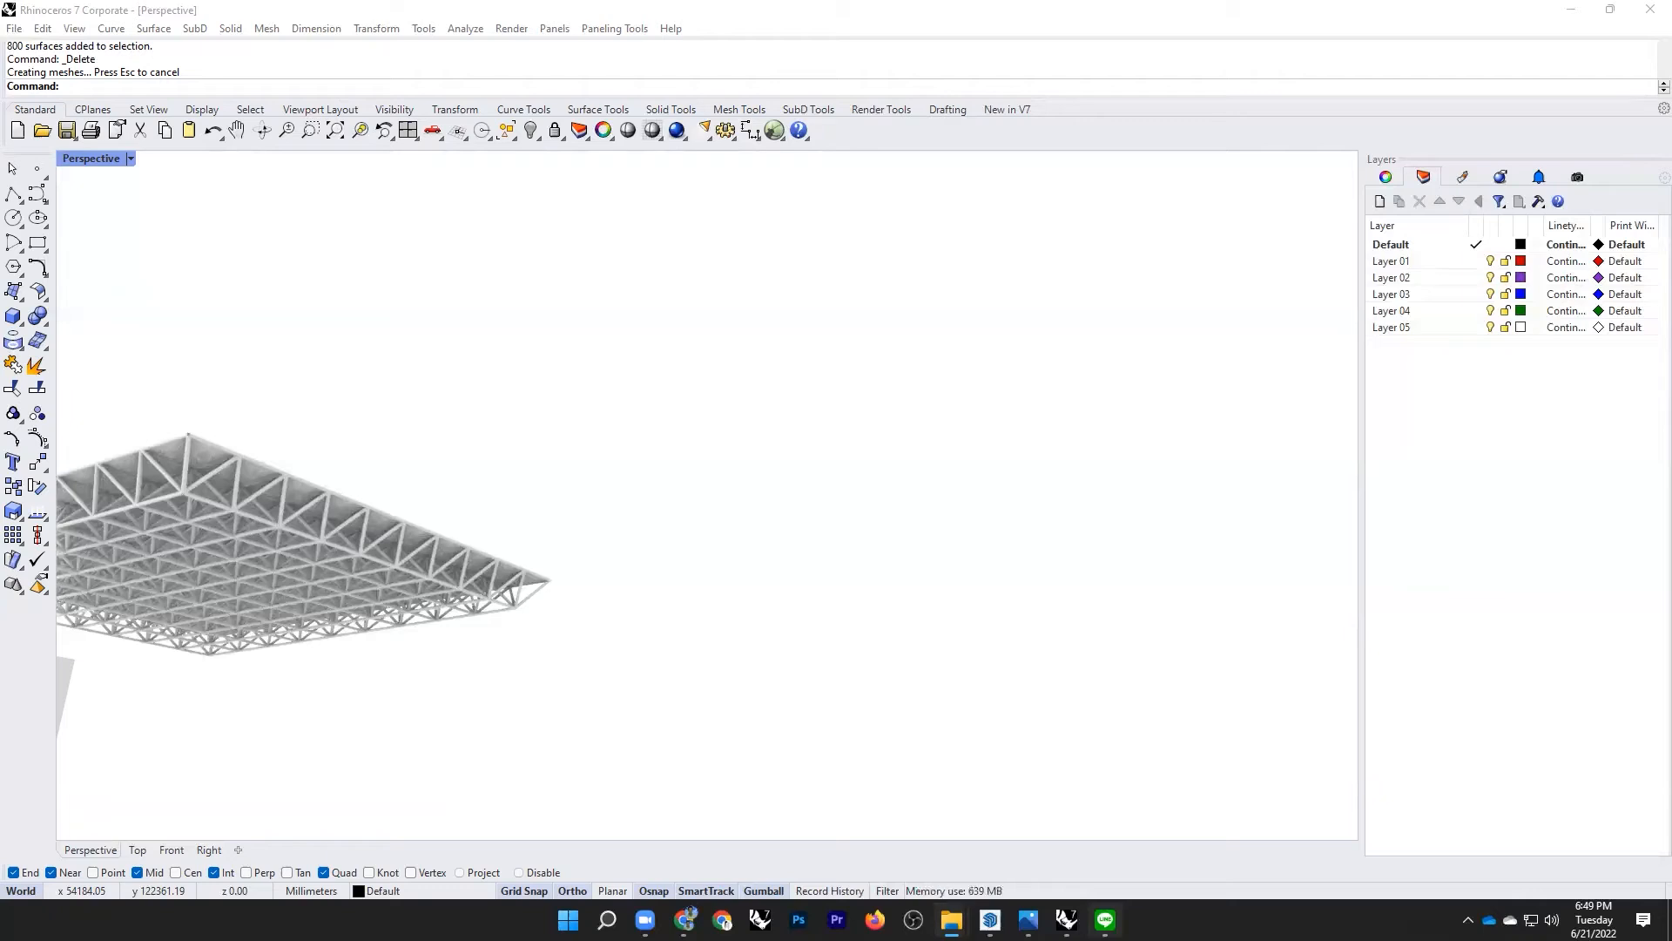
Step: Switch to the Portfolio Image folder, open Page-1.png and page through the project sheets up to Page-6.png
left_click_drag(483, 7, 483, 1)
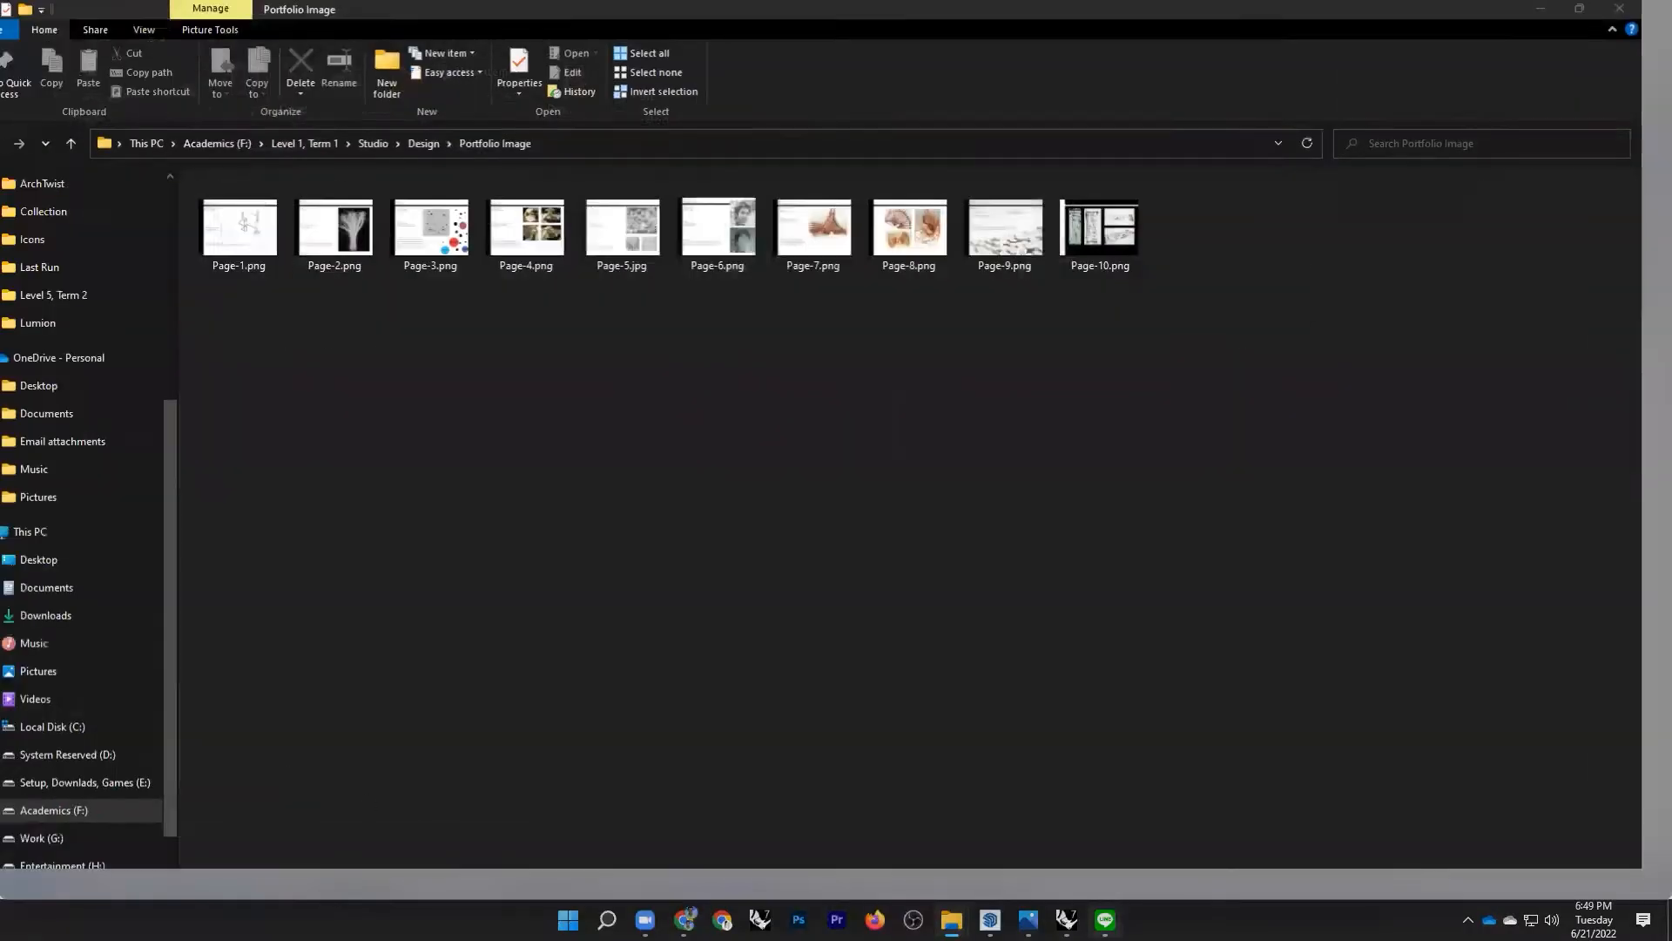
left_click(275, 230)
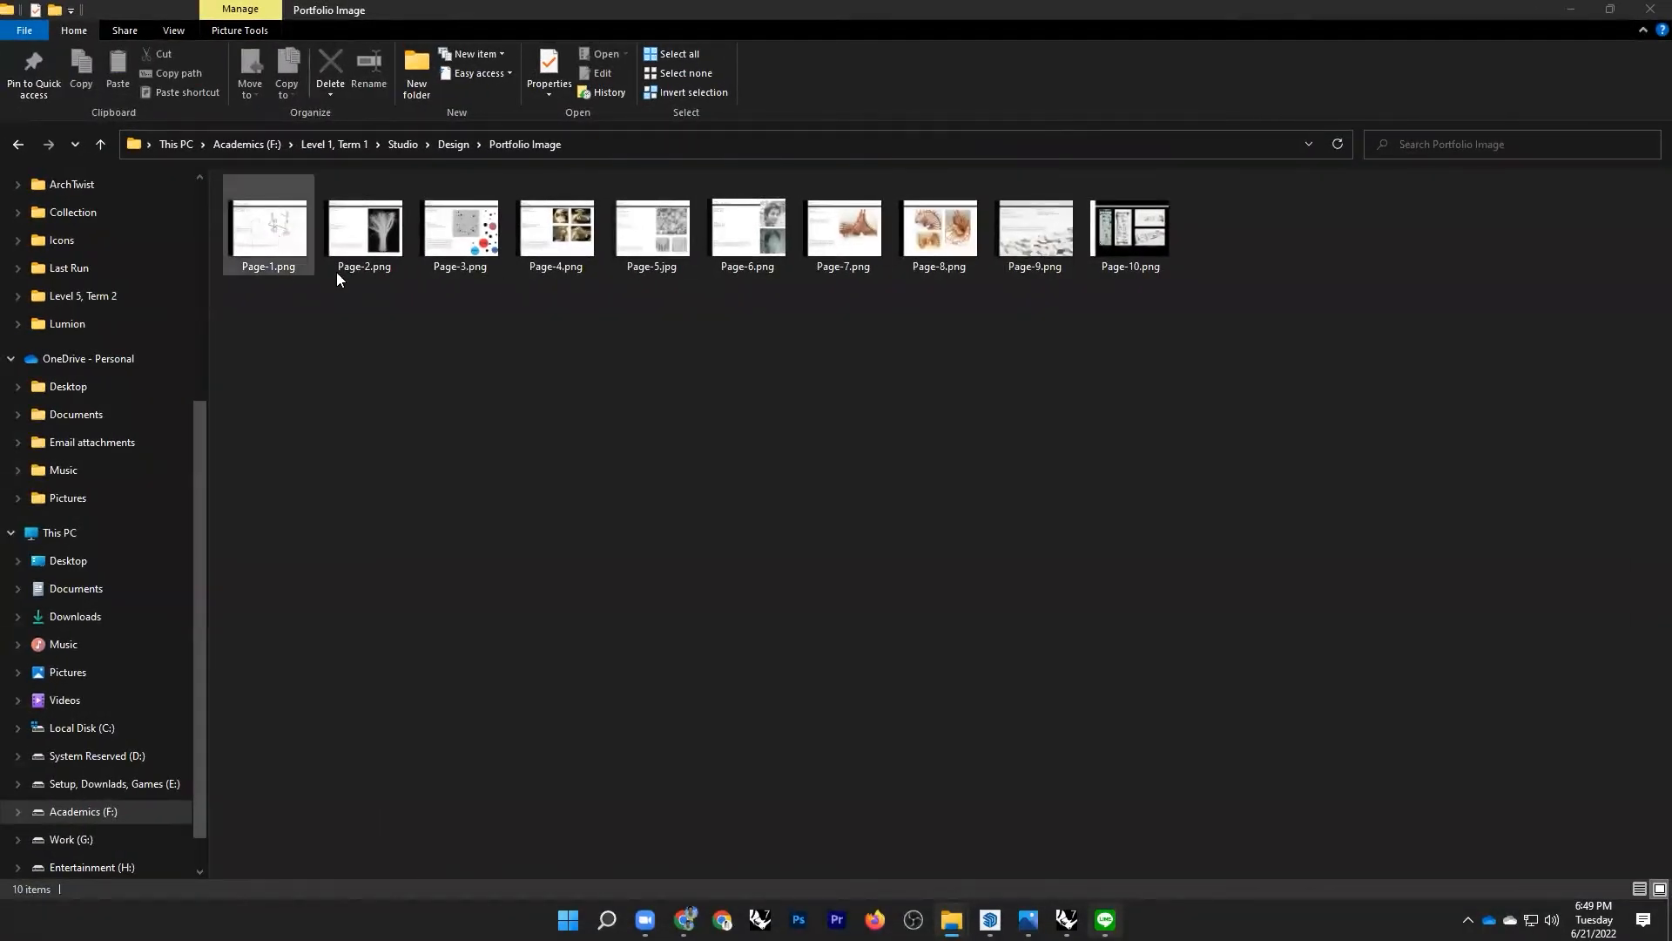
key("Return")
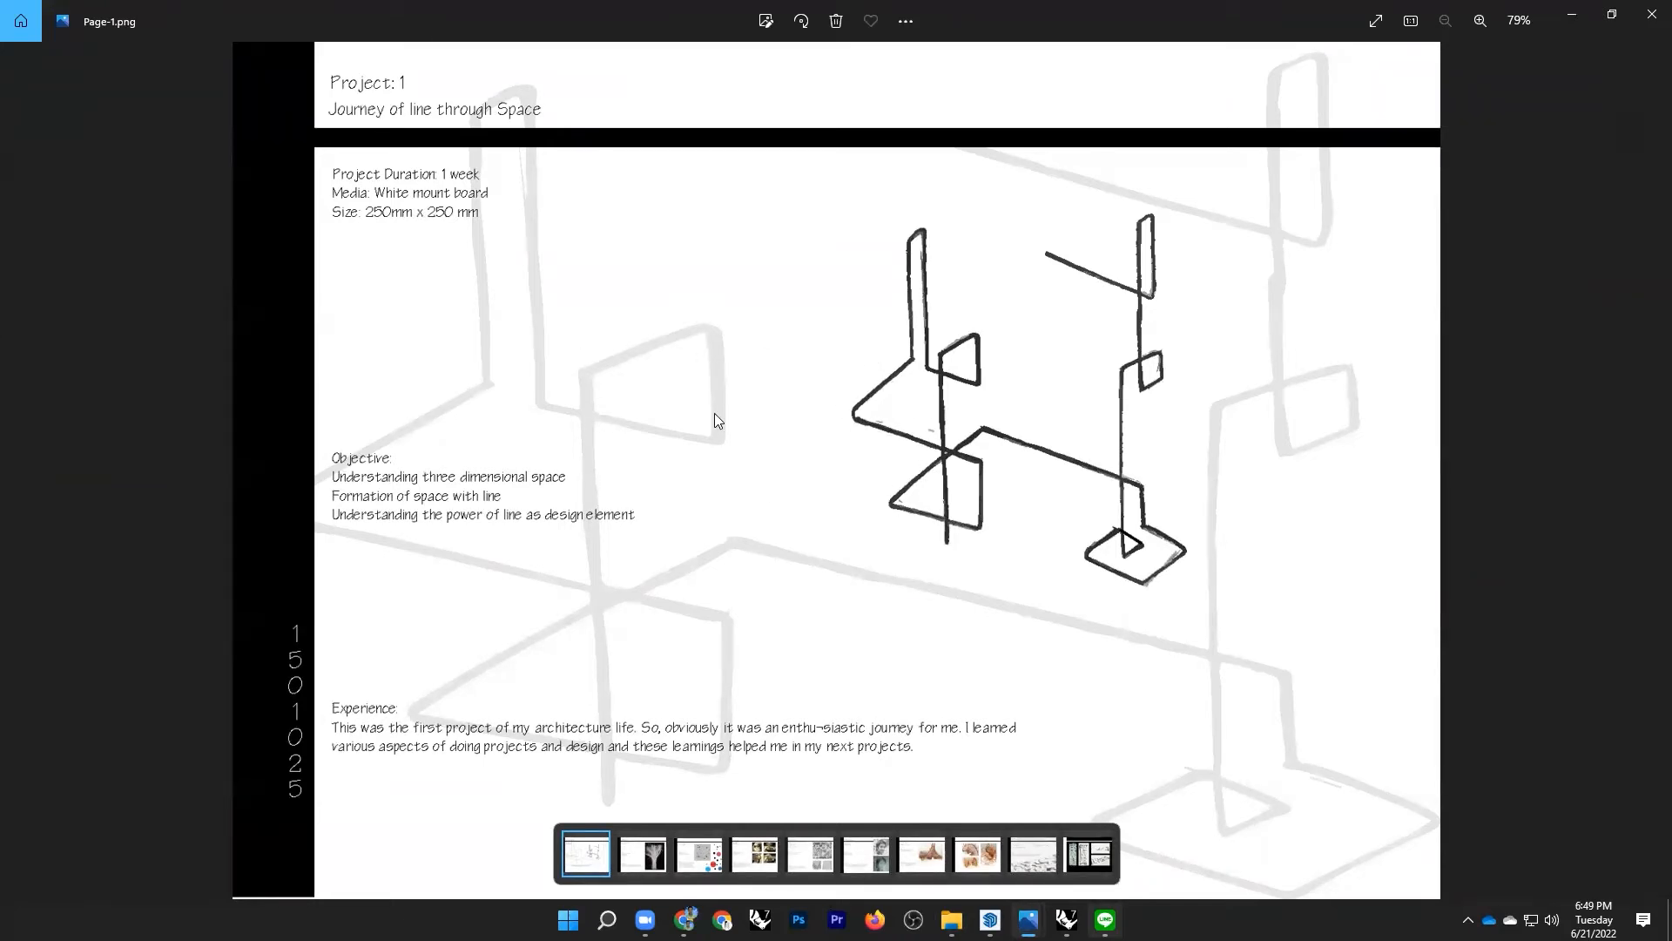
key("Right")
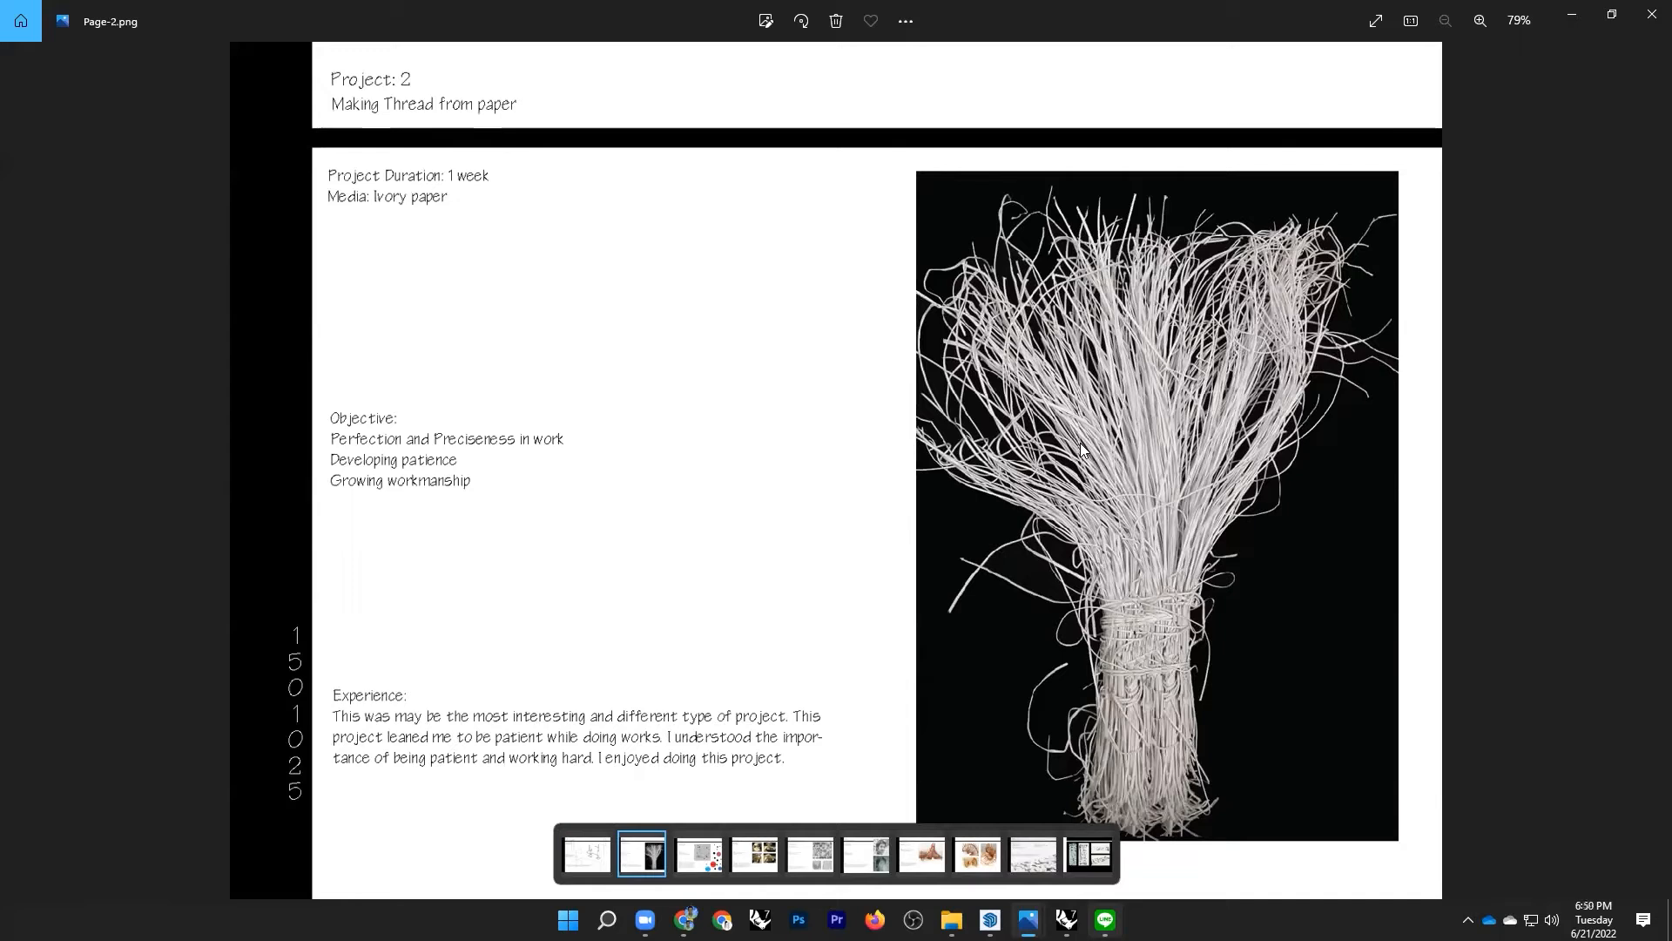
key("Right")
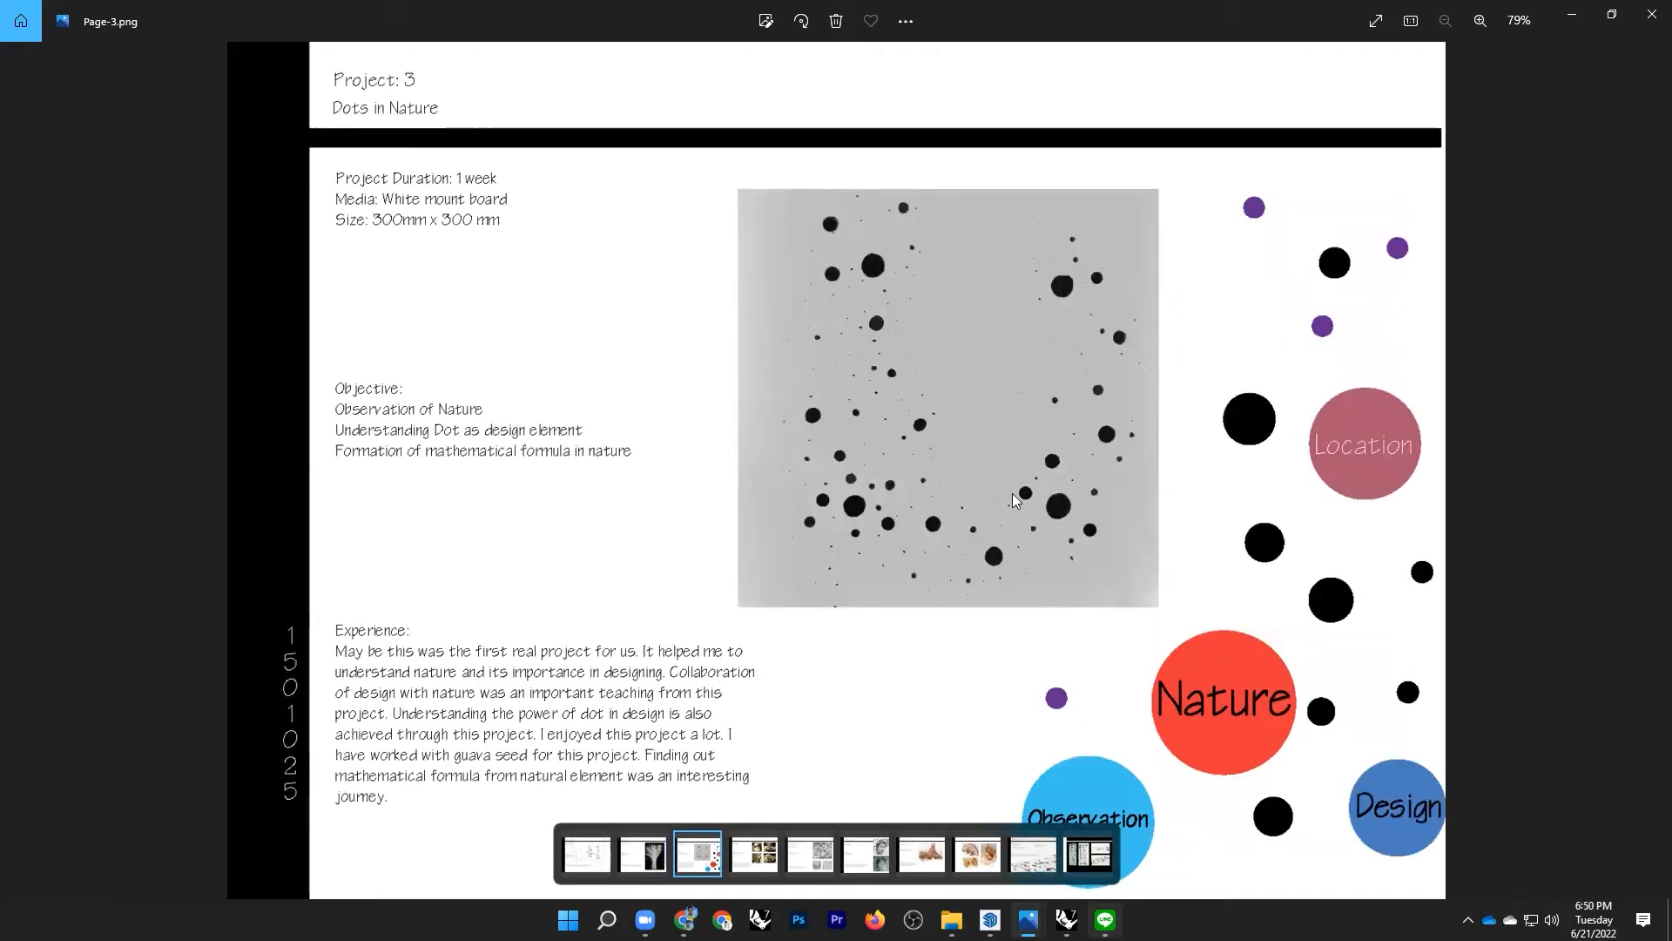
key("Right")
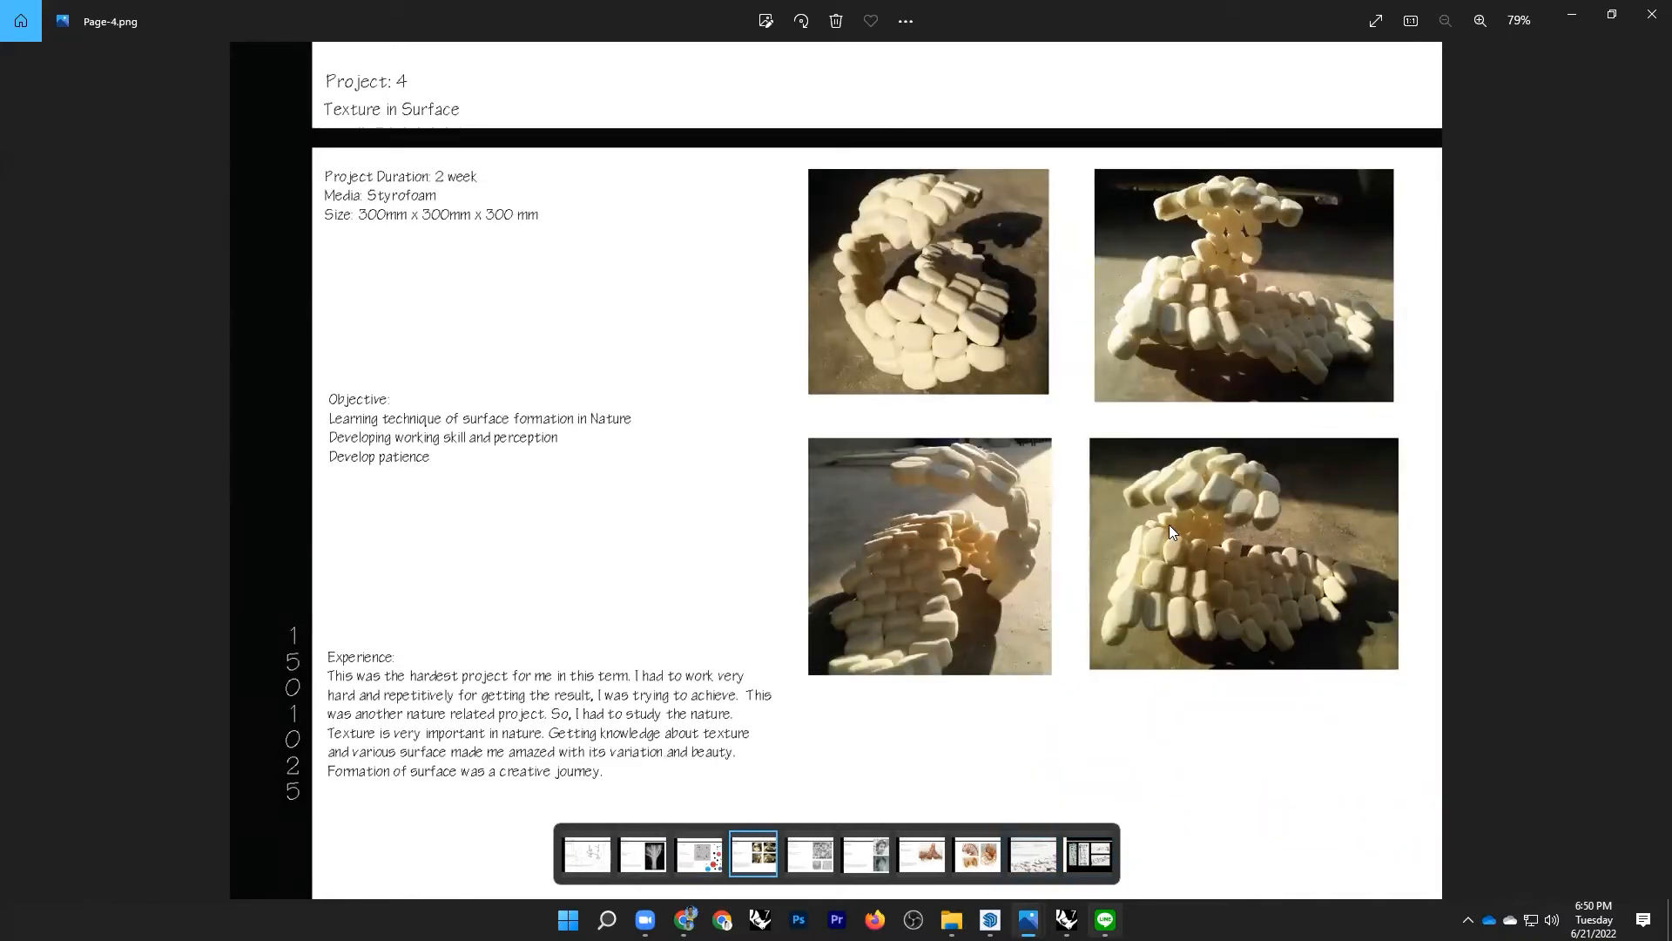
key("Right")
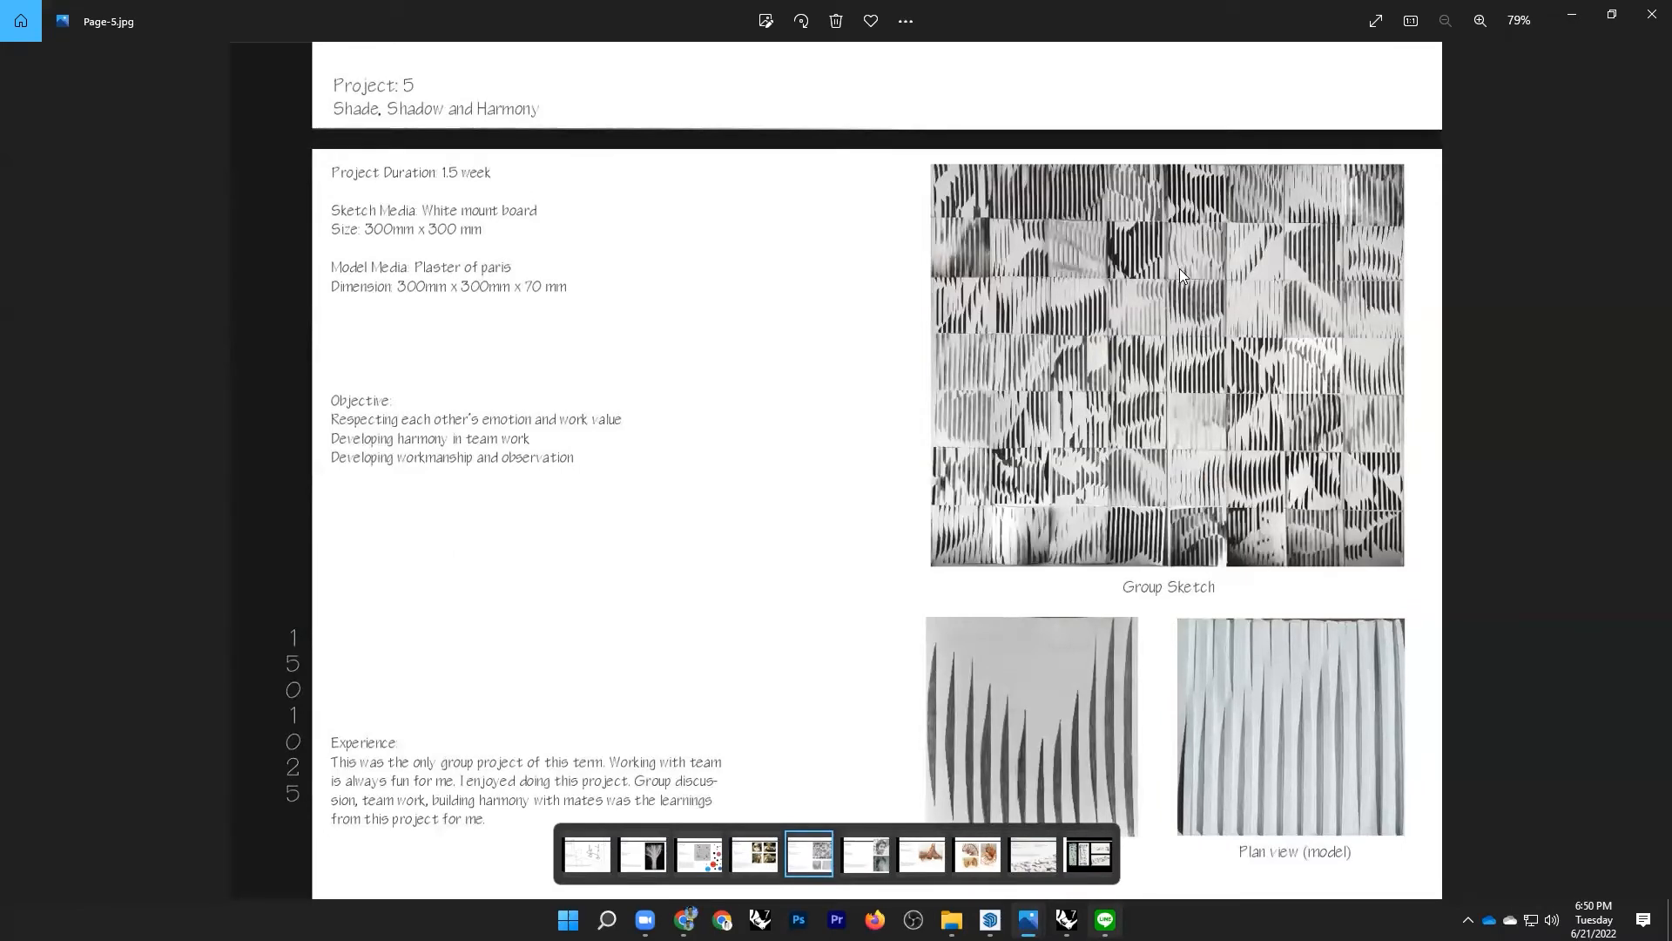
key("Right")
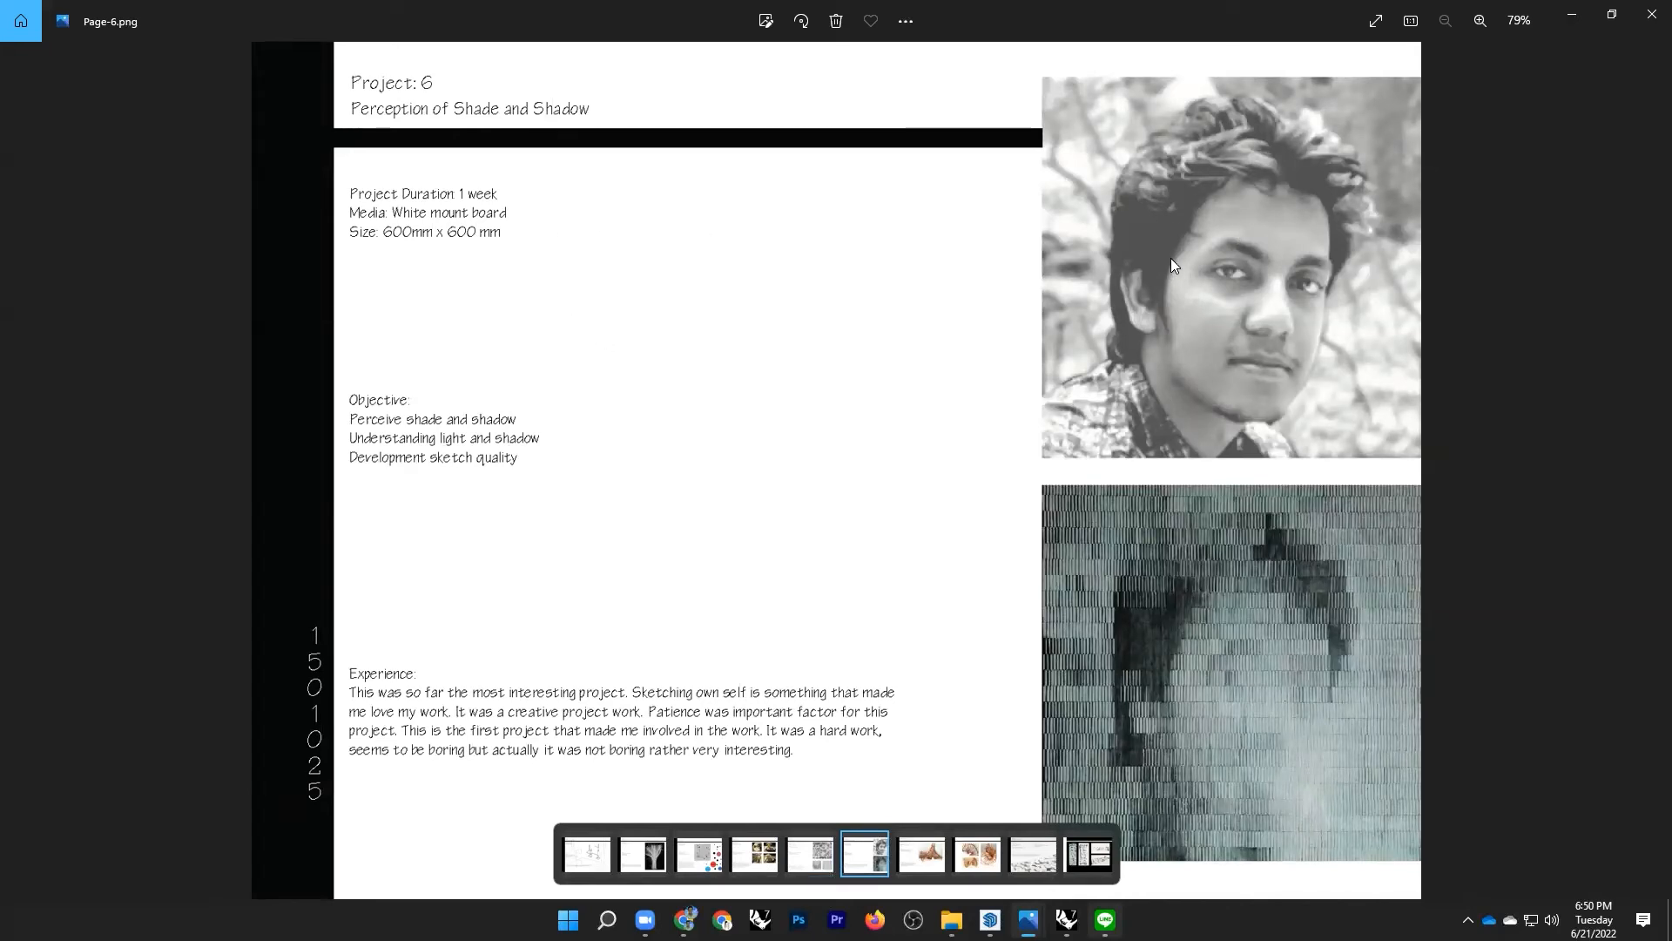
Step: Examine the line-by-line shading of the face sketch on Page-6.png up close
scroll(1210, 664, "up", 3)
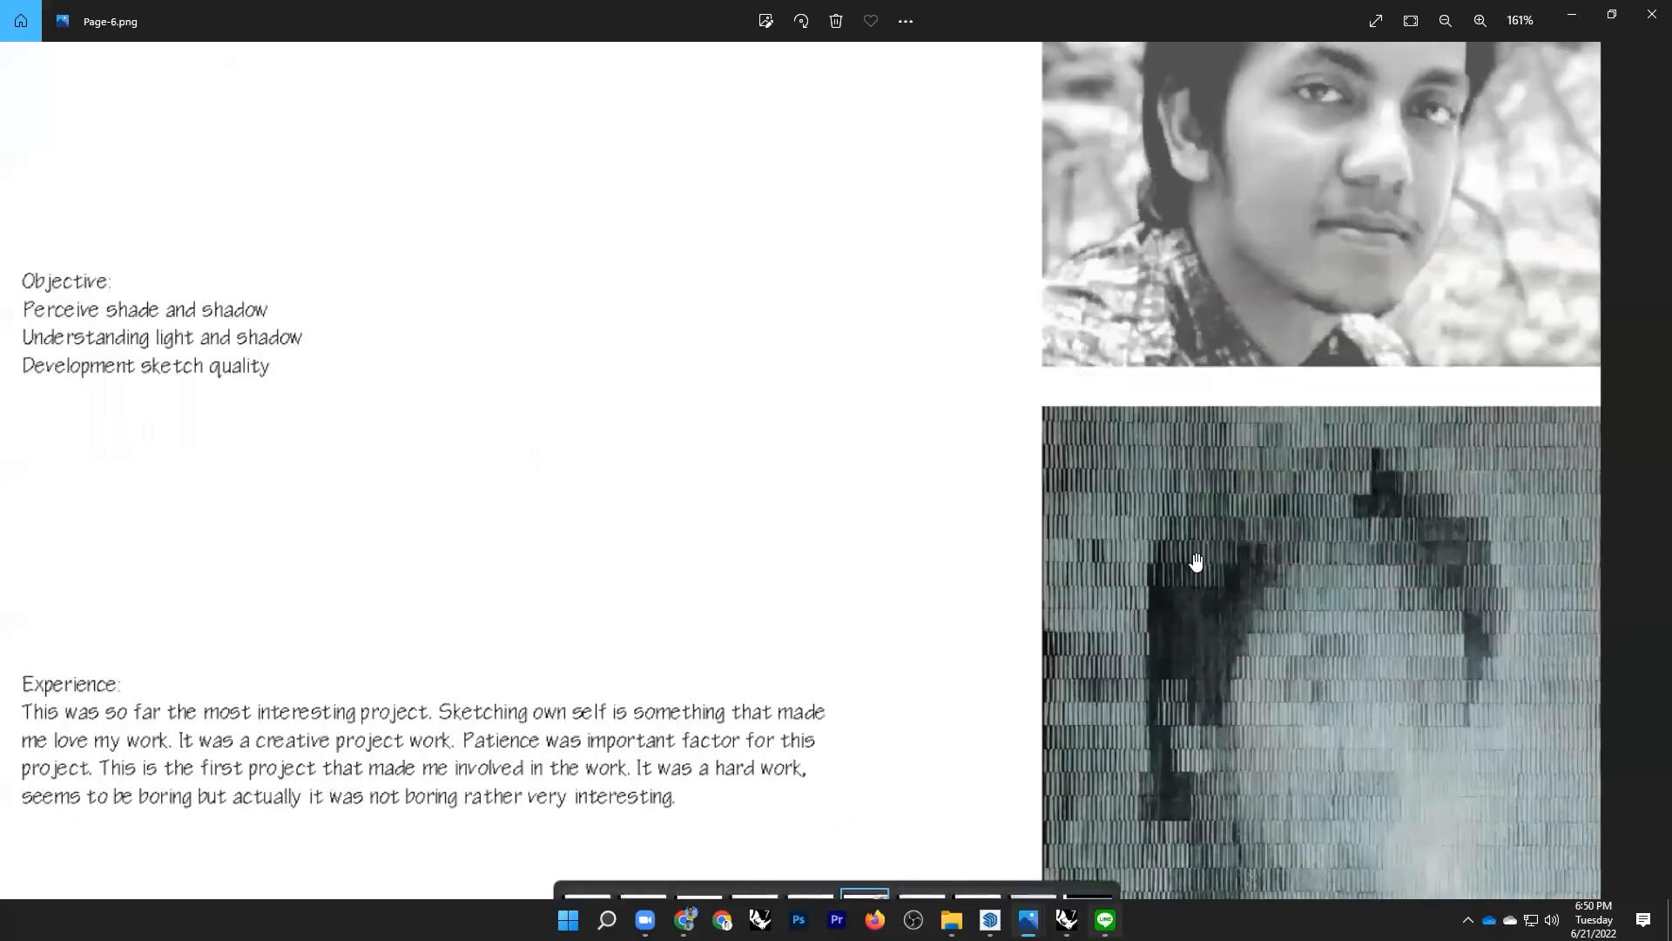
scroll(905, 269, "up", 2)
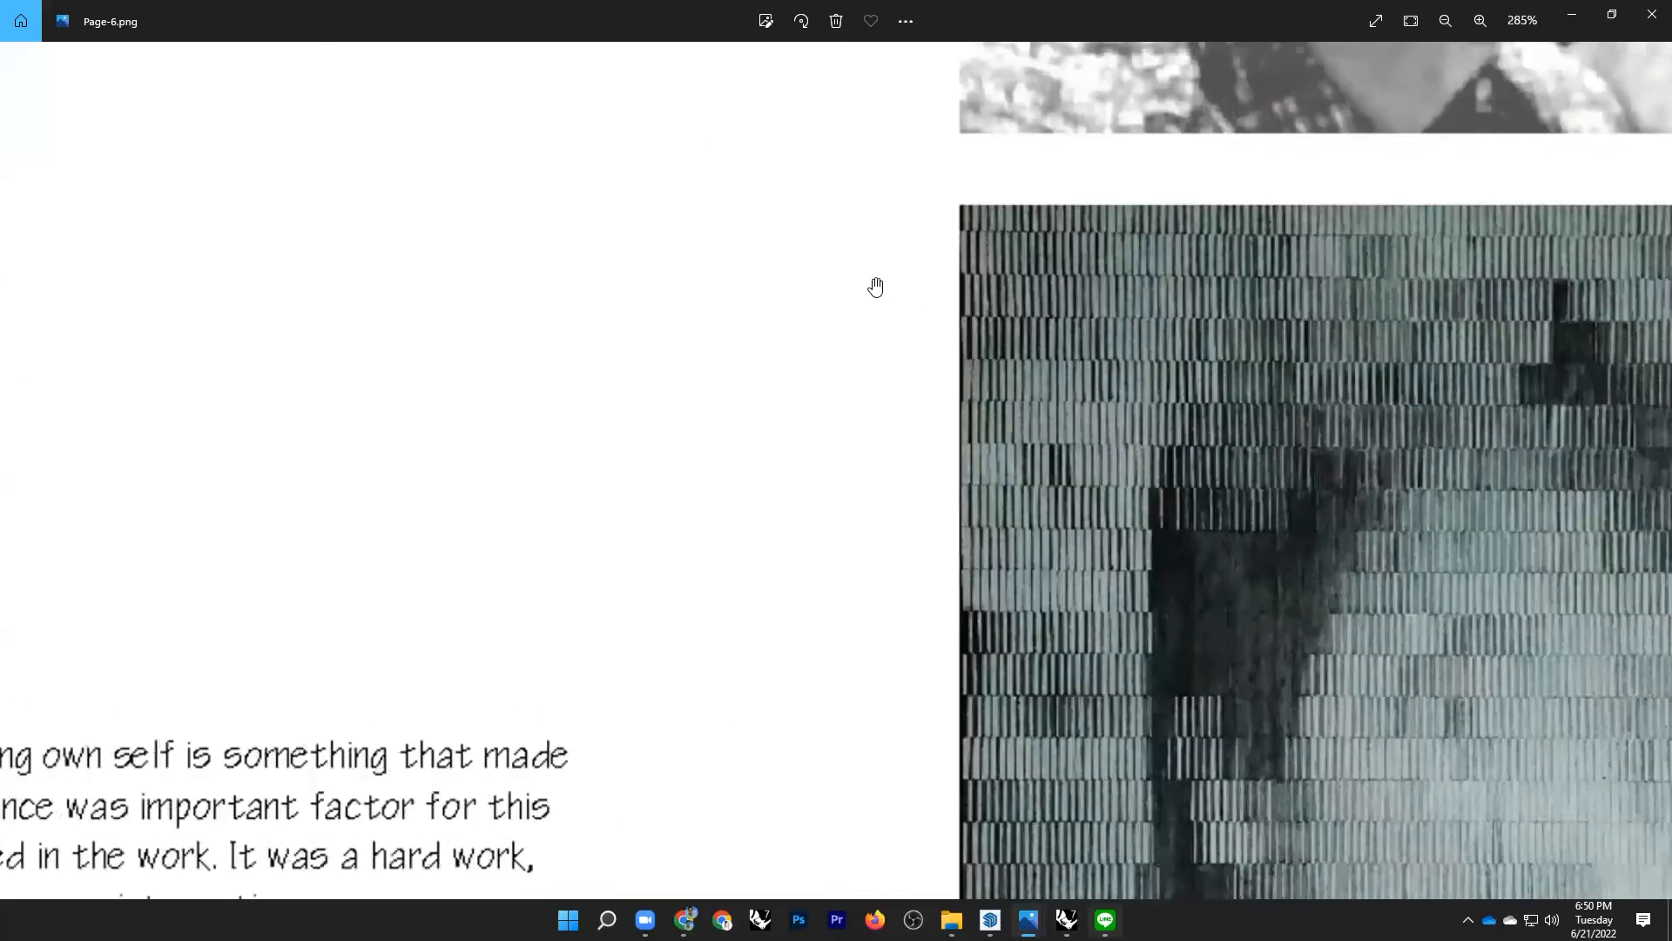
scroll(948, 404, "down", 2)
scroll(1188, 291, "up", 3)
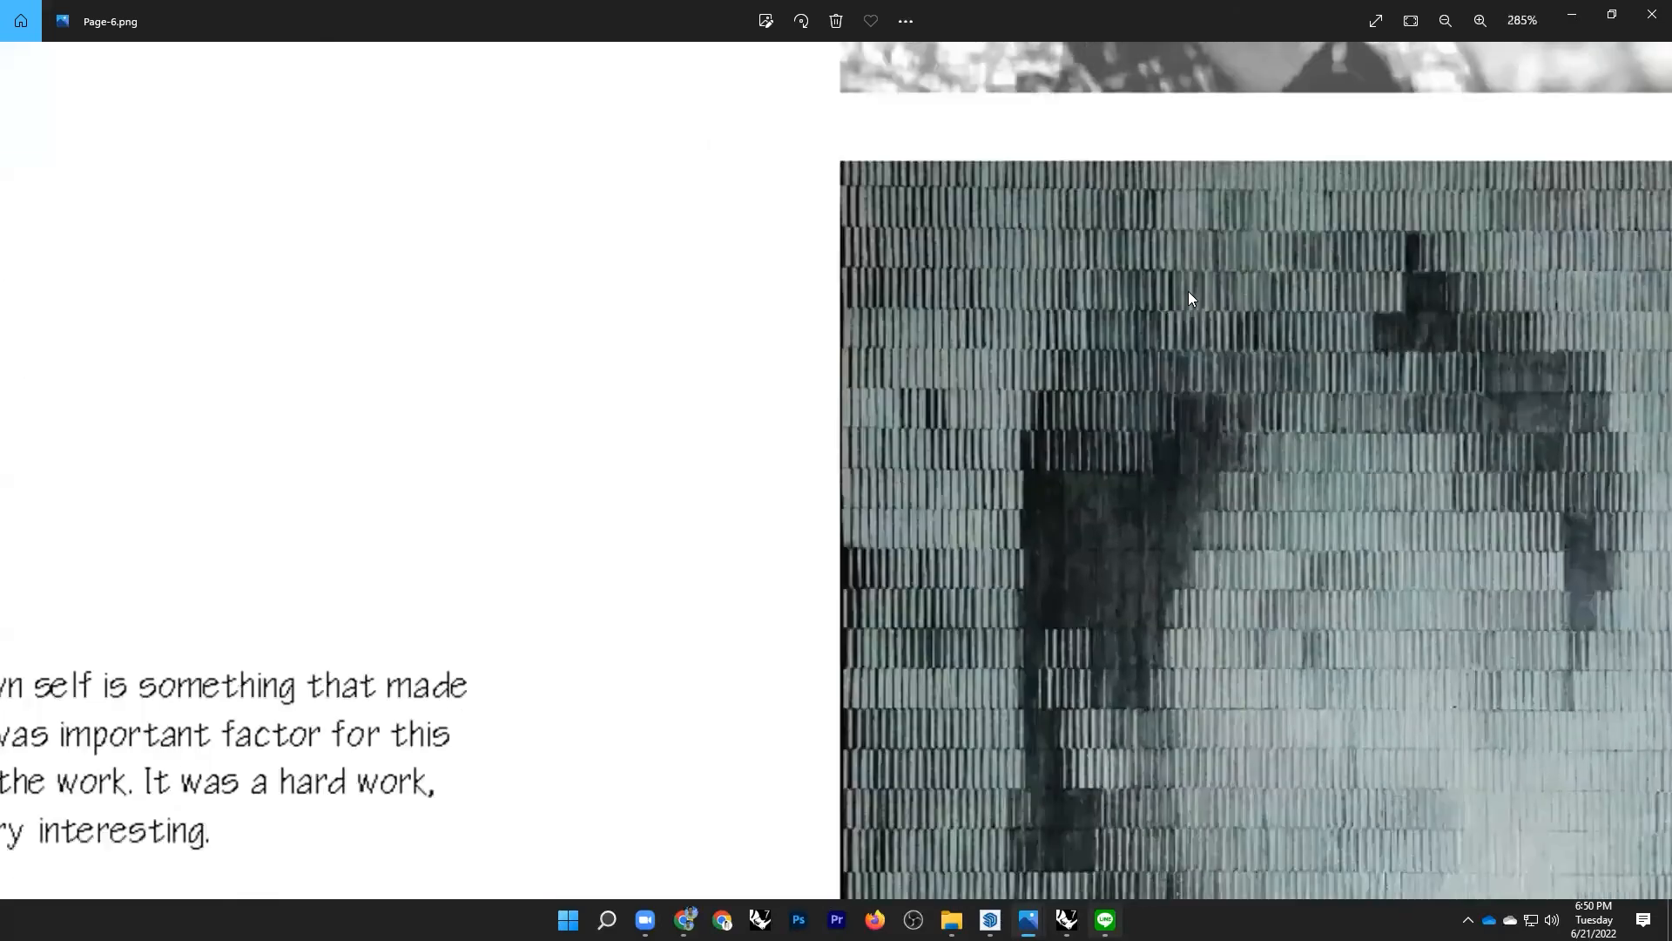
scroll(1181, 695, "up", 2)
scroll(1185, 691, "up", 2)
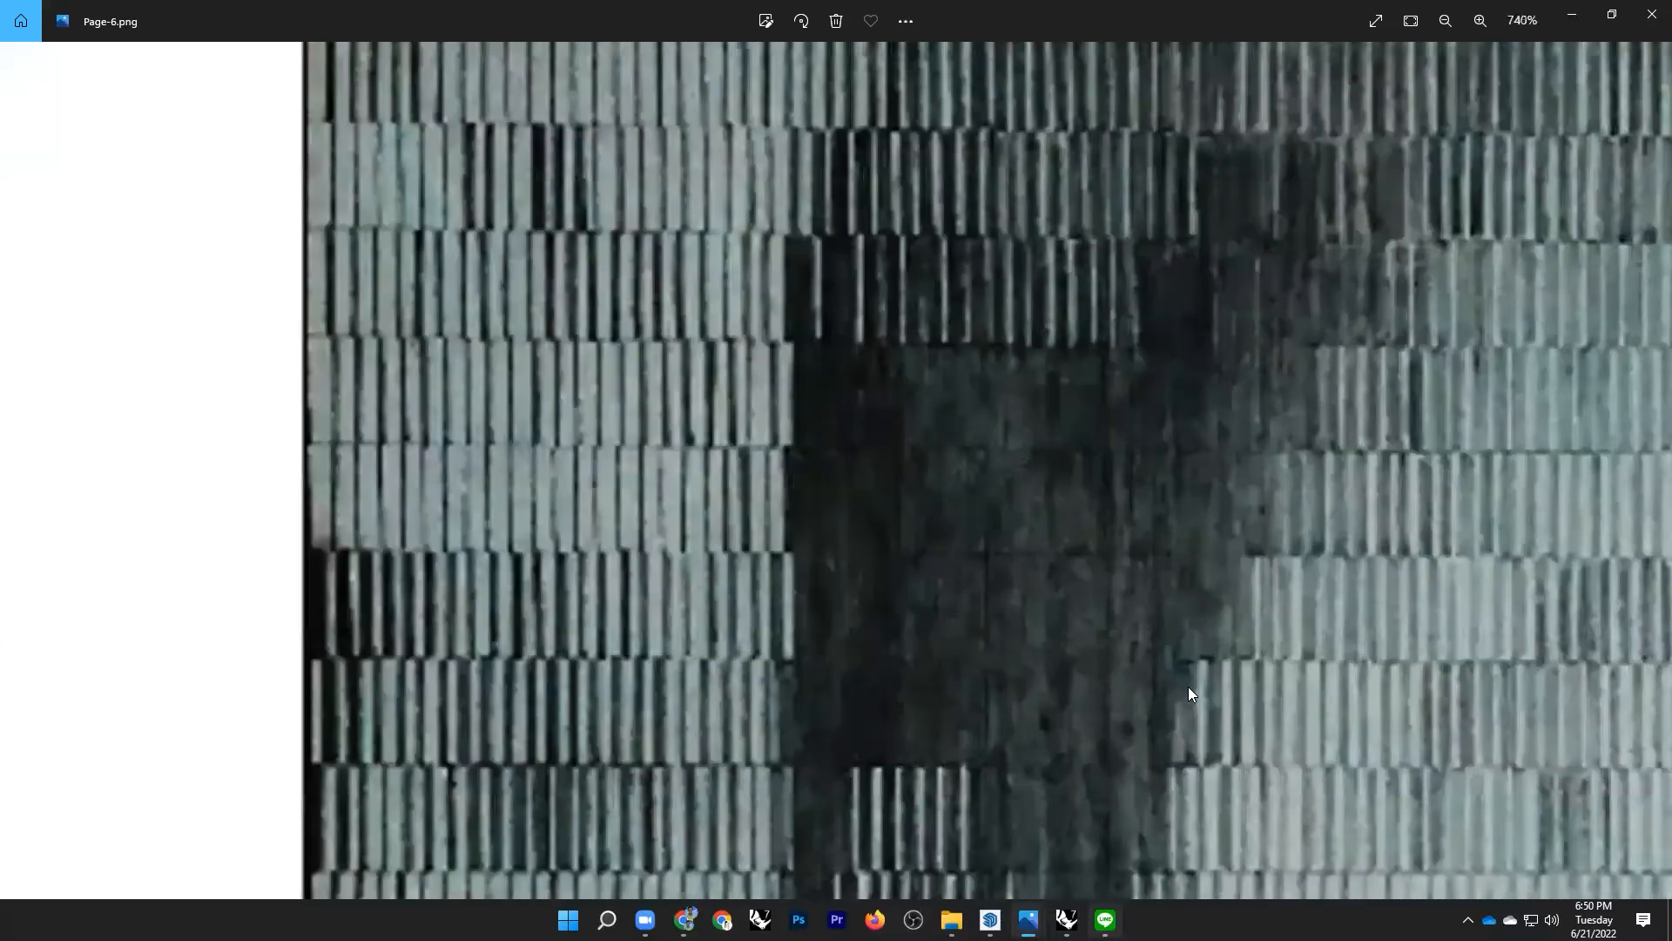
double_click(1183, 686)
Step: View the remaining sheets through Page-10.png, close the image and go up from the Portfolio Image folder past Design
key("Right")
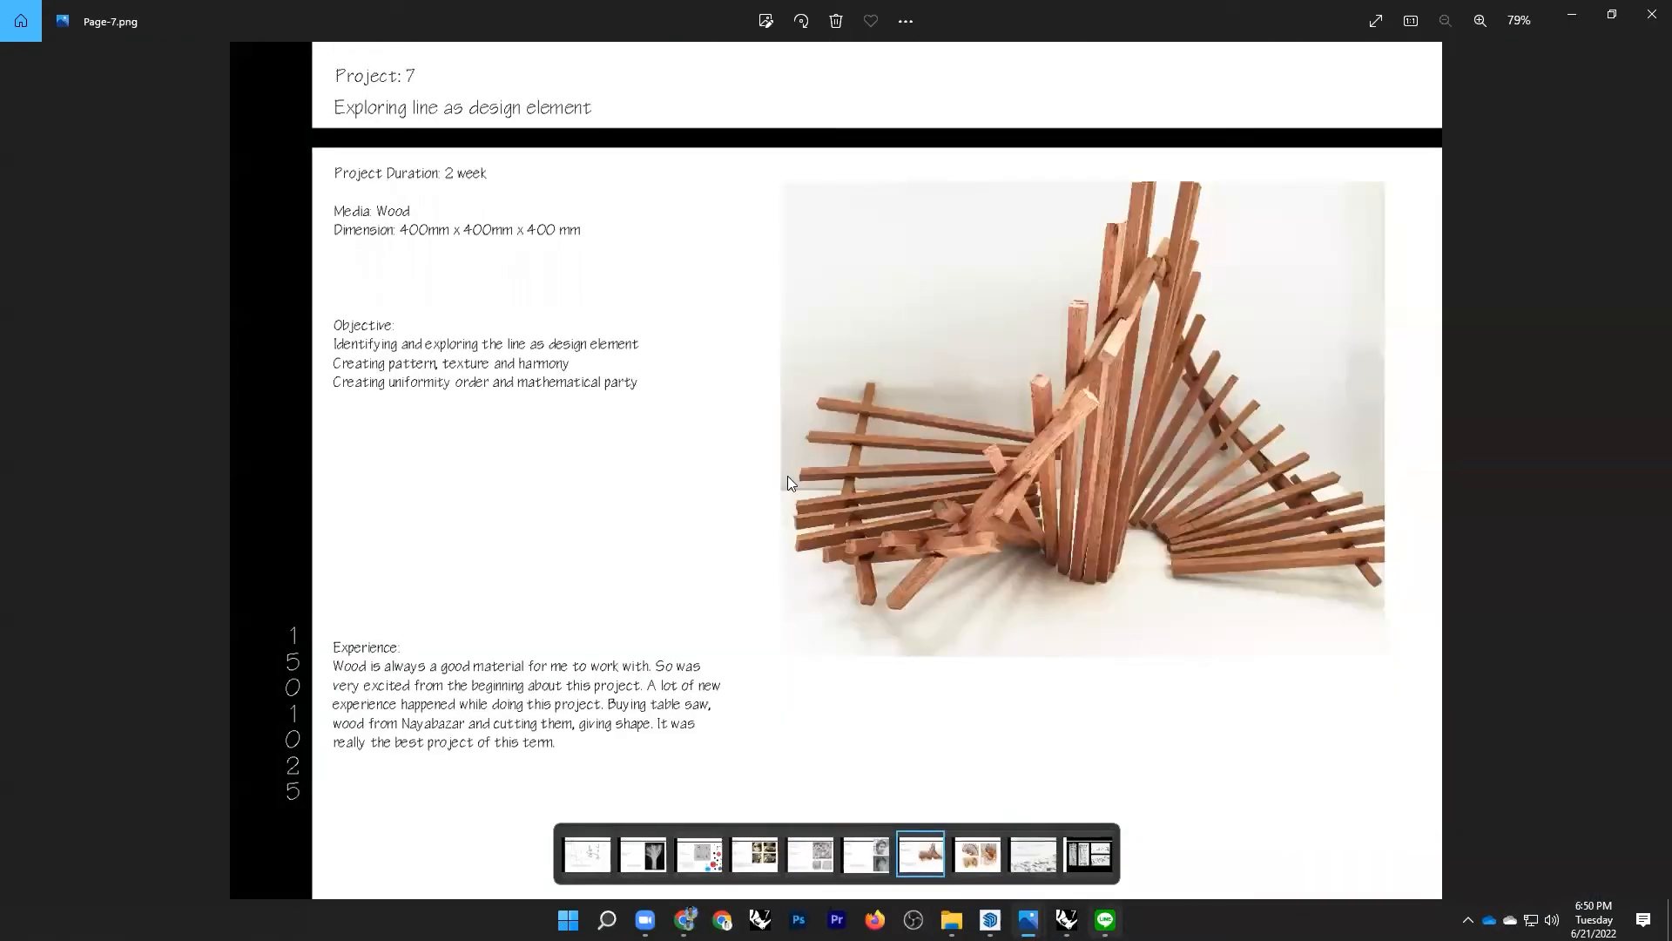
key("Right")
key("Right")
key("Right")
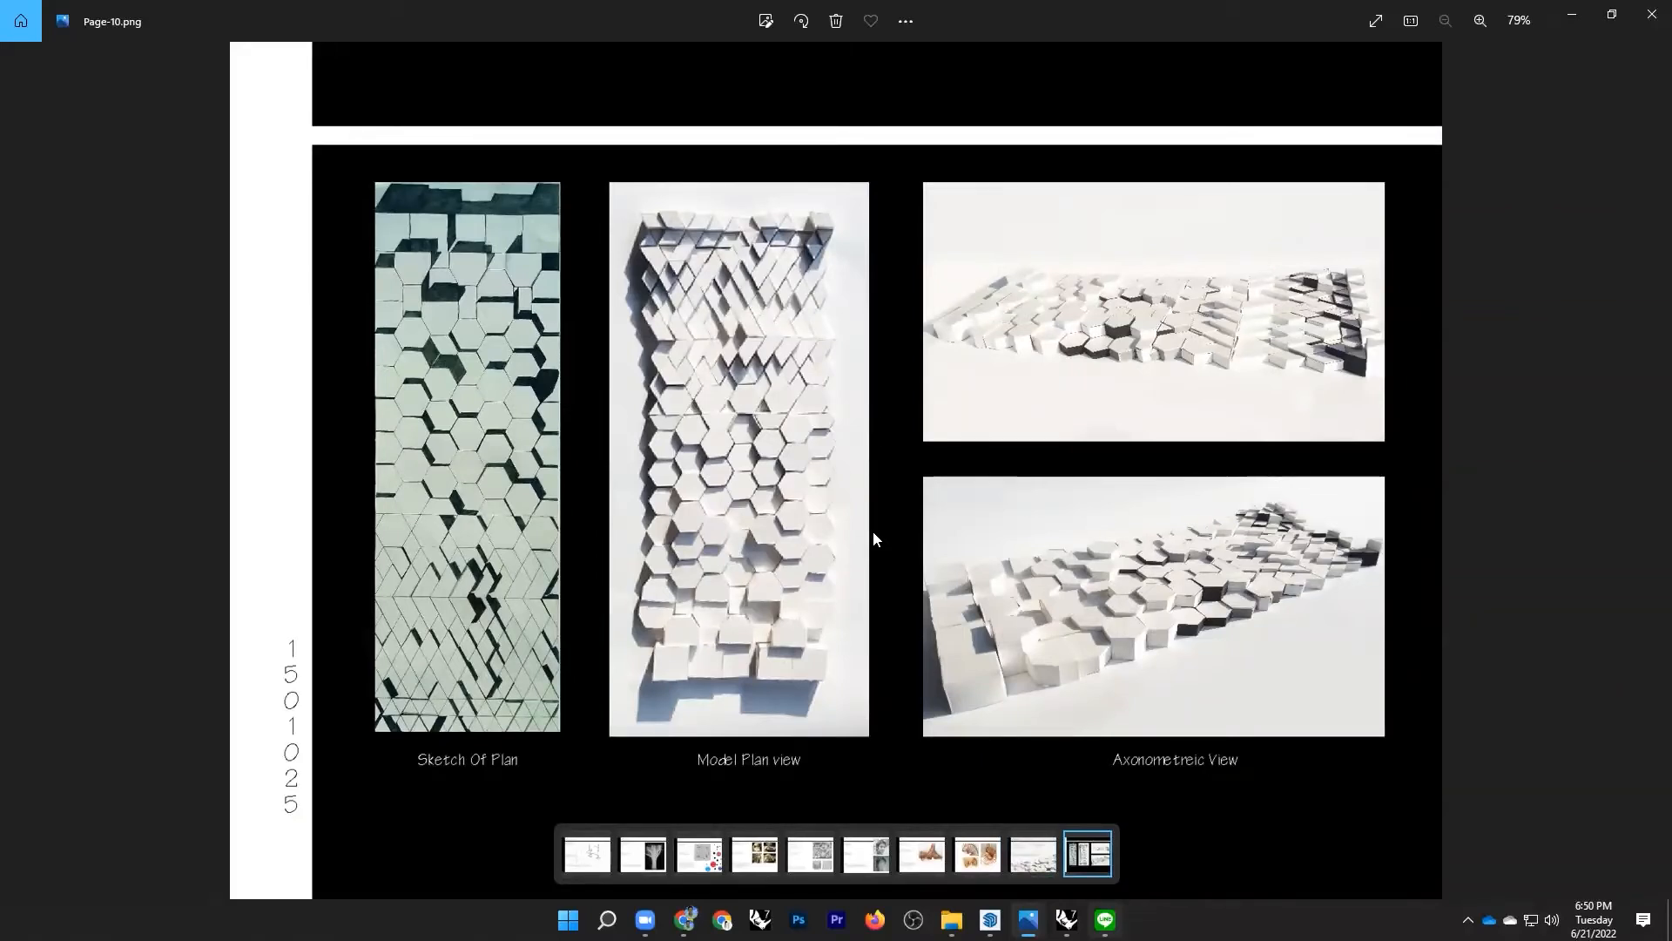
left_click(1646, 27)
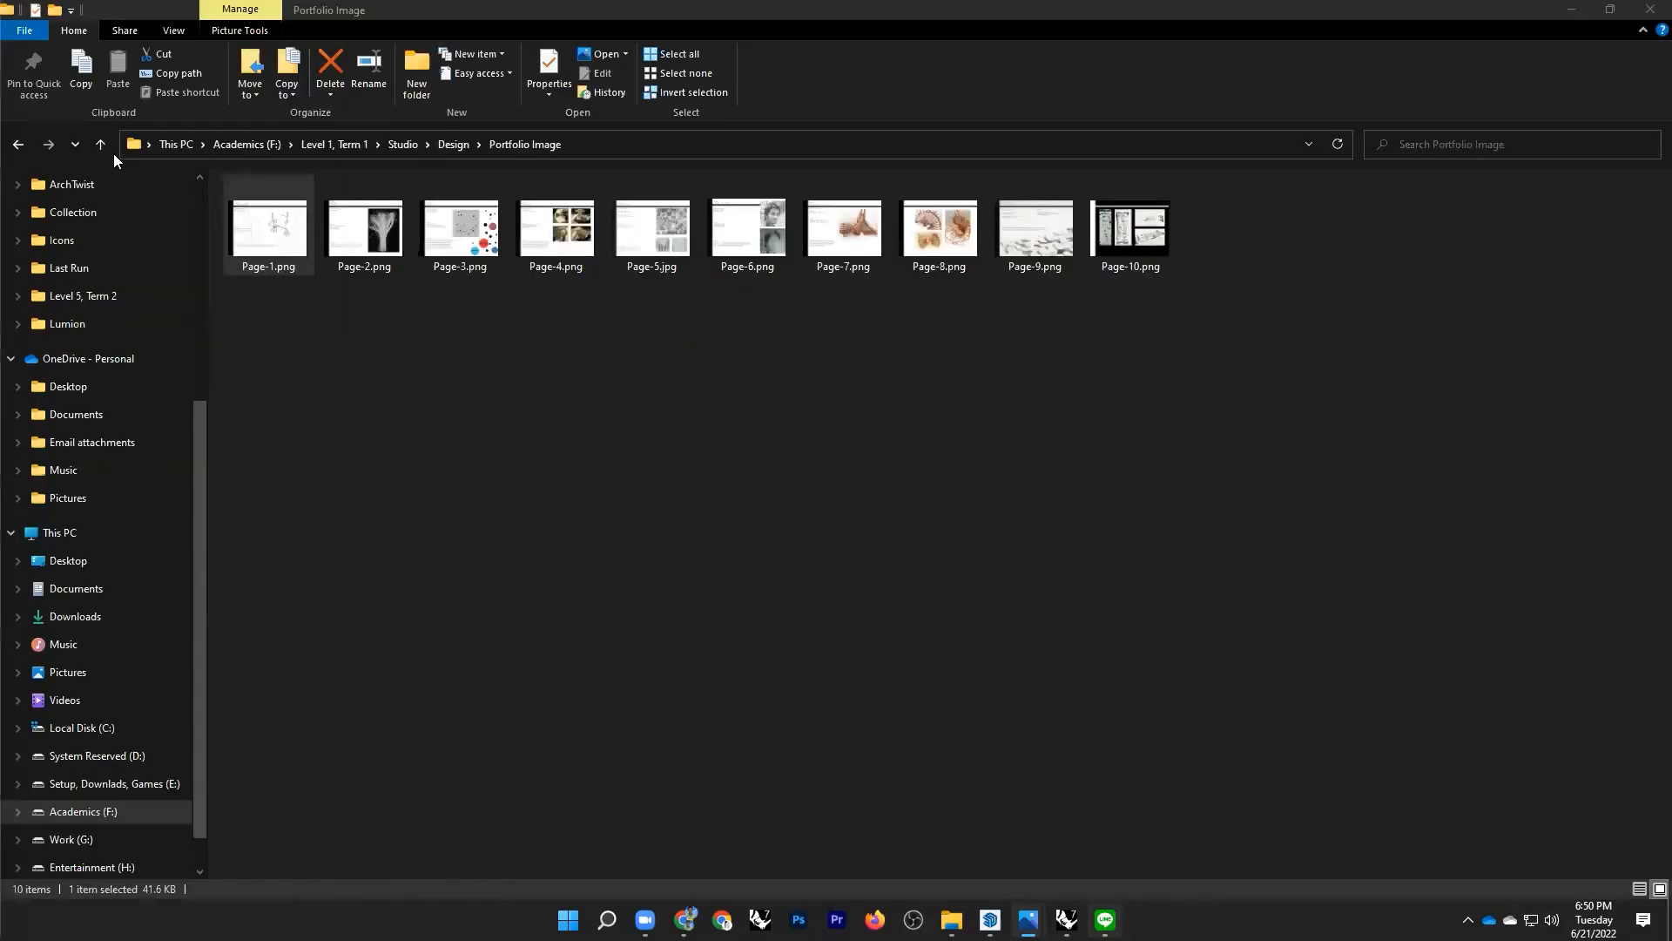
left_click(100, 144)
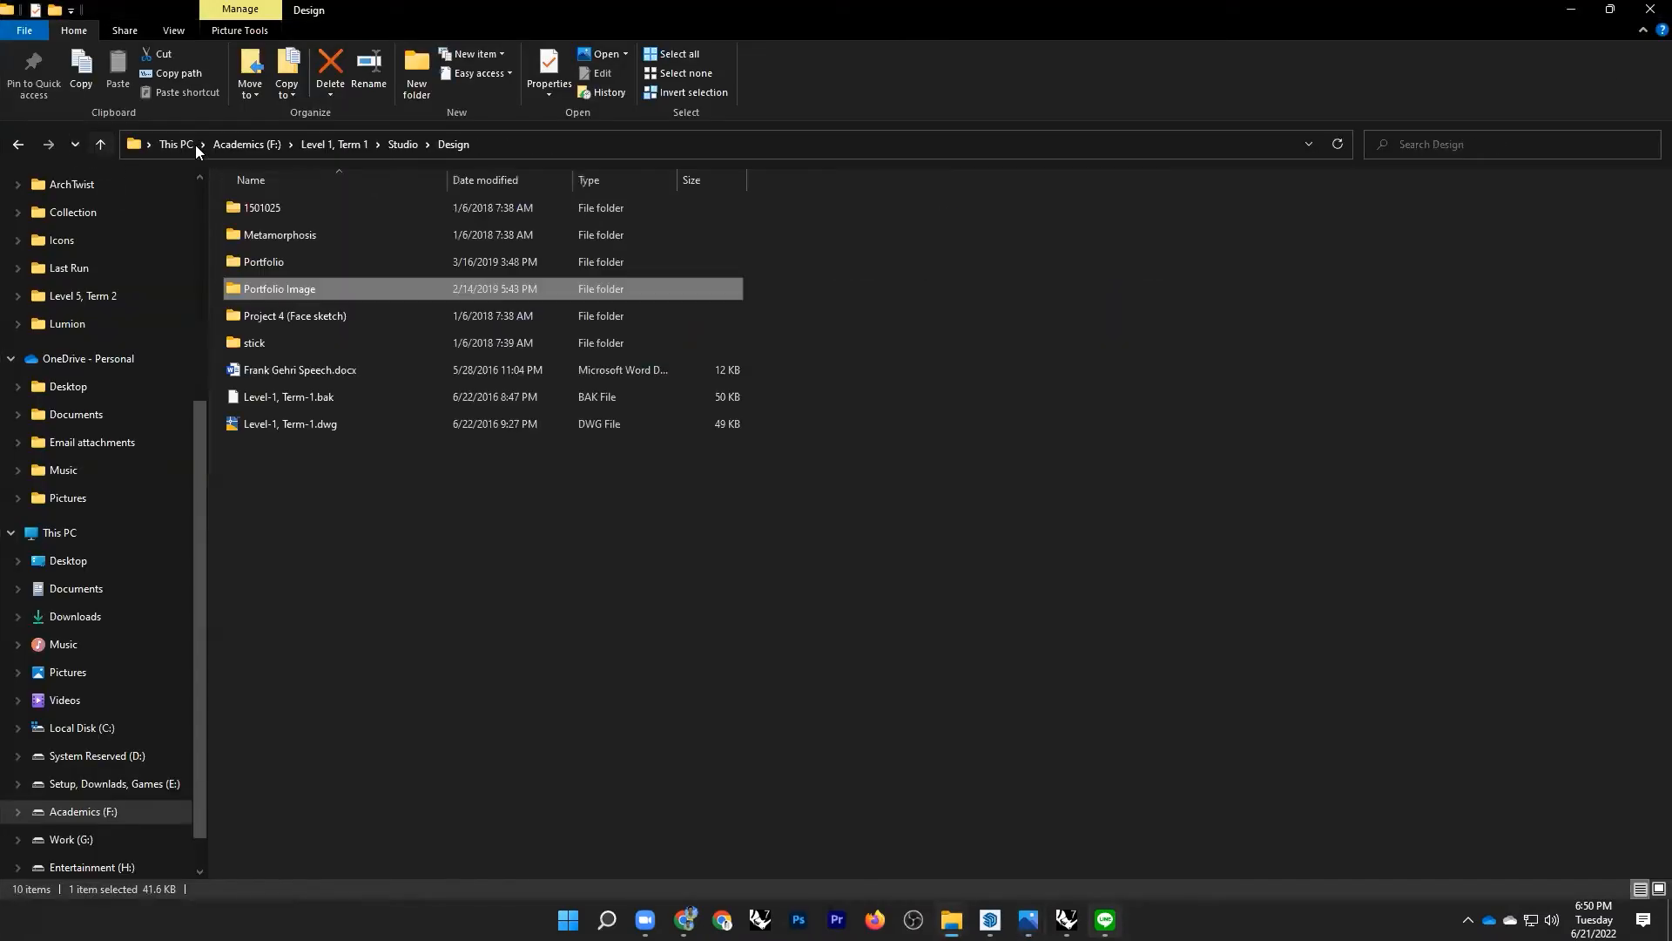
left_click(101, 143)
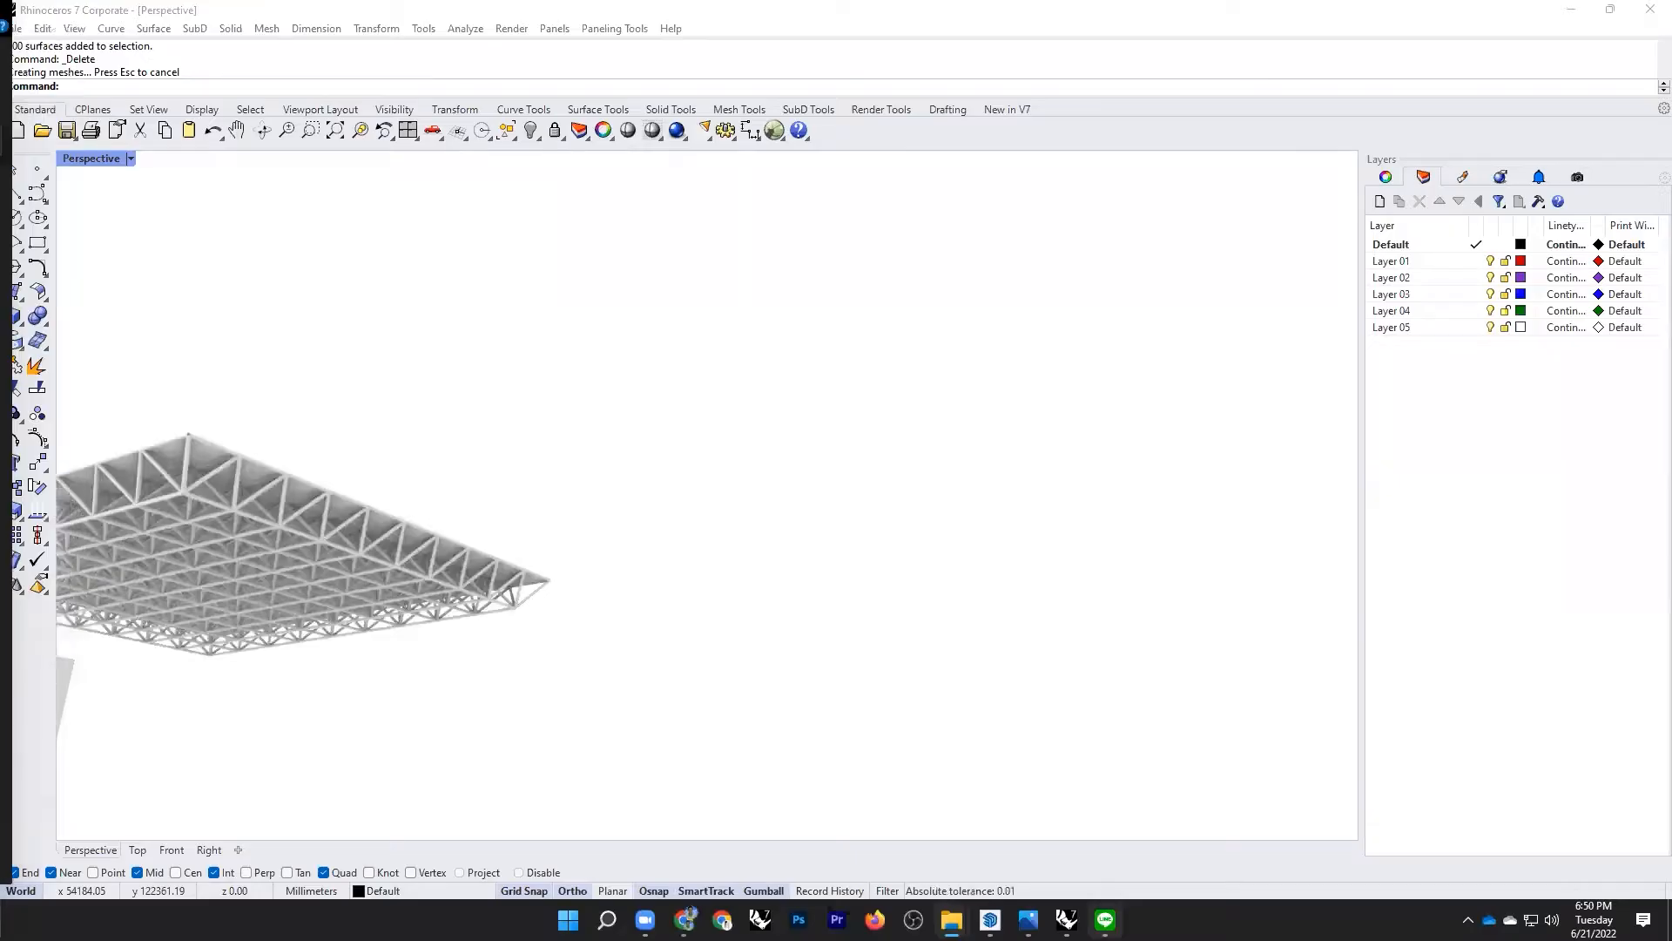
scroll(430, 509, "down", 5)
right_click_drag(430, 508, 324, 543)
scroll(268, 577, "up", 4)
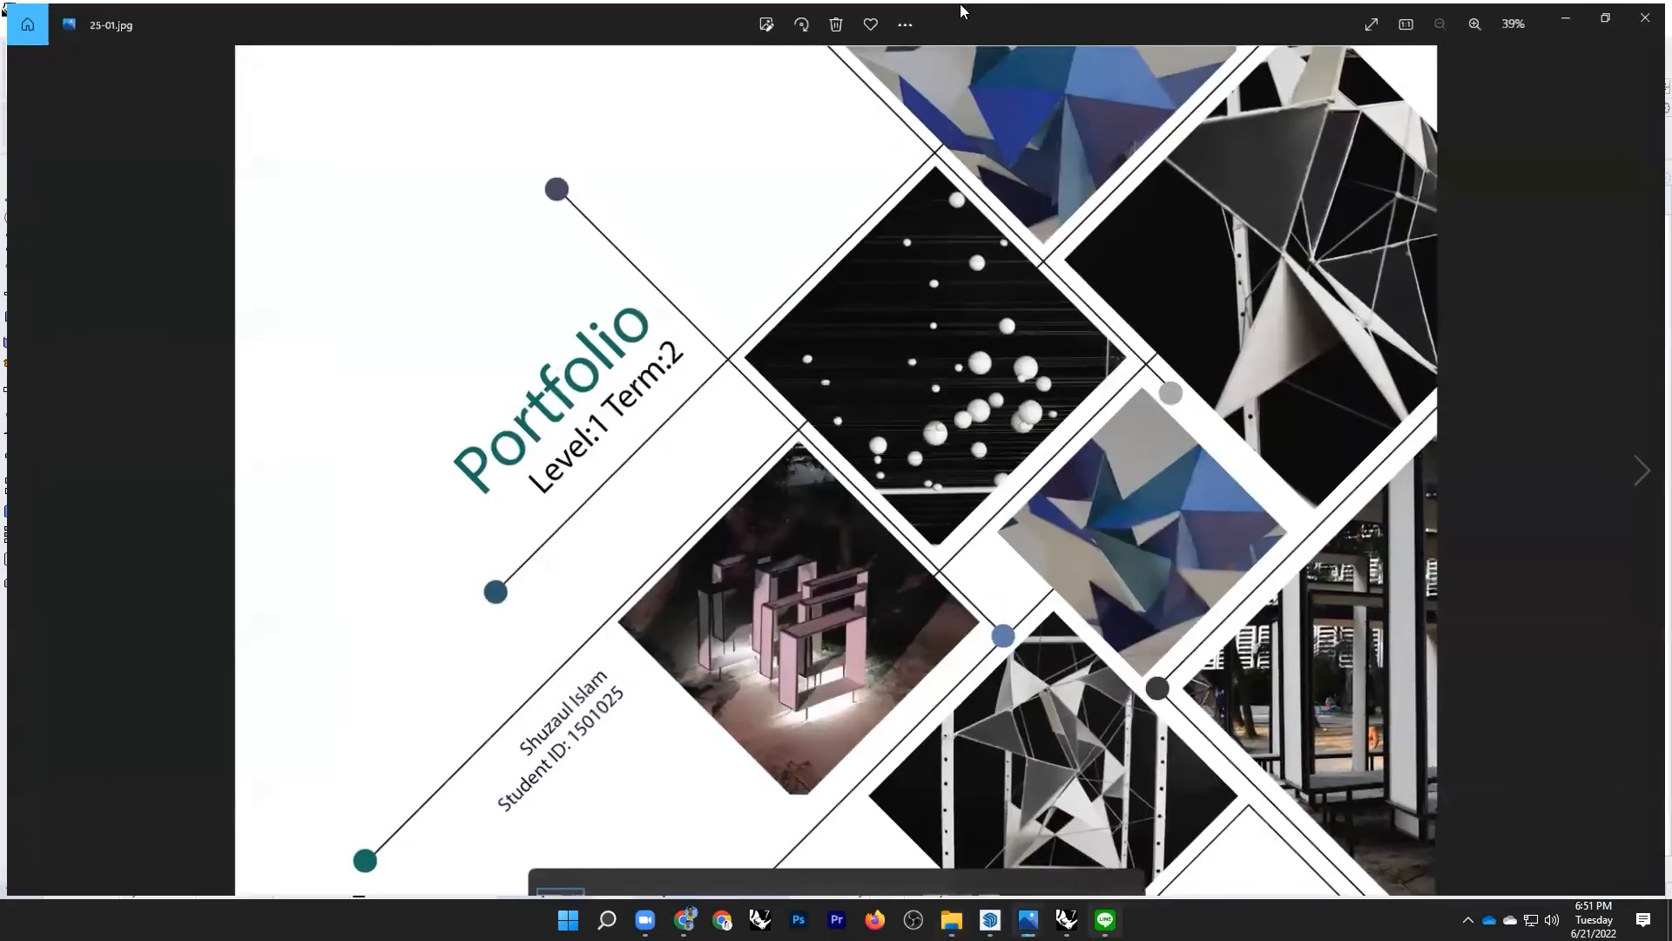
Step: Leaf through the Level 1 Term 2 portfolio from the cover 25-01.jpg to the last project sheet 25-11.jpg
scroll(814, 186, "down", 1)
scroll(813, 187, "up", 1)
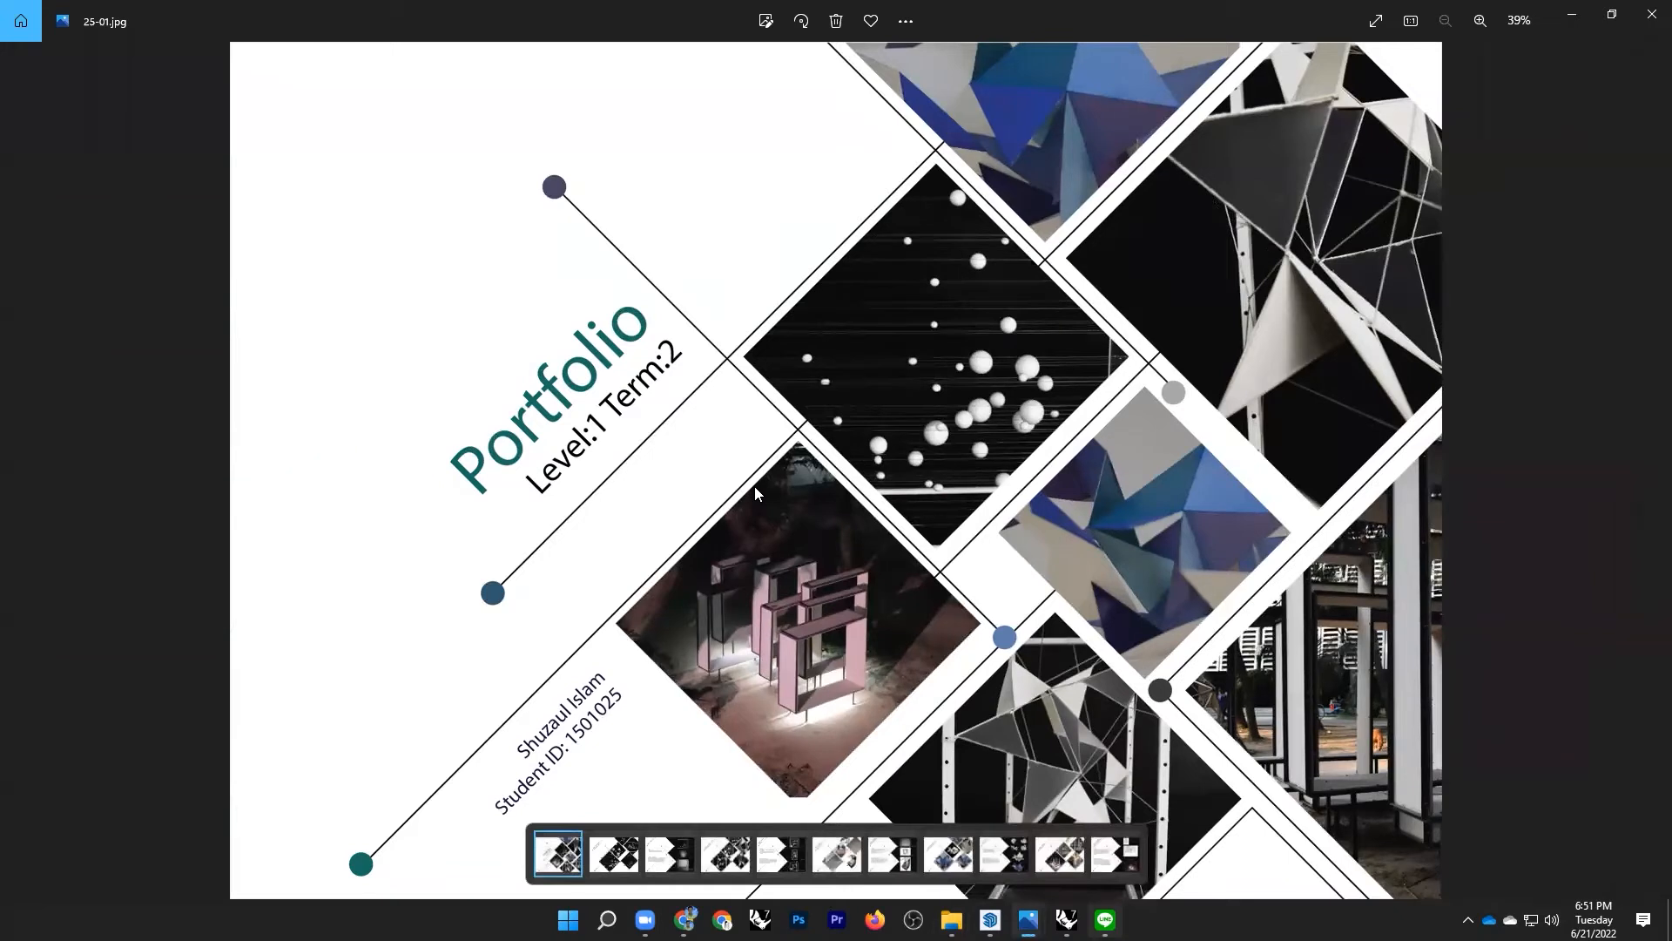
scroll(755, 486, "down", 2)
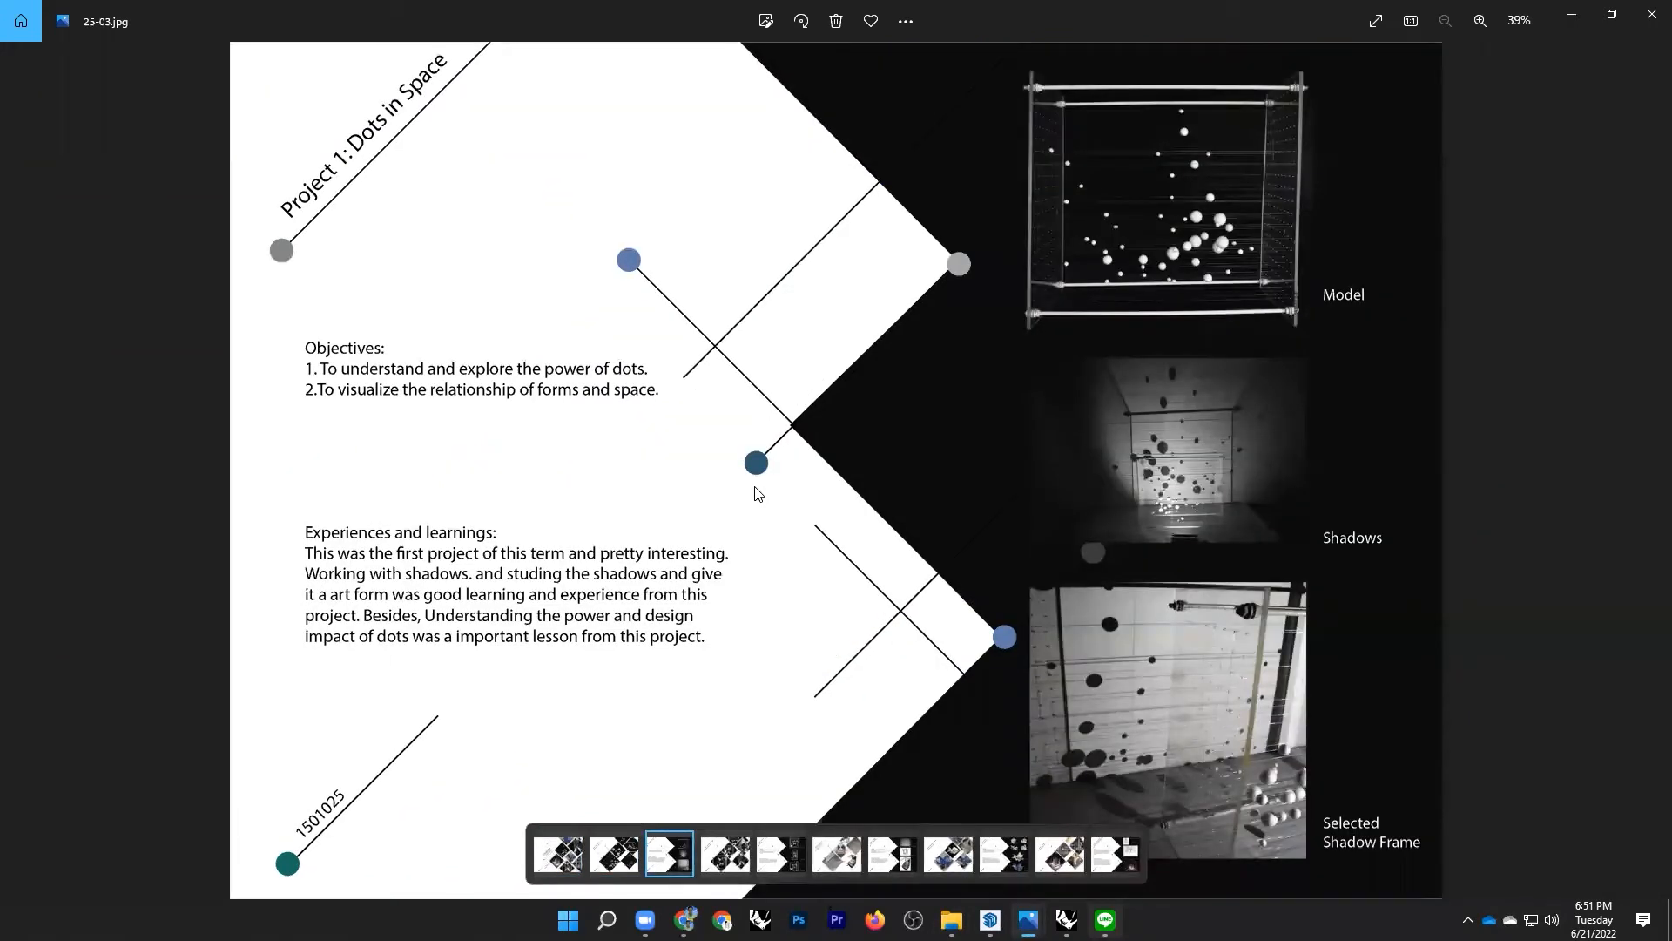
scroll(755, 493, "down", 1)
scroll(755, 493, "down", 2)
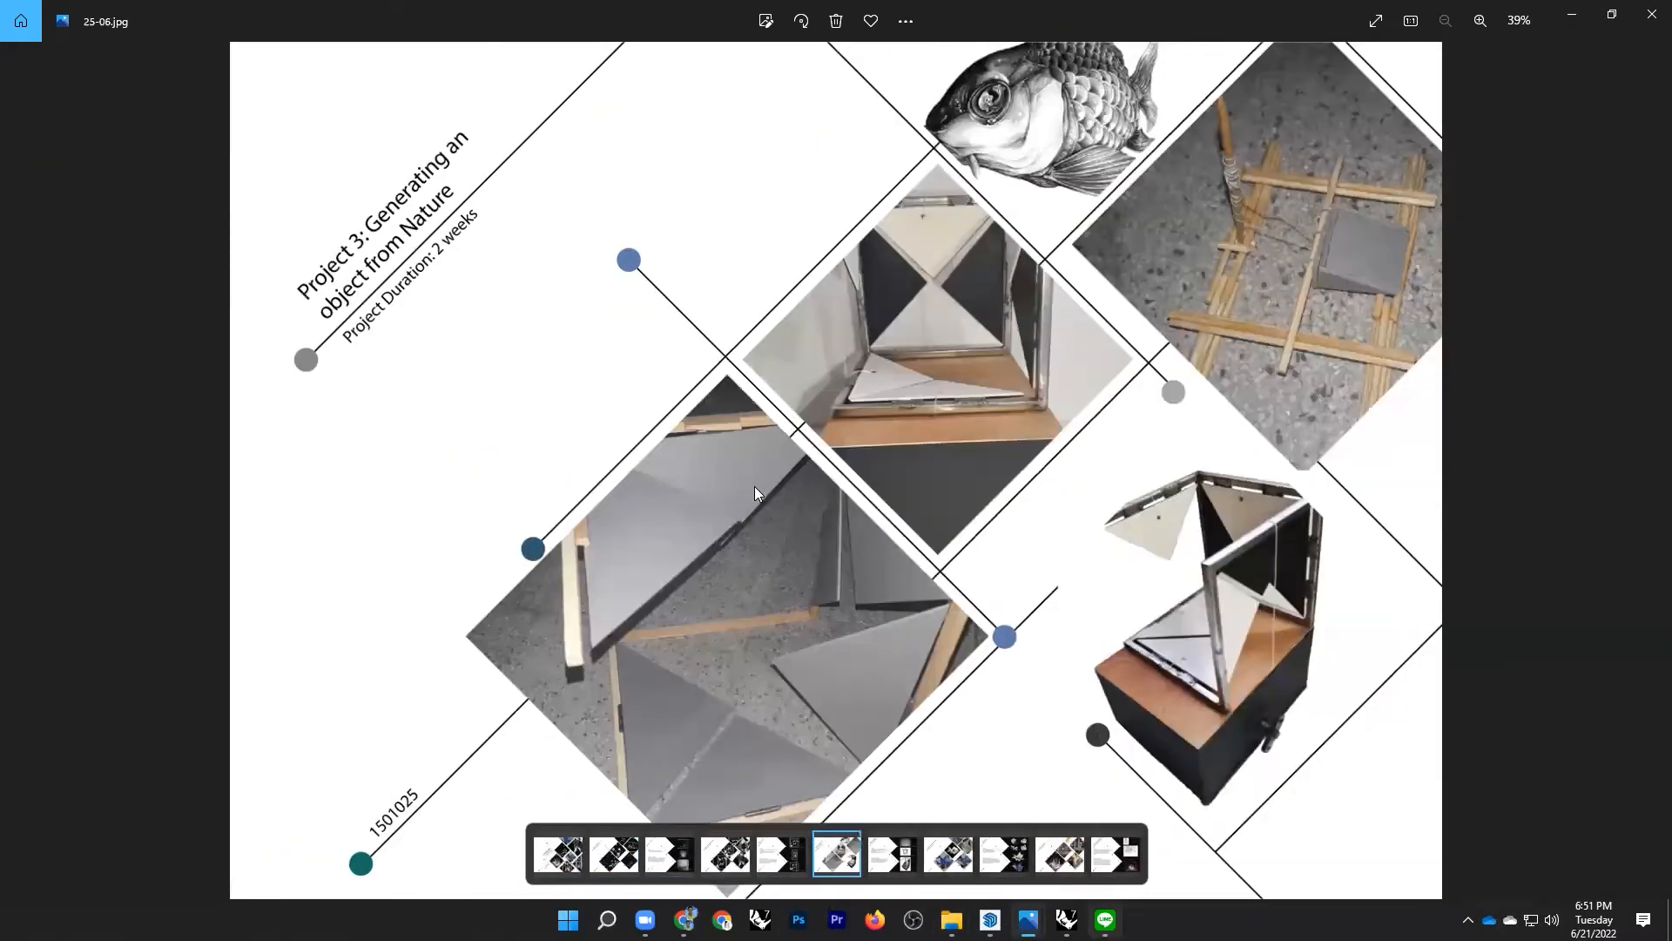
scroll(754, 486, "down", 1)
scroll(755, 486, "down", 1)
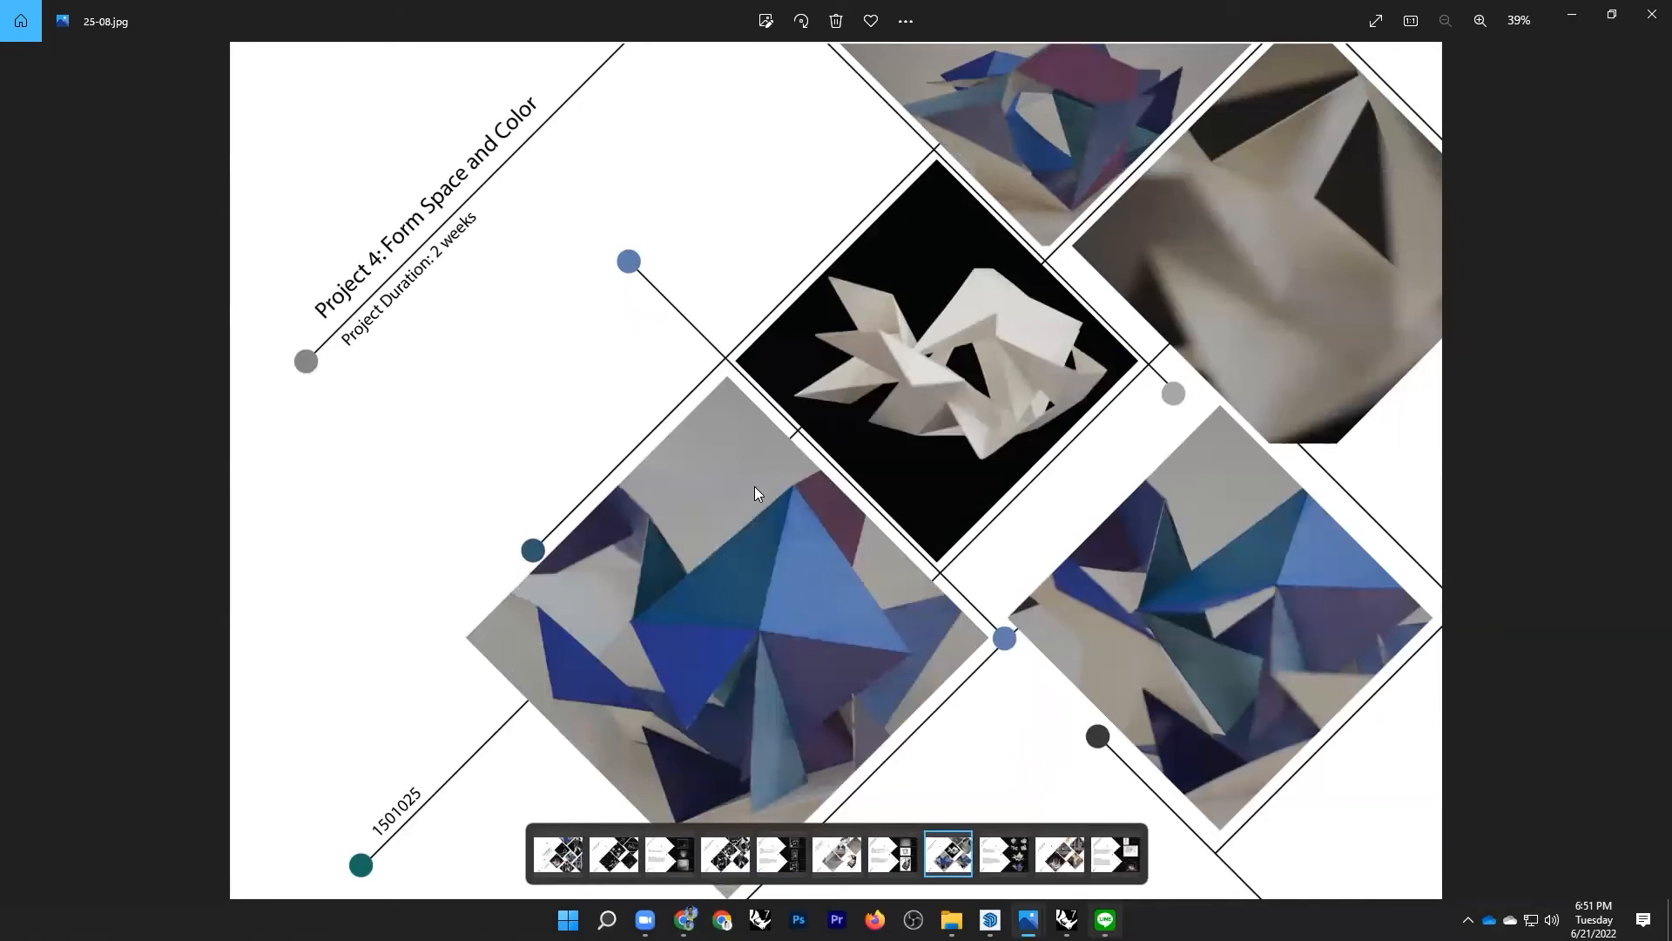
scroll(754, 486, "down", 1)
scroll(754, 486, "down", 1)
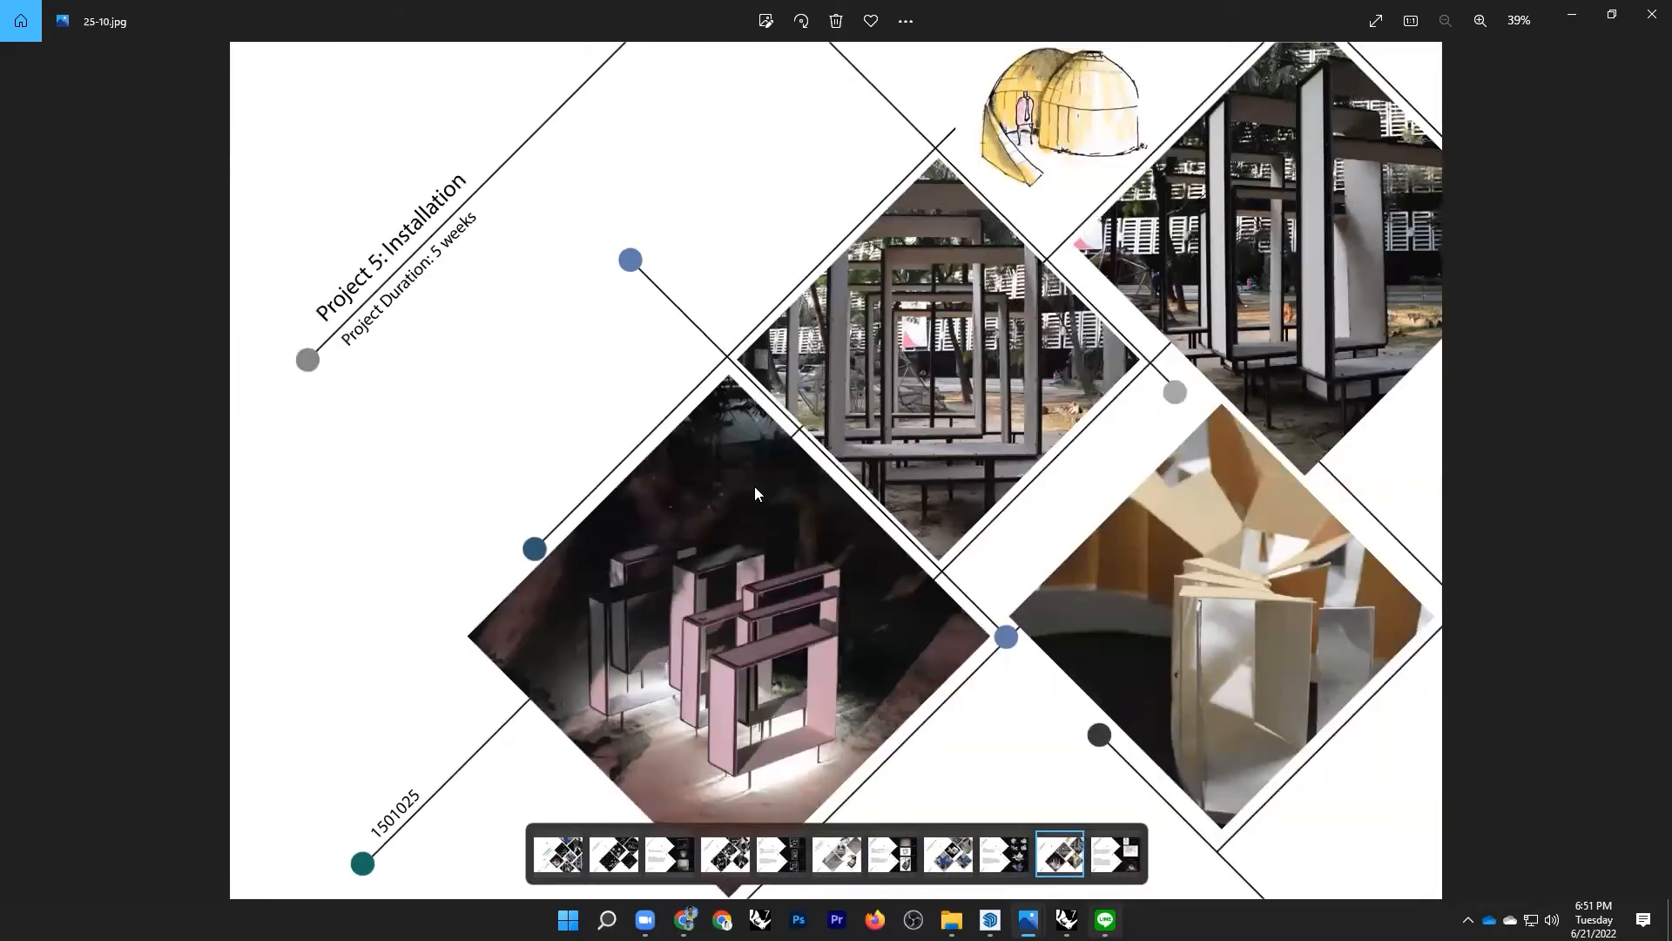
scroll(755, 488, "down", 1)
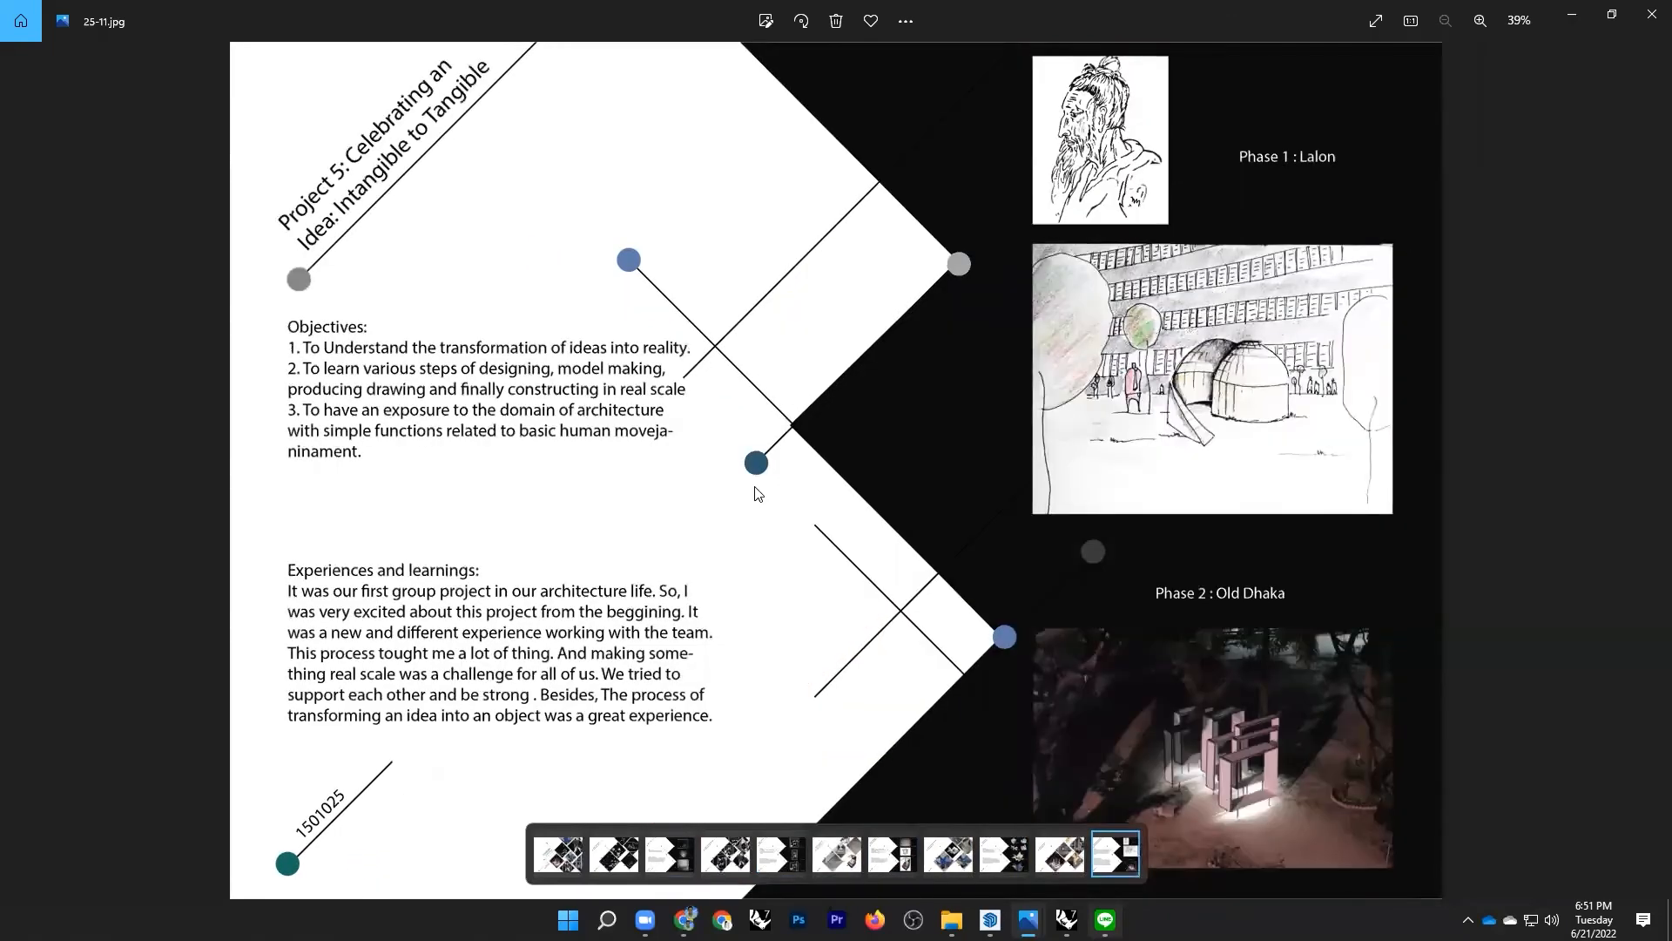
Step: Go back through the portfolio sheets to the cover image 25-01.jpg
scroll(755, 486, "up", 6)
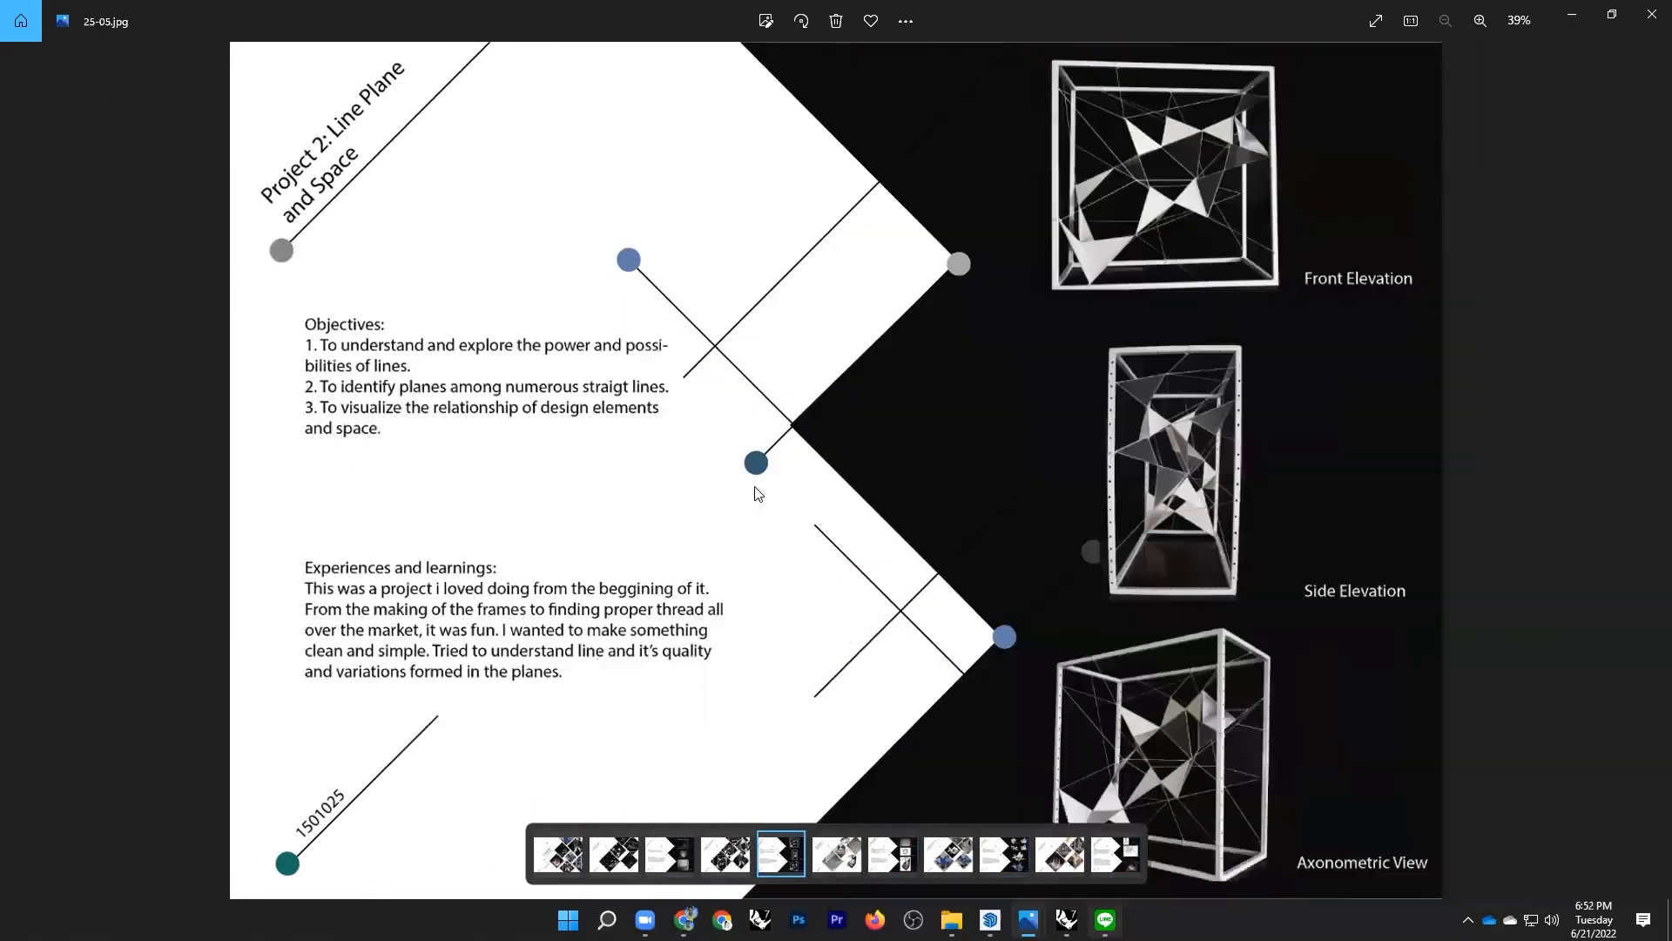
scroll(754, 488, "up", 1)
scroll(755, 488, "up", 2)
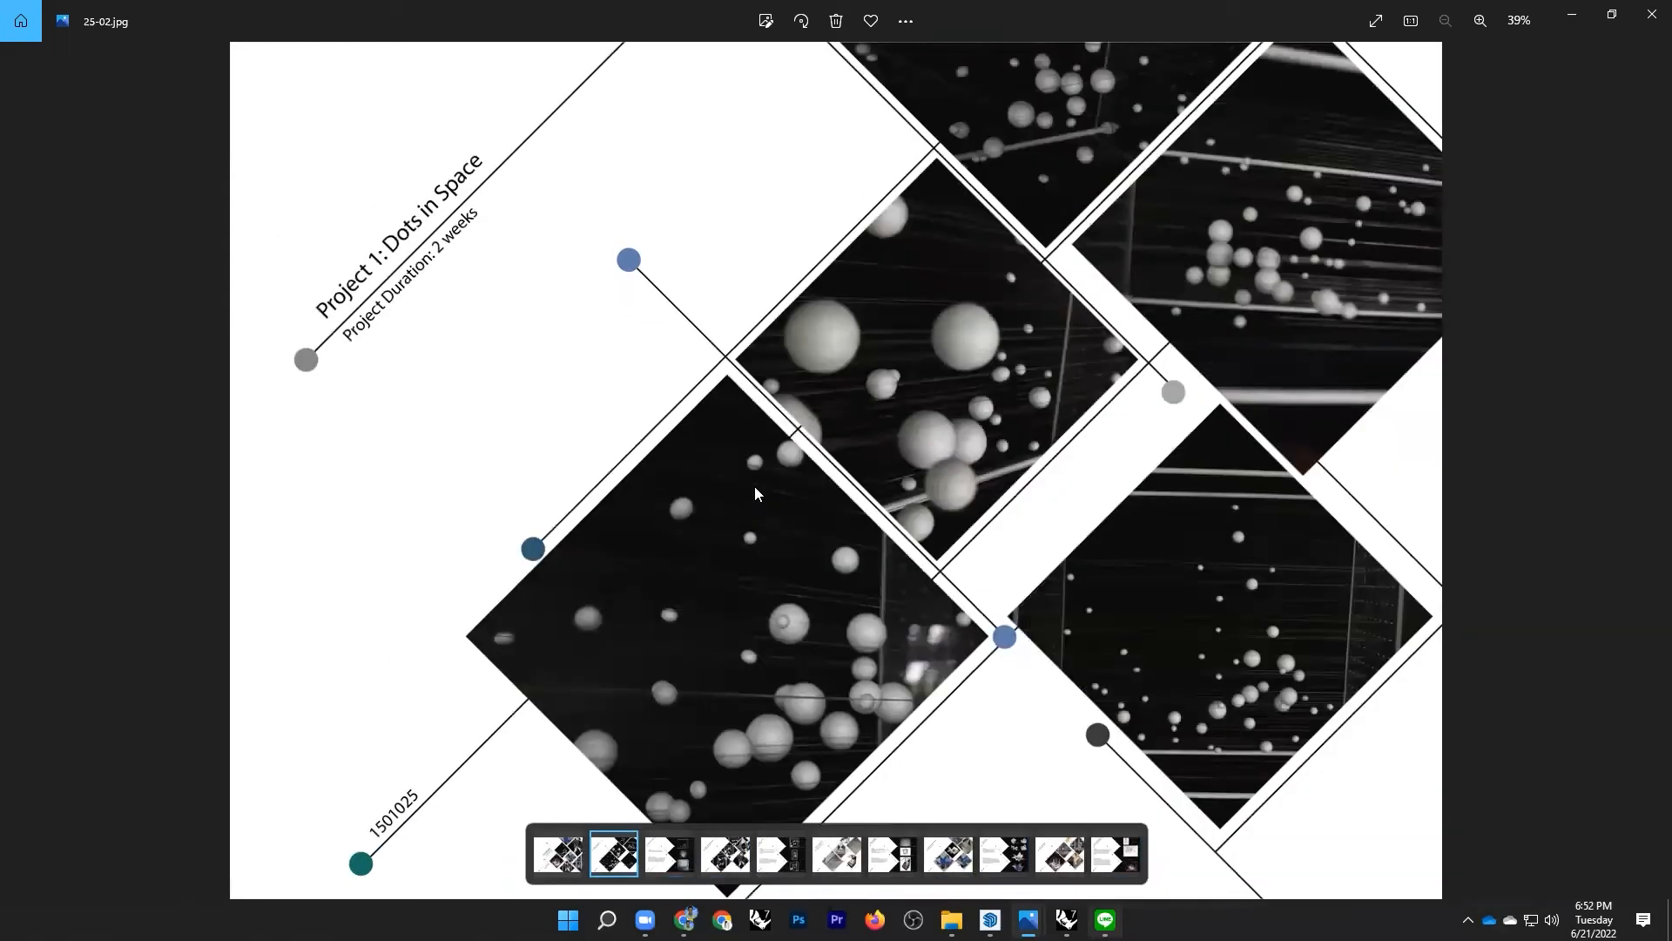
scroll(754, 491, "up", 1)
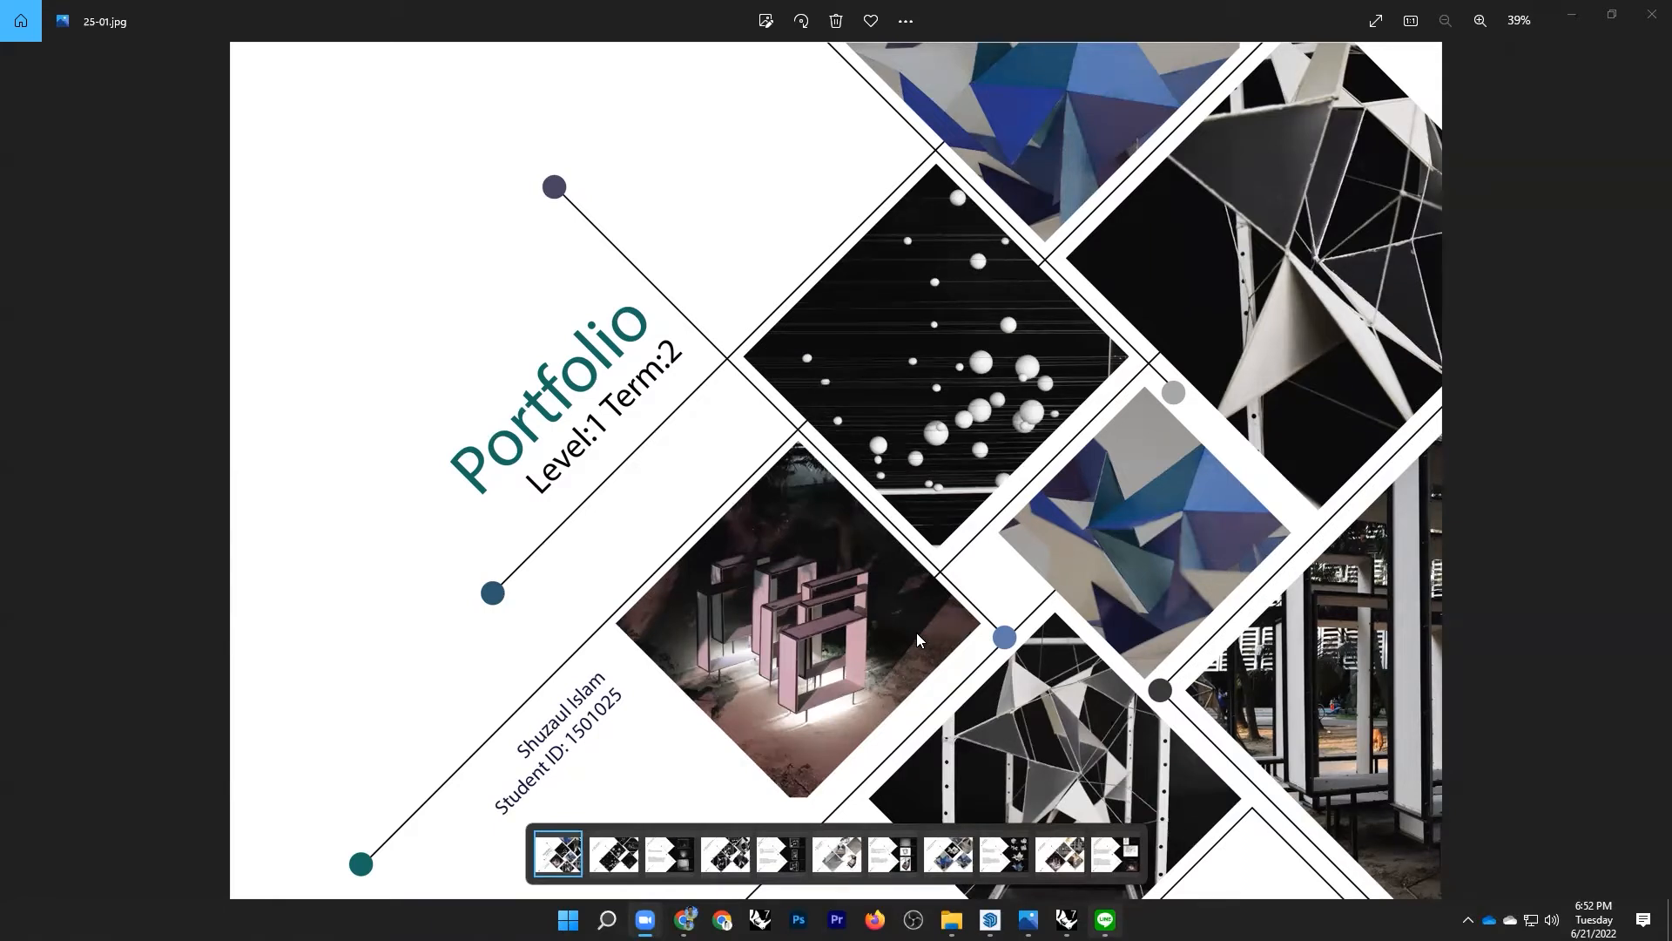
Step: Review the Level 1 Term 2 portfolio once more from 25-01.jpg through 25-11.jpg and close the image
key("Right")
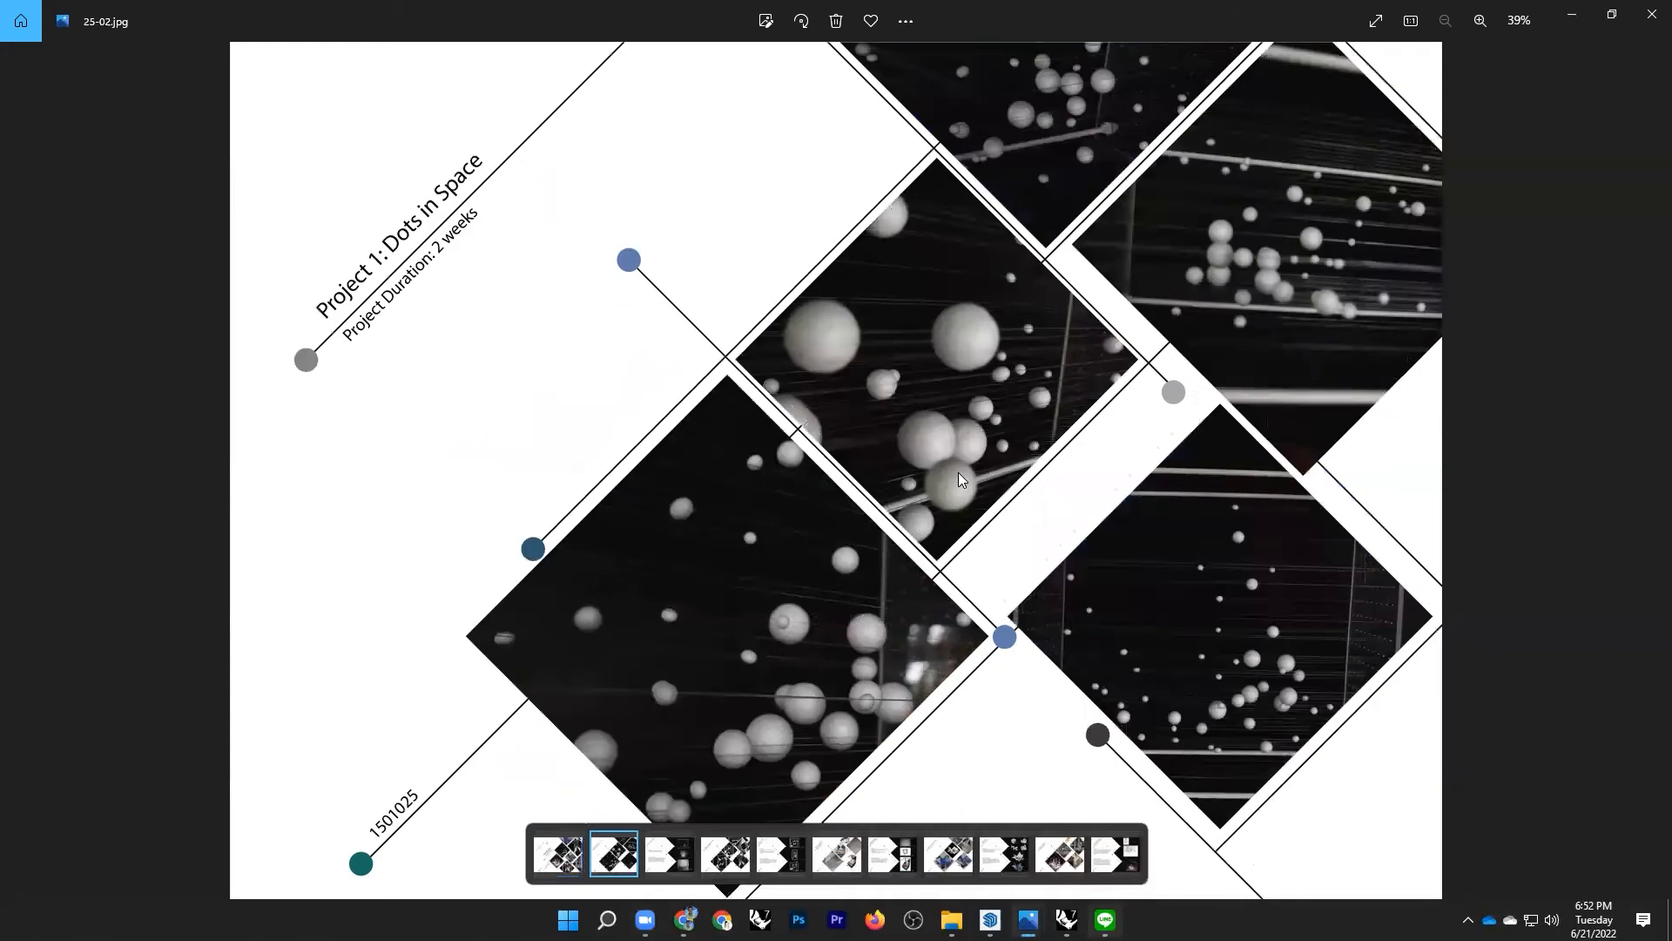
key("Right")
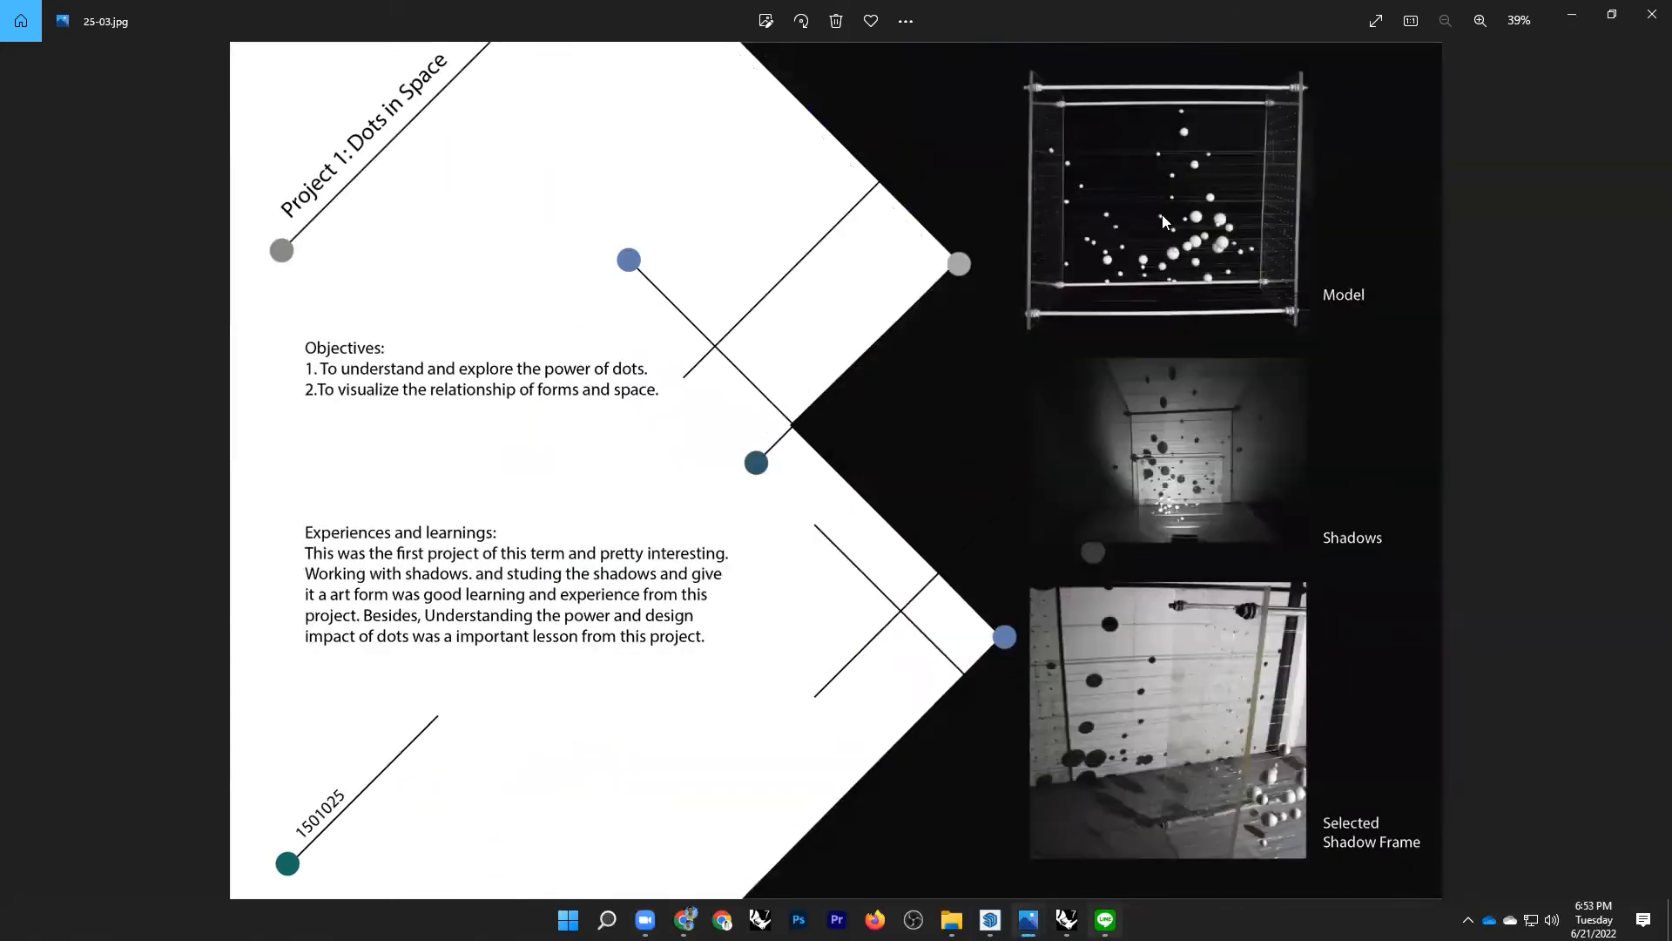
key("Right")
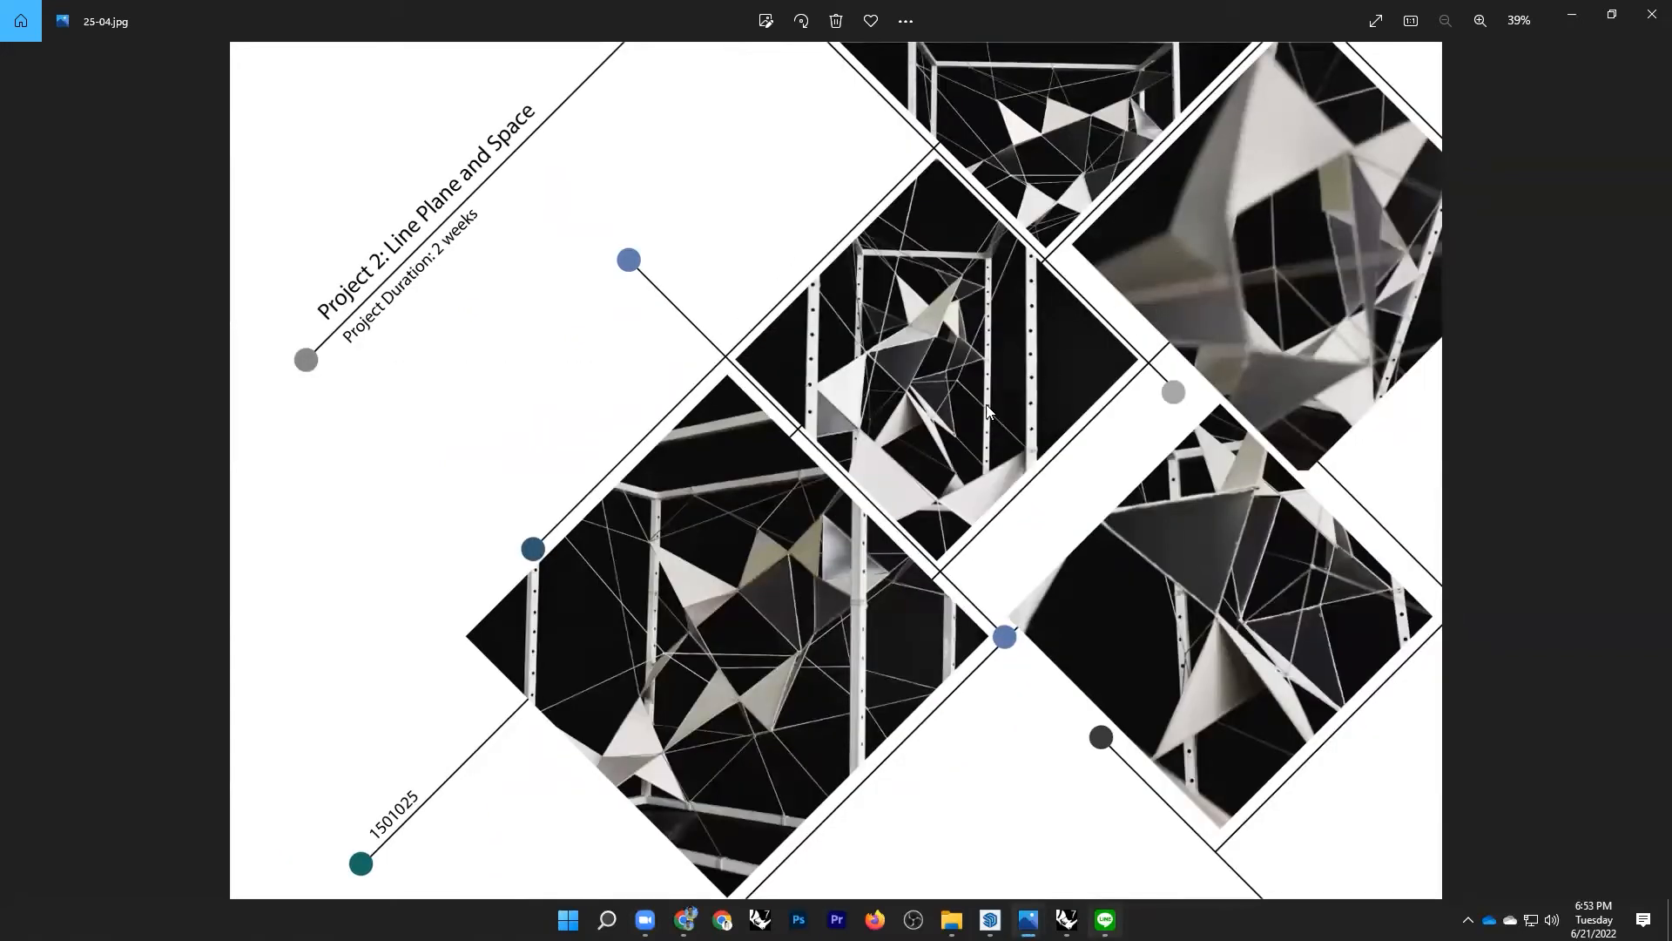
key("Right")
key("Right")
key("Right")
key("Right")
key("Right")
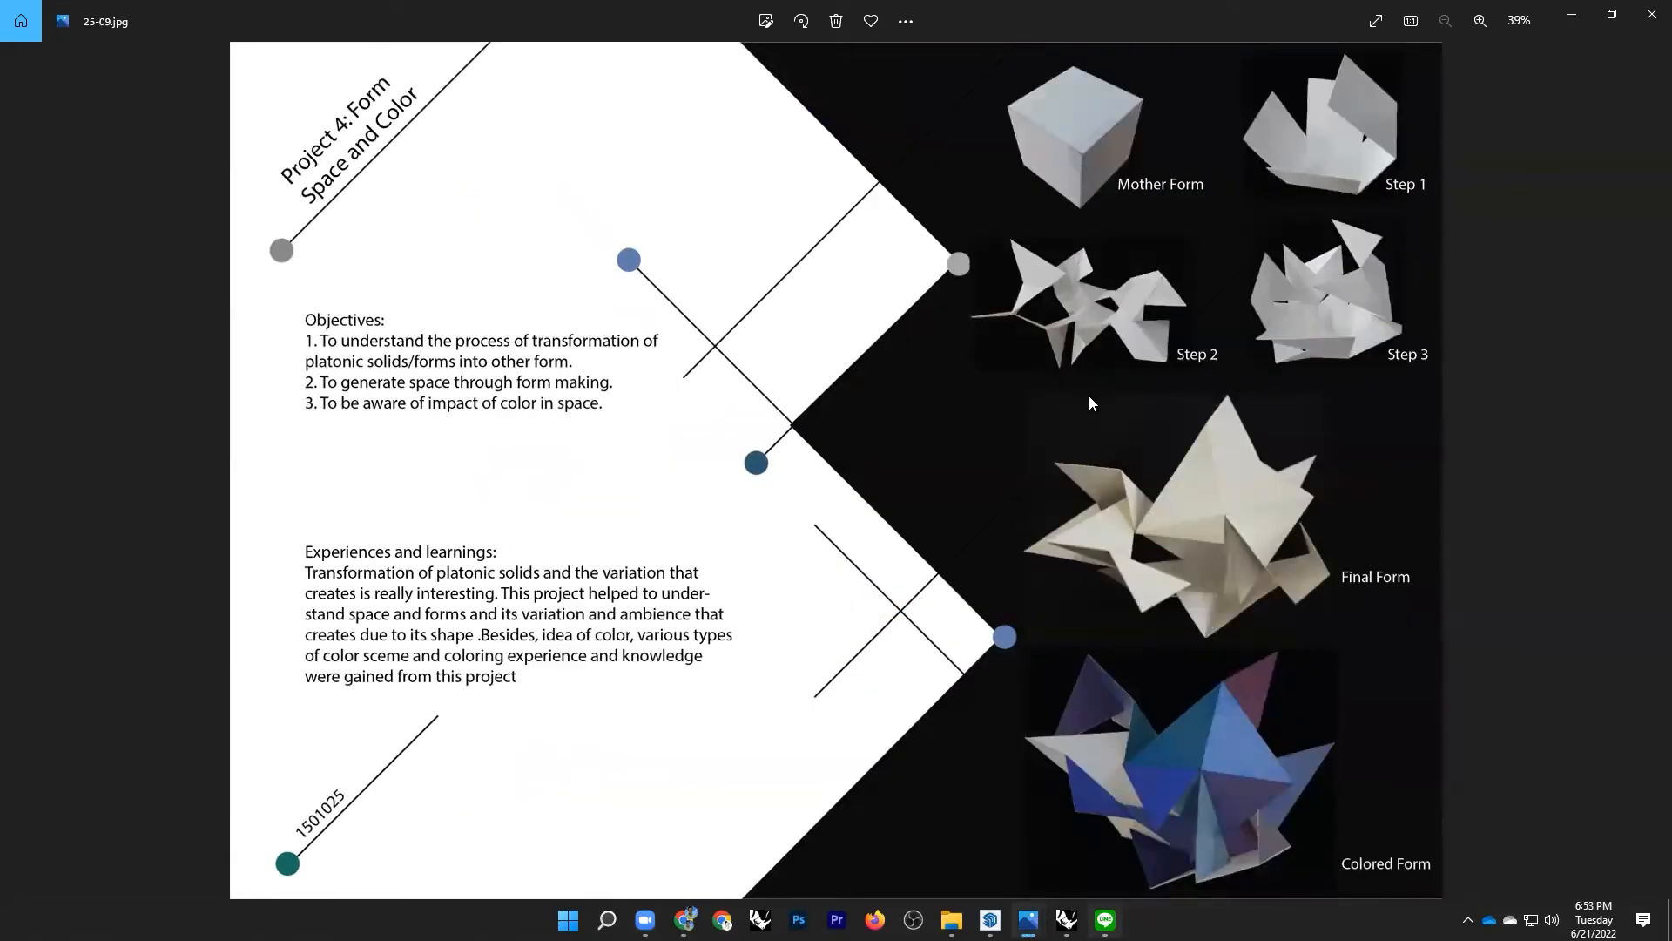
key("Right")
key("Right")
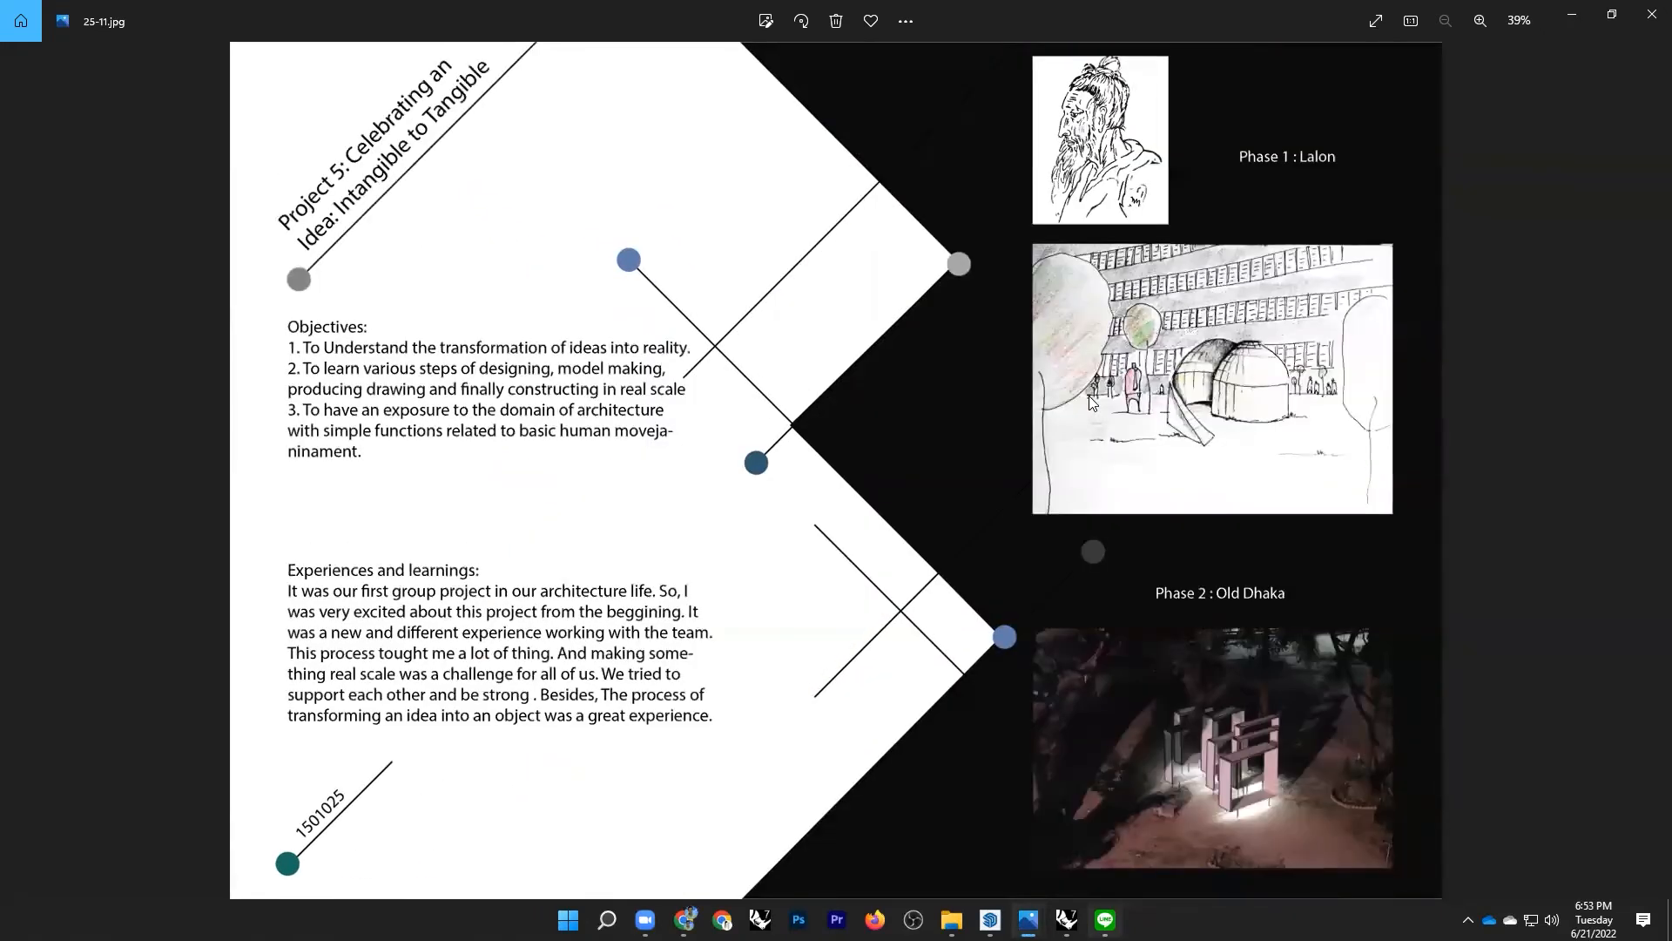
left_click(1648, 11)
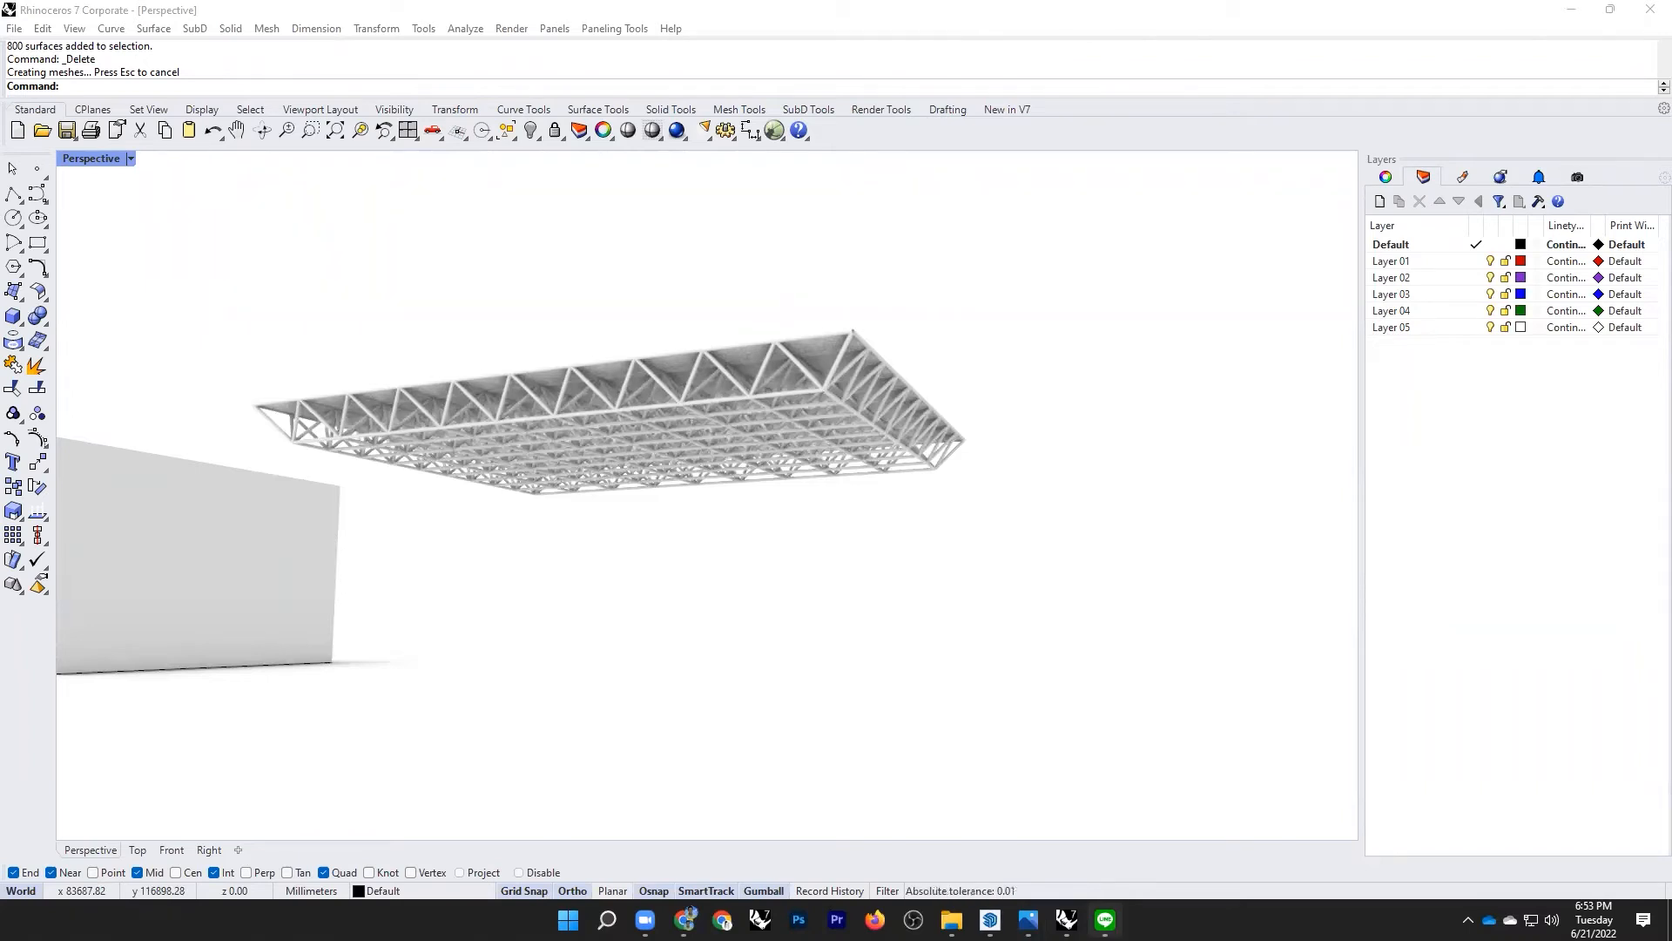
Step: Reopen the Grasshopper definition and move the surface parameter and the truss depth slider closer to the space truss component
left_click(772, 131)
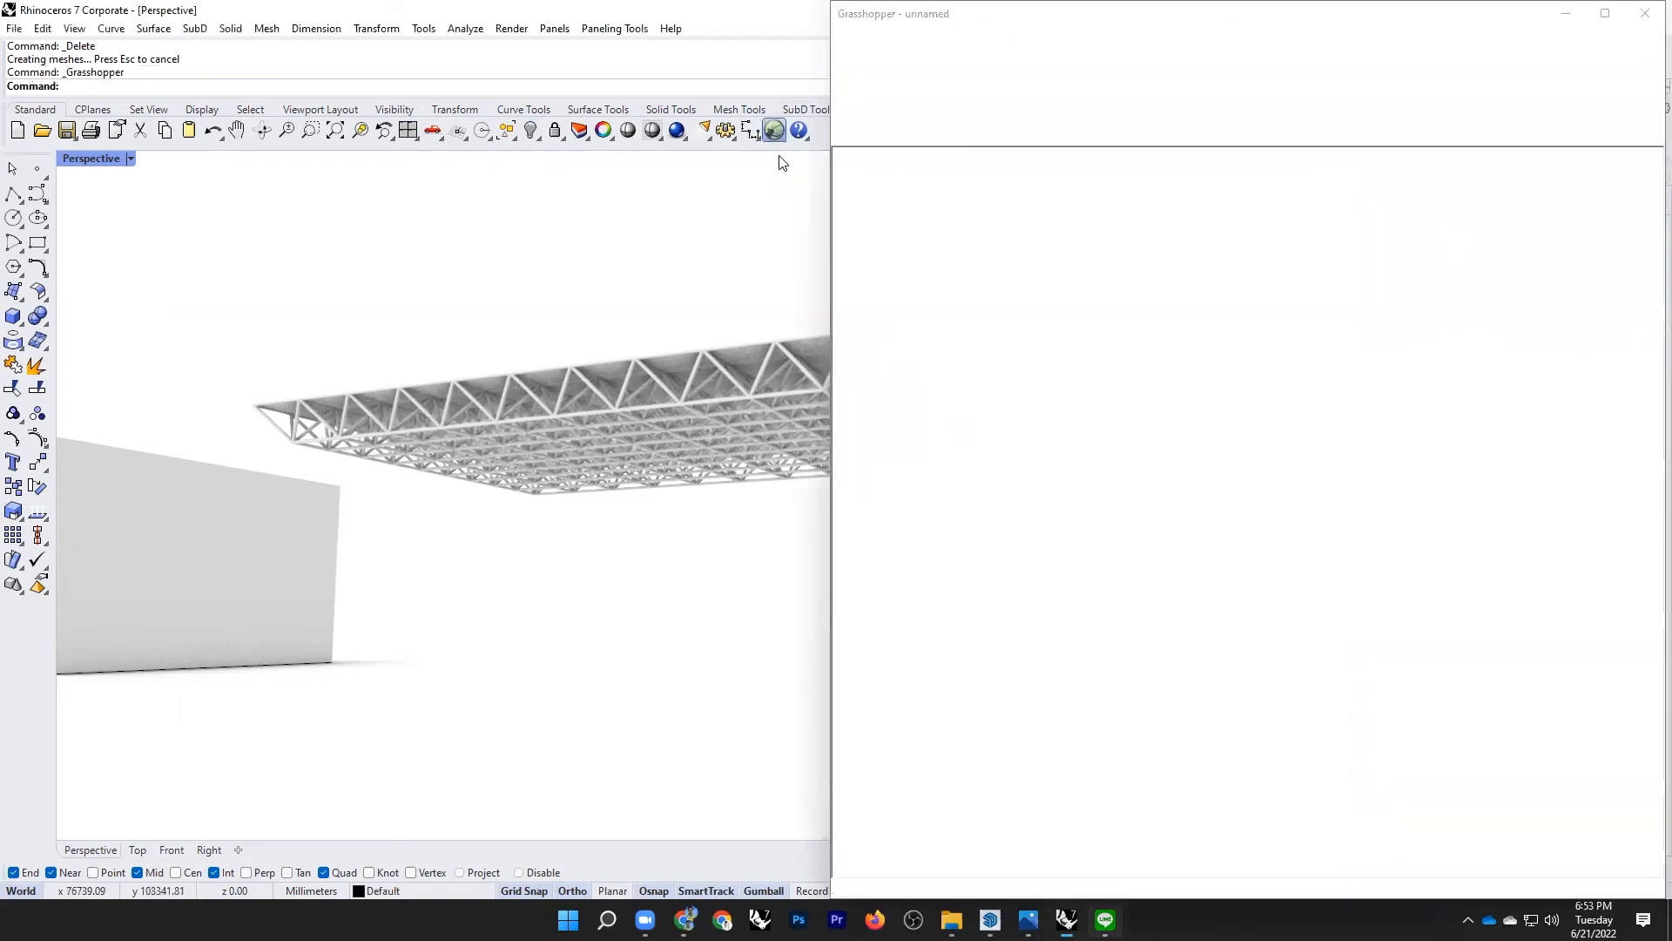
right_click_drag(452, 477, 599, 444)
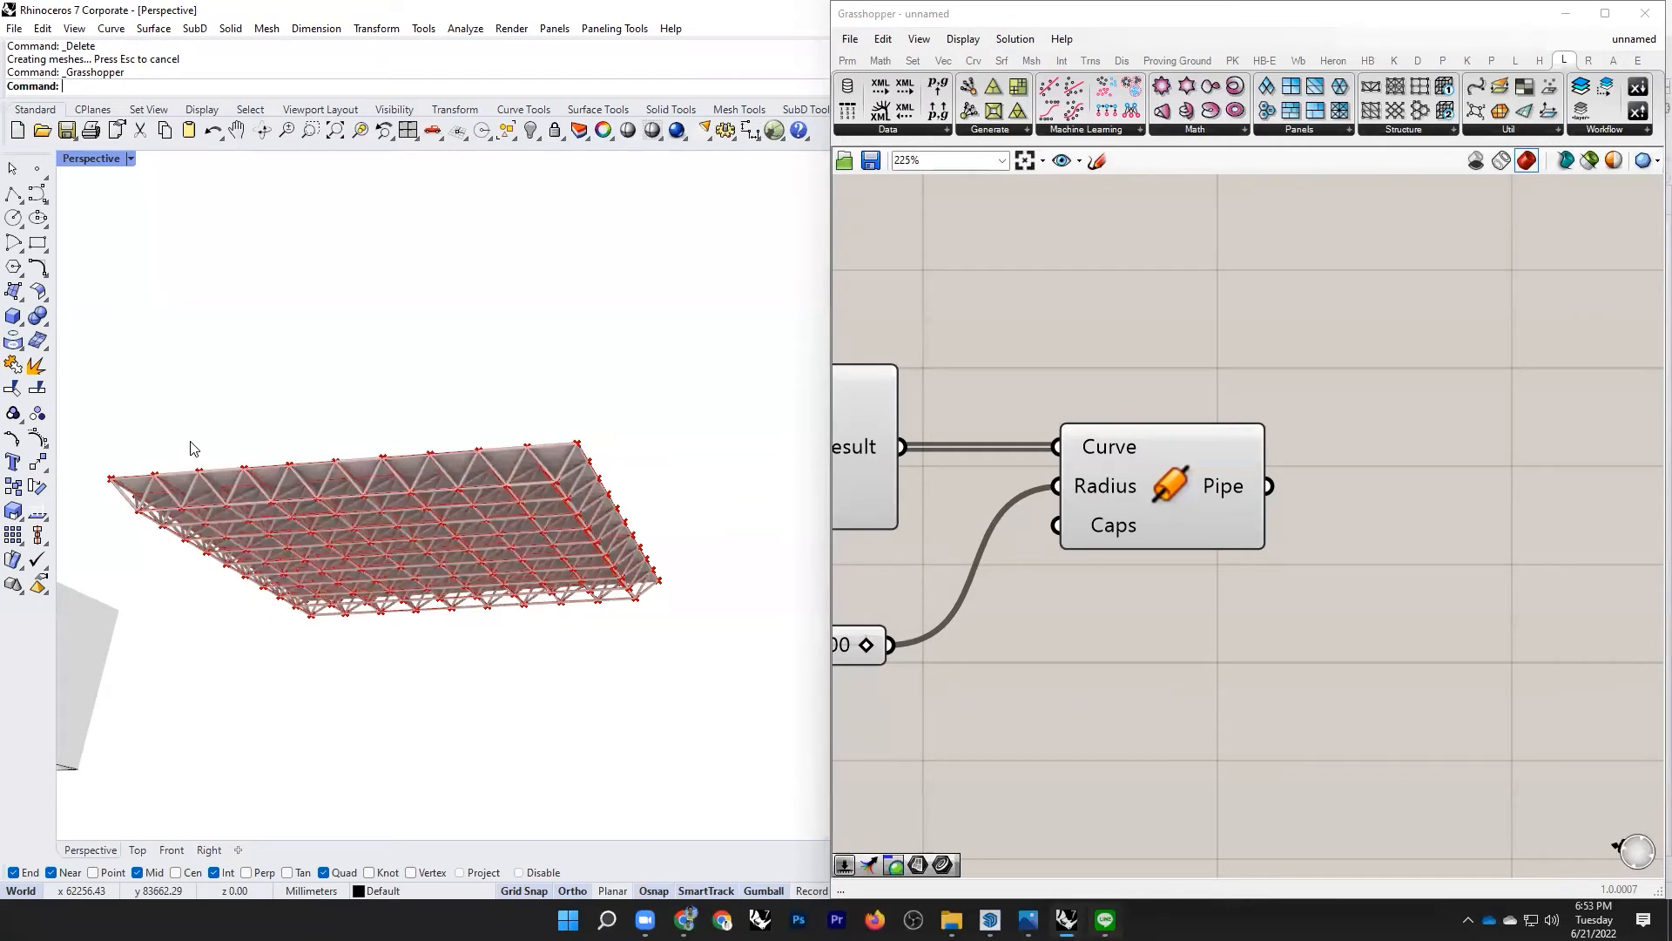
scroll(1221, 441, "down", 10)
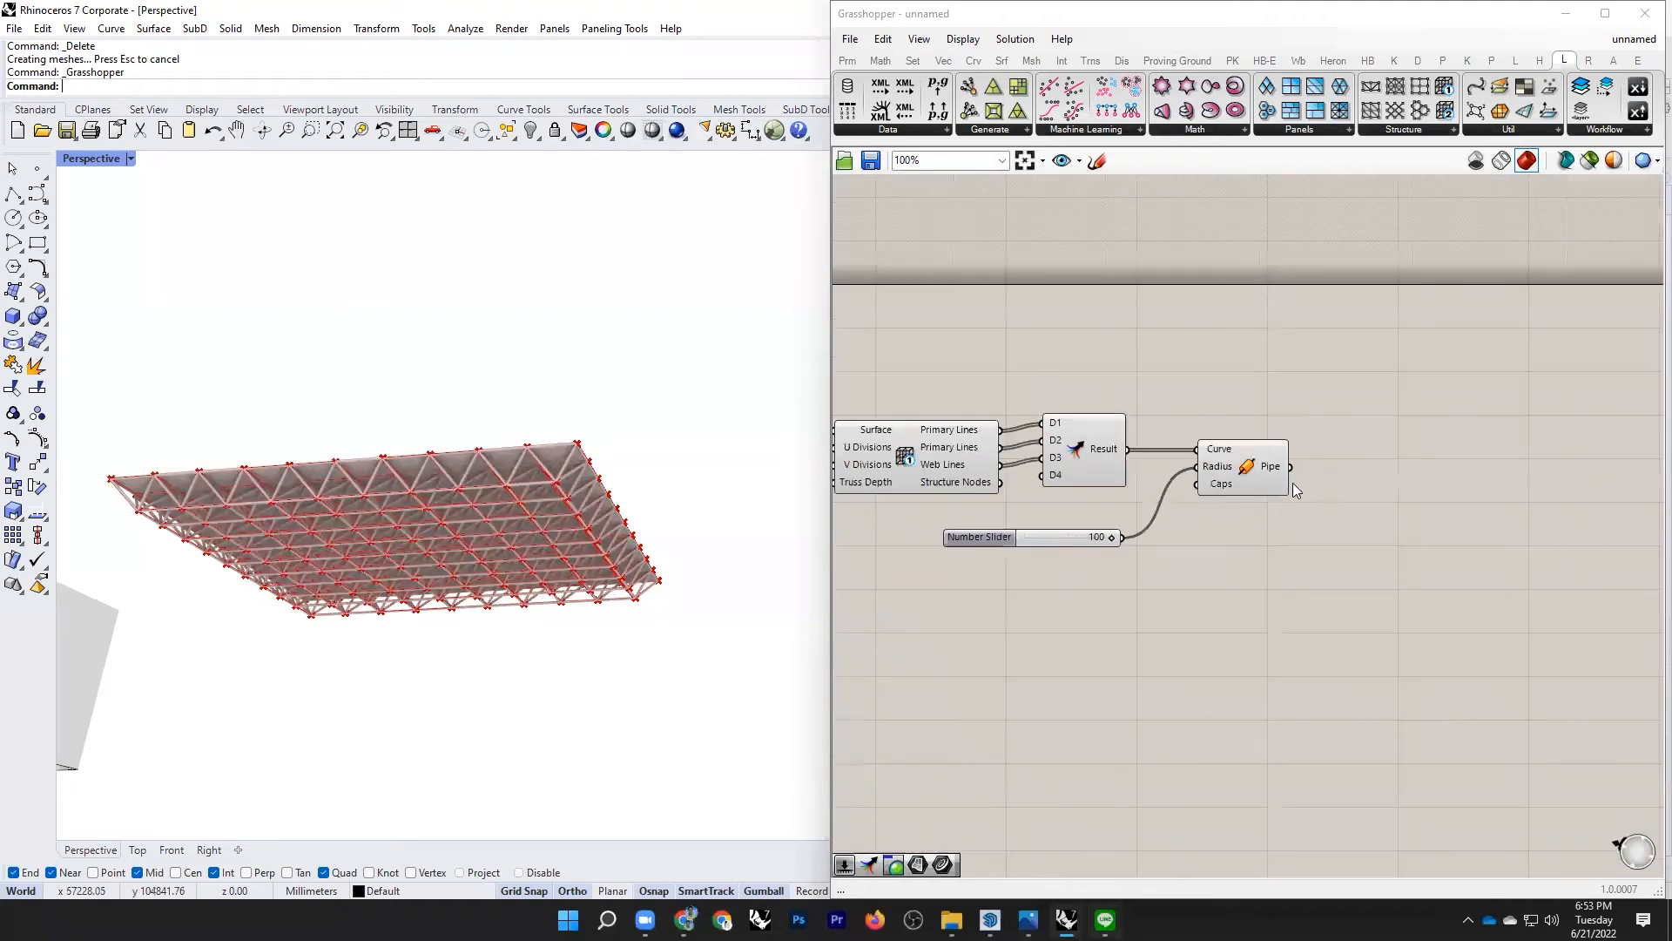
scroll(1220, 388, "up", 6)
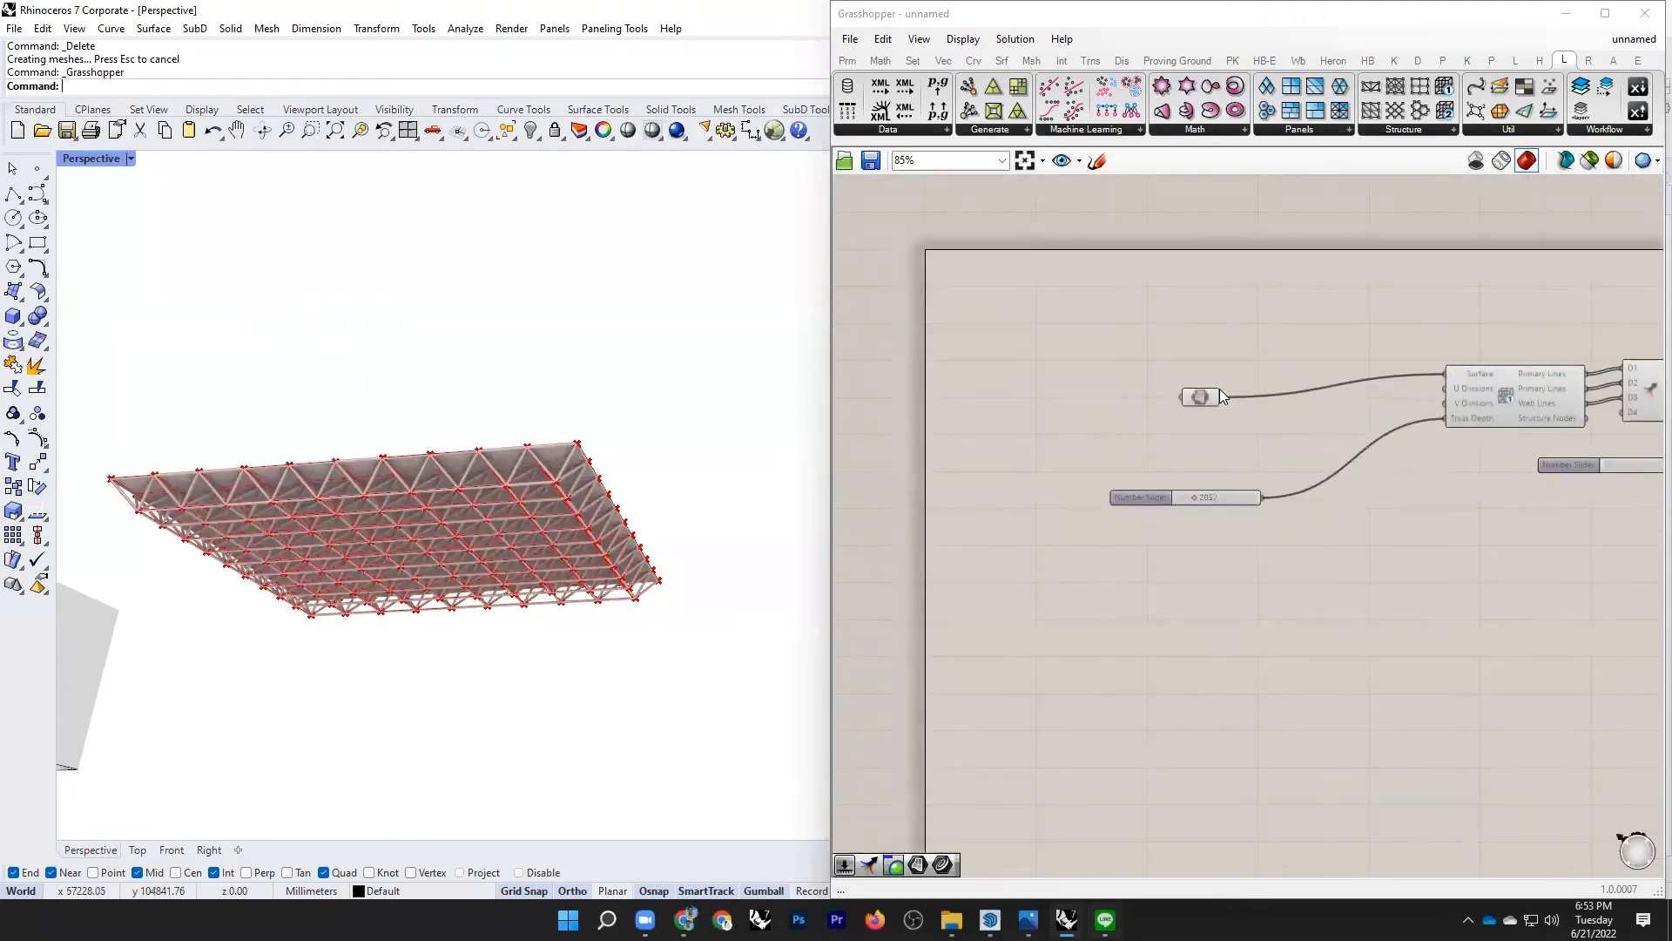
scroll(1000, 582, "down", 3)
scroll(1144, 496, "up", 3)
left_click_drag(1072, 418, 1351, 384)
left_click_drag(974, 586, 1119, 497)
Step: Start a degree 3 control point curve with its first point beside the truss, and switch to the four-viewport layout
scroll(425, 552, "down", 6)
right_click_drag(425, 552, 388, 645)
left_click(14, 200)
left_click(549, 586)
scroll(456, 572, "down", 3)
right_click_drag(475, 586, 586, 720)
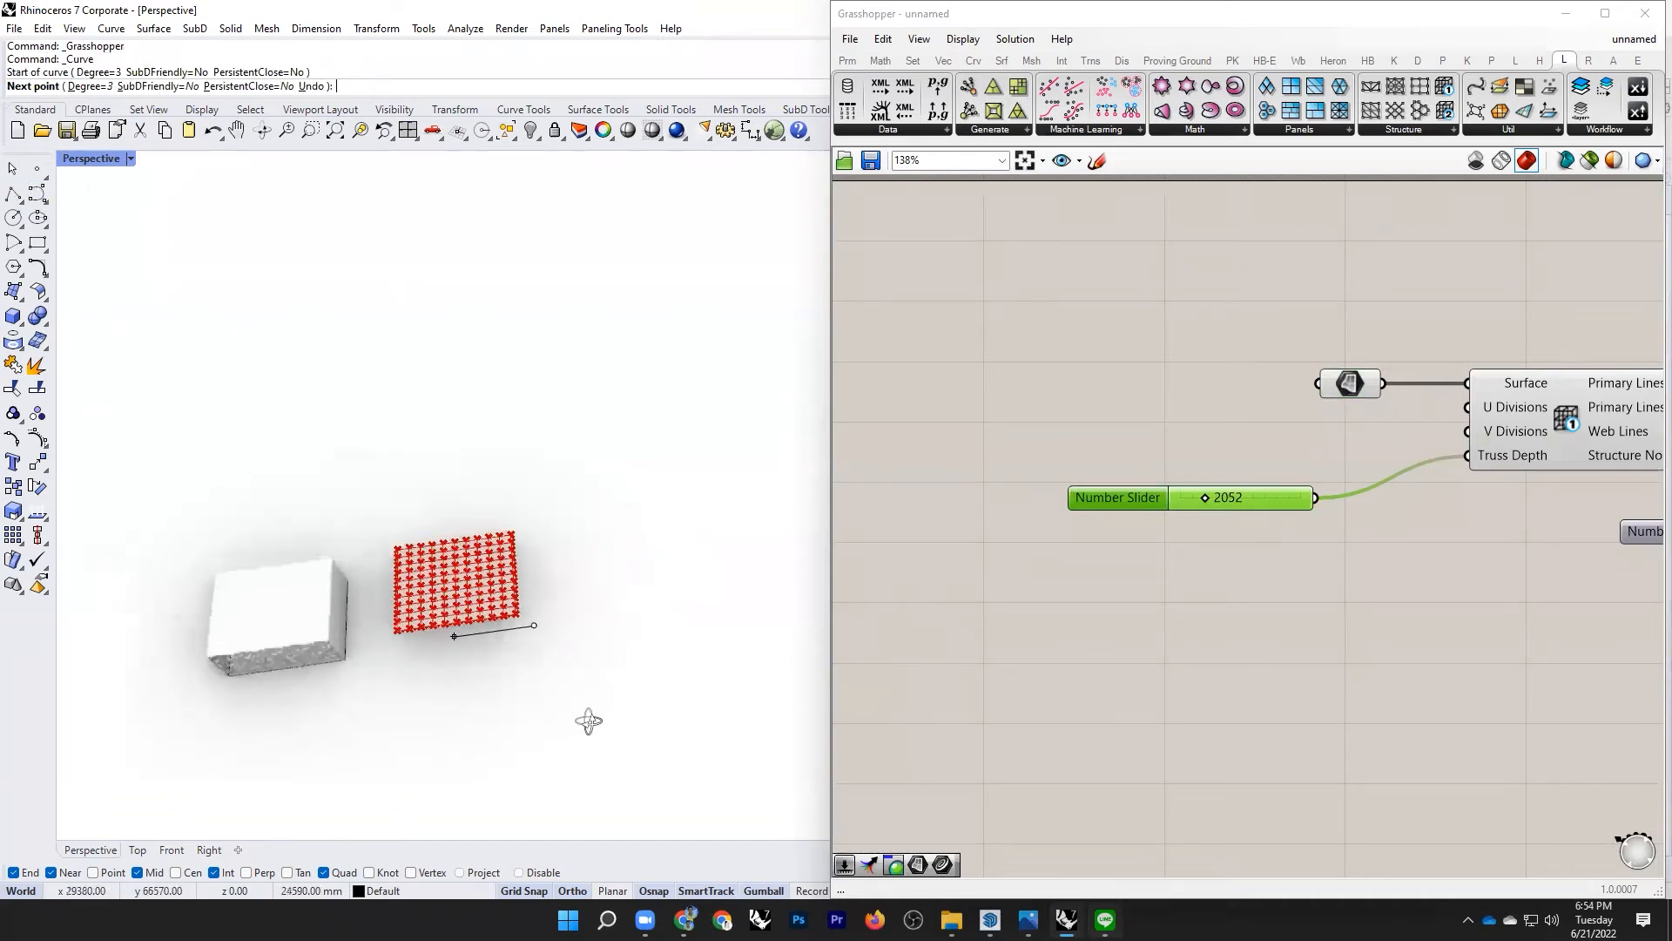
double_click(91, 159)
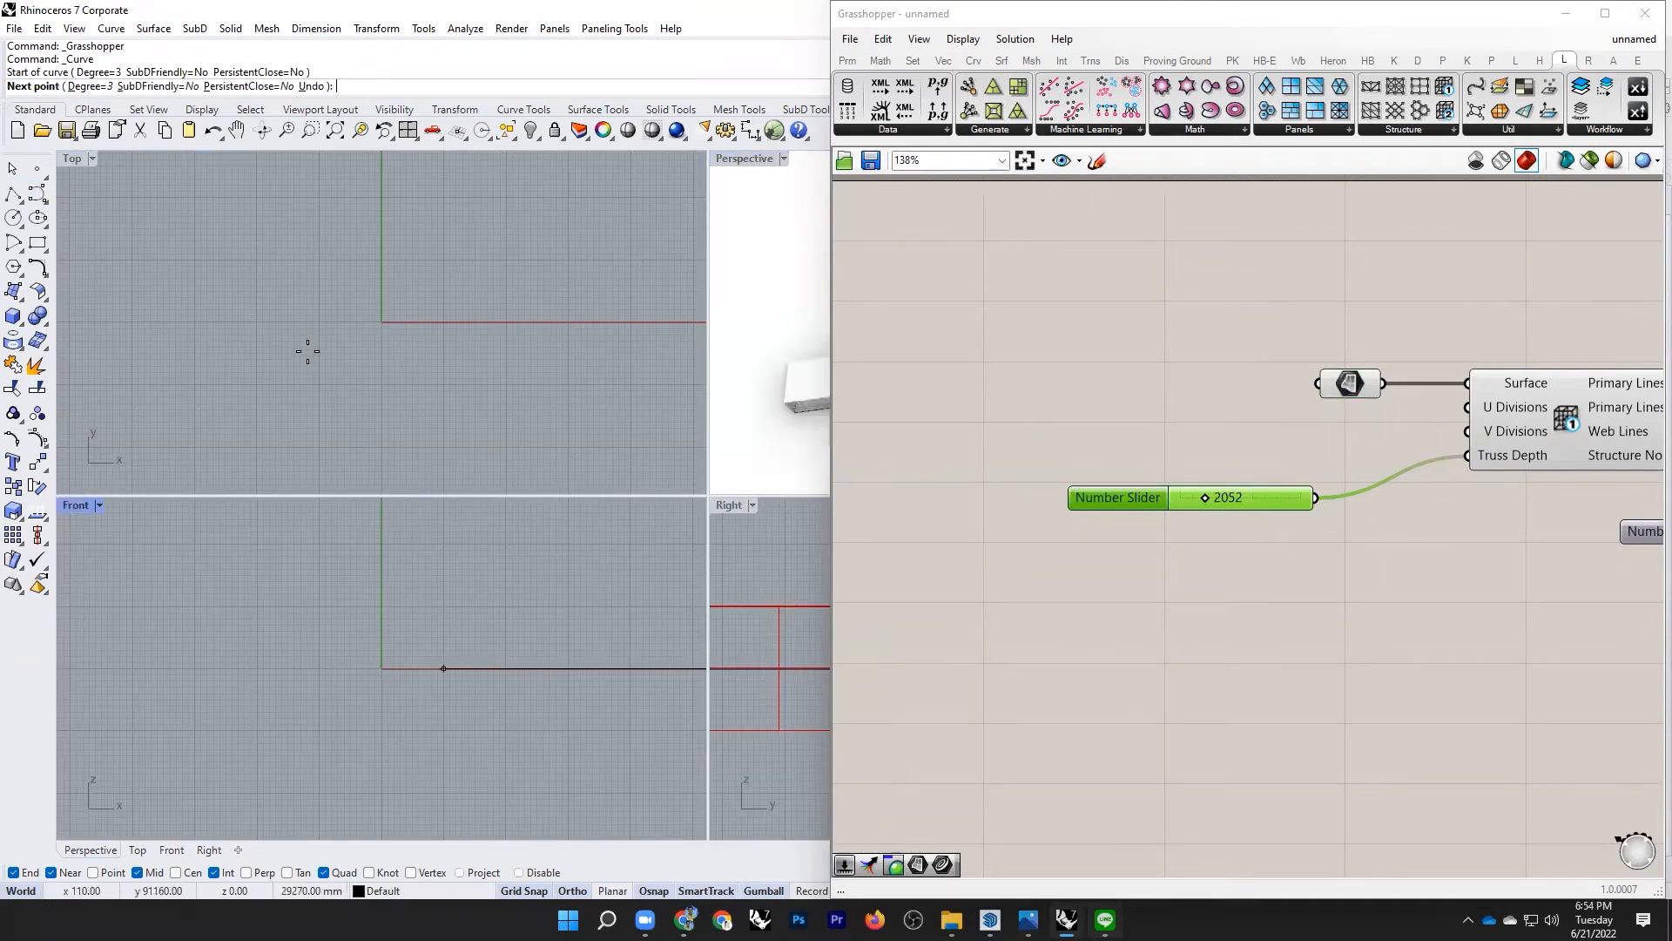
Step: Draw an open S-shaped control-point curve in the Top view, in the empty area beside the existing boxes
key("Escape")
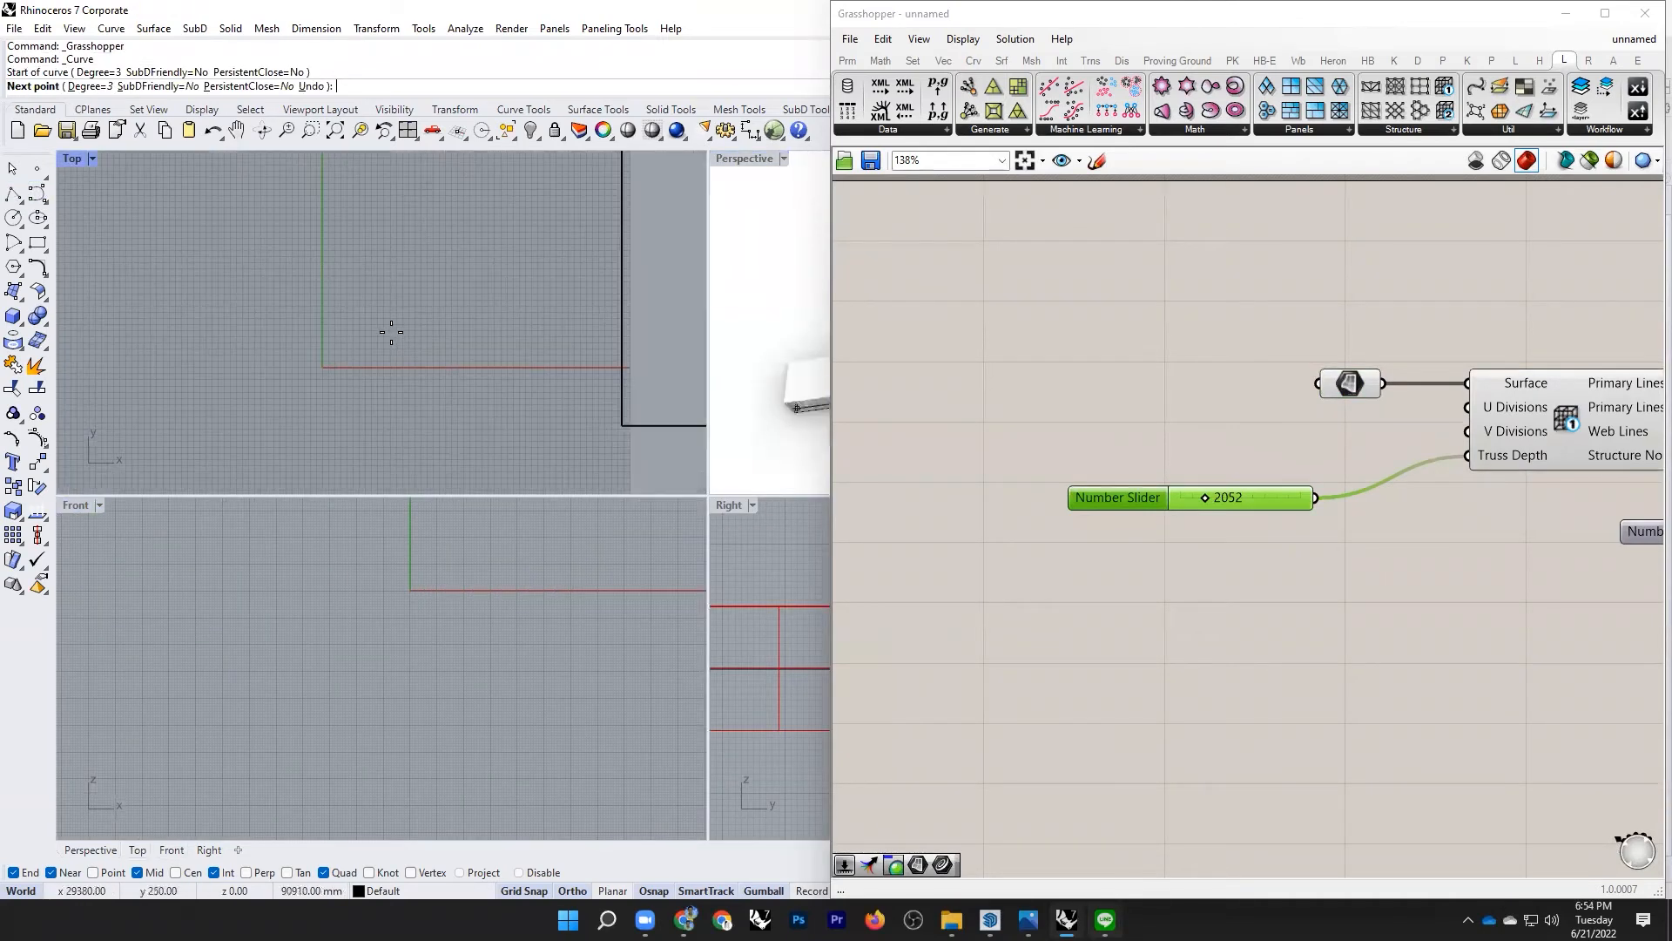
scroll(348, 339, "down", 5)
scroll(303, 362, "up", 2)
scroll(324, 371, "down", 9)
right_click_drag(491, 366, 447, 358)
scroll(300, 345, "up", 7)
key("Return")
left_click(247, 405)
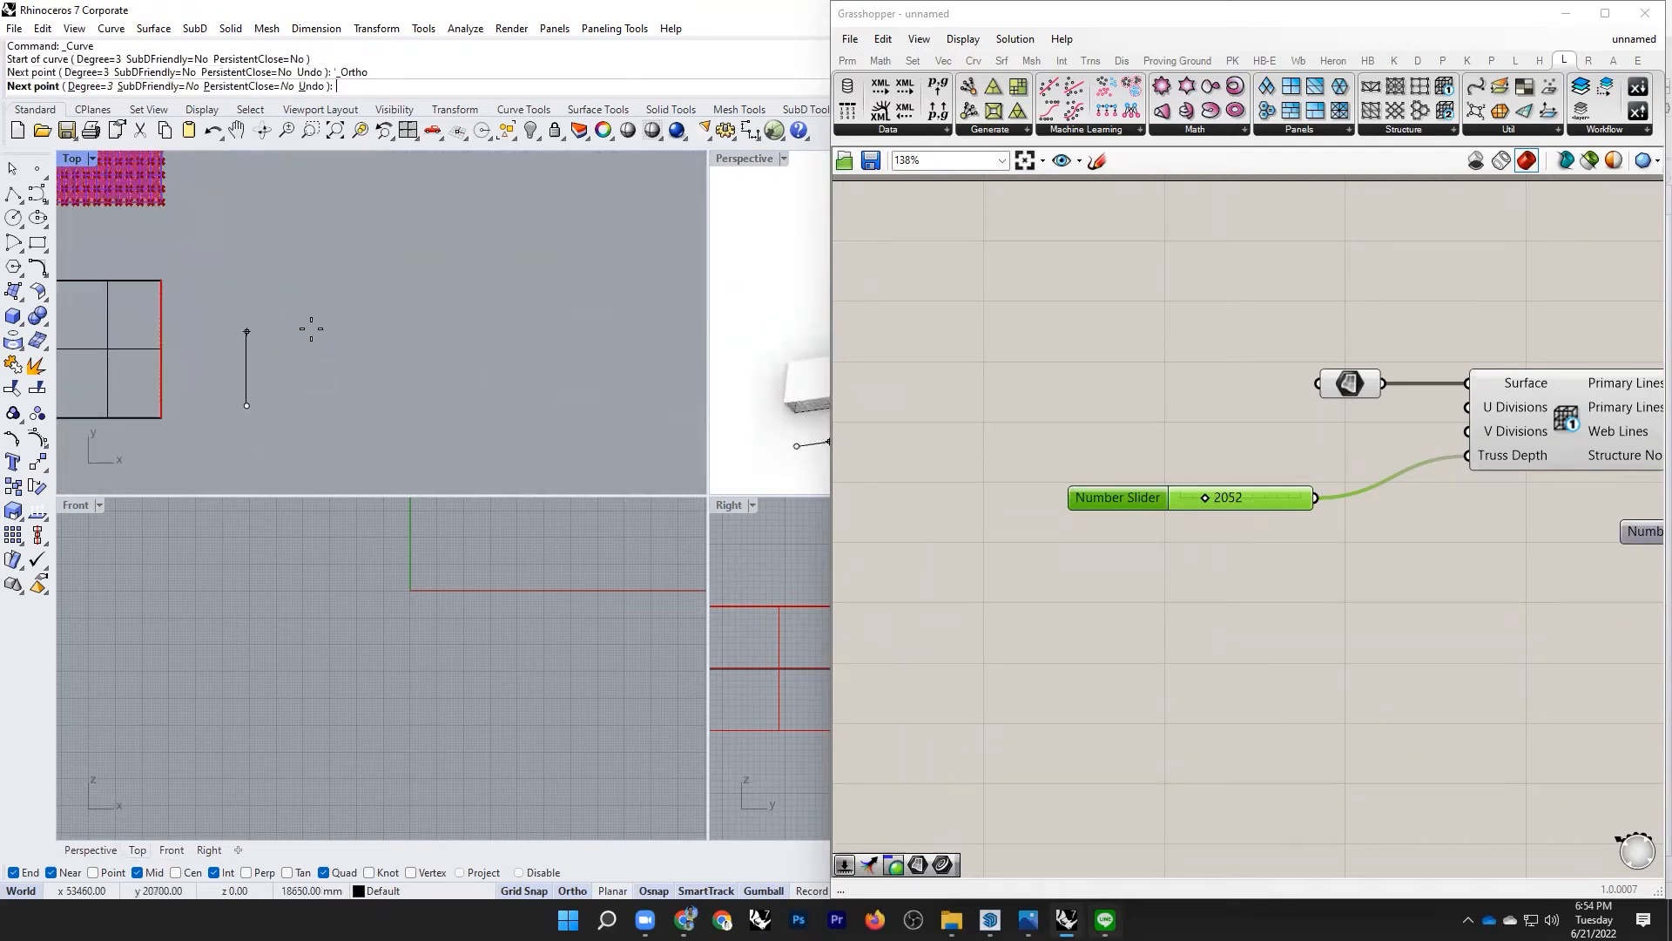
left_click(298, 321)
left_click(379, 399)
left_click(366, 448)
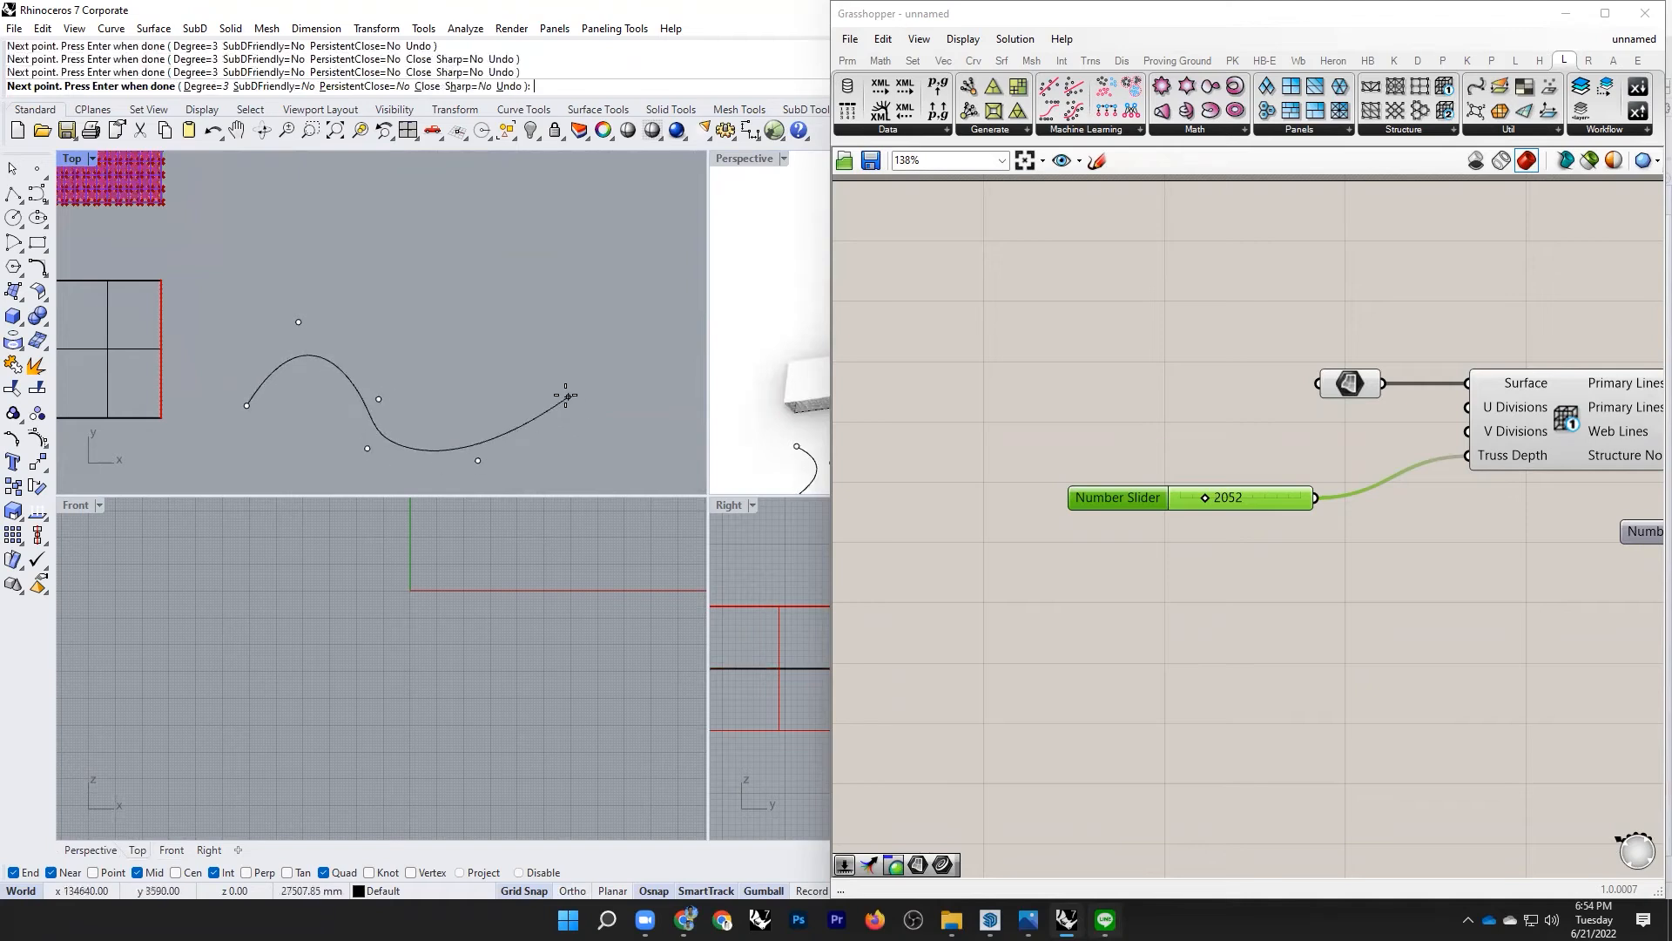
left_click(616, 343)
key("Return")
Step: Move the control points along the curve's lower dip and rising end to smooth that half of the wave
left_click(470, 450)
left_click(360, 449)
left_click(387, 438)
left_click(366, 449)
left_click_drag(430, 450, 515, 460)
left_click(555, 405)
left_click(567, 394)
left_click_drag(616, 397, 589, 408)
left_click_drag(591, 349, 580, 408)
key("Escape")
Step: Select the curve's two middle control points together and shift them to even out the S-shape
left_click(258, 397)
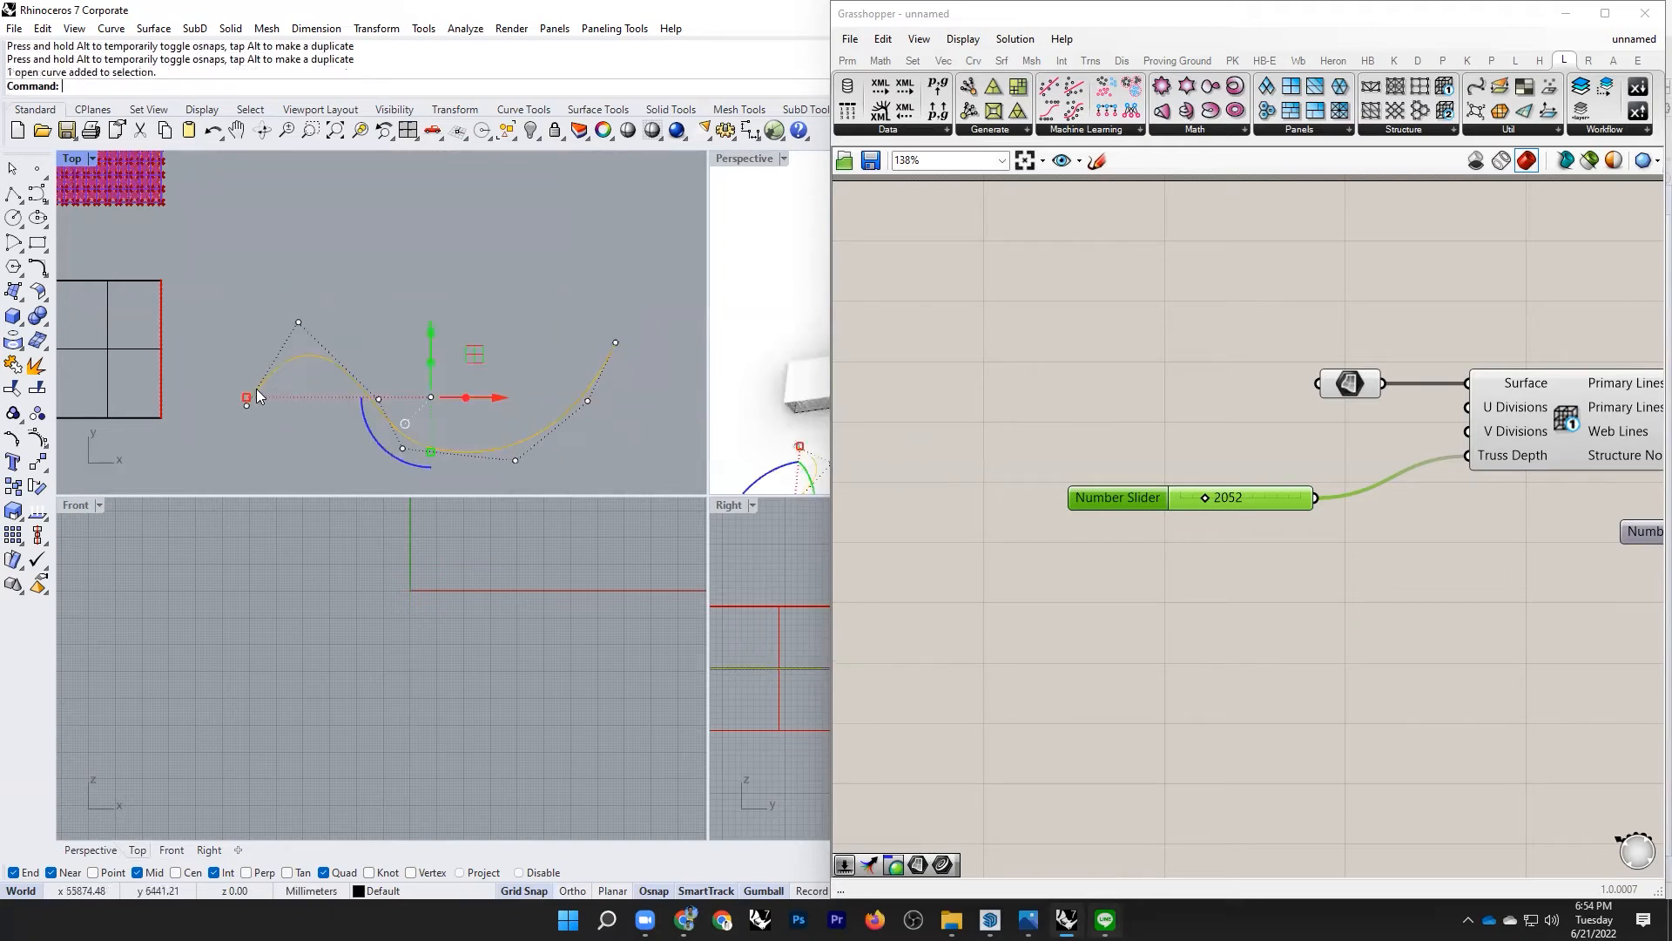
left_click(402, 340)
left_click(382, 418)
left_click_drag(357, 312, 424, 424)
key("Escape")
scroll(483, 335, "down", 3)
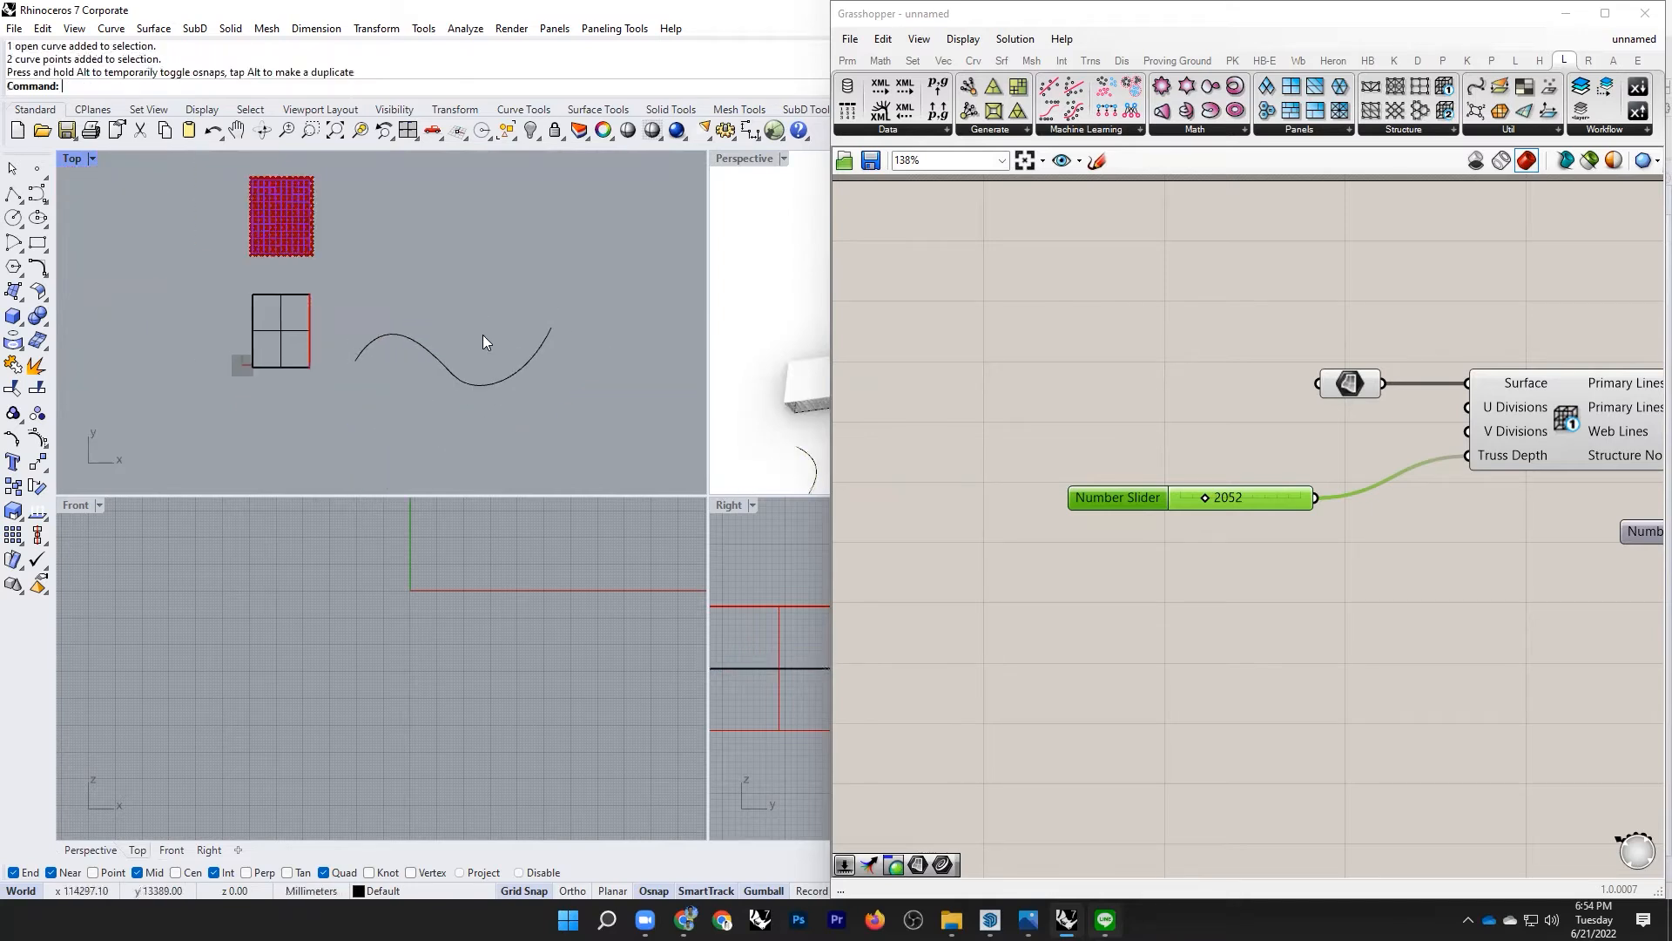
Step: Rotate the S-shaped curve 90 degrees in the Perspective view so that it stands upright
double_click(723, 159)
scroll(387, 513, "down", 4)
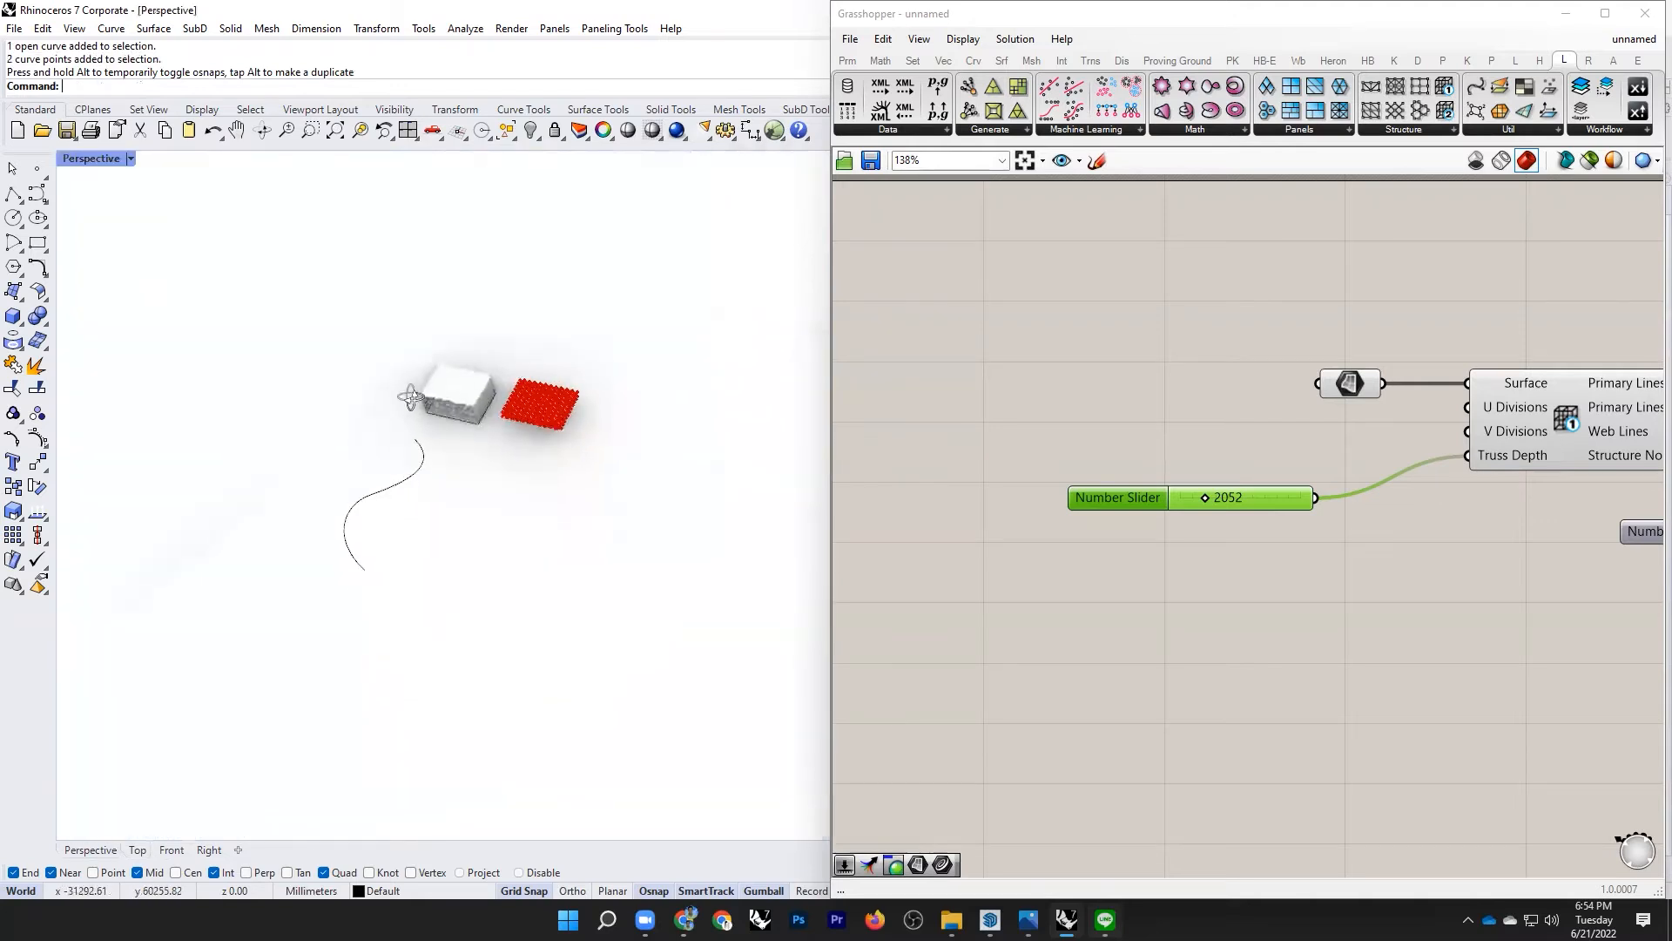
left_click(388, 514)
right_click_drag(384, 565, 462, 455)
left_click(324, 598)
type("90")
key("Return")
left_click(479, 609)
Step: Raise the upright curve vertically
right_click_drag(478, 609, 389, 500)
left_click(391, 498)
left_click_drag(376, 446, 369, 387)
left_click(448, 546)
left_click(388, 474)
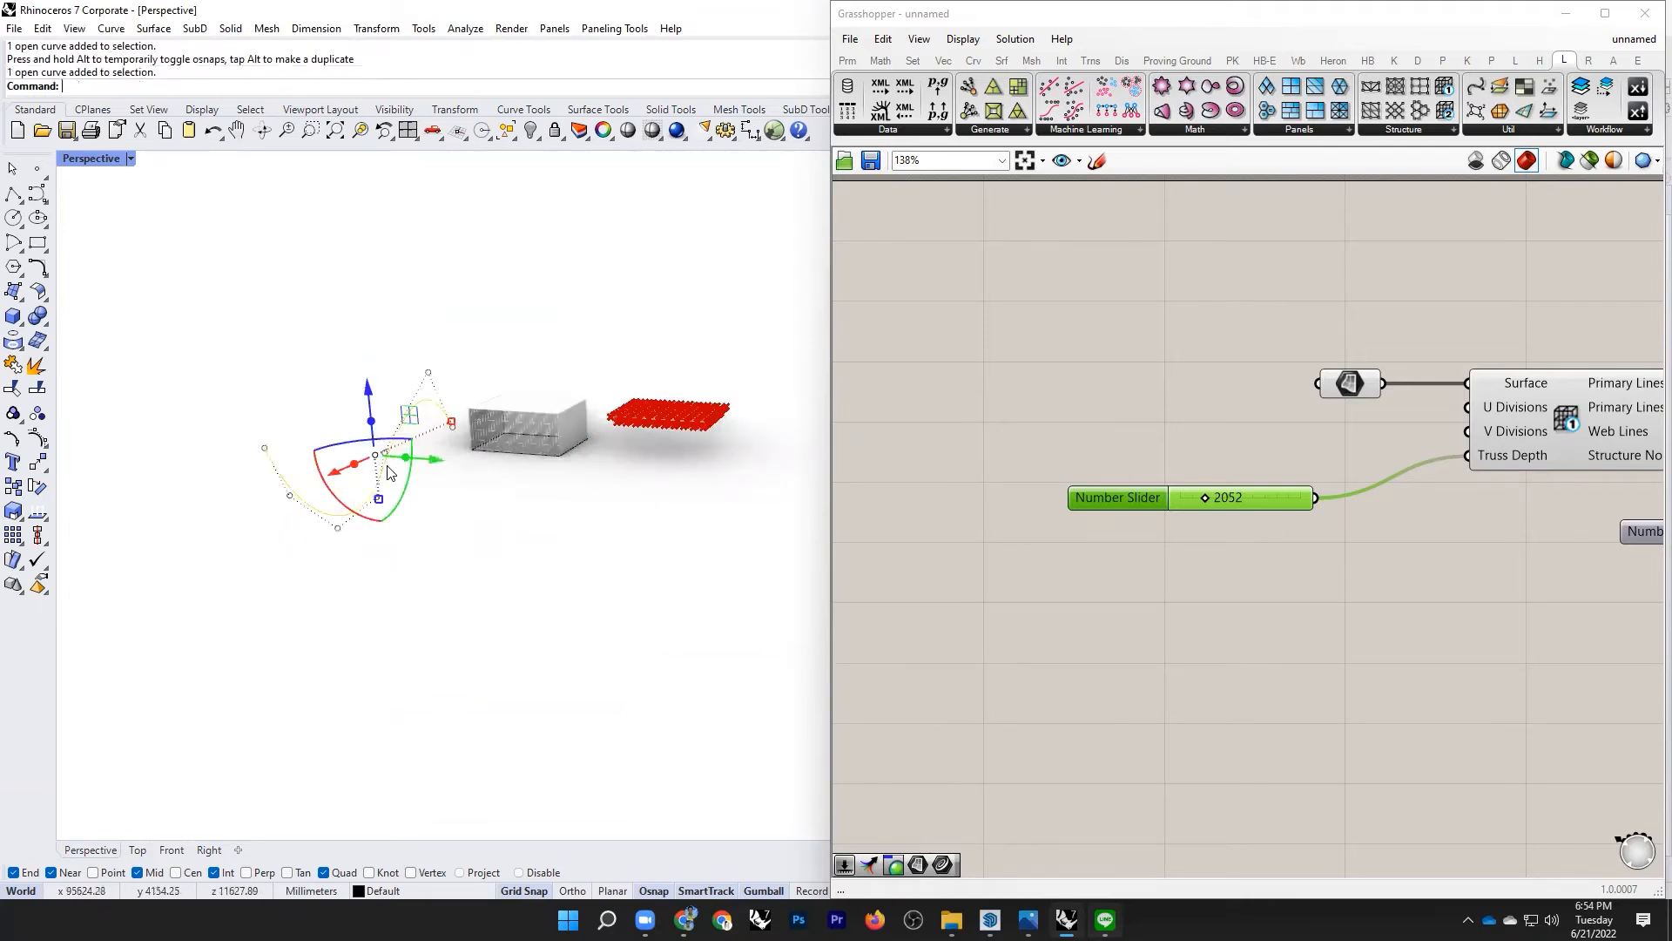
left_click(258, 570)
Step: Select the two control points at the curve's far end and move them outward to lengthen that side
right_click_drag(545, 560, 433, 505)
left_click(496, 447)
left_click_drag(343, 328, 465, 481)
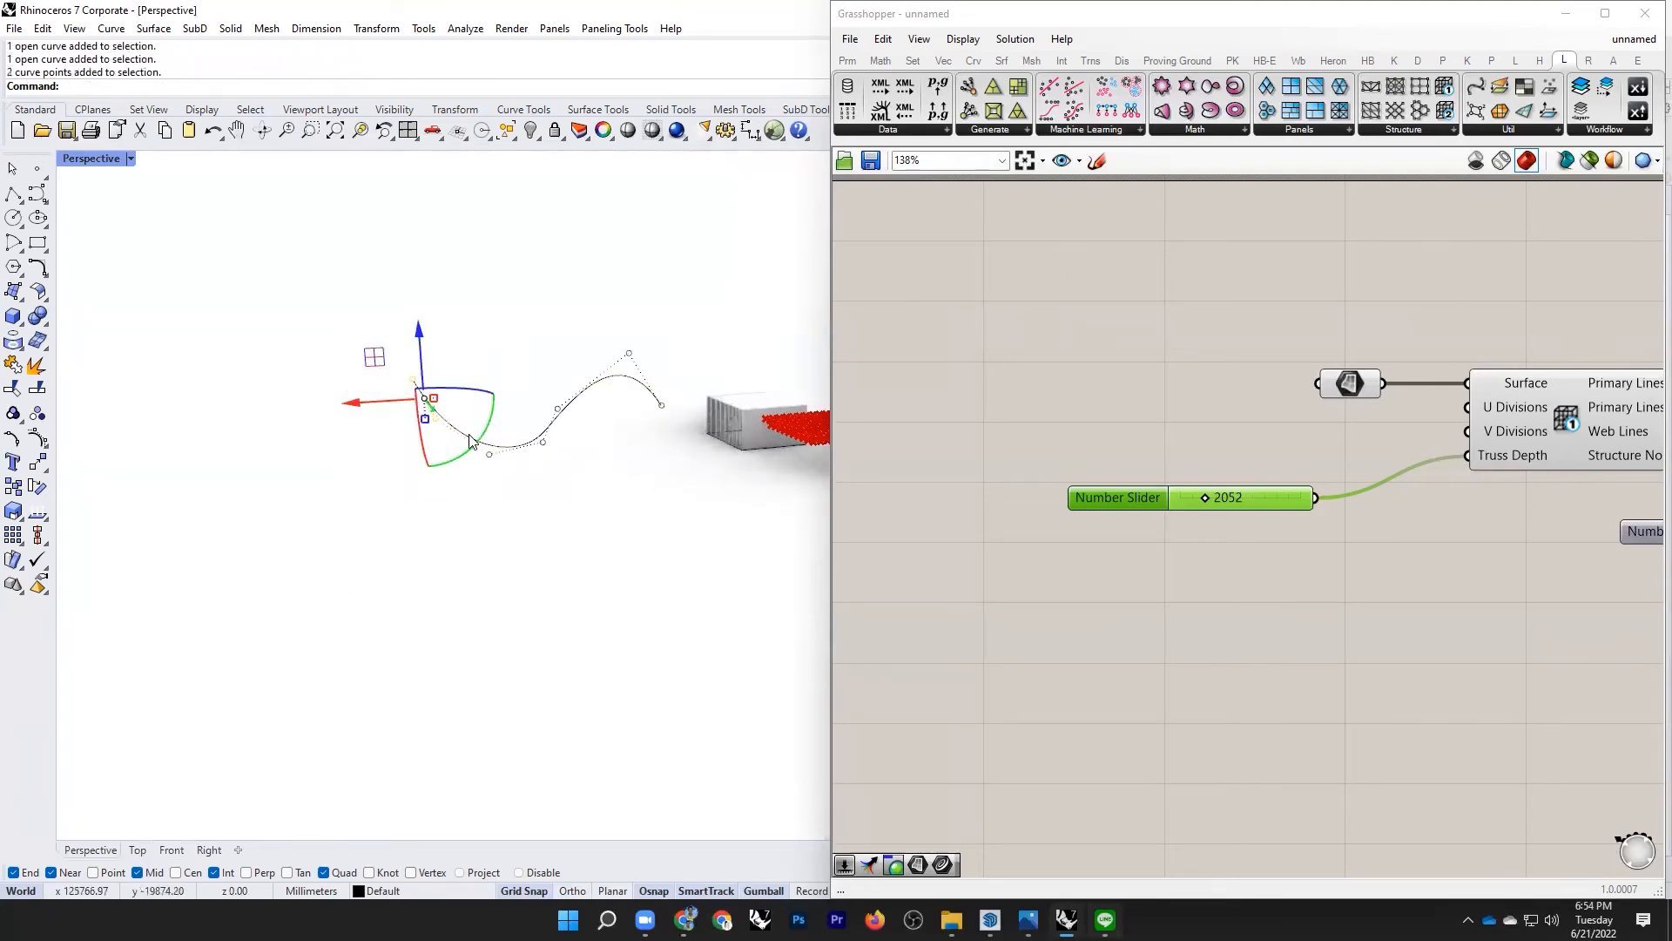
mouse_move(353, 409)
left_mouse_down()
mouse_move(313, 414)
mouse_move(376, 418)
left_mouse_up()
left_click(490, 534)
Step: Move the two control points beneath the curve's dip sideways along the red axis to widen the dip
left_click(499, 449)
left_click(489, 454)
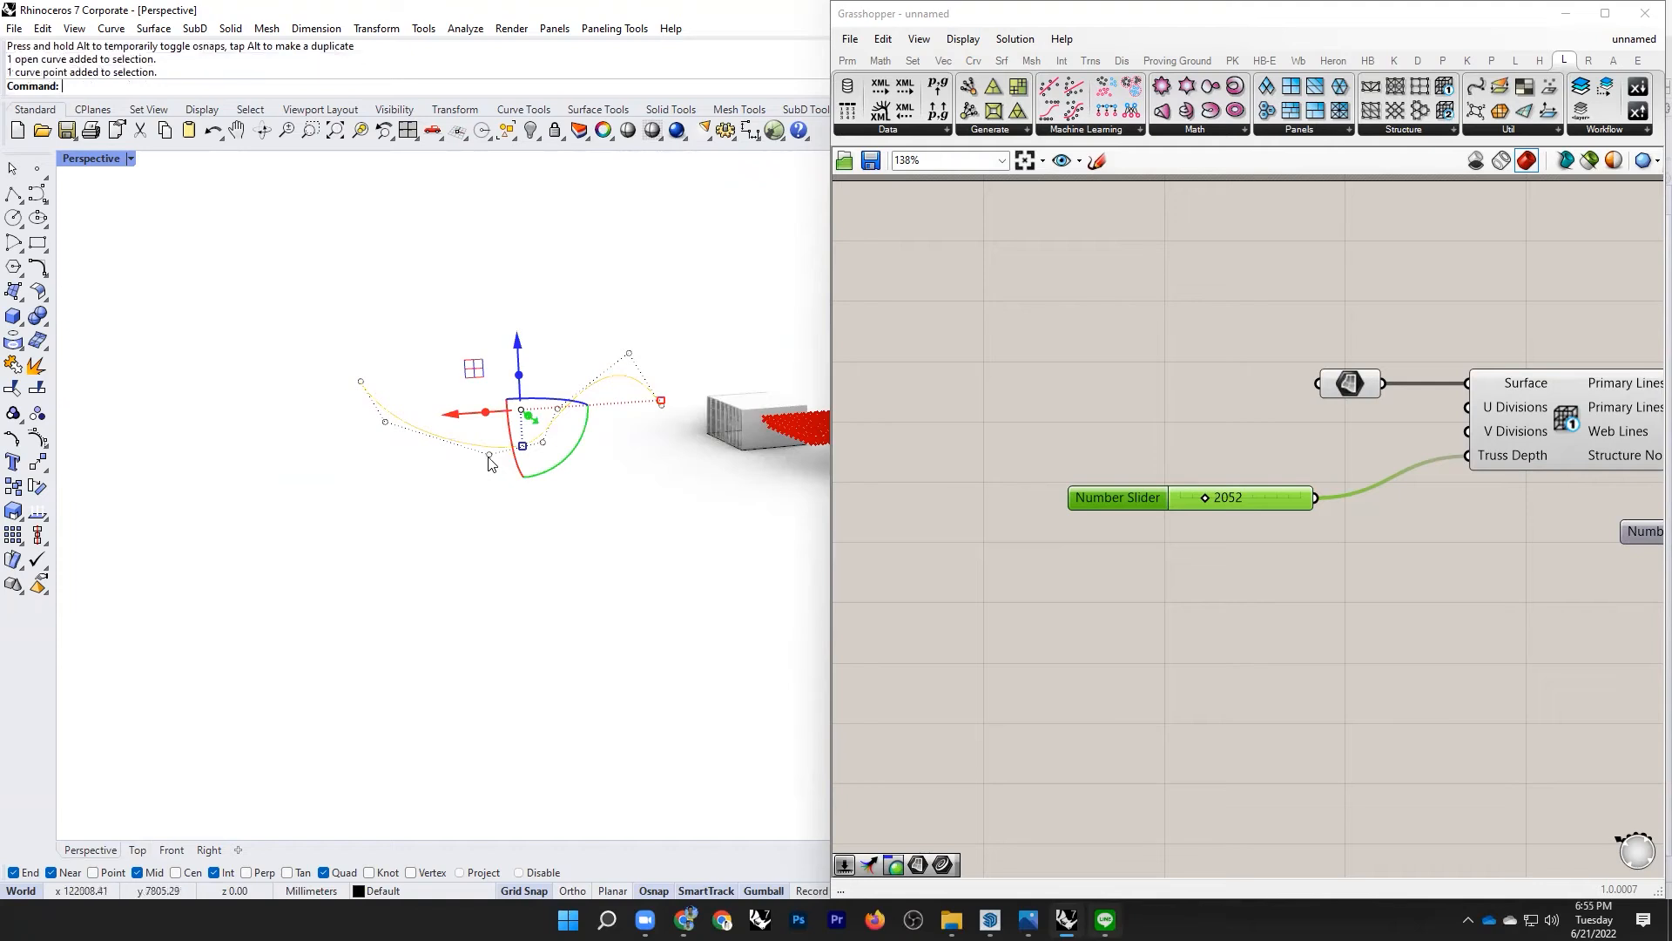
left_click_drag(433, 468, 459, 487)
left_click(550, 533)
left_click(580, 401)
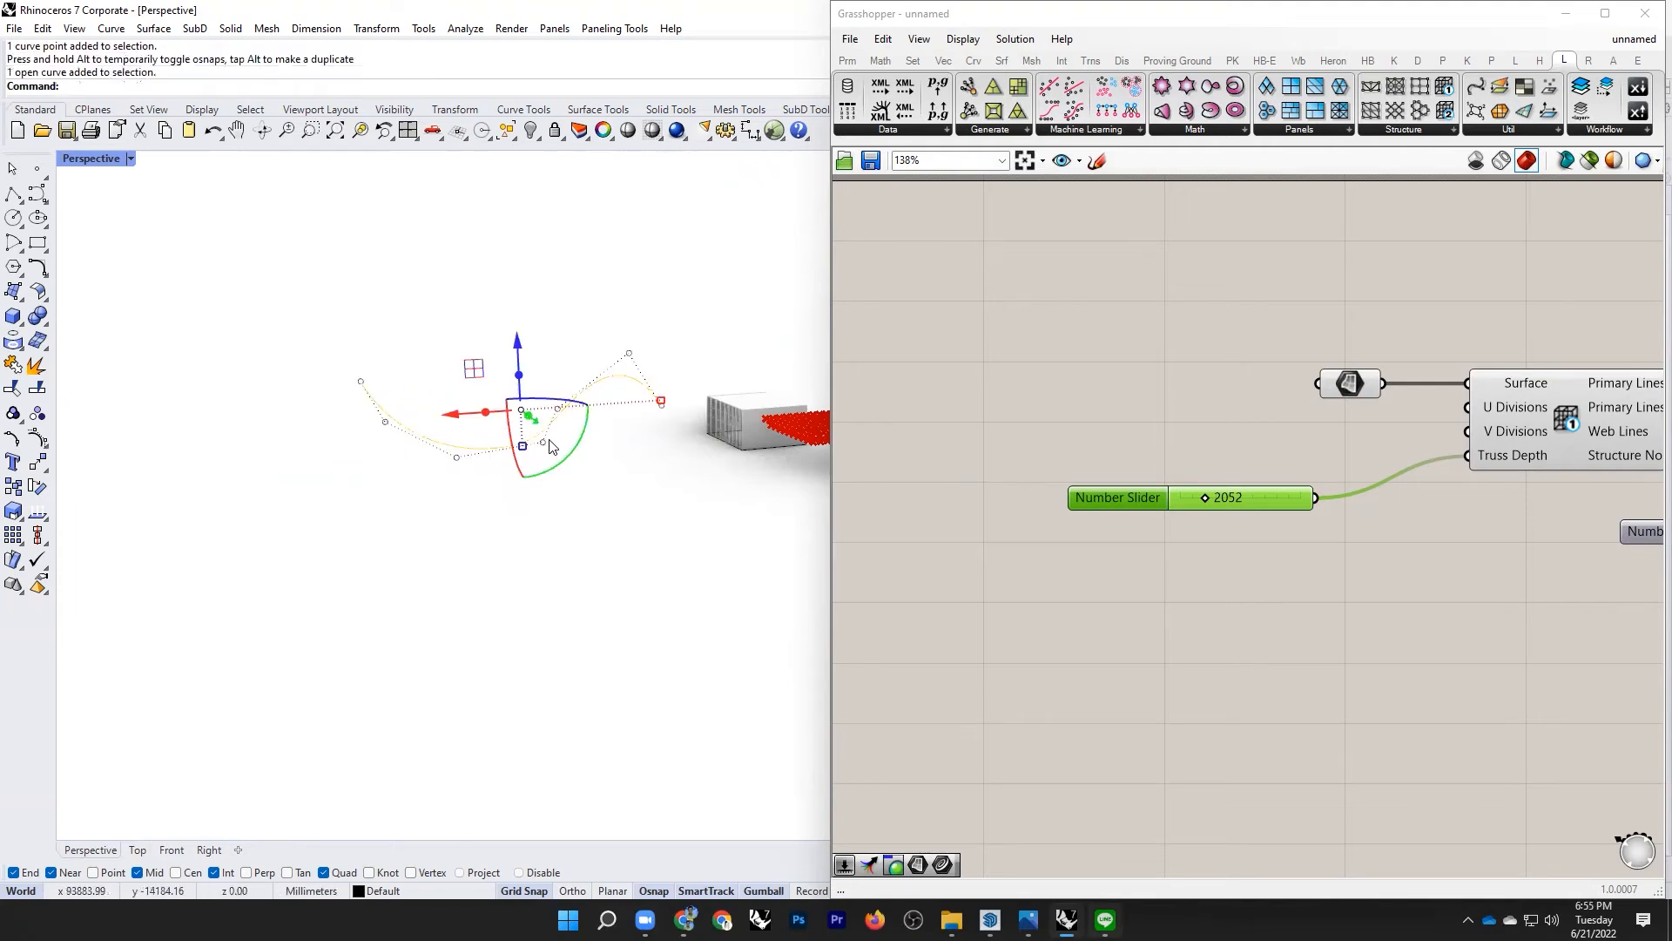
left_click(544, 443)
left_click_drag(497, 449, 532, 500)
left_click(600, 504)
Step: Move the control point at the curve end nearest the box to adjust the end of the crest
left_click(636, 396)
scroll(659, 396, "up", 6)
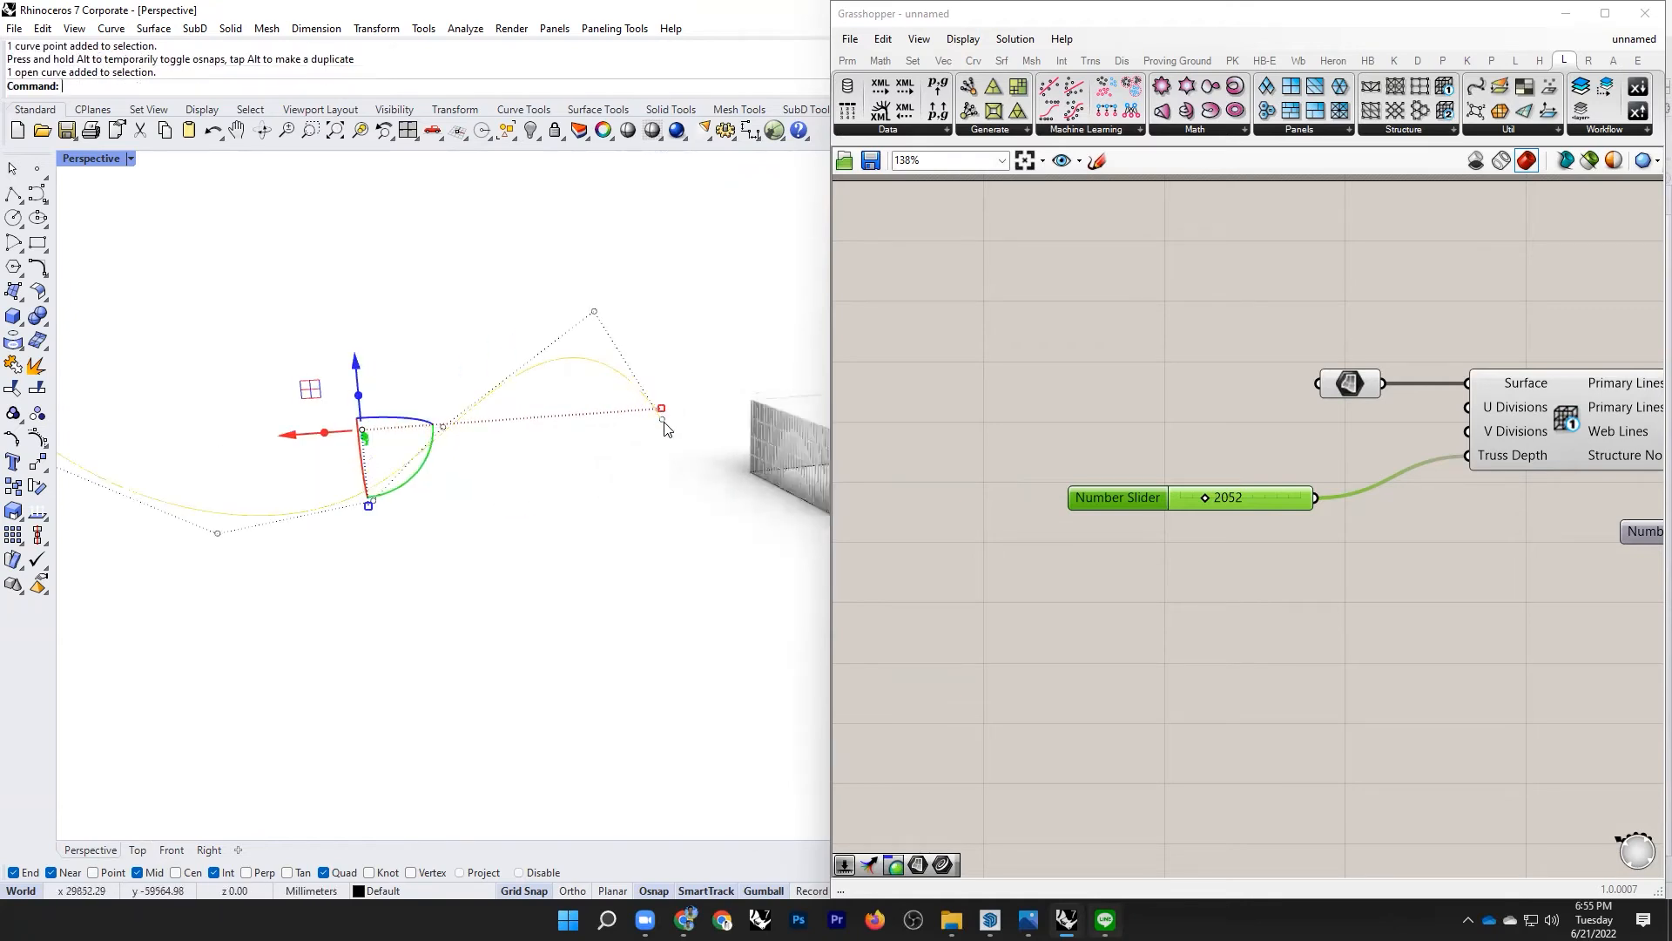
left_click(662, 411)
scroll(548, 436, "down", 3)
left_click_drag(571, 435, 649, 444)
left_click(599, 514)
scroll(551, 445, "down", 3)
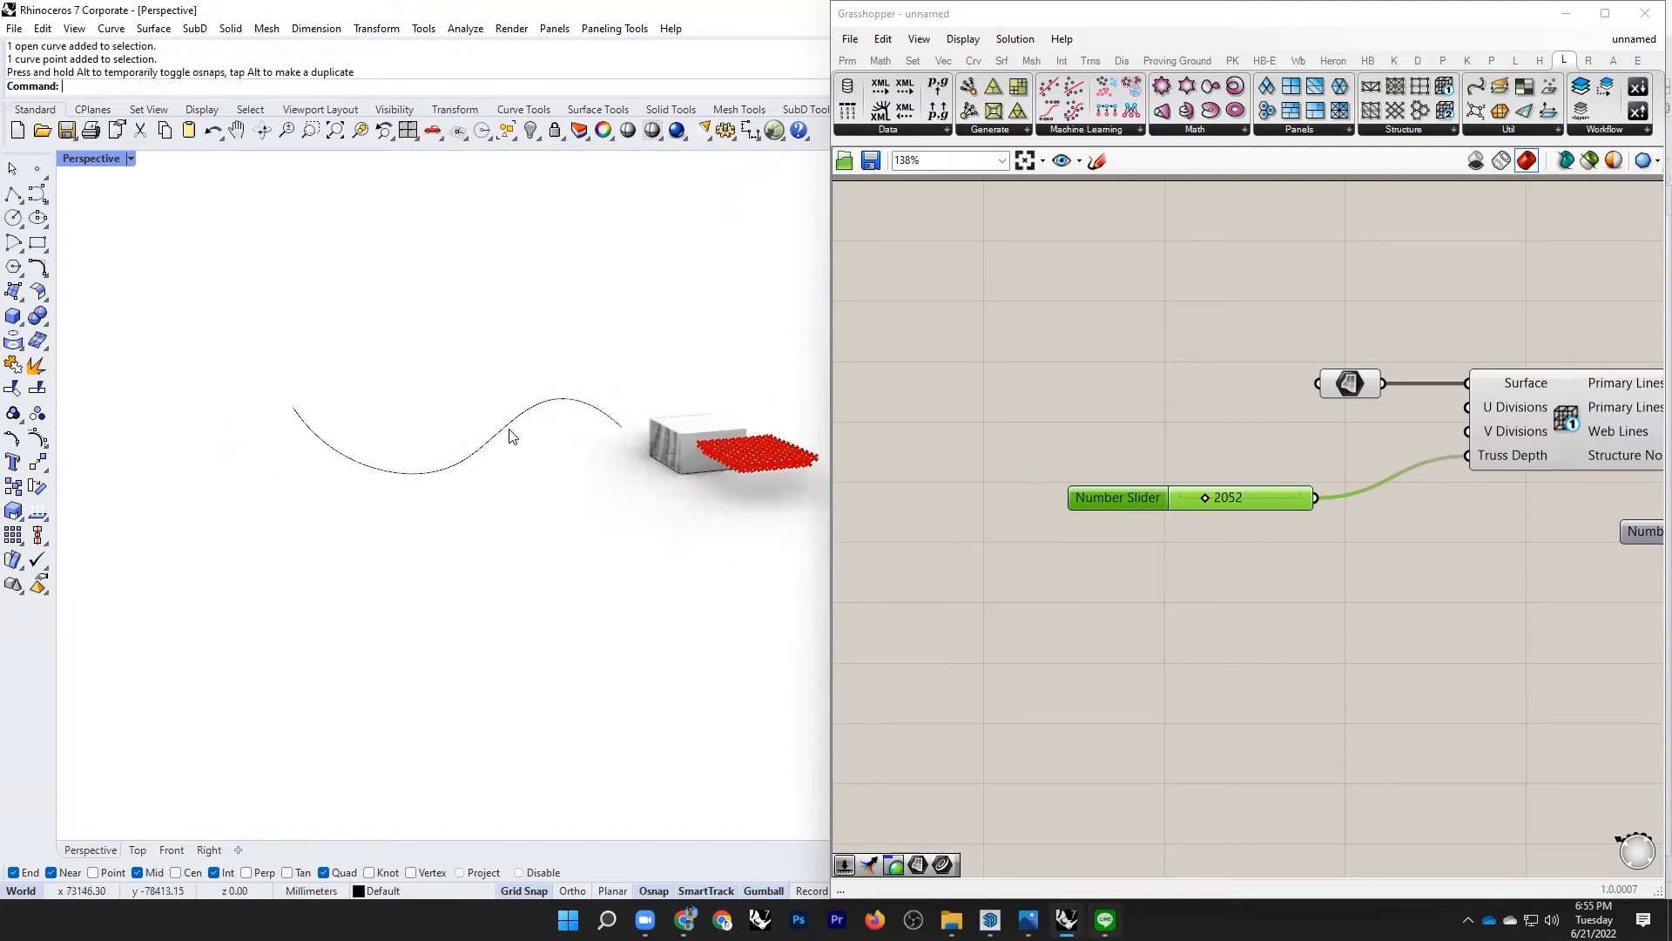
Step: Extrude the wavy curve horizontally into an open roof-like surface beside the box
left_click(512, 435)
left_click_drag(615, 424, 562, 441, "shift")
left_click(417, 490)
right_click_drag(418, 497, 558, 582)
left_click(332, 553)
scroll(541, 392, "down", 2)
scroll(396, 513, "up", 3)
left_click_drag(360, 512, 603, 576)
right_click_drag(690, 639, 664, 557)
right_click(730, 498)
scroll(694, 581, "up", 6)
scroll(717, 634, "down", 5)
key("Escape")
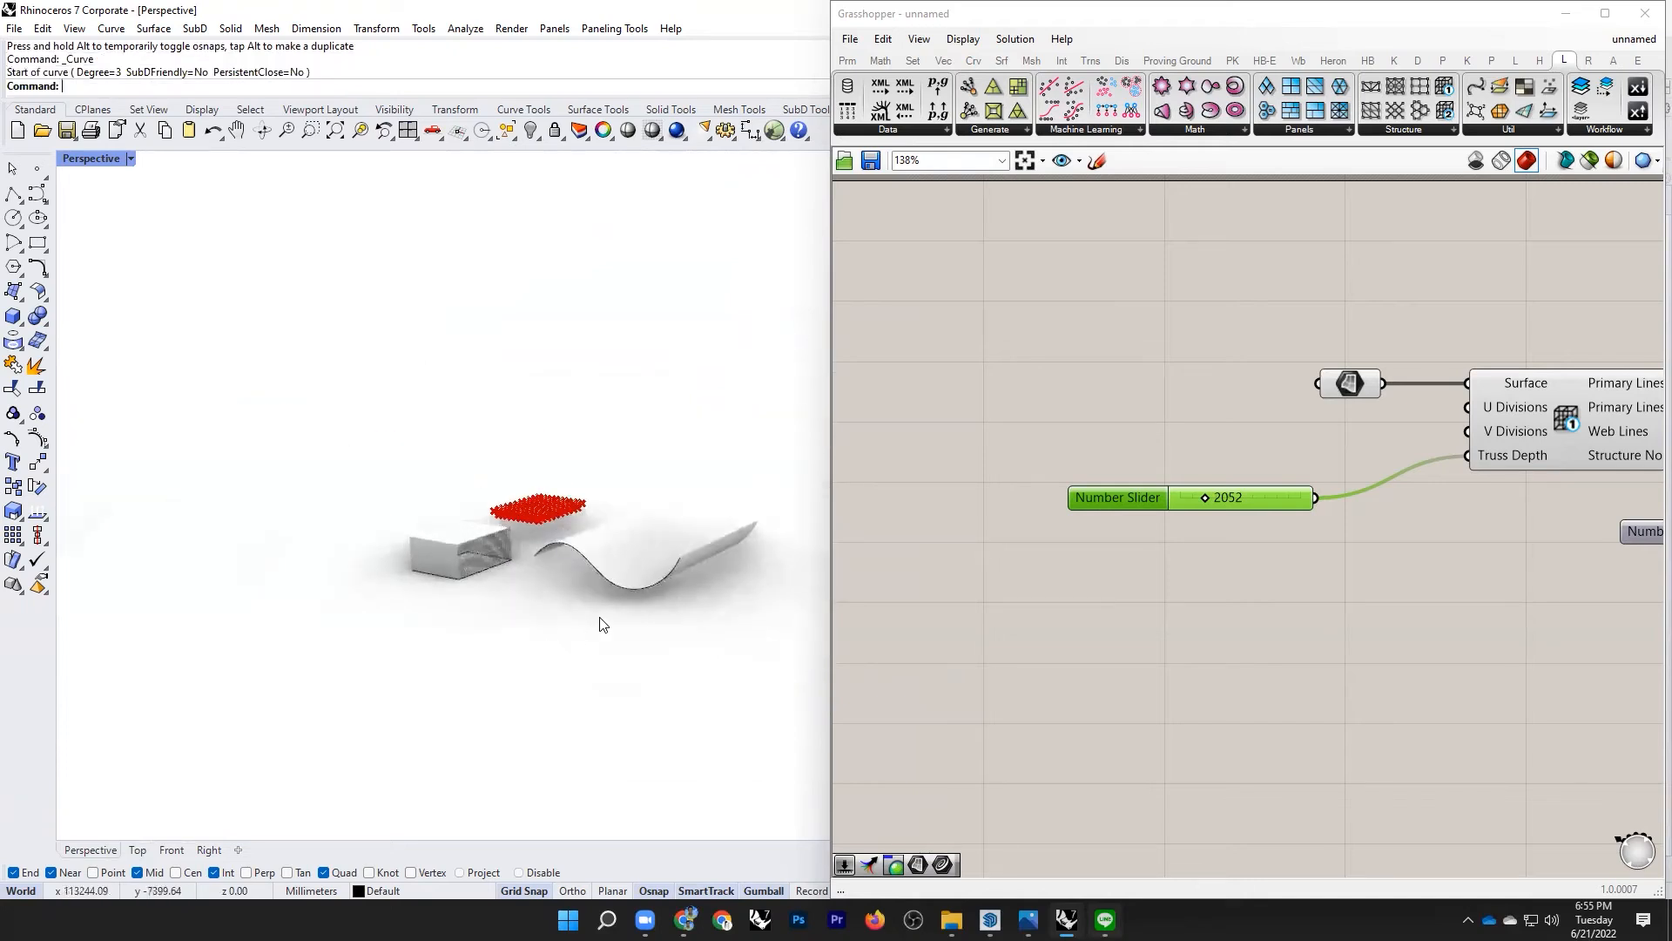
Step: Examine the extruded wavy surface from above in the Top view and from several angles in the Perspective view
double_click(88, 158)
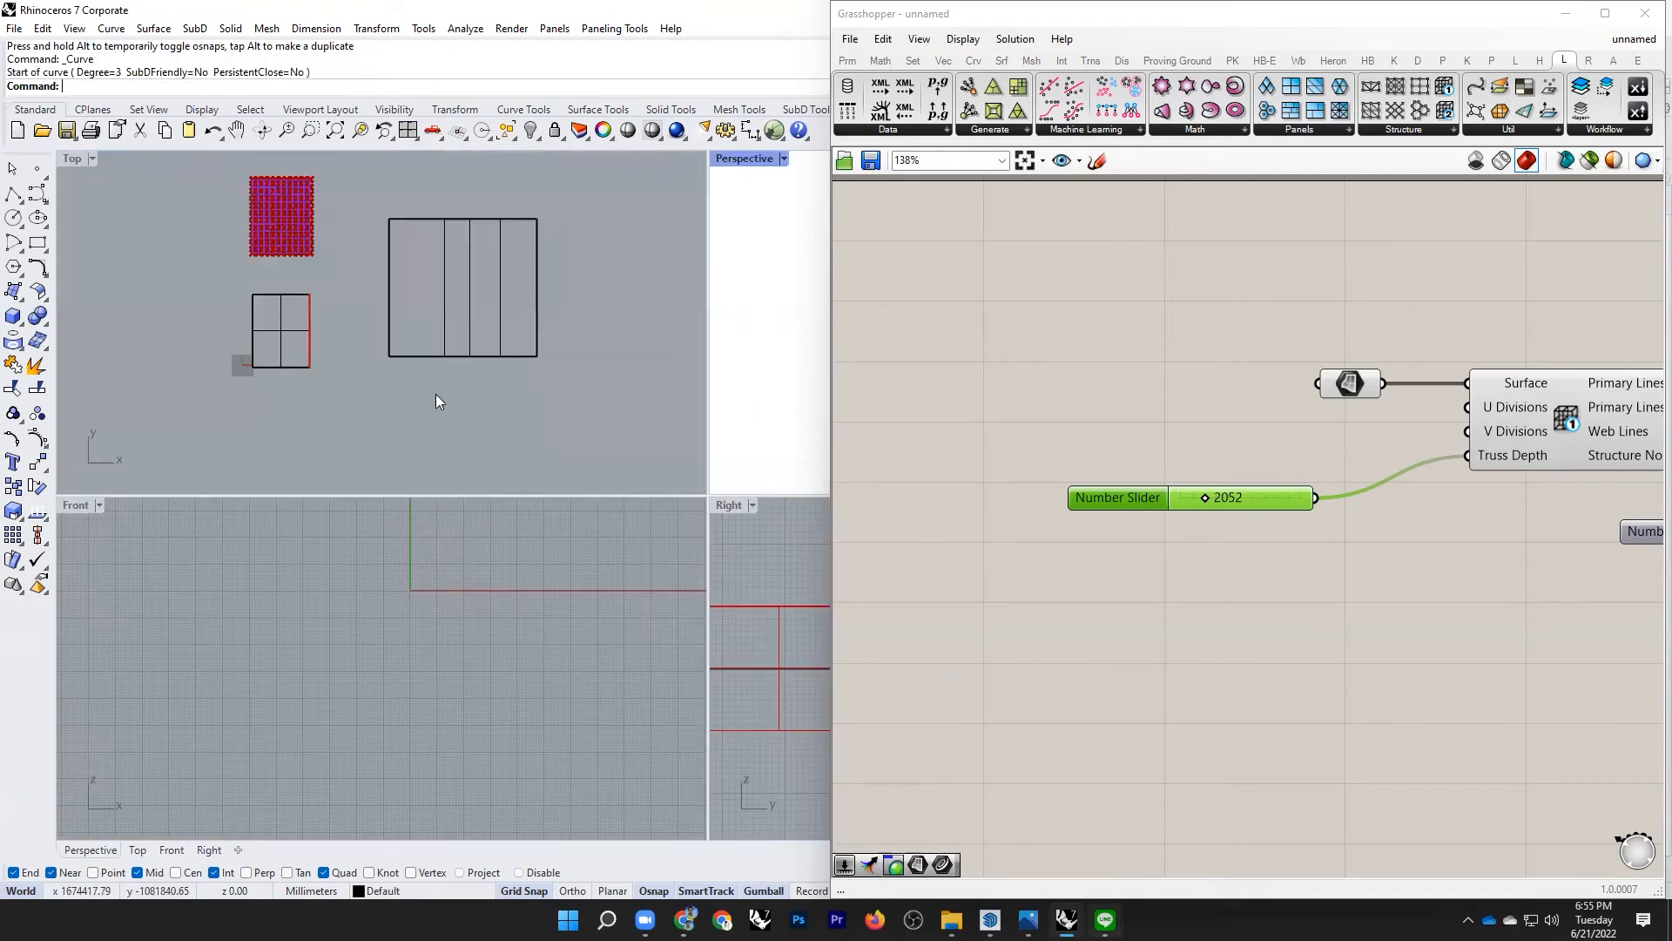
double_click(731, 159)
scroll(392, 403, "down", 6)
right_click_drag(391, 462, 361, 581)
scroll(552, 441, "up", 8)
scroll(907, 455, "up", 1)
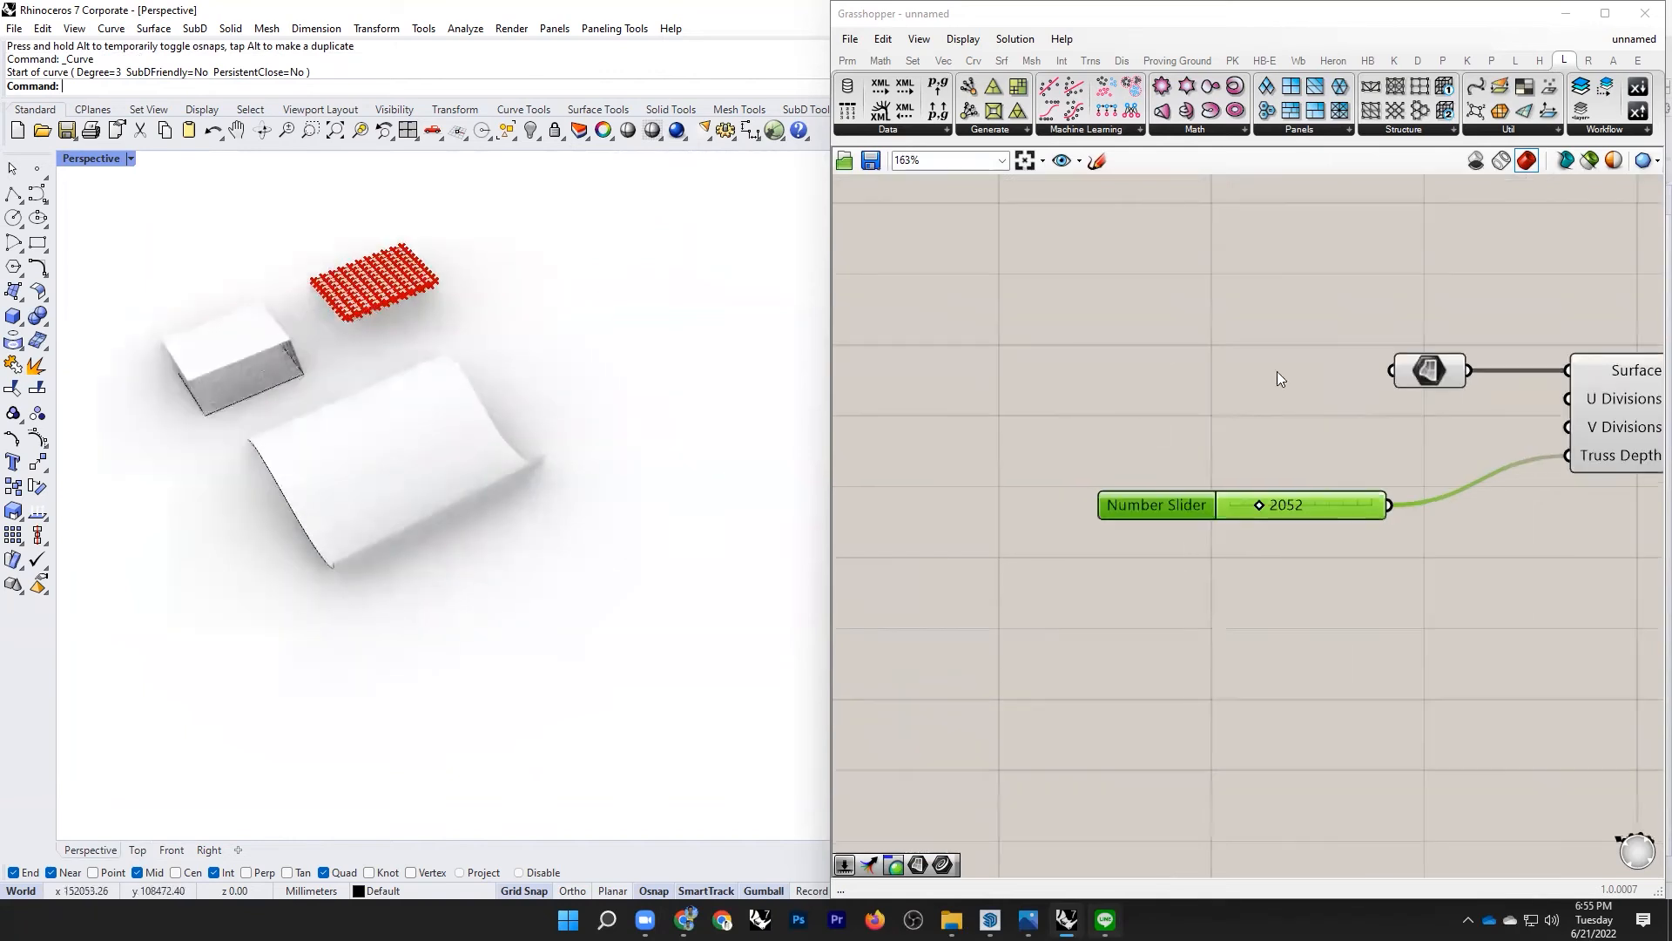
right_click(1429, 370)
left_click(1228, 314)
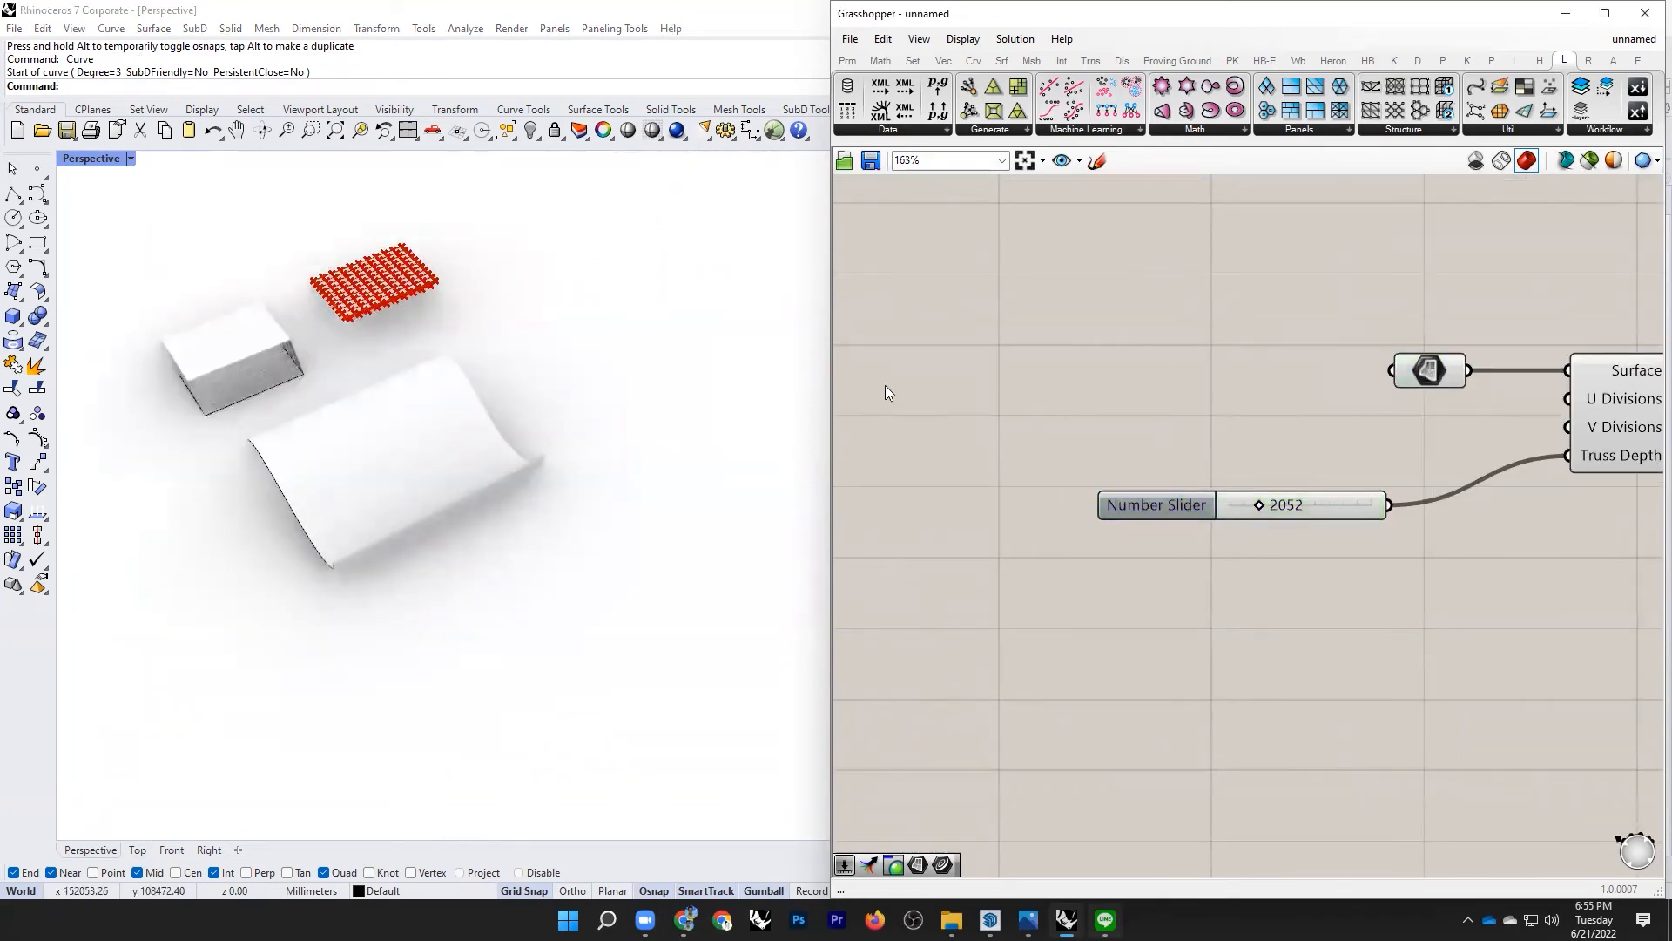
scroll(490, 411, "down", 5)
right_click(490, 410)
right_click_drag(490, 410, 533, 353)
scroll(467, 383, "up", 10)
right_click_drag(545, 433, 651, 413)
right_click_drag(581, 357, 678, 368)
mouse_move(343, 531)
right_mouse_down()
mouse_move(569, 489)
mouse_move(642, 373)
right_mouse_up()
mouse_move(608, 433)
right_mouse_down()
mouse_move(597, 534)
mouse_move(480, 486)
right_mouse_up()
scroll(480, 487, "down", 4)
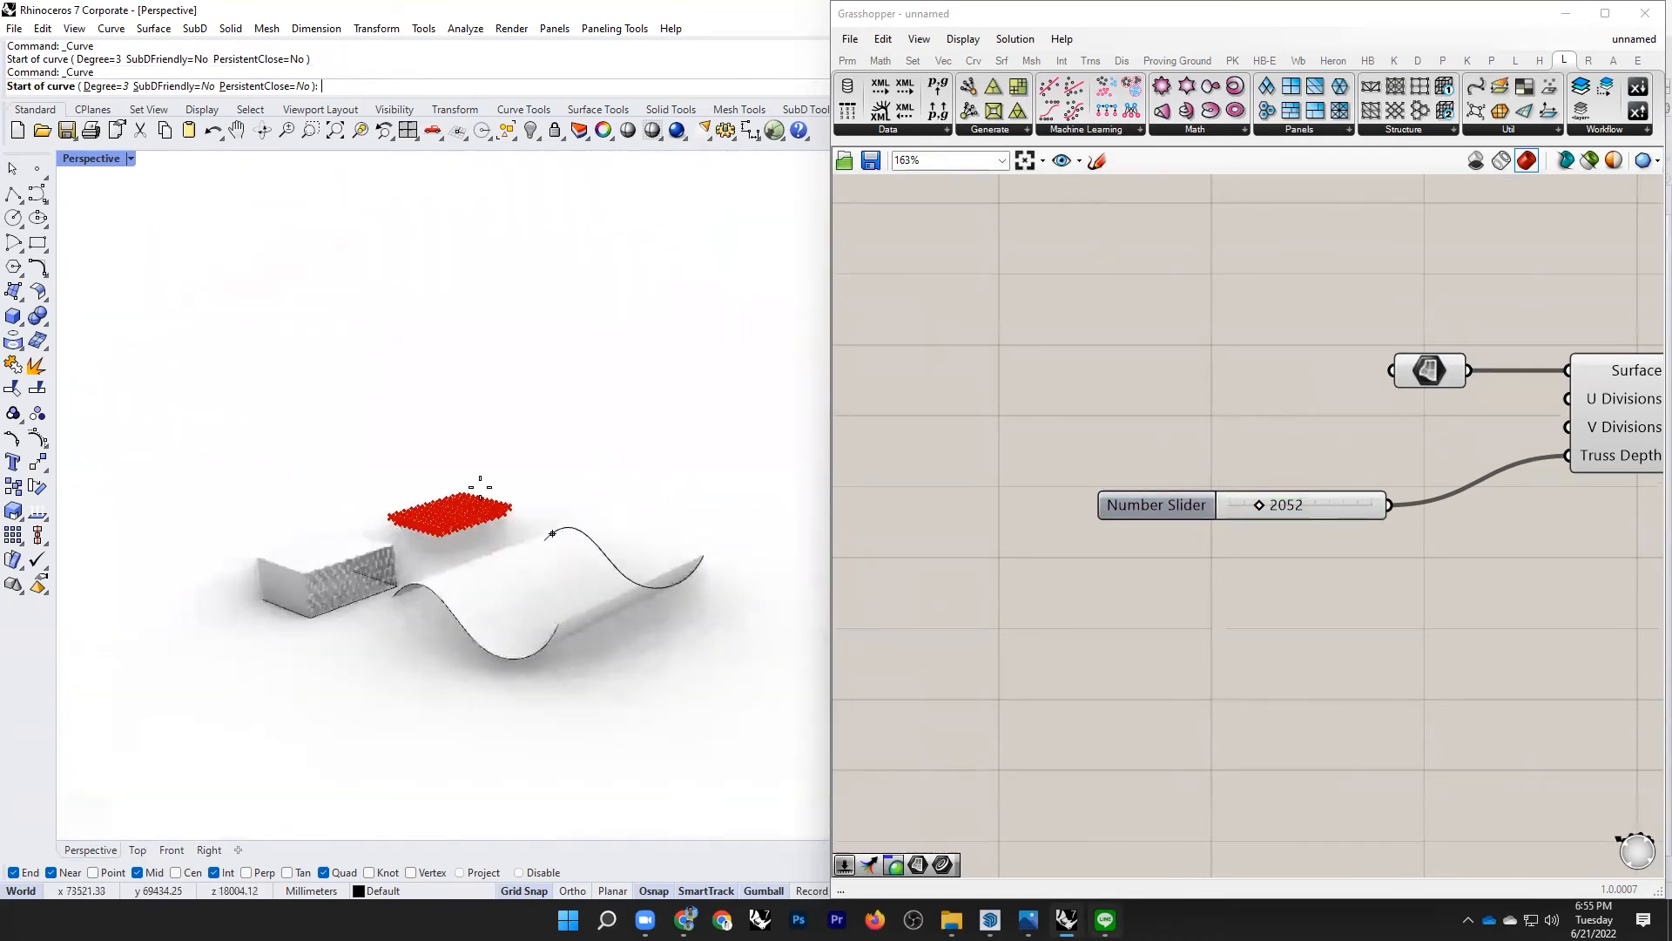
Step: Assign the wavy extruded surface to the Grasshopper Surface parameter that feeds the space truss component
left_click(12, 168)
right_click_drag(547, 597, 553, 571)
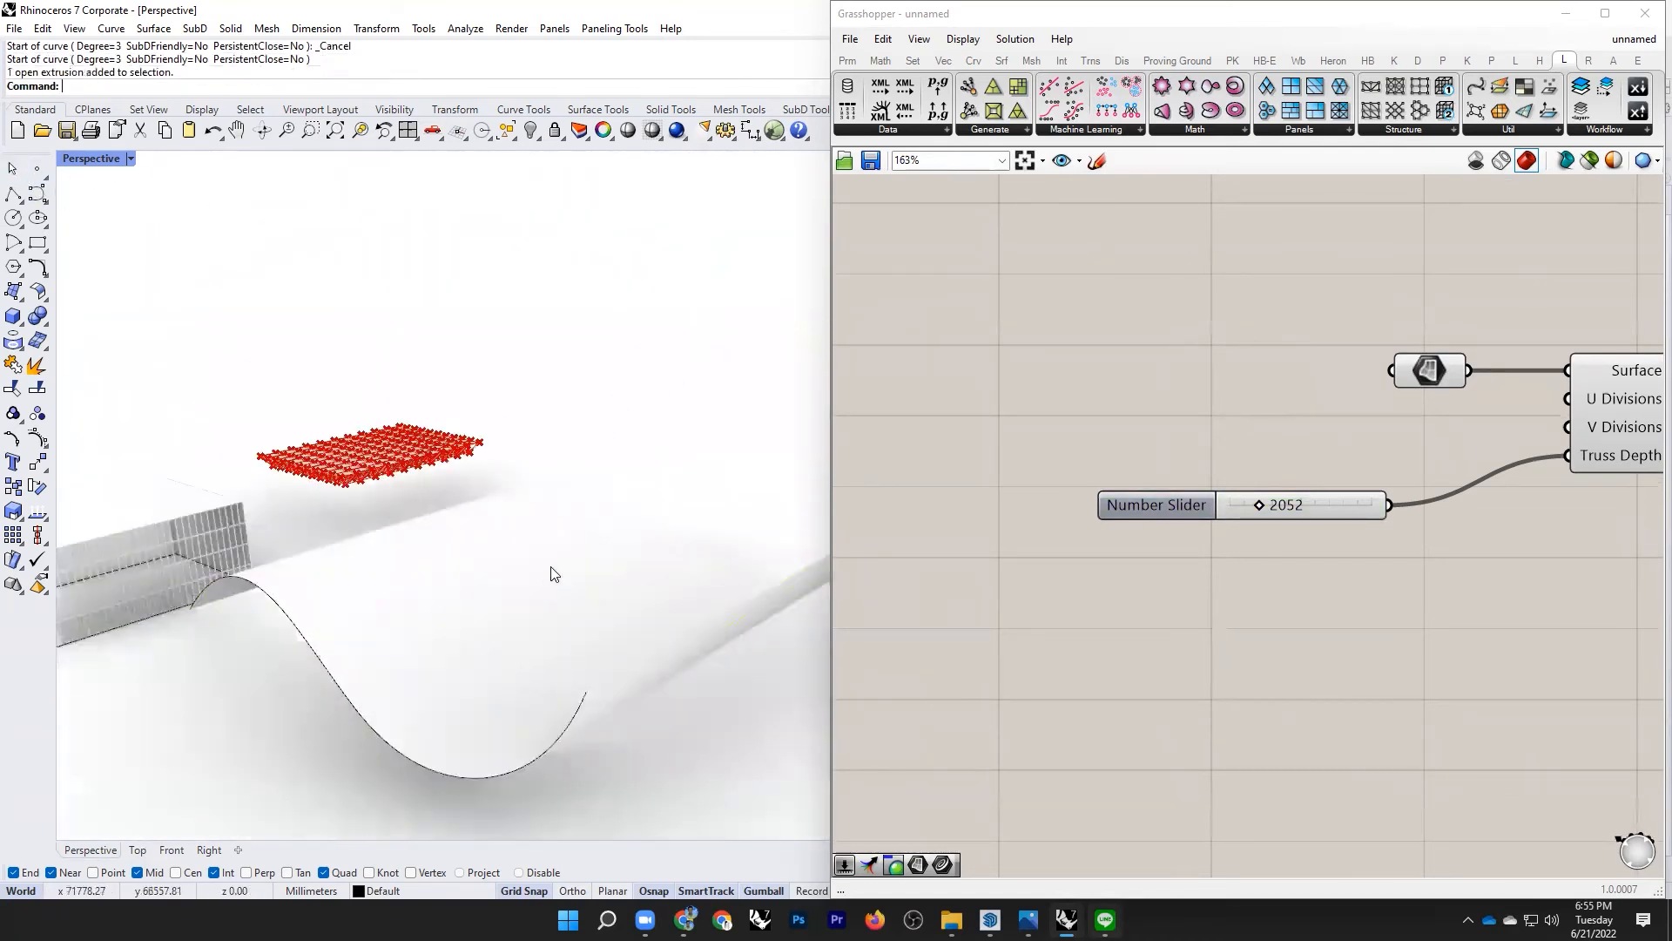
left_click(552, 571)
right_click(1434, 380)
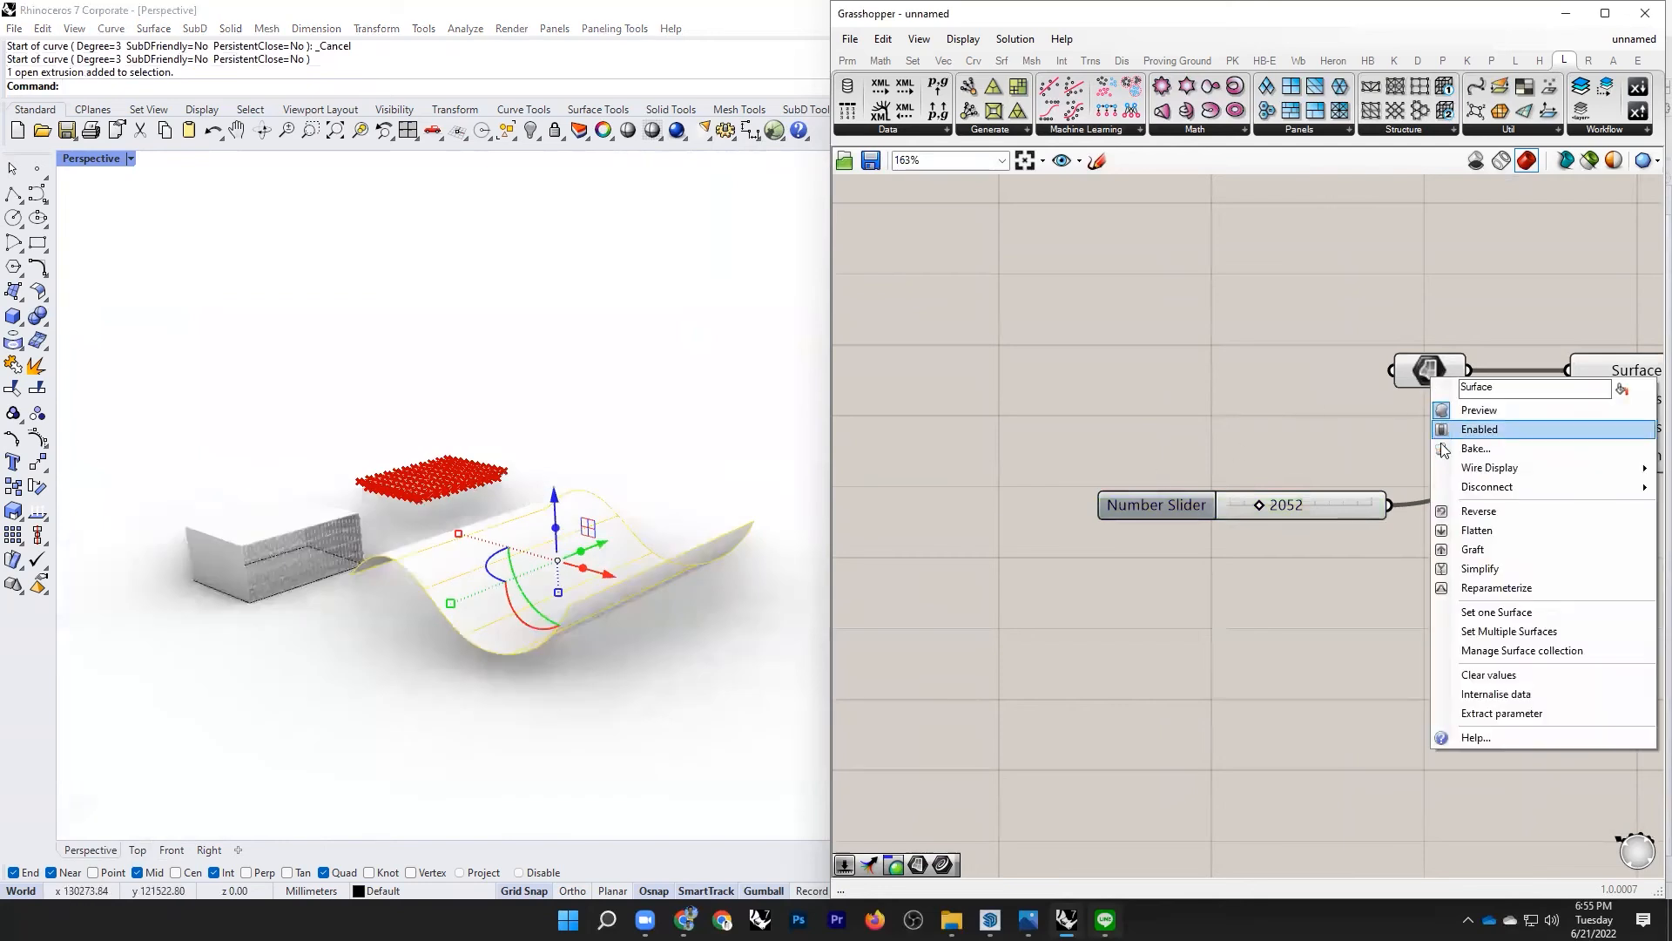
left_click(1503, 612)
Step: Add a Negative component and wire it between the truss depth slider and the Truss Depth input
scroll(523, 607, "up", 5)
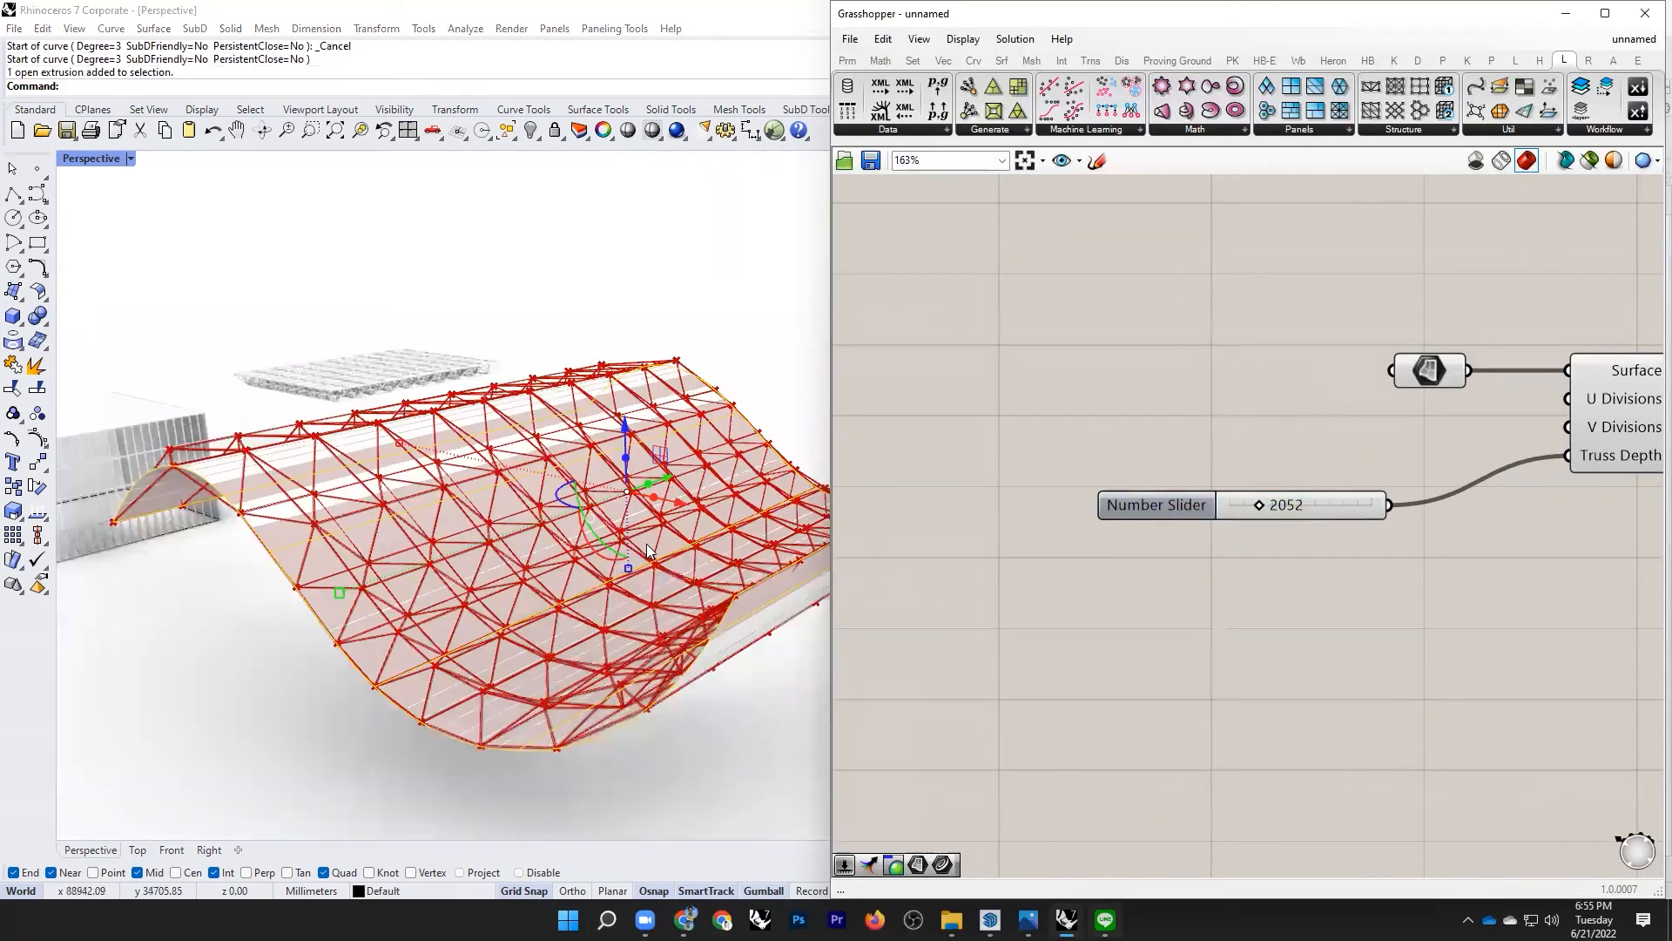
right_click_drag(760, 457, 567, 539)
right_click(540, 549)
scroll(567, 539, "up", 6)
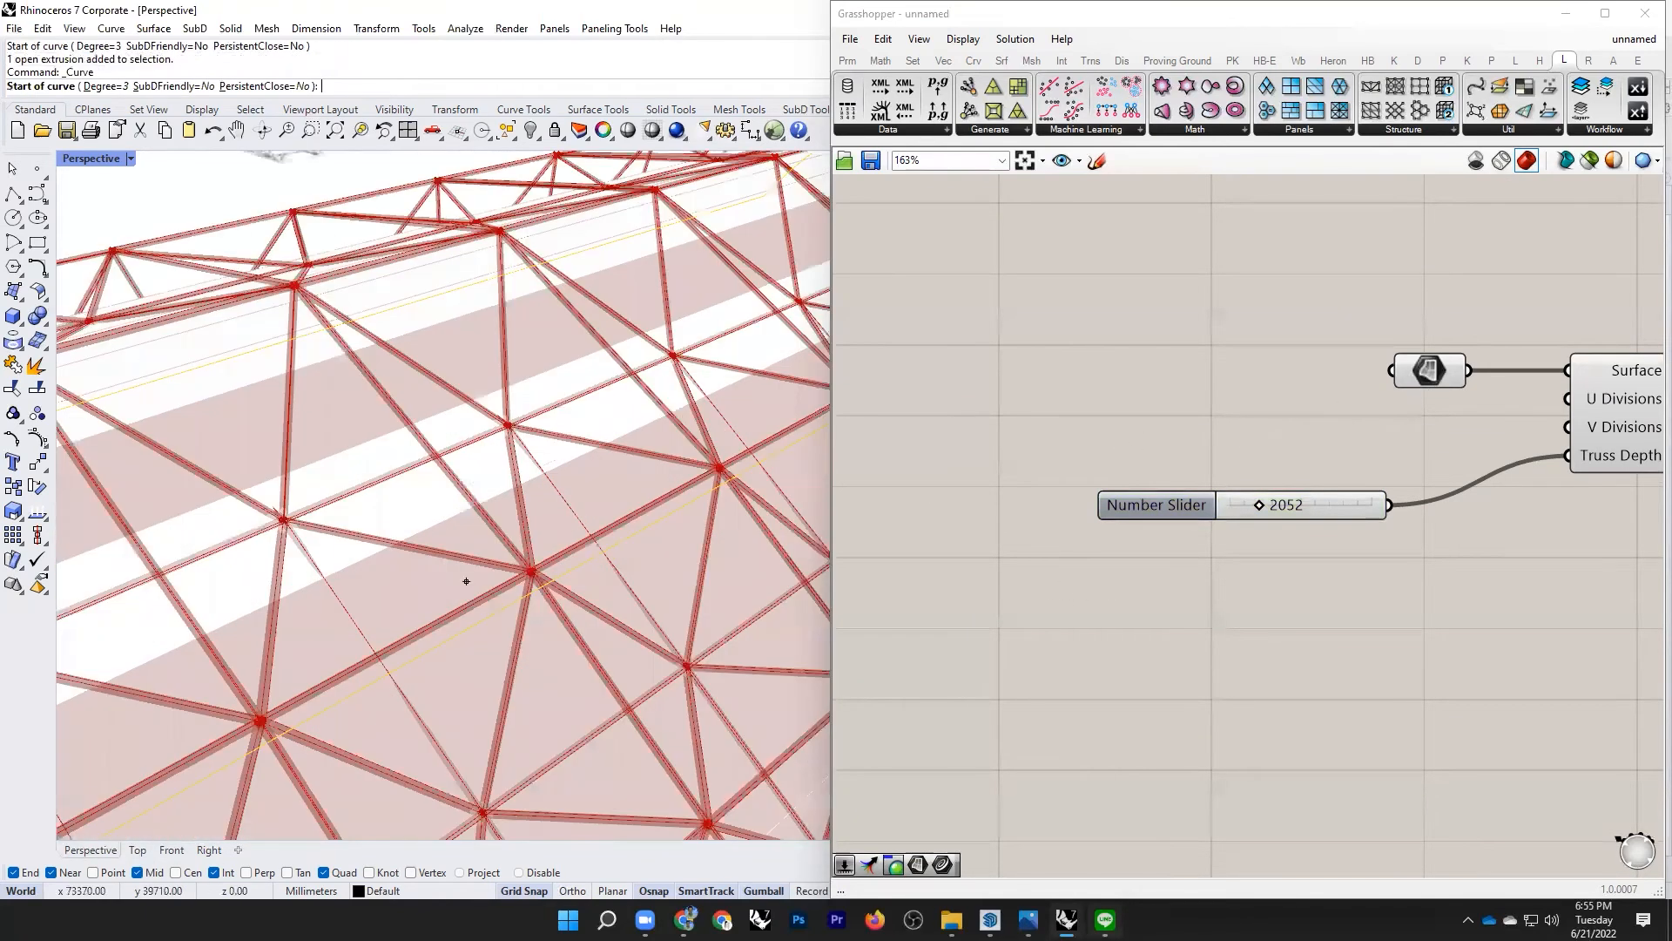
scroll(1111, 572, "down", 2)
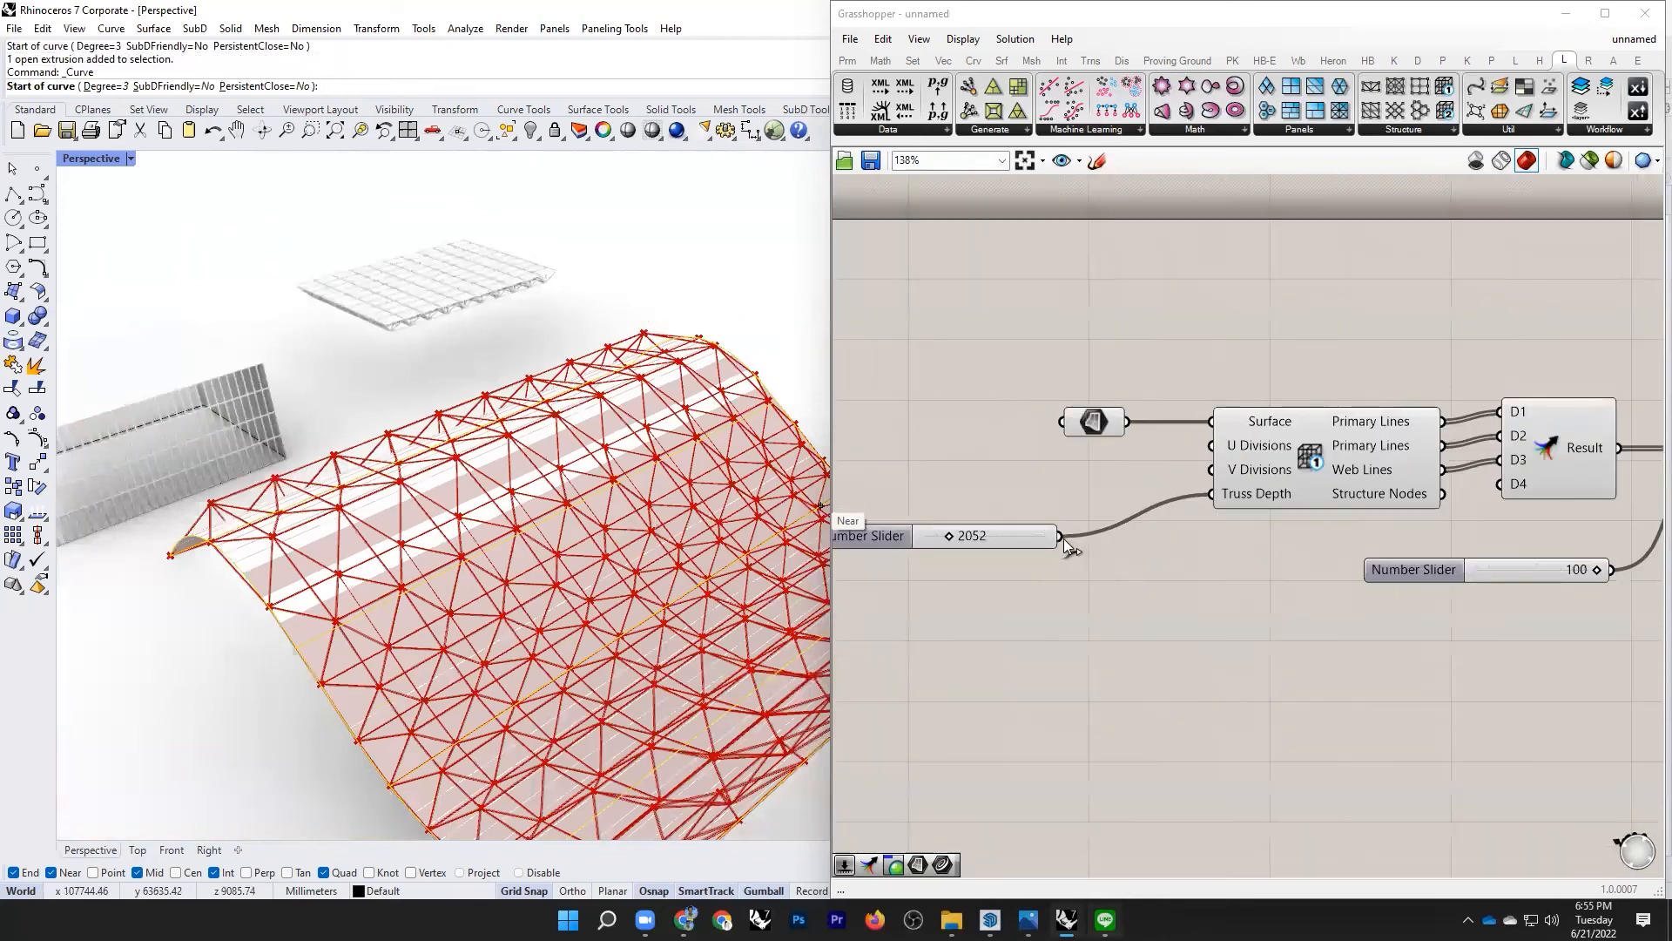
double_click(1211, 592)
type("neg")
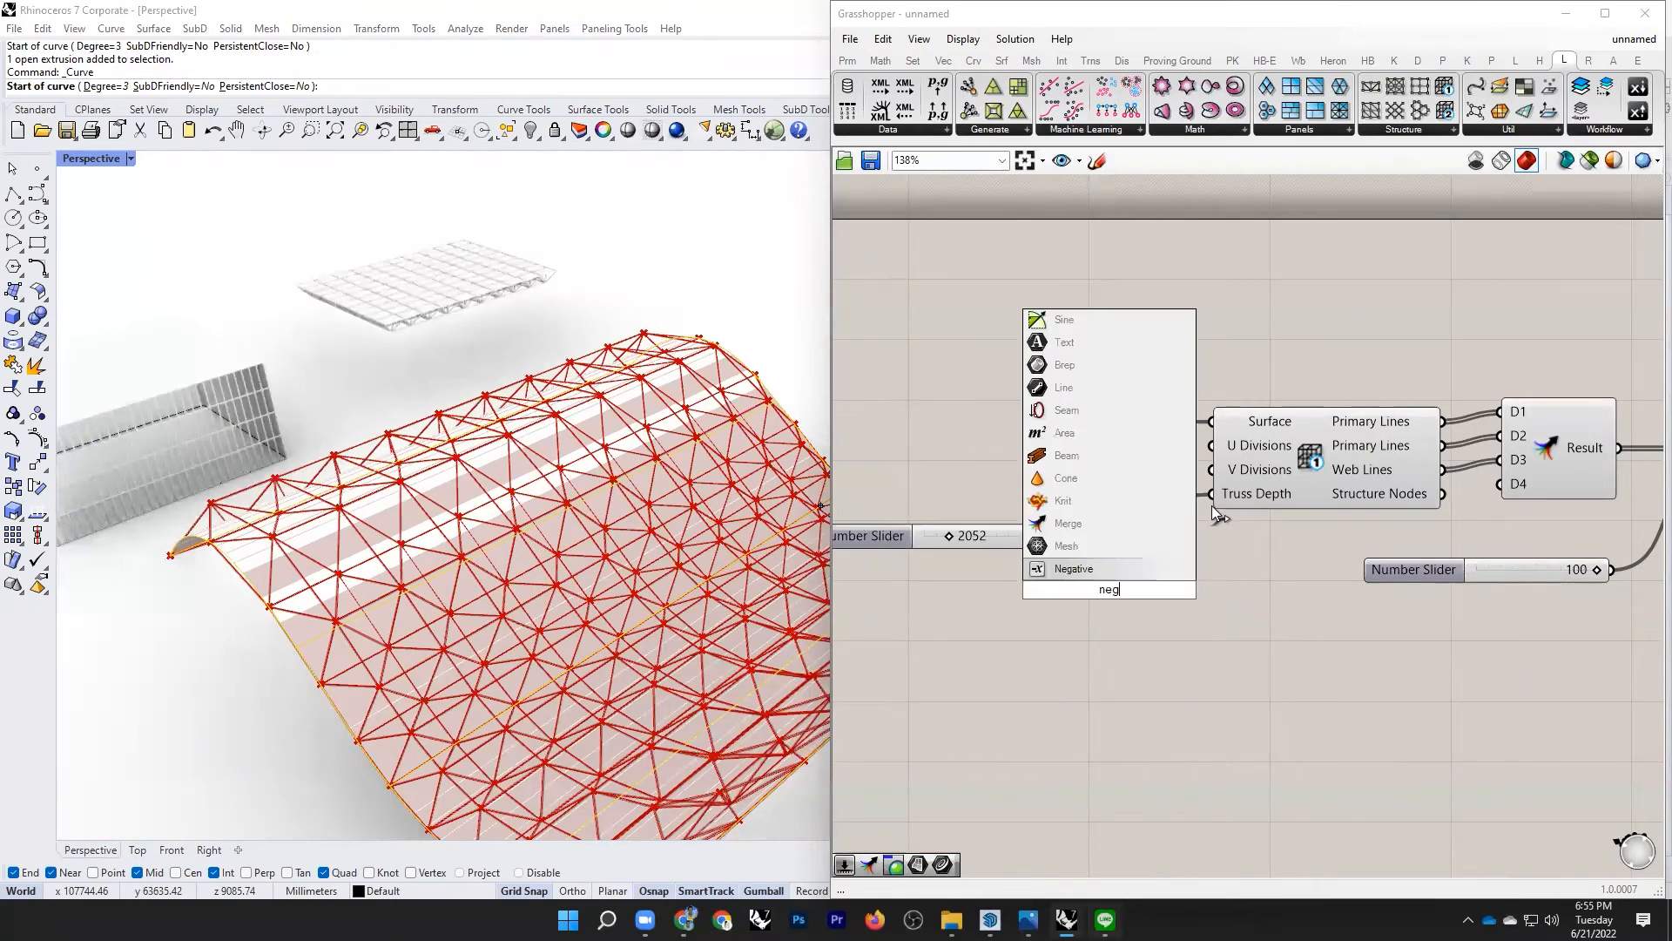
key("Return")
left_click_drag(1155, 589, 1137, 593)
left_click_drag(1209, 593, 1212, 493)
Step: Examine the space truss on the wavy surface from several angles, close up and from a distance
right_click_drag(776, 408, 645, 592)
scroll(674, 435, "down", 3)
scroll(674, 436, "up", 10)
right_click(628, 590)
right_click(627, 590)
scroll(645, 592, "down", 12)
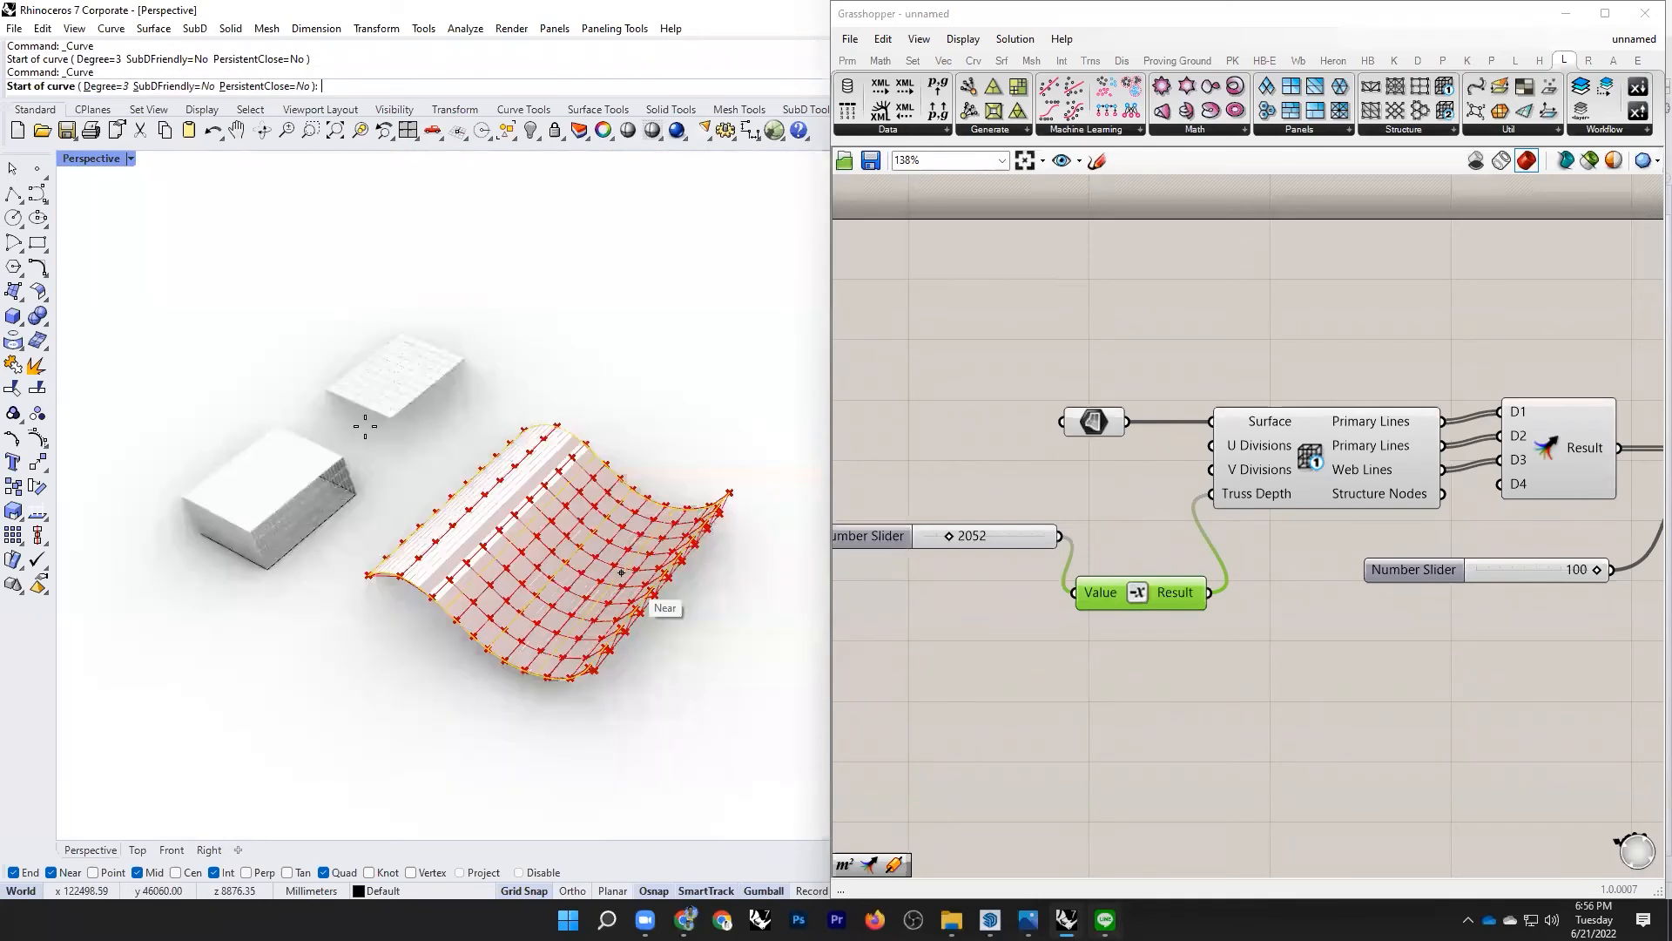
key("Escape")
left_click(516, 537)
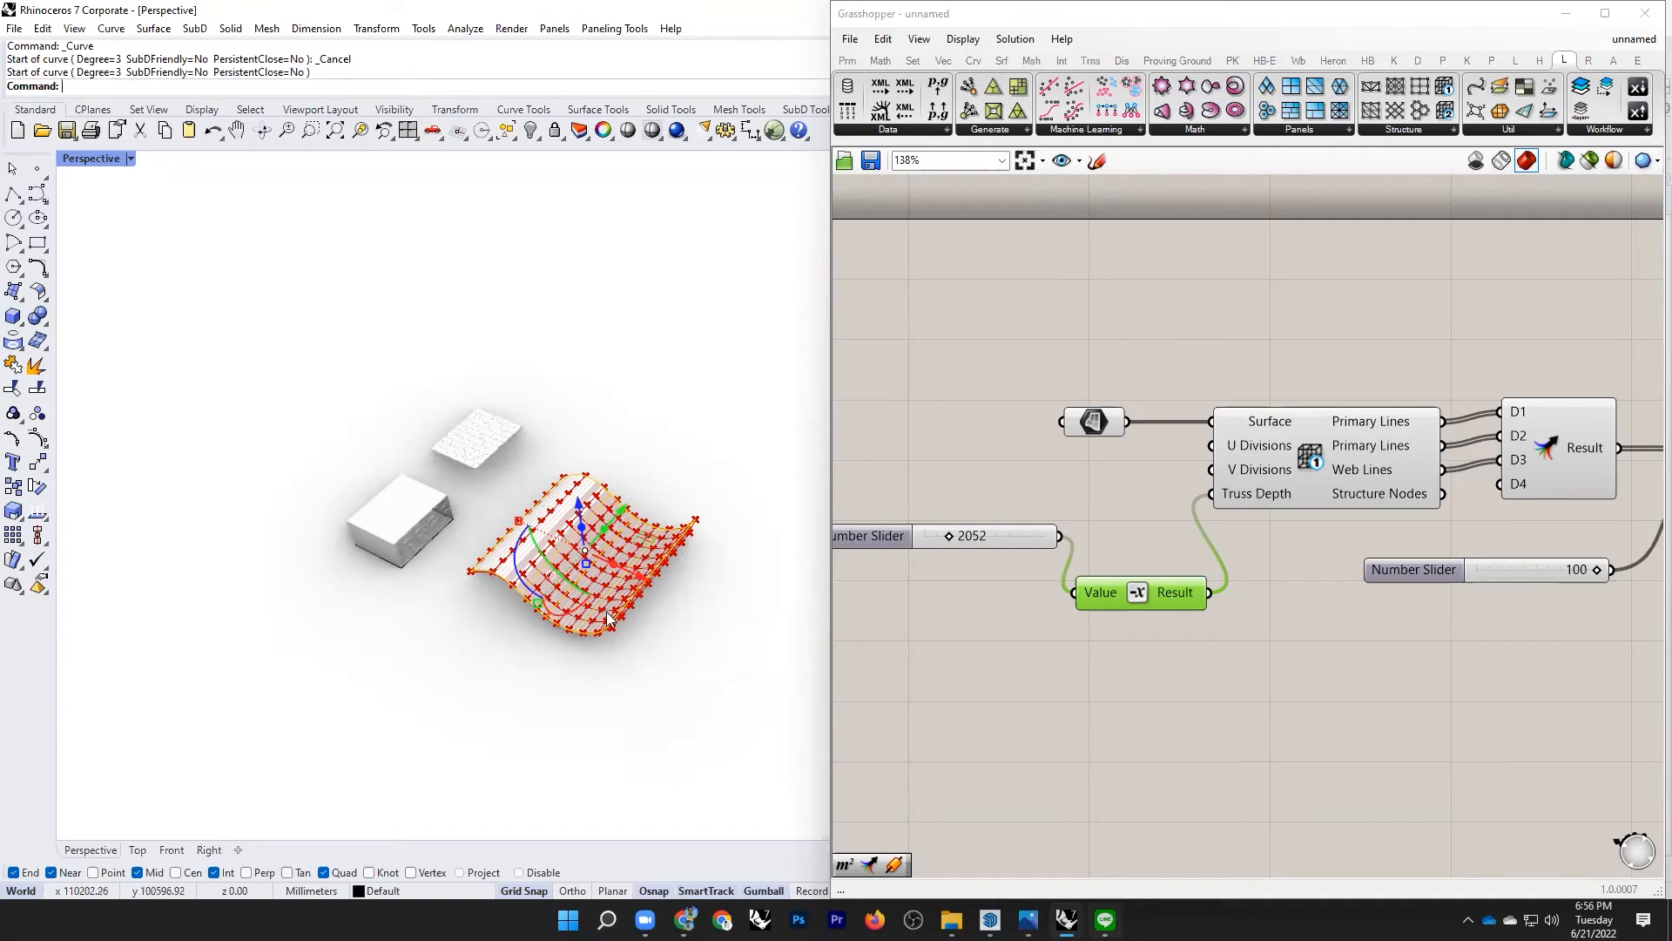
scroll(634, 571, "up", 5)
scroll(633, 571, "down", 7)
right_click_drag(634, 570, 801, 566)
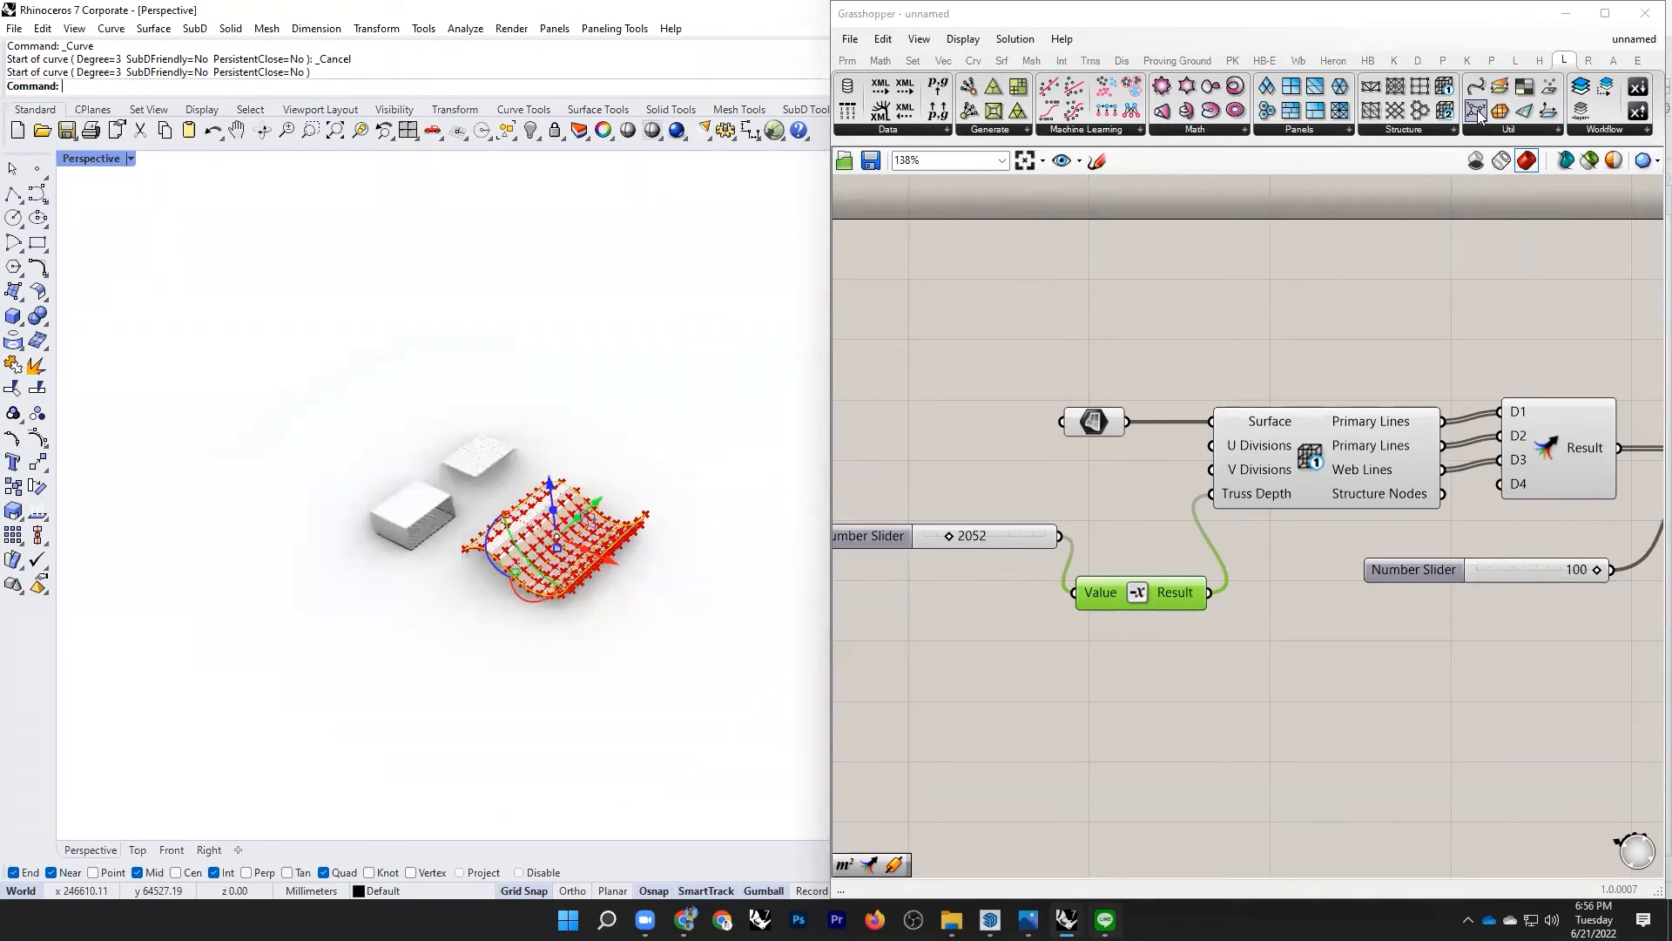
Step: Review the LunchBox structure components and the PanelingTools and Parakeet component sets in an enlarged Grasshopper window
left_click(1429, 131)
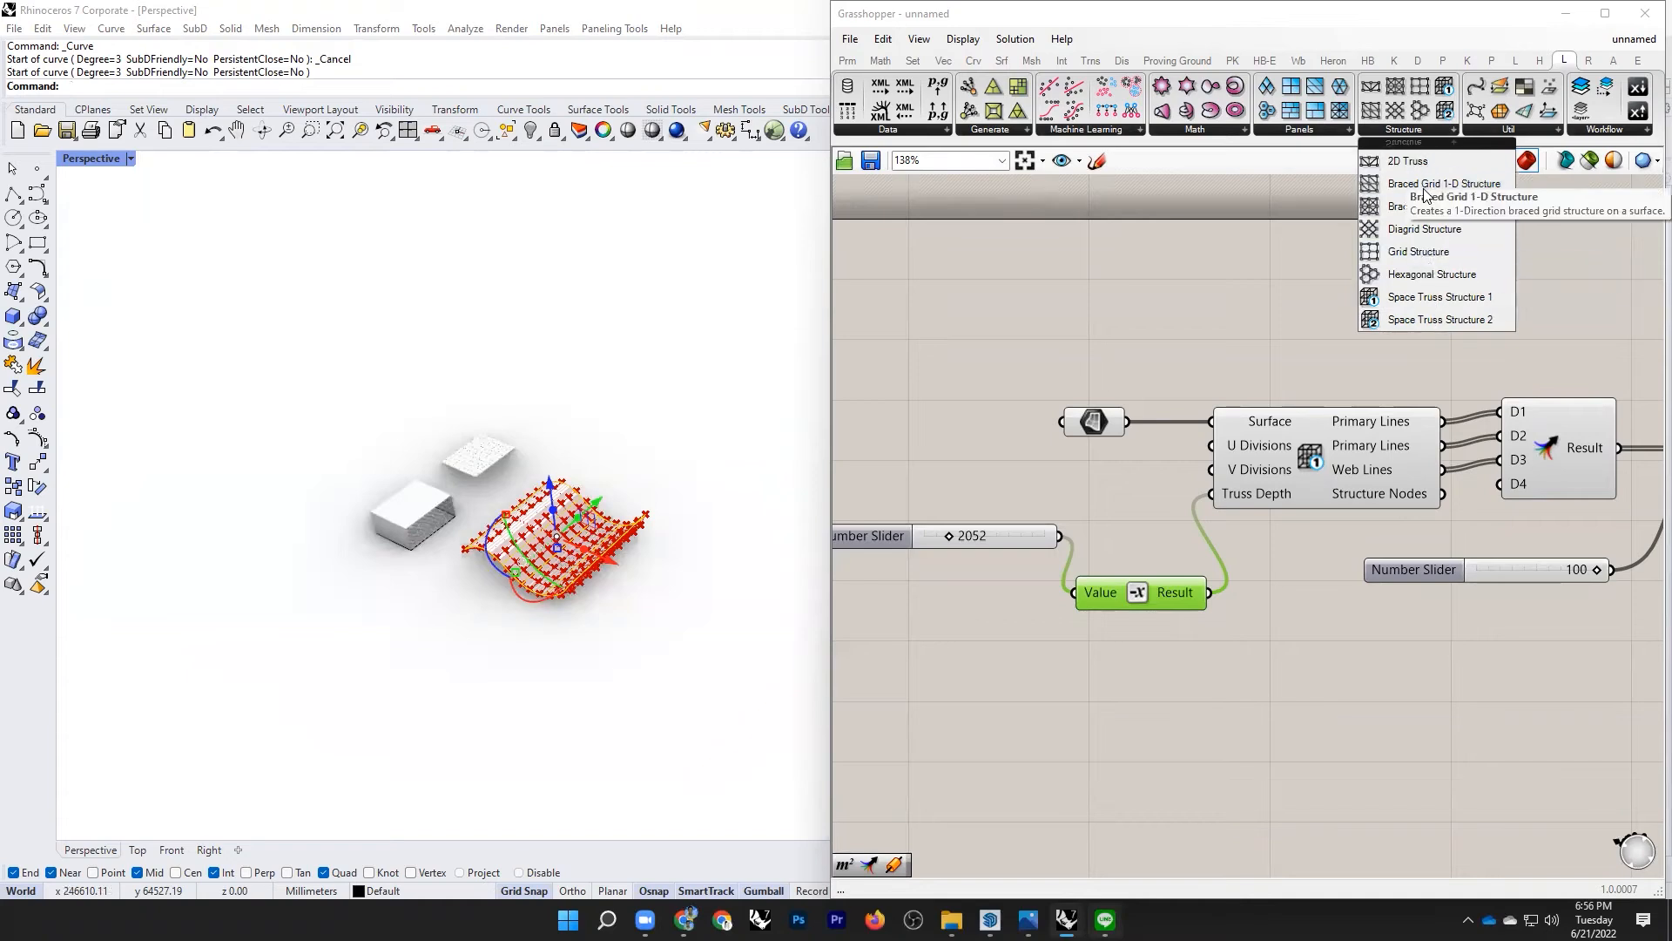
left_click(1298, 197)
left_click(1607, 12)
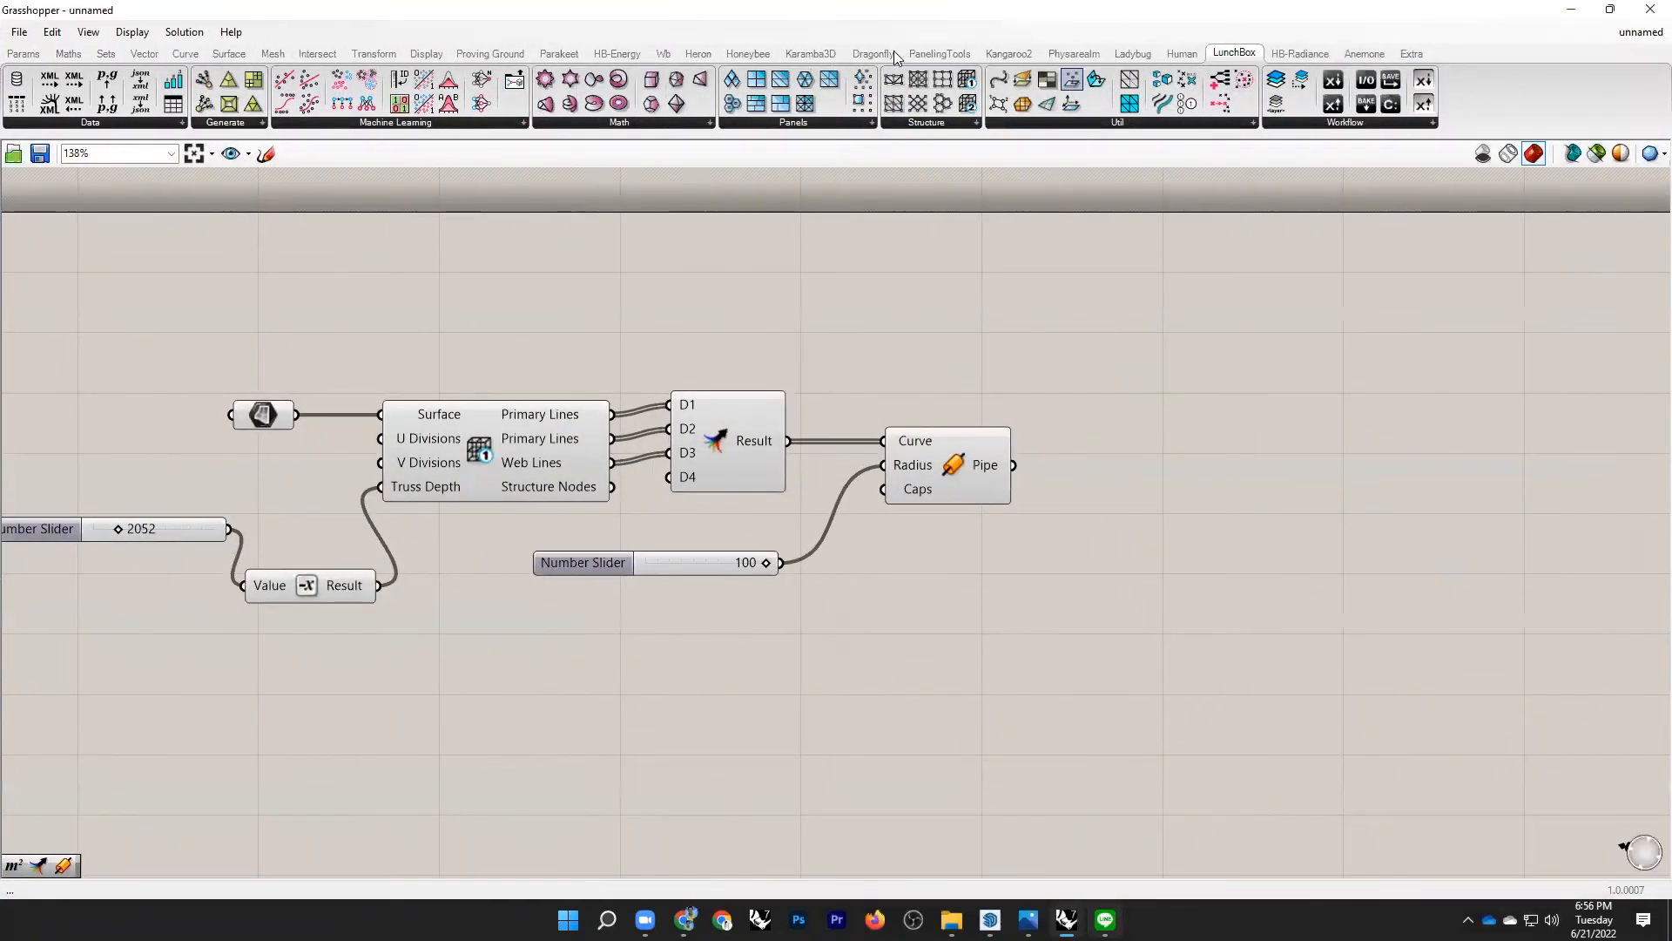
left_click(946, 50)
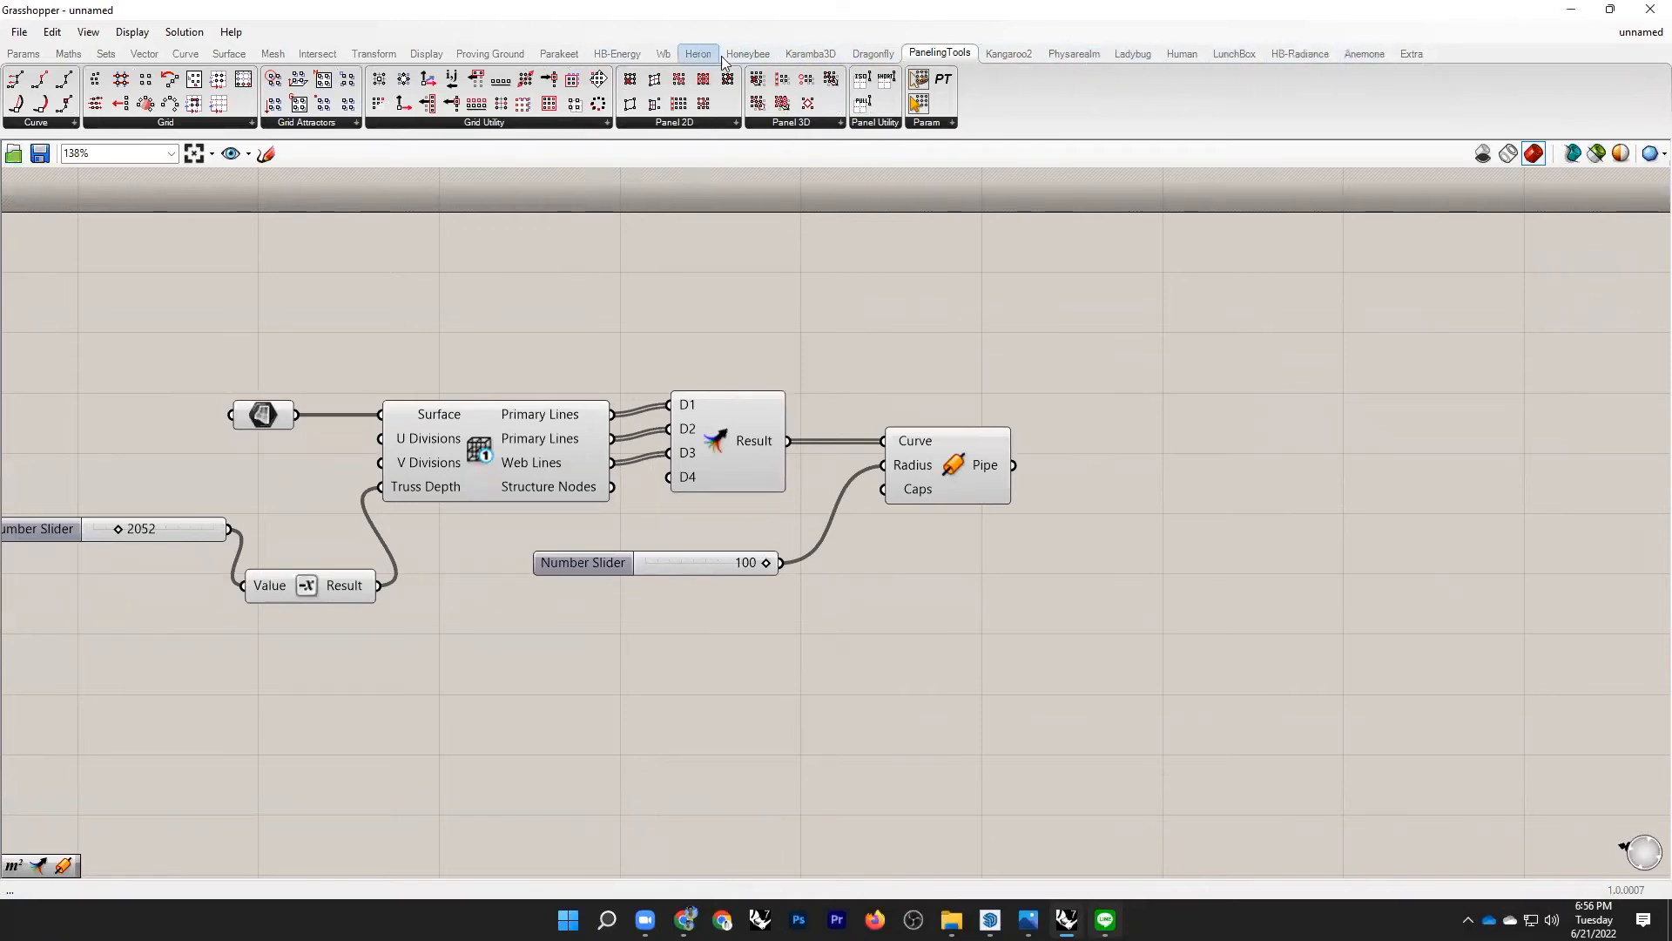
left_click(560, 54)
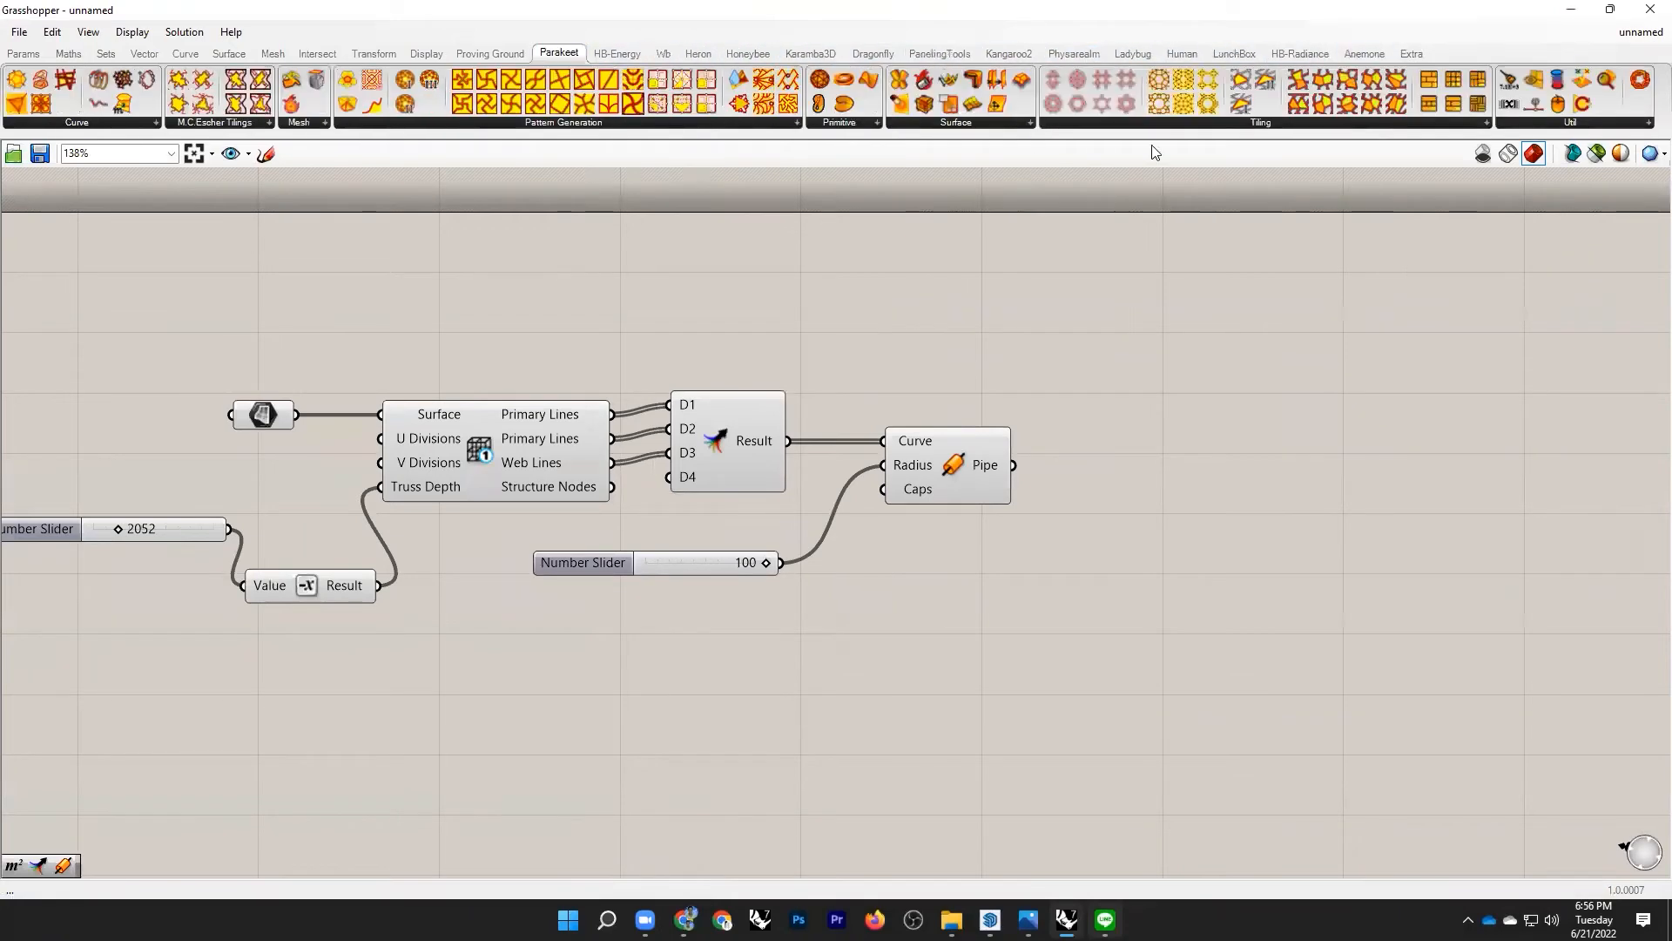
left_click(1461, 125)
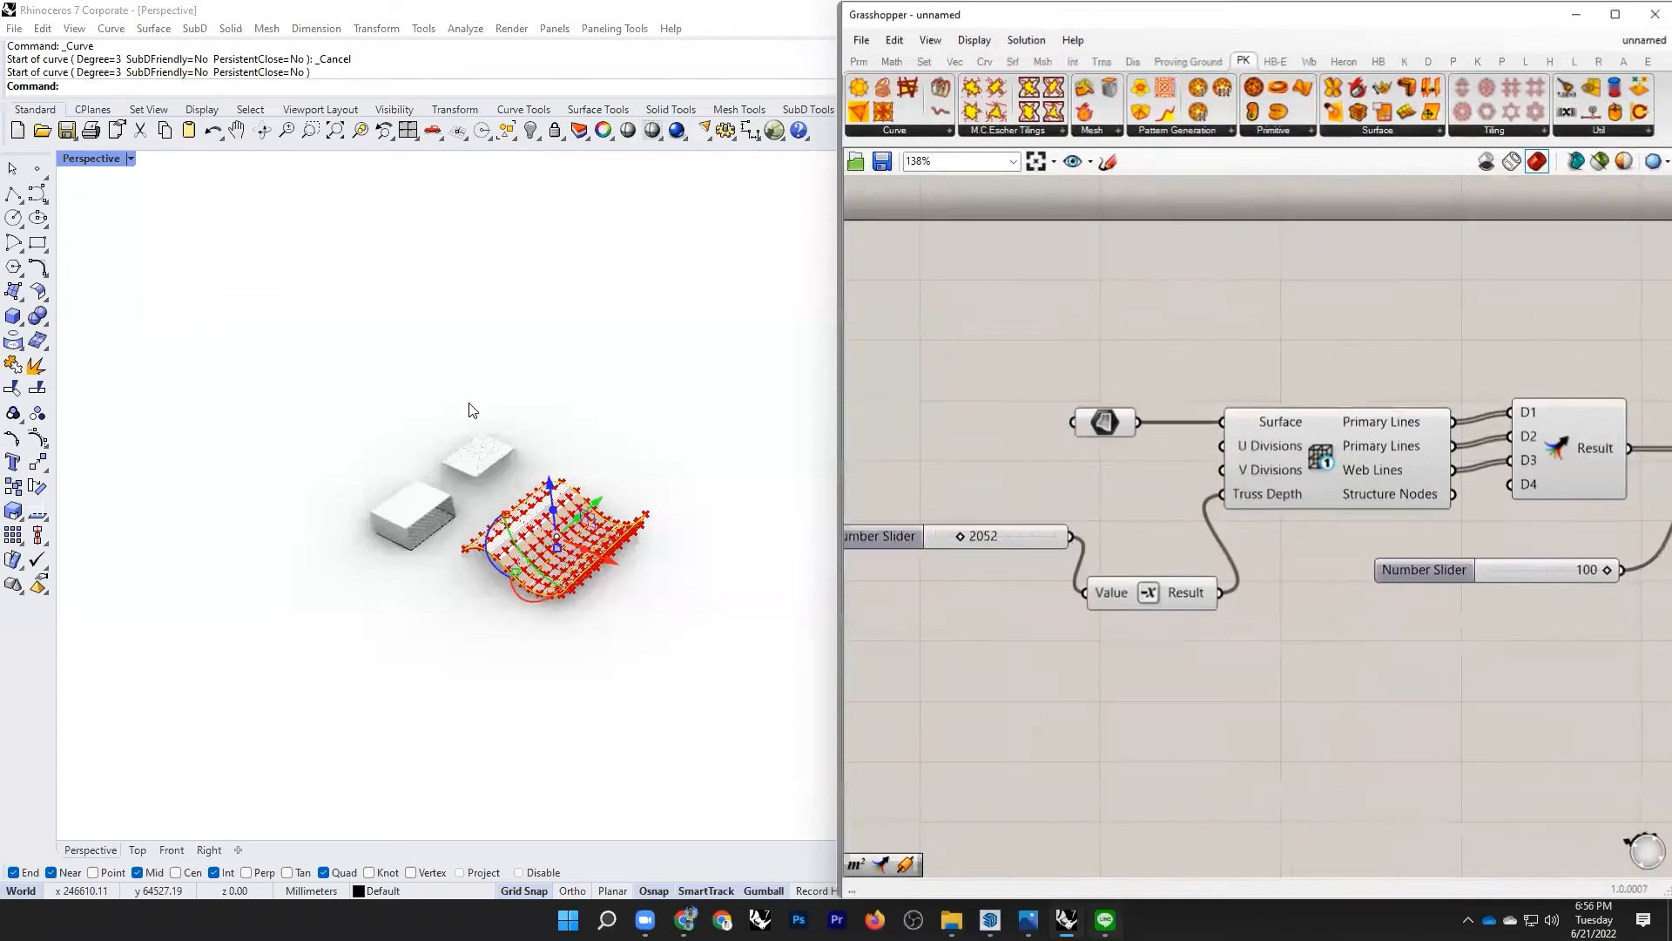
Step: Deselect the wavy surface and create a new empty Grasshopper document
scroll(467, 388, "down", 3)
right_click_drag(467, 388, 593, 601)
left_click(593, 601)
scroll(598, 581, "up", 6)
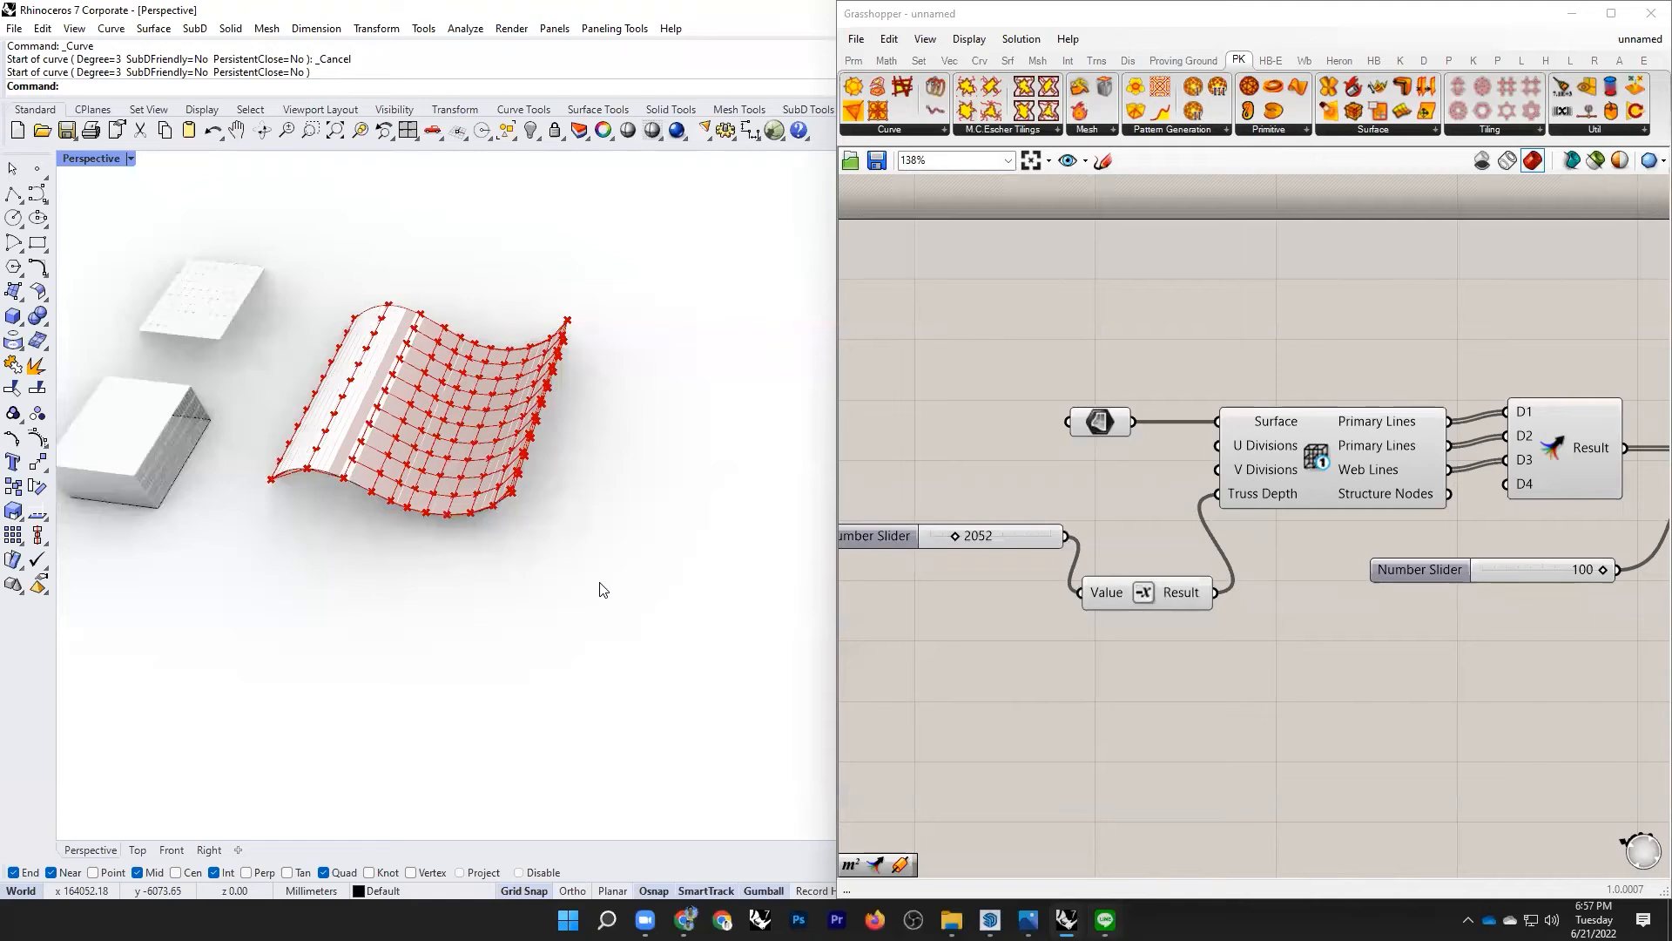
left_click(856, 39)
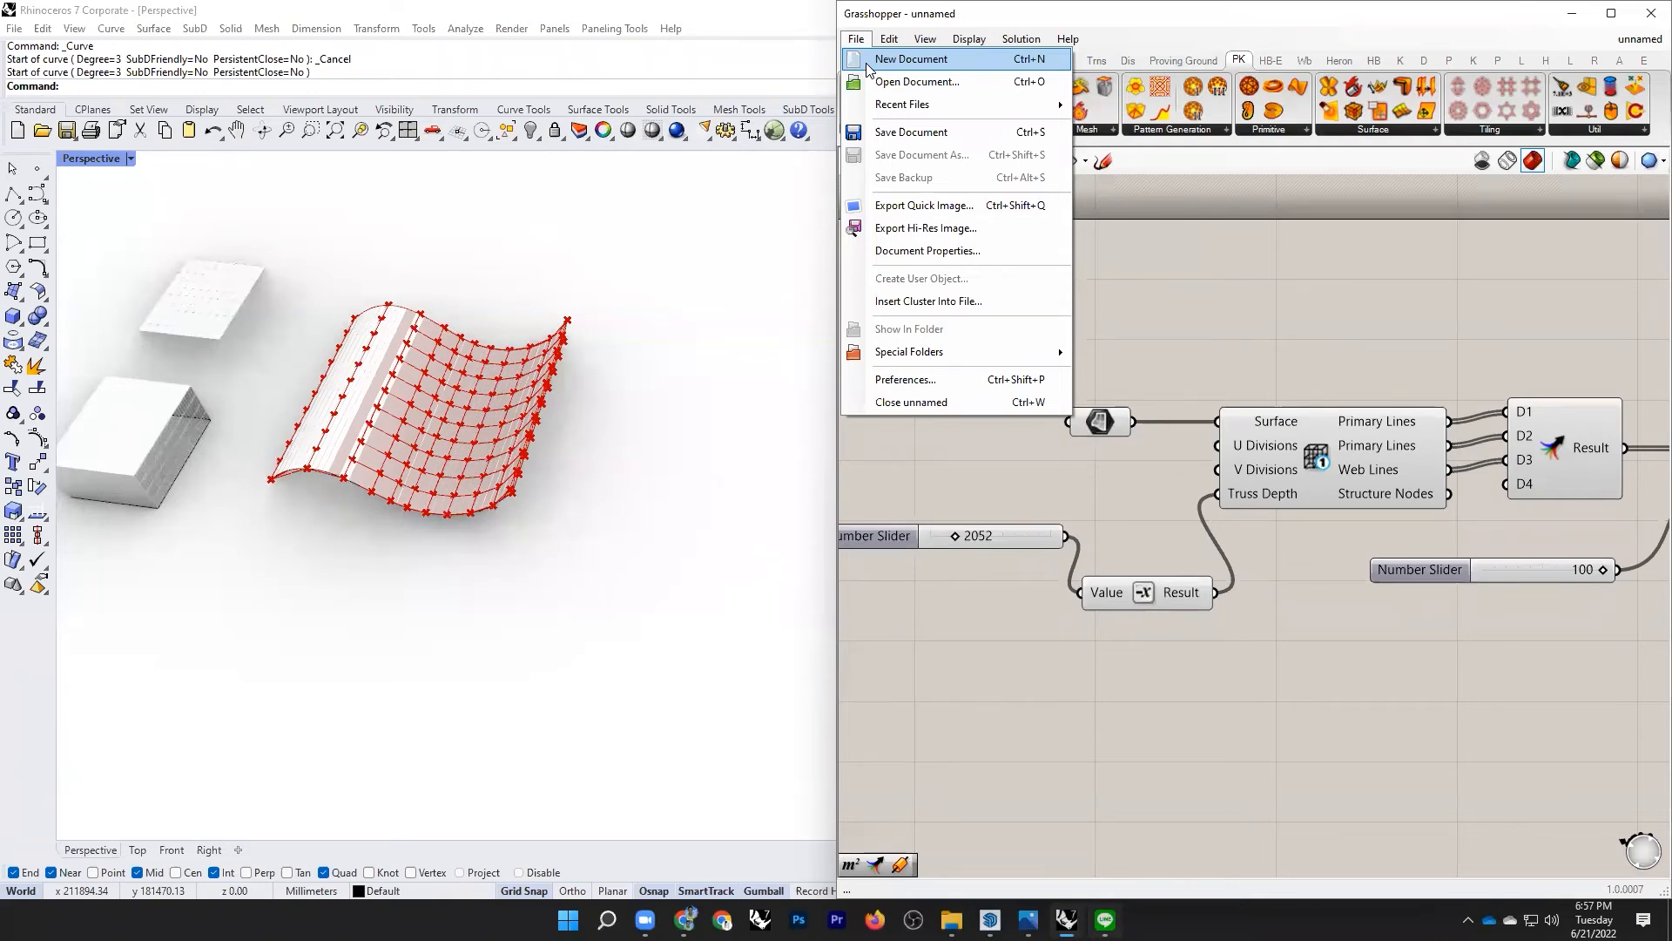
left_click(868, 64)
scroll(465, 335, "down", 3)
scroll(231, 284, "up", 2)
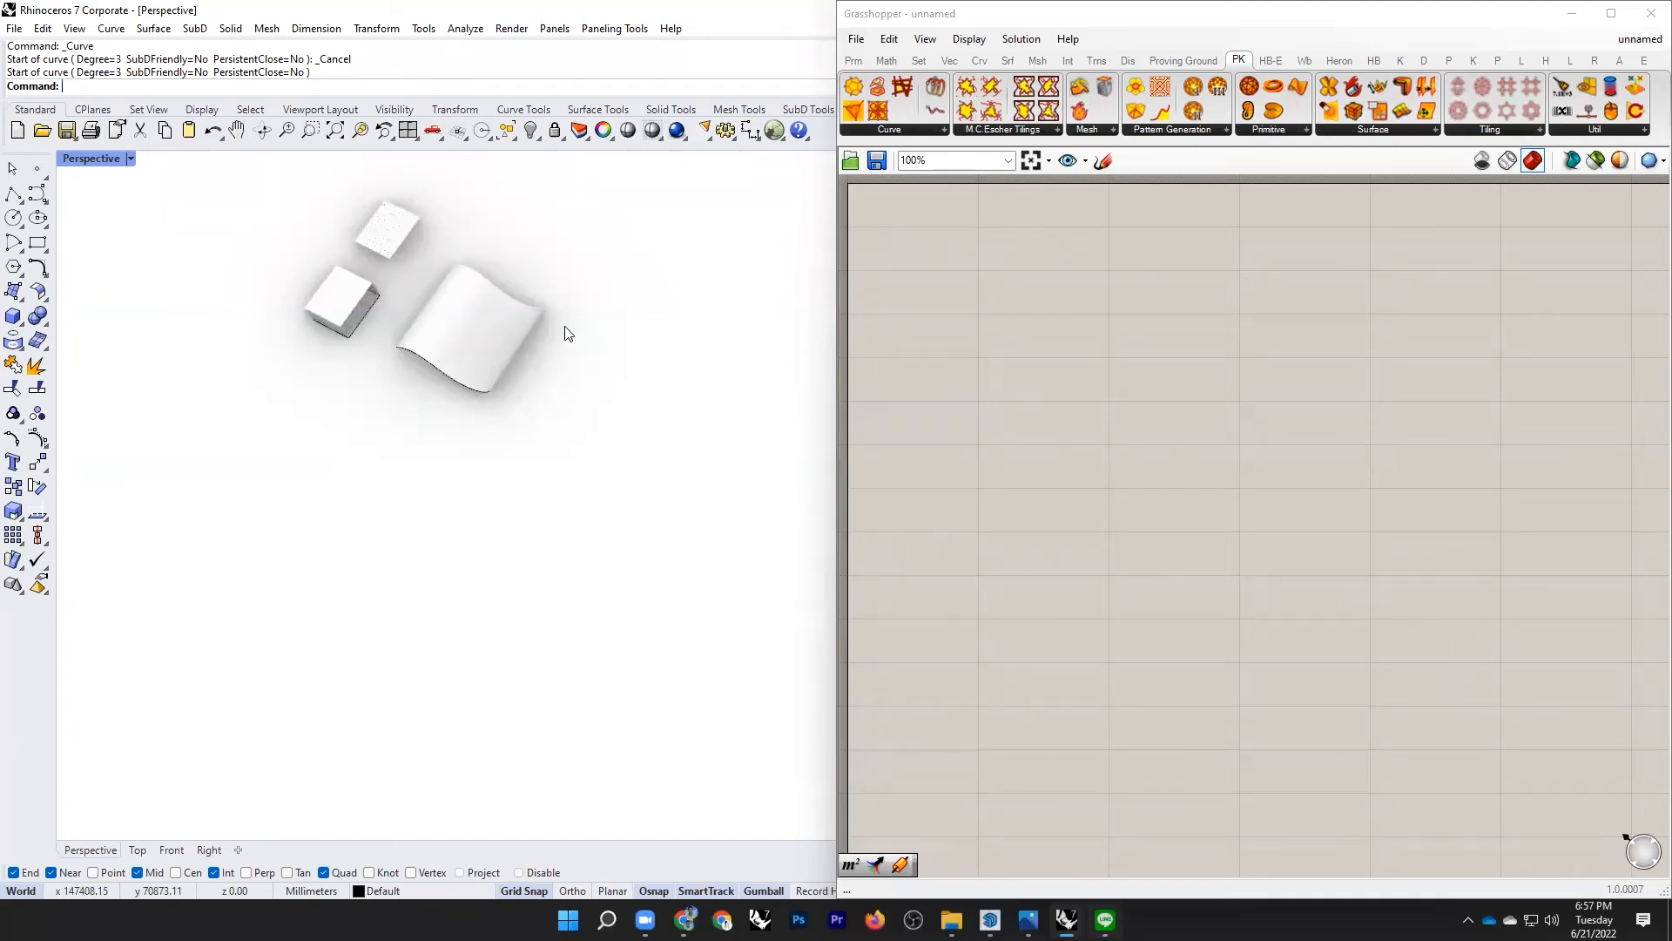
scroll(610, 400, "down", 3)
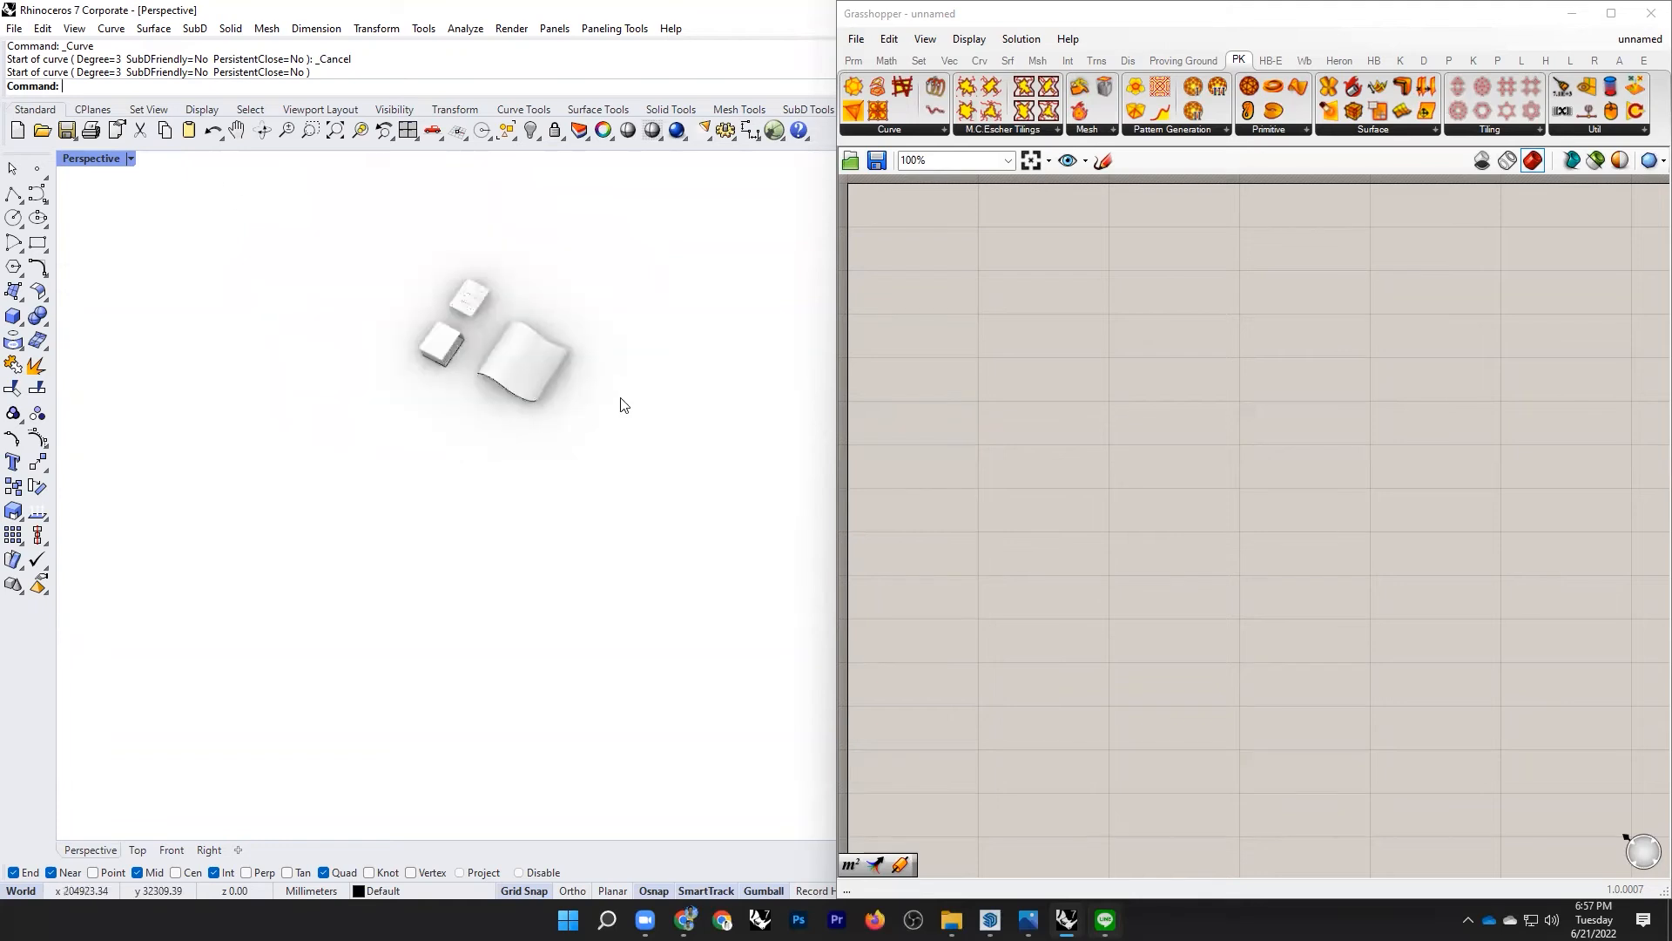
scroll(526, 348, "up", 3)
scroll(1058, 301, "down", 4)
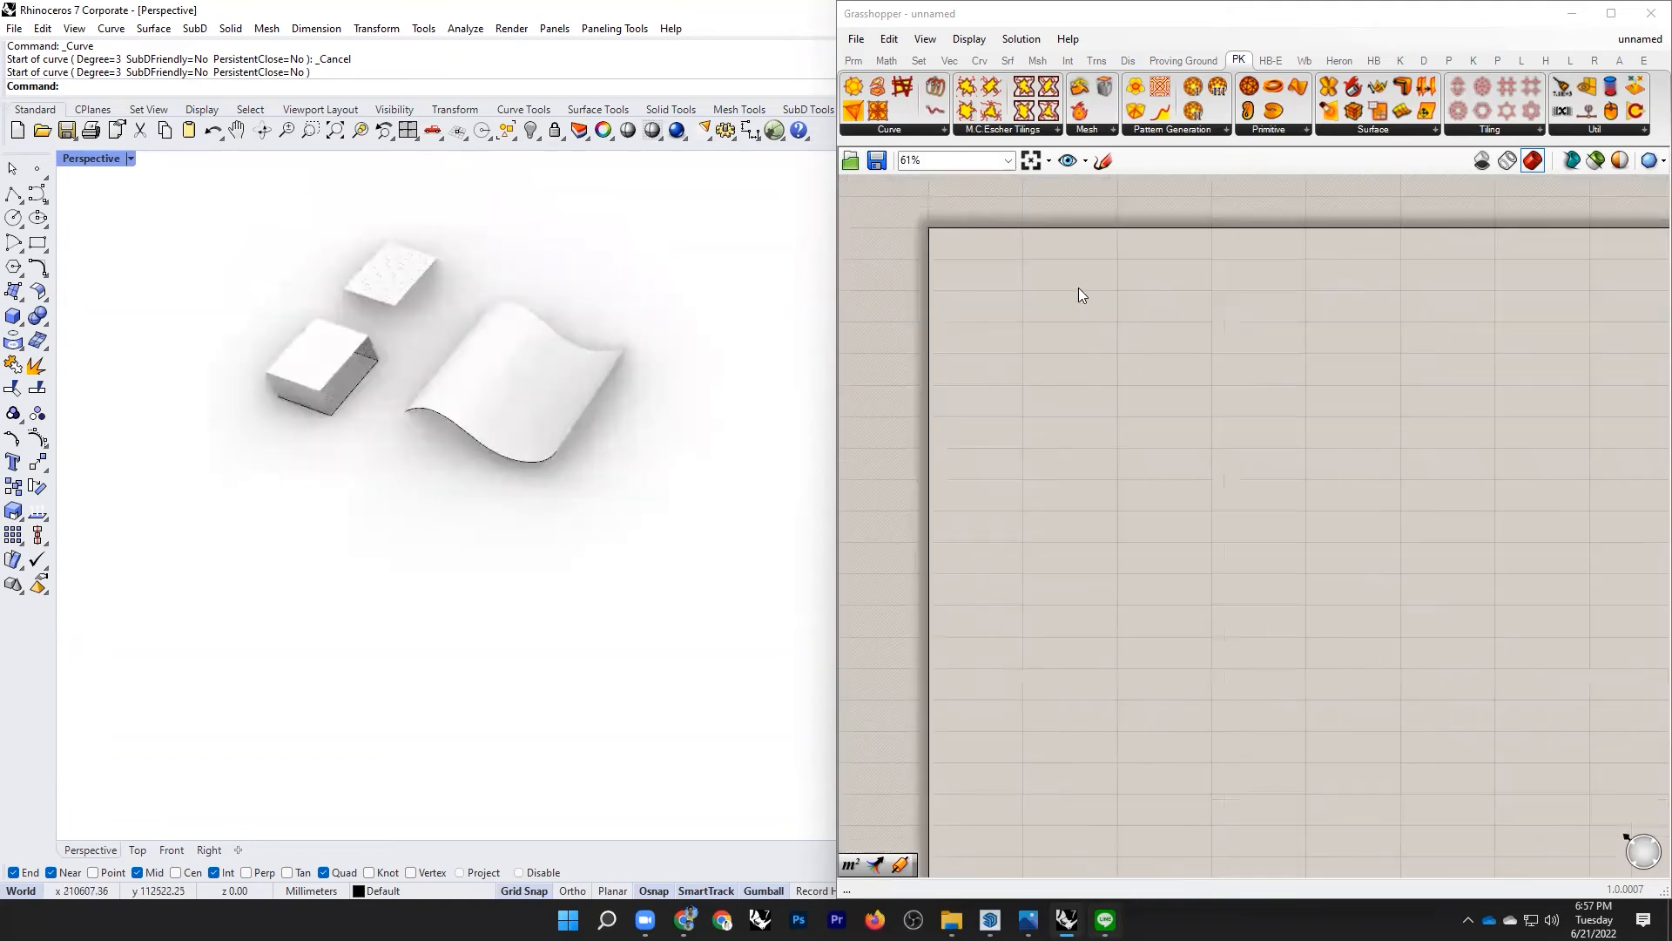
scroll(1078, 287, "up", 4)
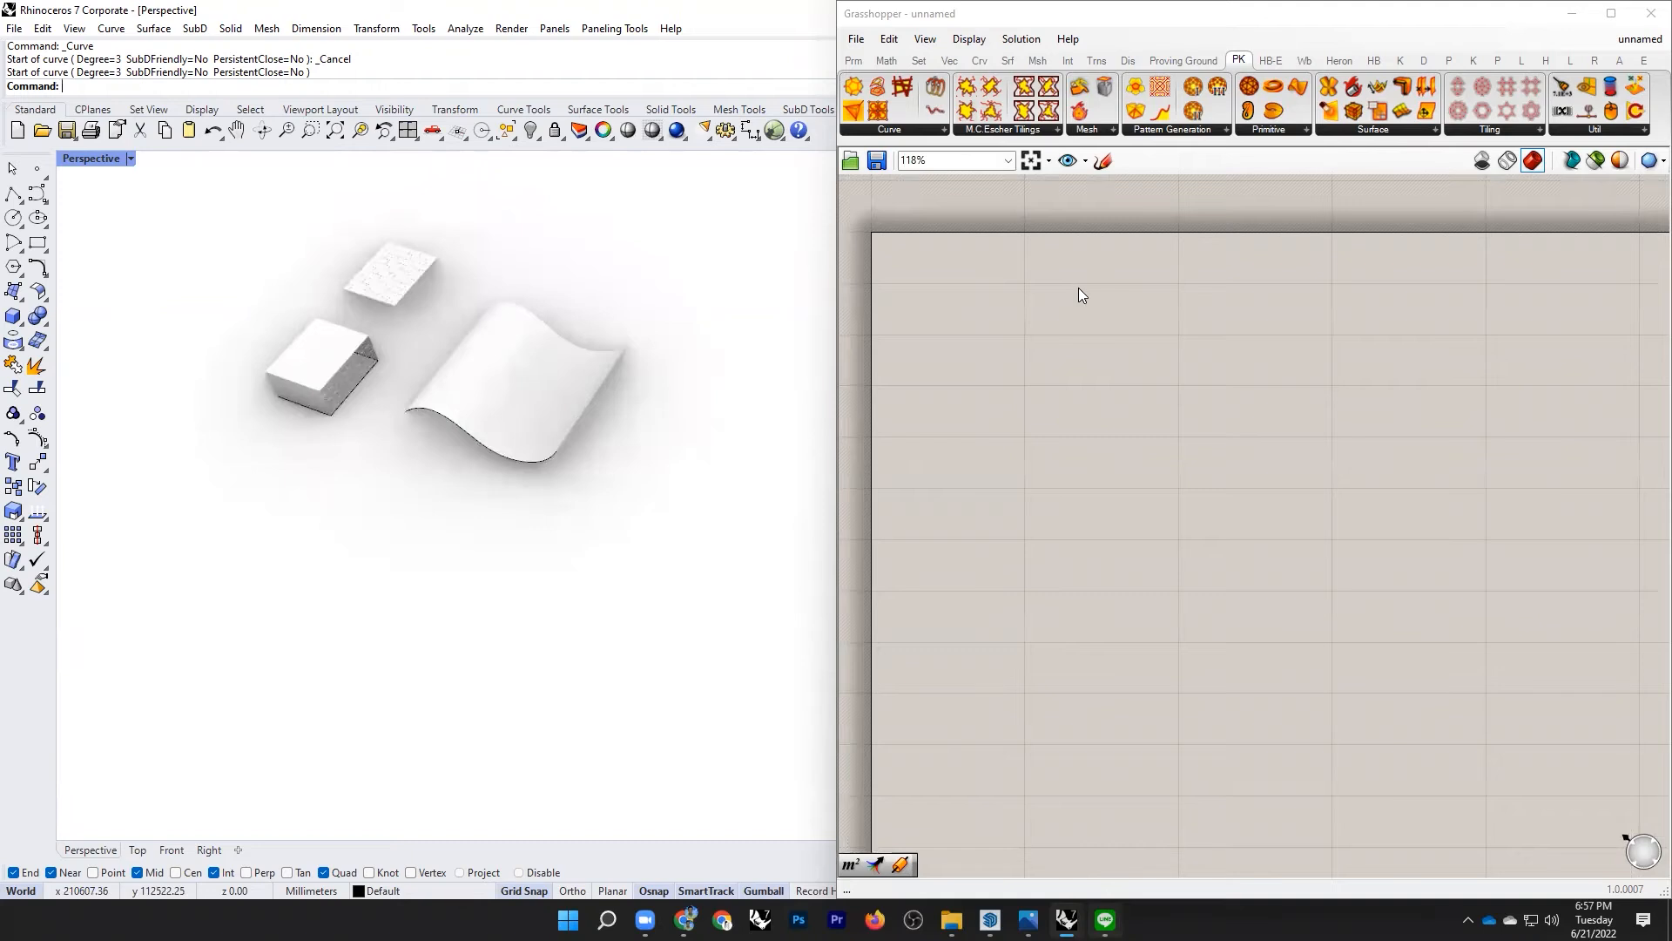
scroll(429, 377, "up", 5)
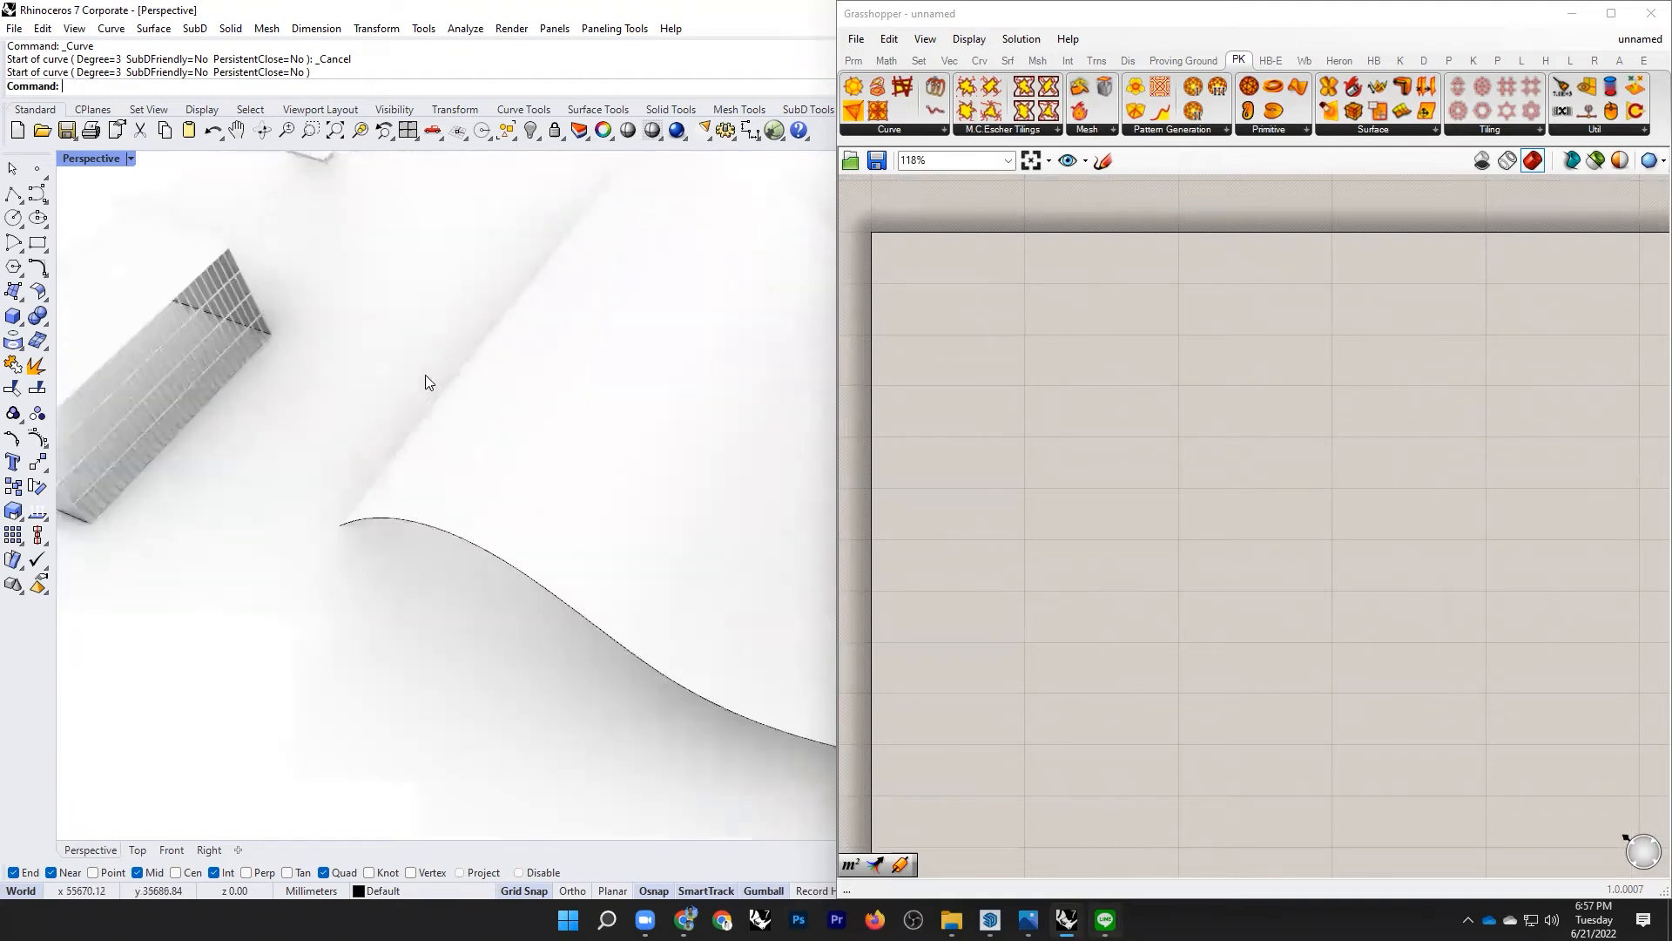
scroll(528, 336, "down", 3)
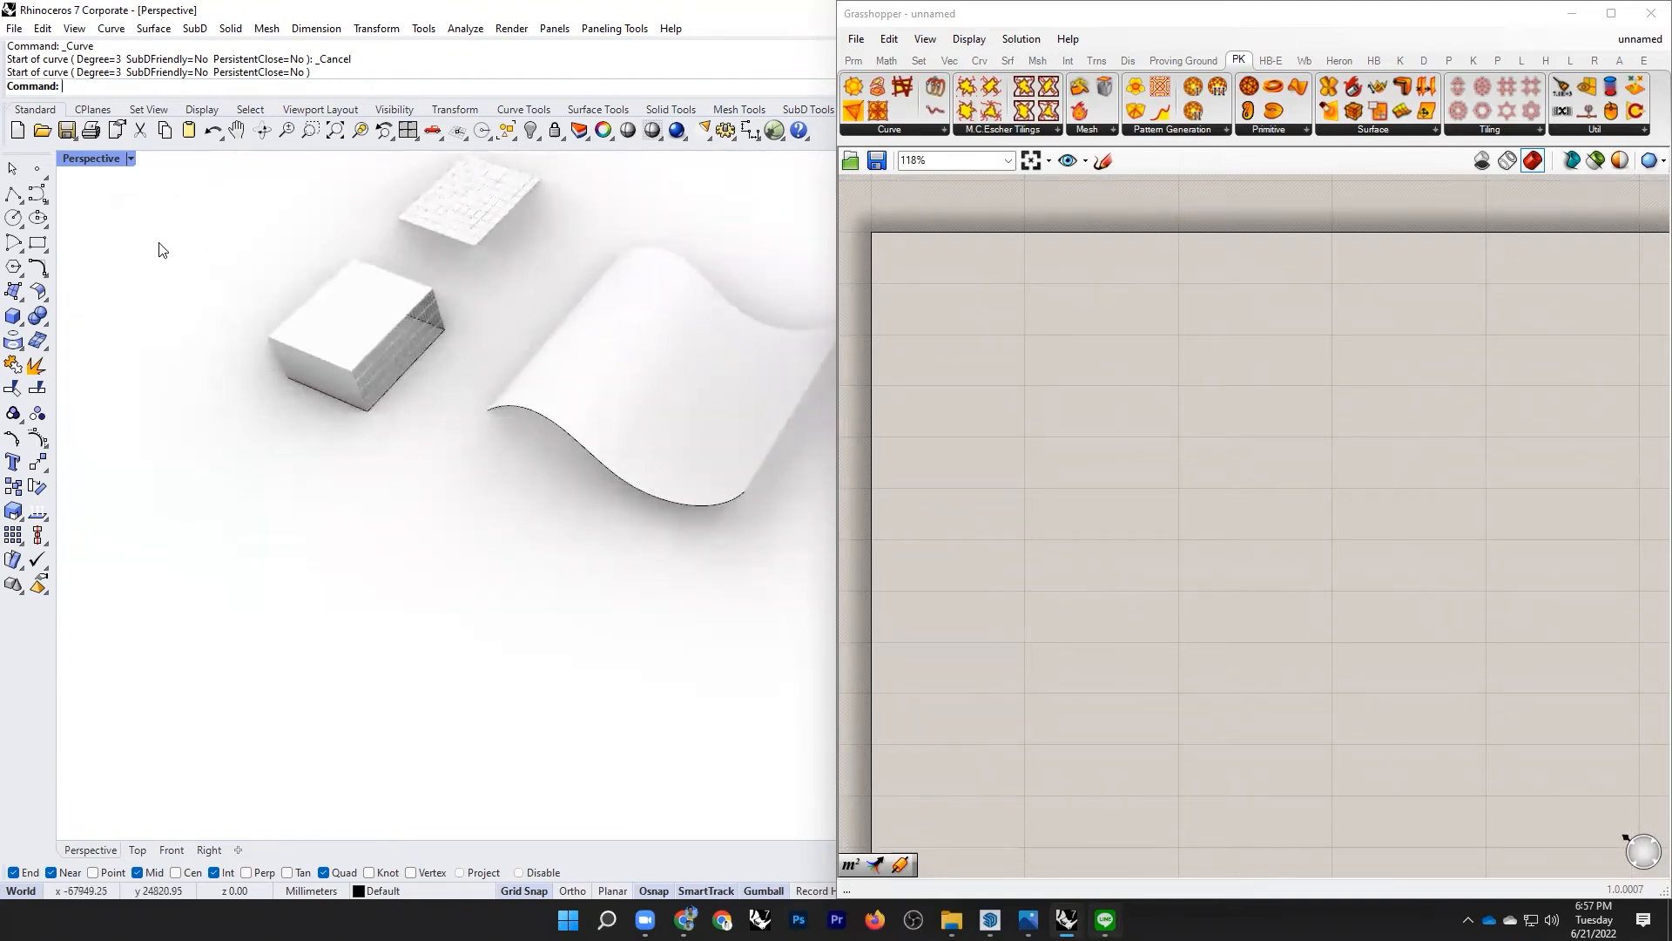
scroll(576, 403, "down", 4)
scroll(576, 397, "up", 3)
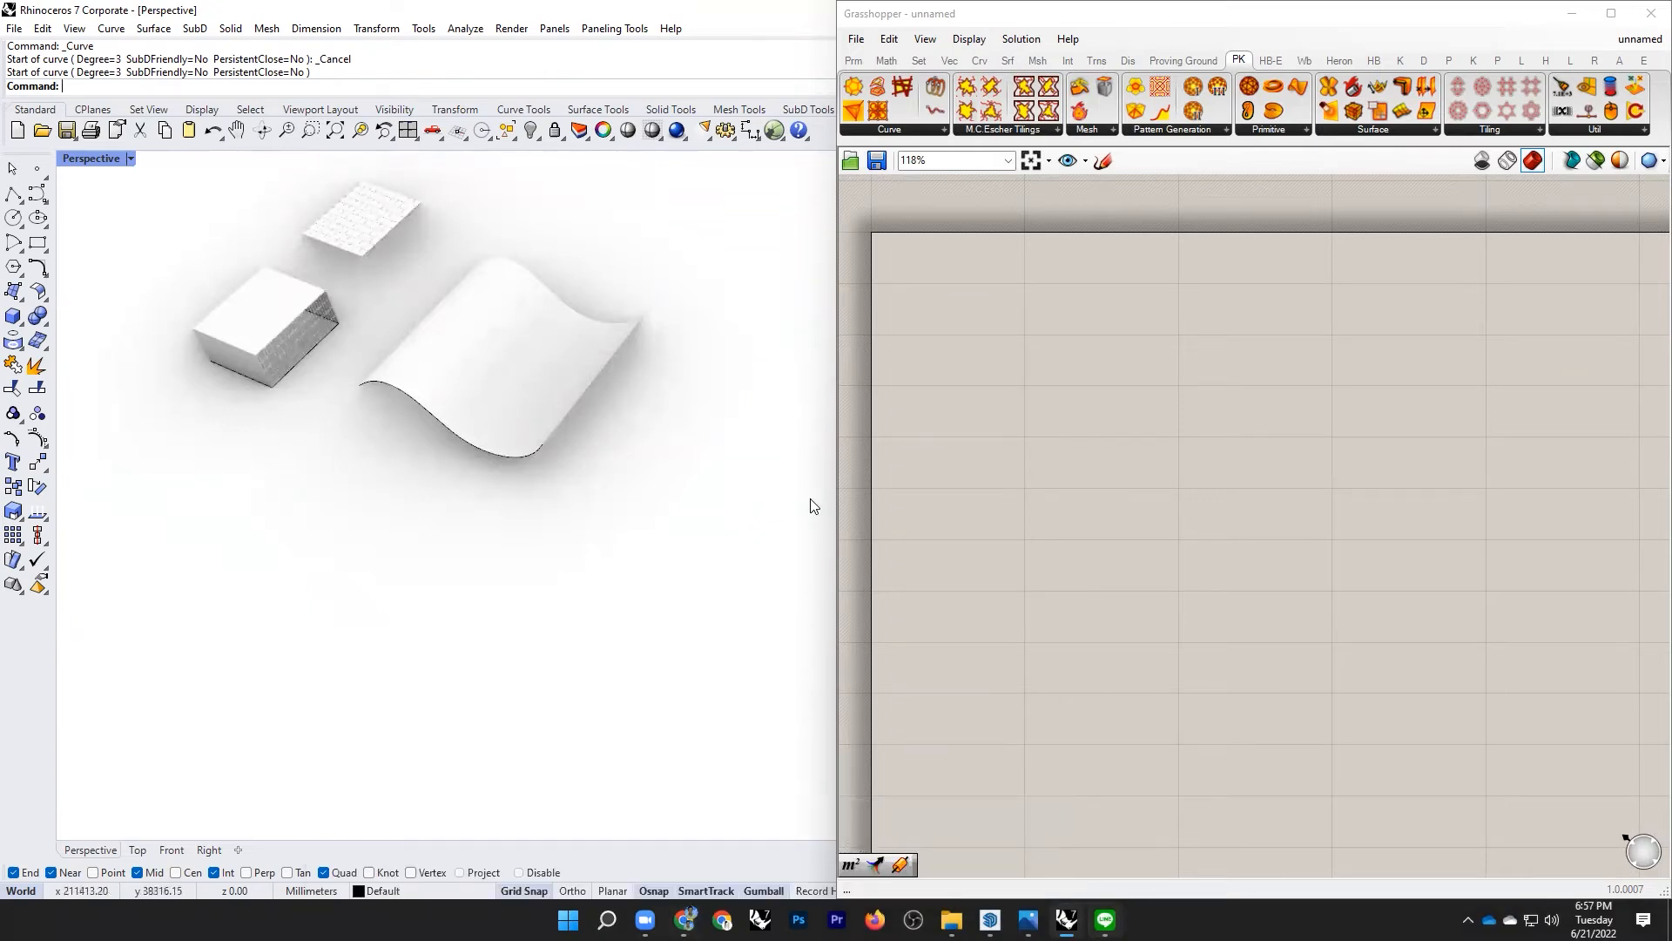
scroll(708, 533, "down", 3)
scroll(573, 493, "up", 1)
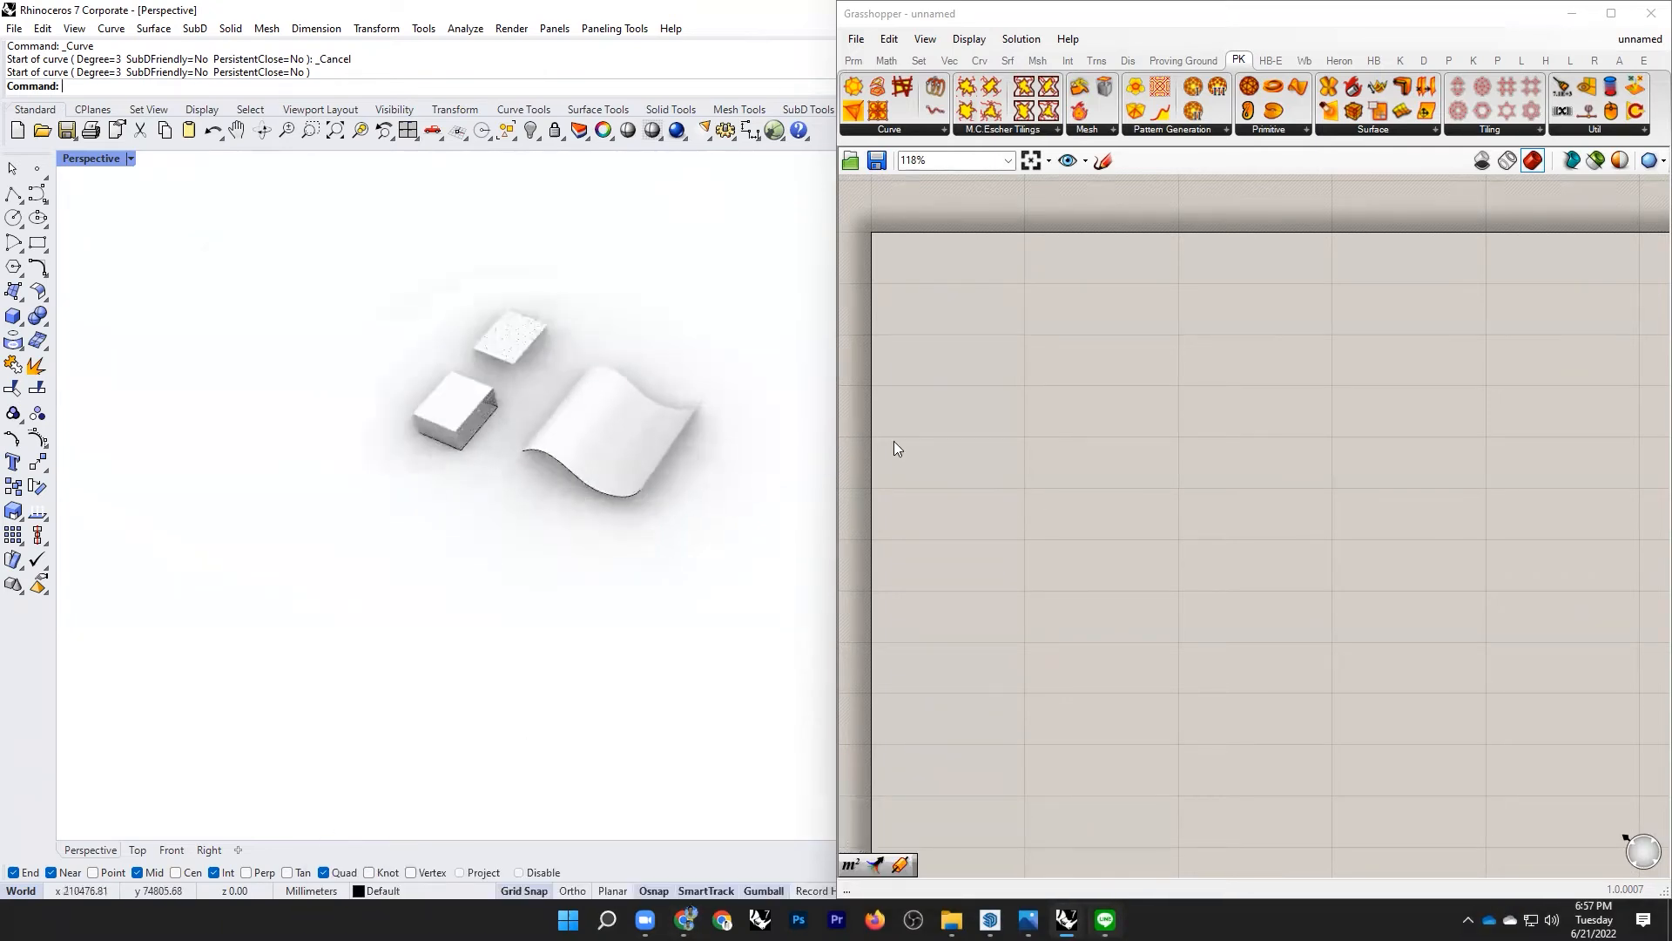
scroll(1012, 327, "down", 2)
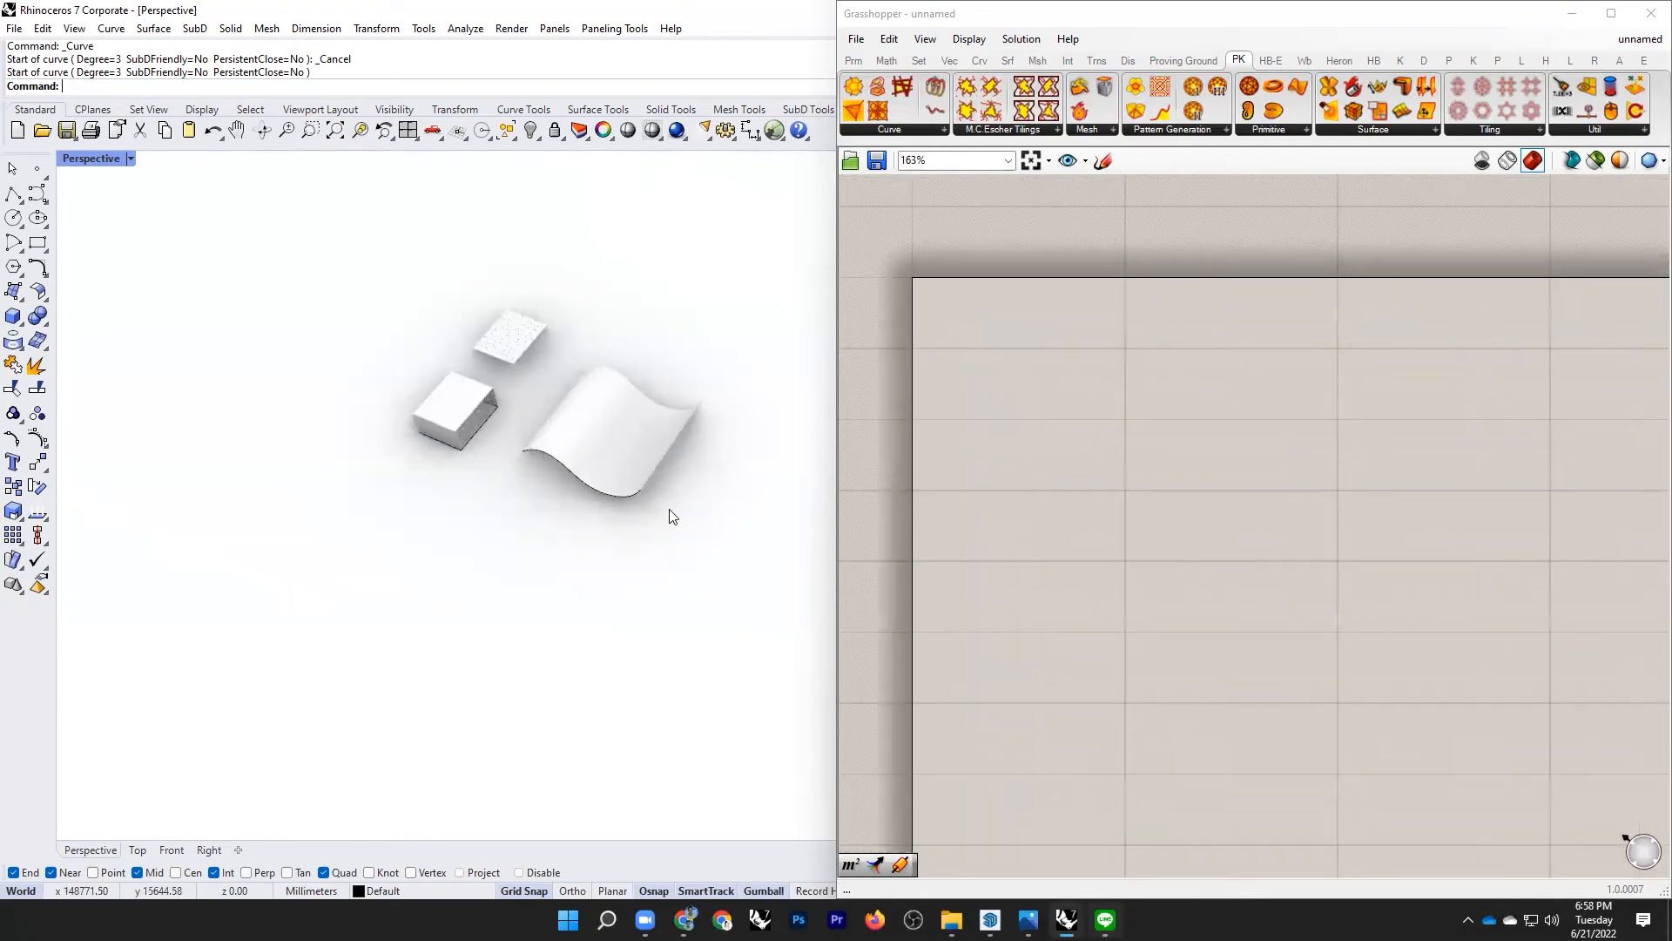
Step: Draw a centre-based ellipse in the empty area in front of the existing models, with Ortho on and the second semi-axis about 43,000 mm
left_click(38, 220)
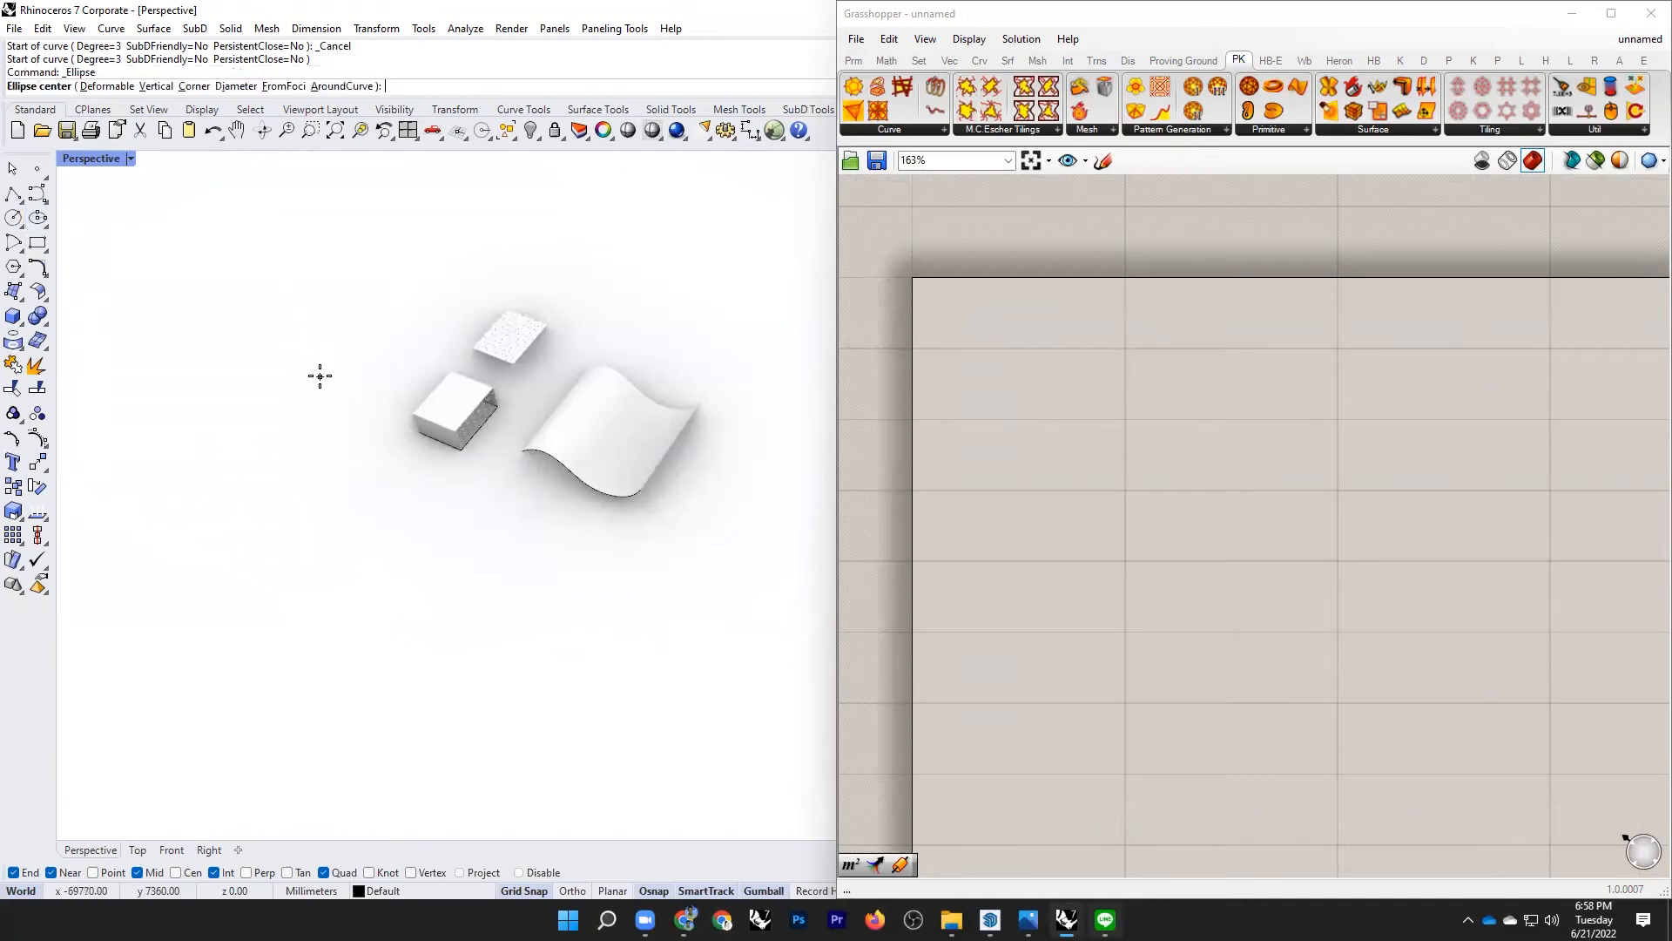
right_click_drag(317, 373, 358, 515, "shift")
left_click(367, 547)
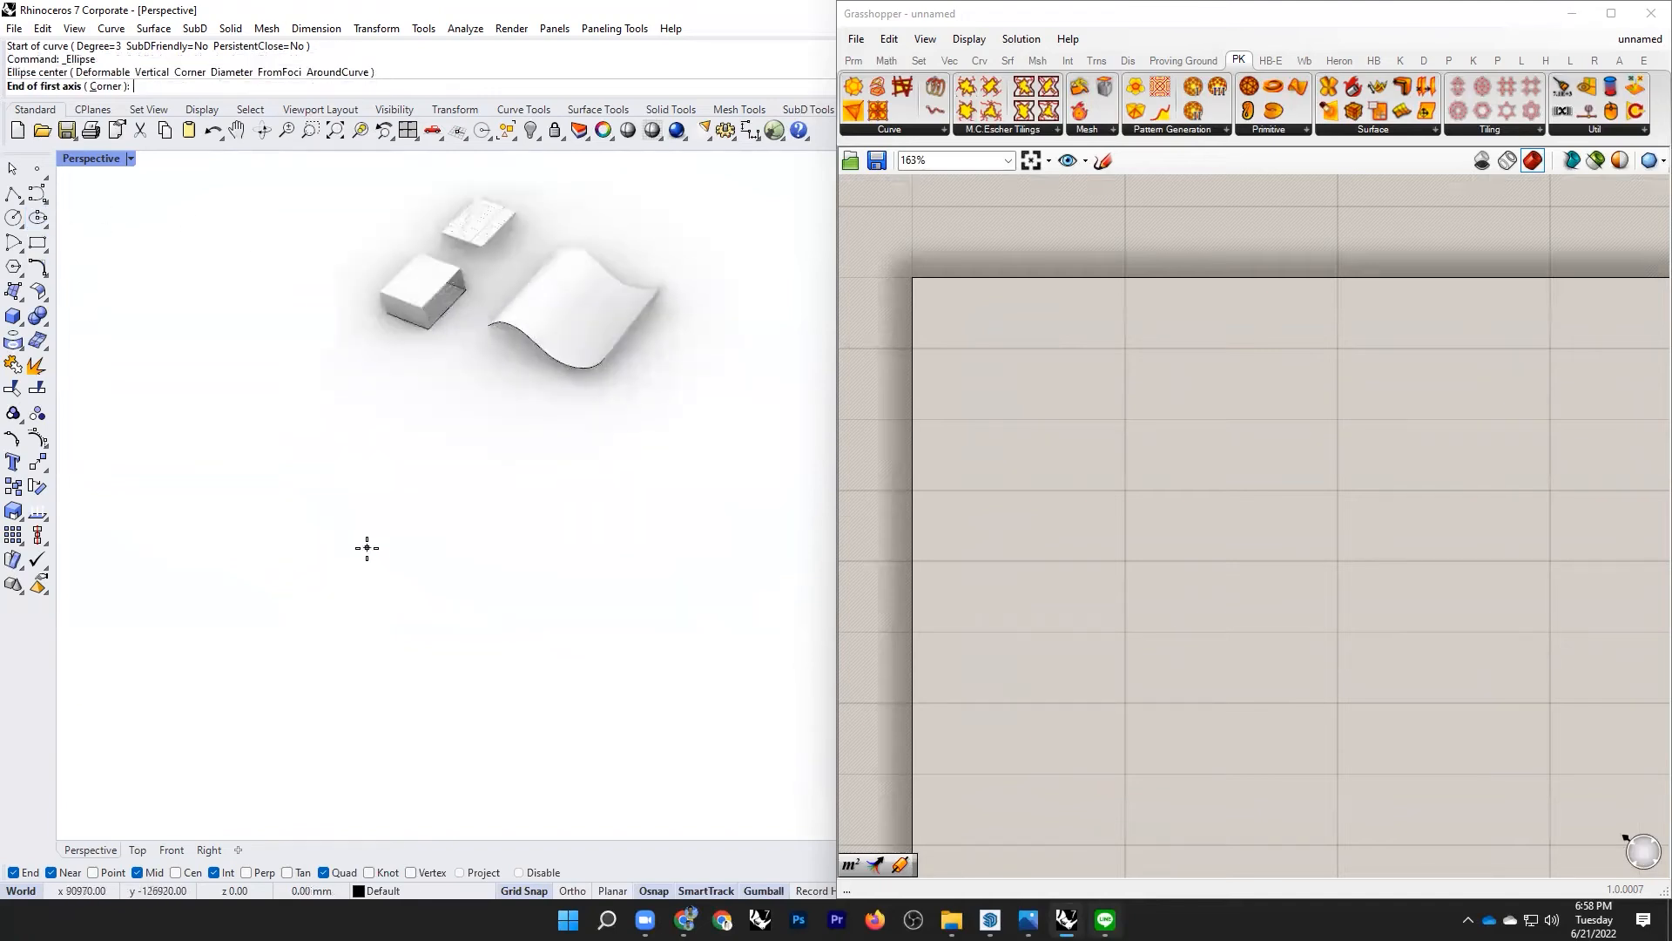
key("F8")
left_click(515, 579)
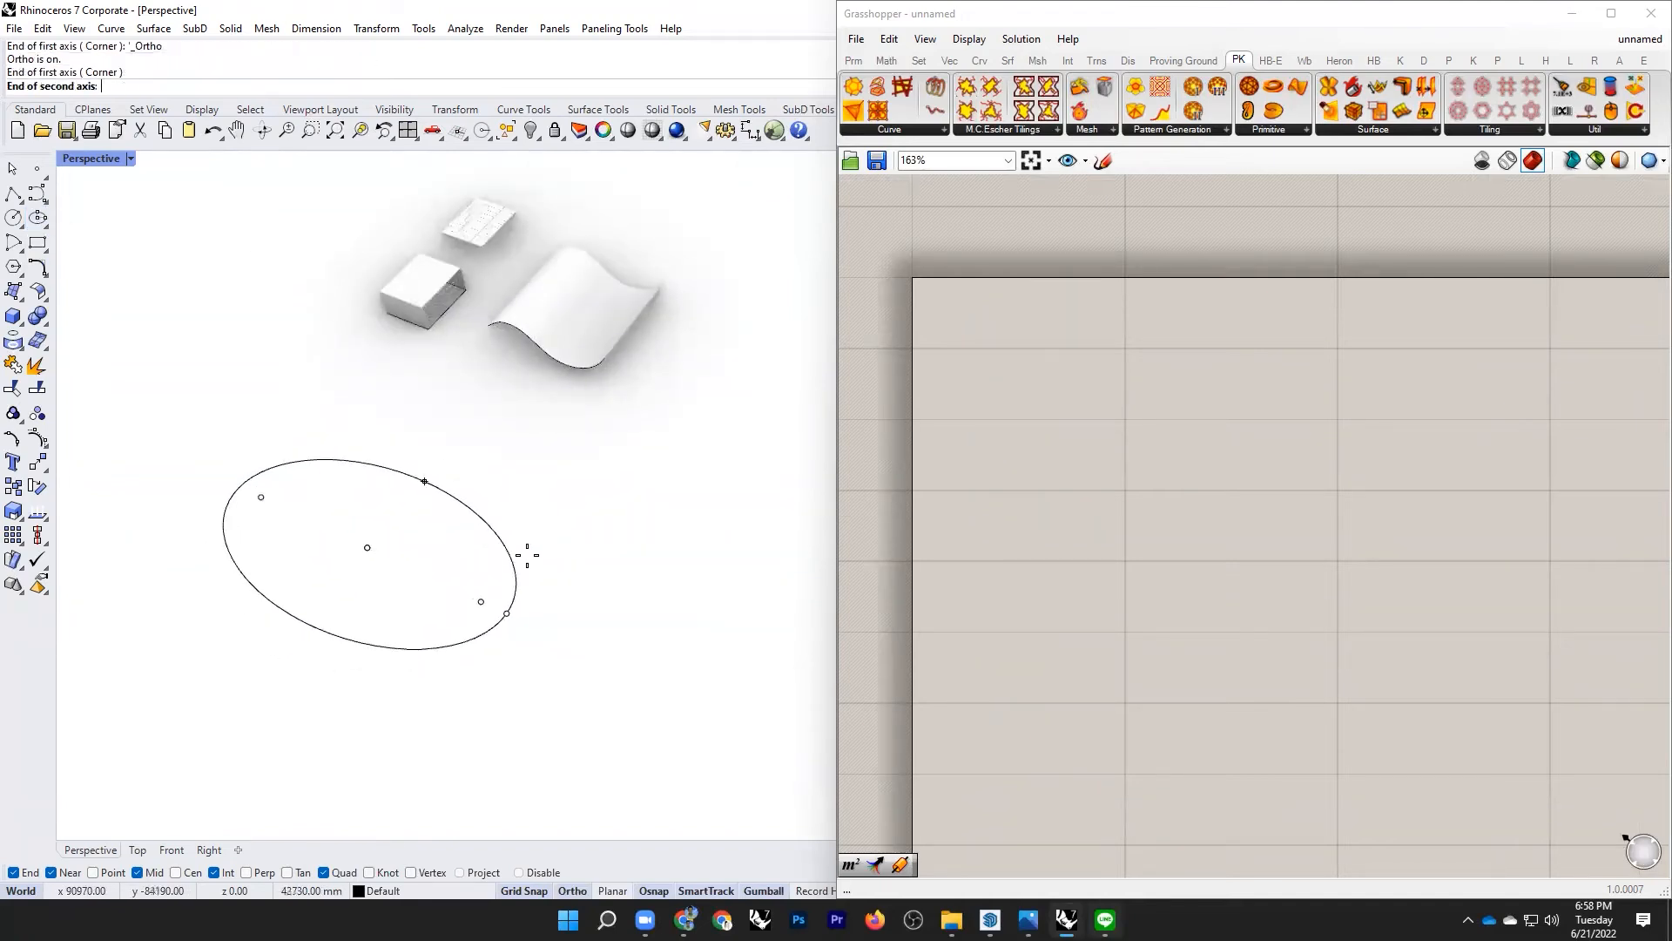
left_click(528, 558)
scroll(474, 534, "down", 2)
key("Return")
right_click_drag(474, 534, 432, 507)
scroll(444, 492, "up", 2)
scroll(472, 462, "up", 2)
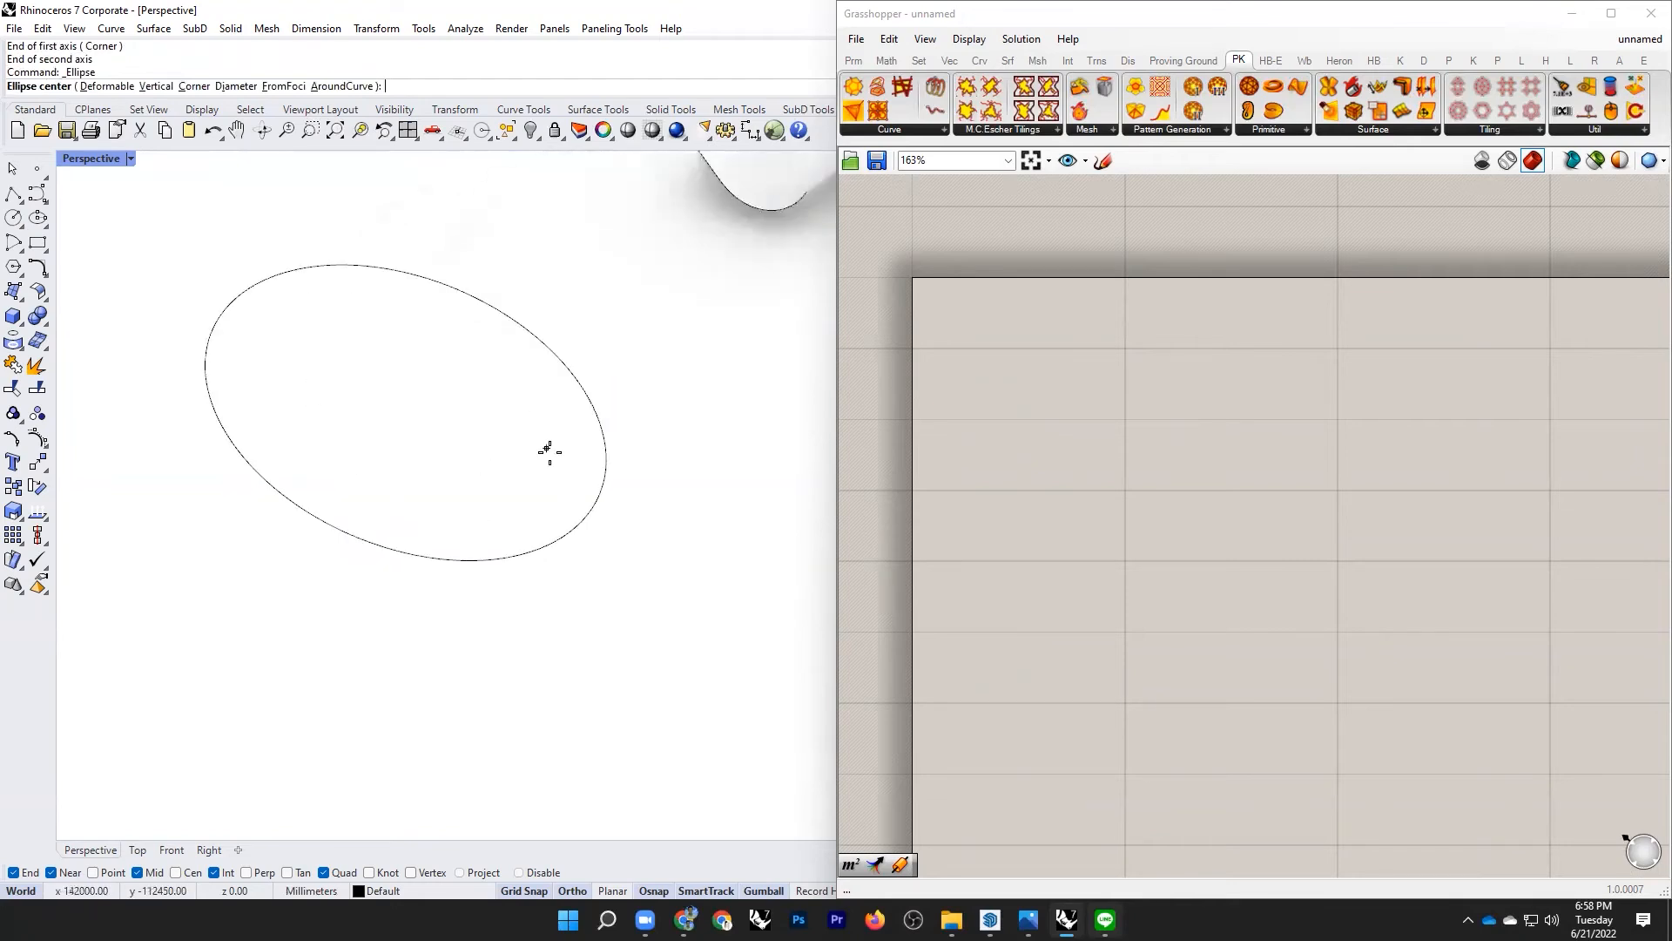
scroll(548, 447, "down", 2)
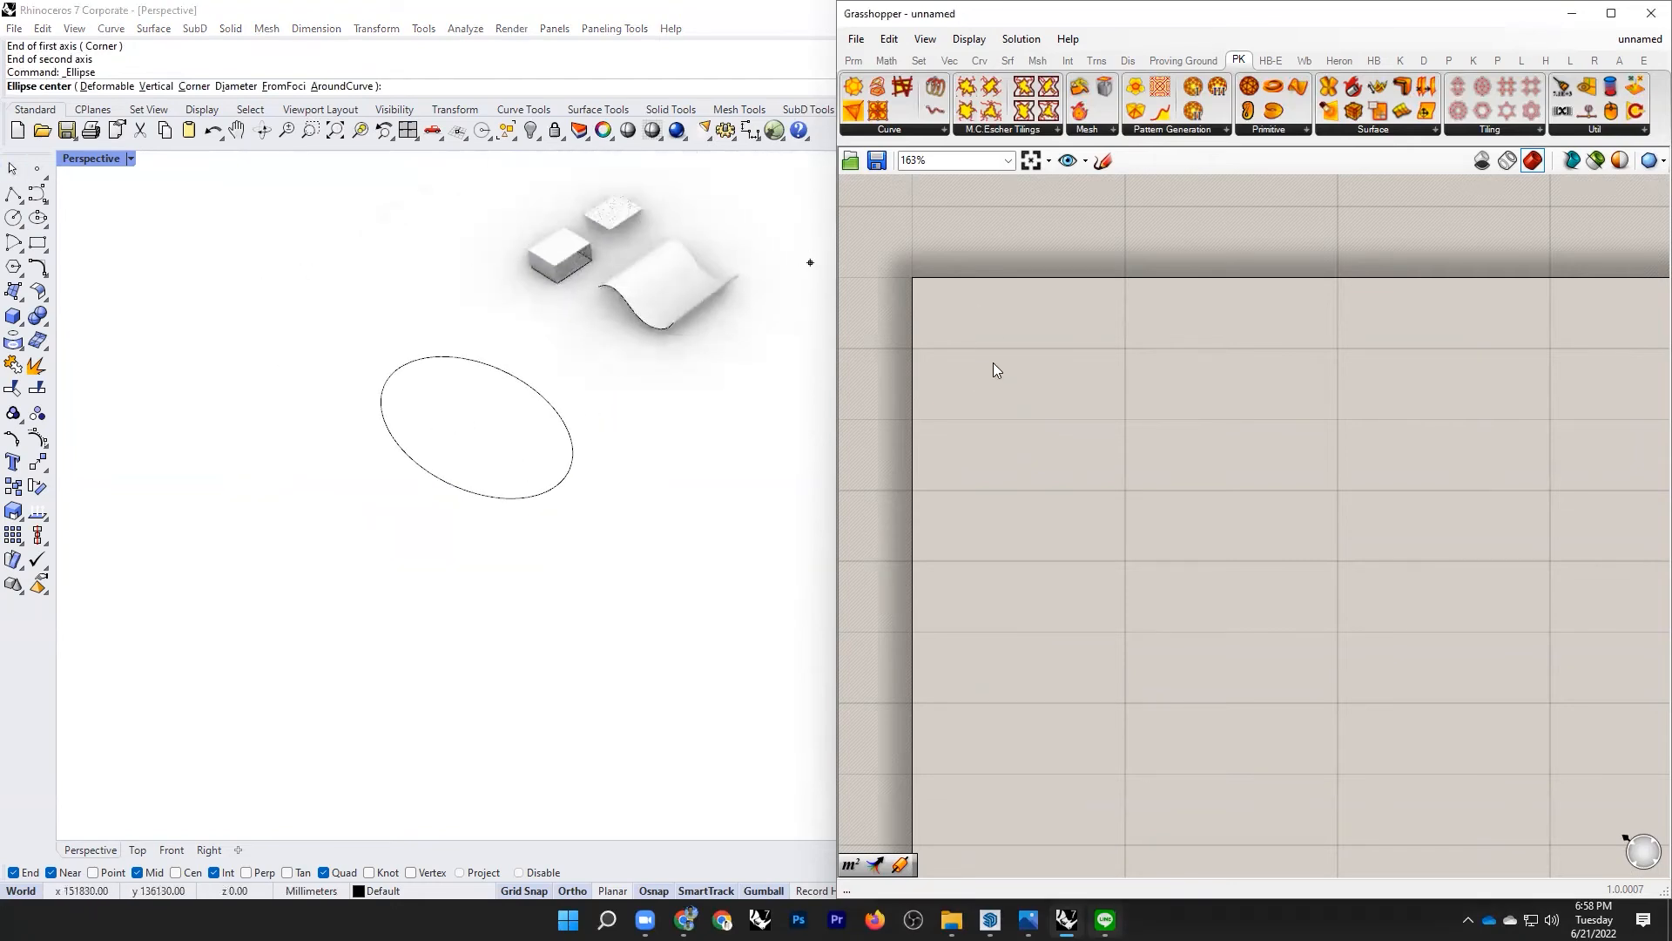
Step: Add a Curve parameter to the Grasshopper canvas and set the Rhino ellipse as its single referenced curve
double_click(993, 362)
type("curve")
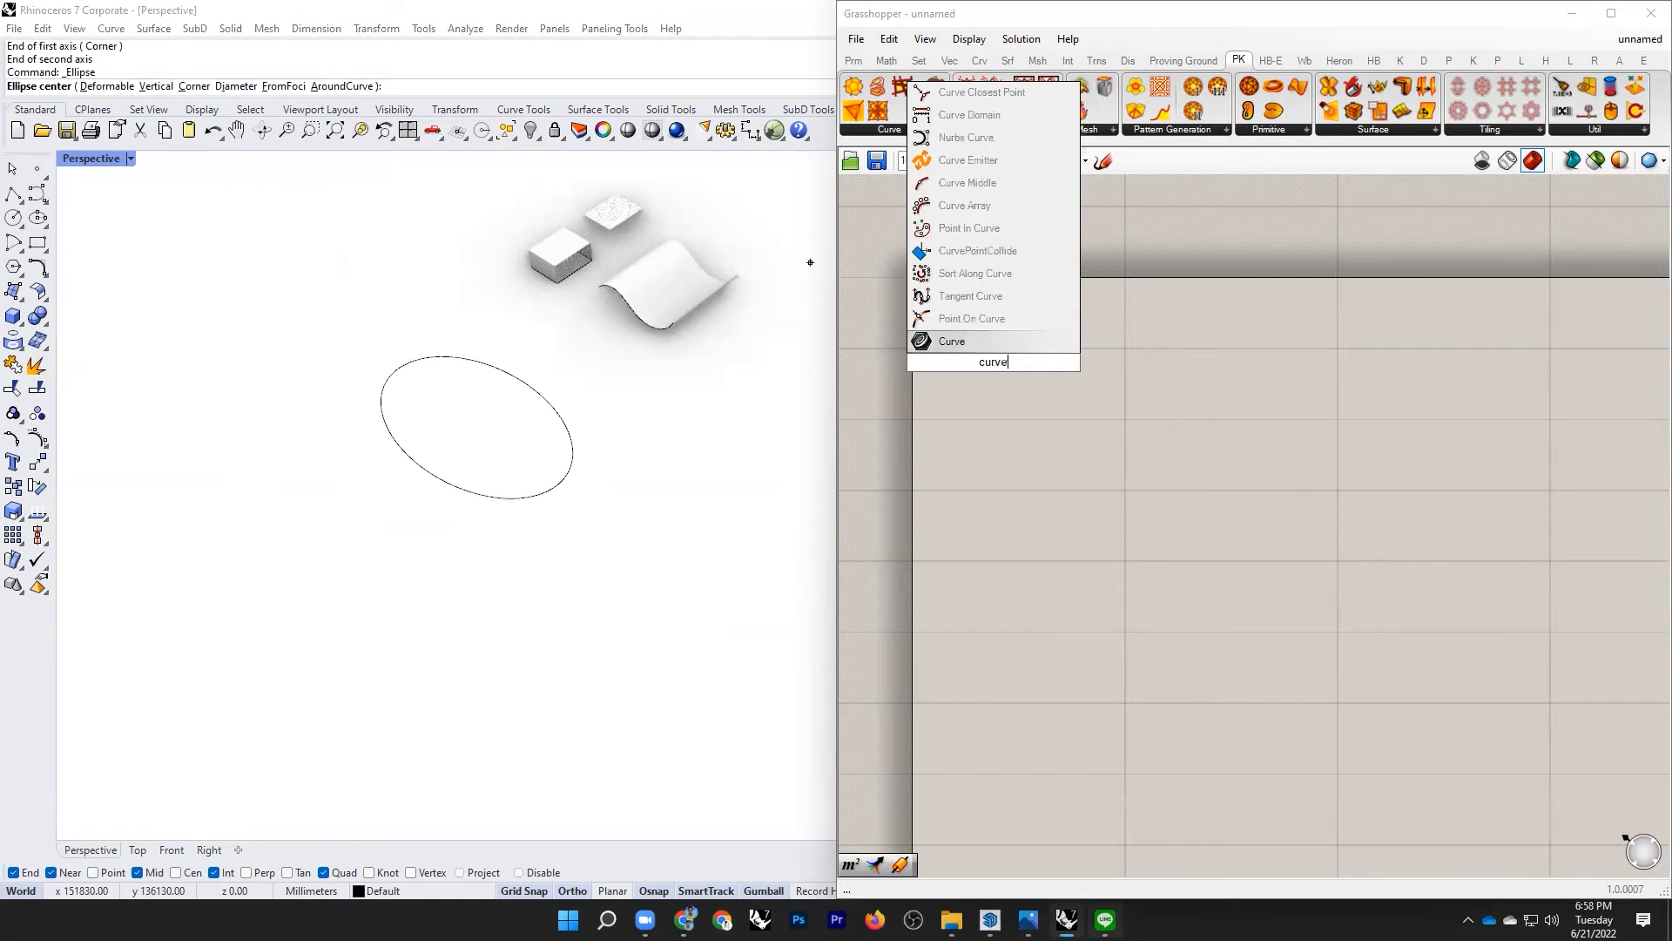
left_click(989, 341)
right_click(997, 366)
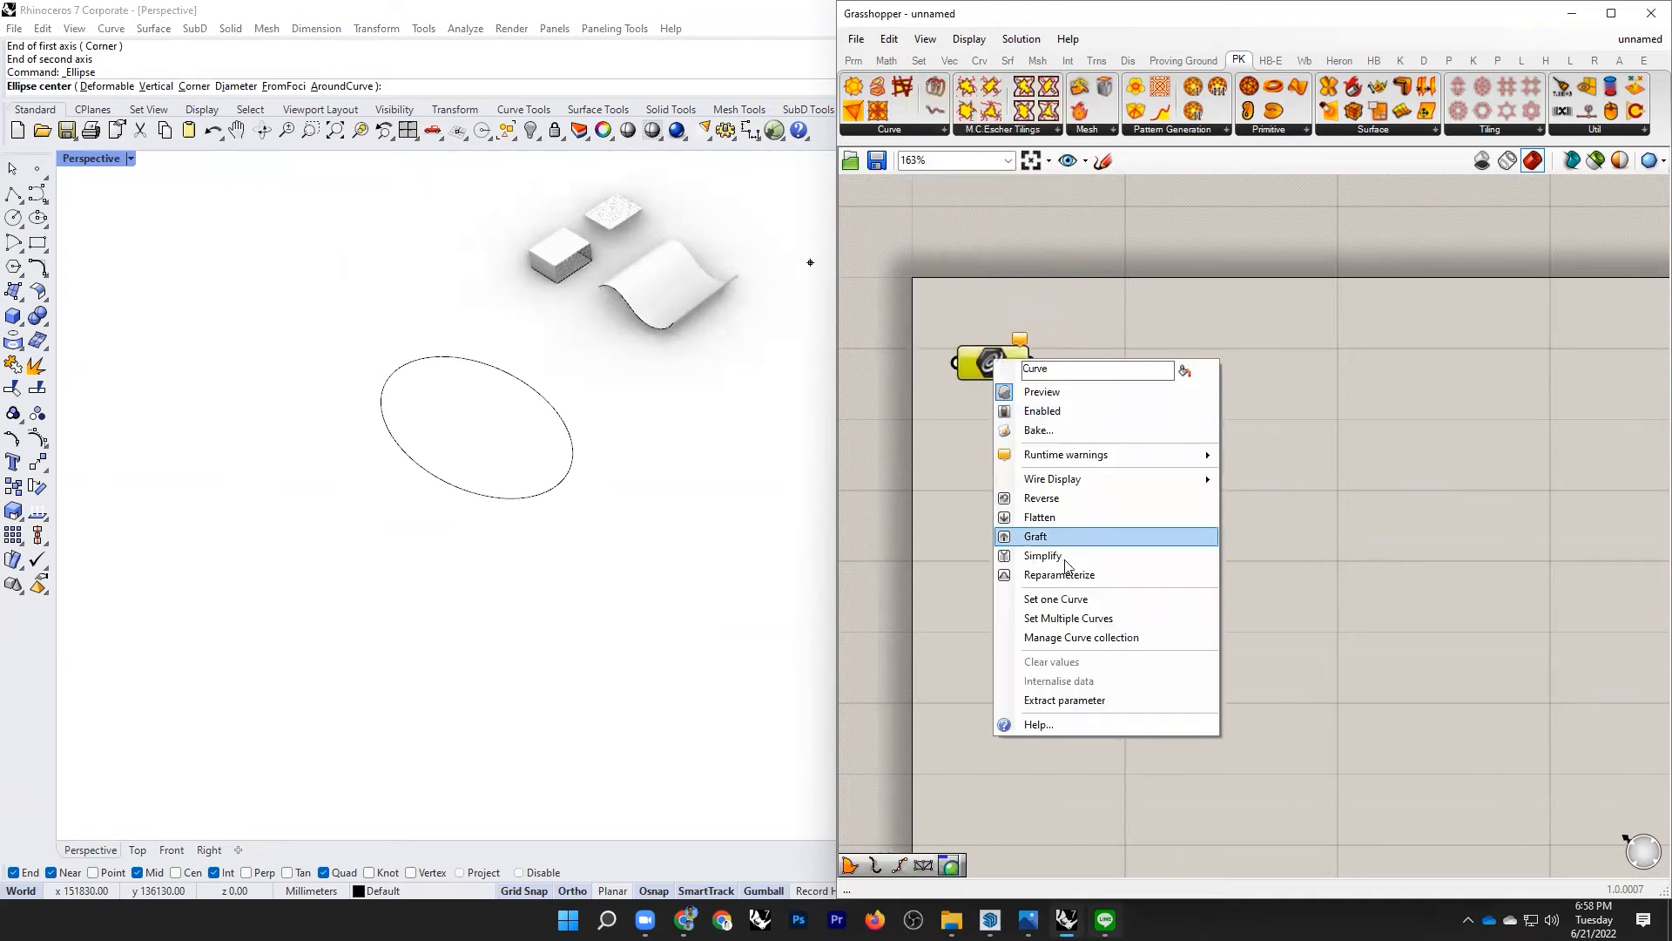
left_click(1074, 601)
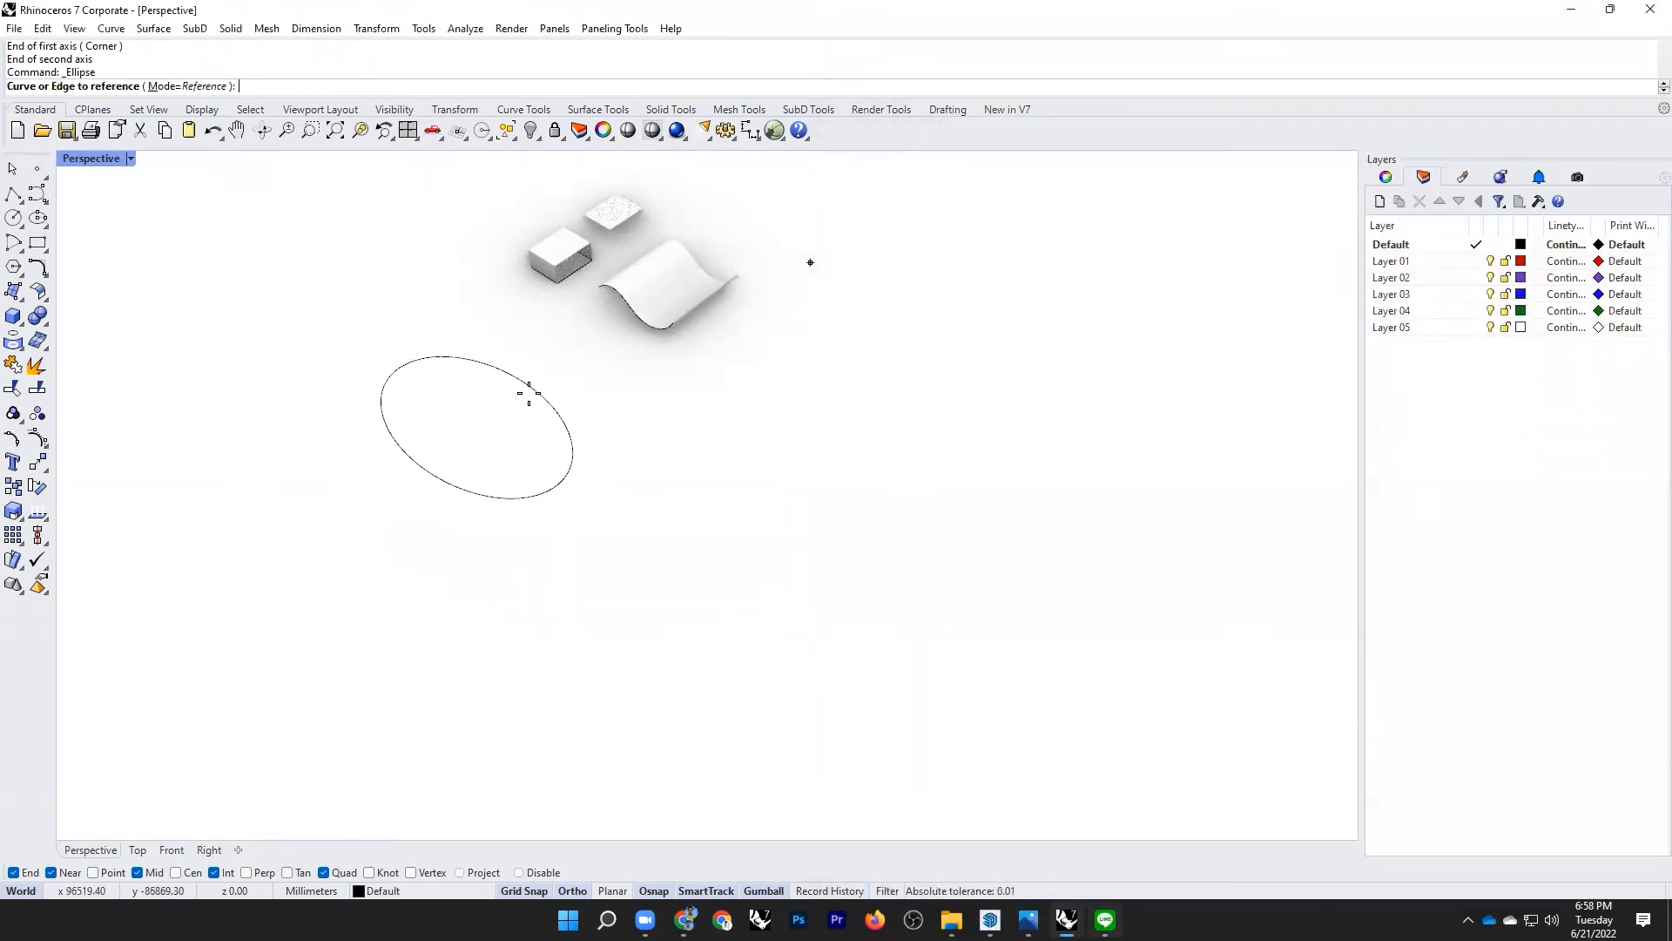
left_click(529, 393)
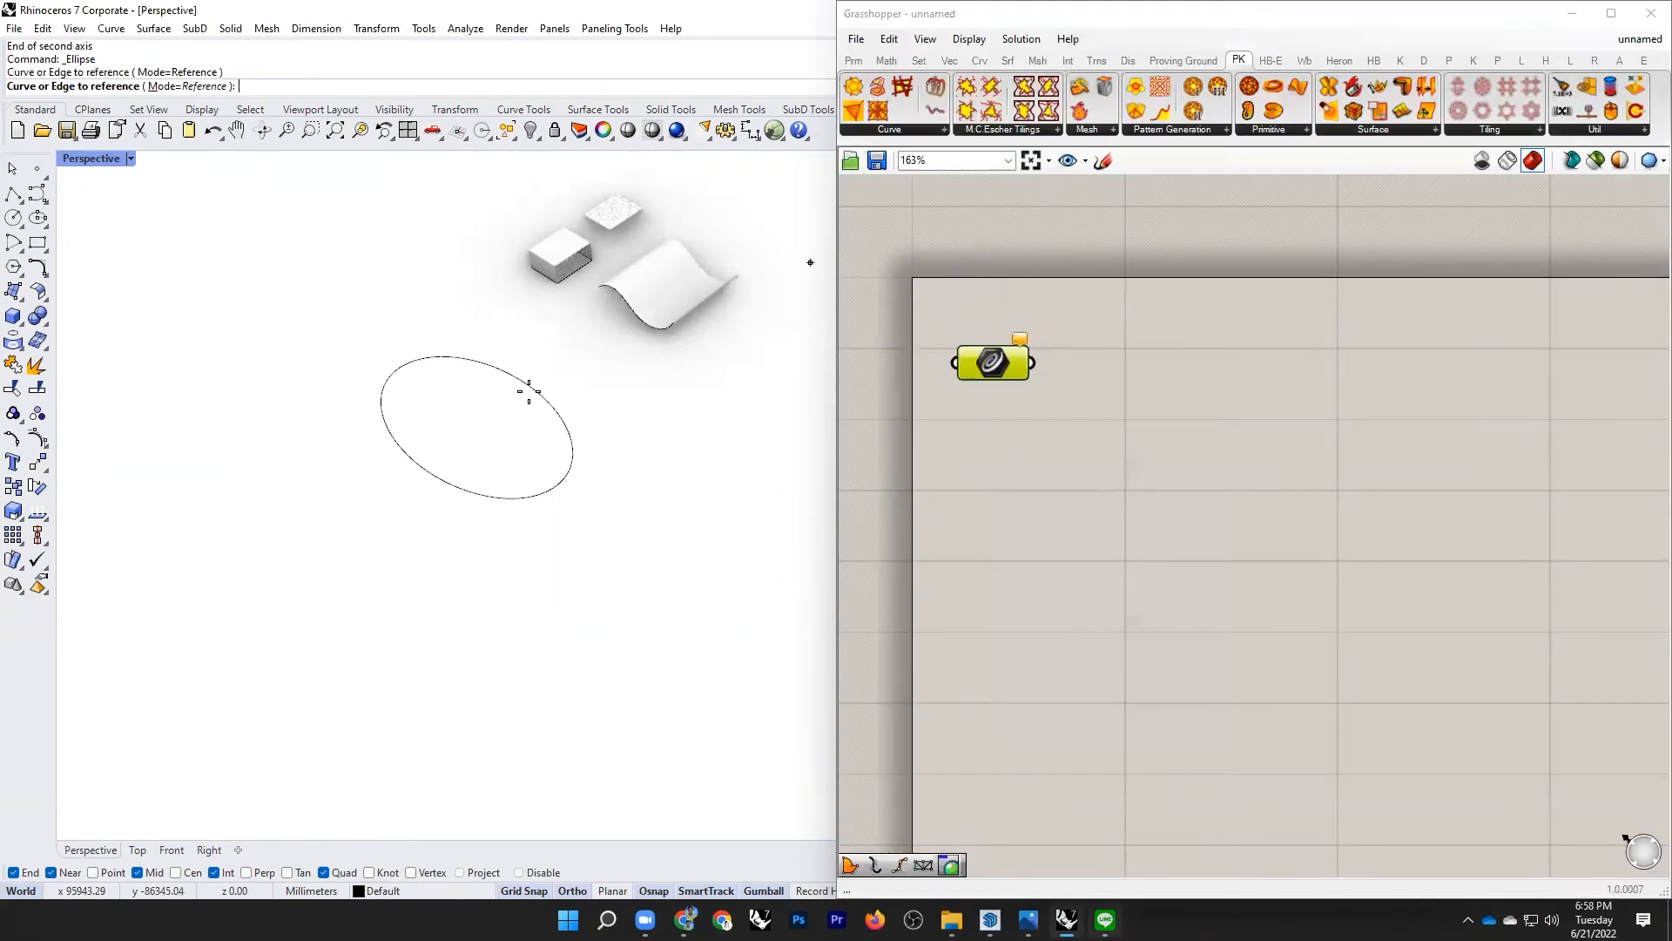
right_click(992, 369)
left_click(1073, 601)
left_click(542, 392)
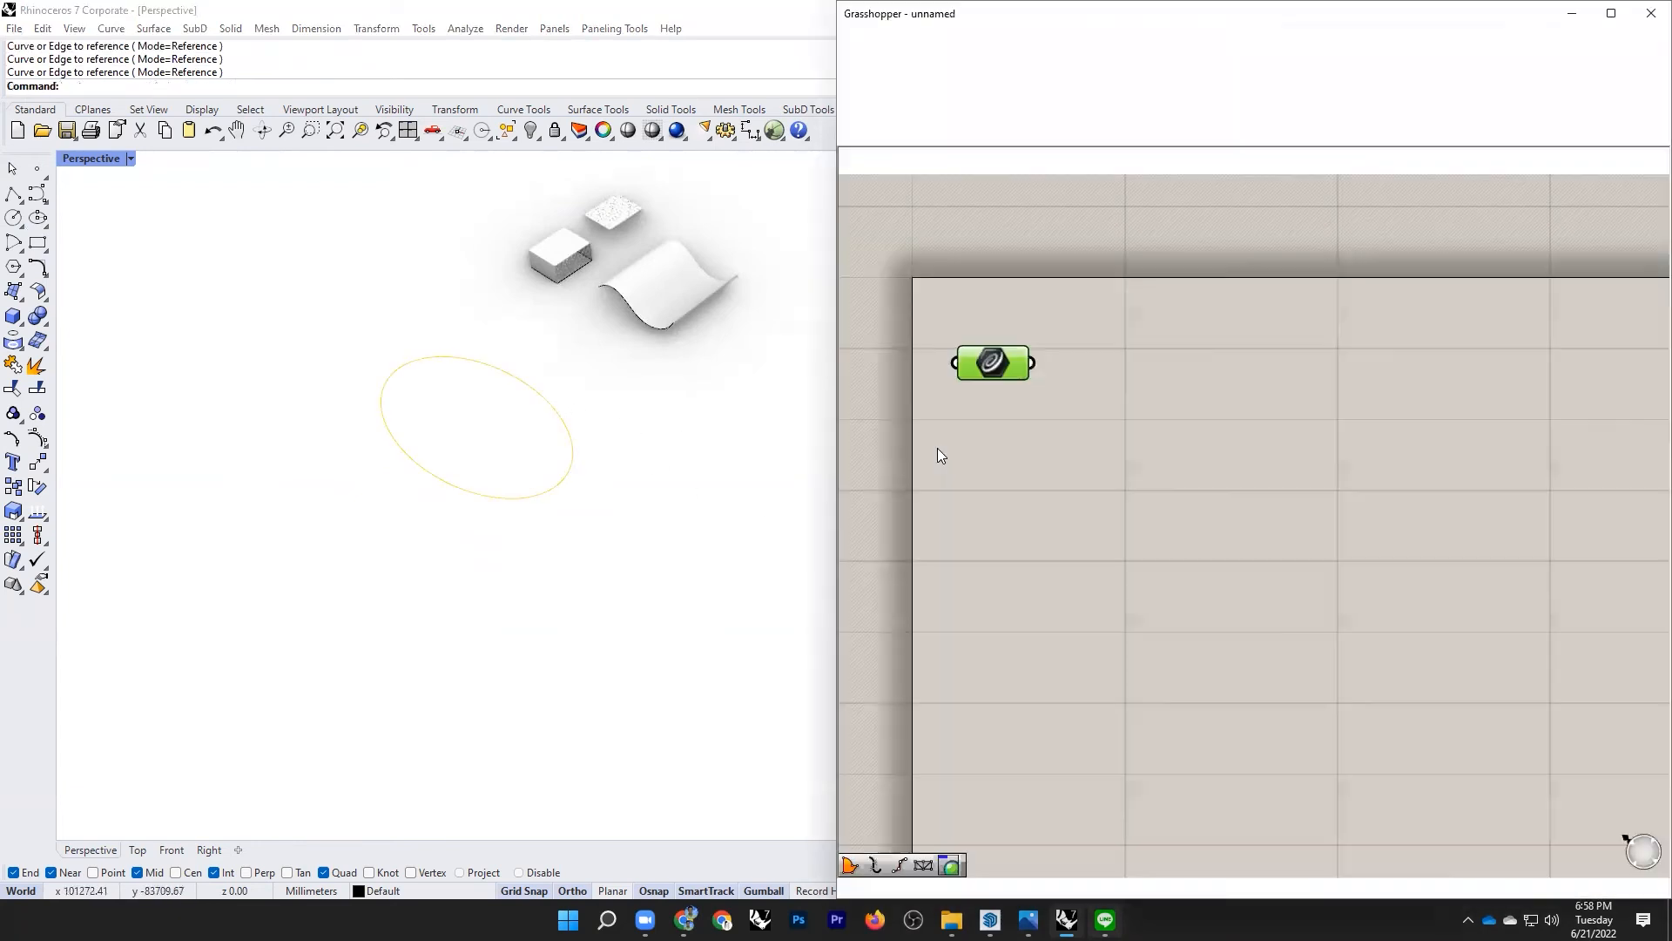
left_click_drag(999, 365, 1046, 374)
Step: Cancel the pending Ellipse command and hide the wavy surface and the two smaller models beside it
scroll(536, 446, "down", 4)
right_click(571, 398)
right_click_drag(570, 398, 511, 455)
left_click(12, 168)
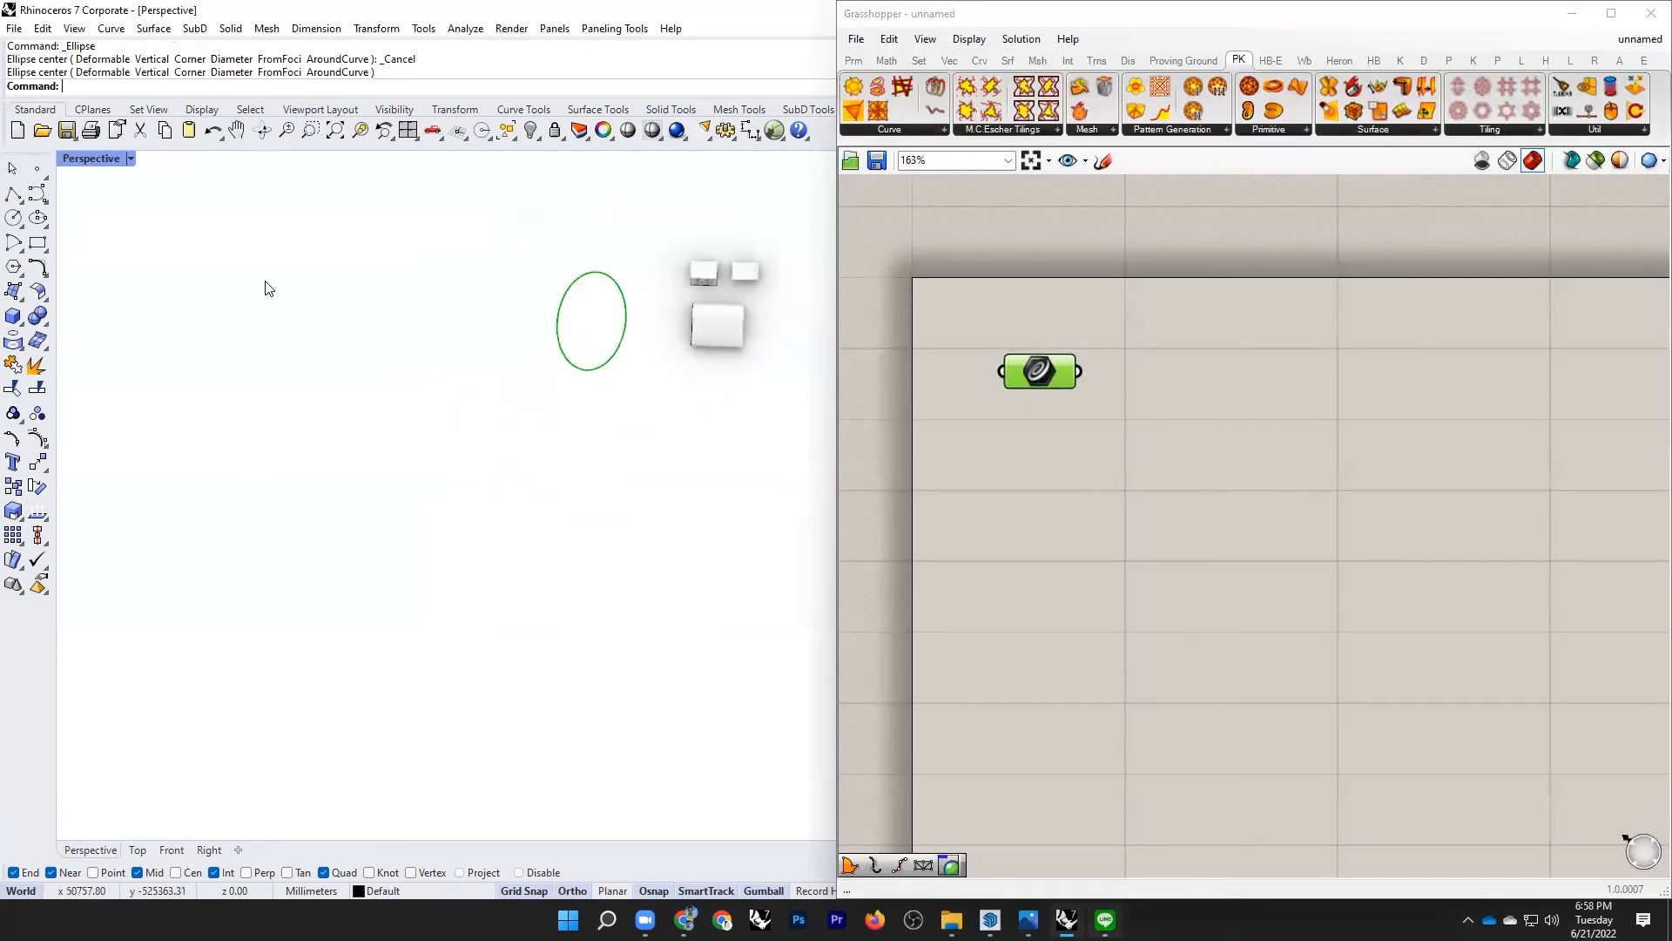
left_click_drag(685, 394, 297, 186)
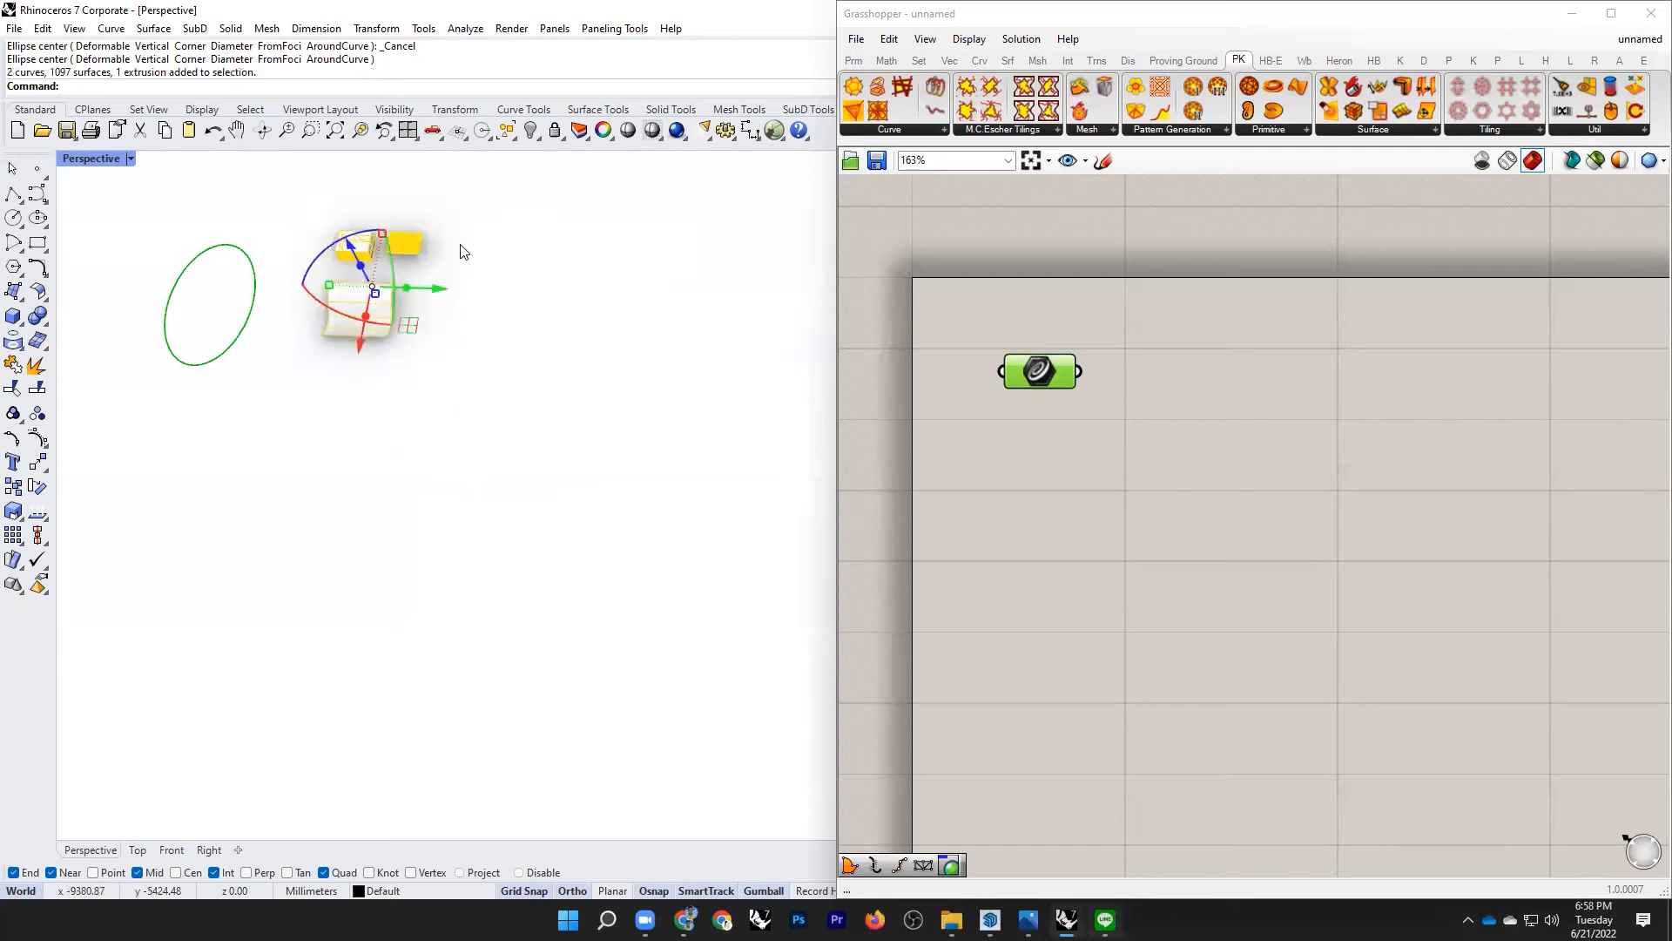
type("hide")
key("Return")
Step: Examine the remaining ellipse and its Grasshopper preview from several angles and distances
scroll(427, 276, "down", 1)
scroll(426, 276, "down", 5)
right_click_drag(426, 276, 515, 325)
scroll(258, 508, "up", 8)
right_click_drag(258, 508, 437, 416)
scroll(437, 417, "down", 10)
scroll(437, 417, "up", 14)
scroll(488, 425, "down", 10)
scroll(422, 439, "up", 10)
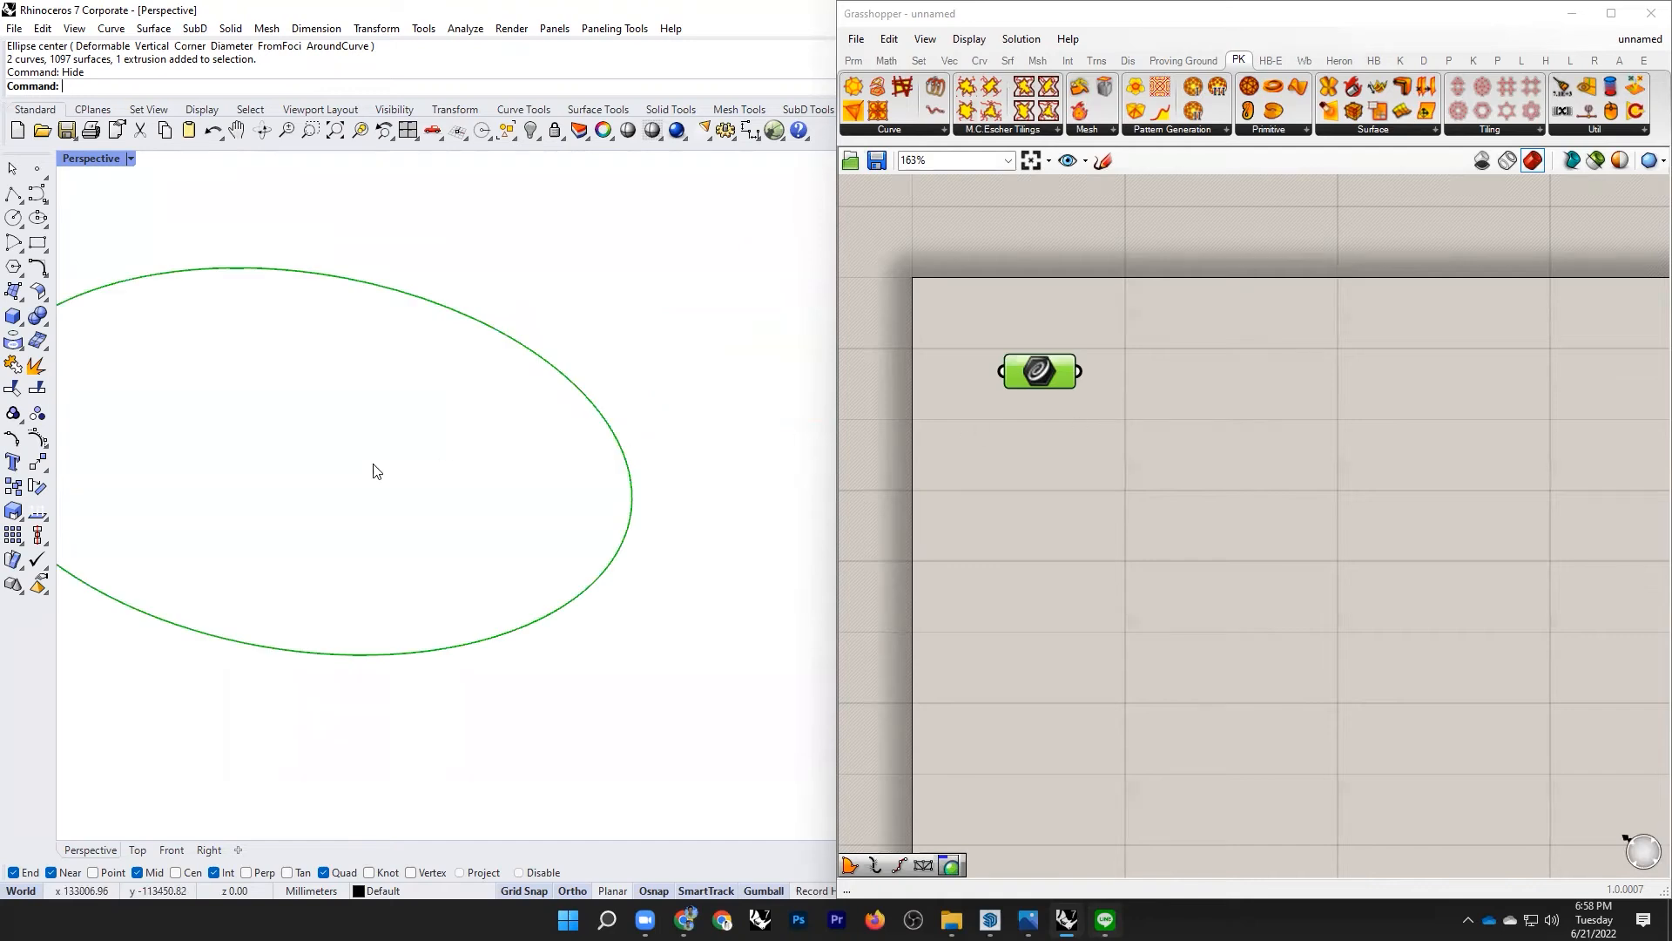
scroll(1104, 405, "down", 3)
scroll(373, 465, "down", 12)
scroll(373, 464, "up", 6)
scroll(1062, 407, "up", 3)
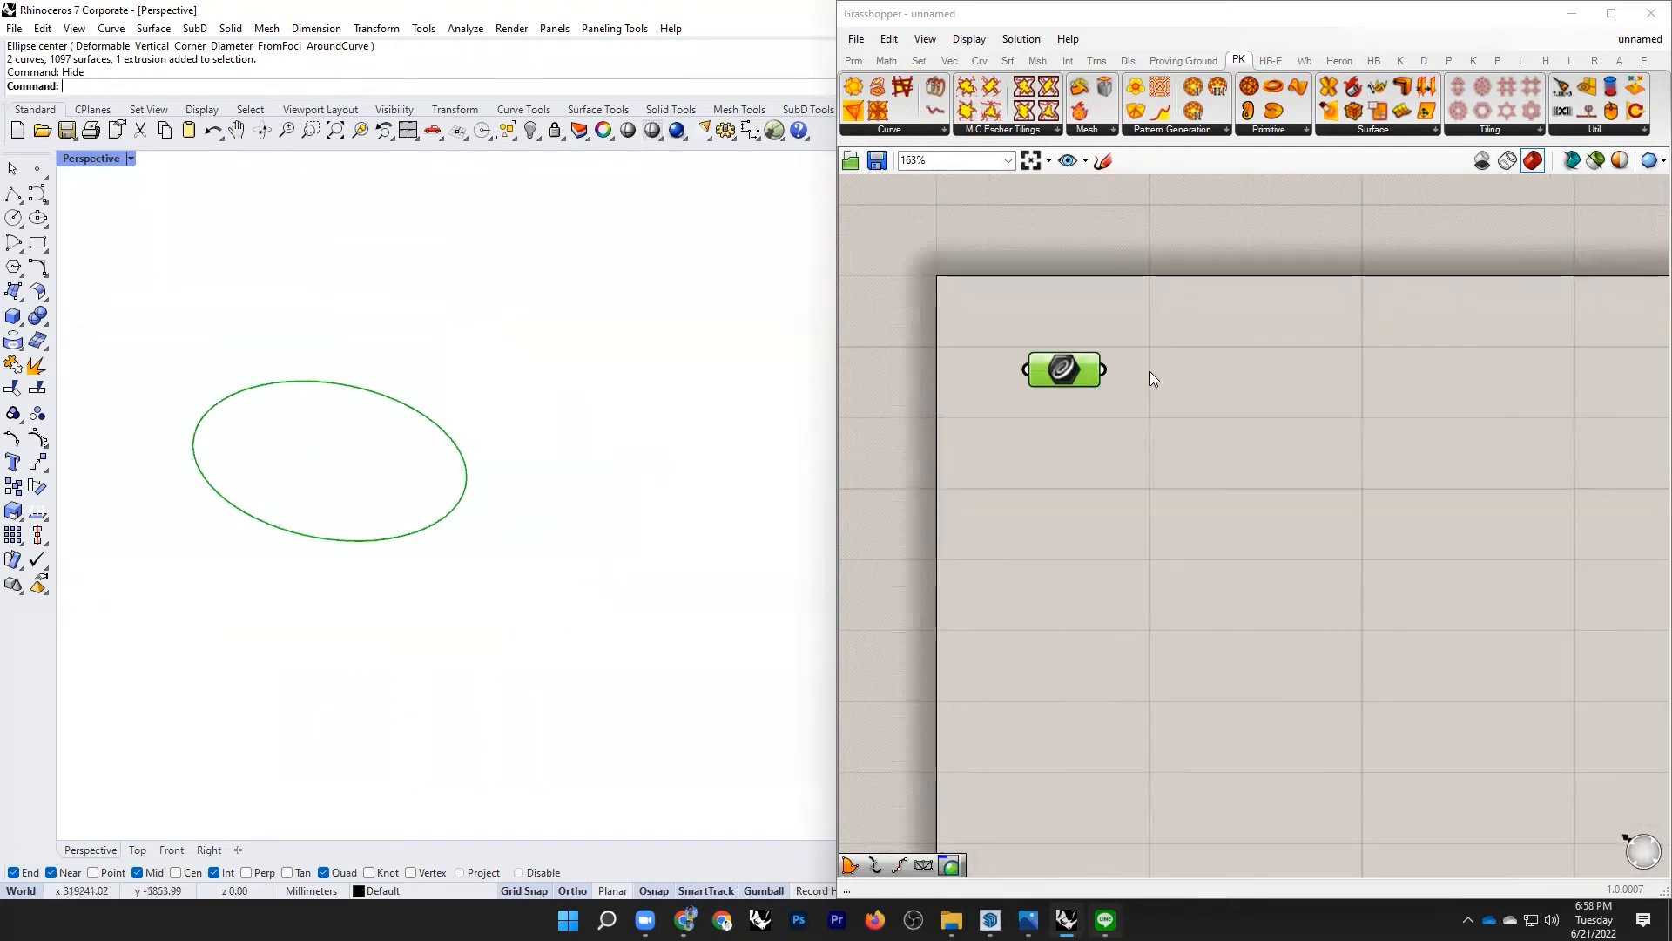
Step: Add a Move component and wire the ellipse's Curve parameter into its Geometry input
double_click(1215, 391)
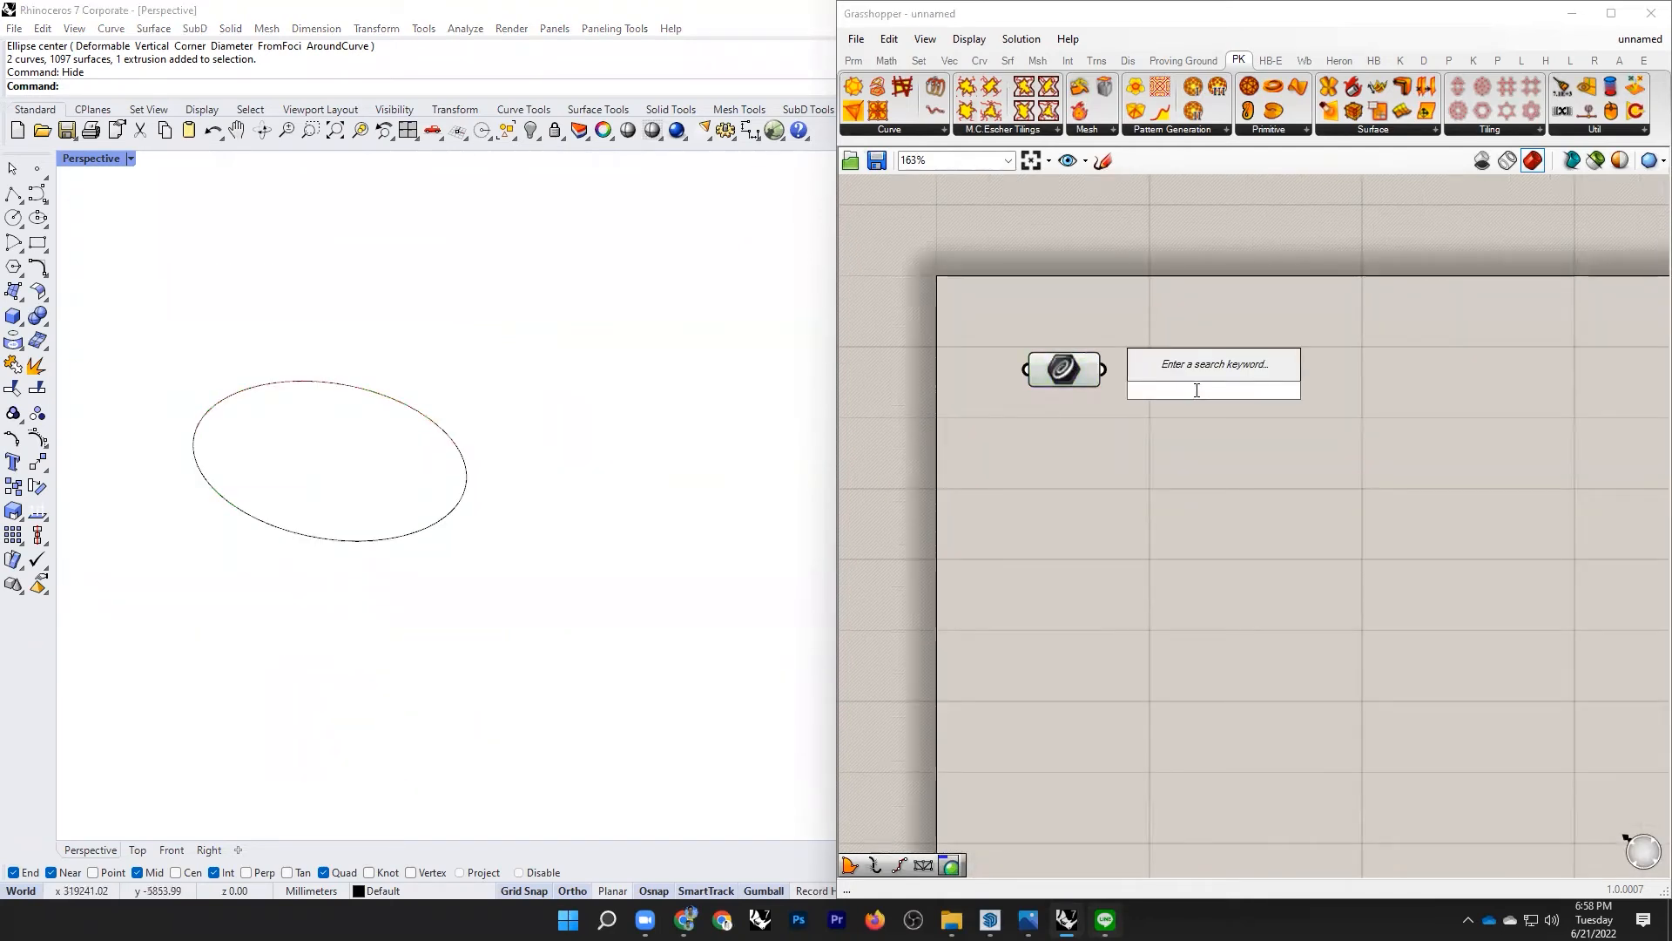
left_click(494, 406)
scroll(377, 381, "up", 3)
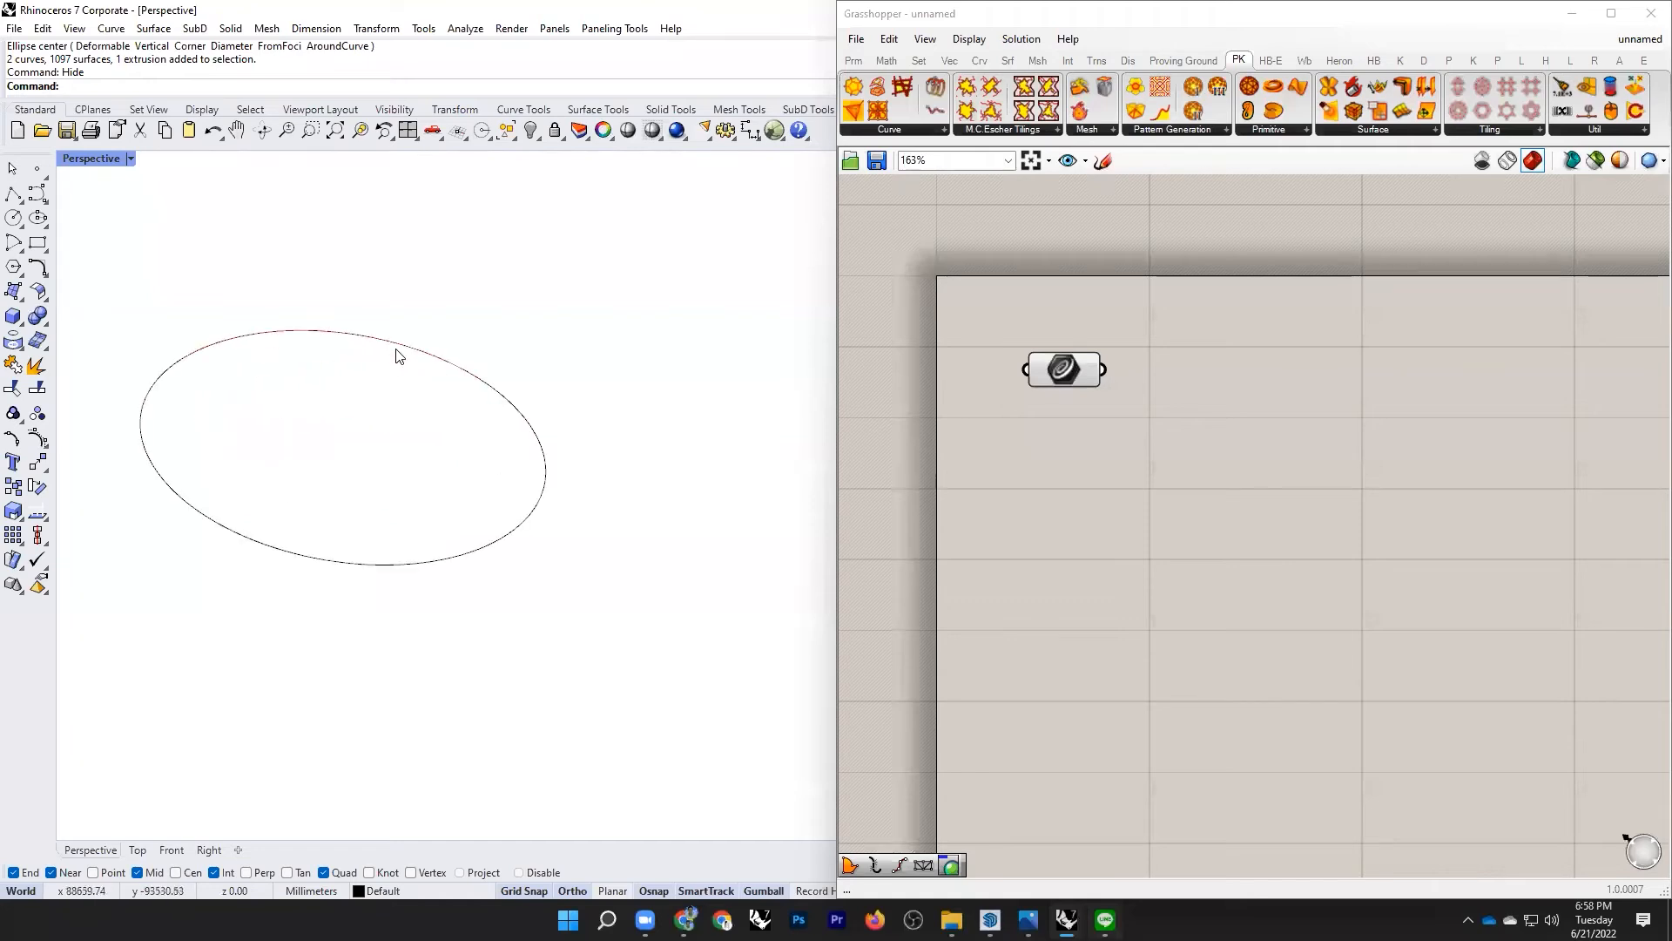
left_click(392, 353)
left_click(1196, 357)
double_click(1217, 355)
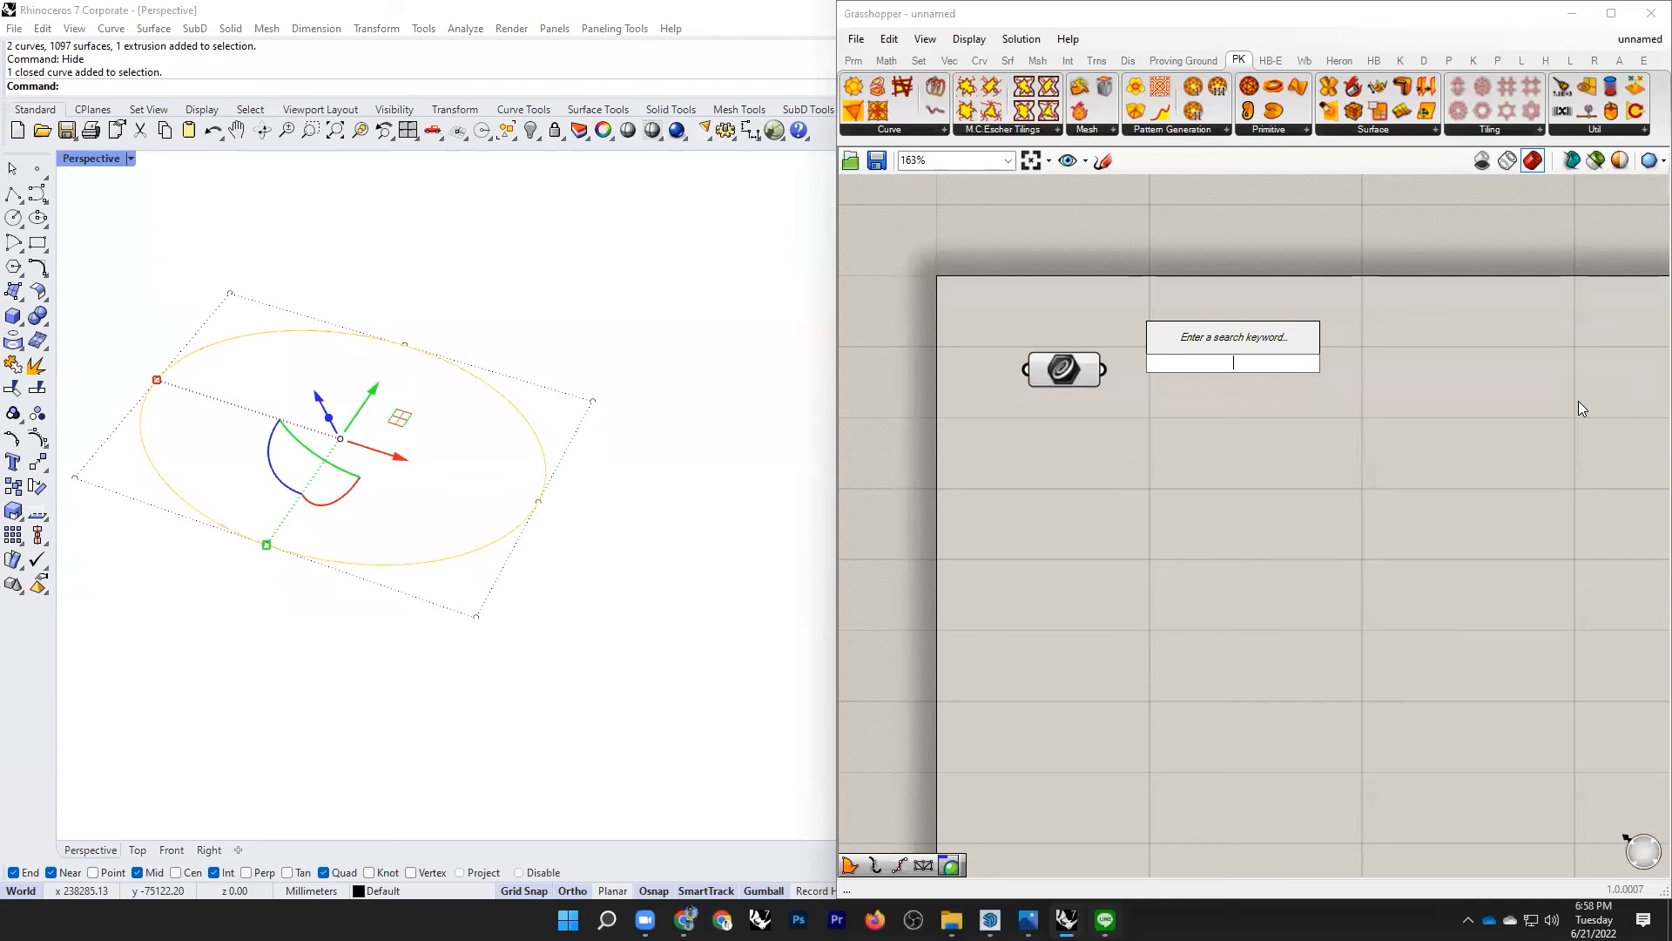
type("move")
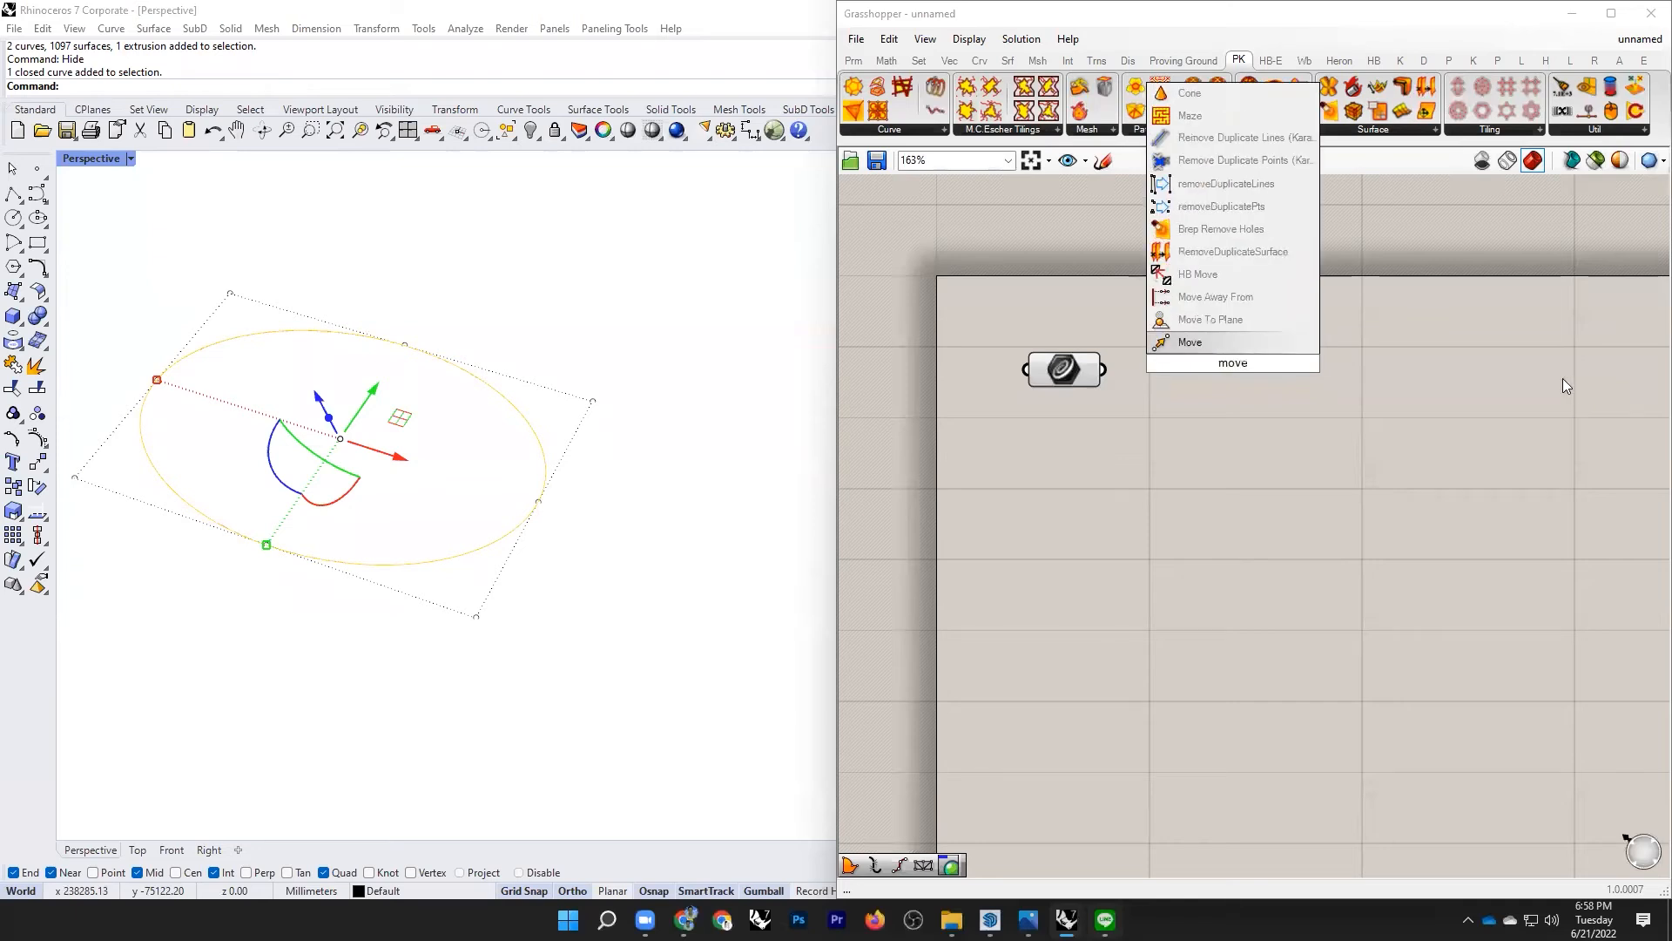
left_click(1277, 341)
left_click_drag(1099, 371, 1260, 371)
left_click_drag(1424, 373, 1558, 363)
Step: Add a Unit Z vector component and connect its output to the Move component's Motion input
left_click(1093, 458)
double_click(1092, 459)
type("unit")
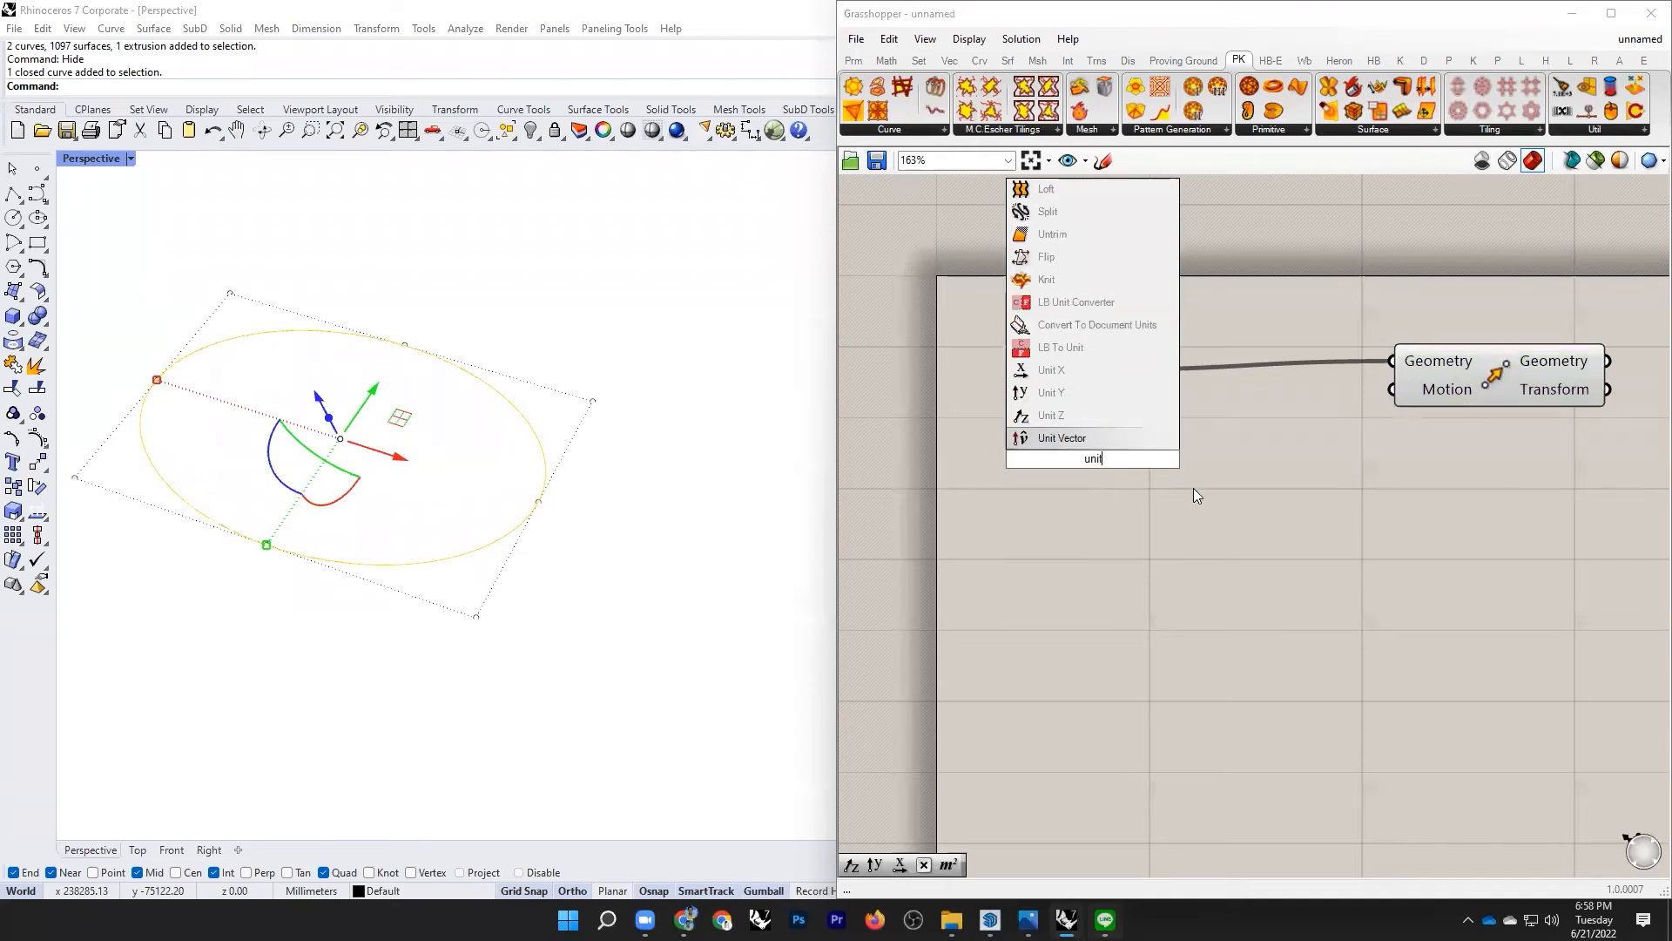
left_click(1093, 414)
left_click(1106, 470)
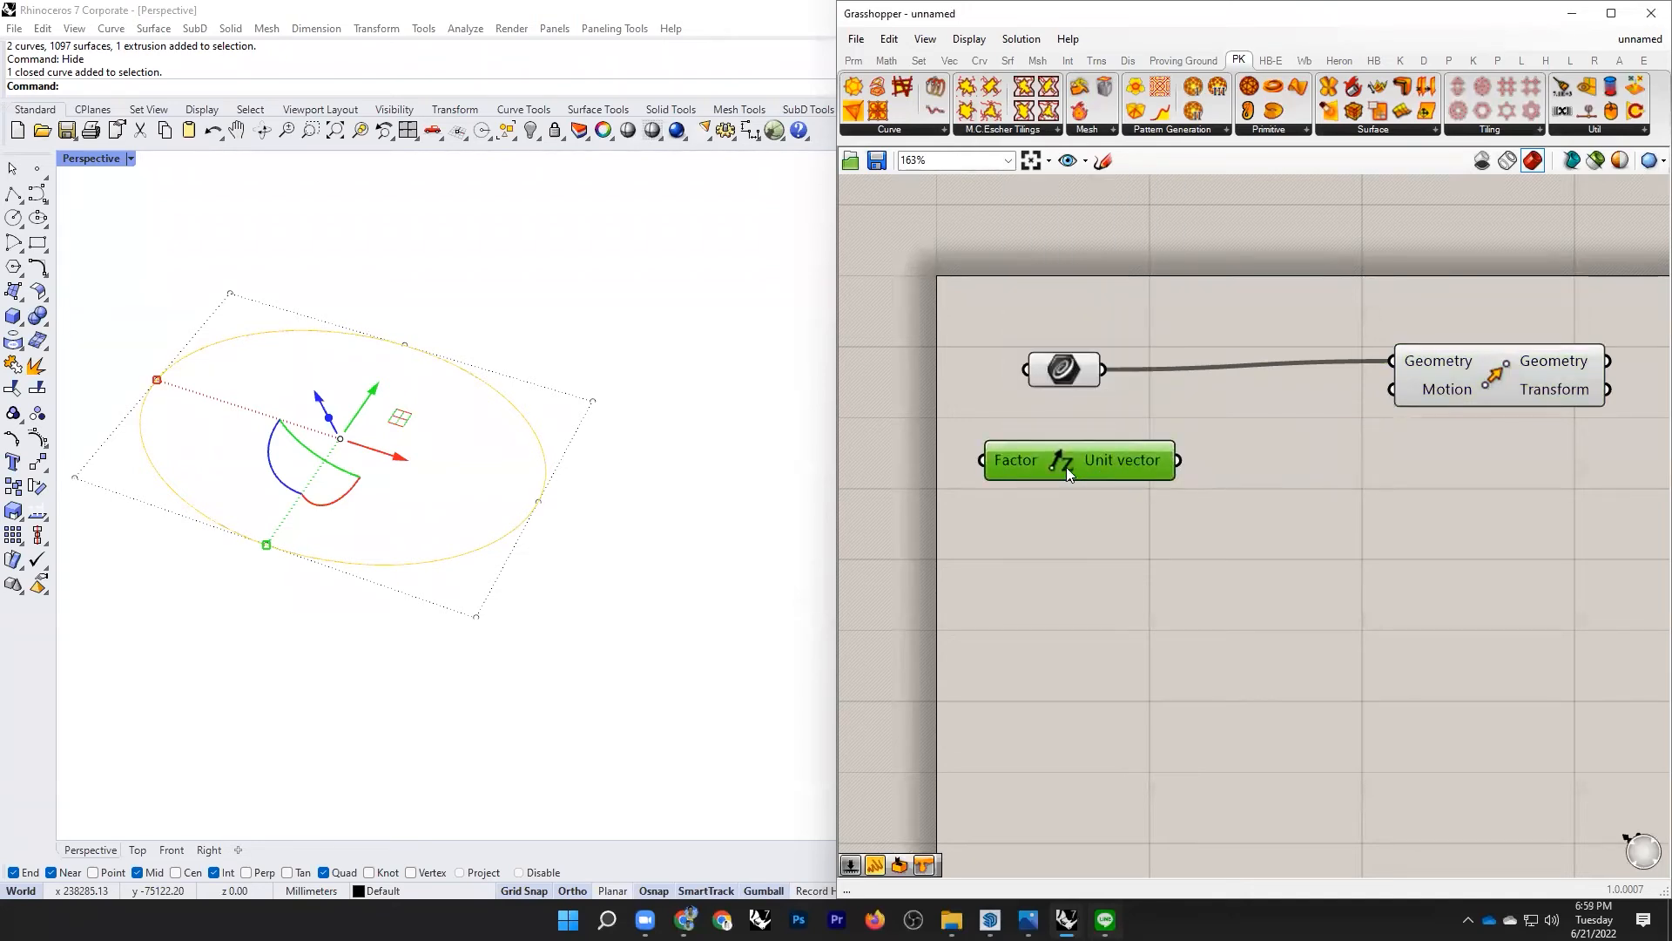
left_click_drag(1391, 389, 1183, 451)
Step: Create a number slider with the value 4500 and wire it to the Unit Z component's Factor input
scroll(1366, 456, "up", 1)
scroll(1481, 462, "down", 3)
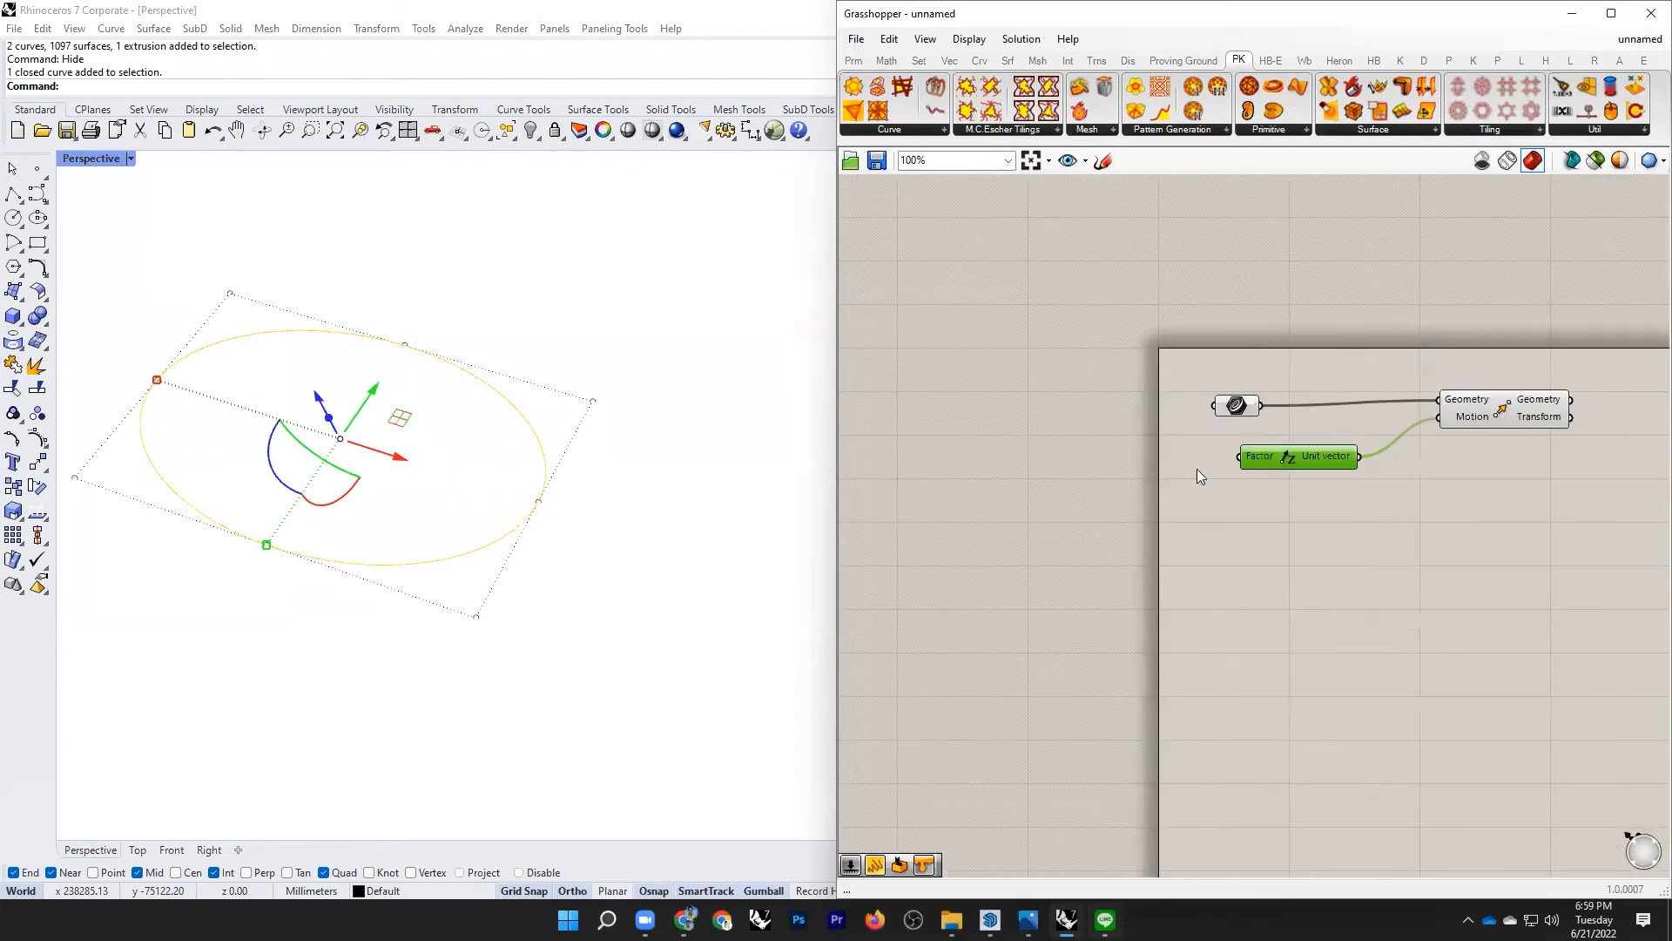
scroll(1196, 469, "up", 5)
double_click(1316, 451)
type("4500")
key("Return")
left_click_drag(1275, 470, 1373, 429)
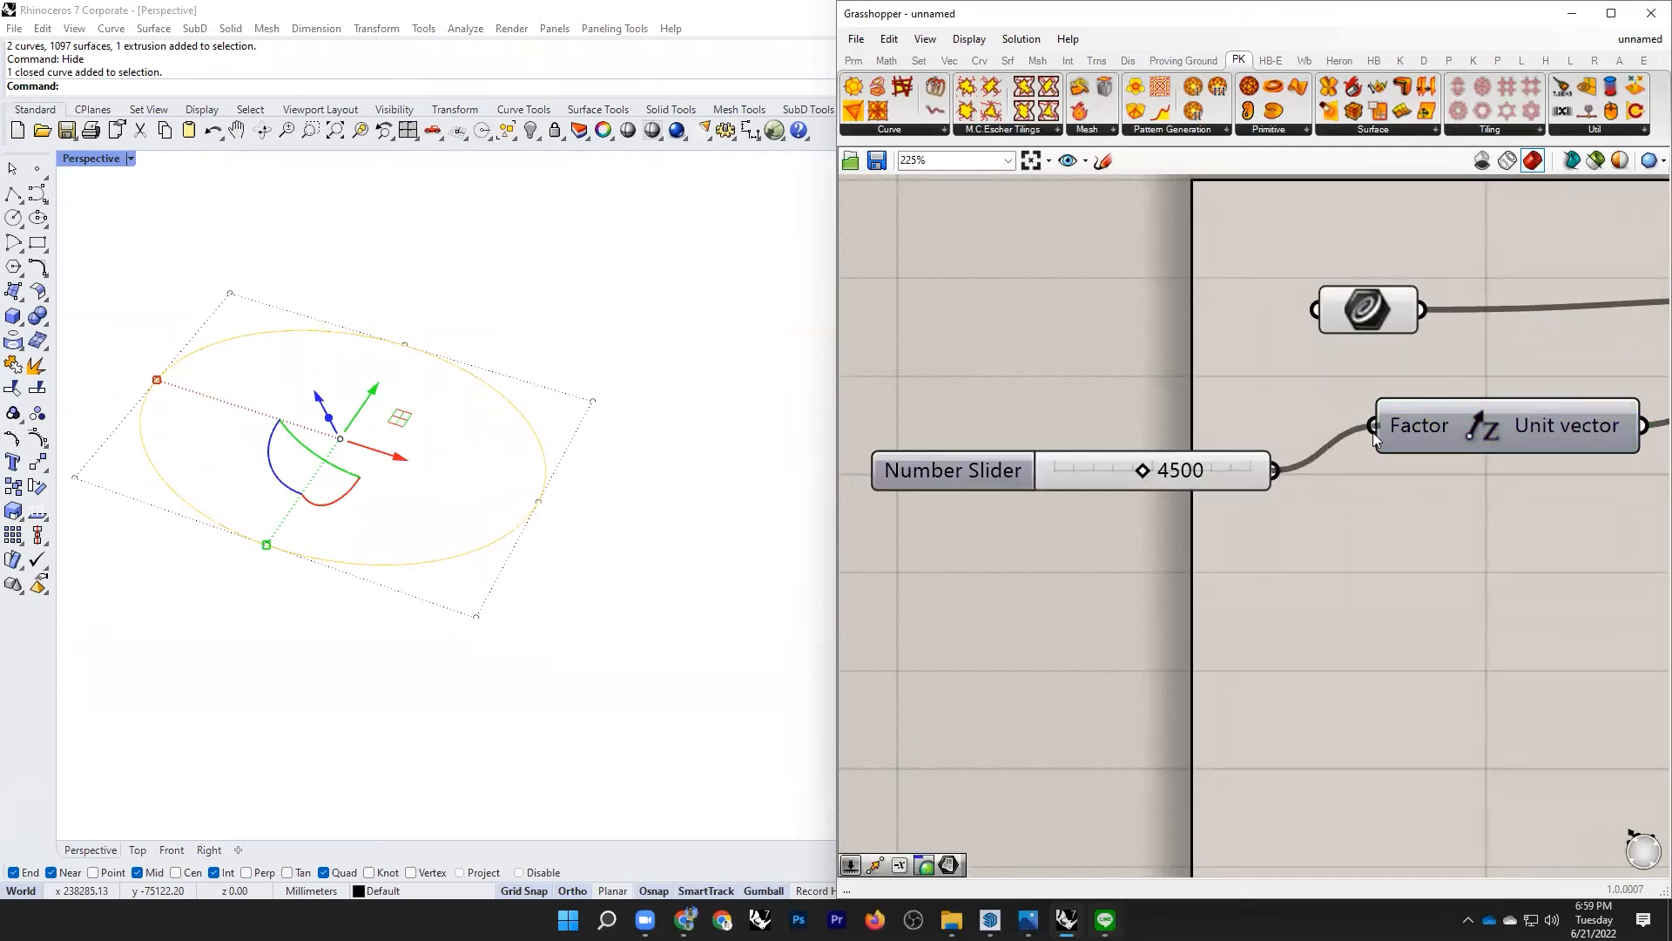
Step: Inspect the original ellipse and its raised copy from a low side angle, checking which curve is selectable
scroll(549, 449, "down", 6)
right_click_drag(536, 449, 495, 357)
scroll(495, 357, "up", 6)
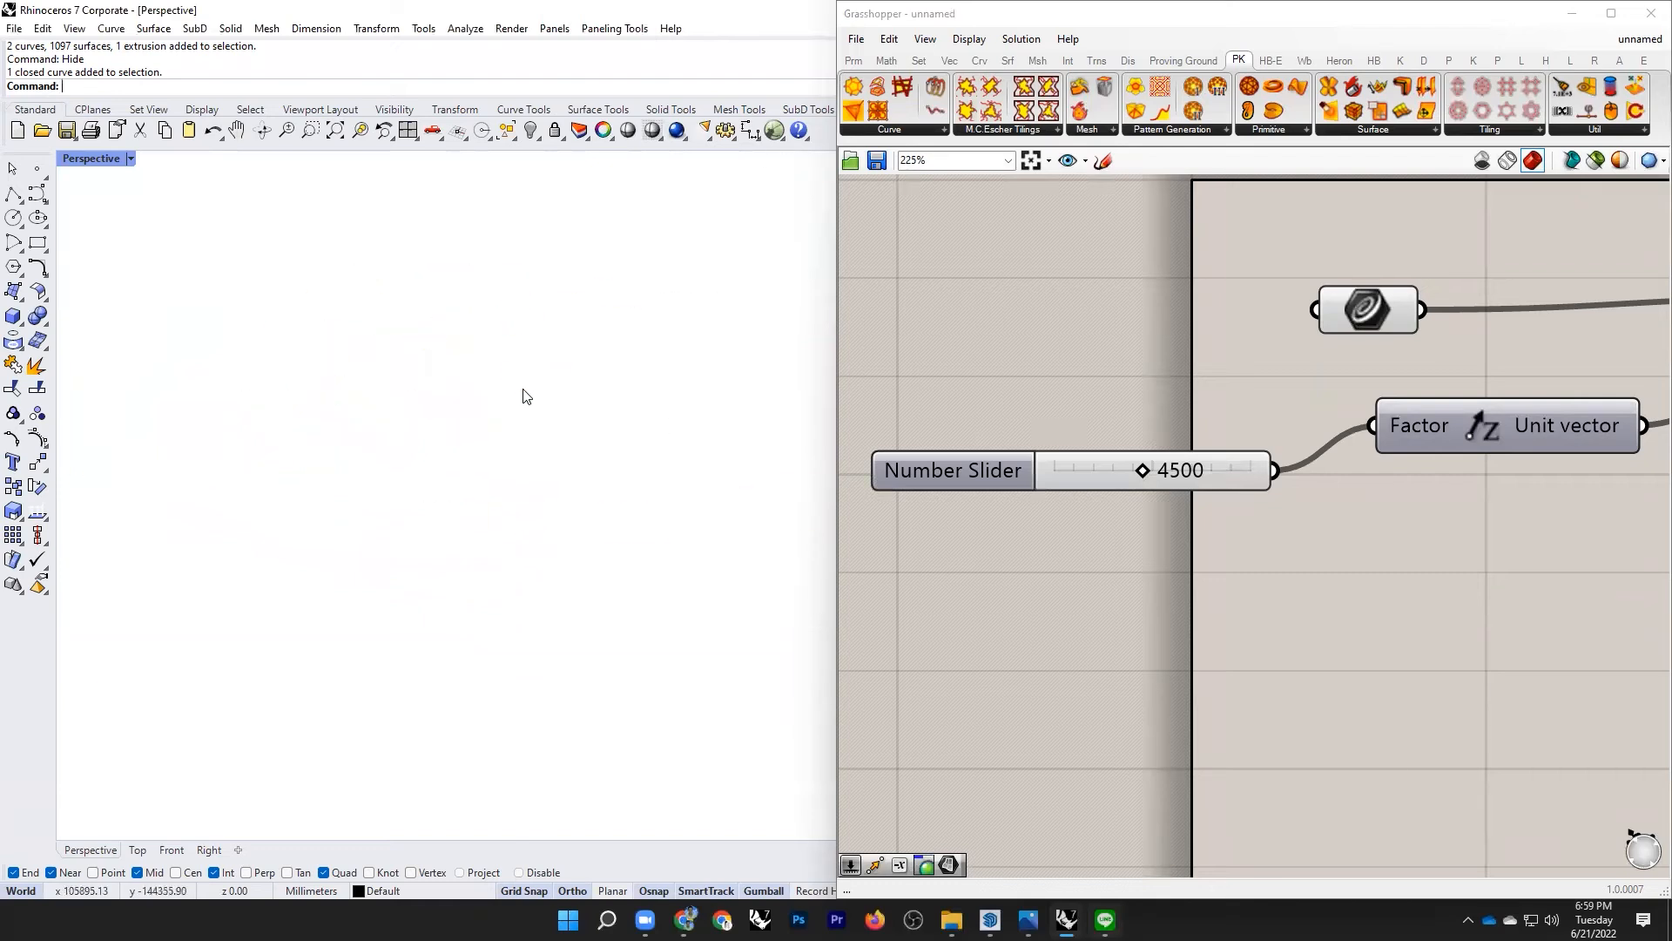
scroll(523, 396, "down", 4)
left_click(668, 439)
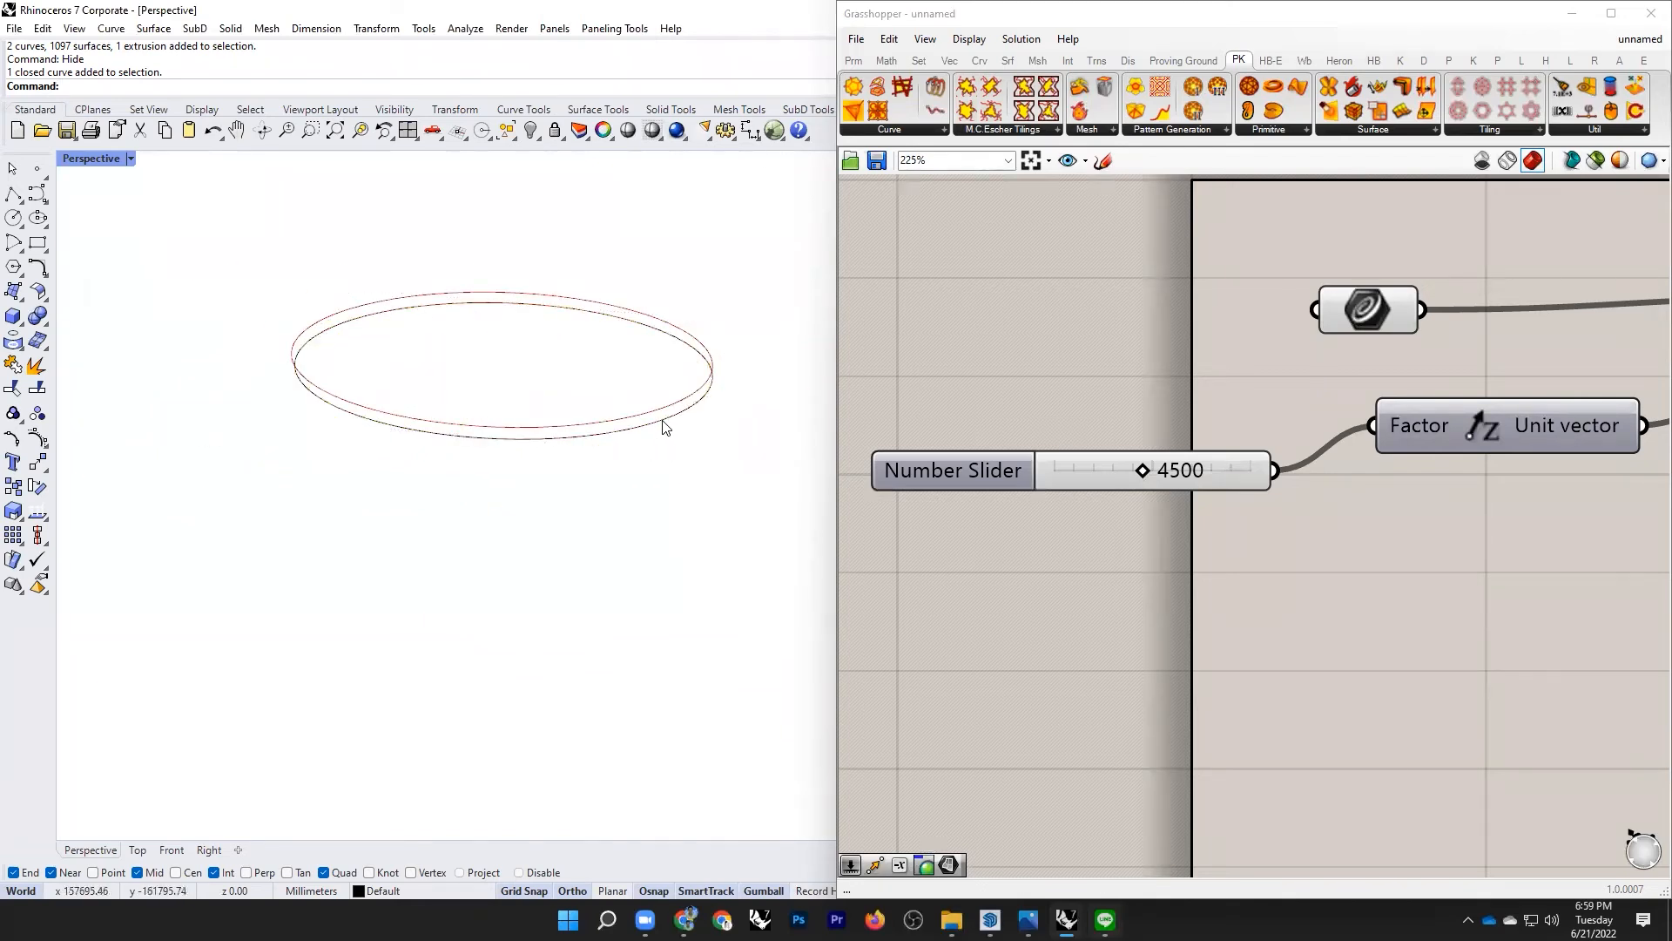
left_click(662, 426)
left_click(689, 479)
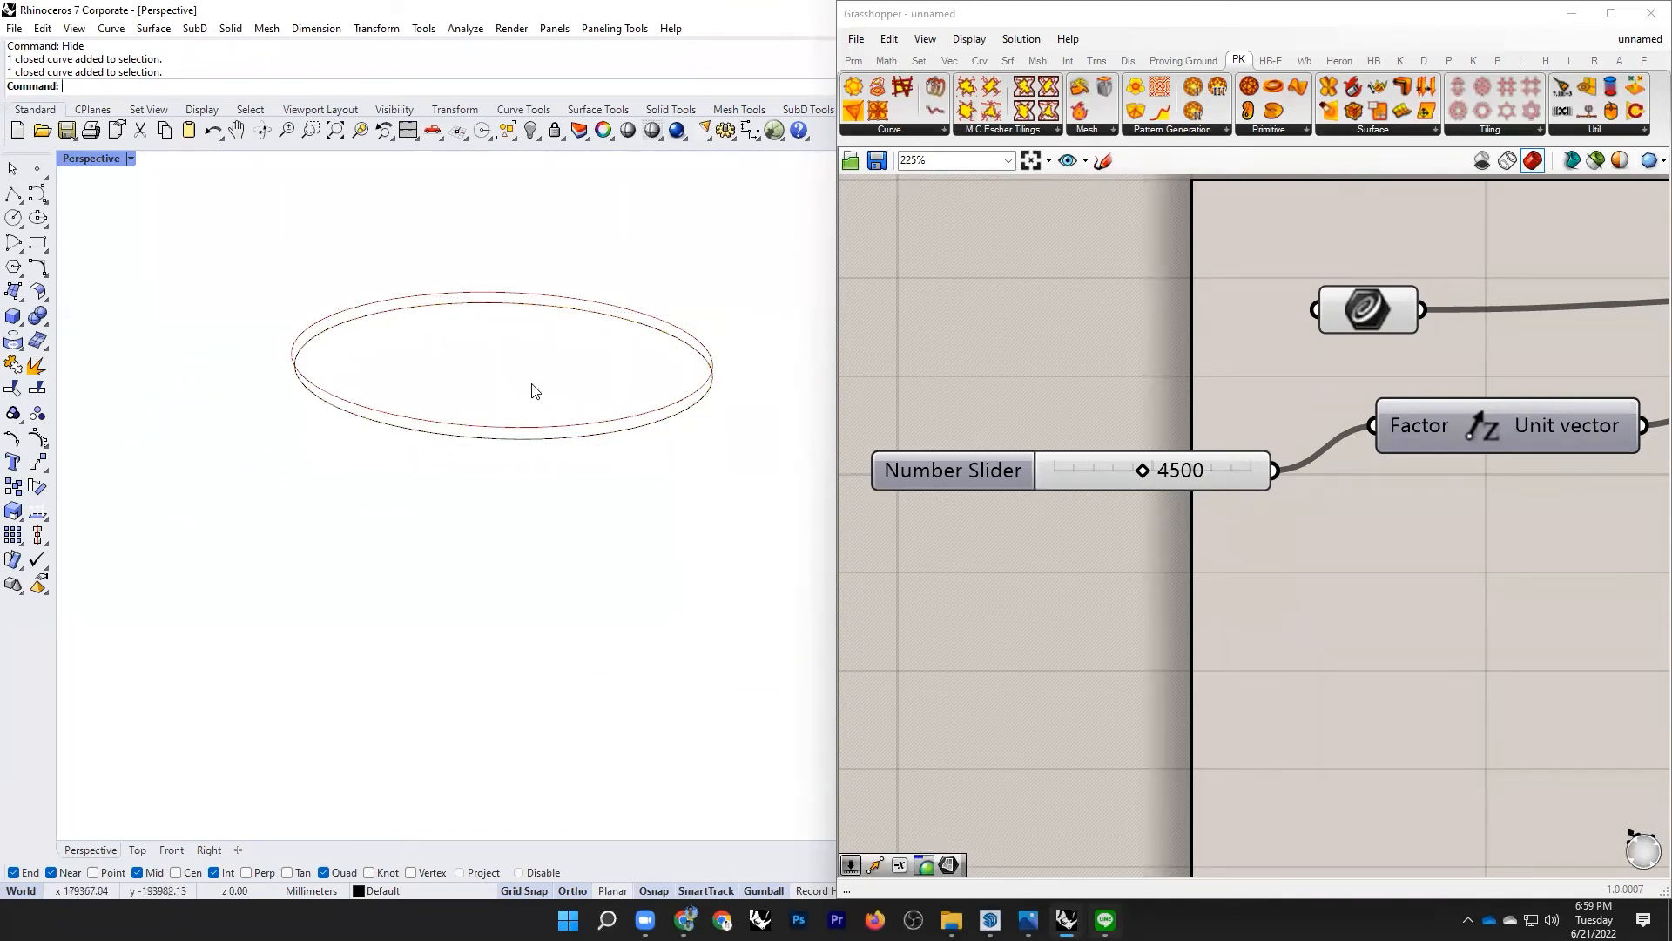
scroll(527, 416, "up", 4)
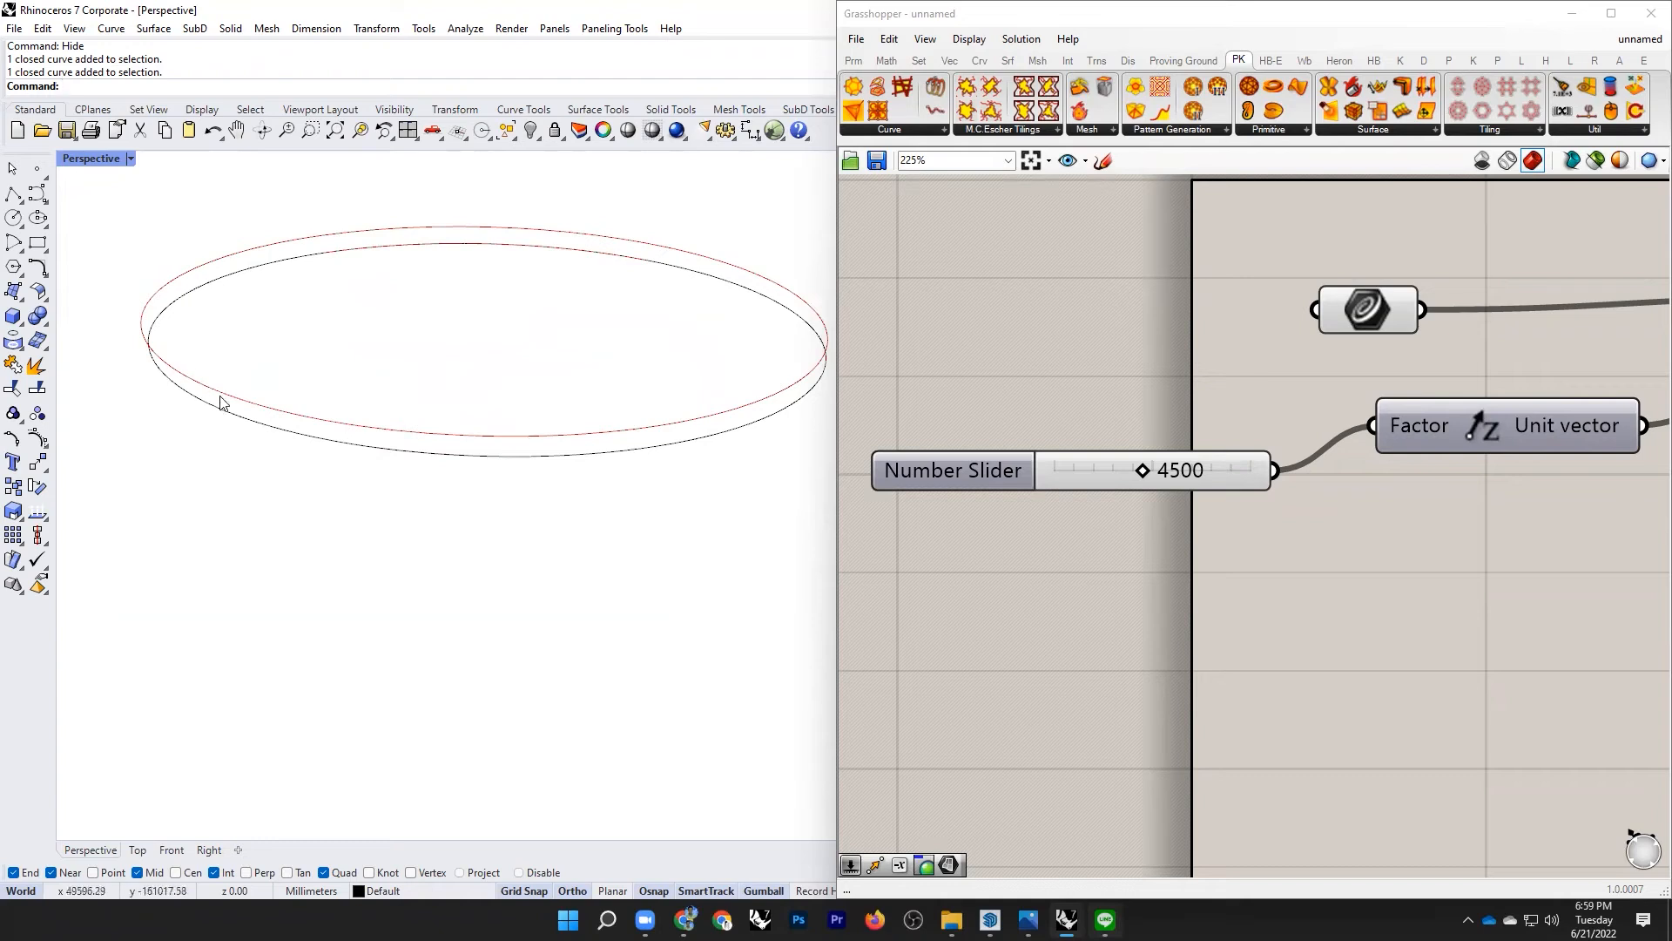
Step: Scale the original Rhino ellipse down uniformly about its centre and deselect it
left_click(748, 408)
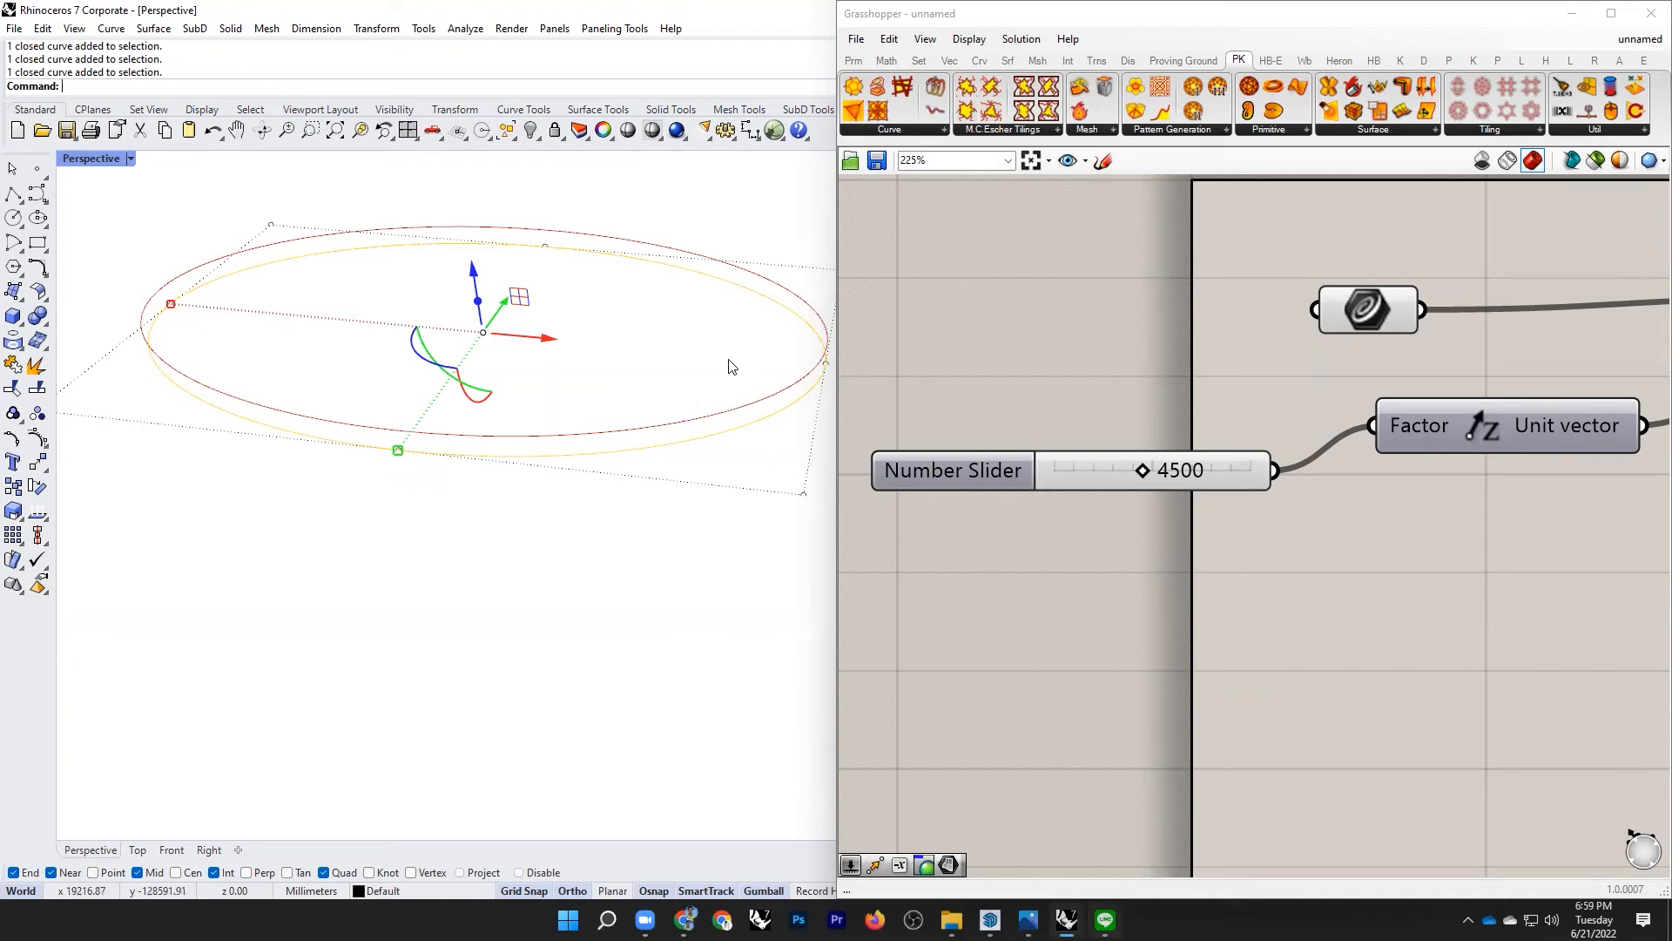
left_click_drag(170, 313, 257, 329)
left_click(329, 482)
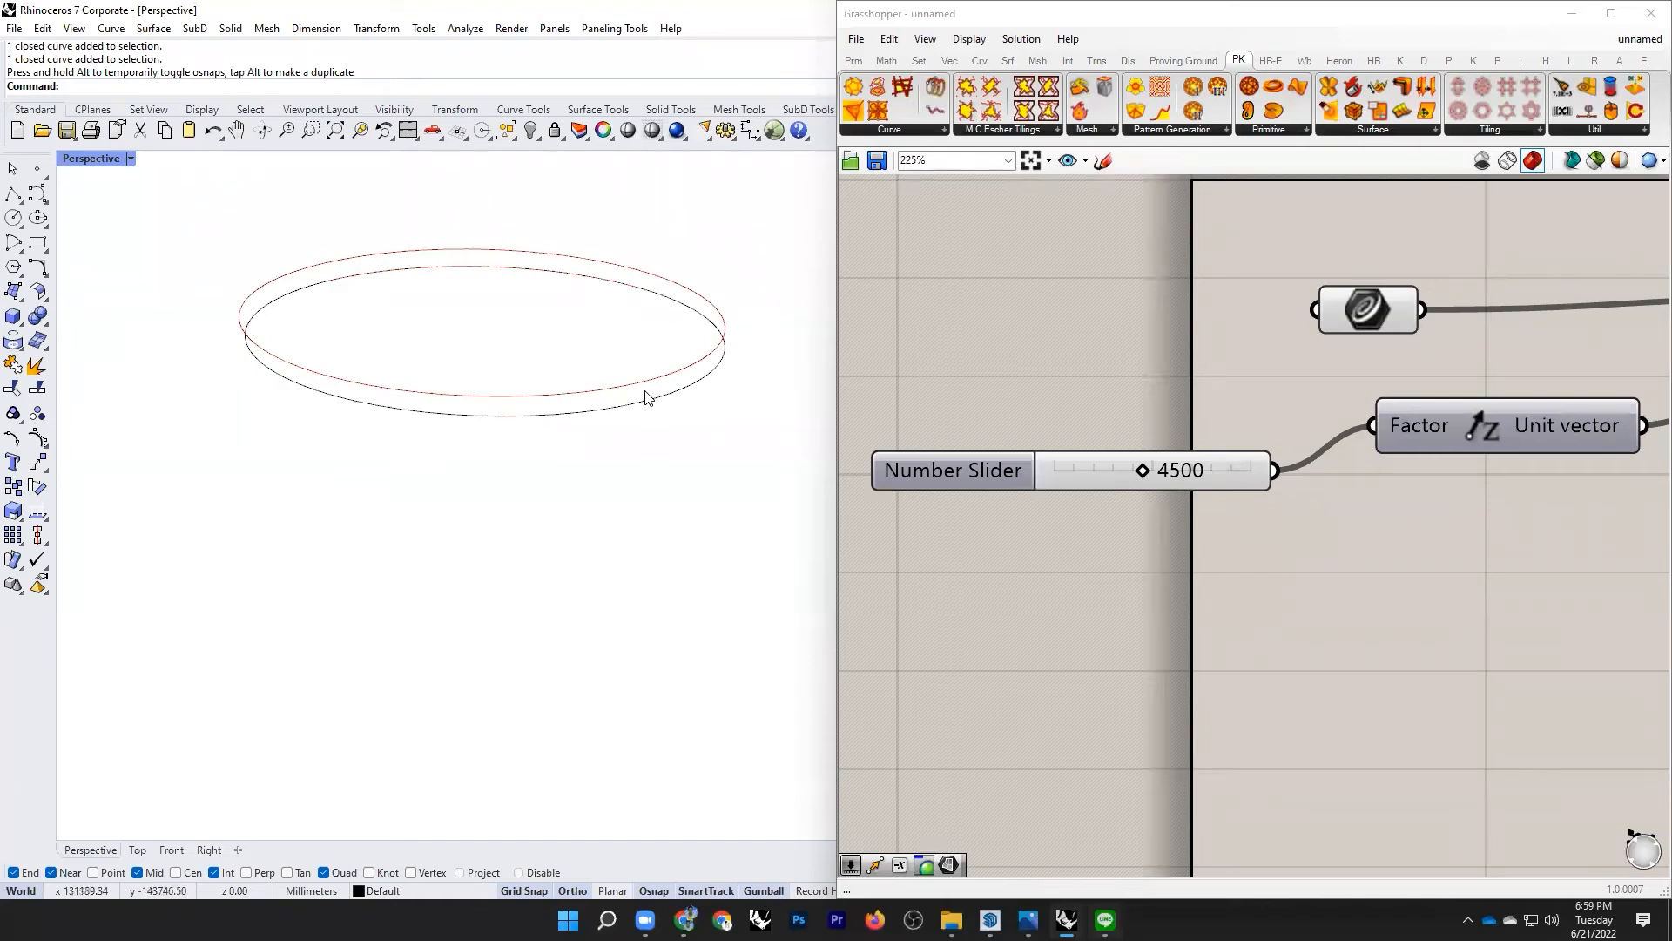
Step: Shrink the original Rhino ellipse further with two more uniform scalings
left_click(591, 415)
left_click(507, 406)
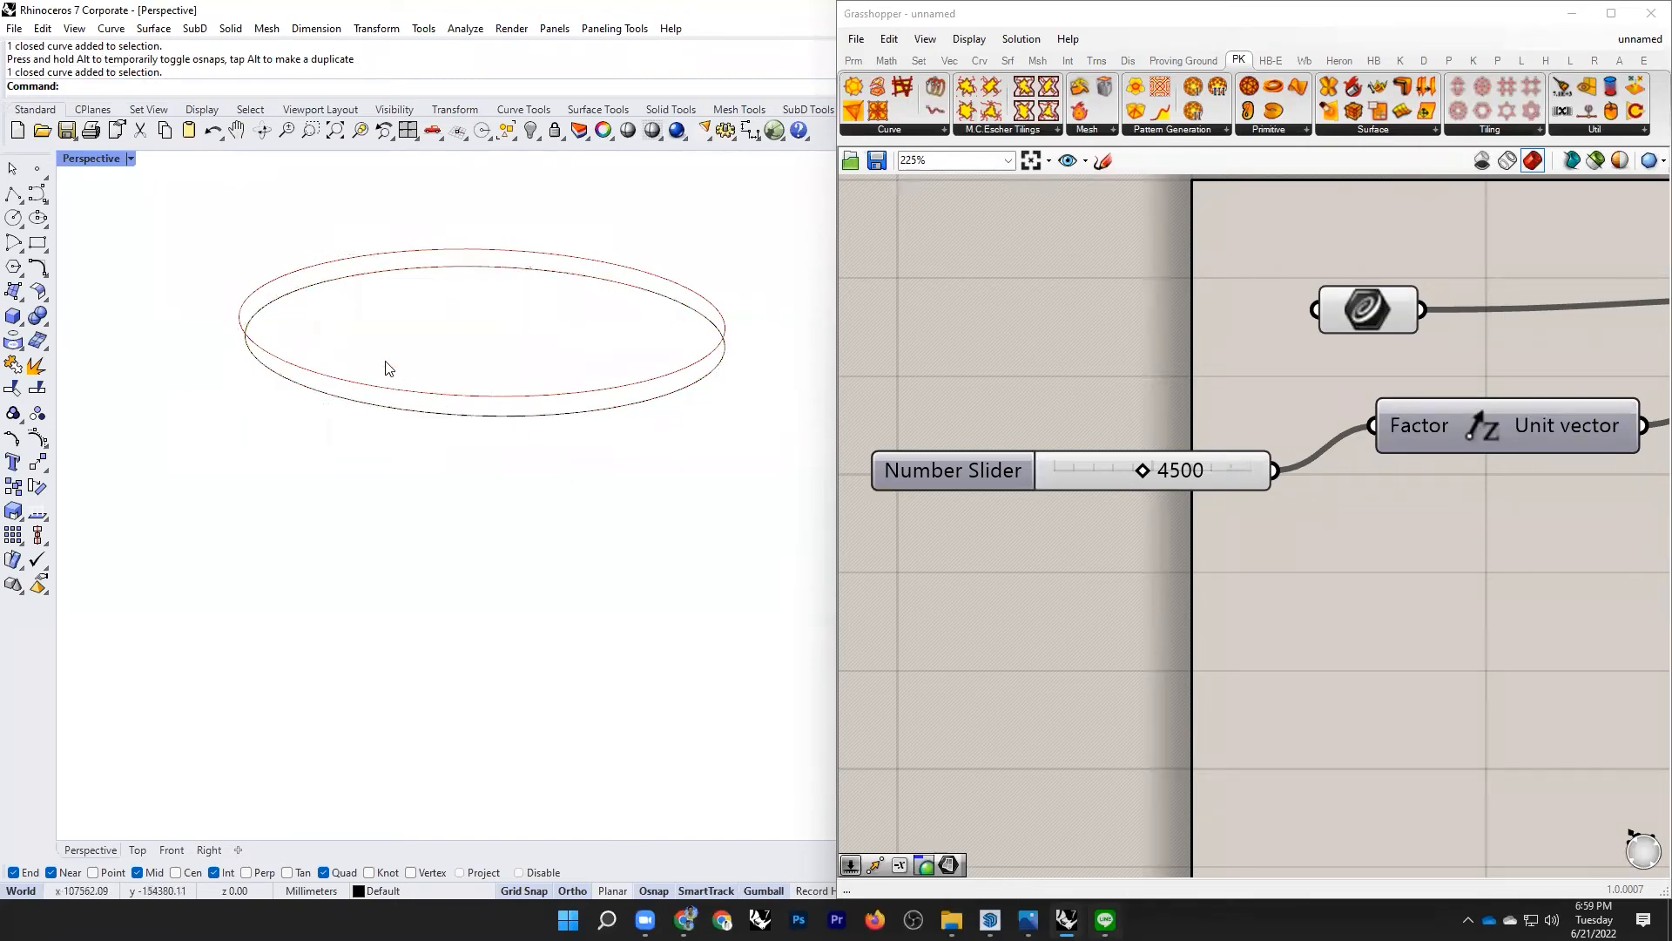
left_click(487, 415)
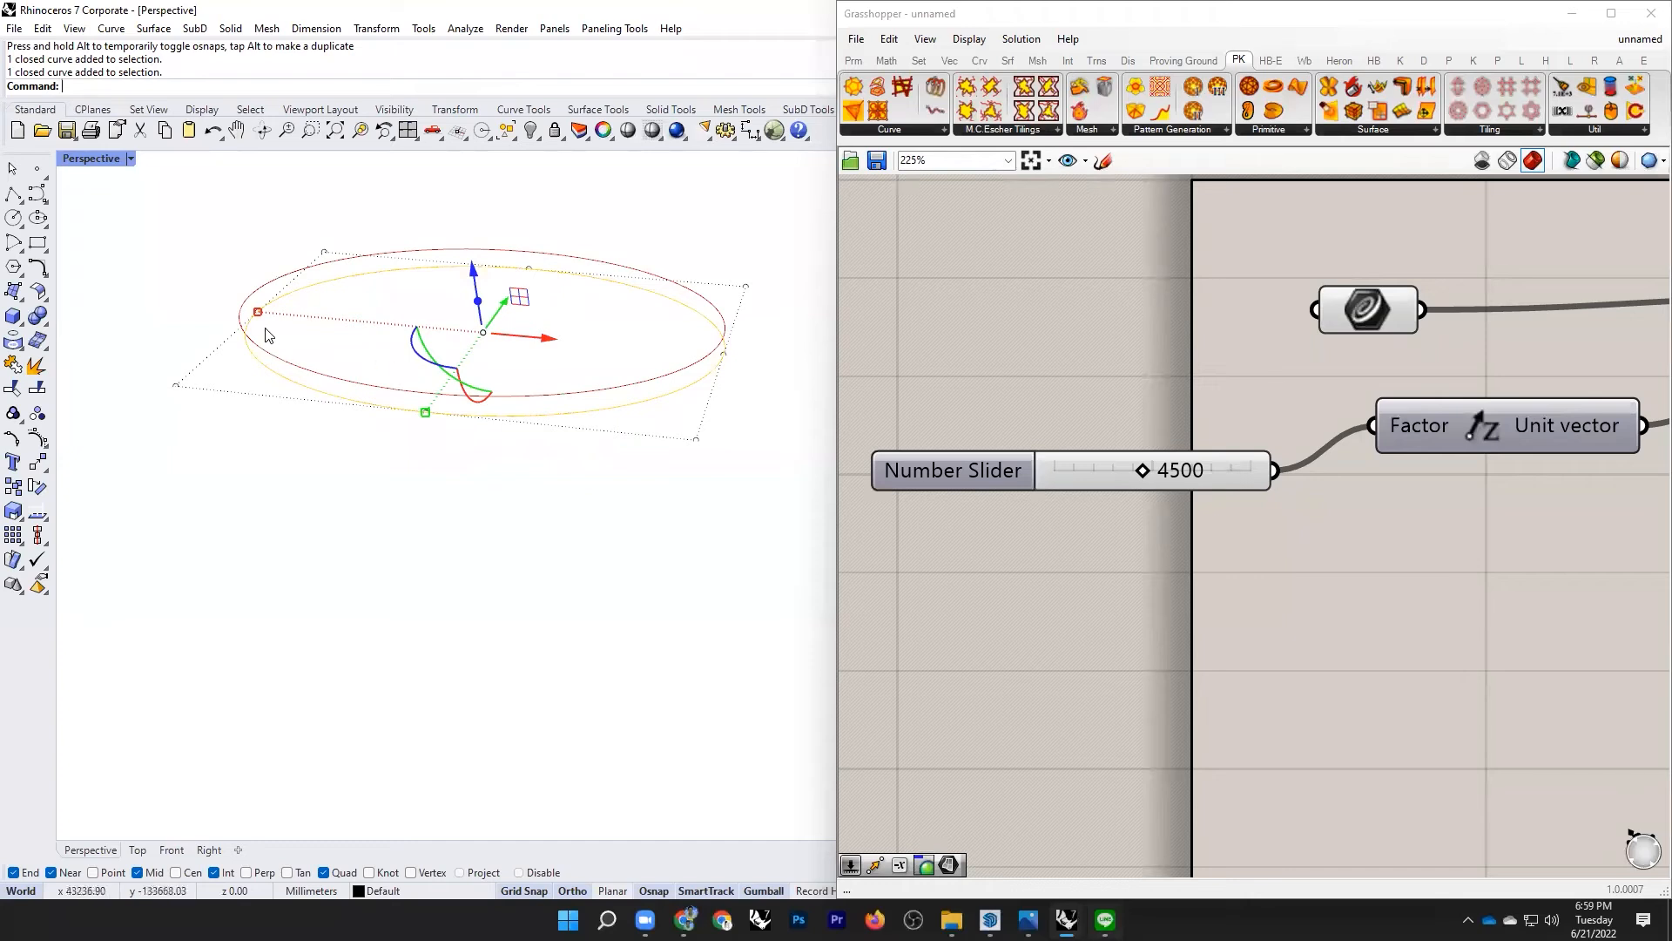
left_click_drag(259, 311, 457, 366)
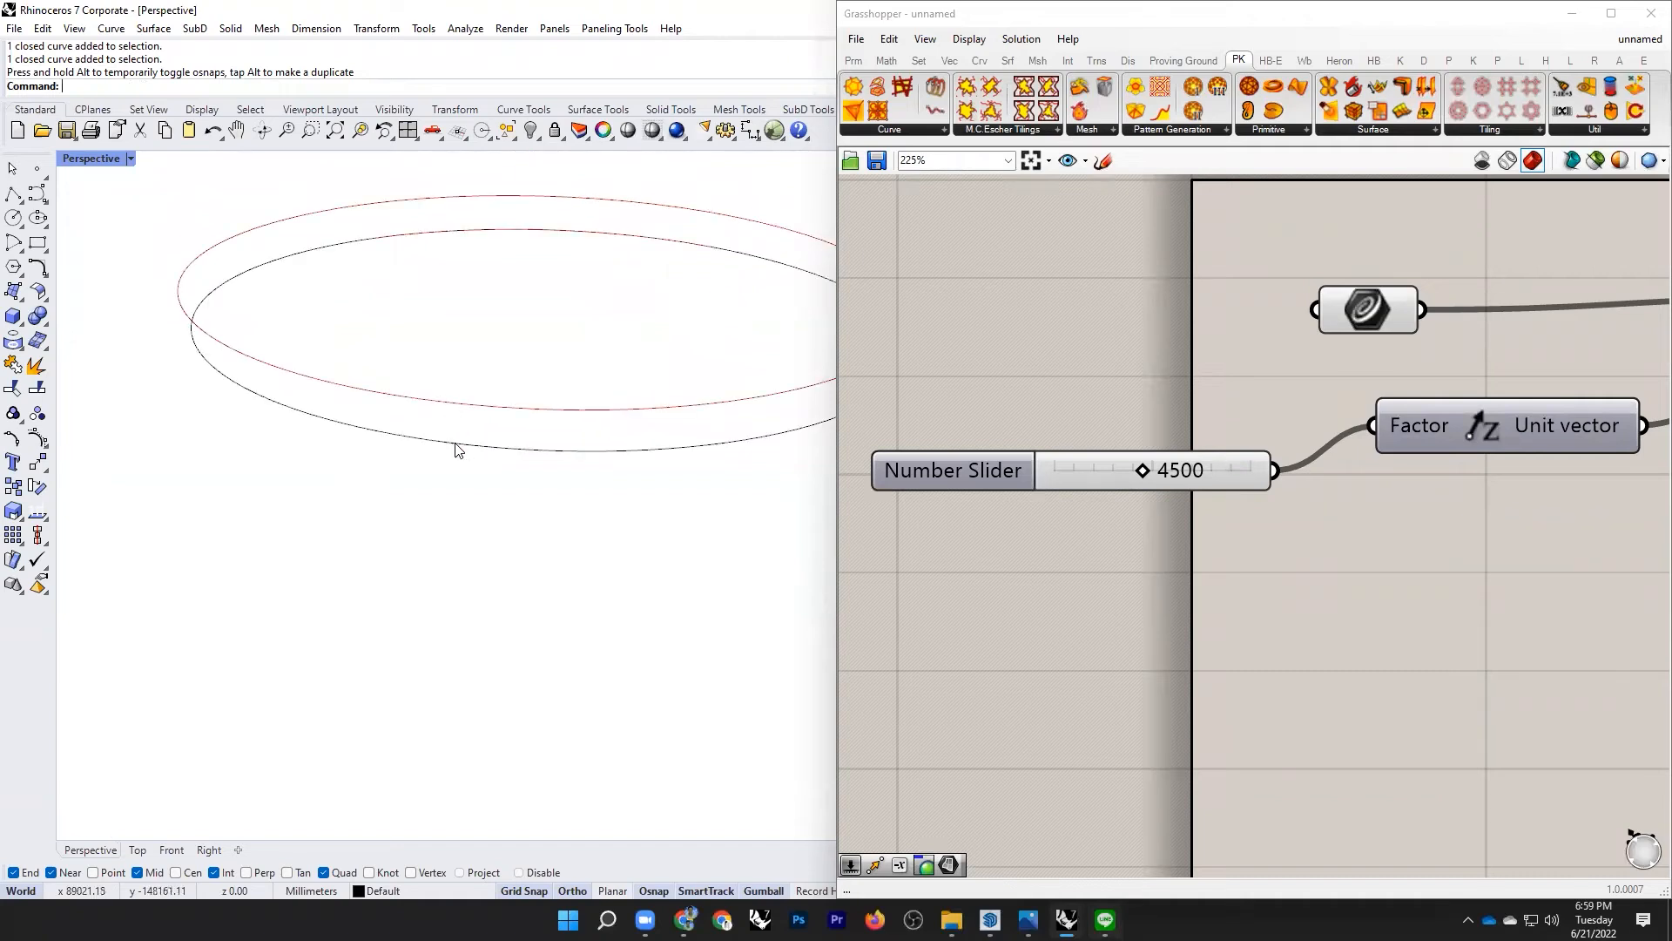
left_click(460, 446)
left_click_drag(212, 291, 248, 475)
scroll(244, 474, "down", 6)
right_click_drag(493, 402, 408, 422, "shift")
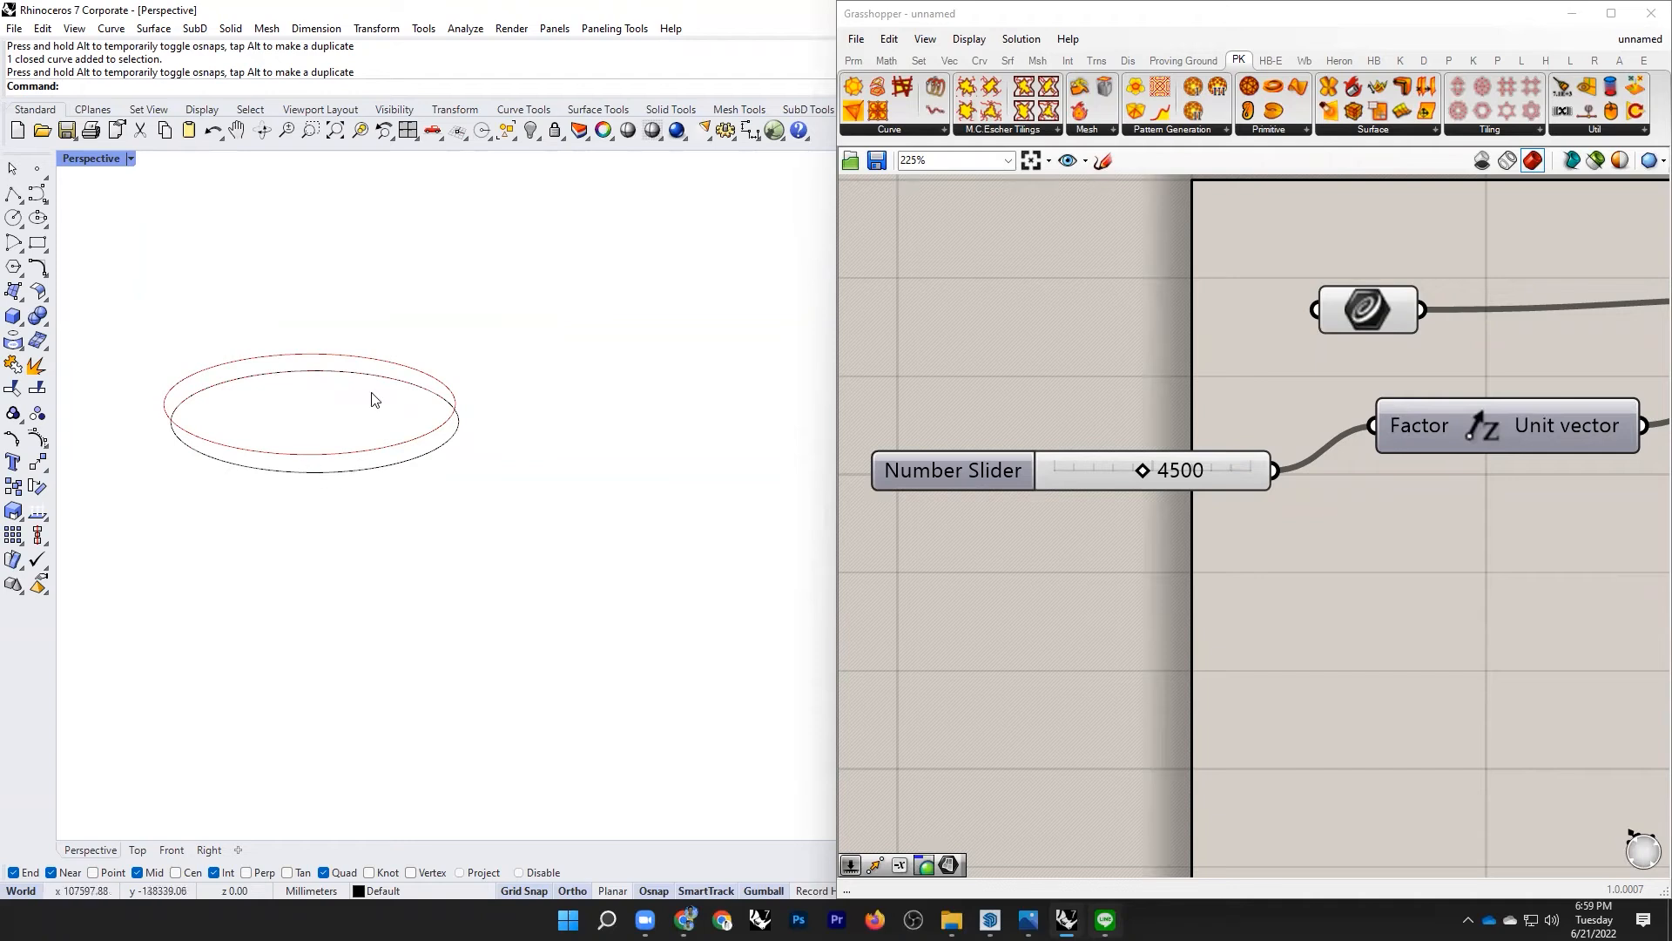
Step: Move the 4500 number slider level with the Unit Z component's Factor input
scroll(1056, 491, "down", 4)
scroll(1277, 394, "down", 3)
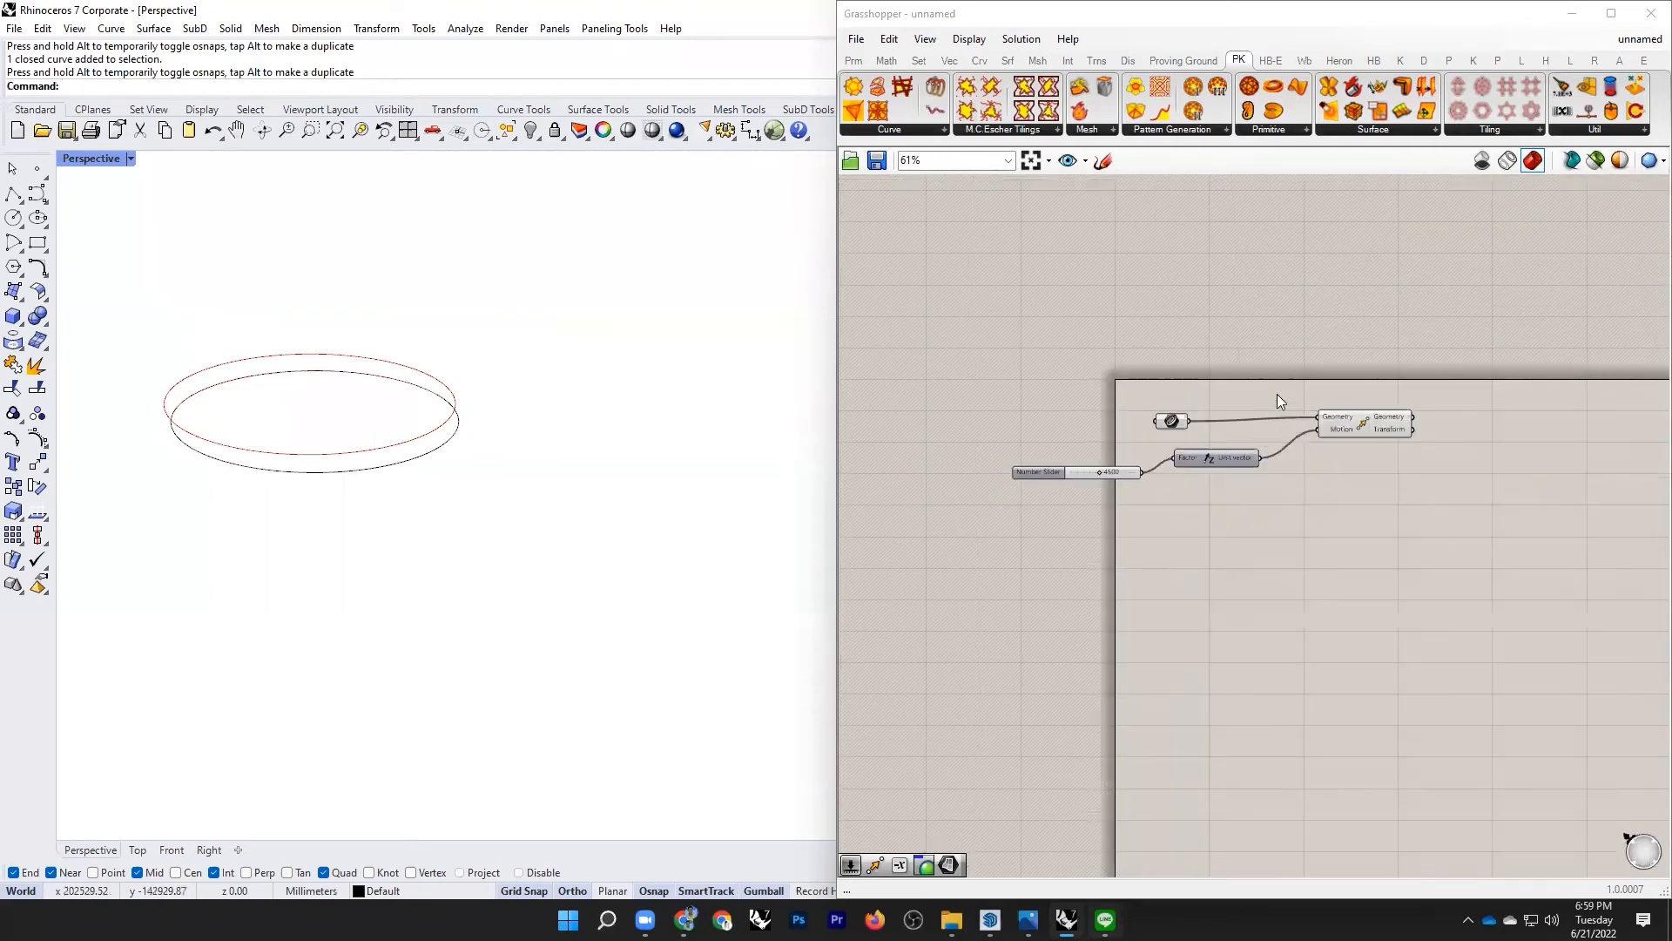
scroll(1350, 472, "up", 4)
scroll(1228, 440, "up", 1)
left_click(1193, 416)
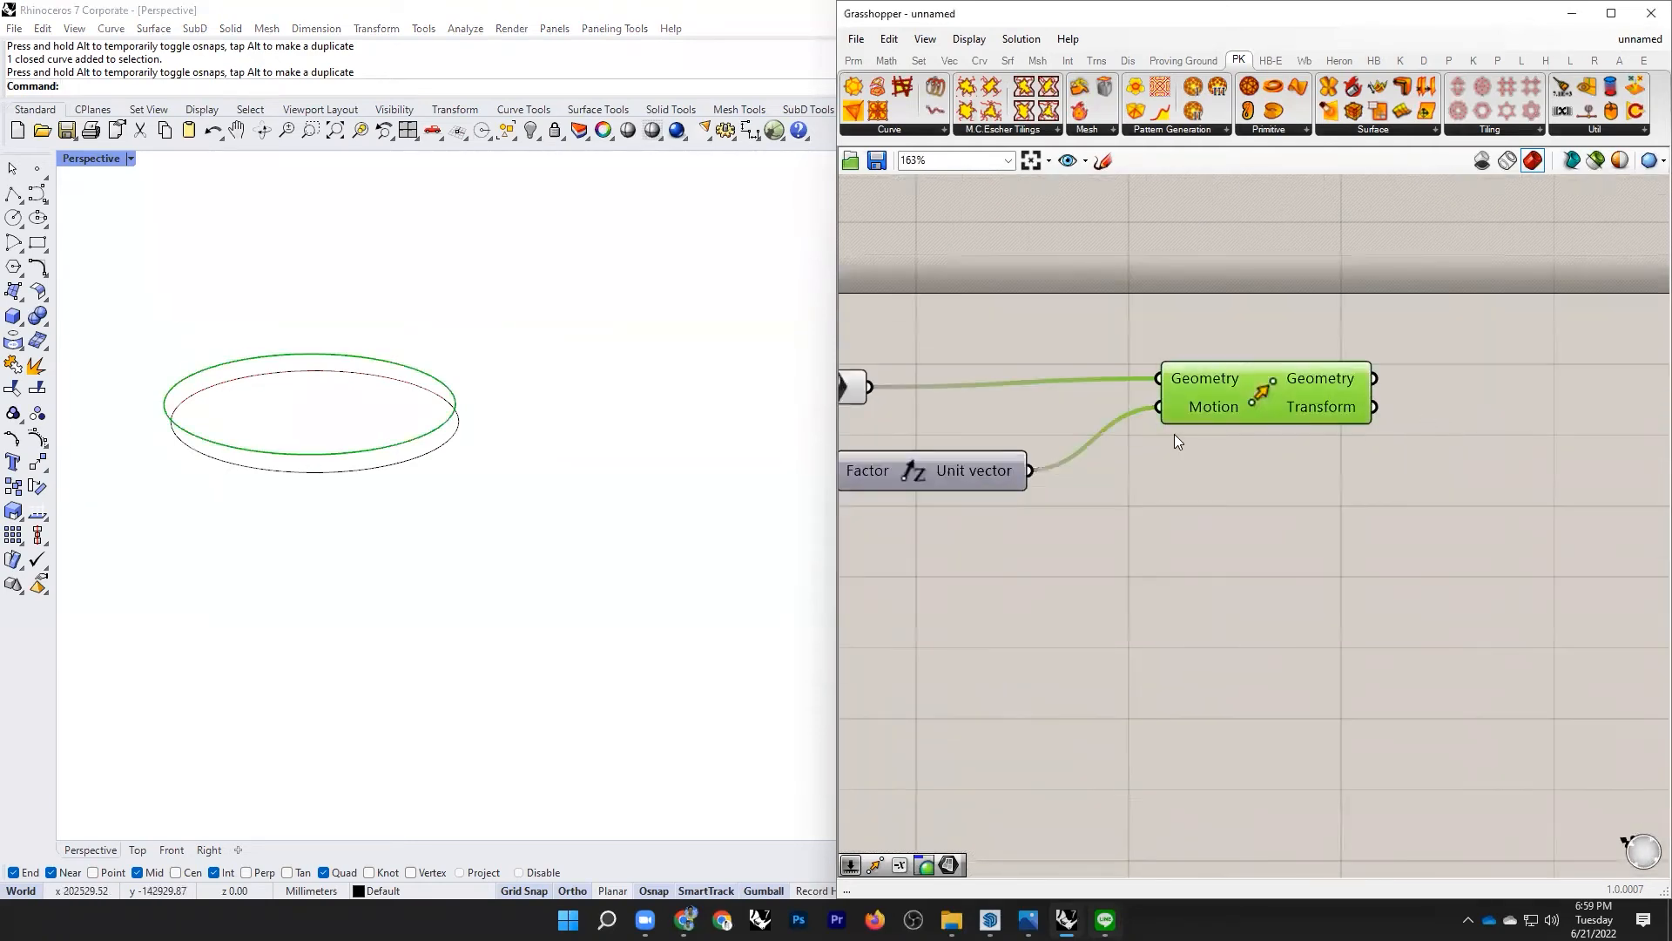
scroll(1443, 430, "down", 4)
scroll(978, 454, "up", 5)
left_click(1157, 444)
left_click_drag(1167, 438, 1167, 420)
scroll(563, 467, "down", 4)
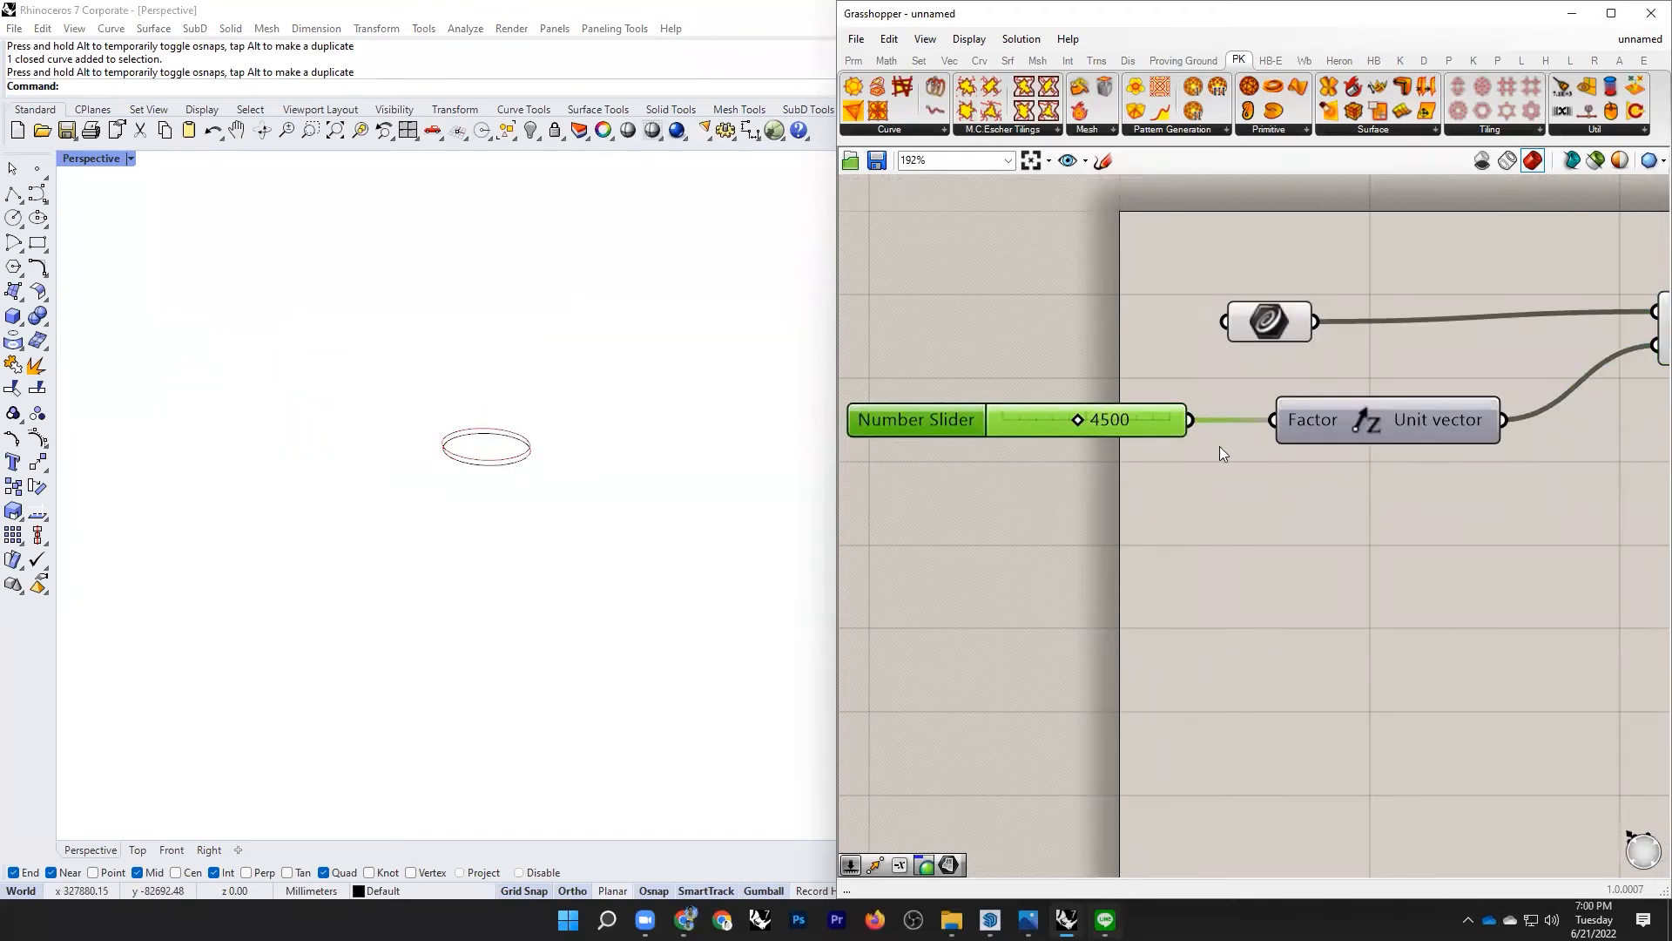
scroll(1326, 492, "down", 3)
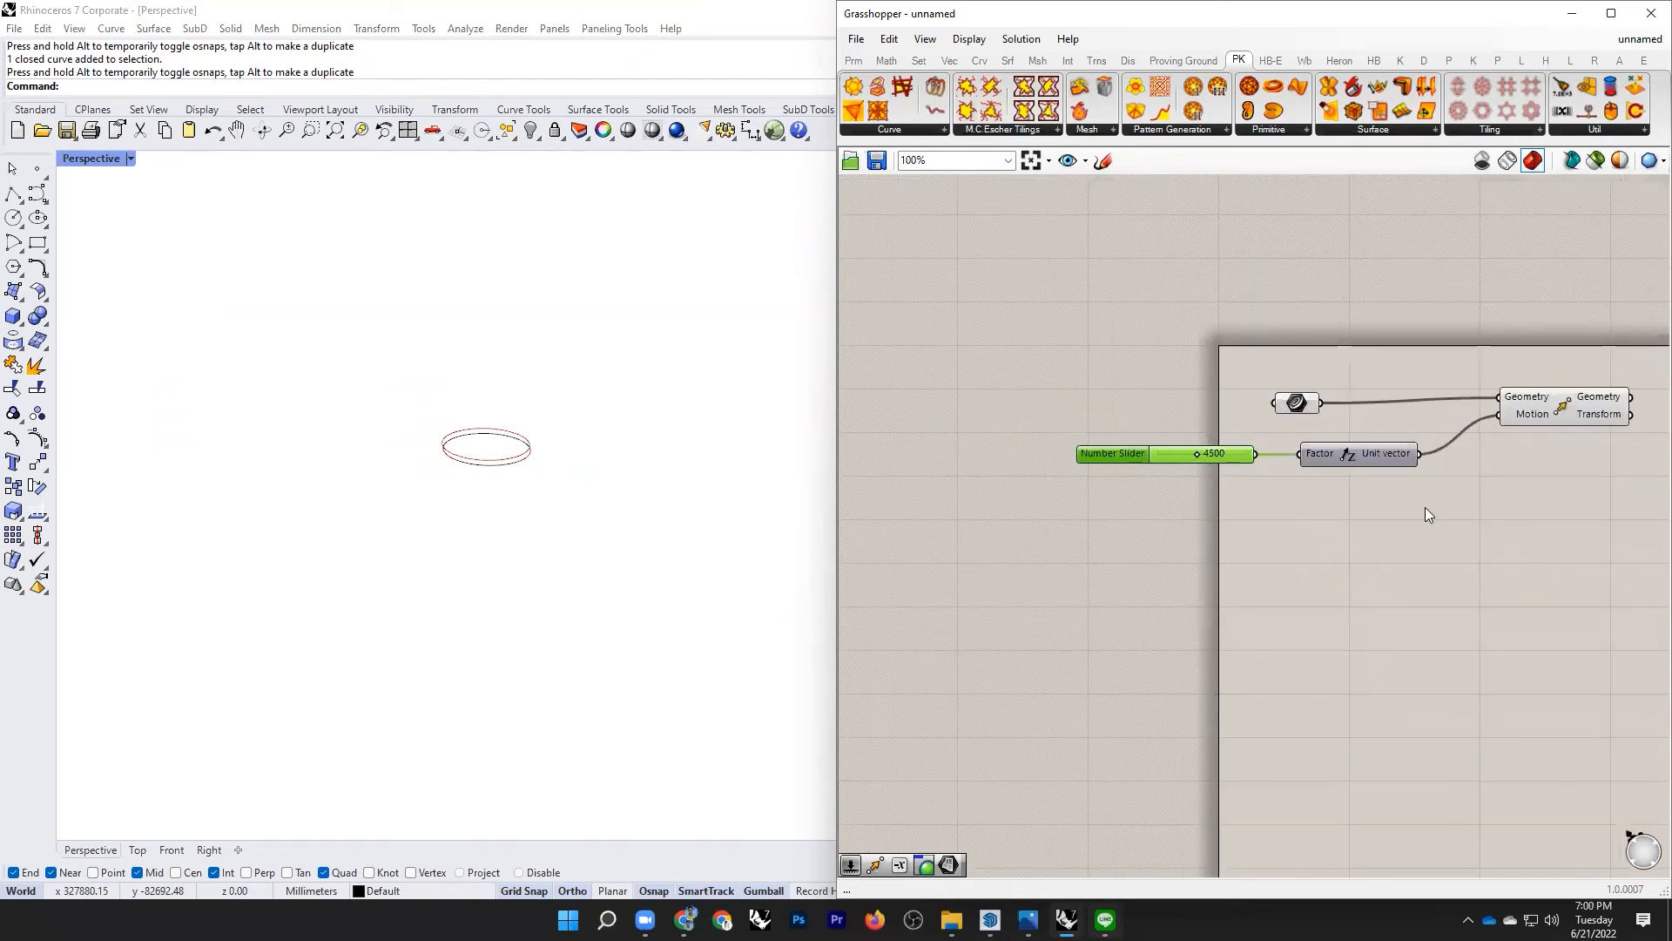
Step: Add a Series component and place it below the existing number slider and Unit Z component
scroll(1425, 507, "up", 3)
double_click(1143, 504)
type("serie")
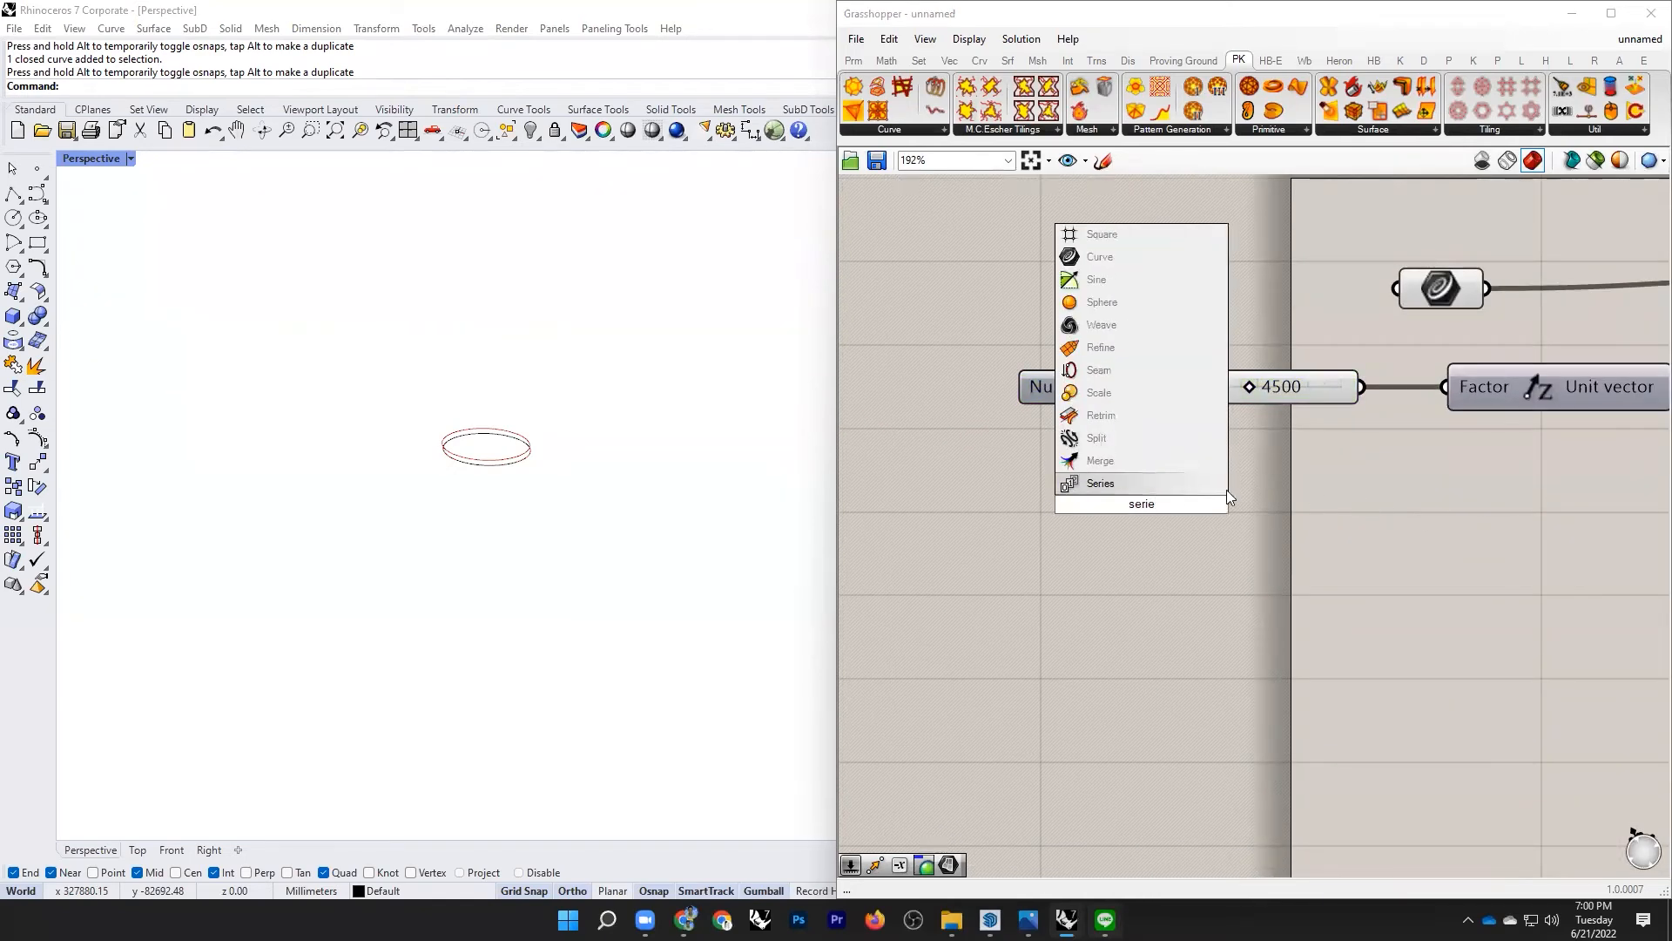
left_click(1166, 490)
left_click_drag(1141, 505, 1258, 531)
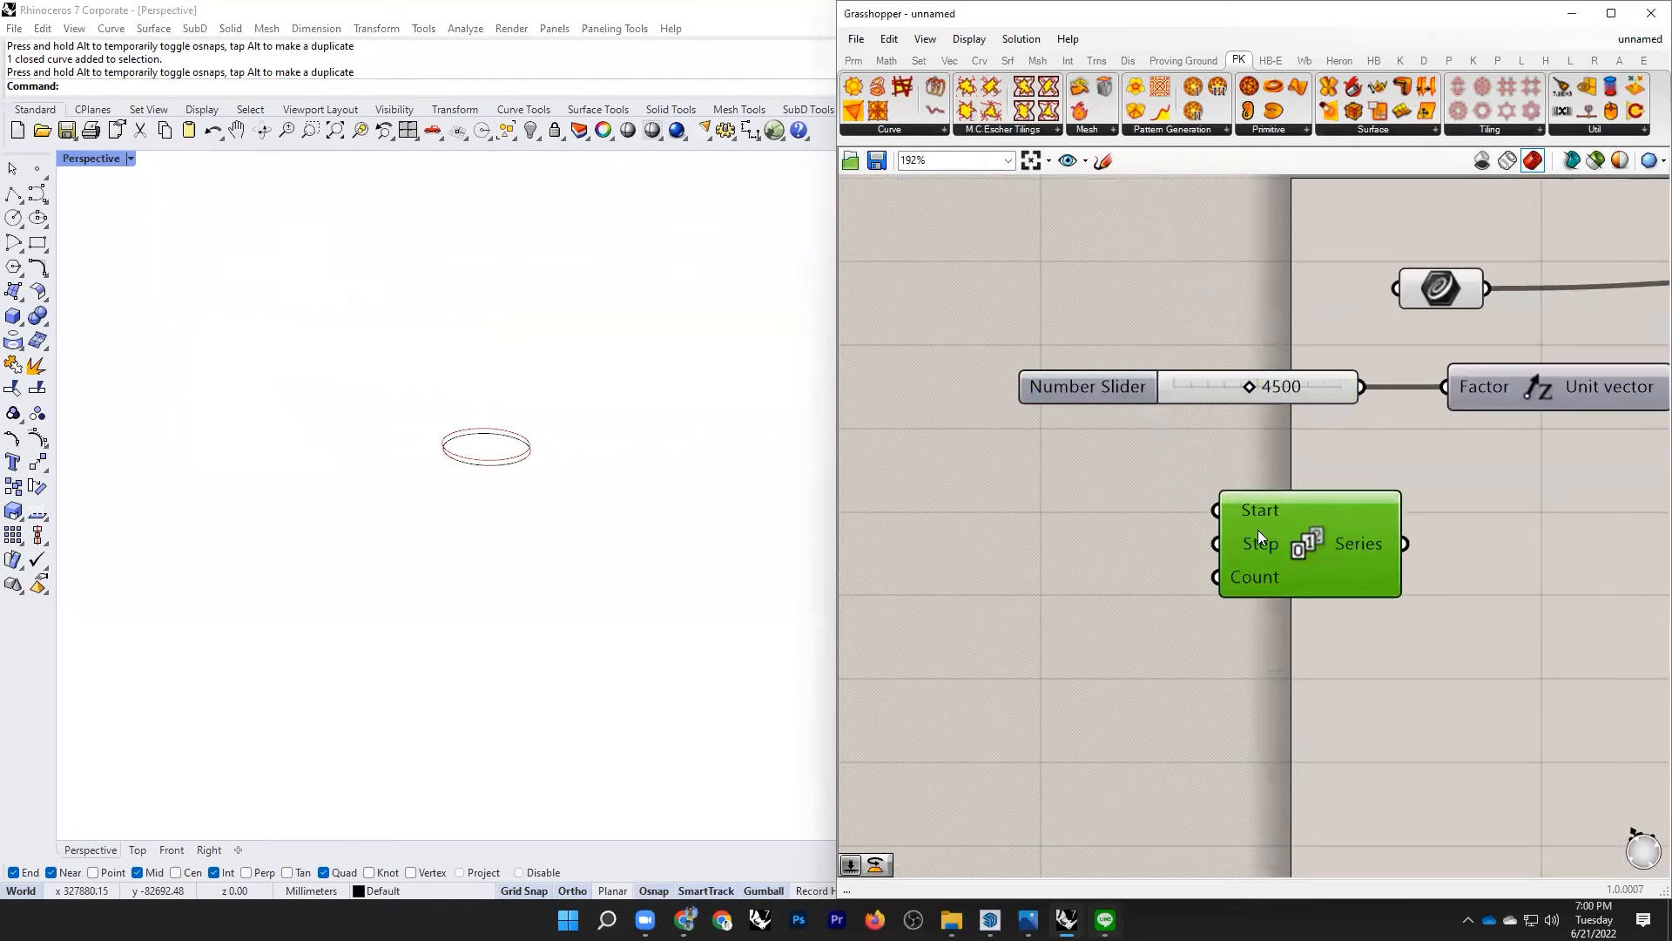
Step: Create a number slider with the value 0 and wire it to the Series component's Start input
double_click(1031, 514)
type("0")
key("Return")
scroll(1188, 509, "down", 2)
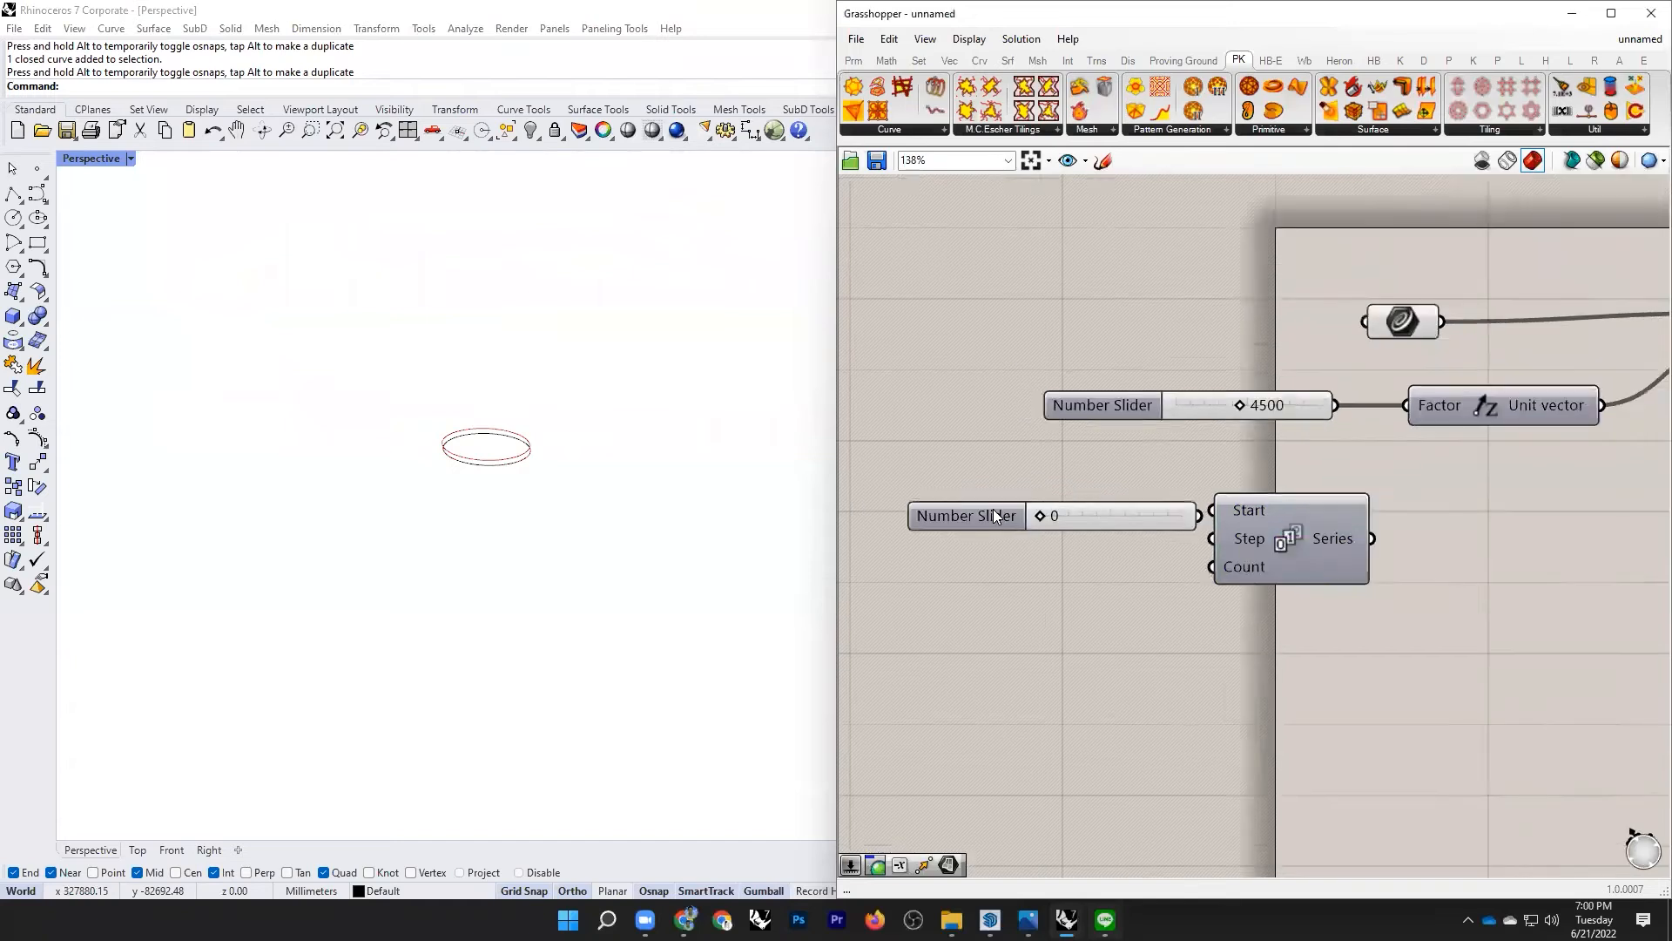
left_click_drag(1136, 514, 1207, 509)
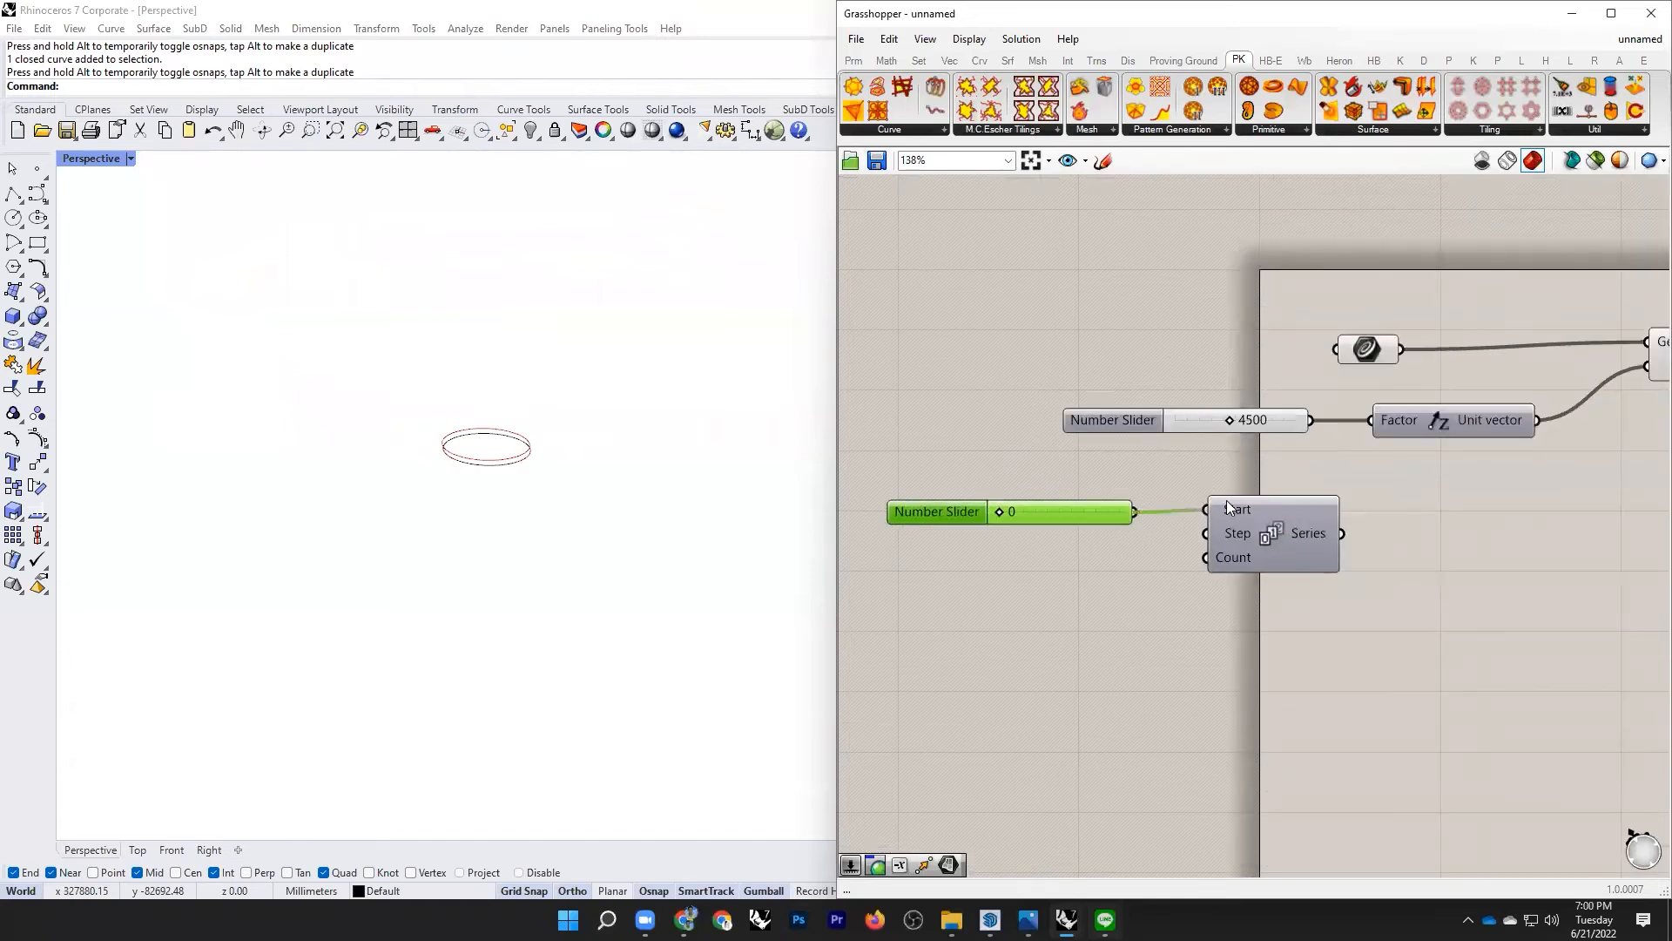
Step: Create a 4500 number slider, wire it to the Series component's Step input and place it under the Start slider
left_click(1126, 420)
double_click(939, 575)
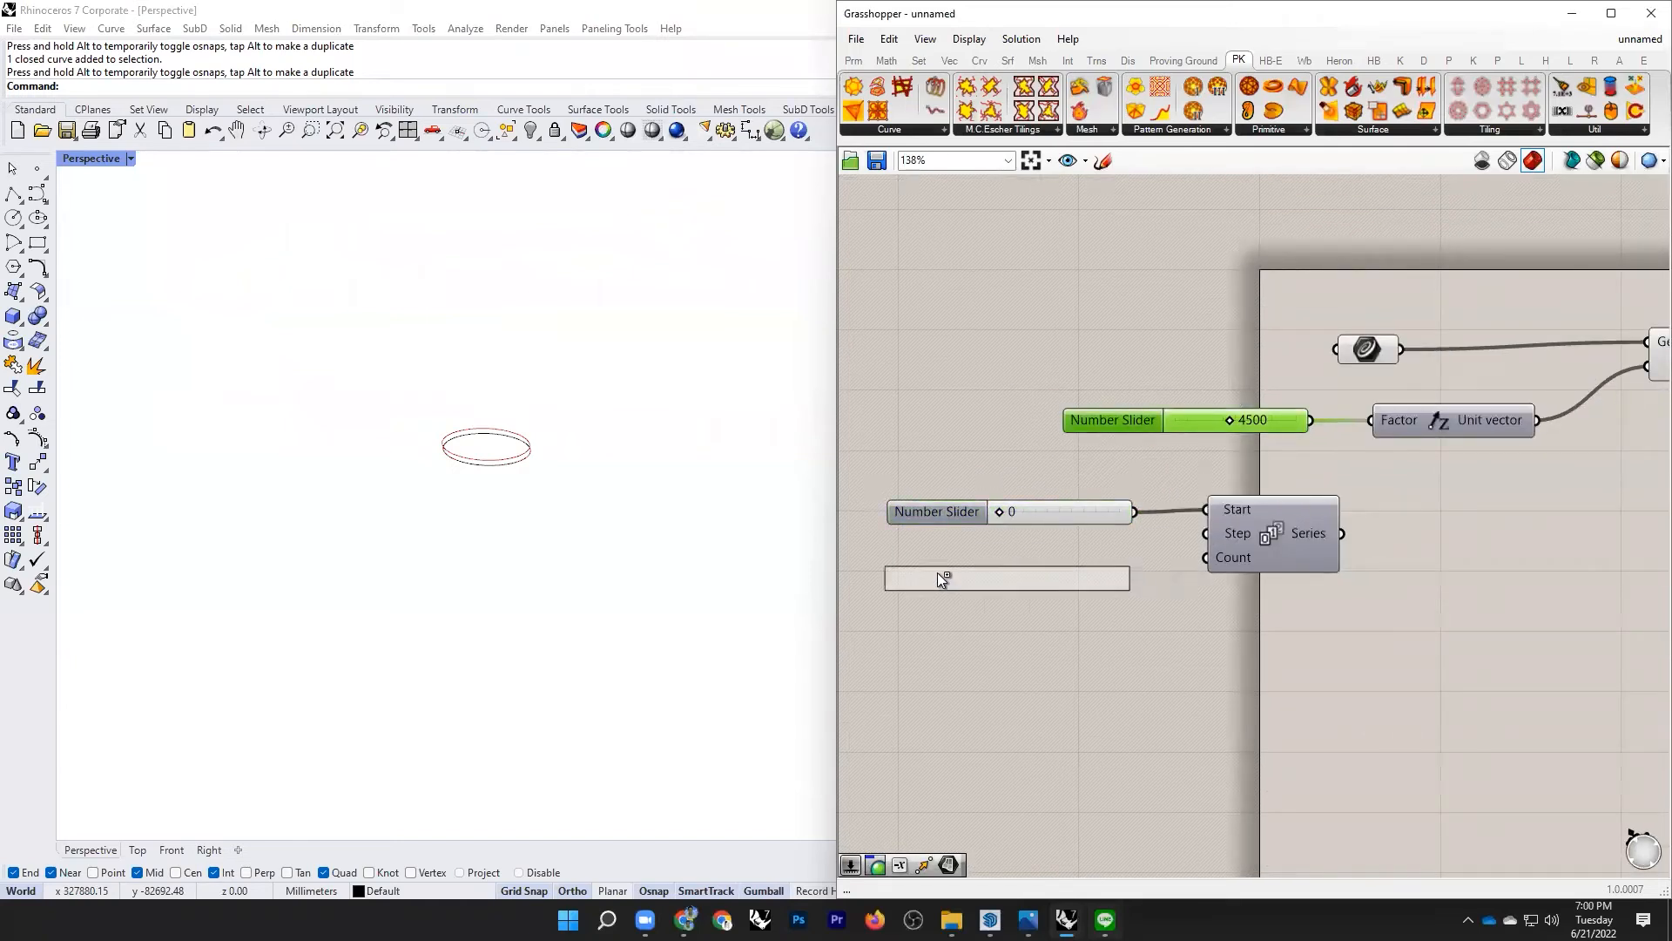
type("4500")
key("Return")
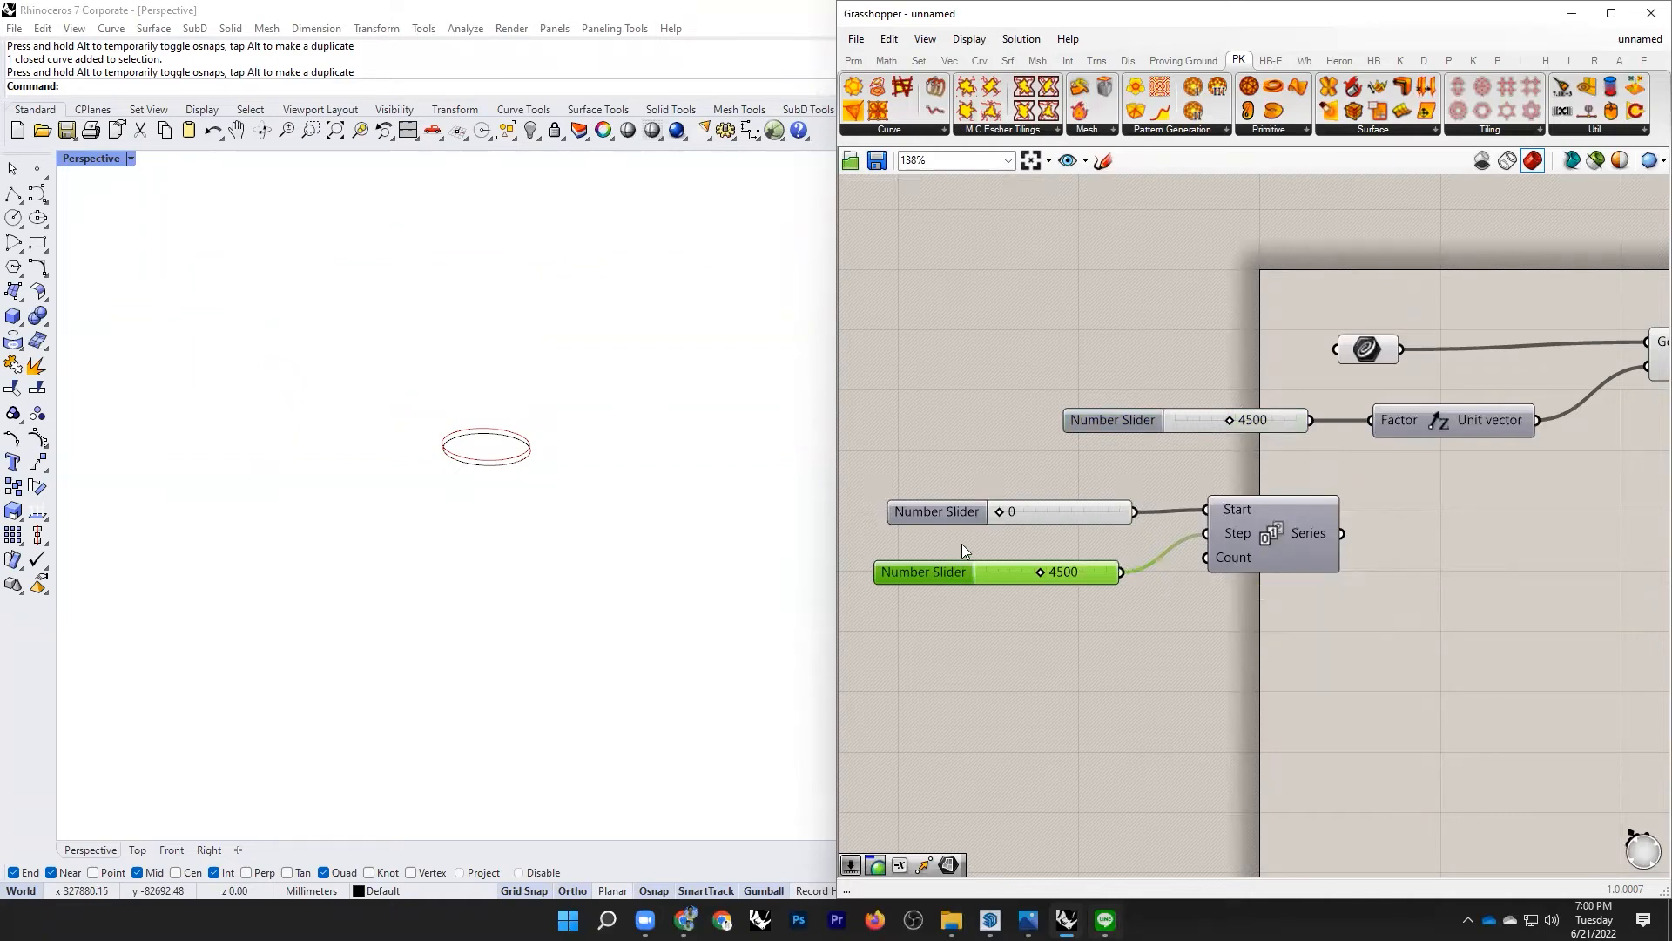
left_click_drag(956, 576, 967, 552)
Step: Create a number slider with the value 70 and wire it to the Series component's Count input
double_click(949, 589)
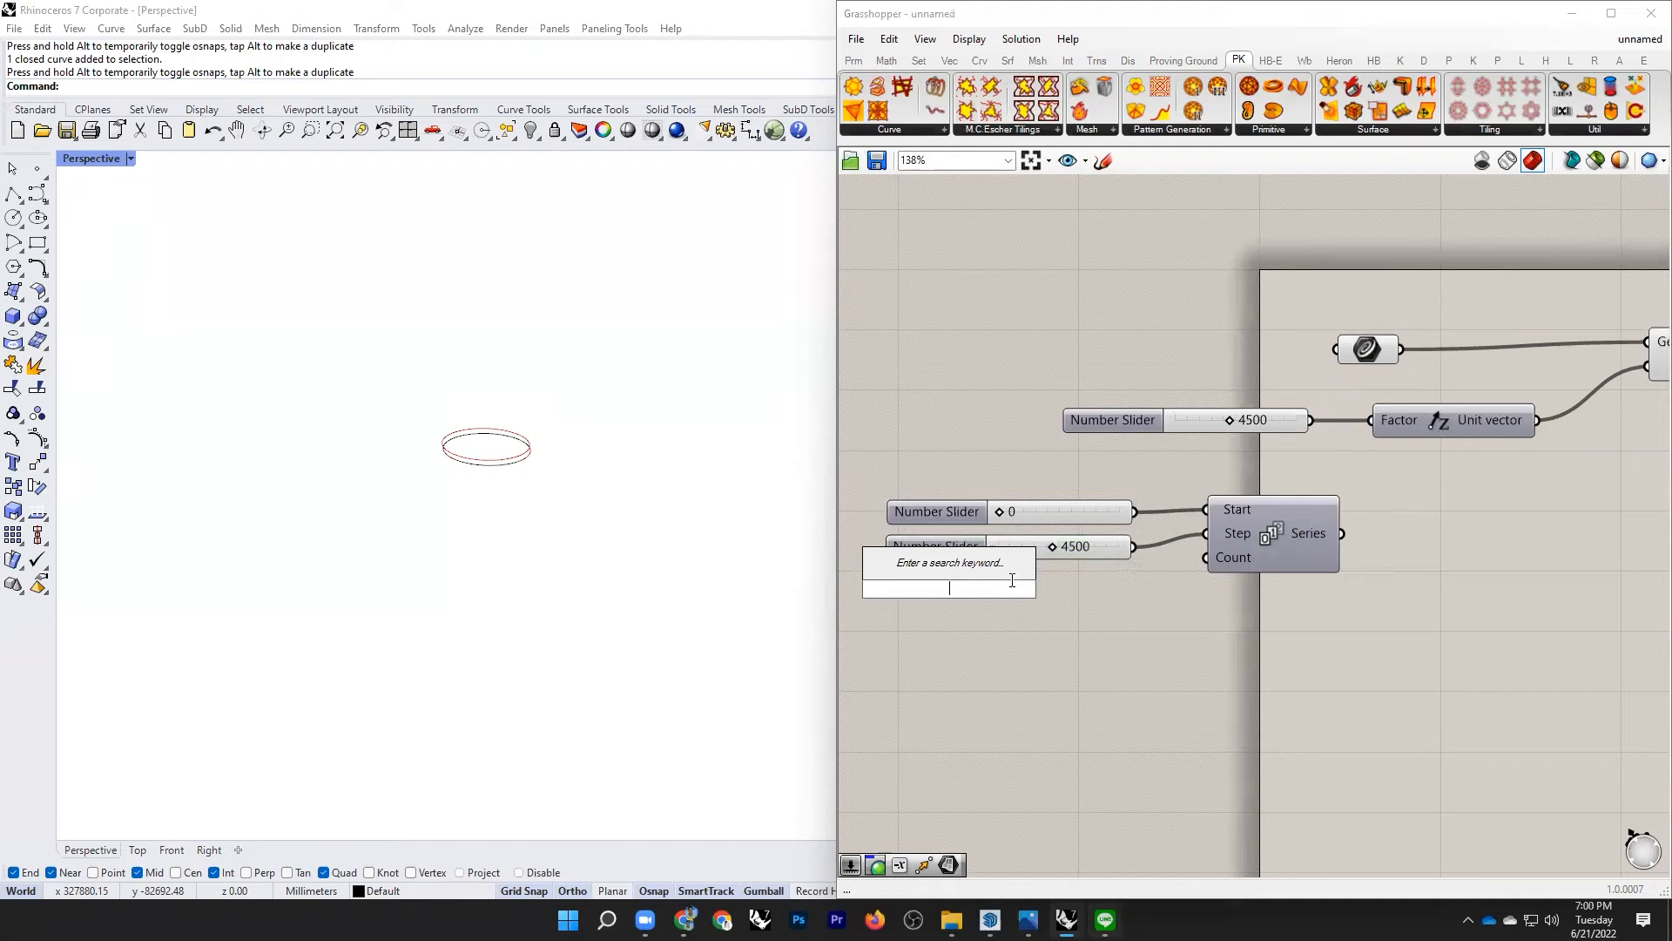
type("70")
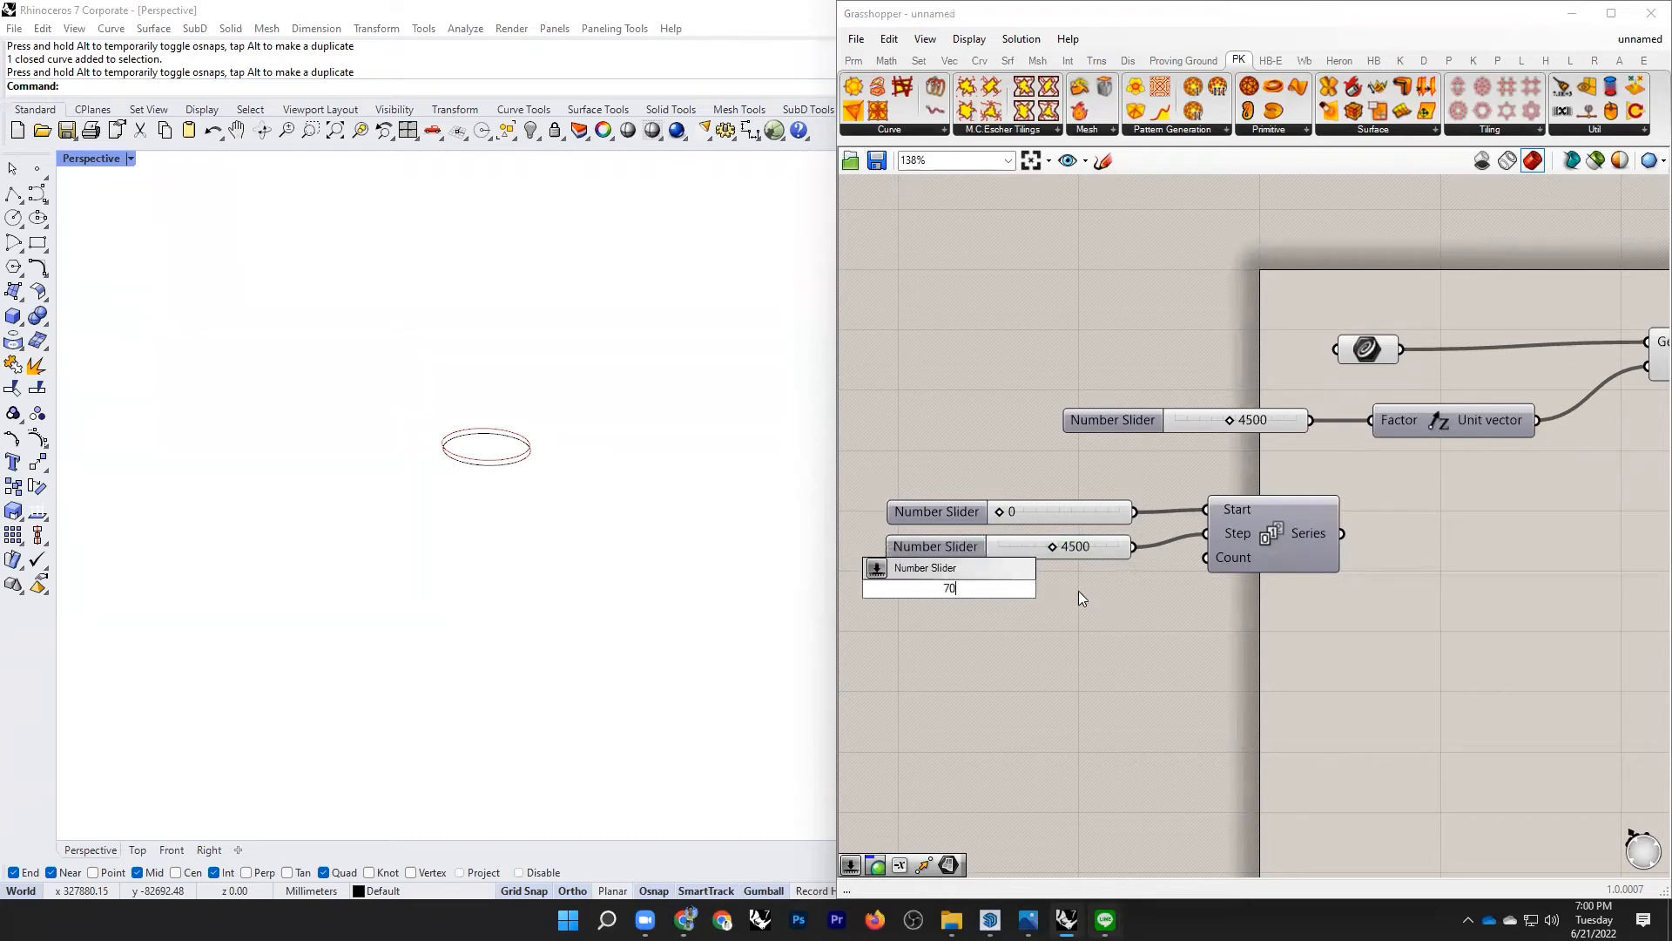
key("Return")
mouse_move(1120, 585)
left_mouse_down()
mouse_move(1203, 561)
mouse_move(1110, 583)
left_mouse_up()
Step: Feed the Series output into the Unit Z component's Factor input and delete the slider it replaces
left_click_drag(1345, 533, 1357, 464)
left_click_drag(1369, 437, 1370, 421)
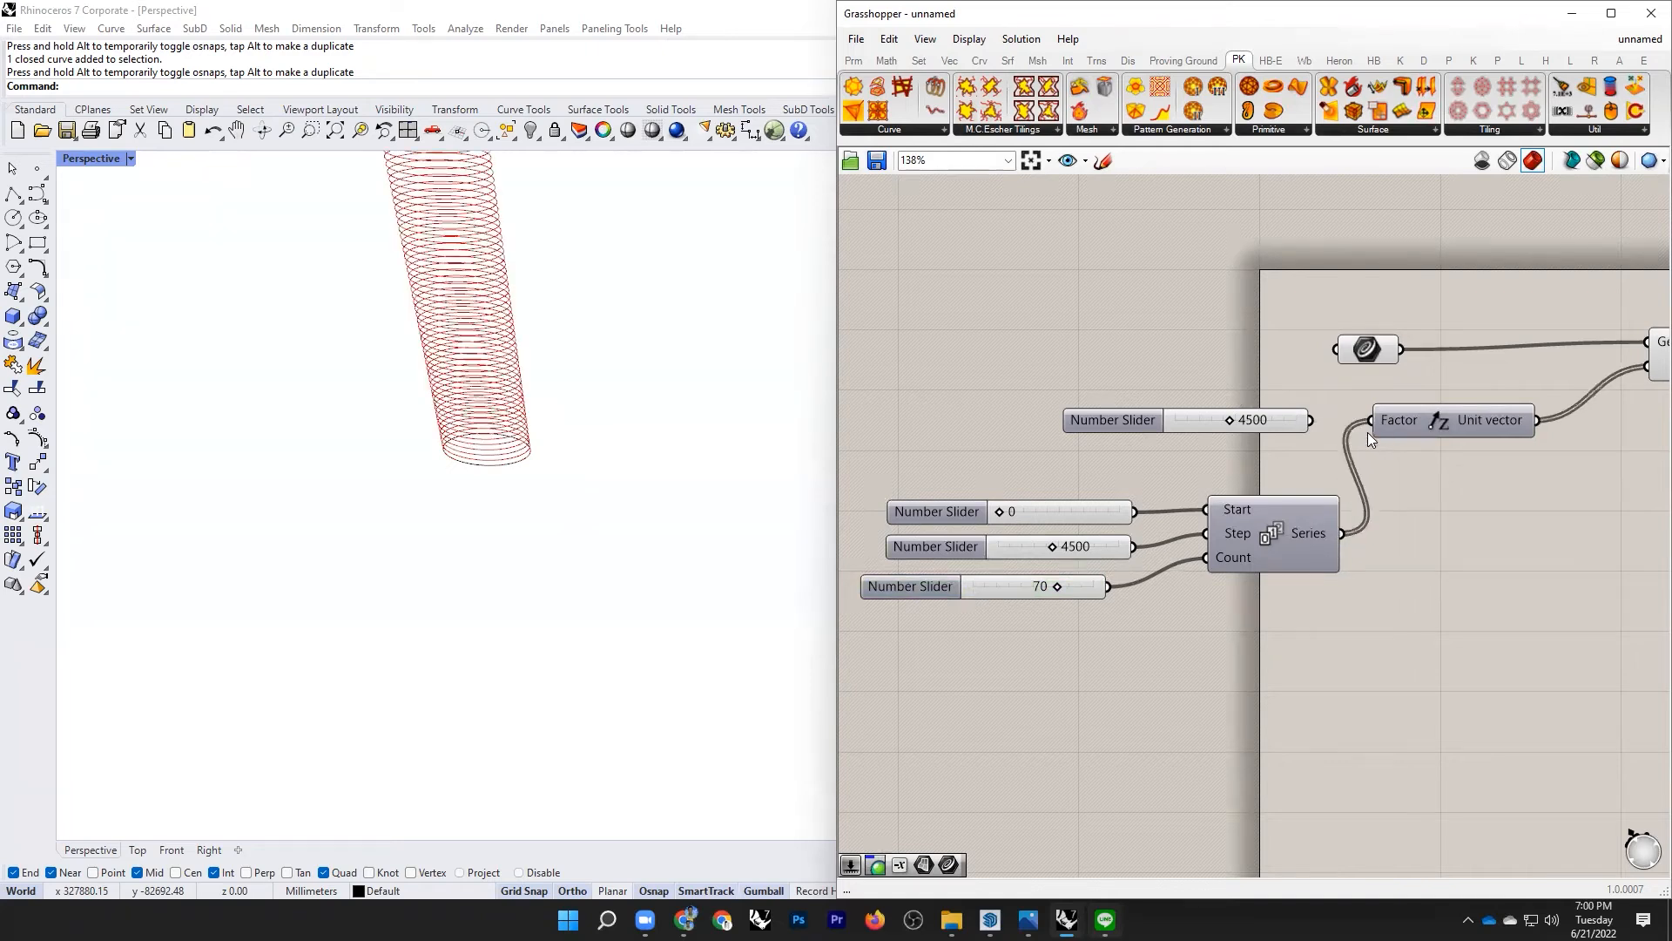
scroll(610, 518, "down", 3)
scroll(549, 305, "up", 3)
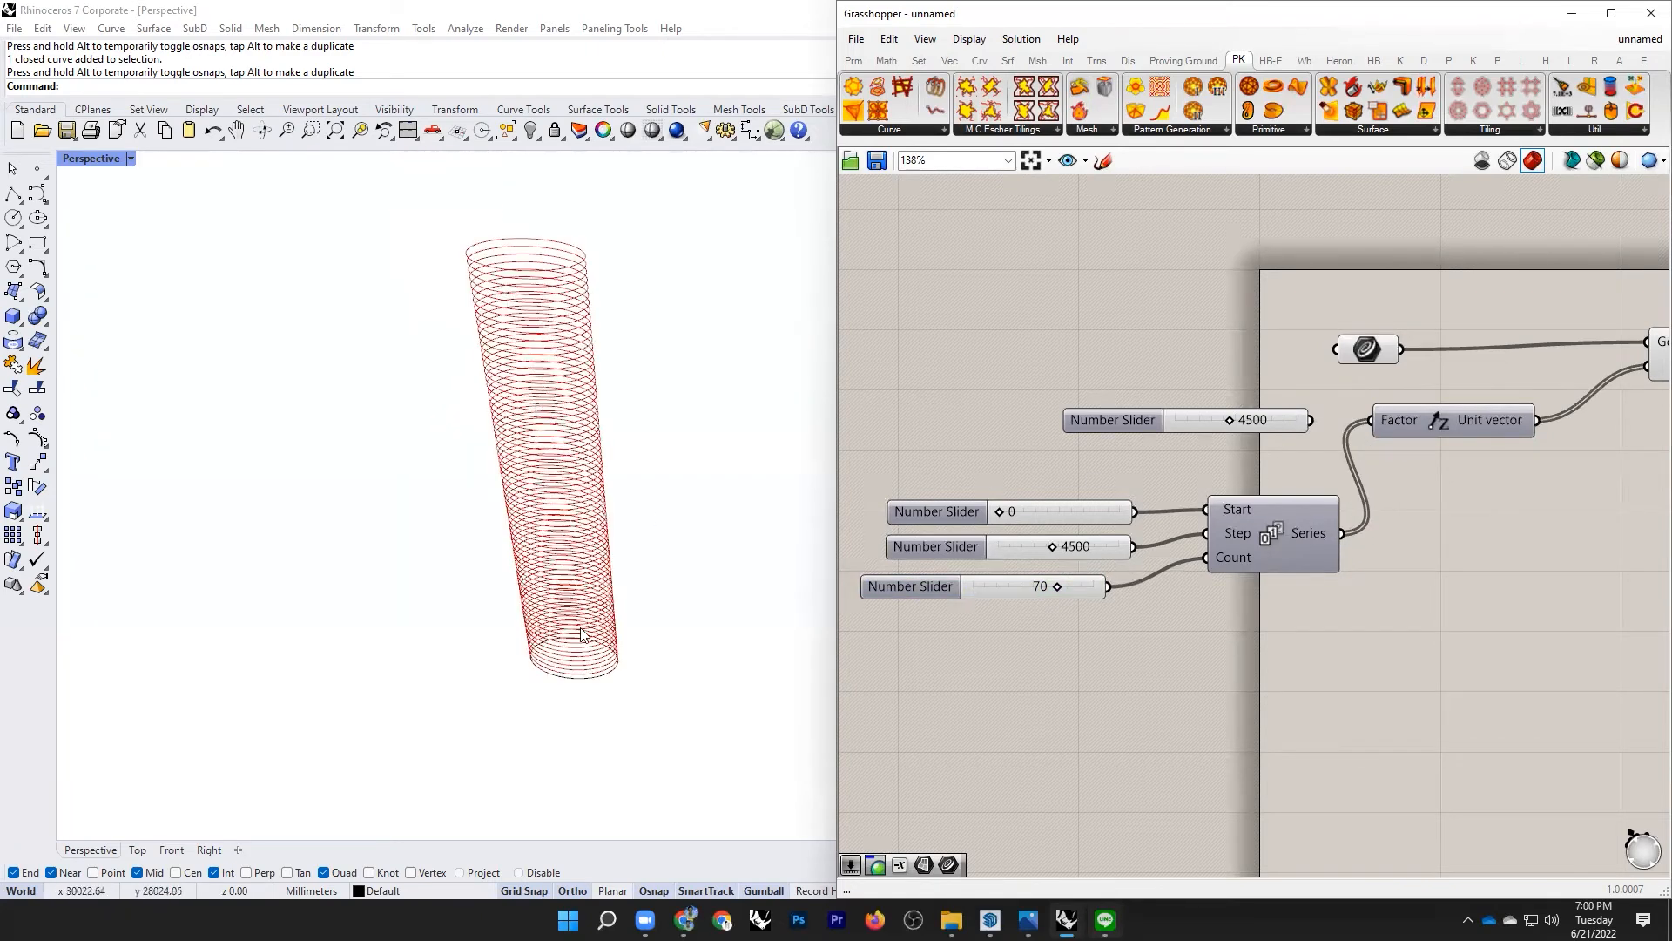
left_click(1122, 419)
key("Delete")
scroll(514, 448, "down", 5)
key("ctrl+h")
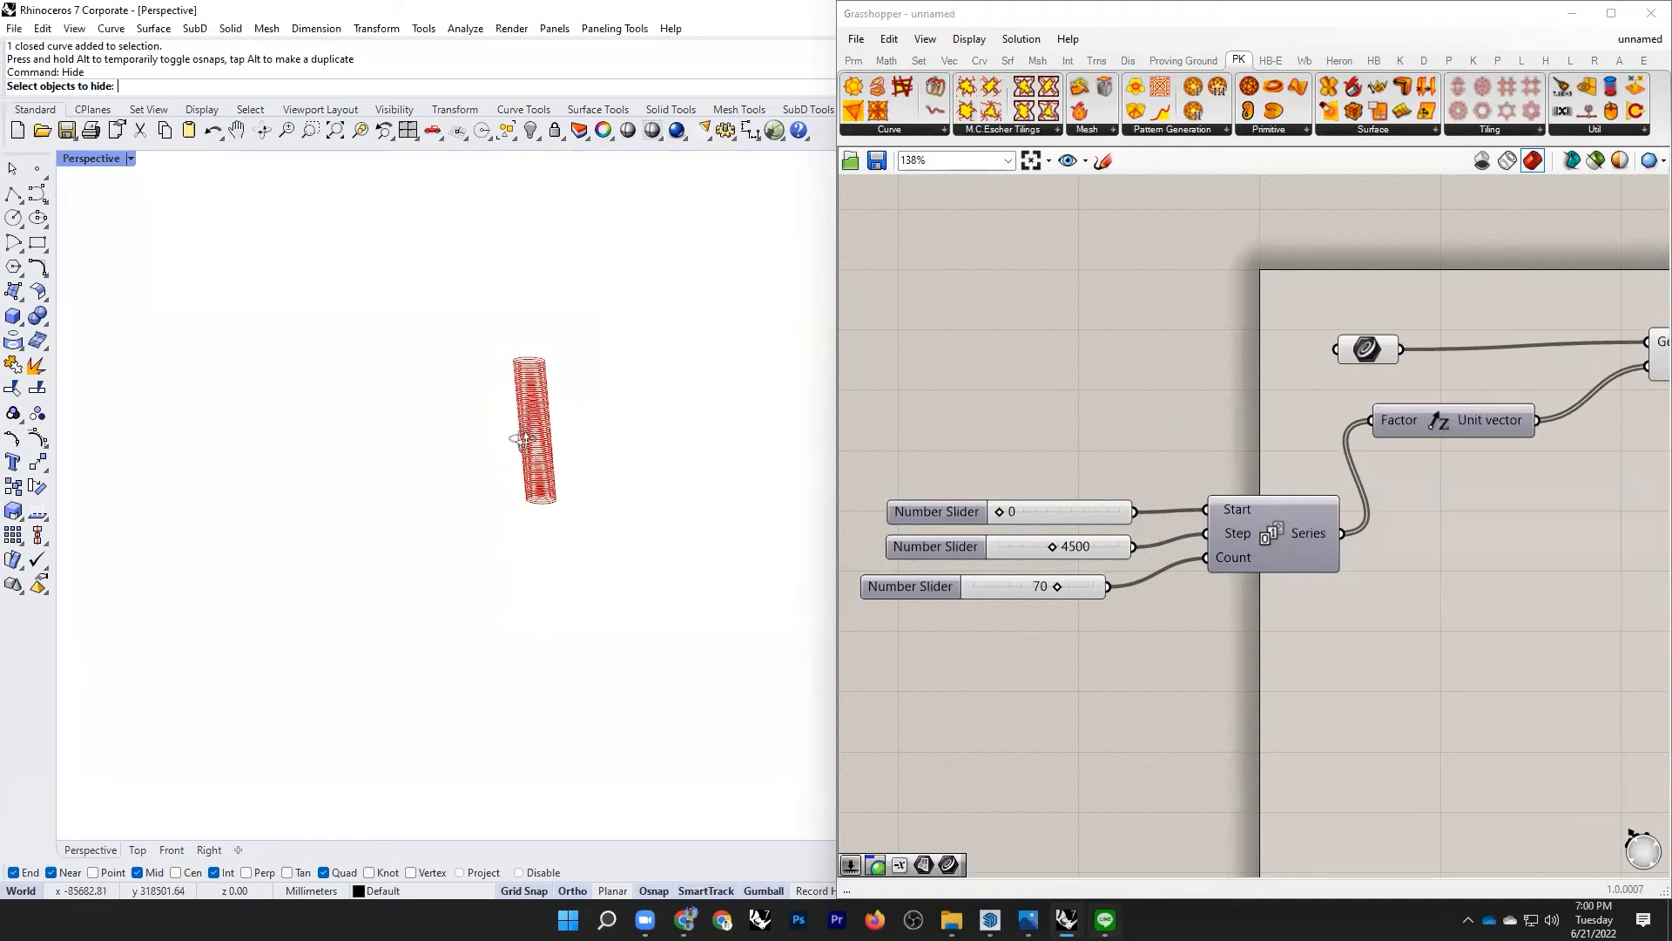
scroll(496, 483, "up", 5)
scroll(501, 462, "up", 3)
scroll(545, 749, "down", 4)
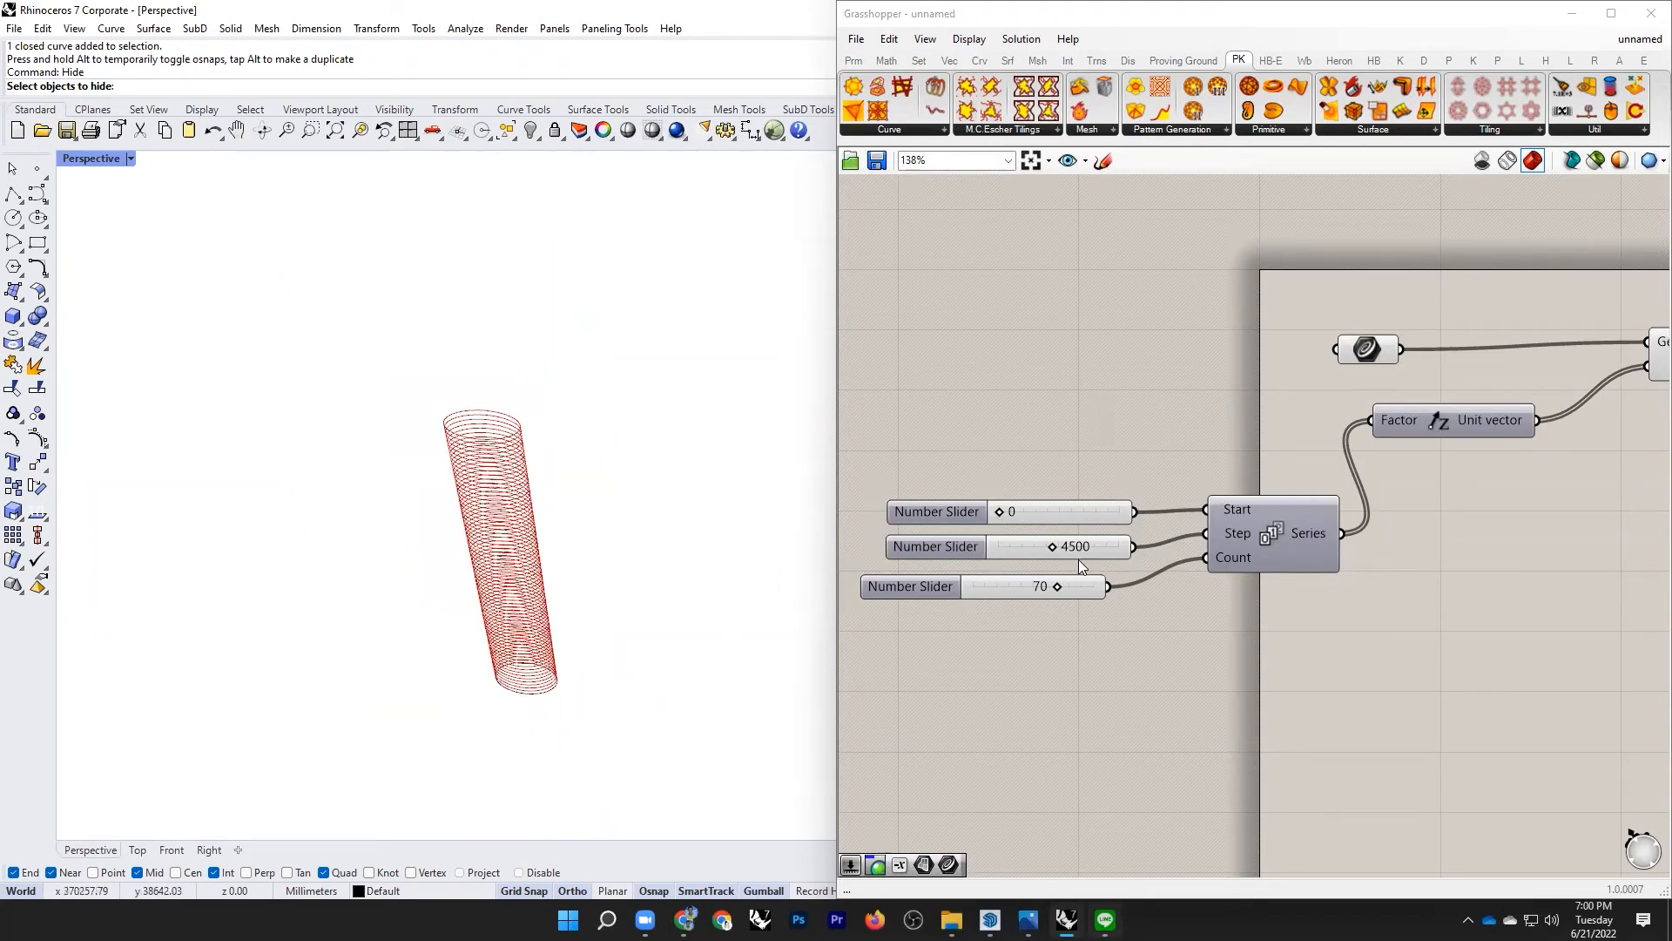
Step: Add an Area component beside Move and connect Move's Geometry output to its Geometry input
scroll(1333, 418, "down", 1)
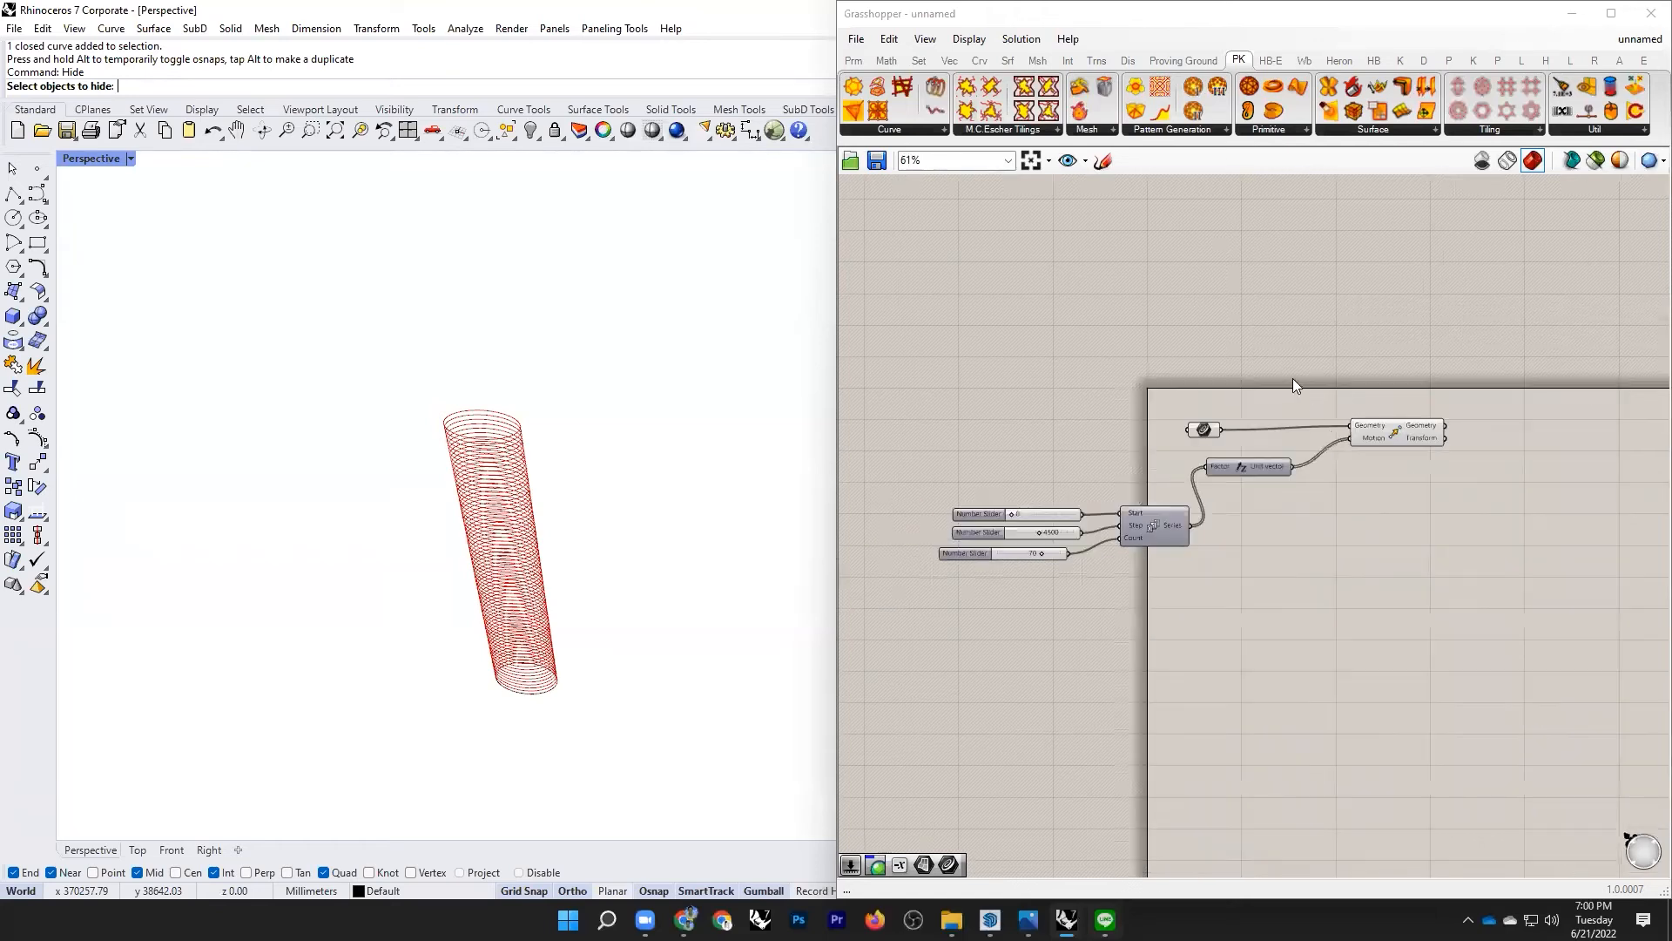
scroll(1296, 367, "up", 3)
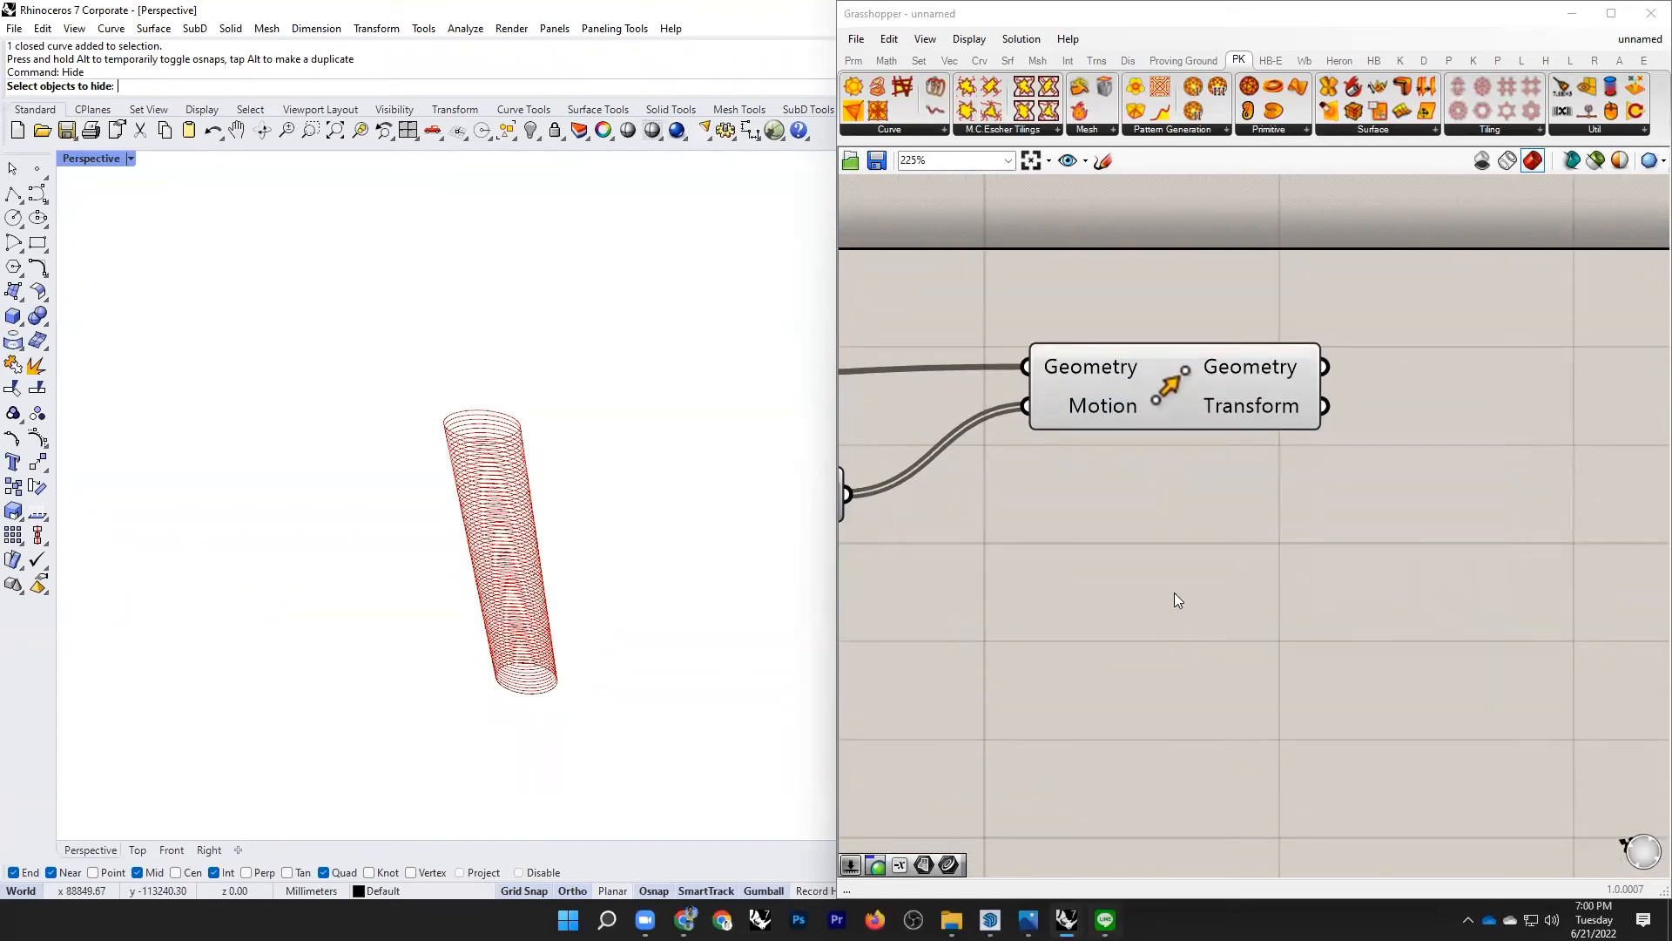
double_click(1460, 376)
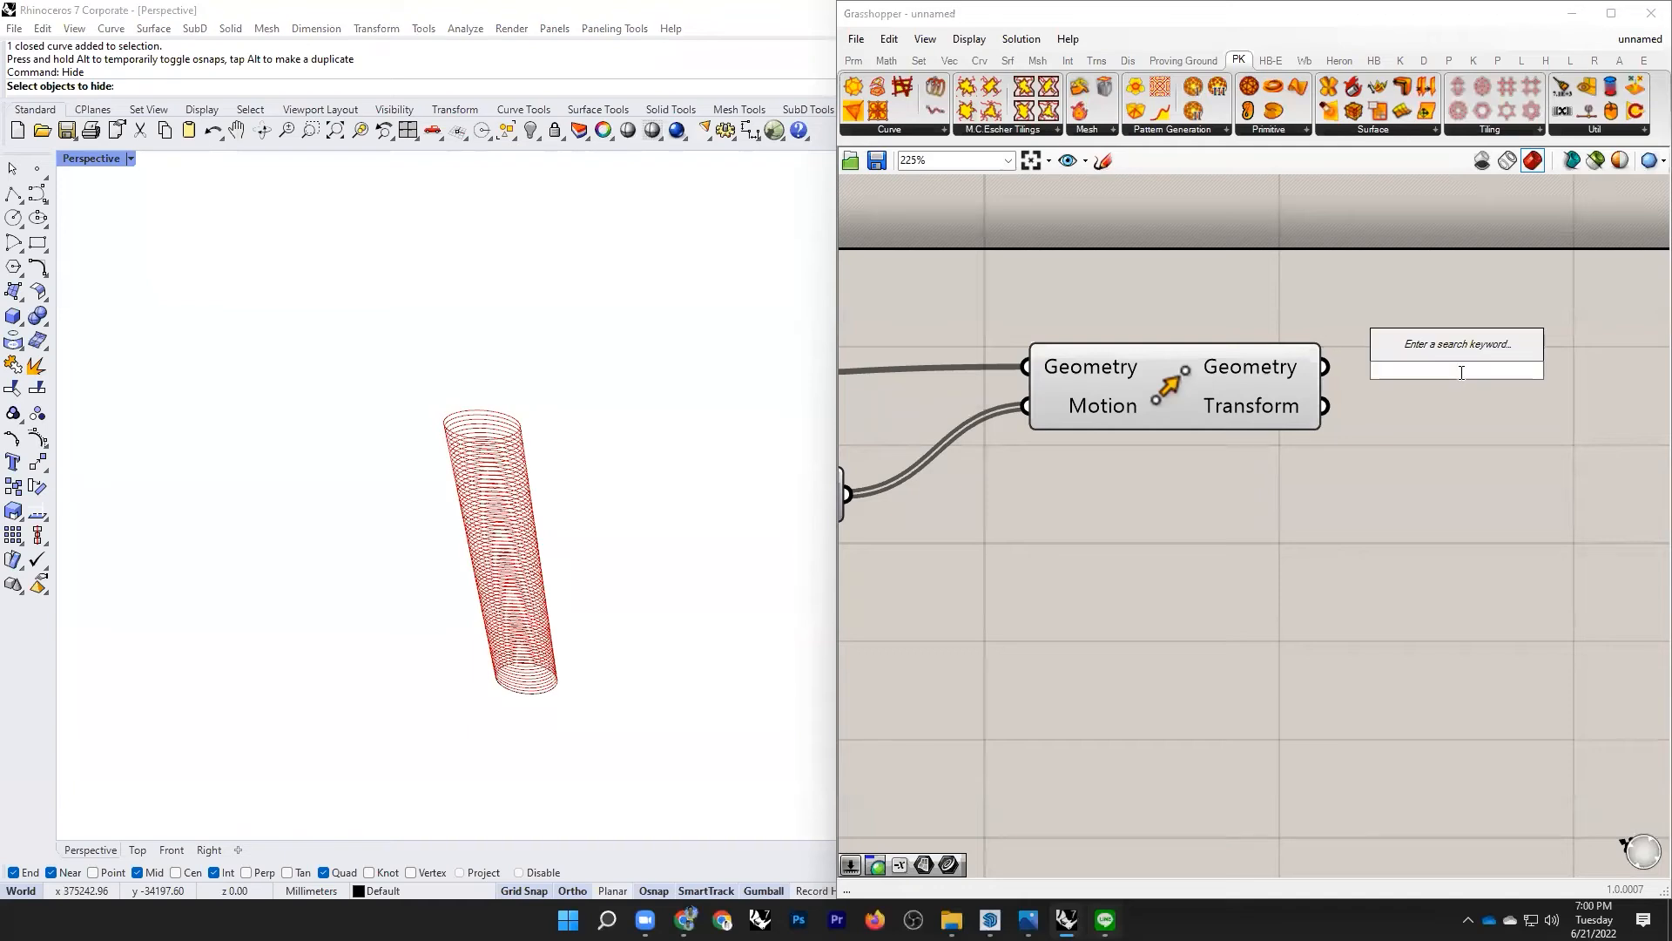
type("area")
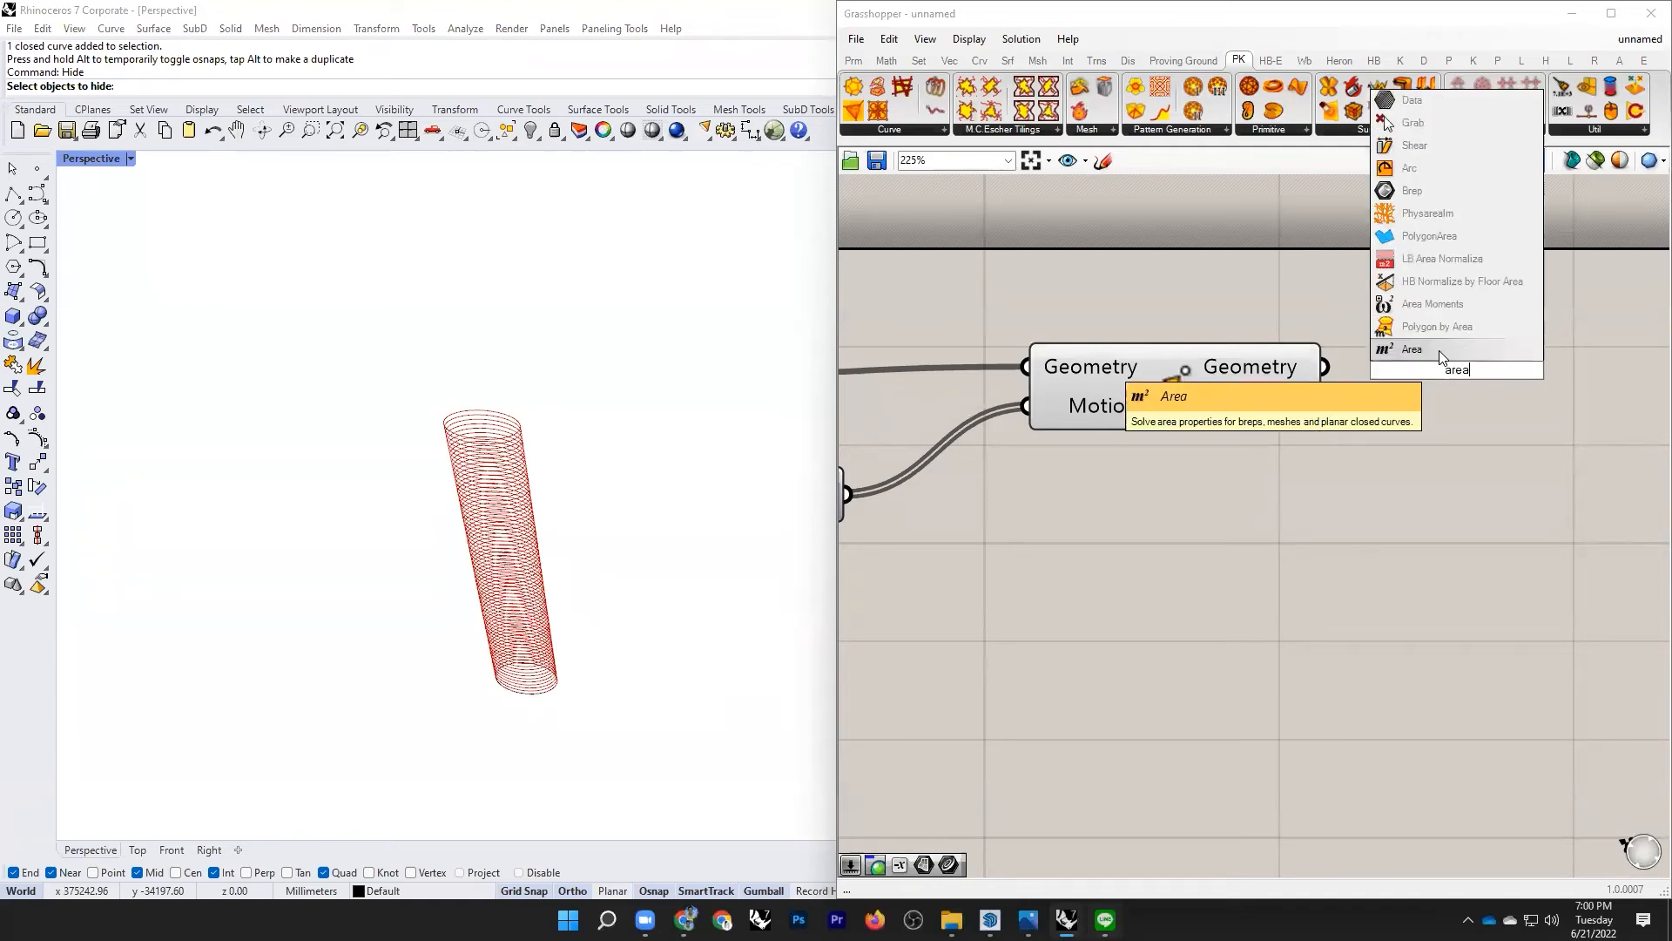
key("Return")
left_click_drag(1437, 359, 1535, 363)
left_click_drag(1324, 367, 1414, 373)
Step: Add a Rotate Axis component and connect Move's Geometry output to its Geometry input
scroll(1451, 507, "down", 4)
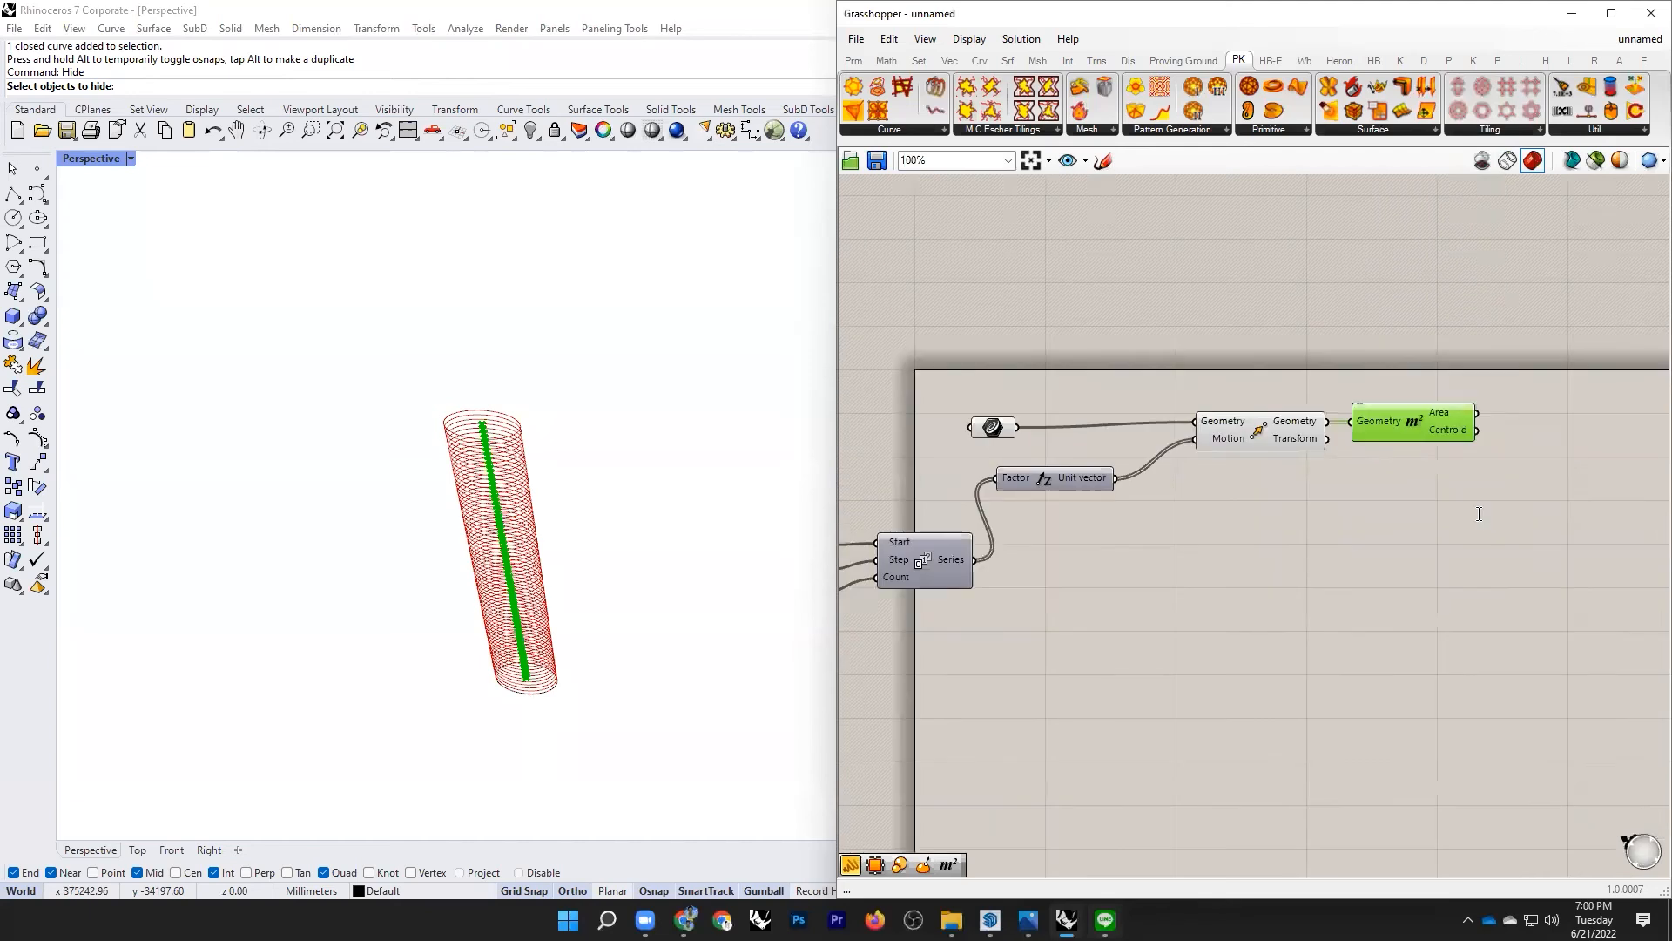
double_click(1479, 514)
type("rotat")
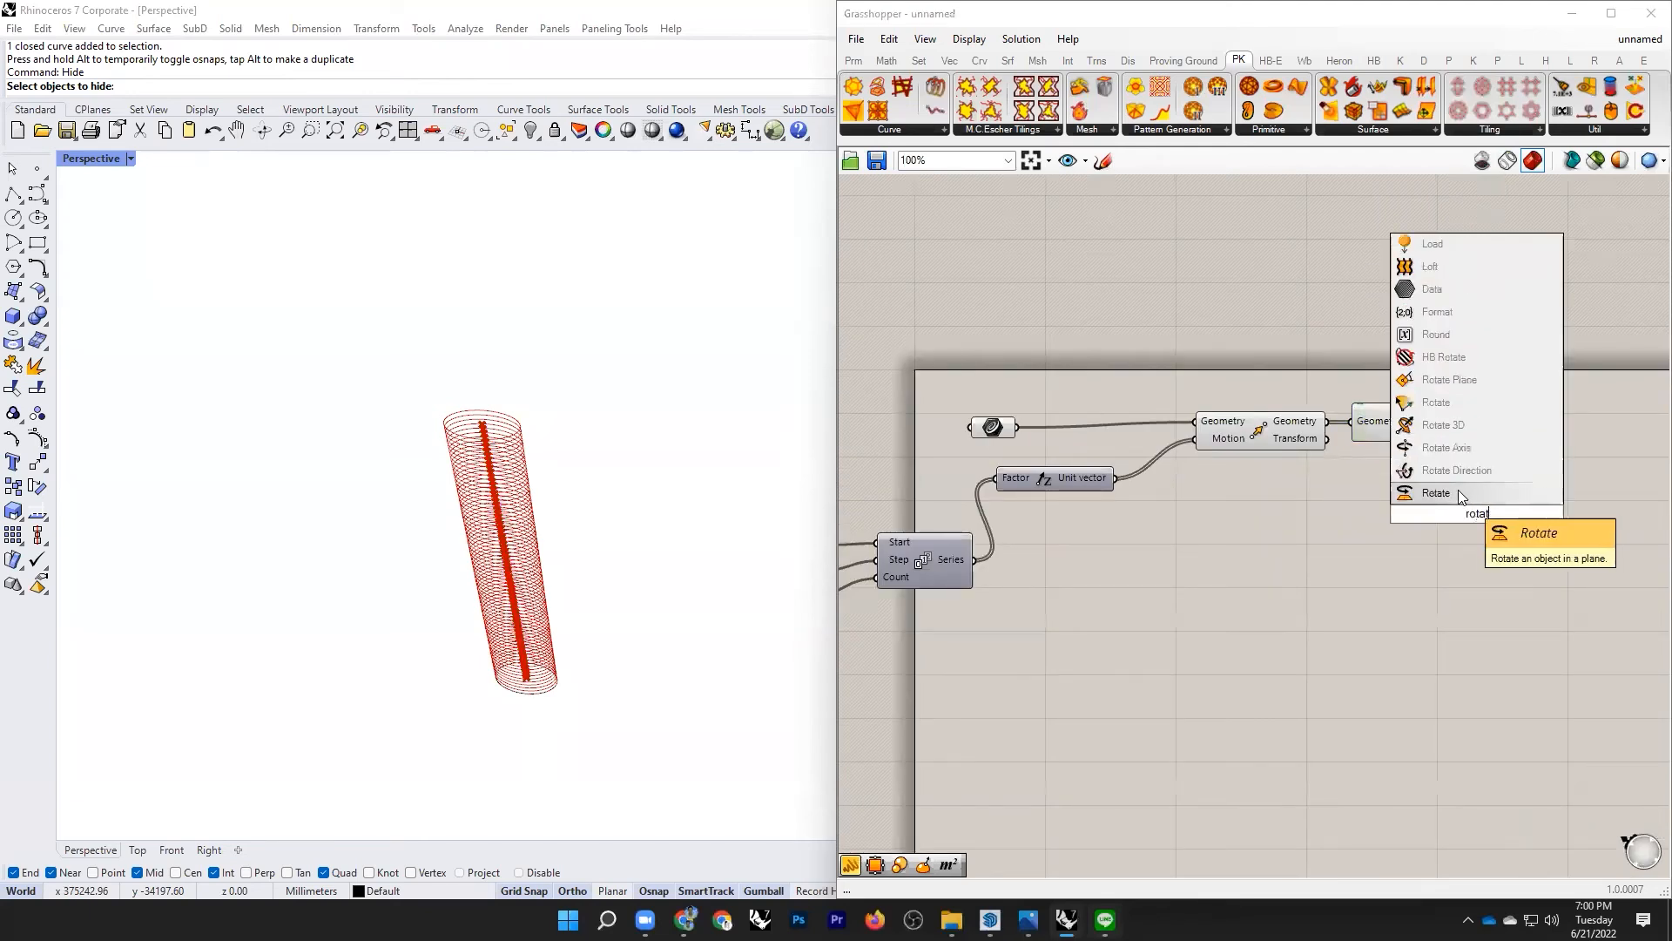
left_click(1453, 449)
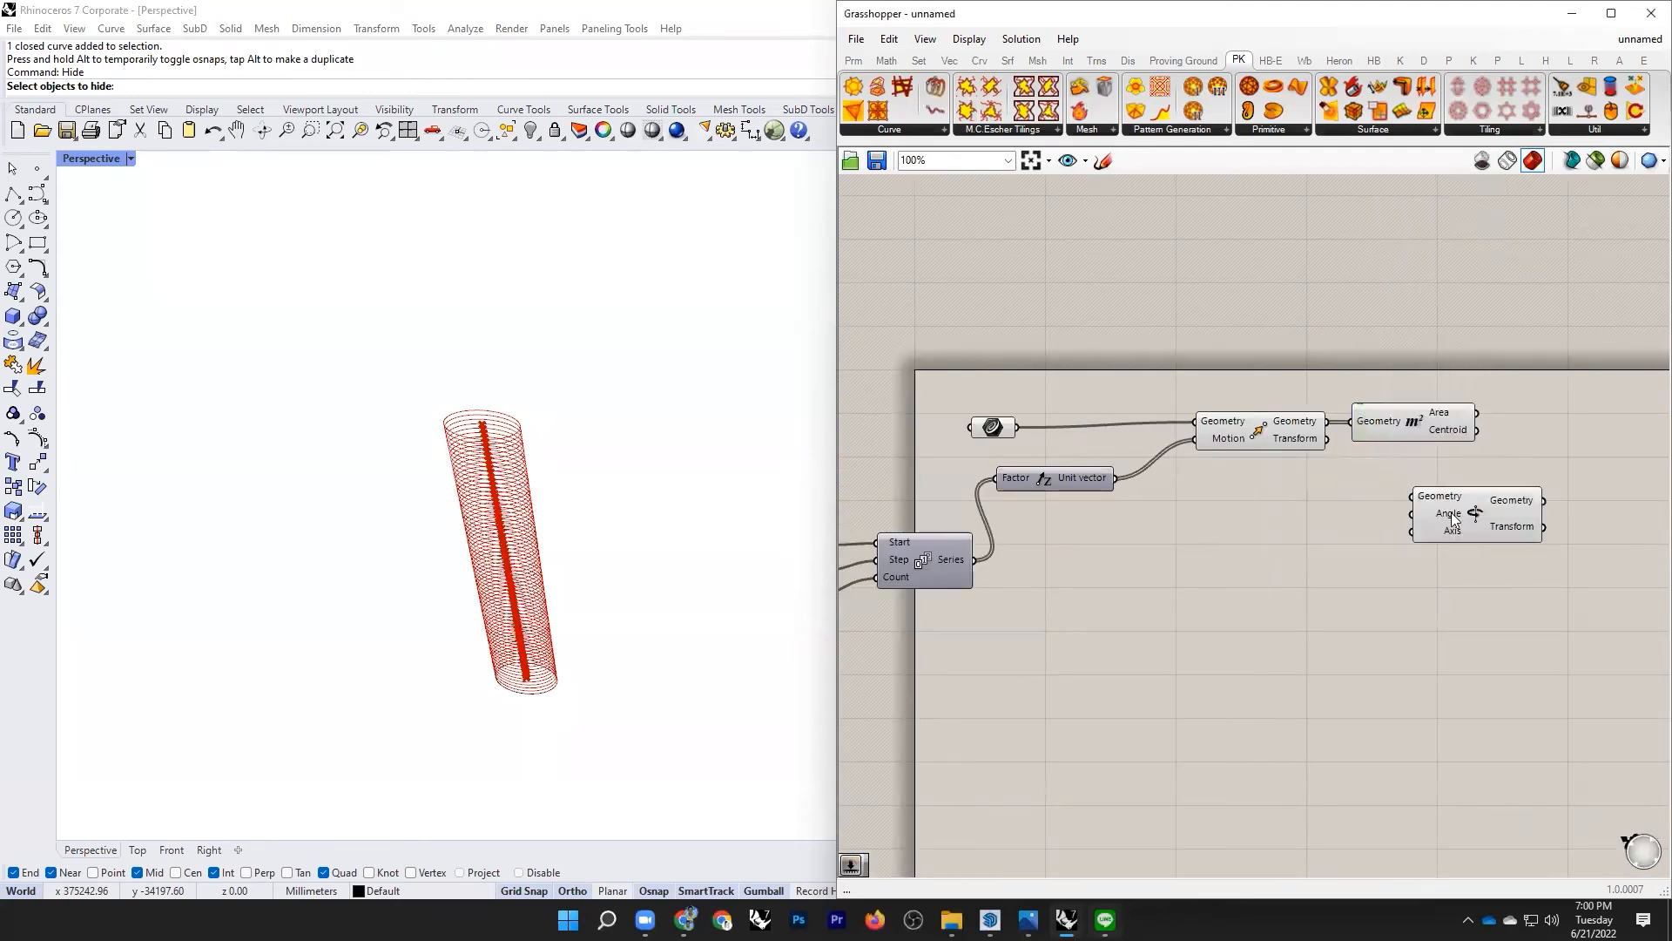
left_click_drag(1445, 470, 1495, 491)
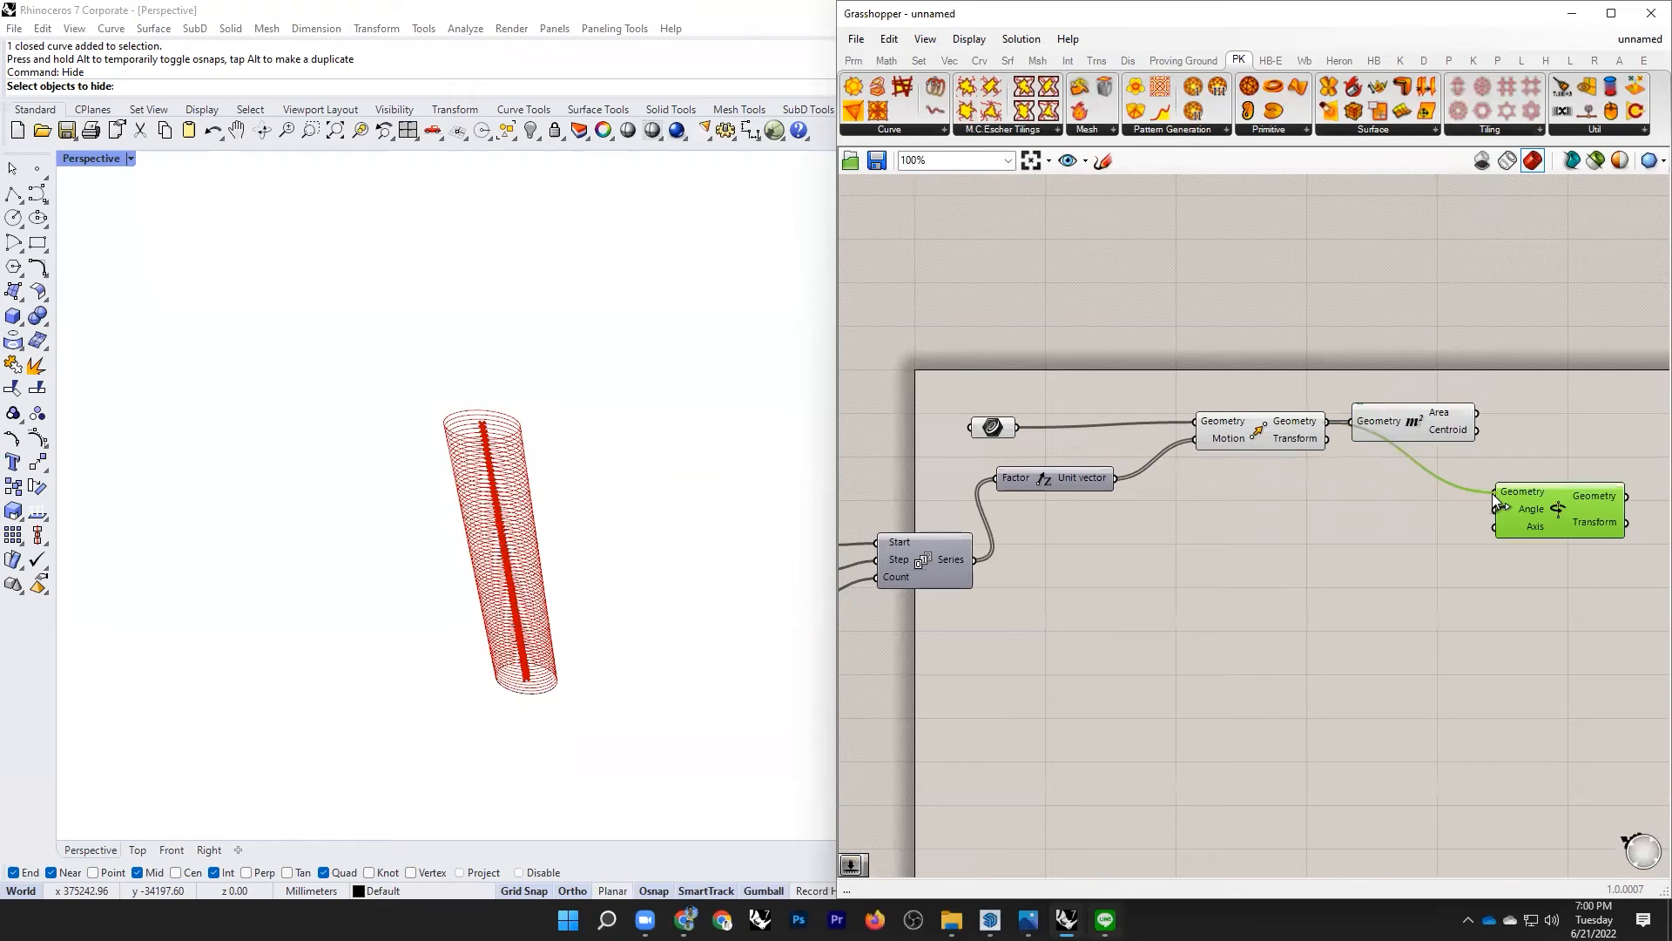
scroll(775, 532, "down", 2)
scroll(1538, 547, "up", 3)
scroll(1539, 547, "up", 1)
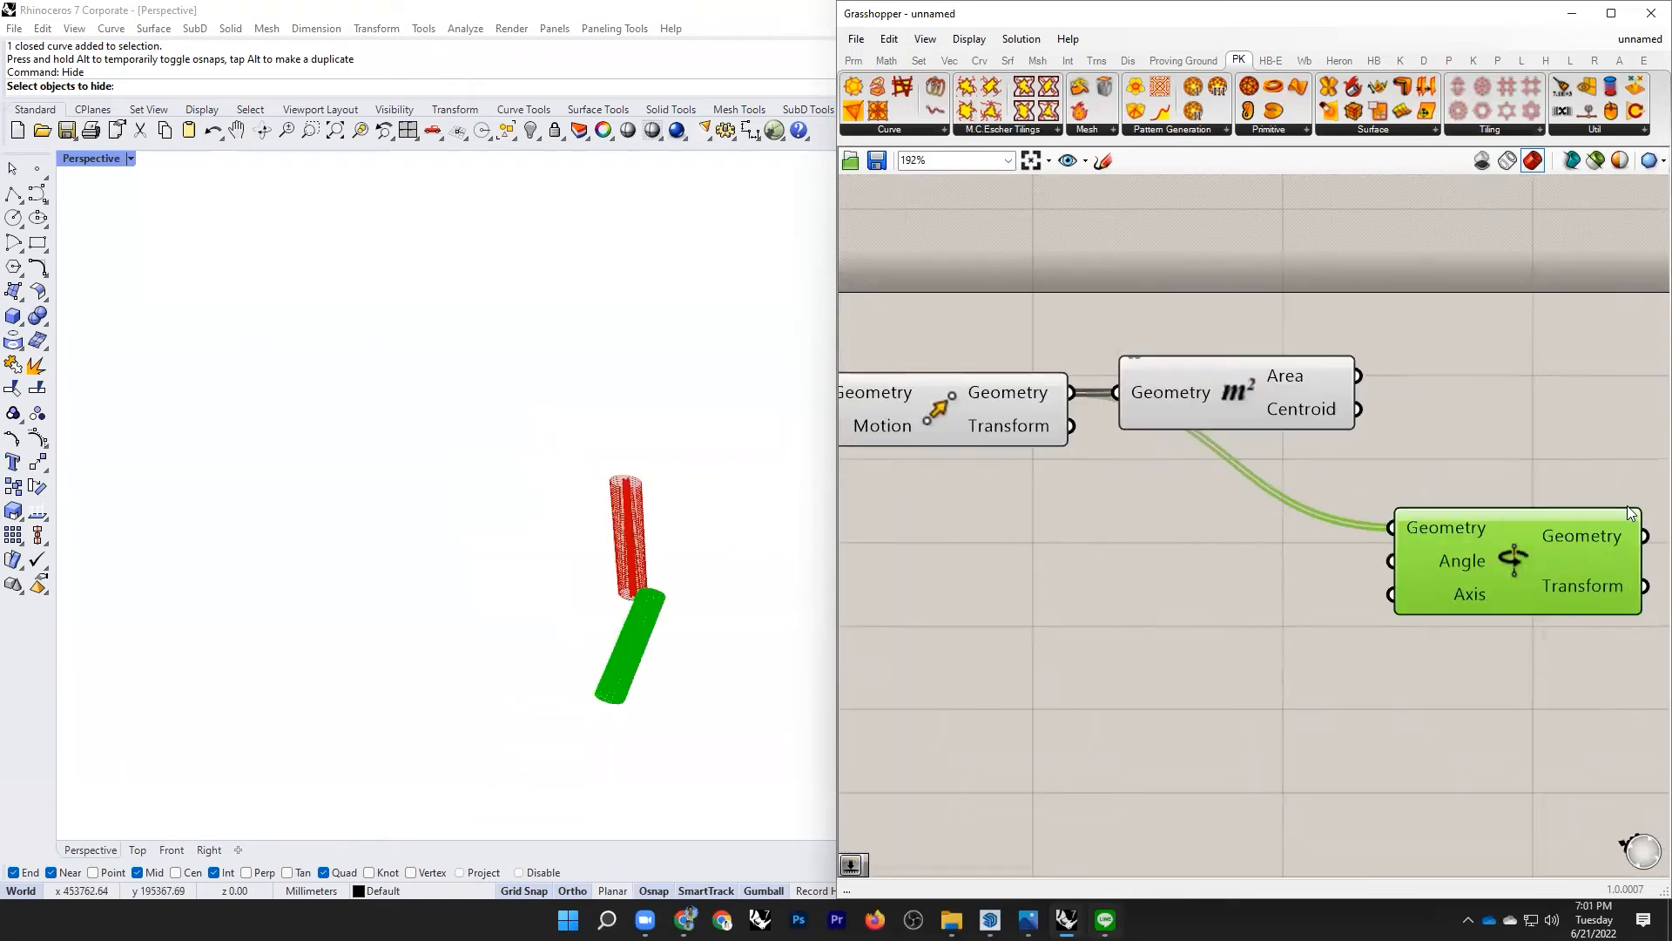
Step: Try a Unit Z vector as the Axis input of the Rotate Axis component and delete that vector again
double_click(1404, 548)
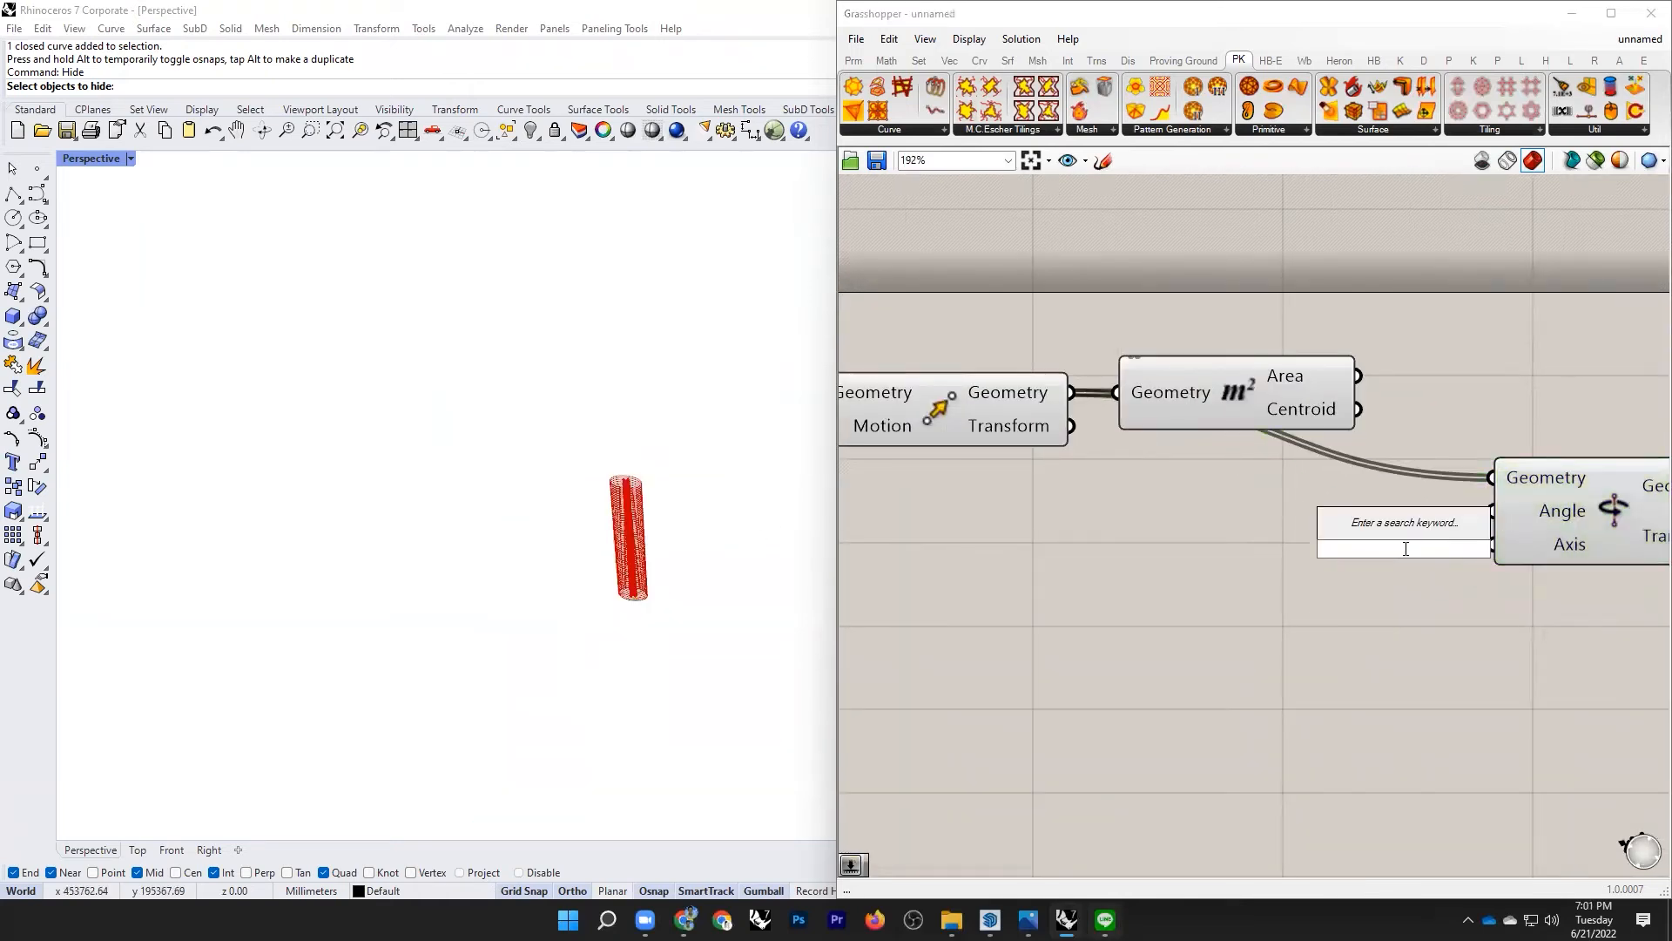
type("unit")
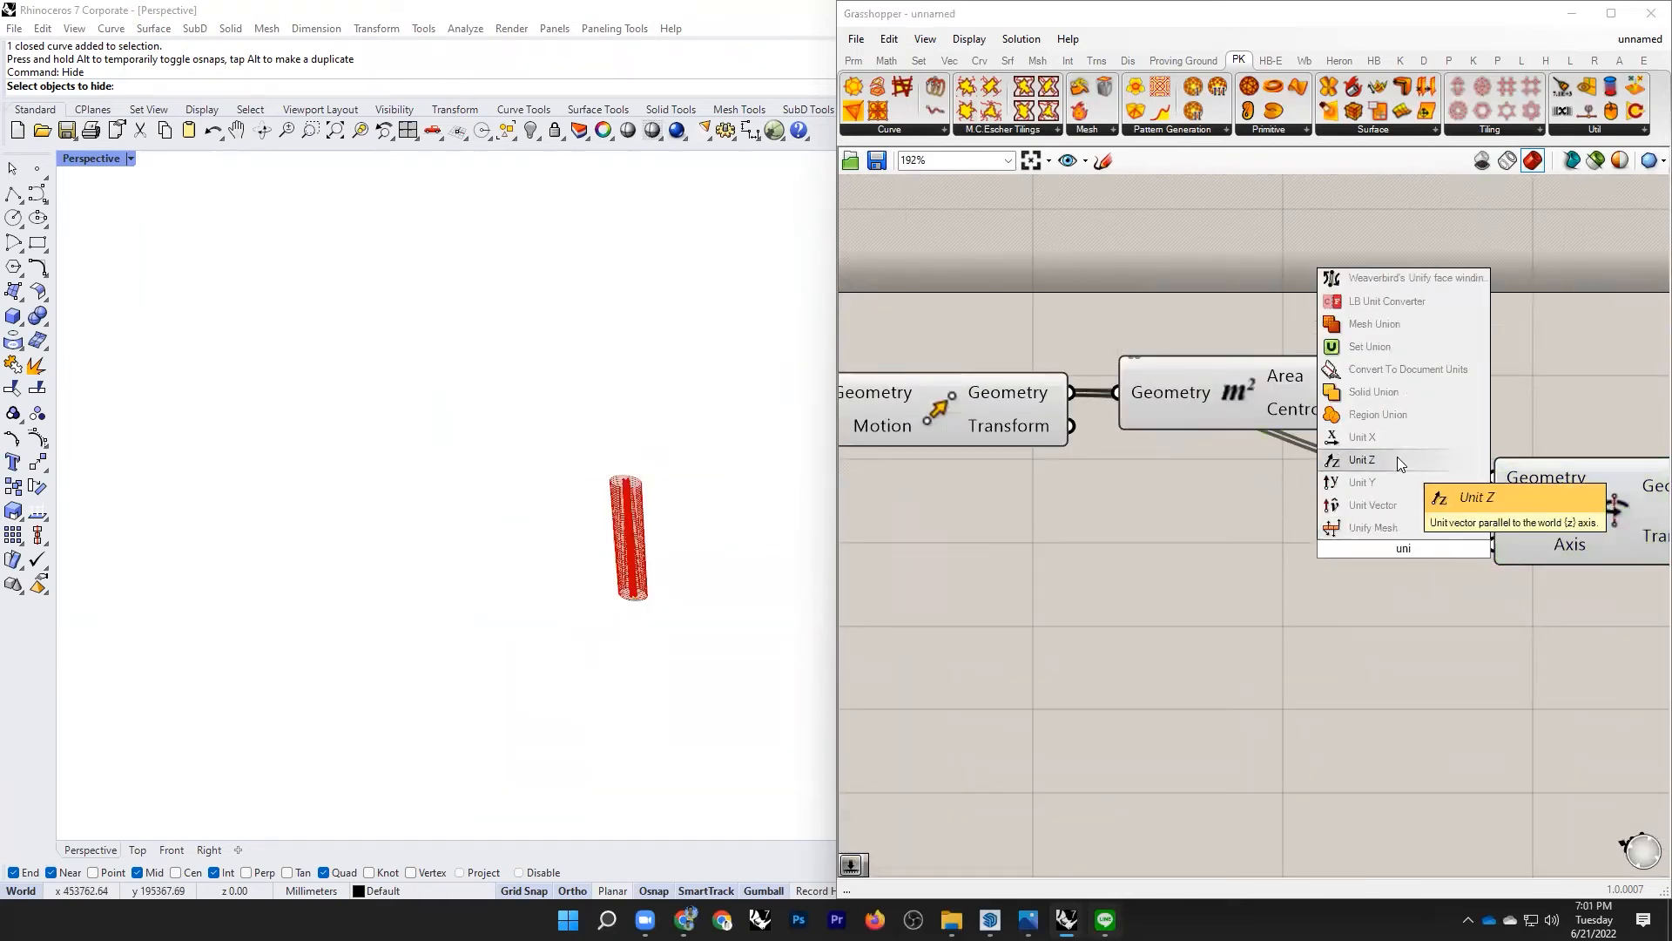
left_click(1398, 456)
left_click_drag(1304, 575, 1236, 583)
left_click_drag(1336, 571, 1494, 540)
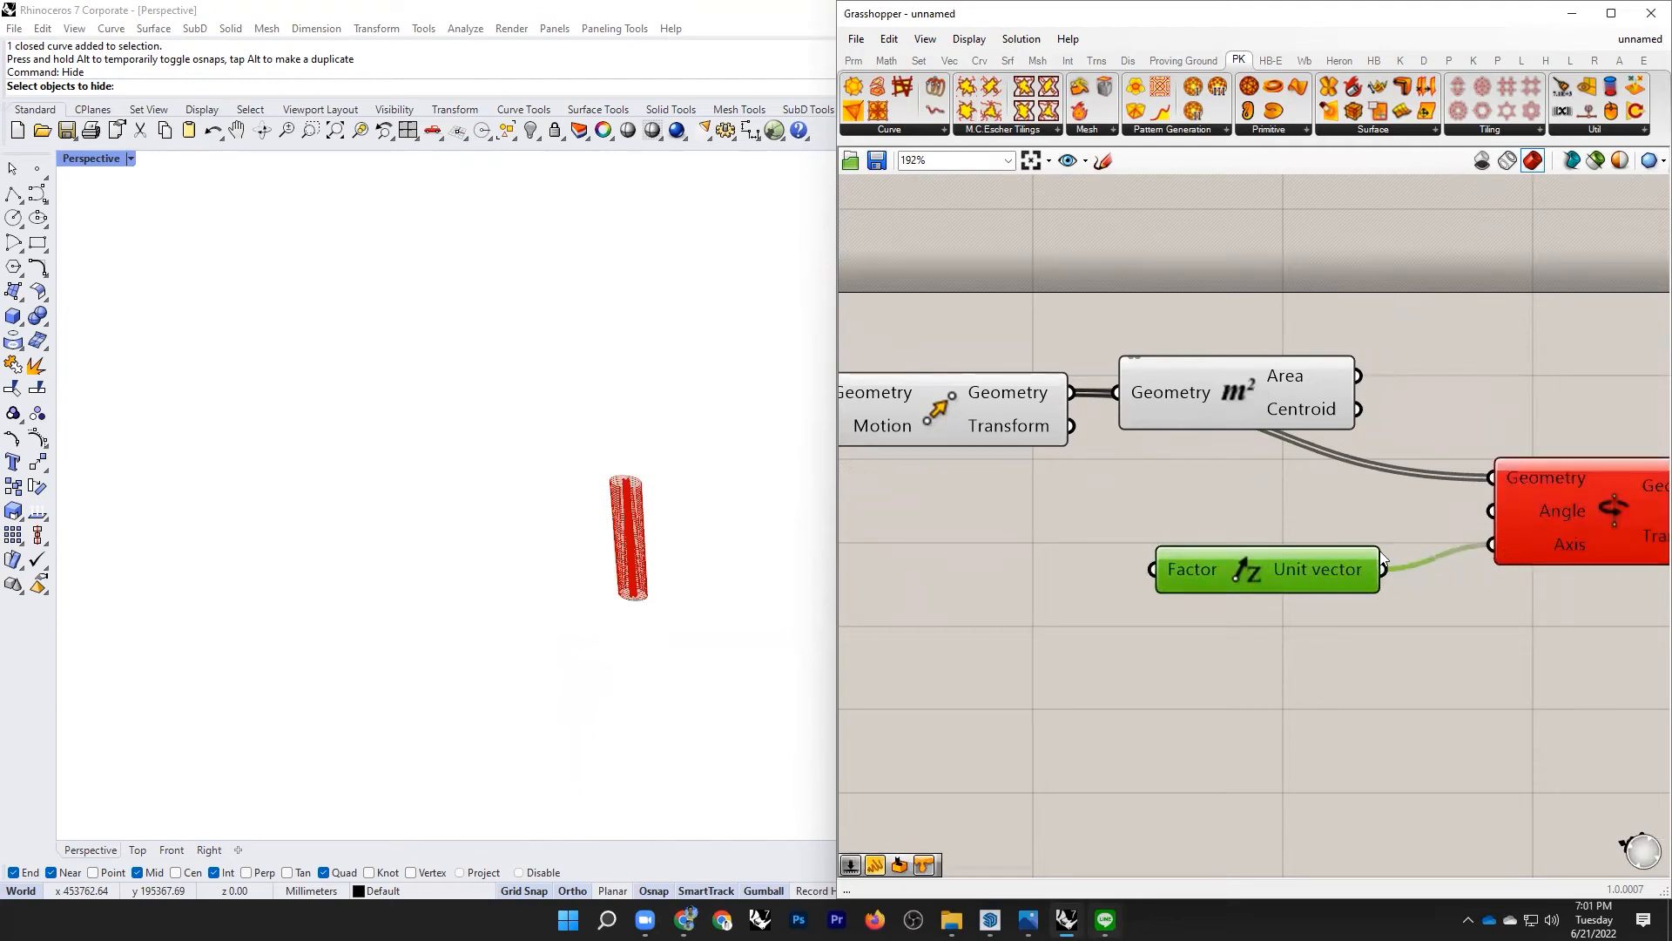
key("Delete")
Step: Check the Axis input of the Rotate Axis component and reposition the component level with Area
scroll(1229, 465, "down", 2)
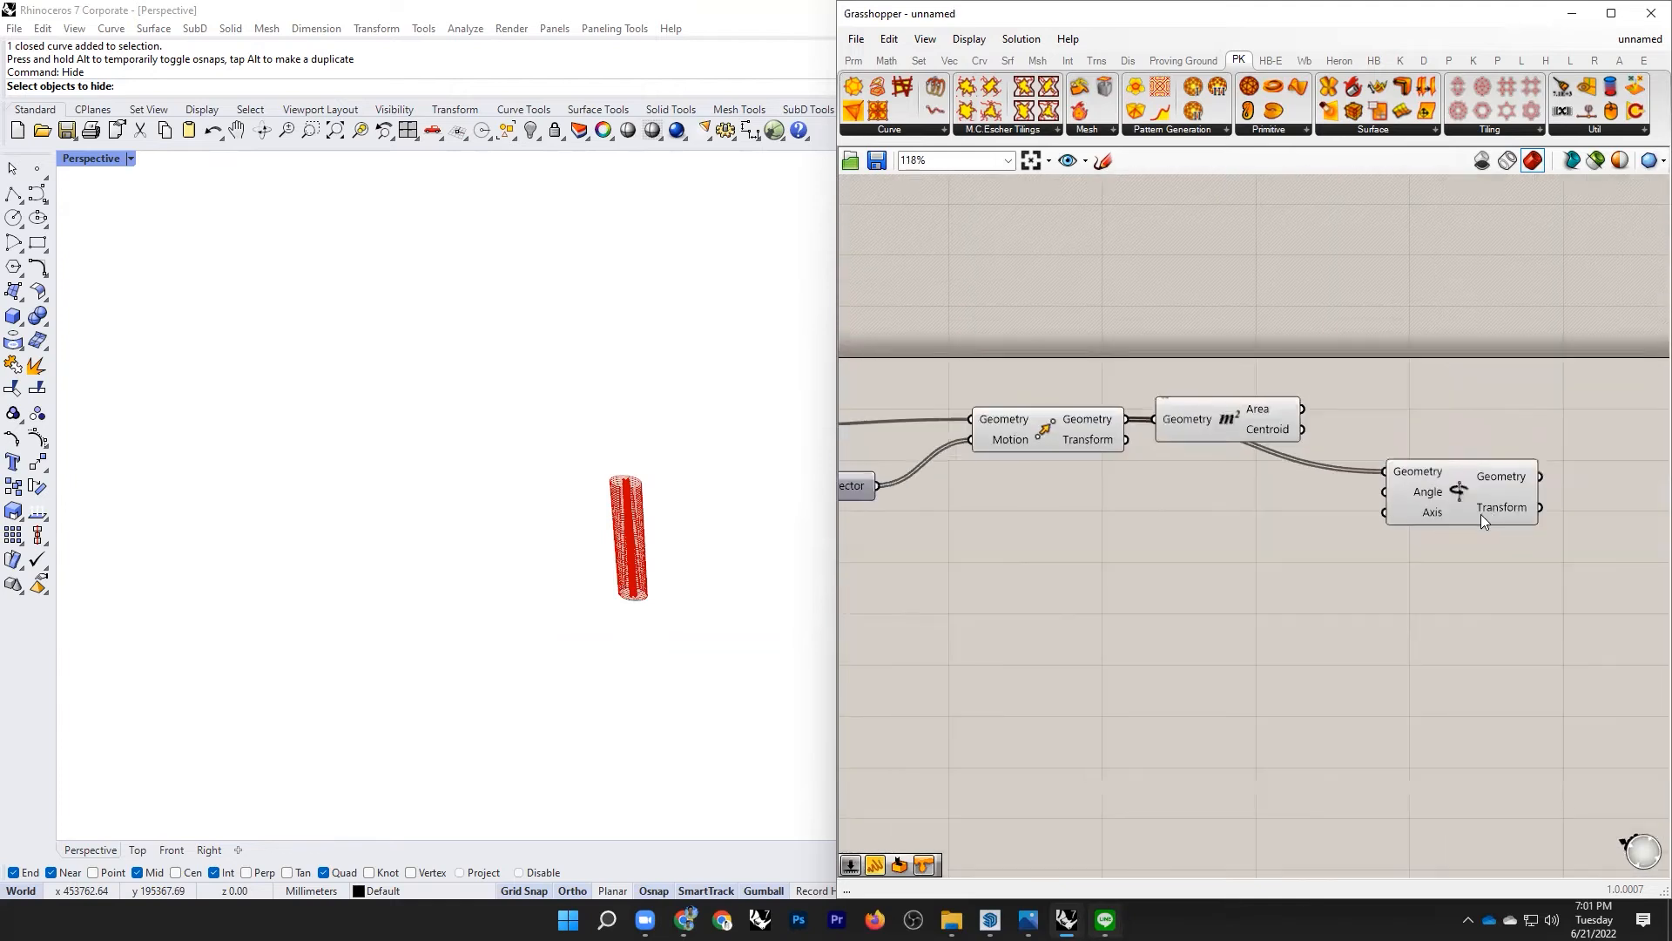
scroll(1367, 520, "up", 3)
left_click(1366, 521)
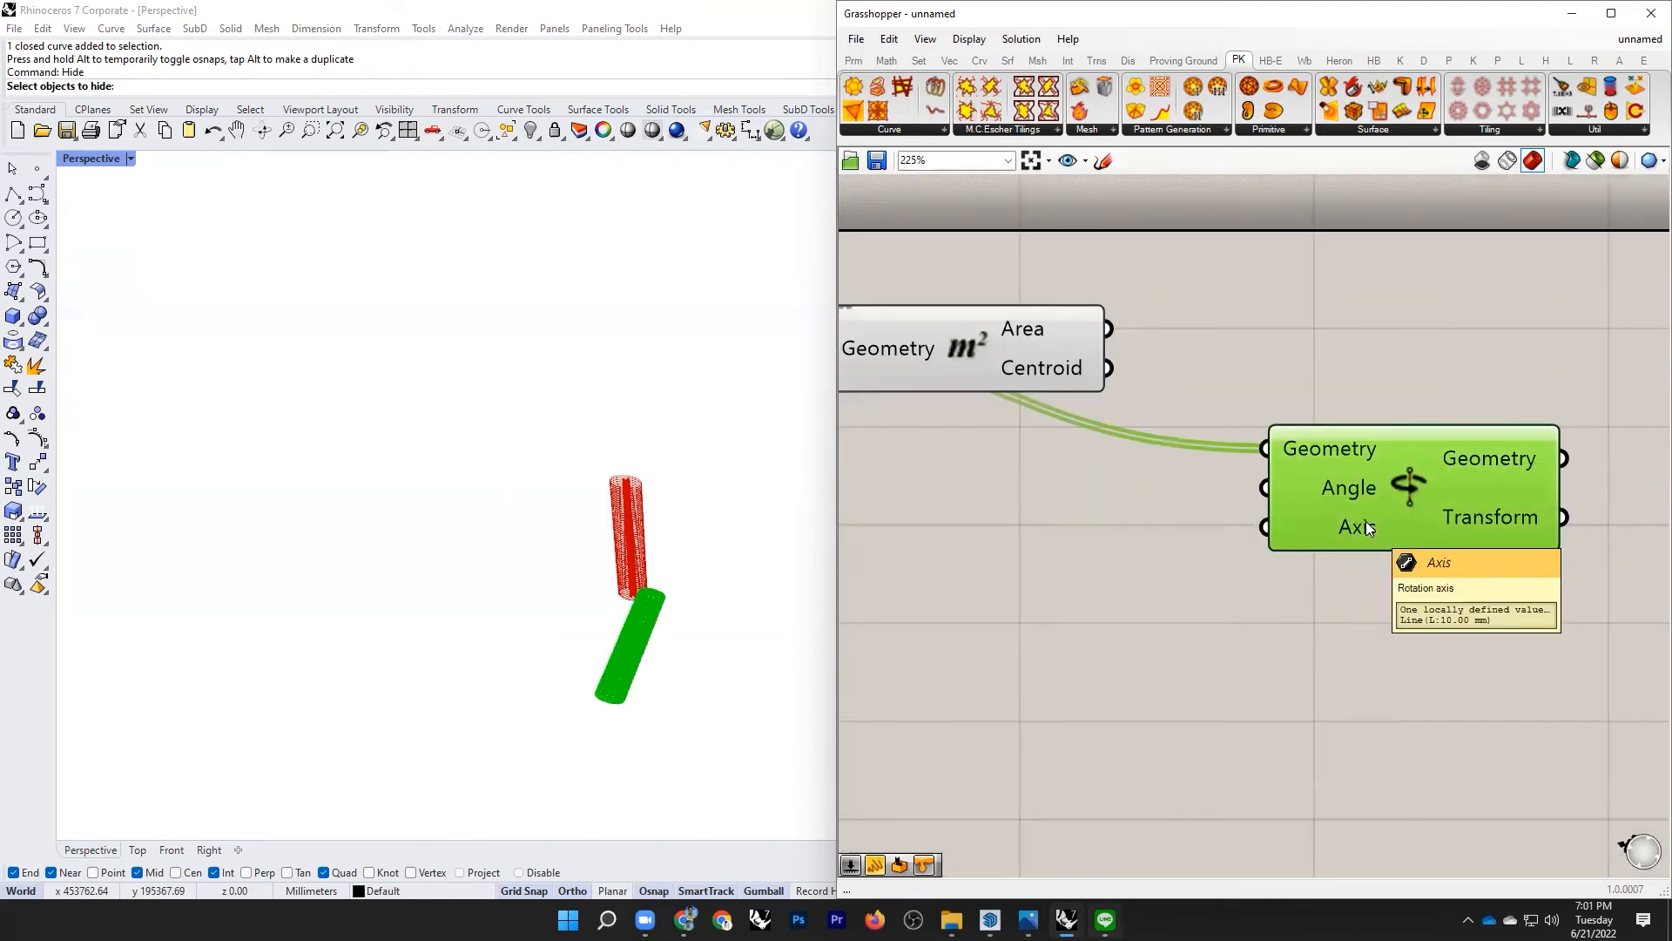
scroll(816, 599, "up", 6)
scroll(1271, 536, "down", 1)
left_click_drag(1343, 498, 1482, 400)
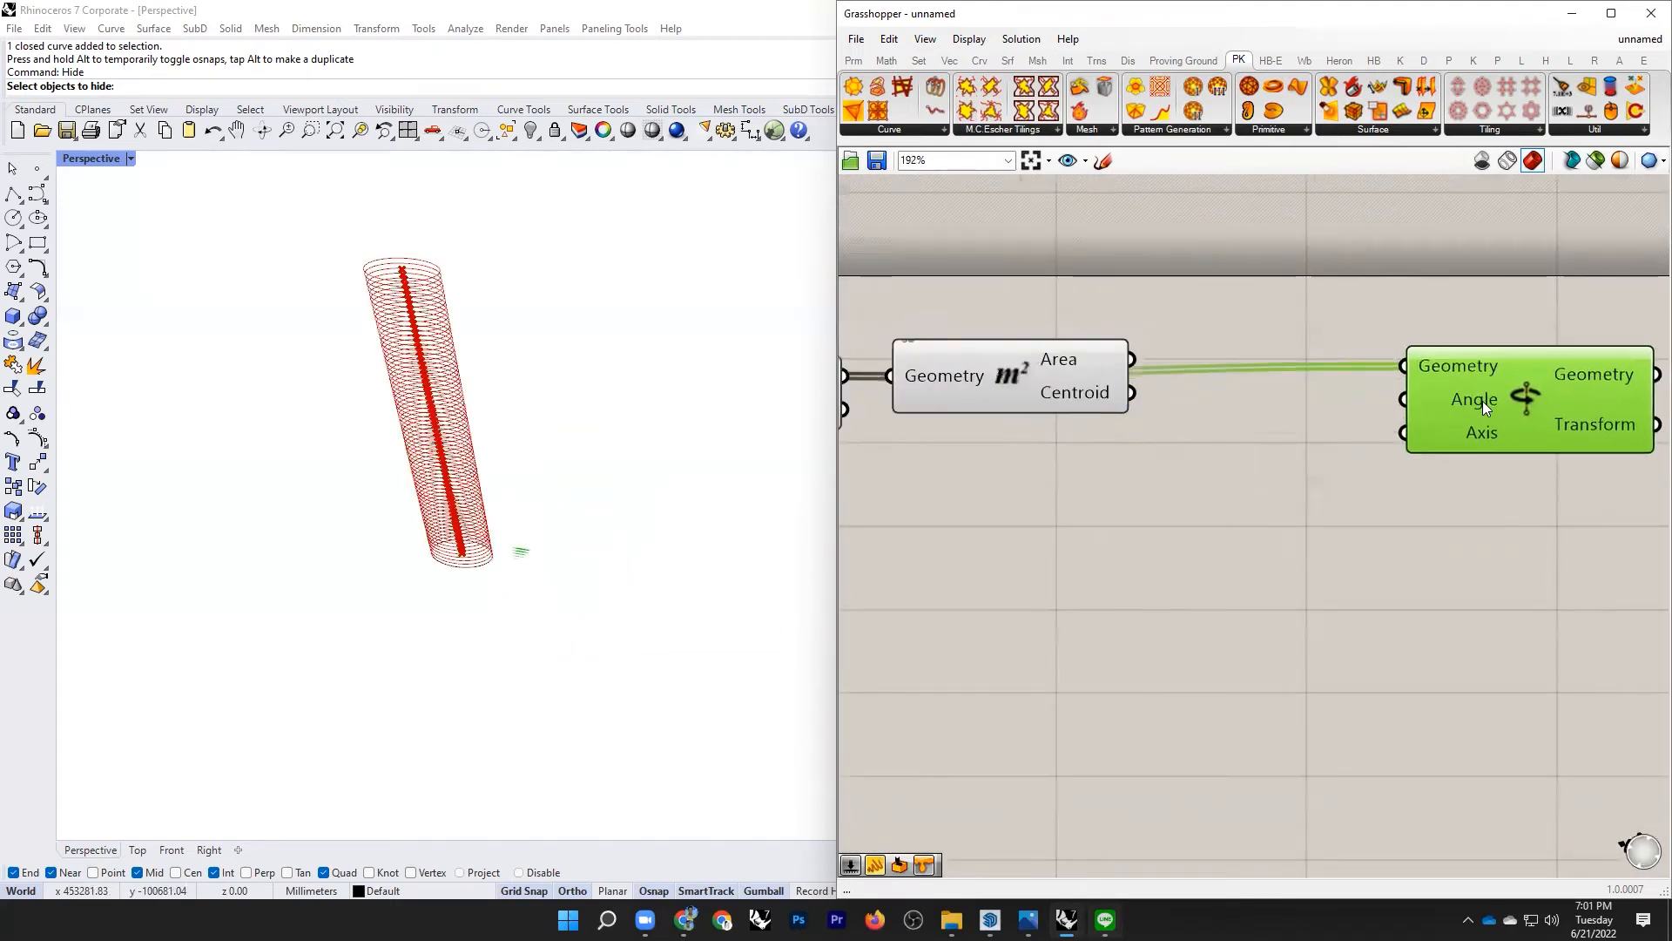
Step: Add a Rotate component that turns objects in a plane and delete the Rotate Axis component it replaces
double_click(1269, 515)
type("rota")
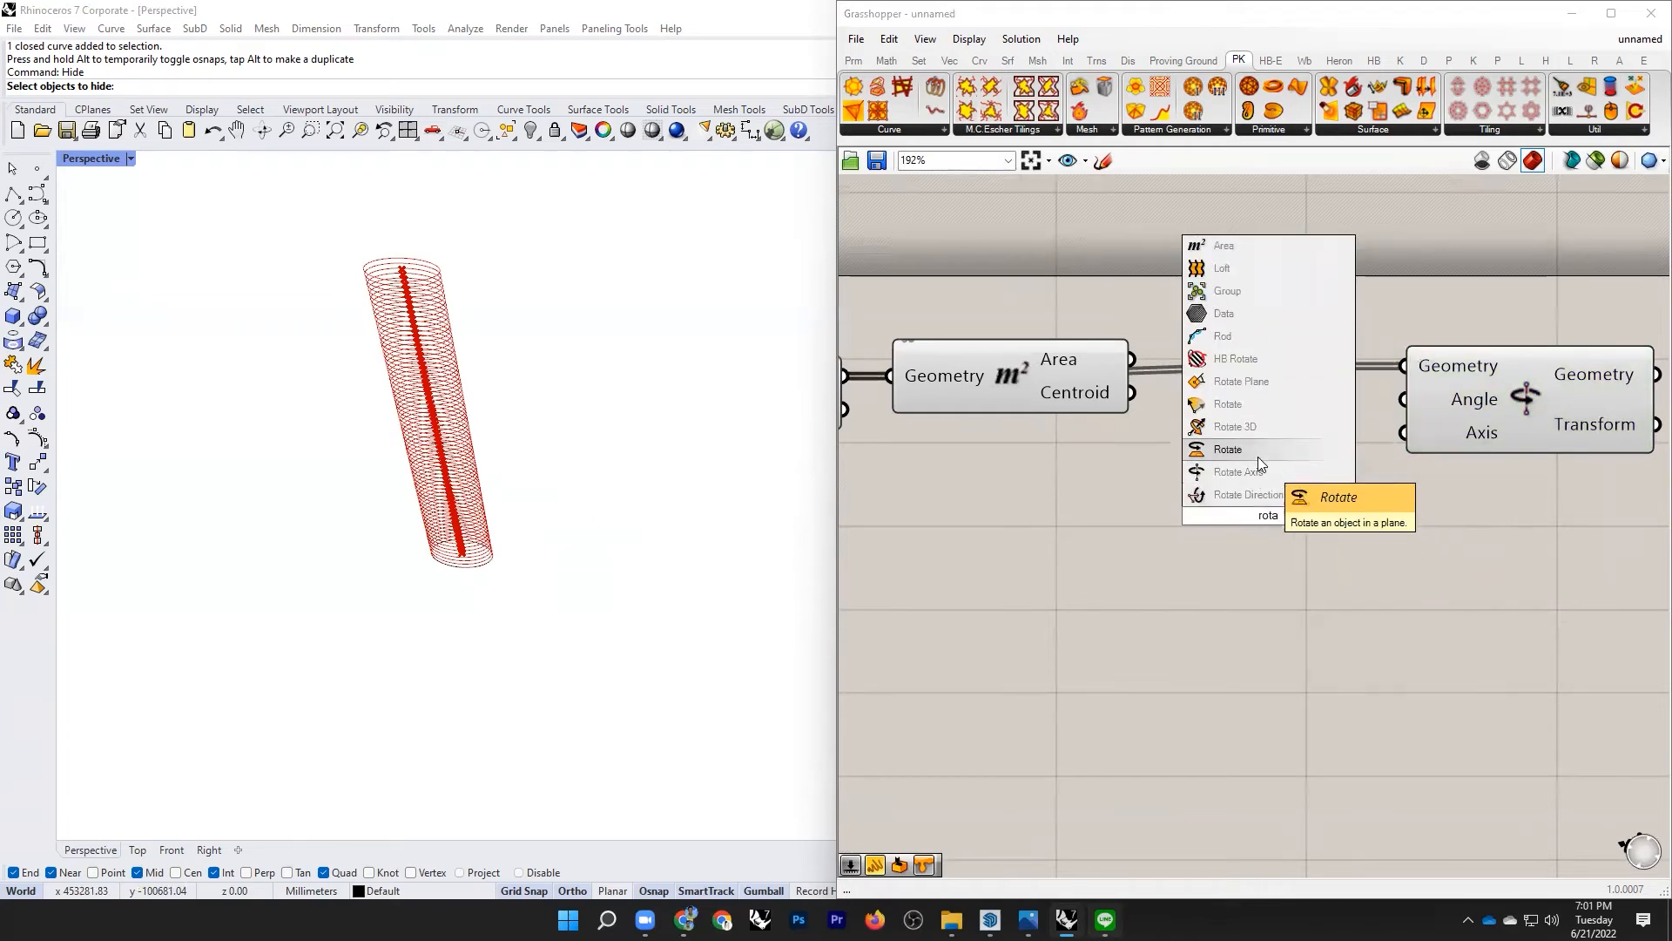
left_click(1258, 456)
left_click(1299, 521)
left_click_drag(1300, 521, 1403, 480)
left_click(1525, 414)
key("Delete")
Step: Connect Move's Geometry output to Rotate's Geometry input and Area's Centroid output to its Plane input
scroll(1559, 482, "down", 2)
scroll(1047, 437, "up", 1)
left_click_drag(1061, 397, 1457, 460)
left_click_drag(1270, 390, 1454, 516)
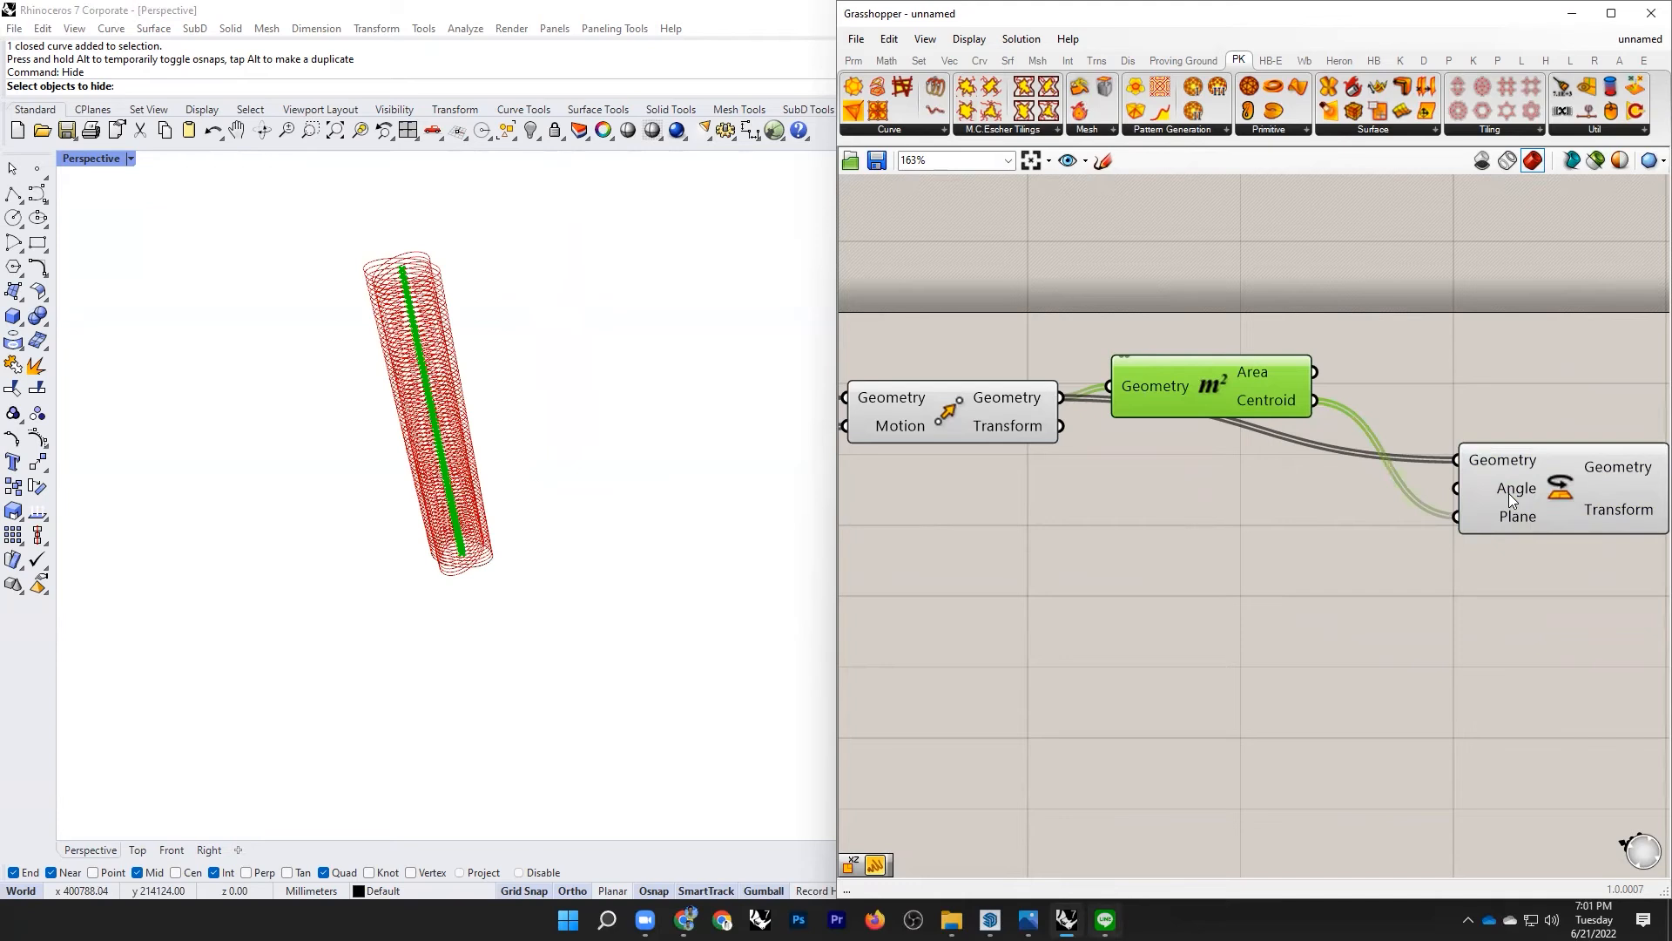
Step: Duplicate the Series with its three sliders and replace the copy's Step slider with a new one set to 2
scroll(1509, 493, "down", 4)
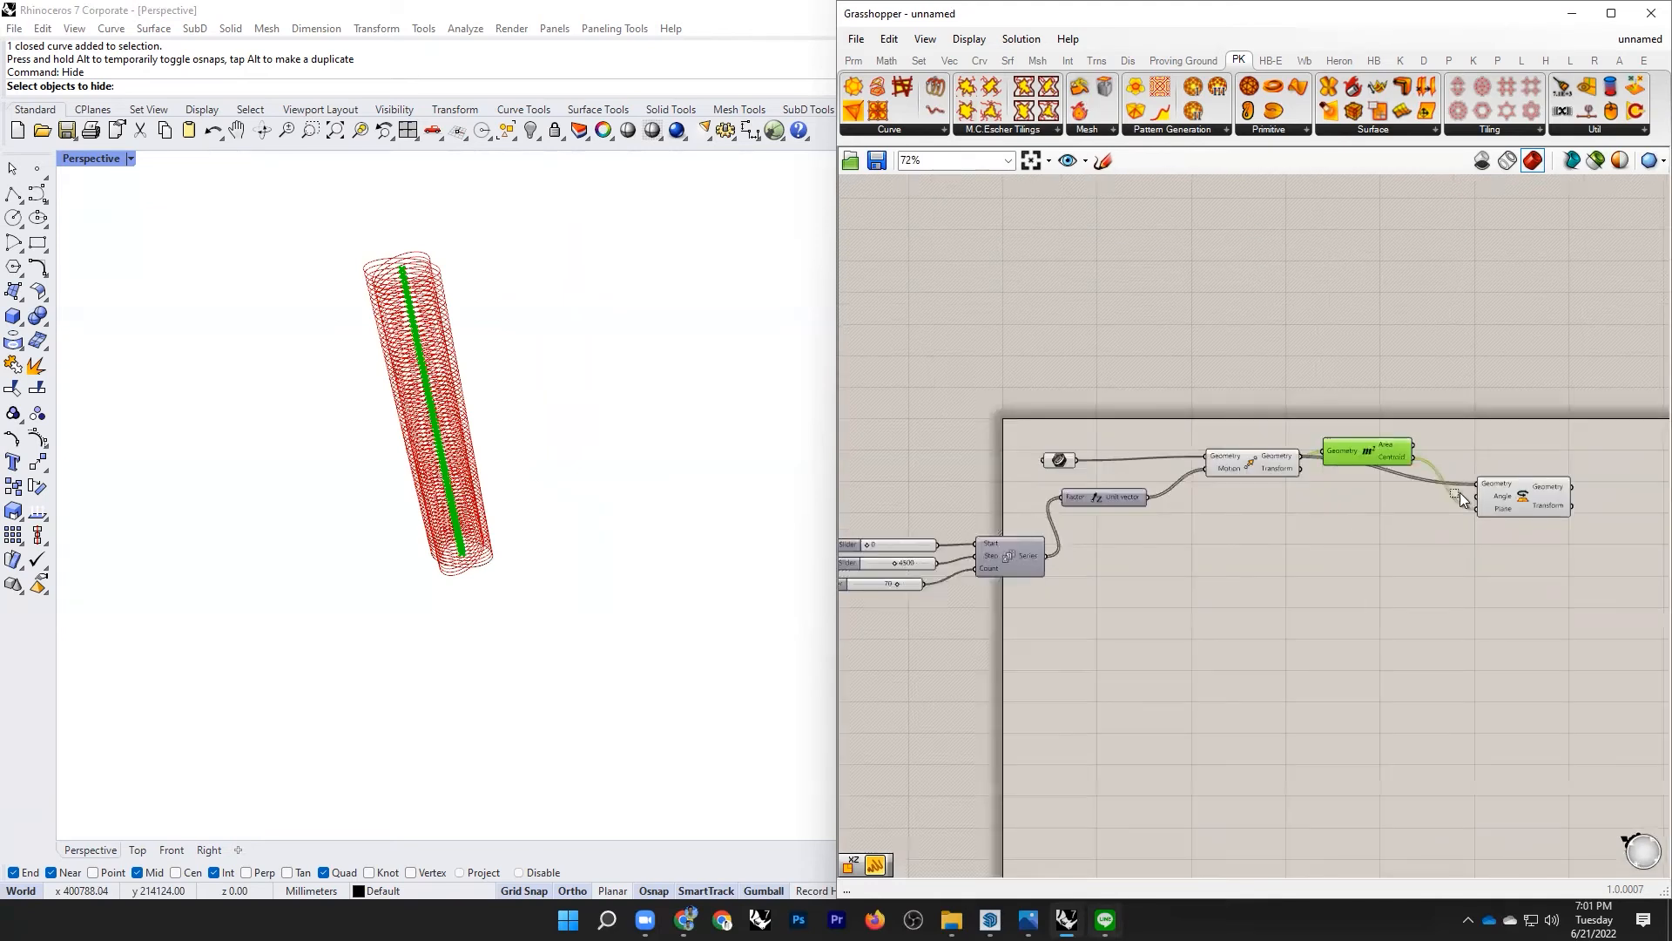
scroll(1459, 493, "down", 5)
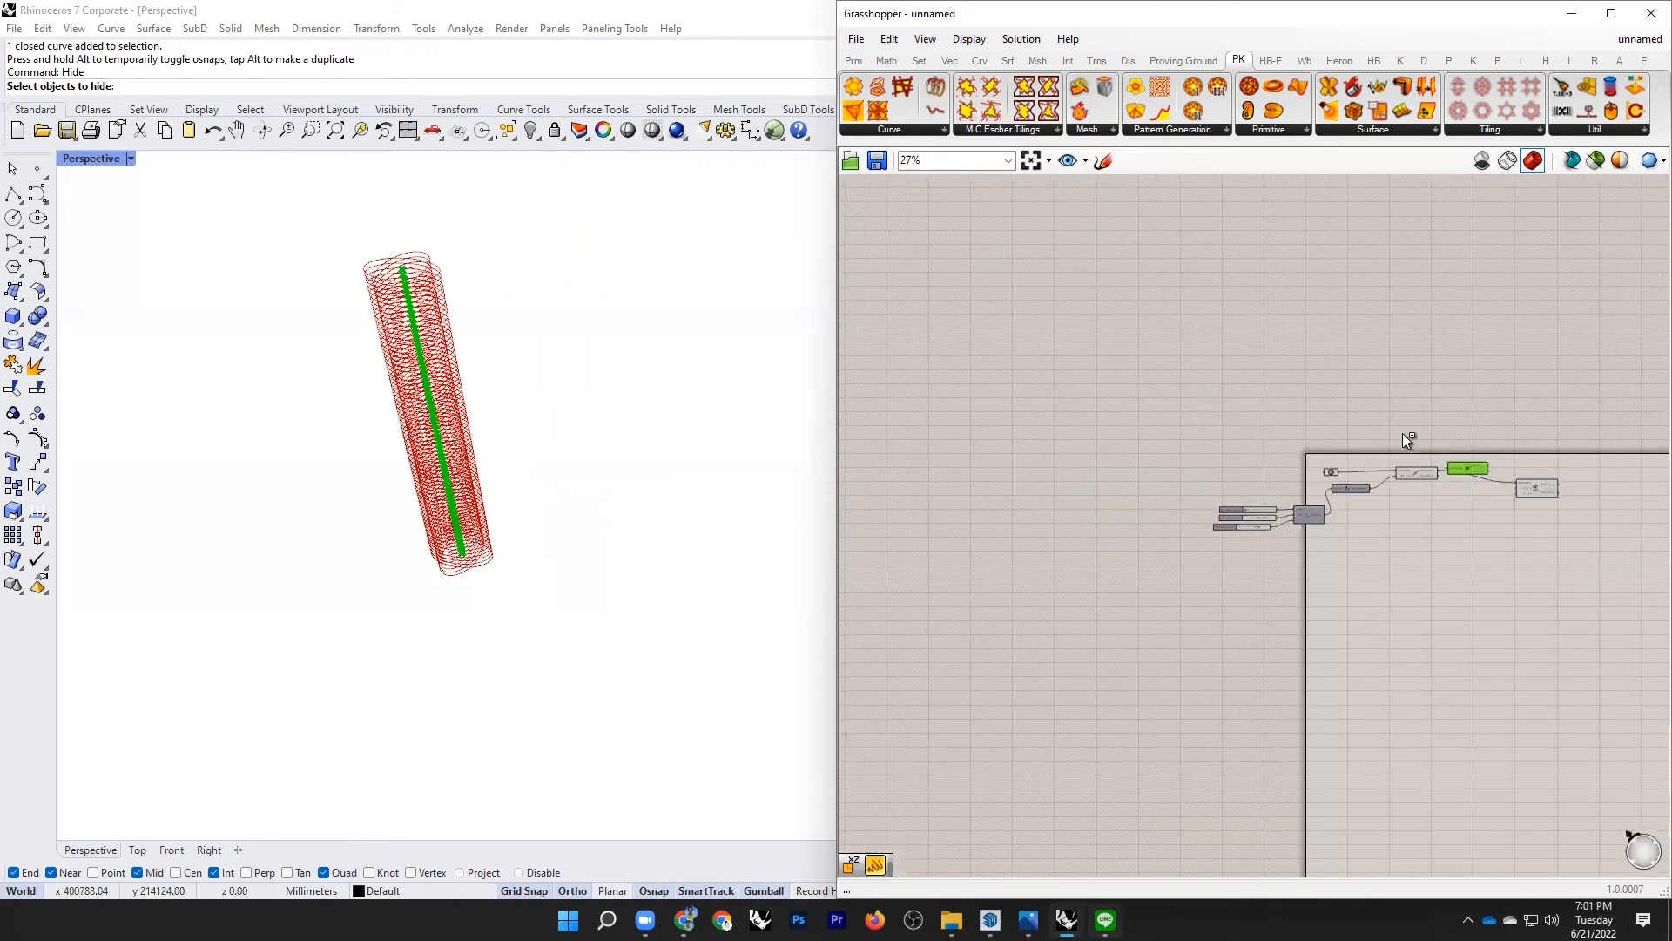
scroll(1404, 436, "up", 5)
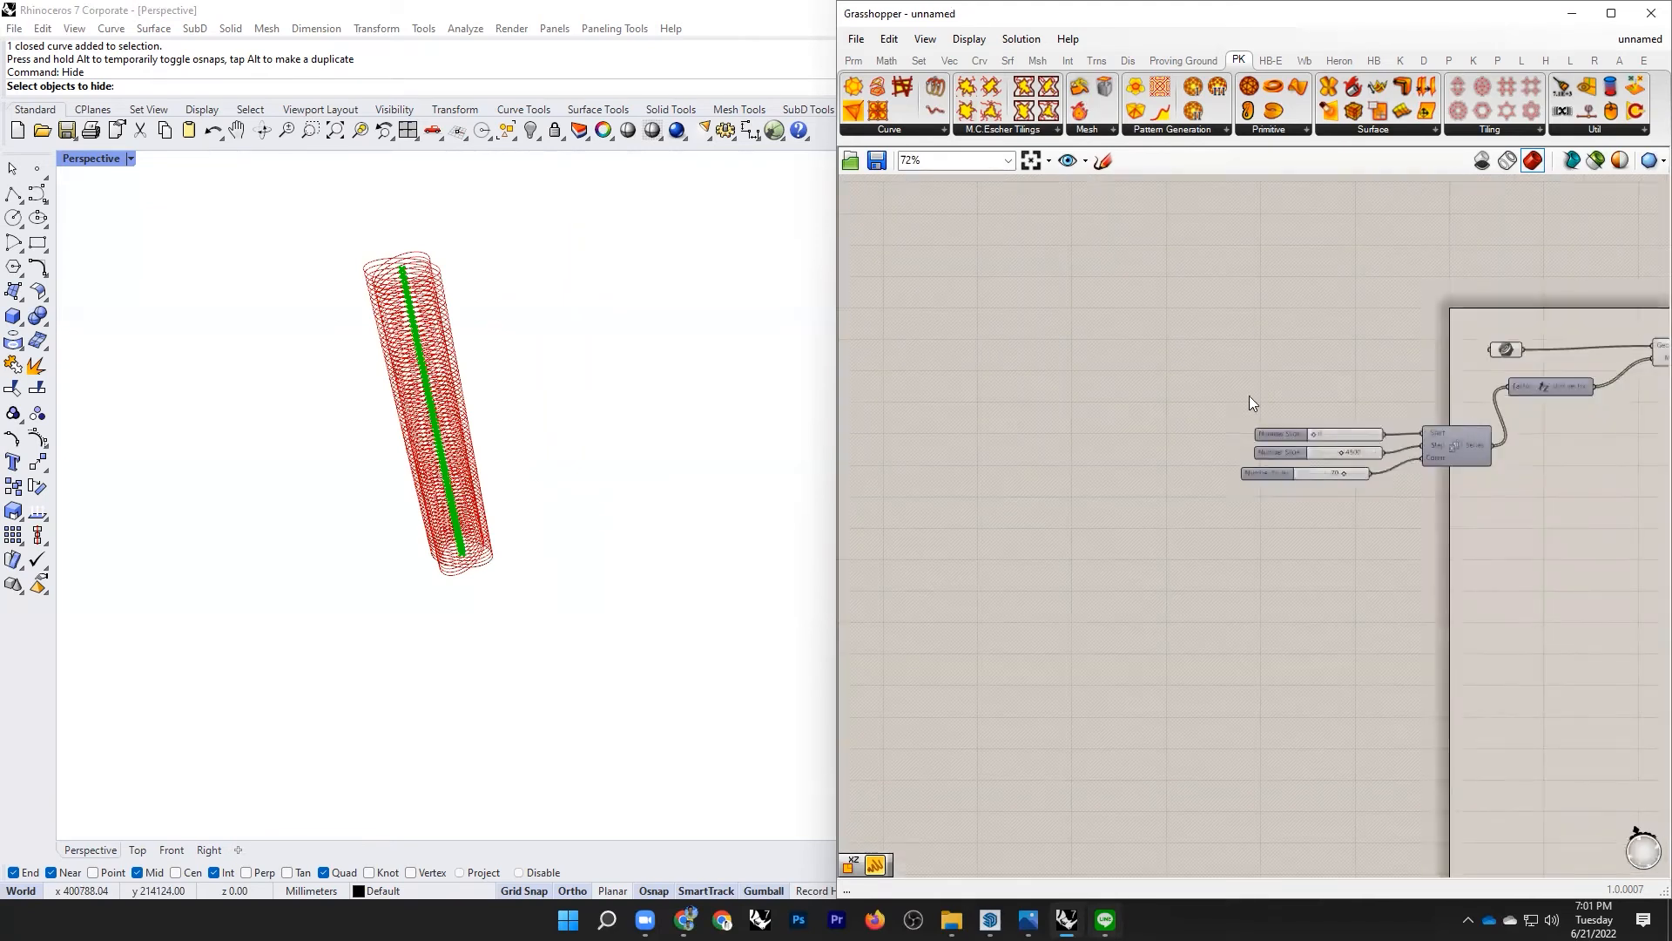
scroll(1245, 342, "up", 6)
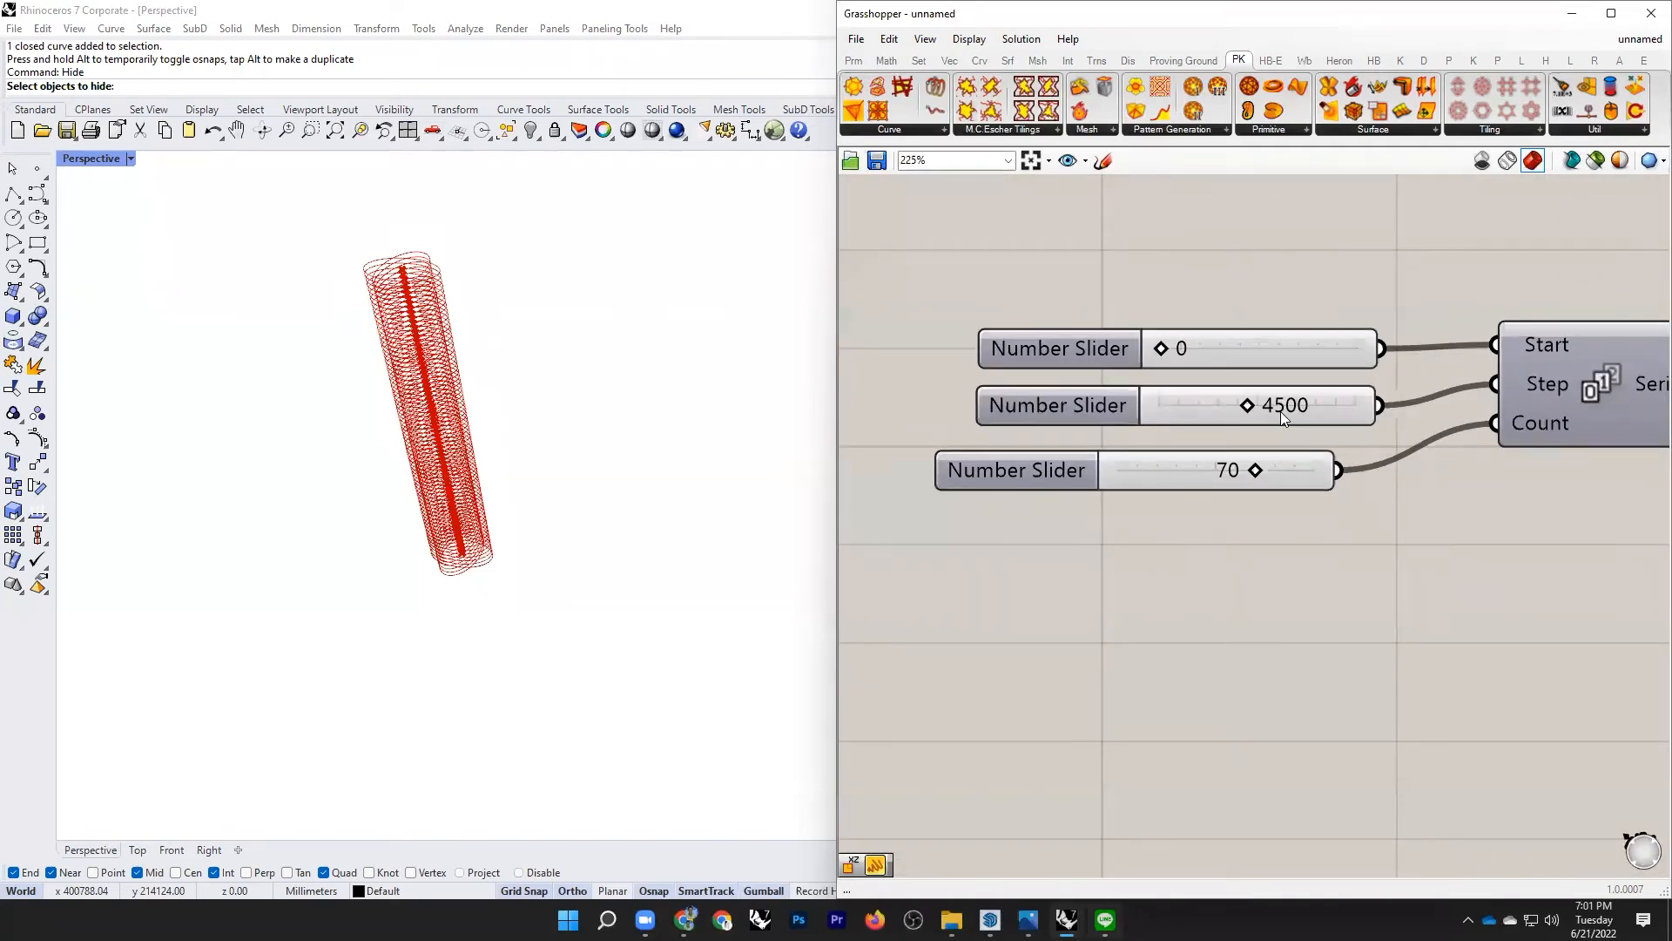
left_click(1141, 388)
key("Delete")
double_click(1180, 403)
type("2")
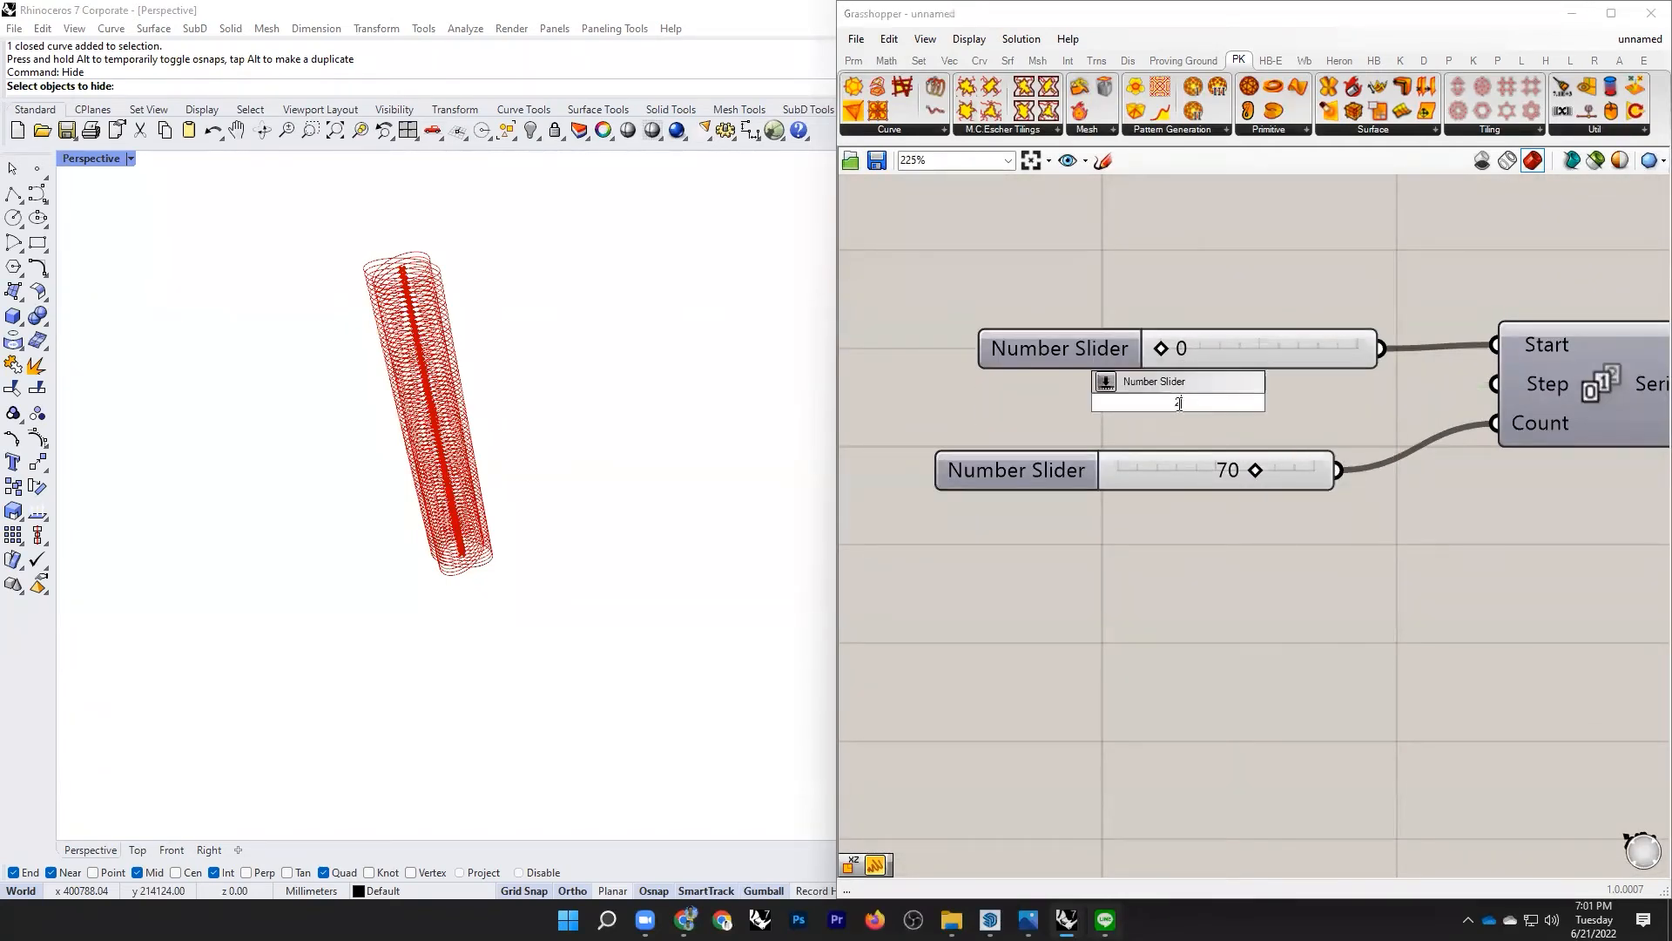
key("Return")
left_click_drag(1382, 401, 1495, 384)
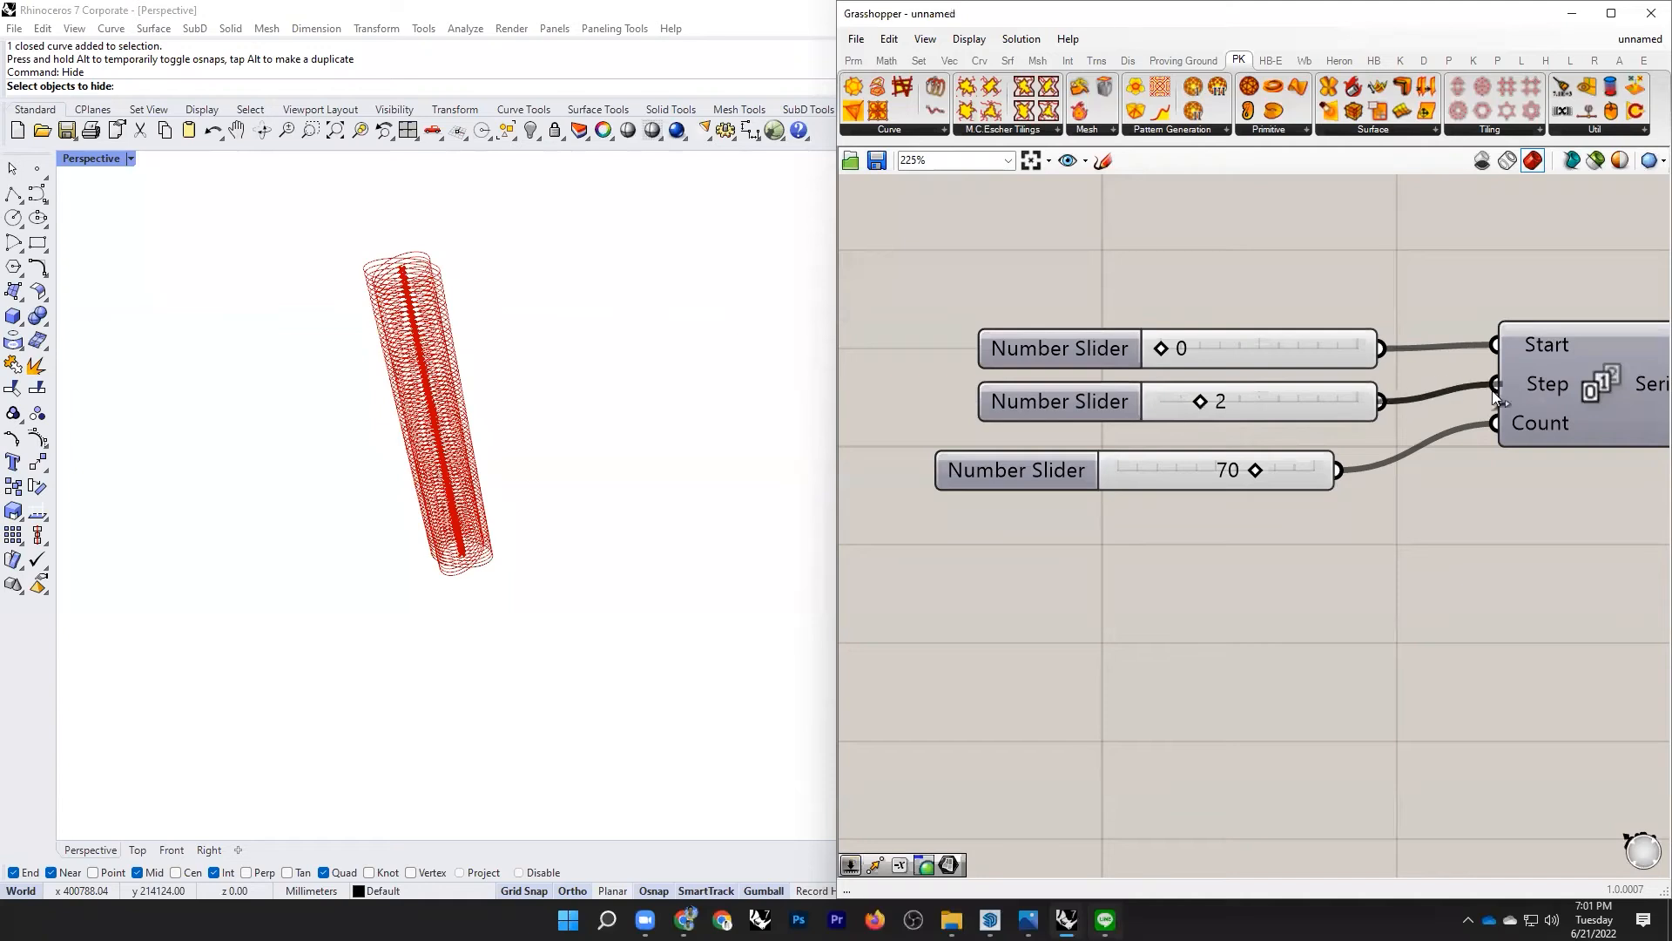
Step: Connect the copied Series output to Rotate's Angle input and set that input to degrees
scroll(1268, 404, "up", 2)
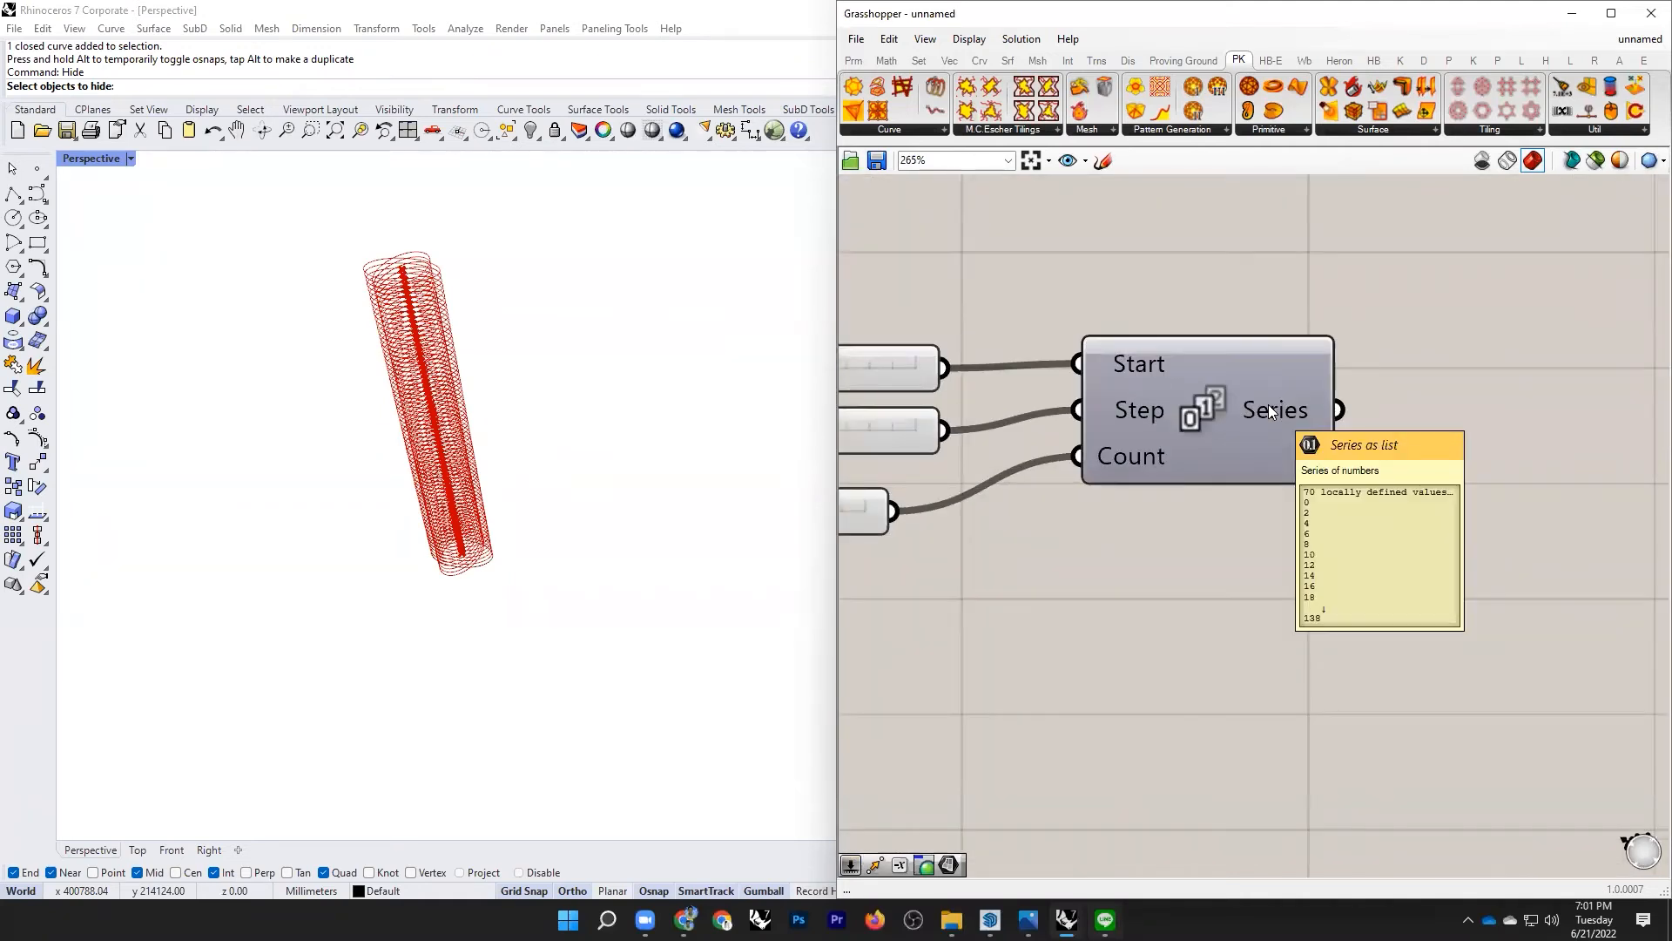
scroll(1096, 488, "down", 4)
left_click_drag(1207, 453, 1348, 306)
scroll(1360, 318, "up", 7)
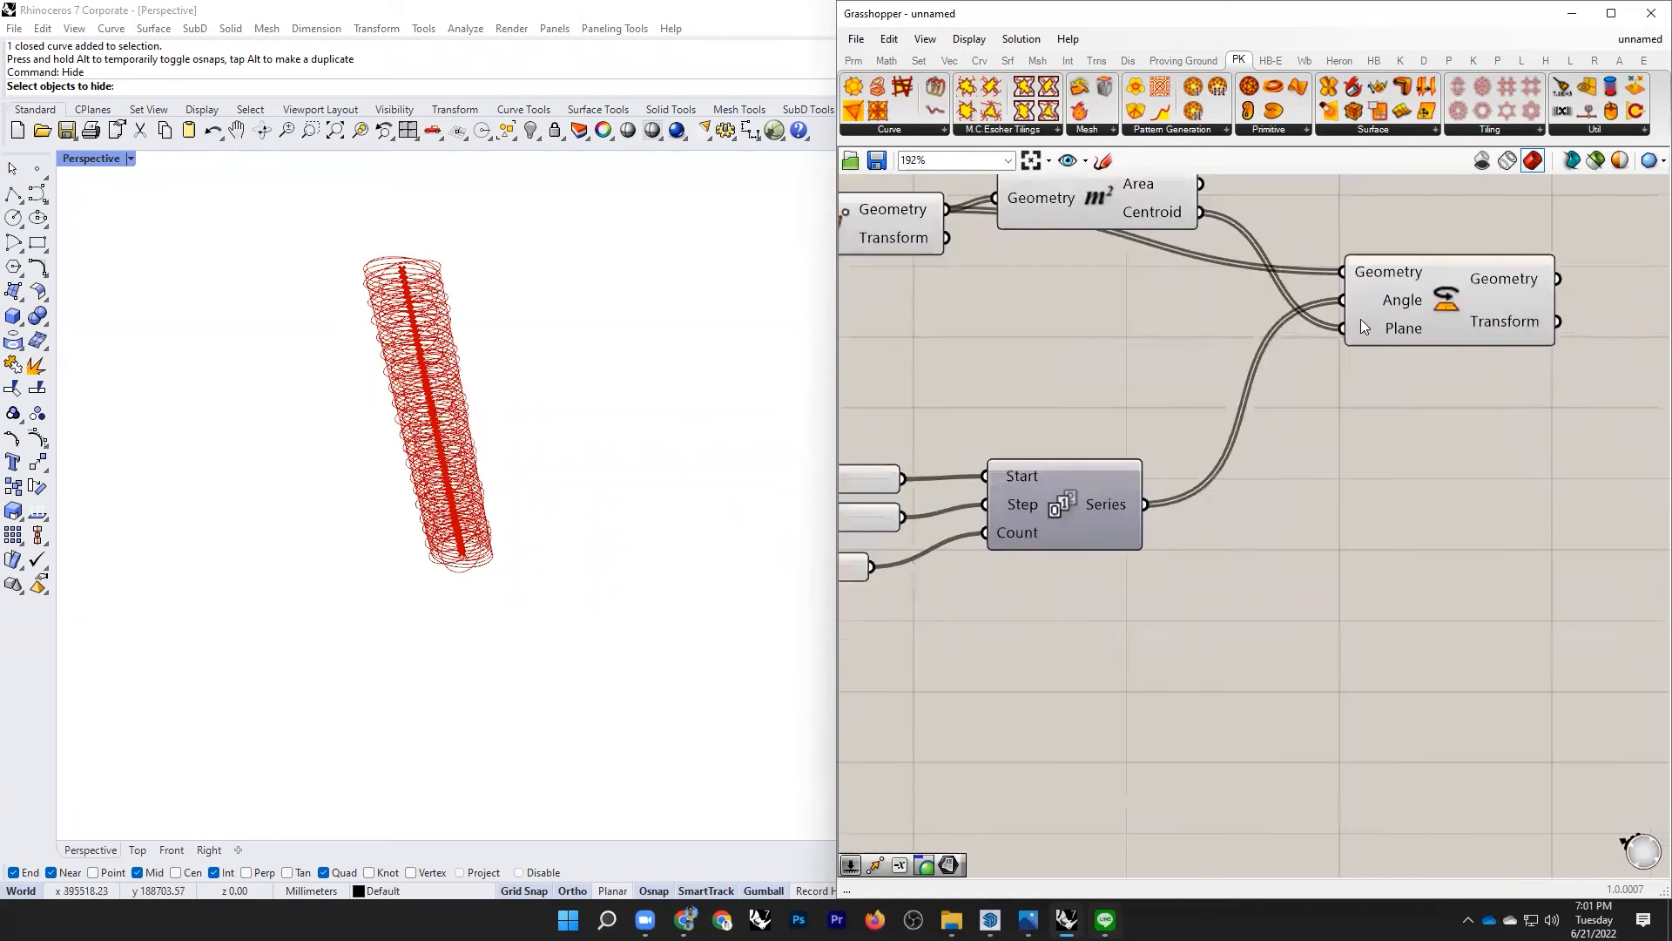
right_click(1354, 280)
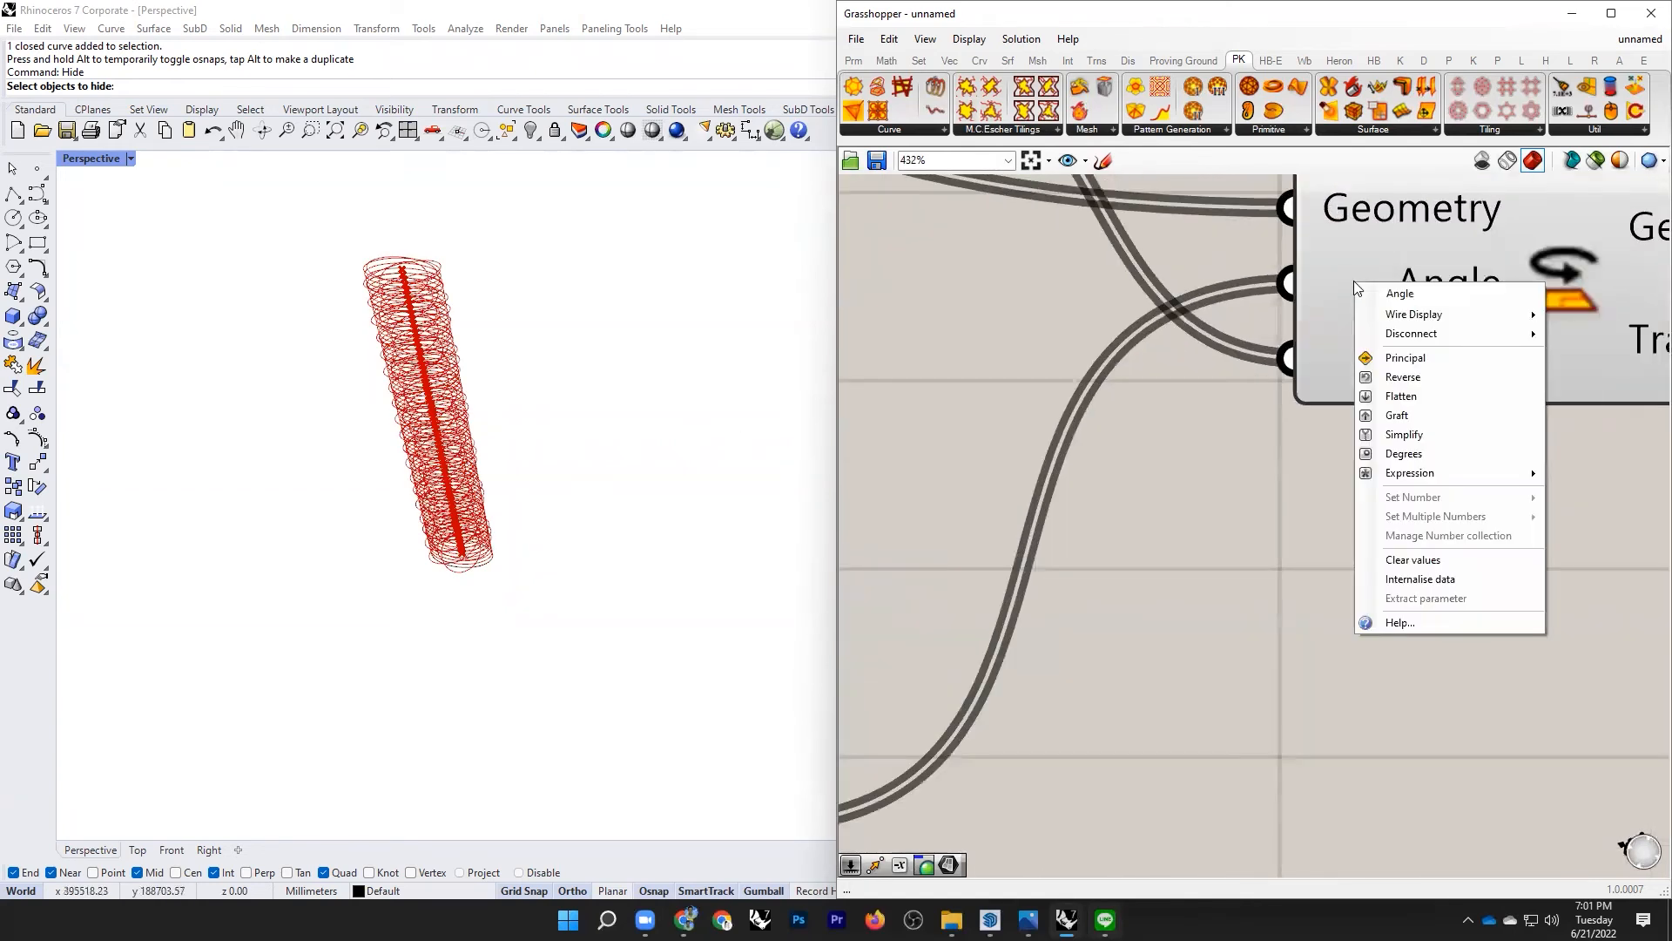
left_click(1404, 453)
scroll(1355, 479, "down", 3)
scroll(1468, 465, "down", 6)
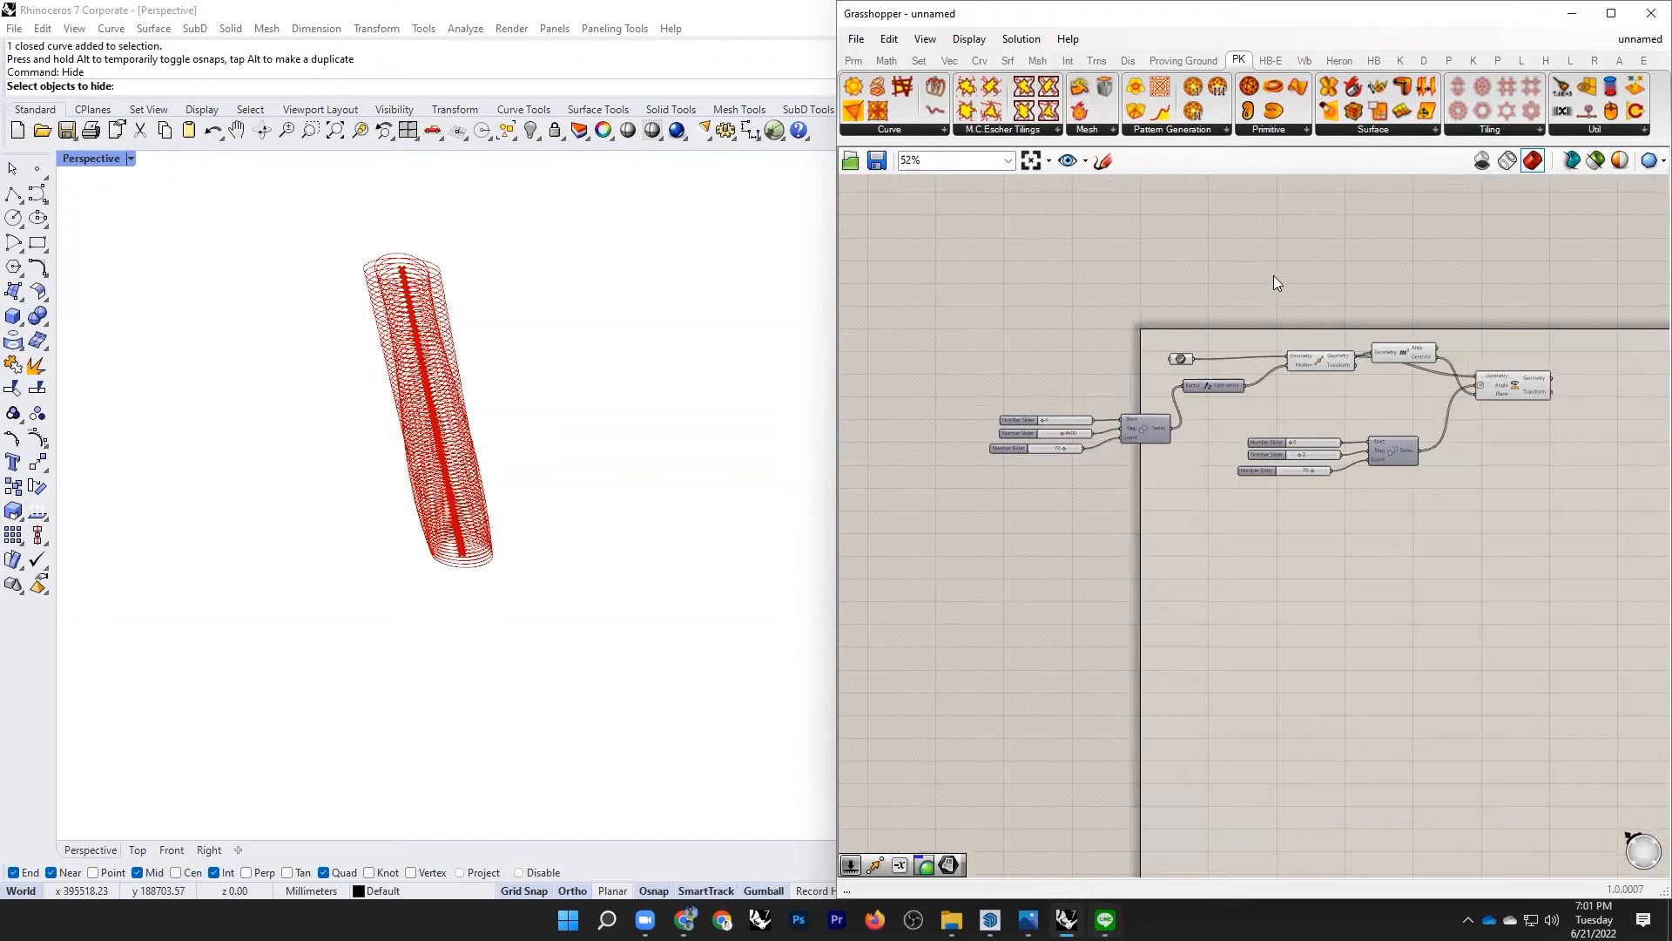
Step: Cancel the pending Hide command and turn off the preview of the curve, Unit Z, Move and Area components
scroll(1298, 257, "up", 2)
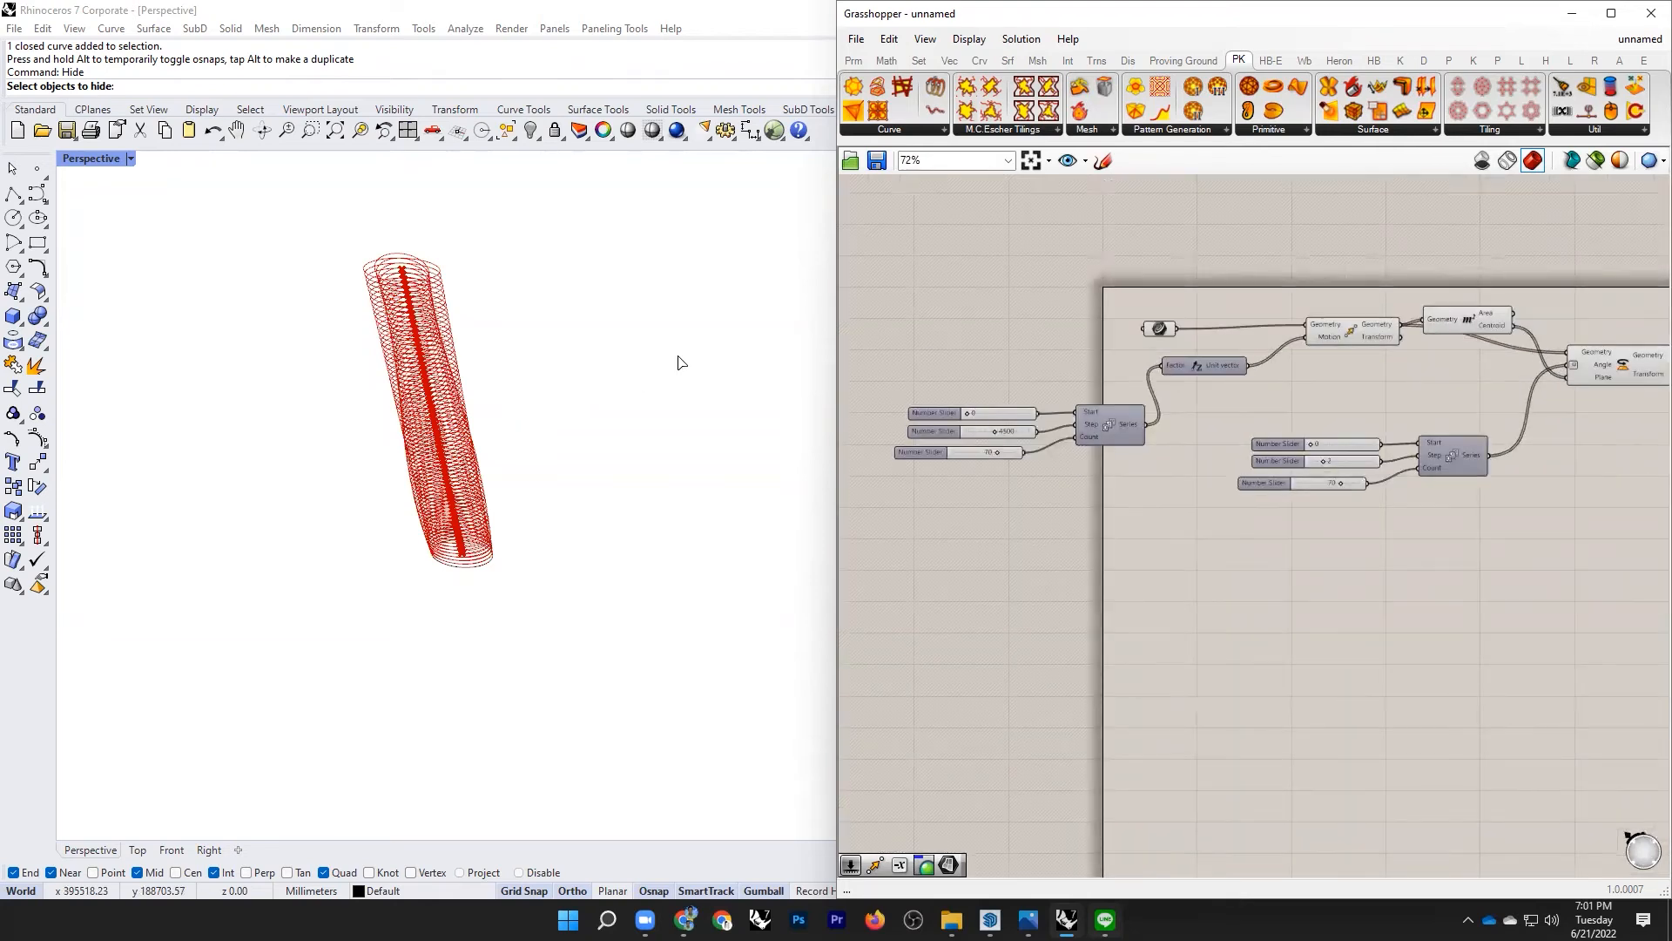
right_click_drag(586, 368, 388, 367)
key("Escape")
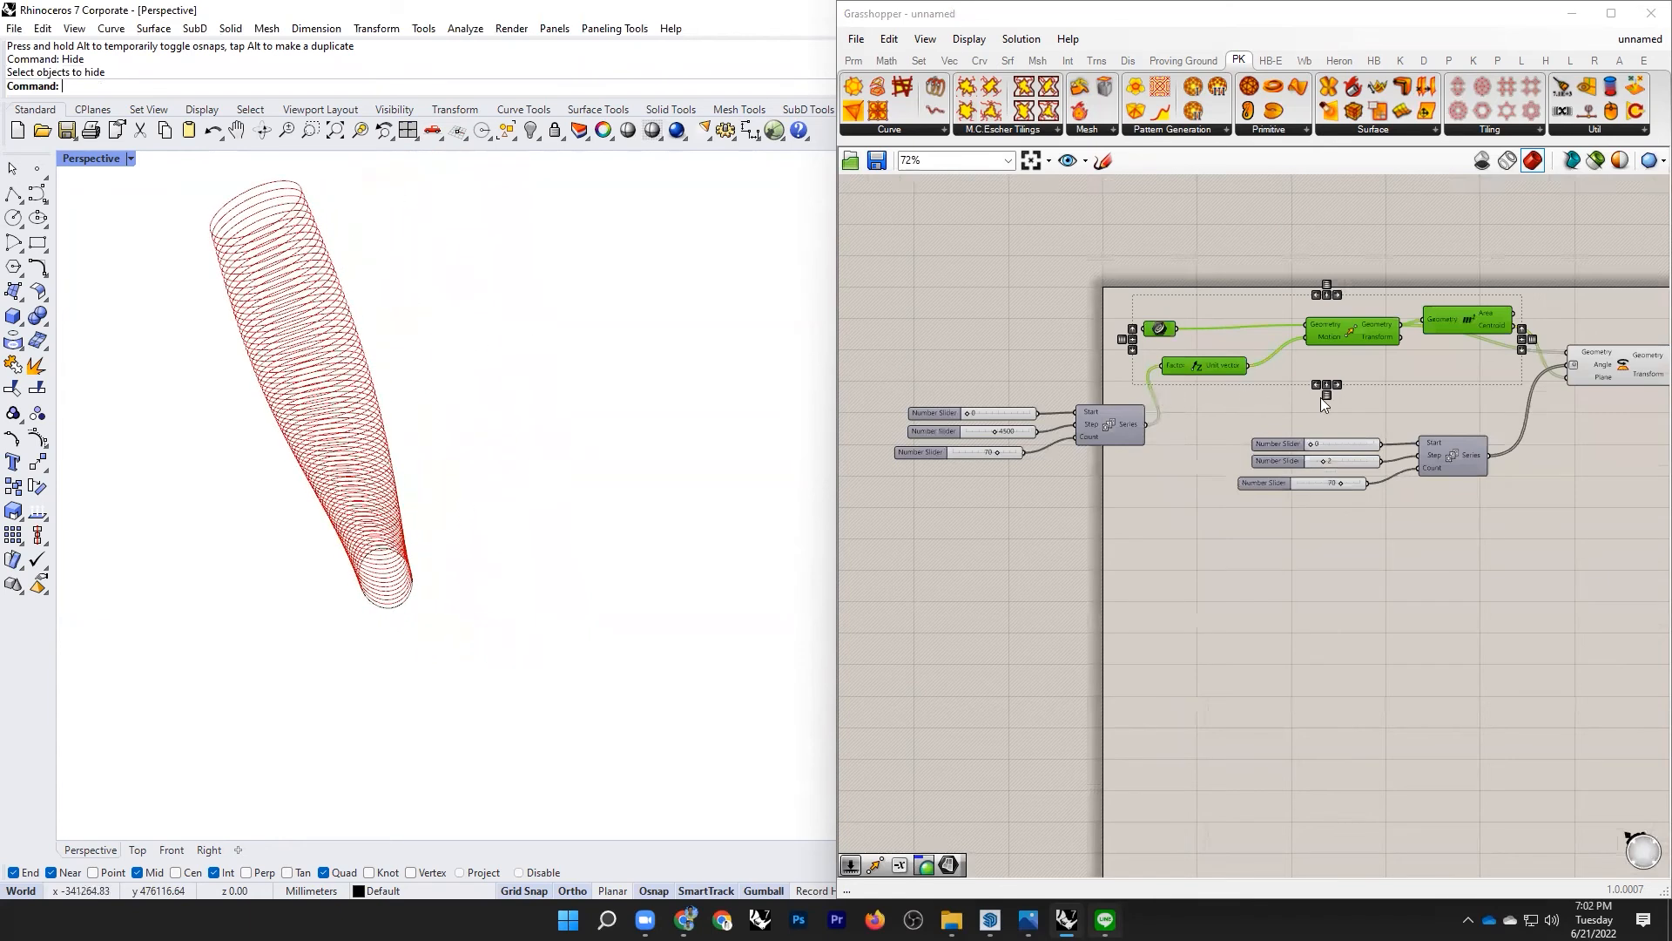
right_click_drag(1335, 424, 1221, 383)
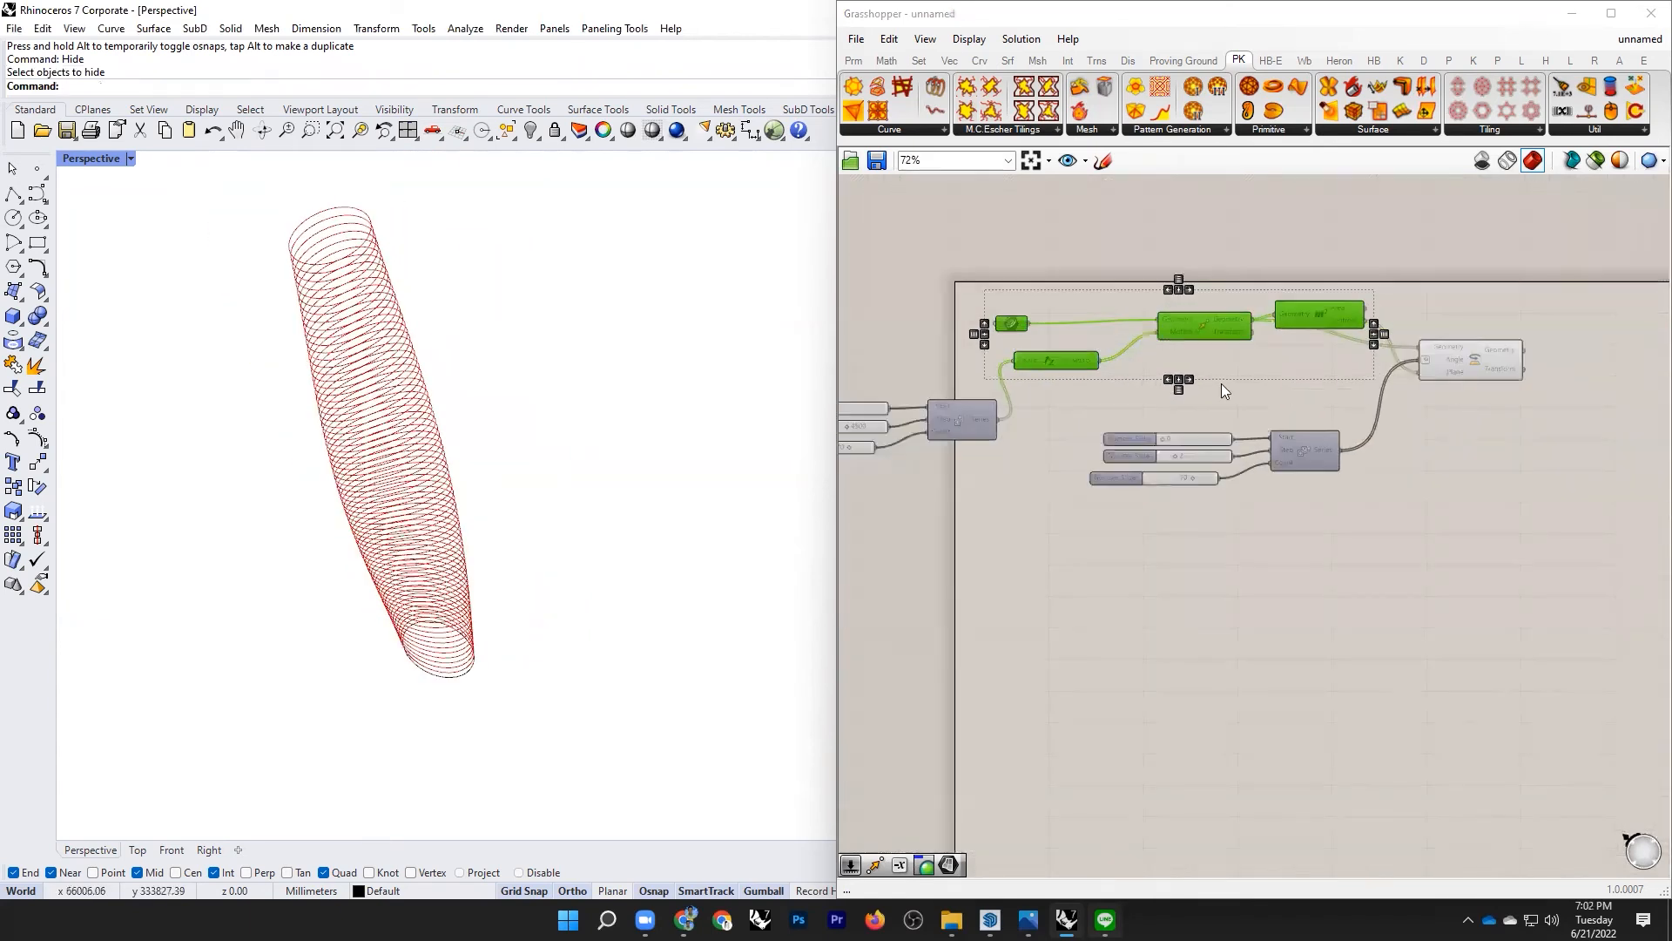
Step: Examine the rotated stack of ellipses in the perspective view from several angles and distances
scroll(1221, 380, "down", 2)
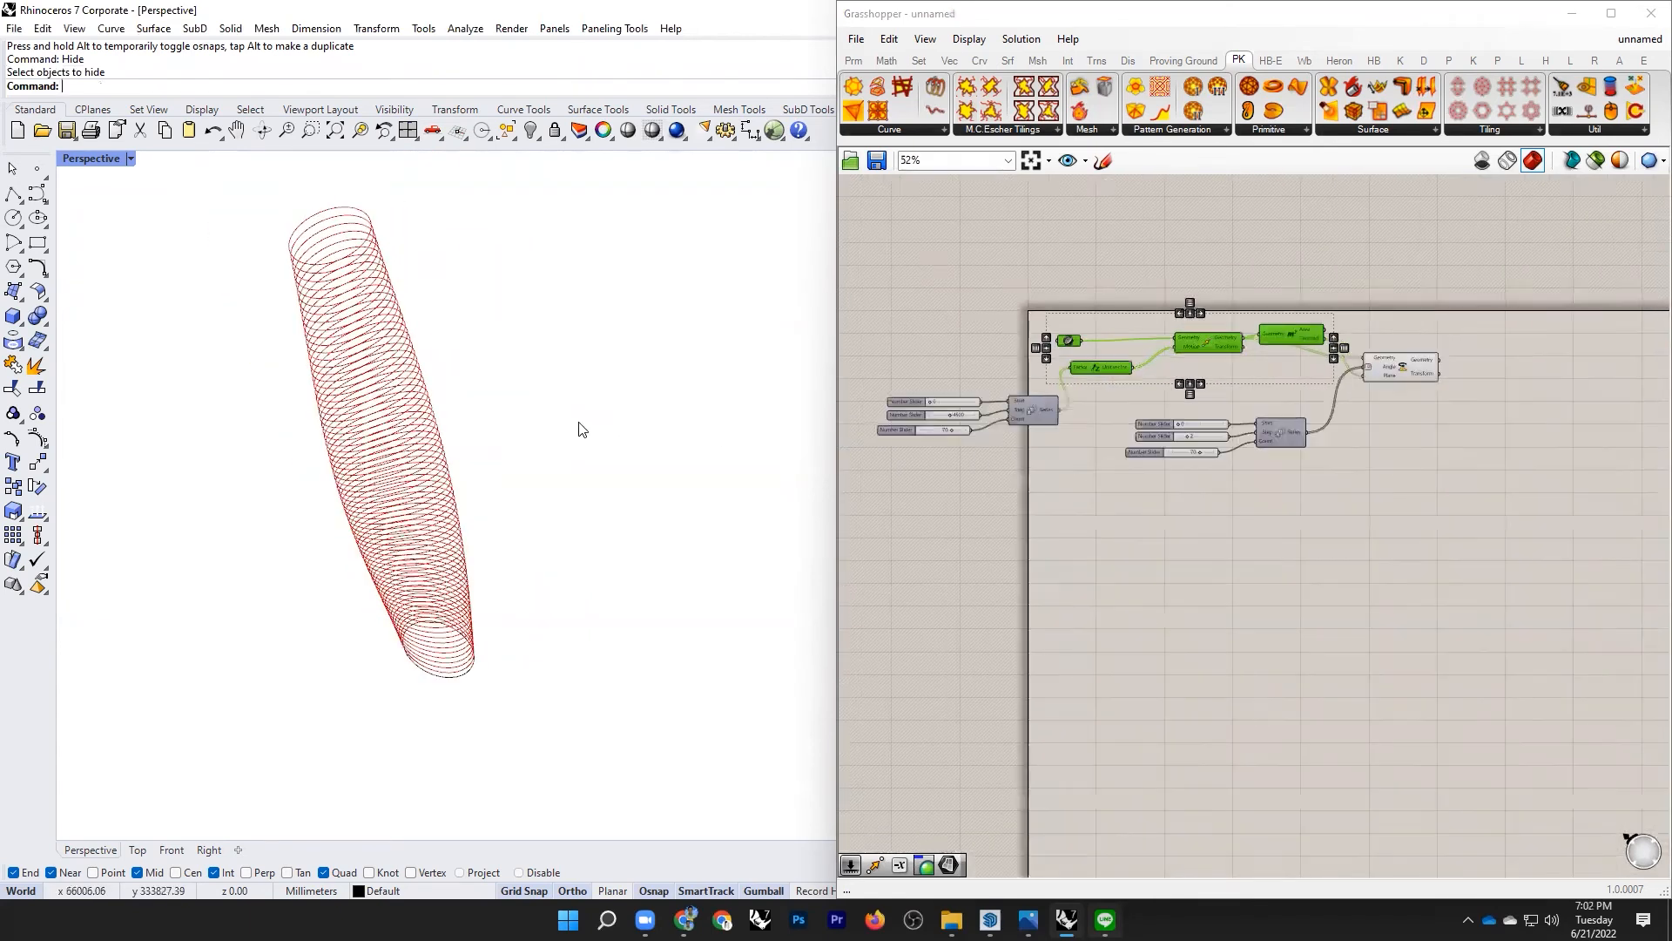
scroll(1455, 258, "up", 3)
right_click_drag(573, 393, 622, 291)
scroll(617, 297, "down", 6)
scroll(613, 305, "up", 9)
scroll(555, 634, "down", 3)
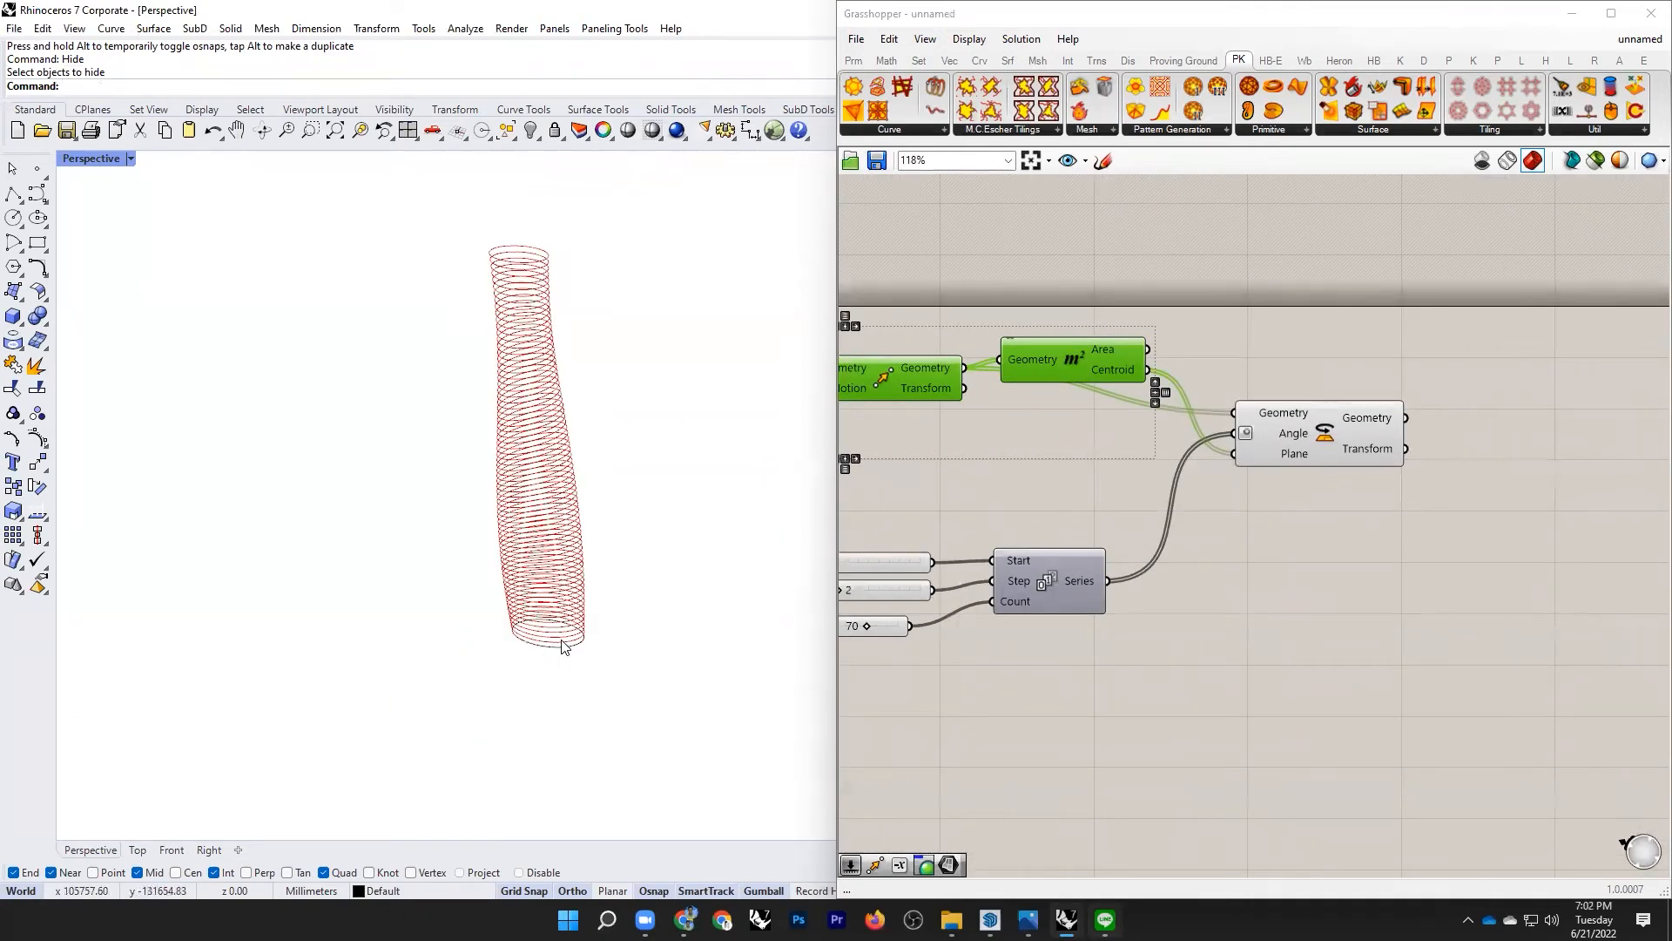
scroll(548, 610, "up", 3)
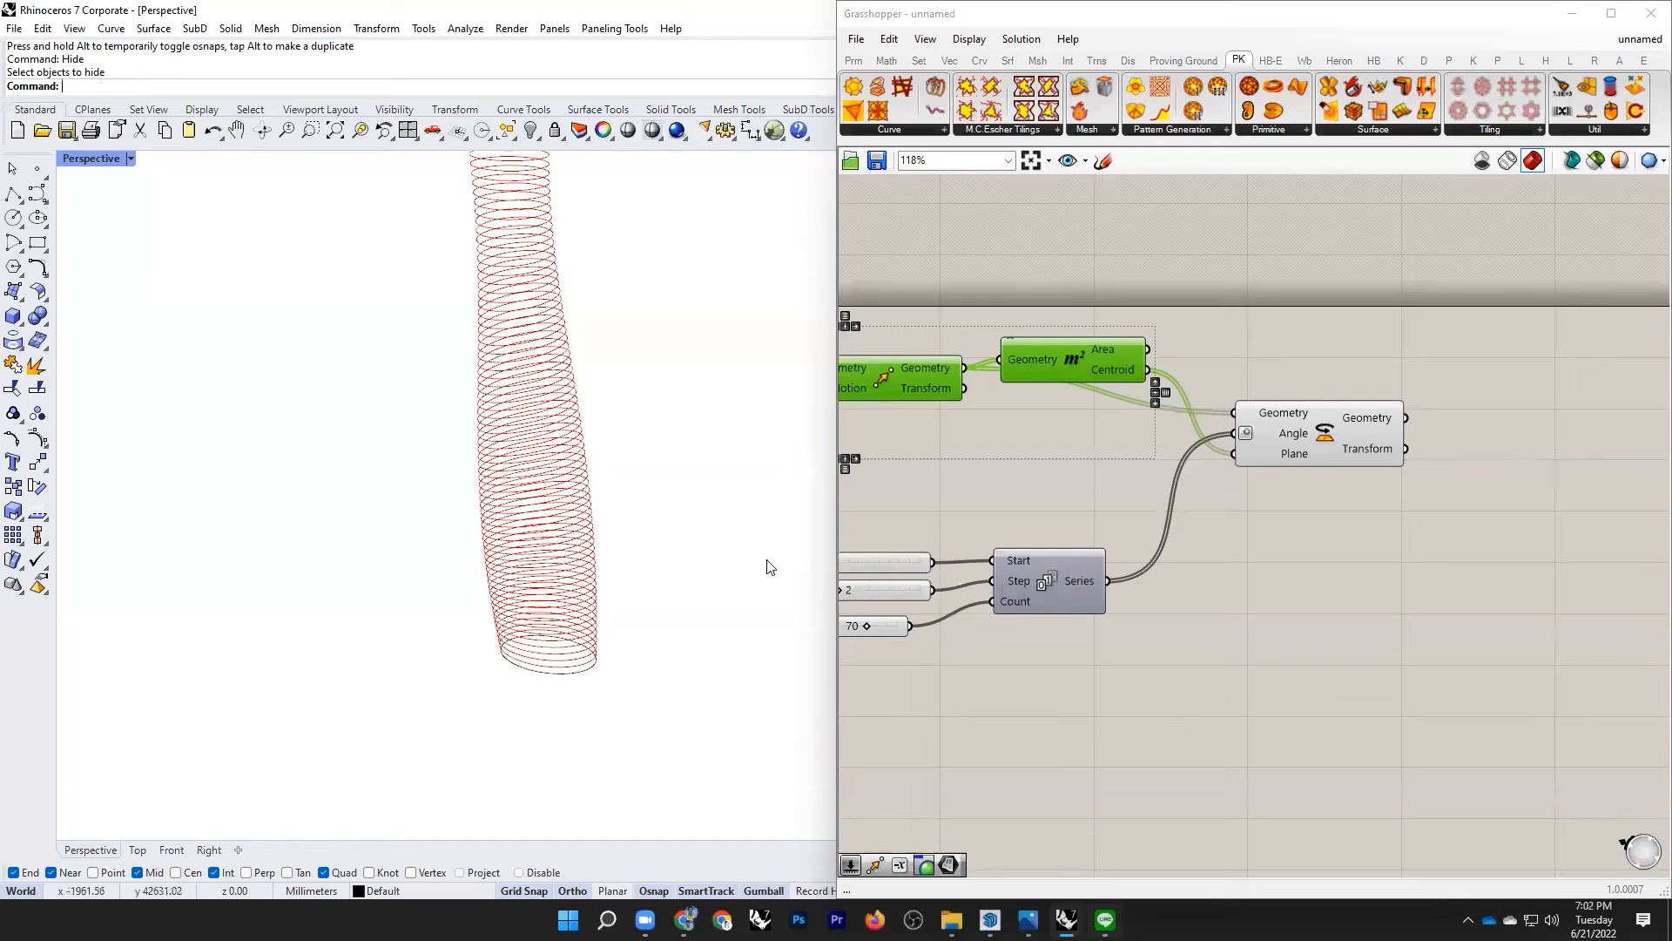
scroll(745, 566, "down", 2)
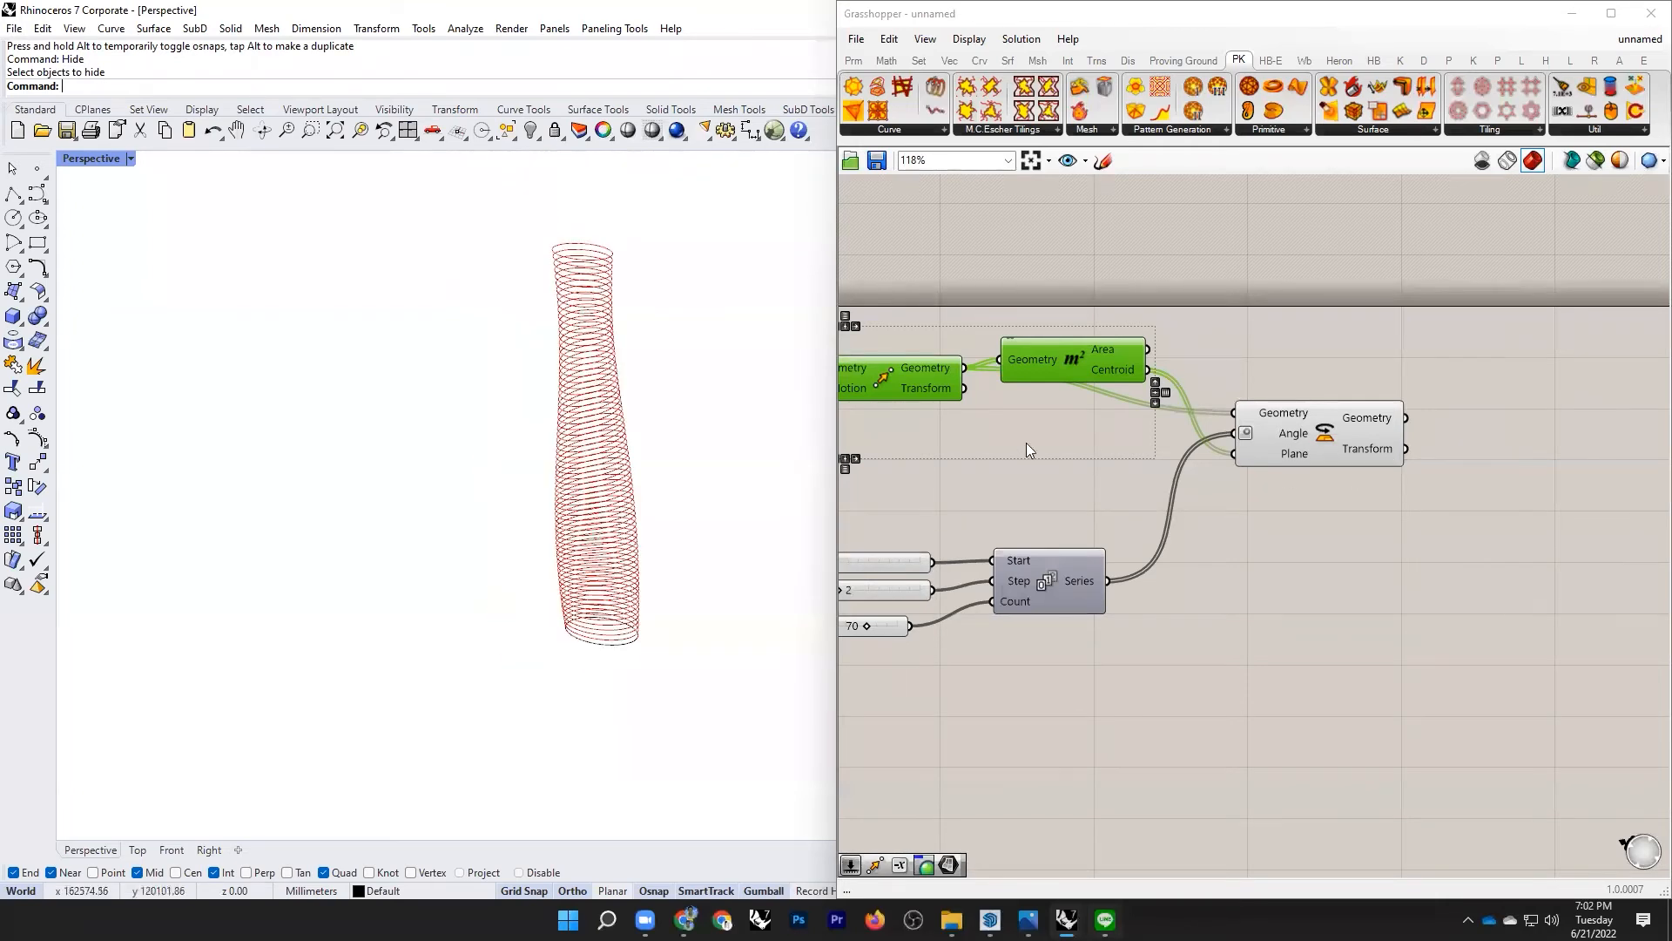
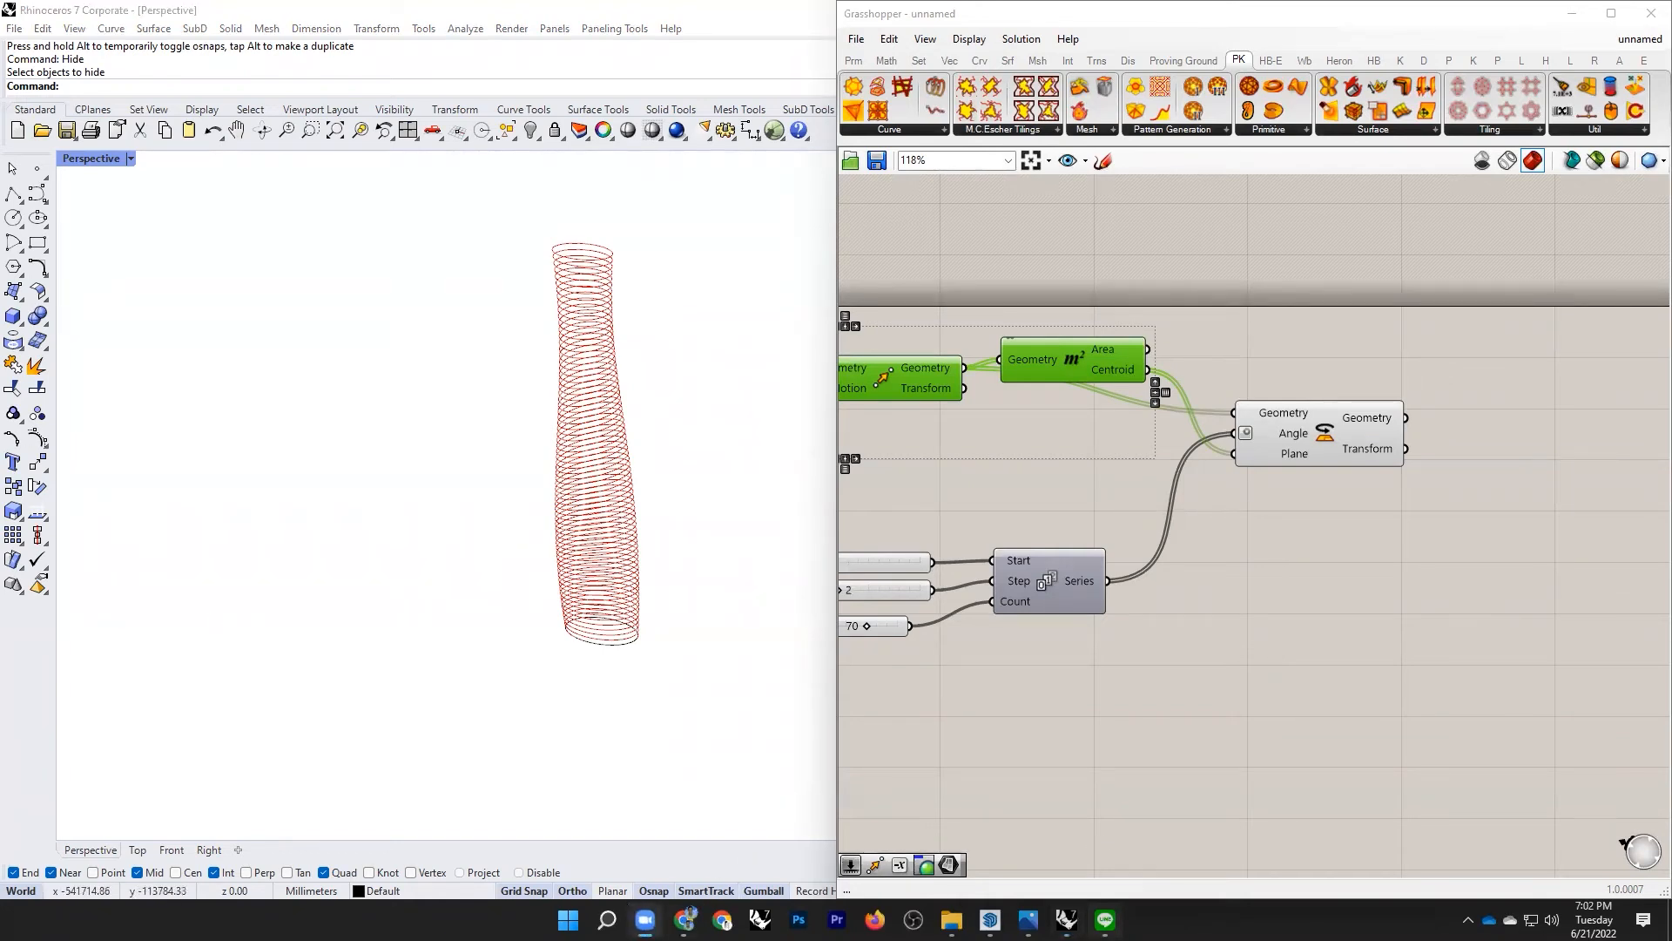
mouse_move(571, 491)
left_mouse_down()
mouse_move(627, 268)
mouse_move(685, 631)
mouse_move(552, 649)
left_mouse_up()
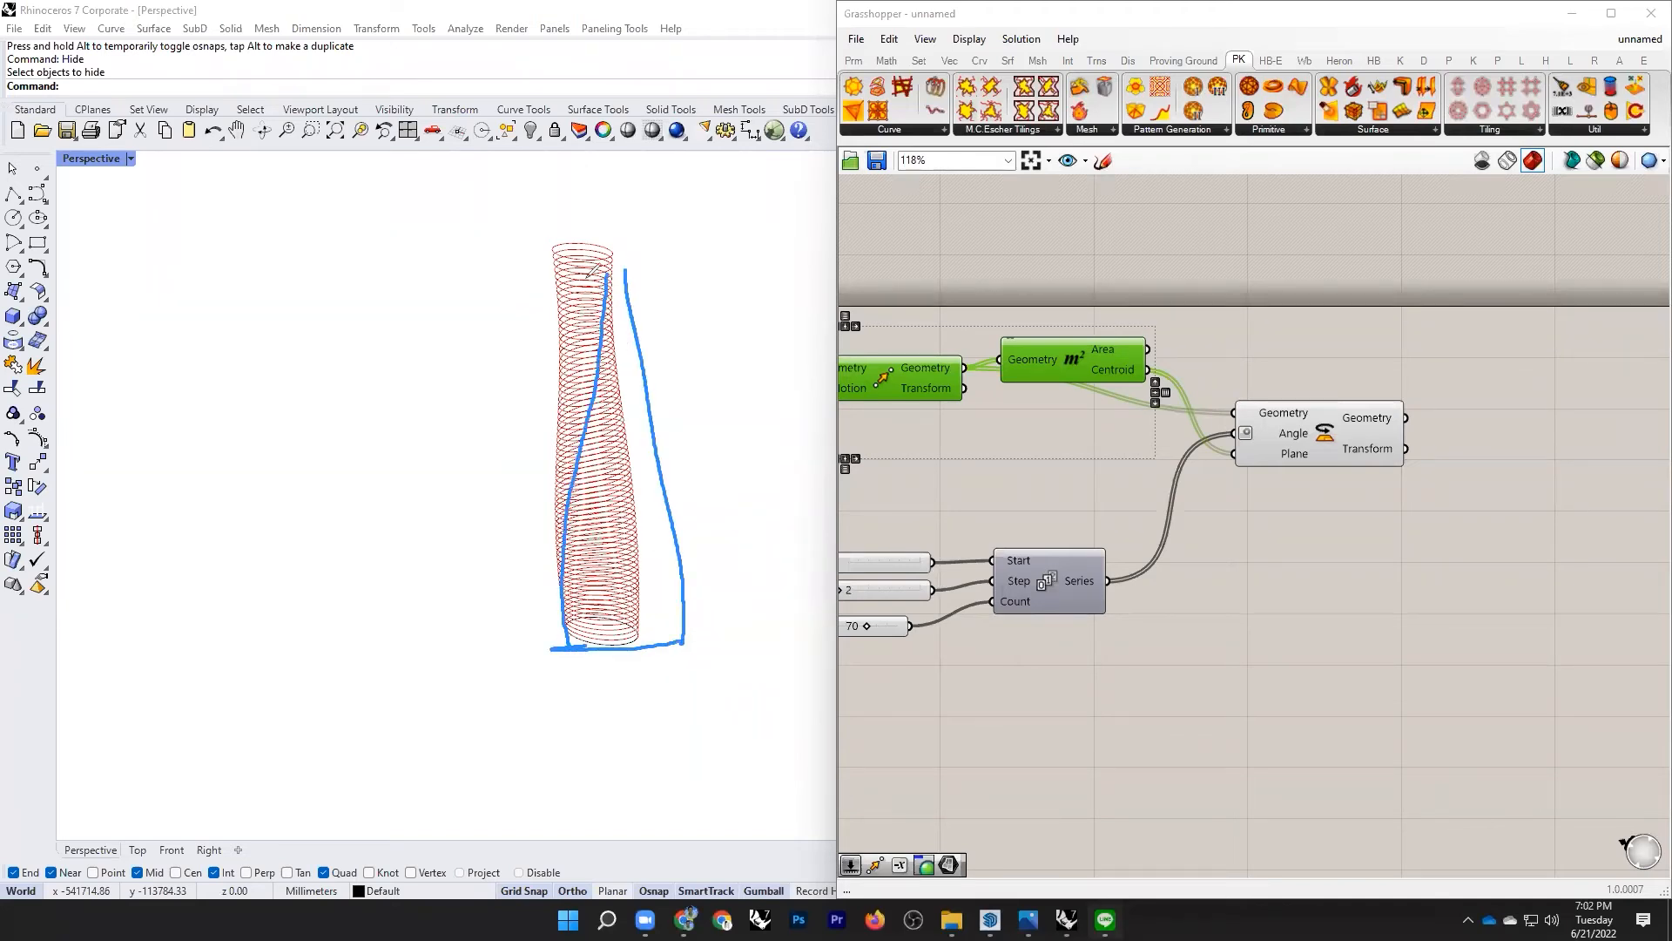
left_click_drag(587, 303, 593, 418)
left_click_drag(575, 278, 558, 518)
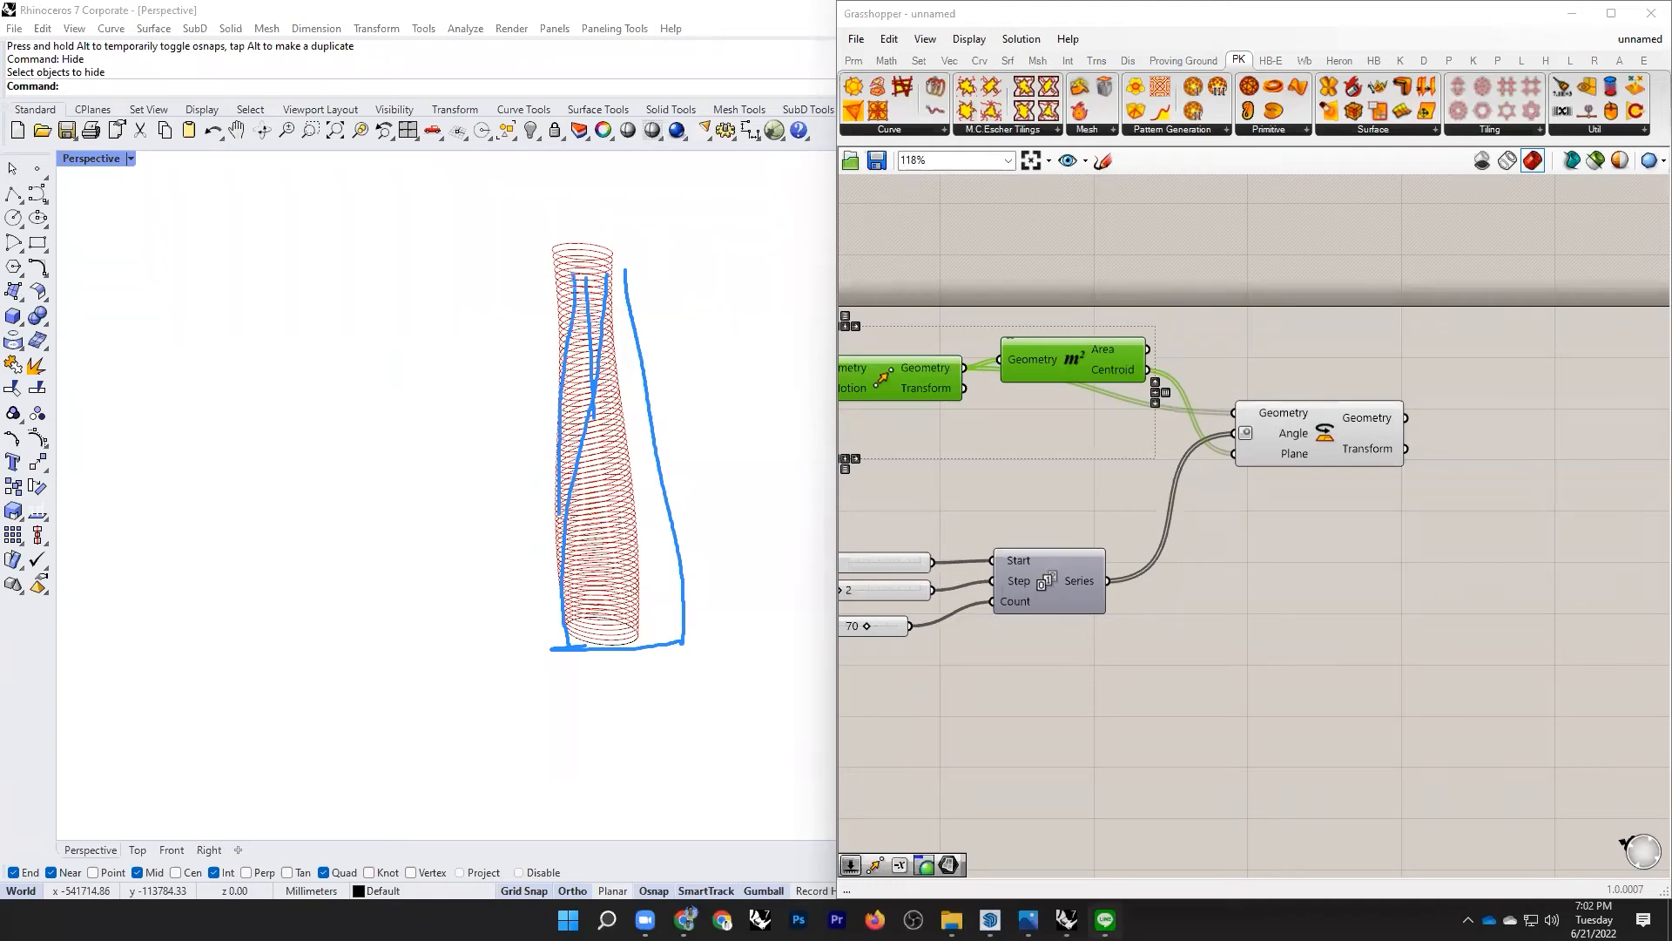
key("Escape")
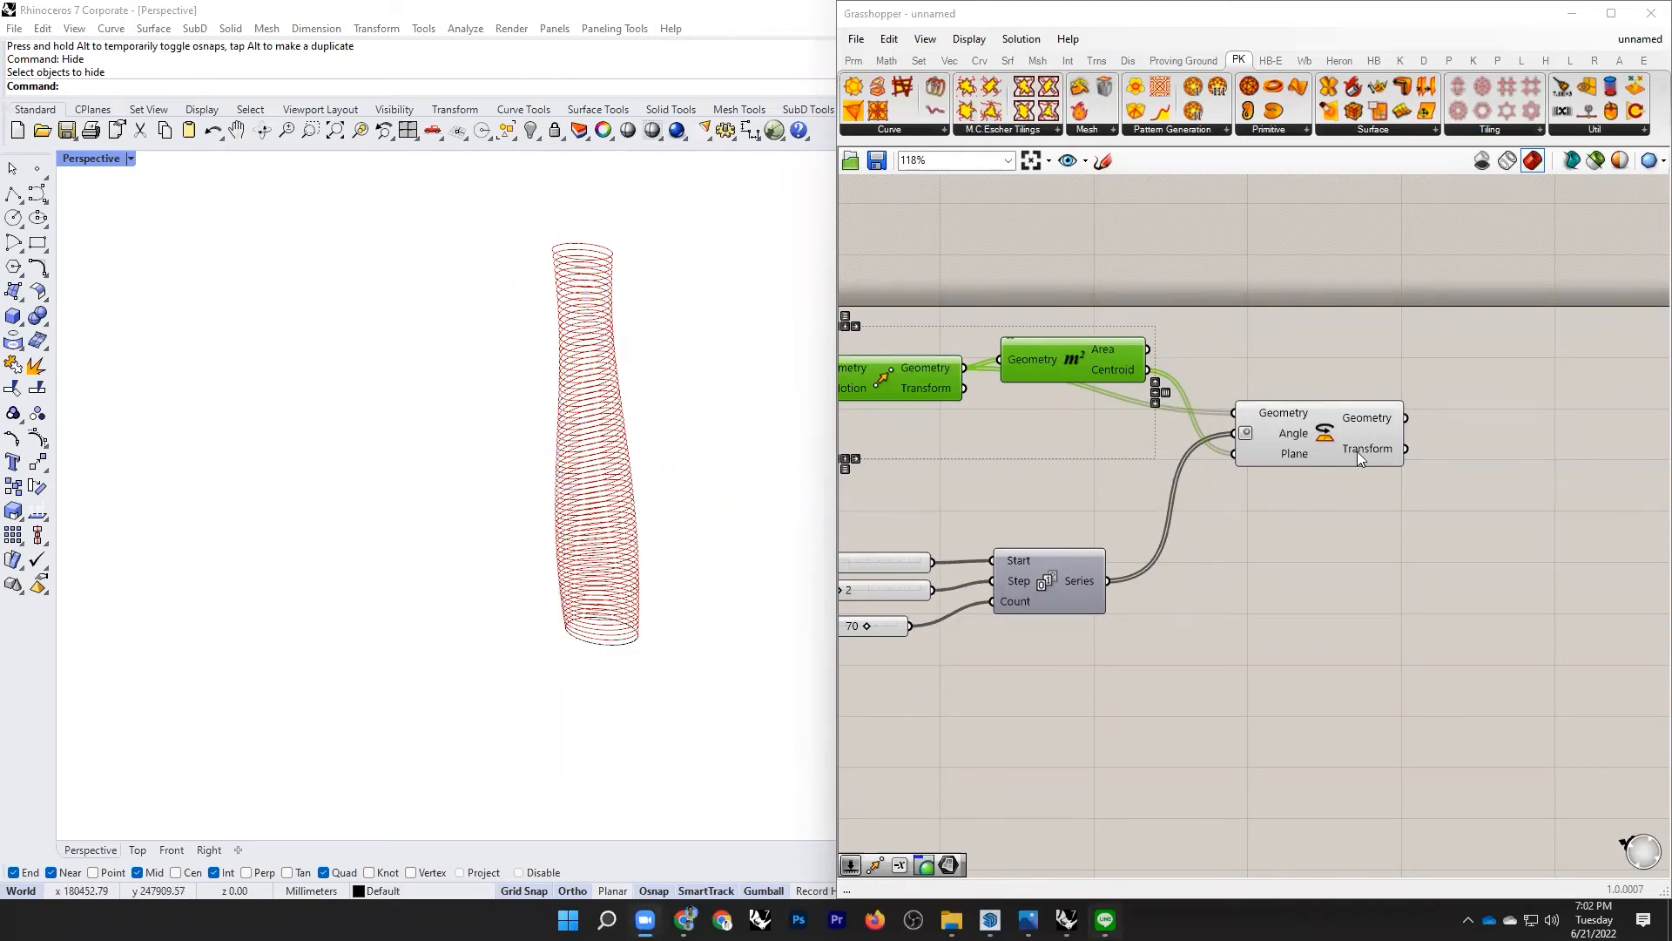
Step: Select the Rotate component and examine its outputs and the curves it highlights in the viewport
scroll(1357, 451, "down", 3)
scroll(1299, 487, "up", 3)
left_click(1279, 451)
left_click(1167, 505)
left_click(1280, 453)
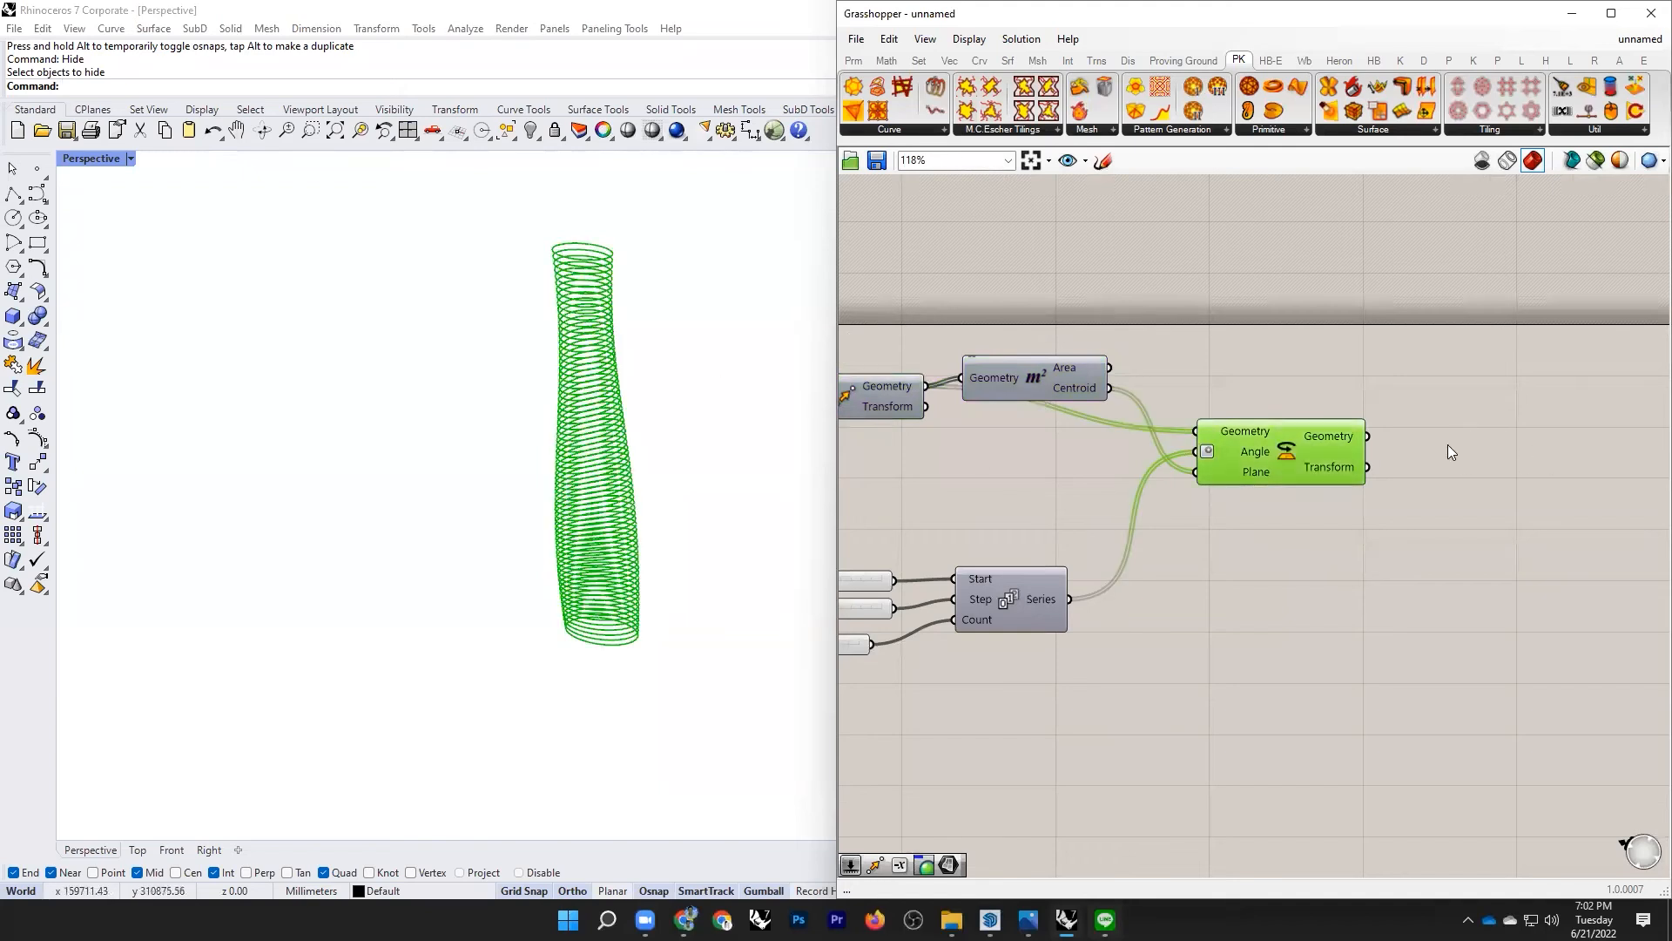
scroll(1393, 440, "up", 5)
scroll(1268, 443, "down", 1)
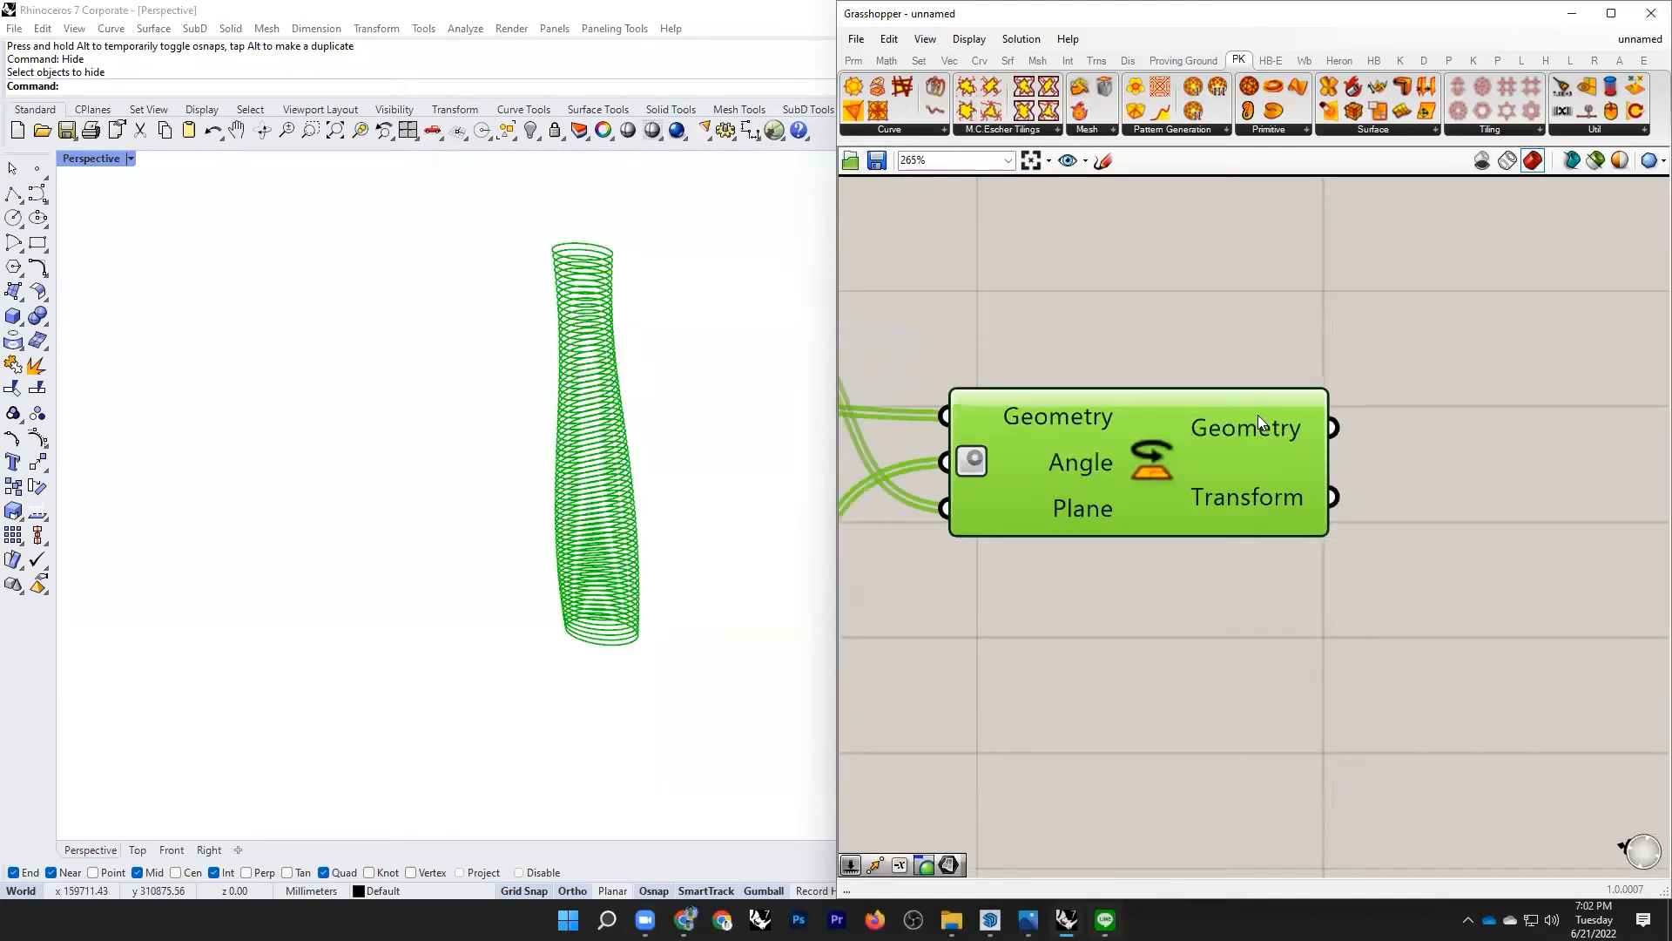
scroll(1289, 422, "down", 2)
scroll(1385, 444, "up", 1)
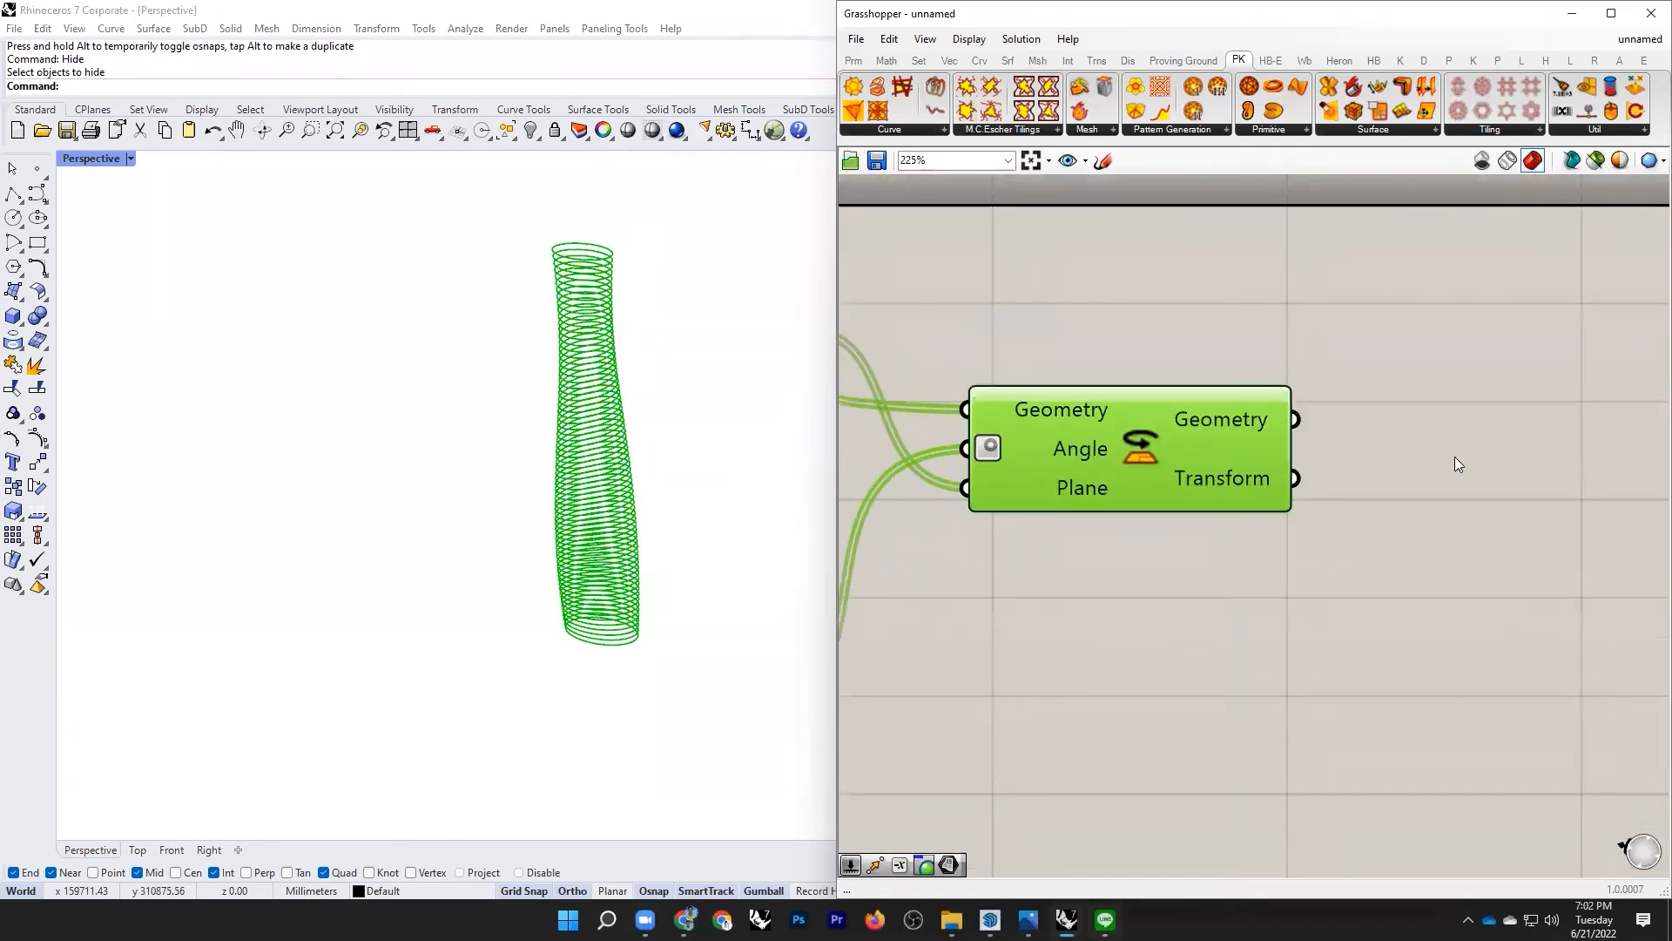
Step: Add a Scale component, feeding its Geometry from Rotate's Geometry output and its Center from Area's Centroid output
double_click(1430, 417)
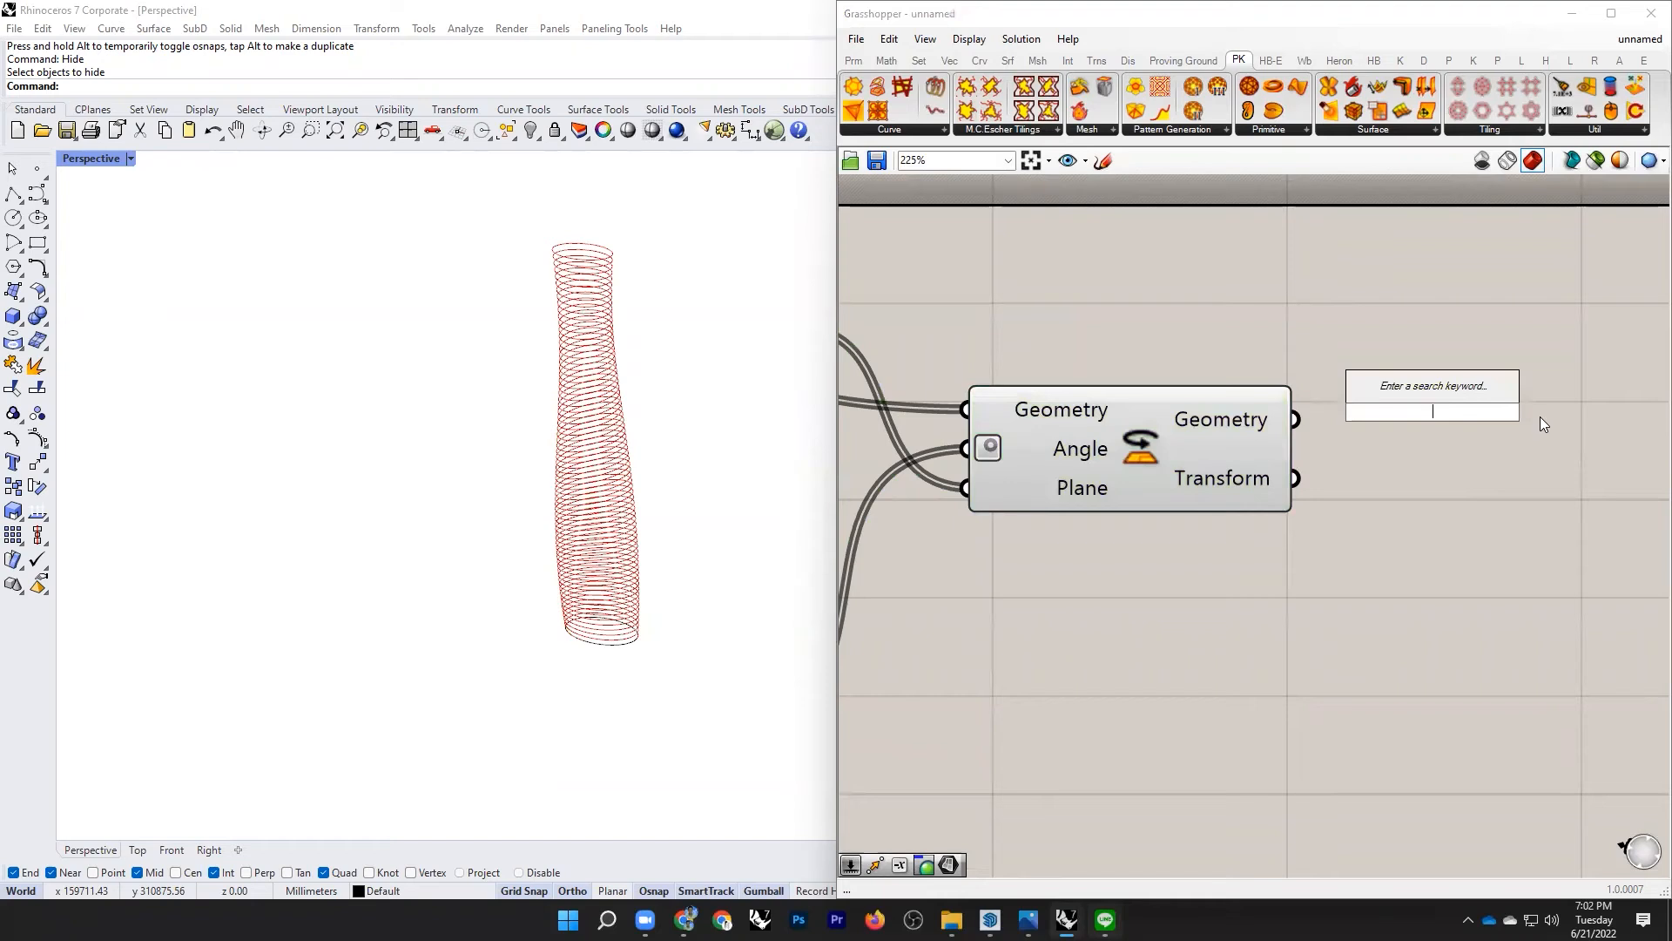
type("scale")
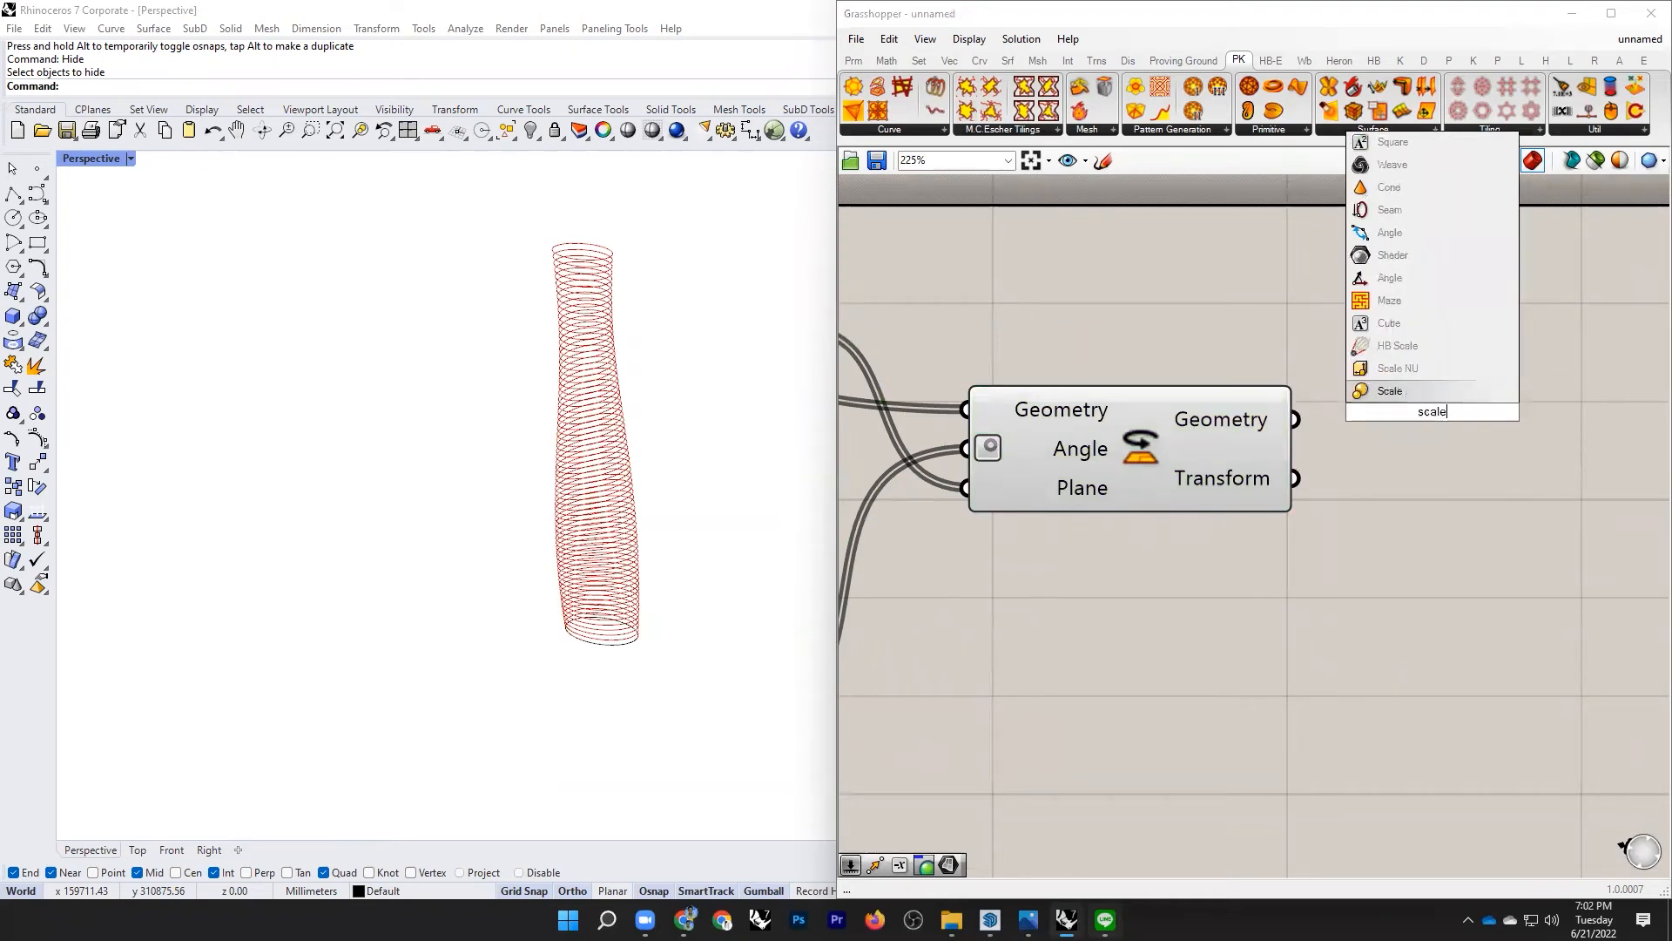
left_click(1439, 395)
scroll(1332, 445, "down", 4)
left_click_drag(1372, 448, 1502, 460)
left_click_drag(1316, 450, 1442, 442)
left_click_drag(1096, 409, 1439, 460)
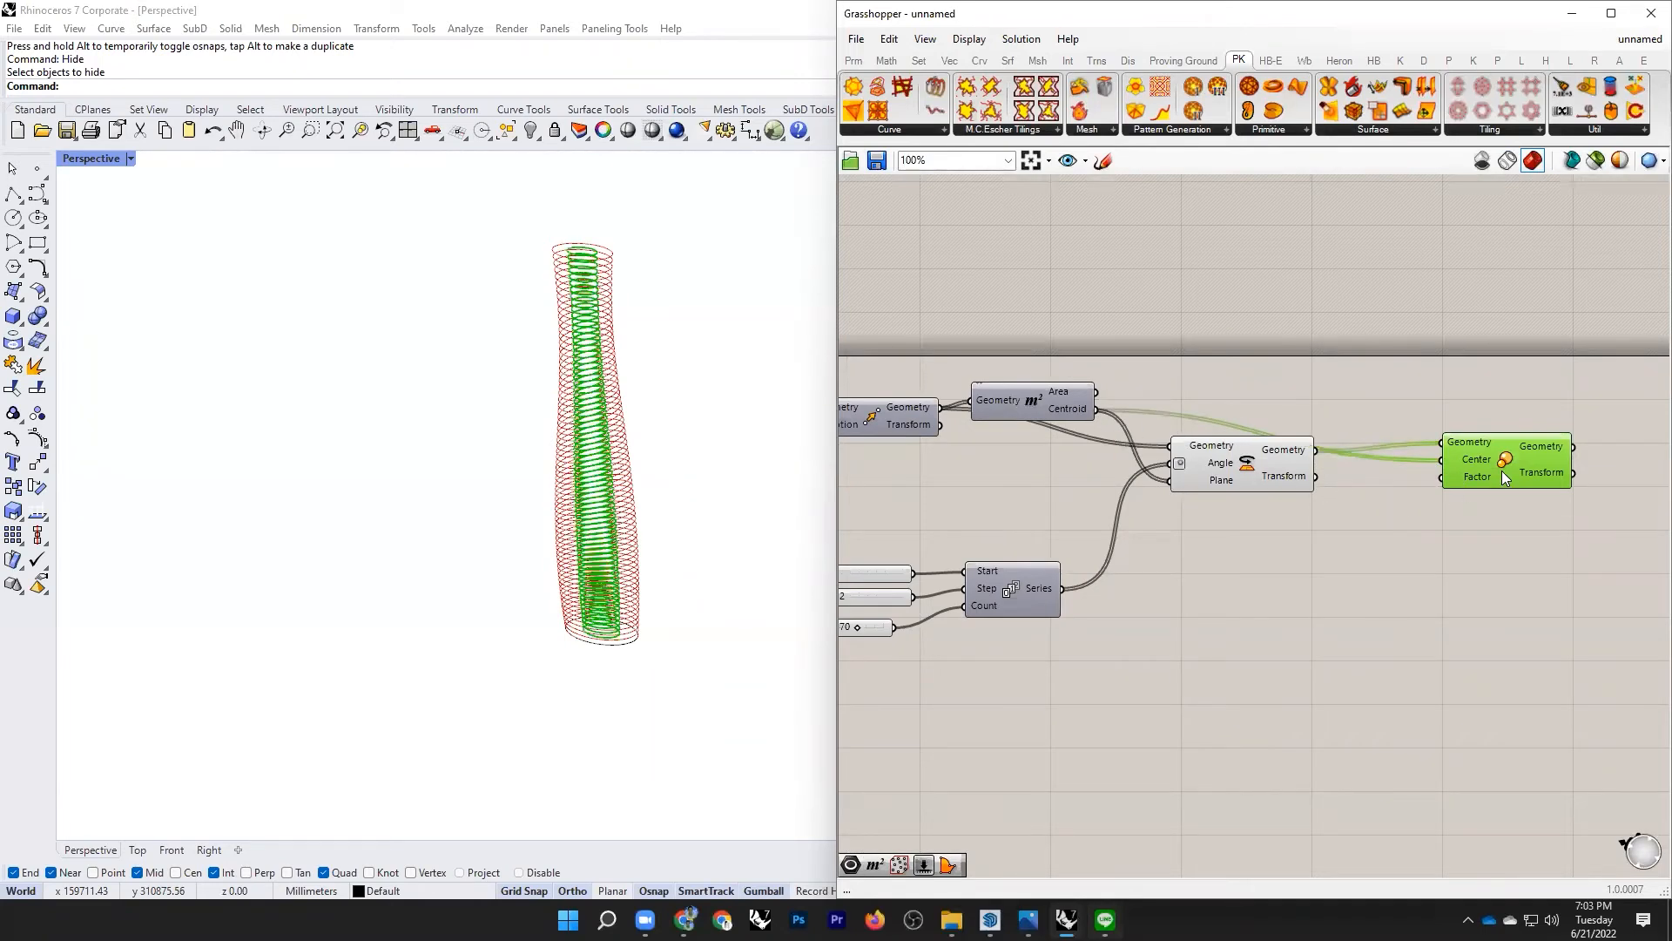
Step: Duplicate the rotation Series with its three sliders and connect the copy's output to Scale's Factor input
scroll(1502, 470, "up", 3)
scroll(1441, 514, "down", 5)
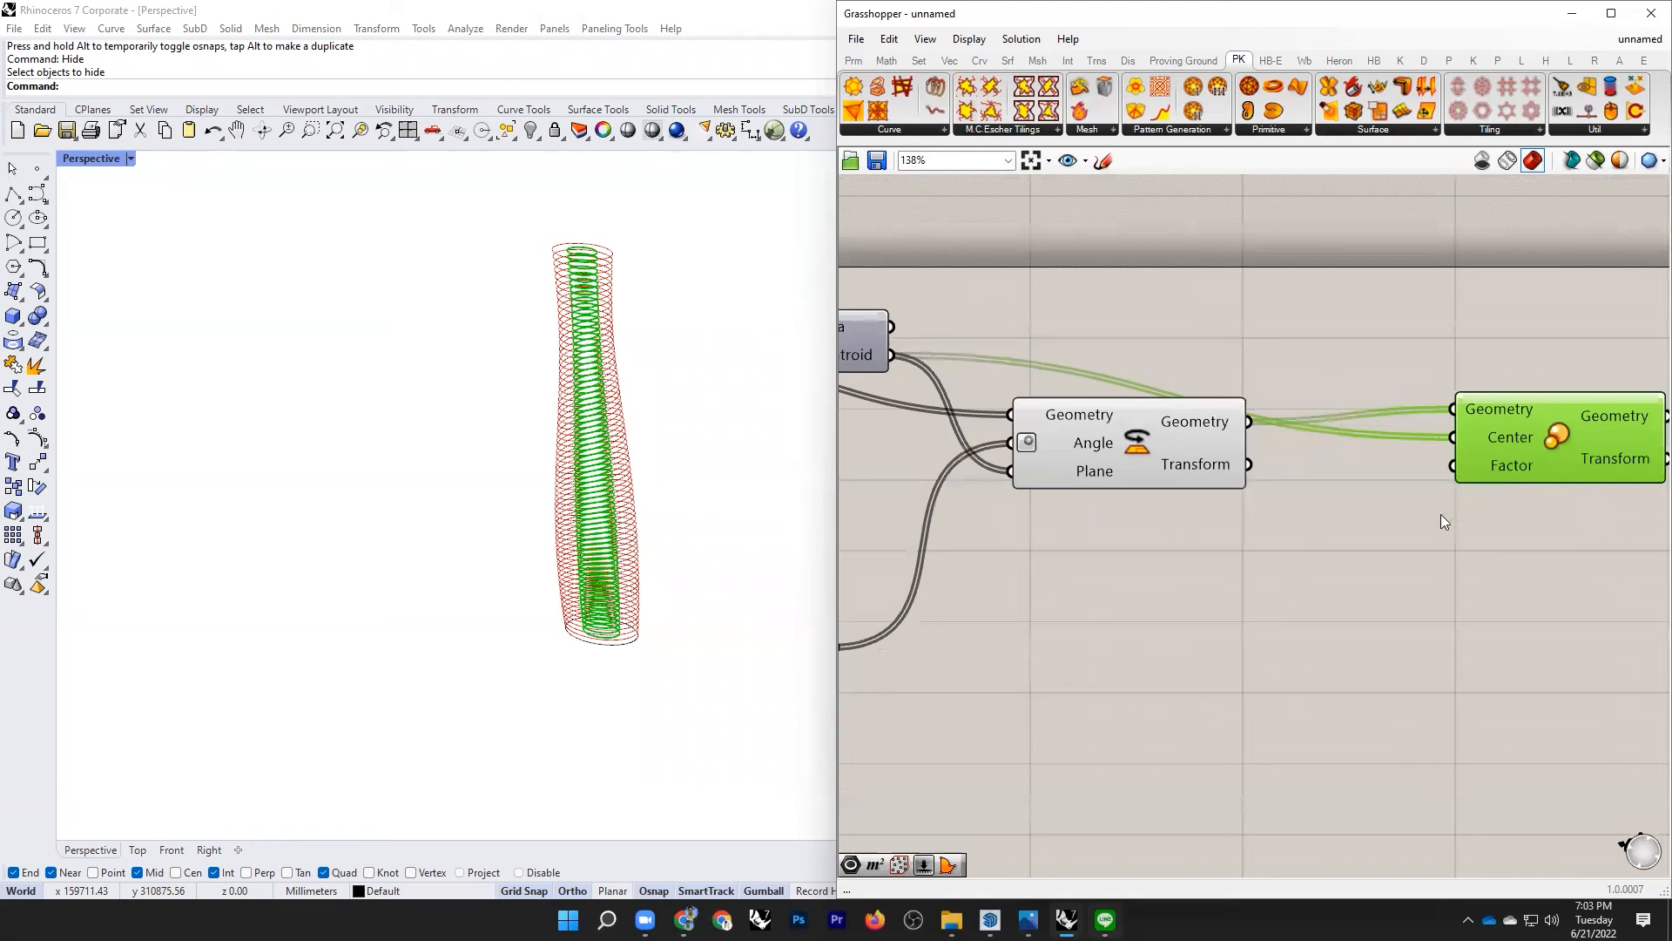
scroll(1340, 622, "down", 3)
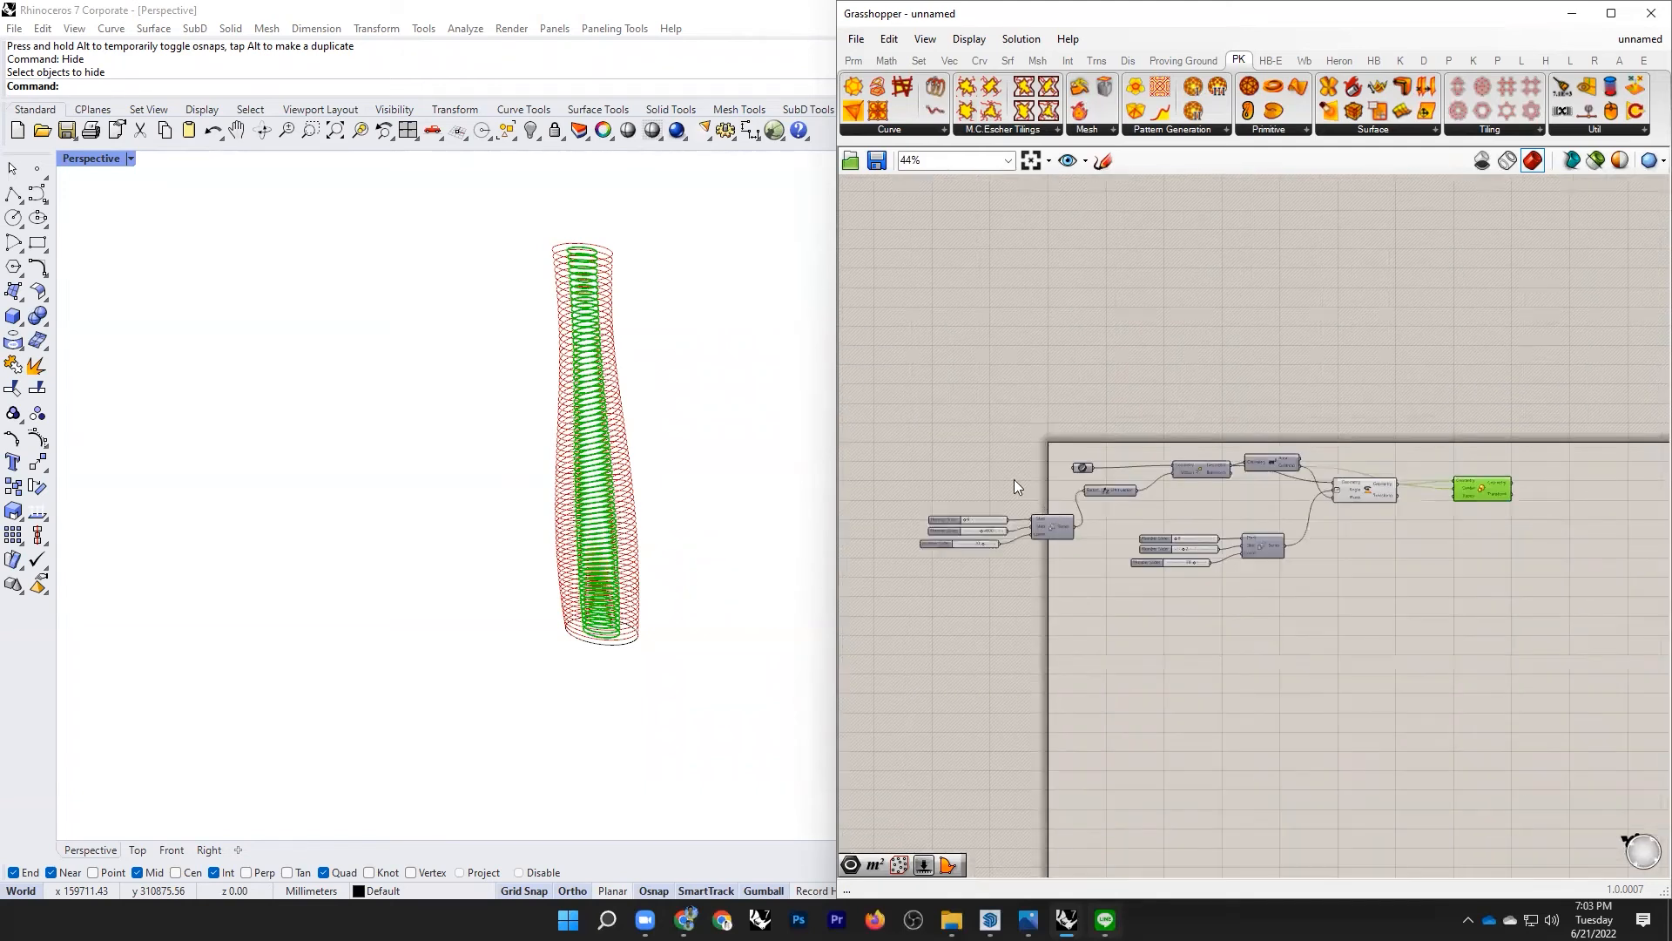
scroll(1216, 540, "up", 5)
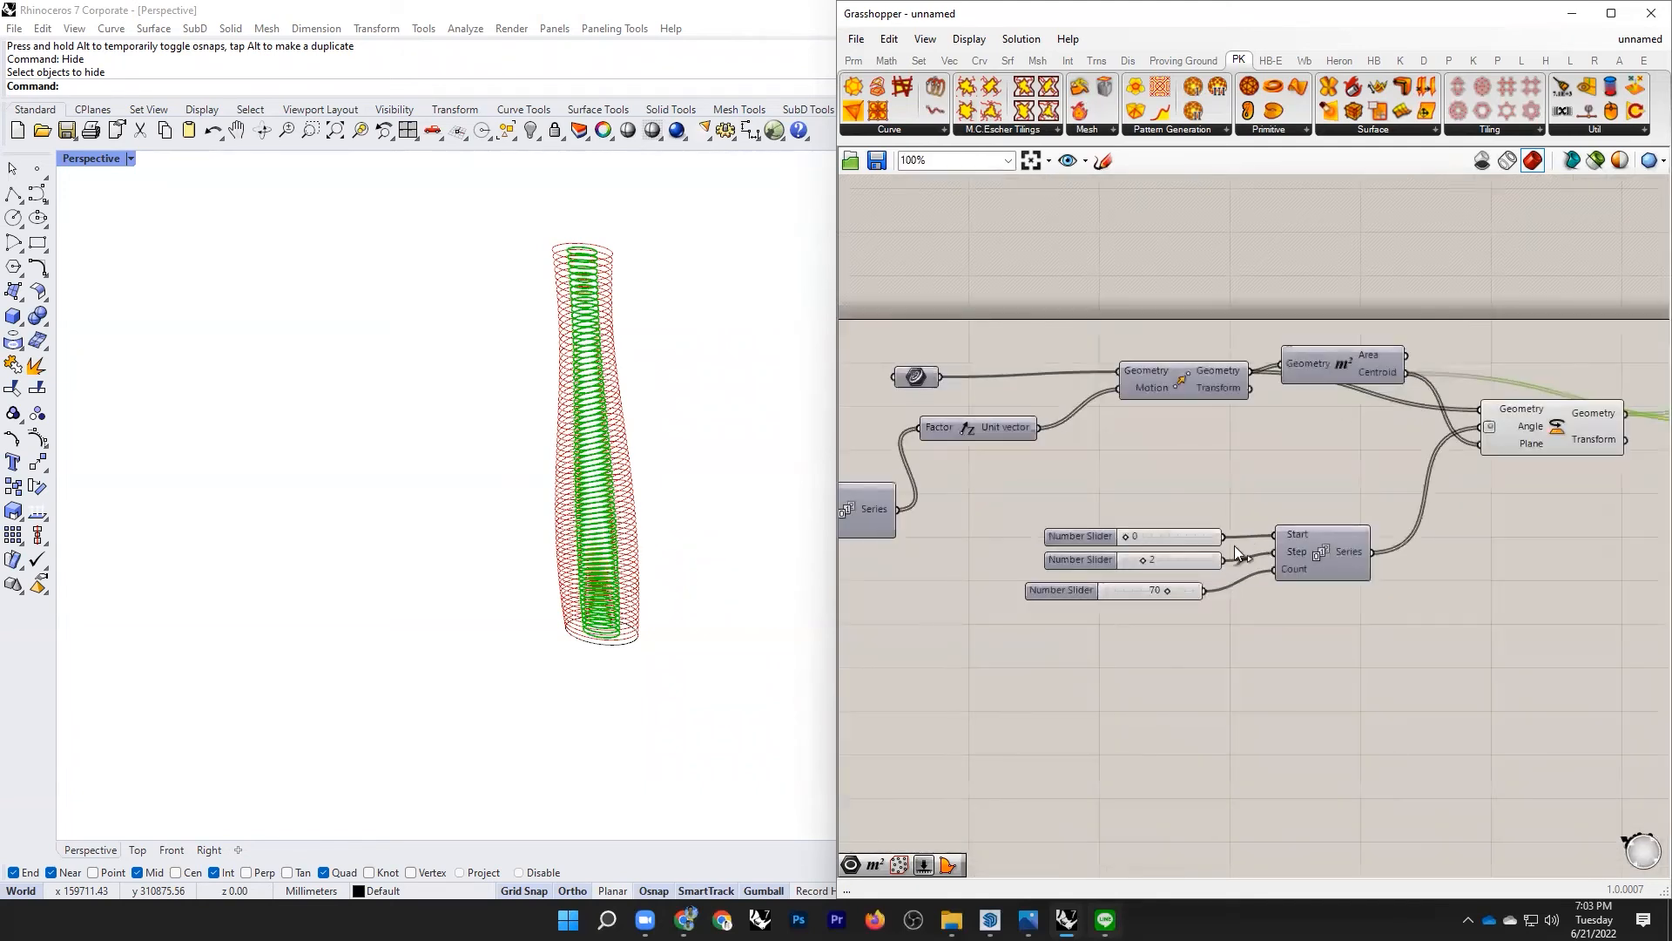
left_click_drag(1320, 618, 1002, 488)
scroll(993, 464, "down", 5)
key("ctrl+v")
scroll(1295, 550, "up", 5)
left_click_drag(1242, 553, 1374, 332)
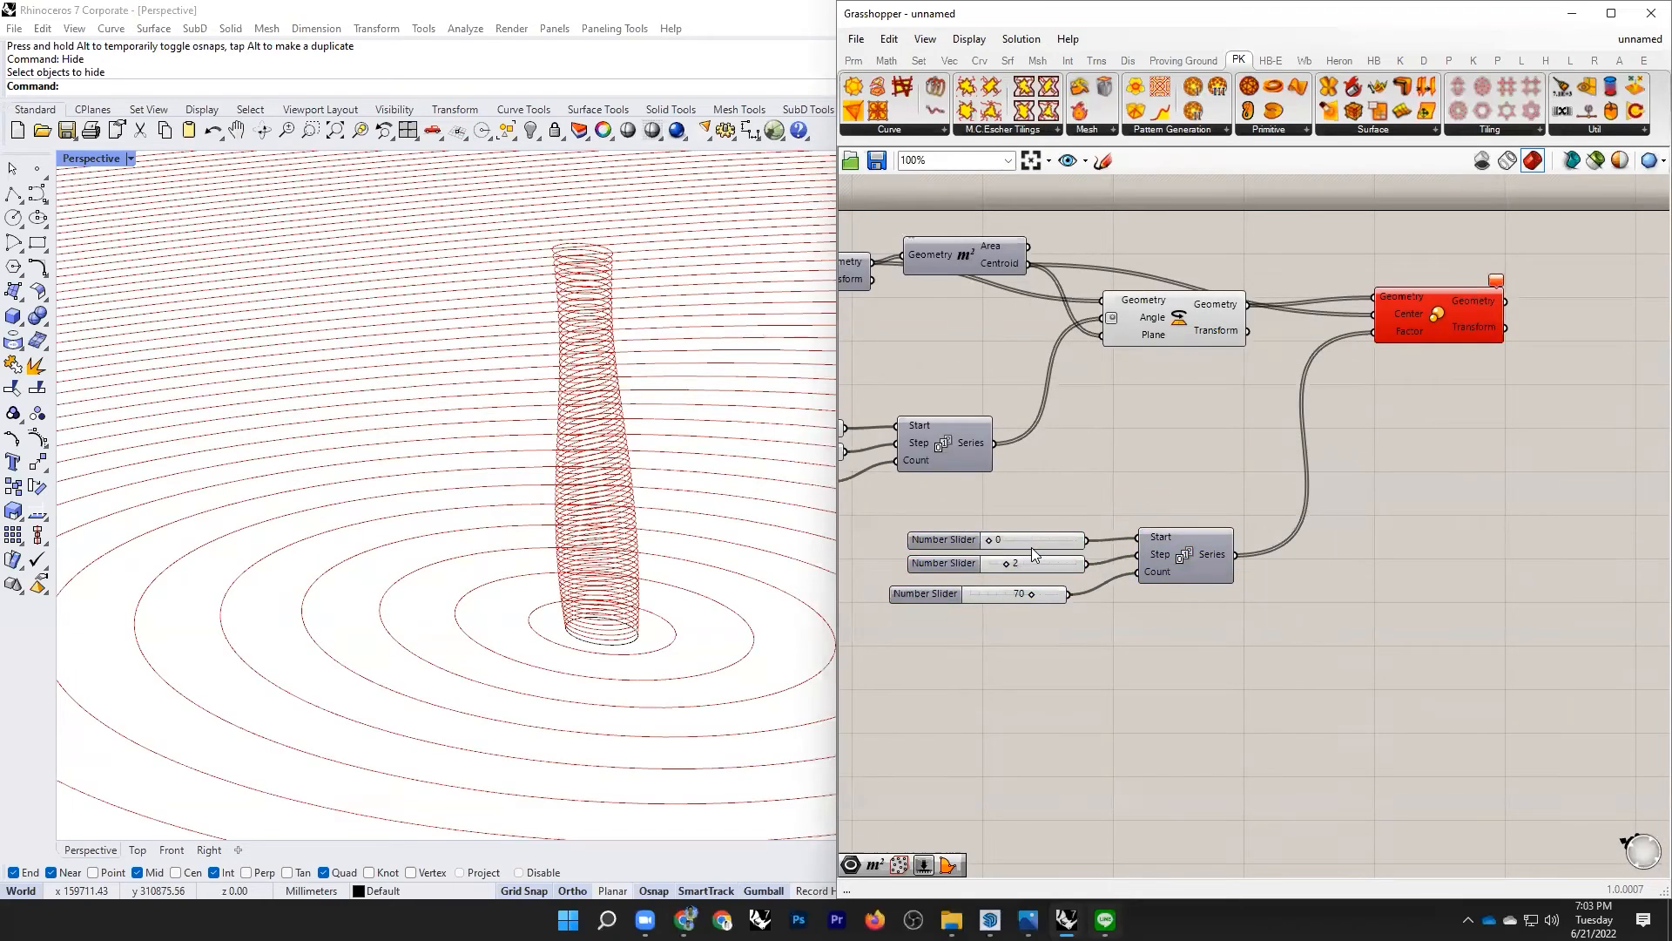
Step: Replace the Start slider of the scaling Series with a new slider set to 0.001
scroll(1031, 547, "up", 3)
scroll(1534, 262, "down", 3)
scroll(1523, 324, "up", 3)
scroll(1054, 504, "down", 3)
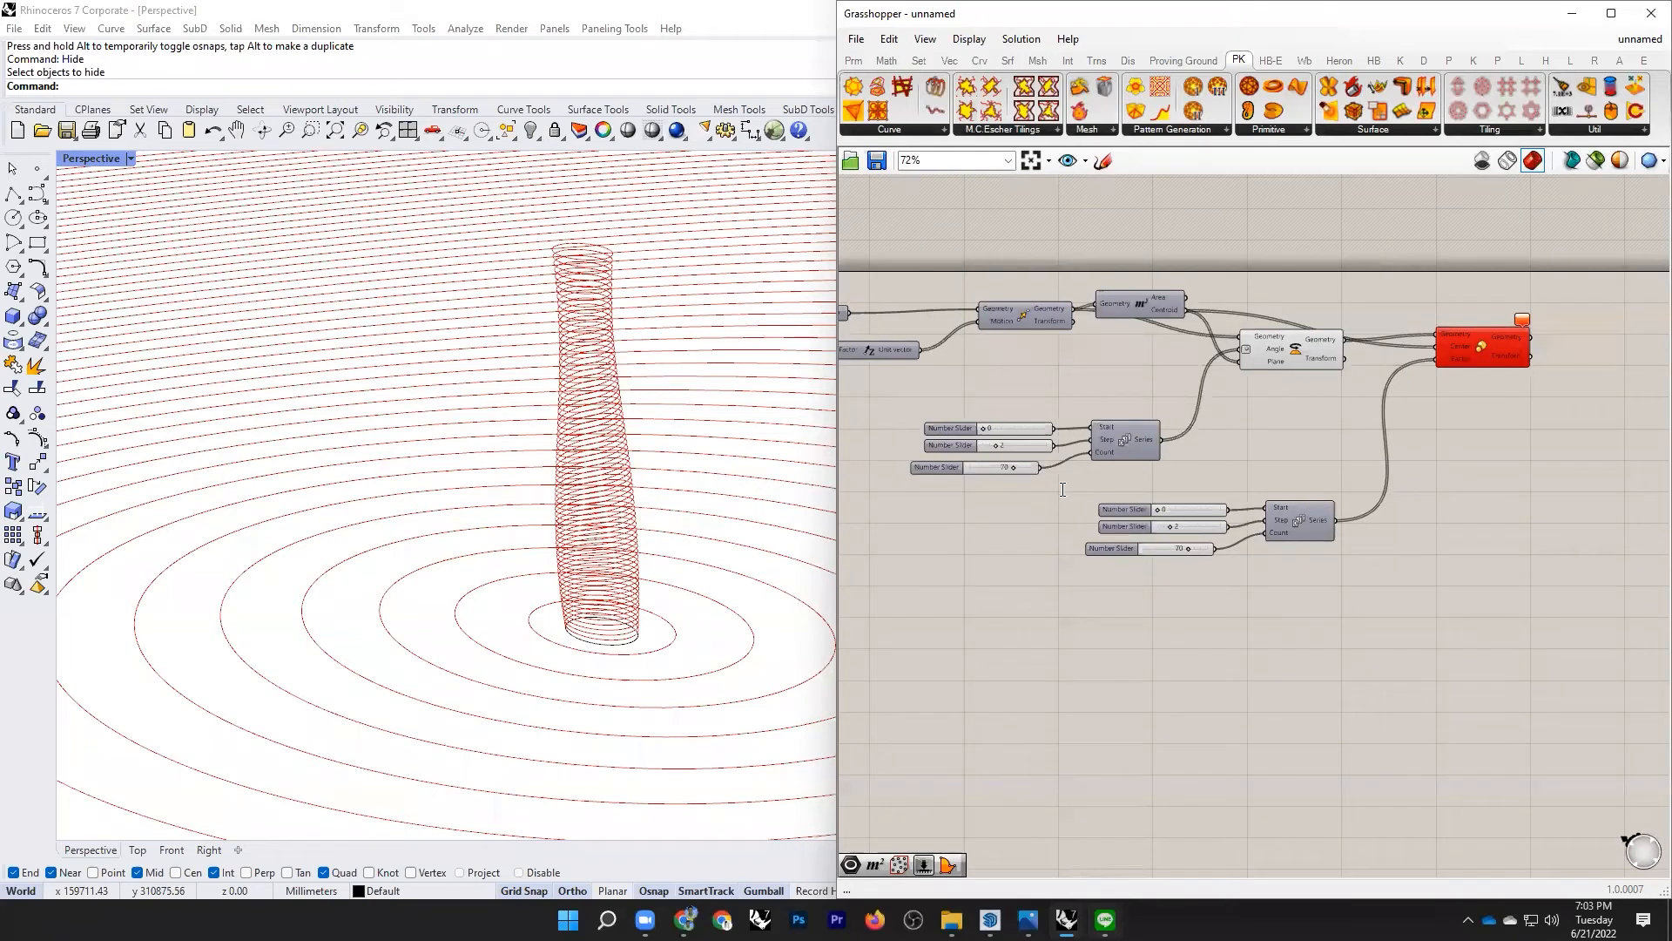
scroll(1200, 521, "up", 4)
left_click(1062, 489)
key("Delete")
double_click(1062, 489)
type(".001")
key("Return")
left_click_drag(1208, 489, 1345, 490)
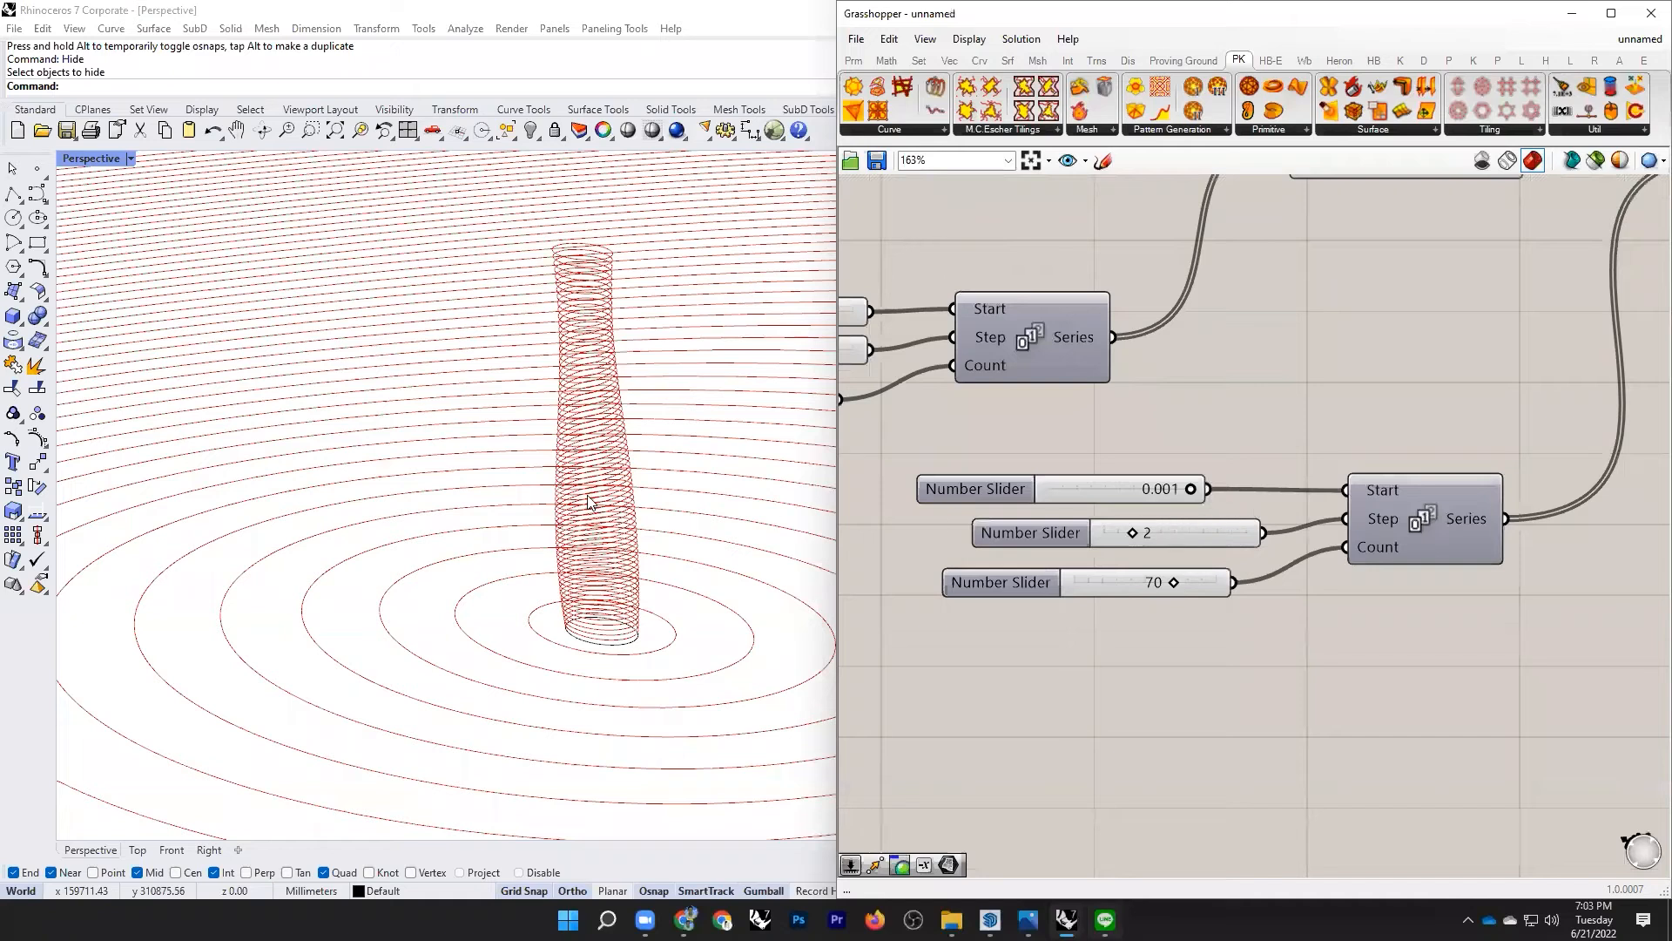
Step: Set the Start slider of the scaling Series to 1
scroll(1116, 520, "down", 3)
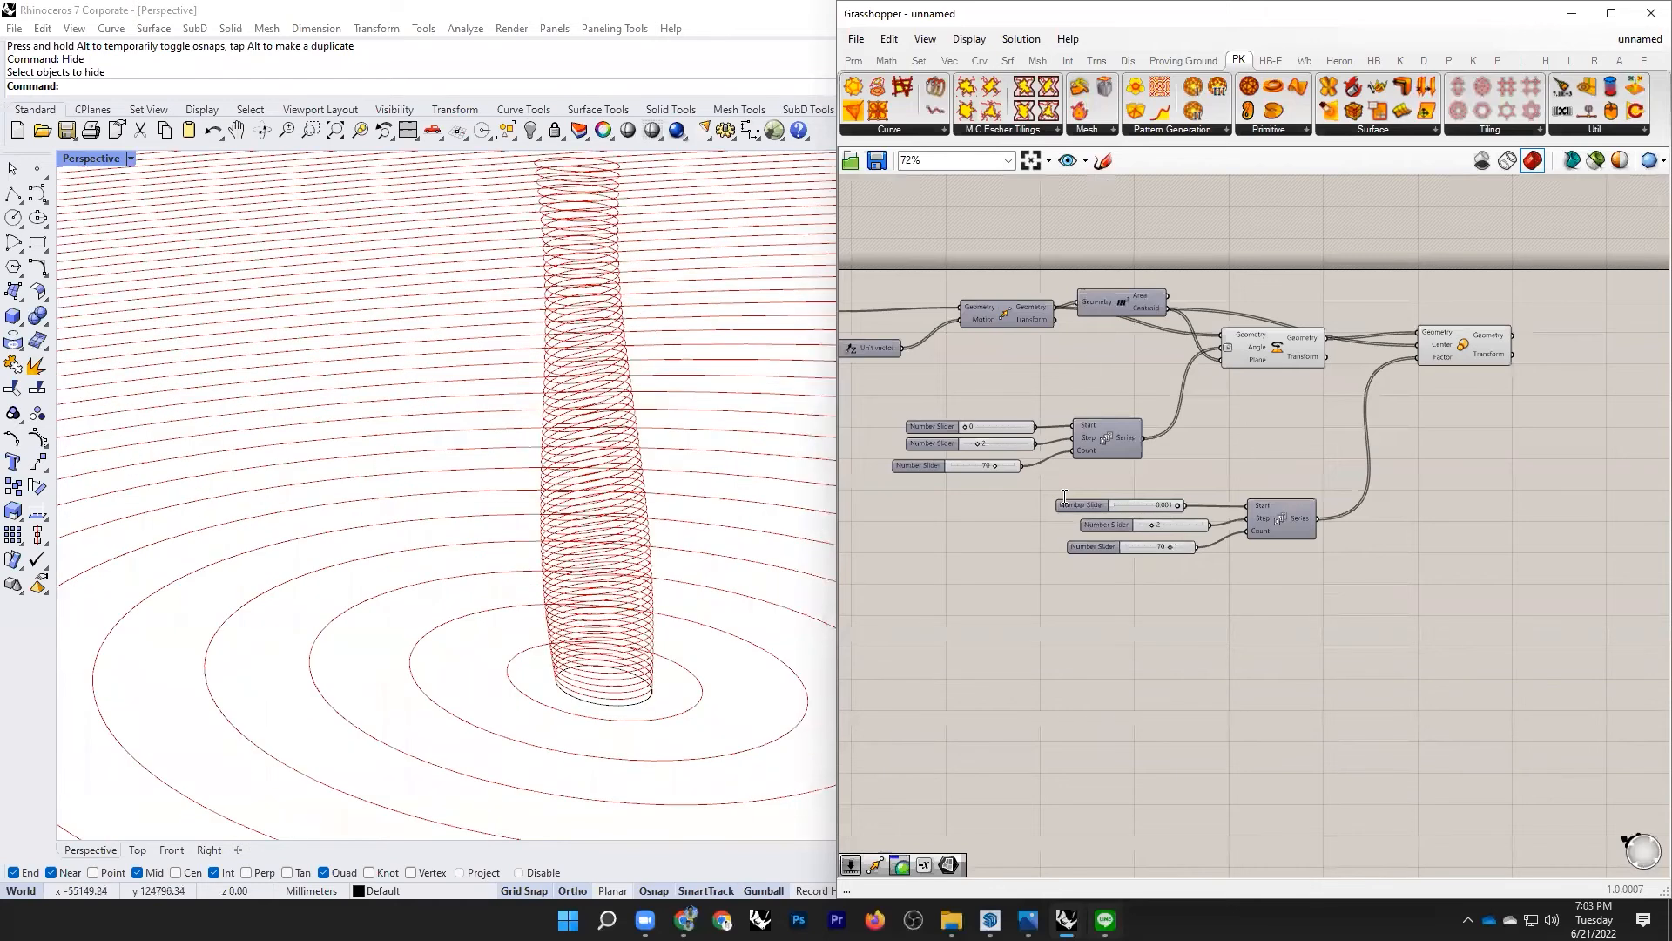
scroll(1064, 496, "up", 3)
double_click(1188, 492)
type("1")
key("Return")
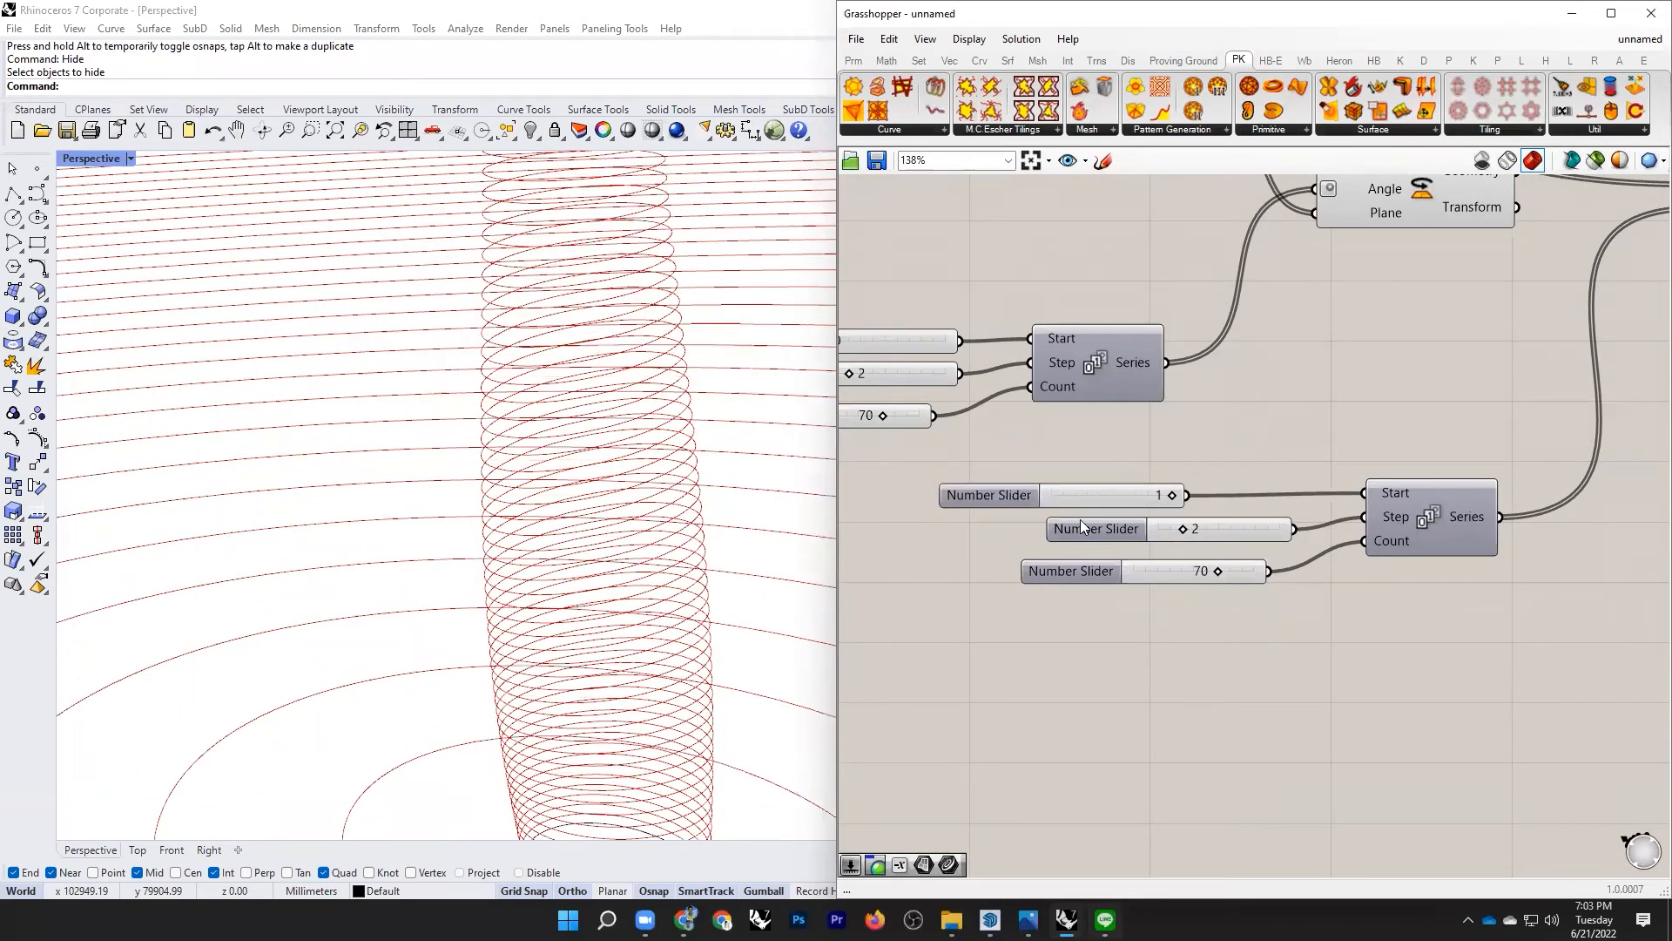
Step: Delete the Step slider of the scaling Series and add a new number slider set to 0.01 in its place
scroll(1080, 519, "up", 4)
left_click(1080, 520)
key("Delete")
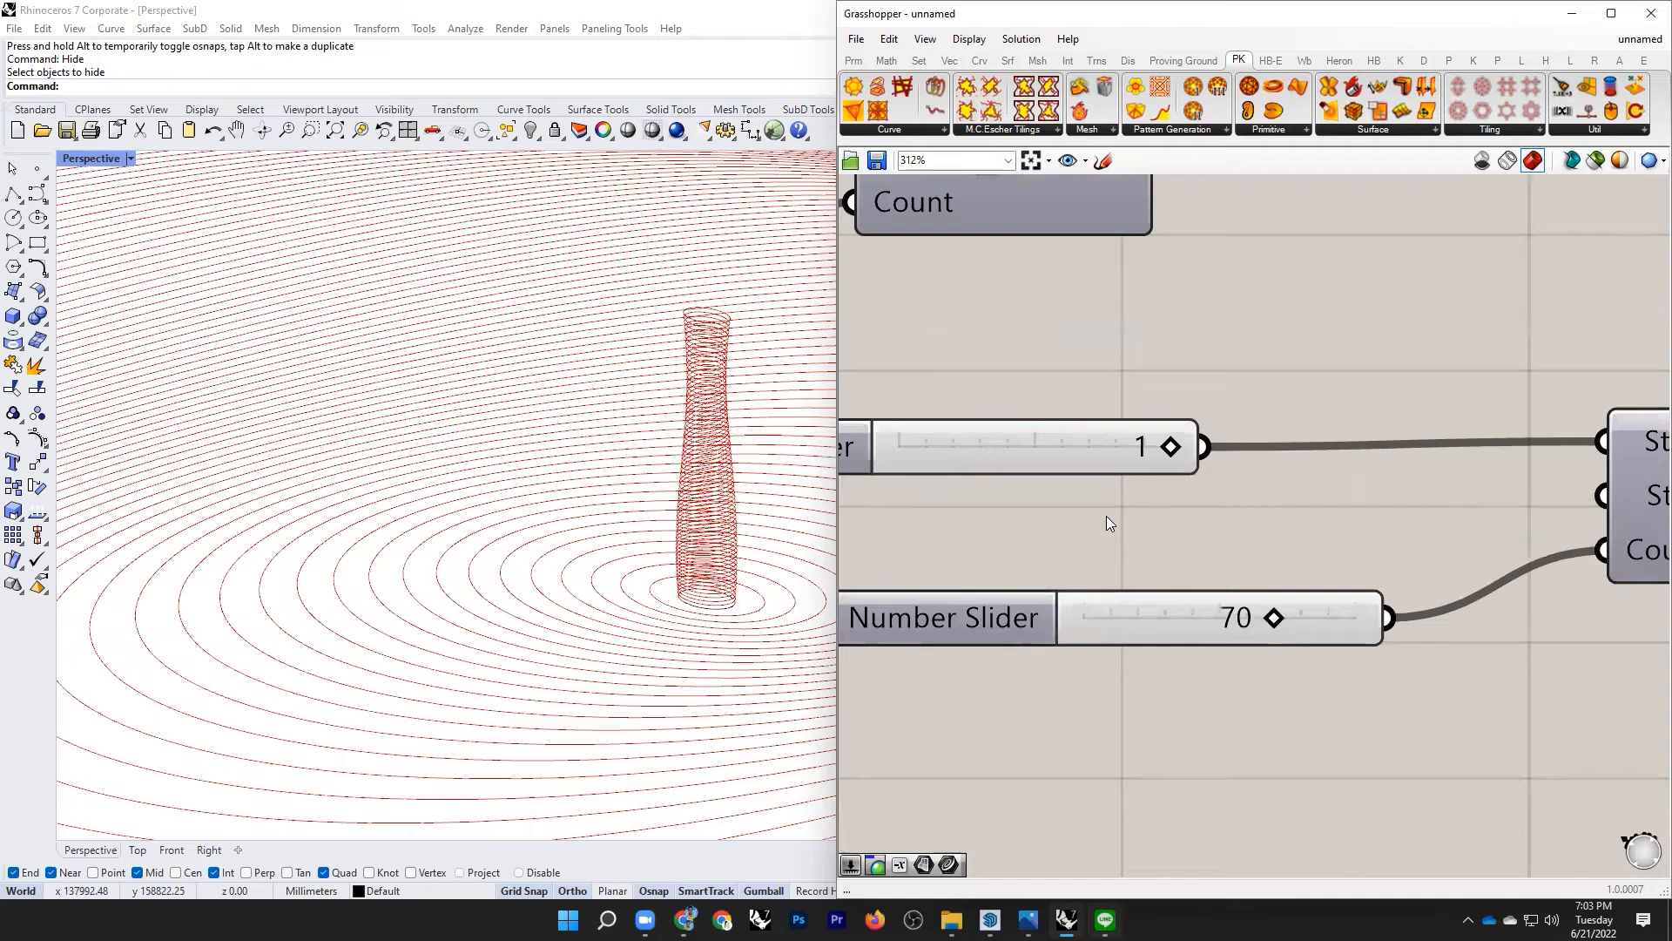
double_click(1218, 501)
type(".01")
key("Return")
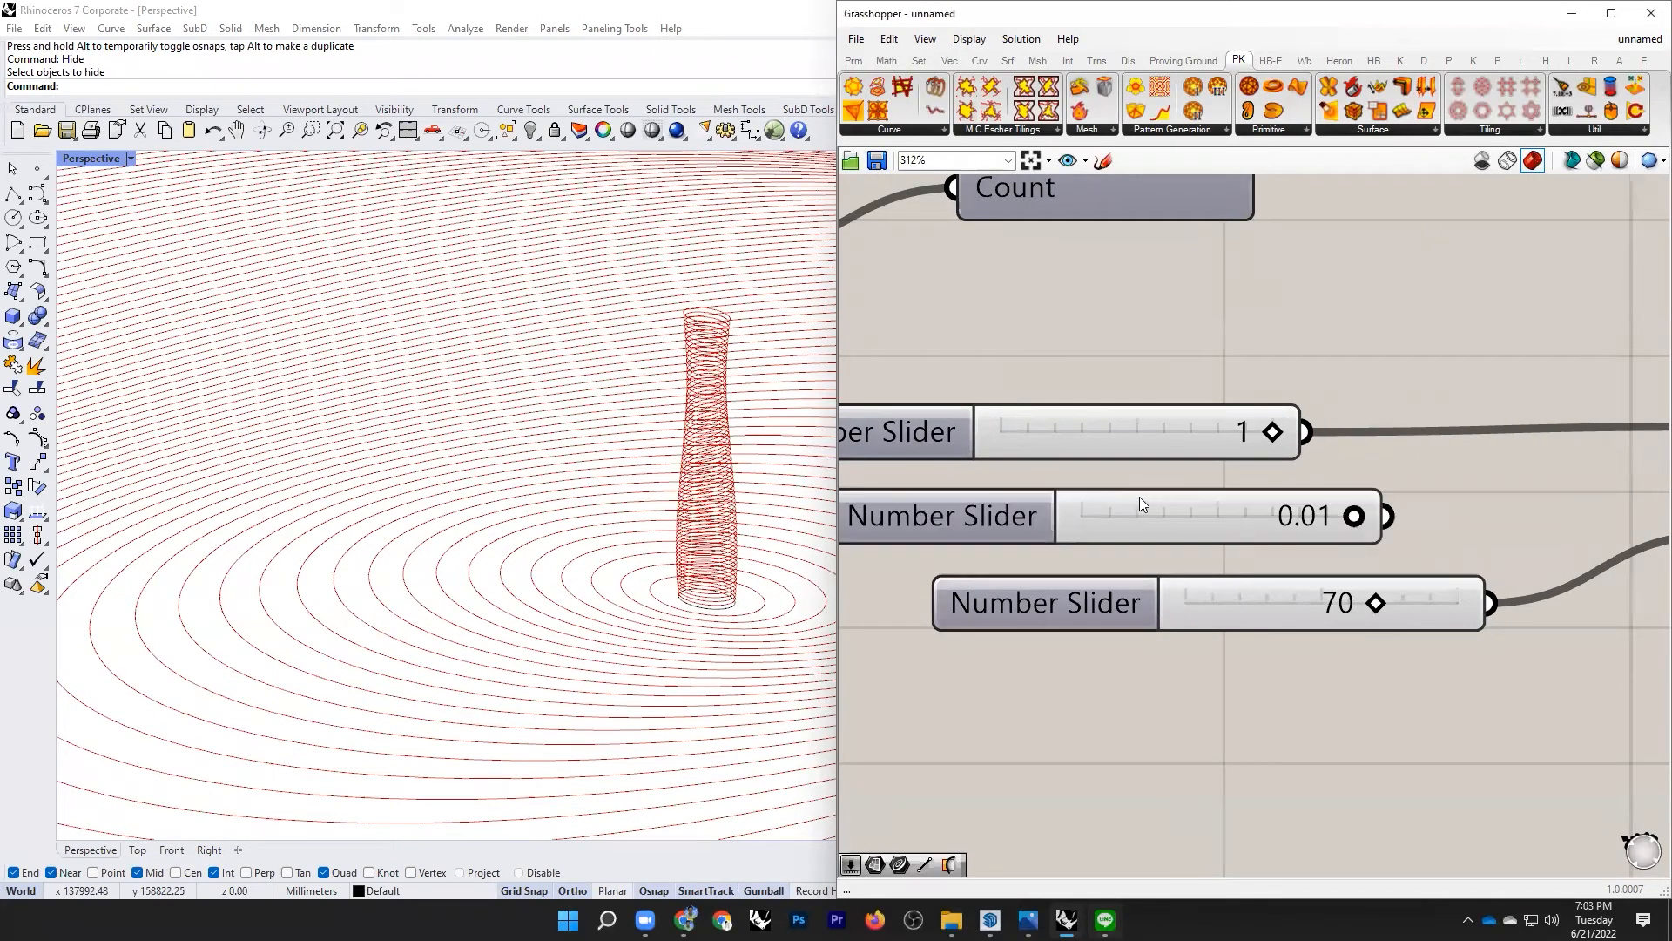
Step: Add a Negative component beside the 0.01 slider, between it and the scaling Series
scroll(1155, 512, "down", 2)
left_click(1157, 512)
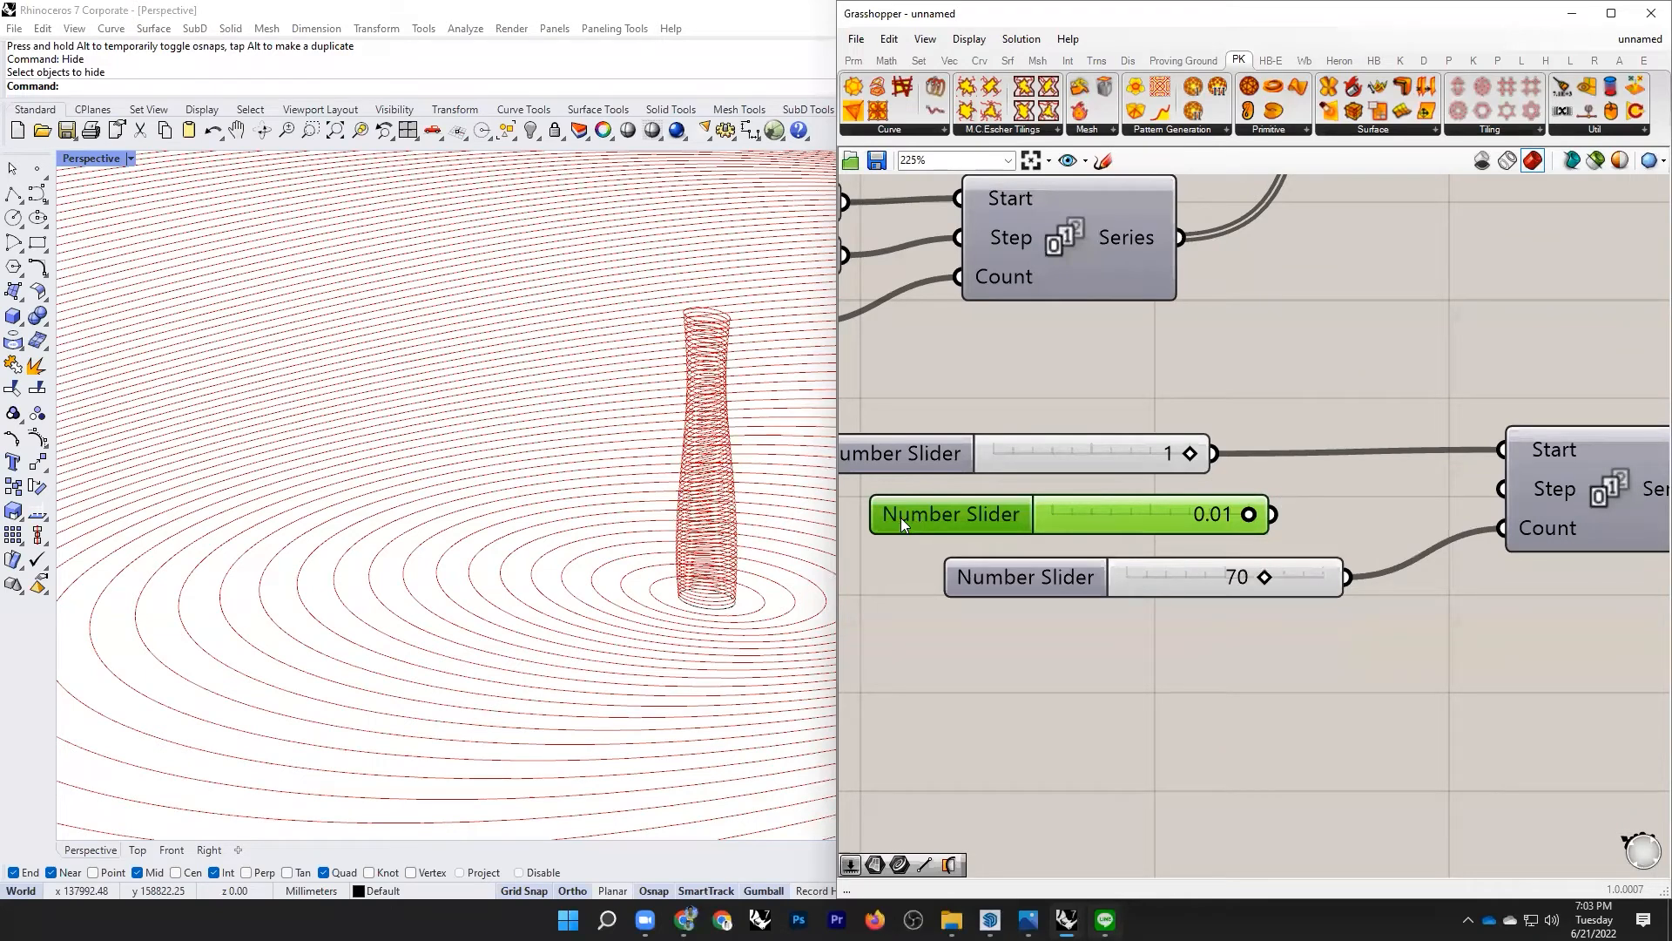
scroll(1289, 498, "down", 2)
scroll(1320, 500, "up", 3)
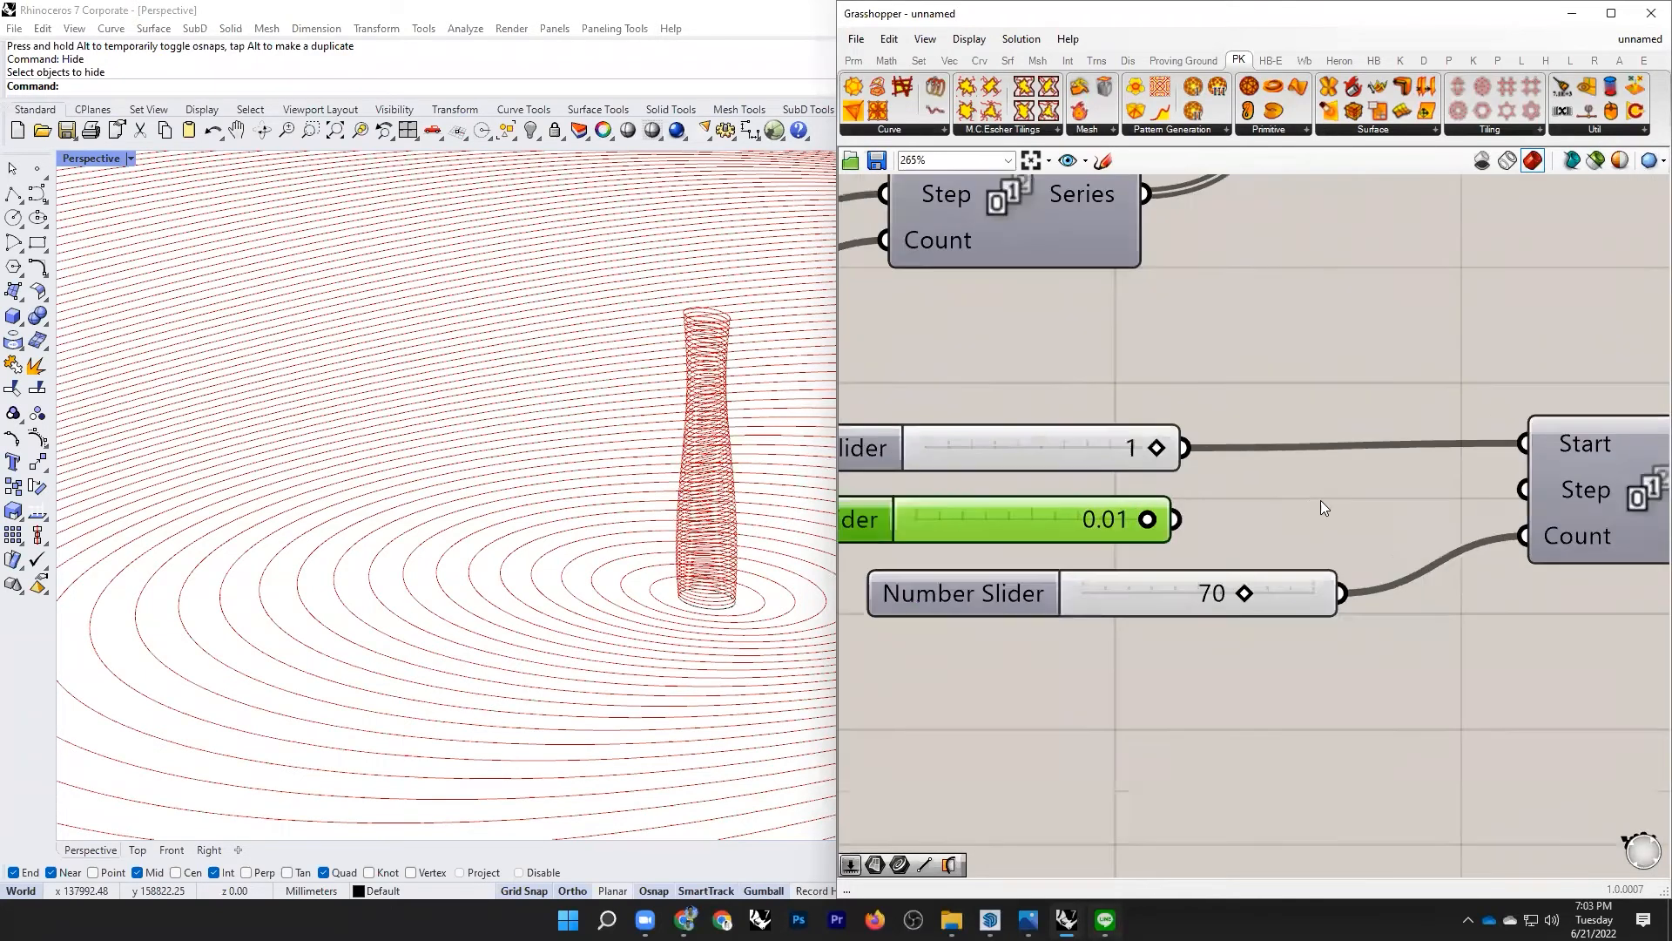
scroll(1320, 500, "down", 3)
scroll(1320, 500, "up", 2)
left_click_drag(1320, 503, 1201, 503)
double_click(1321, 500)
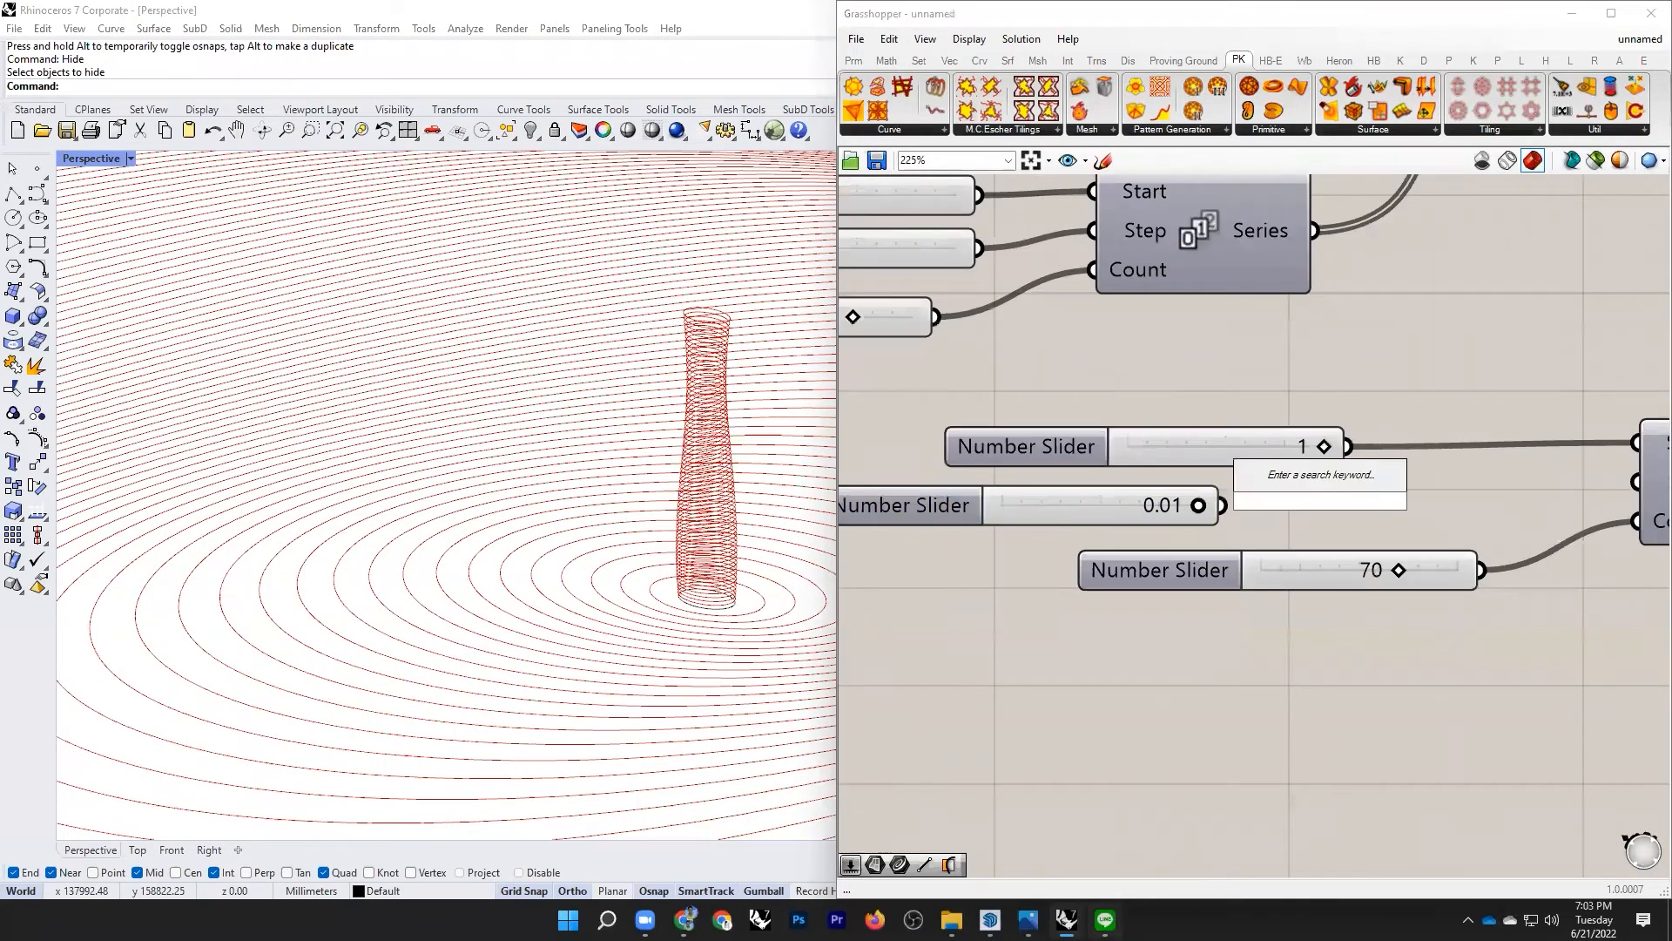
type("nega")
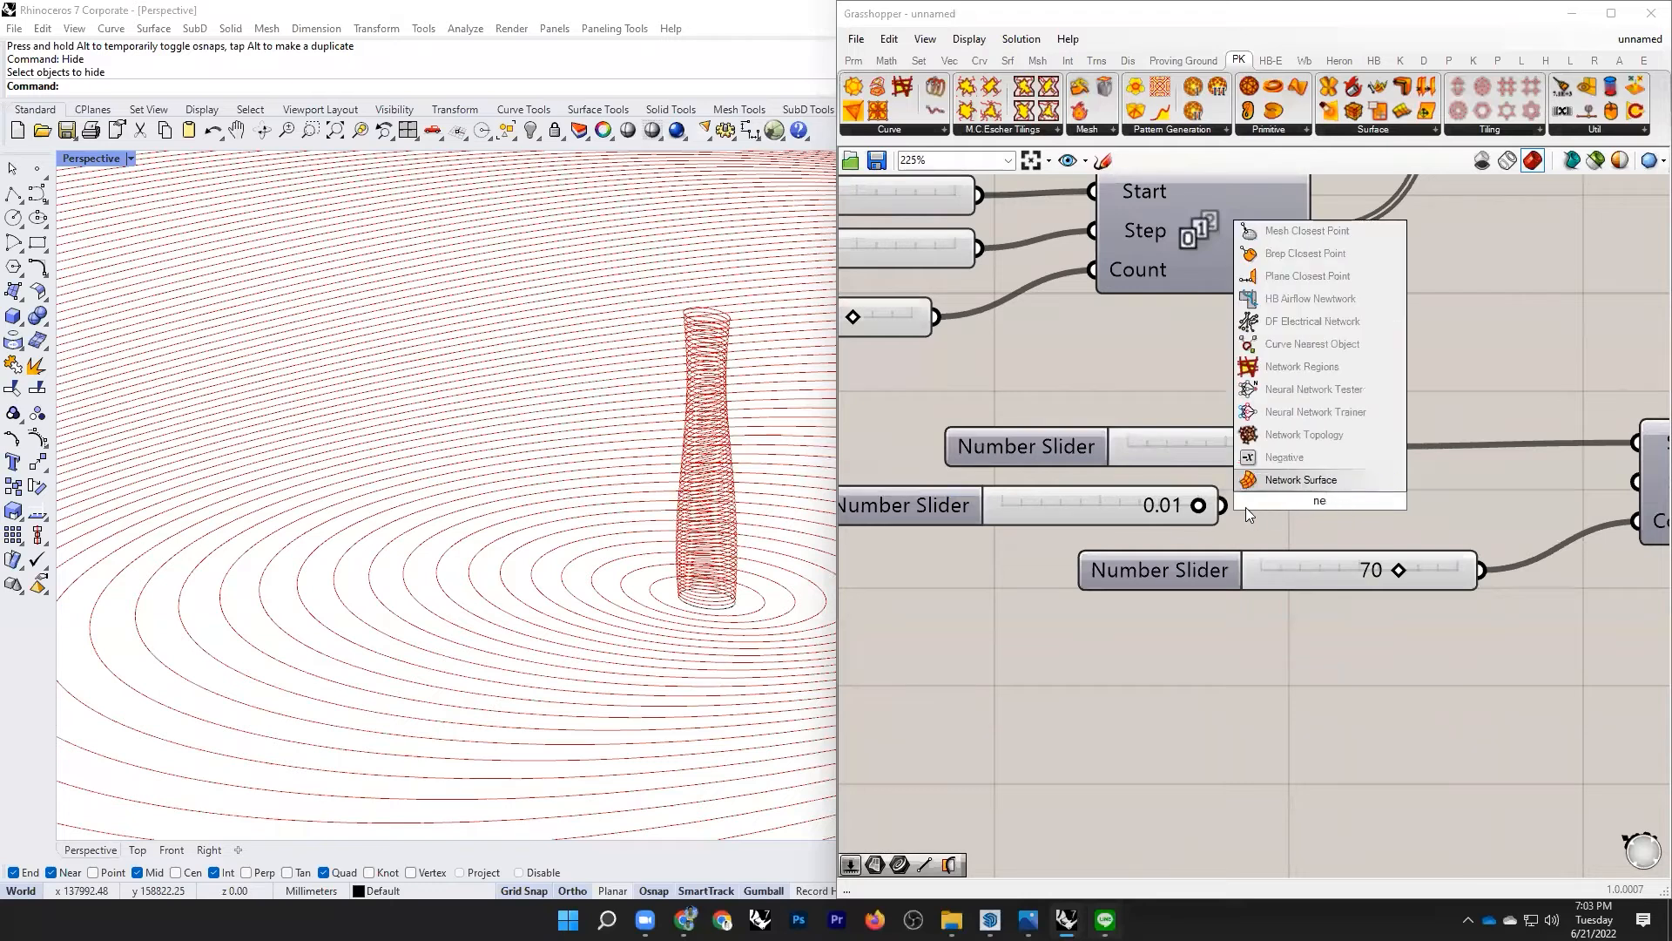
key("Return")
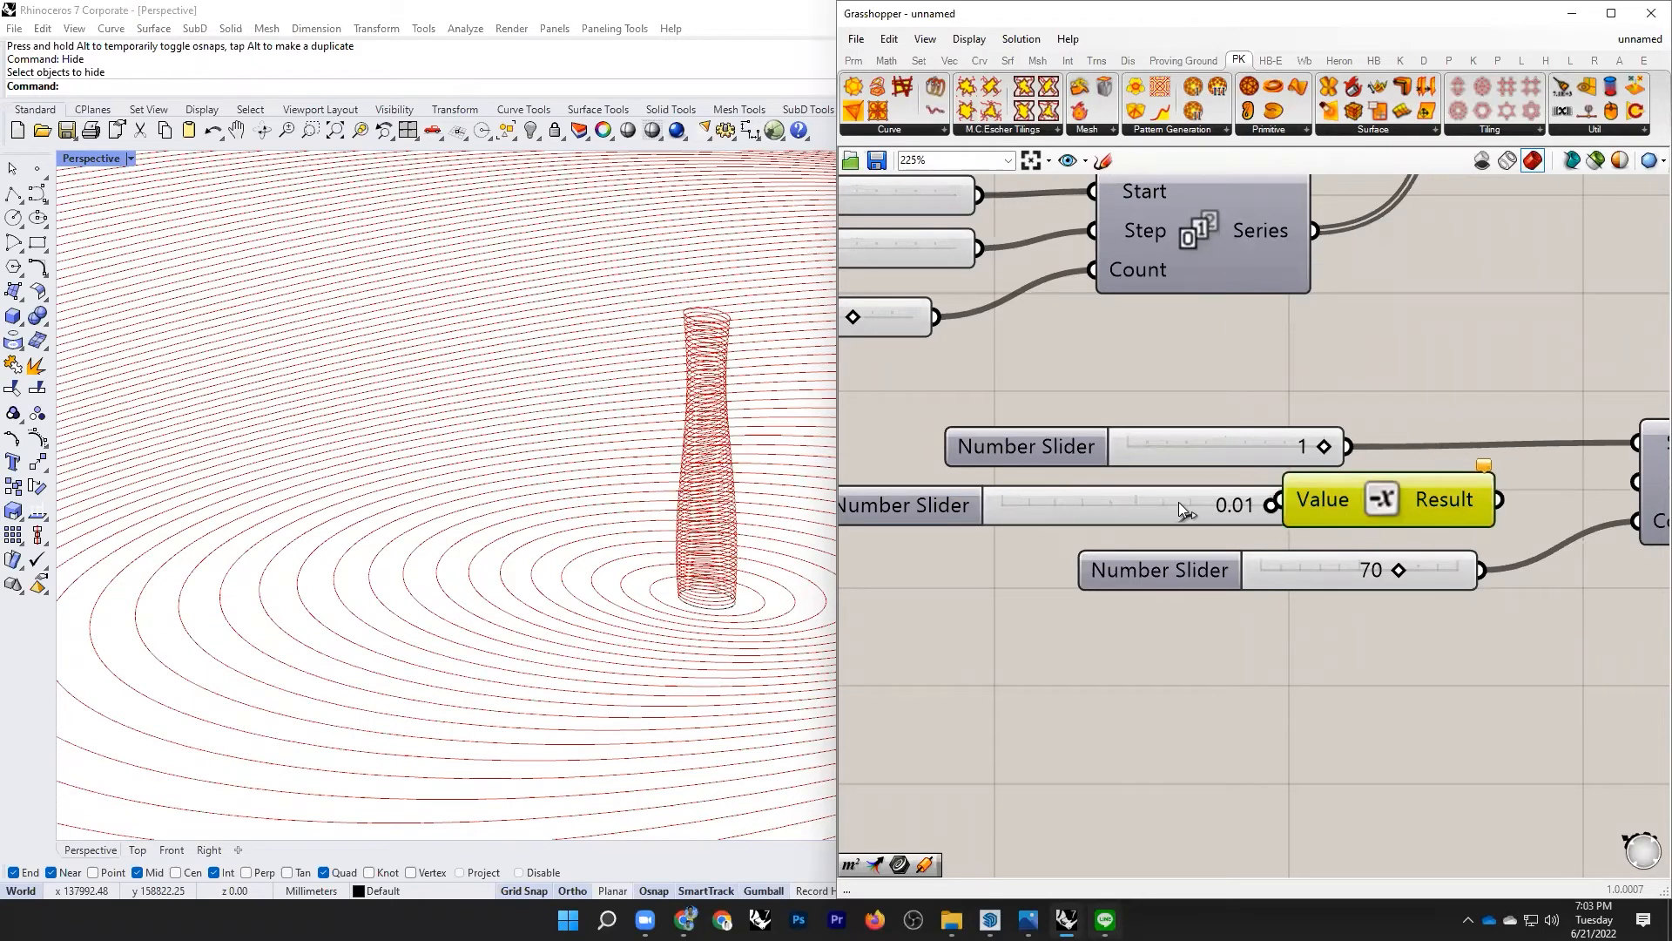
Step: Connect the 0.01 slider to Negative's Value input and Negative's Result to the Step input of the scaling Series
left_click(1179, 502)
left_click_drag(1272, 504, 1286, 500)
scroll(1242, 498, "down", 3)
scroll(1413, 489, "up", 3)
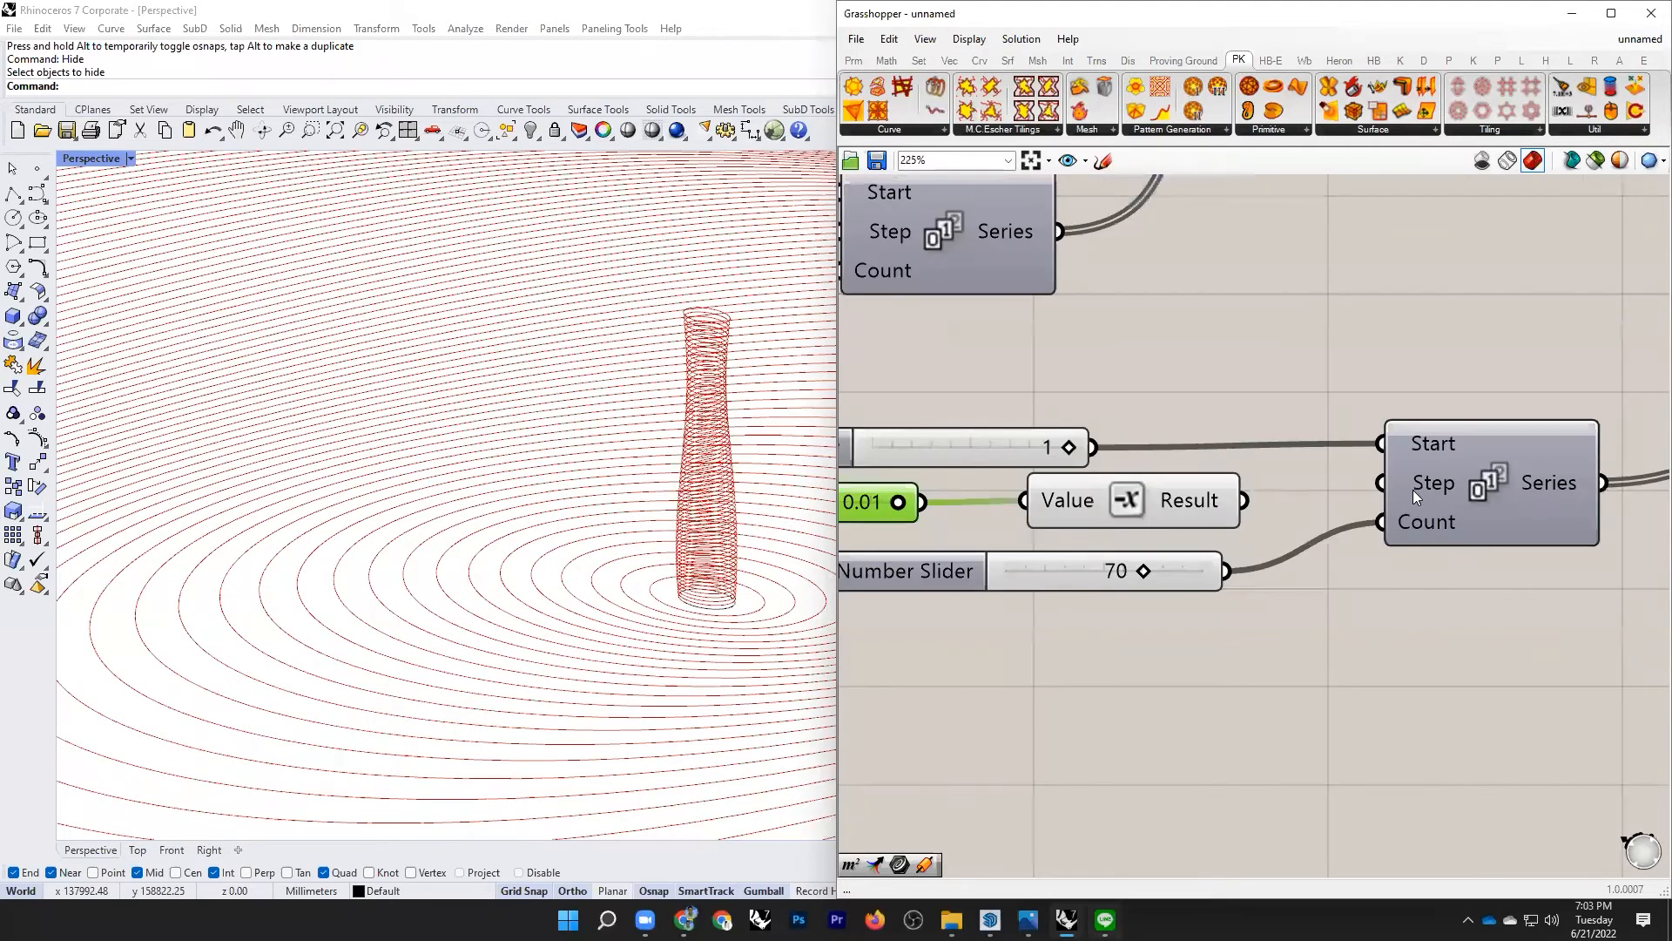
scroll(1413, 490, "down", 3)
scroll(950, 504, "down", 2)
Step: Select Scale to check its highlighted curves, and turn off the preview of the Rotate component
left_click(1398, 318)
scroll(1398, 318, "up", 3)
scroll(1284, 333, "down", 3)
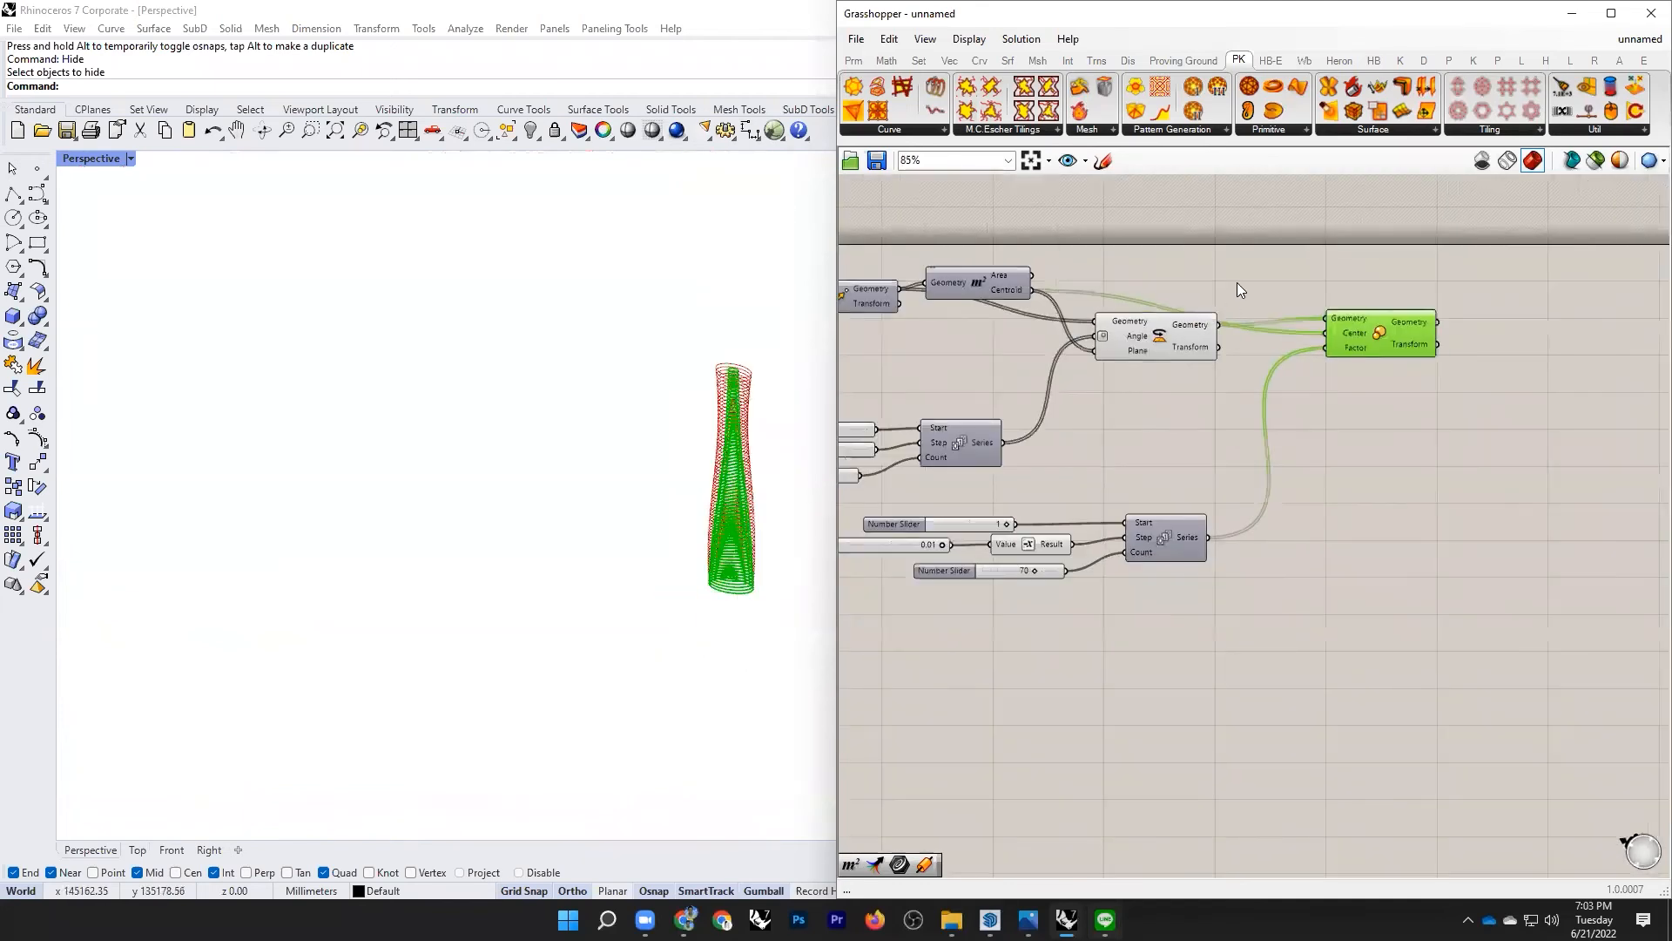
left_click(1179, 336)
middle_click(1179, 336)
scroll(1178, 335, "down", 1)
left_click(1142, 299)
scroll(858, 448, "up", 2)
Step: Examine the tapering stack of scaled ellipses in the Perspective viewport from base to top
right_click_drag(731, 420, 639, 415)
scroll(642, 420, "up", 3)
scroll(642, 420, "down", 2)
scroll(1036, 519, "up", 4)
scroll(1043, 533, "down", 4)
scroll(1045, 536, "up", 4)
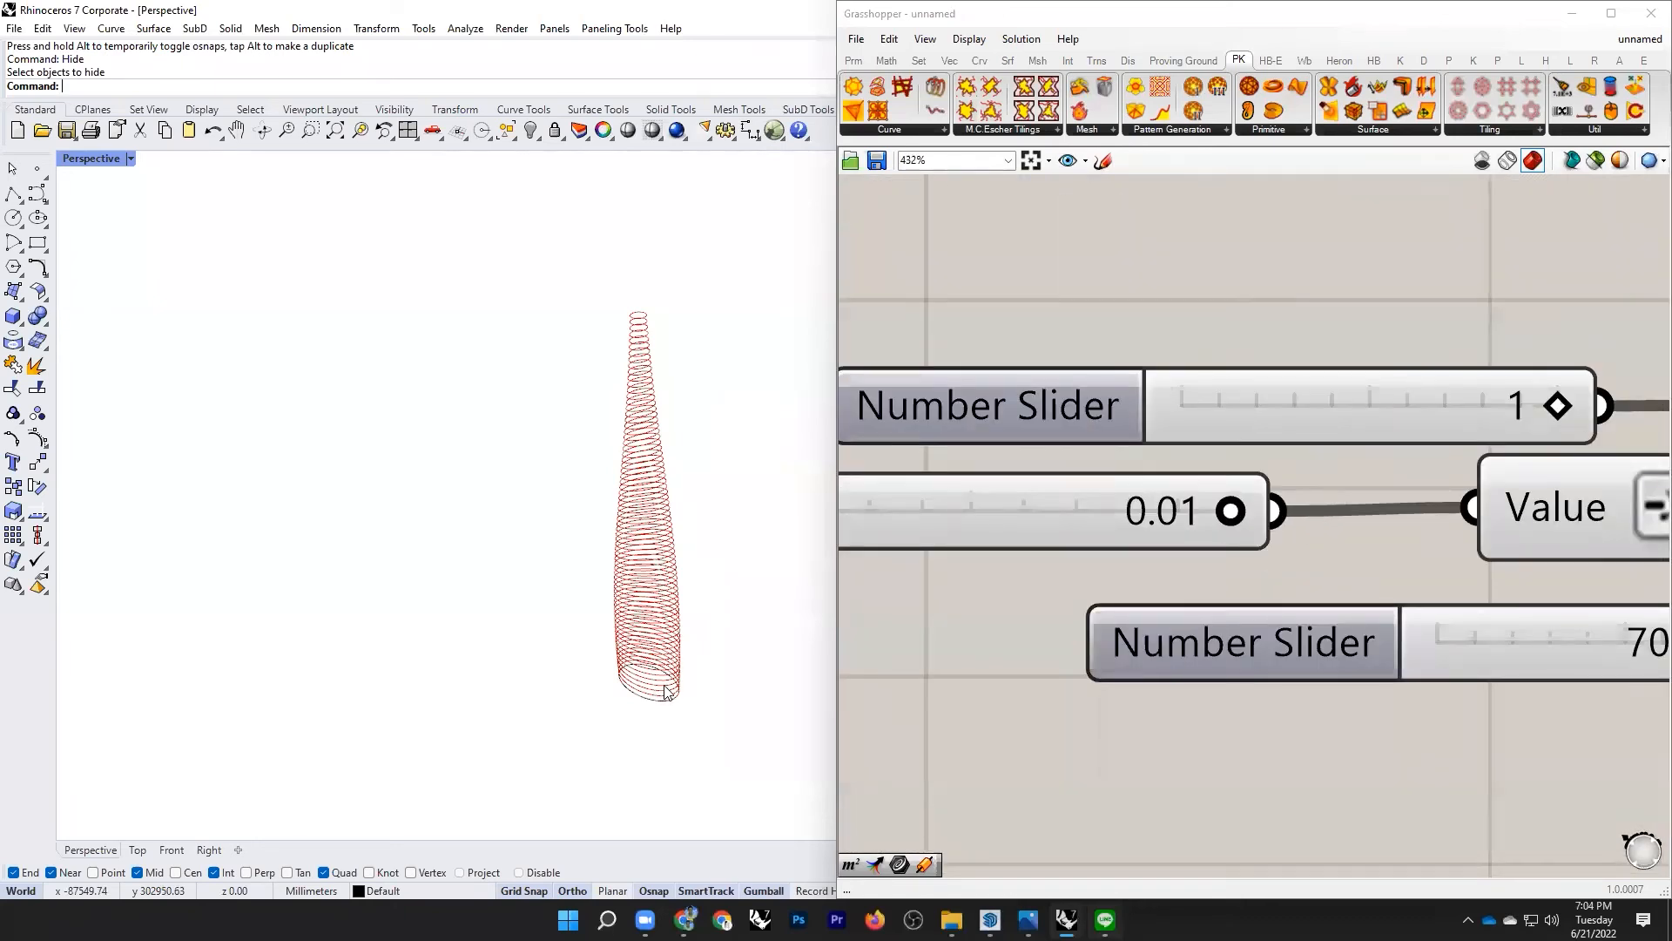
scroll(664, 690, "up", 3)
scroll(682, 269, "down", 5)
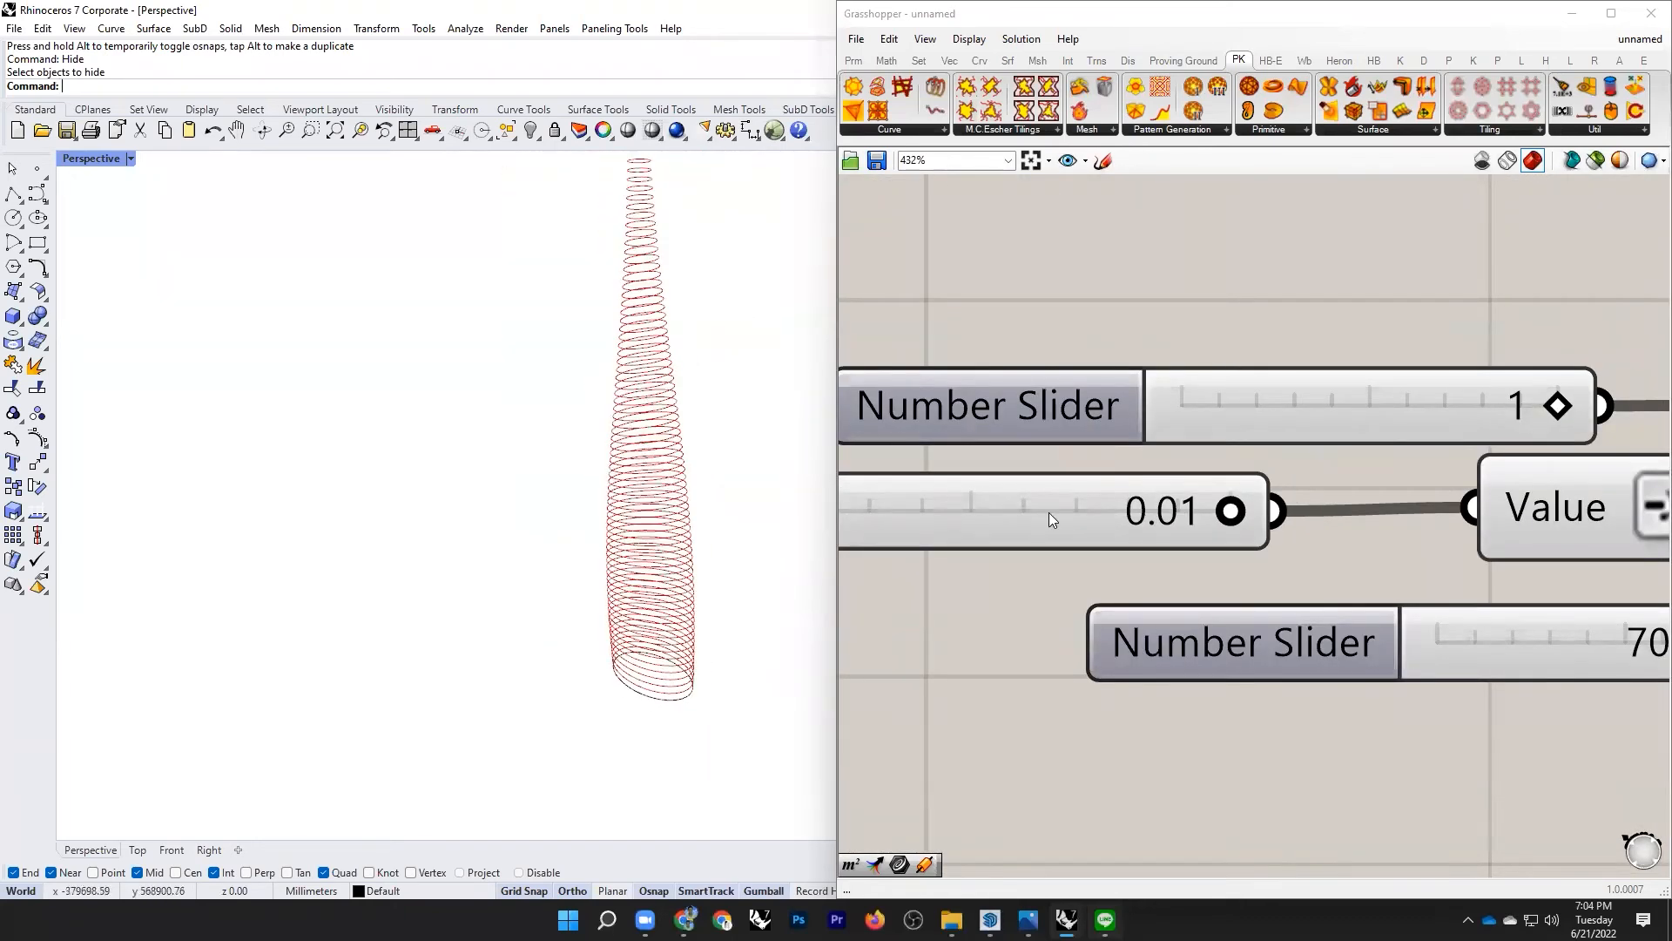
Step: Replace the 0.01 slider with a new slider set to 0.005 and connect it to Negative's Value input
scroll(1164, 511, "down", 3)
left_click(1164, 510)
double_click(1164, 511)
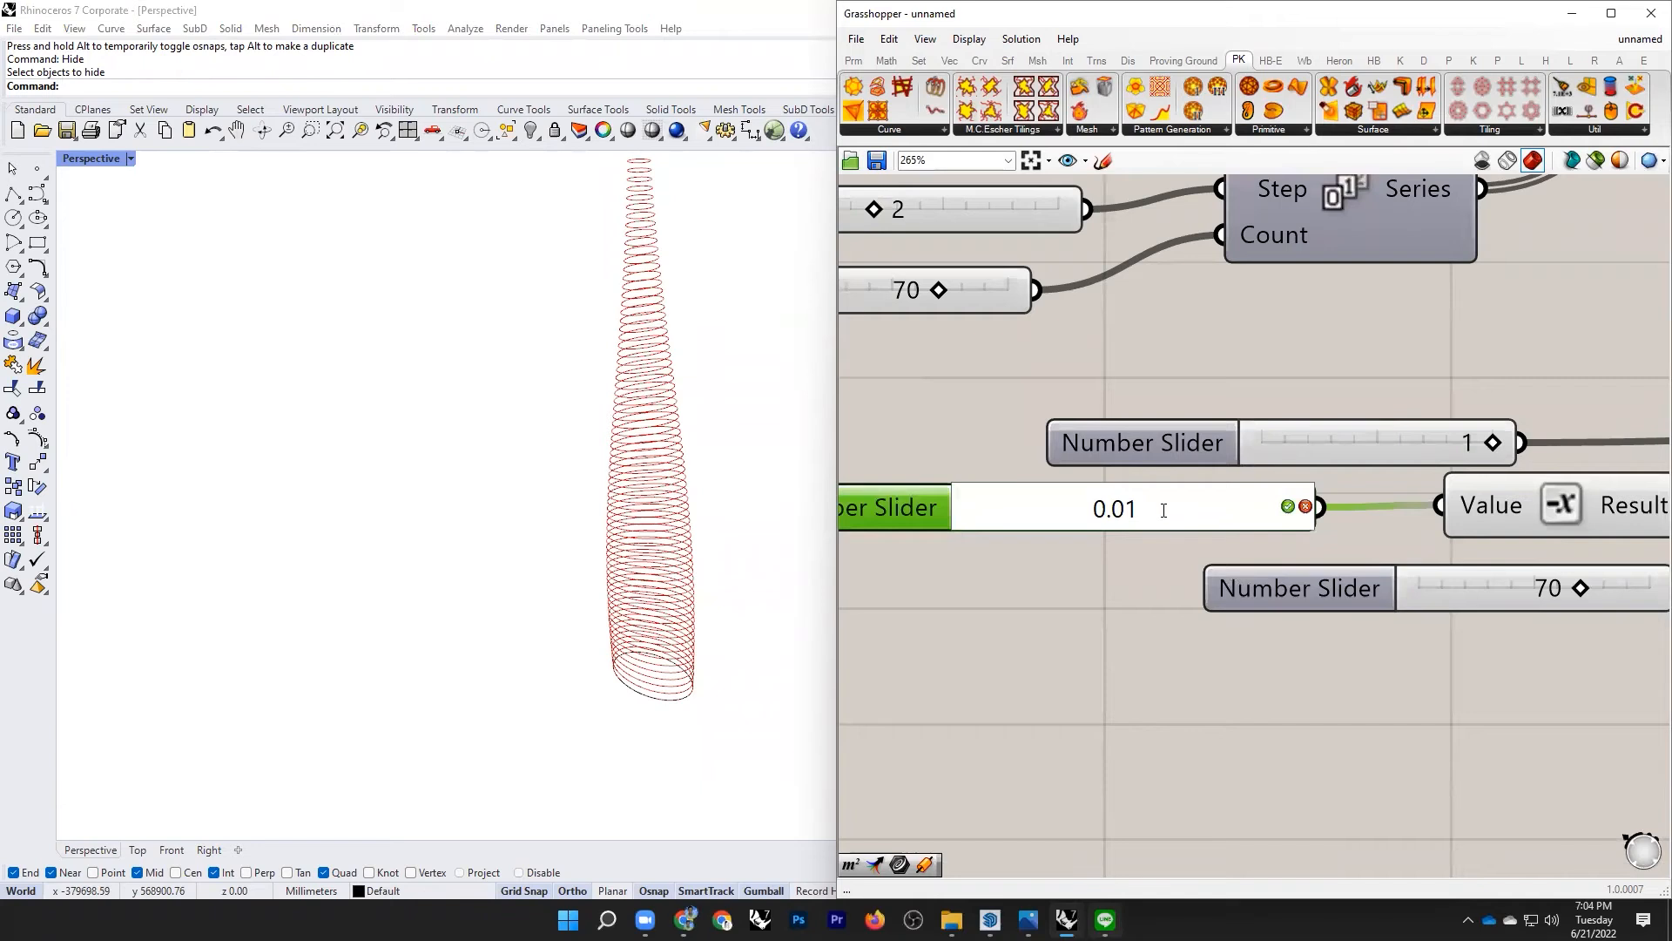
left_click(1287, 507)
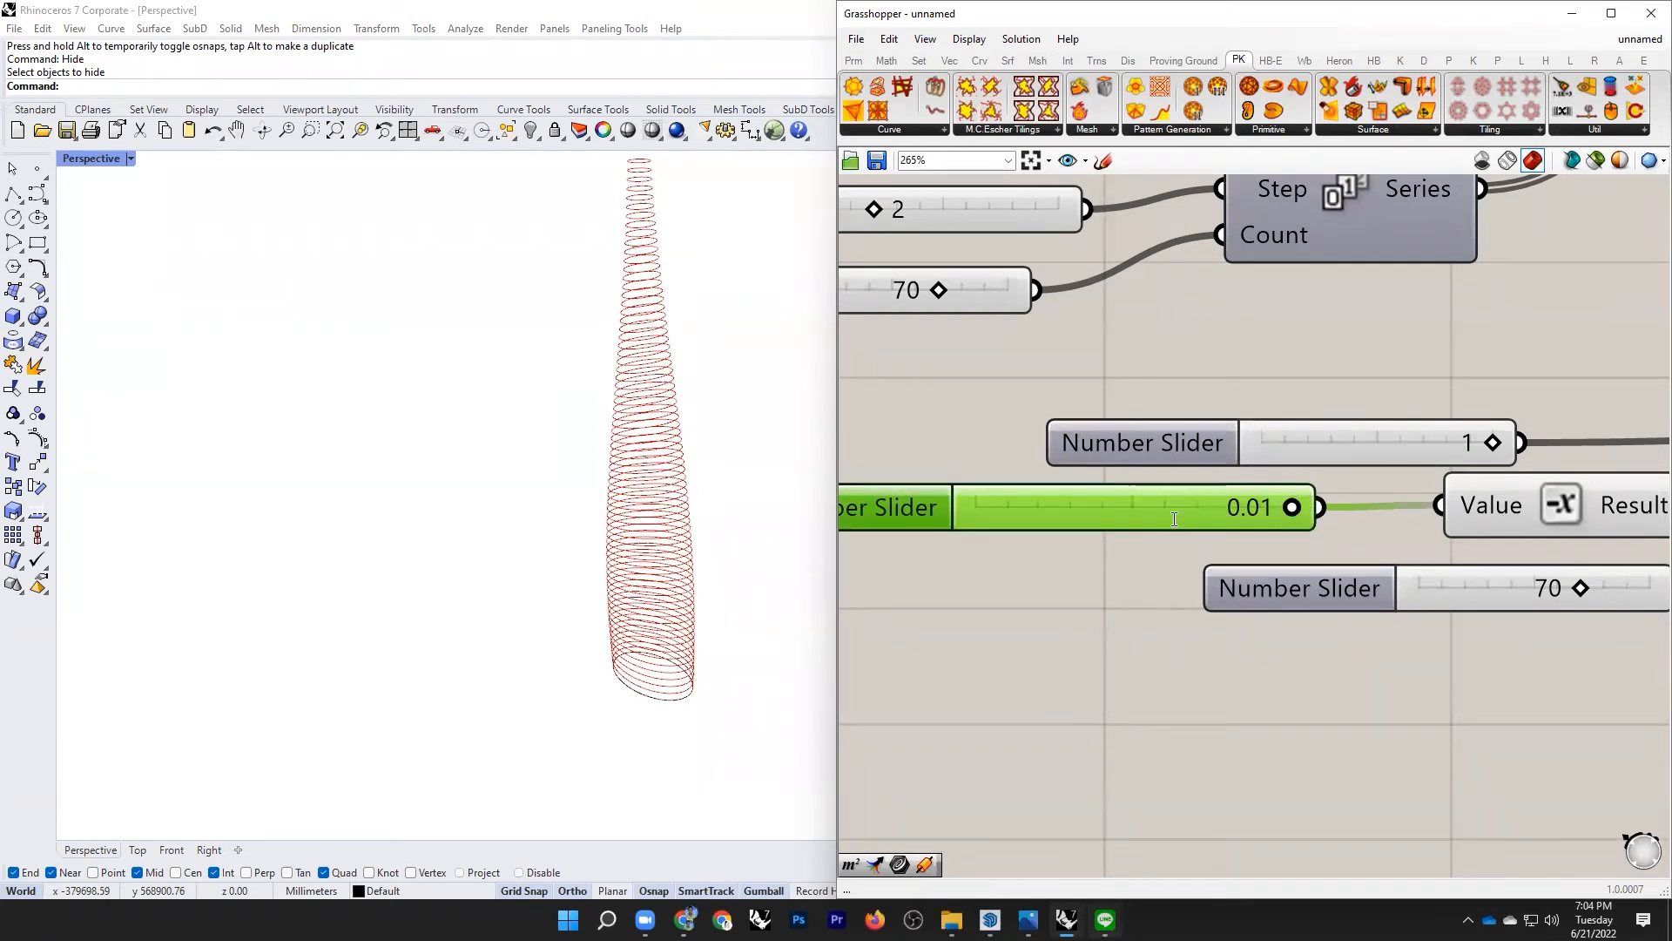
key("Delete")
type("0.005")
key("Return")
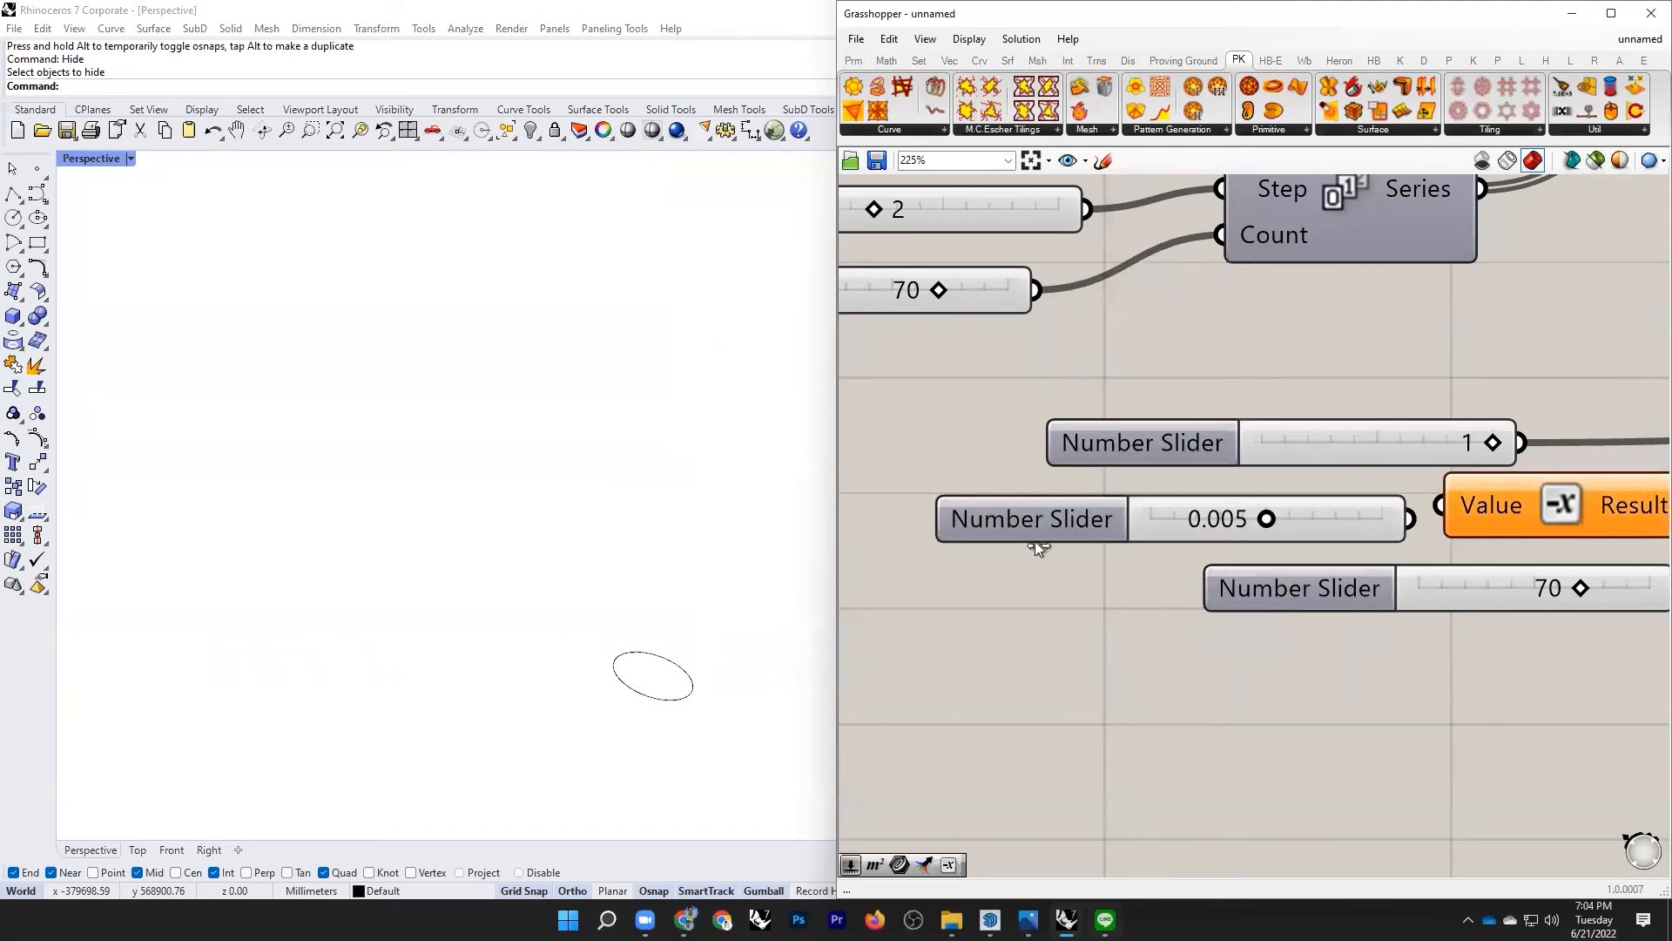
left_click(1034, 541)
scroll(1035, 541, "down", 3)
left_click_drag(1219, 527, 1285, 520)
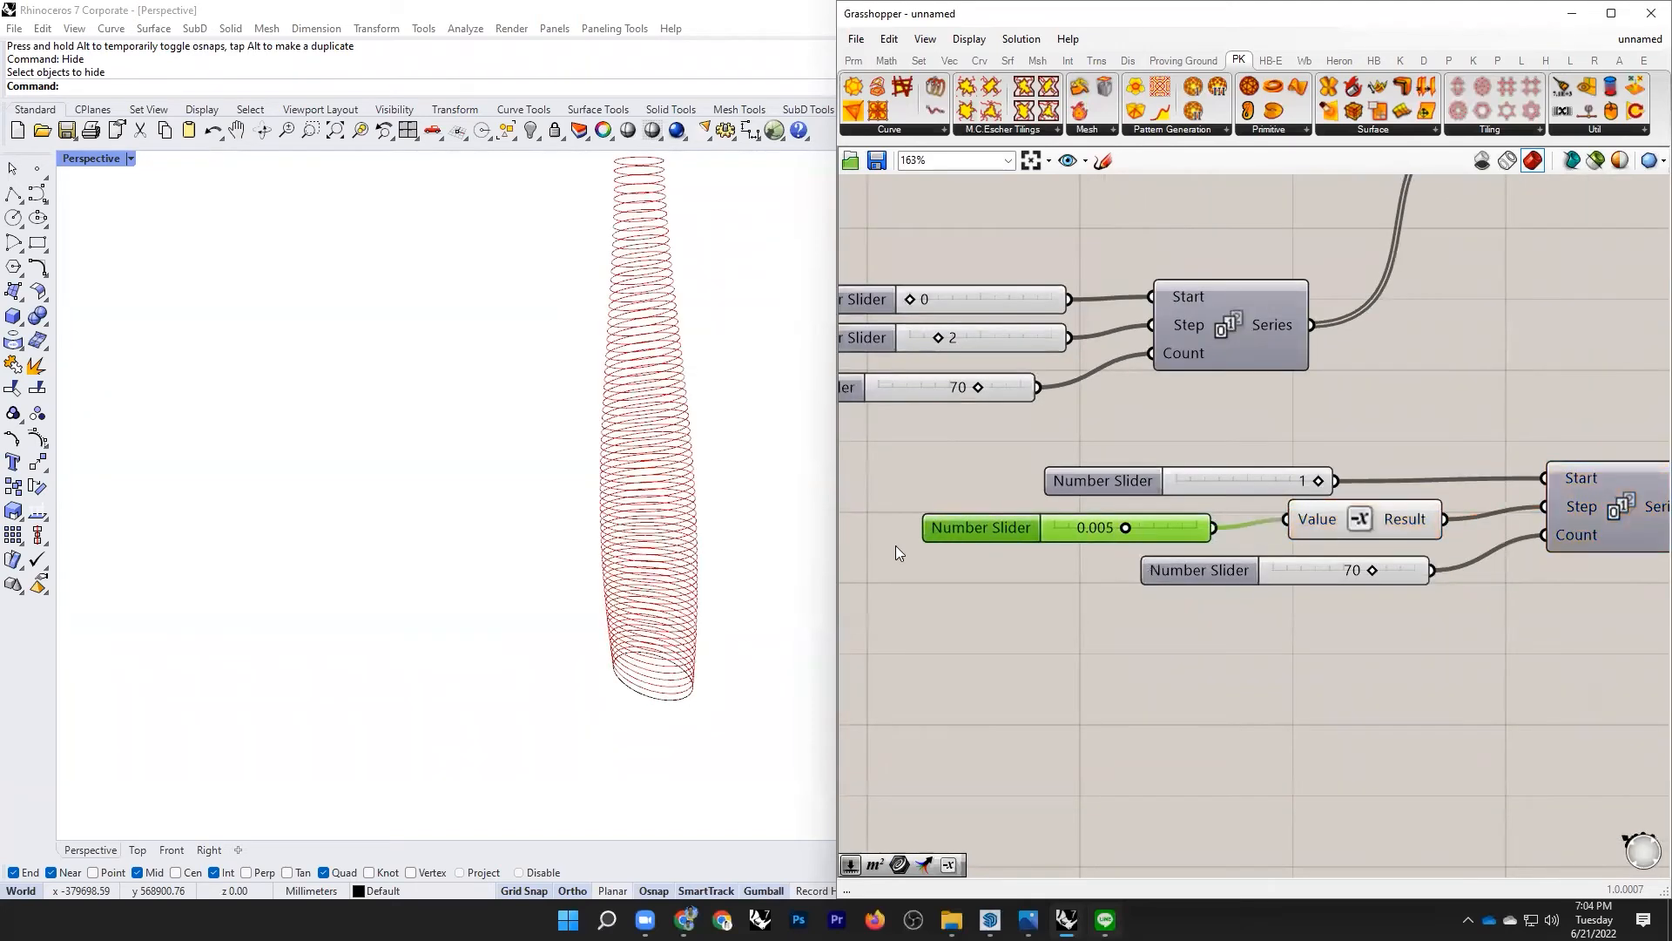
Step: Inspect the less tapered ellipse stack from several angles together with the Scale component that outputs it
right_click_drag(688, 397, 645, 384)
key("Return")
scroll(1271, 437, "down", 3)
scroll(1390, 374, "up", 3)
scroll(1196, 320, "down", 3)
scroll(1381, 344, "up", 4)
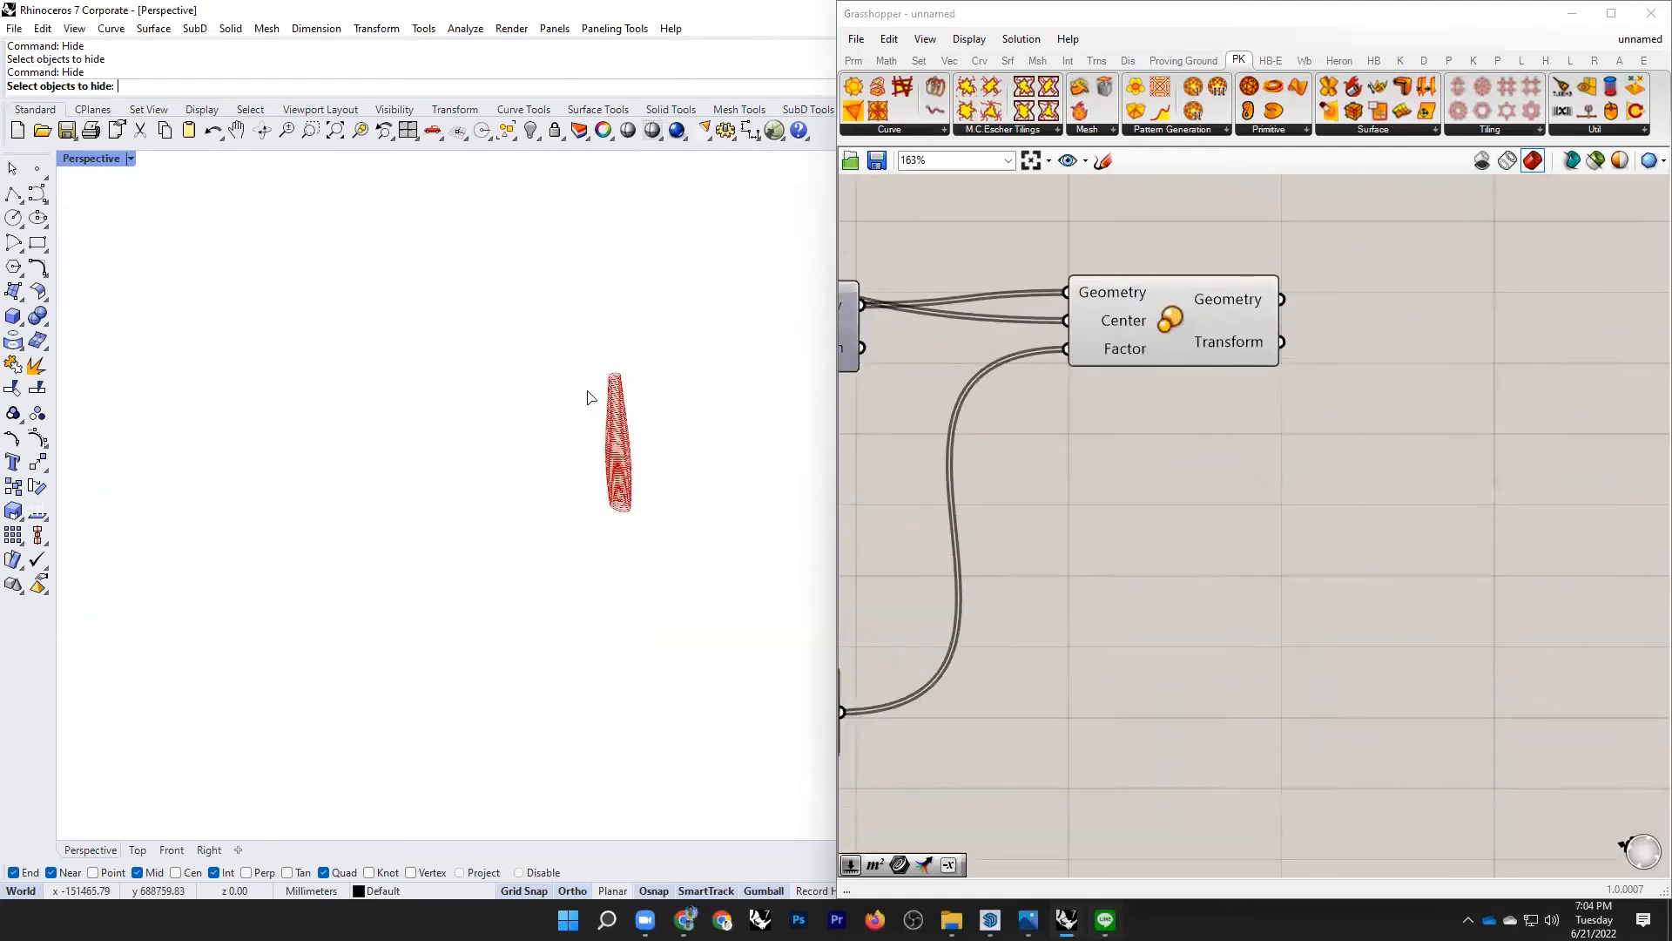
scroll(1200, 321, "up", 3)
left_click(1201, 321)
left_click(1183, 418)
scroll(636, 384, "up", 9)
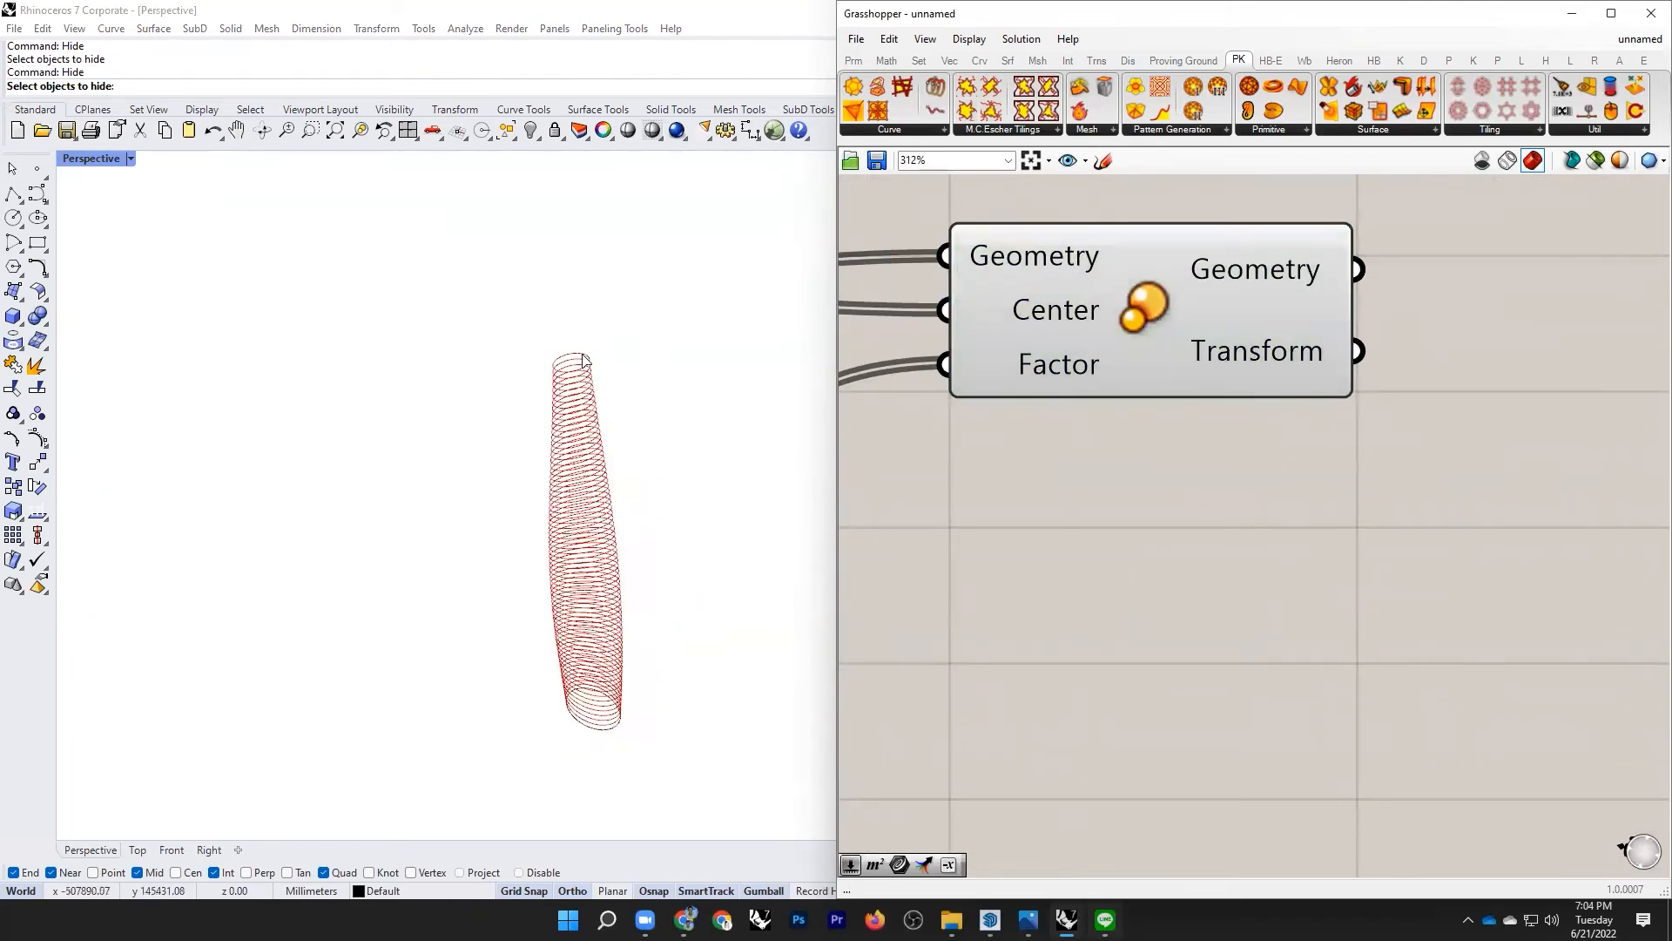
scroll(607, 425, "up", 3)
scroll(1127, 436, "down", 3)
scroll(1350, 337, "up", 3)
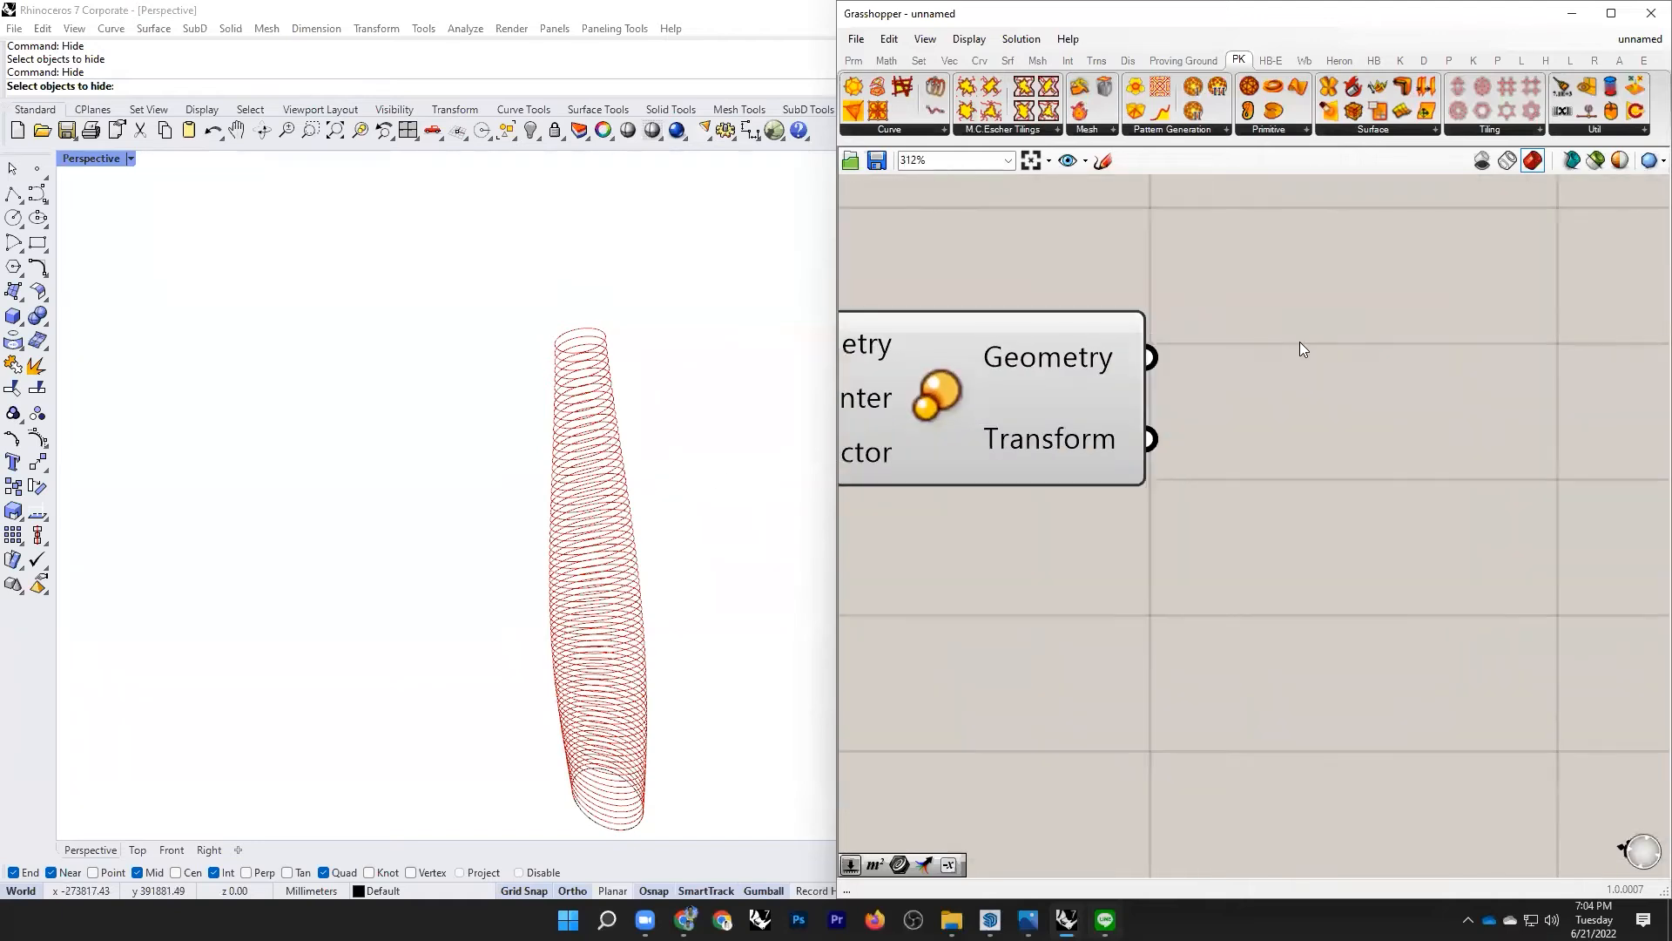
Step: Add a Loft component and feed its Curves input from Scale's Geometry output
left_click(1067, 397)
double_click(1303, 339)
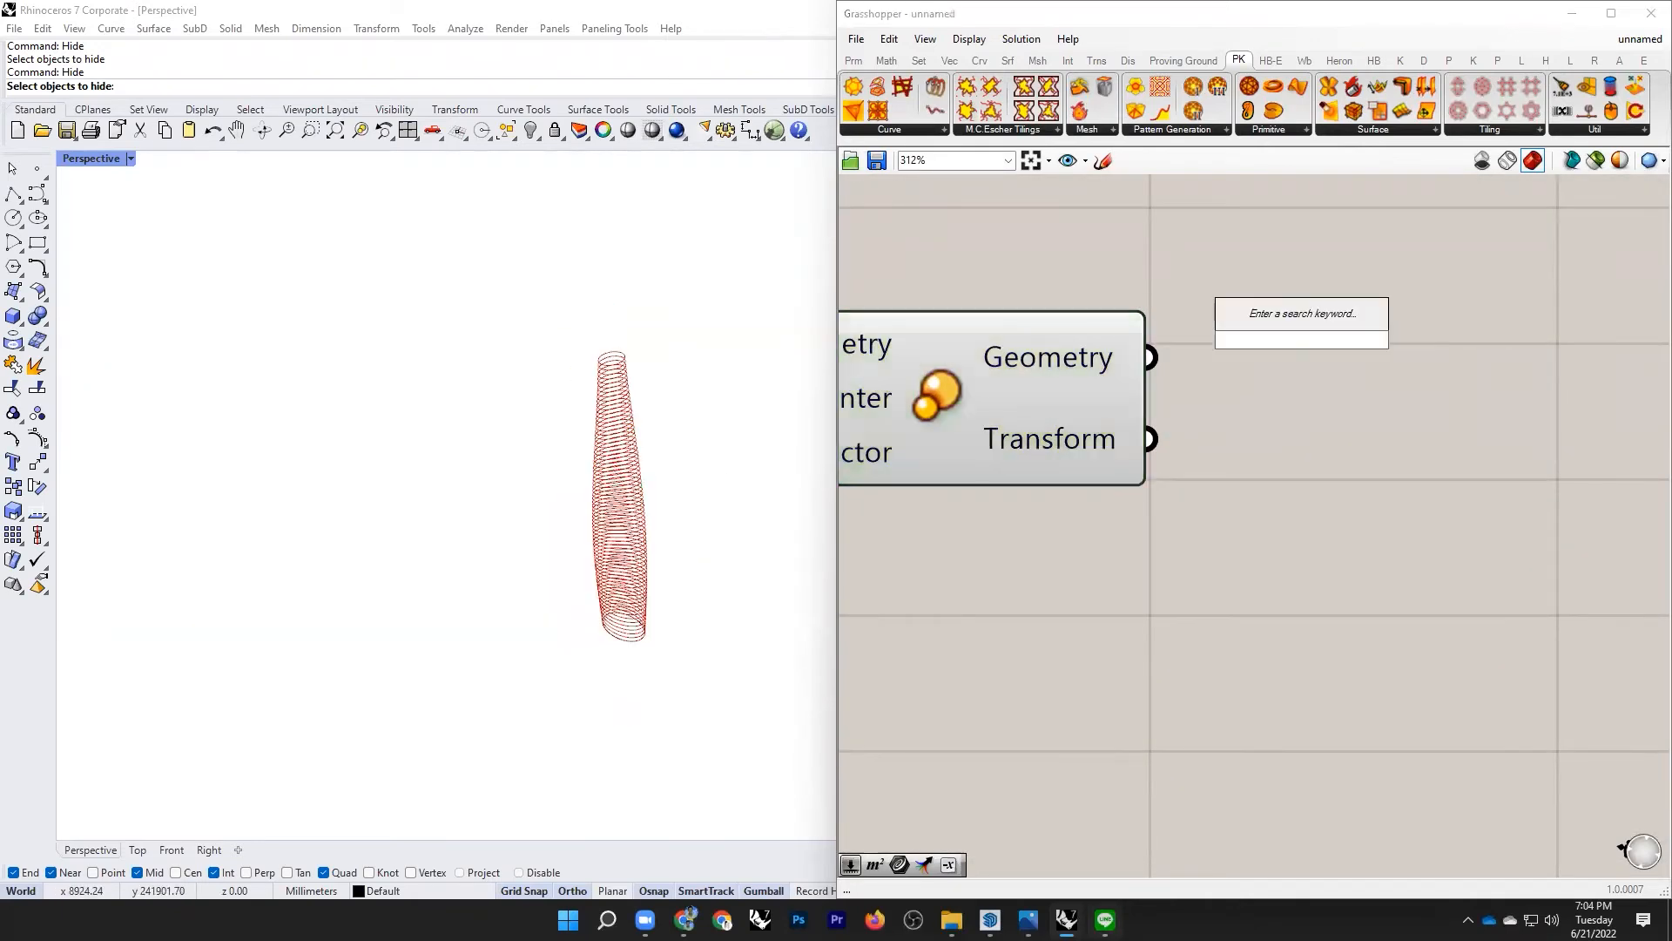
type("loft")
left_click(1278, 323)
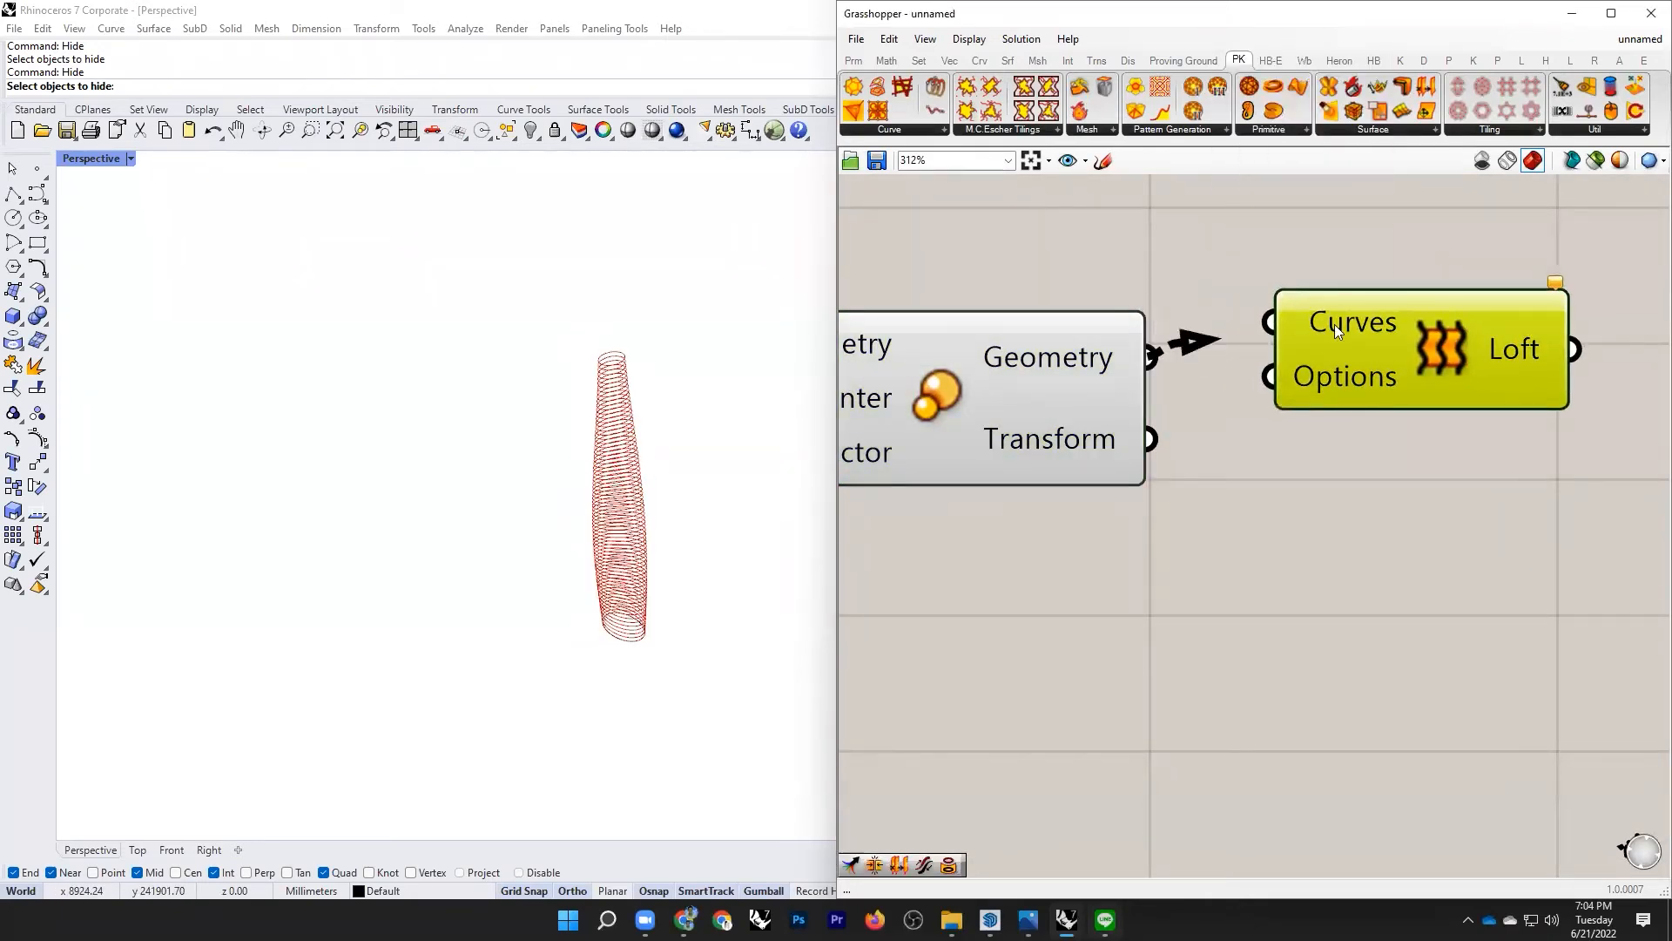
left_click_drag(1334, 324, 1333, 325)
left_click_drag(1295, 357, 1314, 362)
Step: Turn off the preview of the Scale component so only the lofted surface is displayed
scroll(1491, 342, "down", 4)
left_click_drag(1349, 474, 1016, 201)
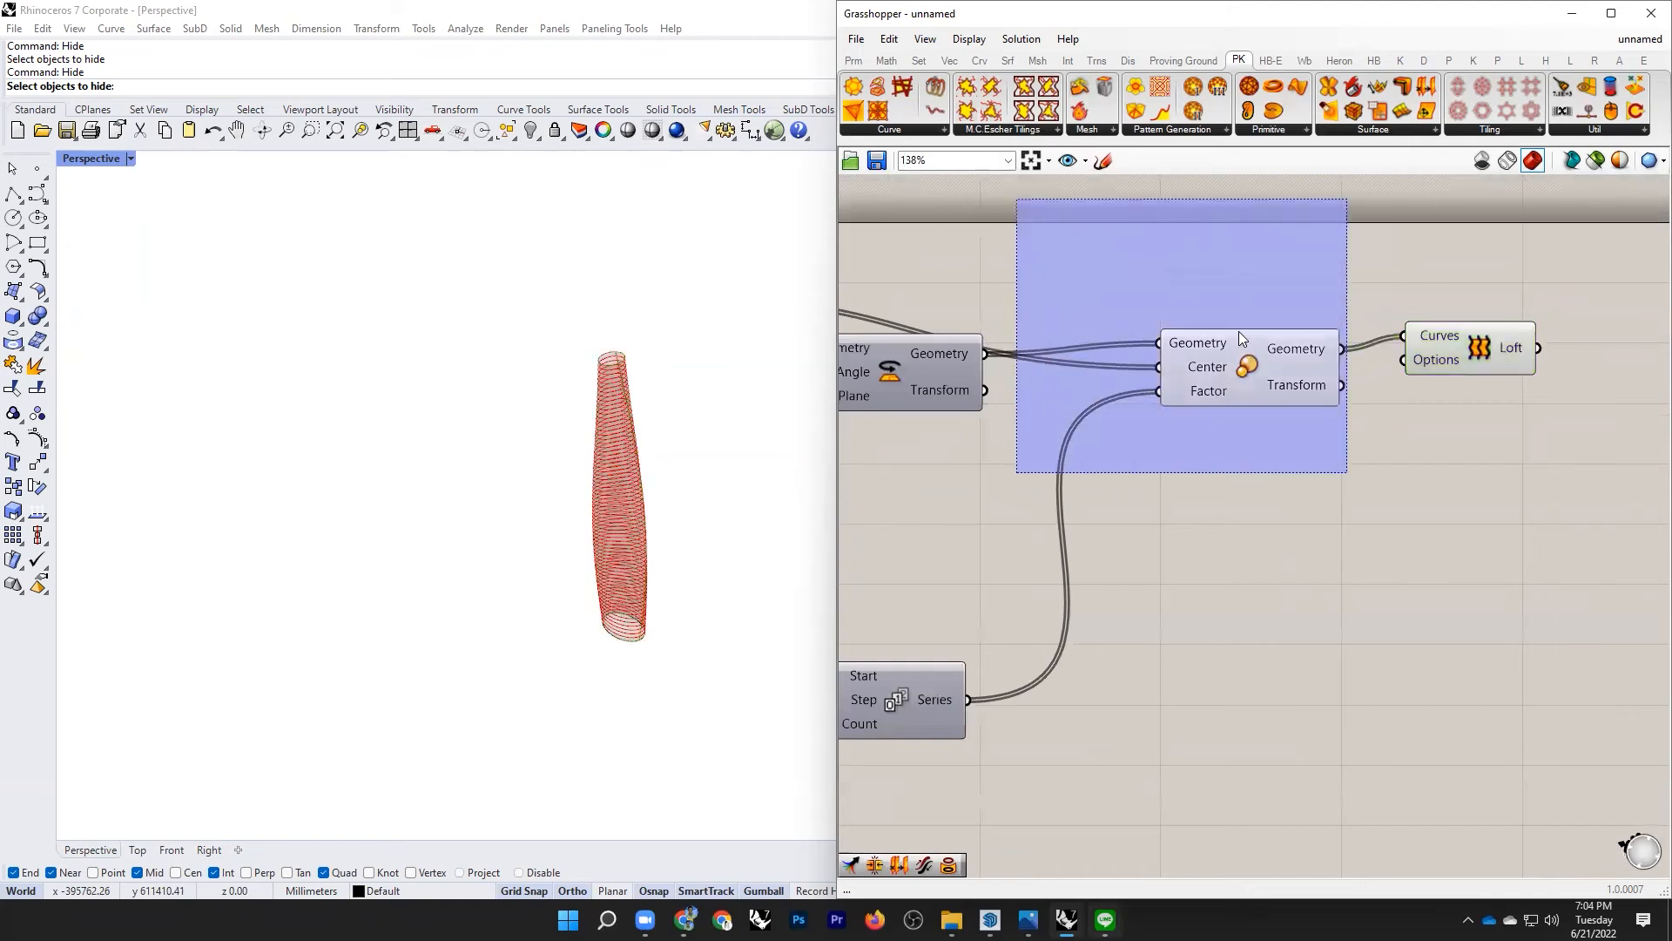
middle_click(1239, 334)
left_click(1294, 284)
right_click_drag(763, 421, 740, 387)
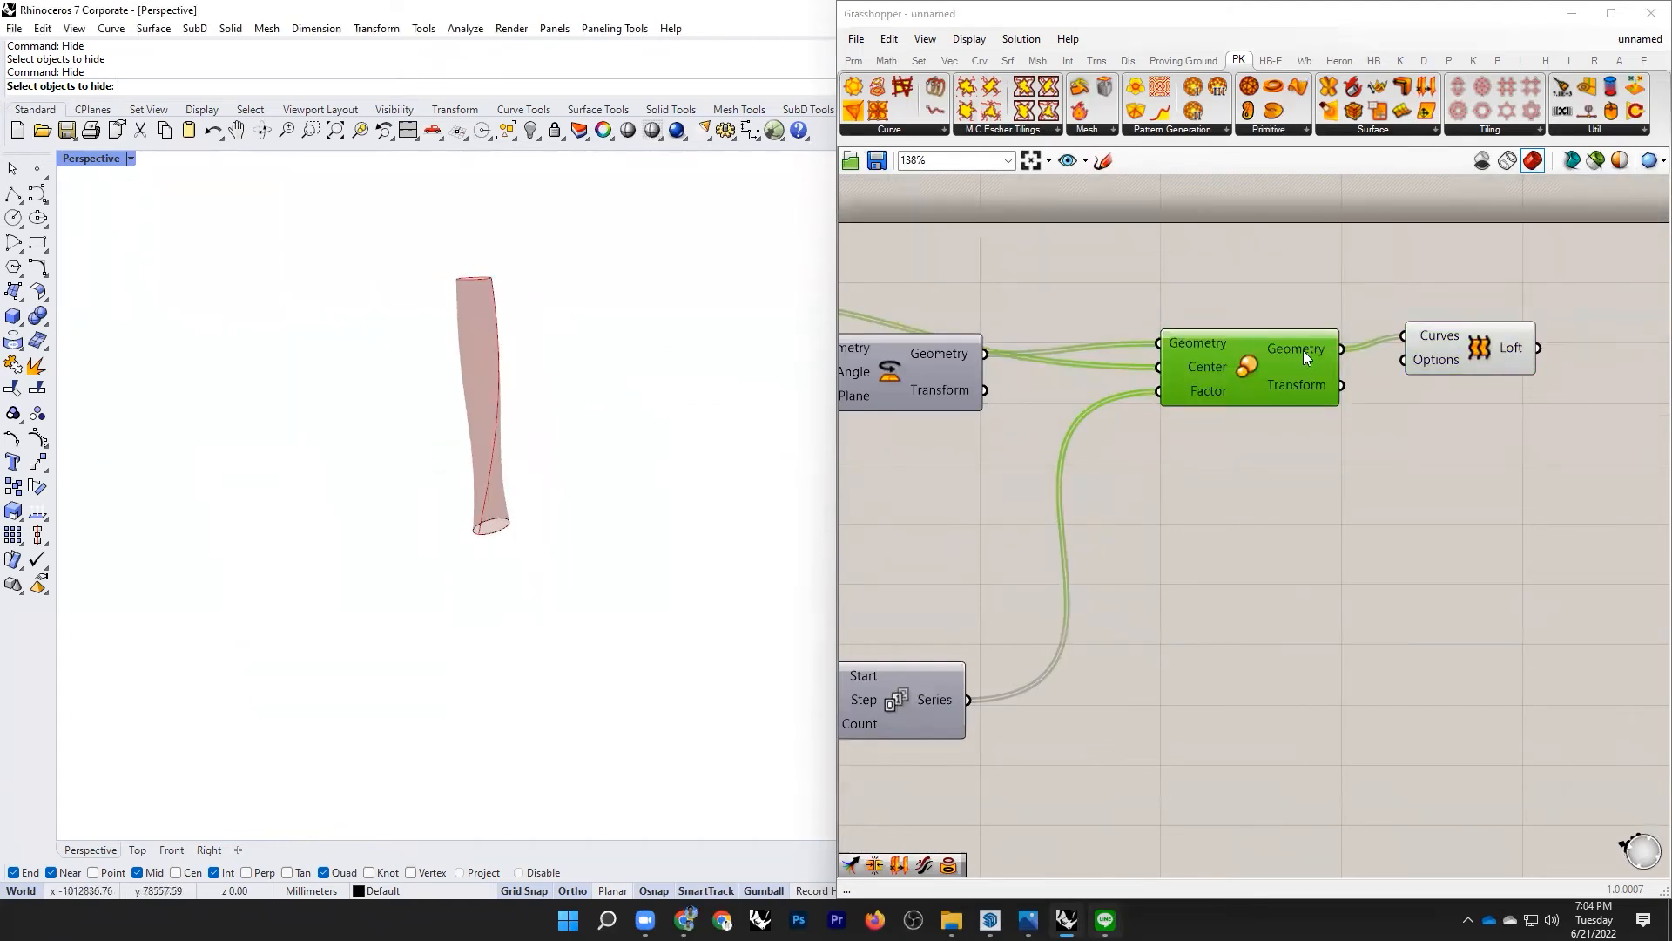
Step: Try to bake the Loft surface while the Hide command is still running
right_click(1486, 347)
left_click(1519, 417)
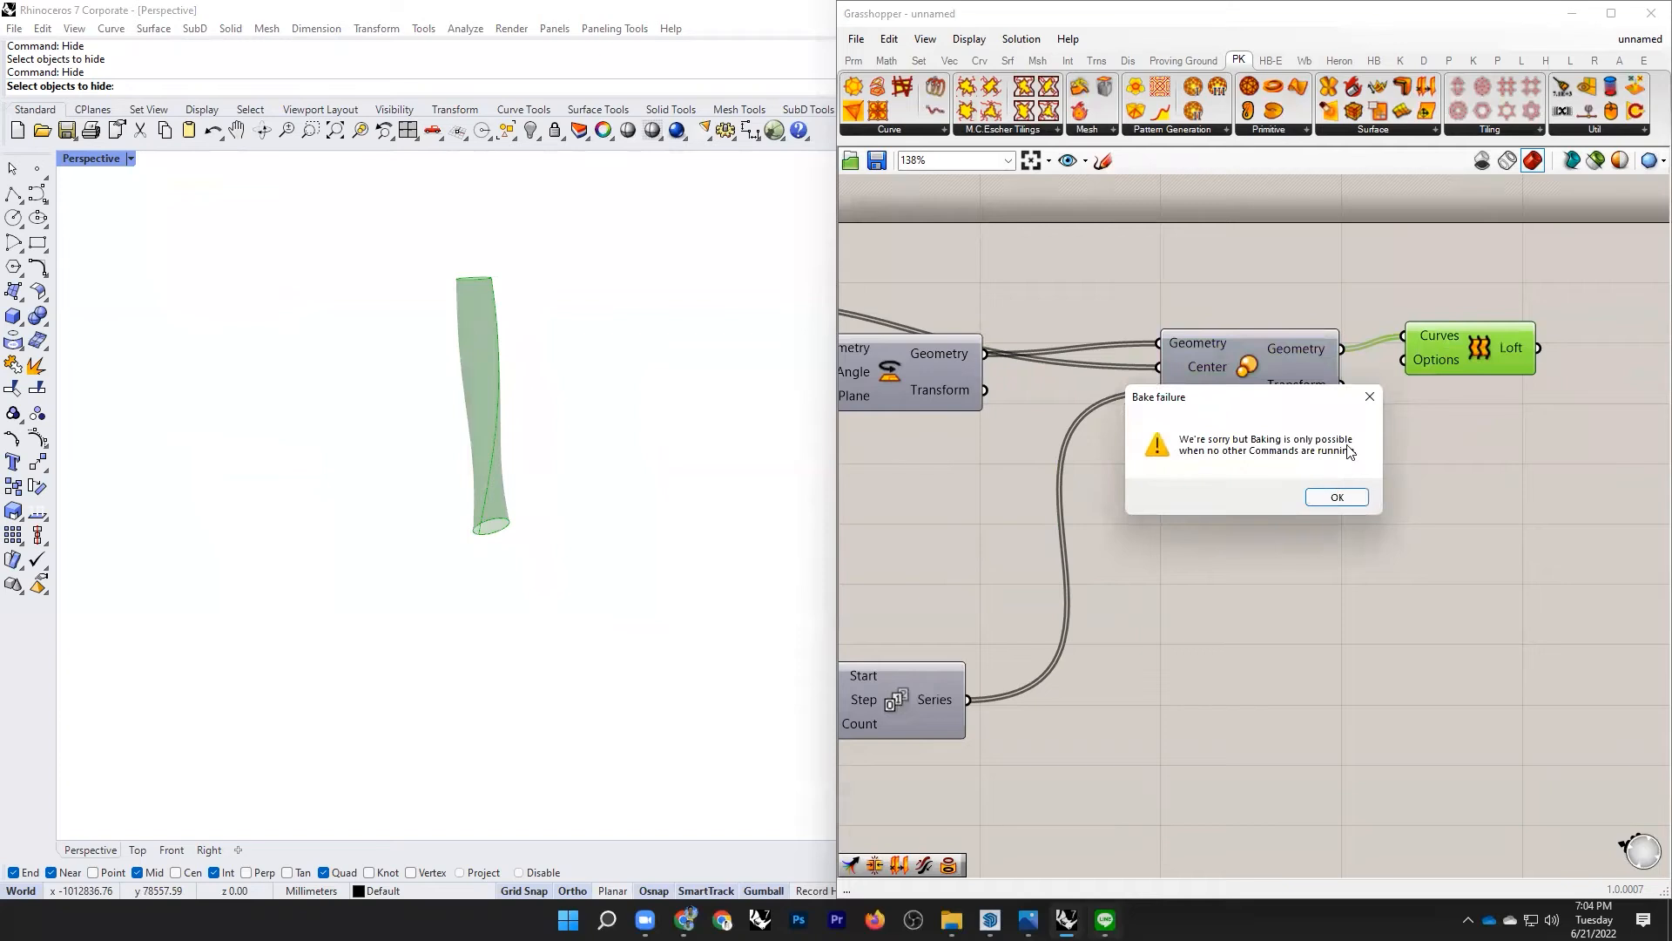
key("Return")
Step: End the running Hide command and bake the Loft surface onto Layer 02
right_click(1478, 349)
left_click(646, 397)
left_click(1490, 342)
right_click(1489, 341)
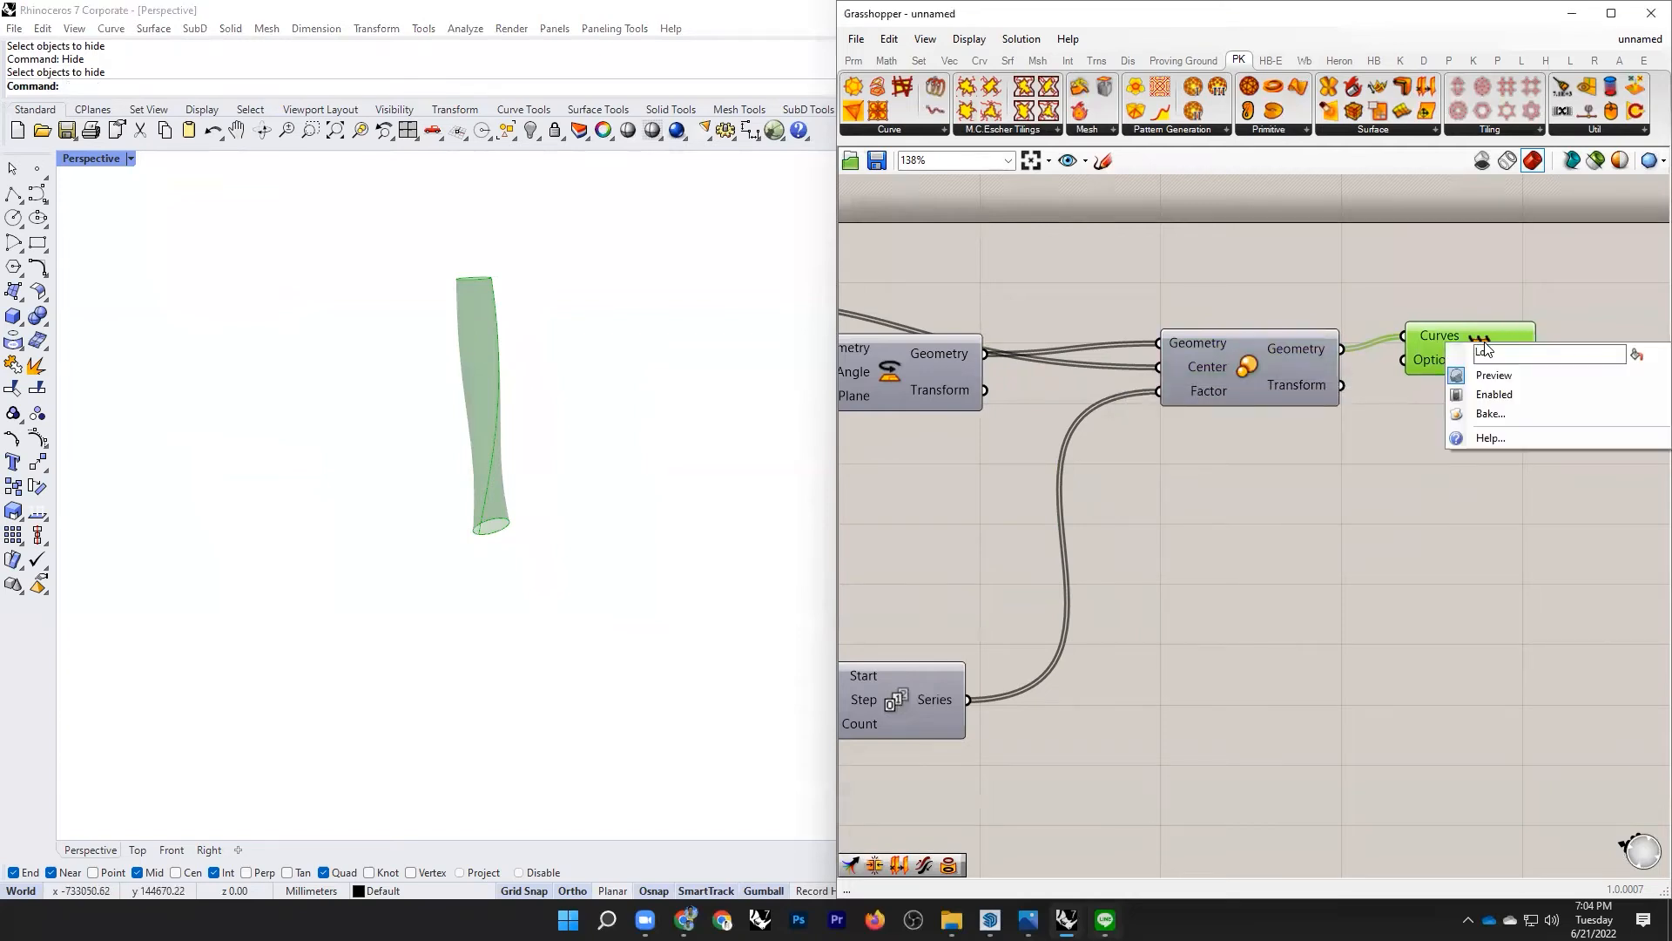
left_click(1498, 413)
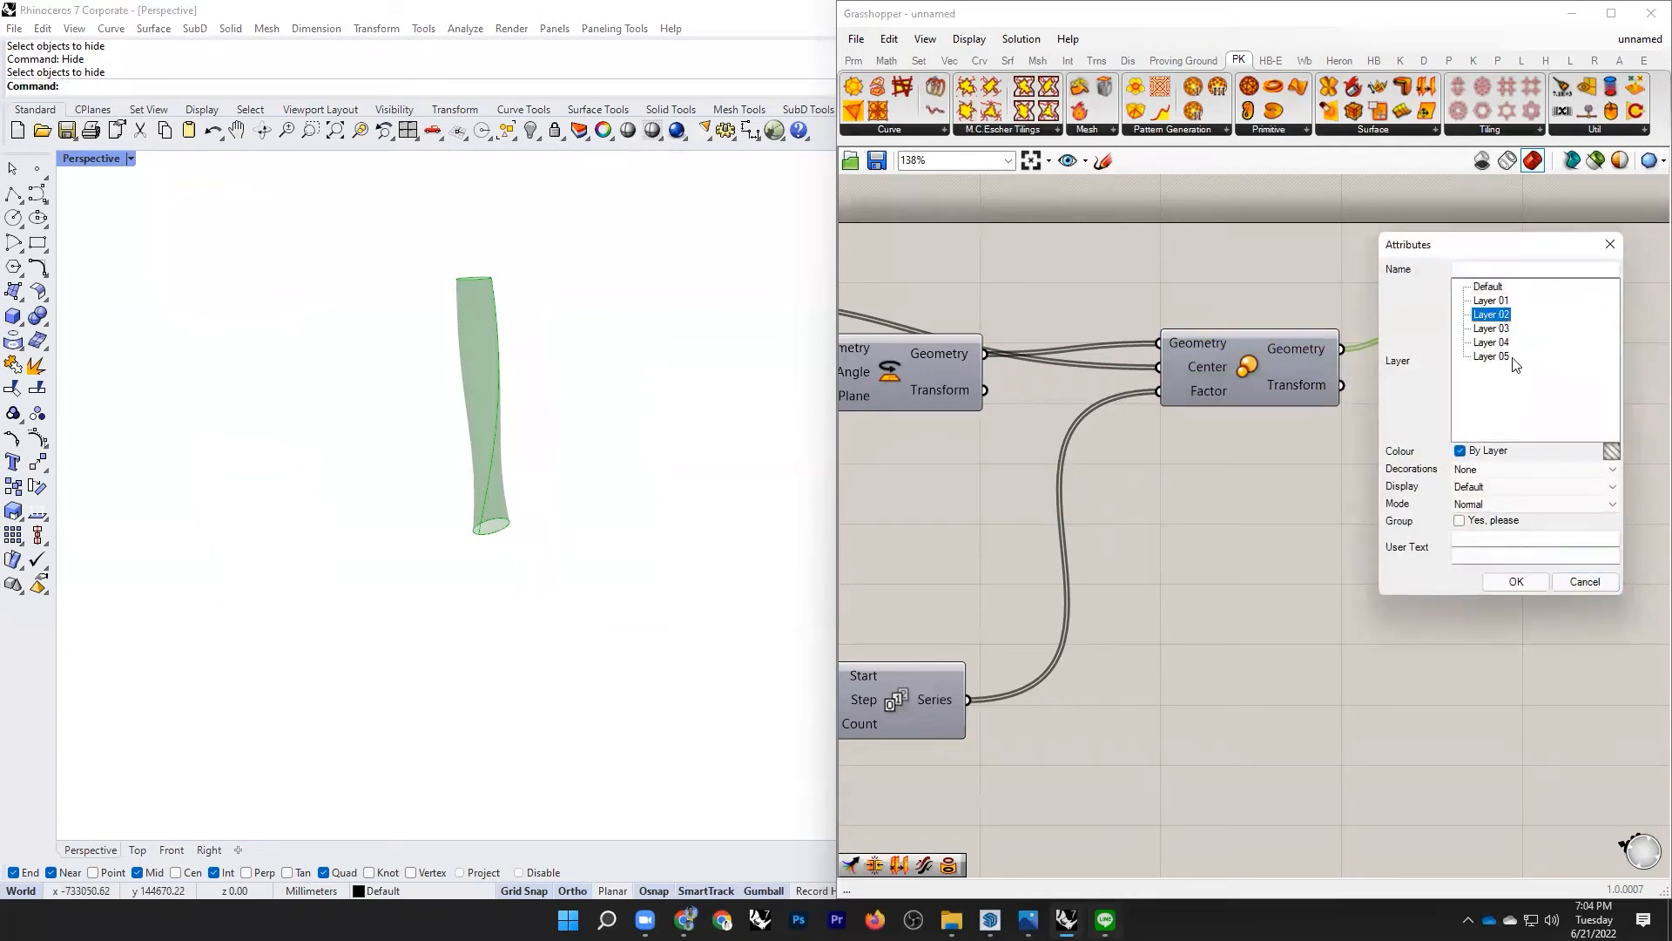
left_click(1515, 581)
Step: Dismiss the Grasshopper window and examine the baked twisted tower from different angles in the Perspective viewport
scroll(1009, 455, "down", 5)
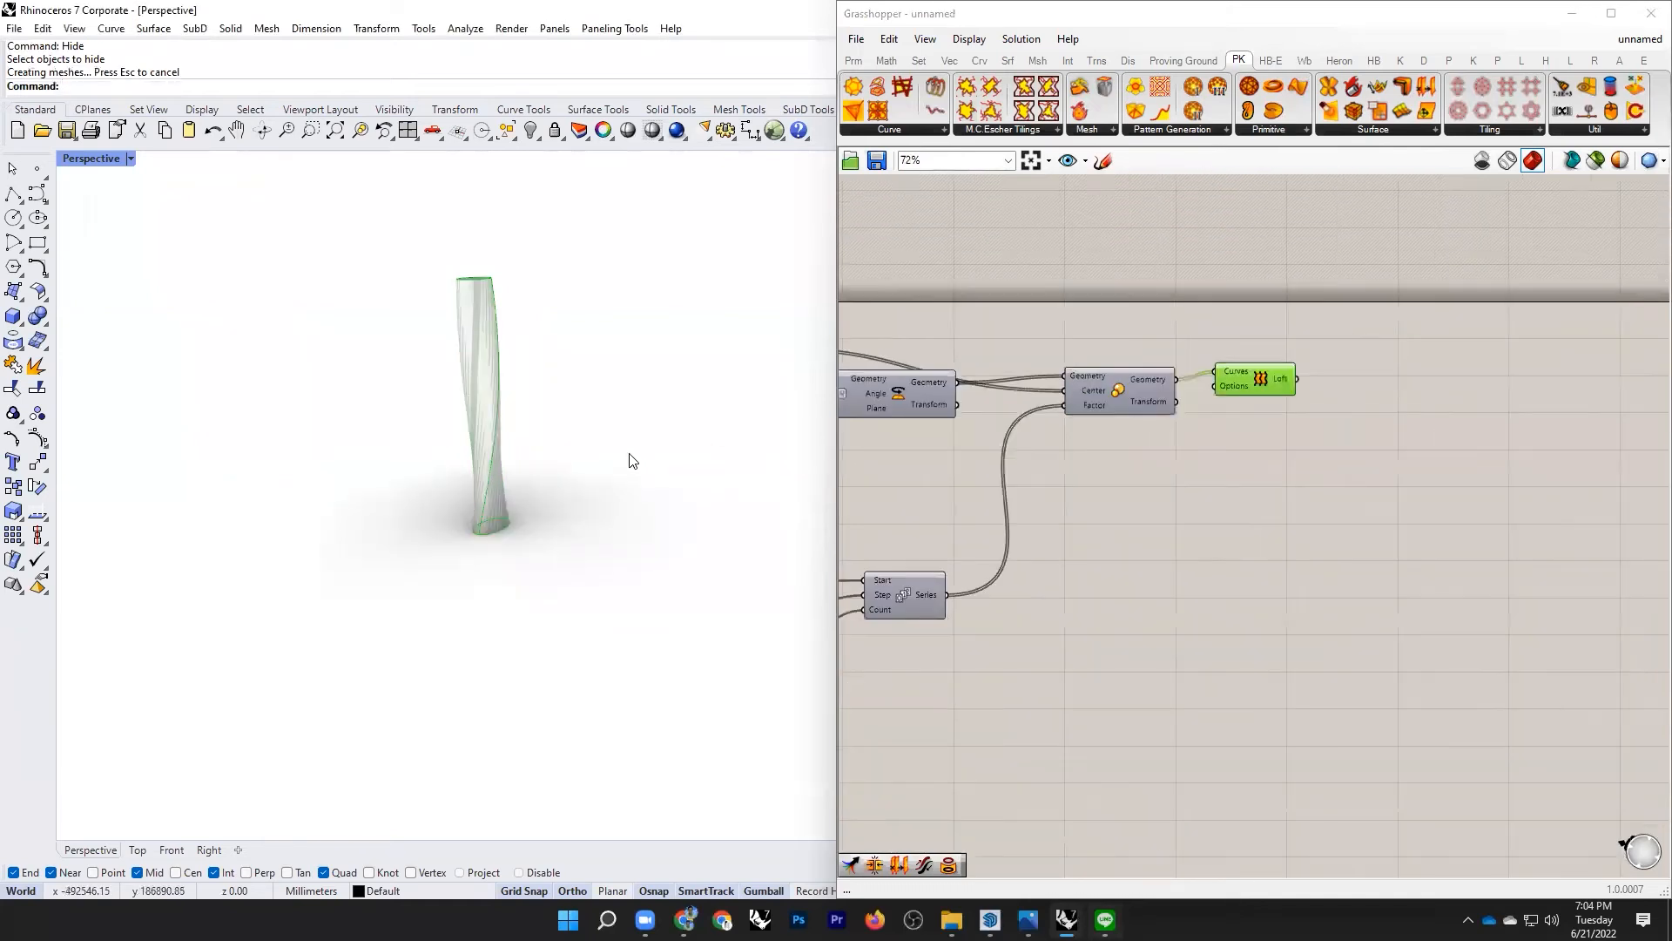
scroll(805, 388, "down", 4)
key("alt+F4")
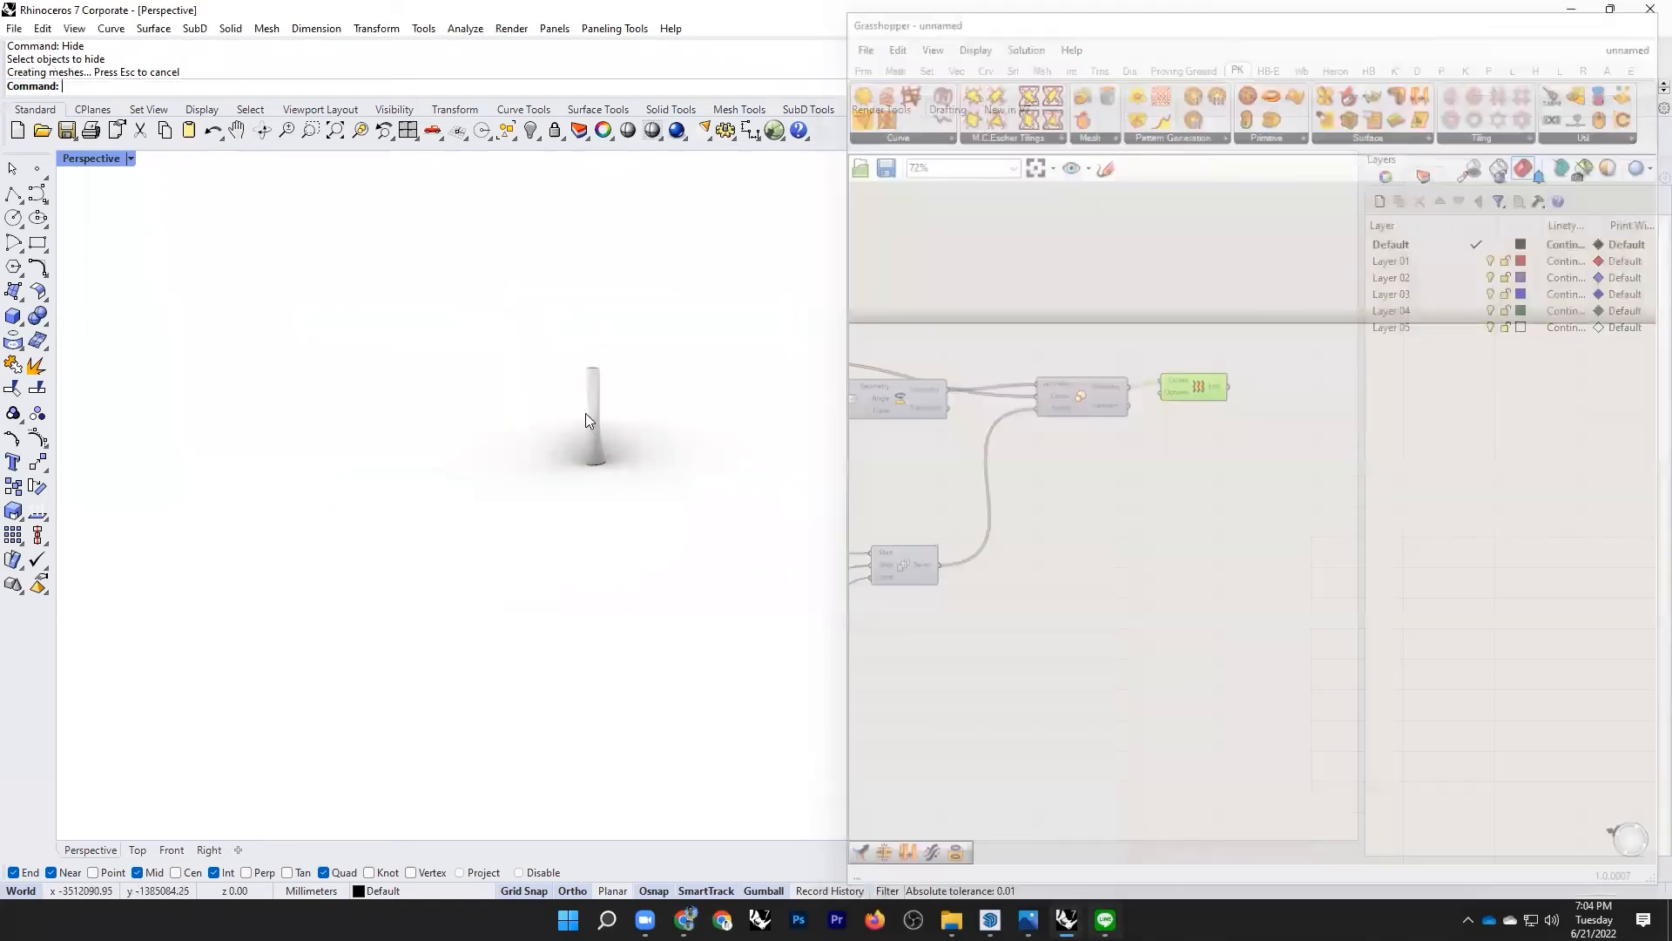
scroll(585, 418, "up", 10)
right_click_drag(496, 421, 815, 427)
right_click_drag(661, 456, 907, 392)
right_click(836, 394)
right_click(793, 397)
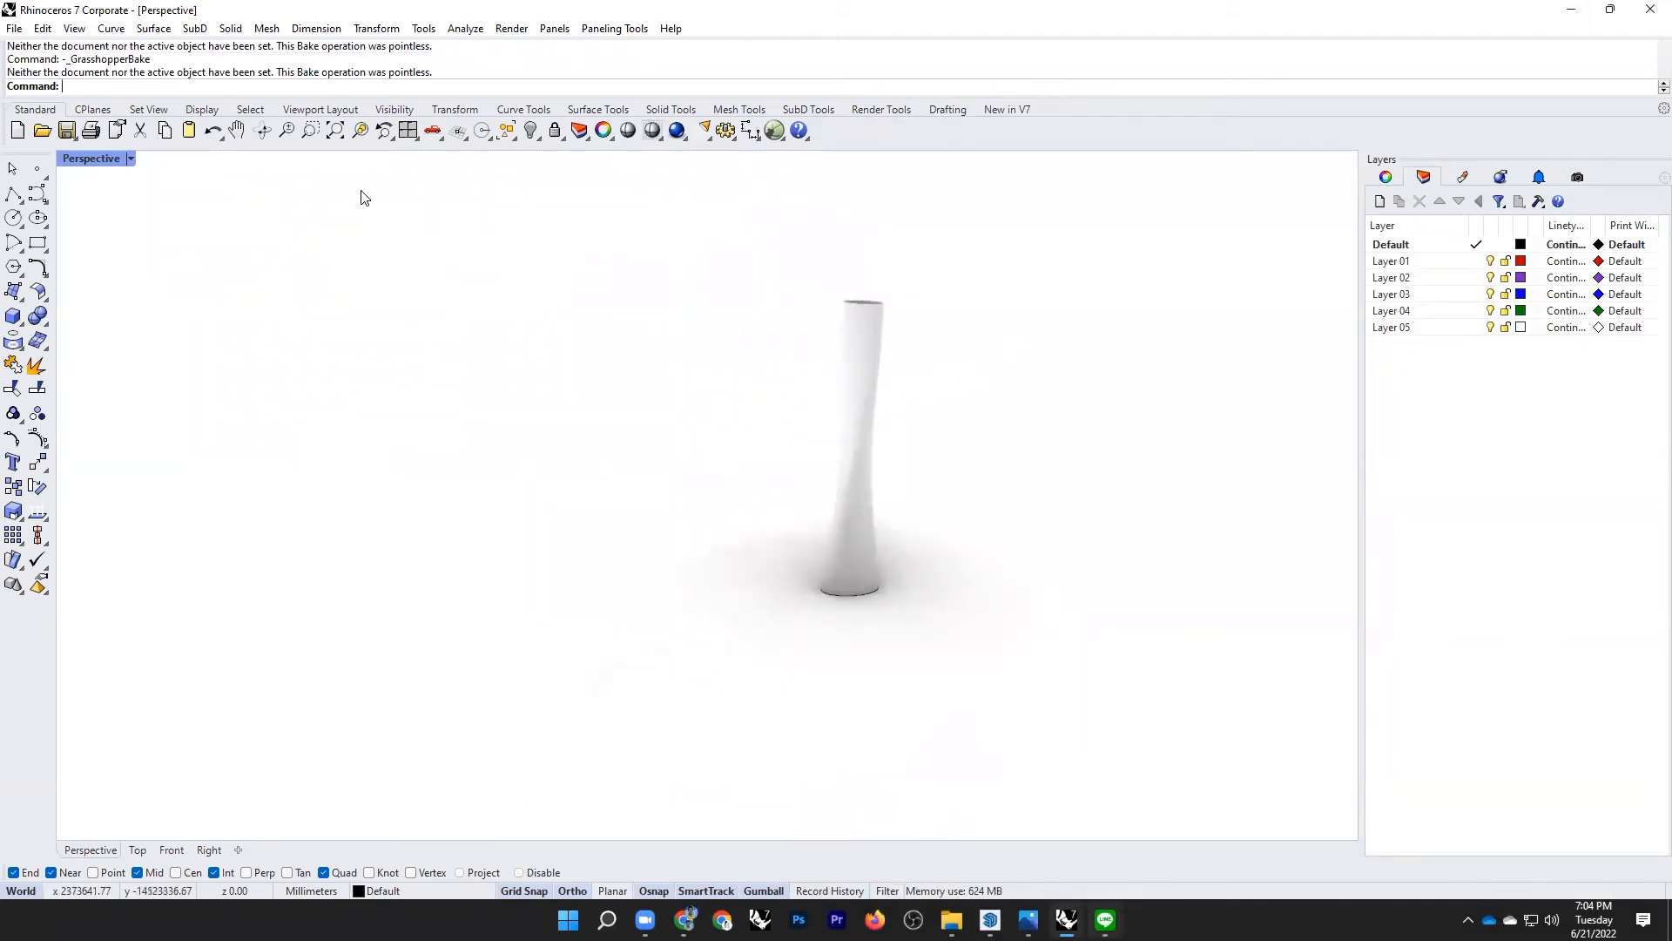
Step: Reopen Grasshopper and move the Loft component up and away from the Scale component
left_click(774, 132)
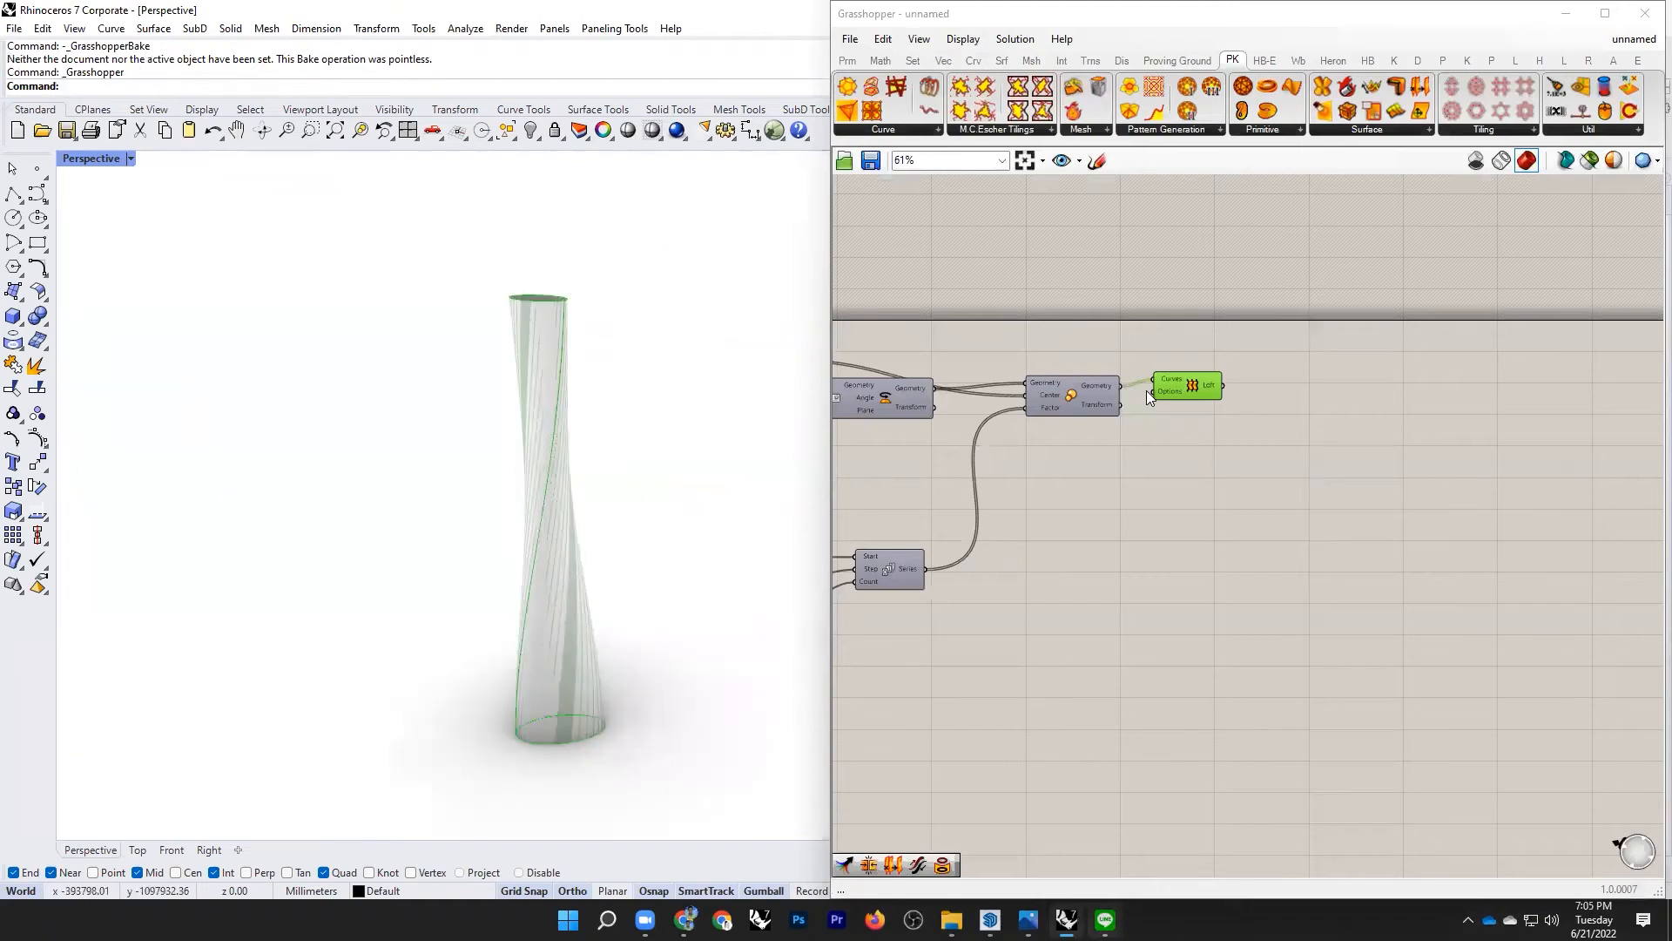
scroll(1158, 392, "up", 3)
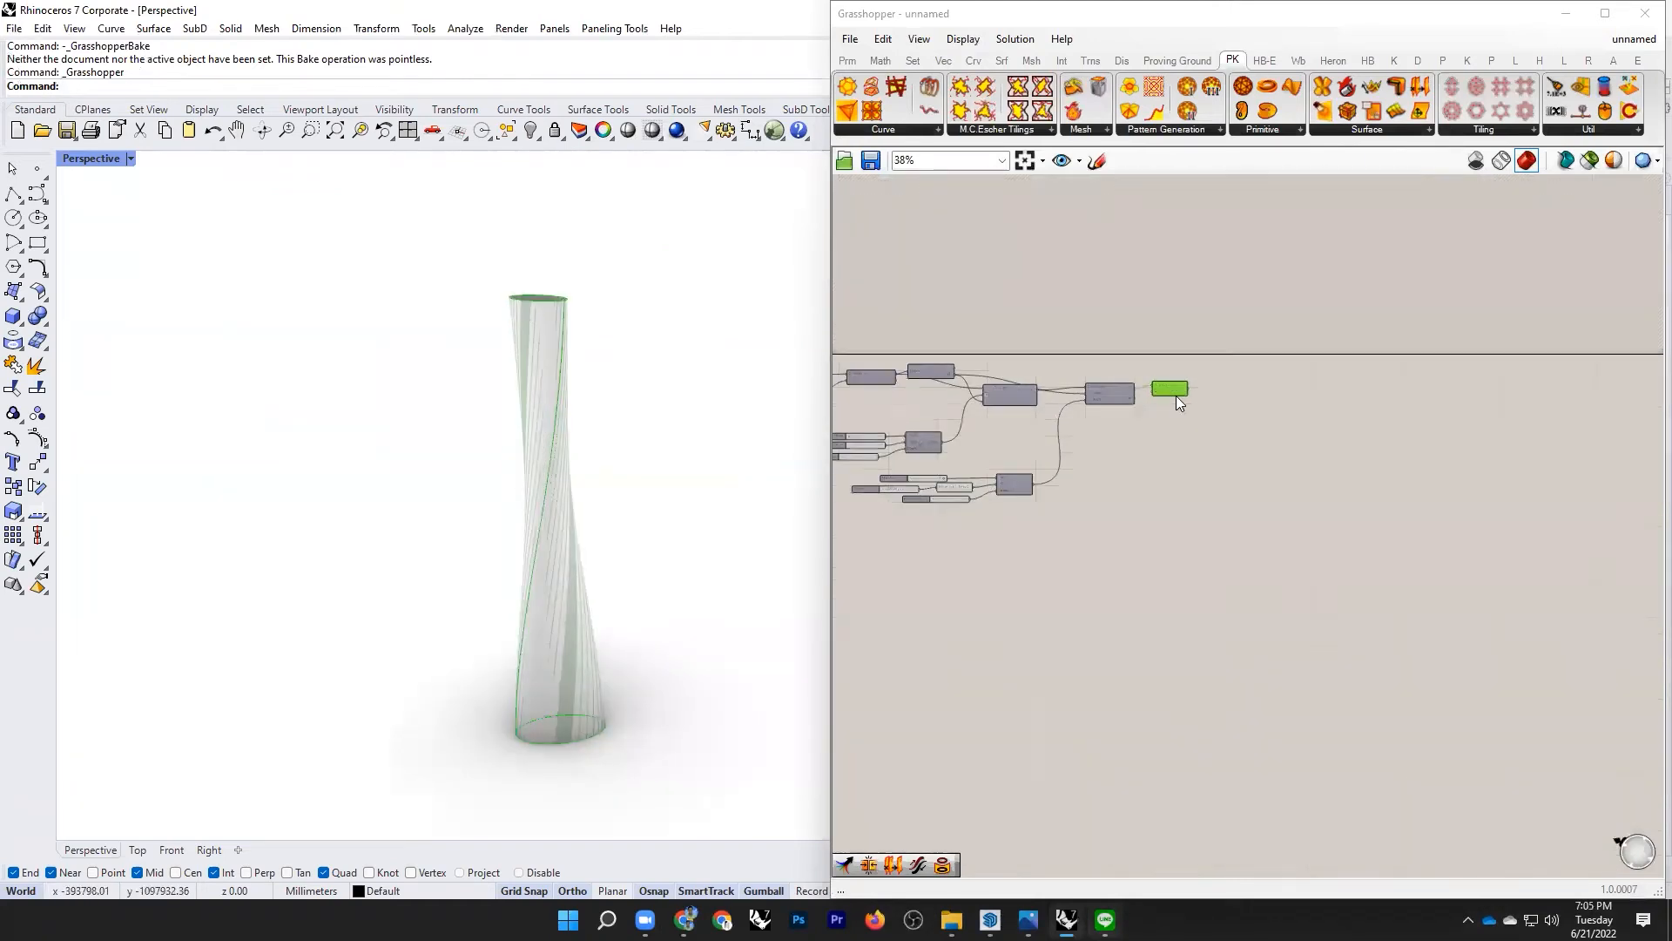
left_click(534, 397)
left_click_drag(1177, 398, 1312, 293)
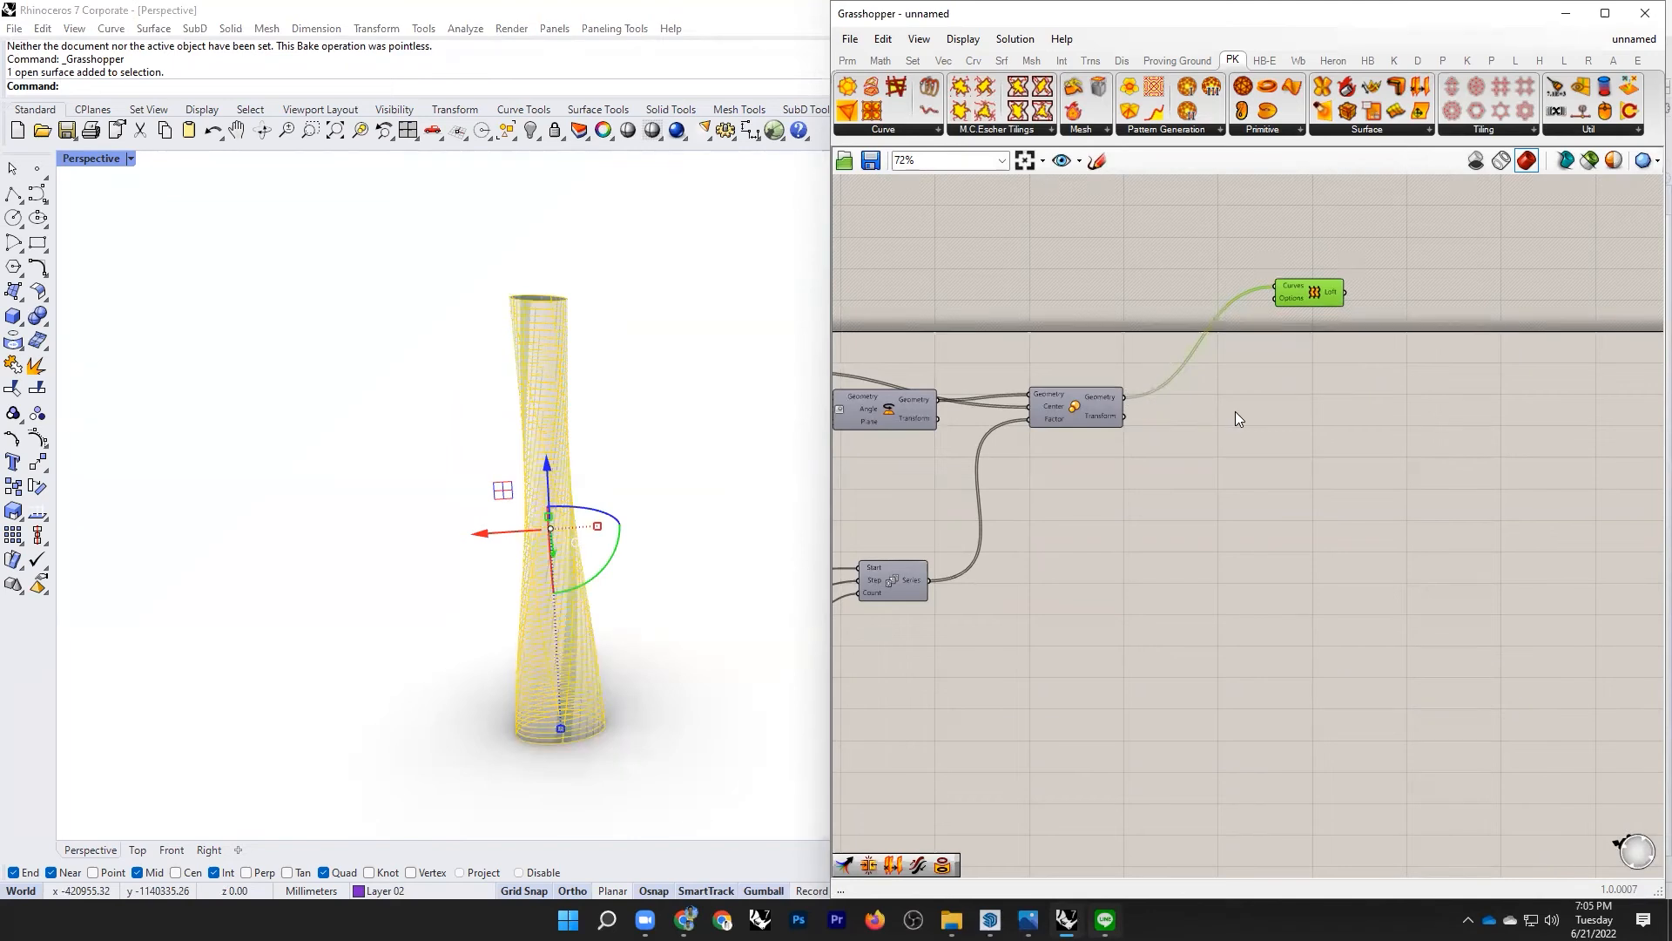
scroll(1342, 400, "down", 4)
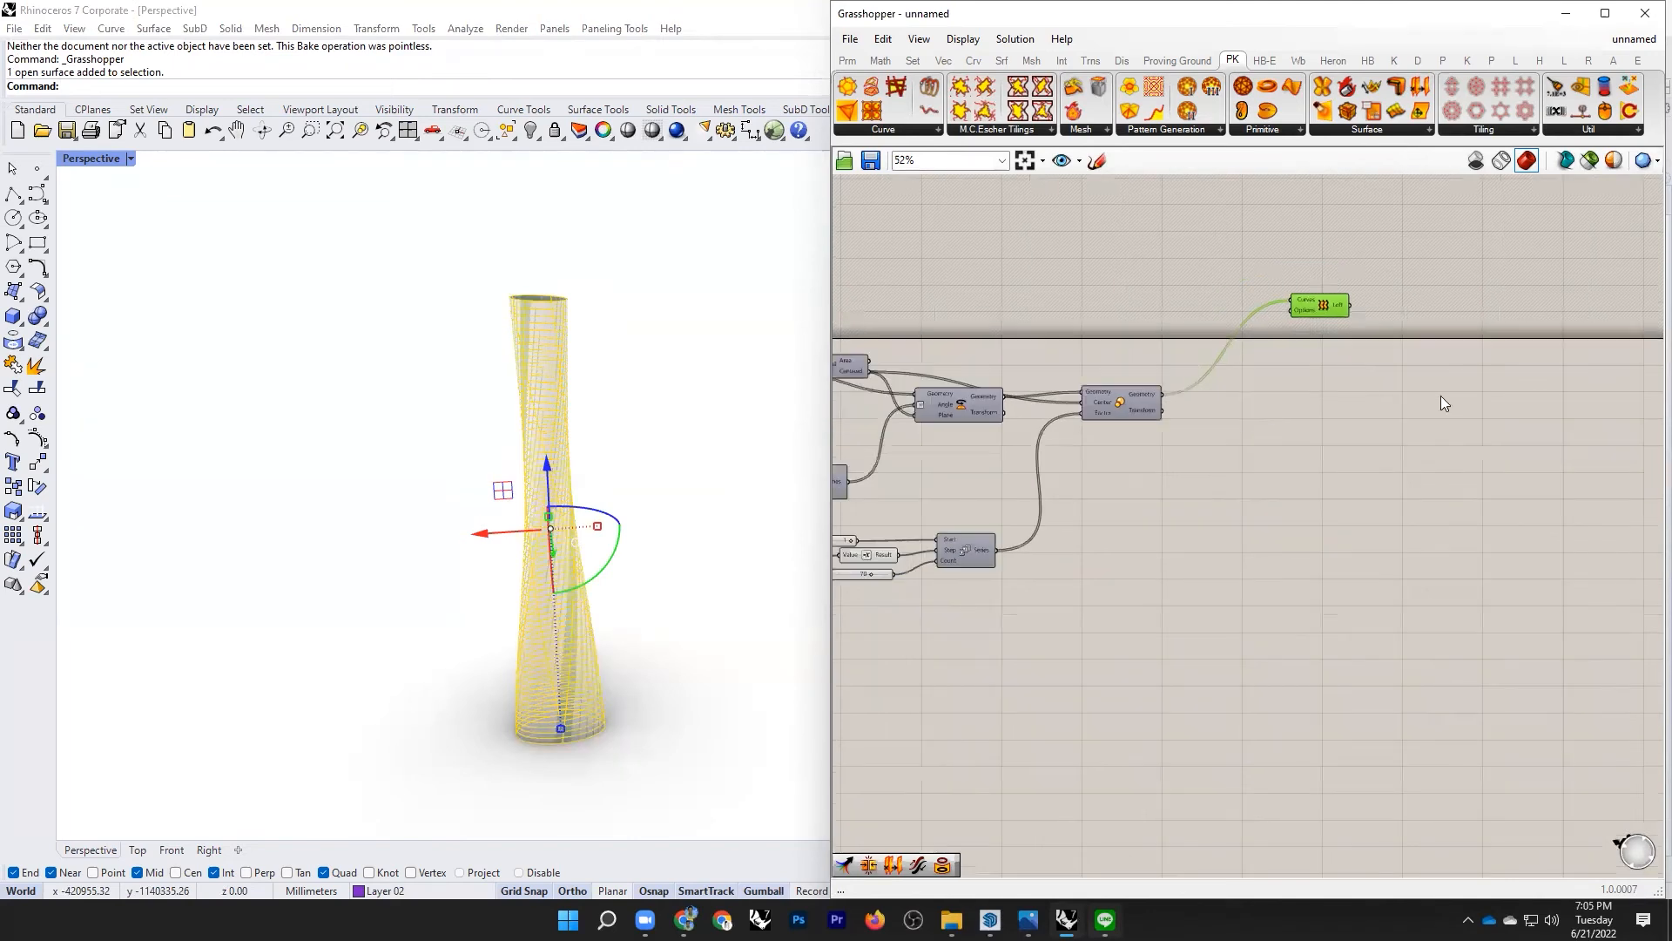
Step: Hide the baked tower surface in the Perspective viewport
left_click(558, 392)
type("Hide")
key("Return")
scroll(1510, 423, "up", 2)
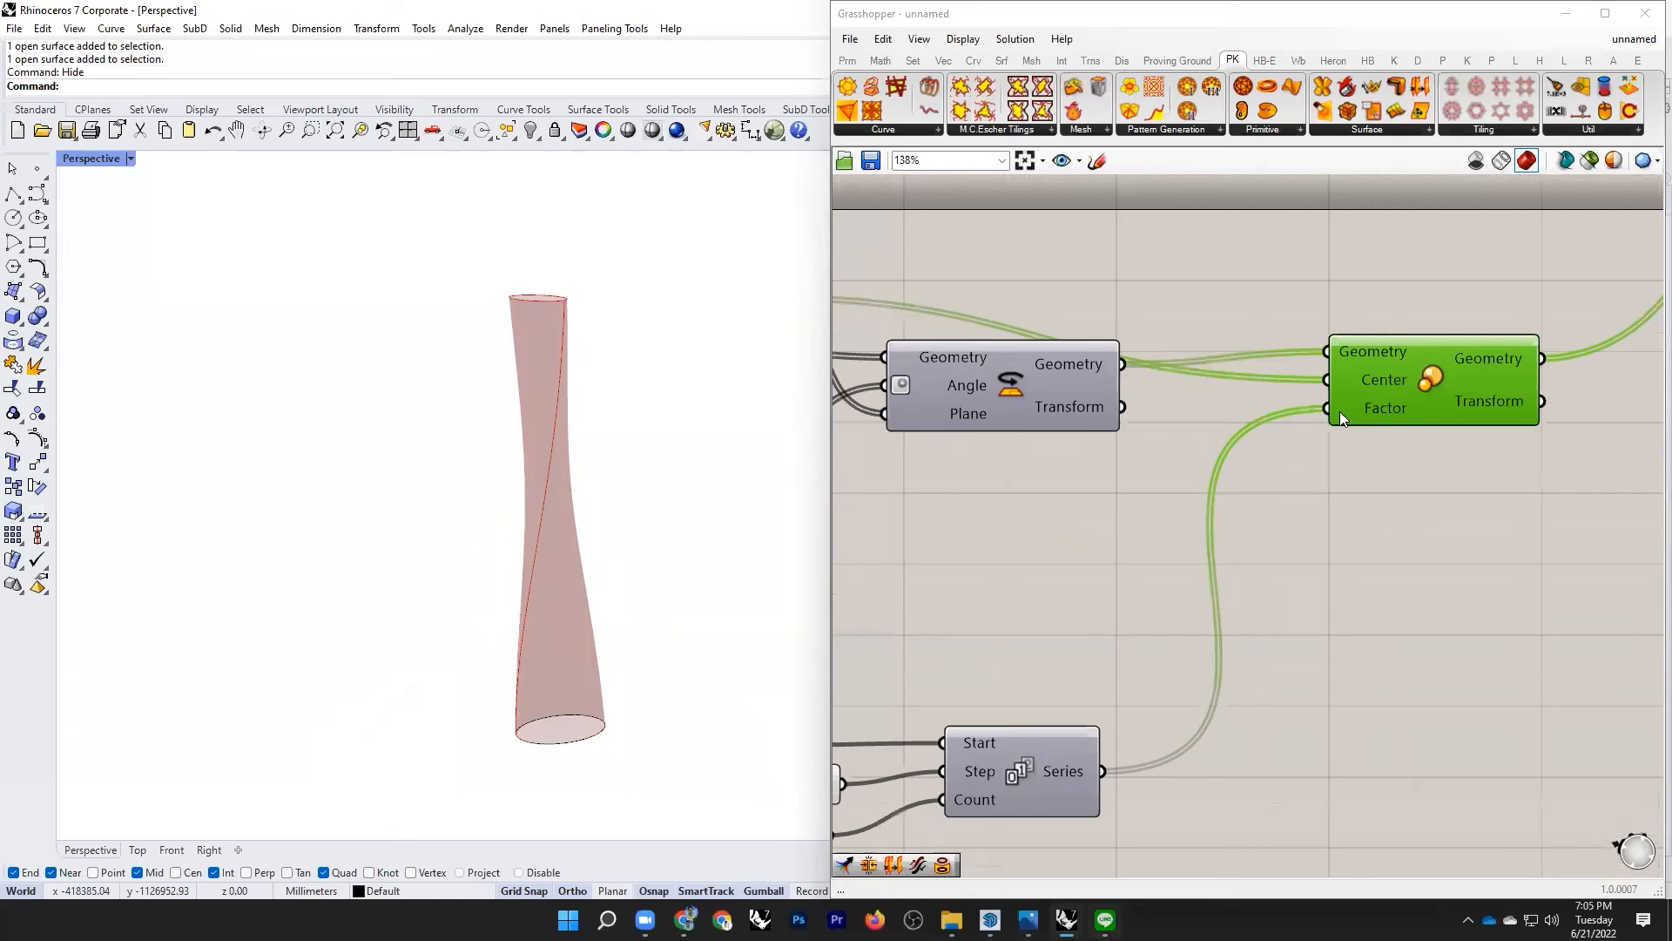
Step: Add a Boundary Surfaces component, feed the Scale component's Geometry into its Edges, and check the filled ellipses on the tower
scroll(1265, 416, "down", 3)
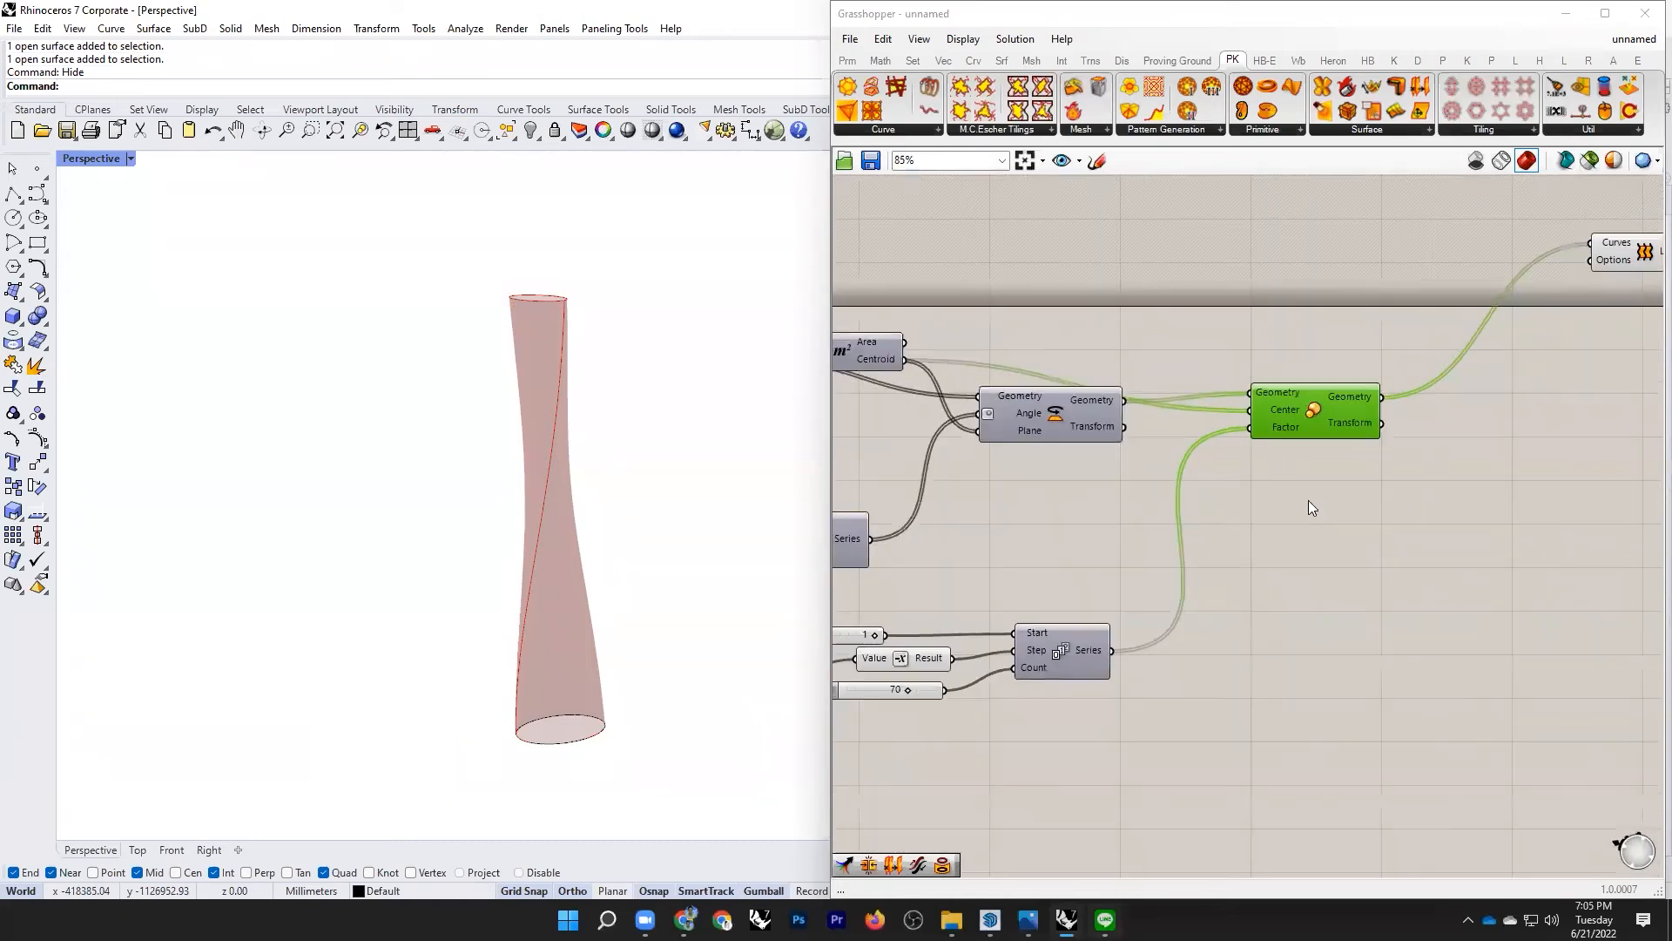
scroll(1511, 412, "up", 3)
double_click(1511, 412)
type("bounda")
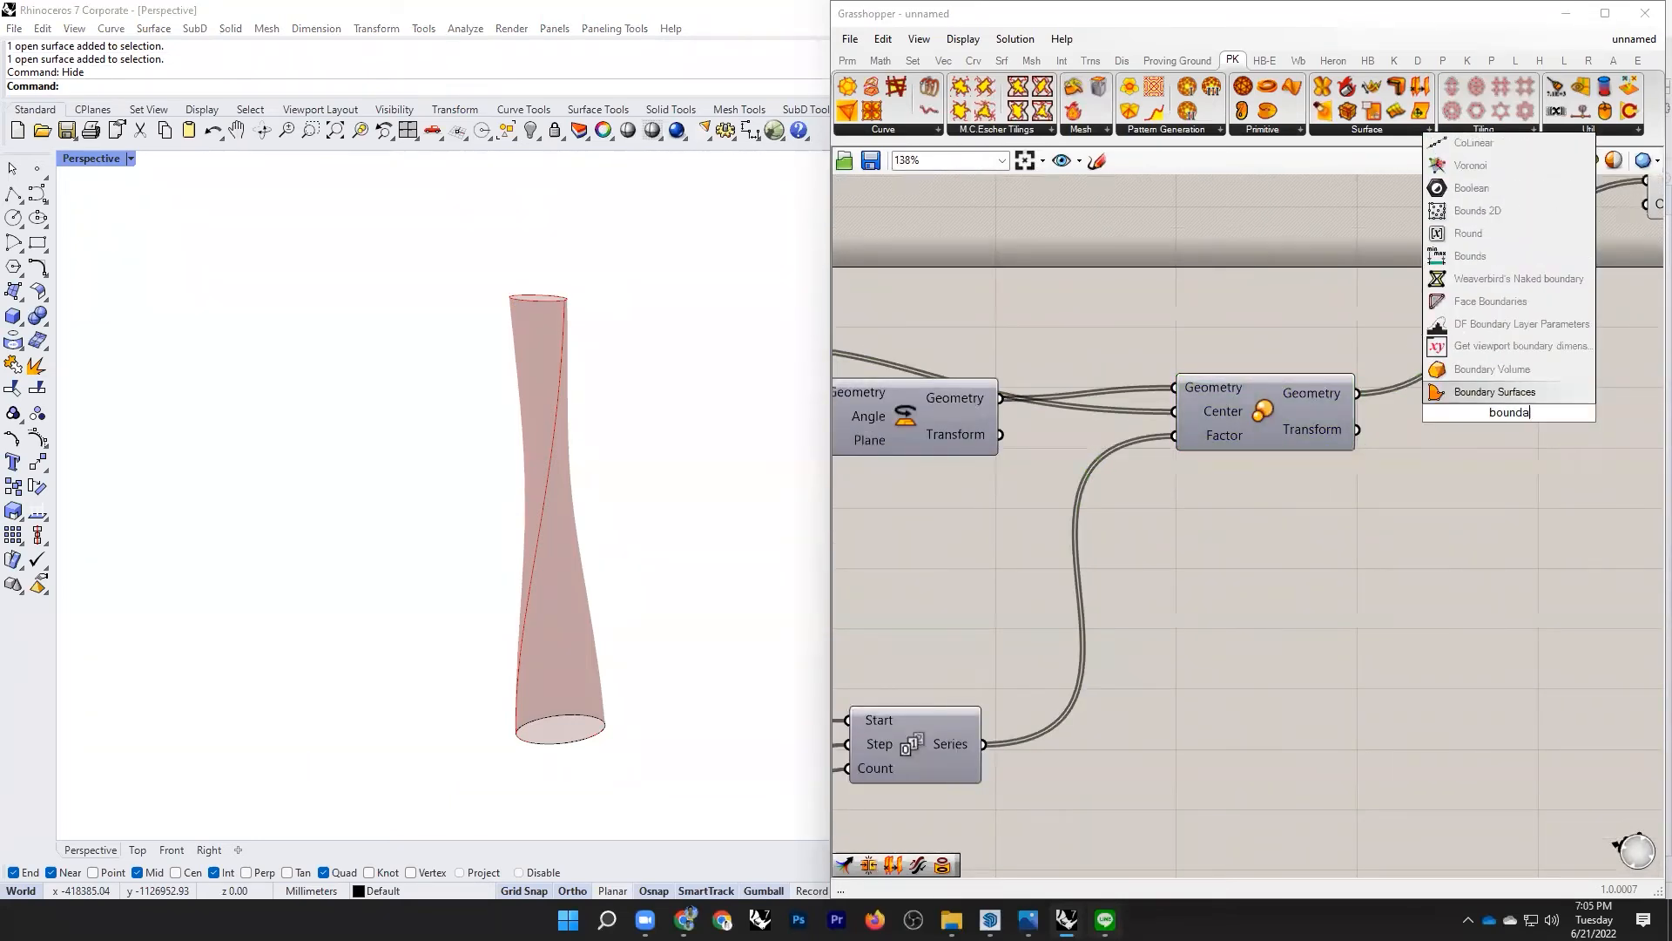
left_click(1433, 393)
left_click_drag(1356, 393, 1550, 425)
scroll(599, 329, "up", 10)
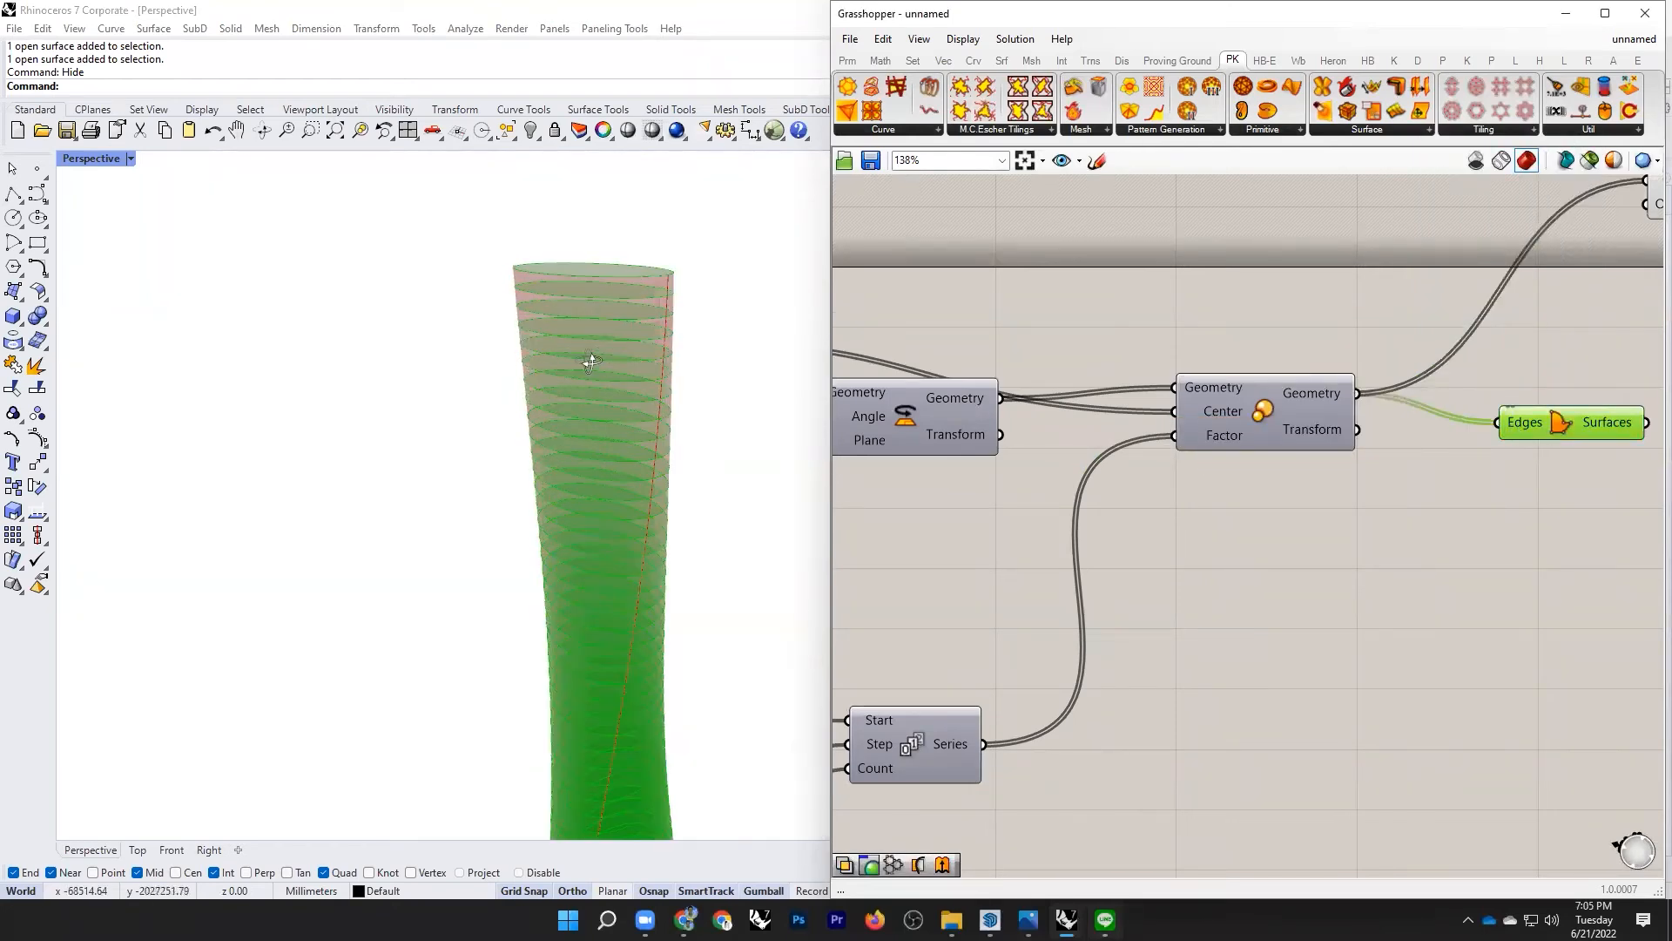
right_click_drag(407, 414, 415, 502)
scroll(473, 368, "down", 10)
scroll(481, 633, "up", 12)
right_click_drag(481, 632, 476, 575)
right_click(476, 575)
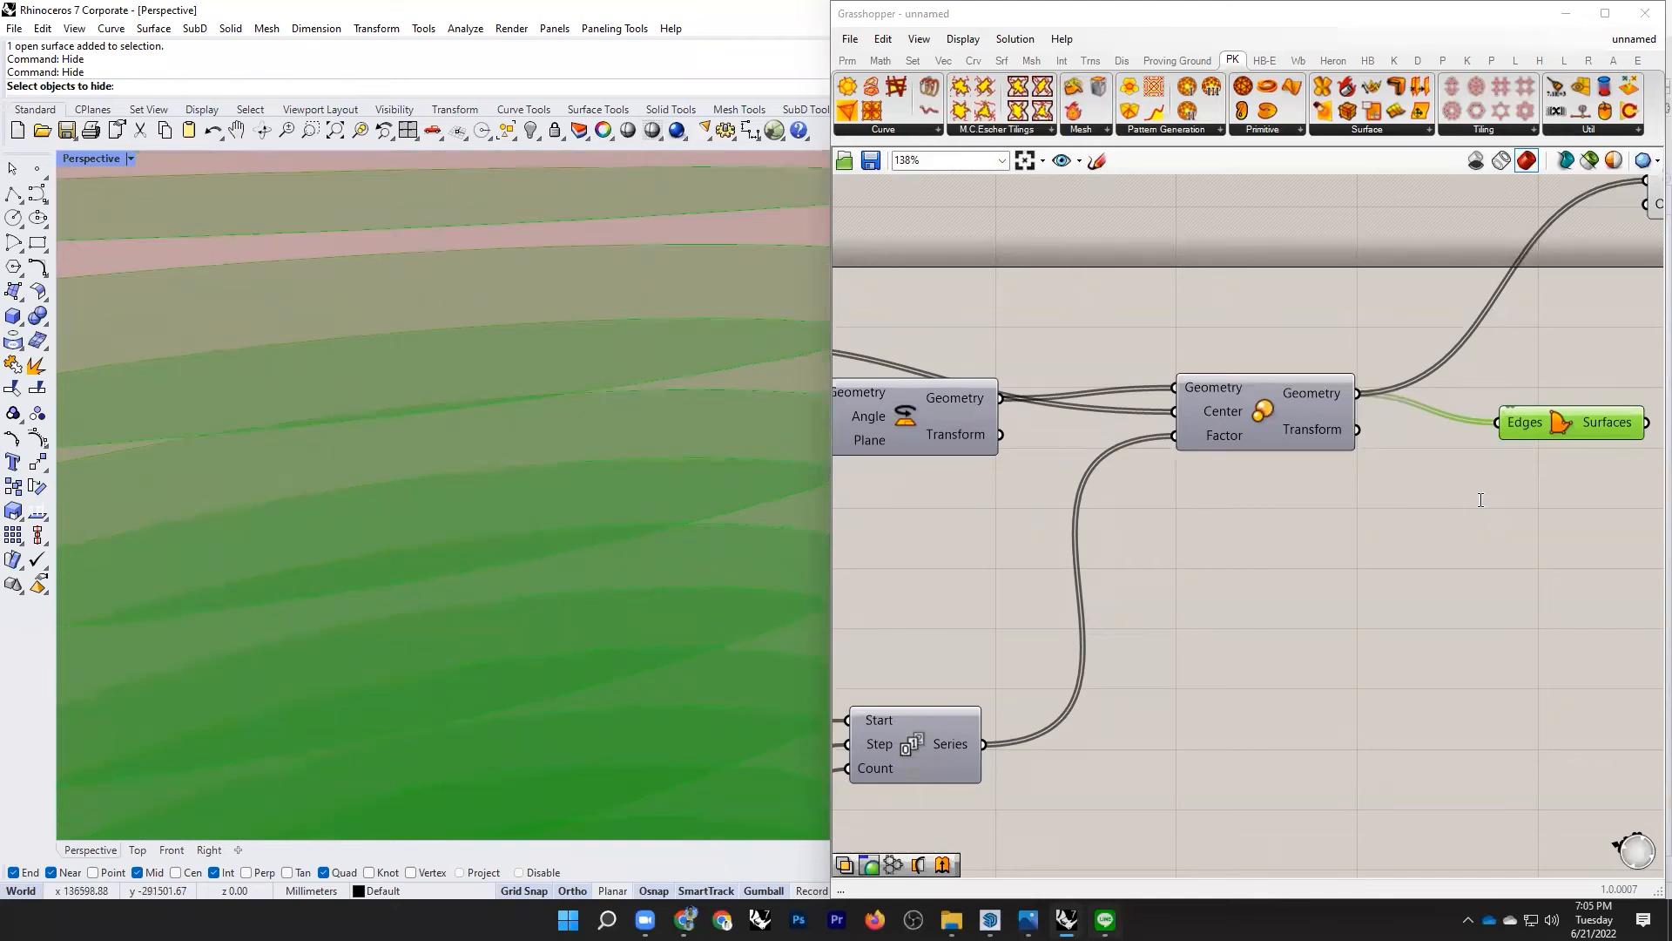
Step: Add an Extrude component and connect the boundary surfaces to its Base input
double_click(1481, 500)
type("extrude")
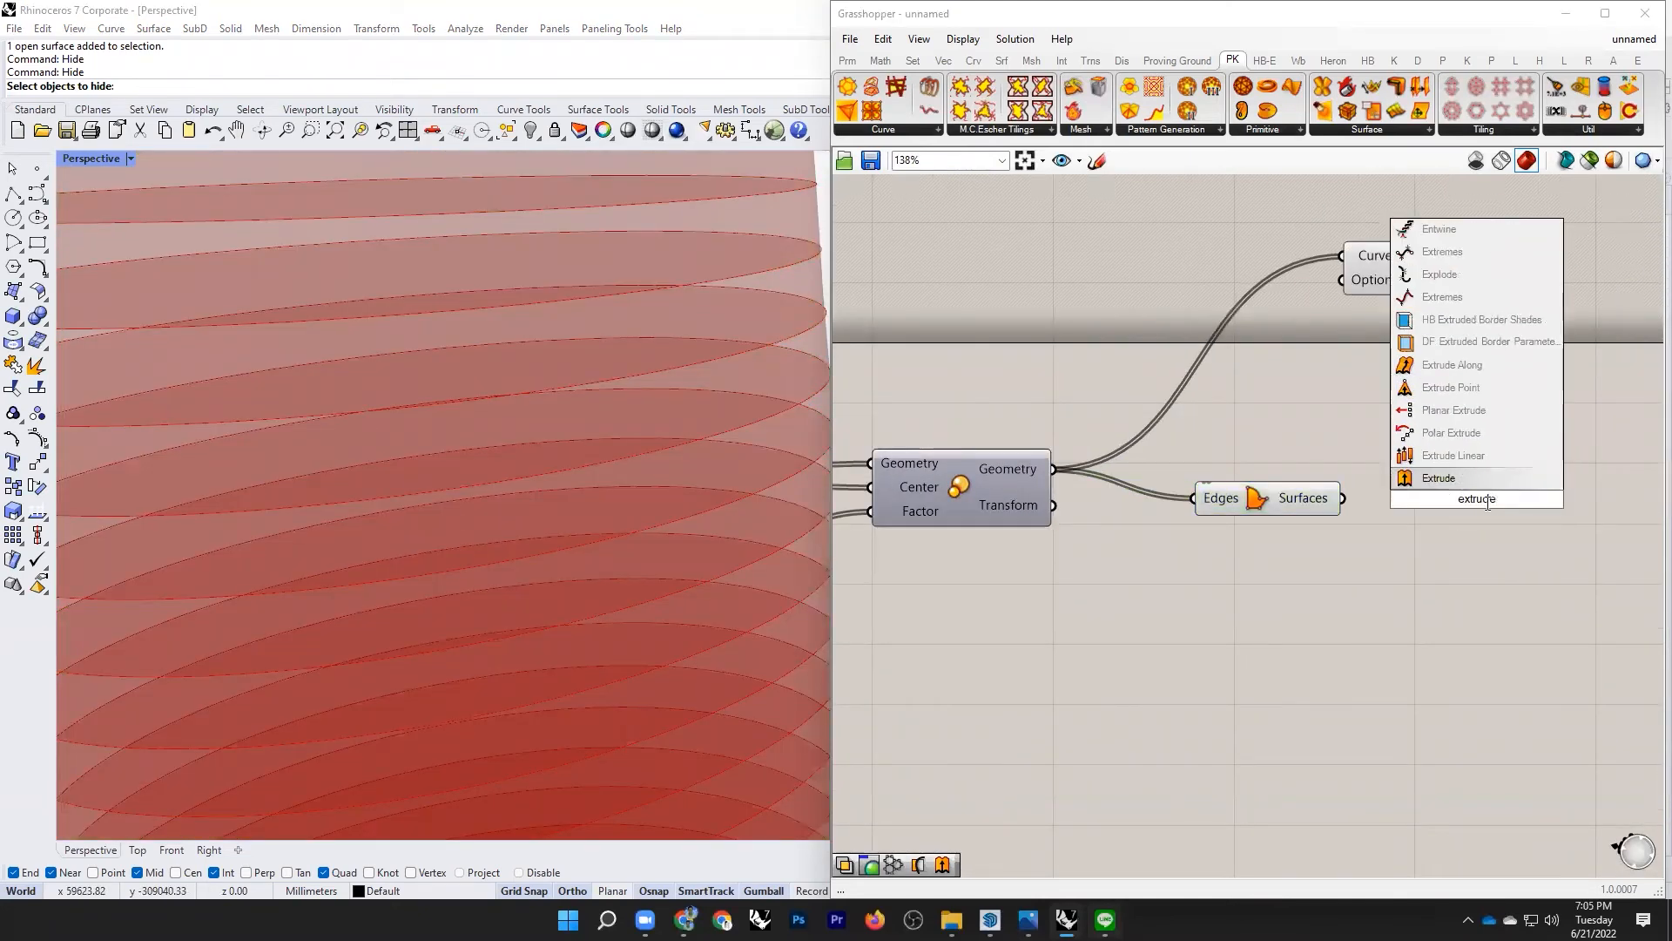
key("Return")
left_click_drag(1441, 497, 1451, 499)
Step: Add a Unit Z vector component and connect it to the Extrude component's Direction input
double_click(1280, 589)
type("unit")
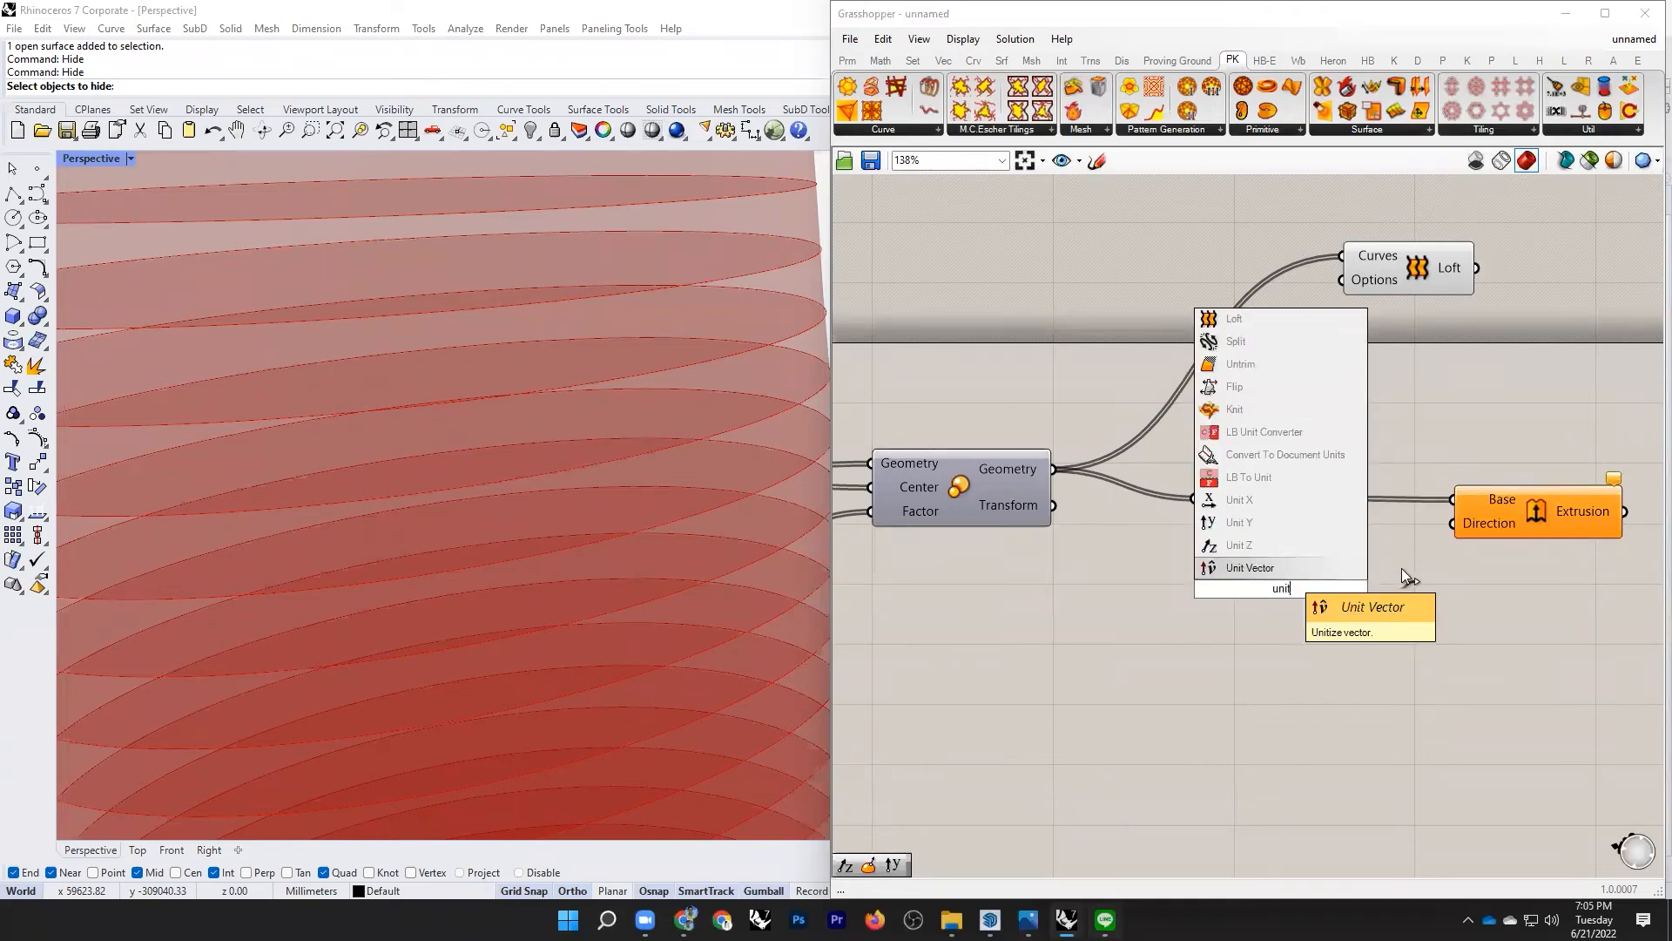
key("Up")
key("Return")
left_click_drag(1363, 589, 1453, 522)
Step: Add a number slider with the value 150 and connect it to the Unit Z component's Factor
scroll(1122, 581, "down", 1)
right_click_drag(987, 599, 1123, 582)
scroll(1124, 582, "up", 3)
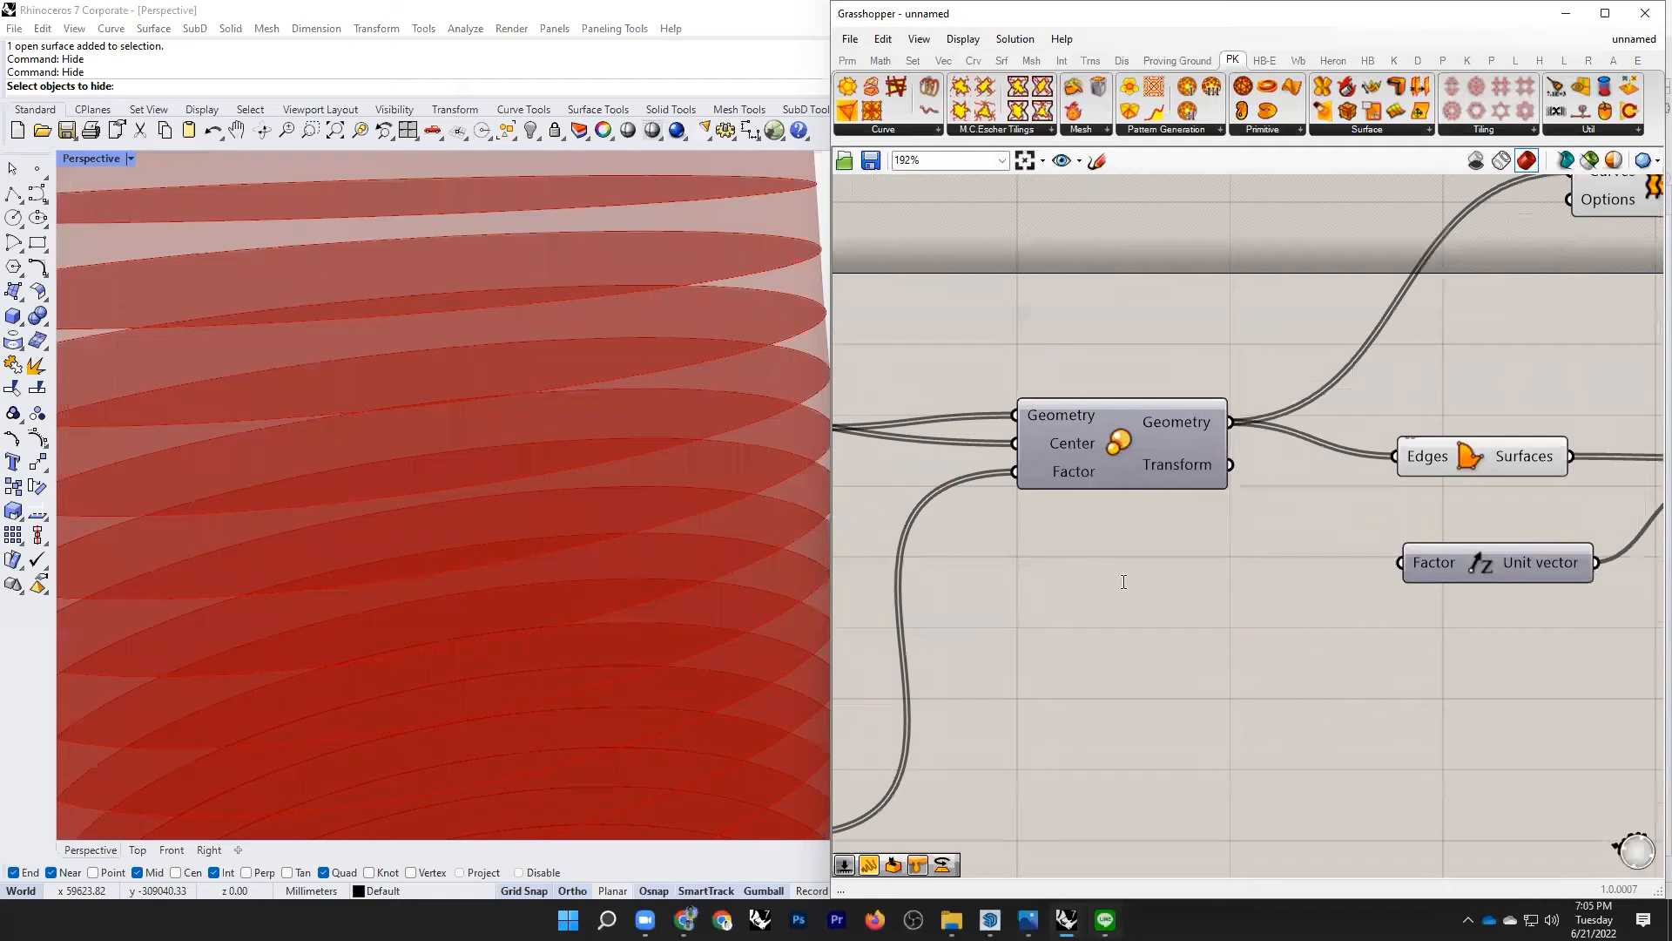
double_click(1124, 582)
type("150")
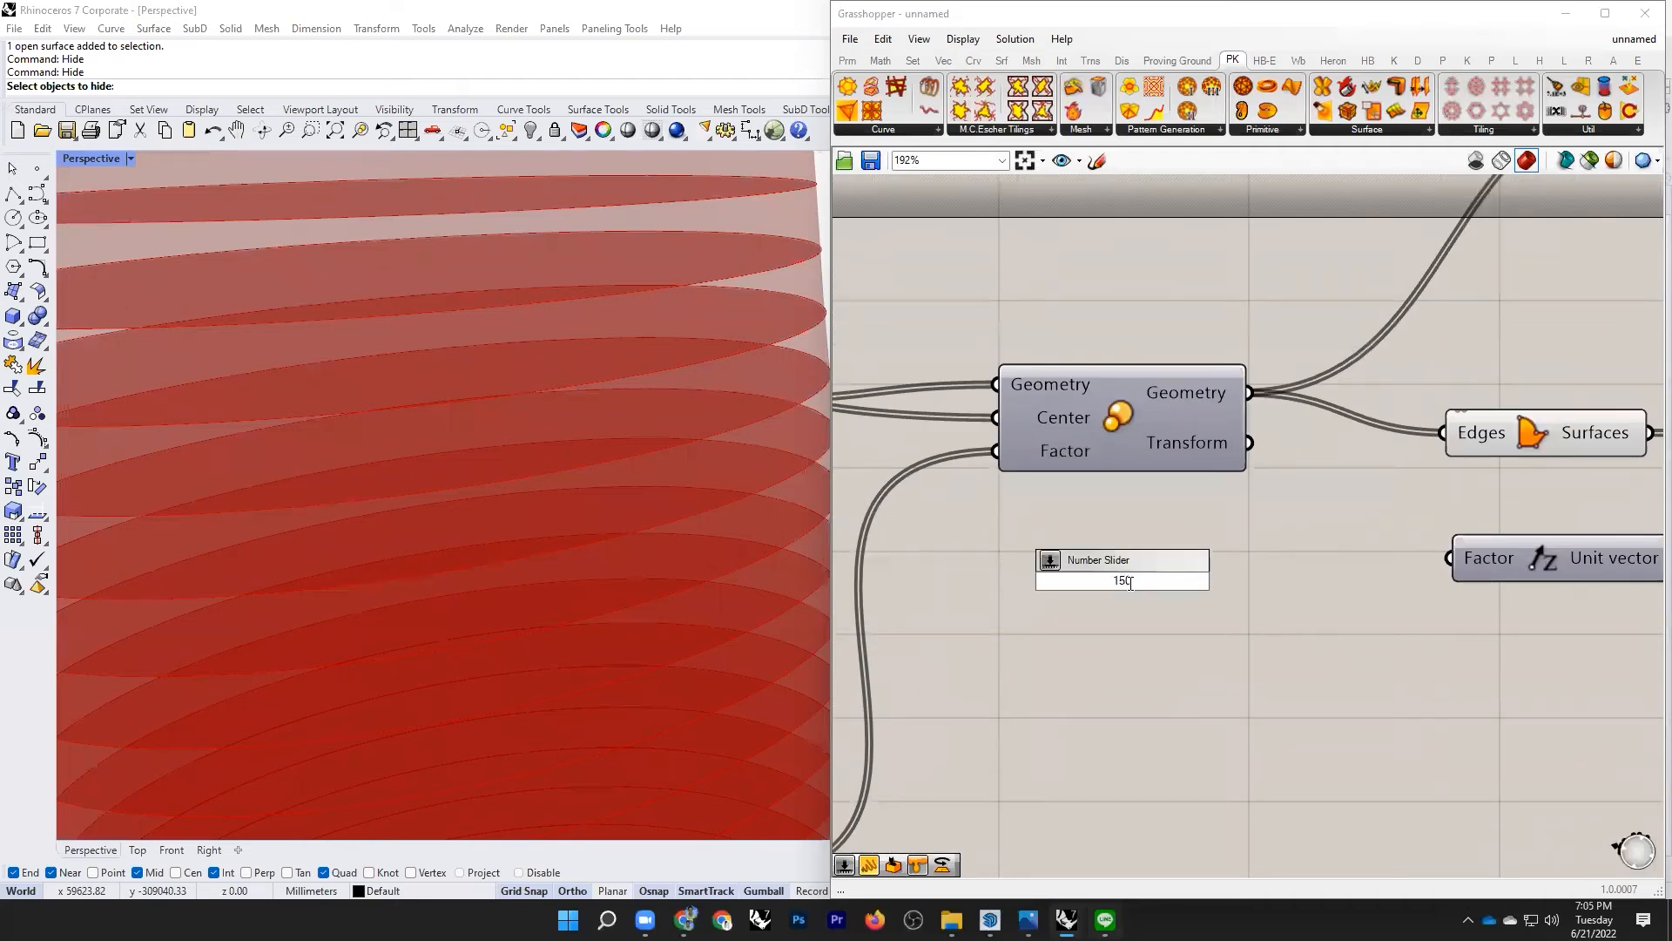
key("Return")
left_click_drag(1294, 581, 1449, 558)
scroll(1463, 537, "down", 3)
scroll(1463, 536, "up", 3)
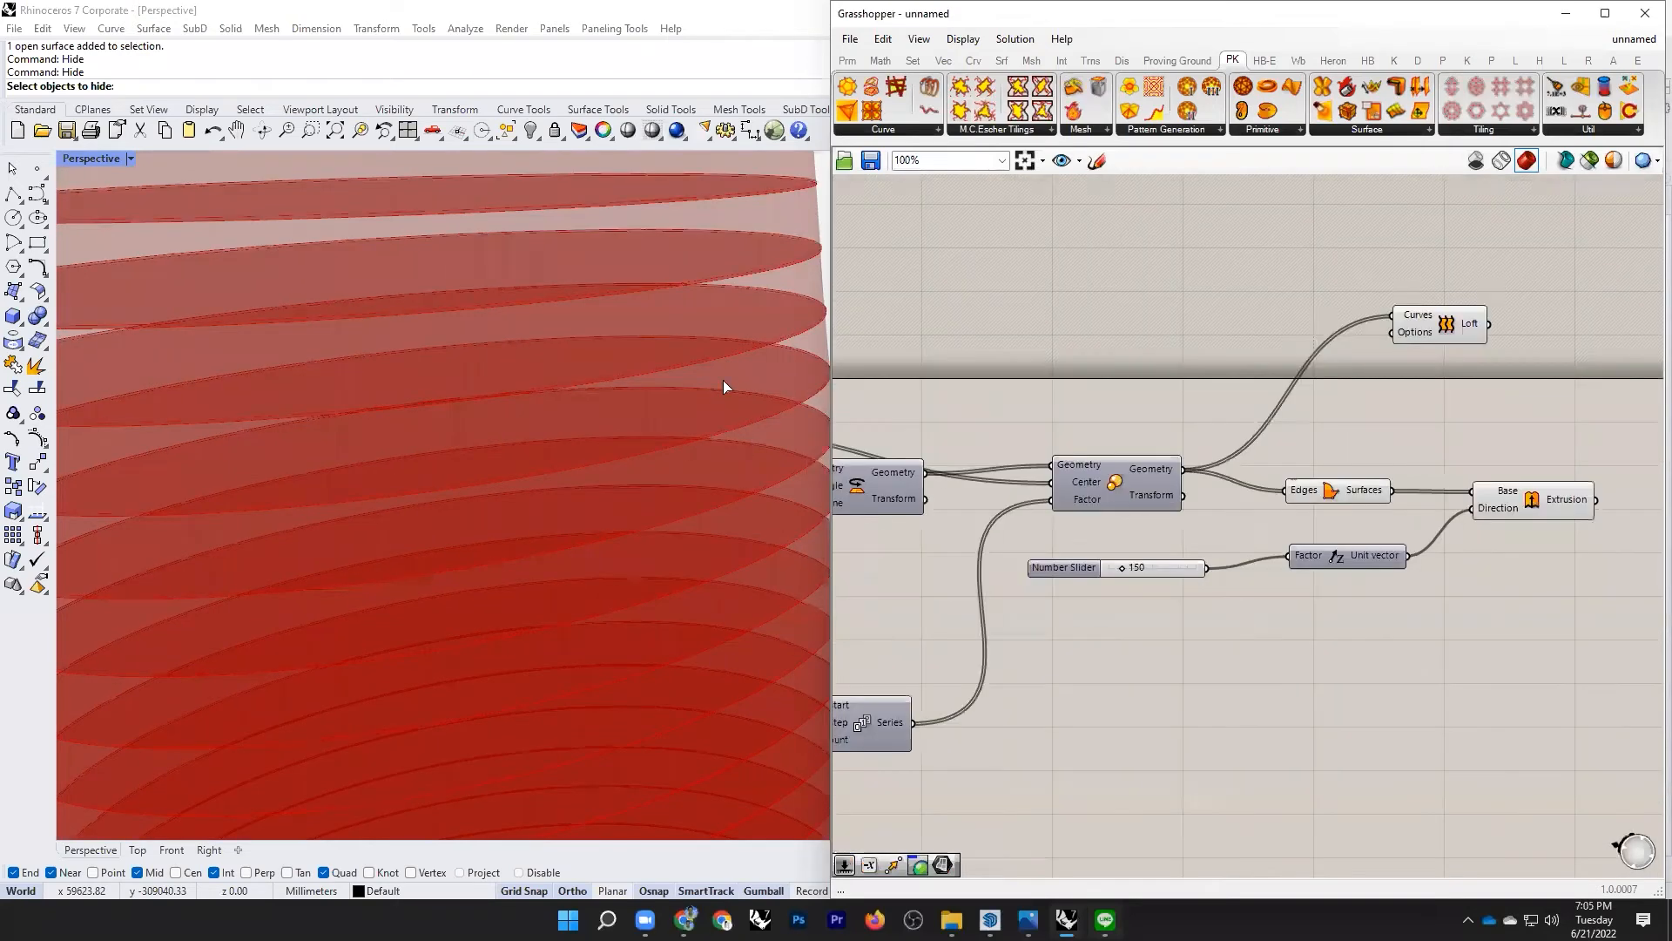
Step: Set the extrusion height slider to 250 and check the floor slabs' thickness in the Perspective viewport
scroll(676, 348, "up", 3)
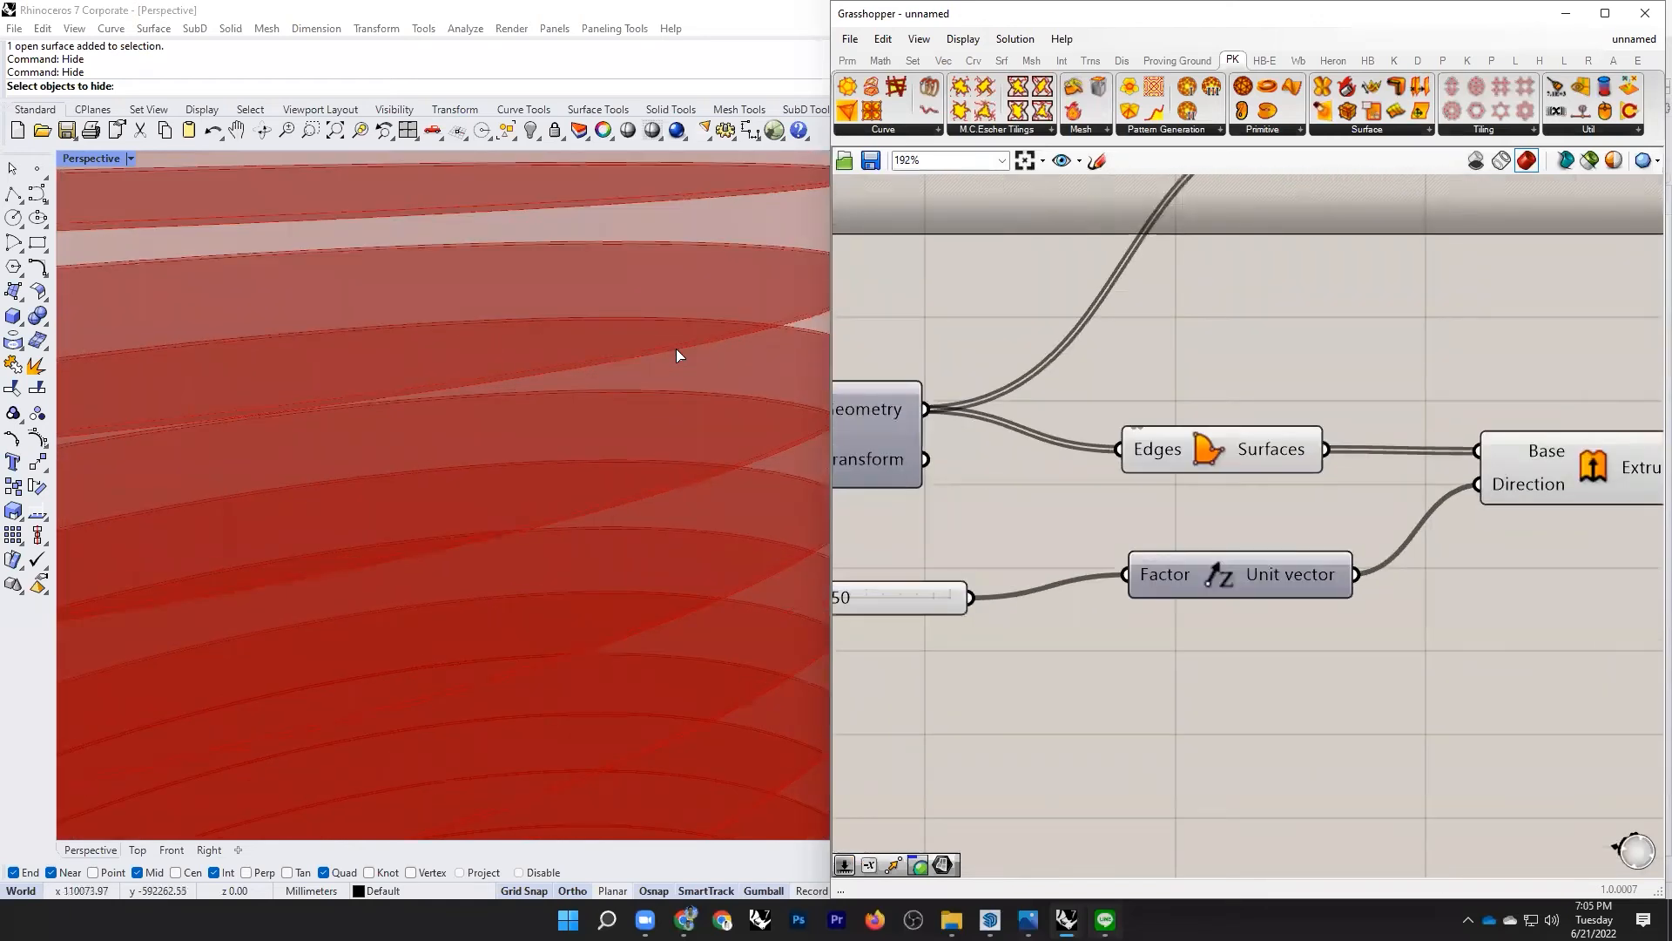
scroll(690, 364, "down", 3)
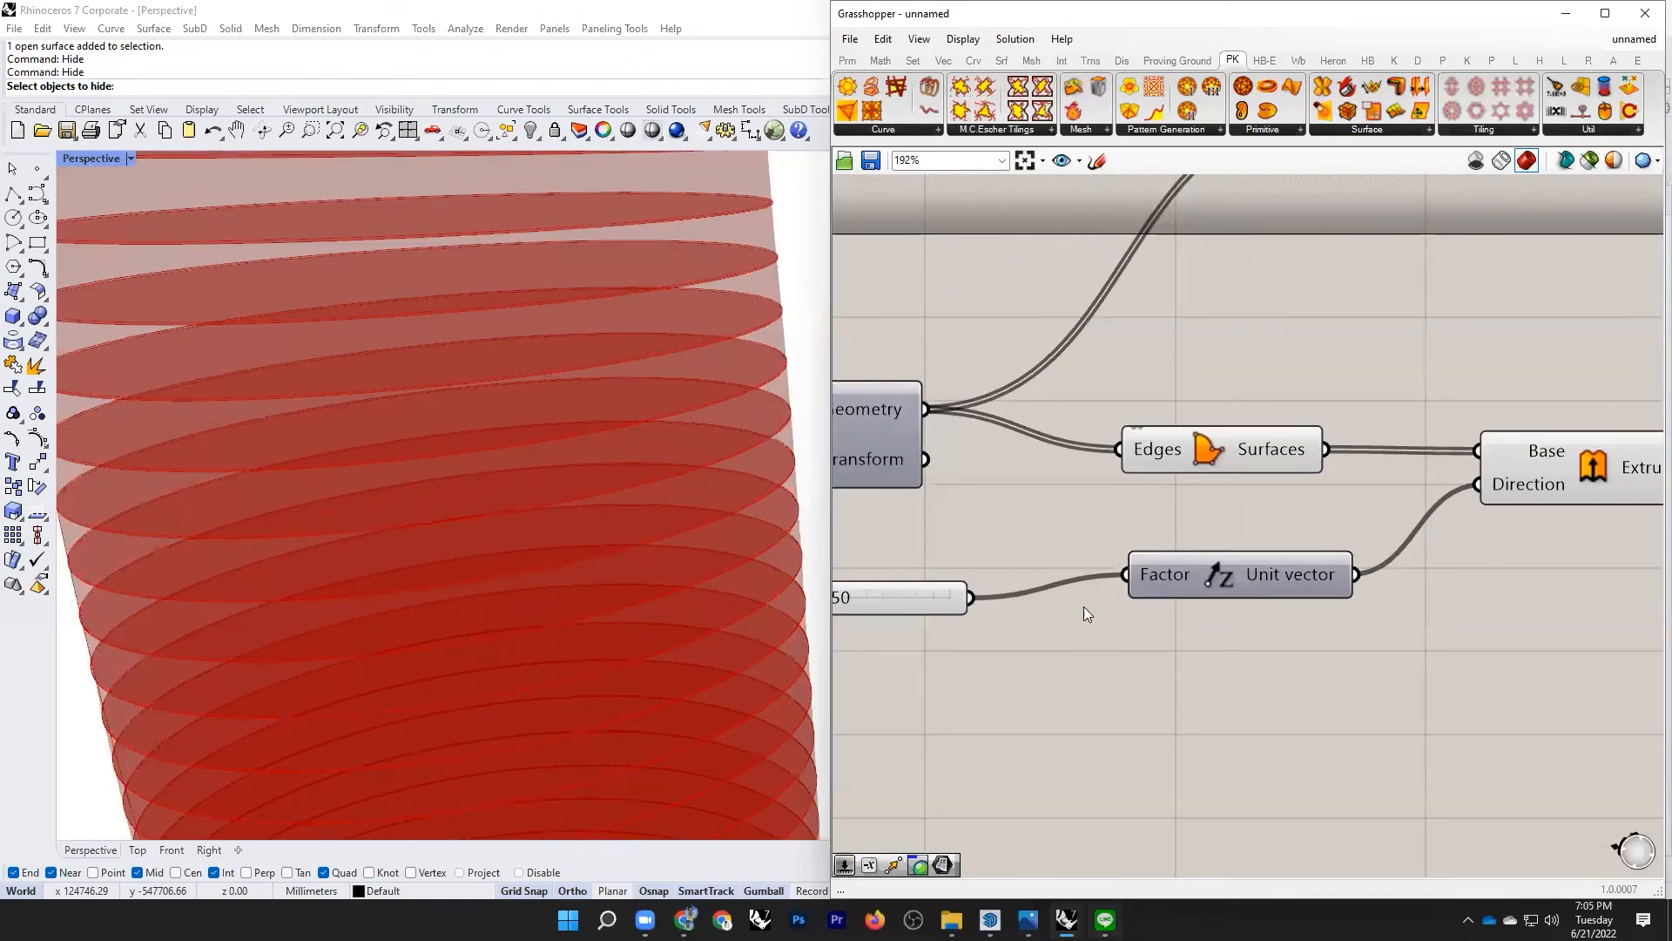
scroll(1087, 607, "down", 3)
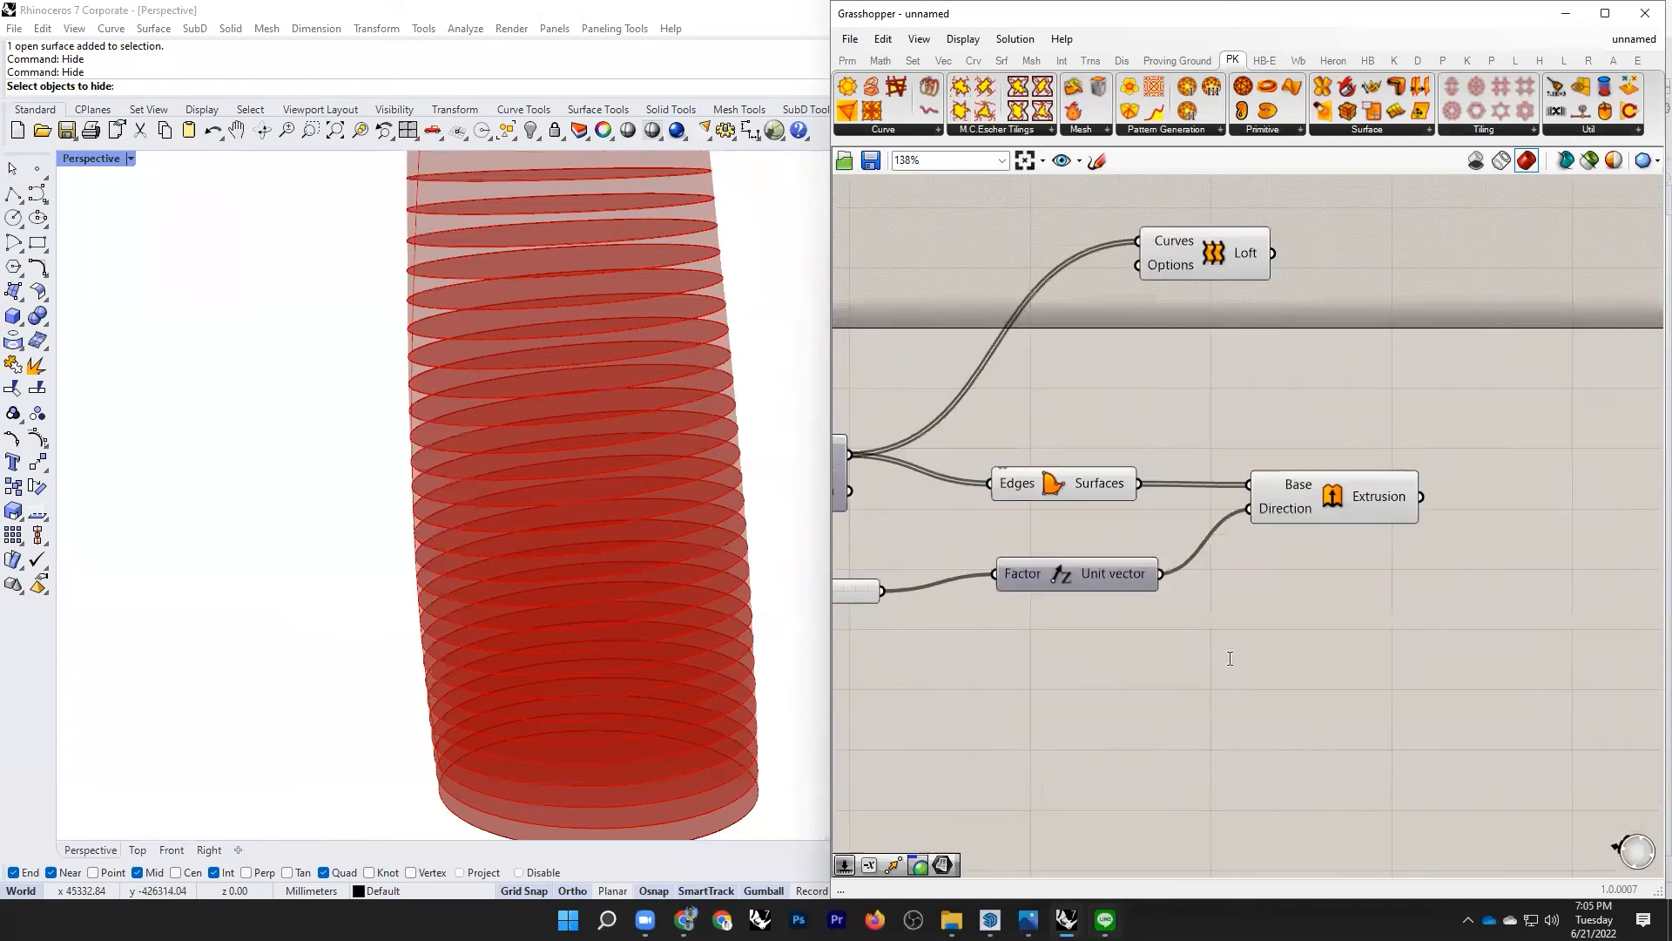
scroll(1319, 568, "down", 3)
scroll(995, 568, "up", 5)
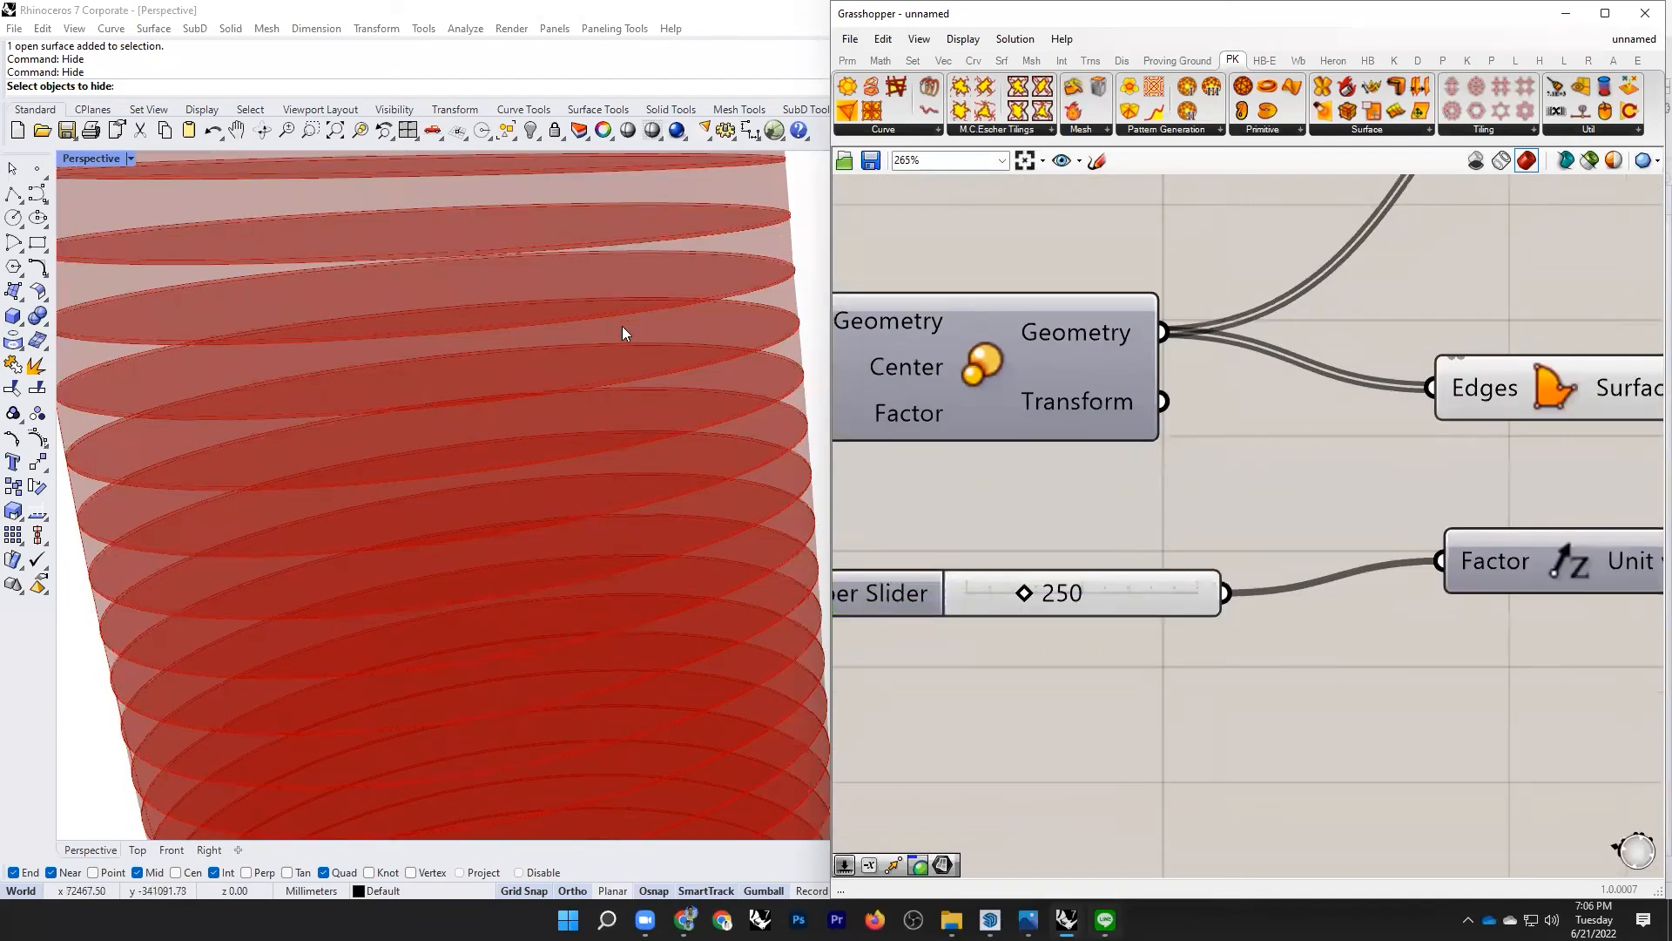
scroll(622, 332, "up", 5)
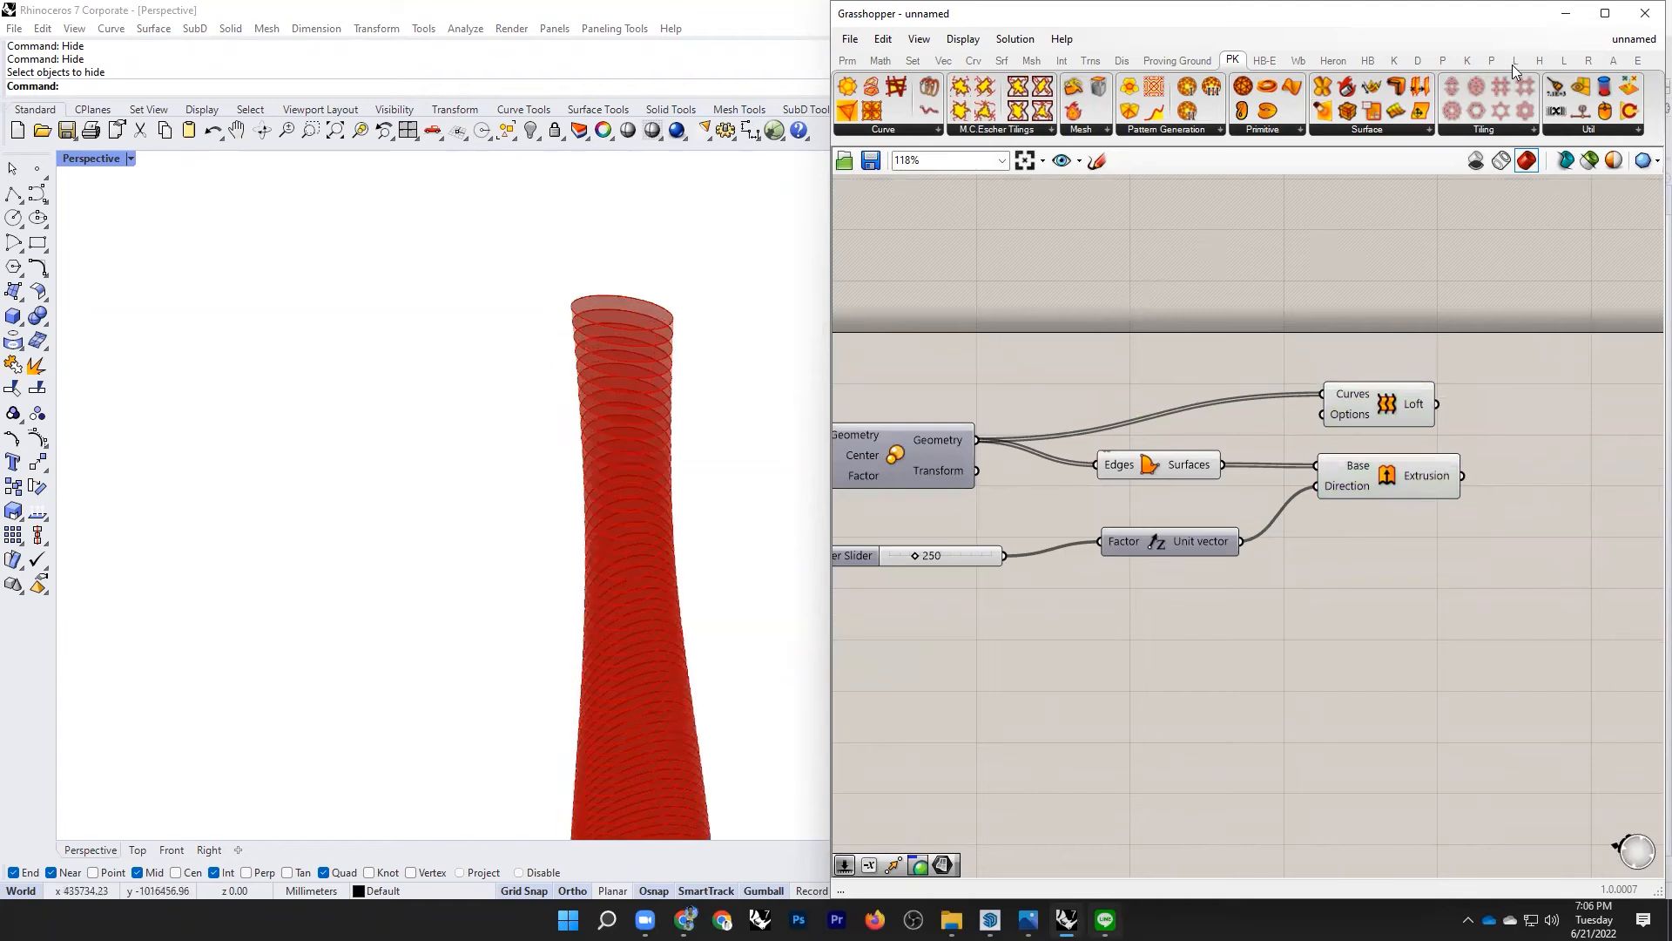
Step: Place a LunchBox Hexagonal Structure component on the canvas beside the Loft component
left_click(1516, 60)
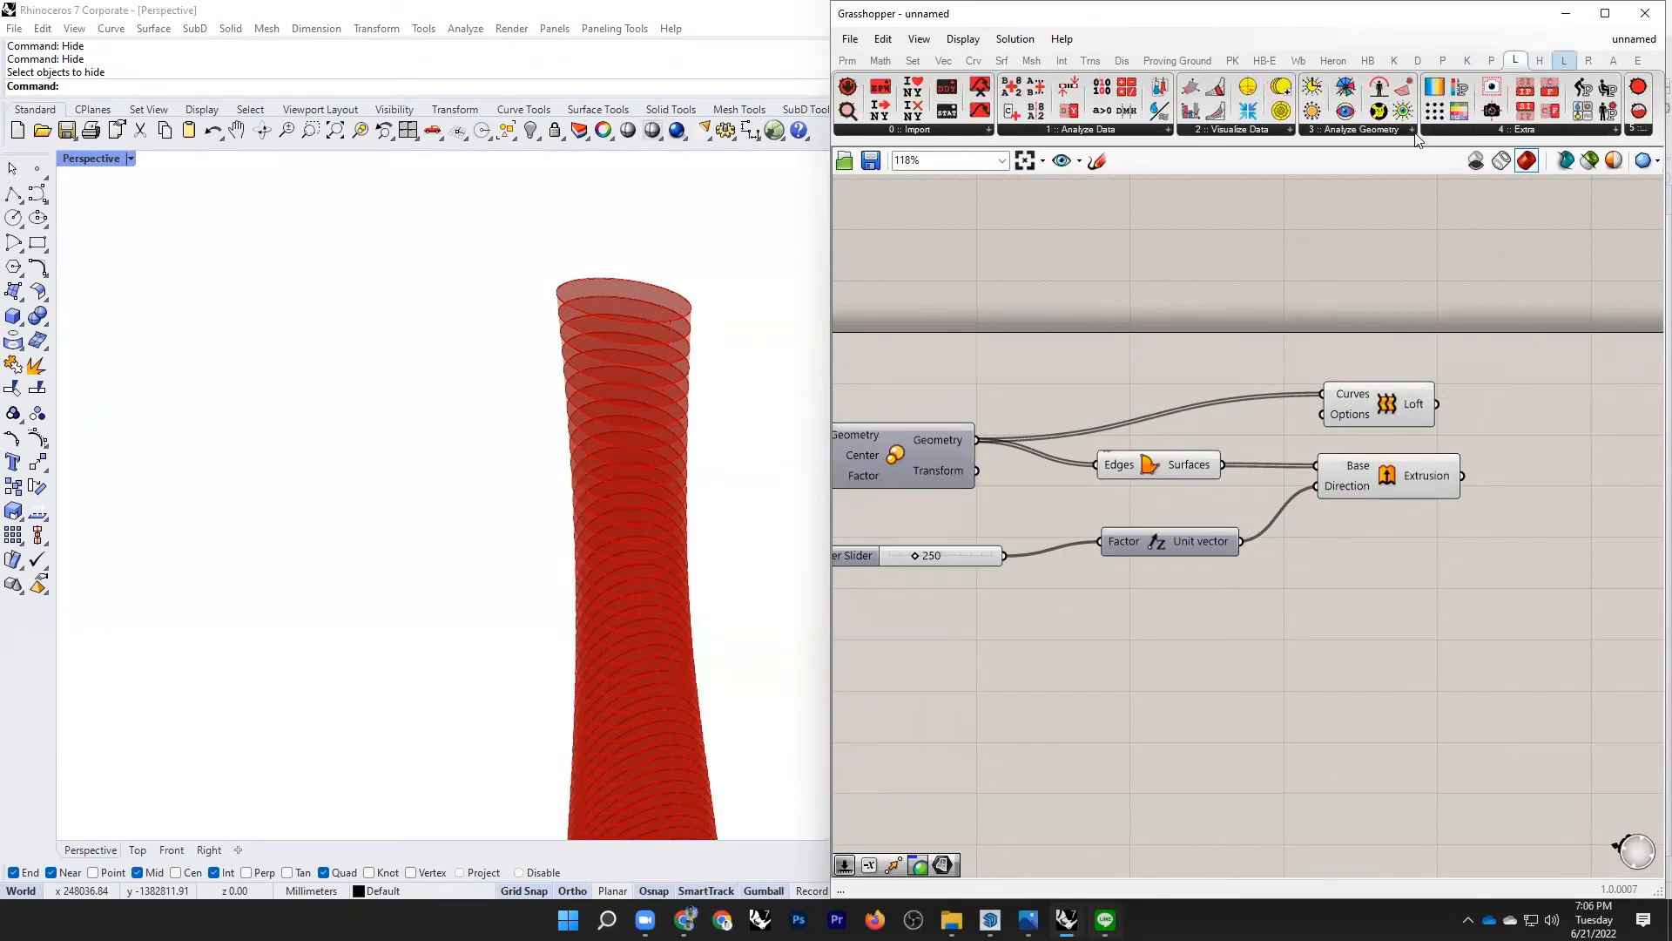
left_click(1563, 60)
left_click(1404, 129)
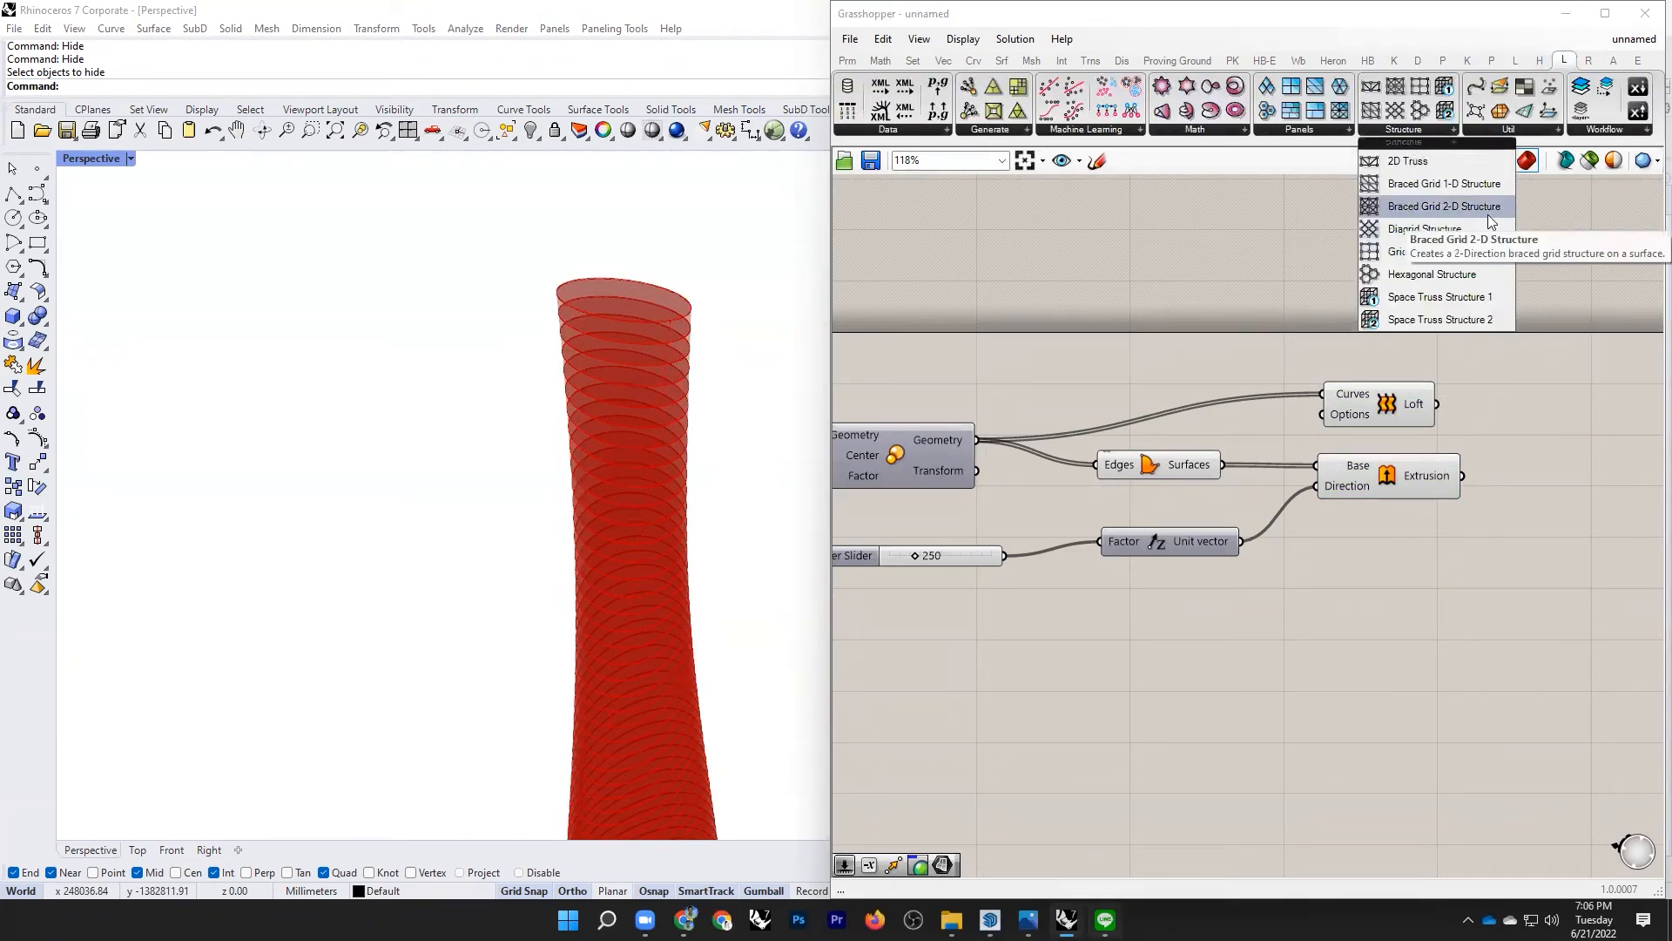
left_click_drag(1401, 283, 1601, 399)
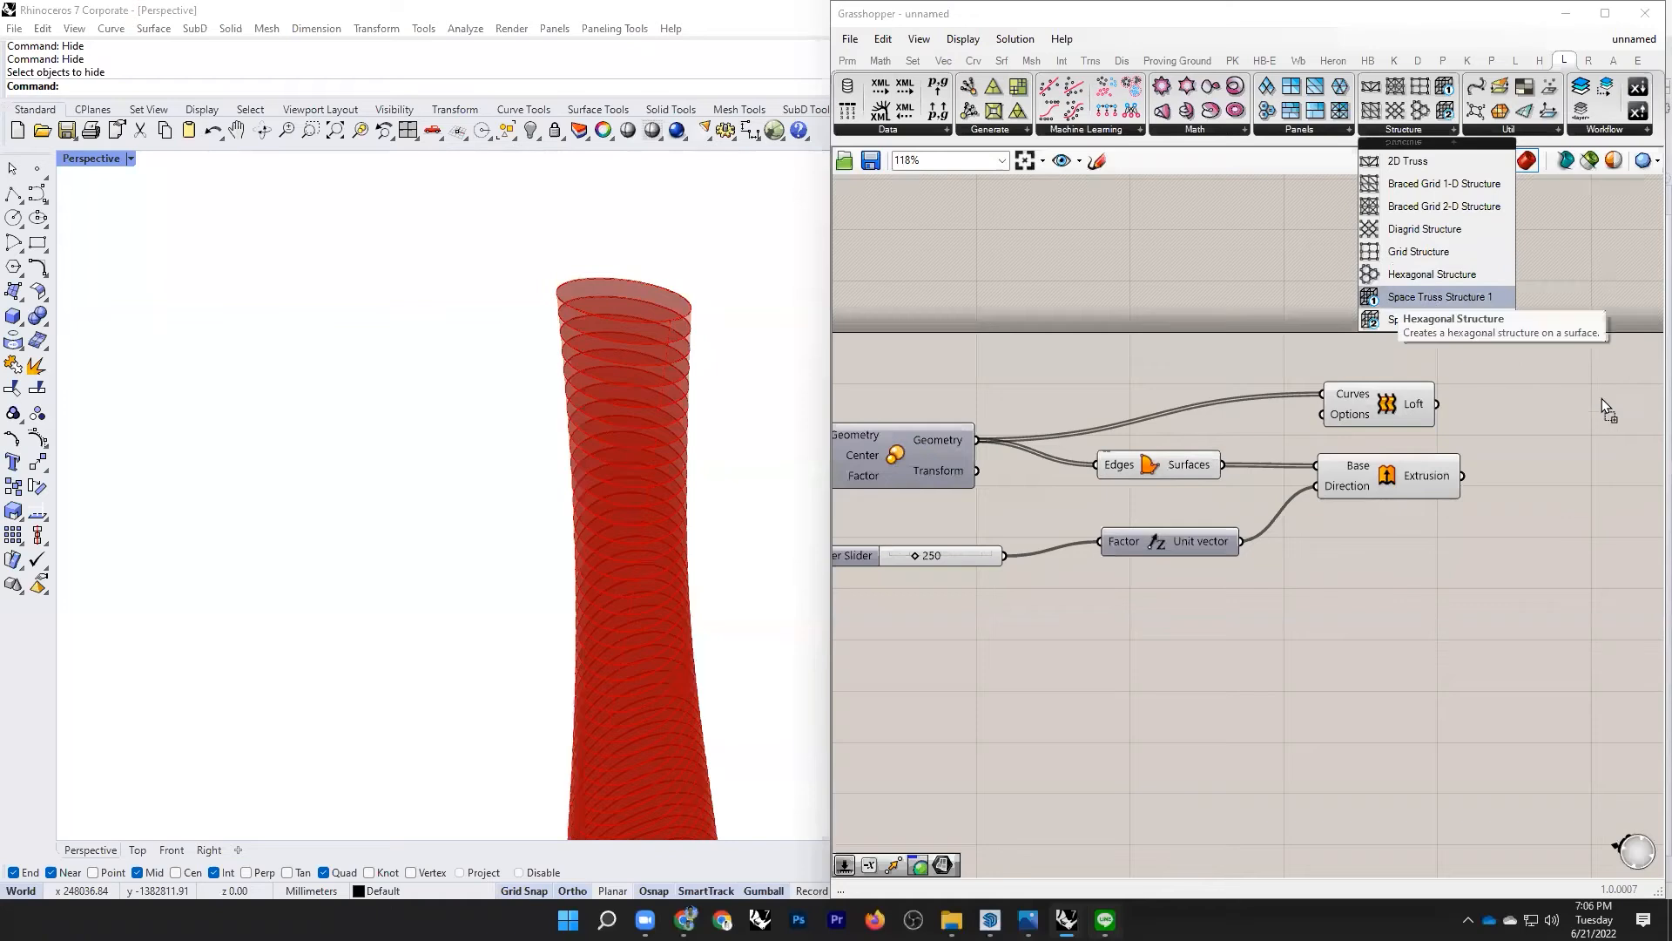
scroll(1342, 364, "up", 4)
scroll(1055, 331, "down", 4)
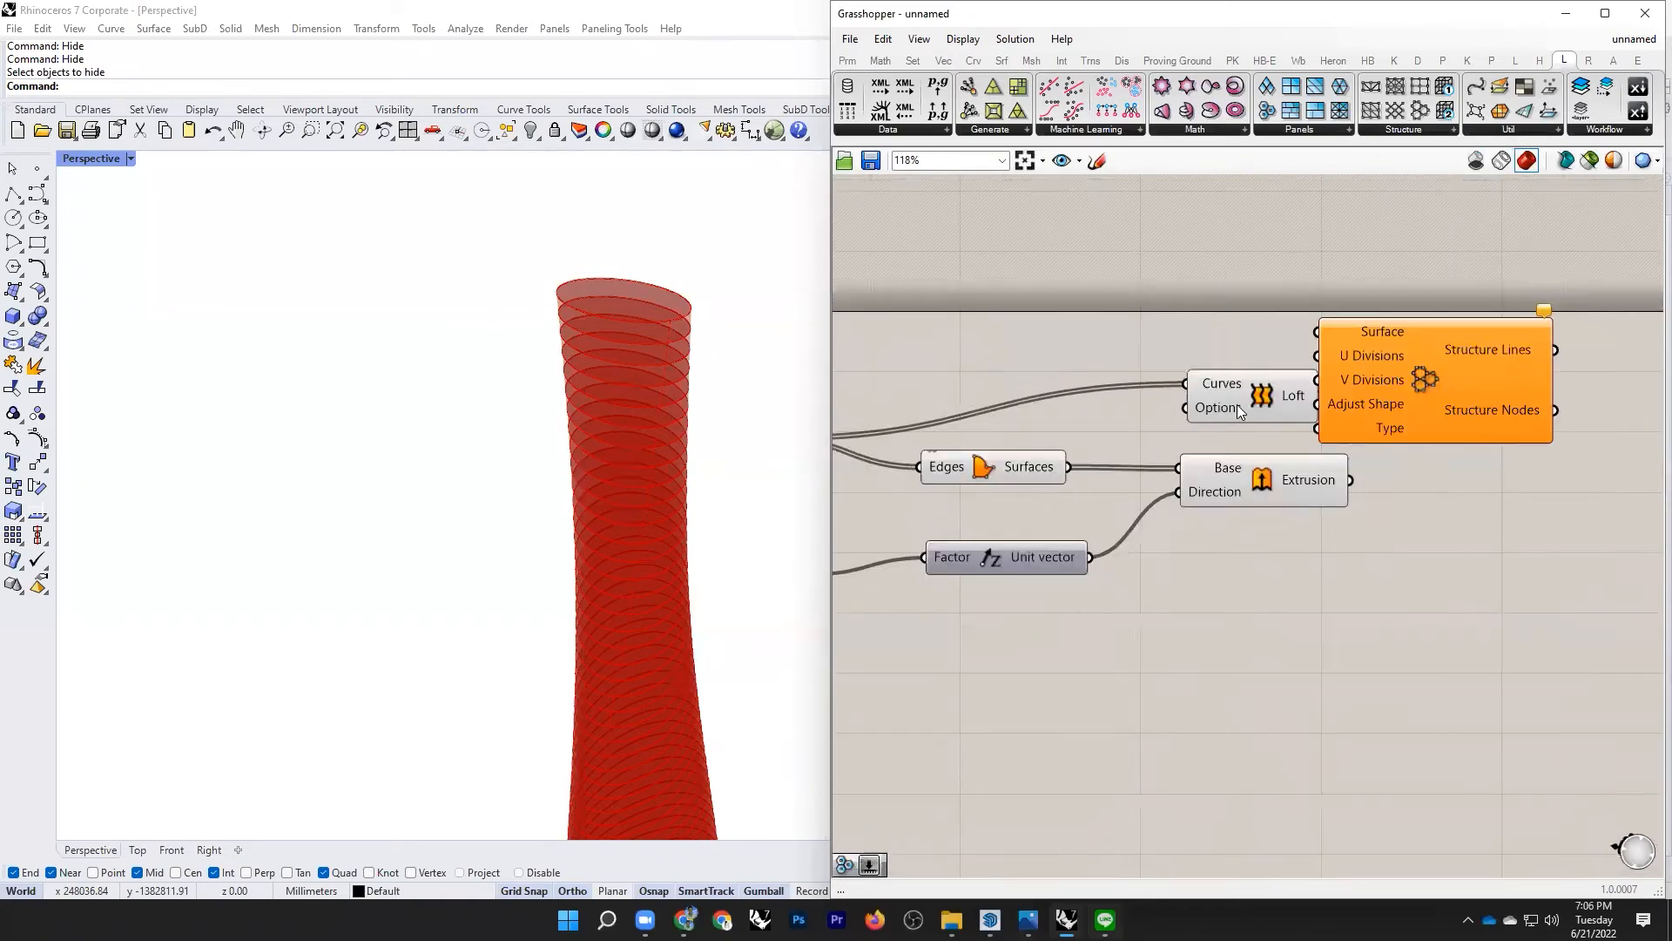
scroll(1500, 394, "up", 4)
left_click_drag(1350, 370, 1604, 405)
Step: Connect the Loft output to the Hexagonal Structure's Surface input and inspect the resulting lattice on the tower
scroll(1385, 396, "down", 1)
scroll(1248, 410, "down", 1)
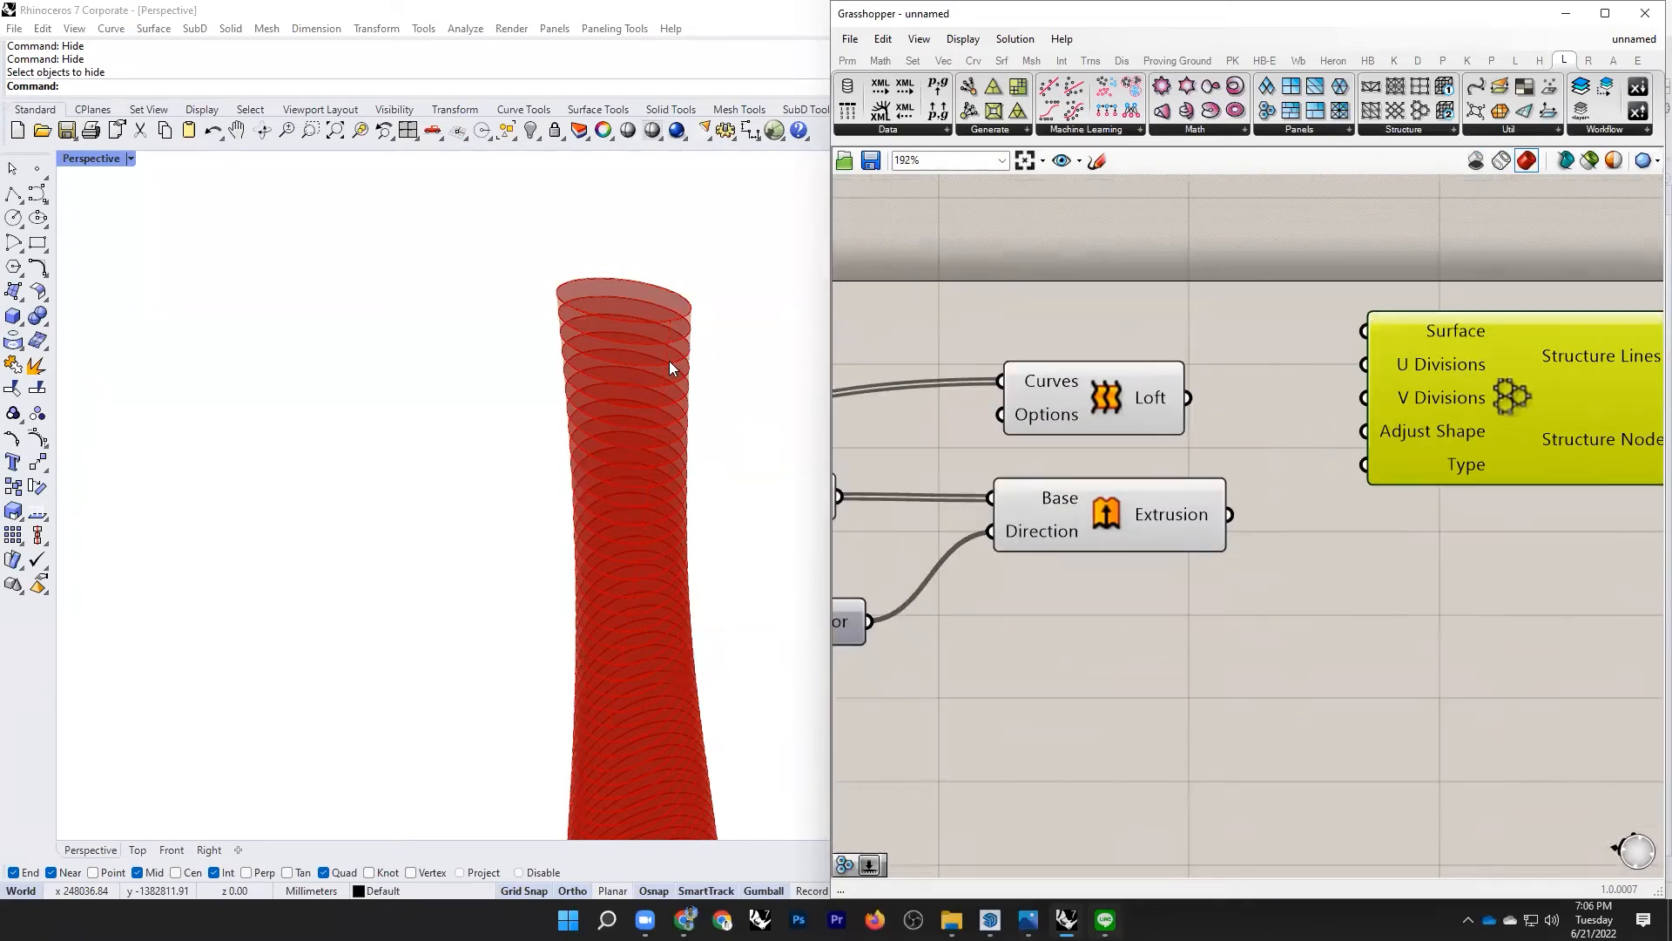
scroll(586, 375, "down", 6)
right_click_drag(639, 562, 455, 613)
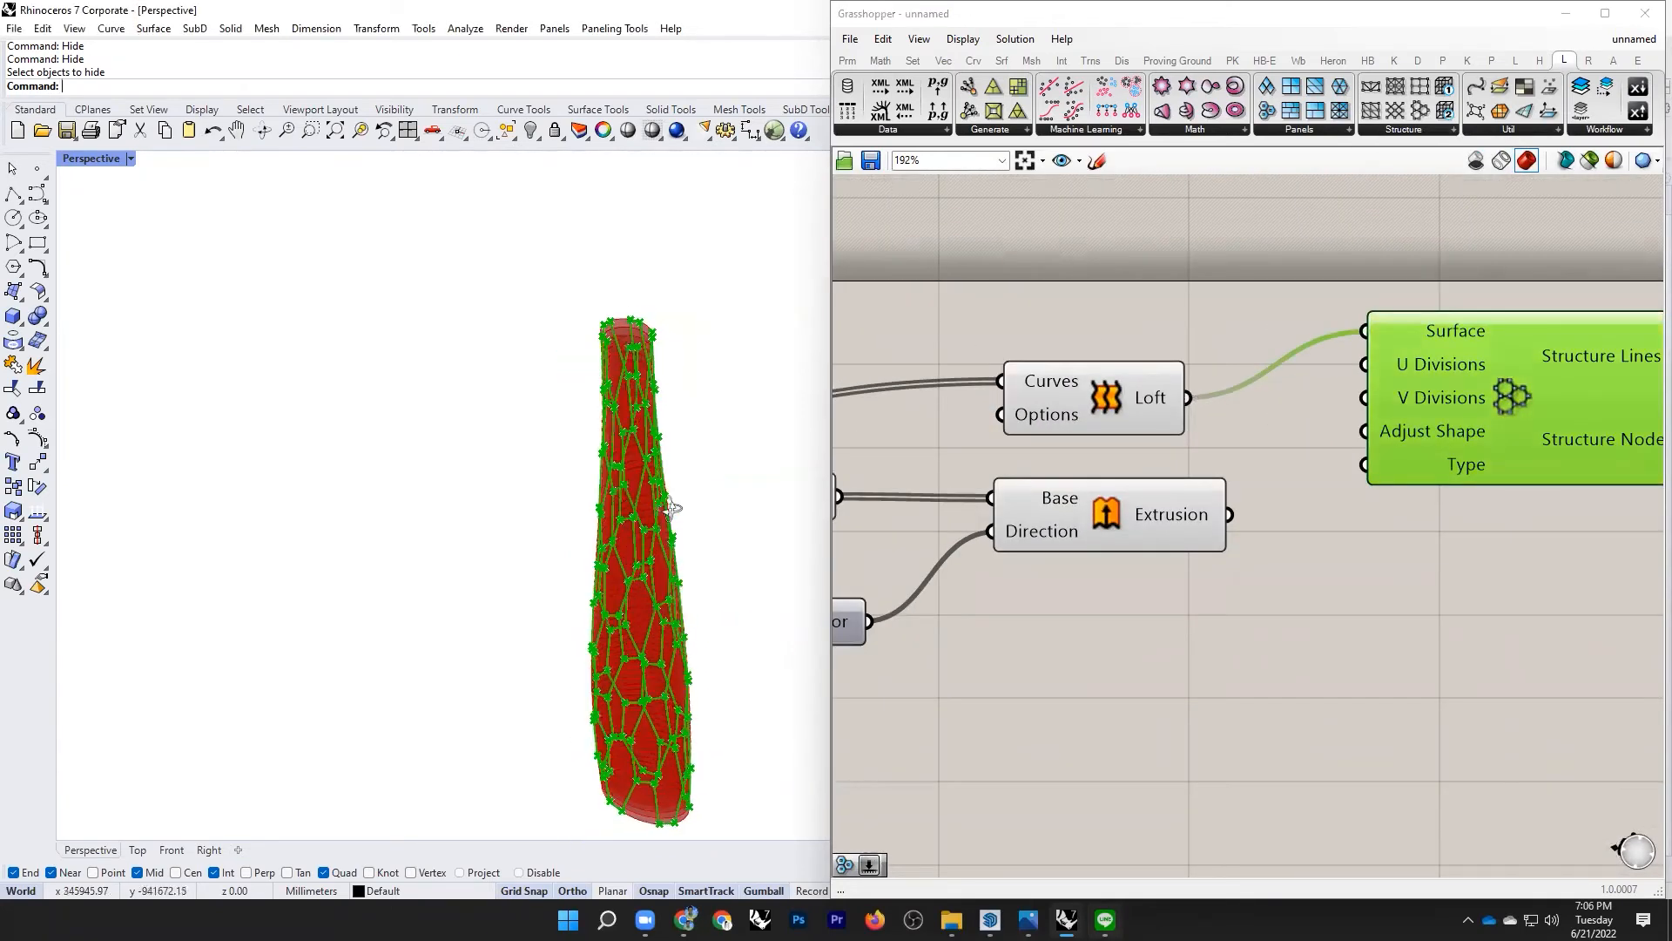
scroll(671, 507, "up", 5)
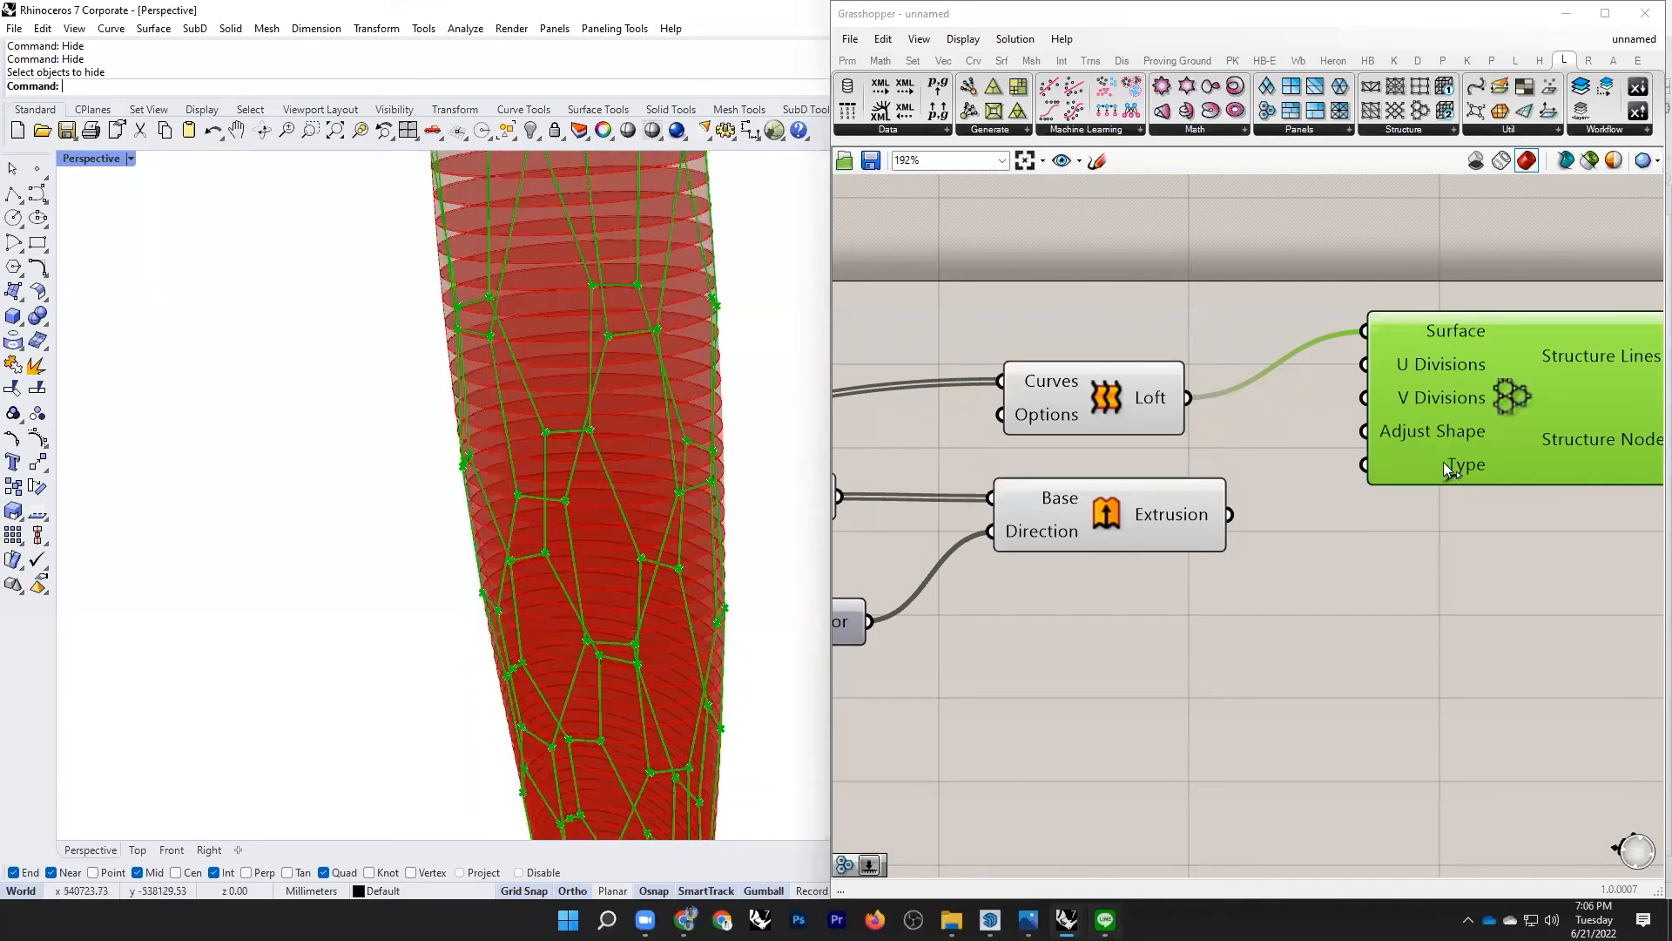
scroll(1259, 474, "down", 2)
scroll(1232, 467, "up", 5)
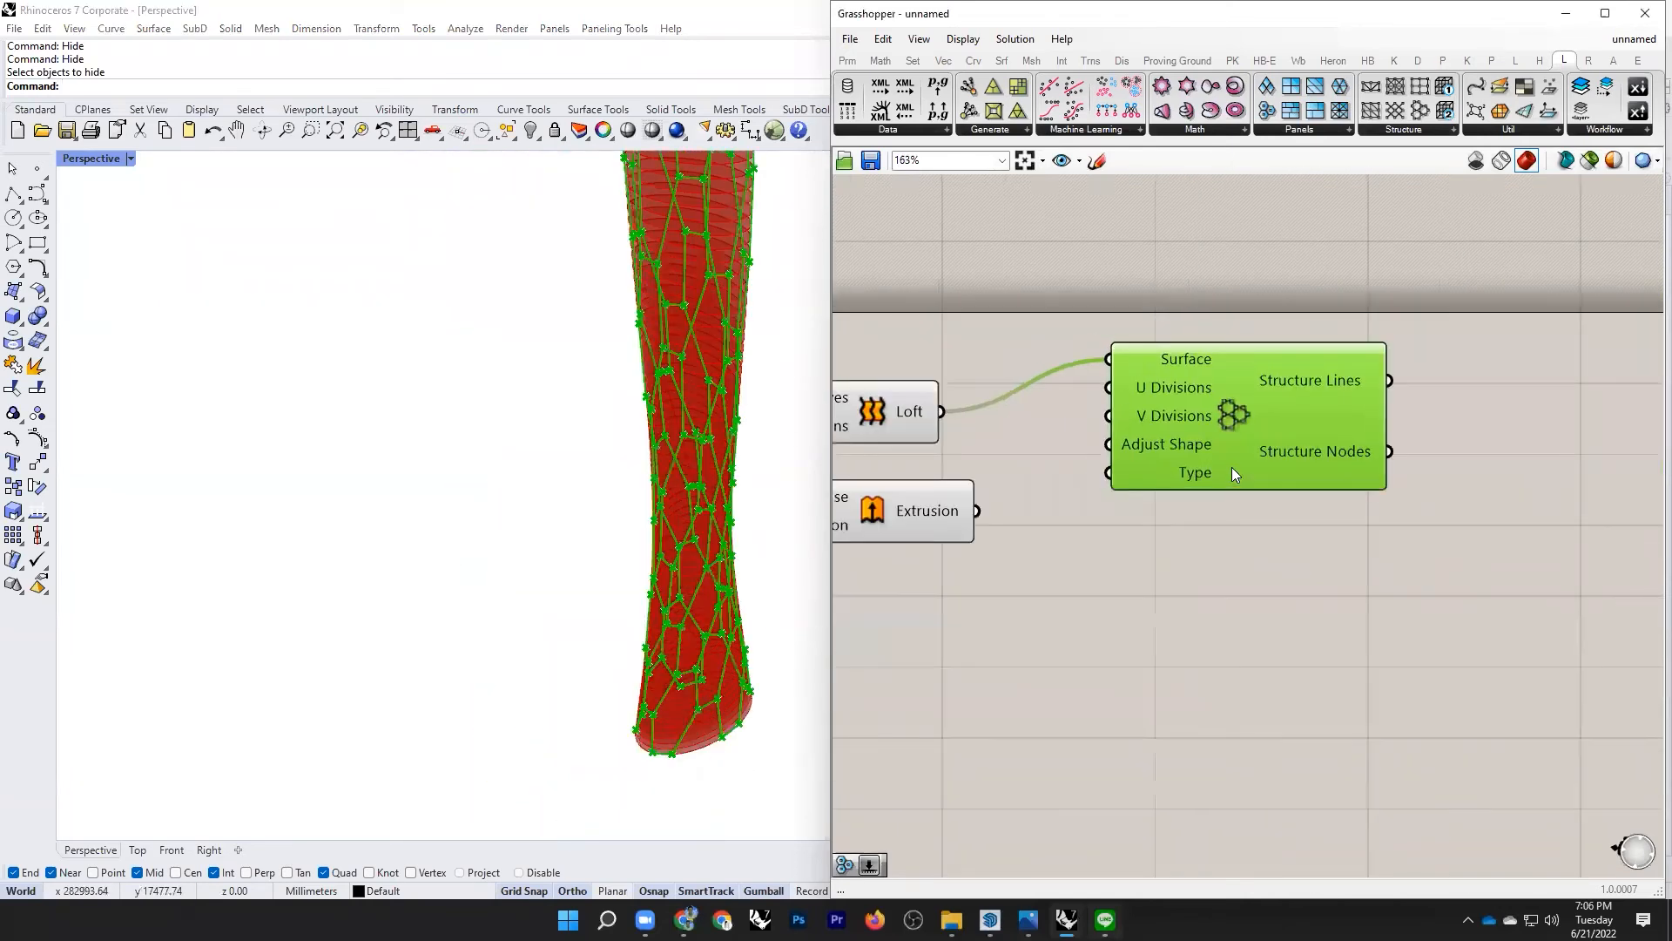
Step: Add a number slider of 25 for the Hexagonal Structure's U Divisions input
double_click(1181, 440)
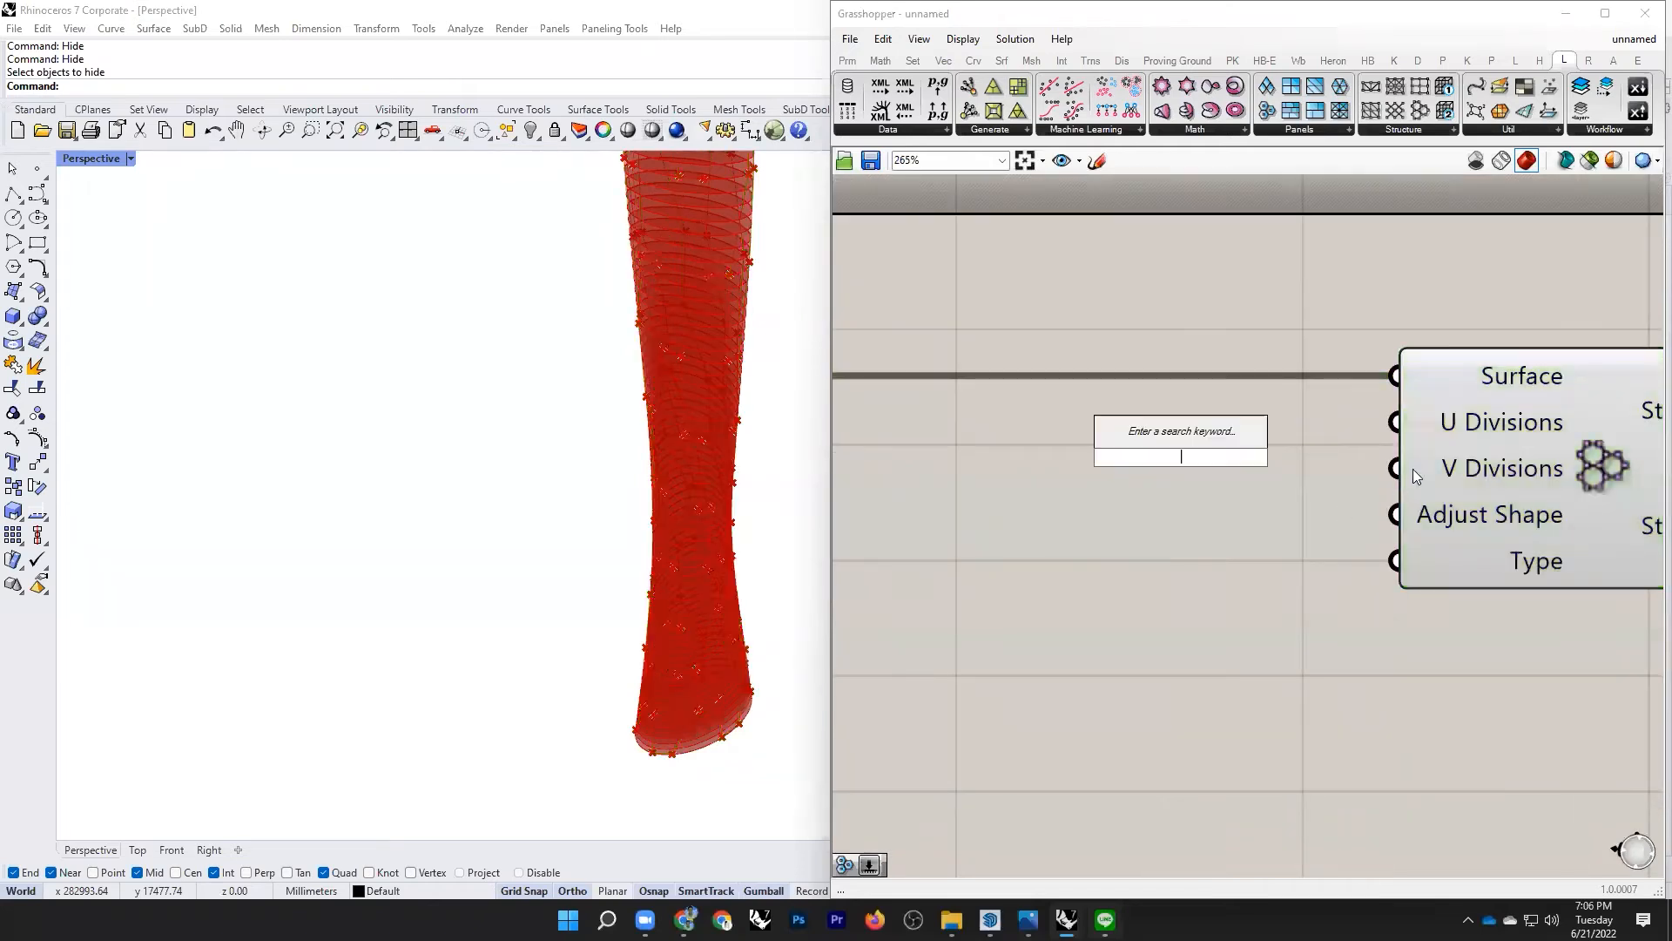
double_click(1245, 475)
type("25")
key("Return")
scroll(1057, 451, "down", 3)
left_click_drag(1057, 457, 915, 454)
left_click_drag(1237, 471, 1080, 466)
Step: Connect a number slider of 12 to V Divisions, set the U Divisions slider to 45, and check the denser lattice
double_click(1028, 511)
type("12")
key("Return")
left_click_drag(1152, 509, 1235, 460)
mouse_move(666, 271)
right_mouse_down()
mouse_move(571, 280)
mouse_move(546, 175)
mouse_move(654, 252)
right_mouse_up()
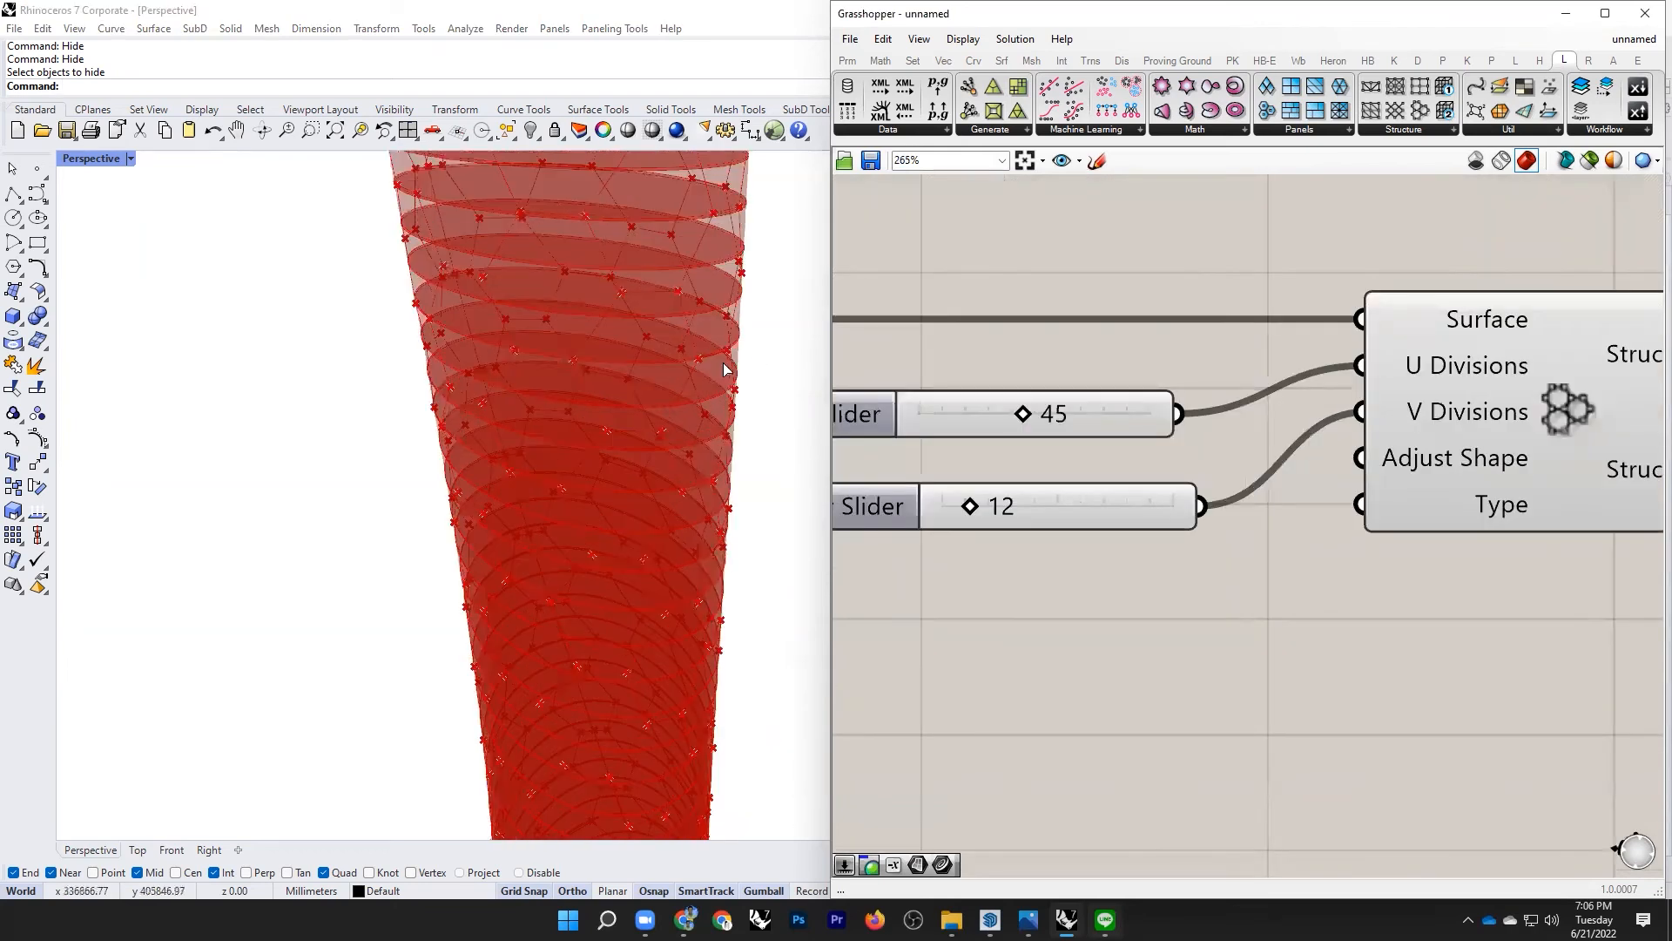
scroll(730, 378, "up", 3)
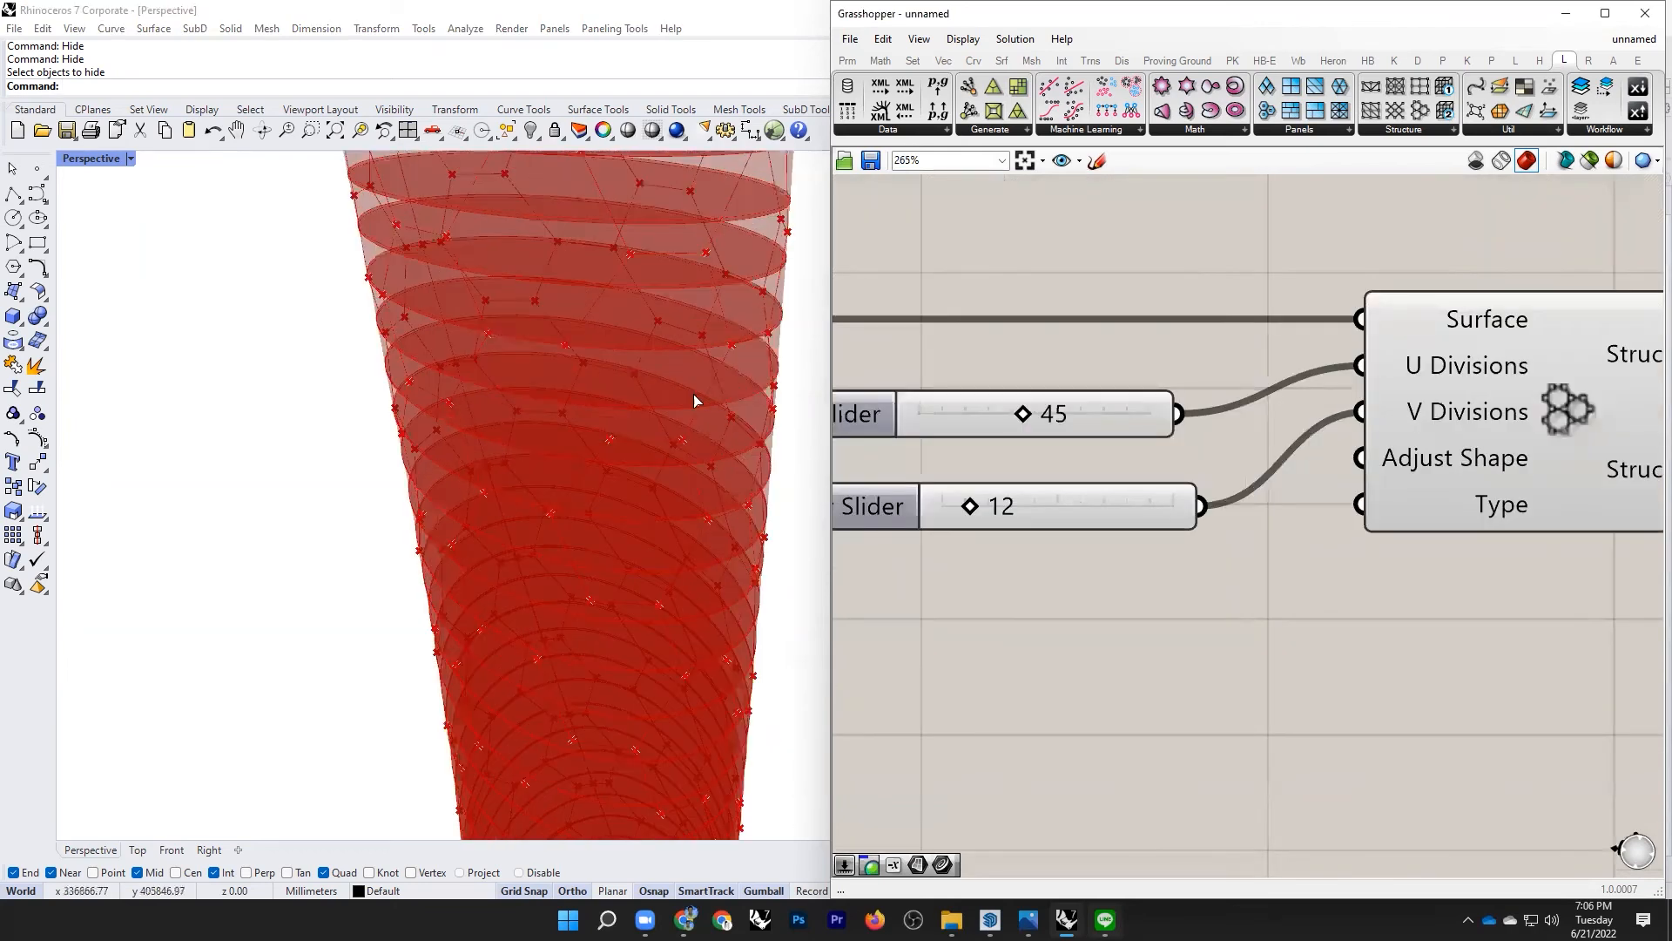
right_click(694, 397)
scroll(723, 400, "down", 8)
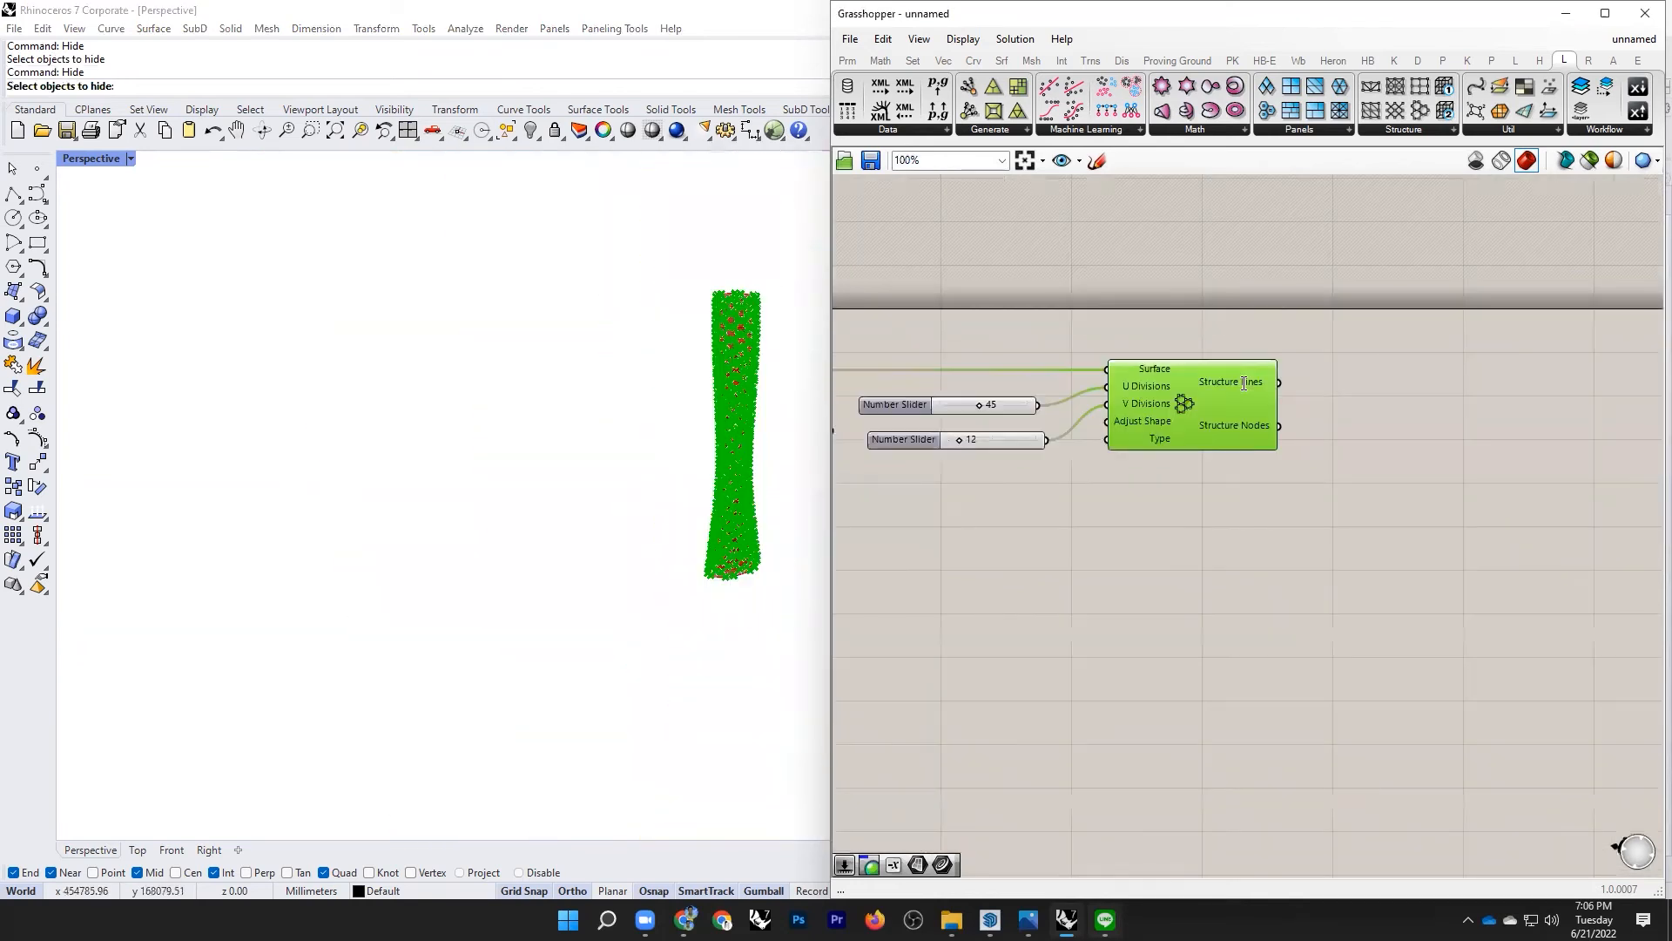
Step: Add a Pipe component and connect the Hexagonal Structure's Structure Lines to its Curve input
double_click(1242, 382)
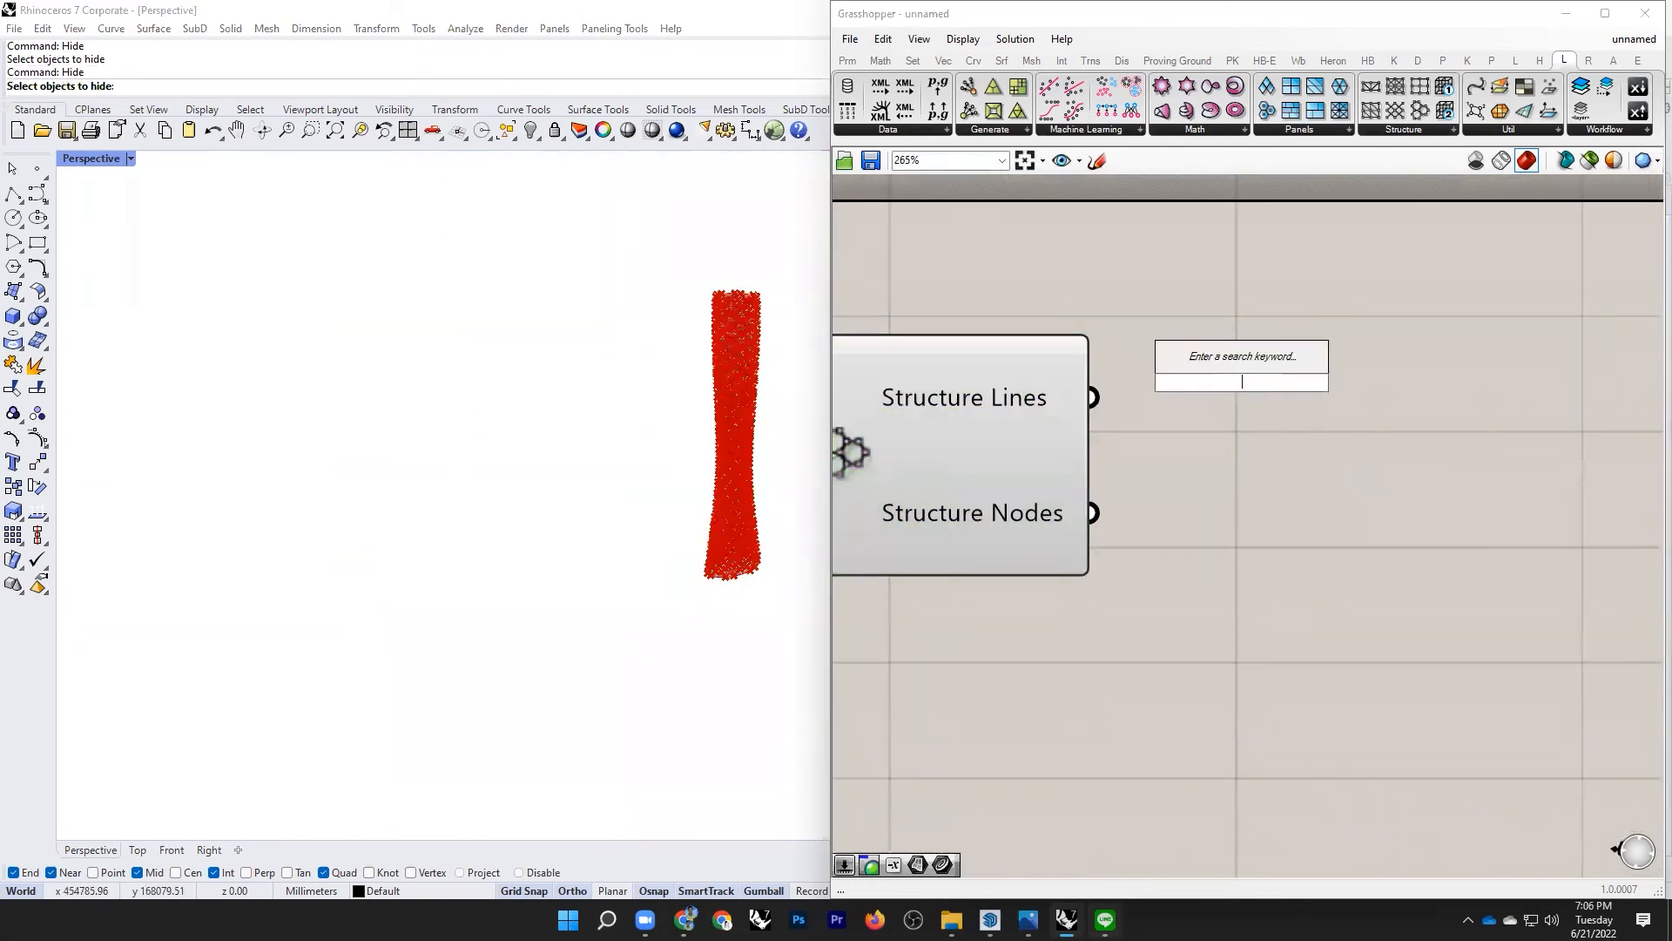
type("pip")
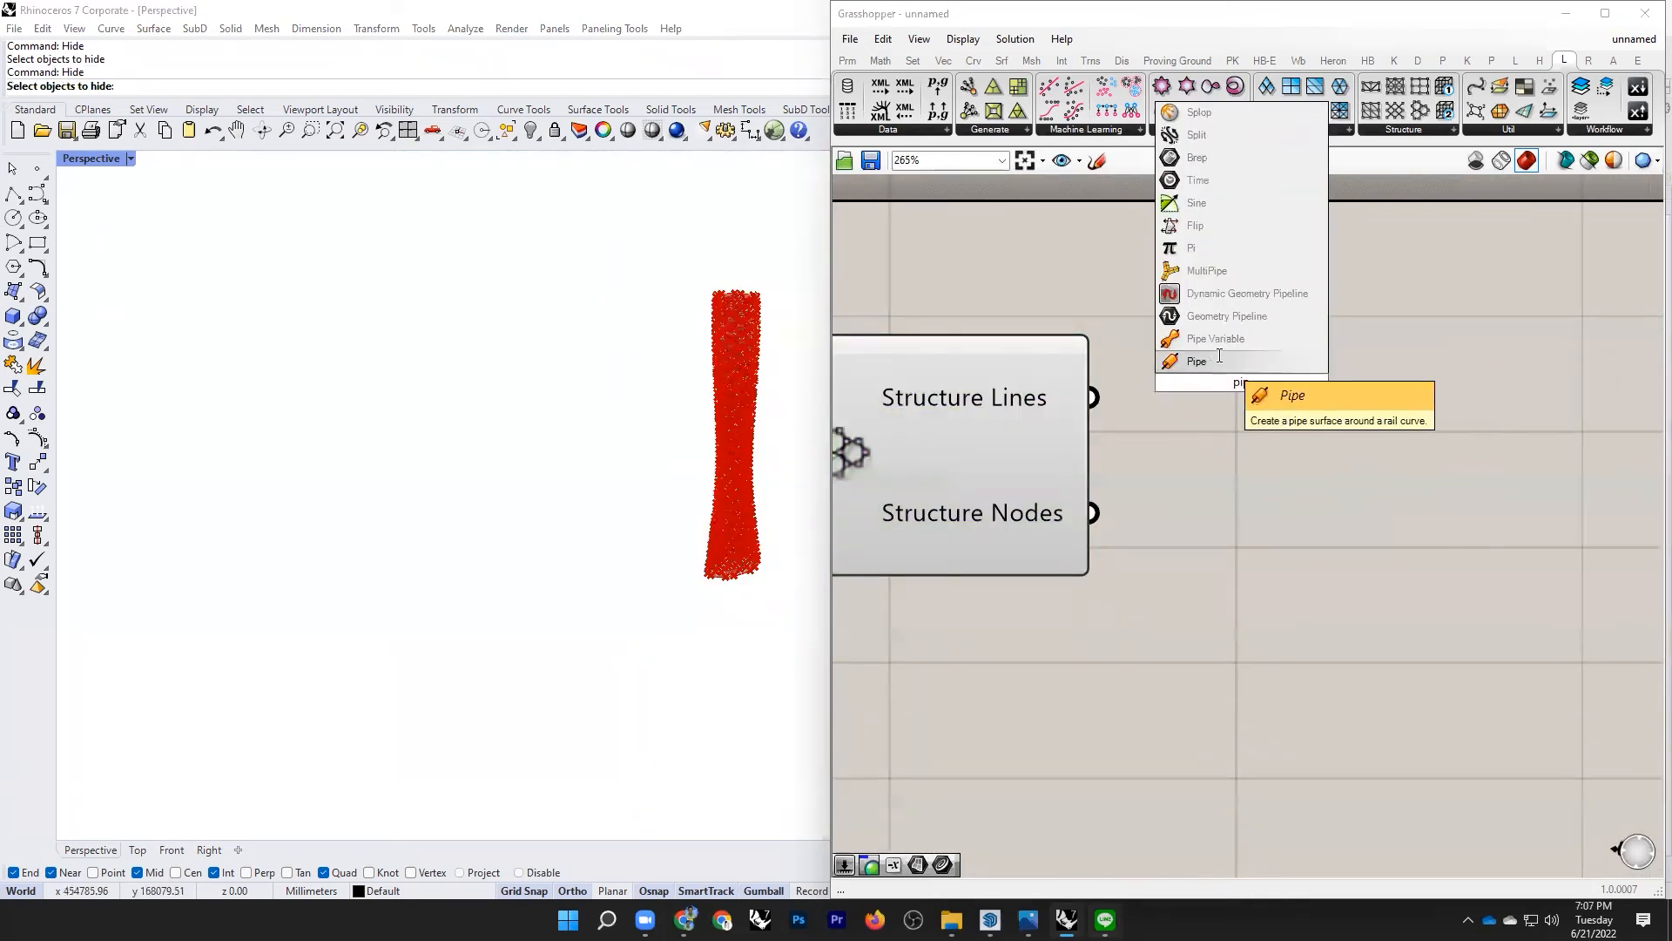
key("Return")
left_click_drag(1298, 352, 1298, 354)
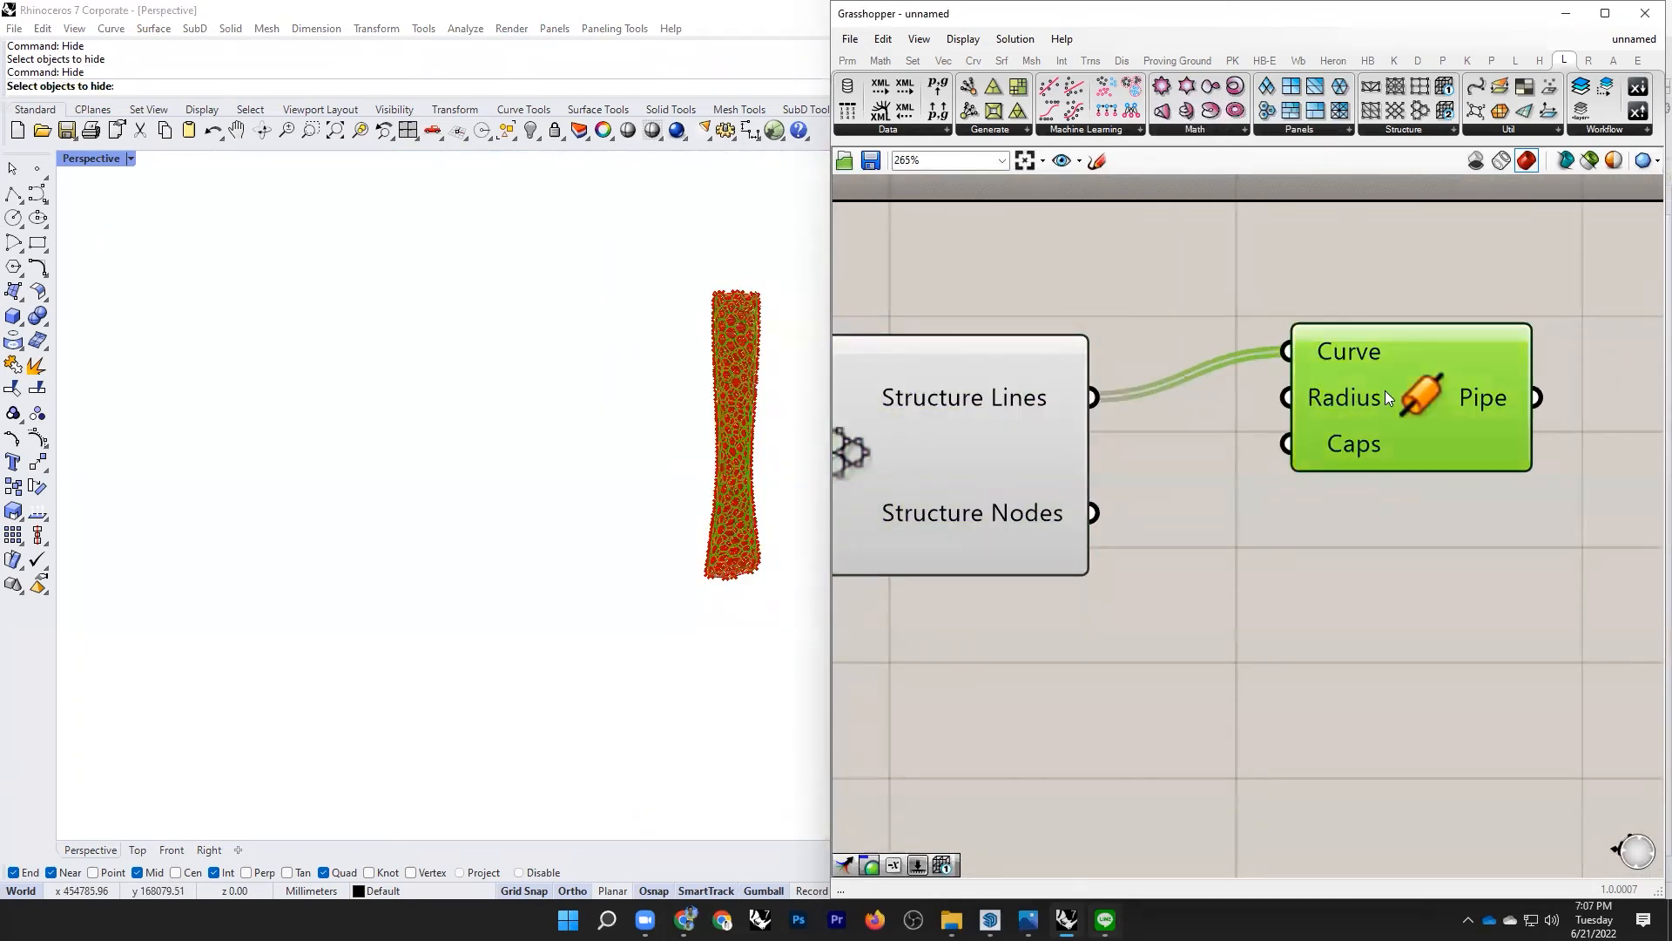
left_click_drag(1385, 391, 1435, 411)
Step: Add a number slider with the value 500, connect it to the Pipe's Radius, and check the piped hexagonal lattice
double_click(1176, 473)
type("500")
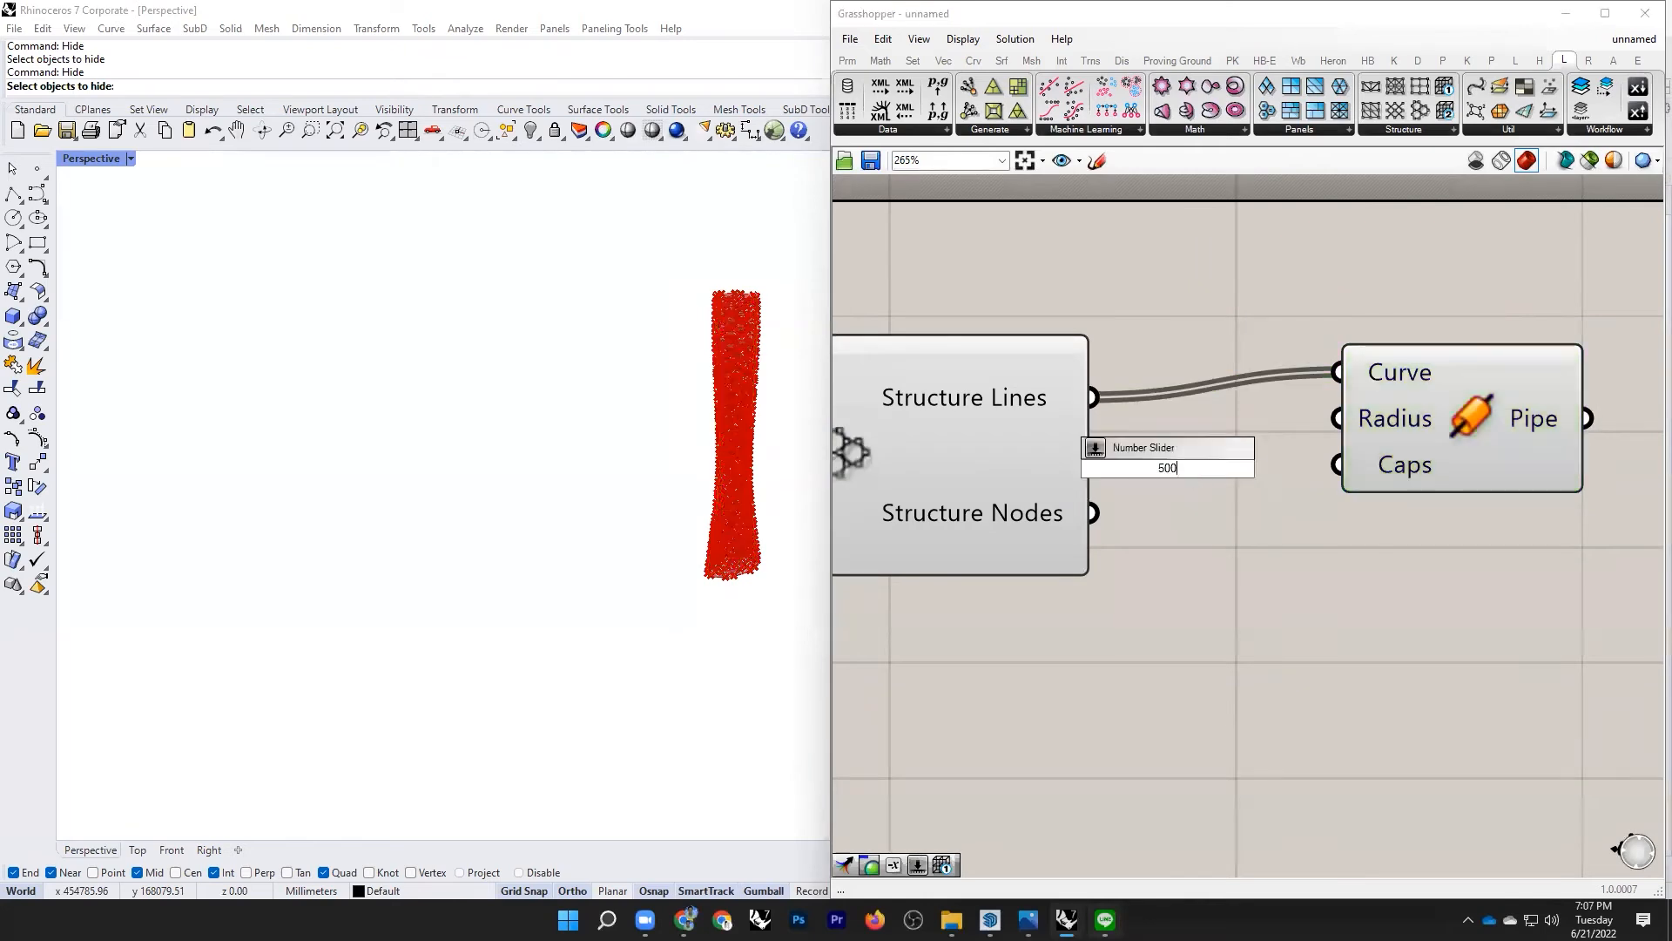
key("Return")
scroll(1037, 453, "down", 3)
scroll(1394, 436, "up", 3)
left_click_drag(1042, 451, 1316, 452)
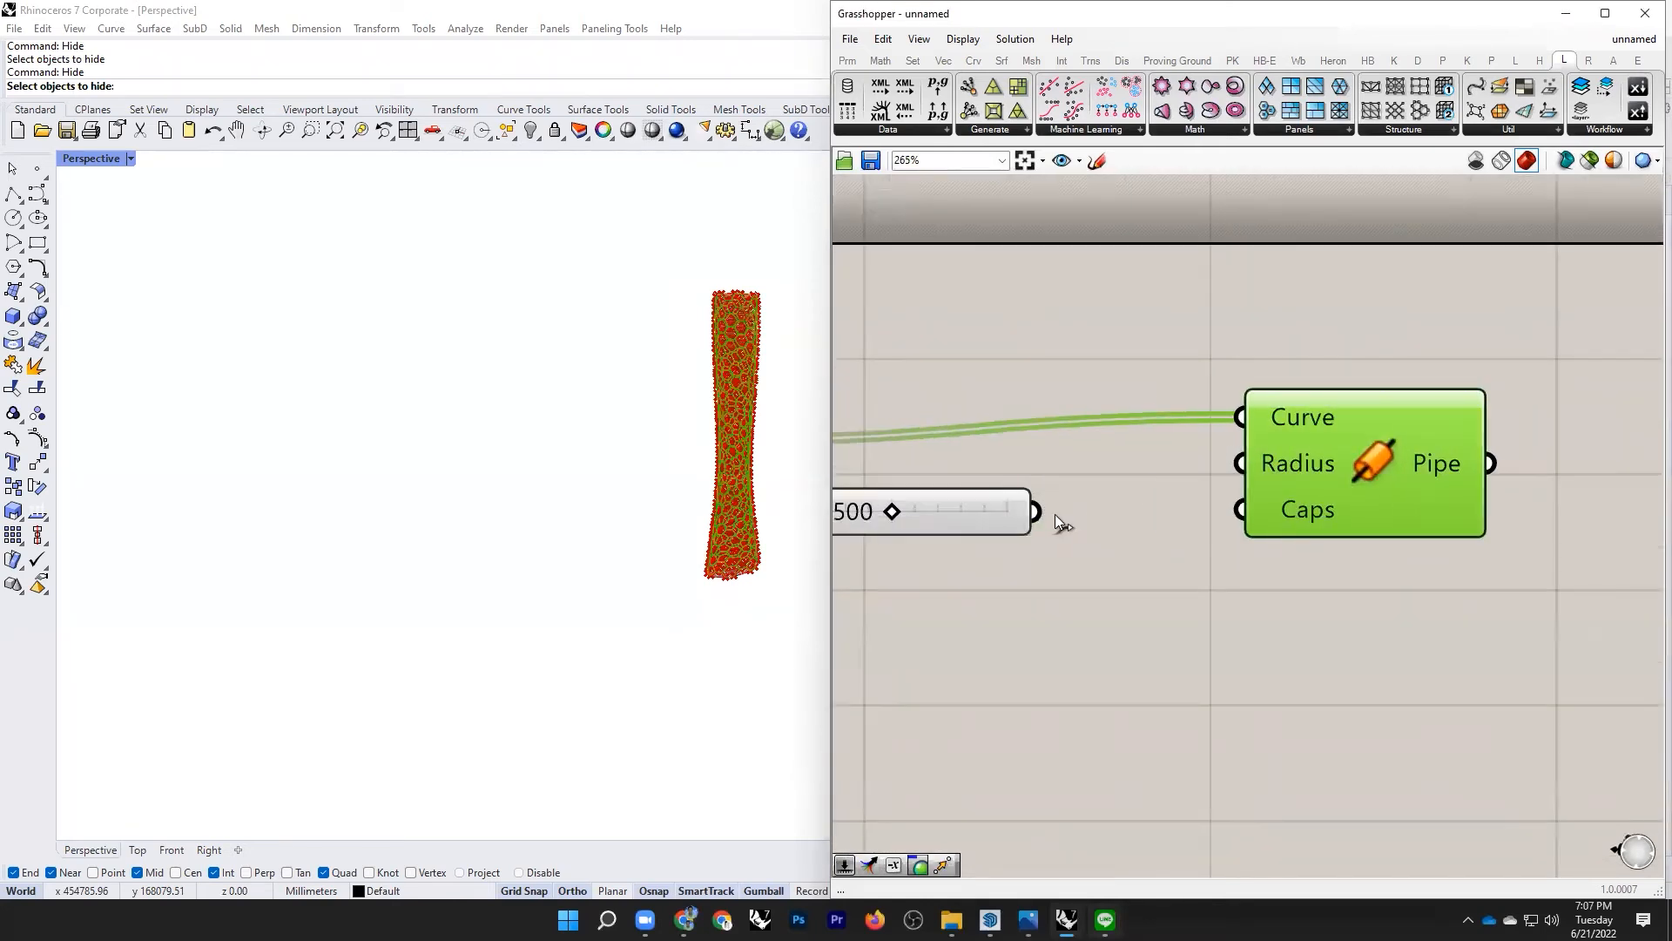
left_click(1005, 551)
scroll(730, 374, "up", 10)
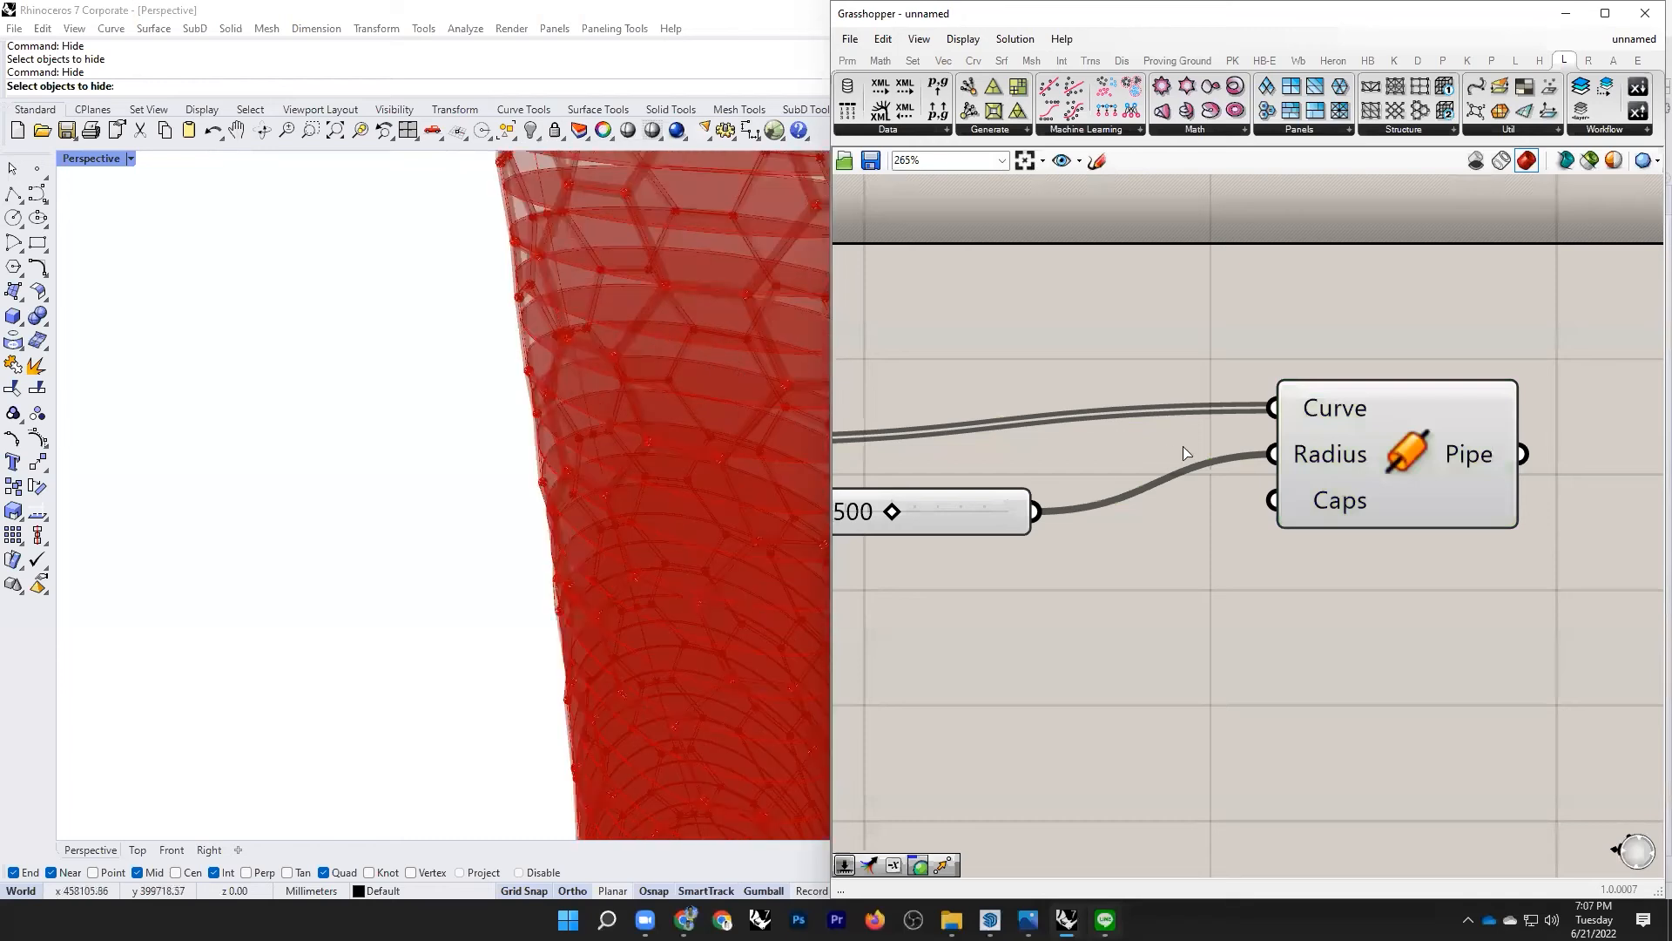
Step: End the running Hide command and bake the Pipe component's geometry as a group
left_click(1468, 523)
right_click(1411, 453)
left_click(1446, 528)
left_click(1331, 497)
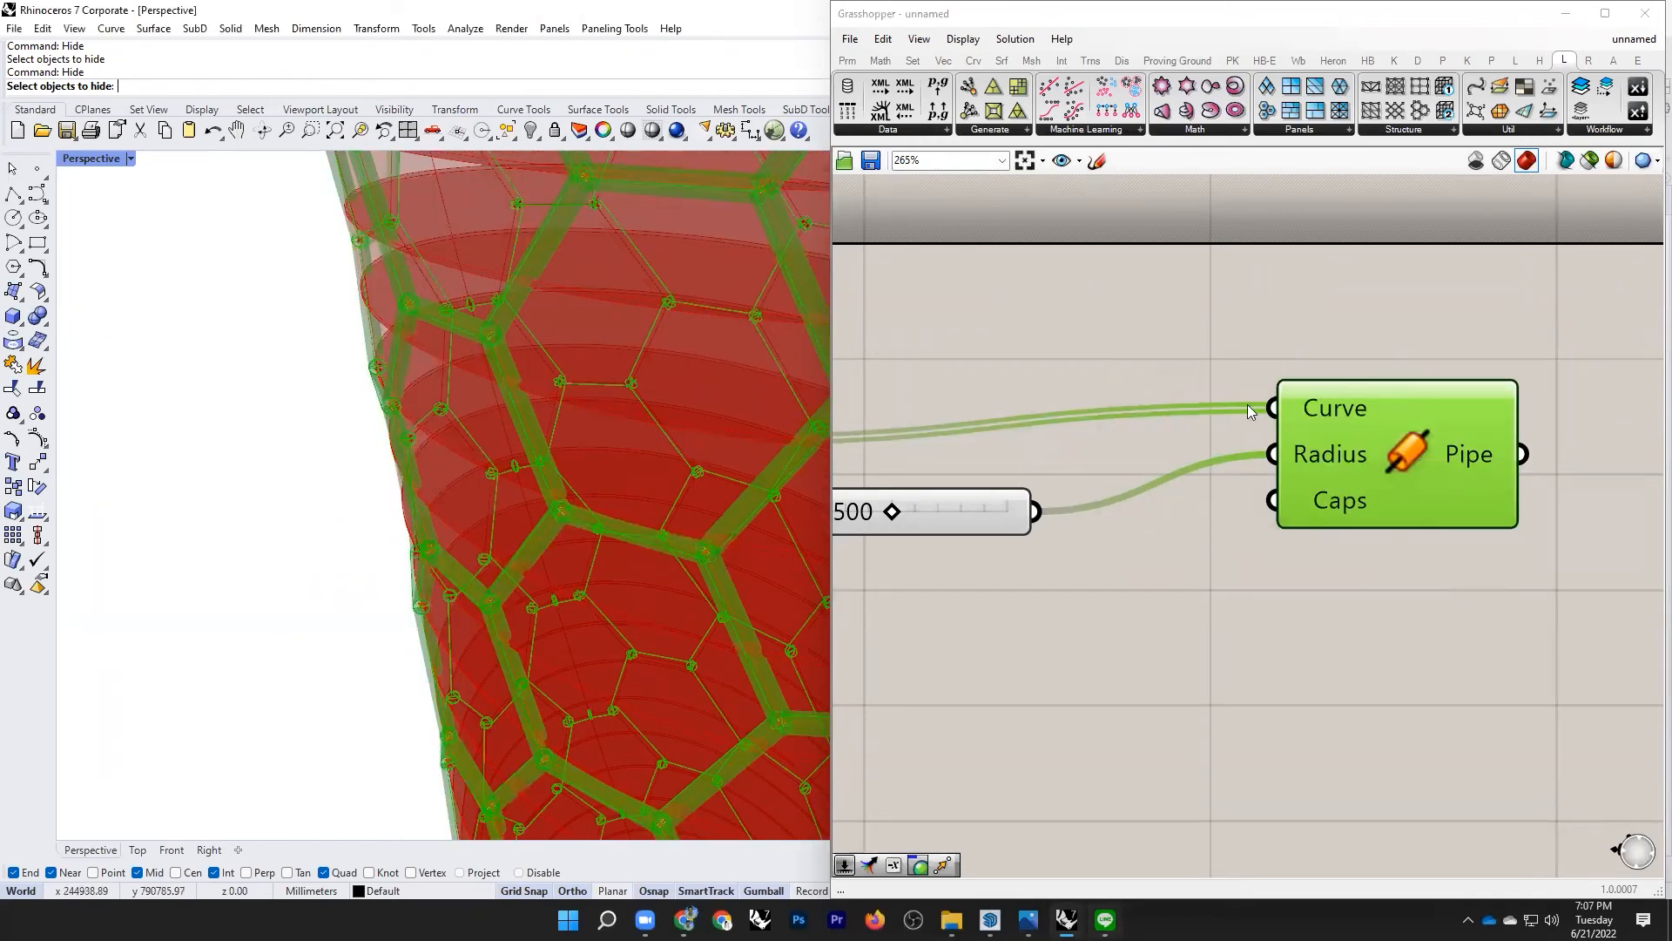
key("Escape")
right_click(1411, 447)
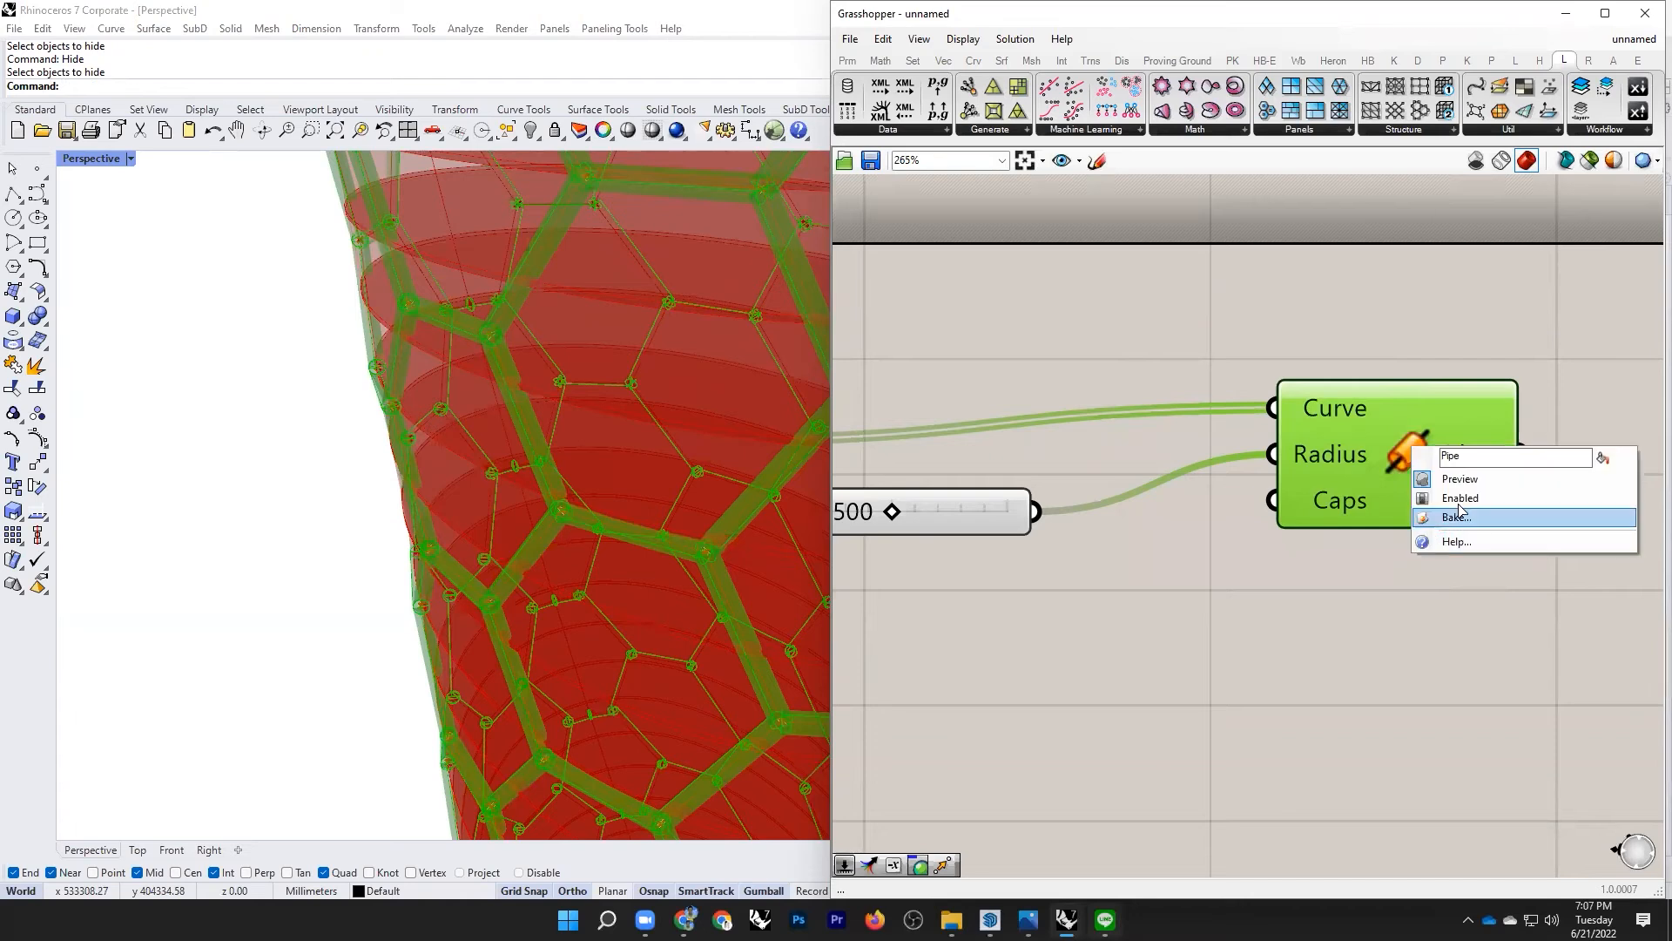
left_click(1450, 515)
left_click(1480, 686)
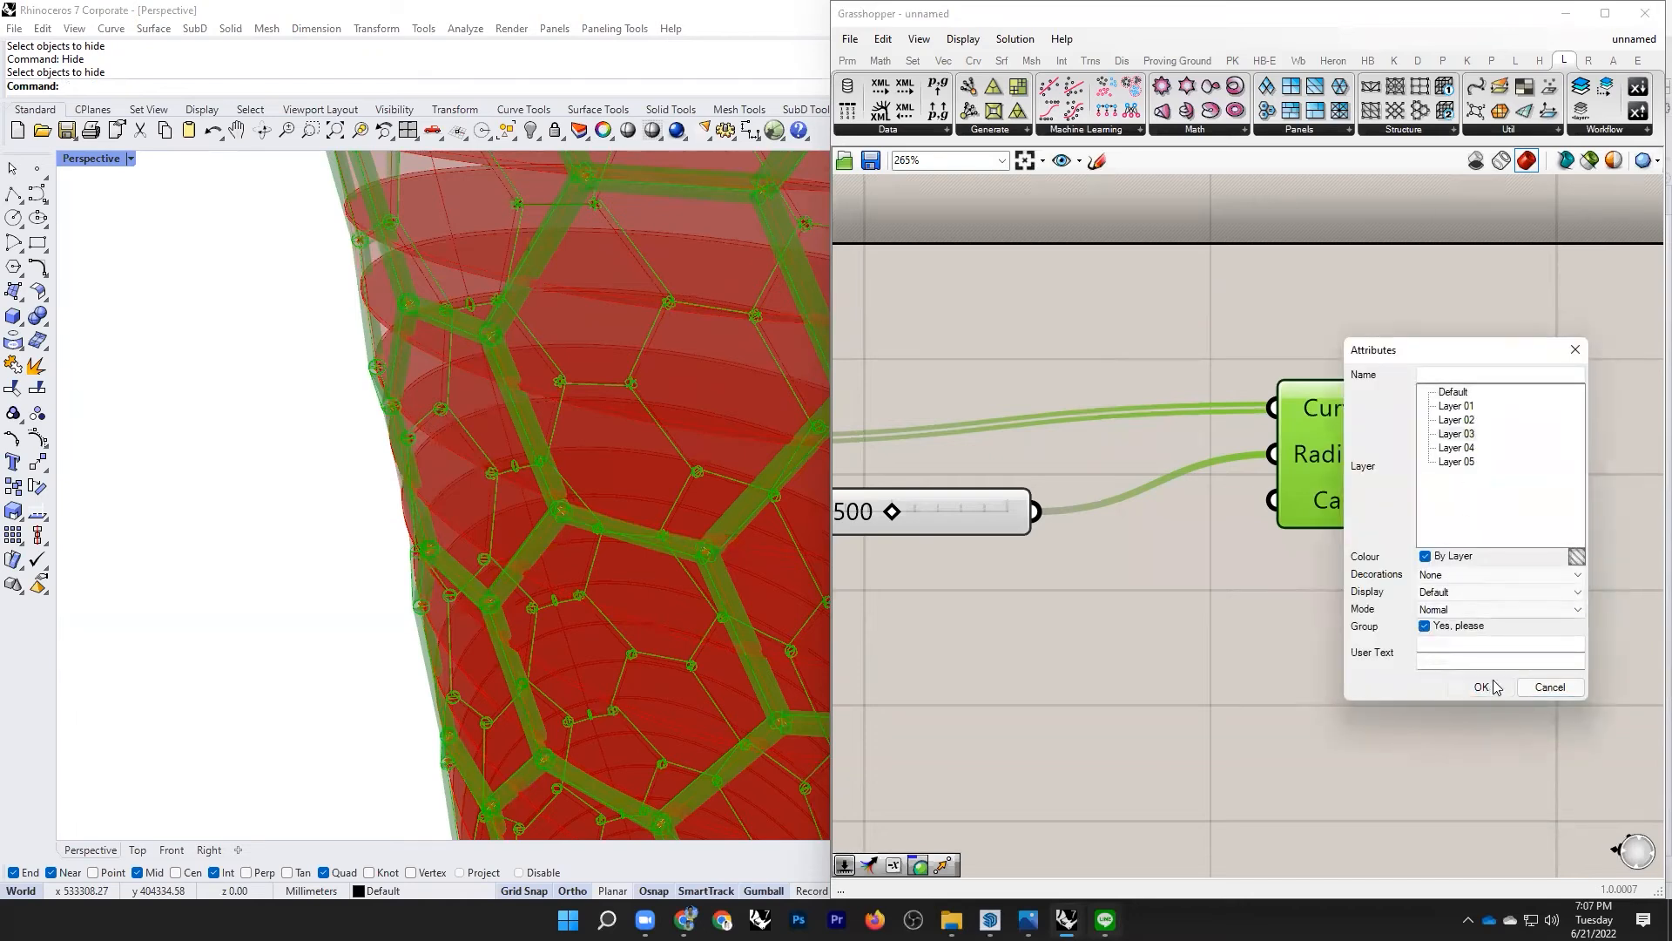
Step: Bake the Loft component's geometry onto Layer 04
scroll(1526, 505, "down", 6)
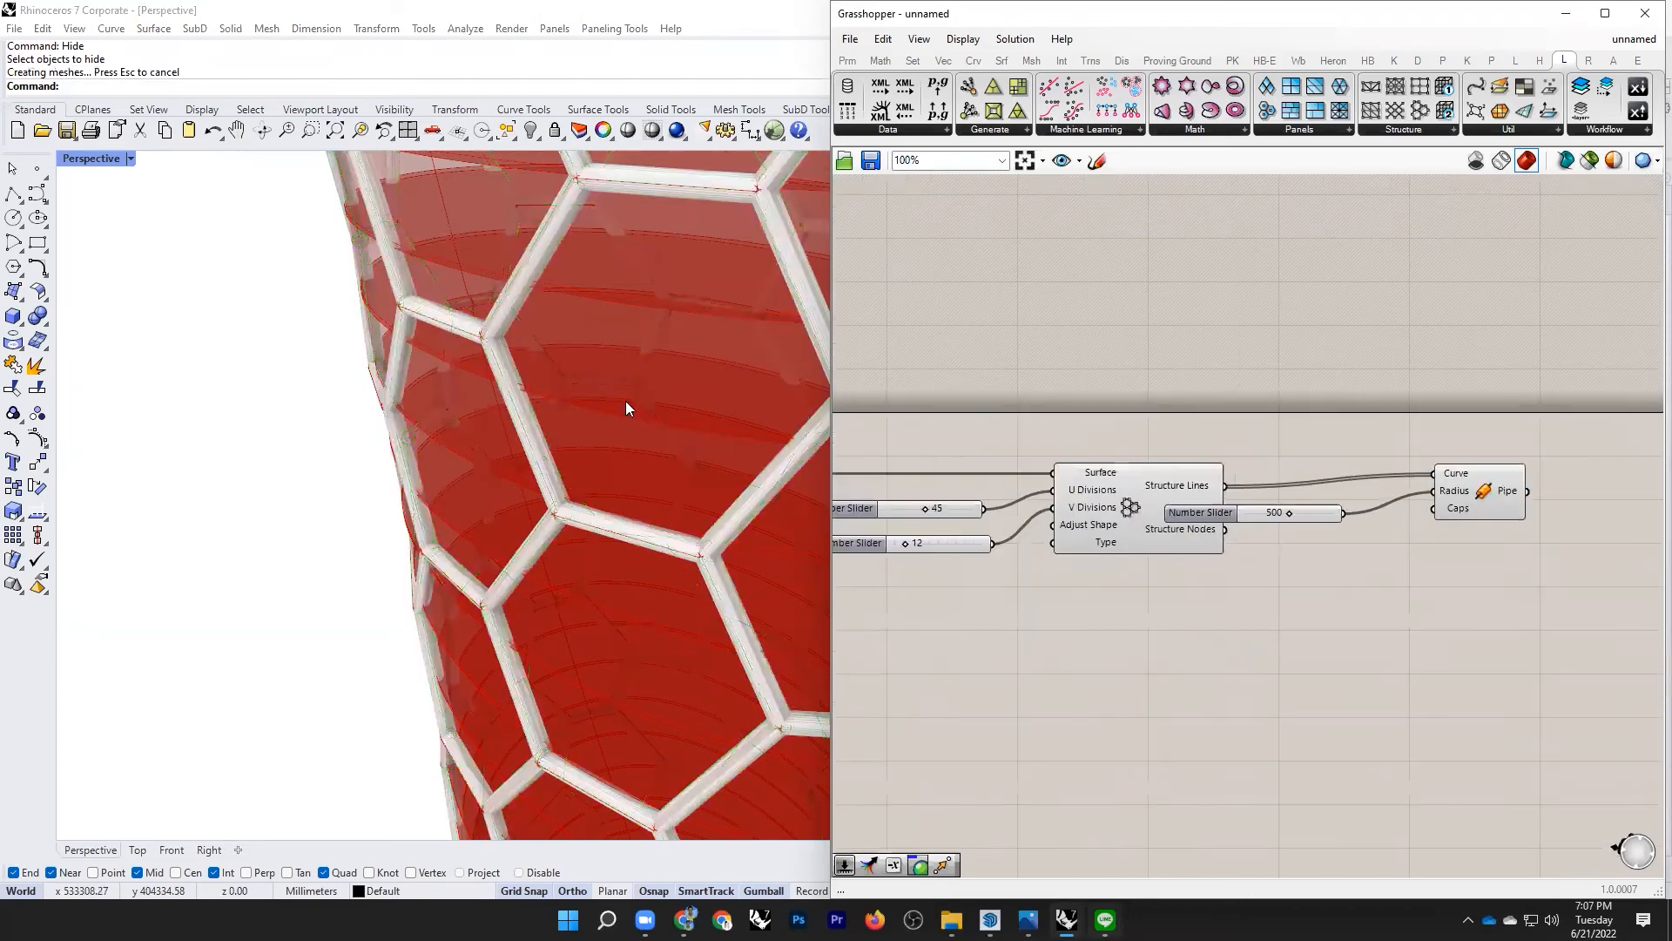
scroll(1179, 462, "down", 3)
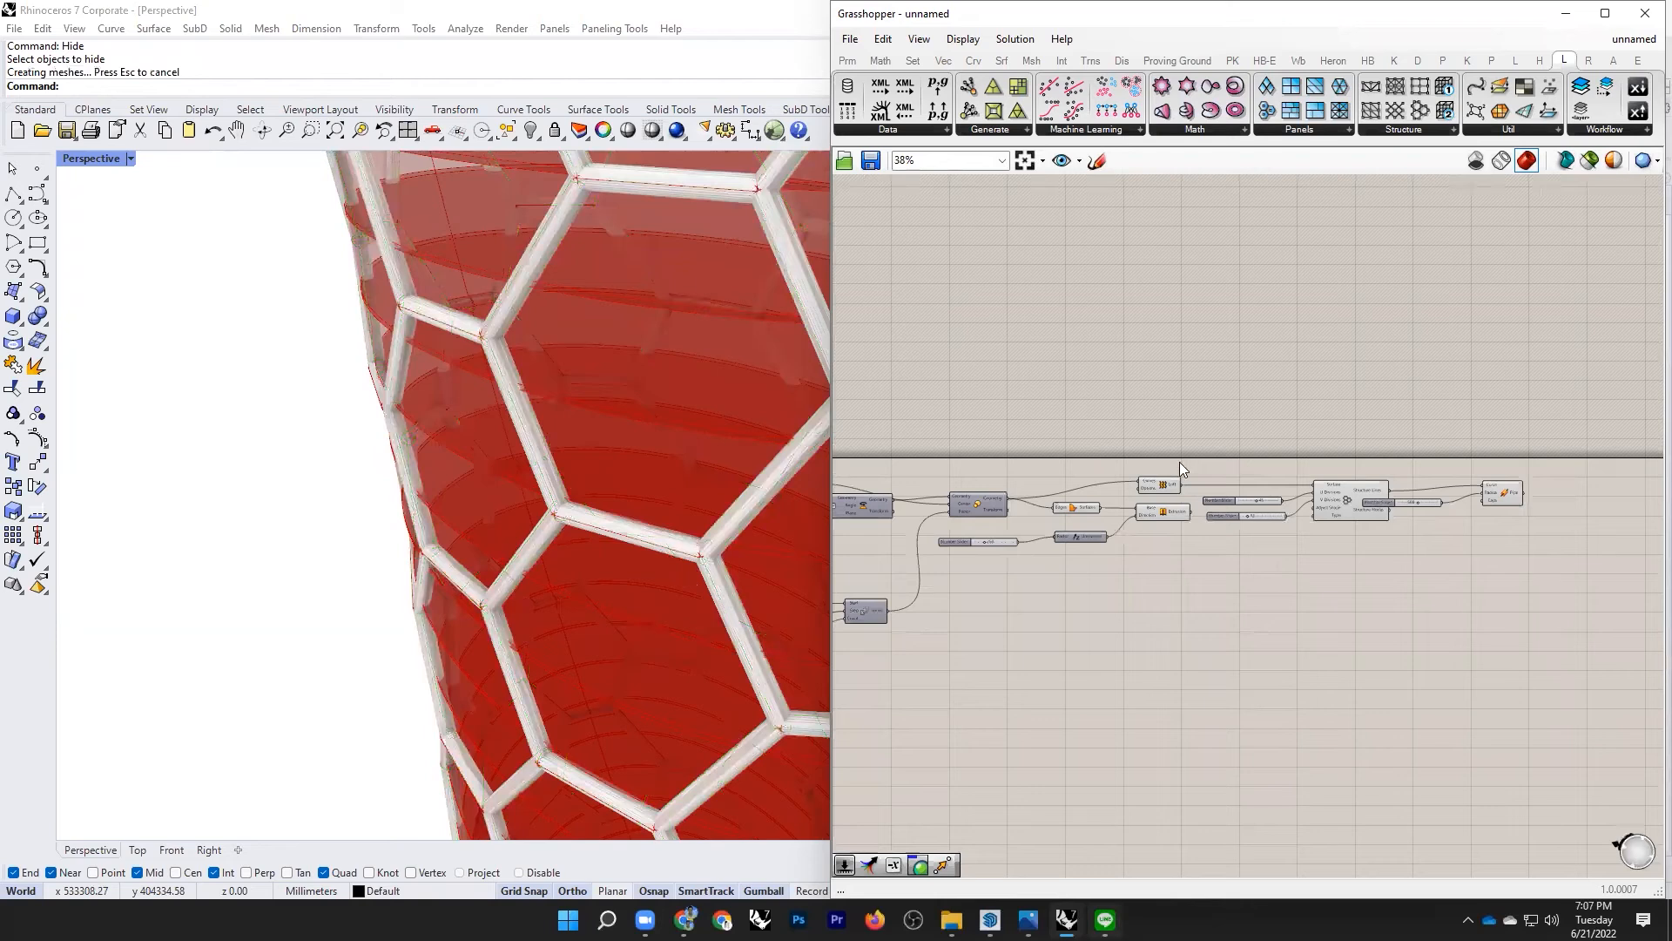
scroll(1336, 523, "up", 10)
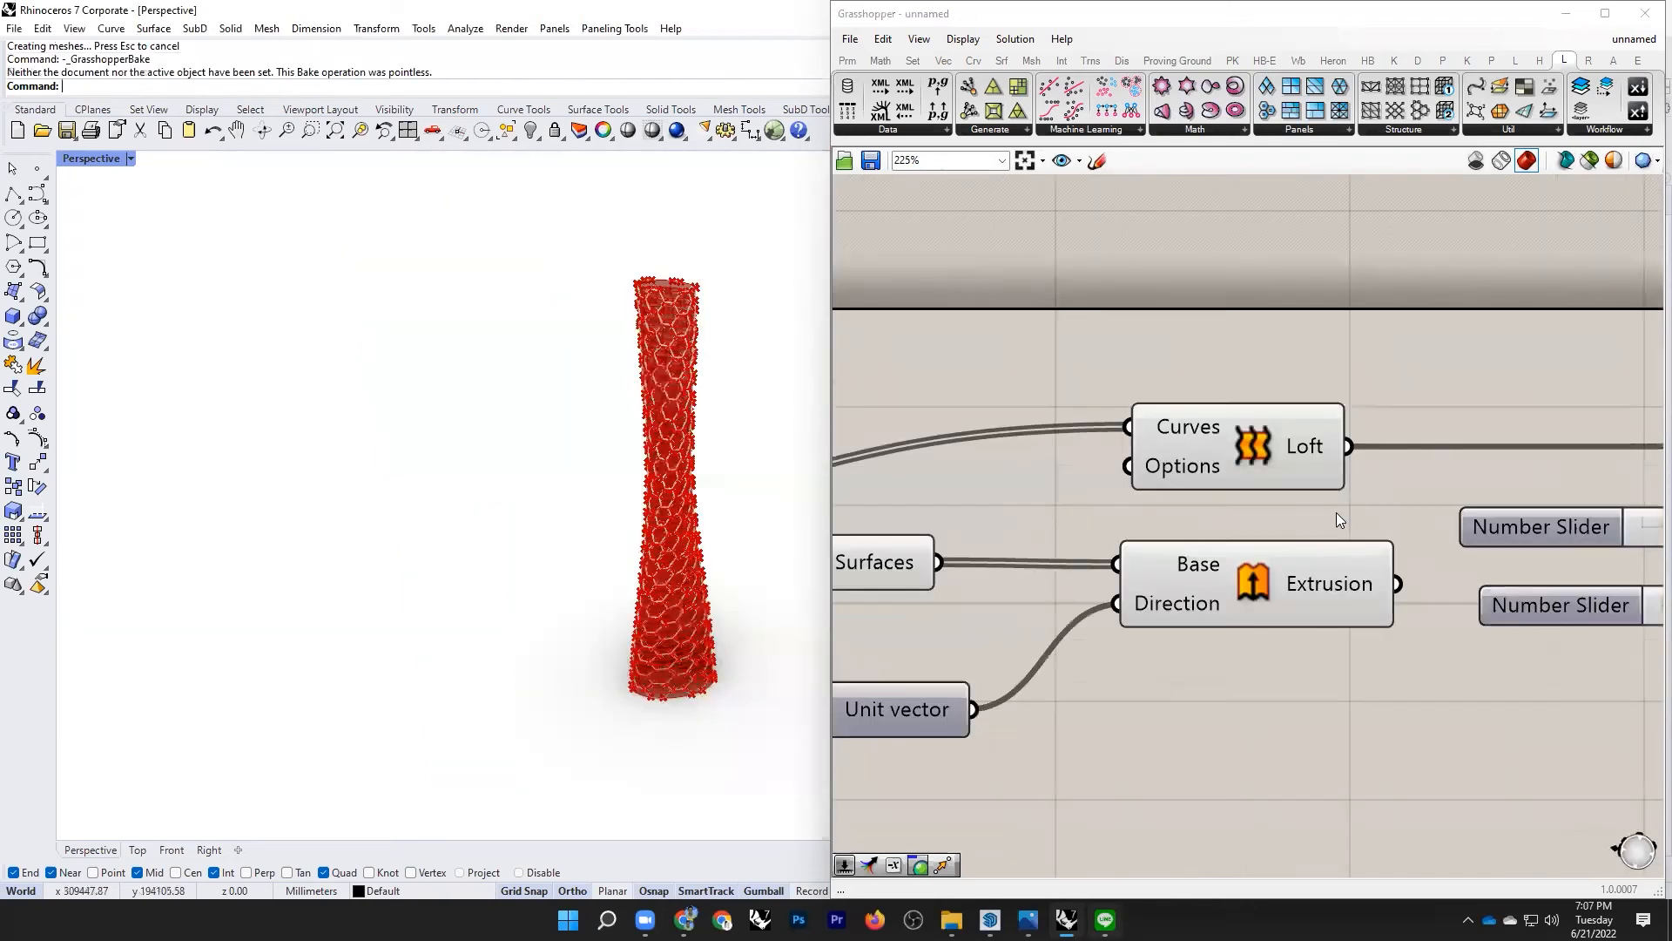
right_click(1265, 437)
left_click(1308, 507)
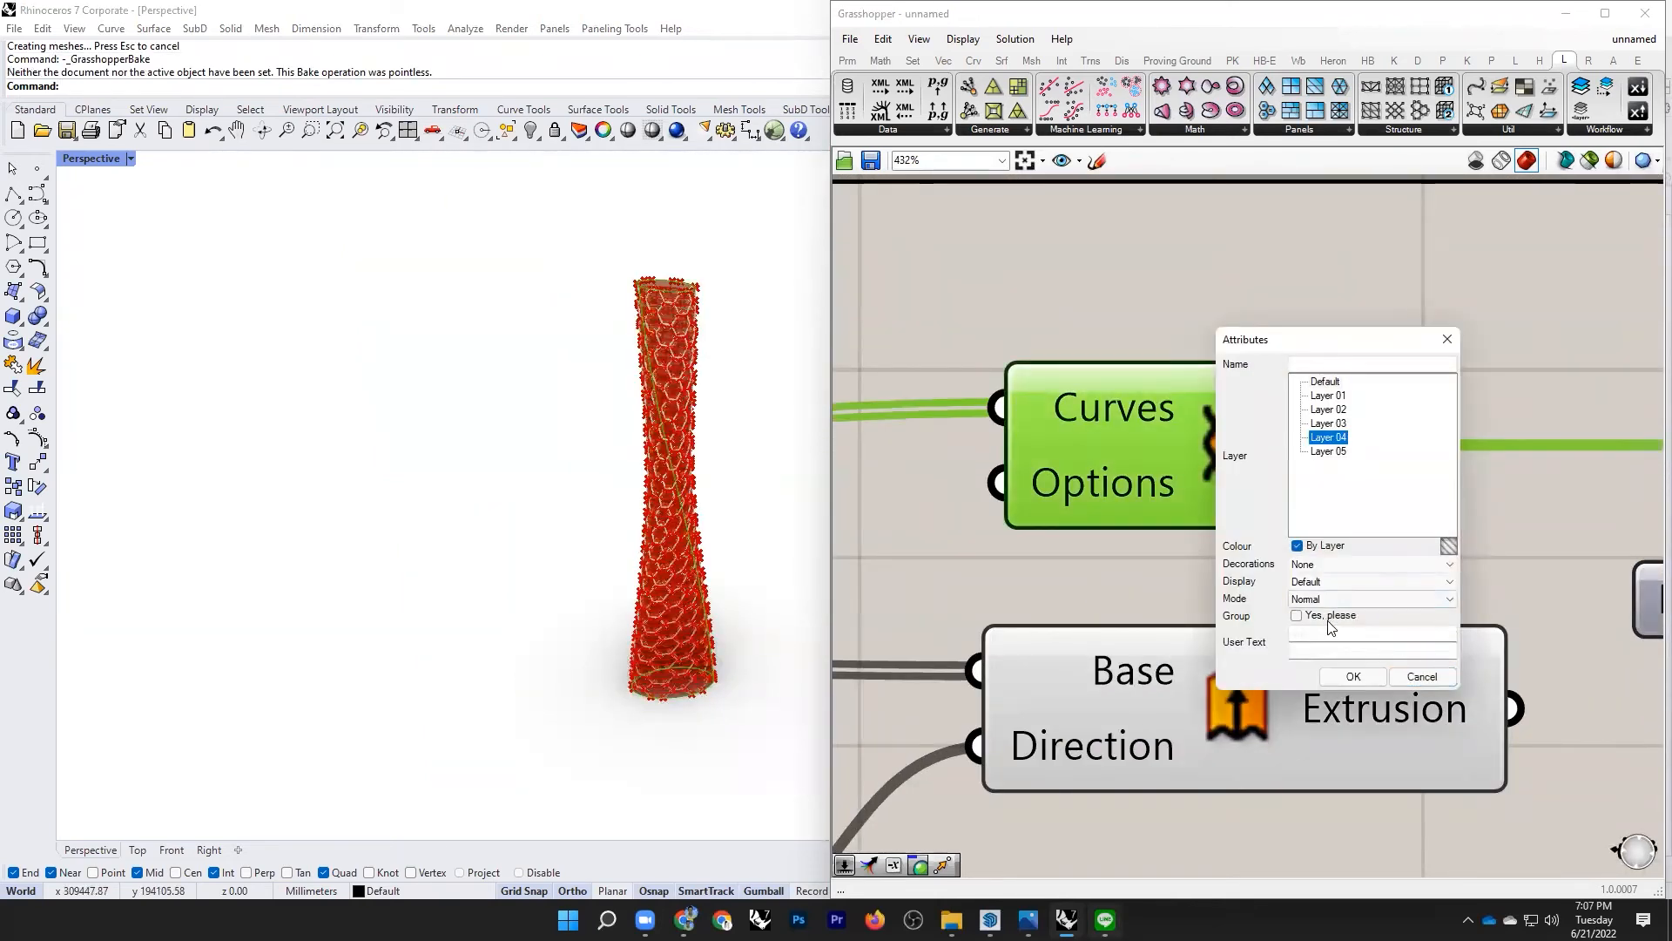
key("Return")
Step: Bake the Extrusion component's floor slab geometry with its colour set by layer
scroll(1425, 528, "down", 5)
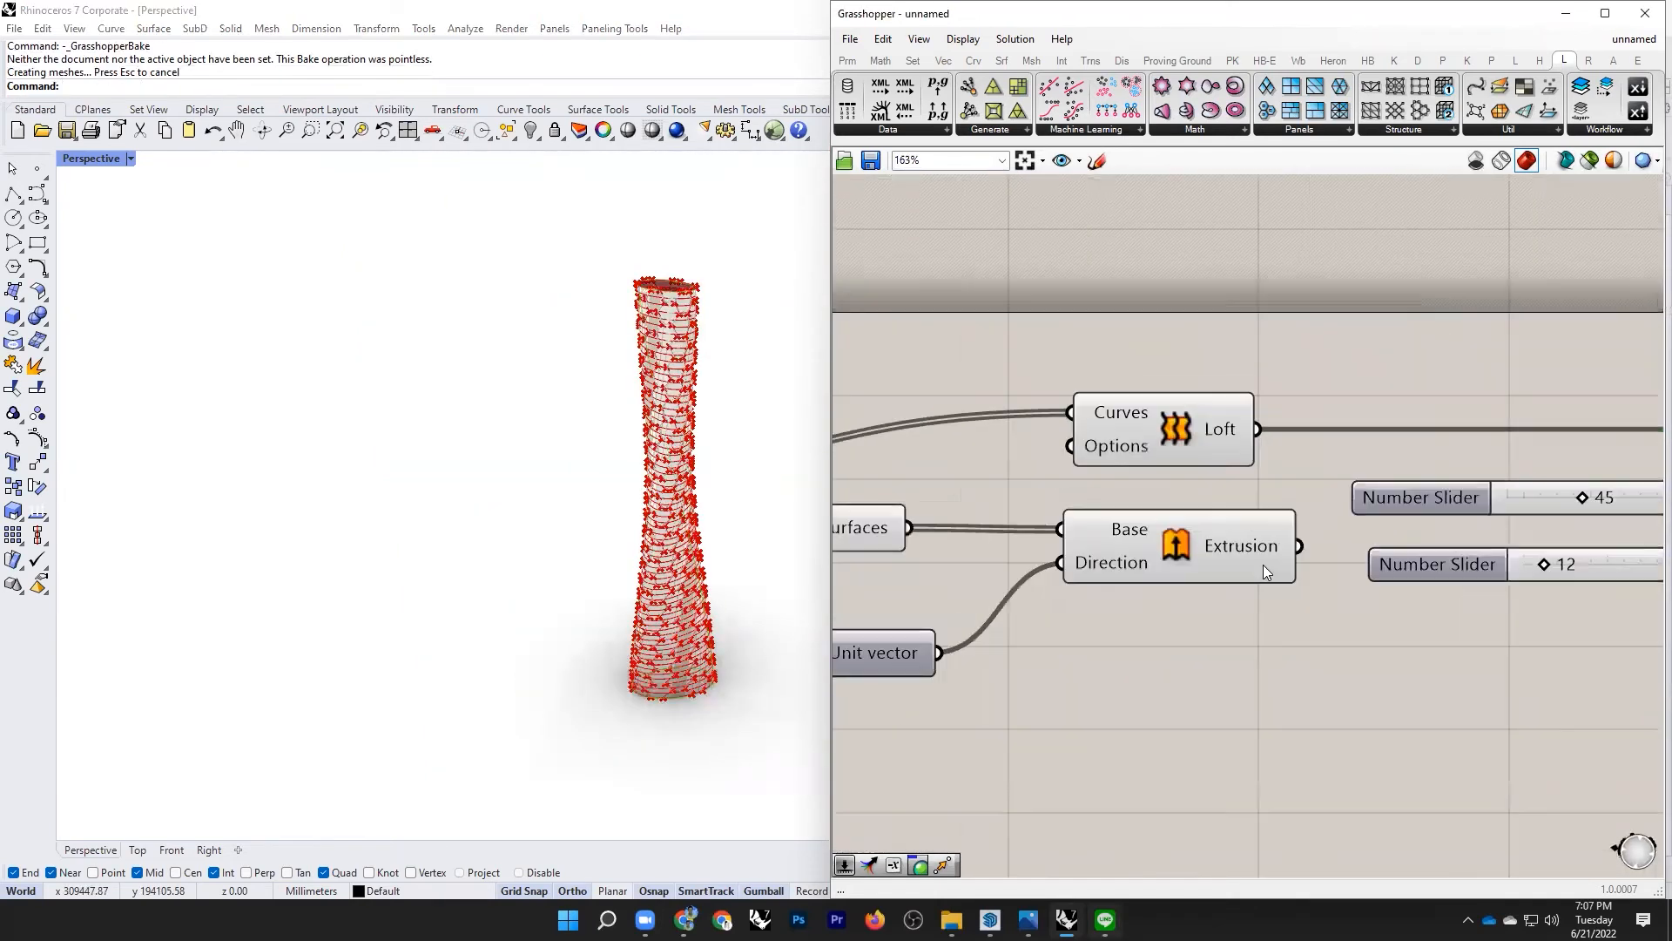
scroll(1077, 477, "down", 1)
scroll(1097, 474, "up", 3)
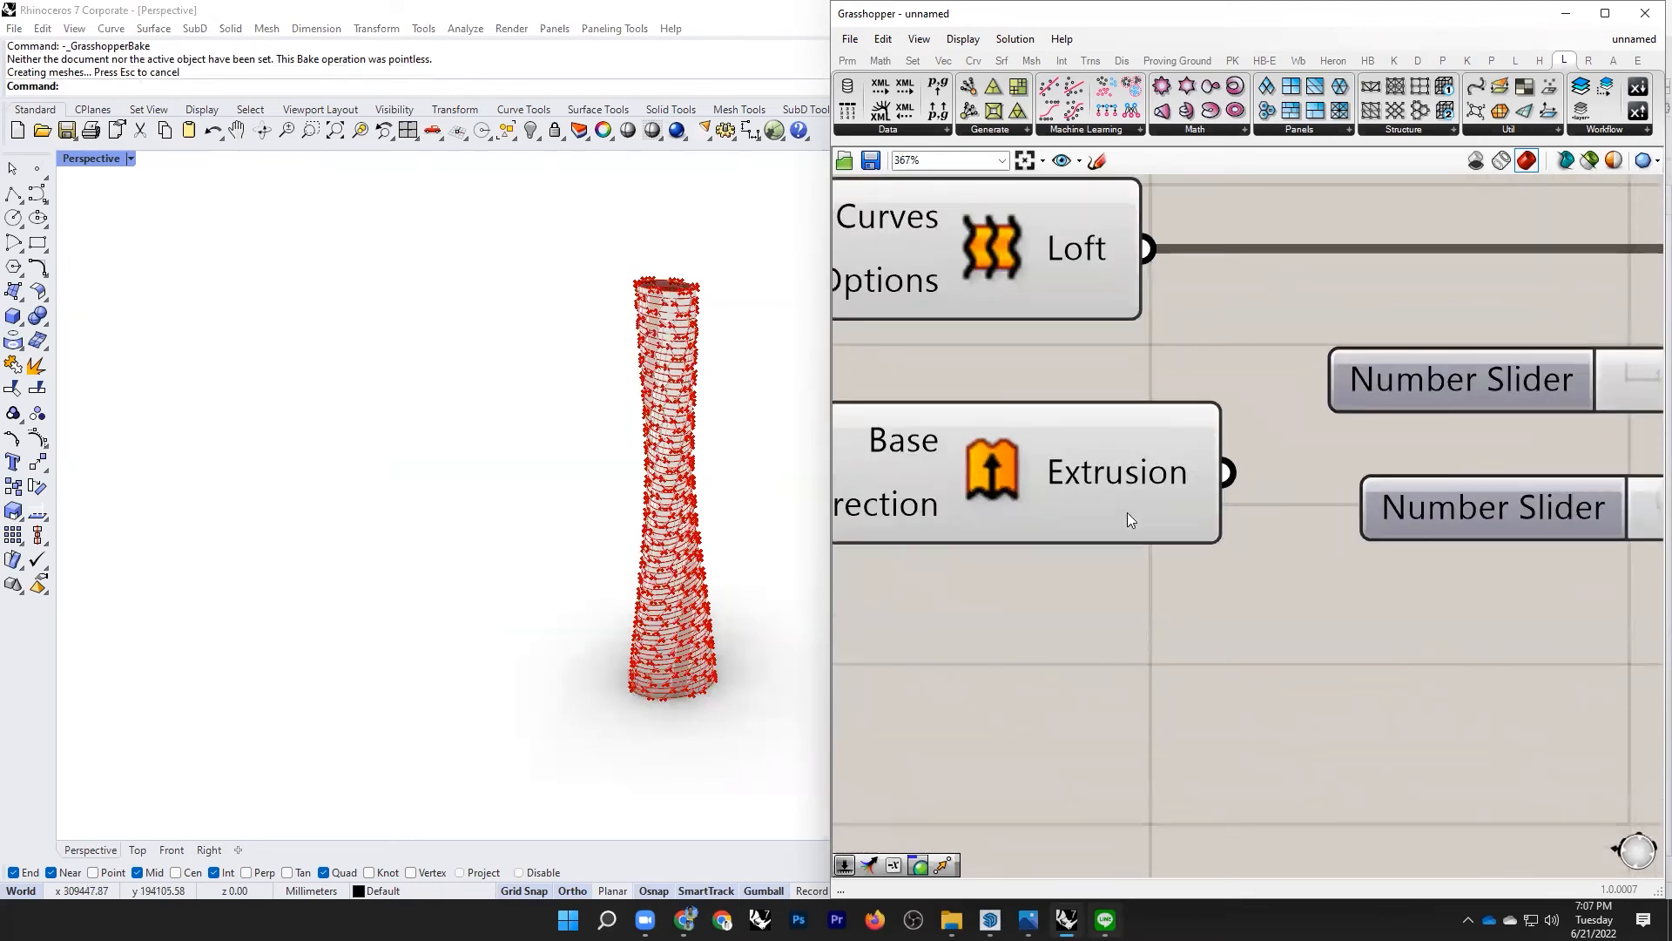
right_click(1090, 466)
left_click(1132, 497)
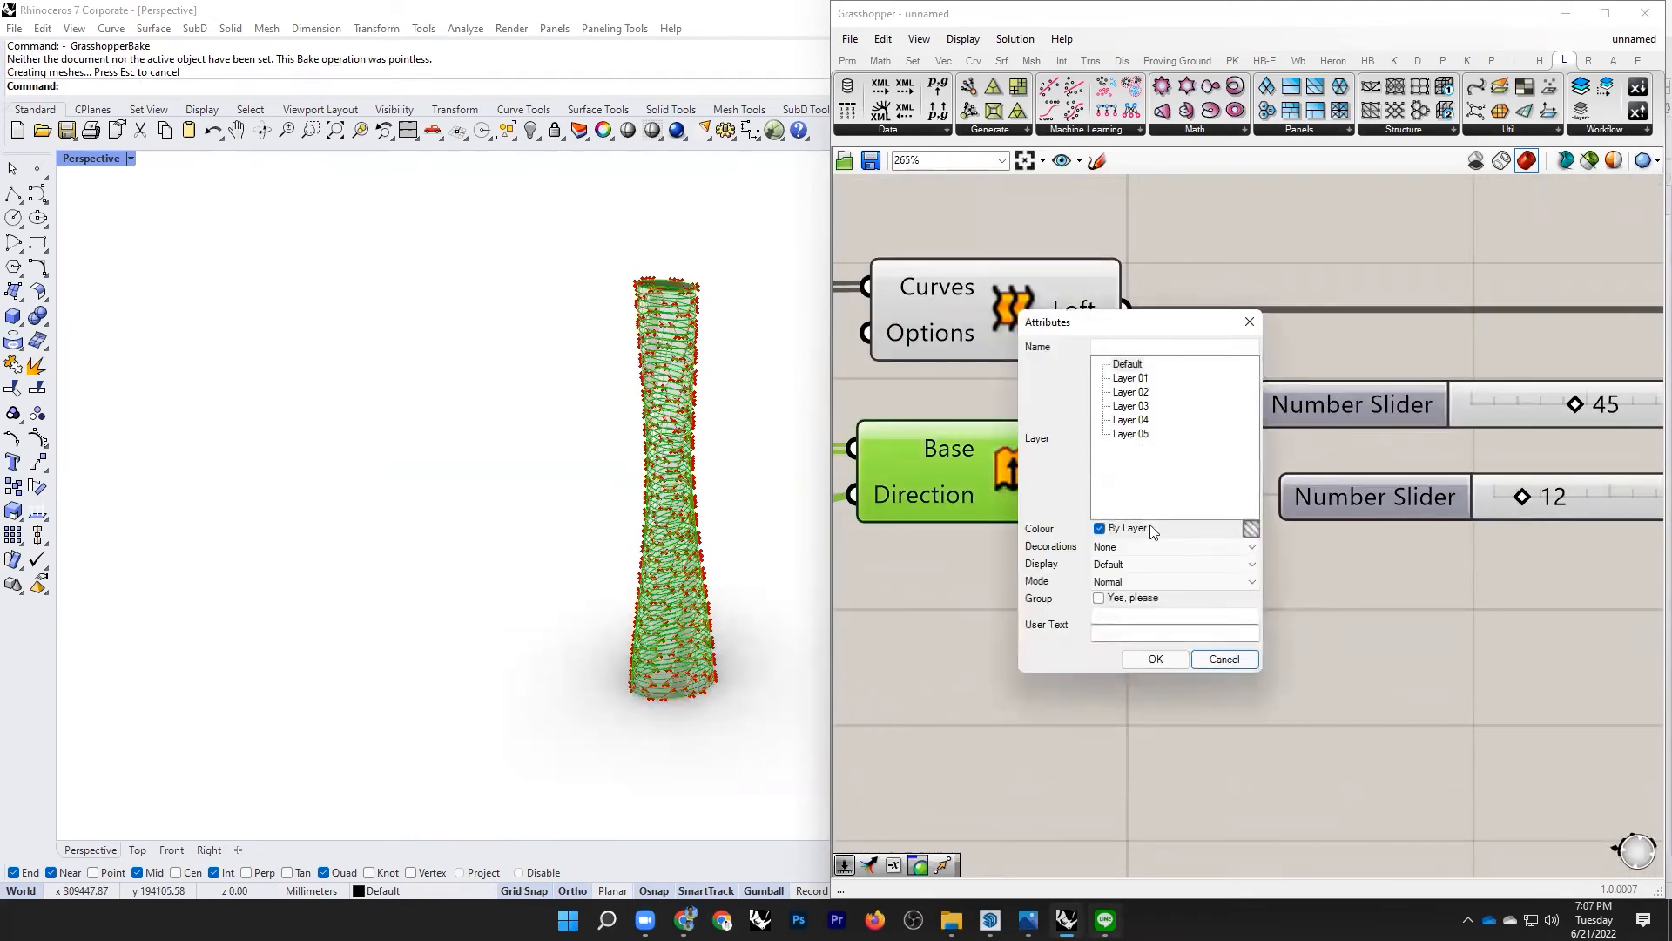
left_click(1151, 649)
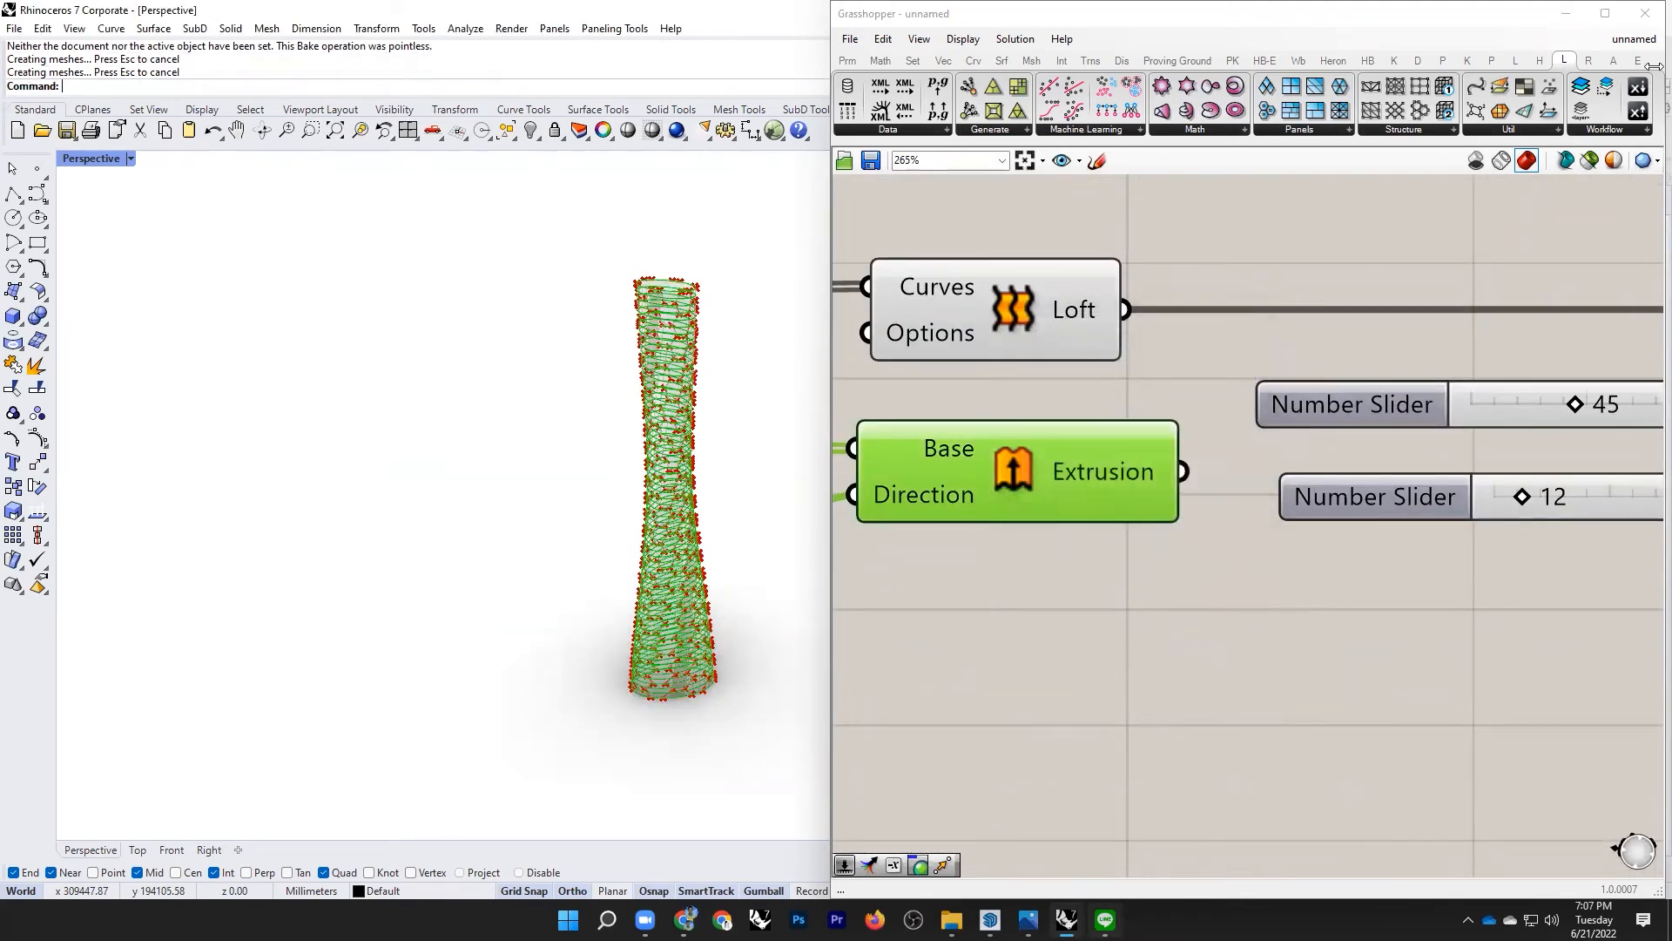
Step: Select the baked loft surface in Rhino and create a new Plaster material, changing its type to Plastic
scroll(695, 456, "up", 8)
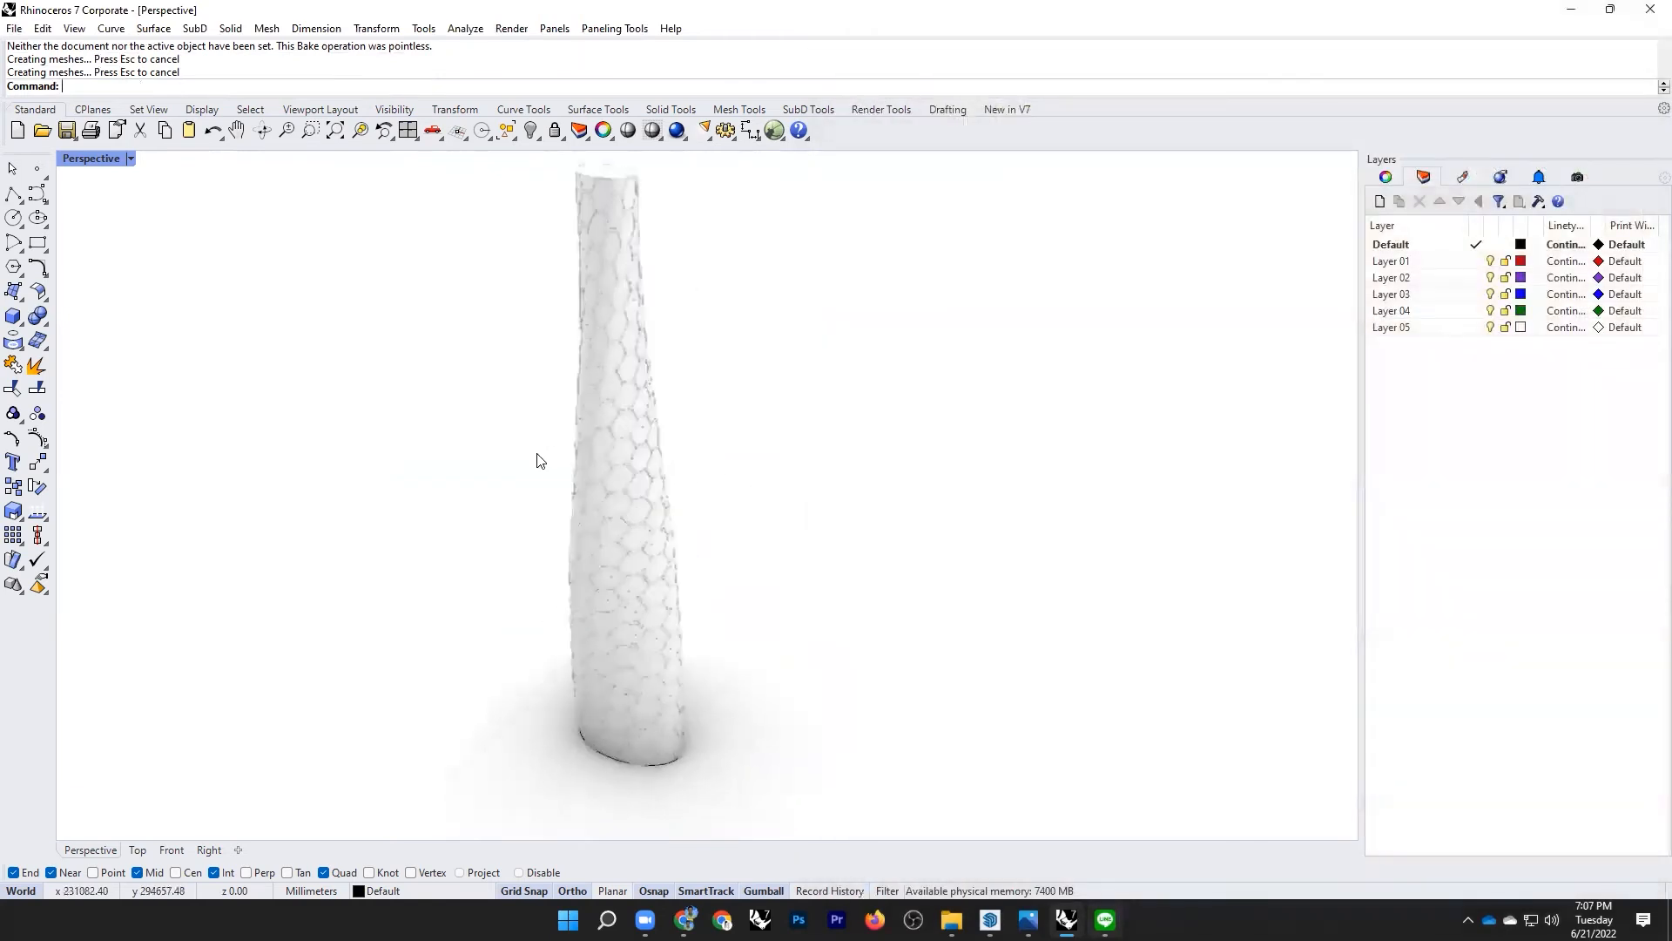
scroll(561, 484, "up", 3)
left_click(719, 343)
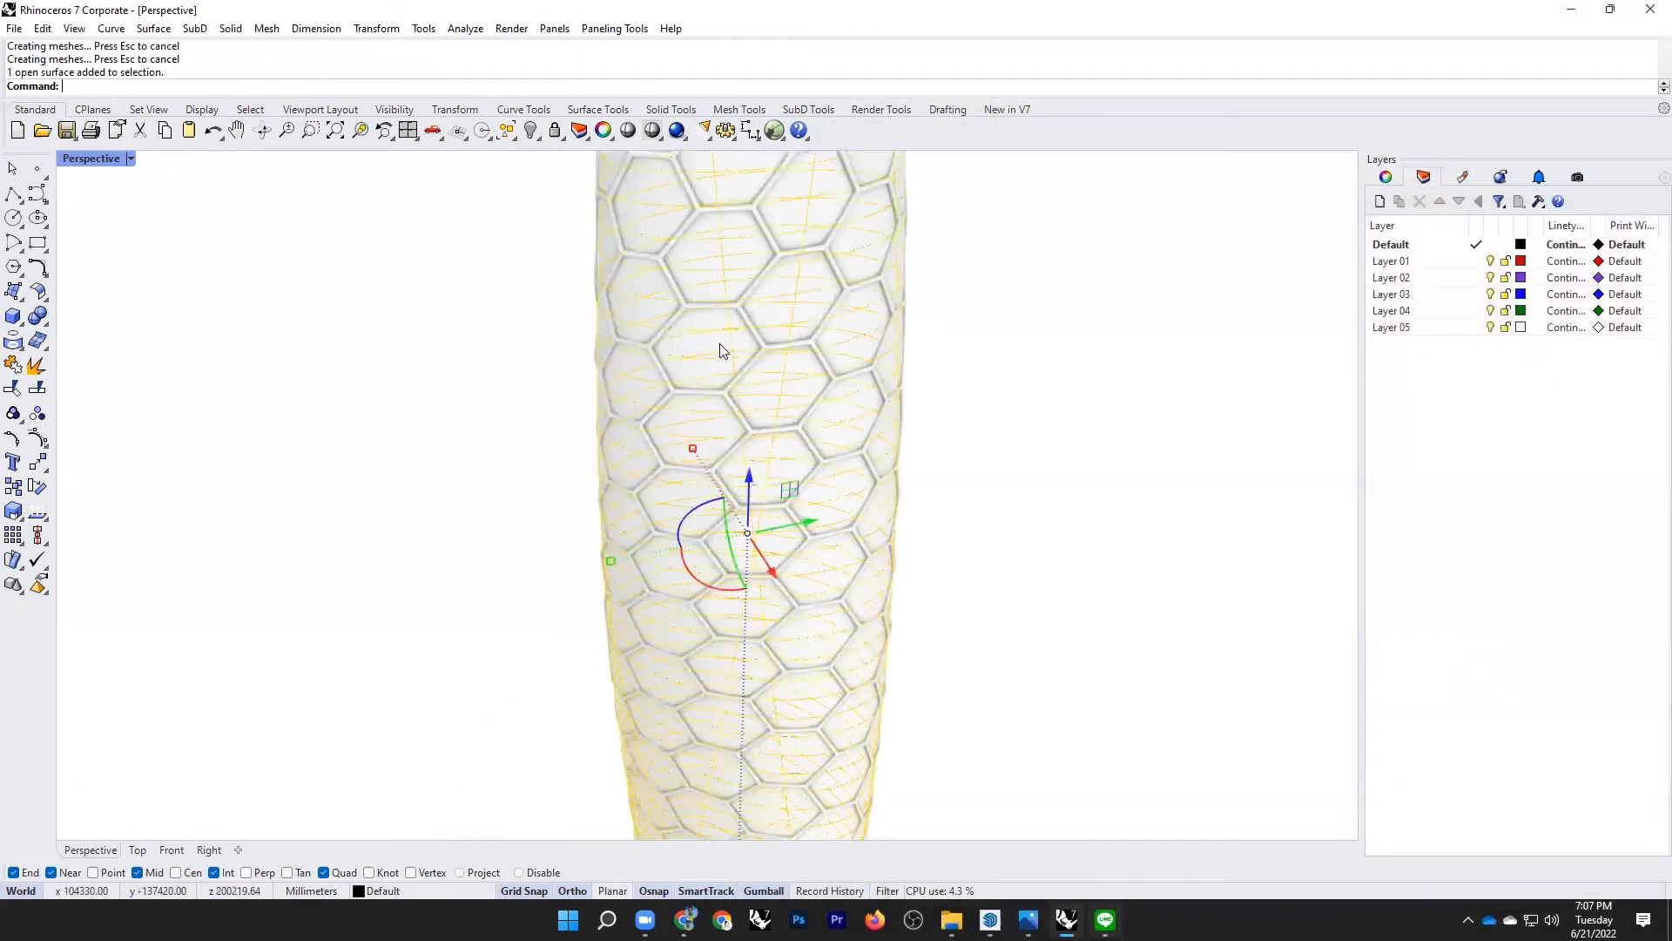
left_click(1463, 177)
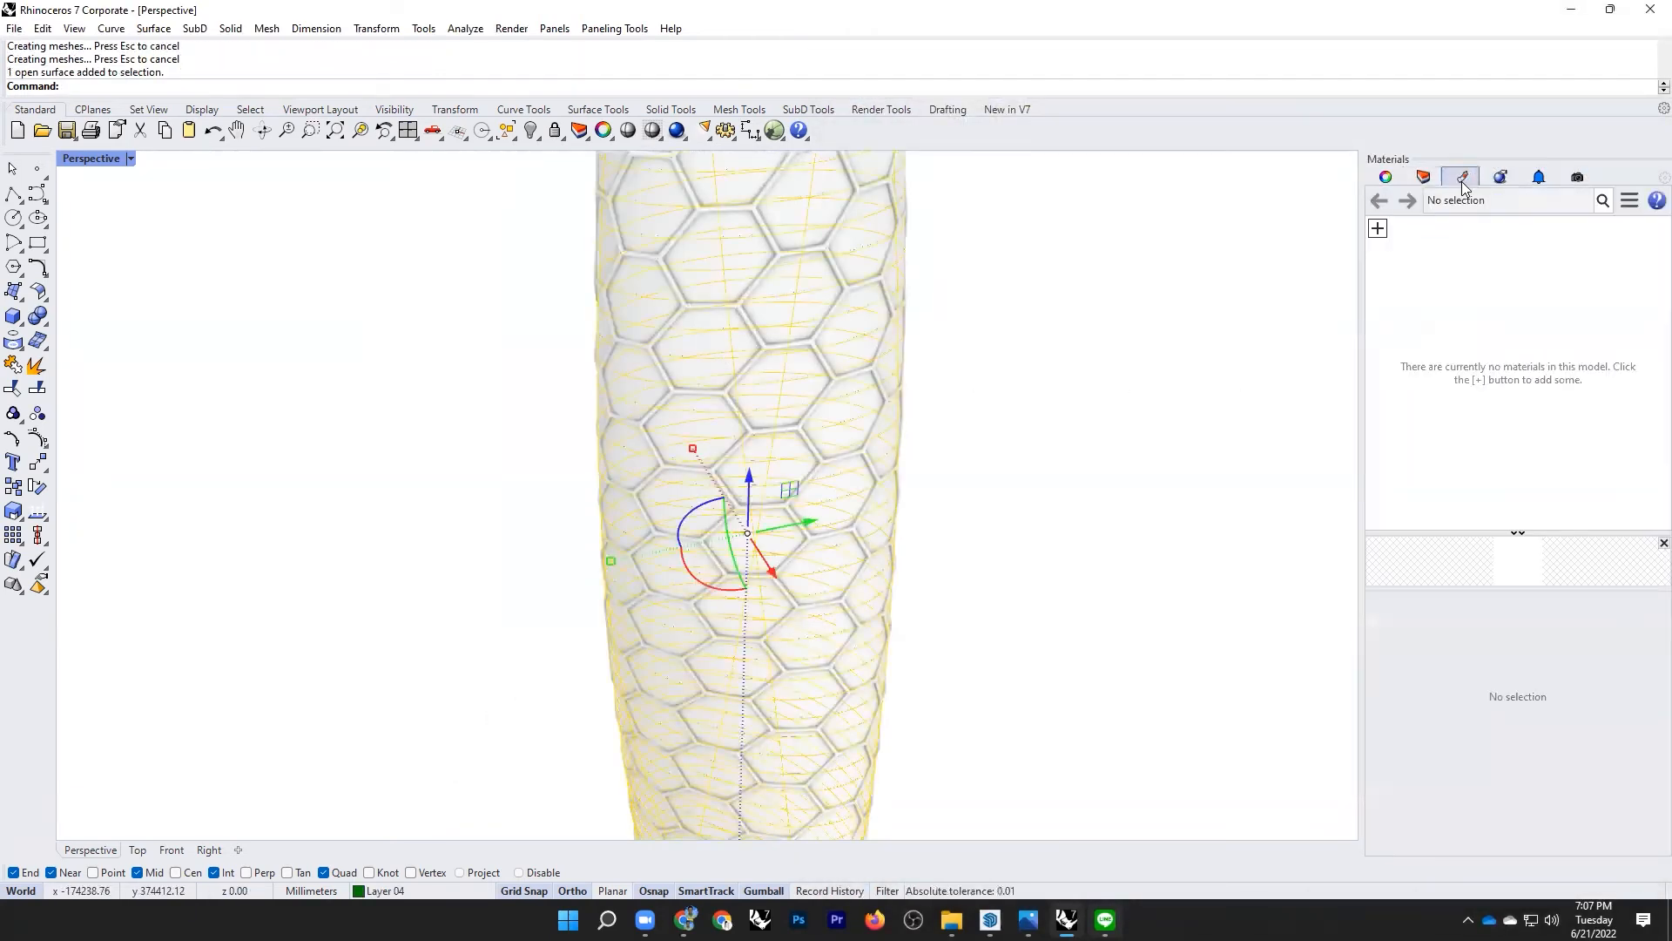
left_click(1378, 230)
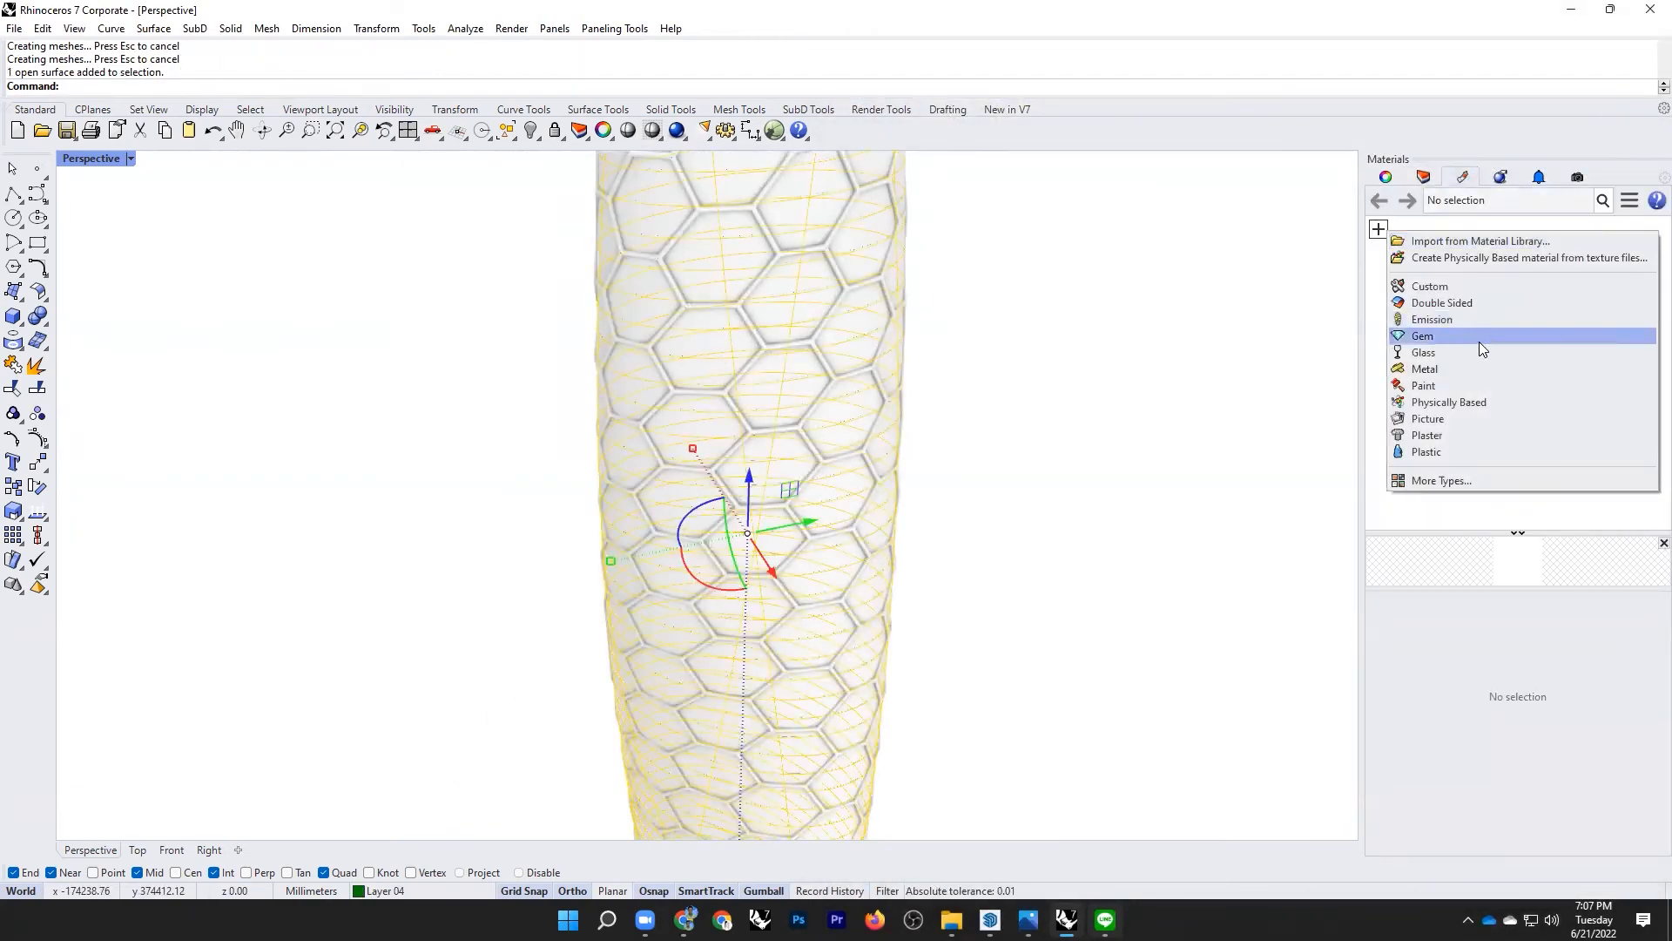
left_click(1448, 435)
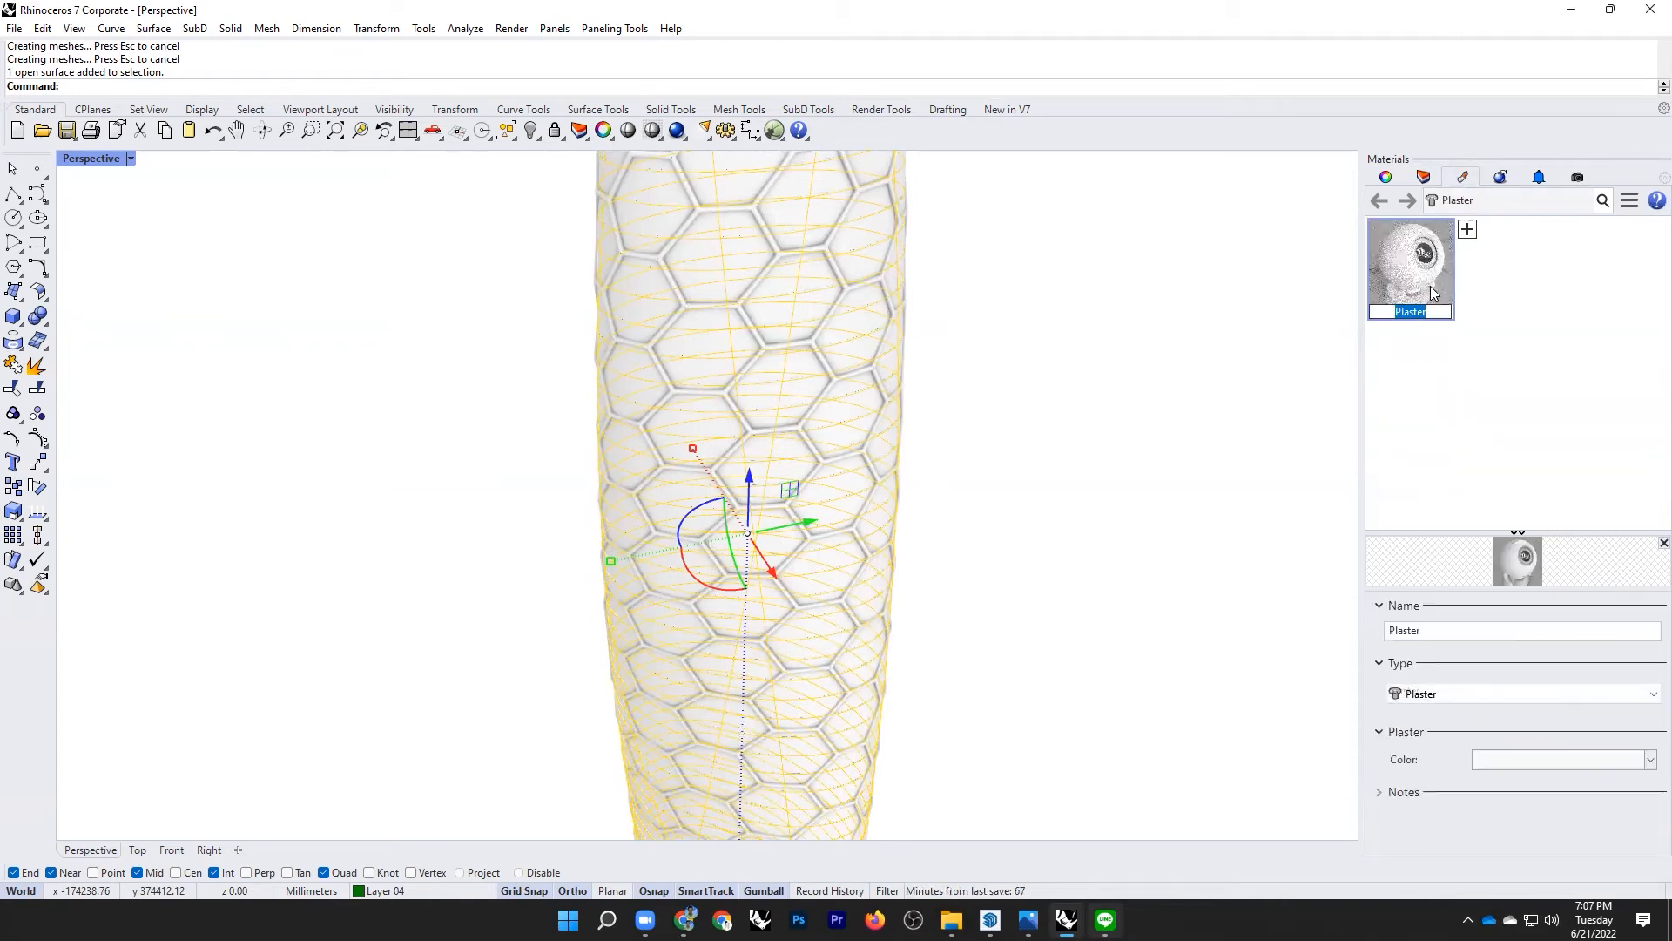
left_click(1512, 632)
left_click(1500, 693)
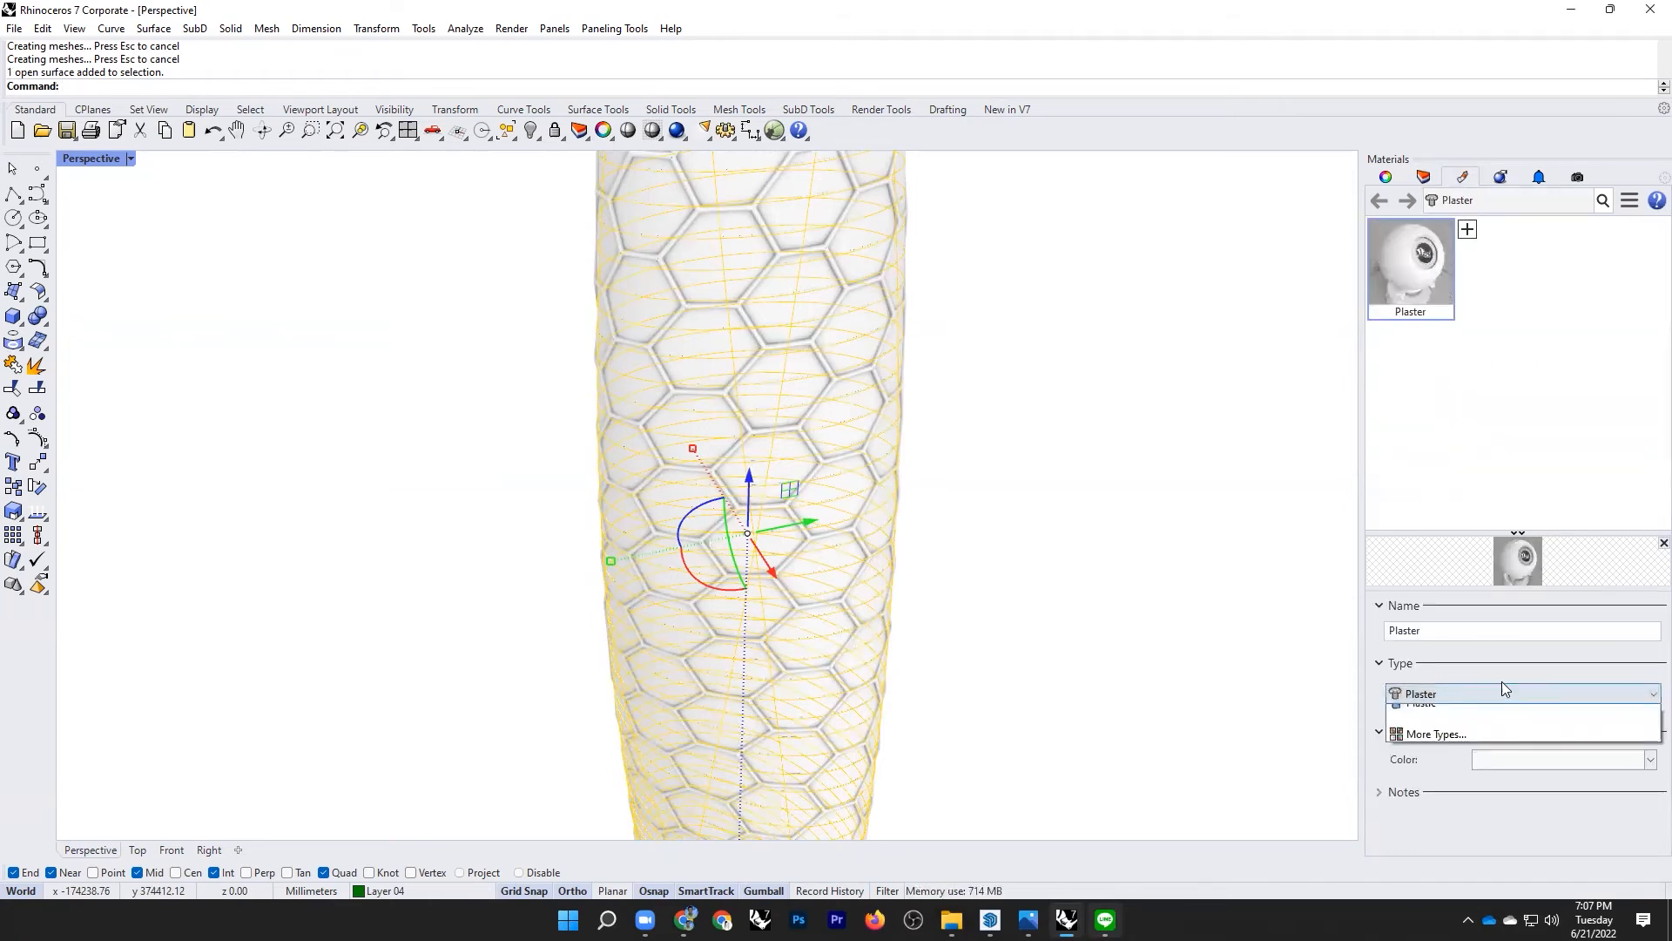
left_click(1452, 871)
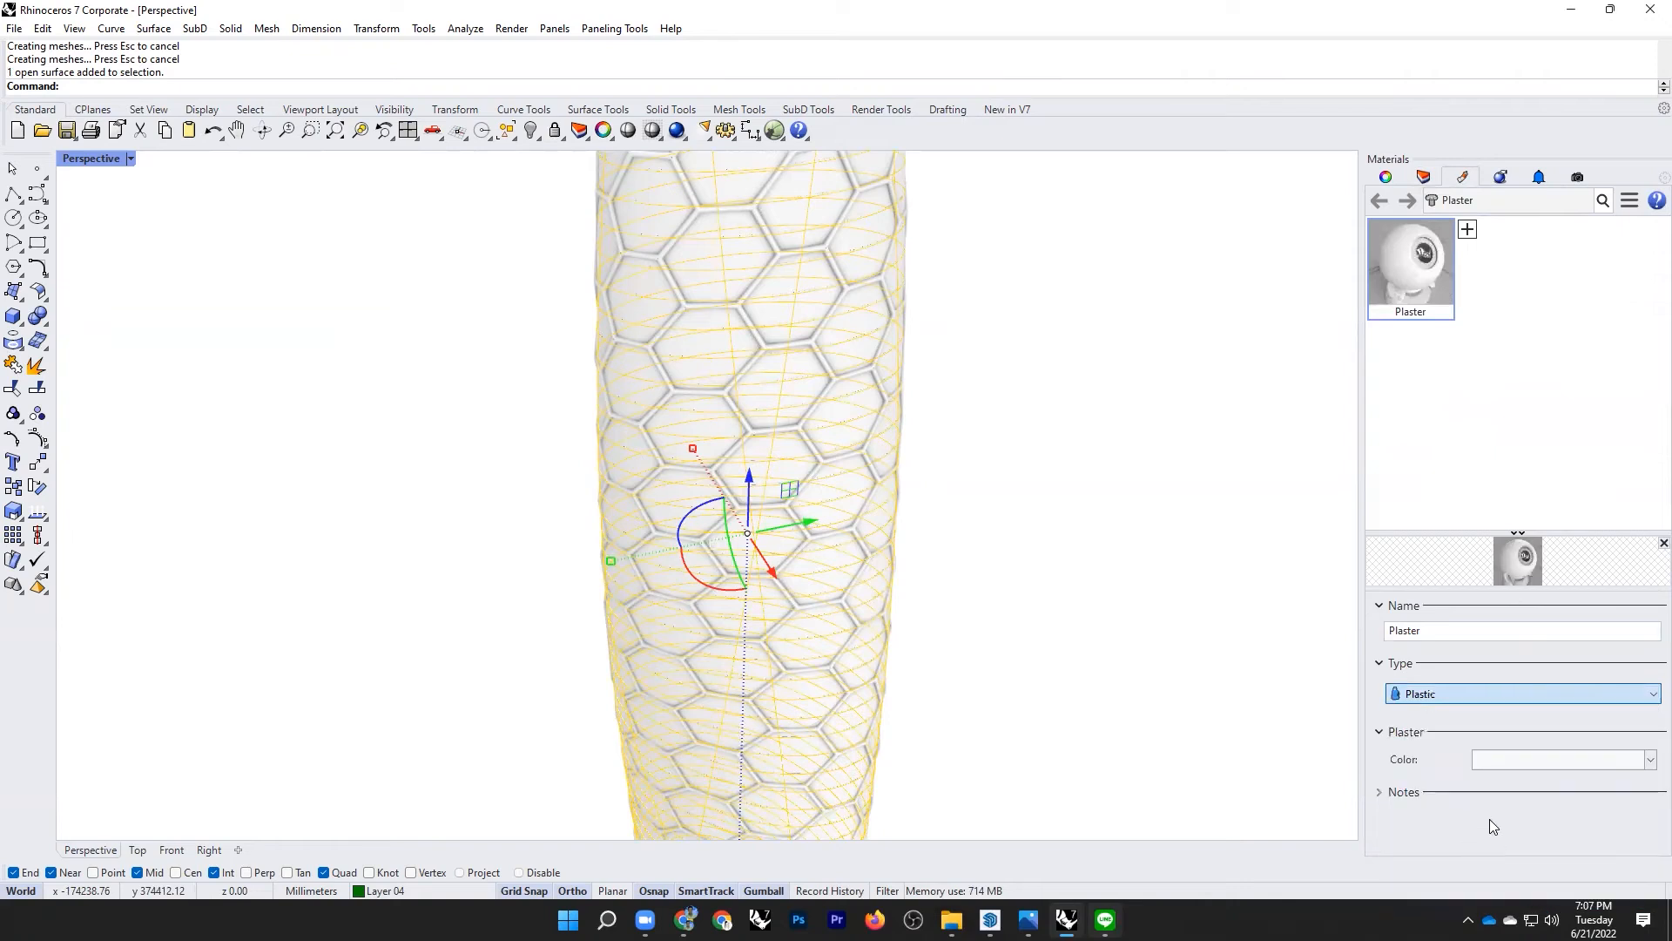
Step: Give the Plastic material the Turquoise colour and 63% transparency, and assign it to the selected loft surface
scroll(571, 433, "down", 4)
left_click(556, 343)
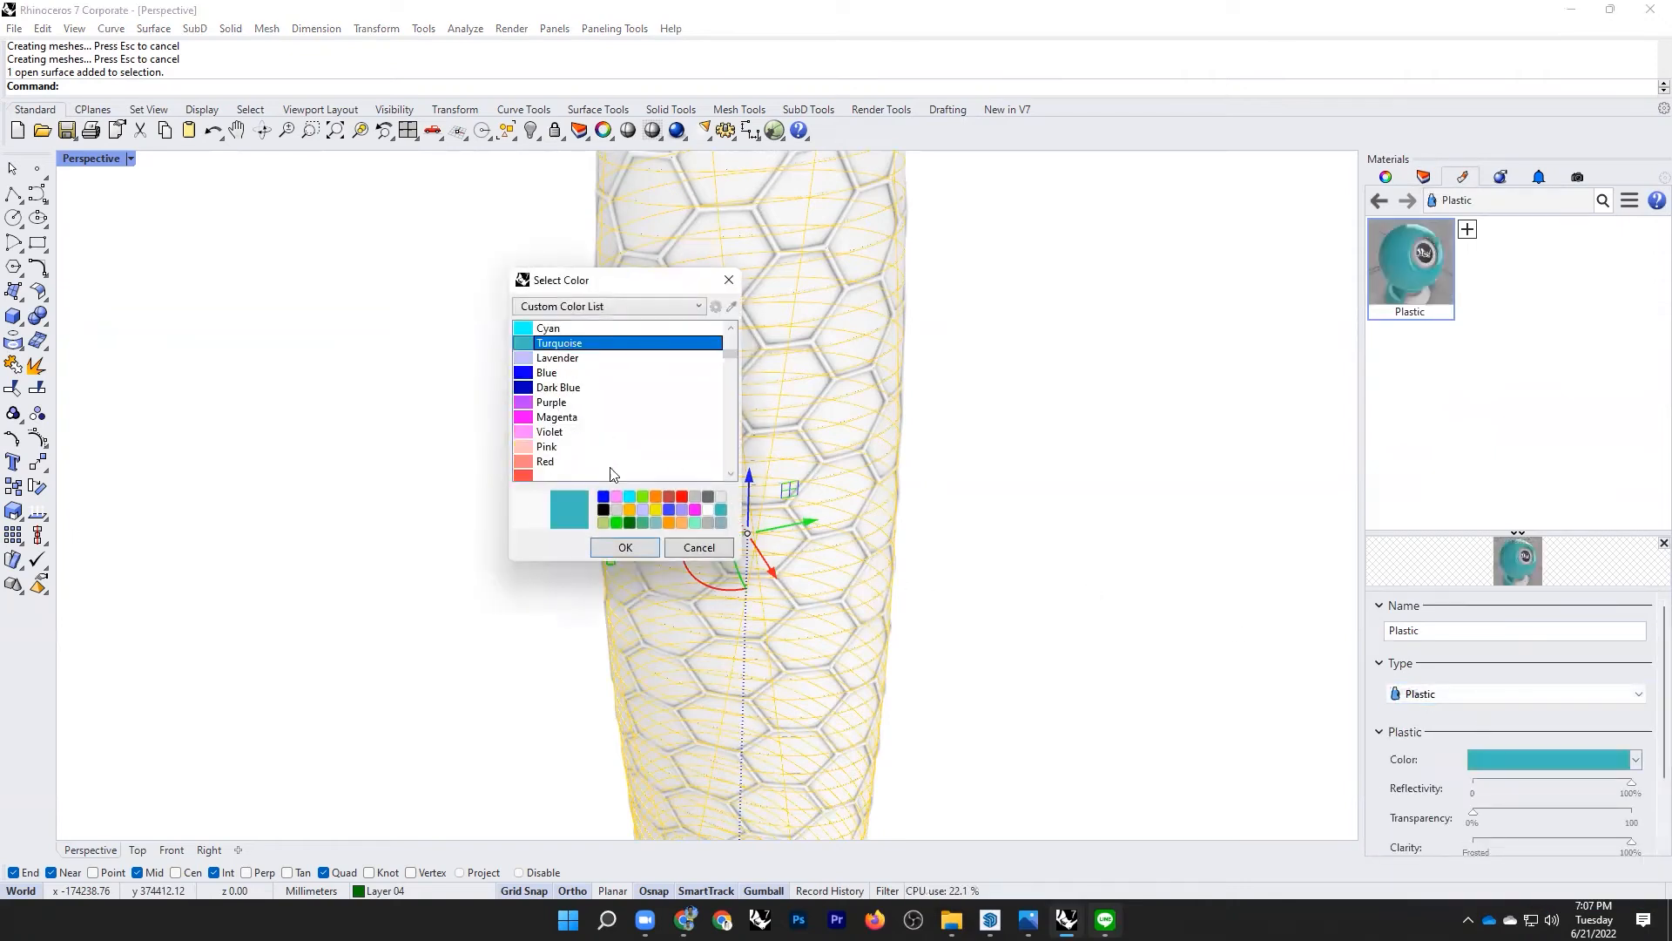
left_click(624, 544)
left_click_drag(1473, 813, 1573, 819)
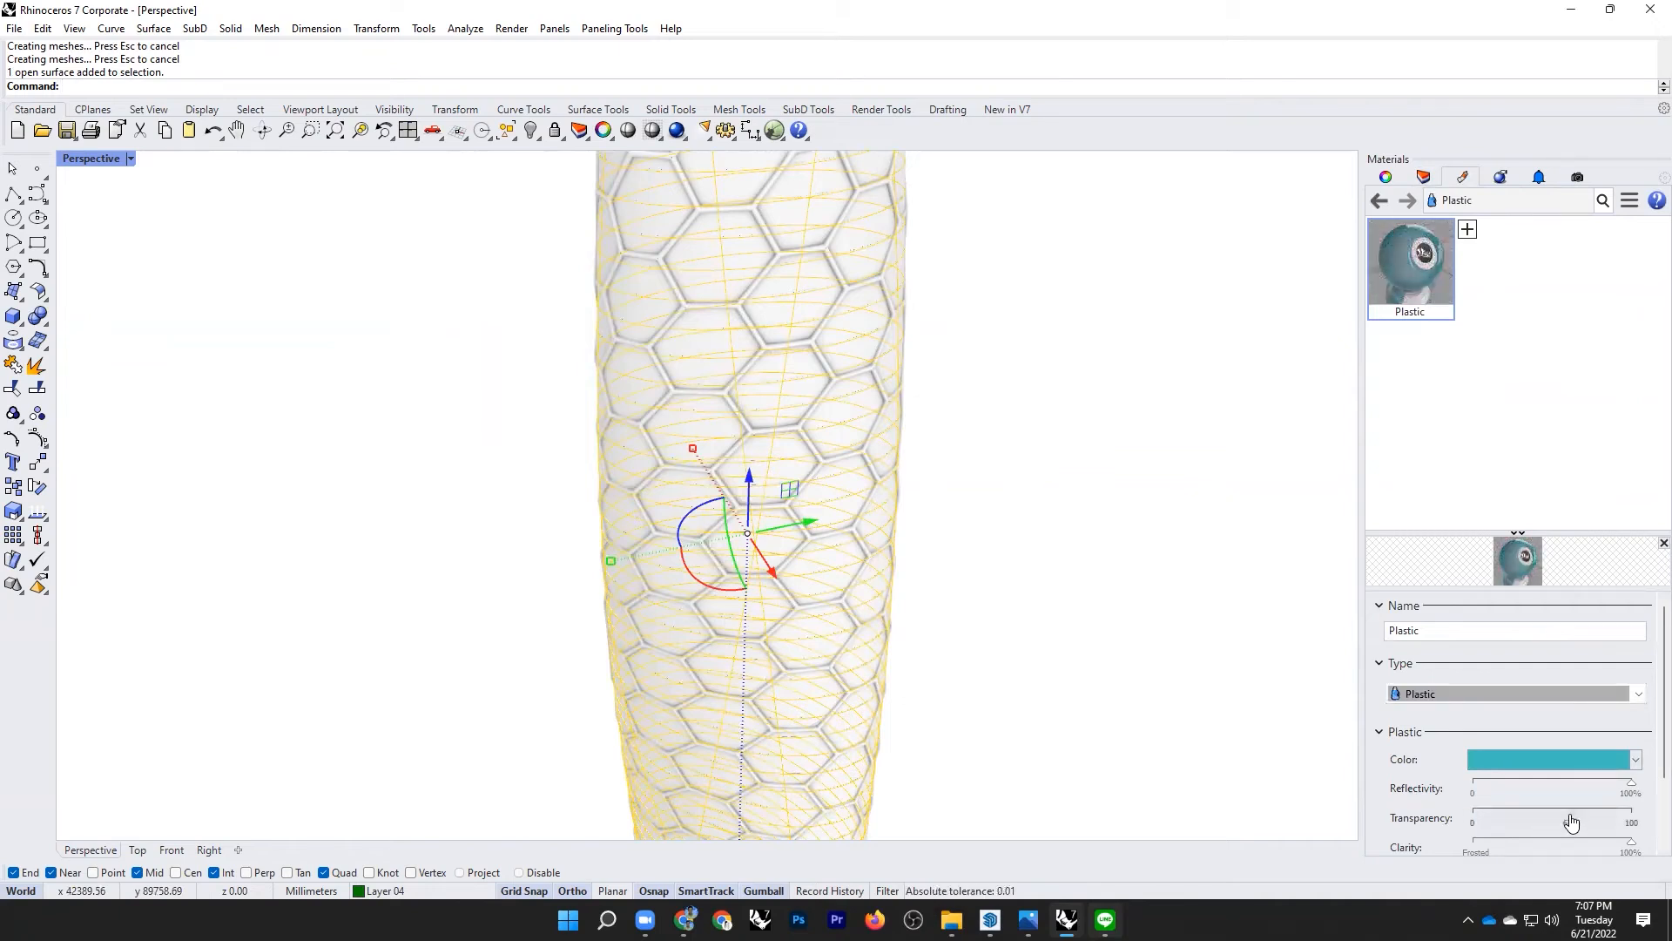
right_click(1436, 259)
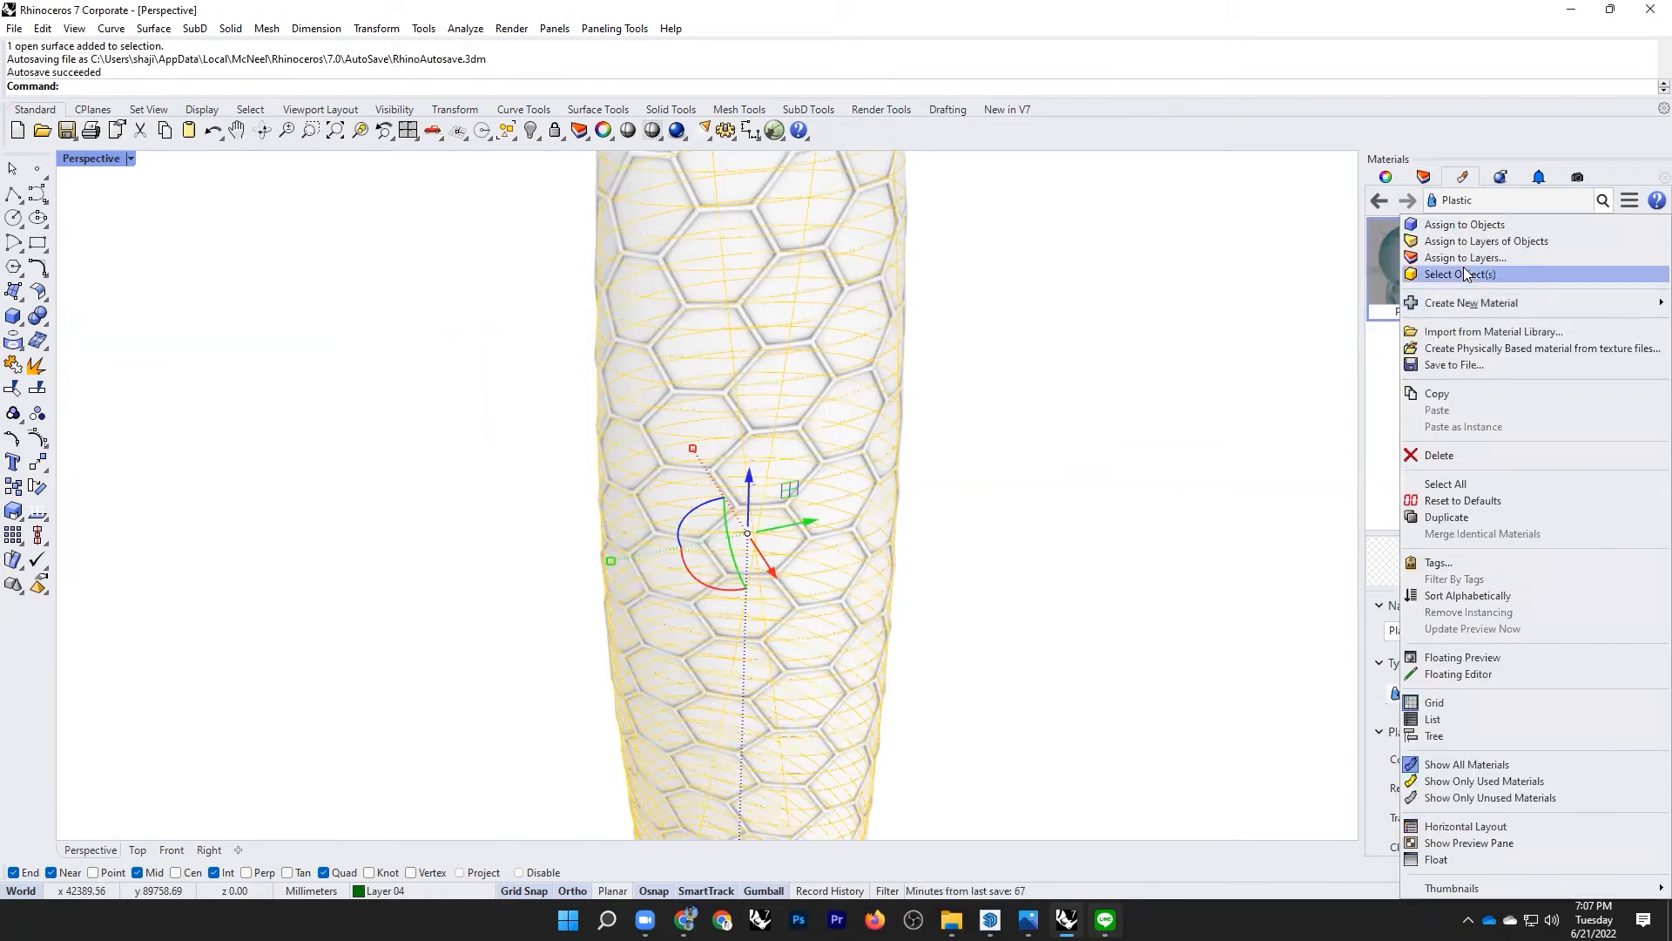
left_click(1472, 225)
Step: Examine the hexagonal facade structure and the floor slabs through the transparent skin up close
scroll(1124, 366, "down", 10)
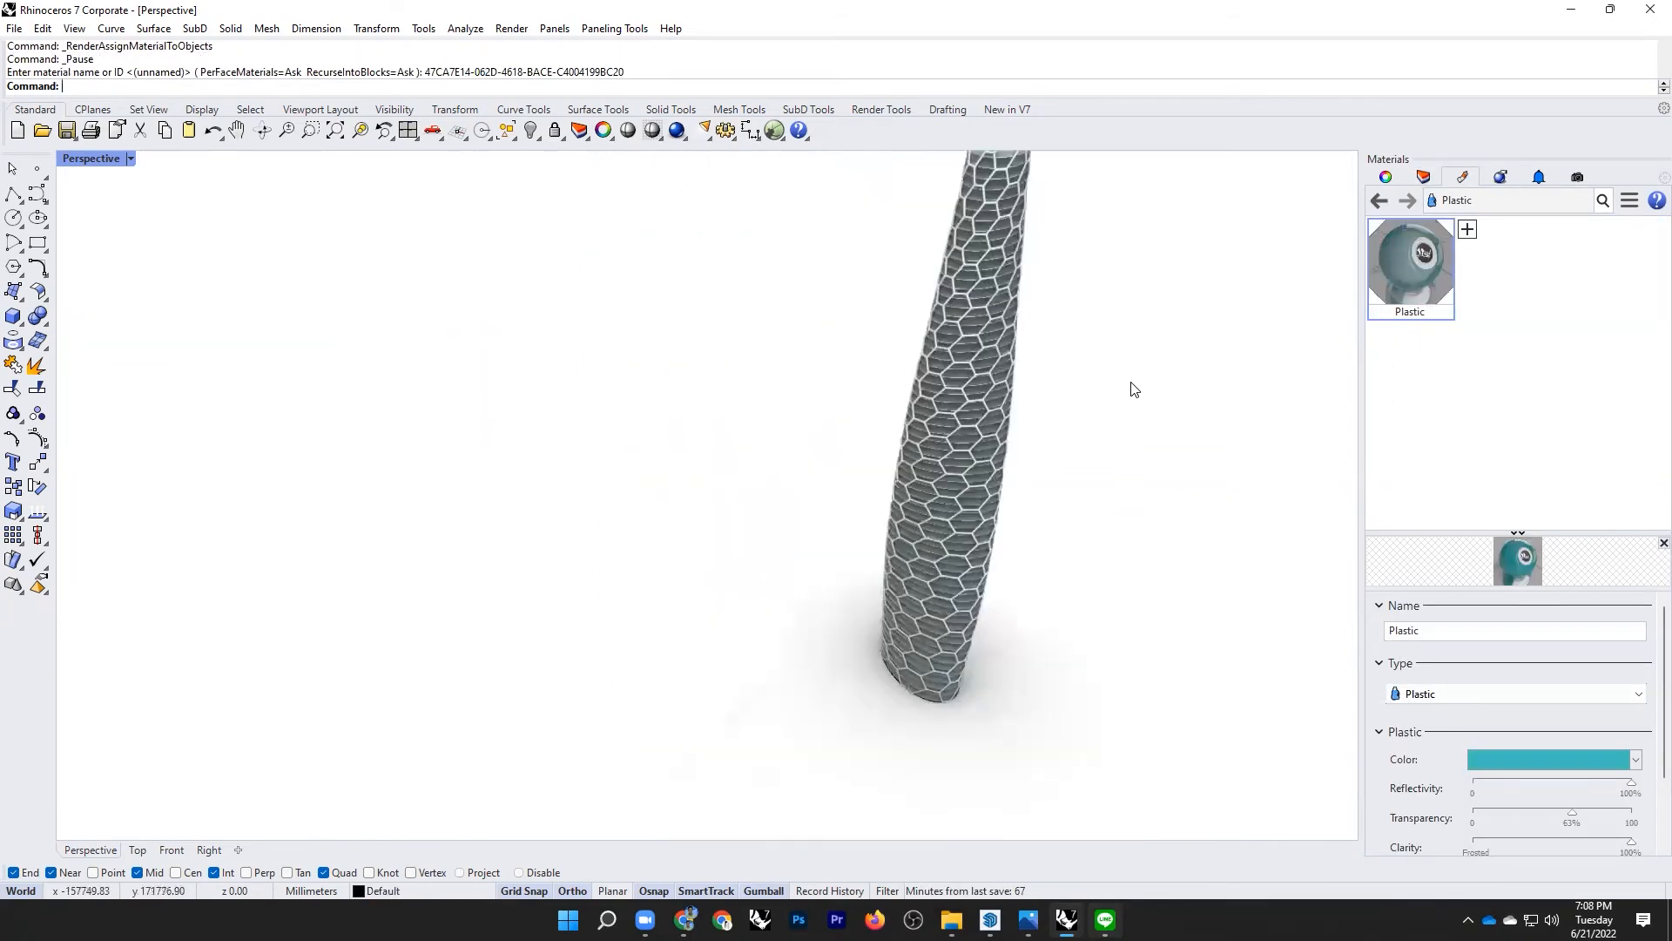
scroll(965, 401, "up", 7)
right_click_drag(978, 411, 506, 510)
scroll(755, 497, "up", 7)
scroll(542, 524, "up", 8)
scroll(506, 510, "up", 5)
right_click_drag(349, 397, 490, 379)
scroll(417, 404, "up", 4)
scroll(417, 404, "down", 3)
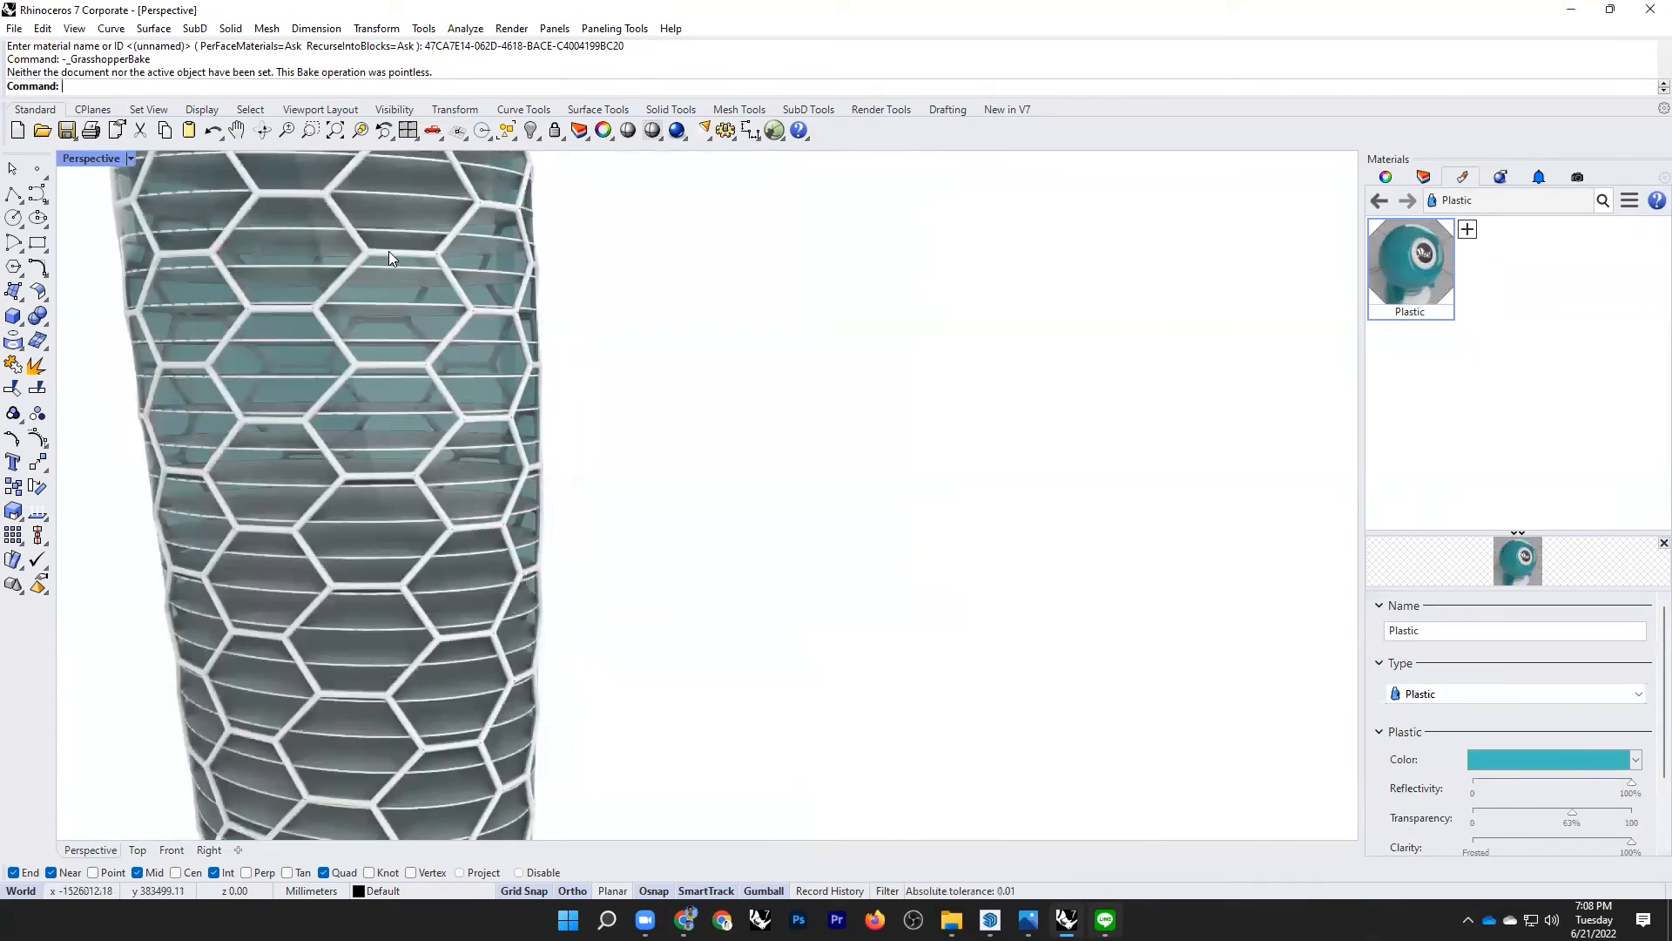
scroll(389, 251, "up", 2)
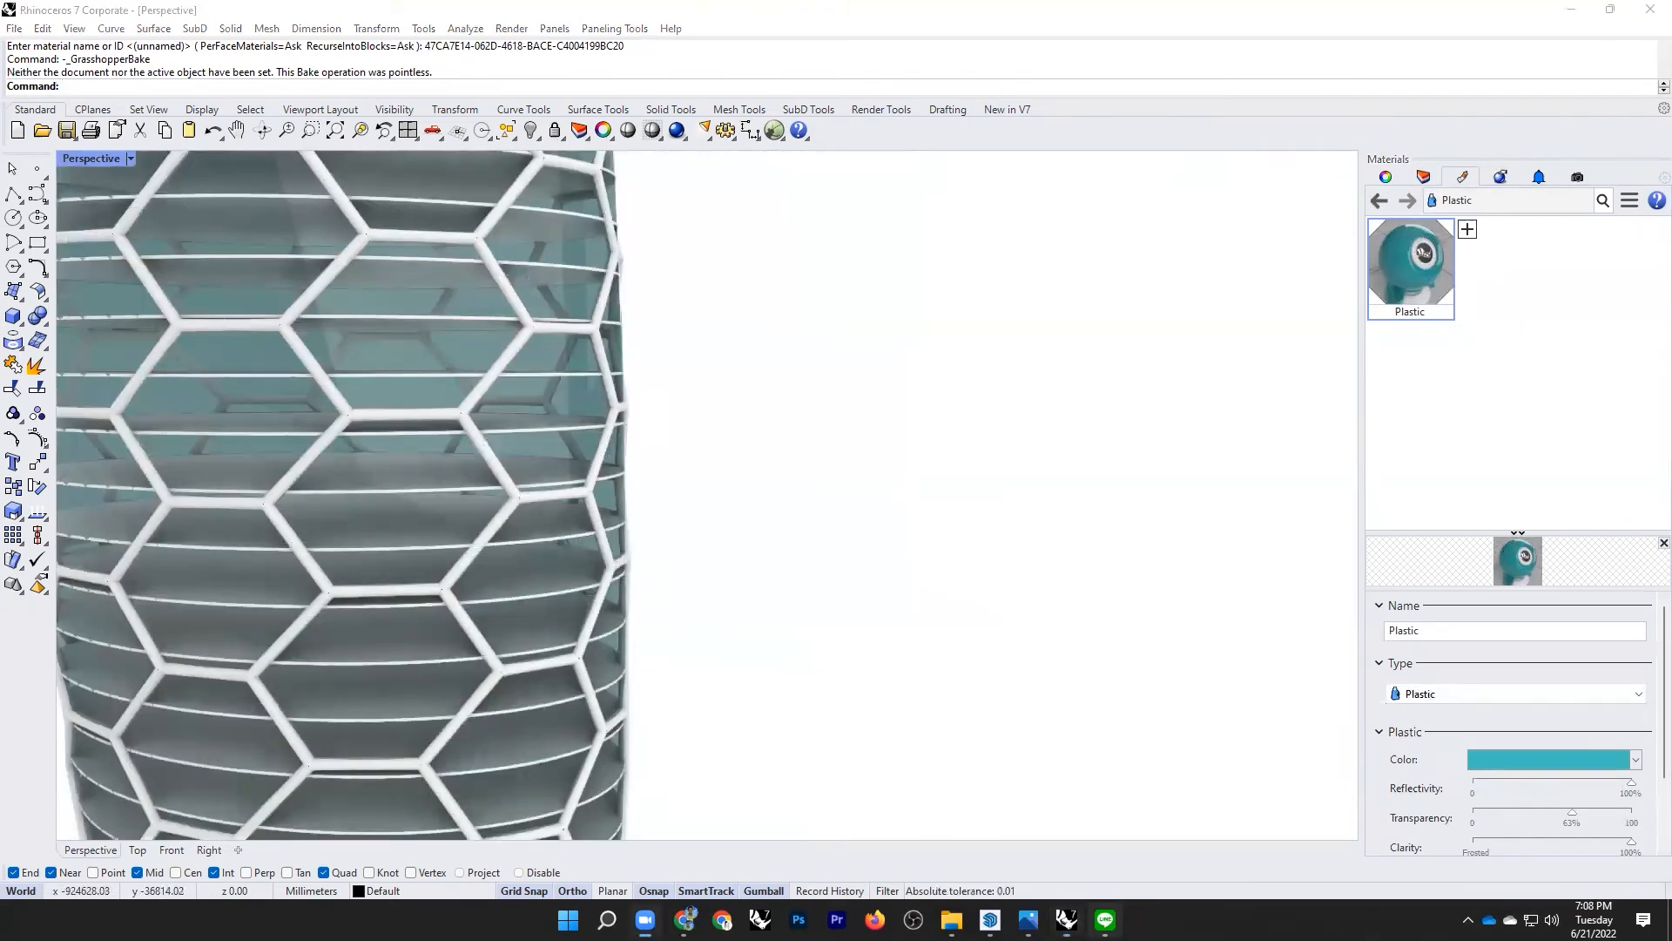
left_click_drag(353, 242, 455, 410)
left_click_drag(340, 411, 456, 252)
mouse_move(305, 326)
left_mouse_down()
mouse_move(523, 346)
mouse_move(461, 408)
left_mouse_up()
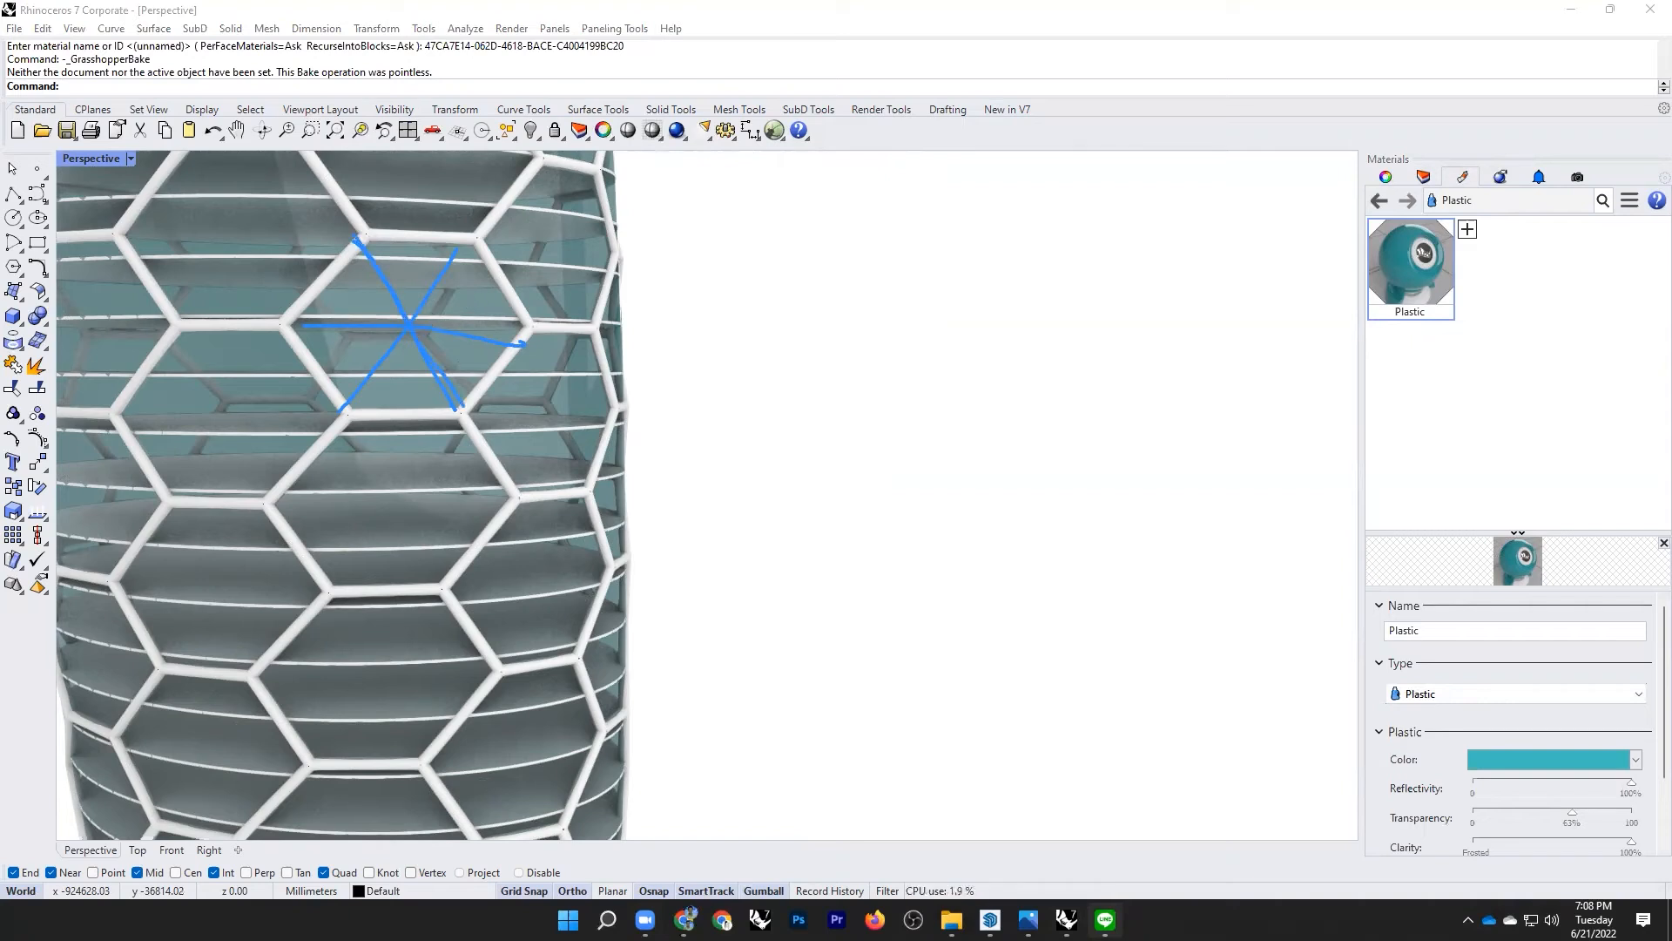
key("Escape")
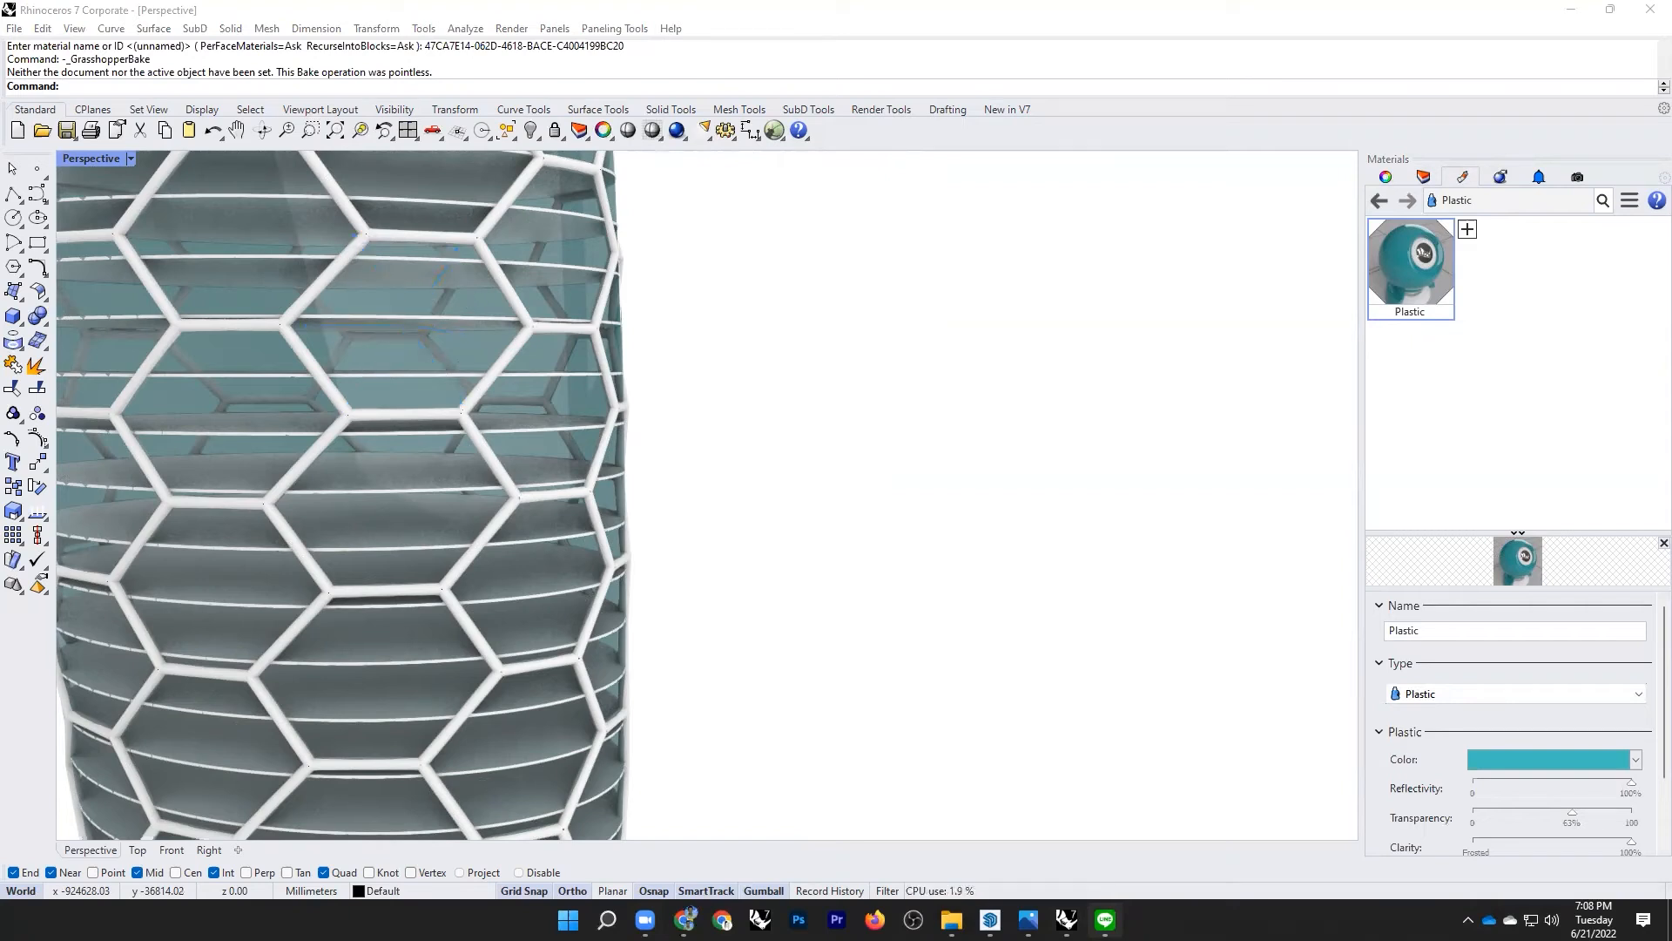
Step: Review the overall form of the finished tower from several sides and distances
scroll(526, 552, "down", 8)
scroll(526, 553, "down", 3)
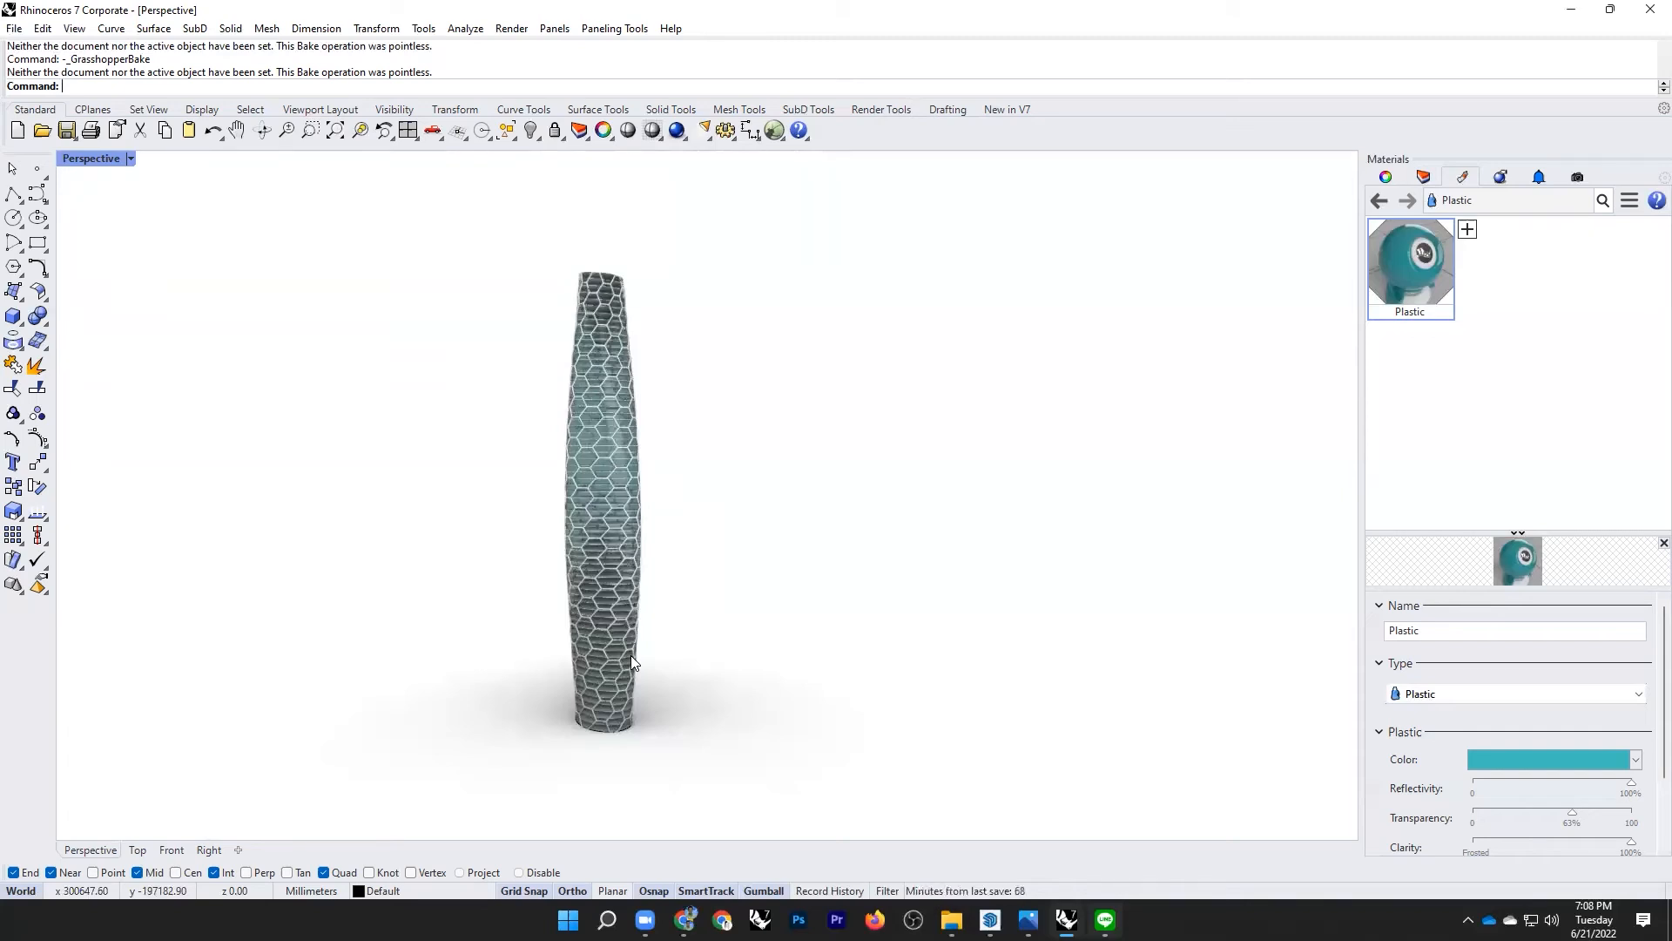
right_click_drag(418, 697, 719, 699)
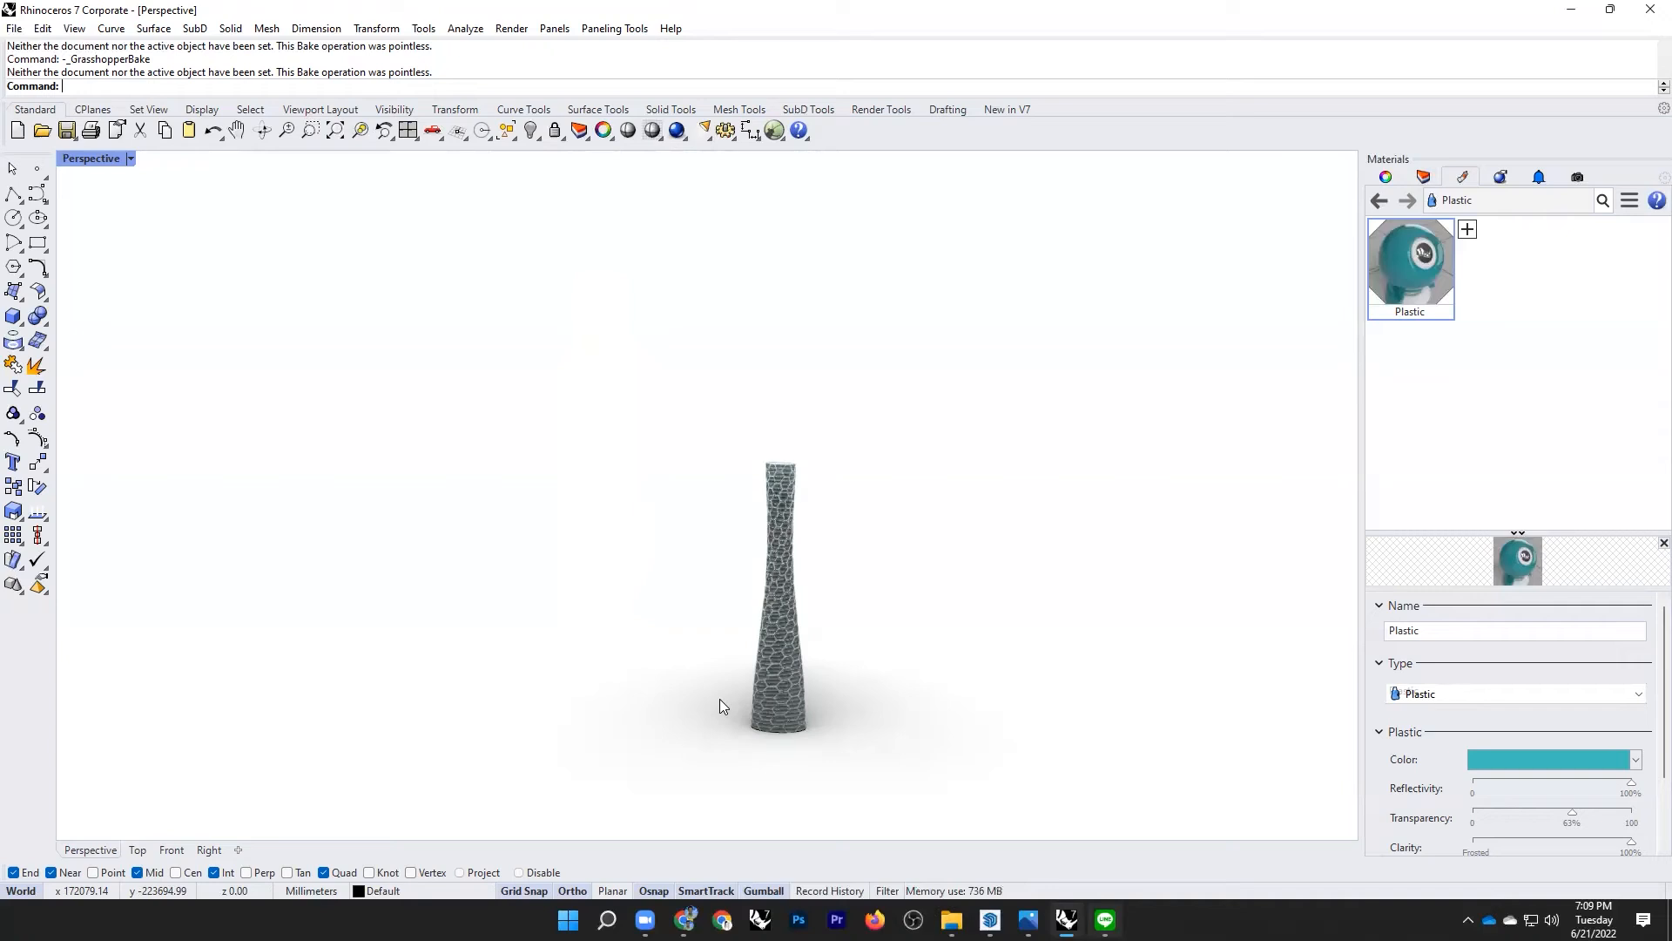
right_click_drag(719, 698, 753, 695)
scroll(705, 552, "up", 6)
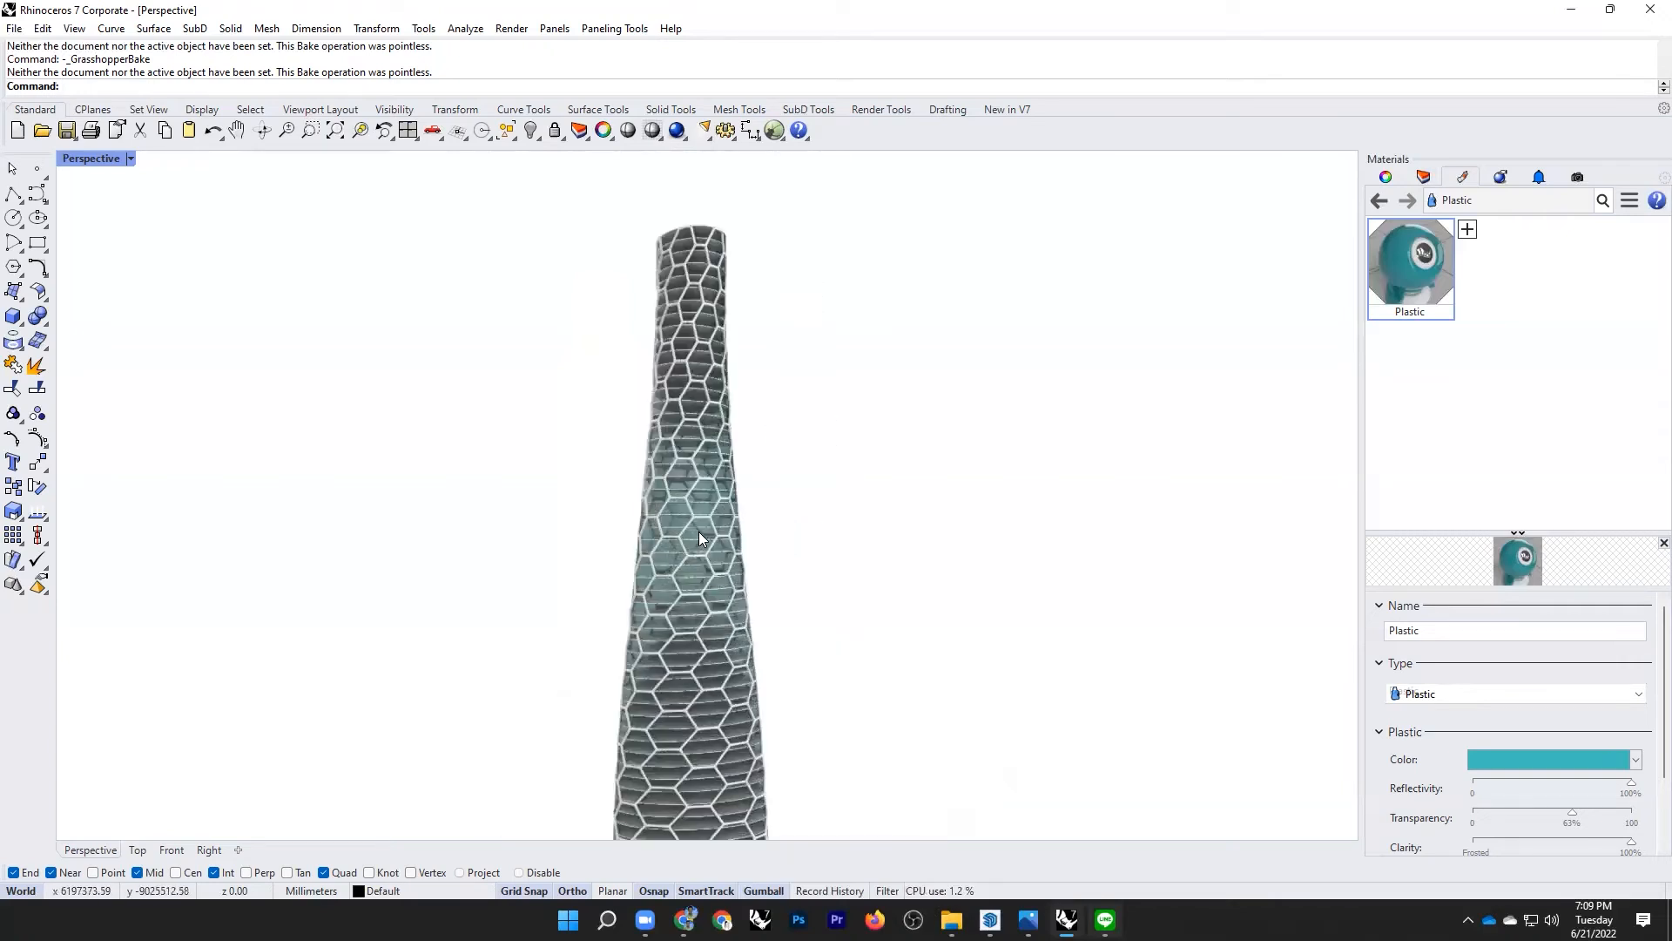
right_click_drag(712, 496, 713, 513)
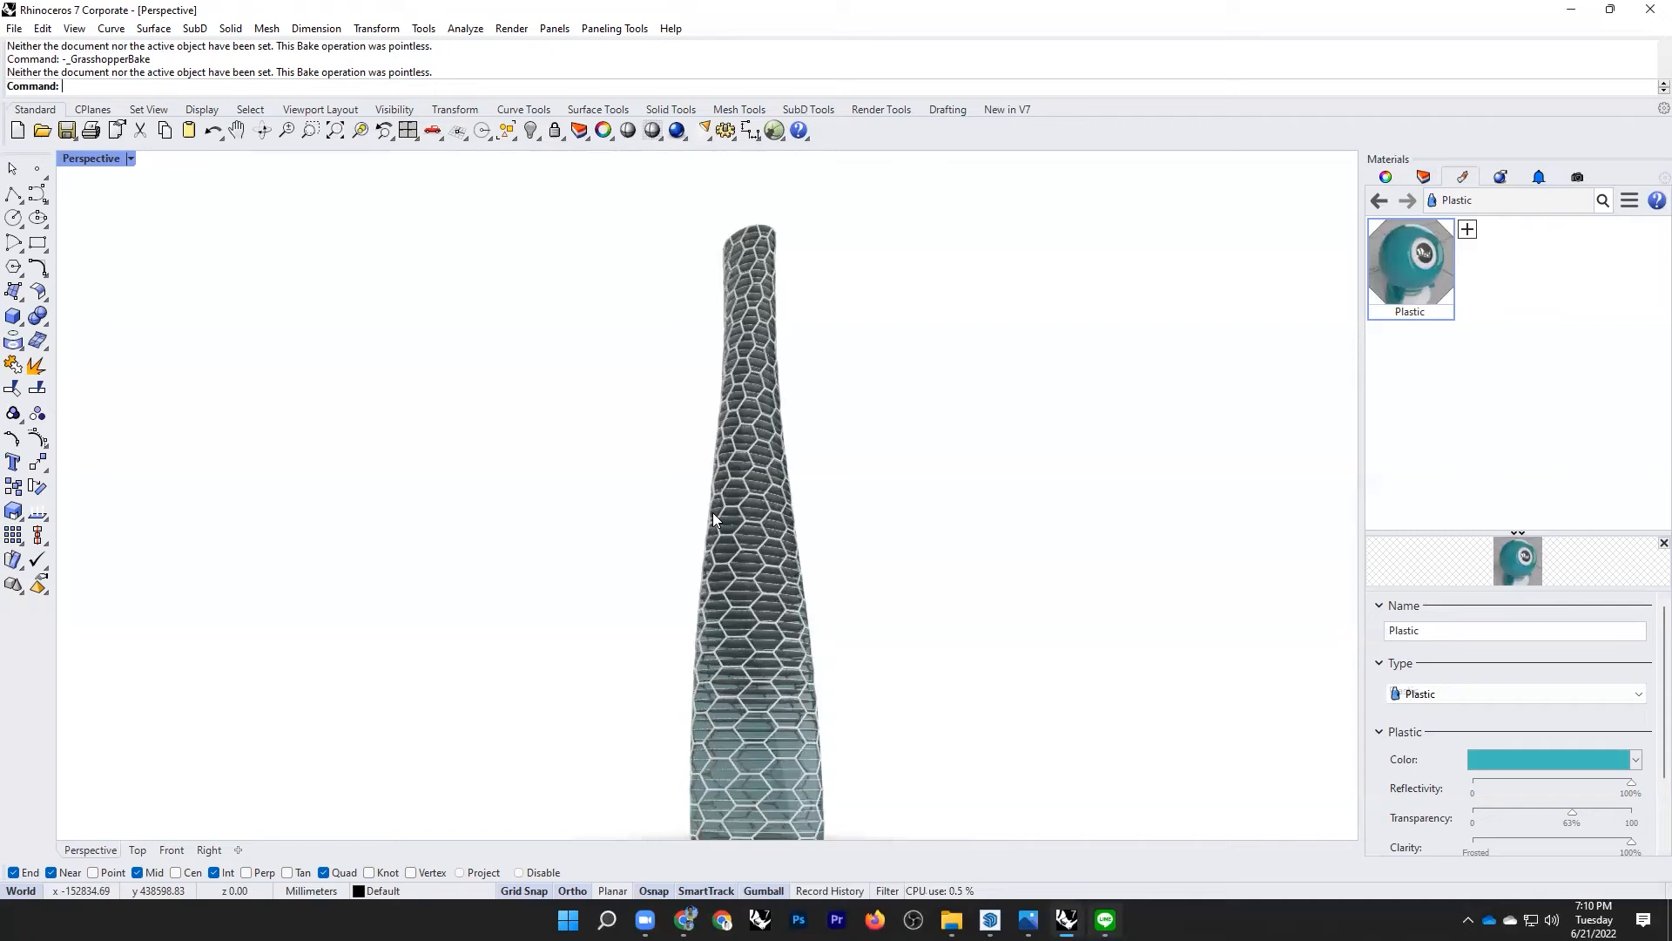
scroll(751, 486, "down", 8)
scroll(713, 644, "up", 8)
scroll(770, 669, "down", 4)
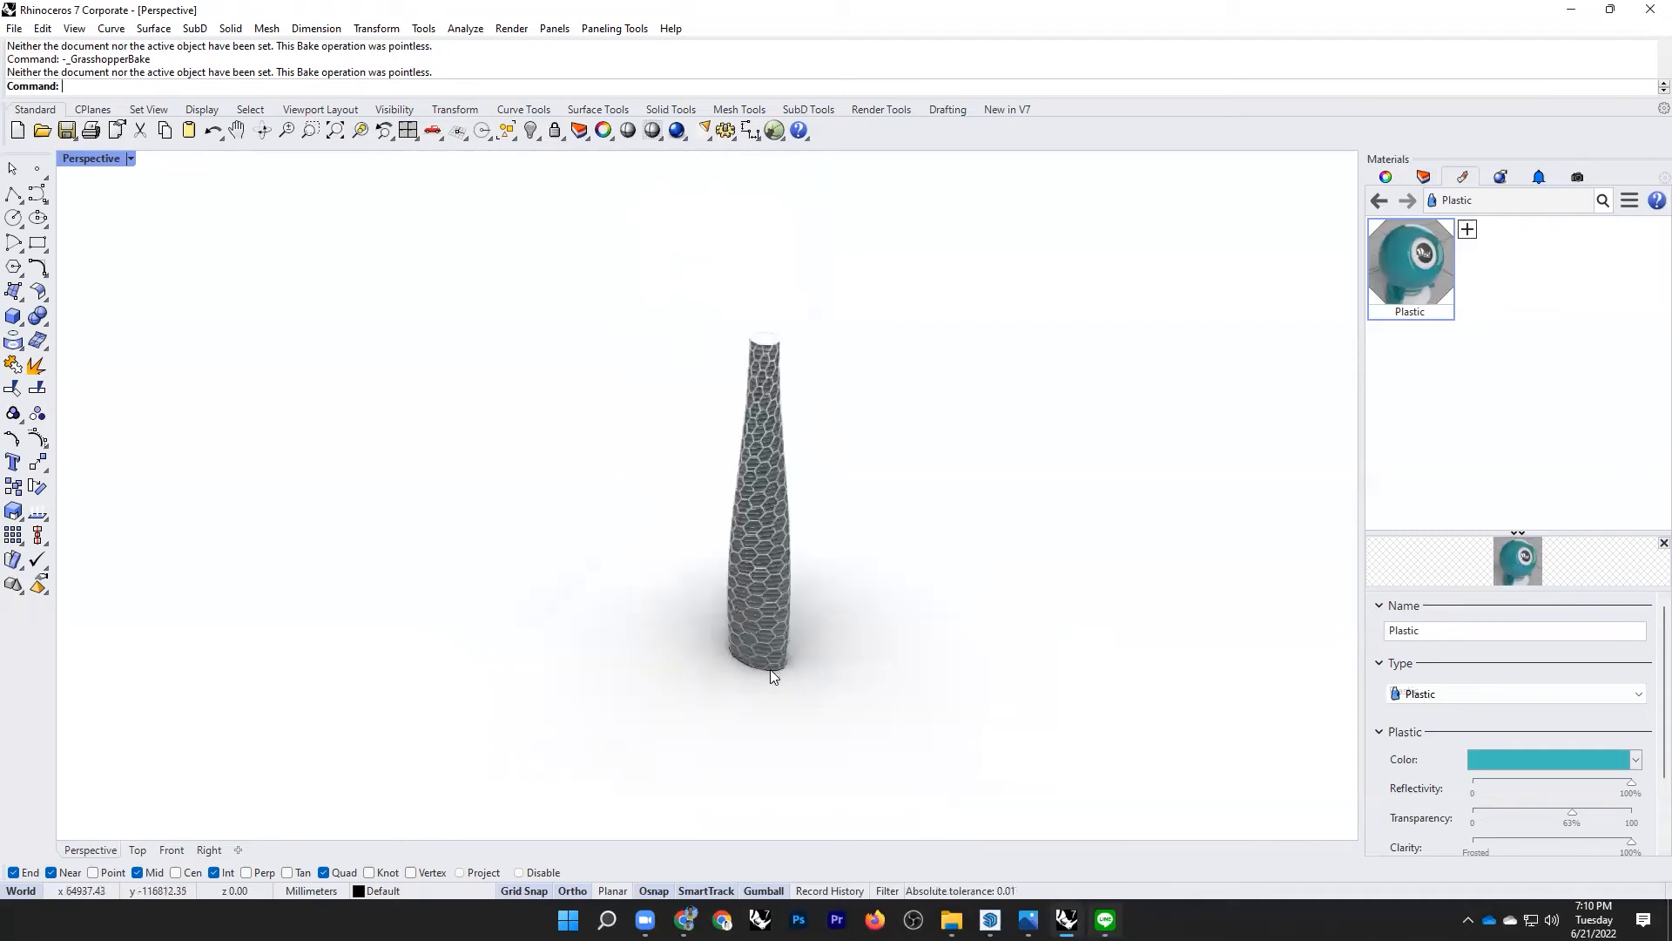
scroll(780, 674, "up", 4)
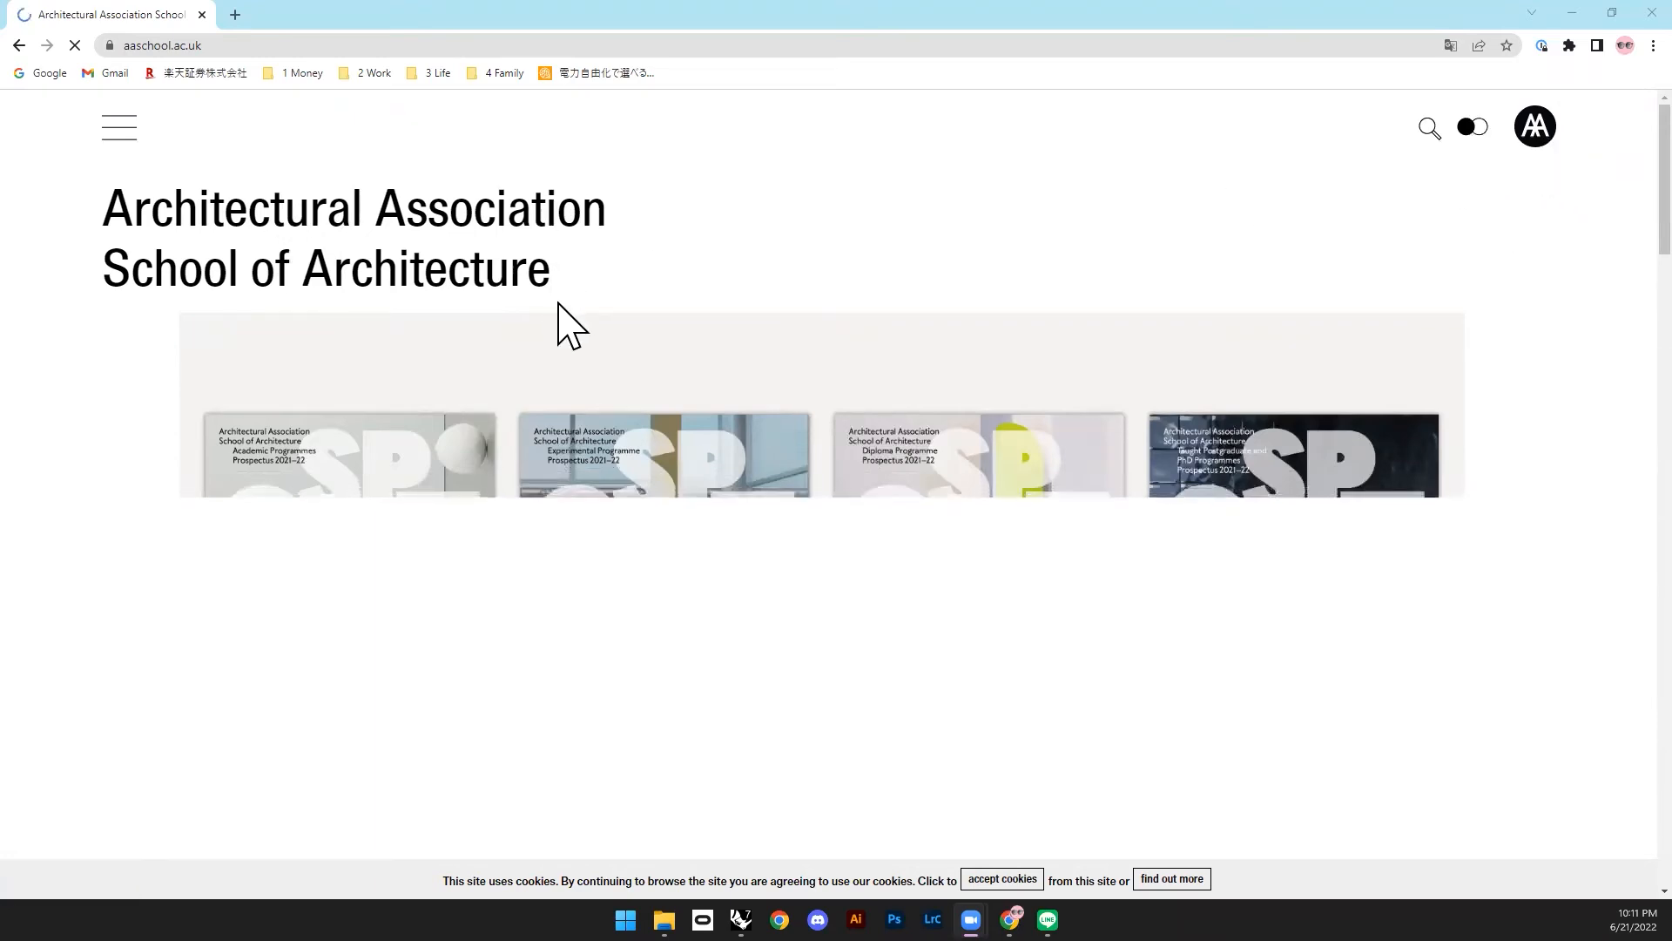
Step: On the Architectural Association website in Chrome, open the Academic section's Projects page and browse the 2020 student projects
left_click(105, 146)
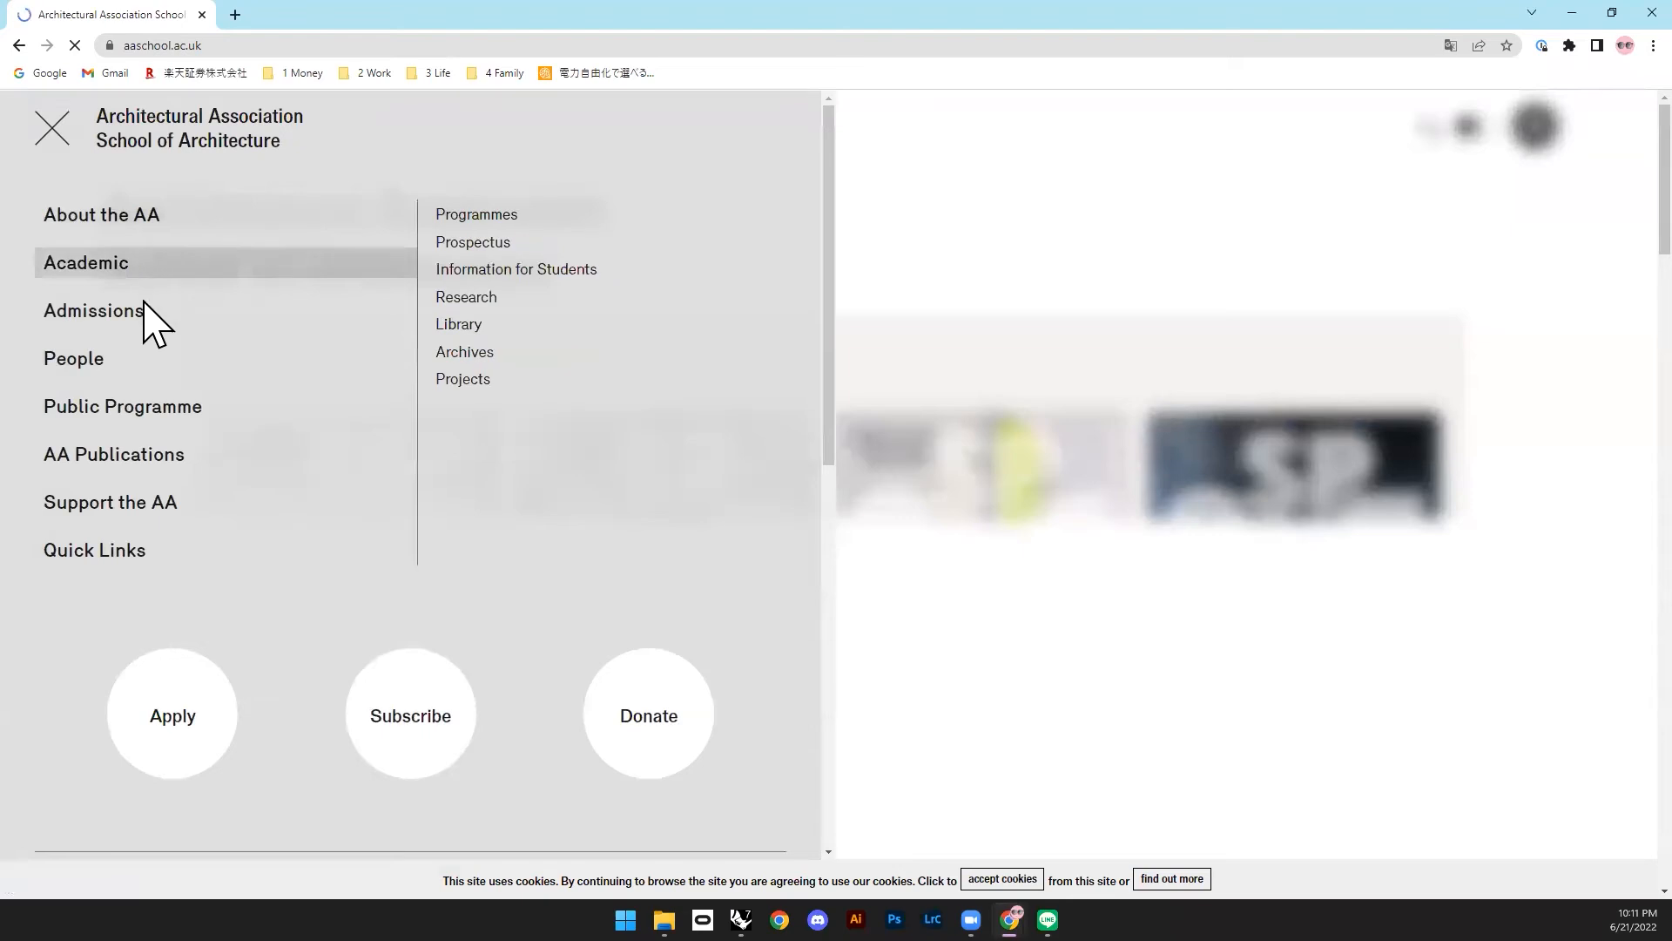
mouse_move(78, 403)
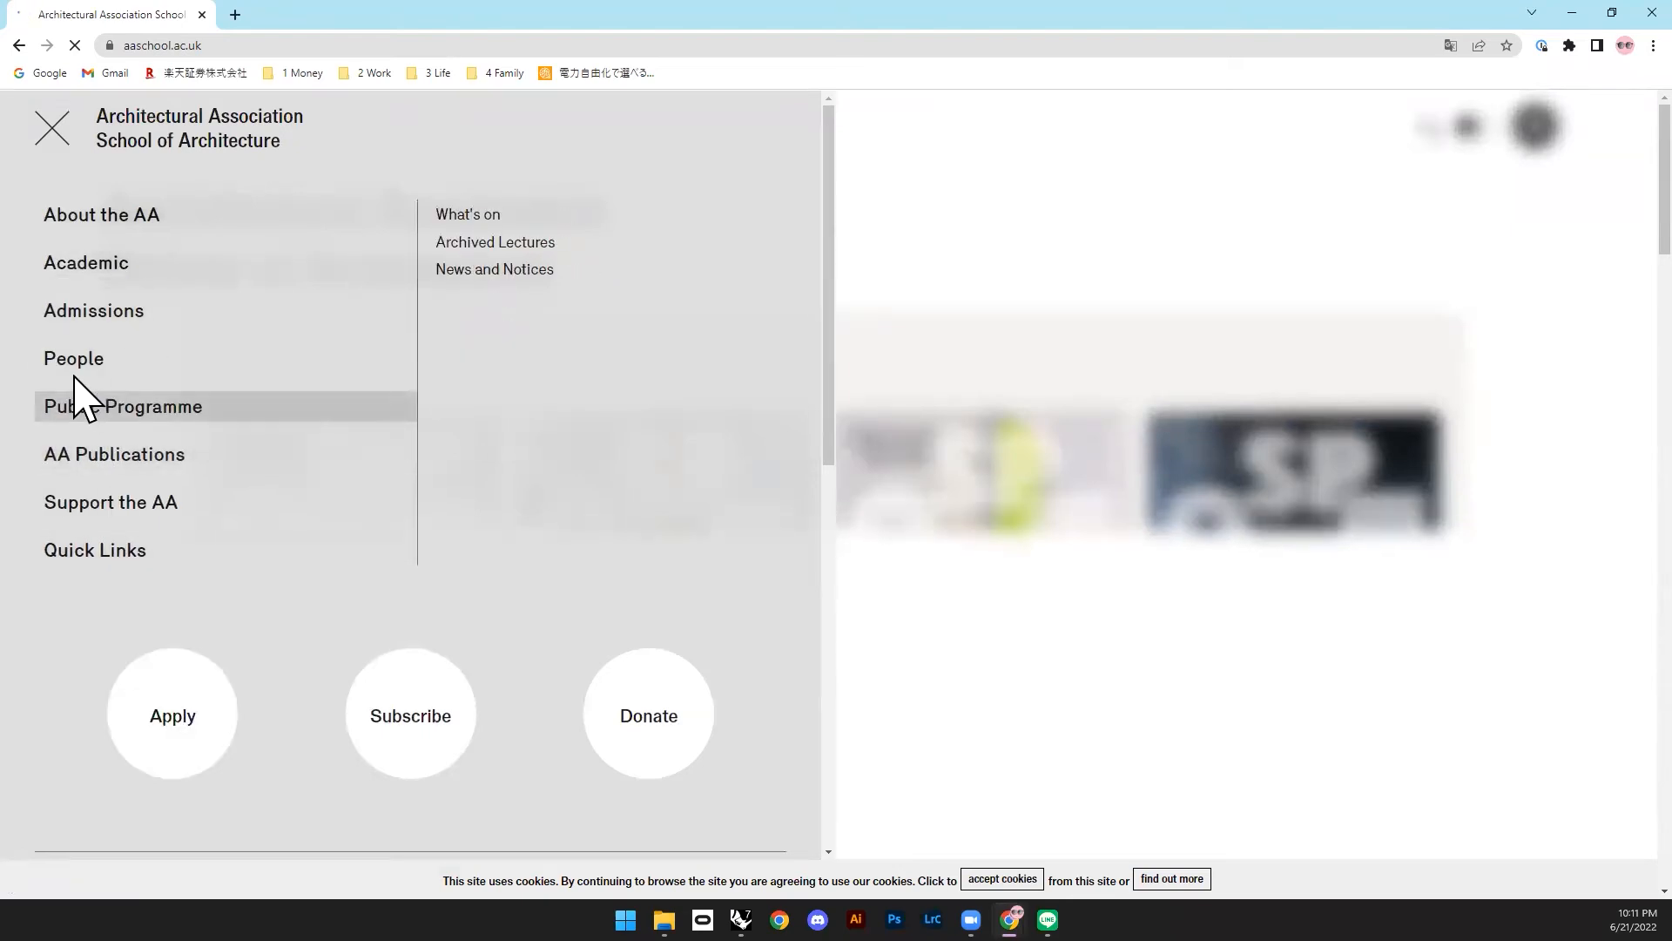
mouse_move(207, 225)
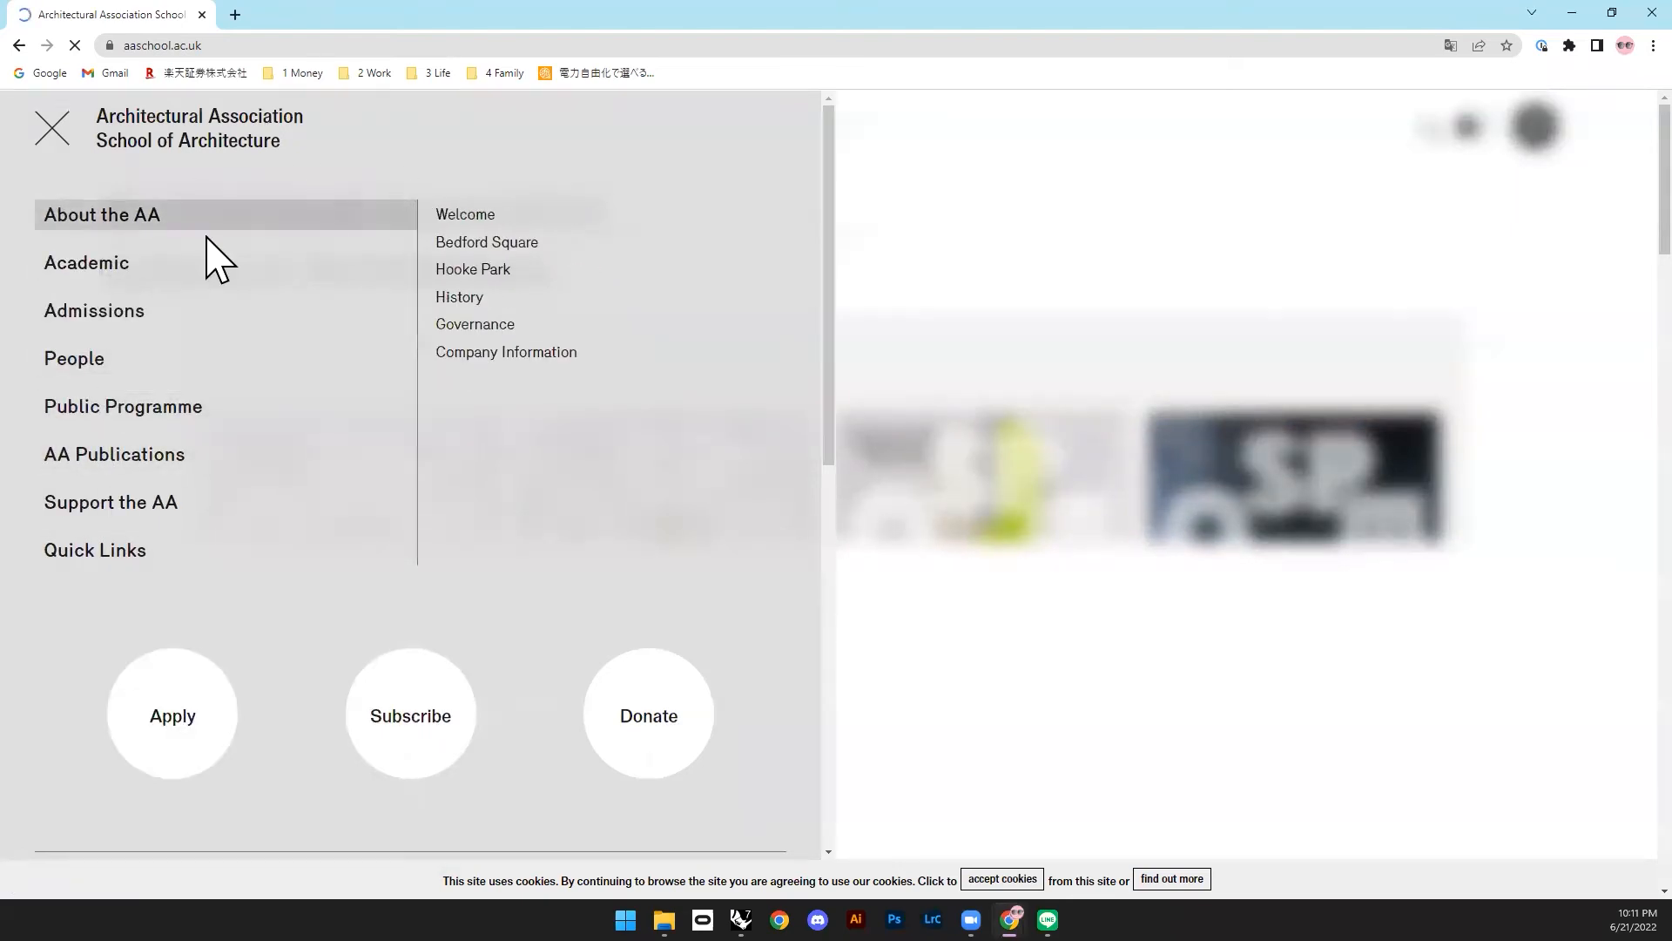
mouse_move(155, 266)
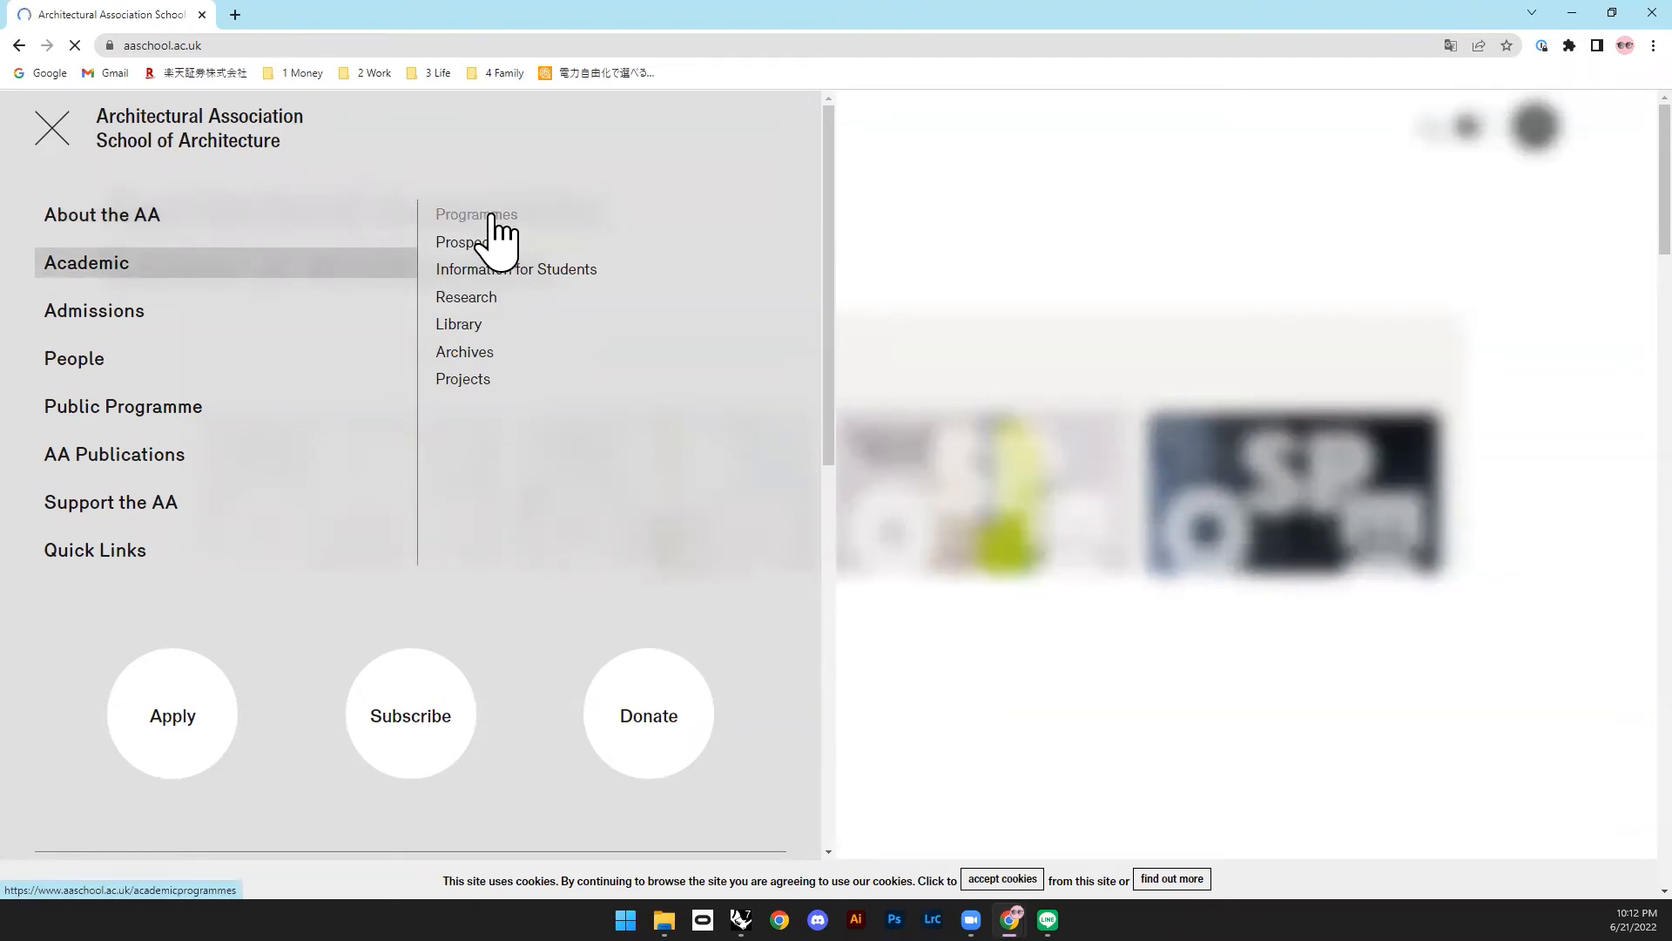
left_click(468, 381)
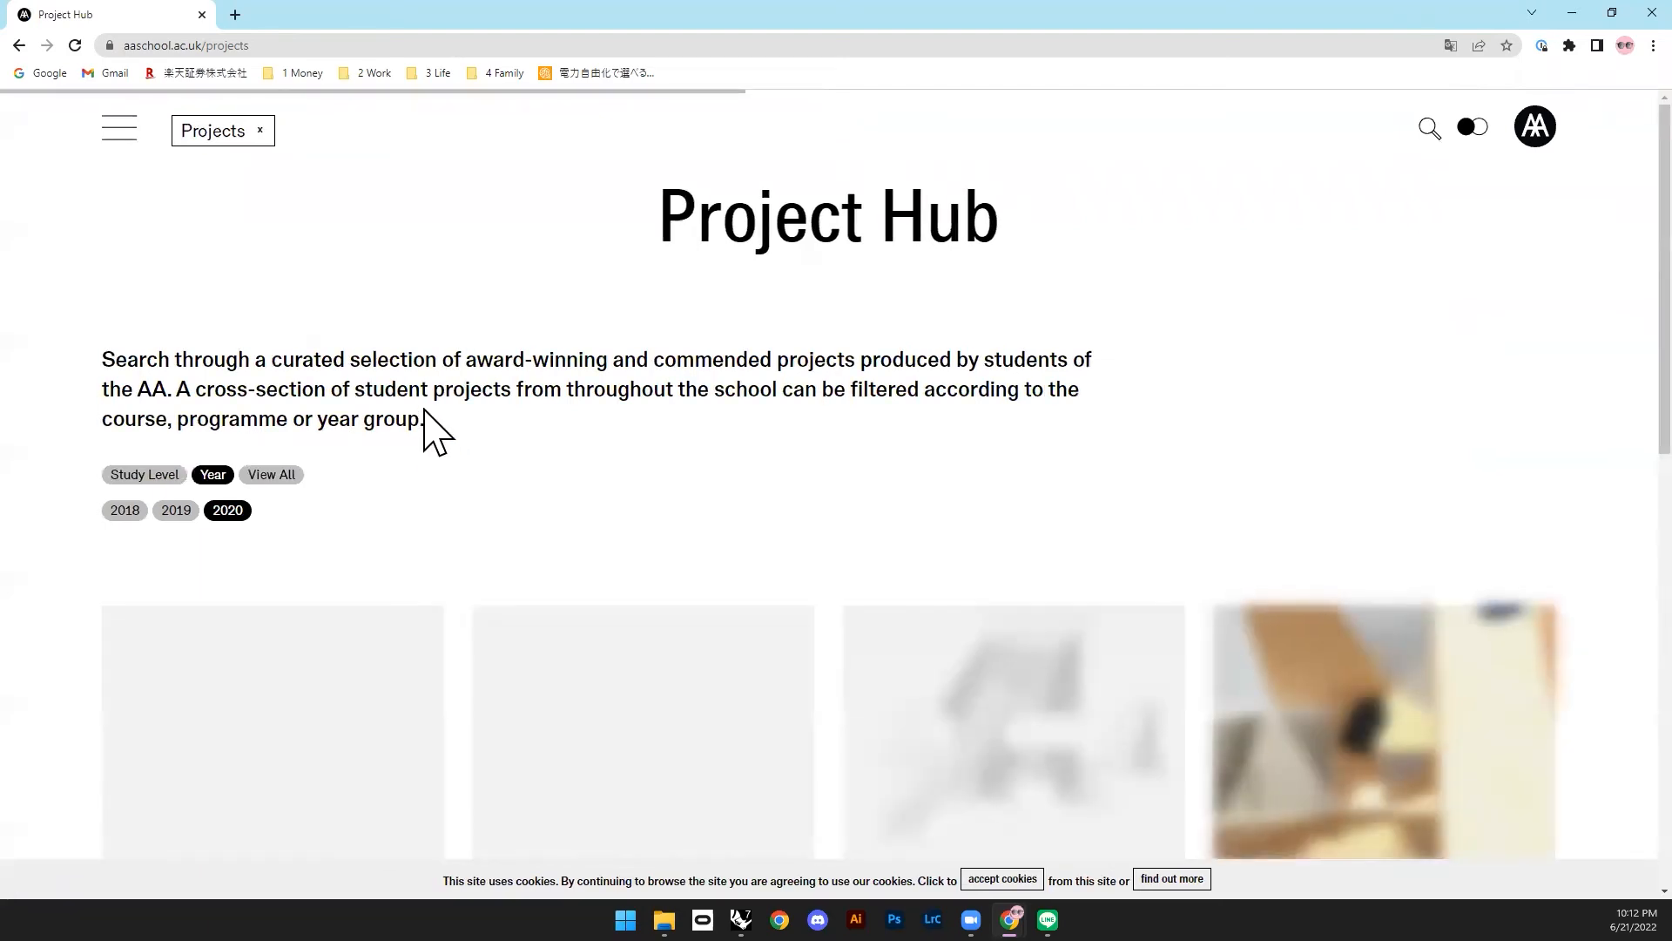
scroll(451, 448, "down", 6)
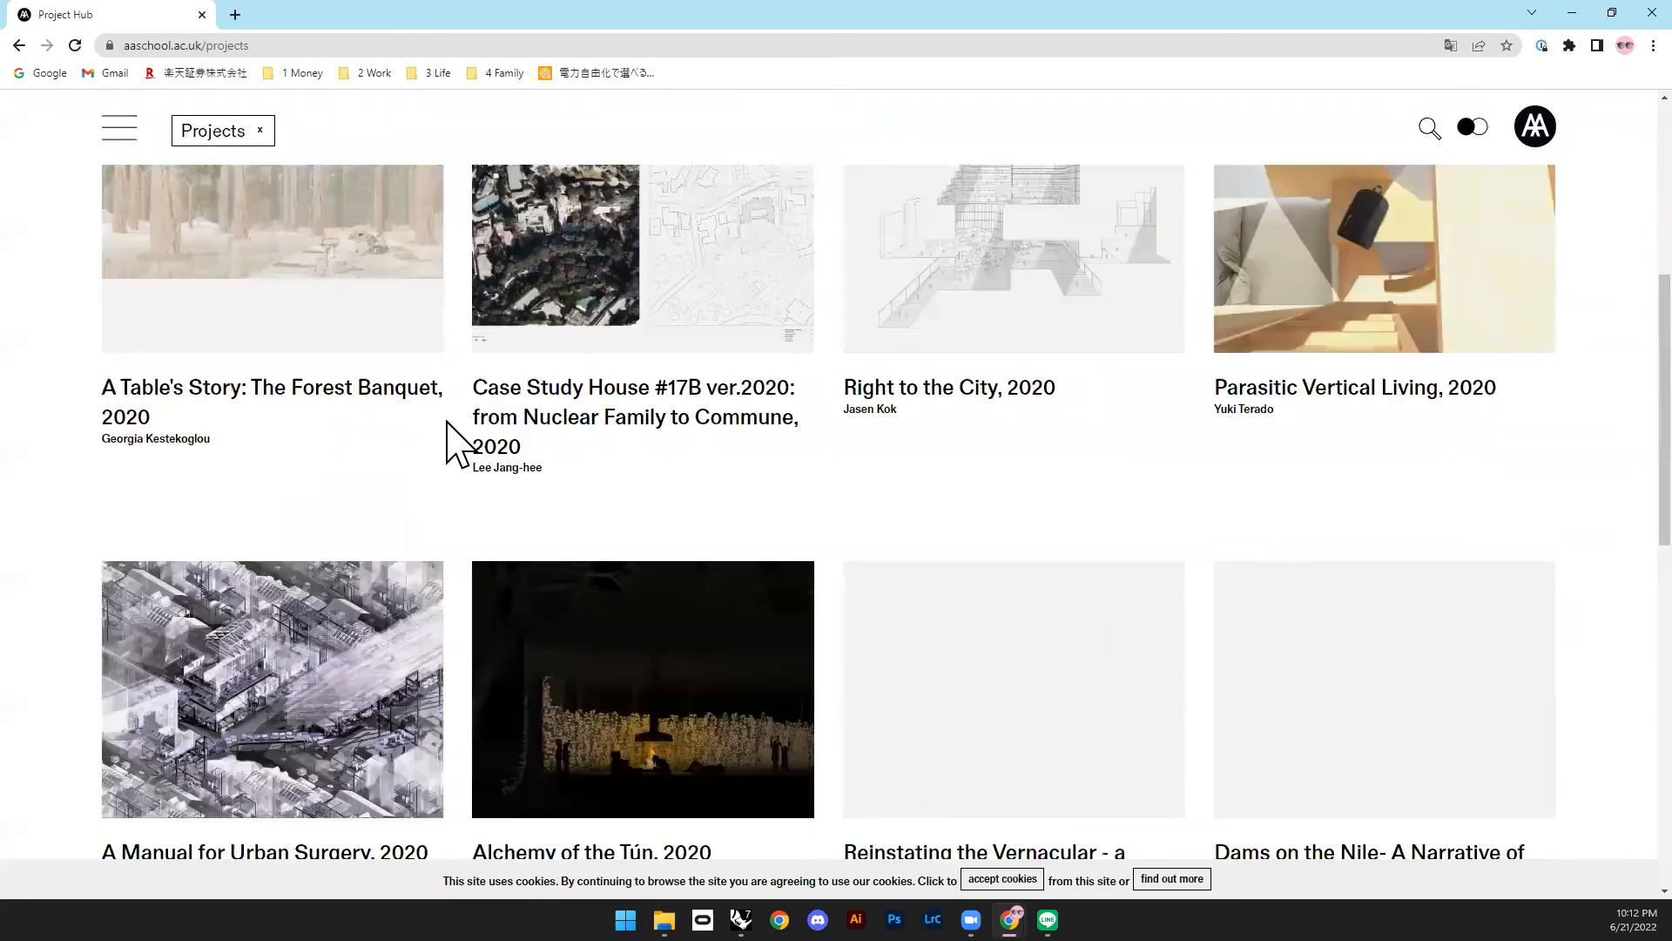
scroll(451, 444, "down", 3)
scroll(451, 442, "up", 4)
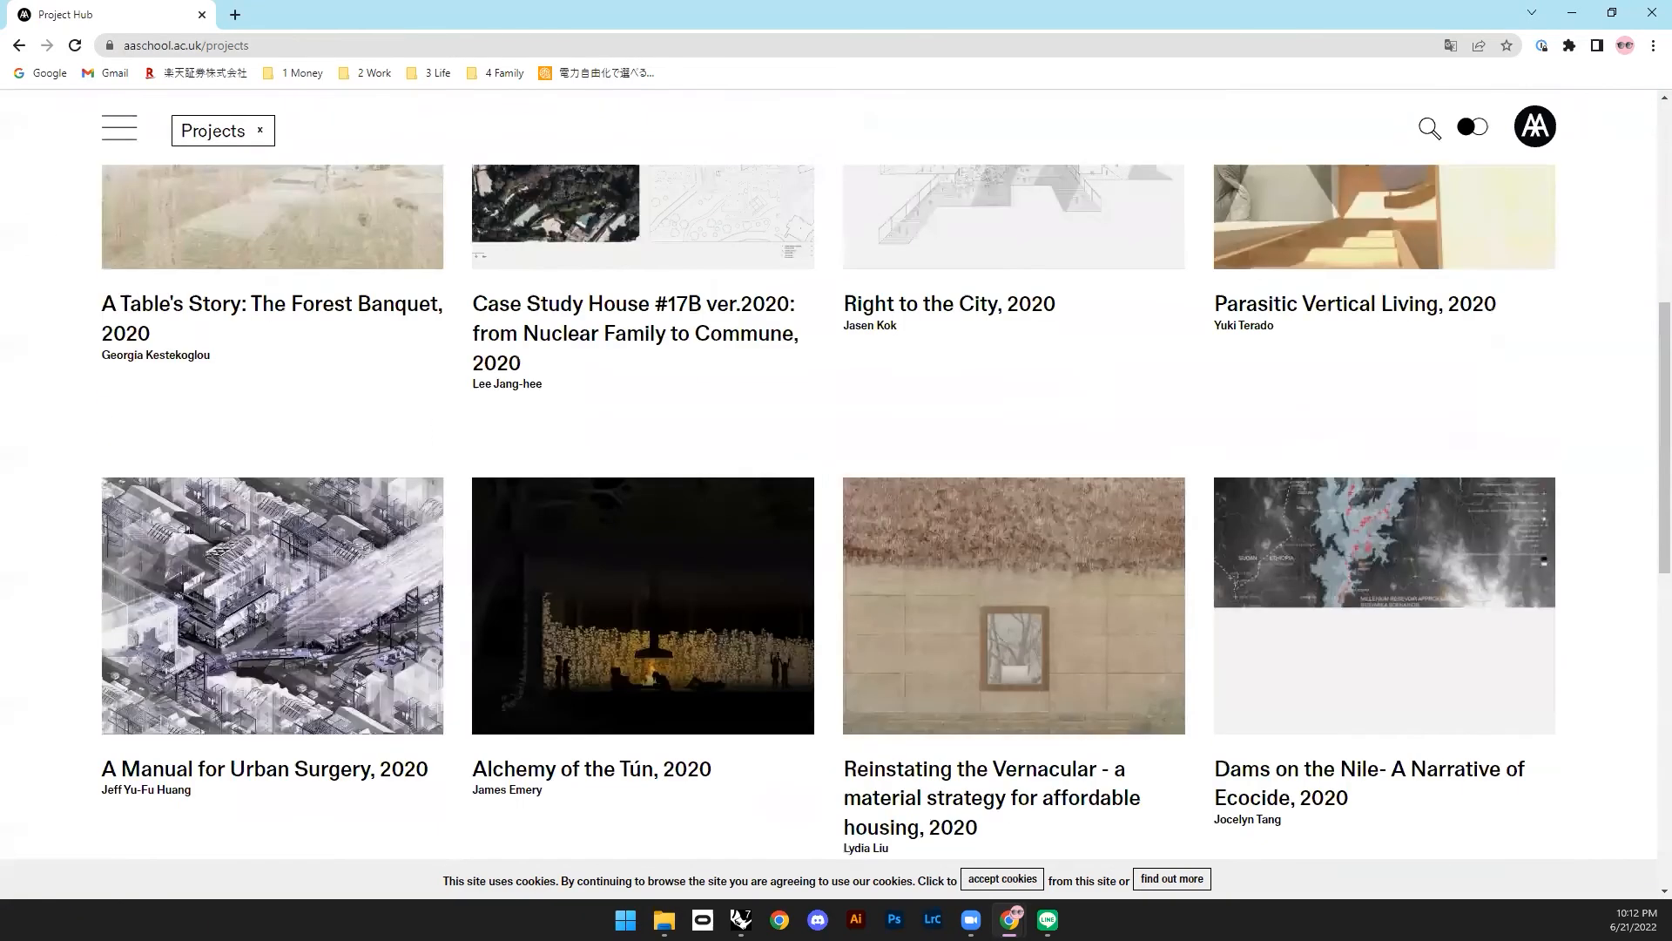
left_click(130, 129)
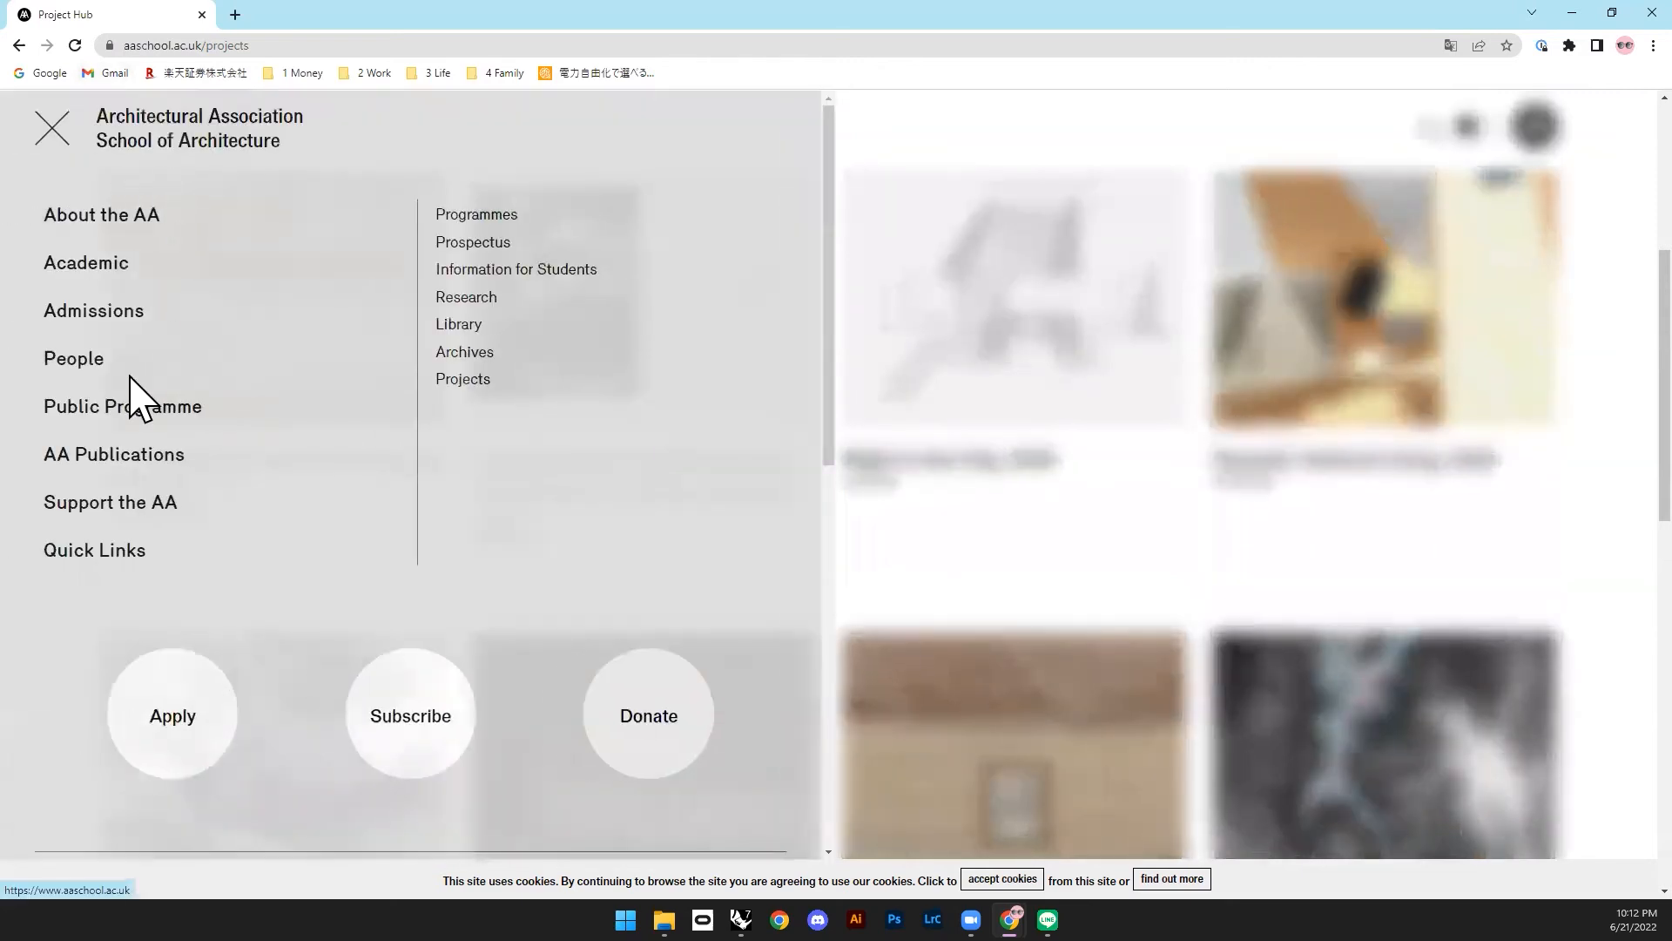
mouse_move(135, 457)
left_click(1132, 391)
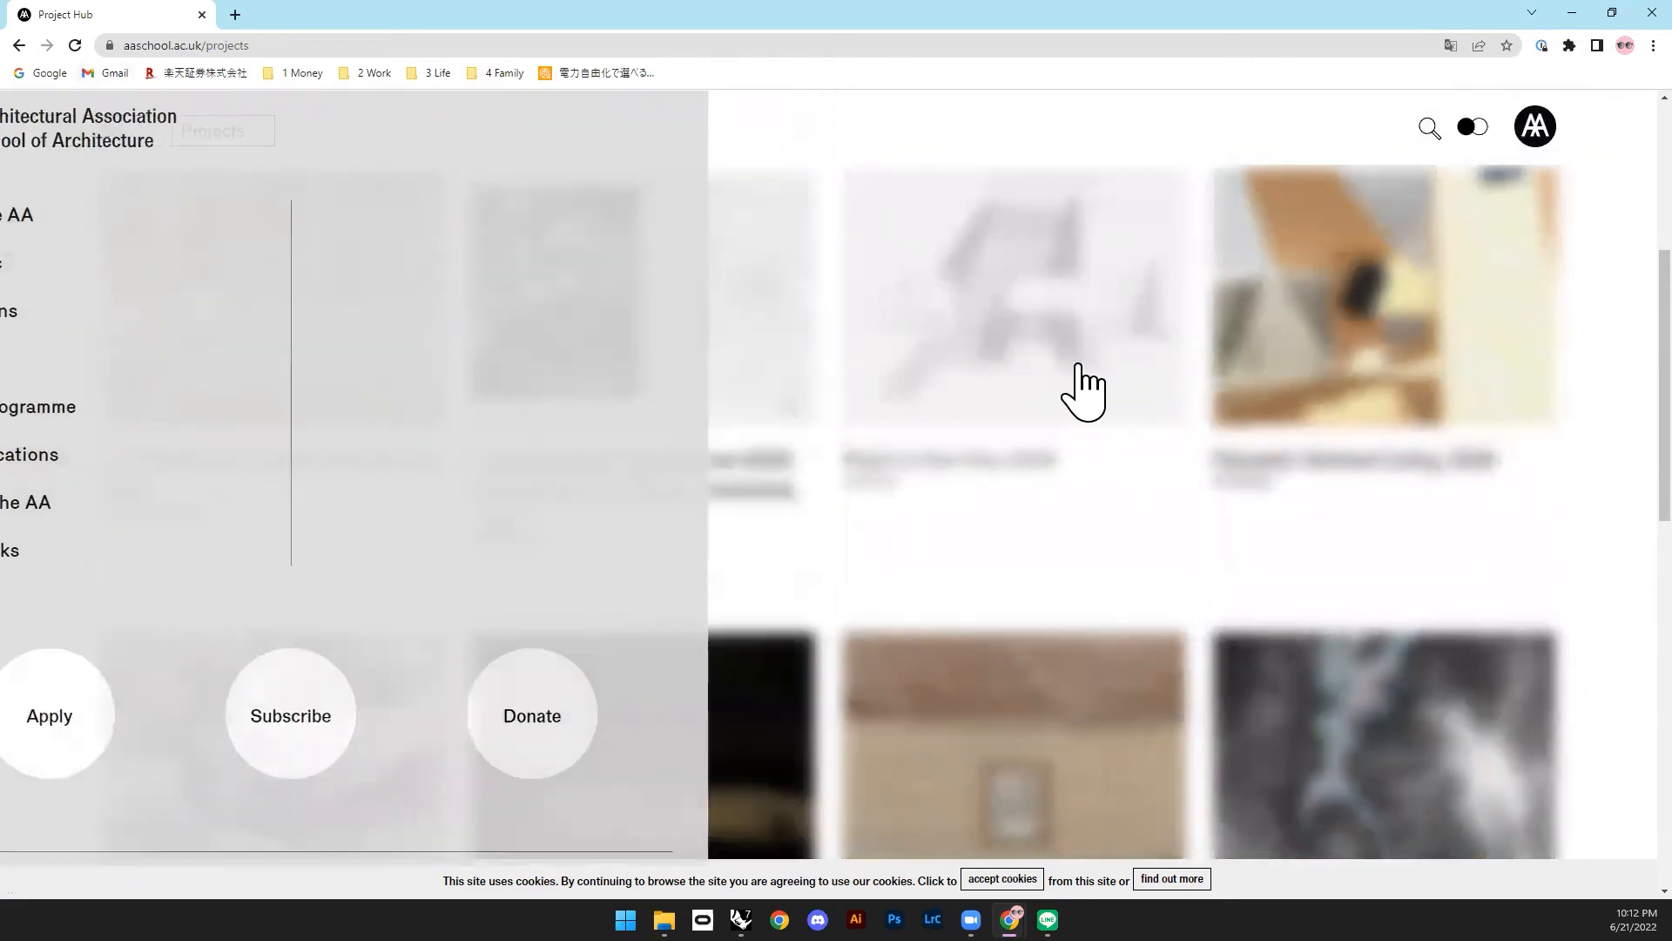
Step: Look through the remaining 2020 student projects down to the end of the Projects page
scroll(771, 366, "down", 2)
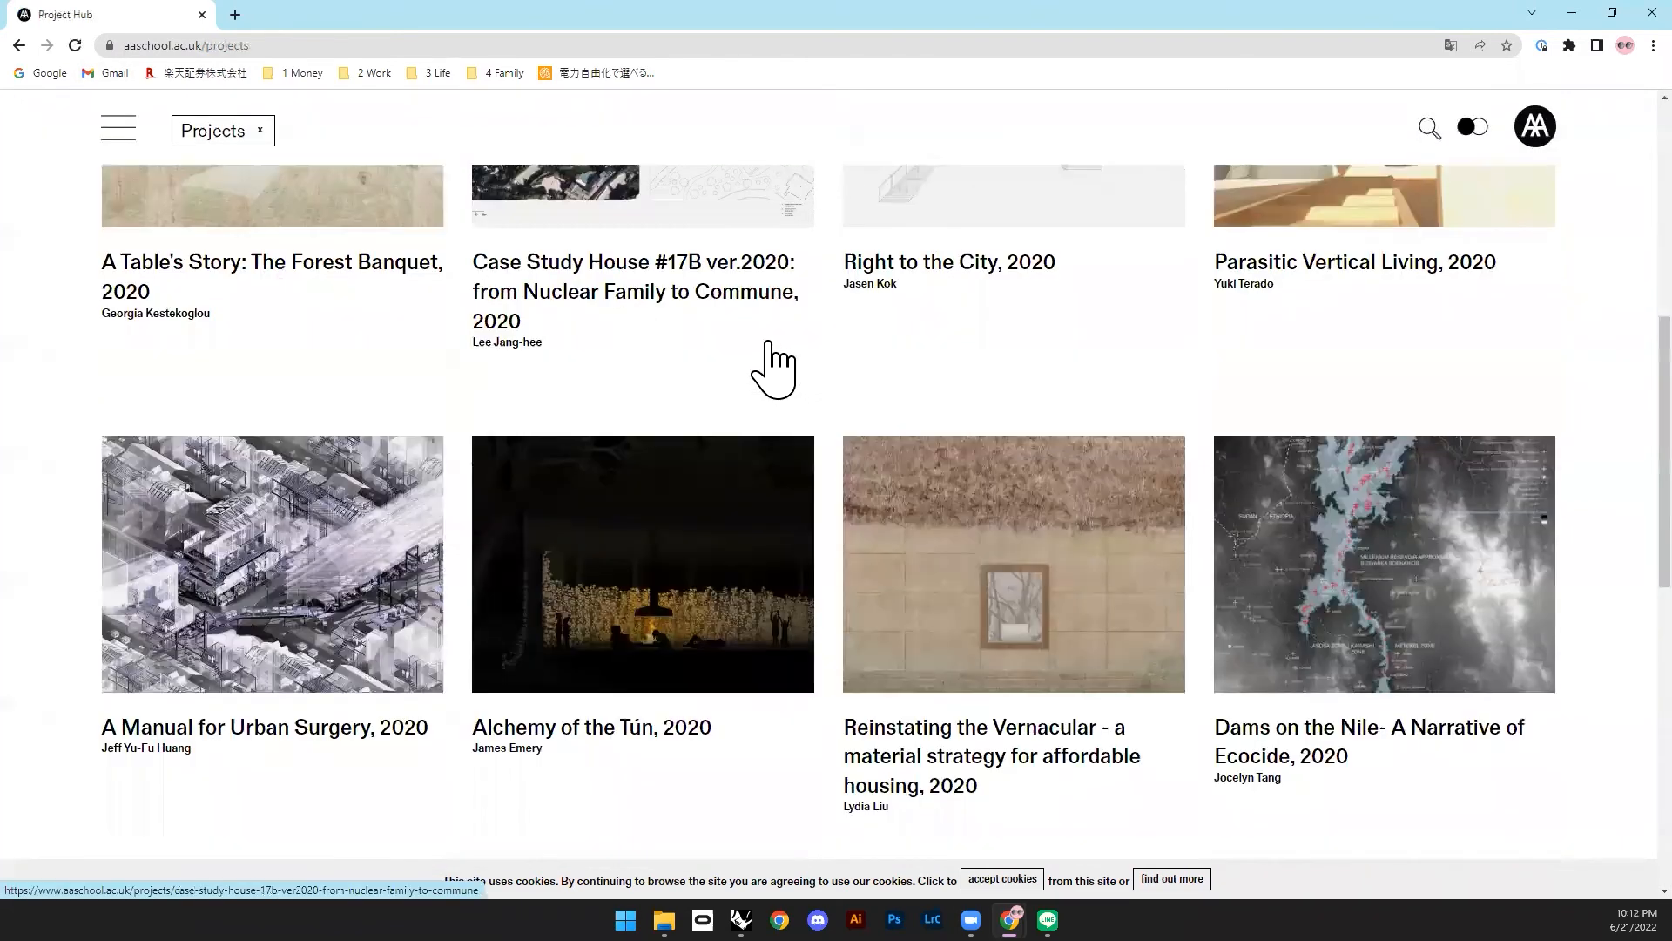
scroll(756, 353, "down", 3)
scroll(745, 322, "down", 3)
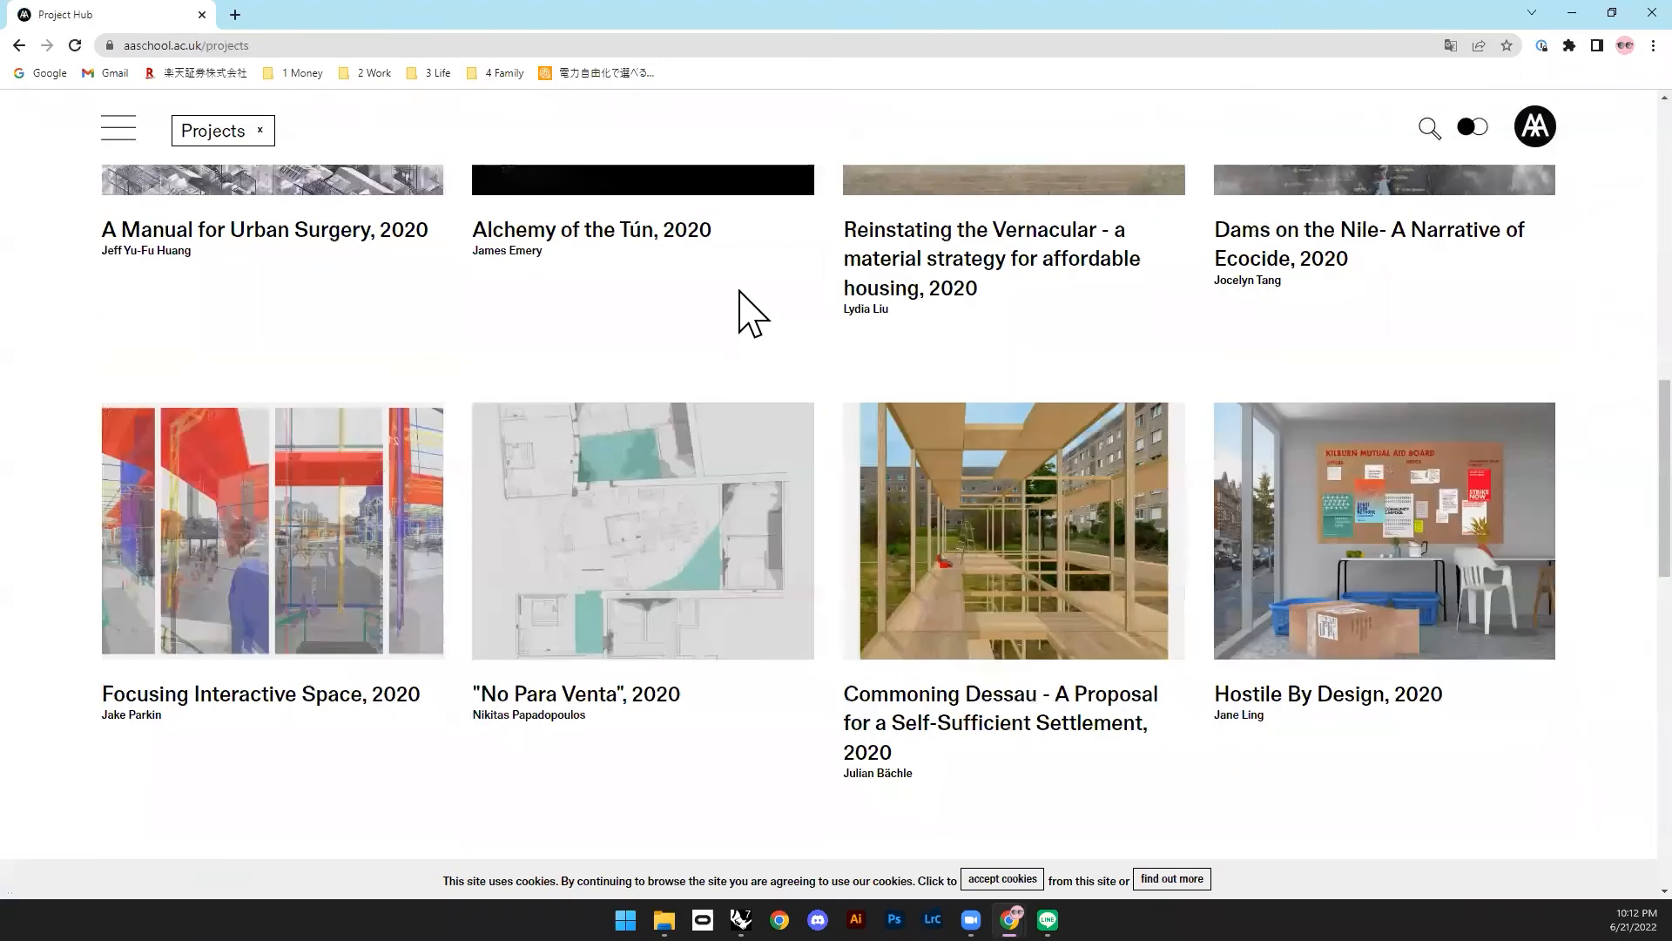
scroll(728, 291, "down", 4)
scroll(728, 307, "down", 10)
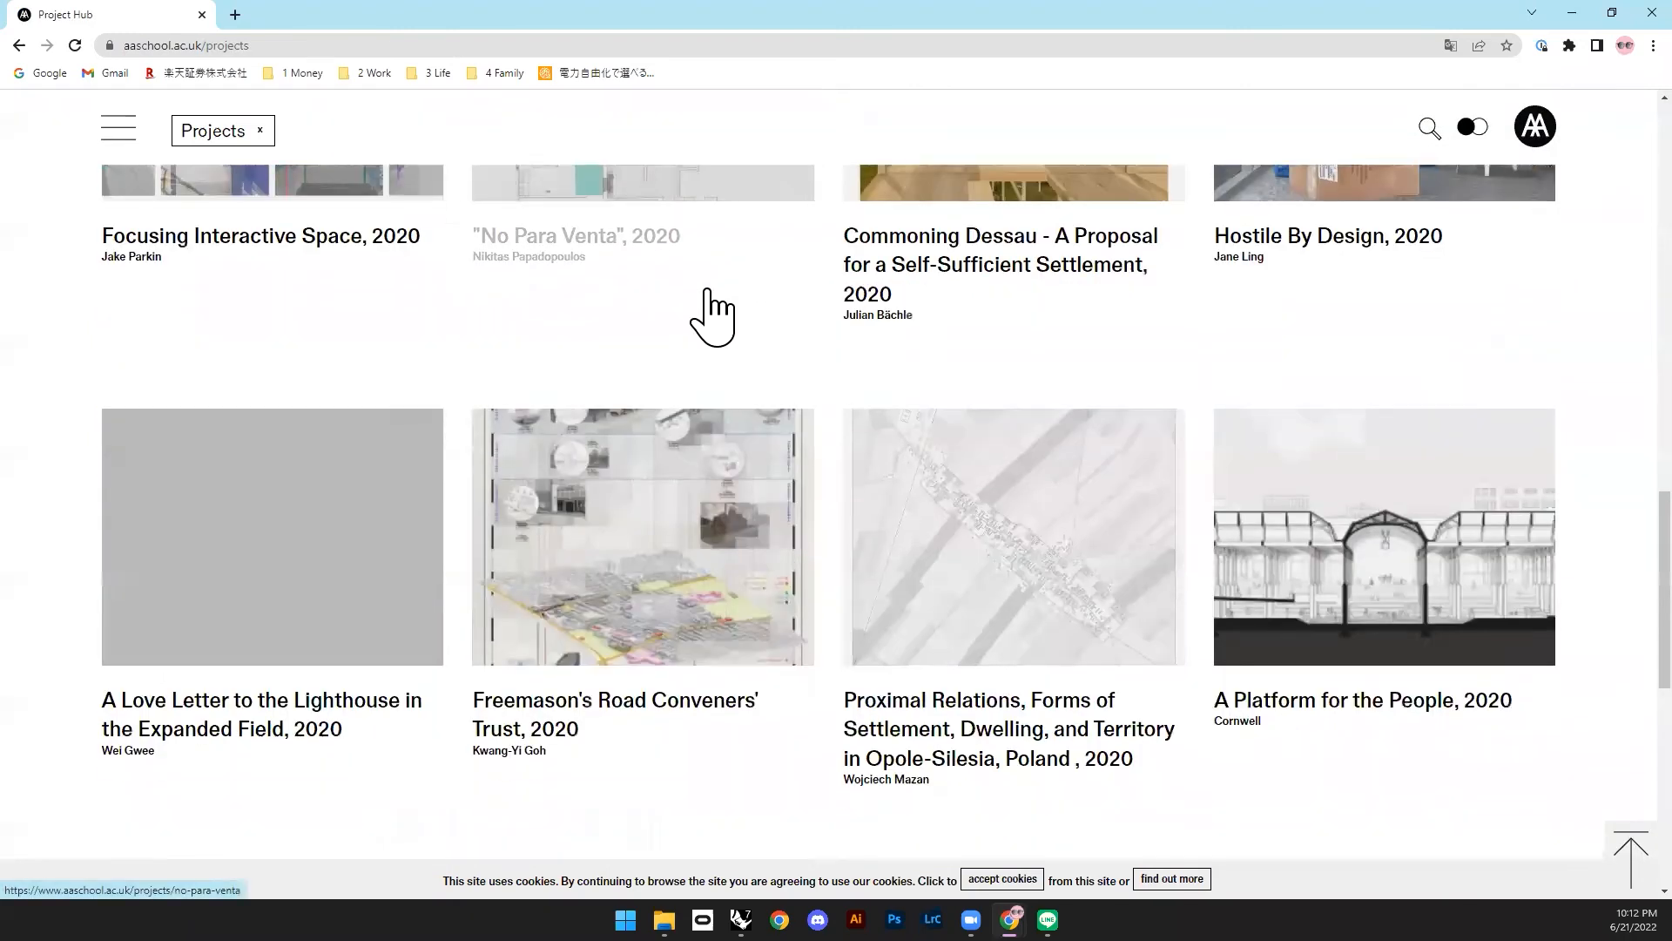
scroll(697, 322, "down", 3)
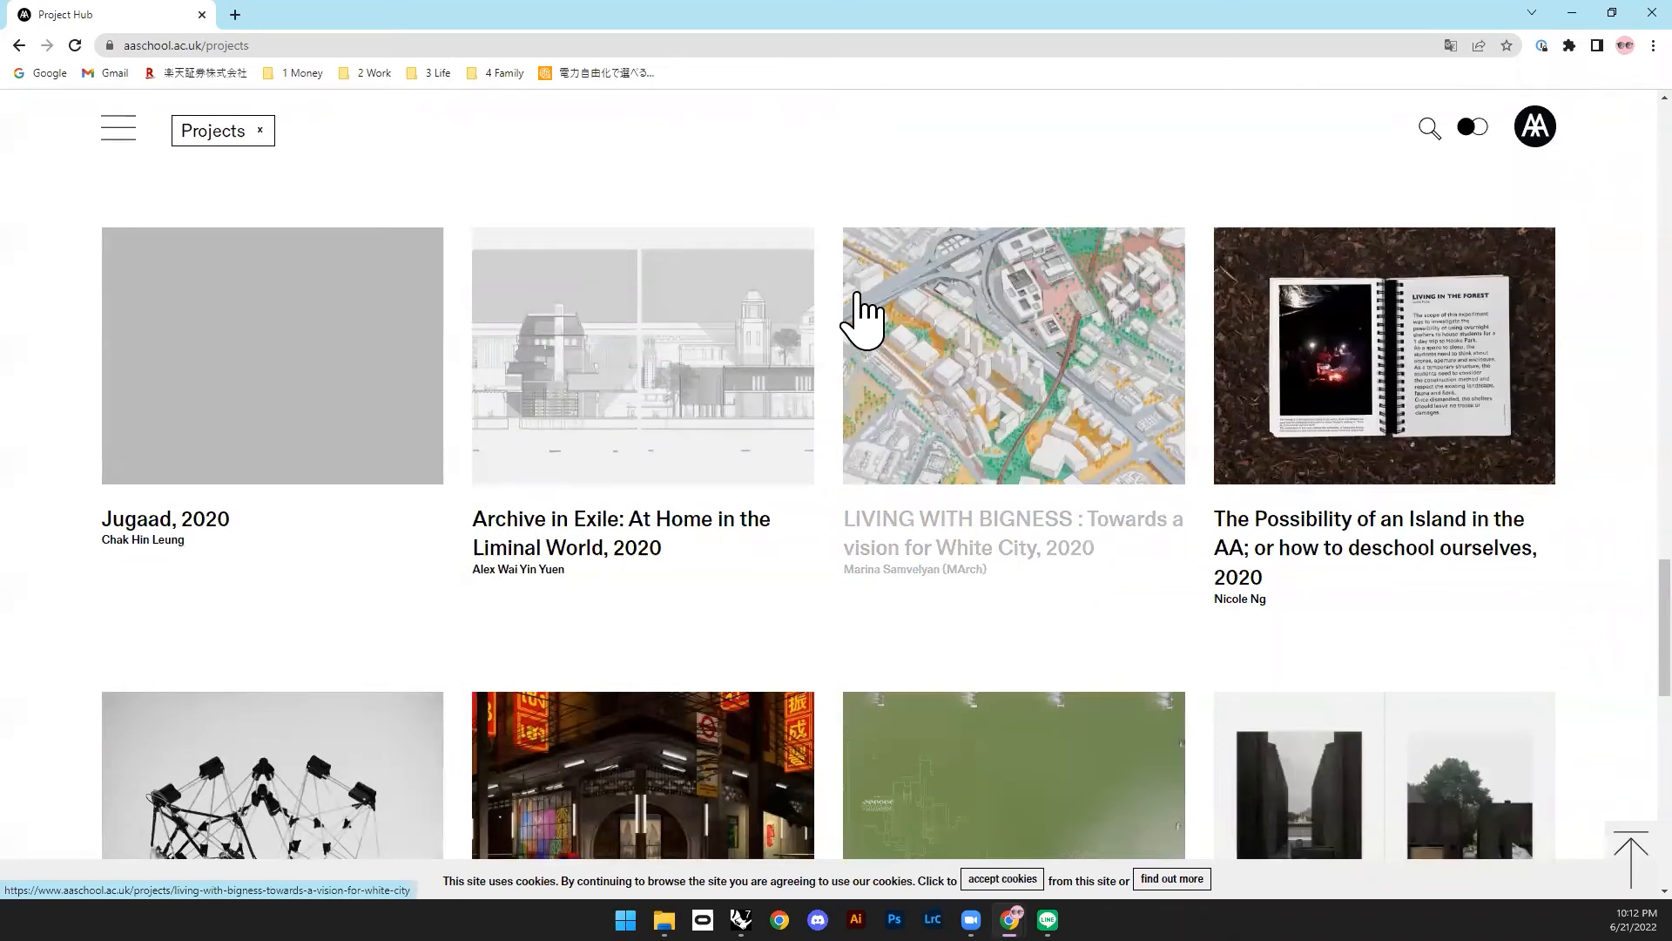
scroll(1356, 403, "down", 7)
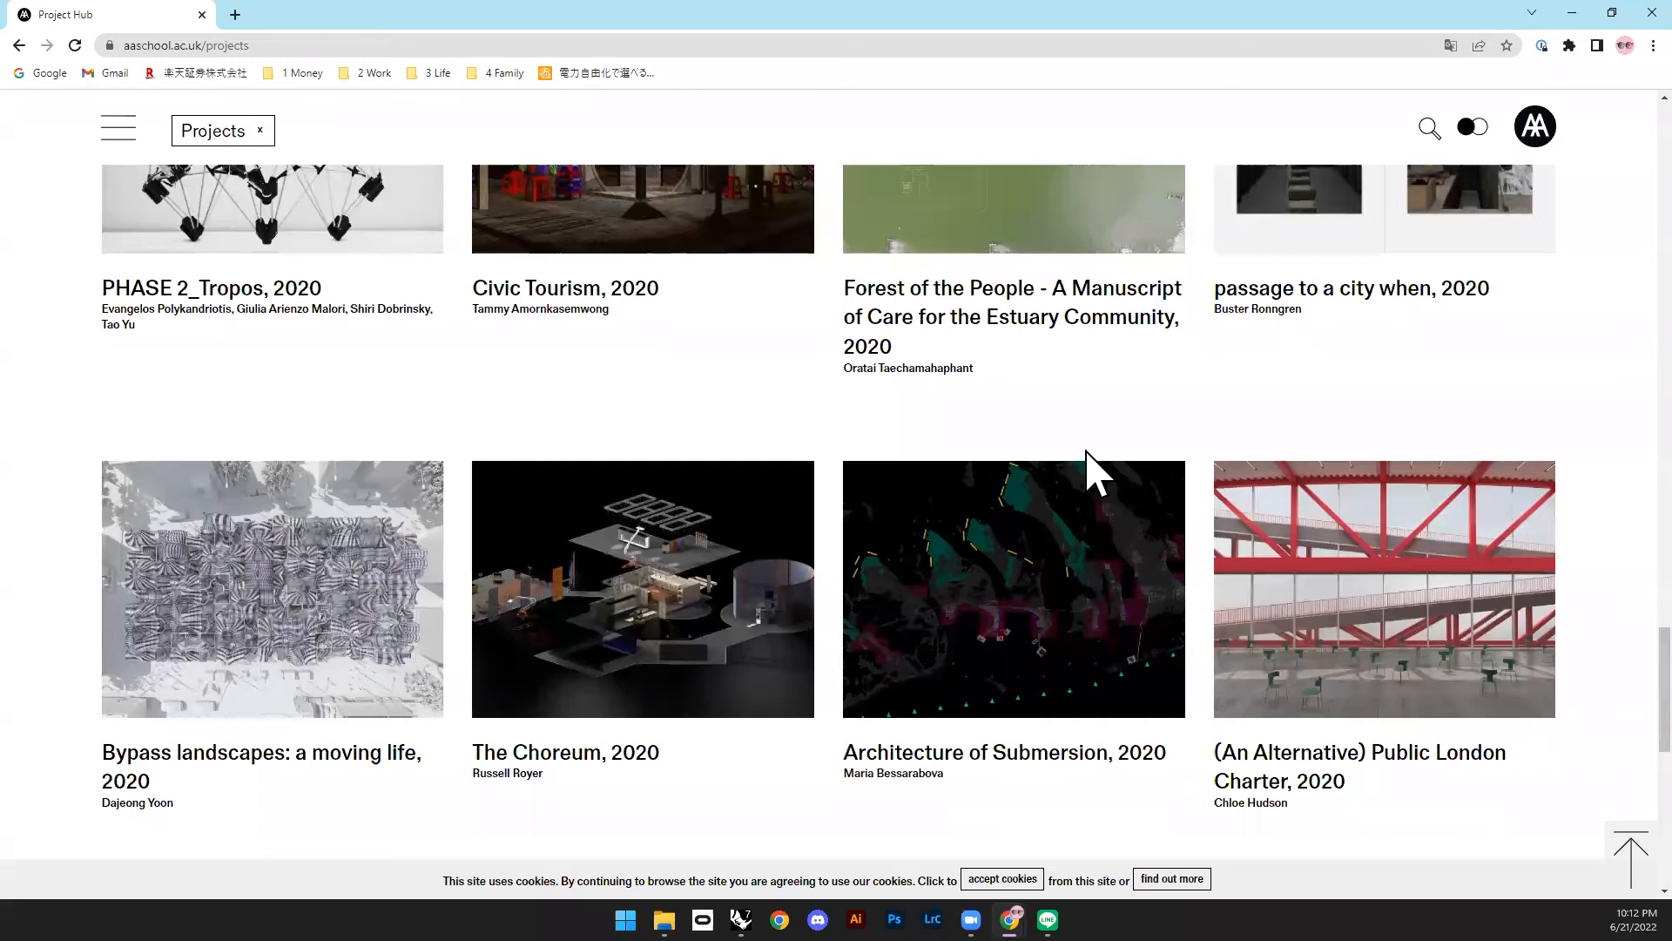
scroll(1063, 475, "down", 6)
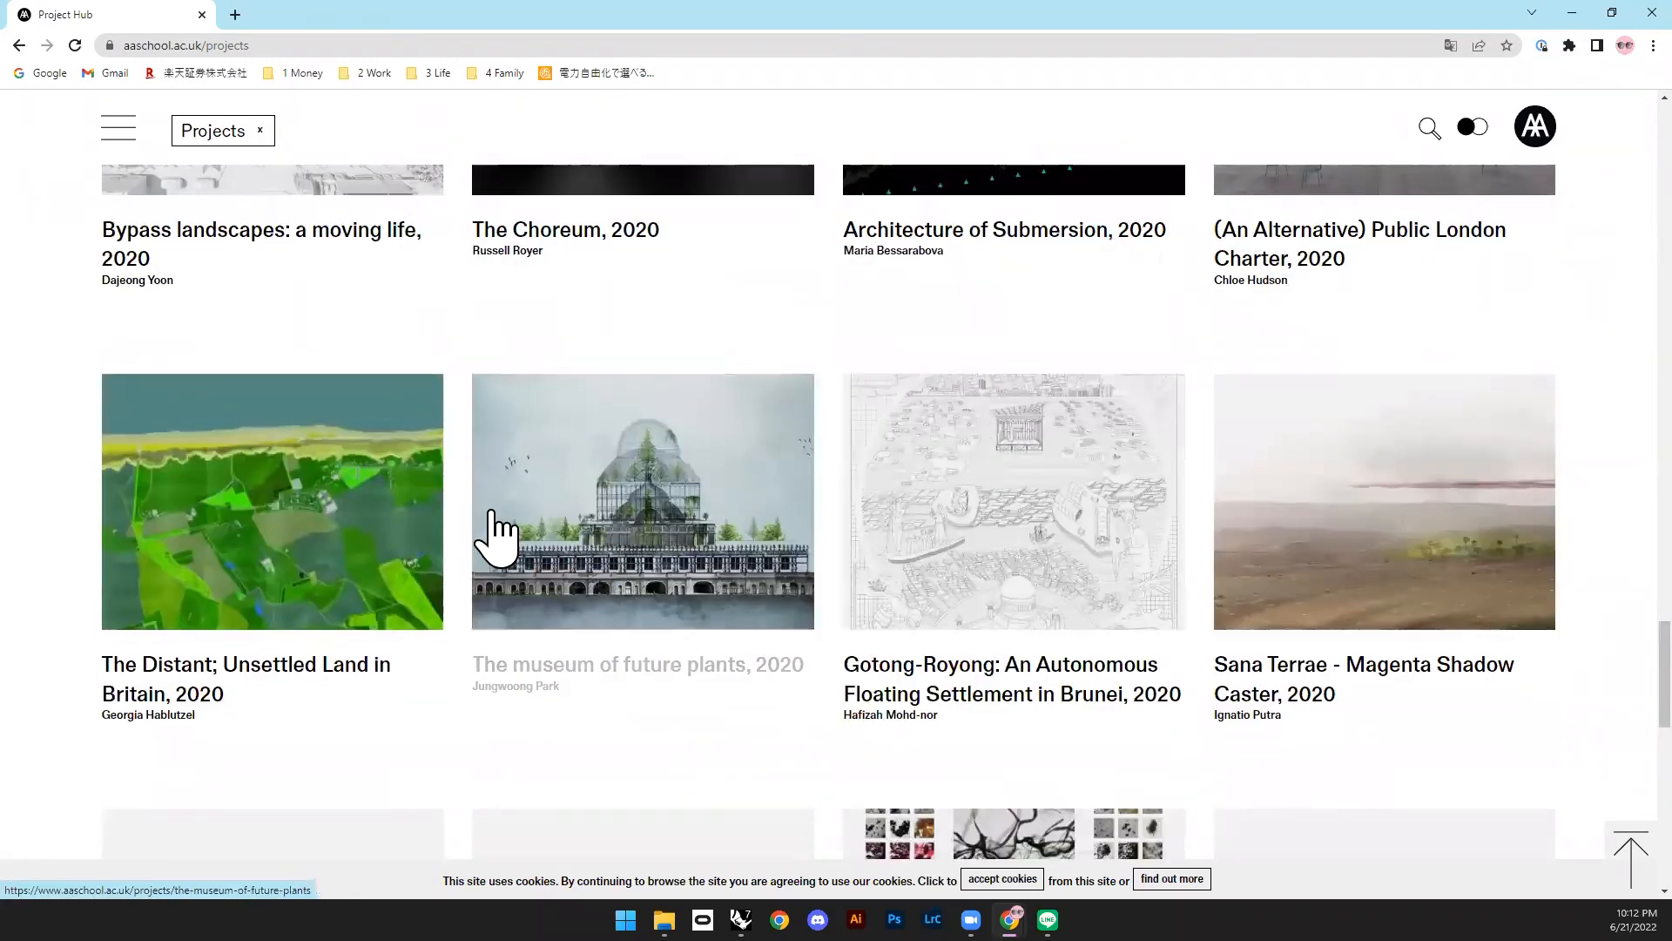
scroll(470, 475, "down", 6)
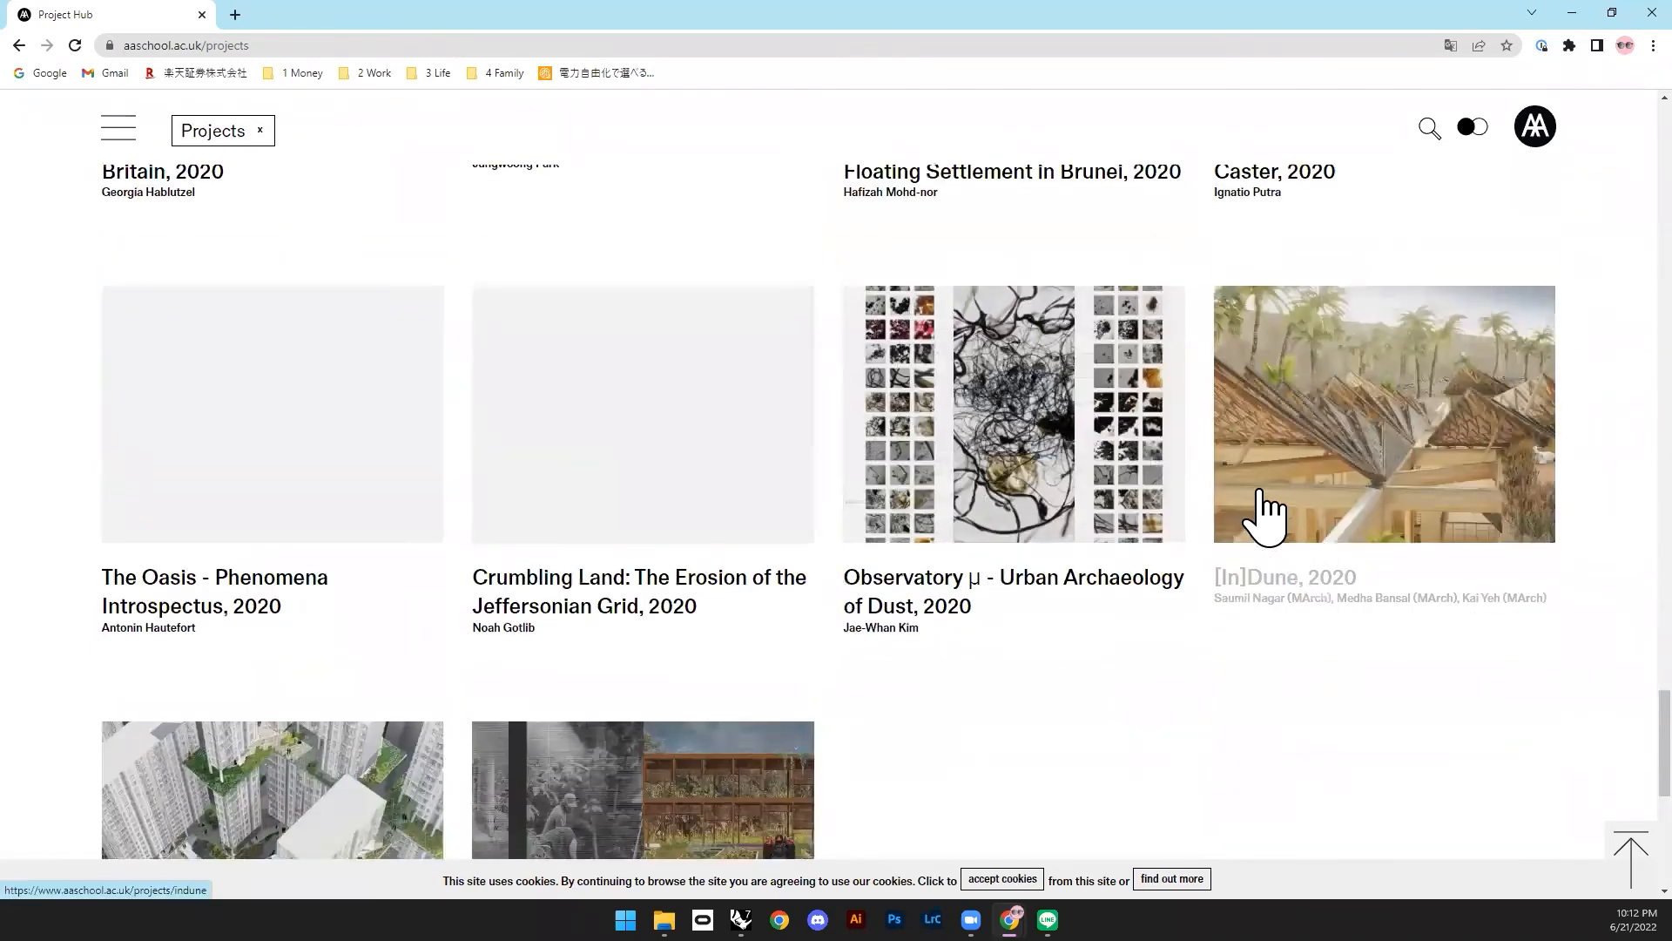
scroll(1037, 504, "down", 3)
scroll(366, 610, "down", 2)
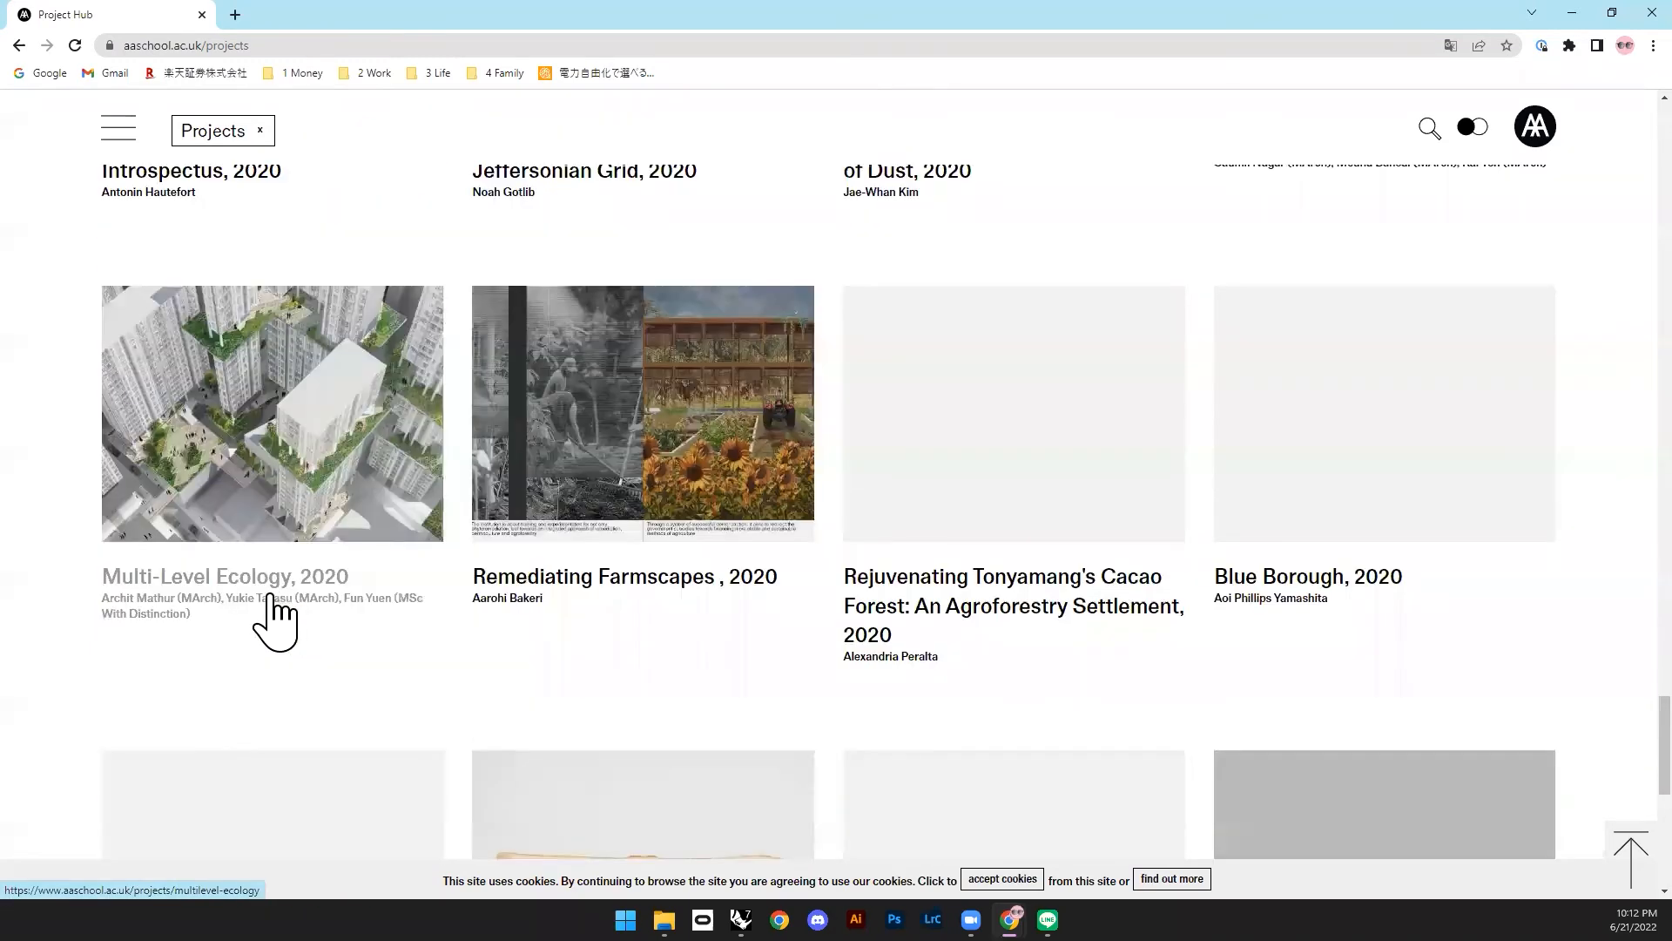
scroll(1050, 488, "down", 5)
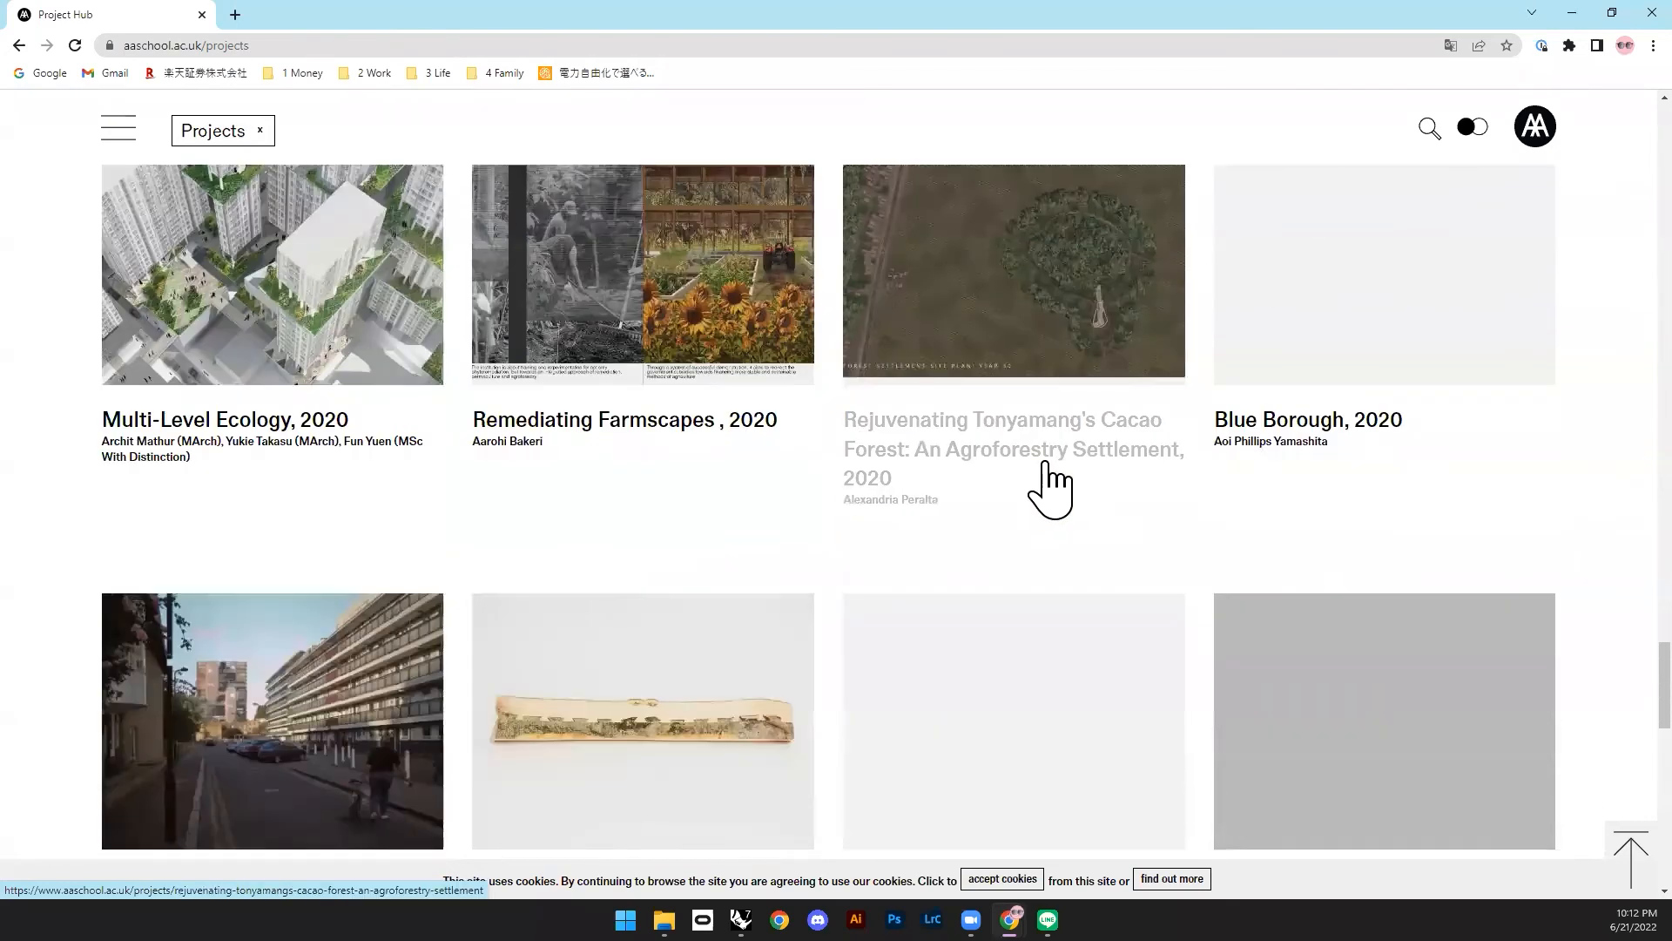
scroll(1024, 482, "down", 4)
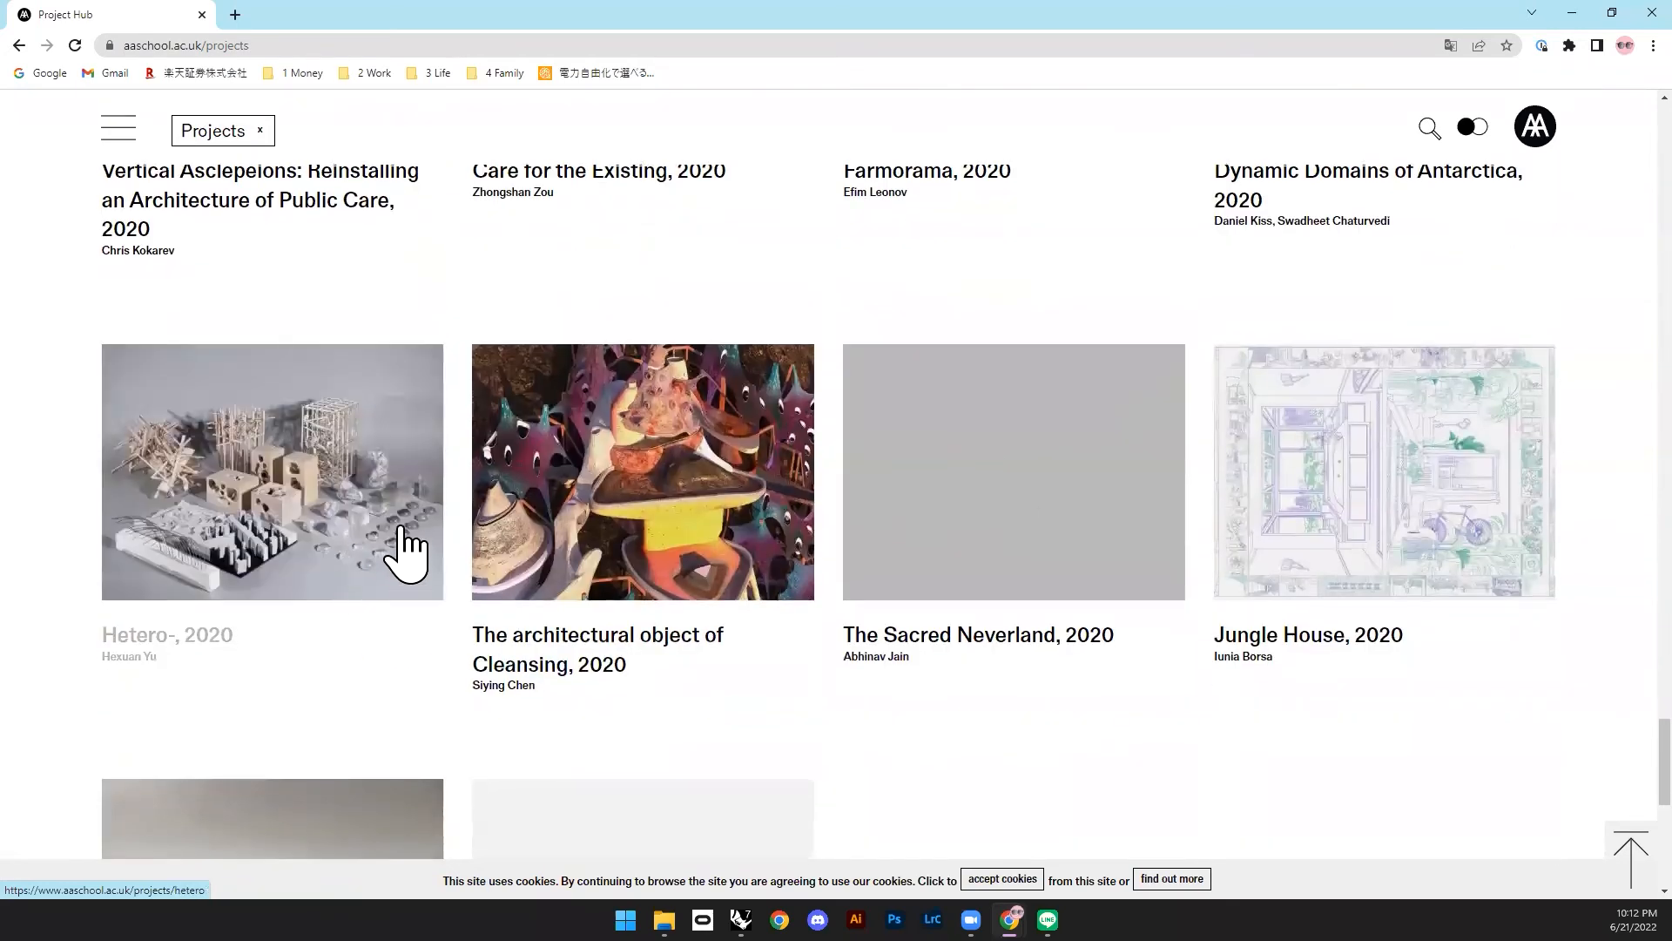
scroll(736, 478, "down", 6)
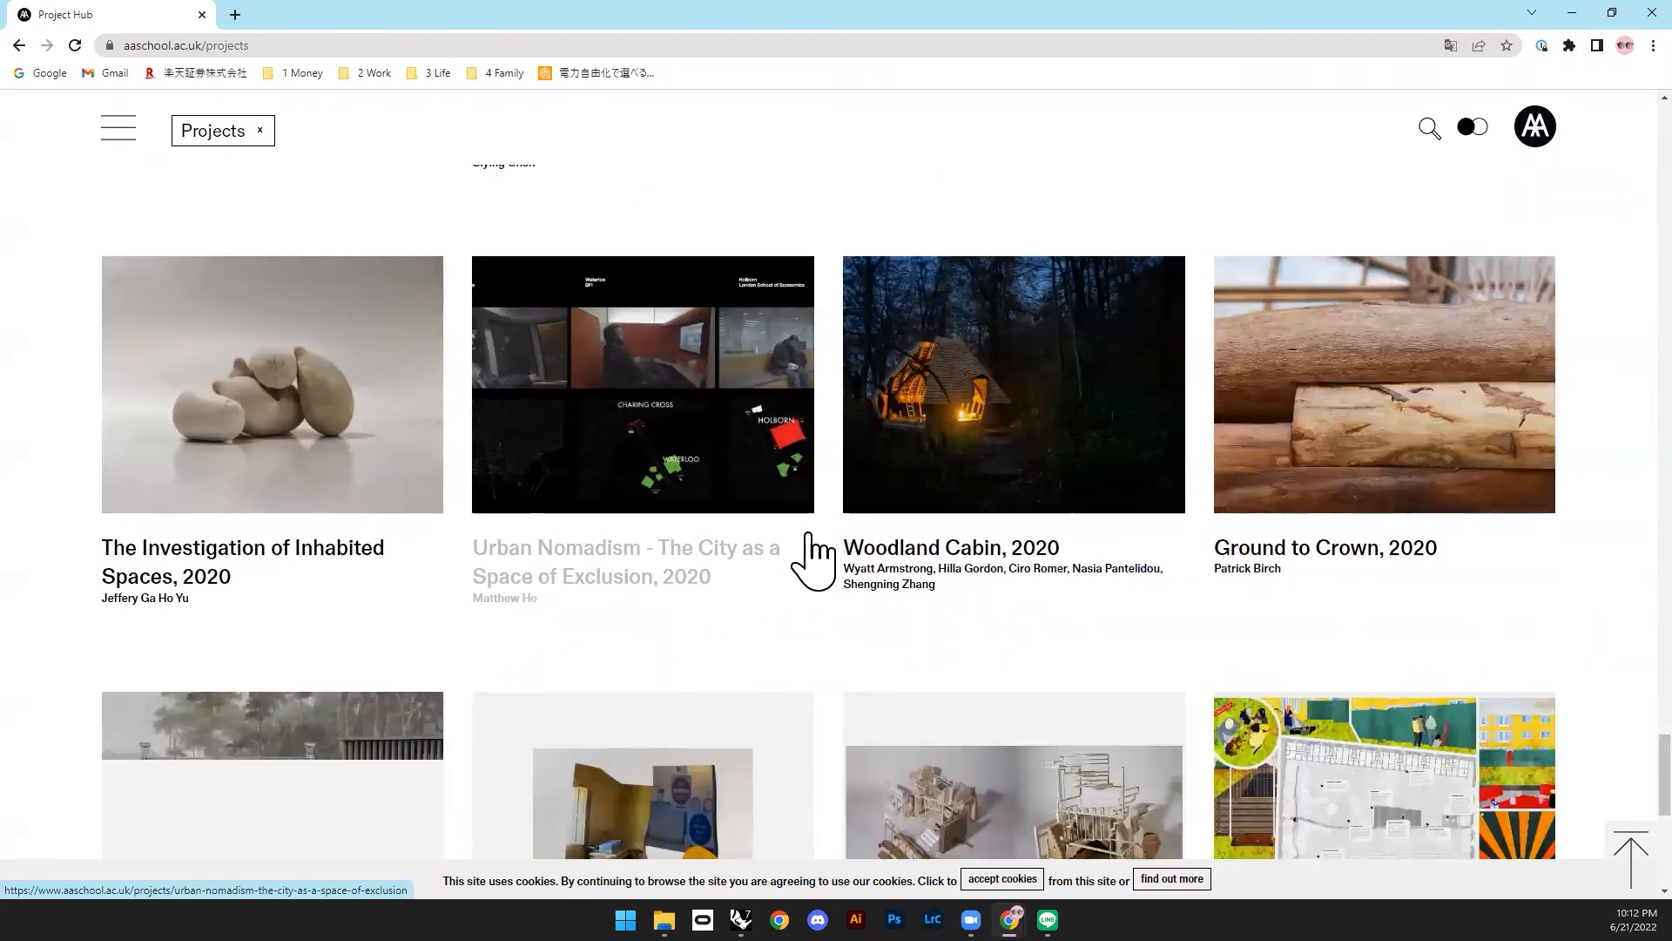
scroll(522, 592, "down", 5)
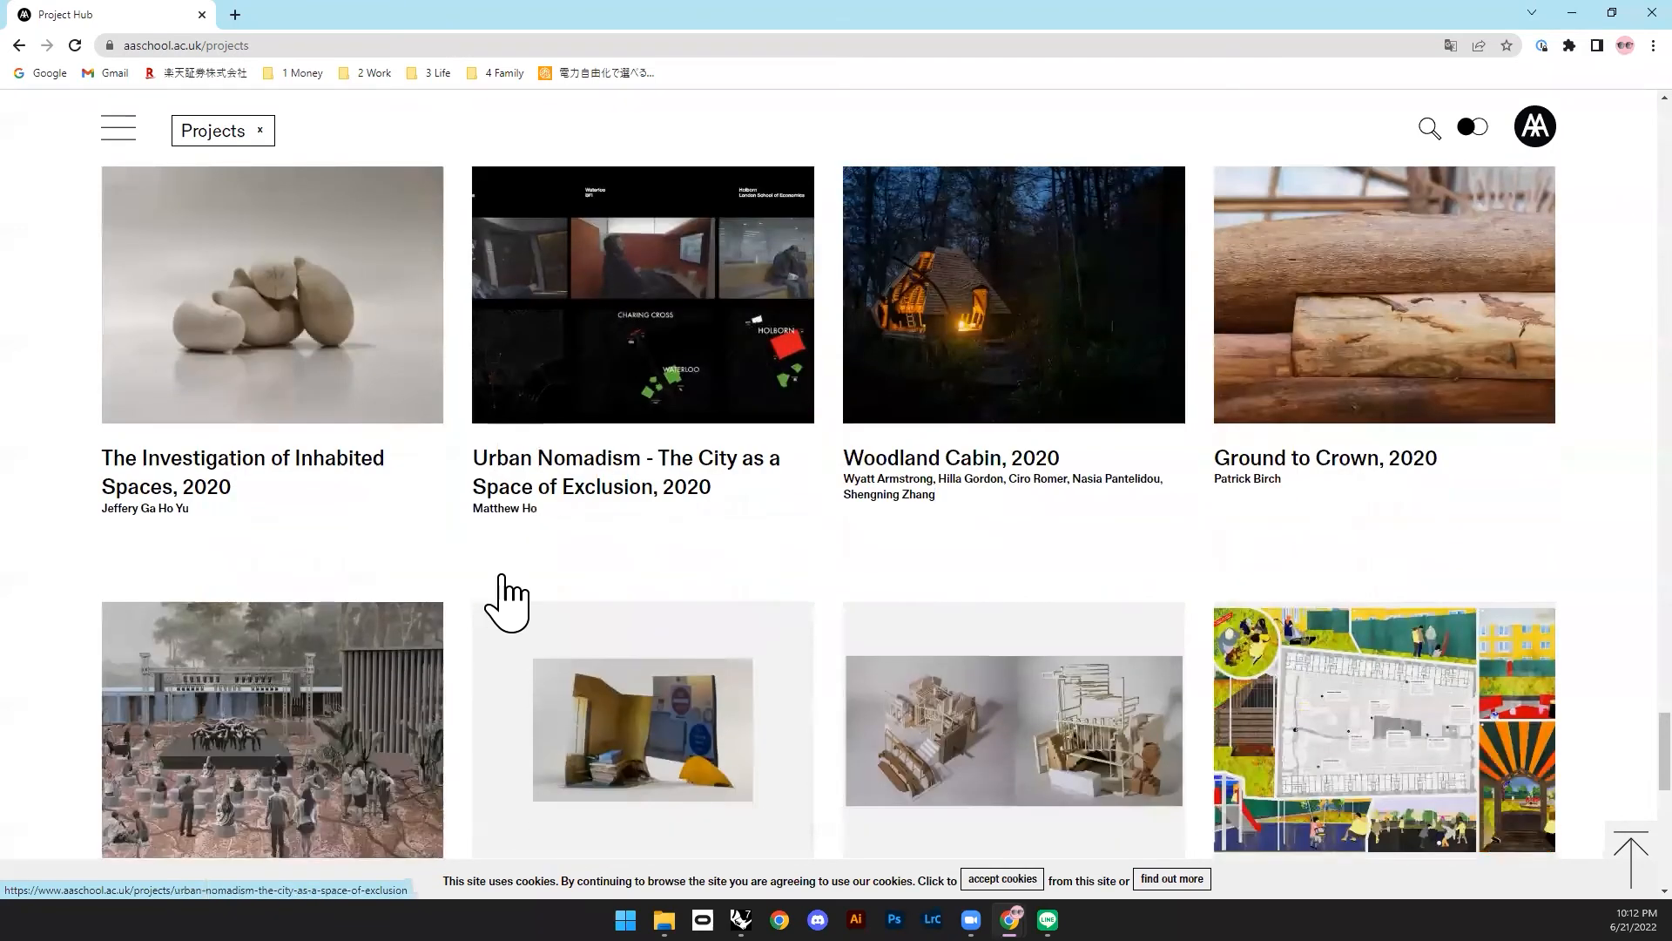
scroll(697, 514, "down", 5)
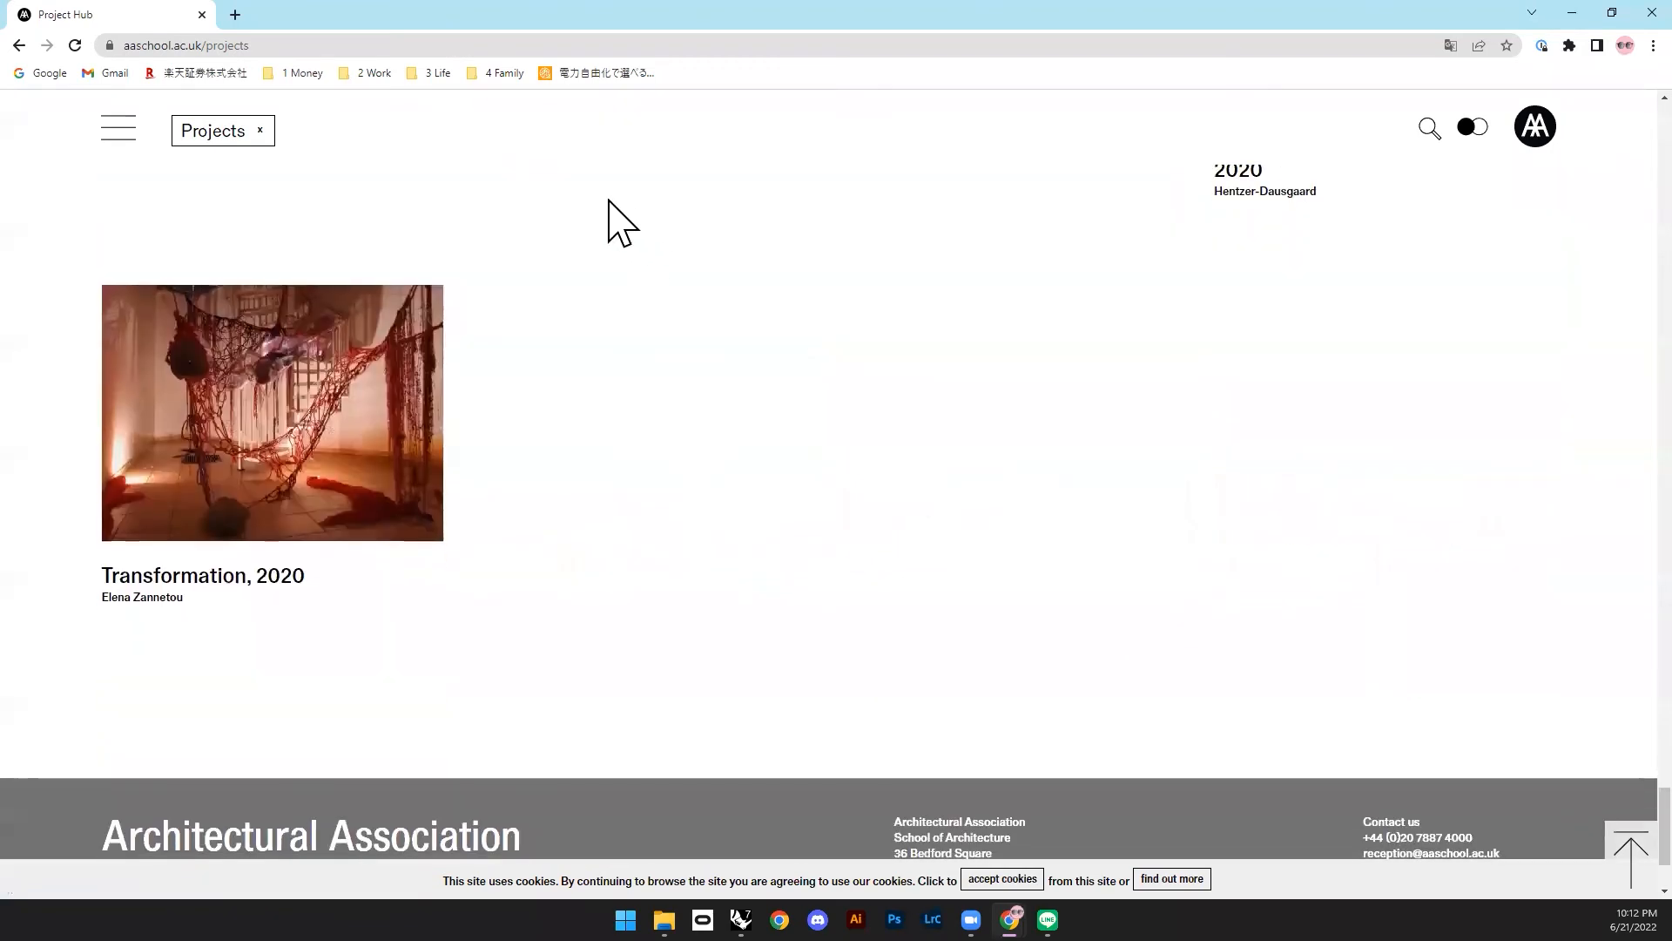
scroll(353, 418, "down", 2)
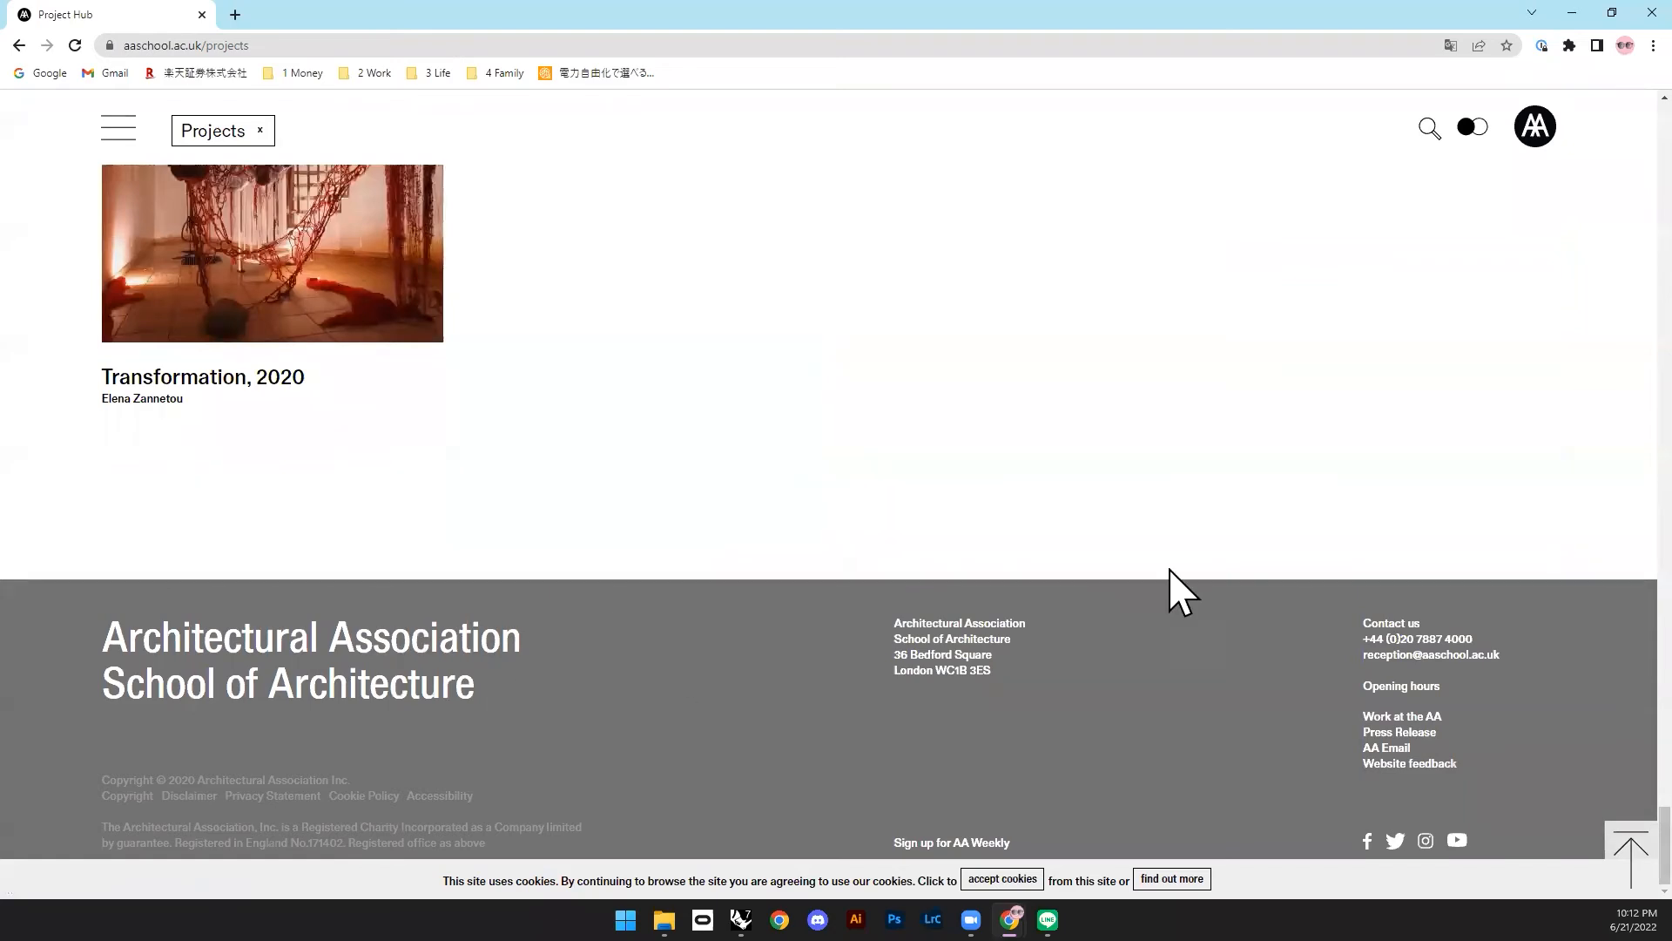
scroll(157, 201, "up", 4)
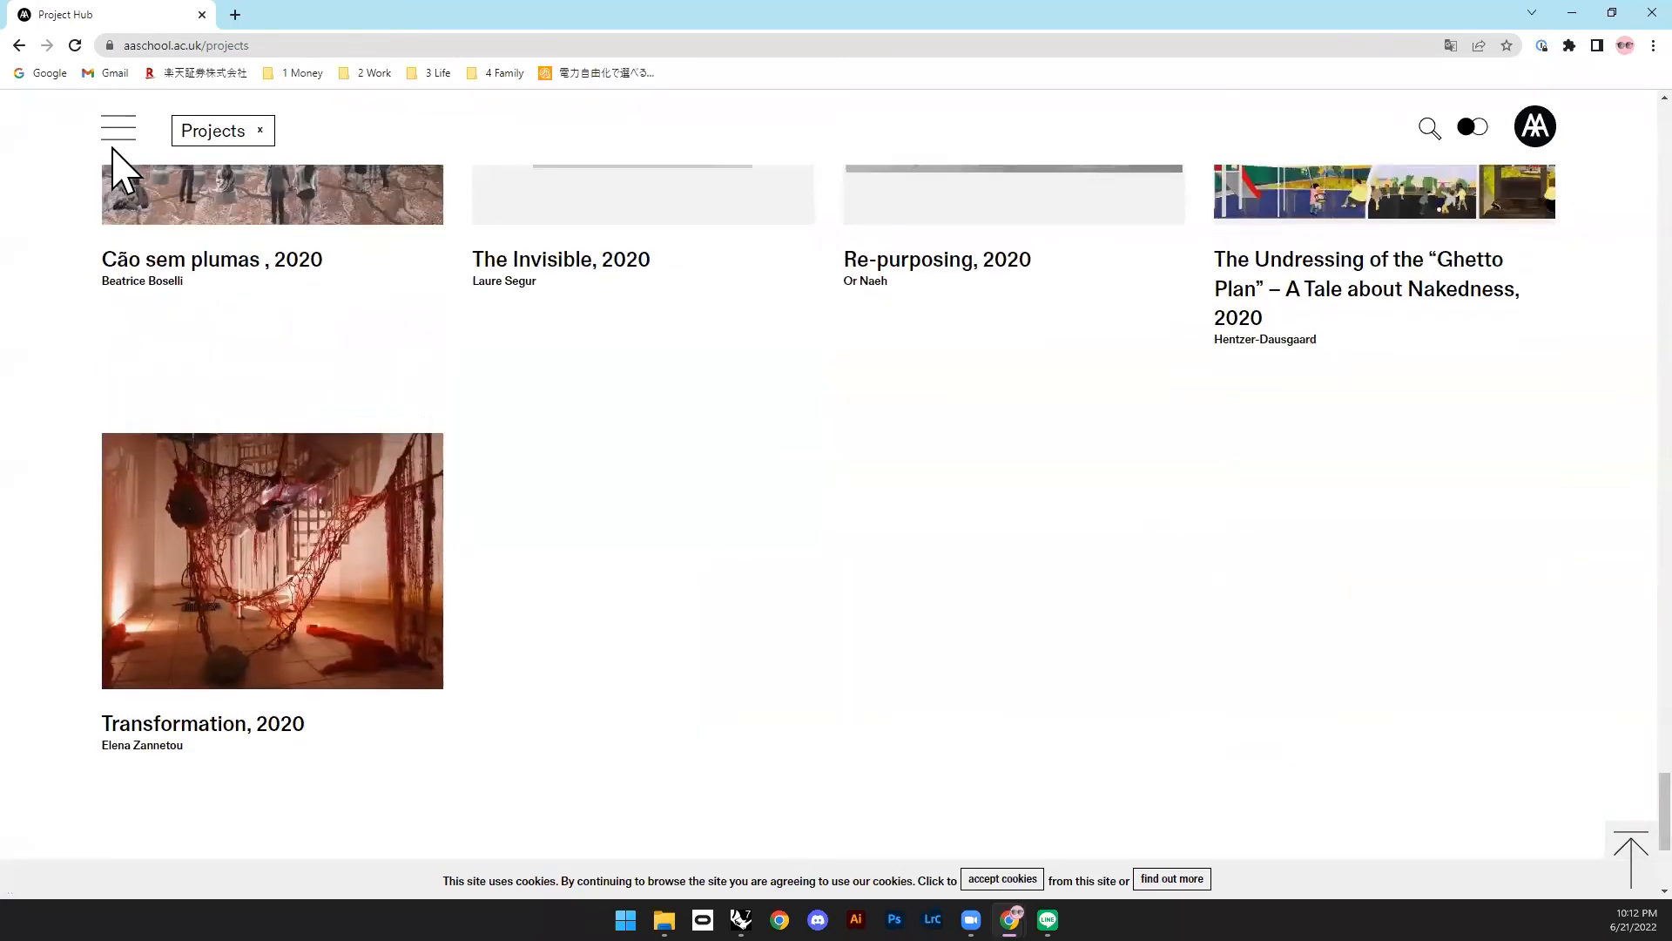
Step: Review the site's main sections and open the Publications Catalogue under AA Publications
left_click(120, 130)
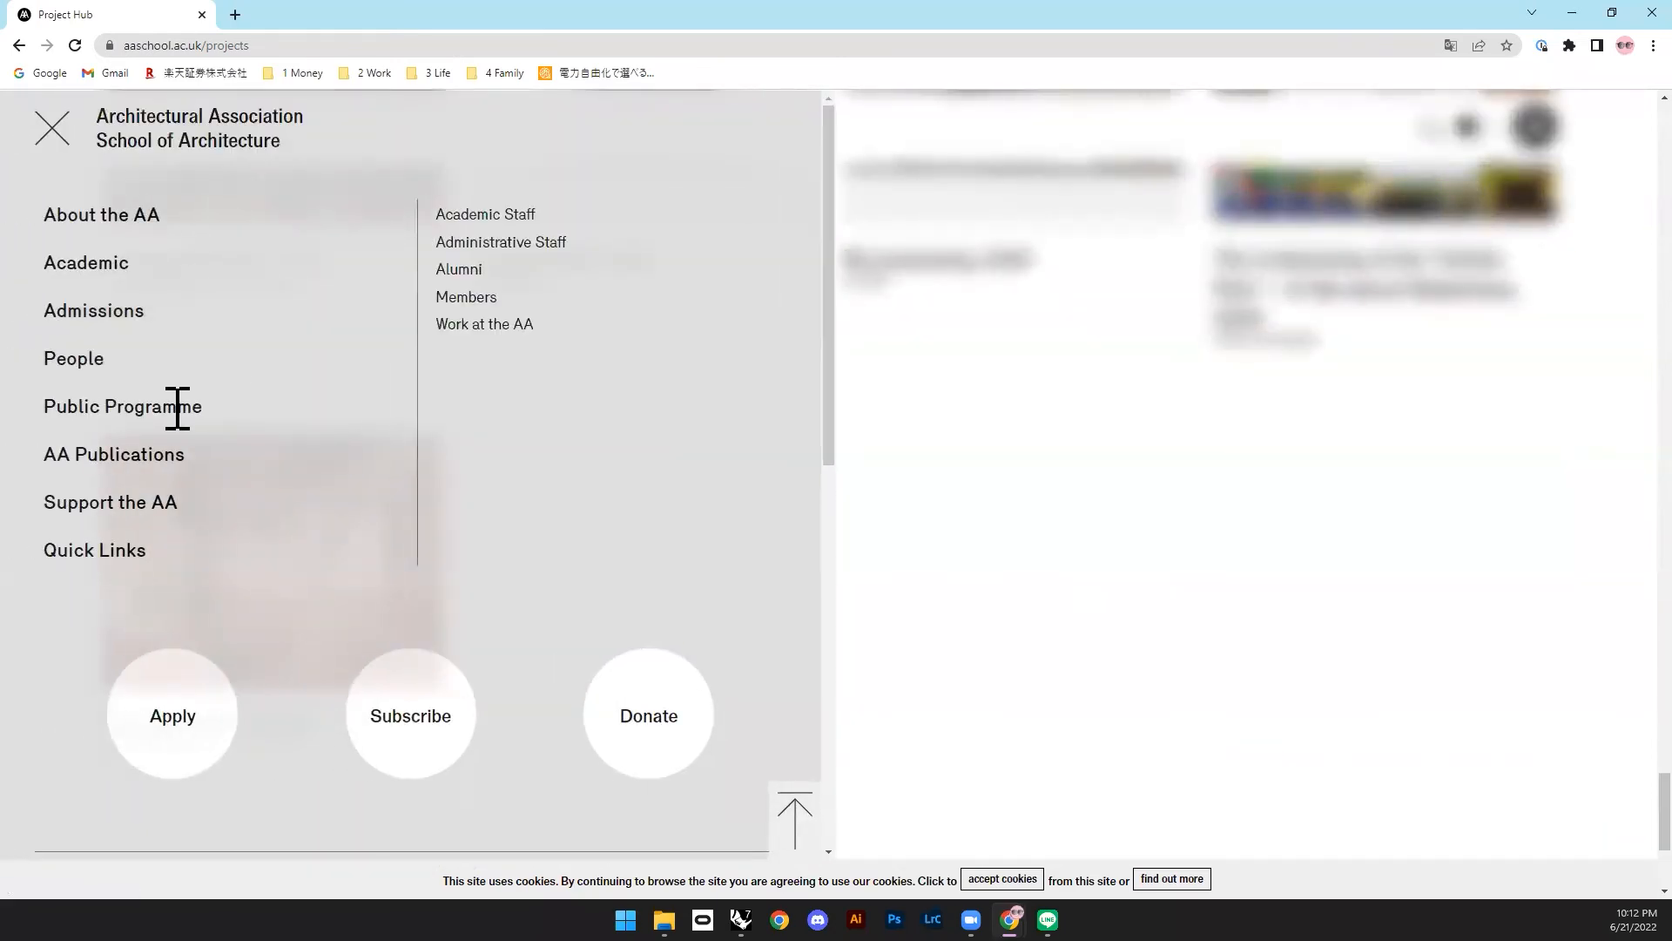
mouse_move(218, 358)
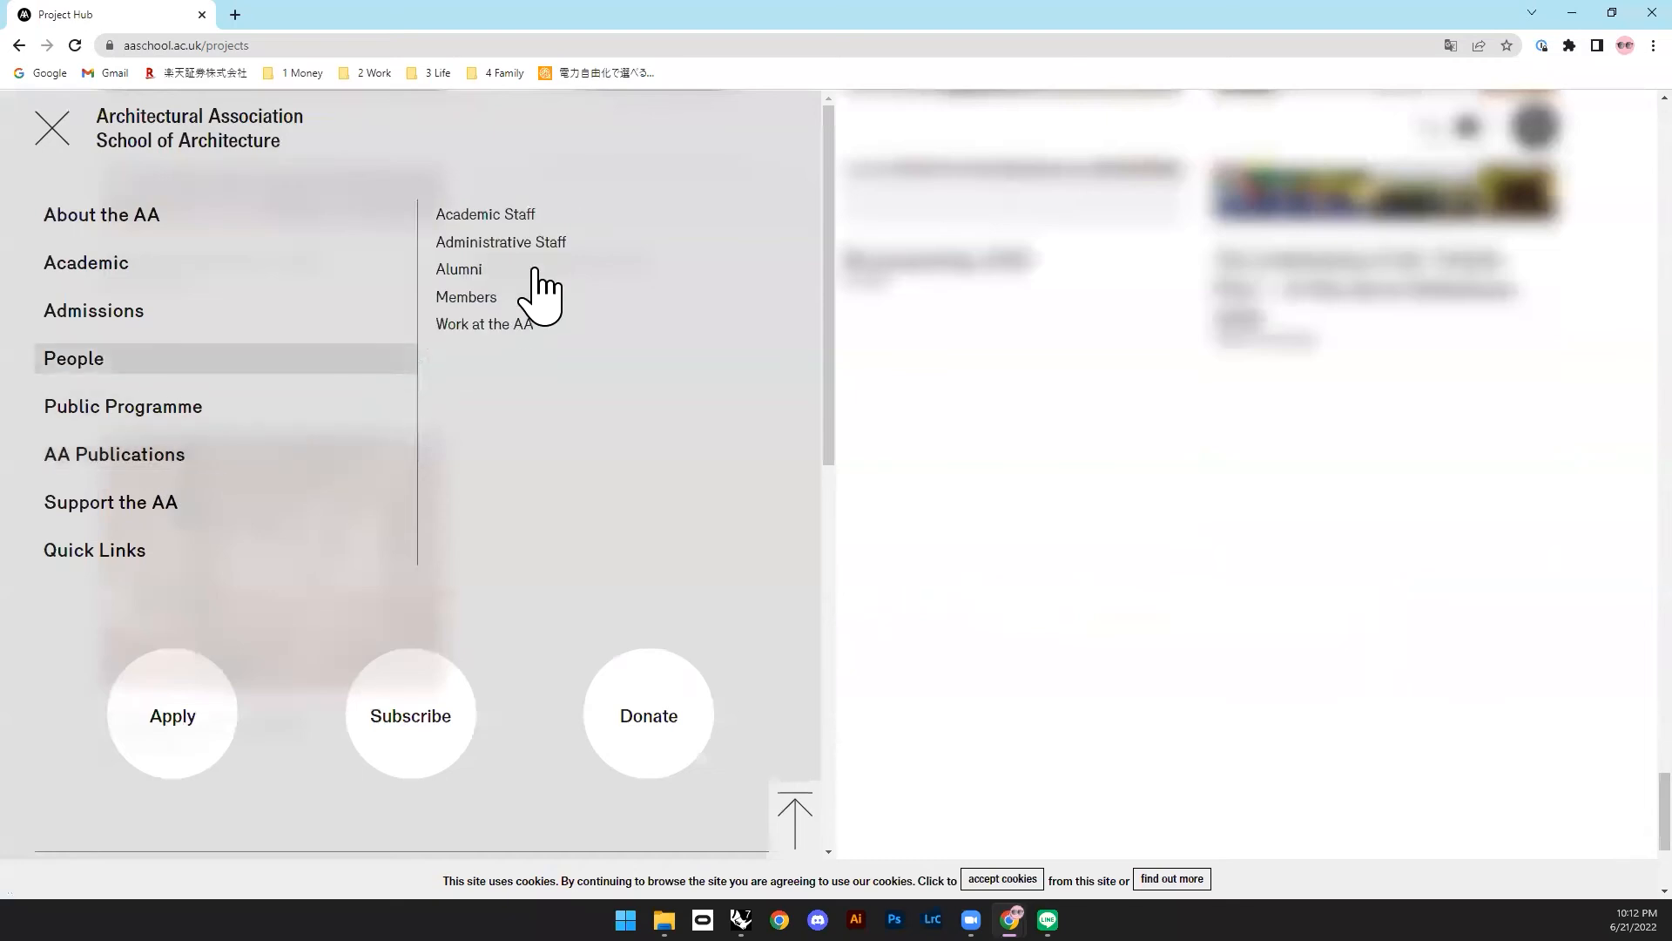
mouse_move(91, 324)
mouse_move(87, 216)
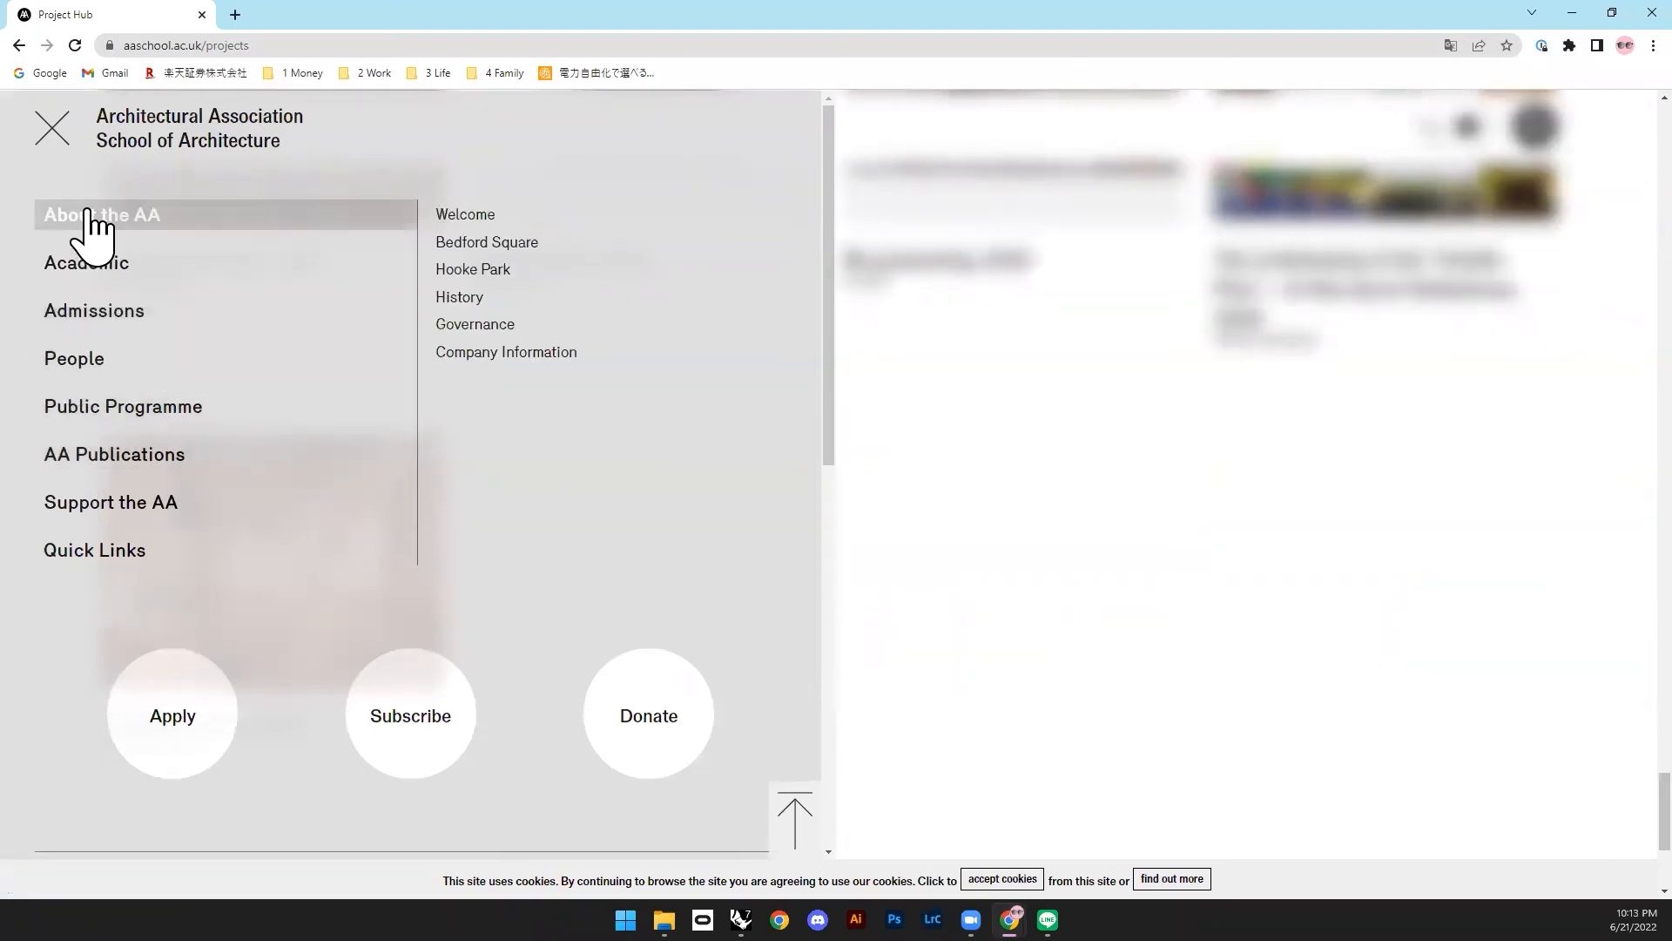
mouse_move(68, 278)
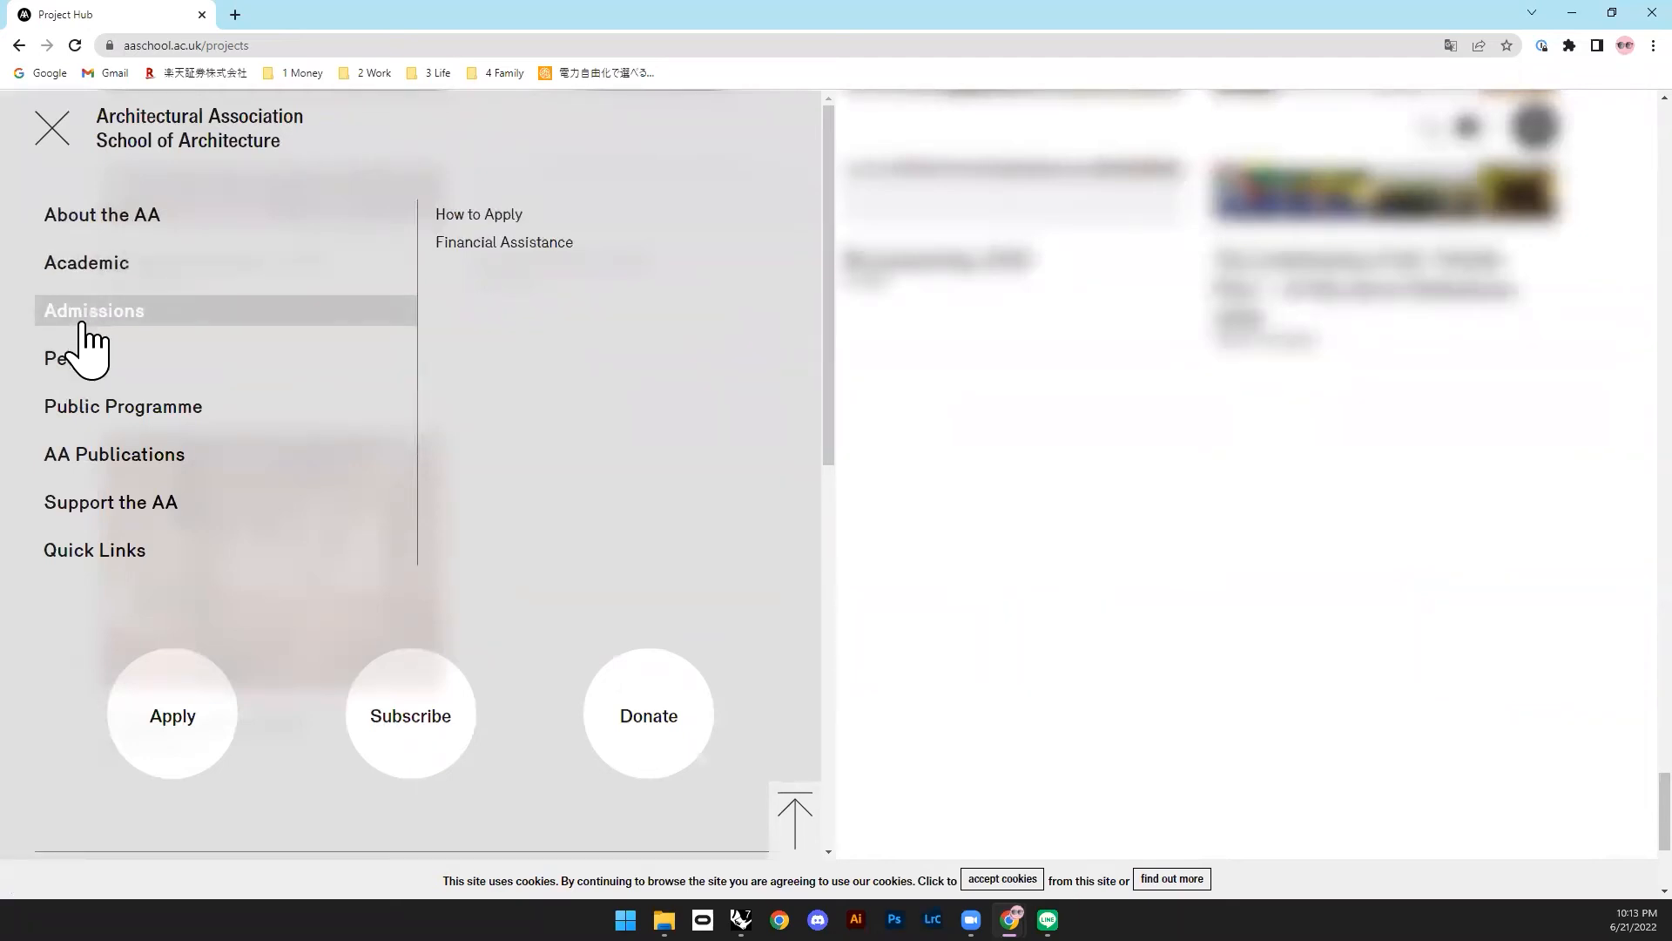
mouse_move(85, 353)
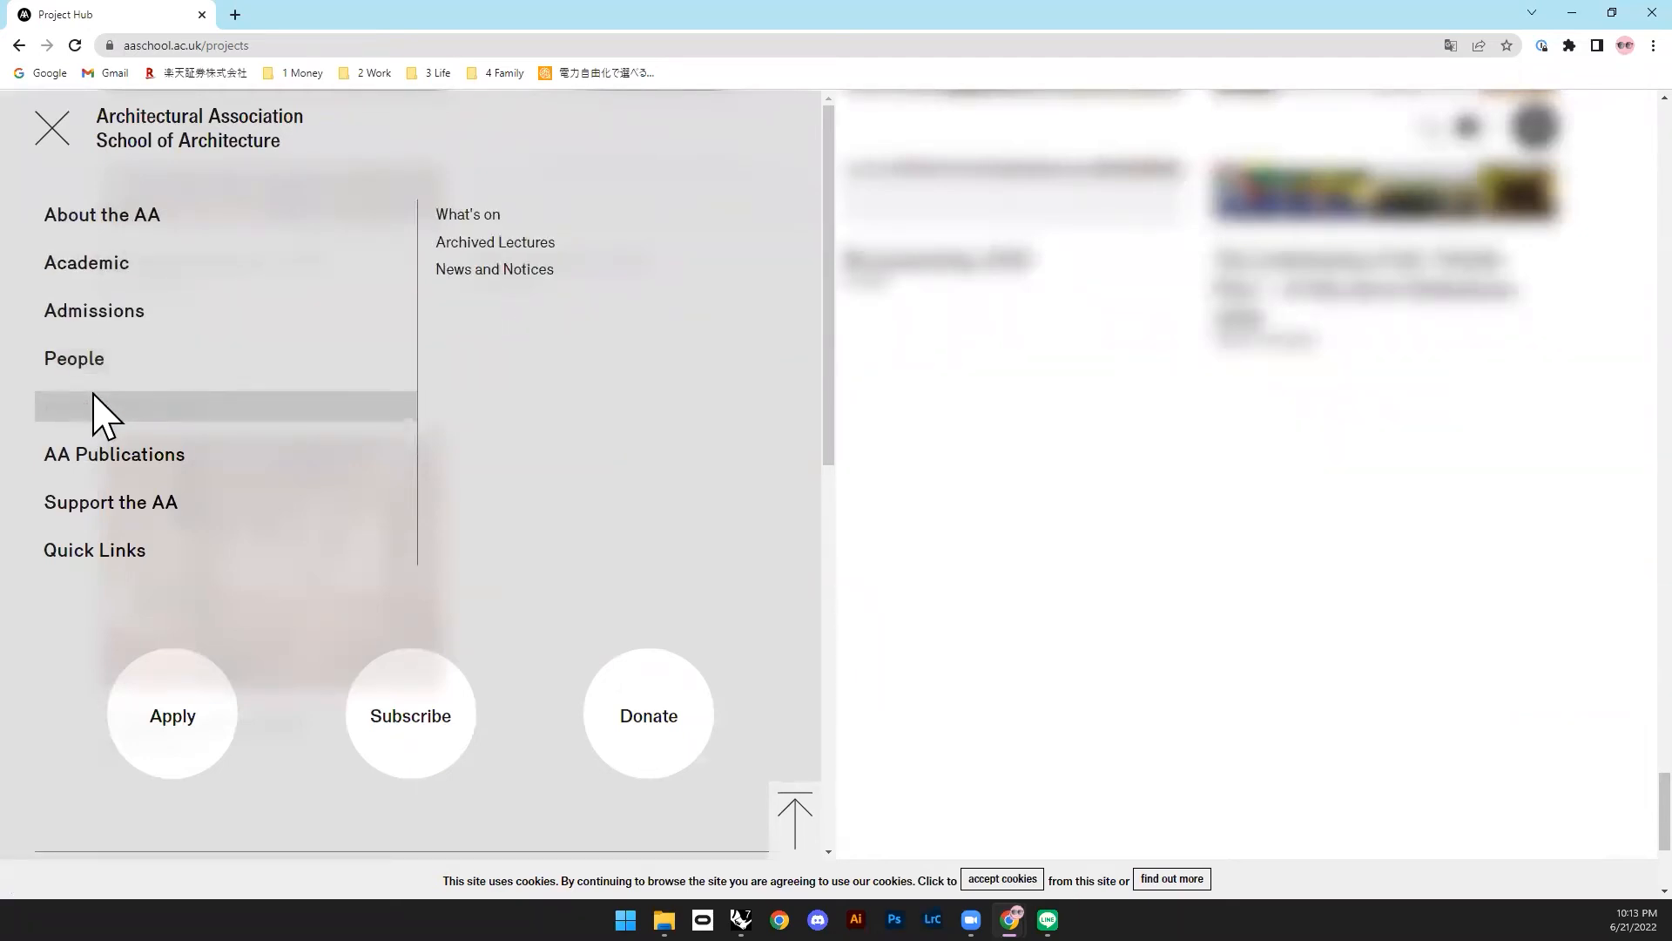
mouse_move(87, 397)
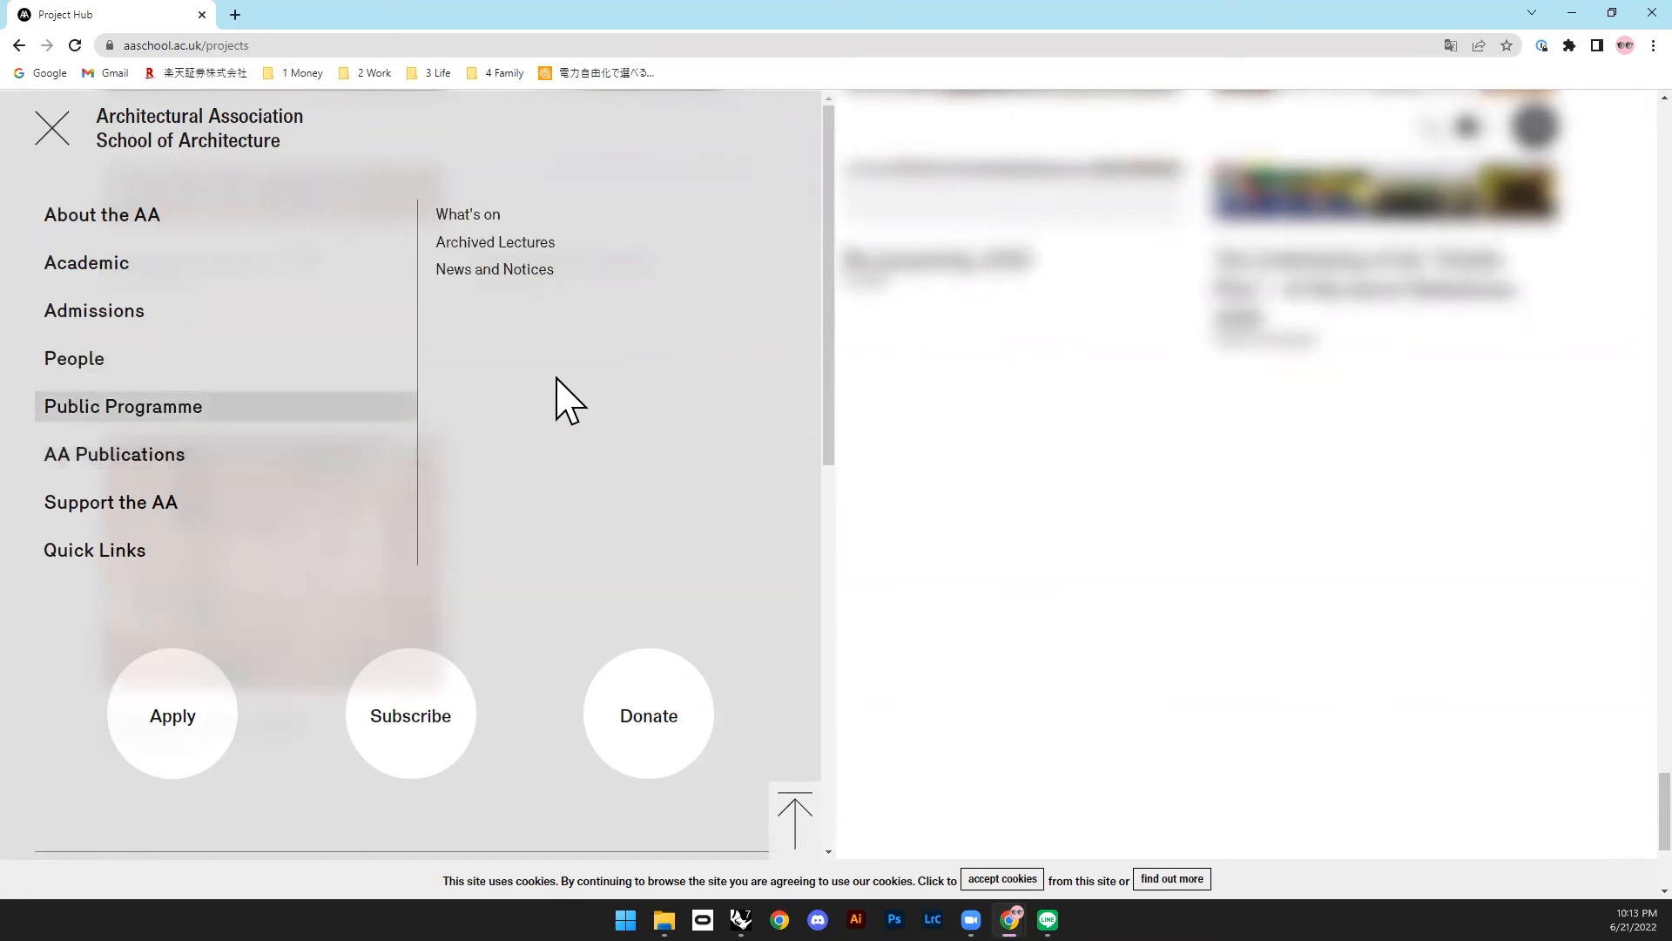
mouse_move(224, 457)
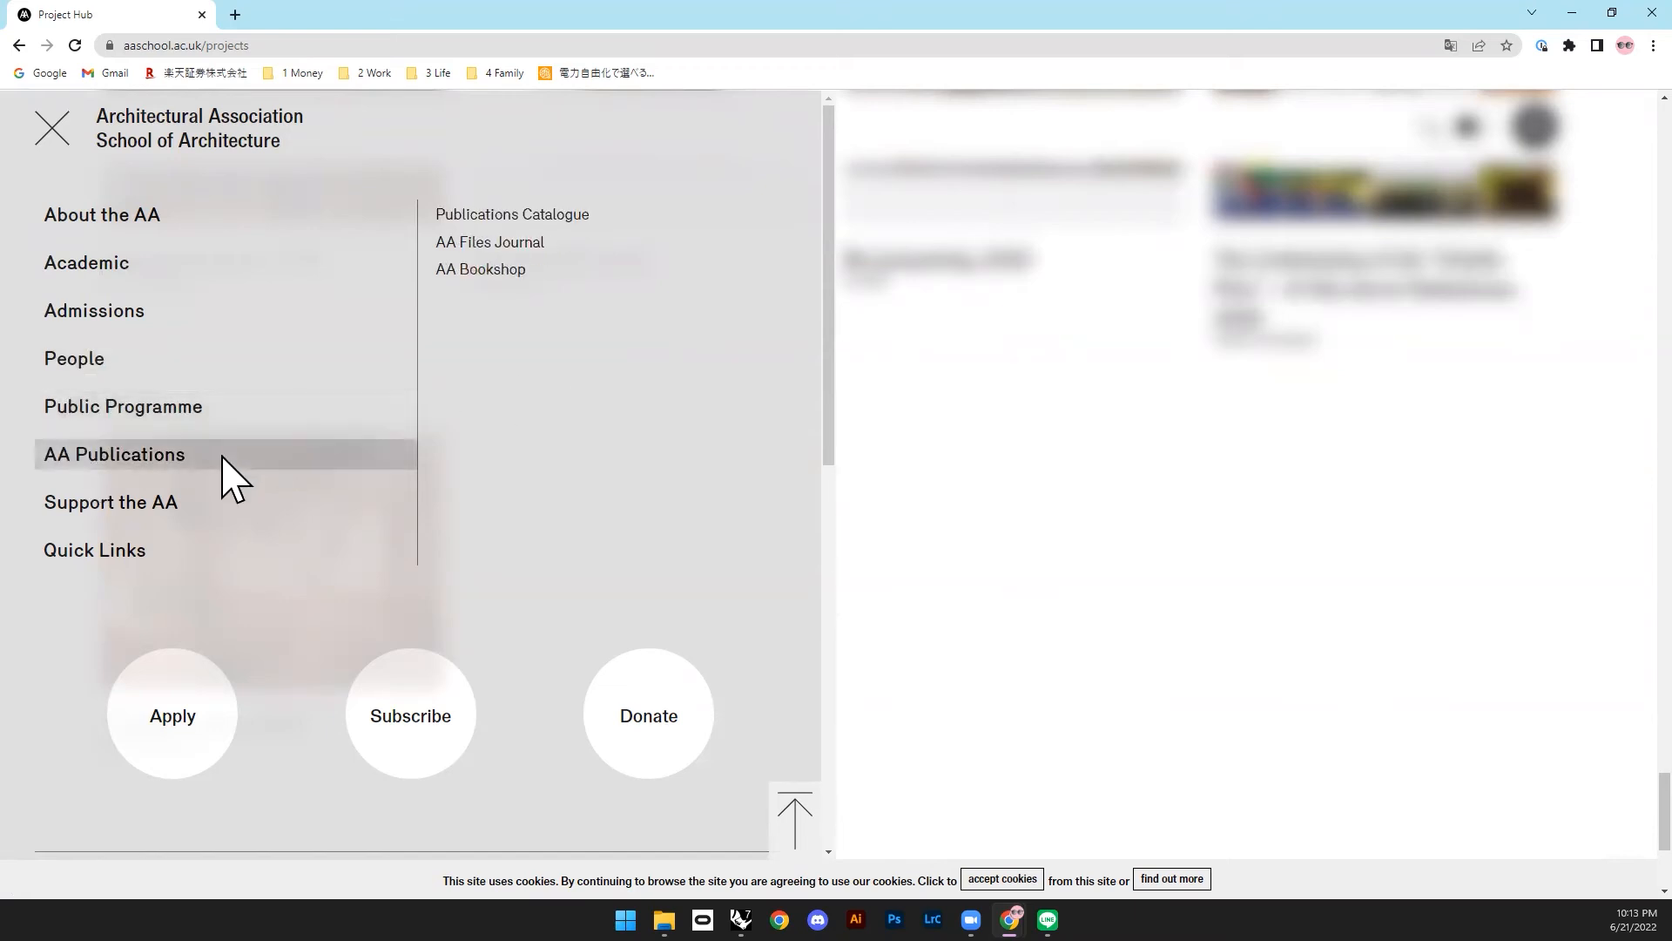
left_click(508, 214)
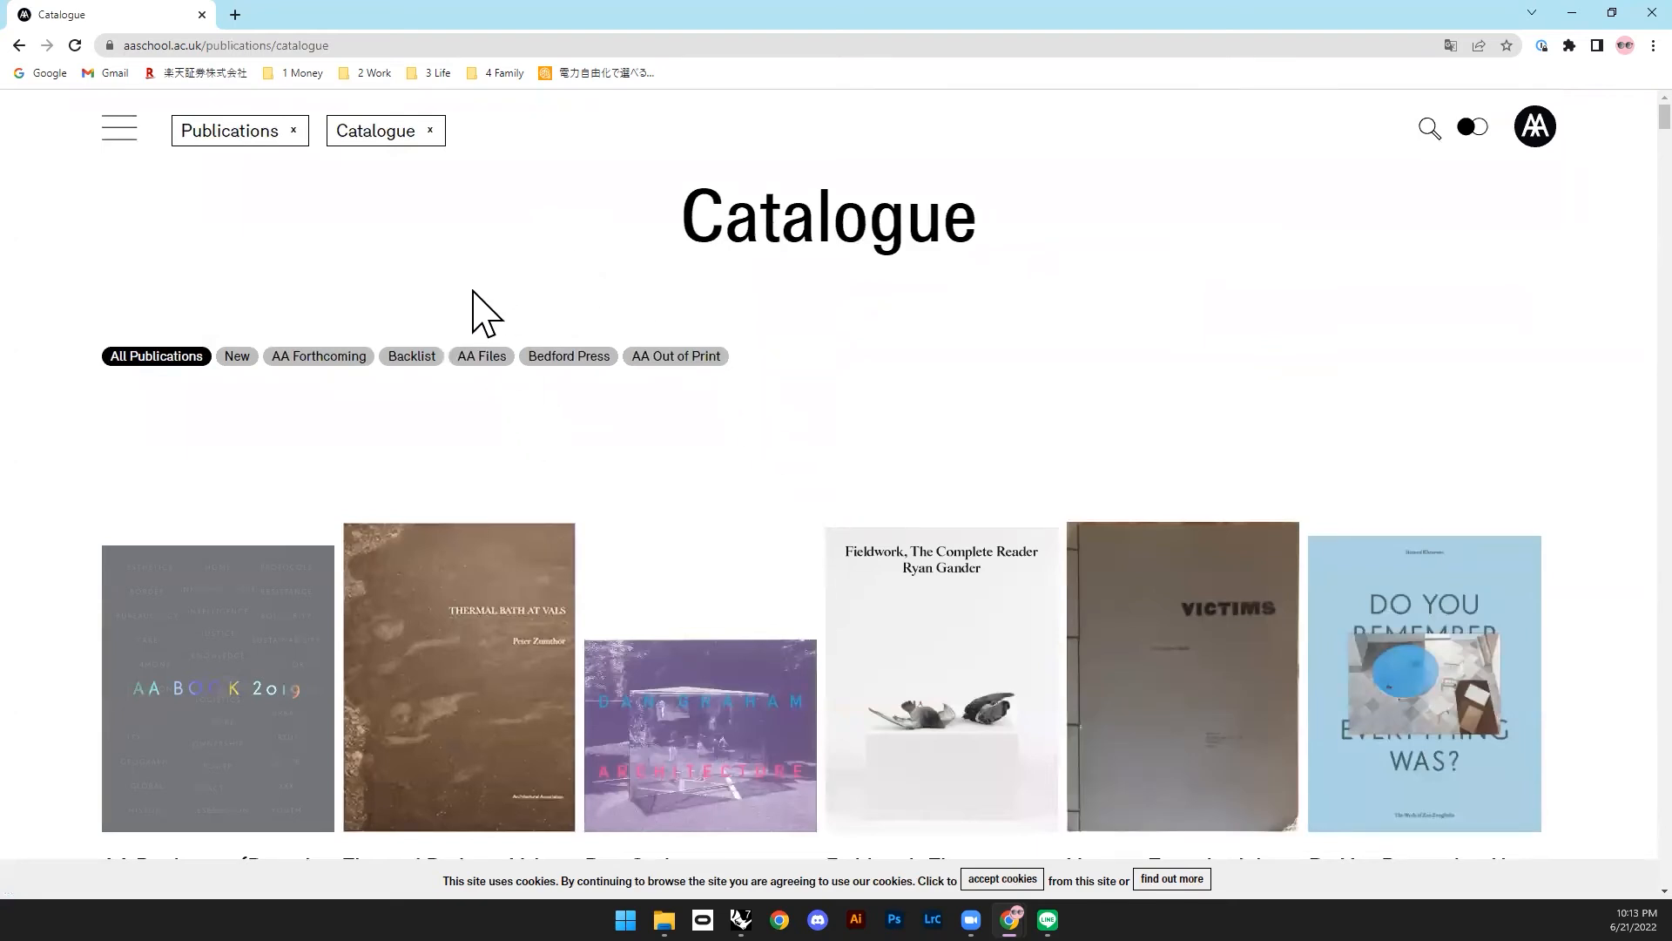
Step: Browse the publications in the catalogue and open the AA Files 72 page in the AA Bookshop
scroll(441, 399, "down", 5)
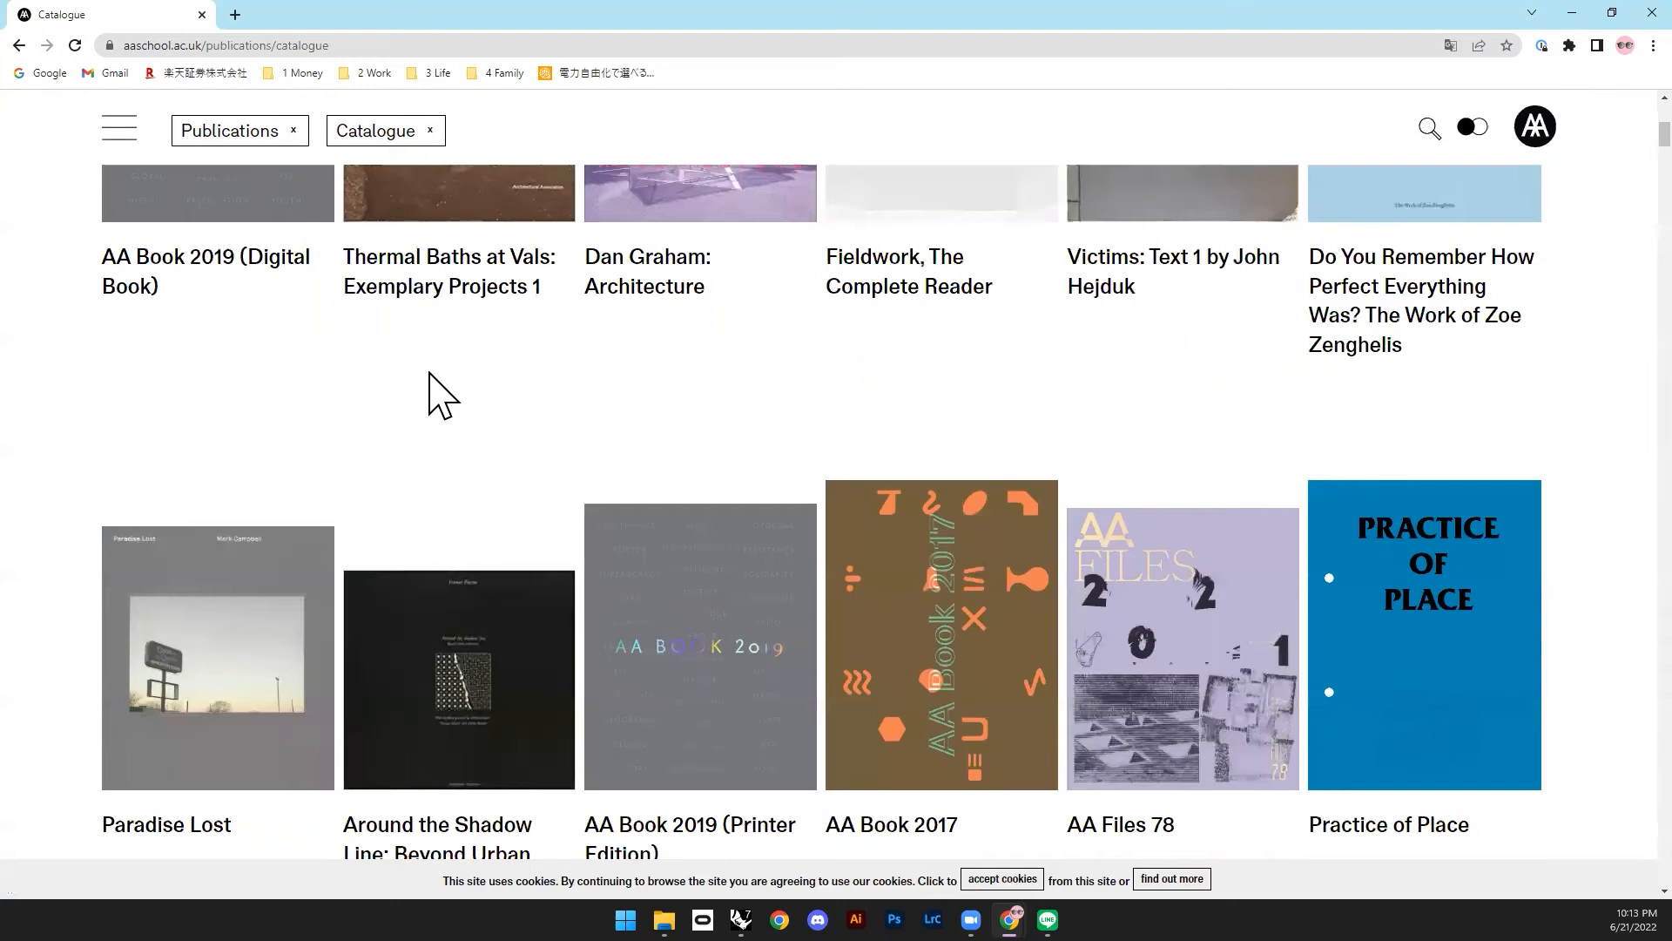
scroll(435, 379, "down", 5)
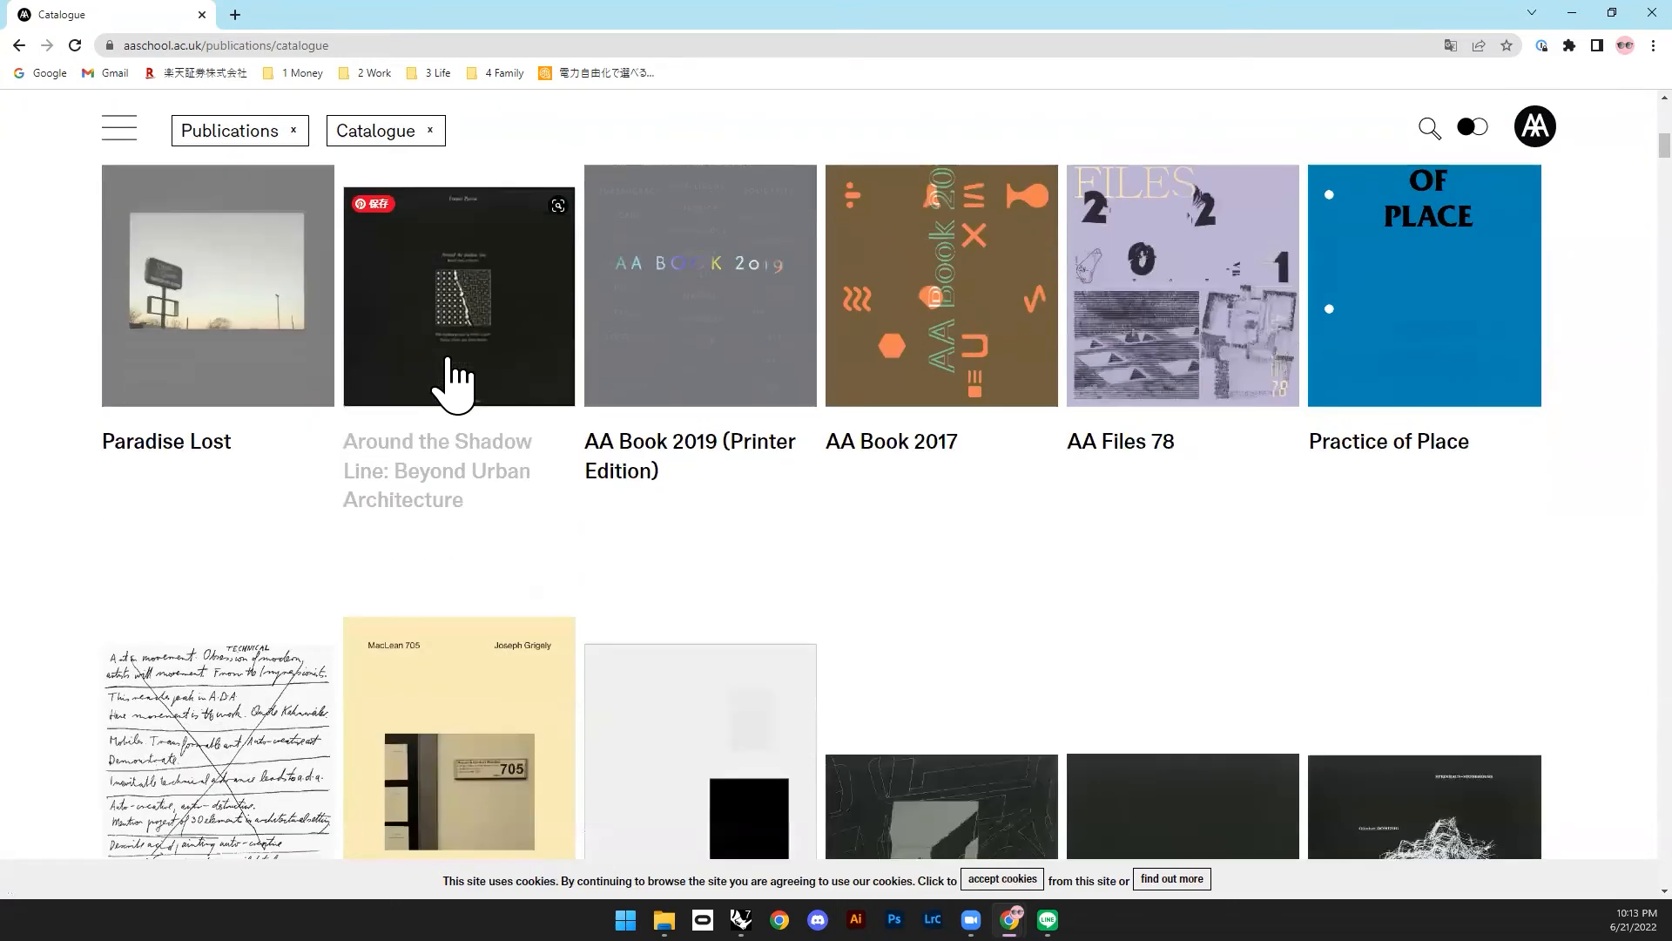
scroll(366, 404, "down", 5)
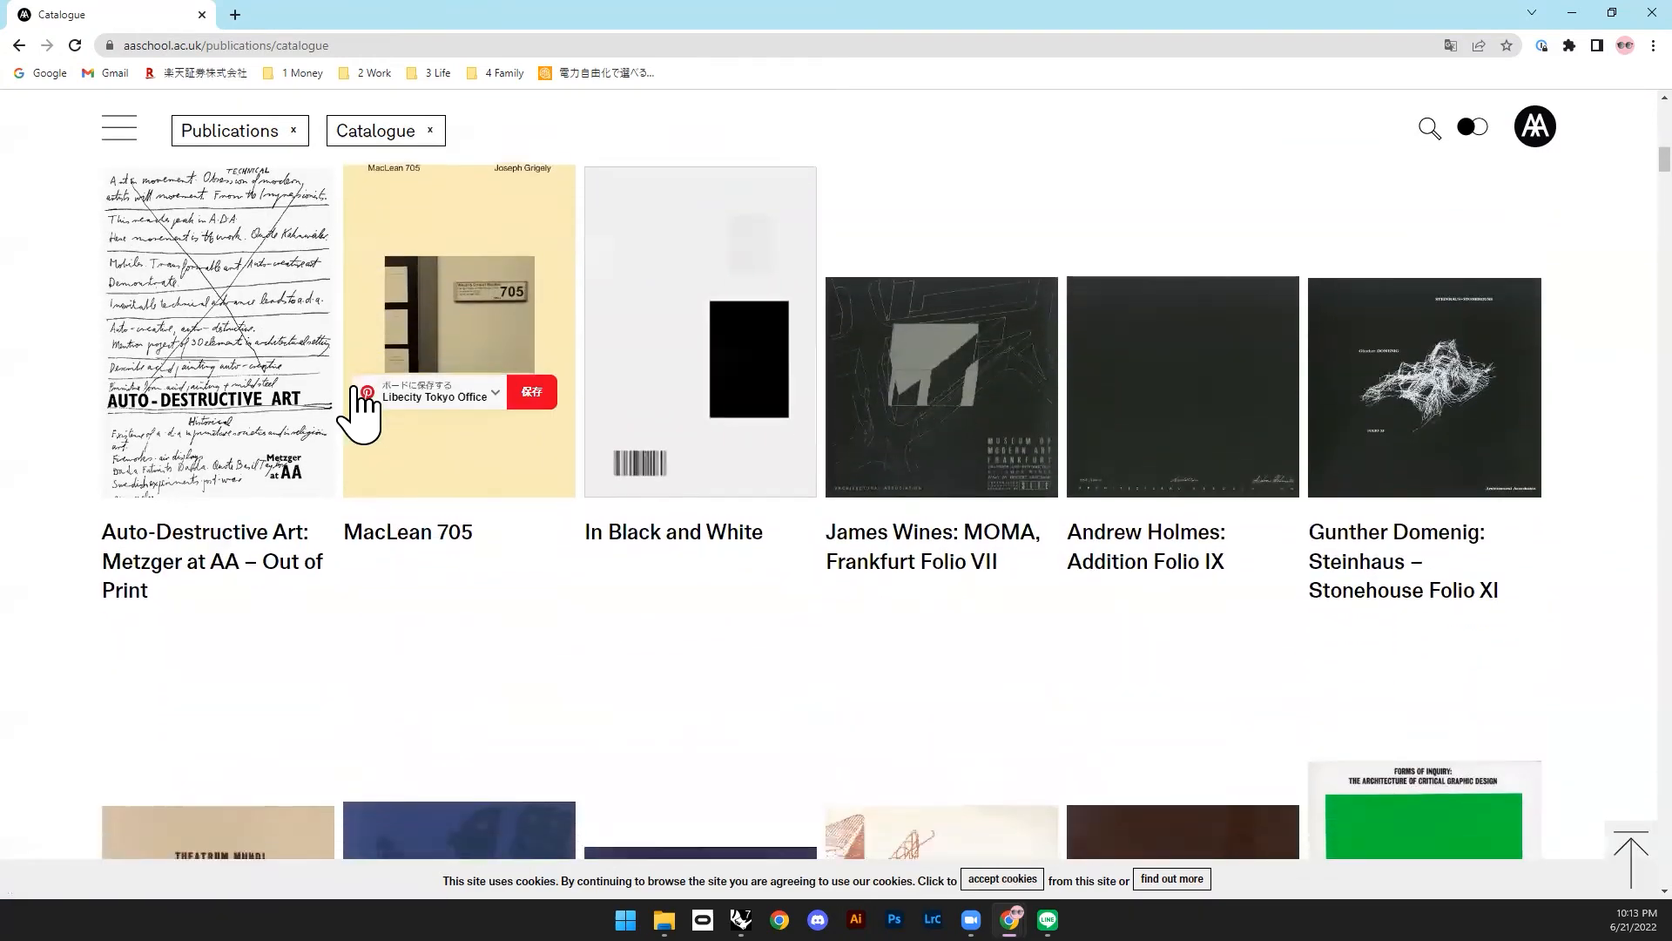
scroll(441, 392, "up", 3)
scroll(418, 400, "down", 10)
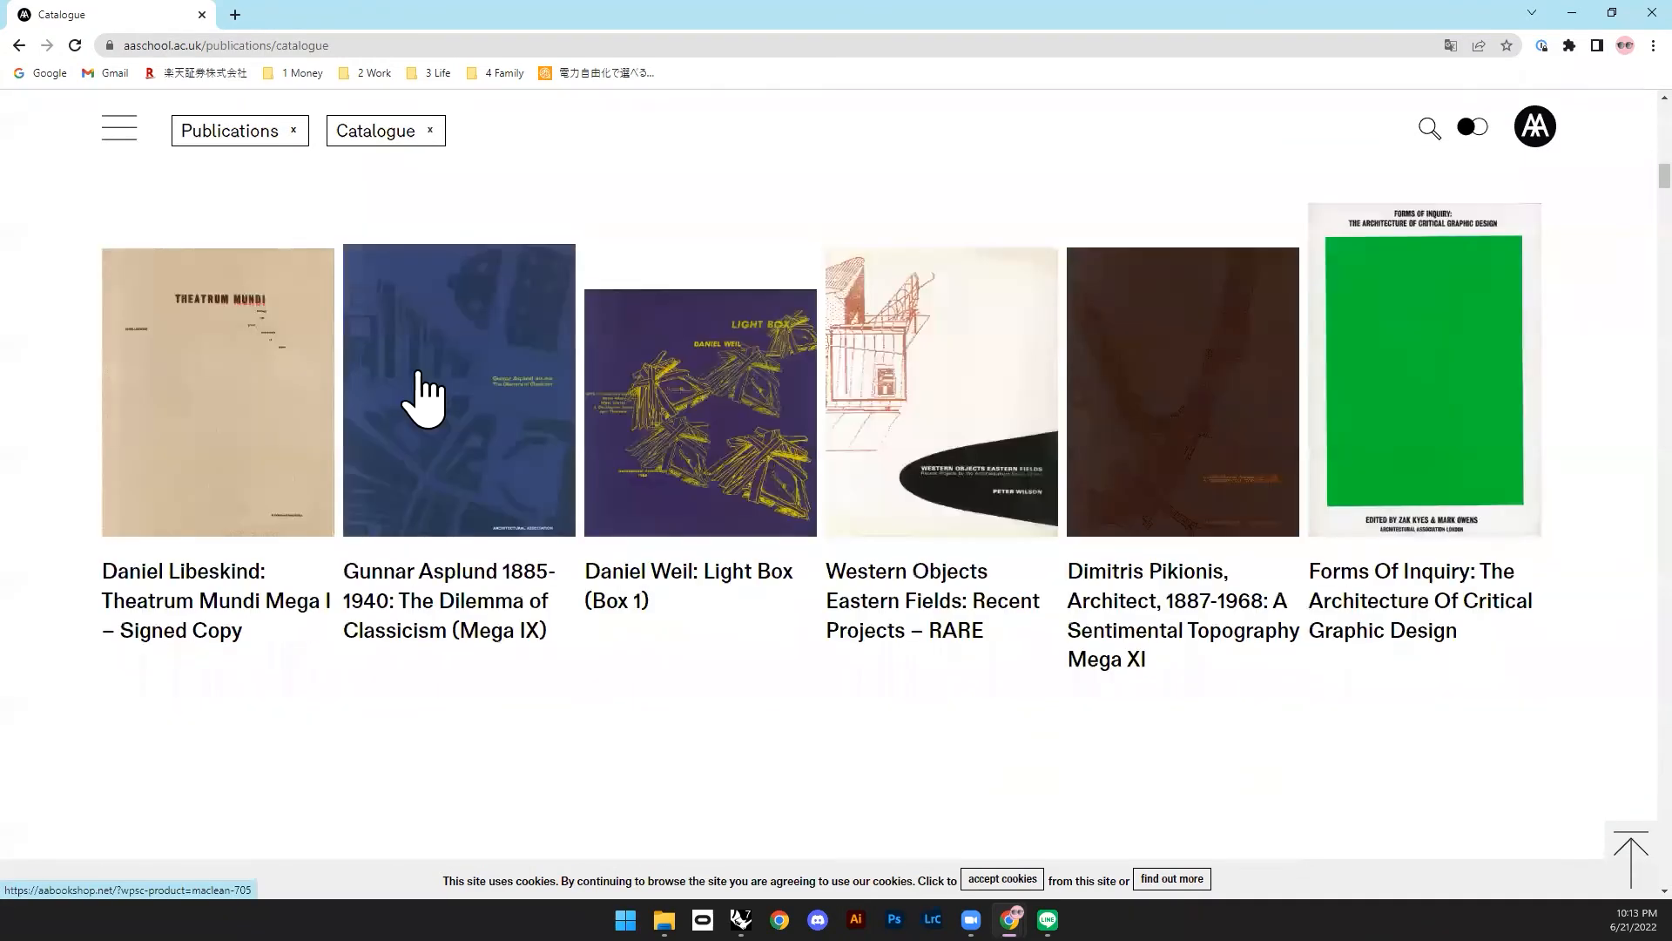
scroll(420, 392, "down", 4)
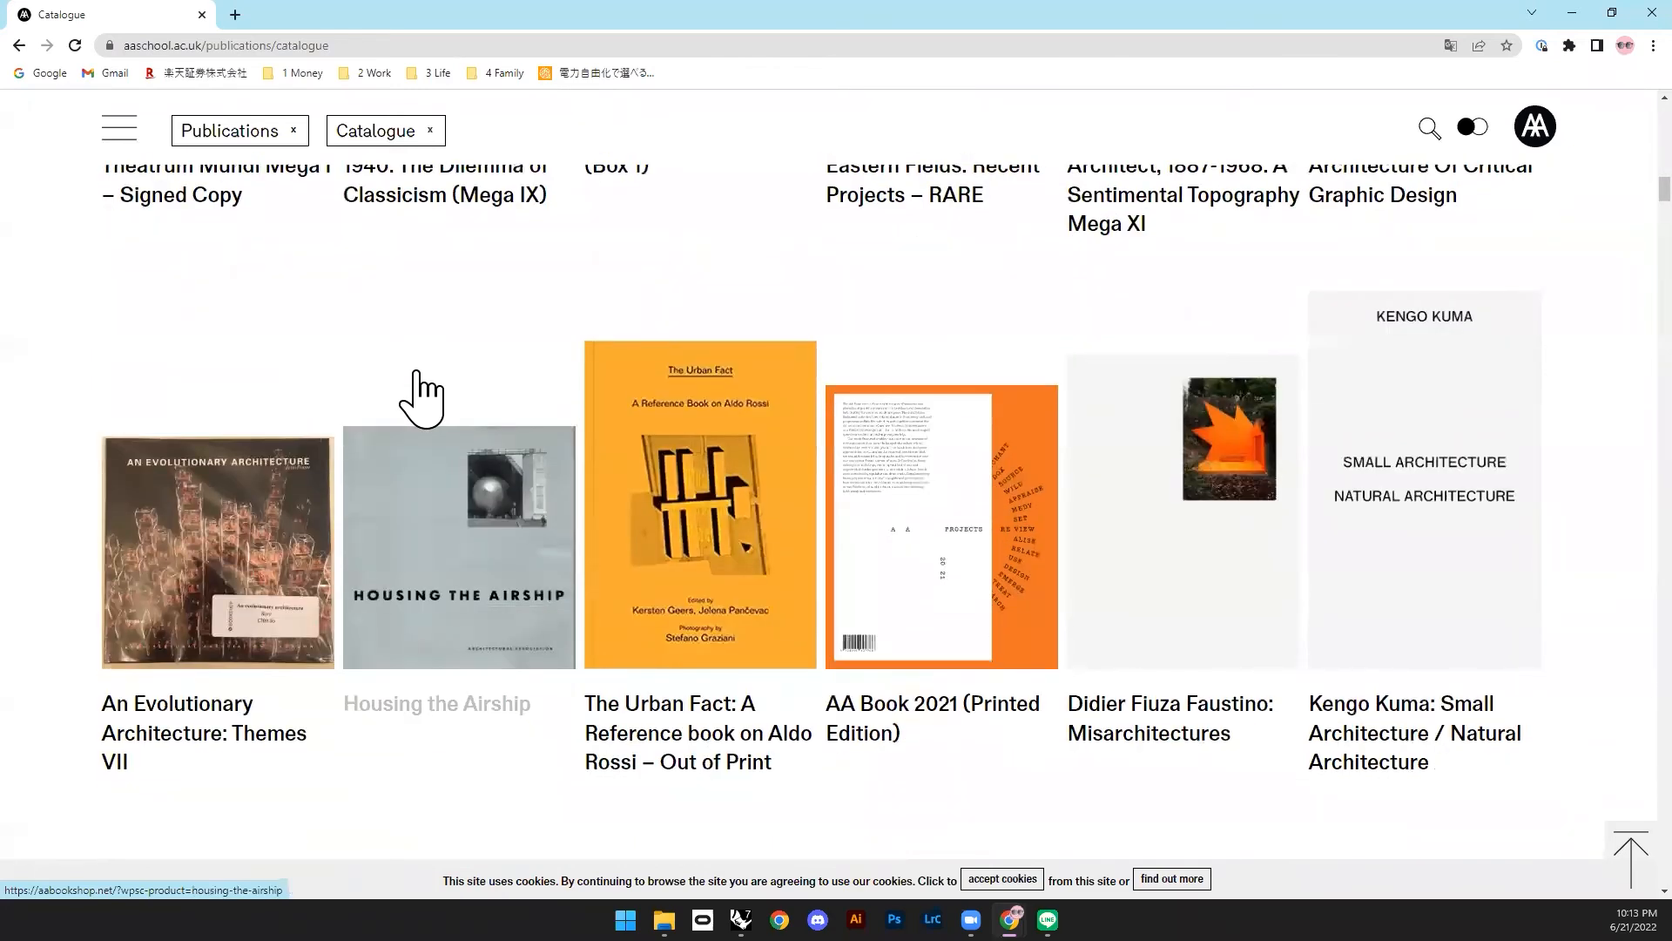
scroll(444, 403, "down", 3)
scroll(709, 355, "down", 3)
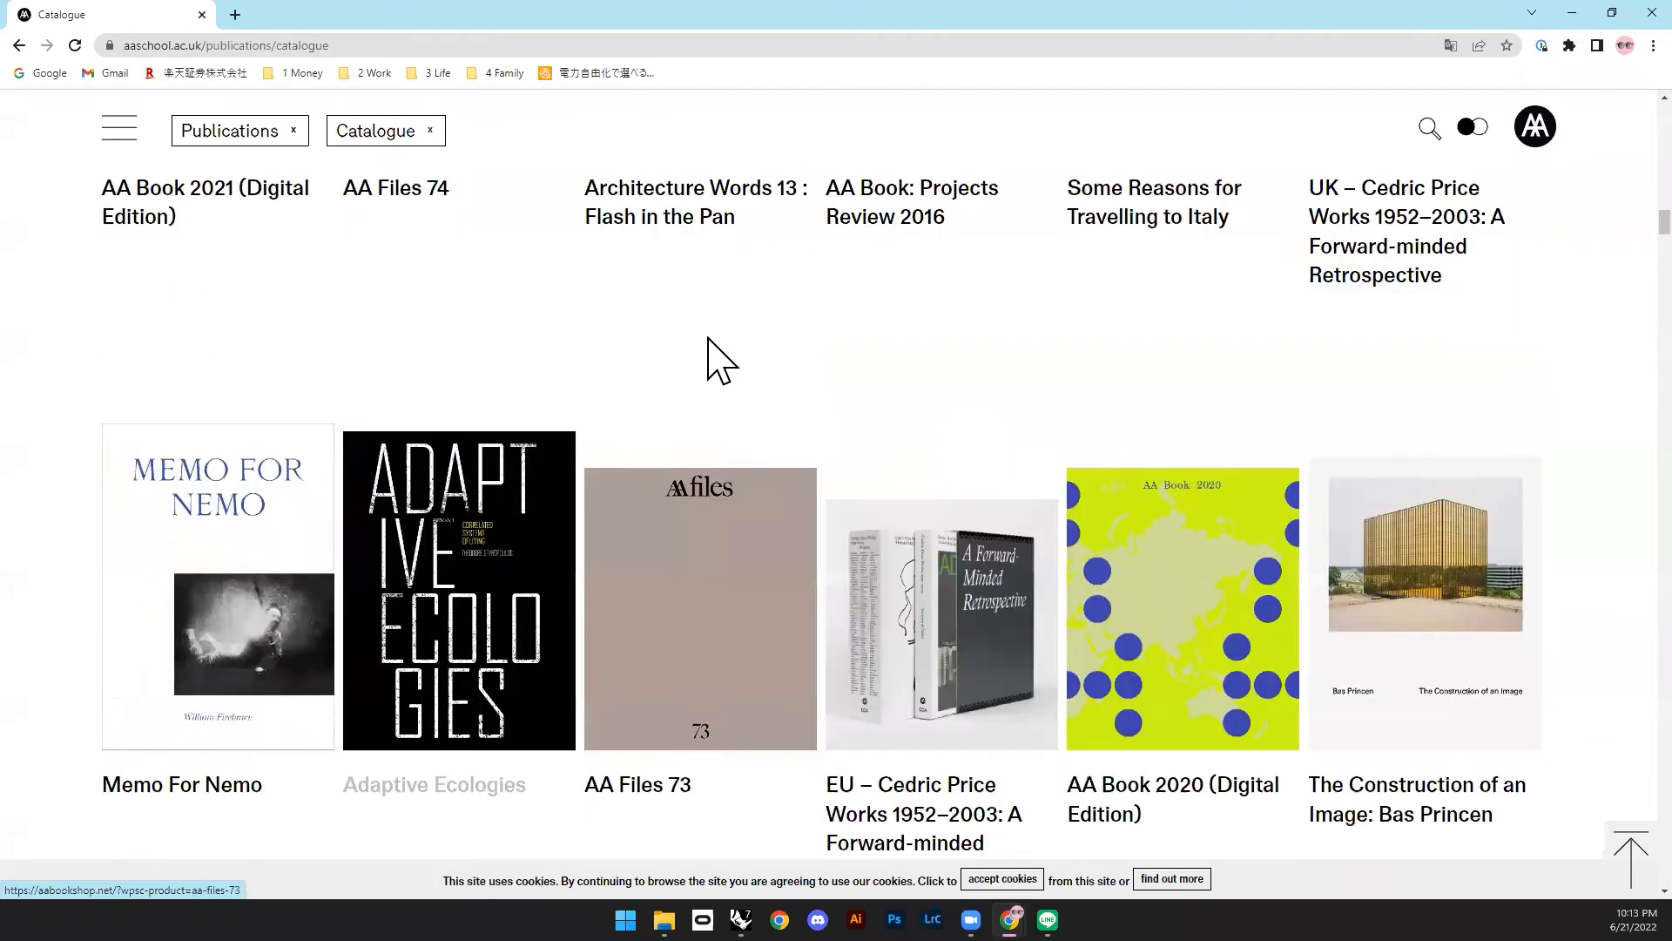
scroll(553, 274, "down", 9)
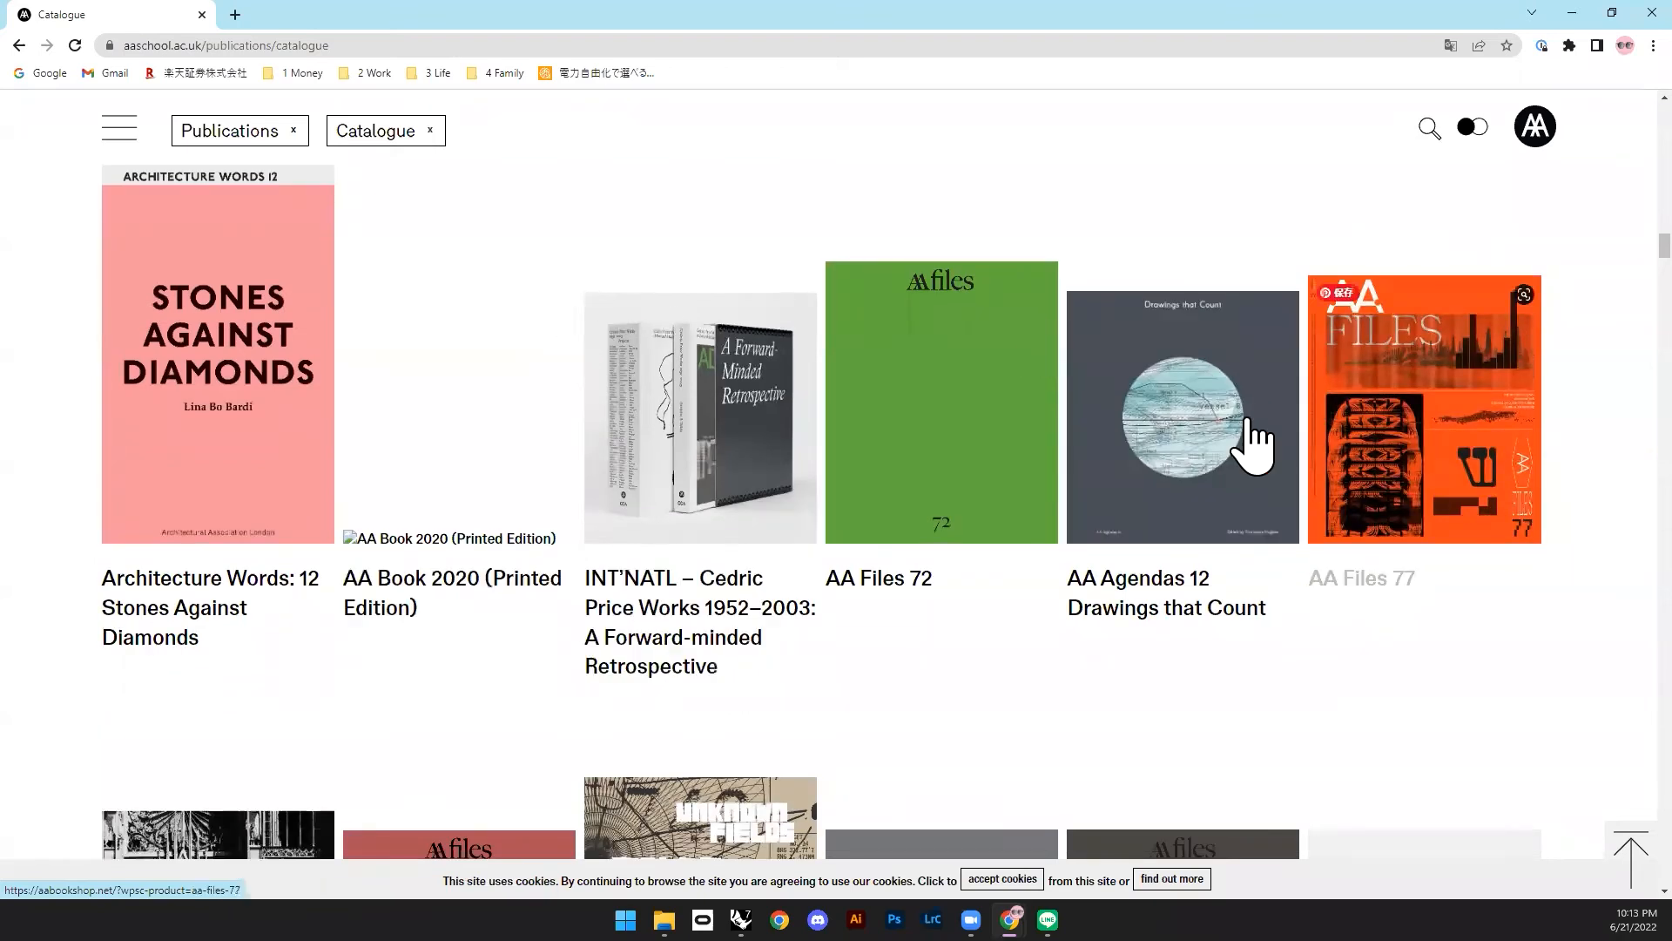
left_click(963, 479)
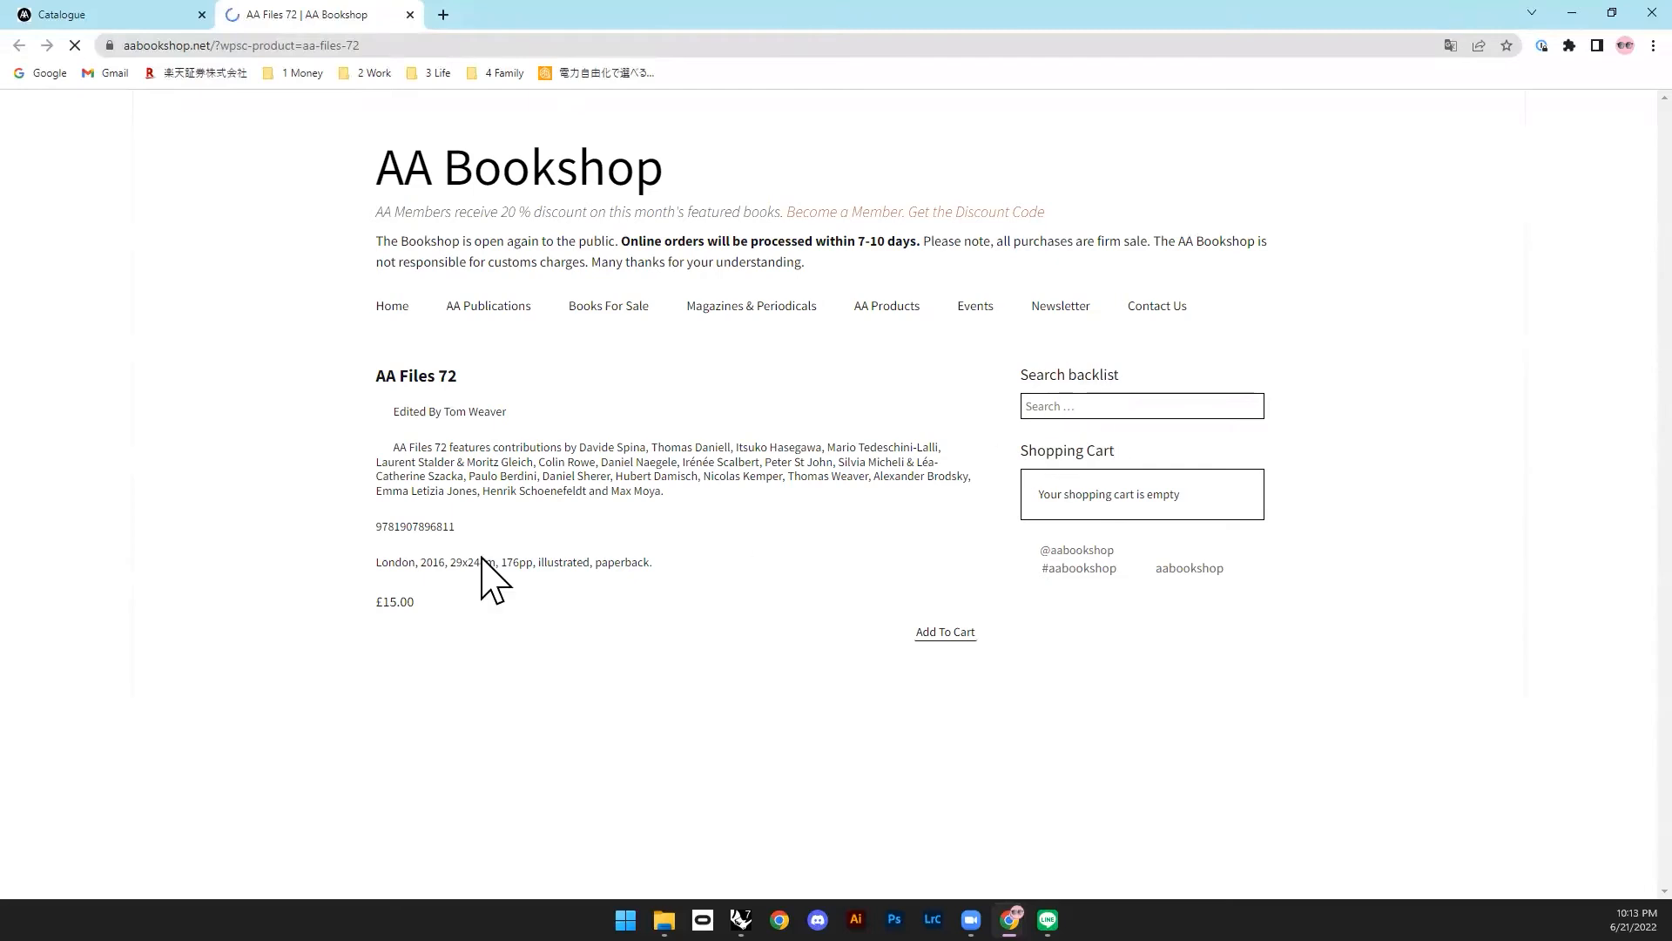
mouse_move(489, 306)
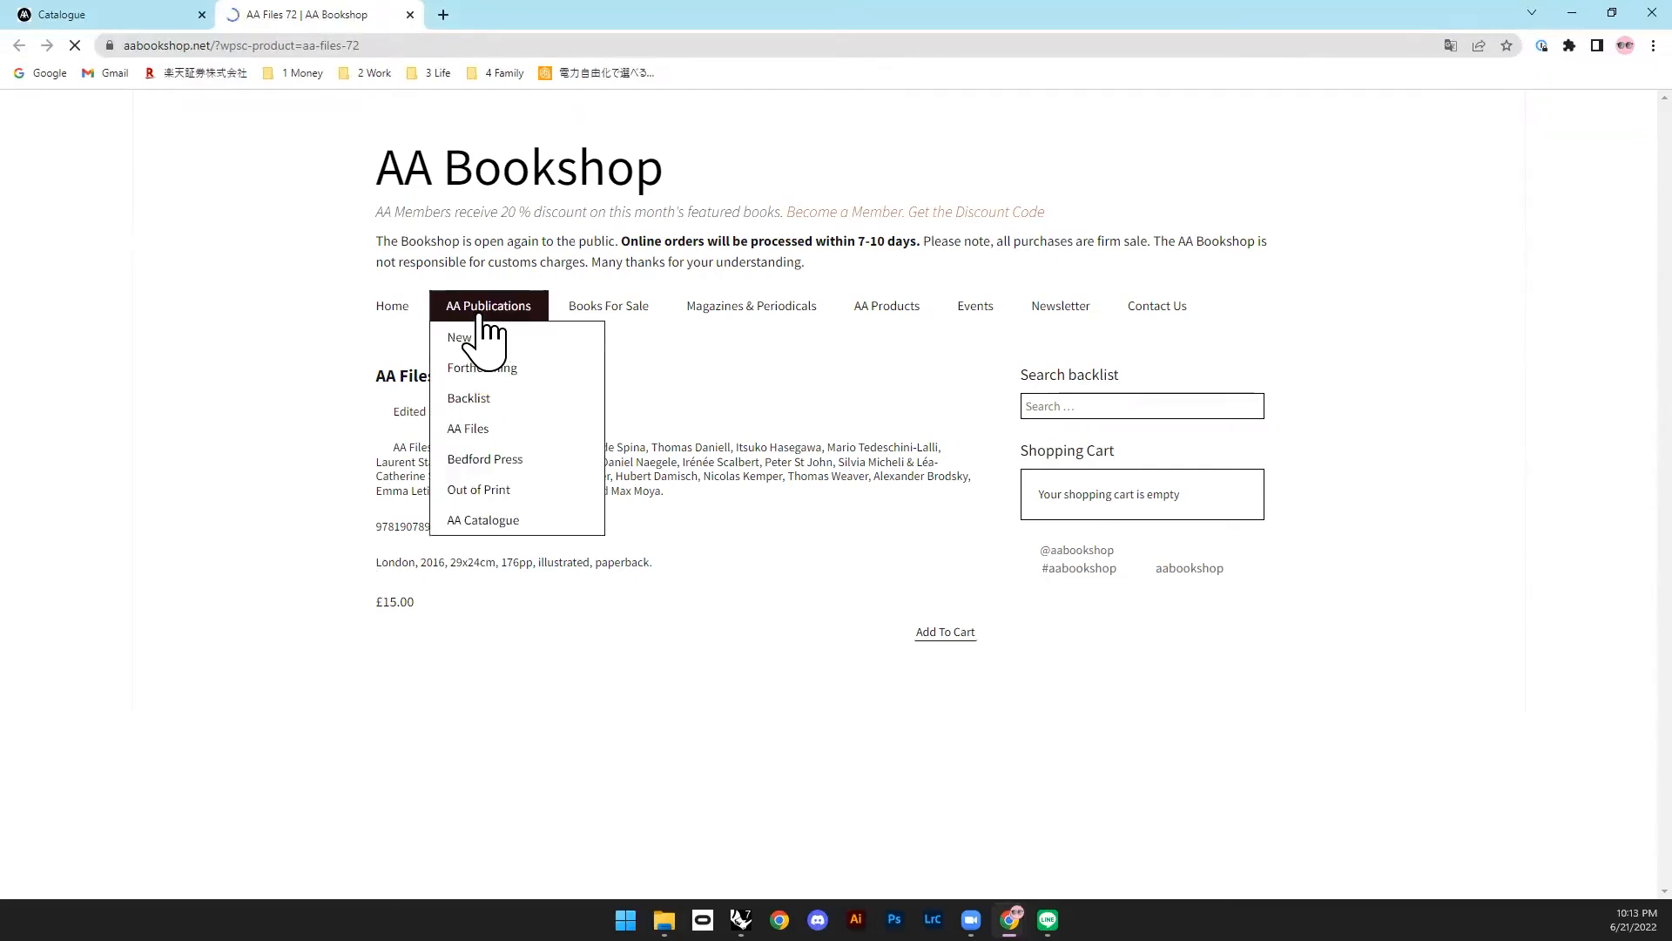
Step: Open the AA Files category in the AA Bookshop, look over the issues, and return to the AA Files 72 page
left_click(495, 430)
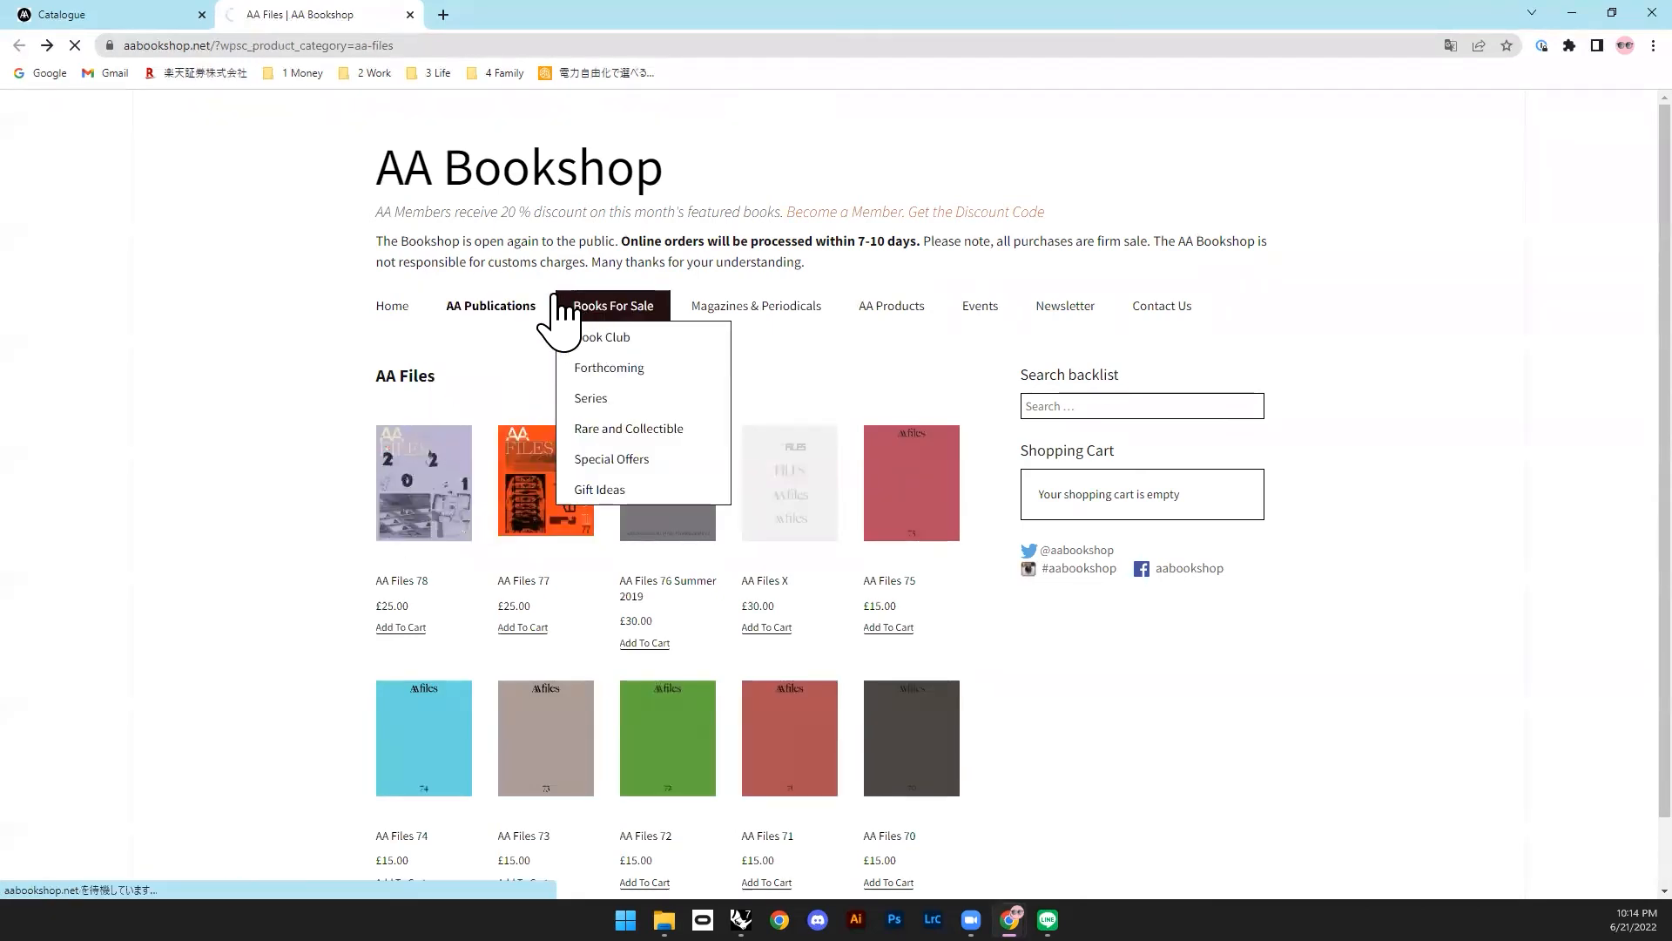
key("alt+Left")
Step: Search the web for "harverd" in a new browser tab and open the Harvard University website
left_click(442, 15)
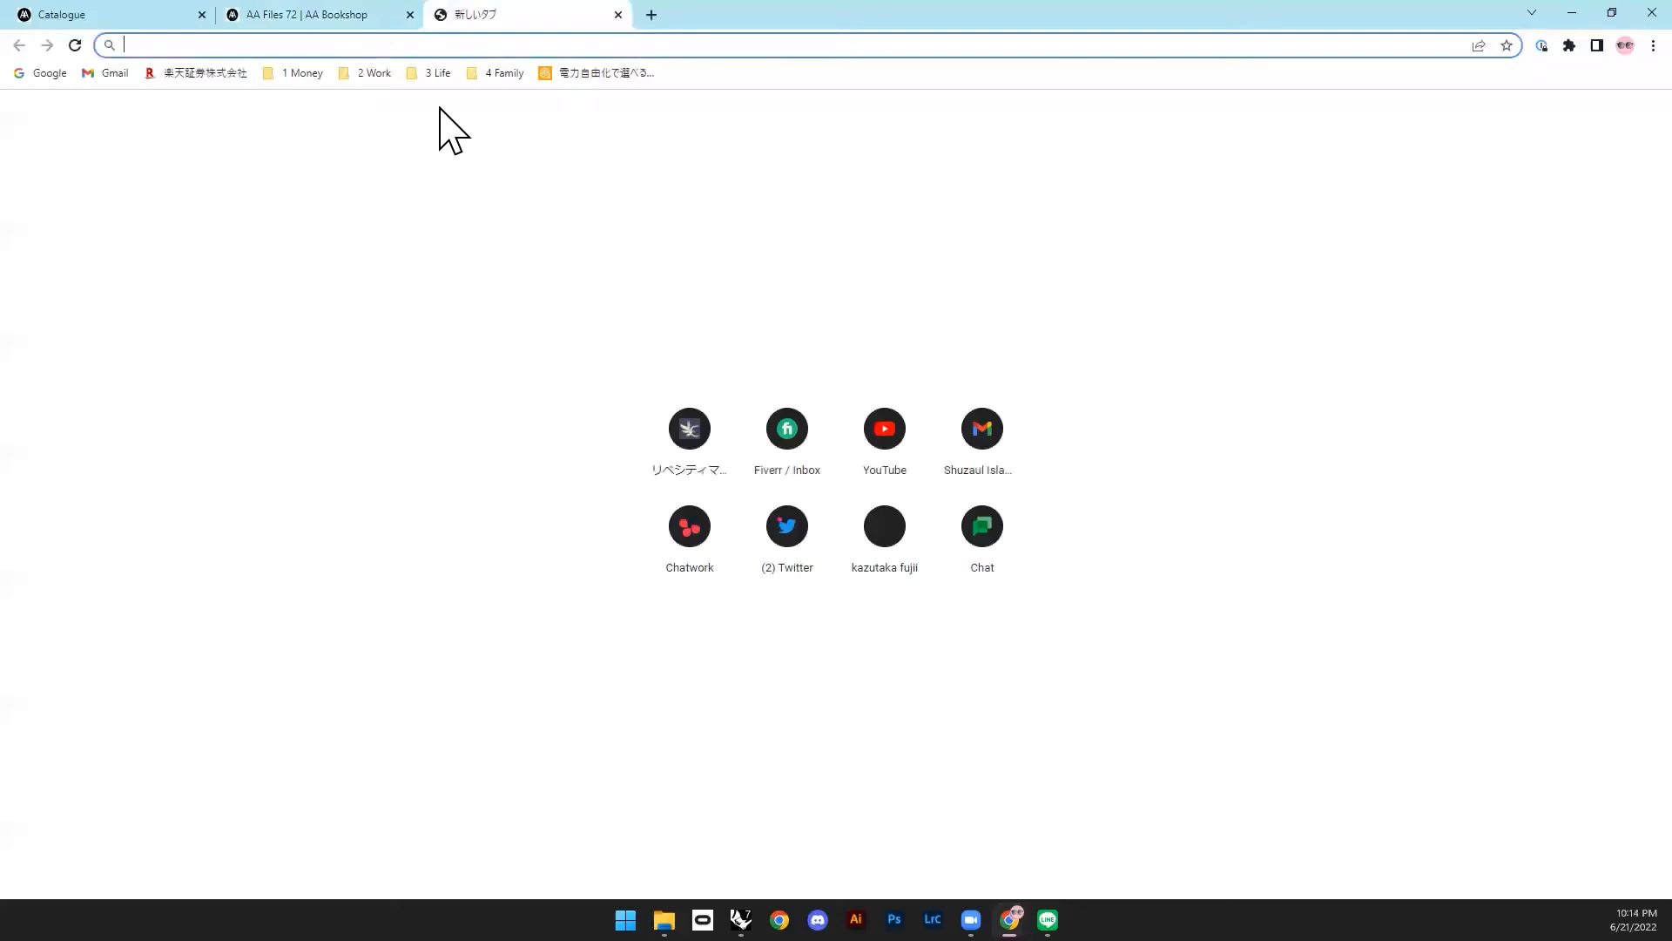
type("harverd")
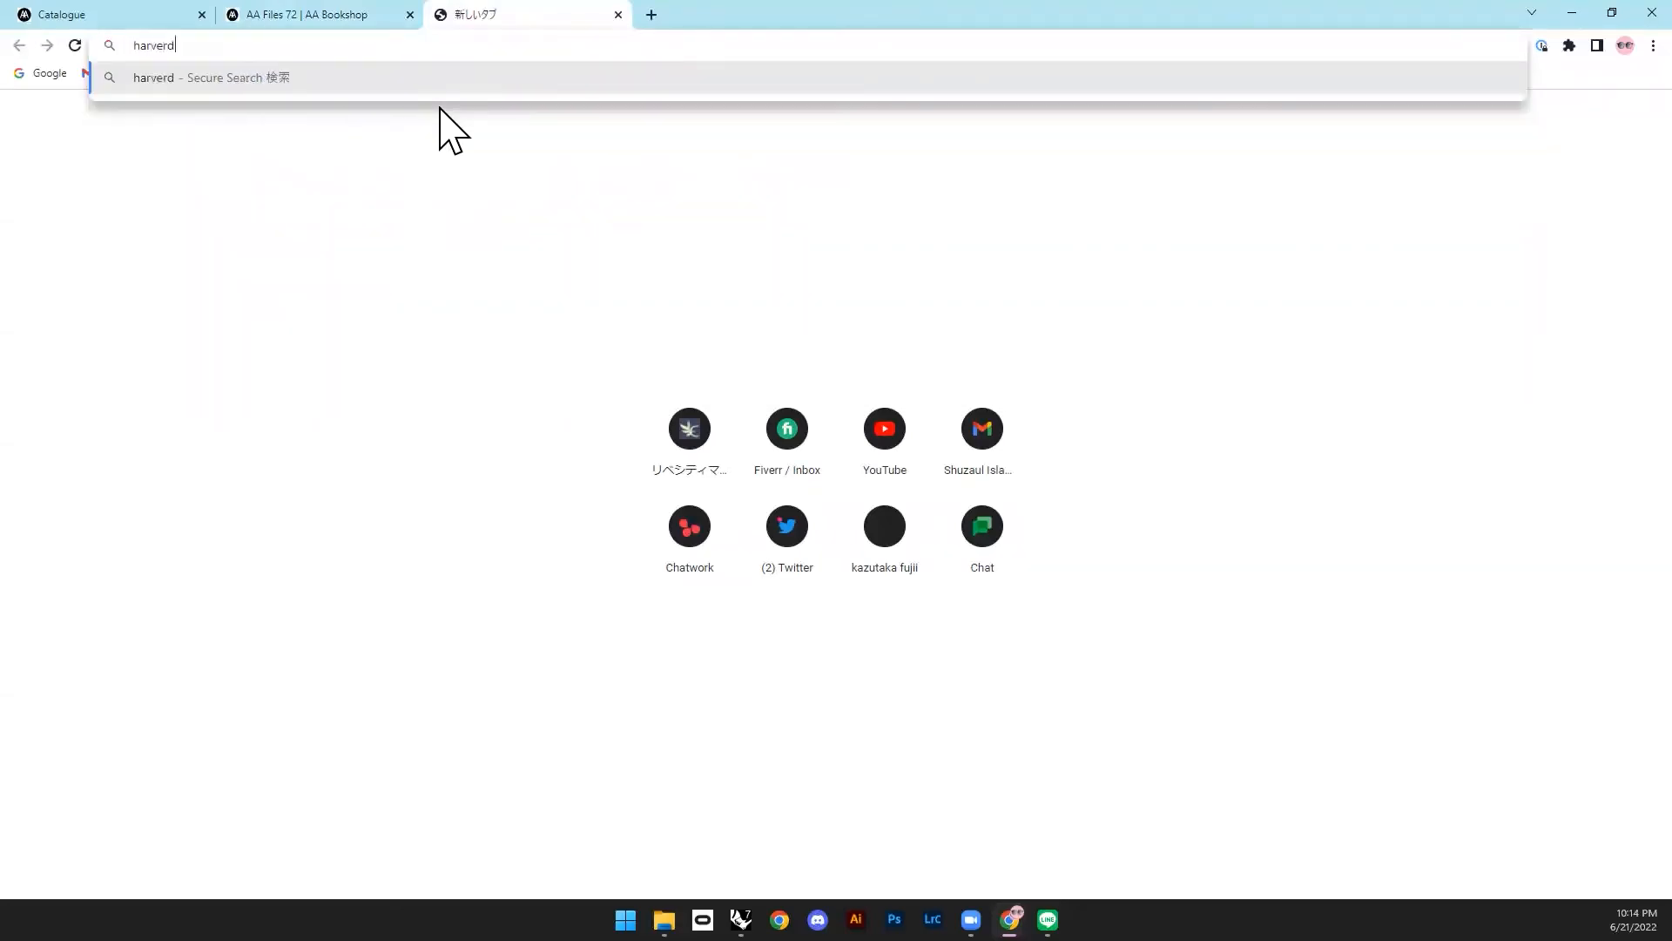
key("Return")
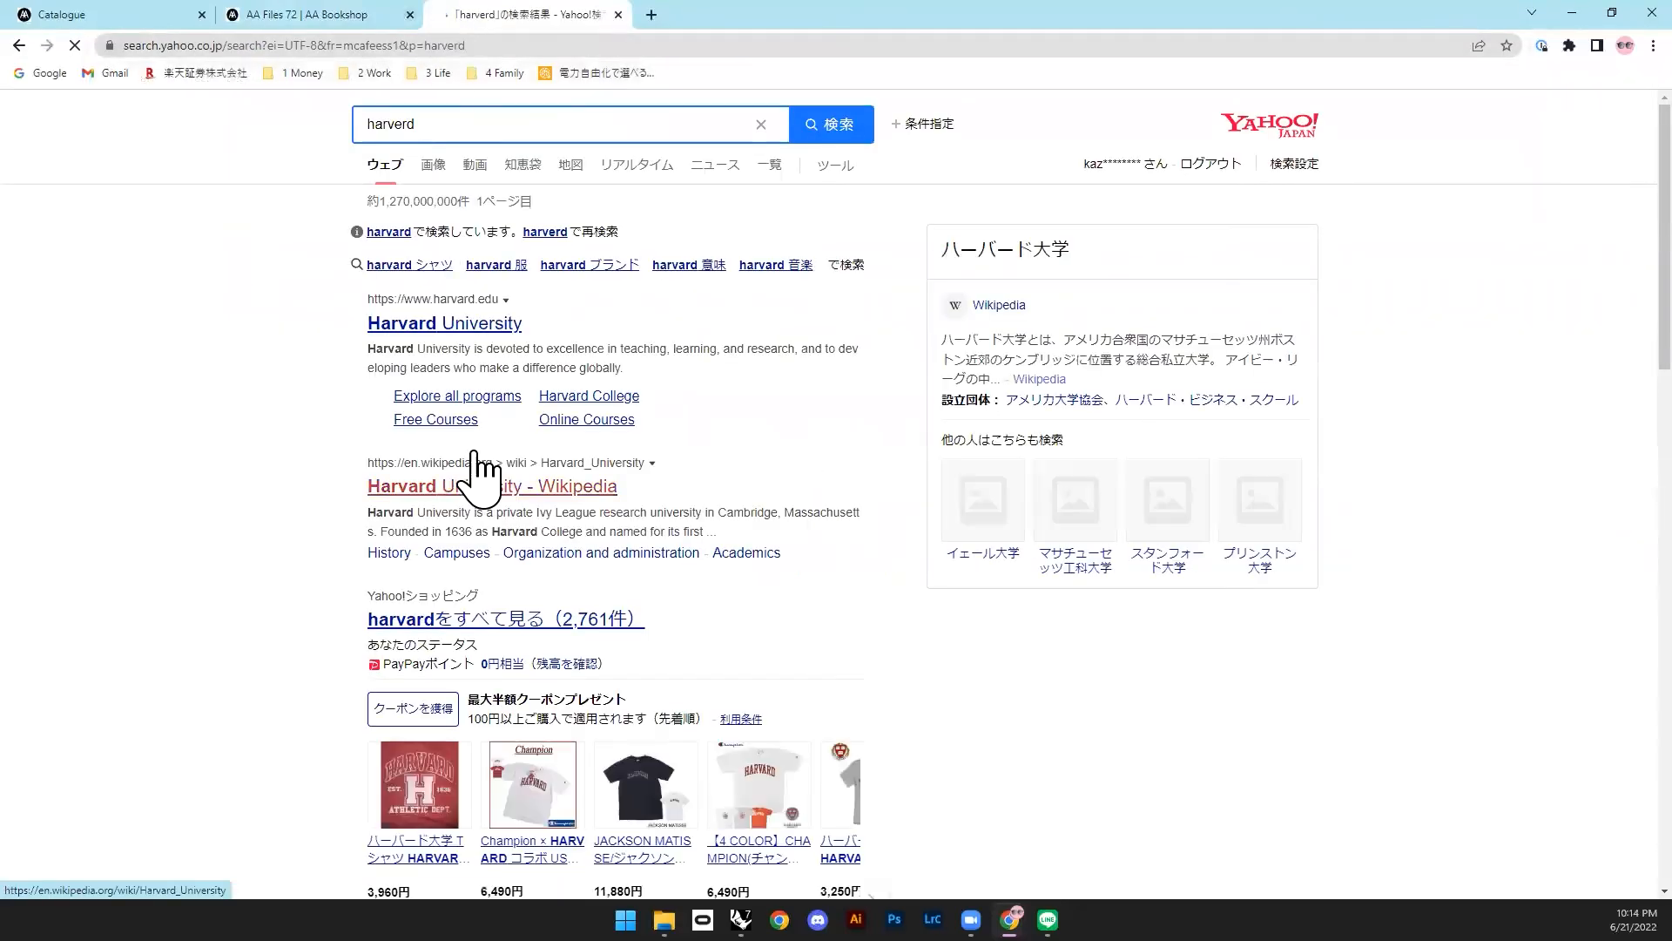
left_click(427, 331)
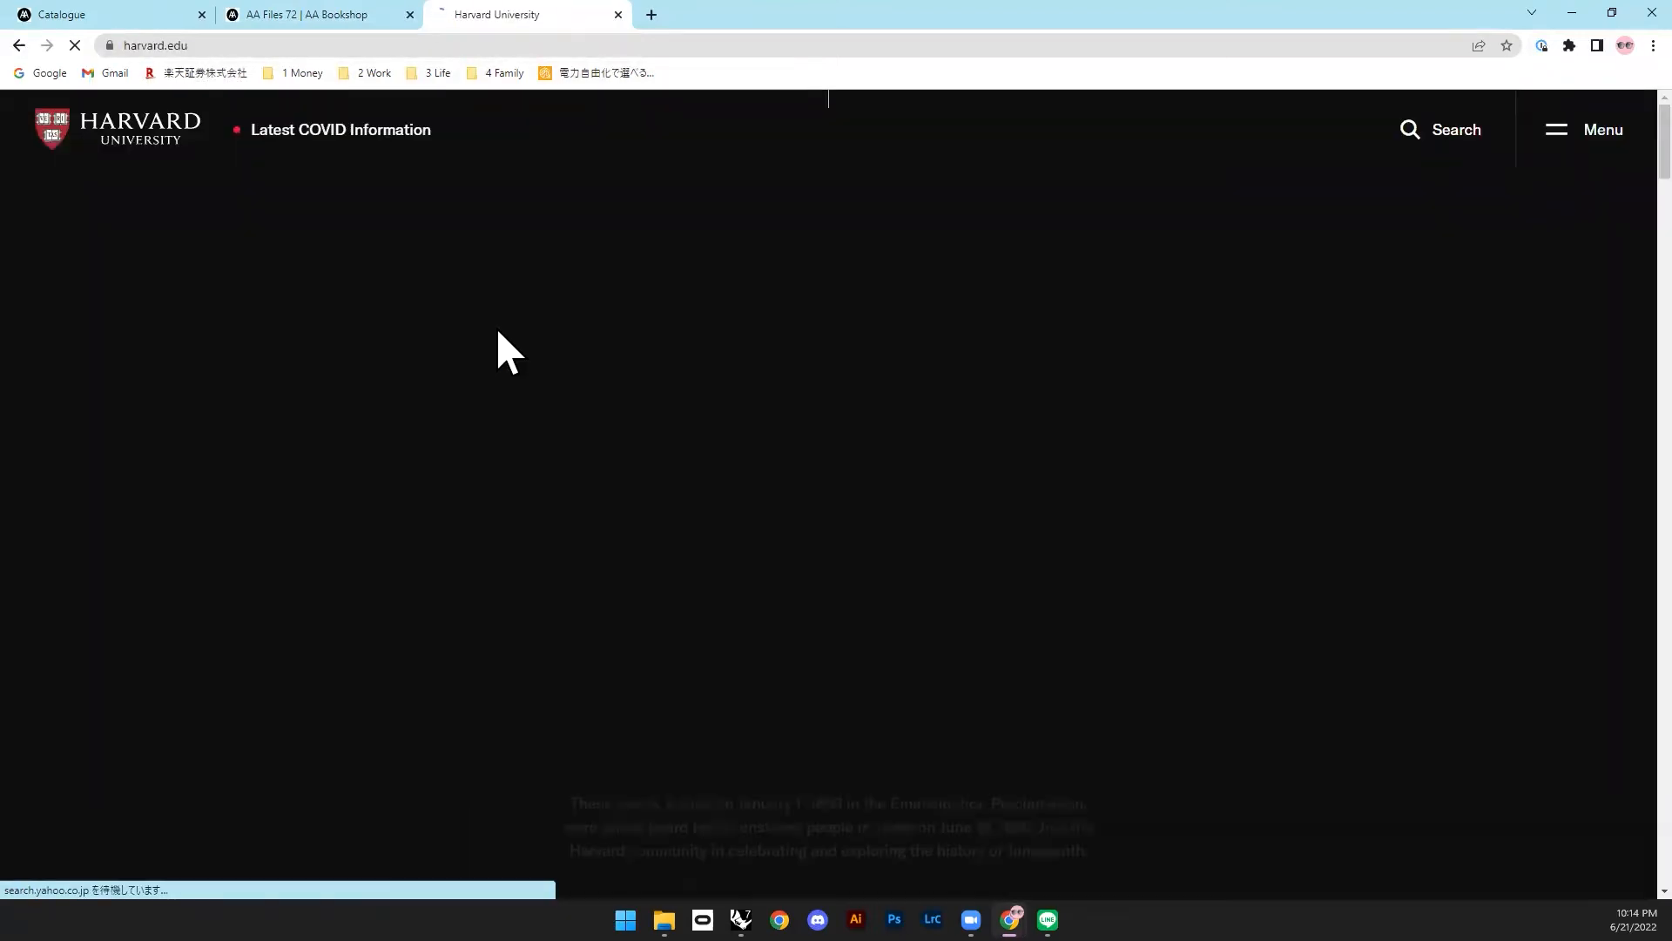
Step: Look through the Harvard University homepage and its Juneteenth articles
scroll(1081, 403, "down", 4)
scroll(1079, 400, "down", 10)
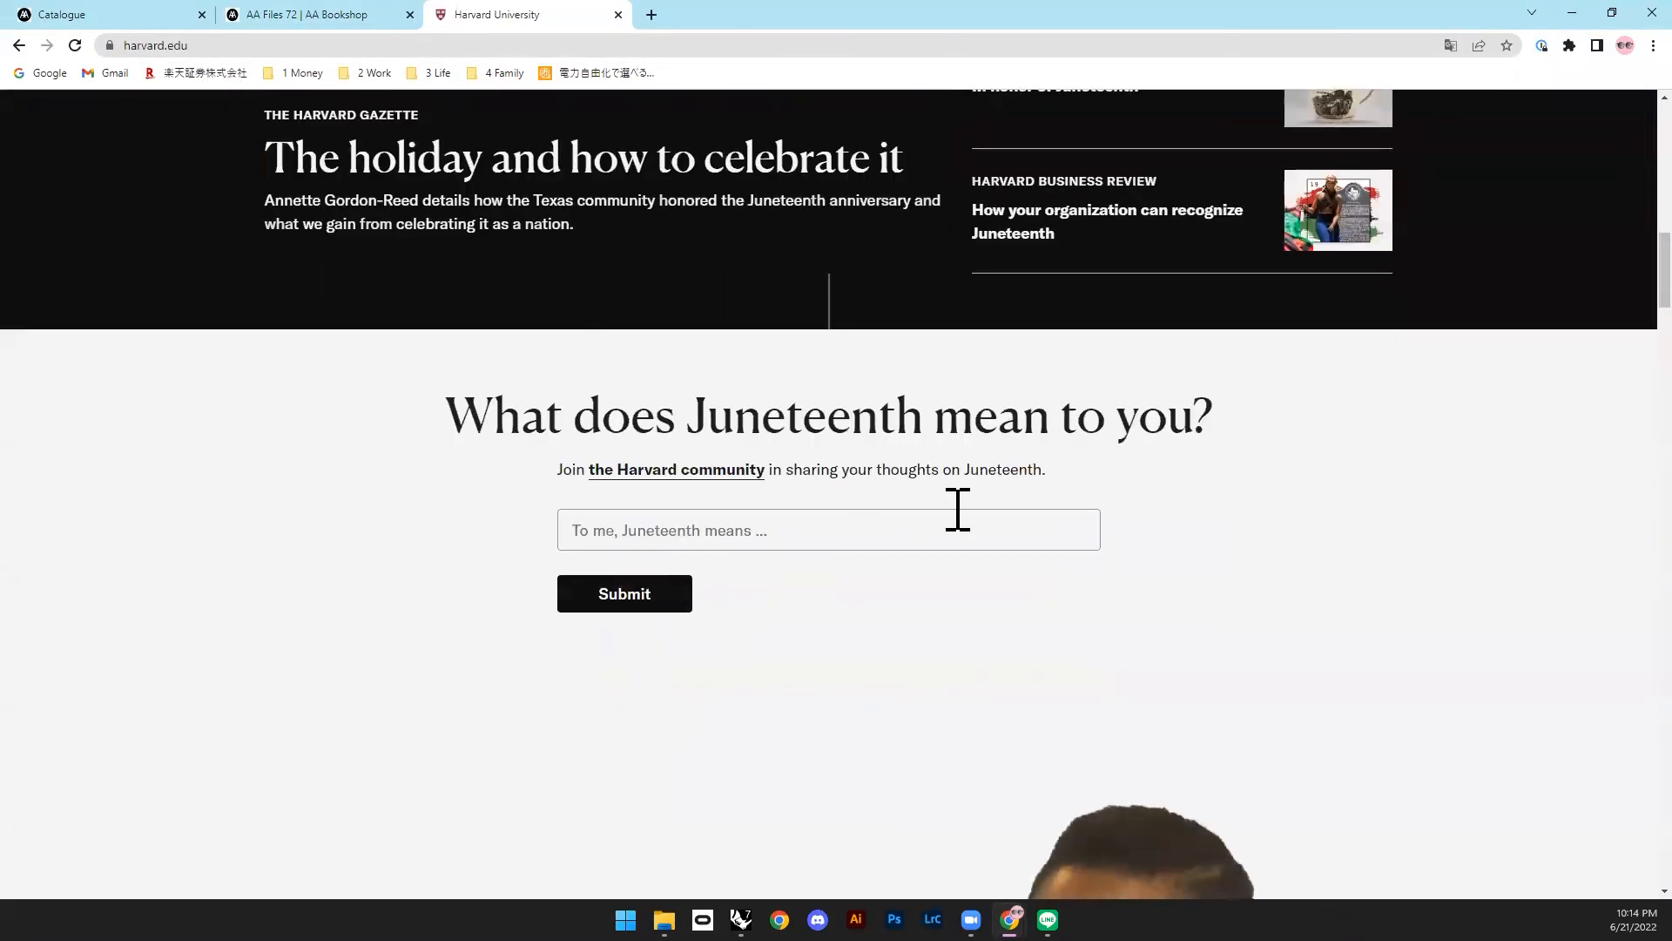
scroll(958, 510, "down", 7)
scroll(928, 510, "down", 12)
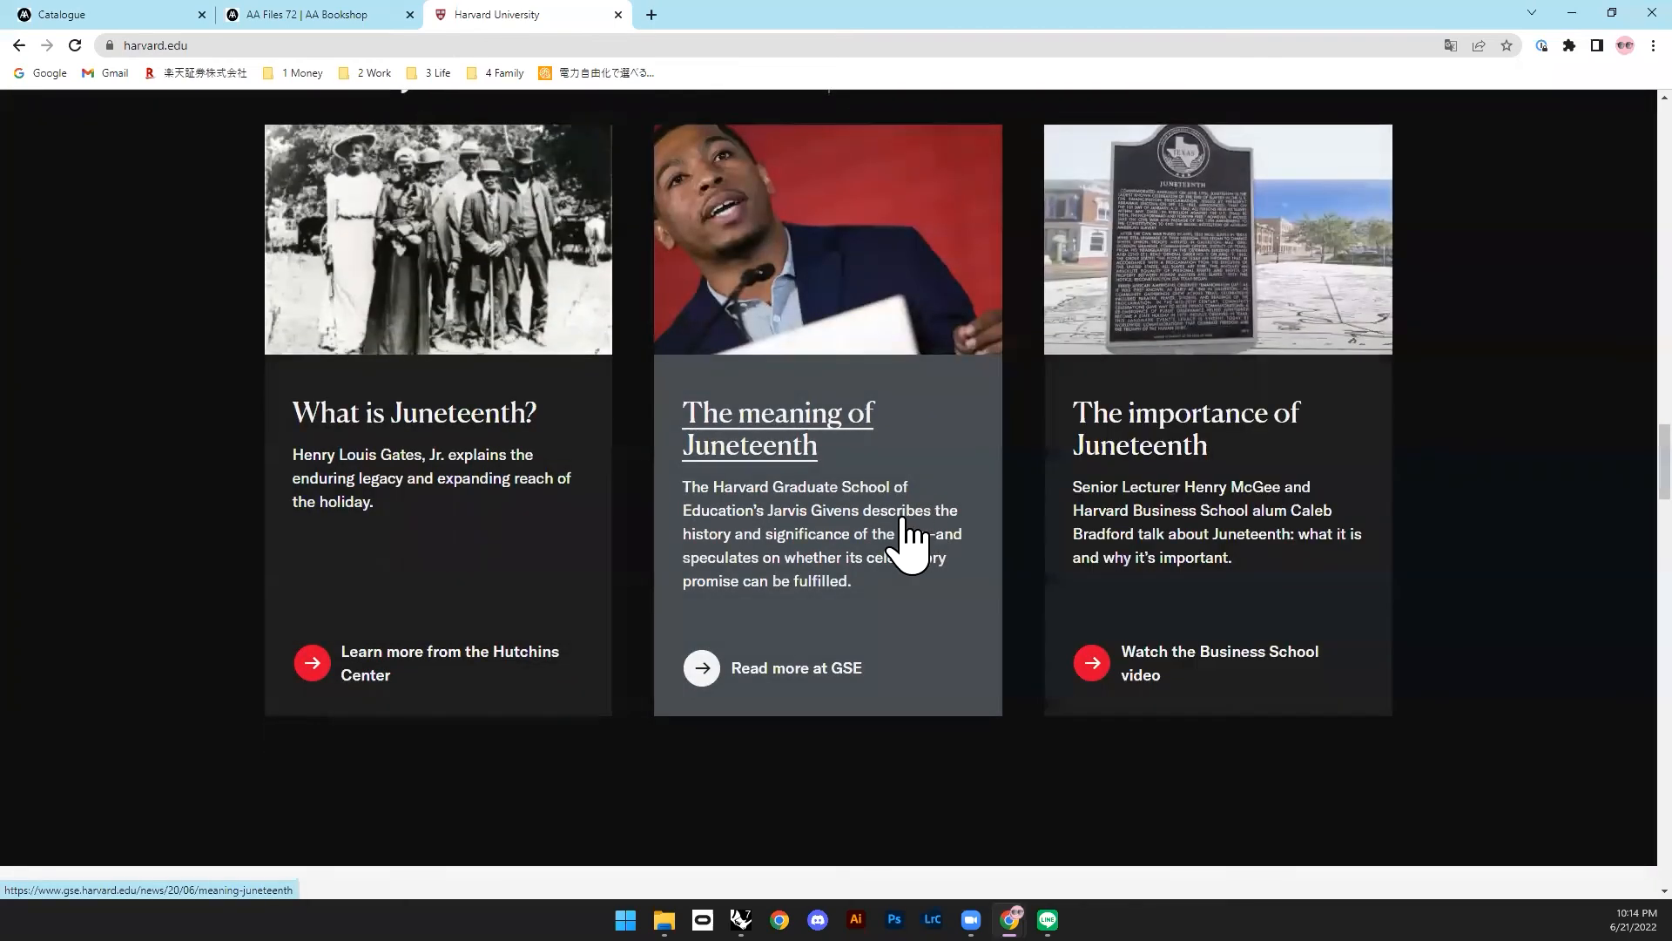
scroll(829, 572, "down", 6)
scroll(811, 475, "up", 18)
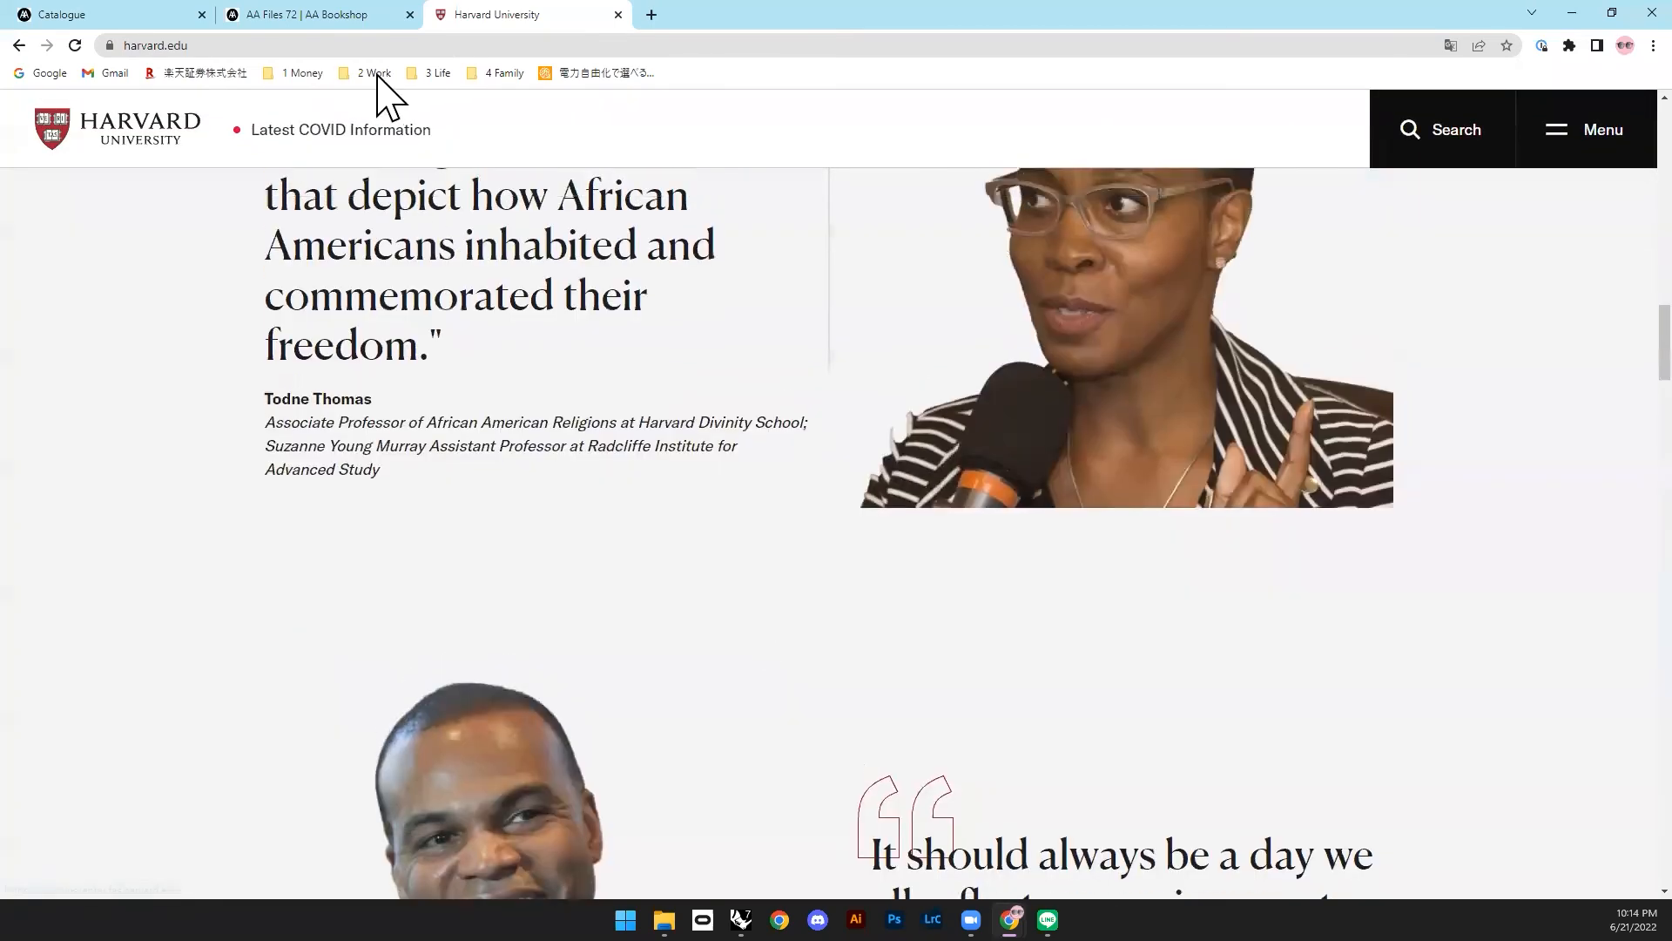
left_click(386, 46)
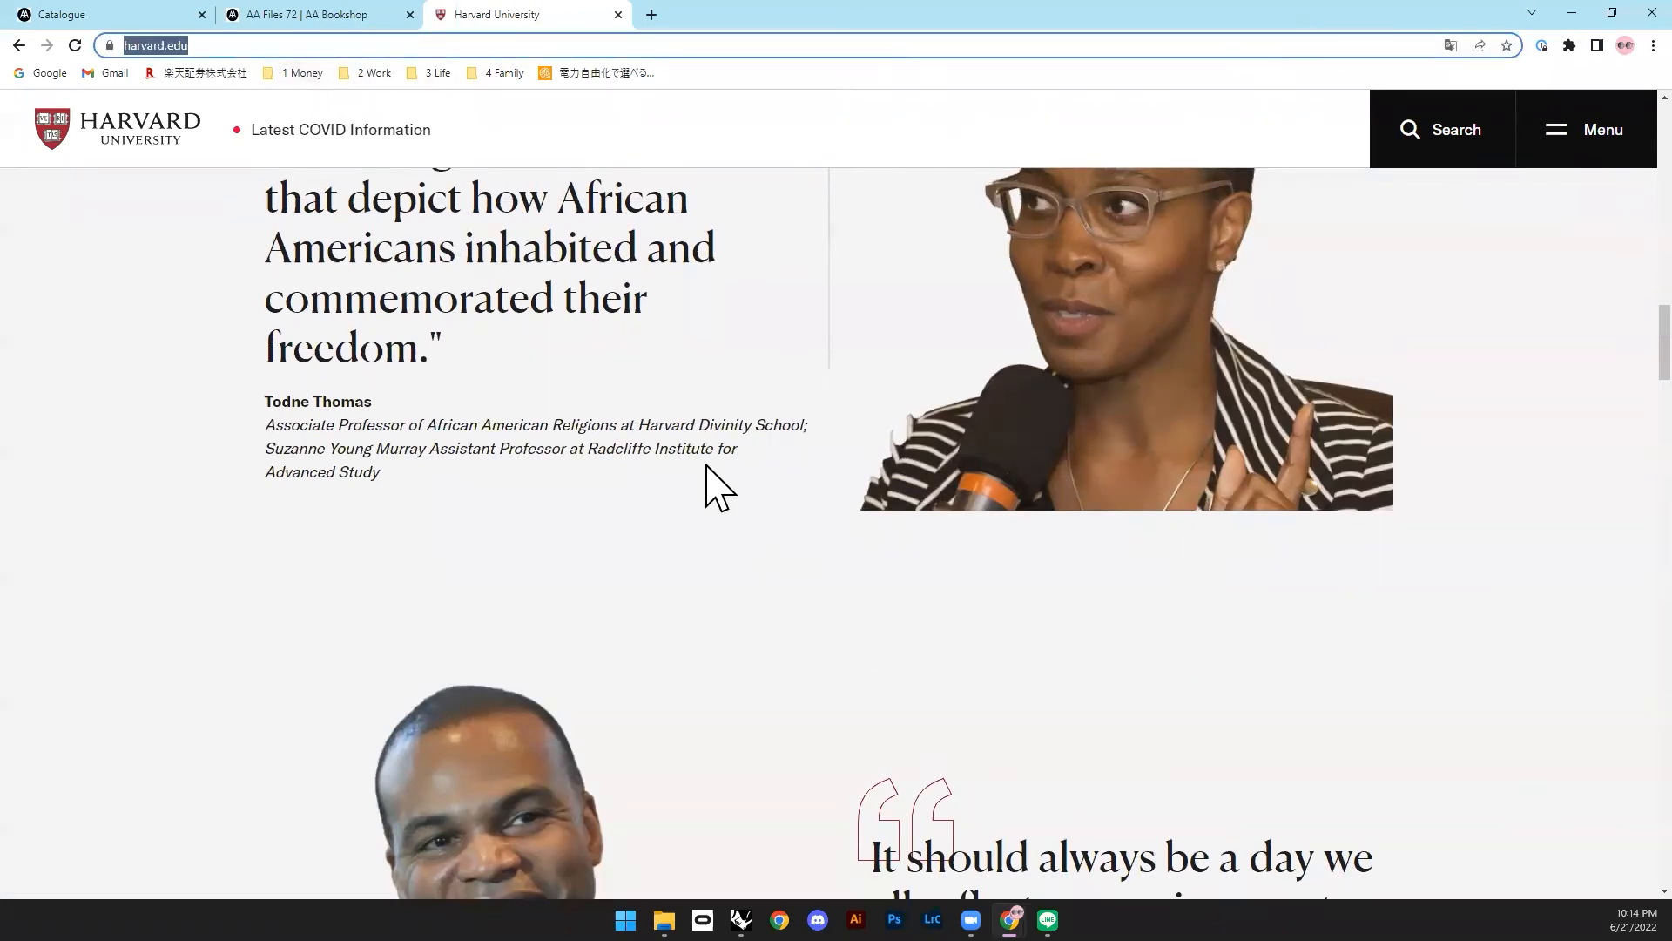
left_click(151, 43)
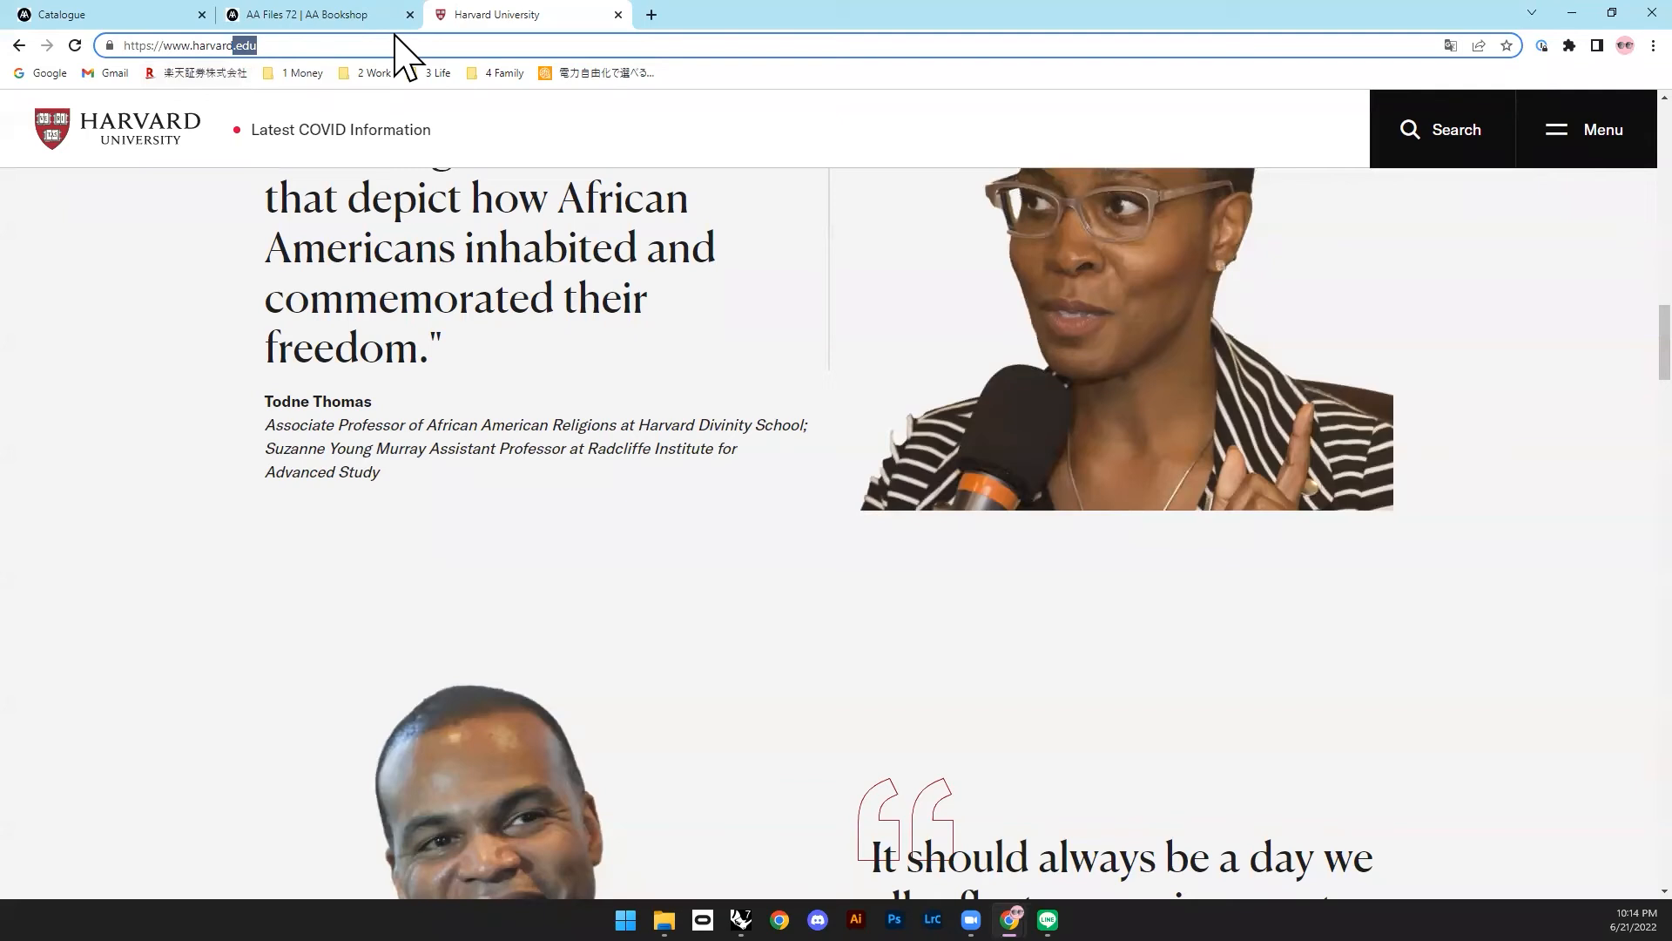
key("BackSpace")
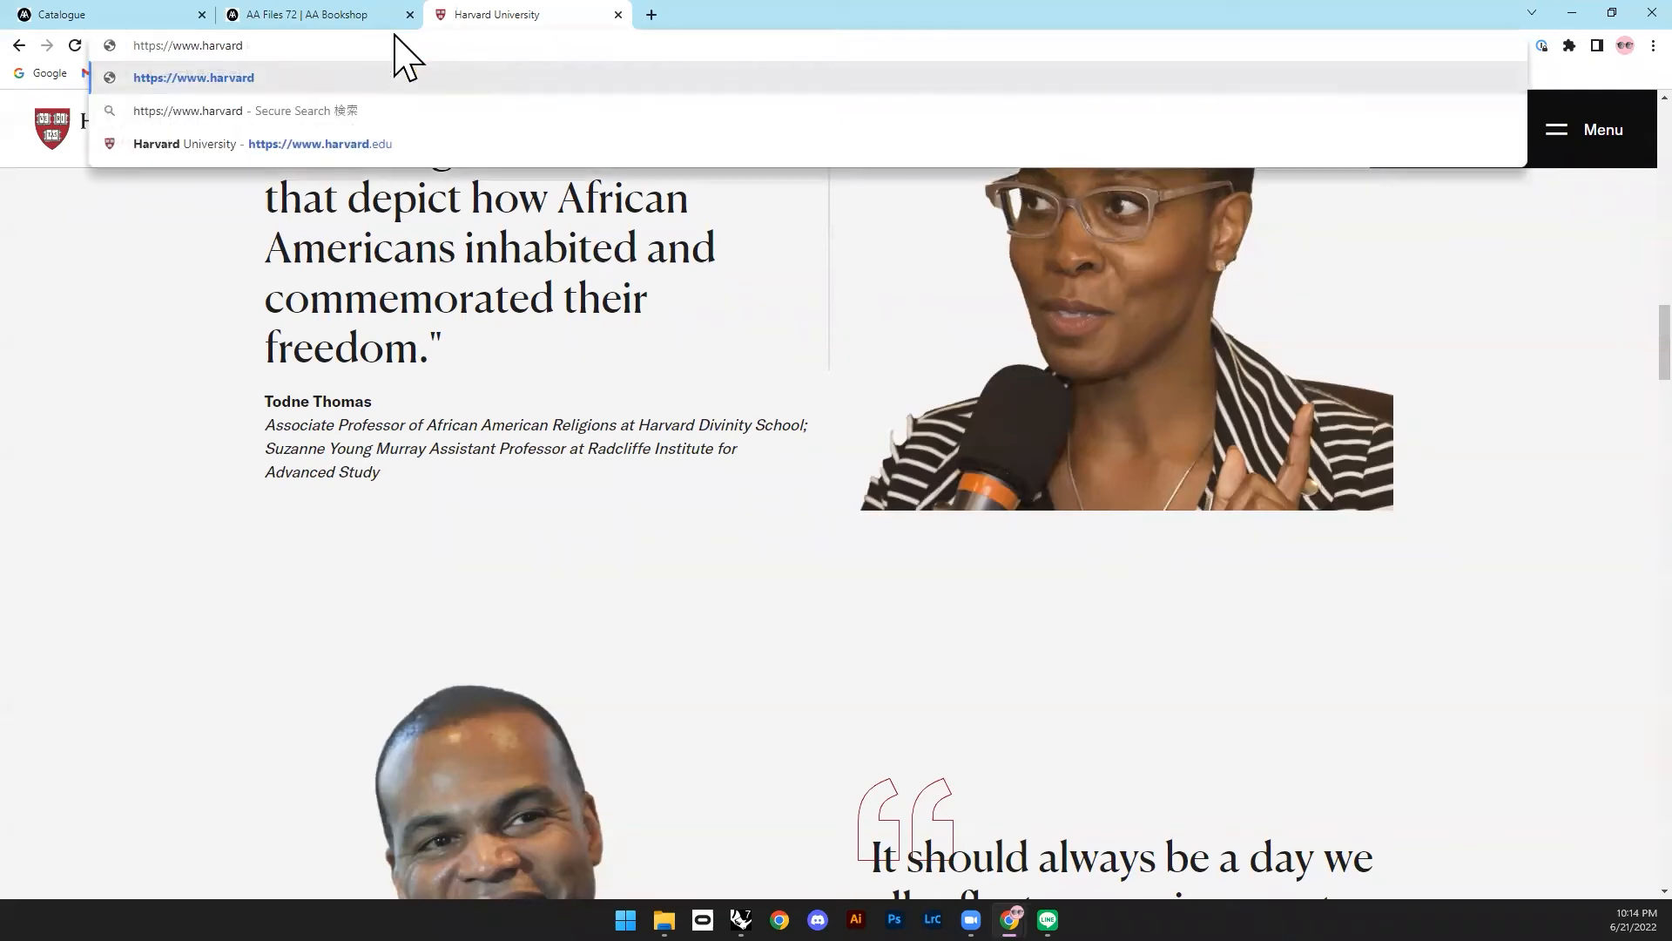
Step: Return to the search results, search for "harverd architecture", and open the Harvard GSD Department of Architecture page
left_click(18, 44)
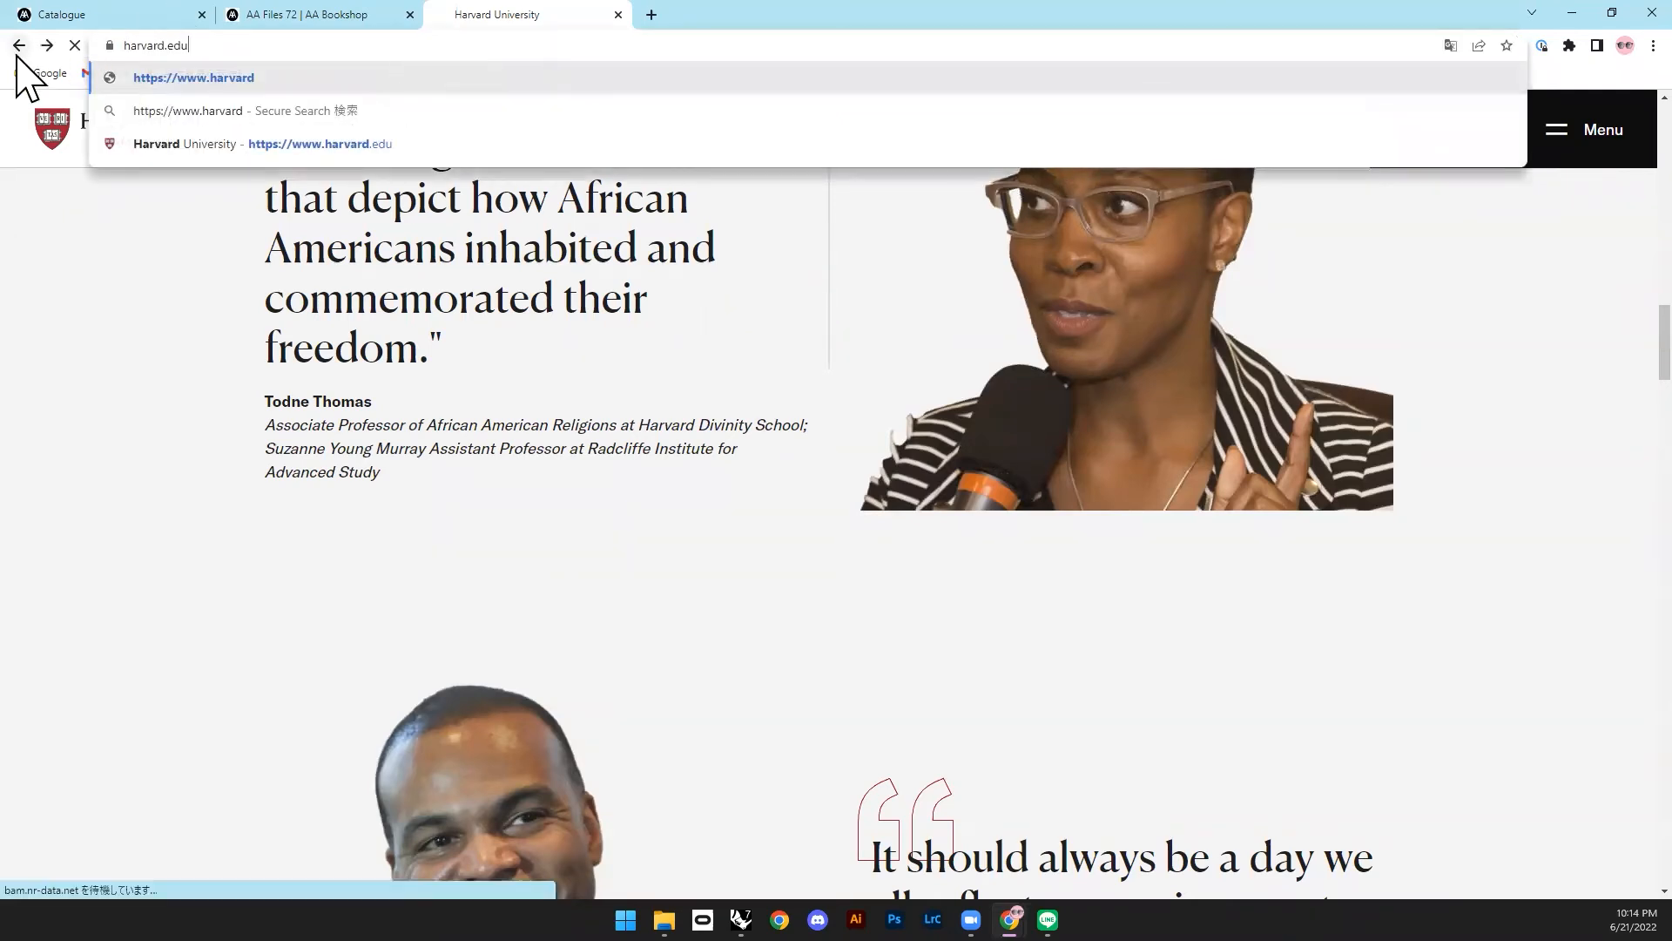
left_click(461, 123)
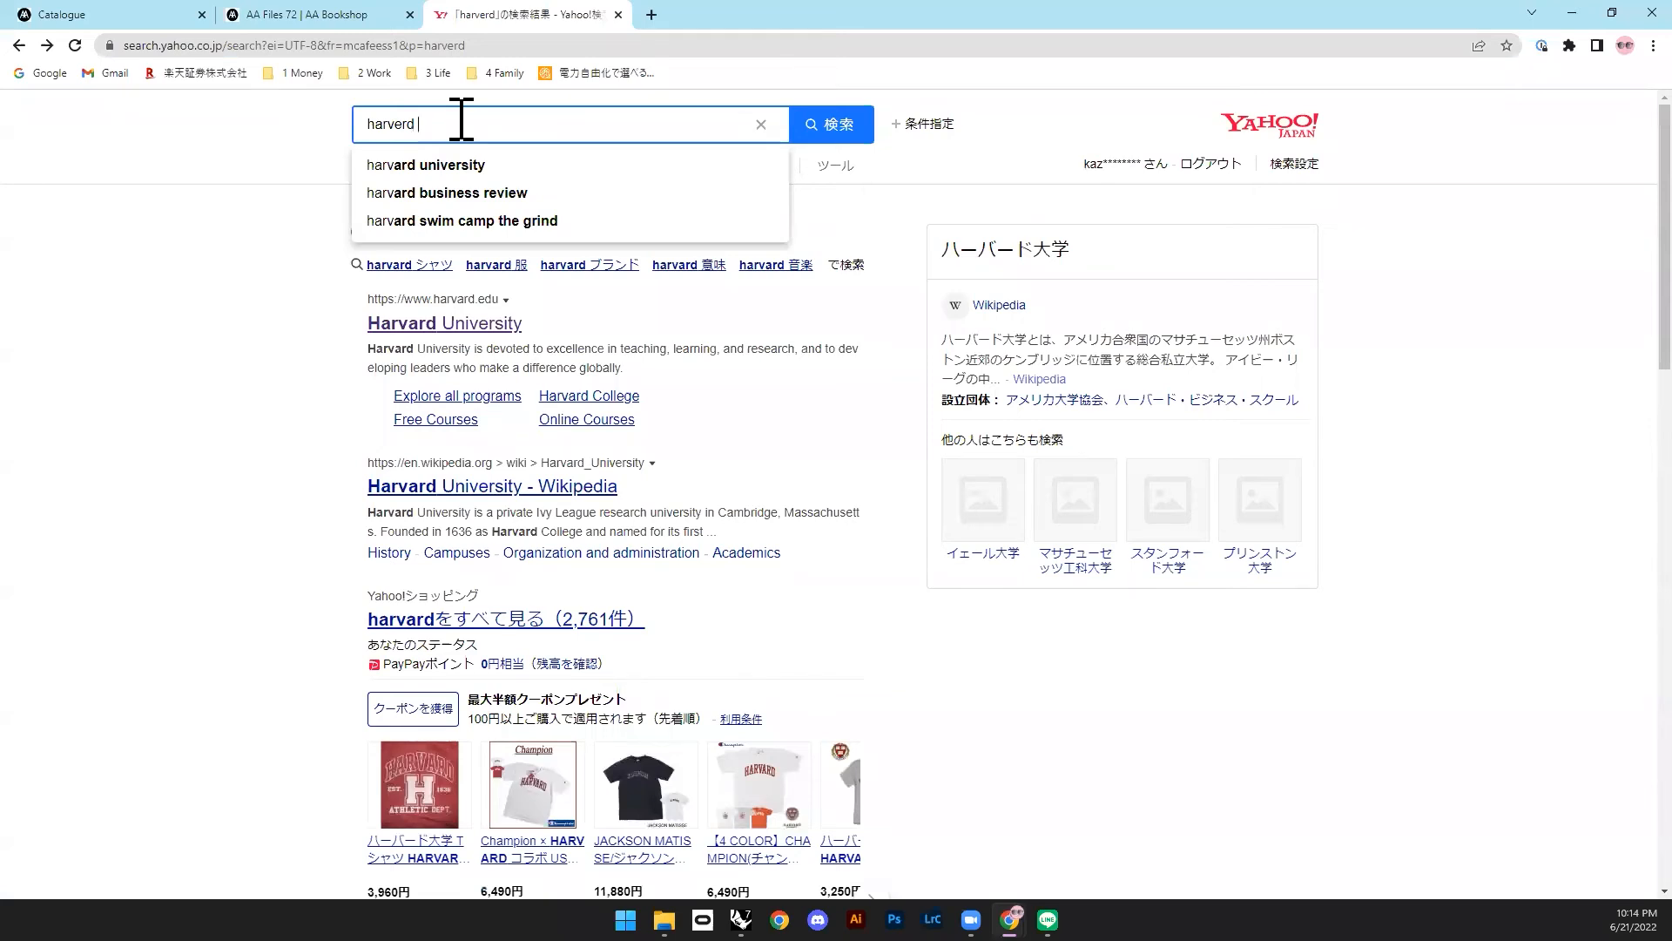
type("architecture")
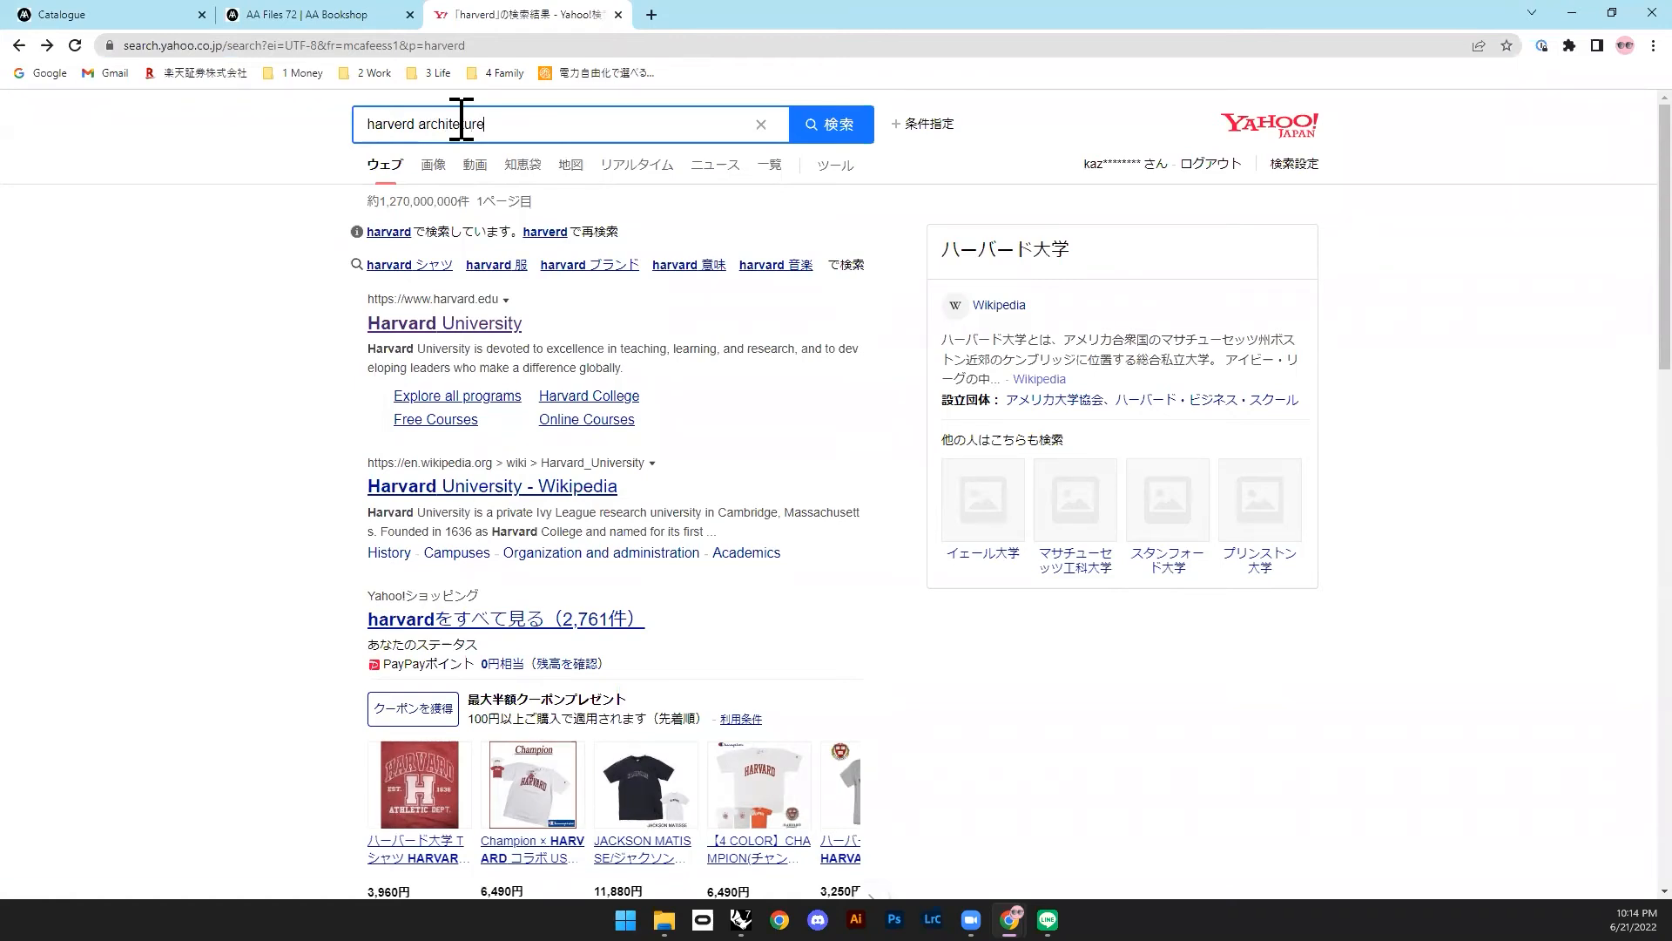
key("Return")
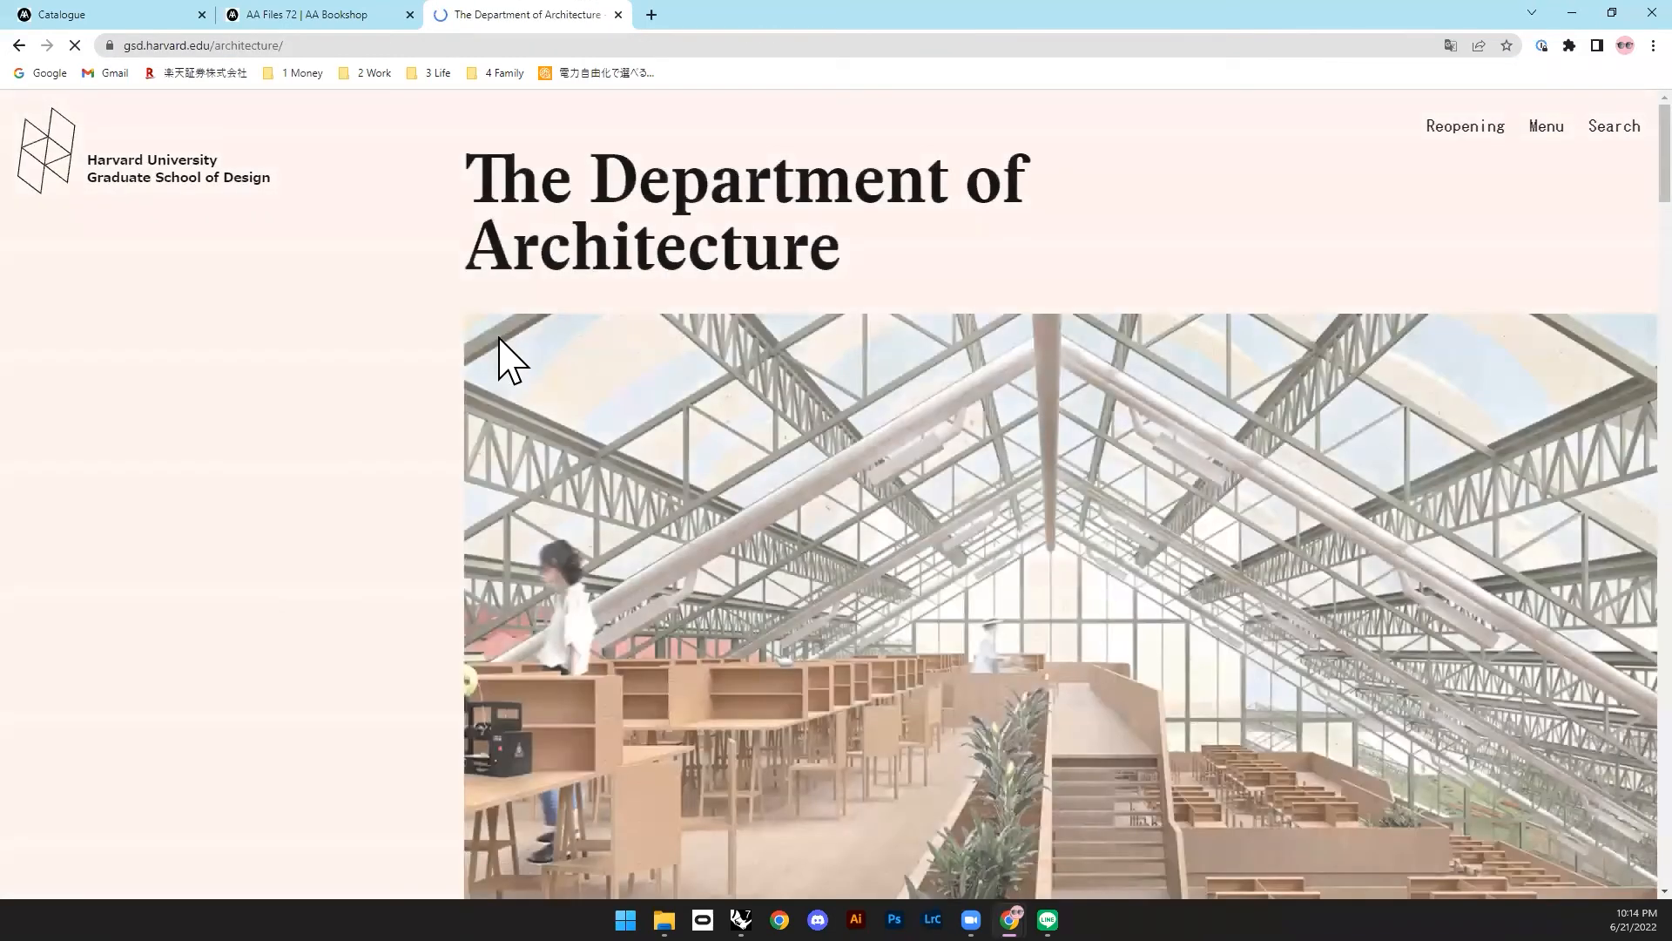
Step: Review the Department of Architecture page and open its Projects listing
scroll(745, 387, "down", 4)
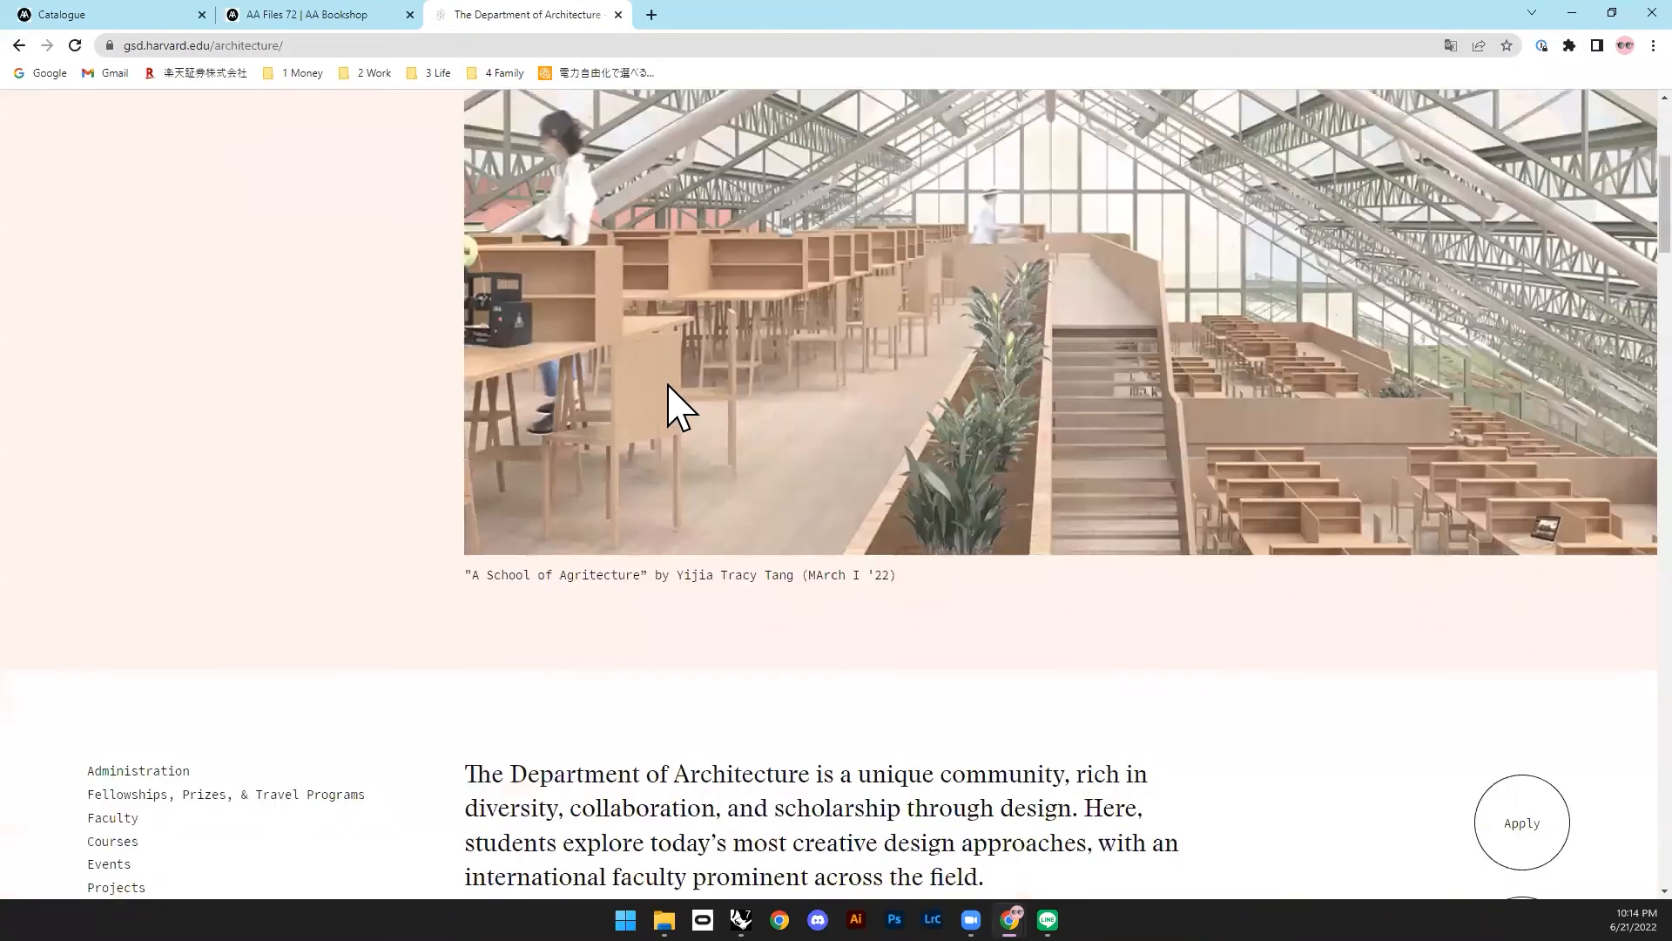
scroll(675, 405, "up", 3)
scroll(783, 457, "up", 1)
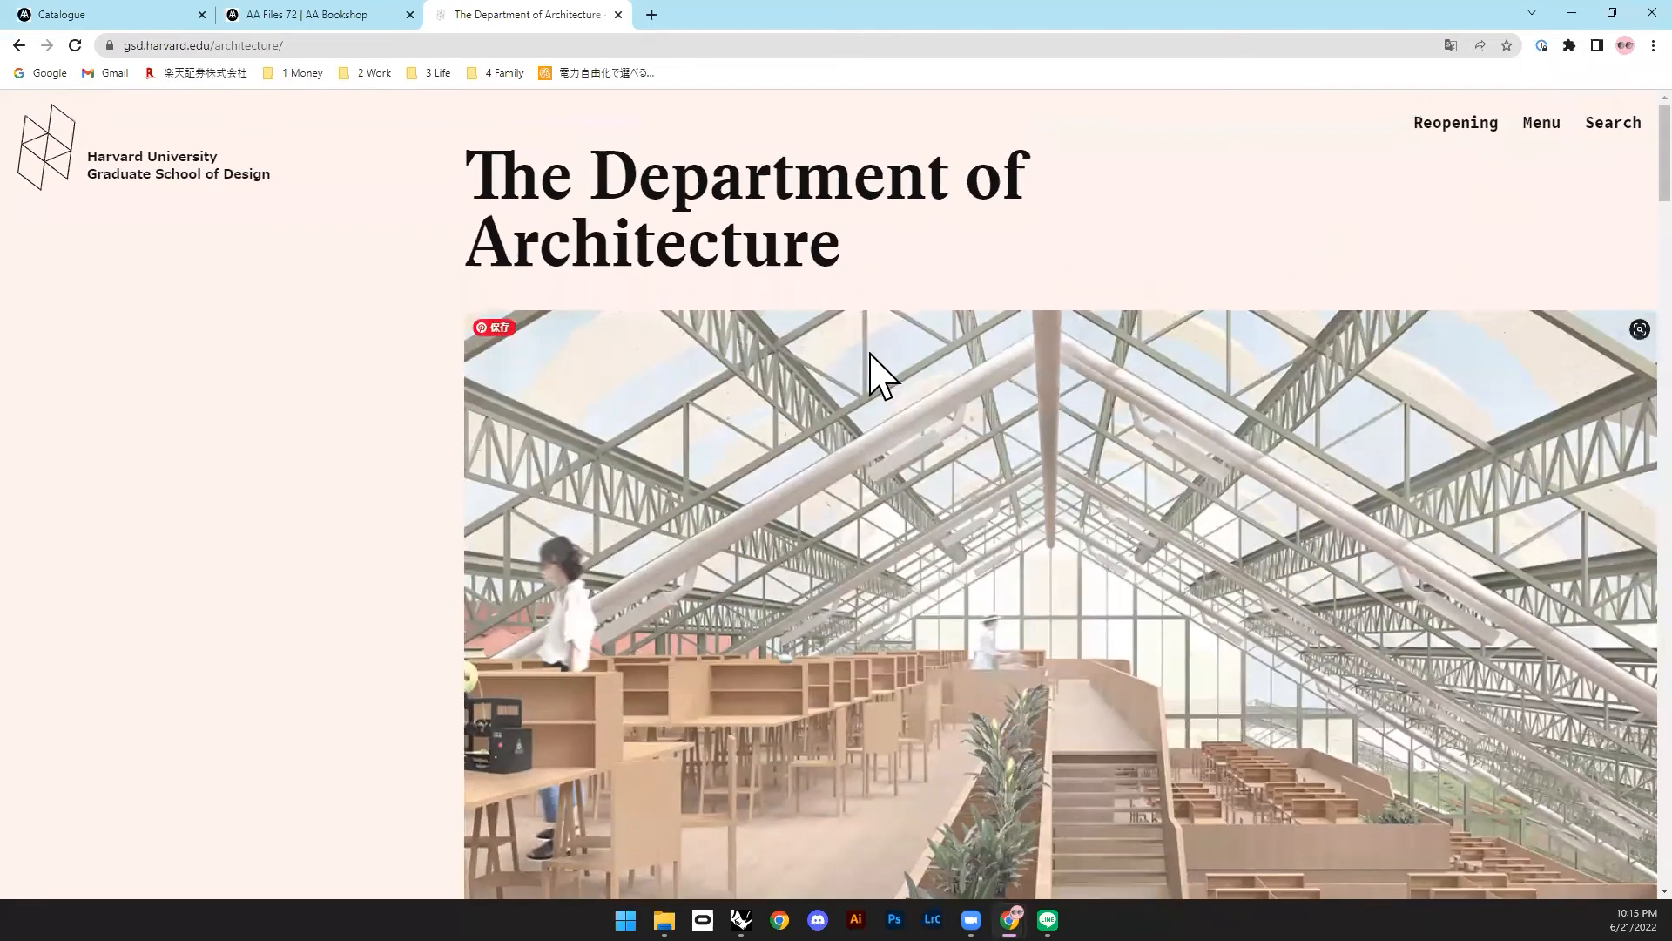
scroll(871, 366, "down", 15)
scroll(610, 339, "up", 3)
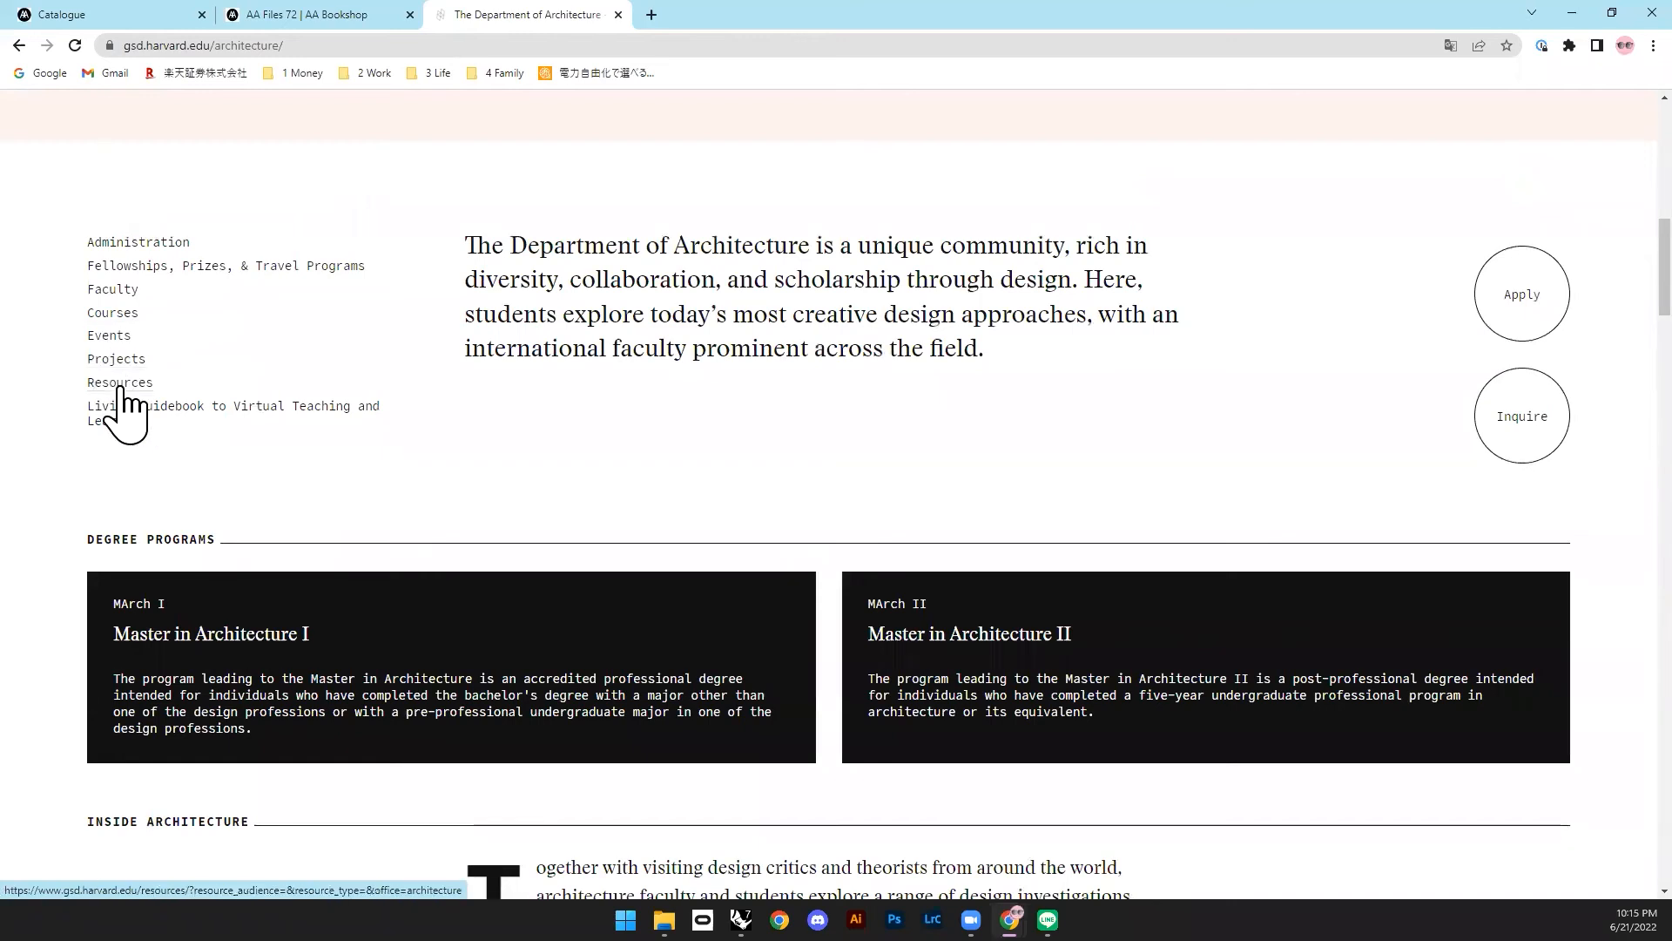
left_click(114, 359)
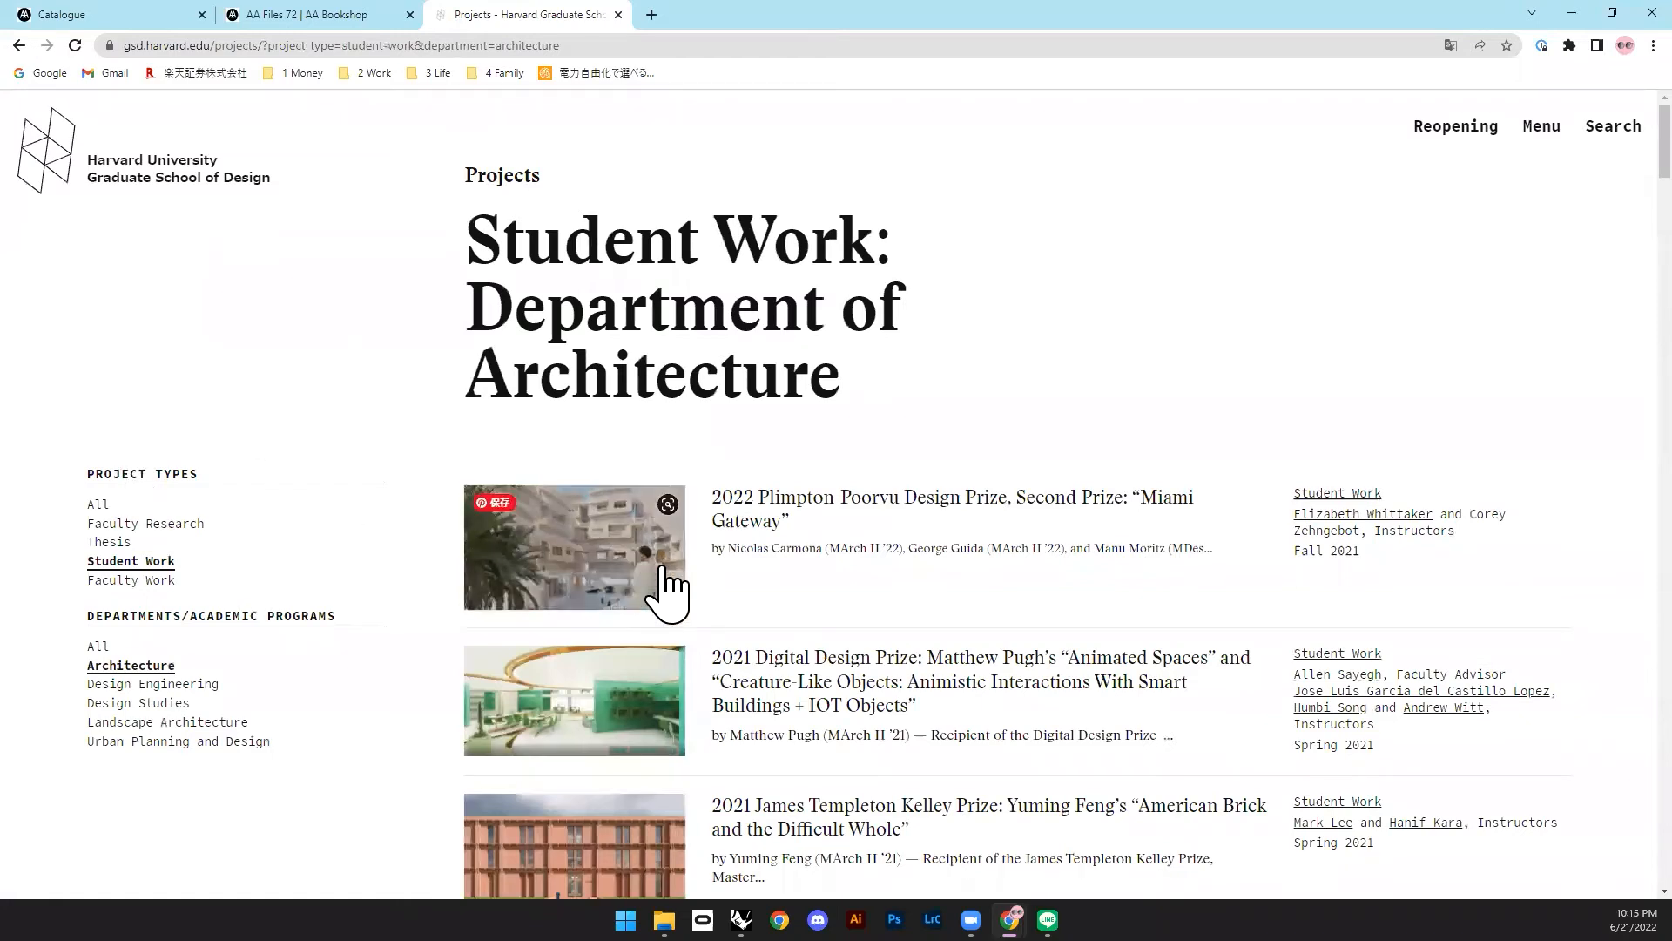
Step: Look through the Department of Architecture's student work from Fall 2021 back to Spring 2020
scroll(447, 429, "down", 3)
scroll(560, 478, "down", 4)
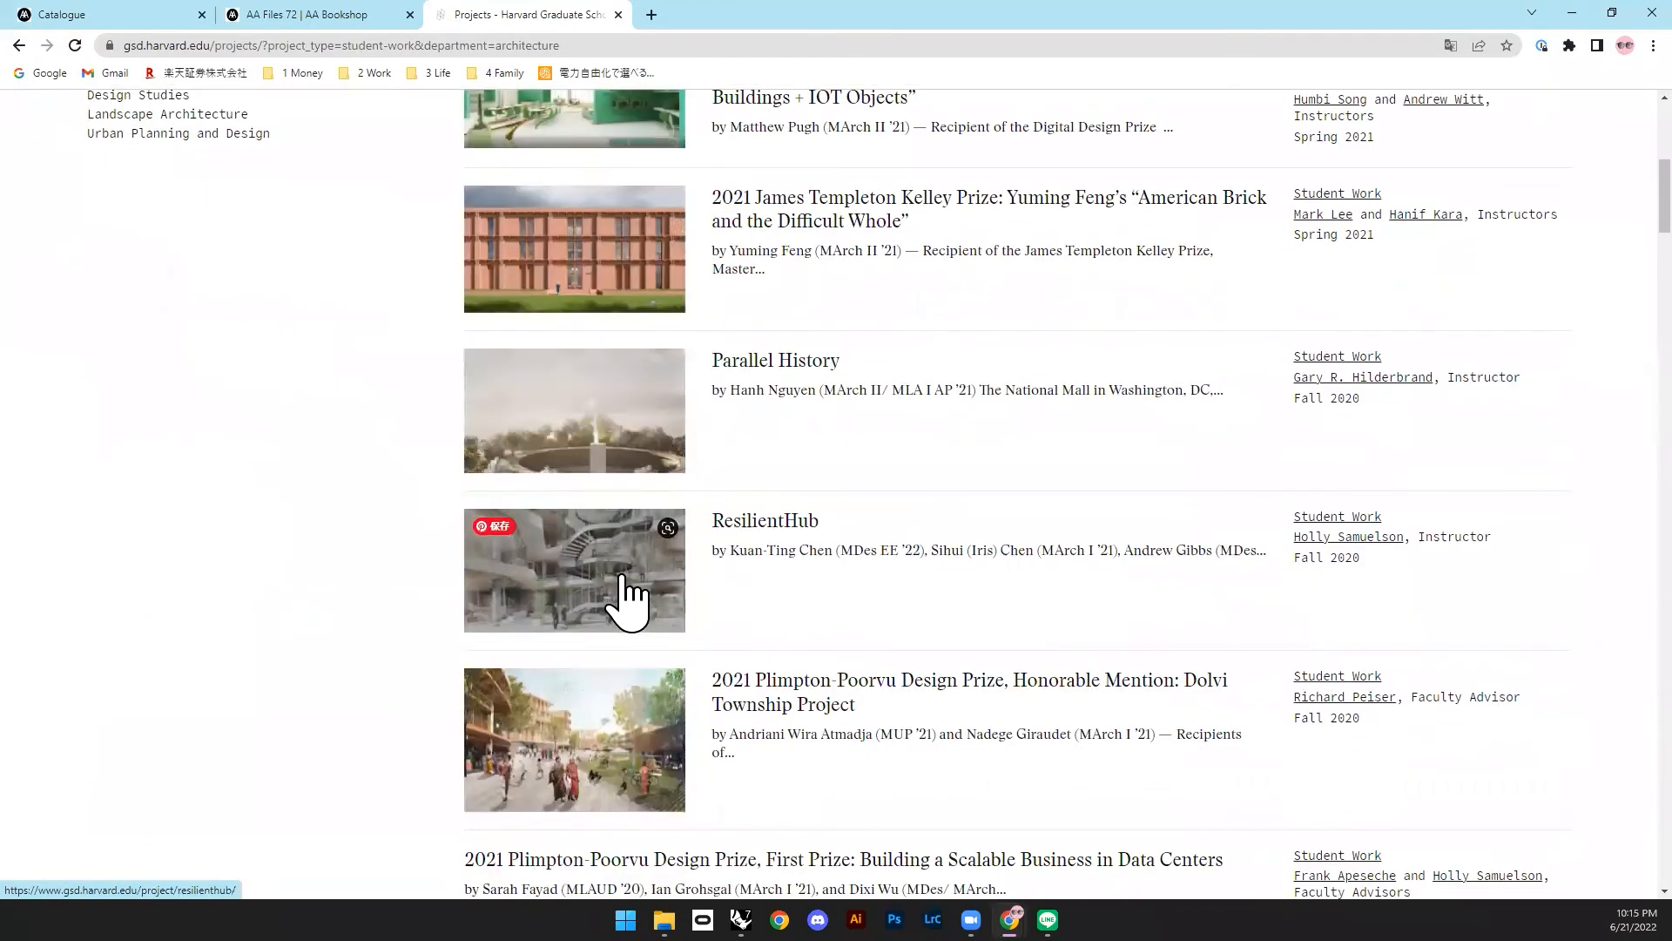
scroll(616, 560, "down", 3)
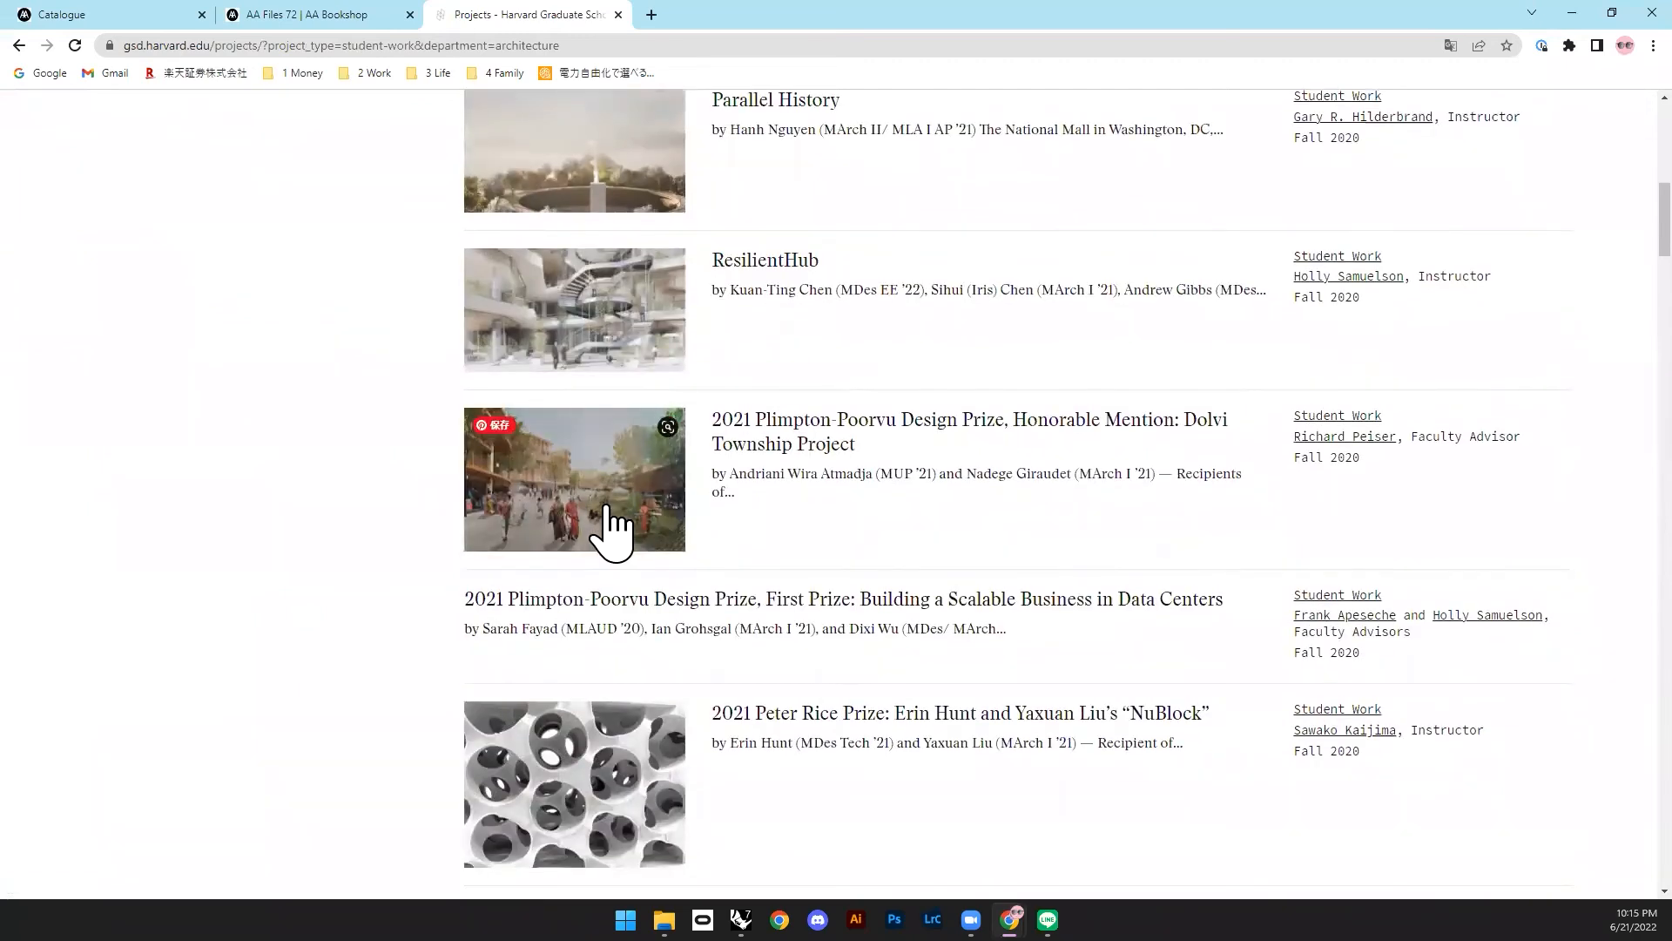
scroll(539, 453, "down", 9)
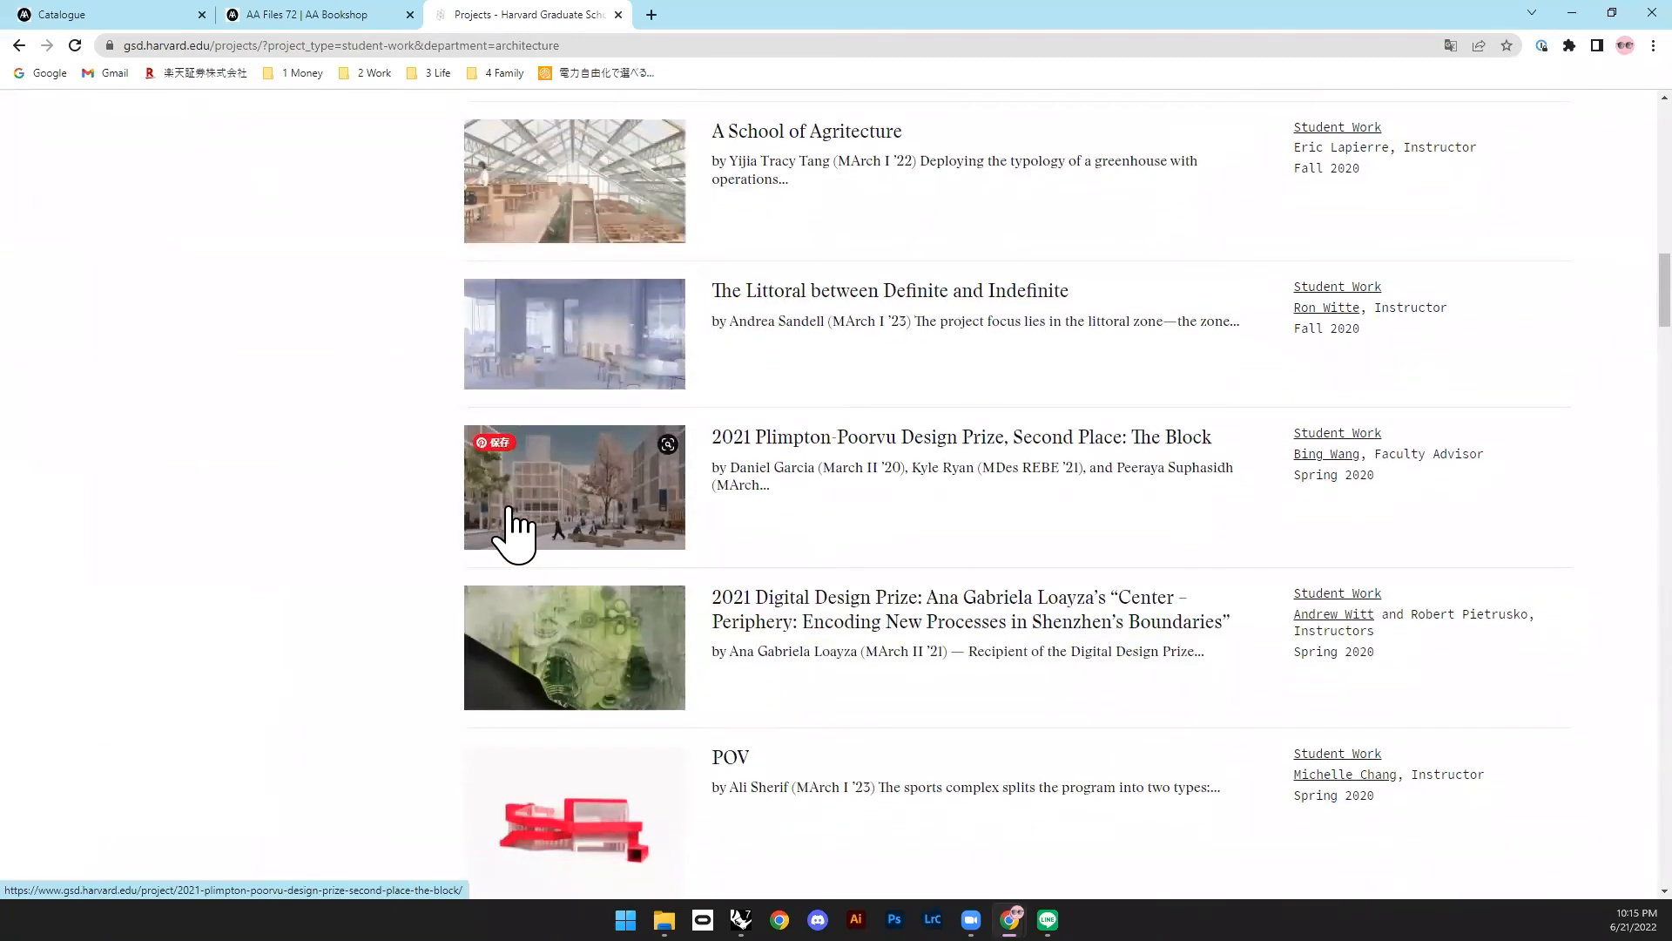
scroll(570, 523, "down", 8)
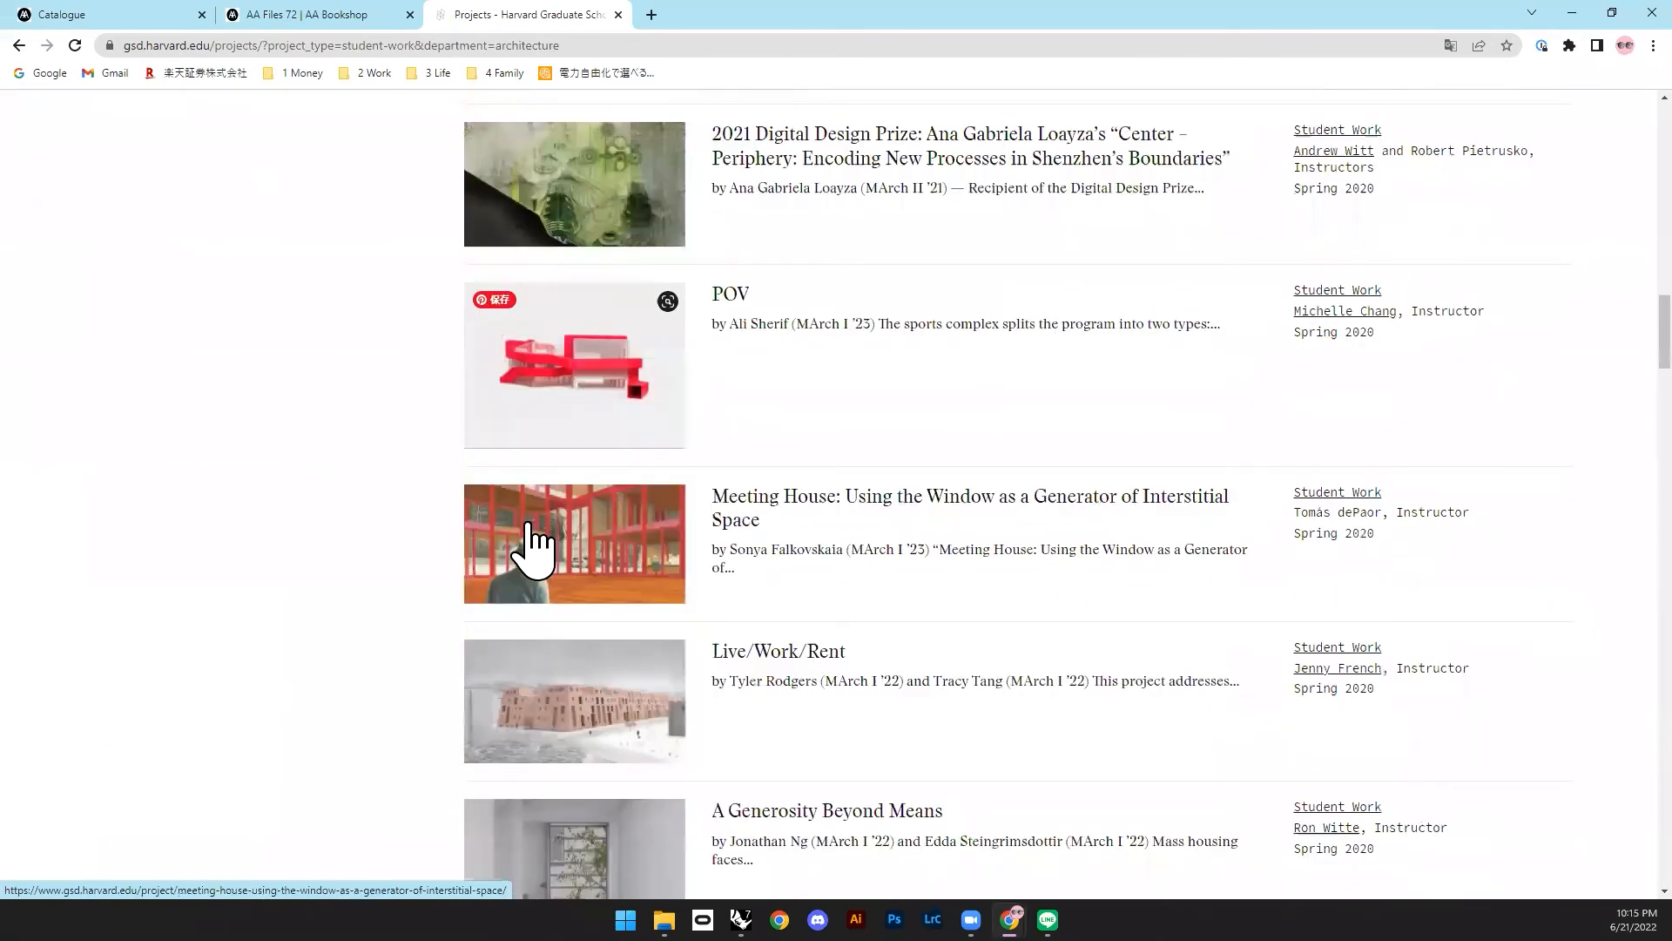
scroll(586, 588, "down", 3)
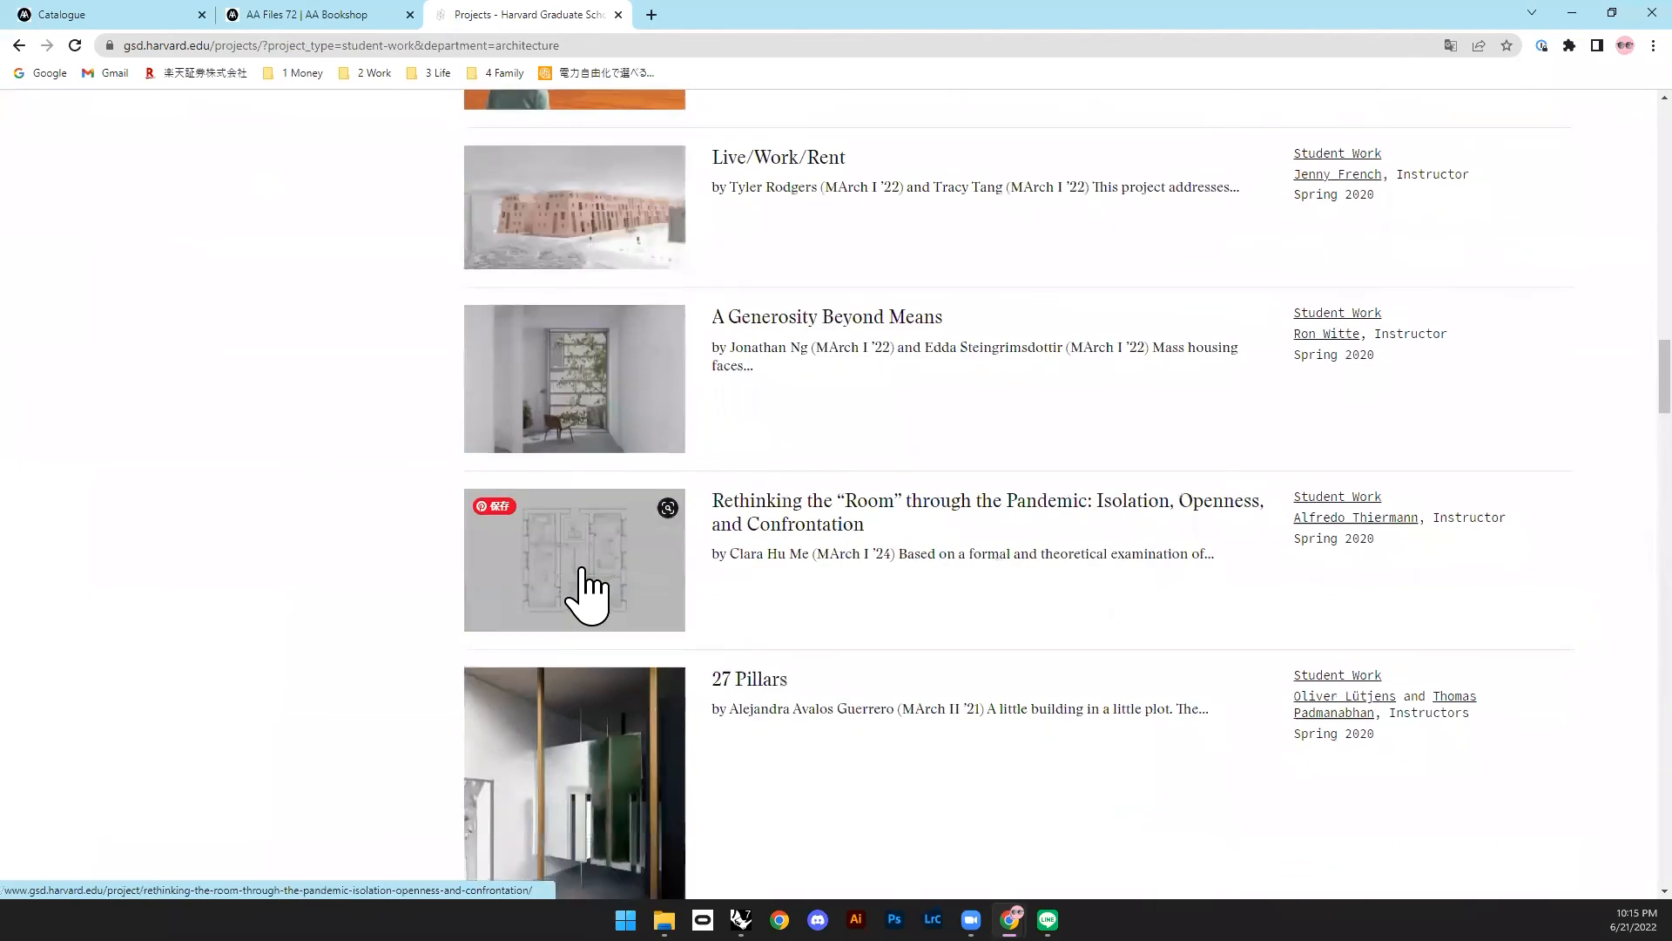
scroll(554, 586, "down", 5)
scroll(635, 363, "down", 5)
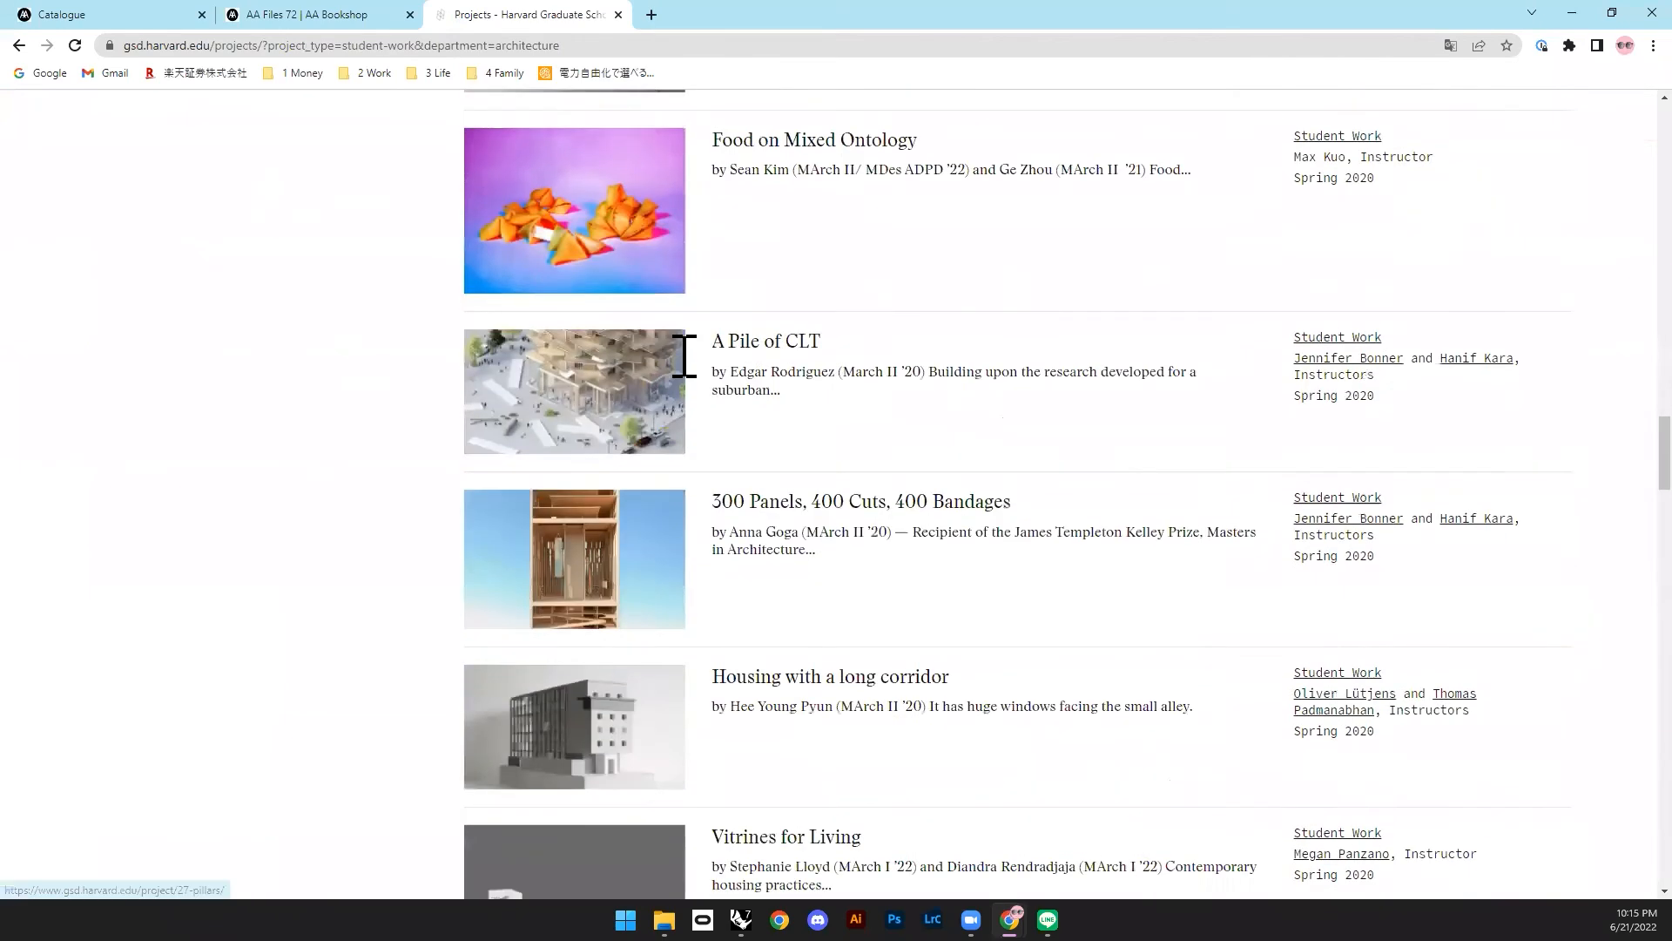
Step: Open the A Pile of CLT project, review its description and images, and return to the student work listing
left_click(570, 414)
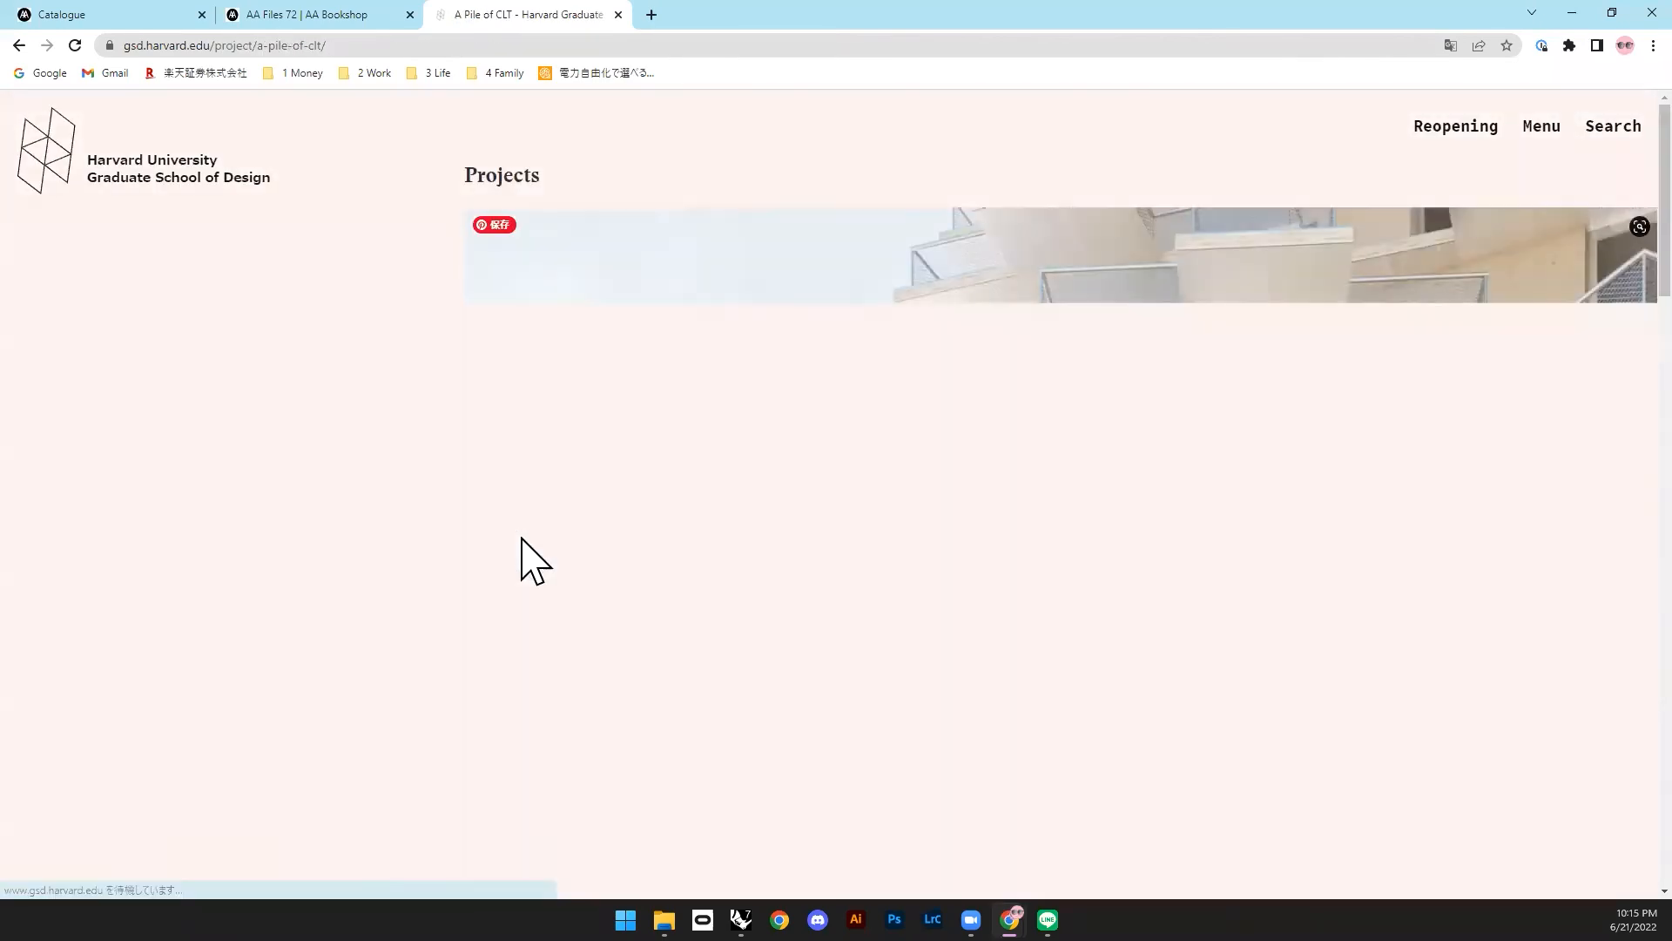
scroll(523, 564, "down", 2)
scroll(522, 565, "down", 15)
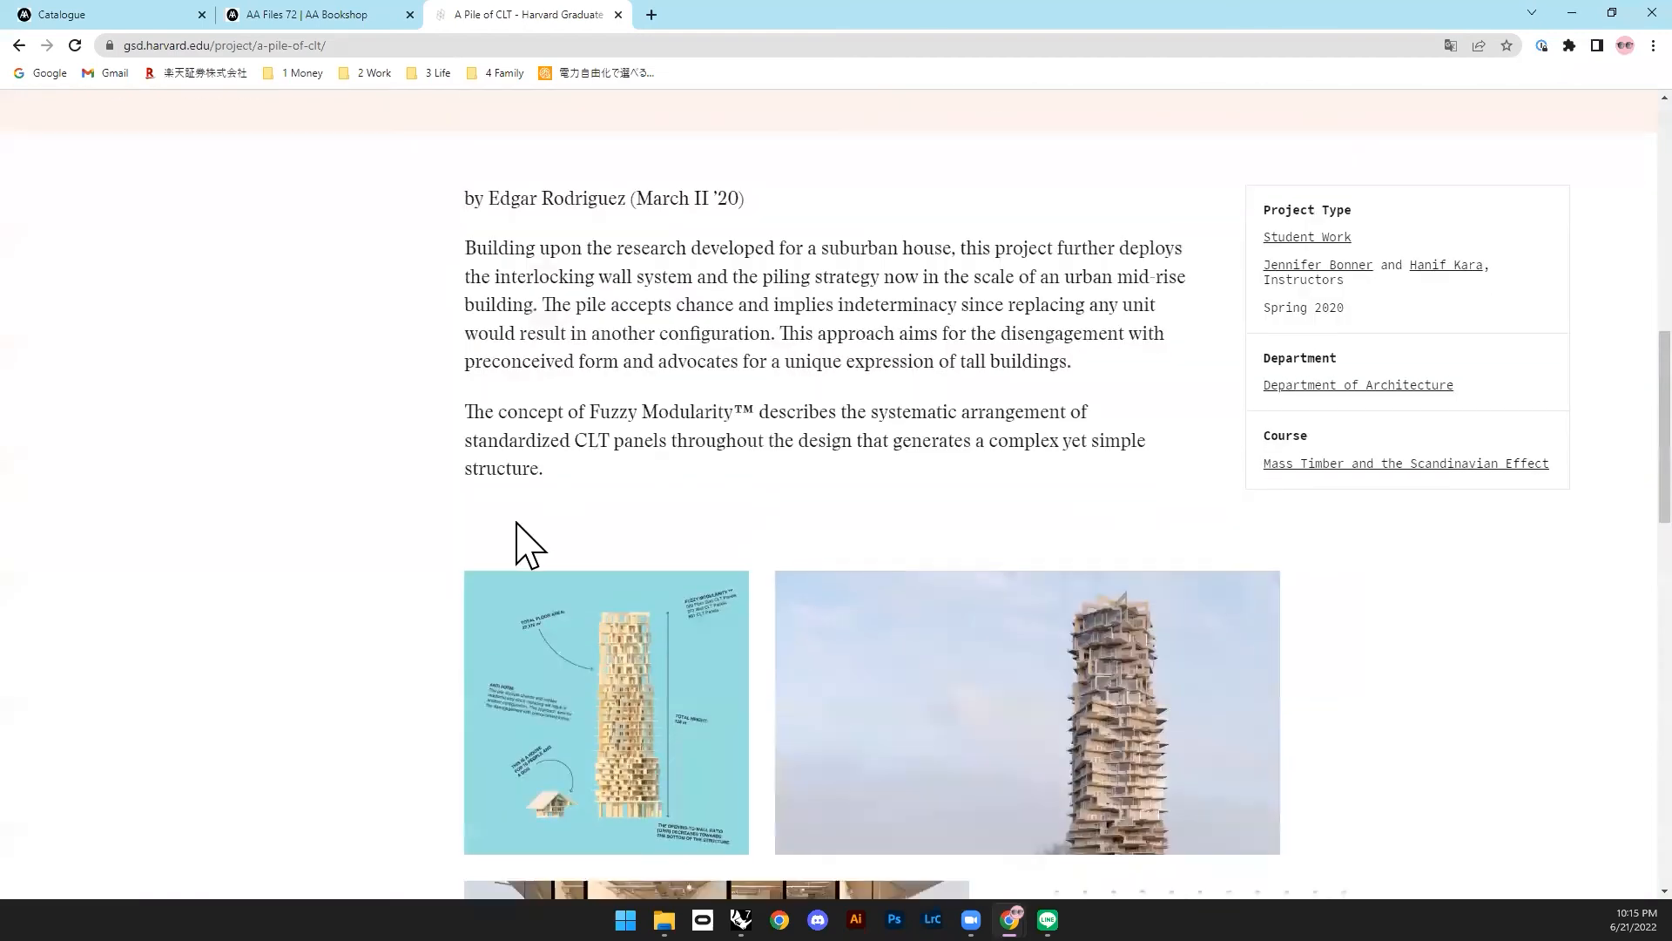
key("alt+Left")
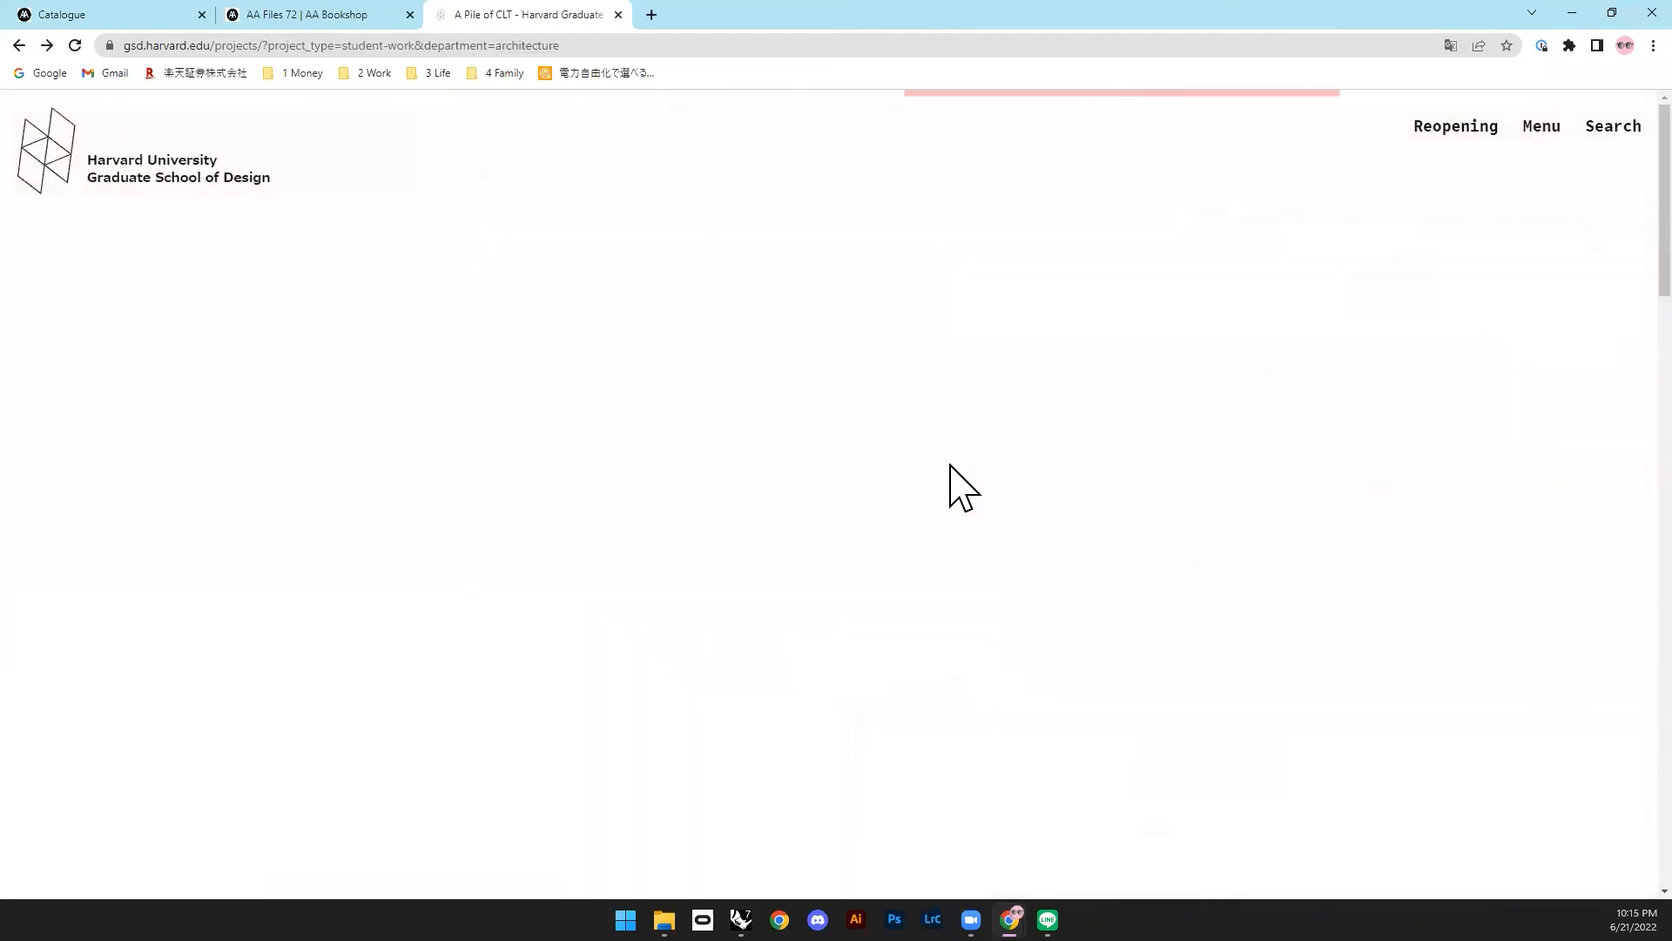
Step: Open the ResilientHub project, look it over, and return to the student work listing
scroll(627, 549, "down", 6)
left_click(557, 461)
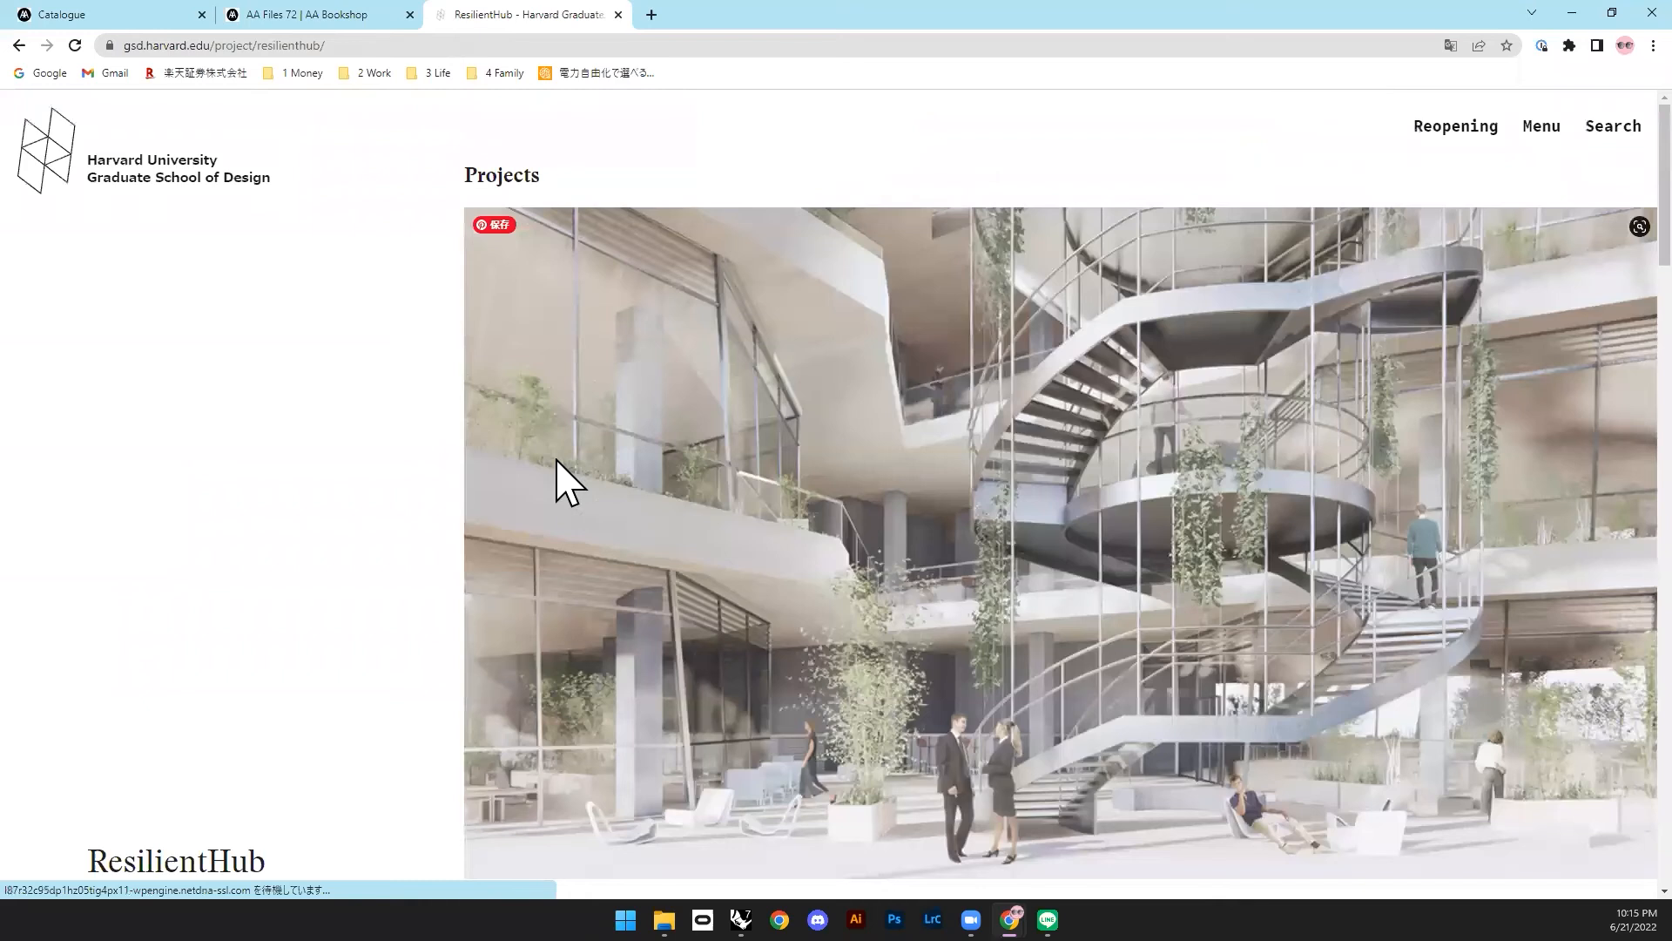
scroll(871, 462, "down", 6)
key("alt+Left")
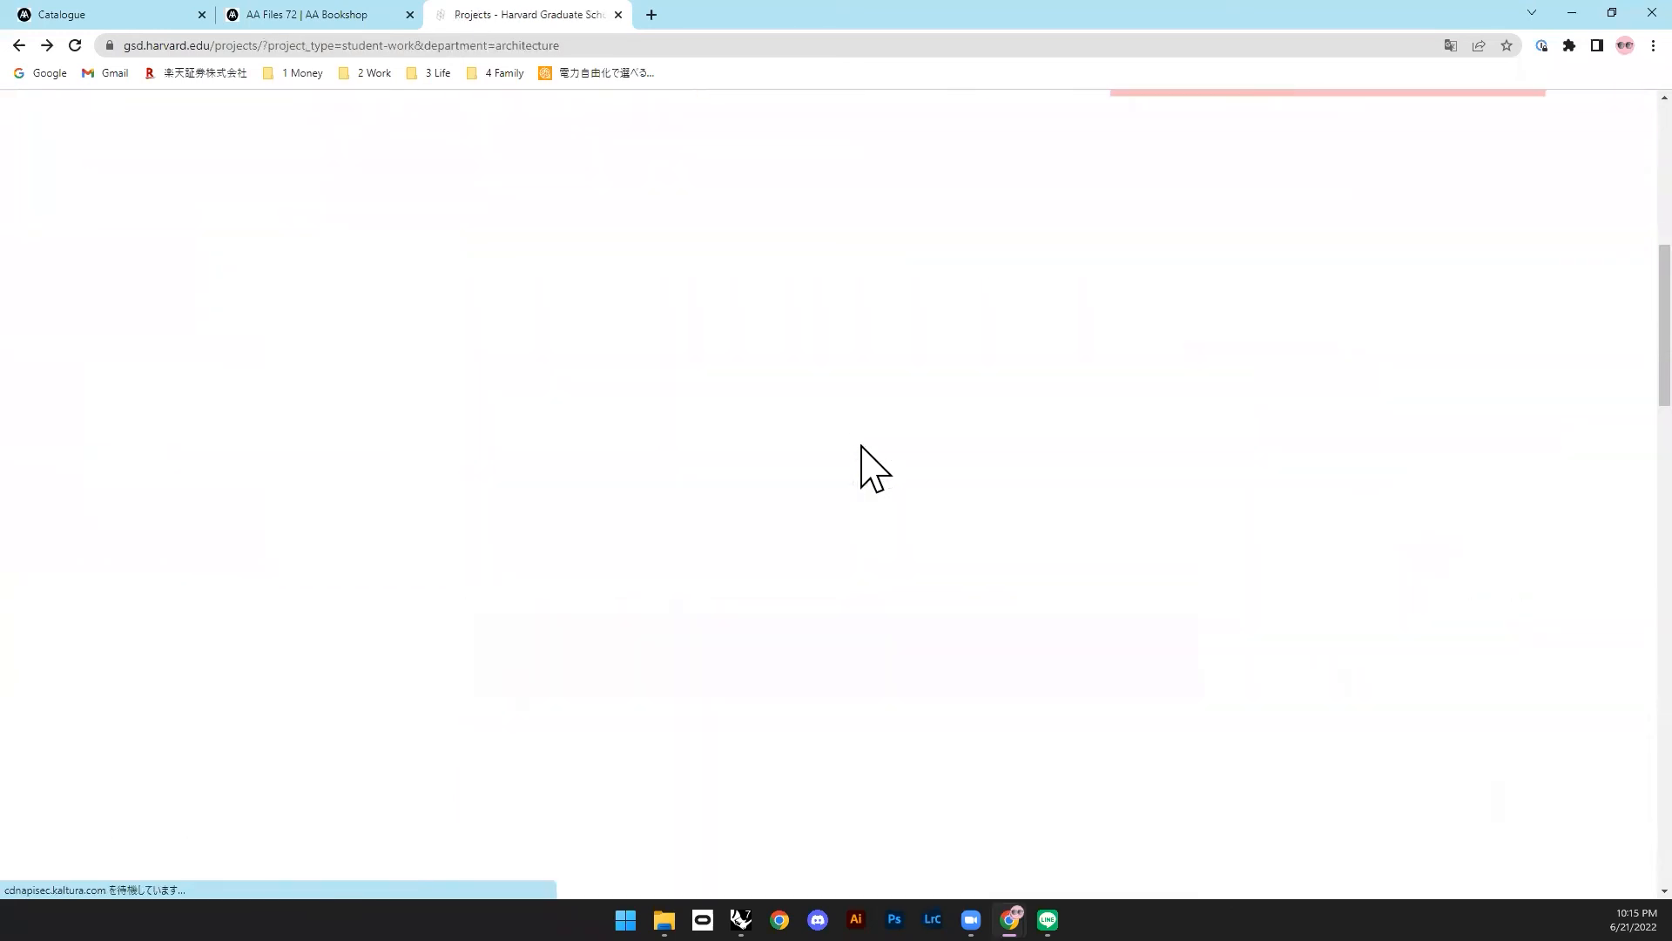
Step: Browse further down the student work listing, open the Live/Work/Rent project, and view its image and description
scroll(867, 467, "down", 12)
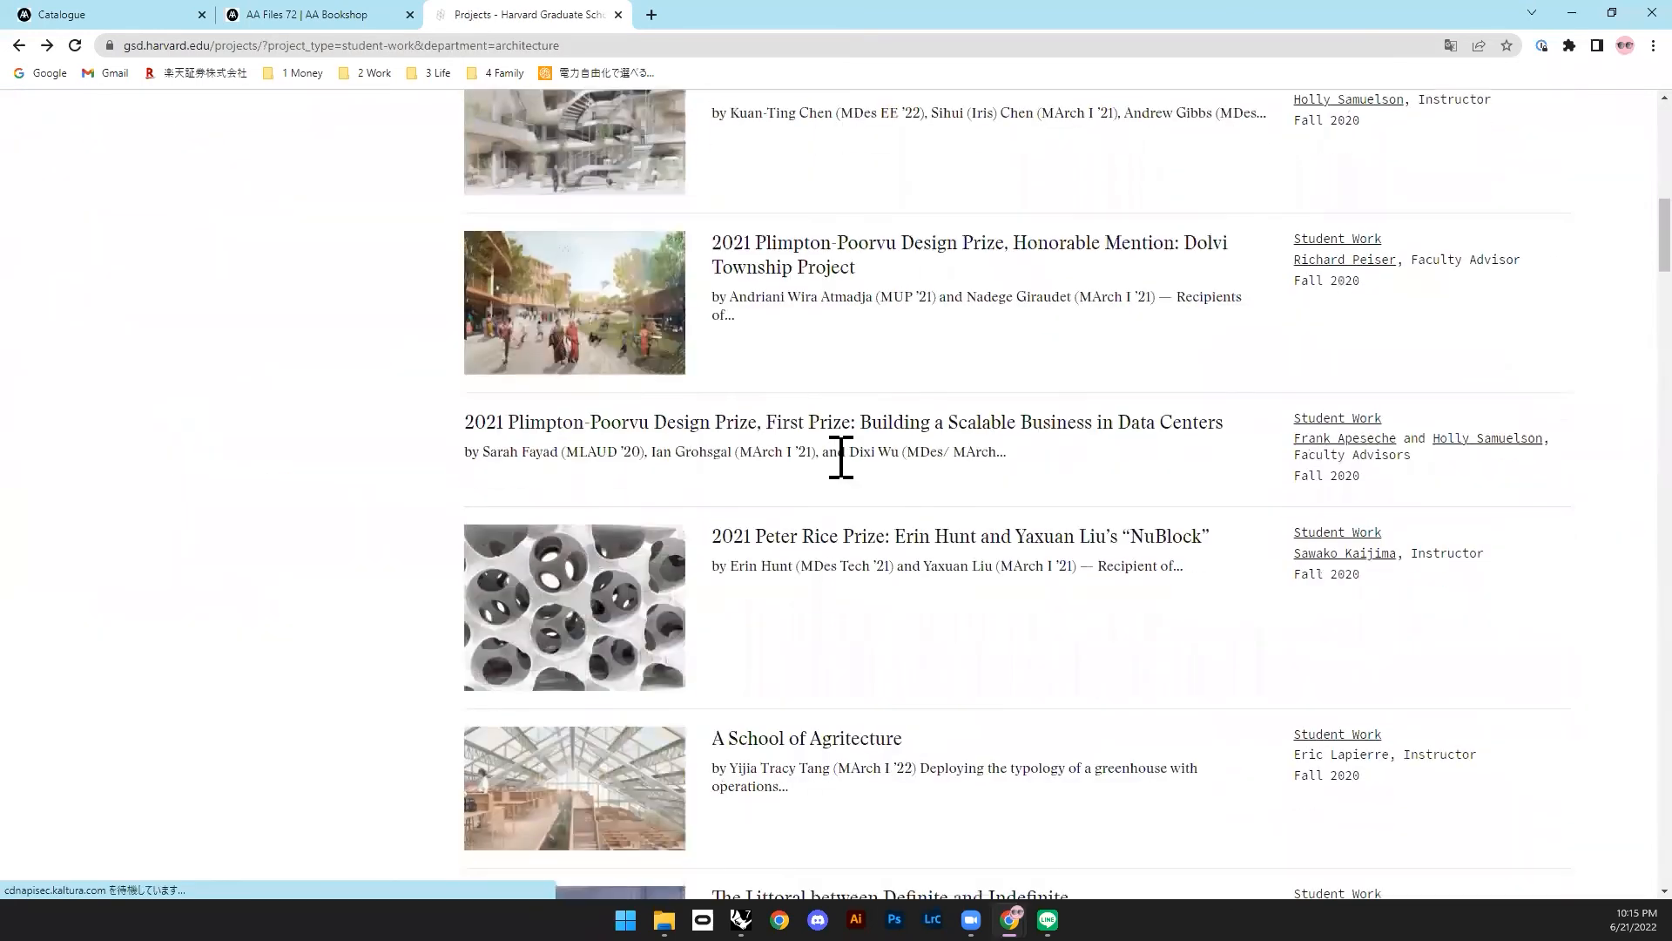
scroll(626, 651, "down", 13)
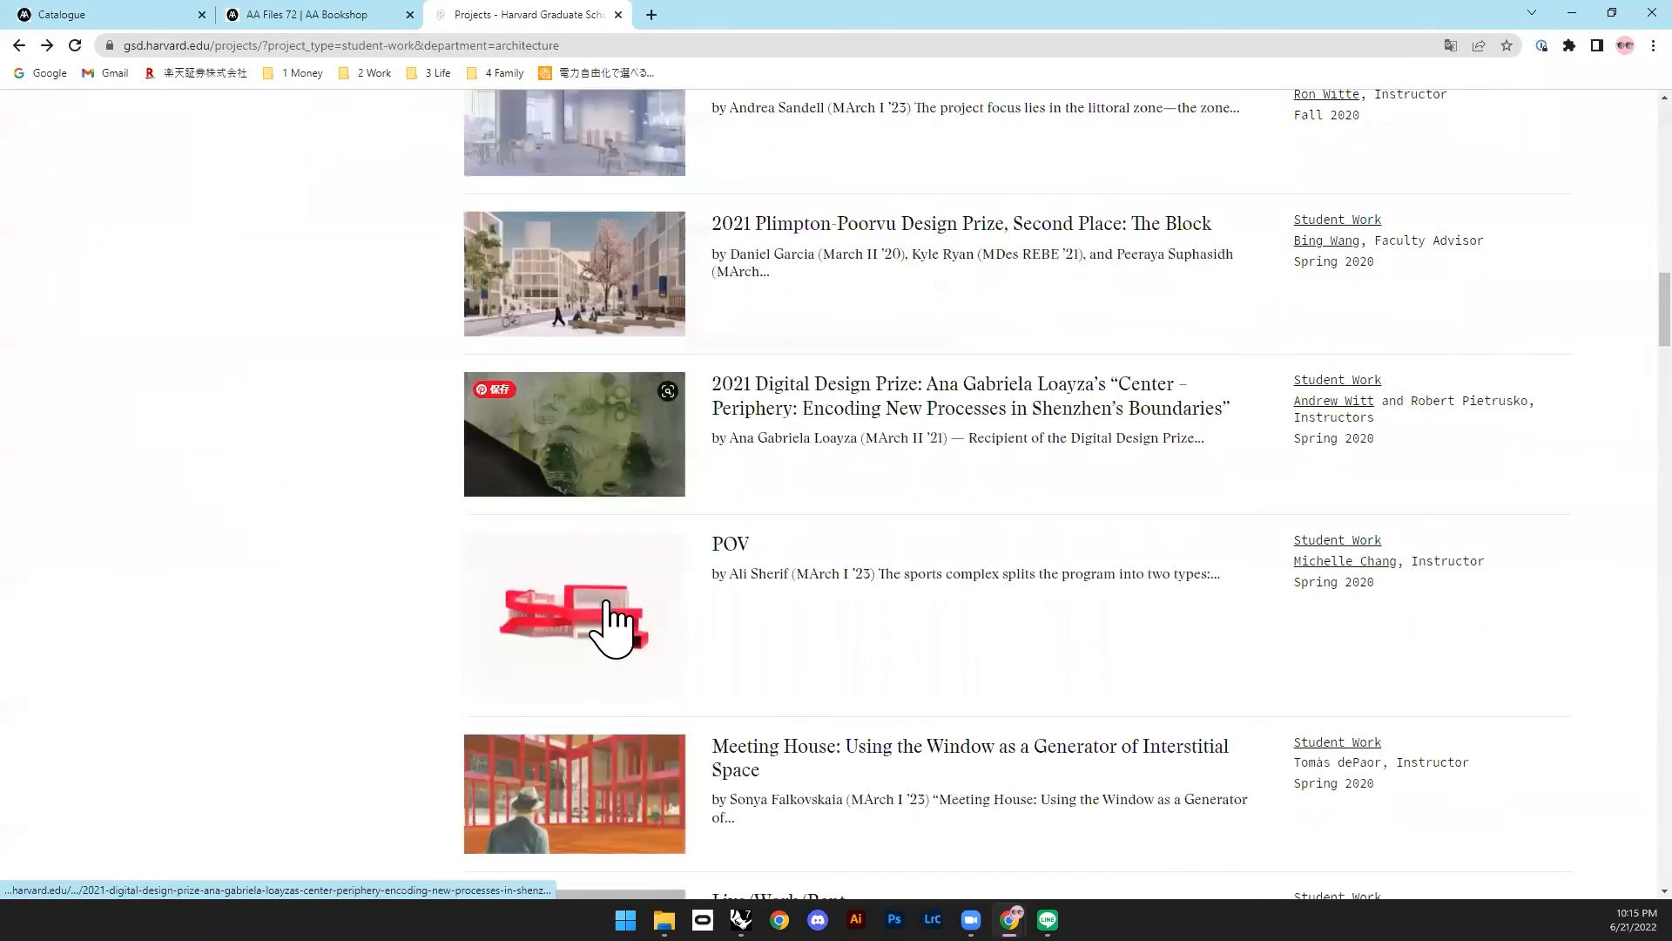
scroll(623, 568, "down", 6)
scroll(616, 374, "up", 3)
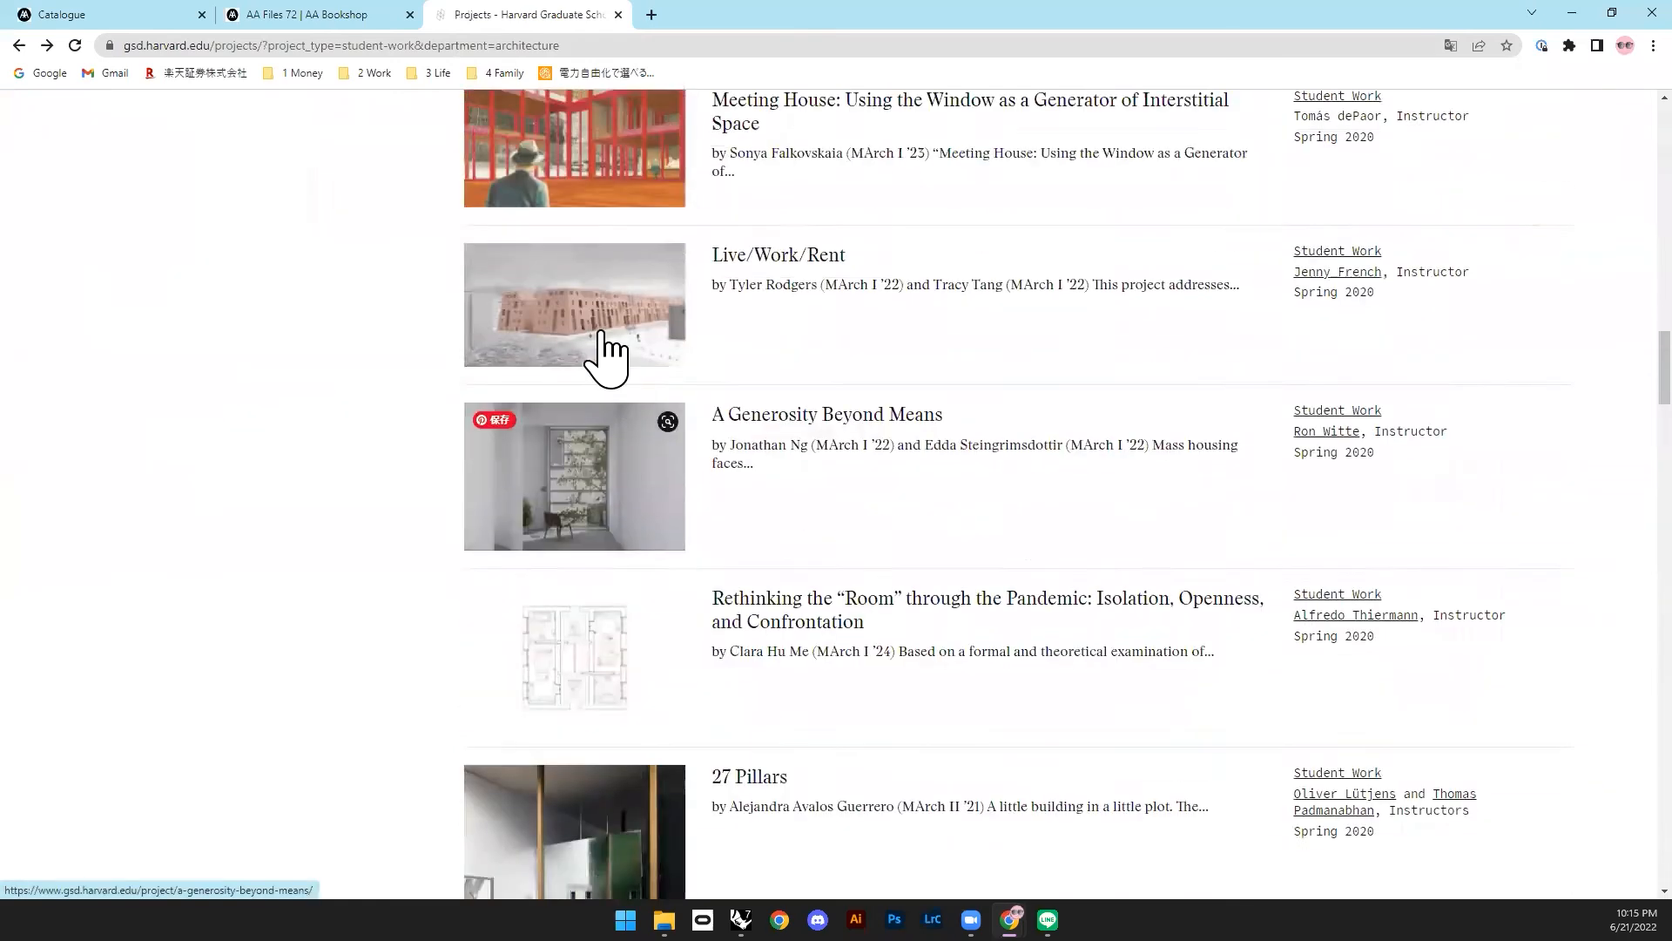
left_click(621, 418)
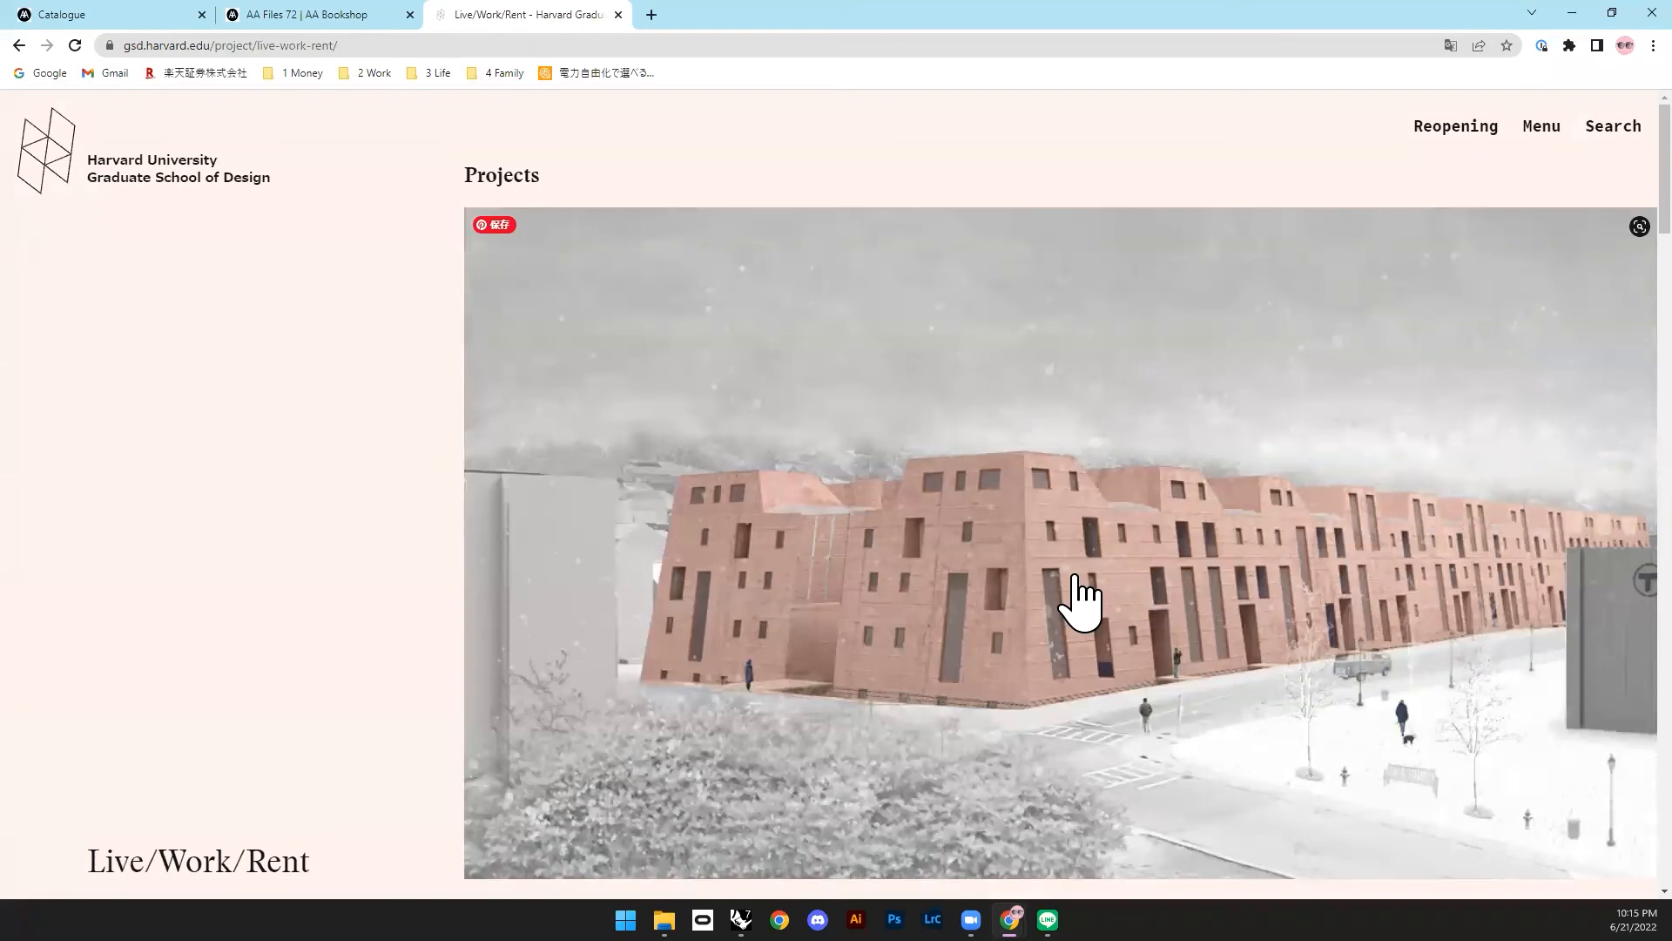
scroll(739, 642, "down", 7)
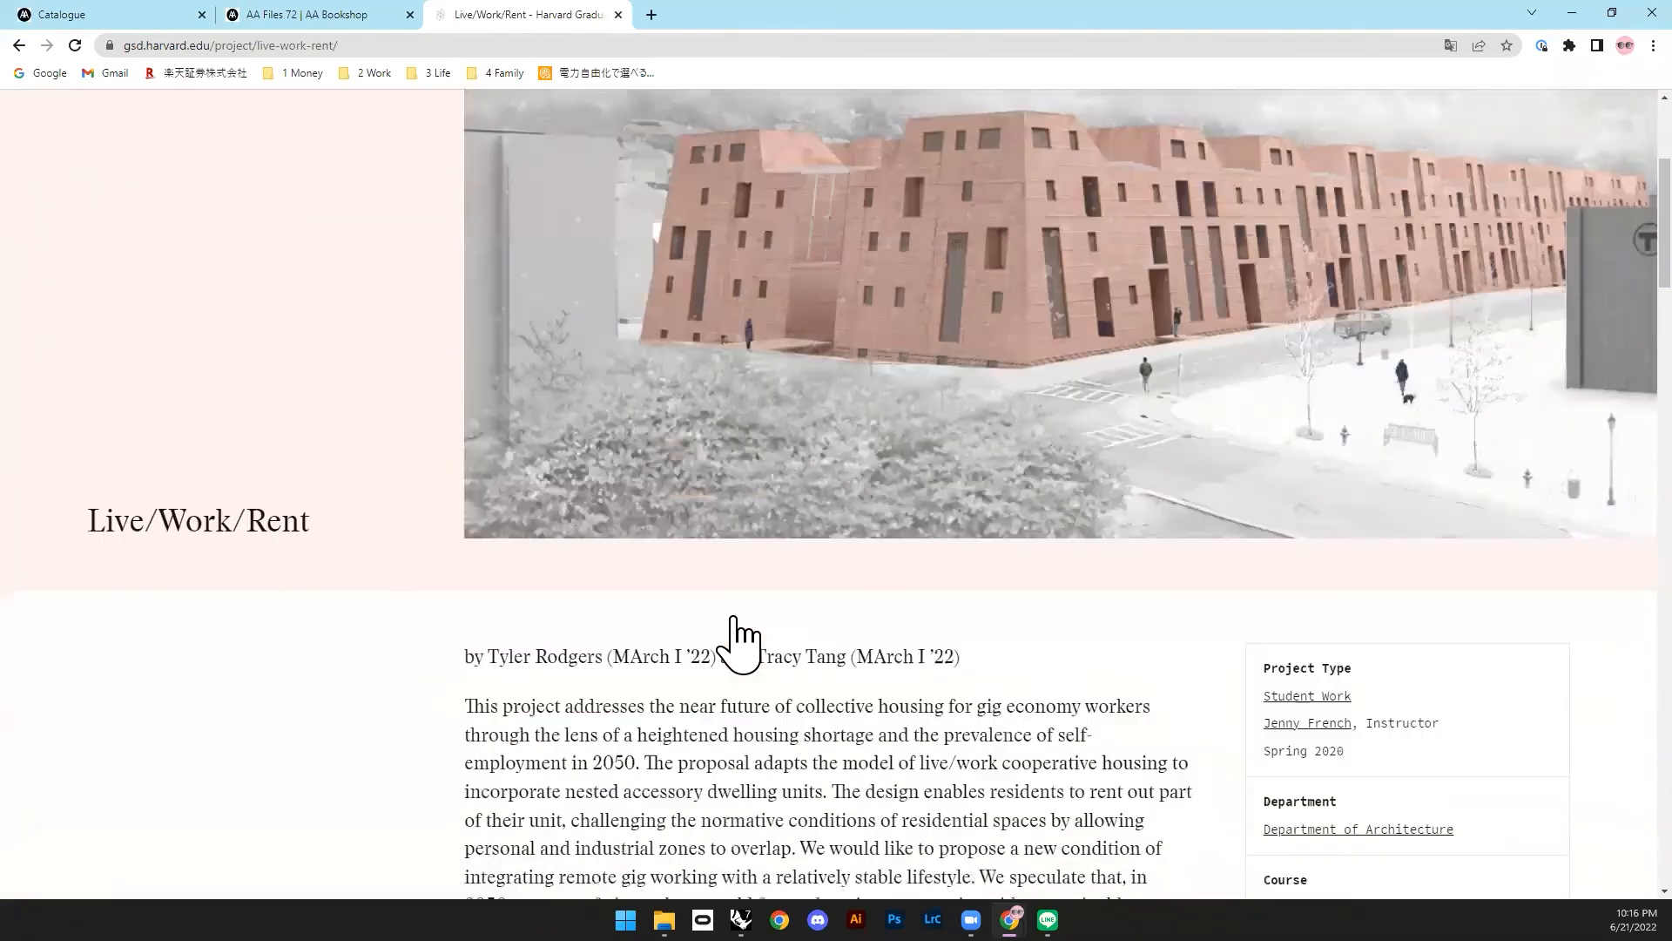
Step: Read through the Live/Work/Rent project's text, model photos, drawings and renderings, and return to the student work listing
scroll(715, 615, "down", 15)
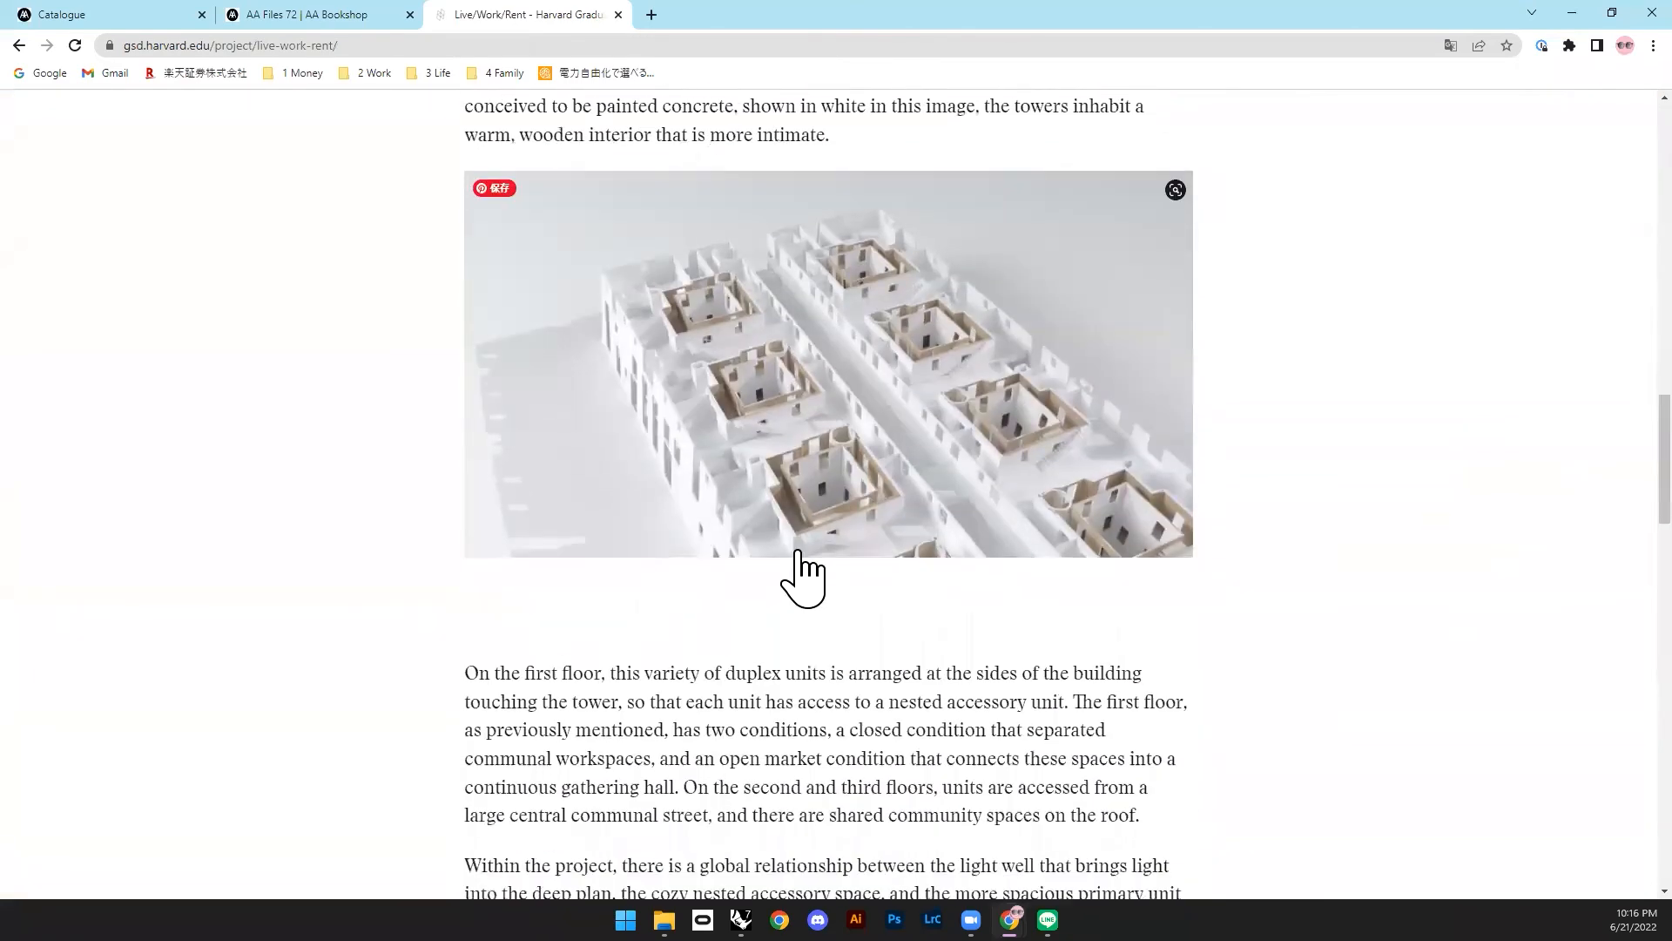
scroll(809, 535, "down", 9)
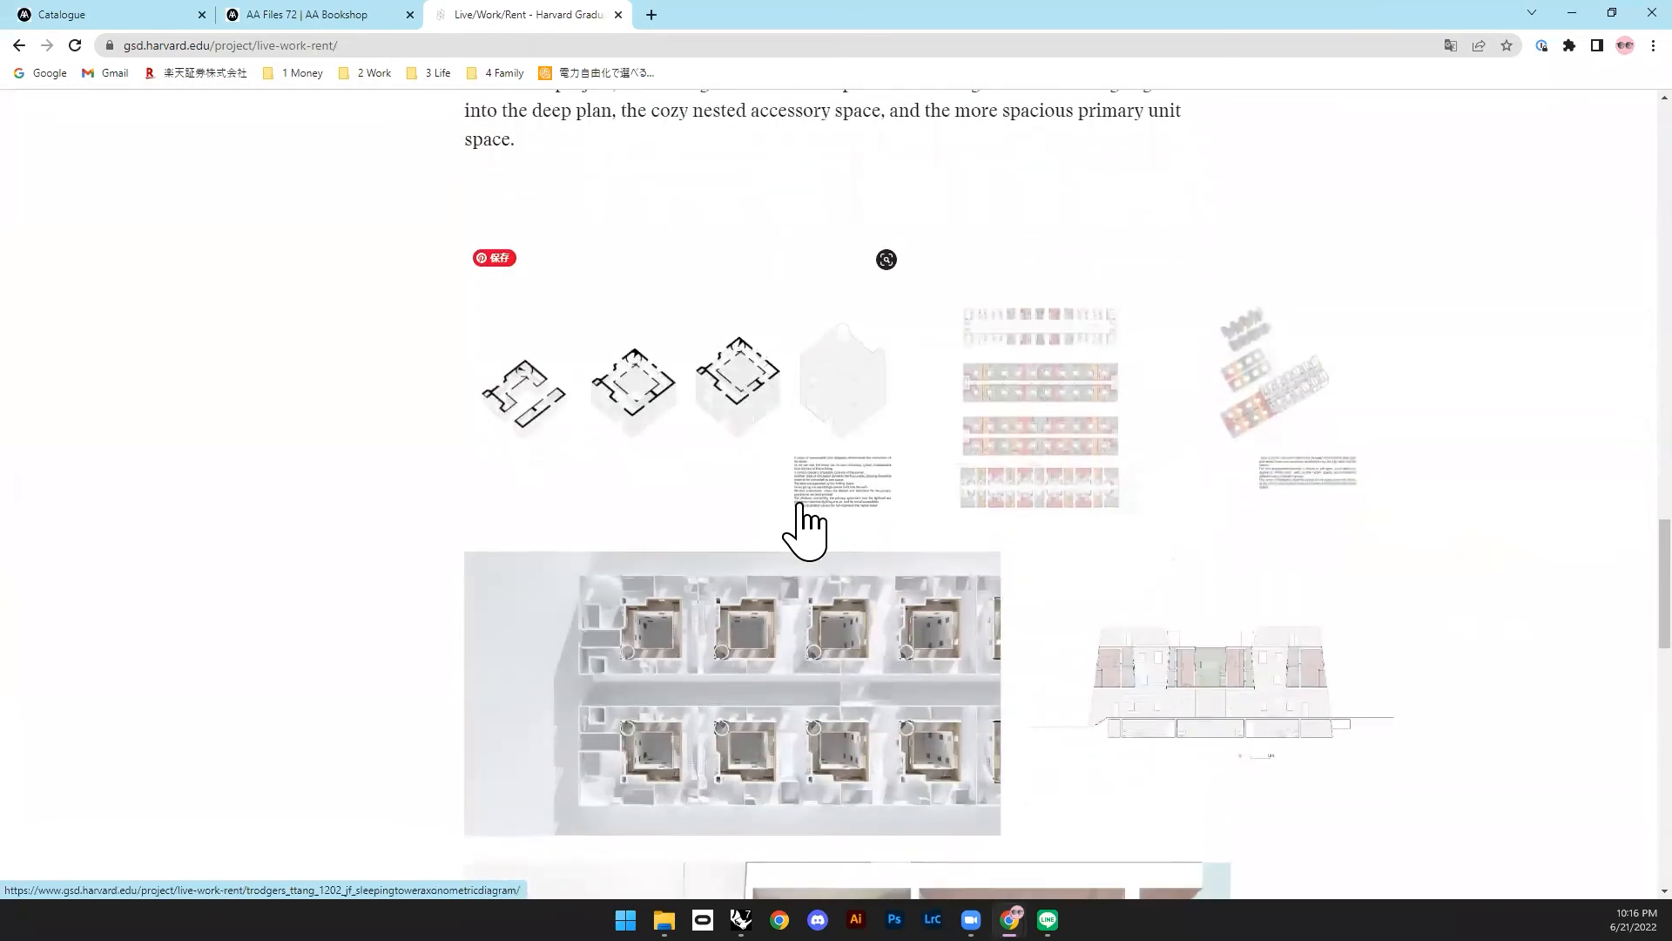
scroll(799, 532, "down", 11)
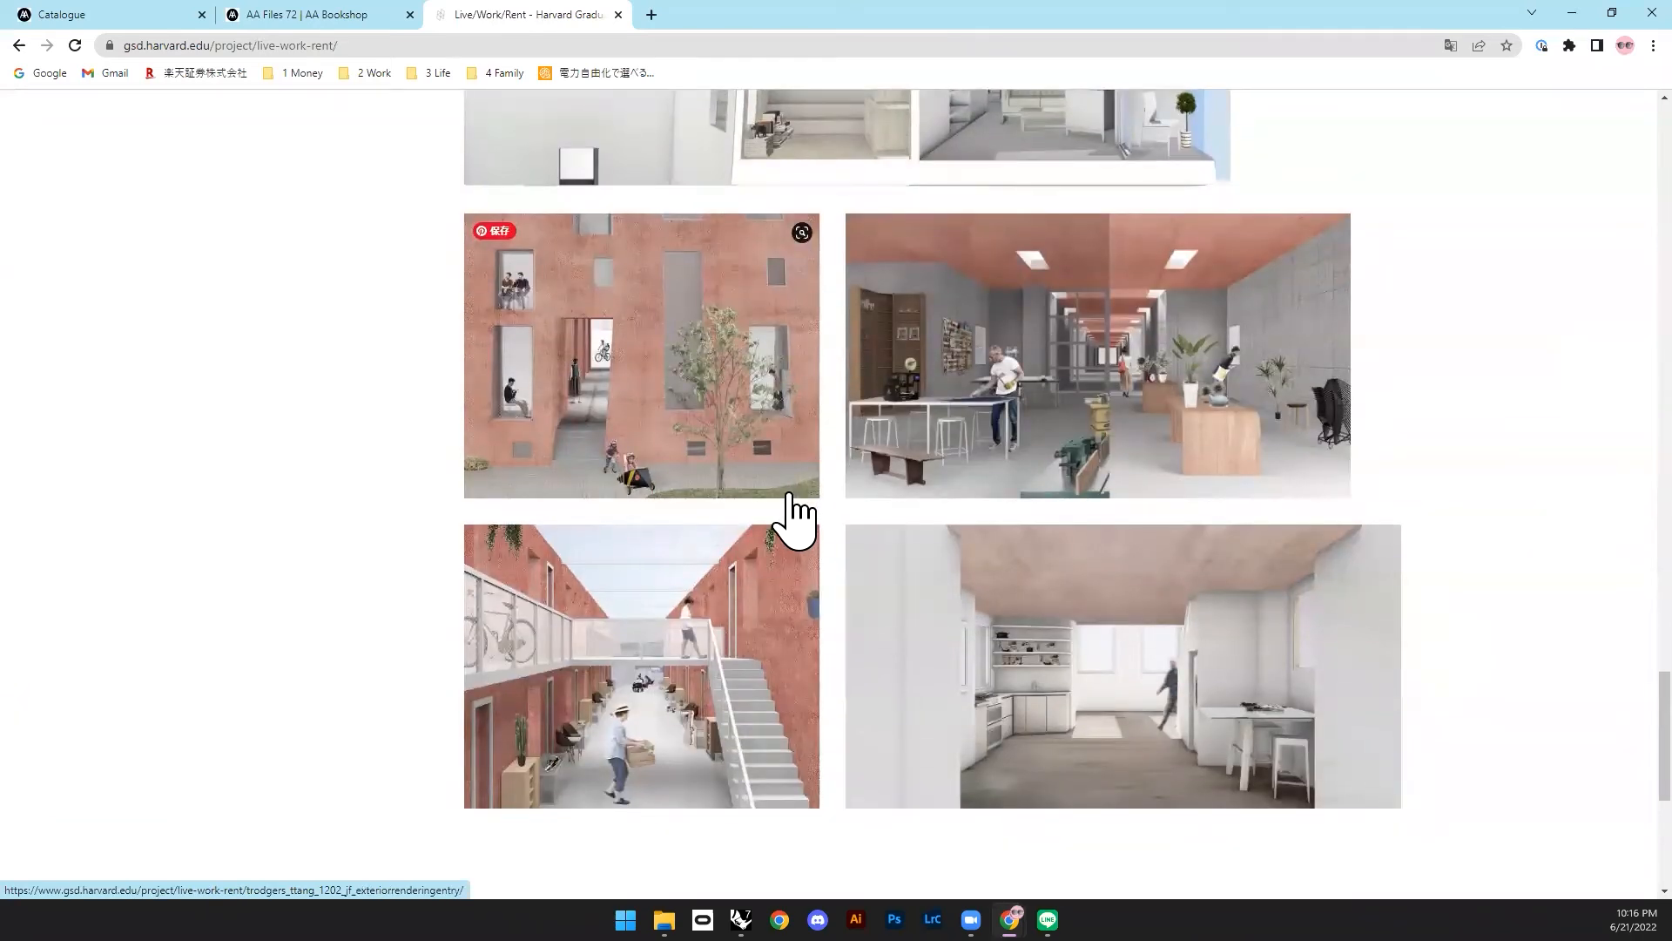
scroll(1132, 488, "down", 6)
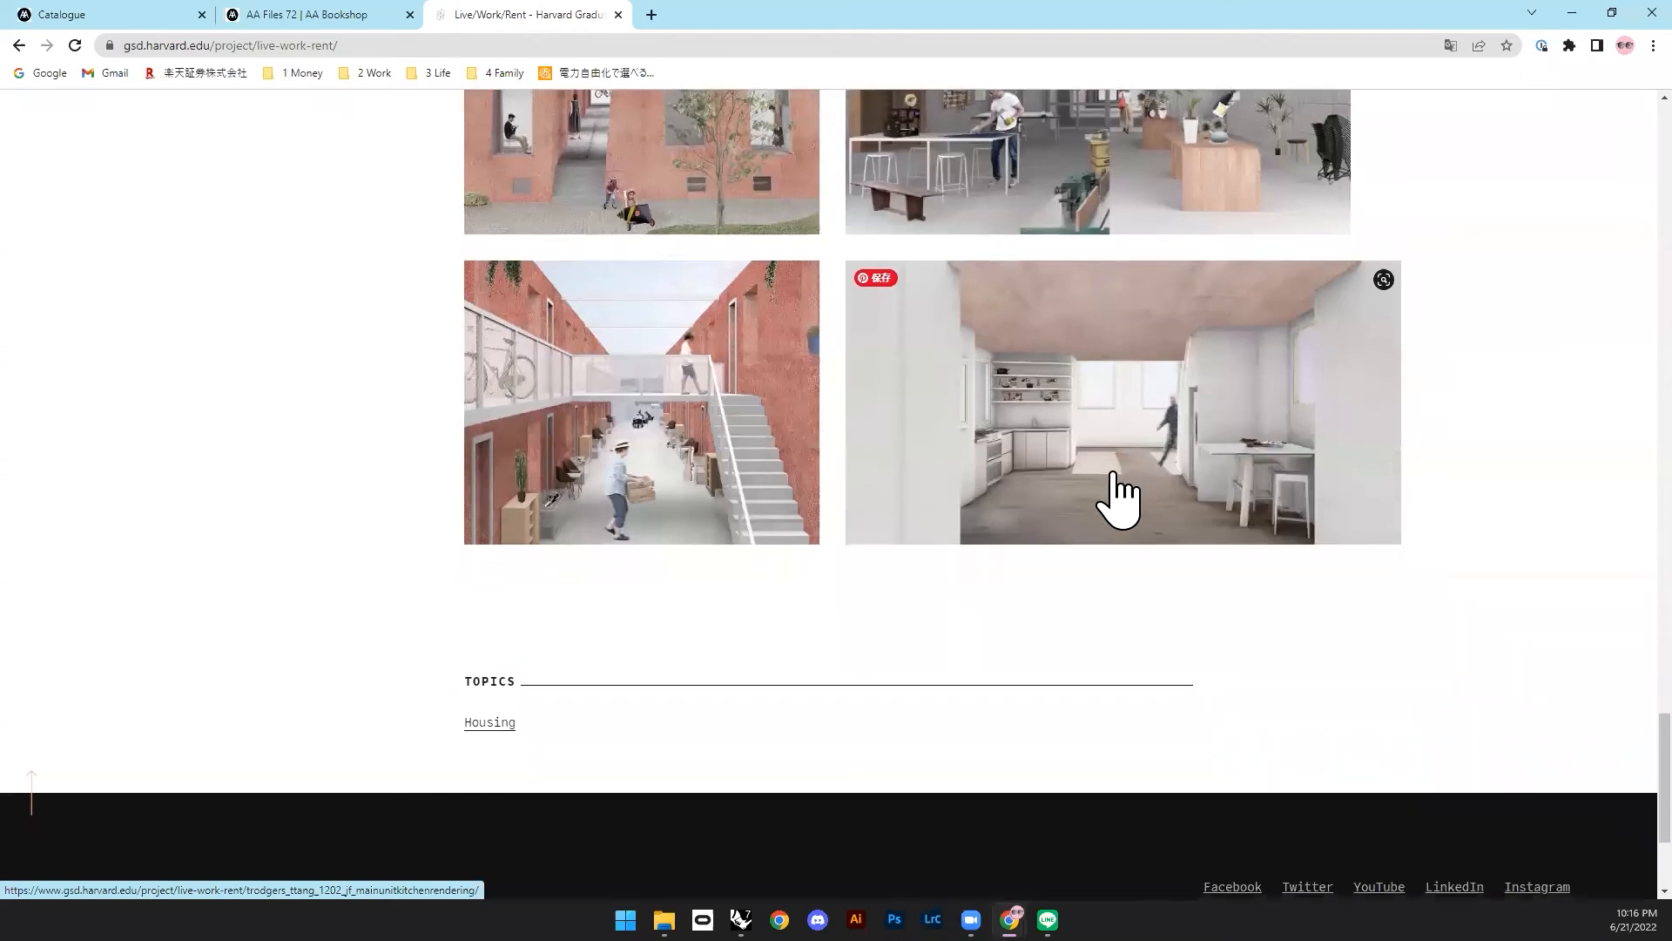
key("alt+Left")
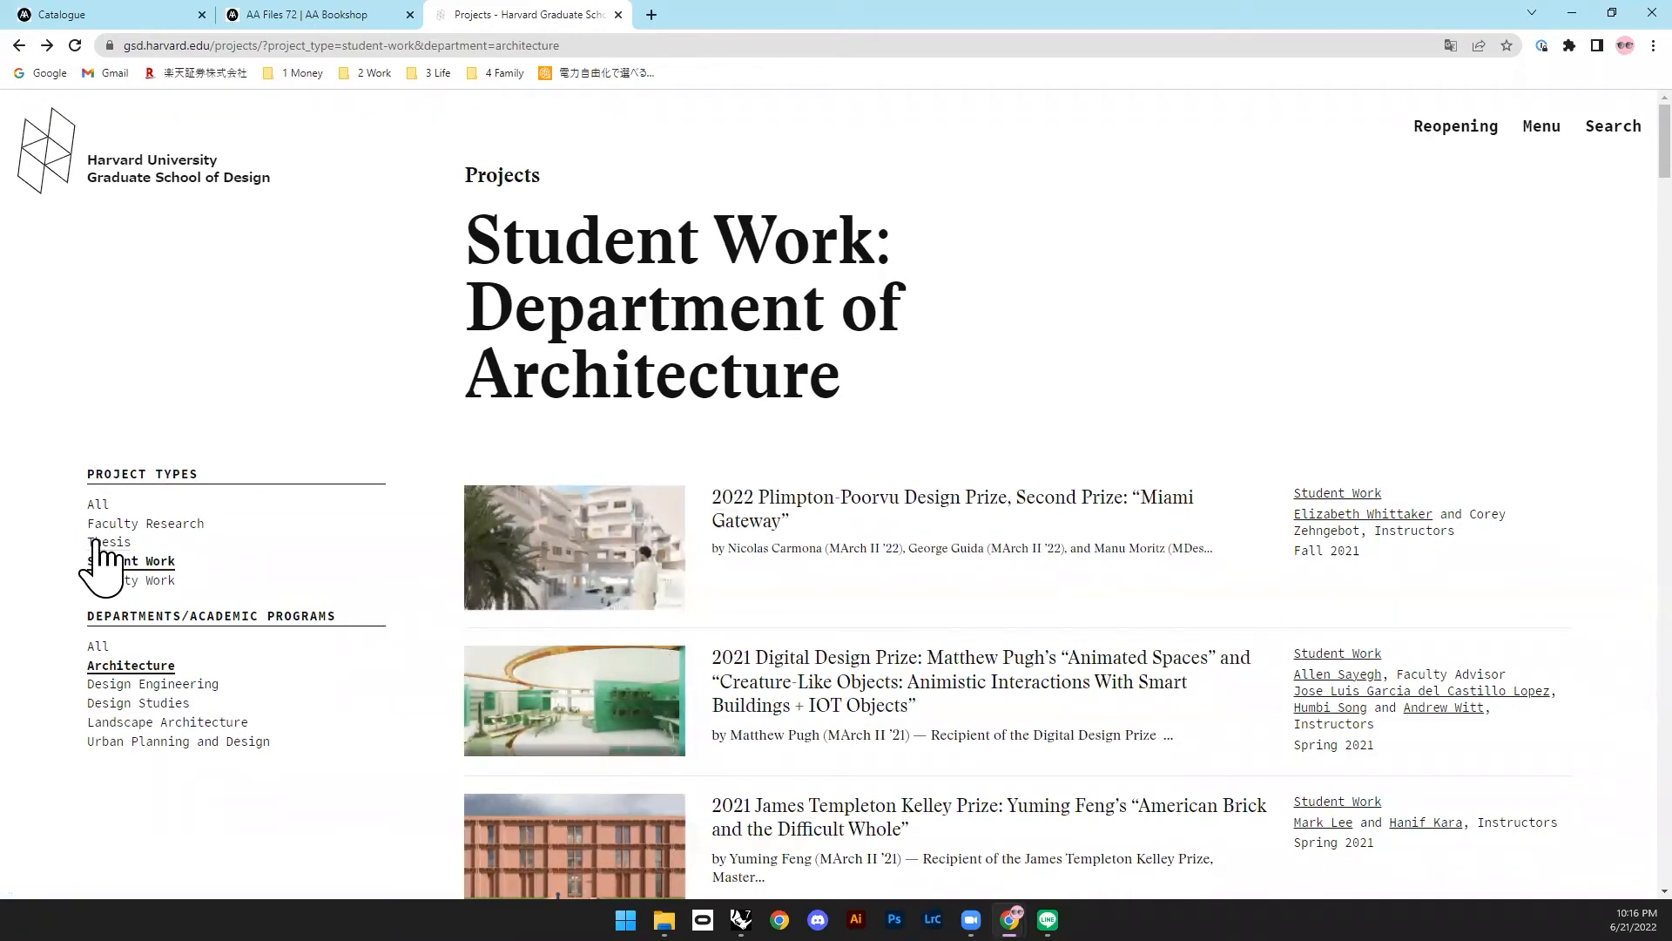
Step: Look through the Department of Architecture student work listing down to the Spring 2020 projects around Vitrines for Living
scroll(813, 477, "down", 5)
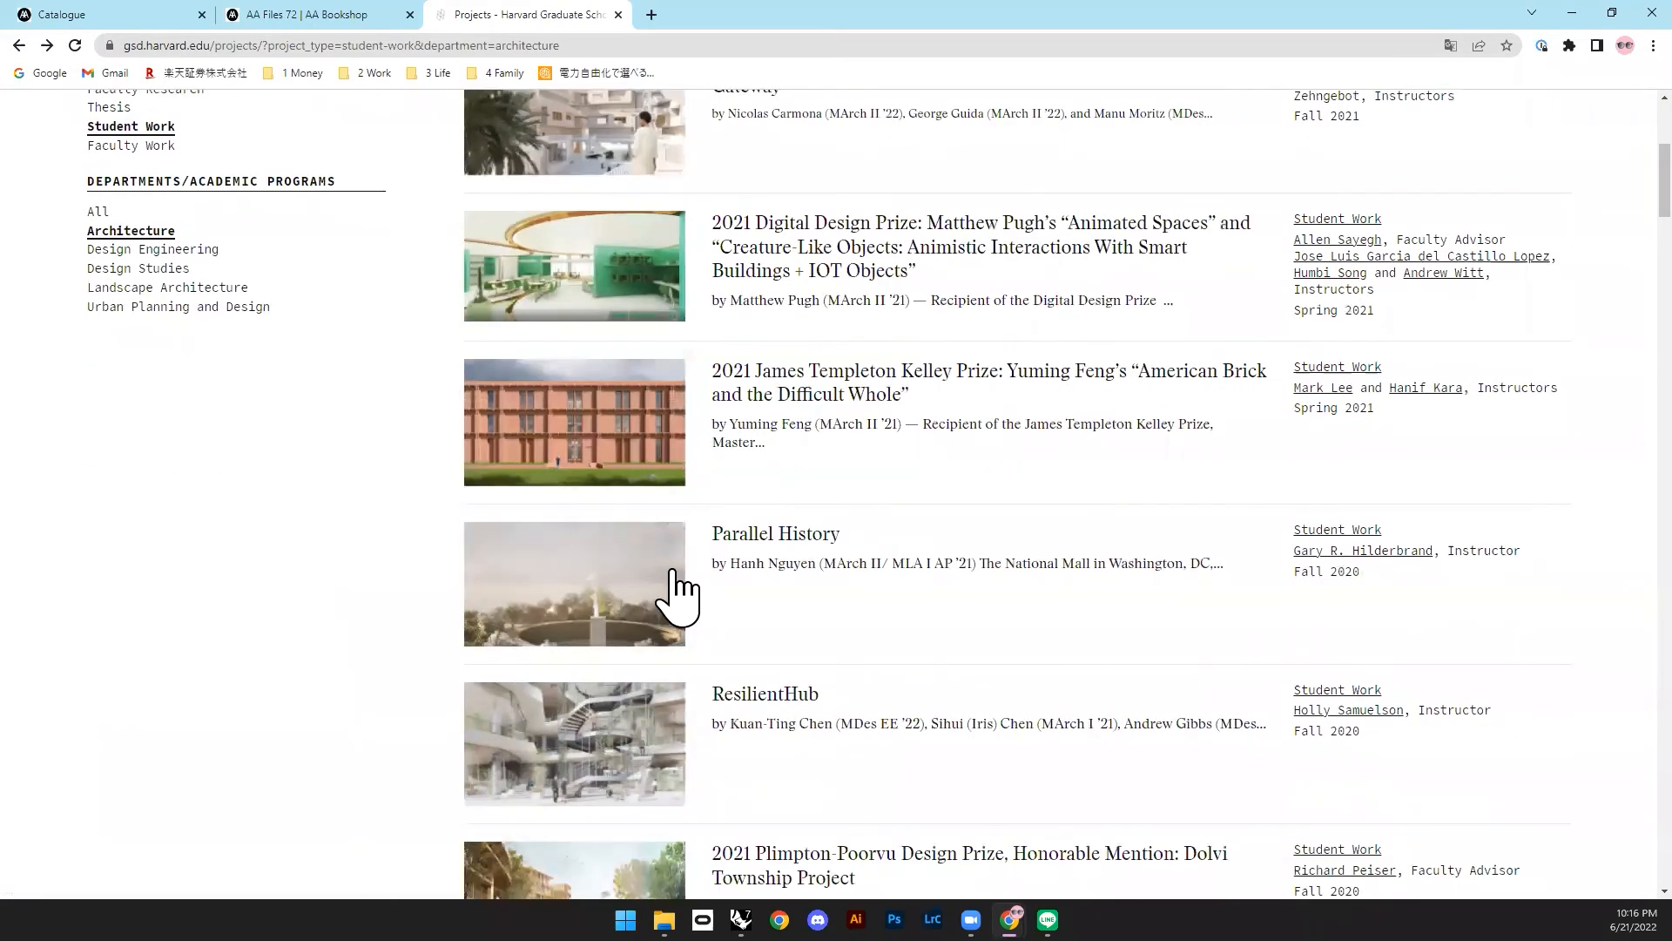
scroll(609, 691, "down", 7)
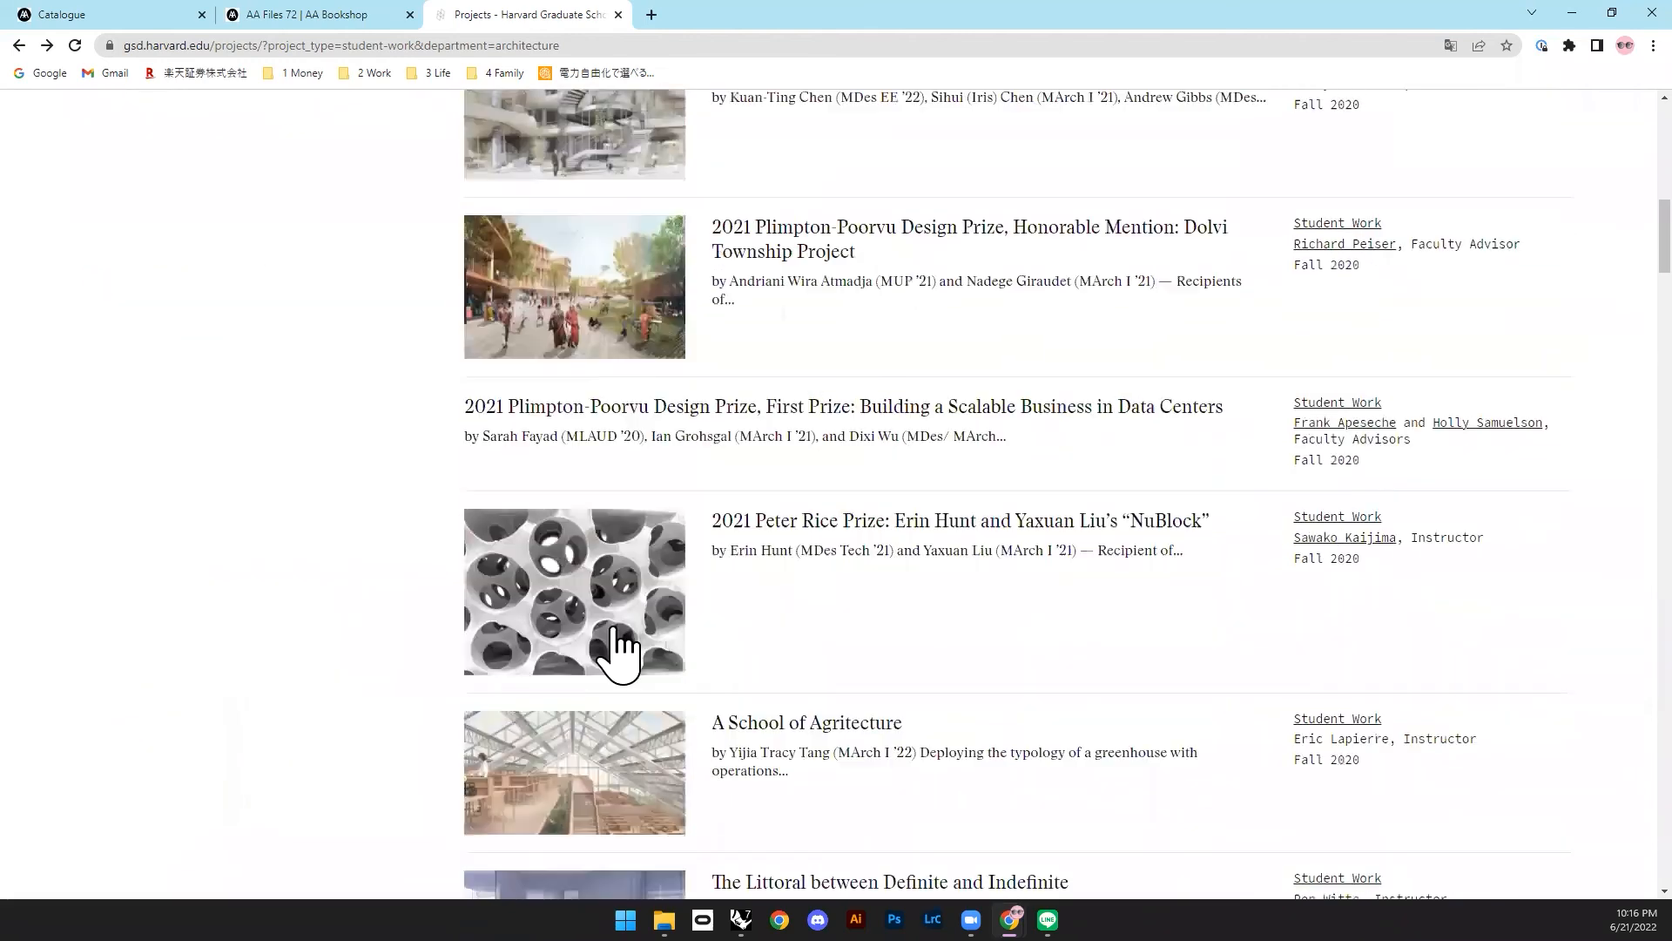
scroll(622, 654, "down", 4)
scroll(646, 566, "down", 2)
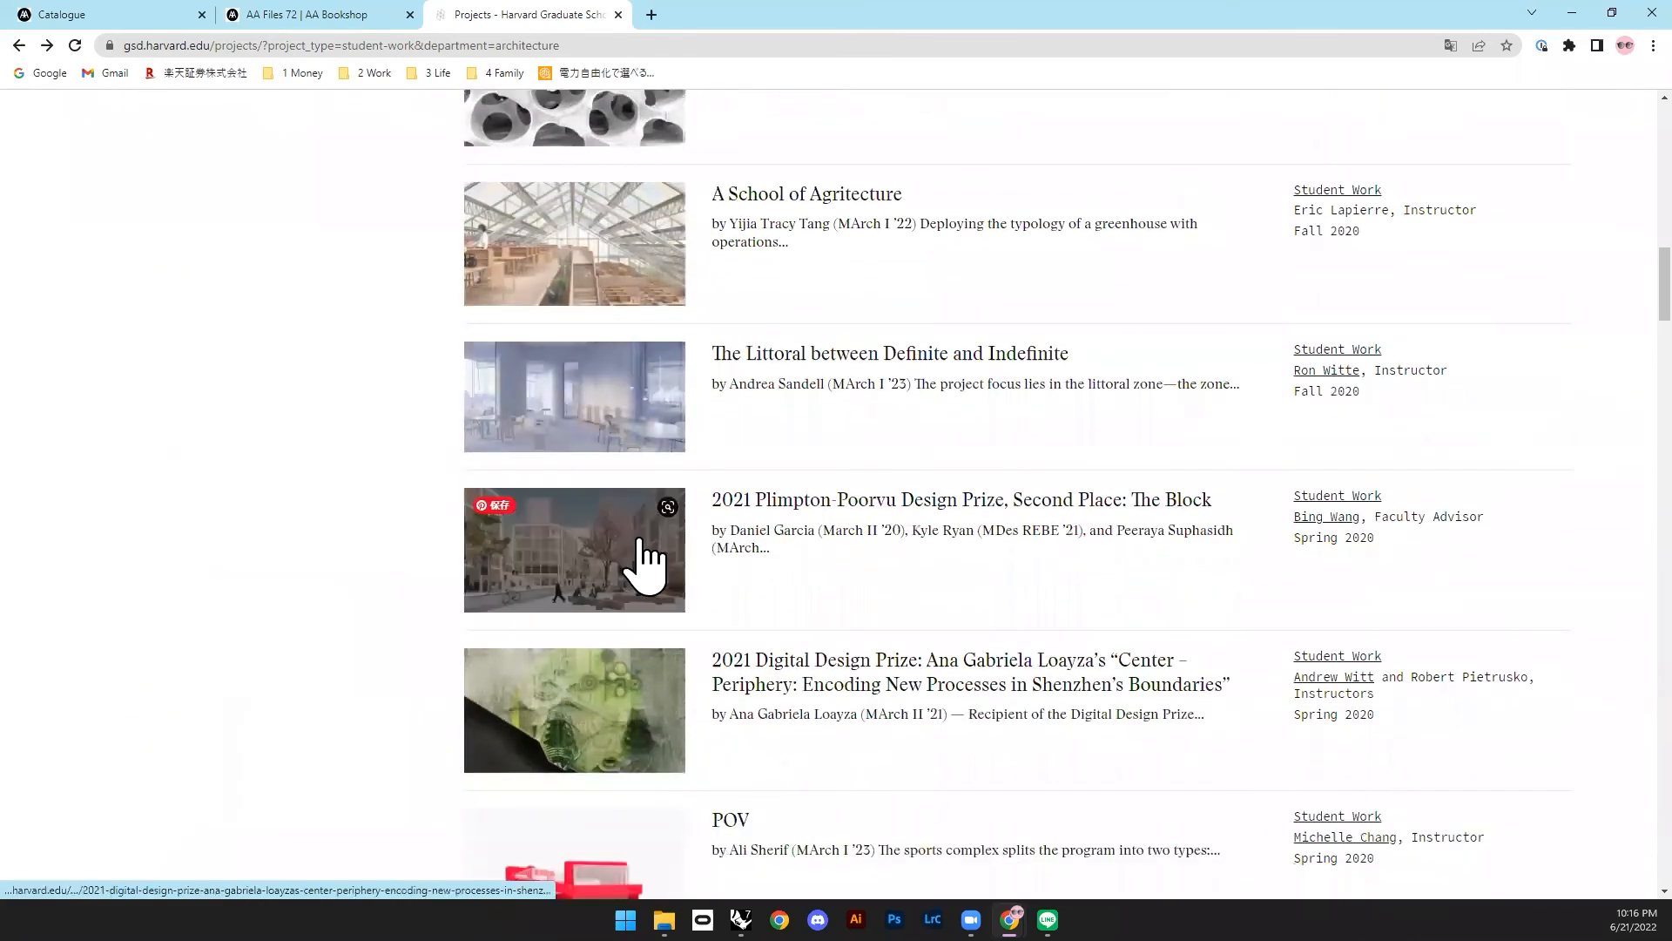
scroll(610, 575, "down", 3)
scroll(579, 564, "down", 4)
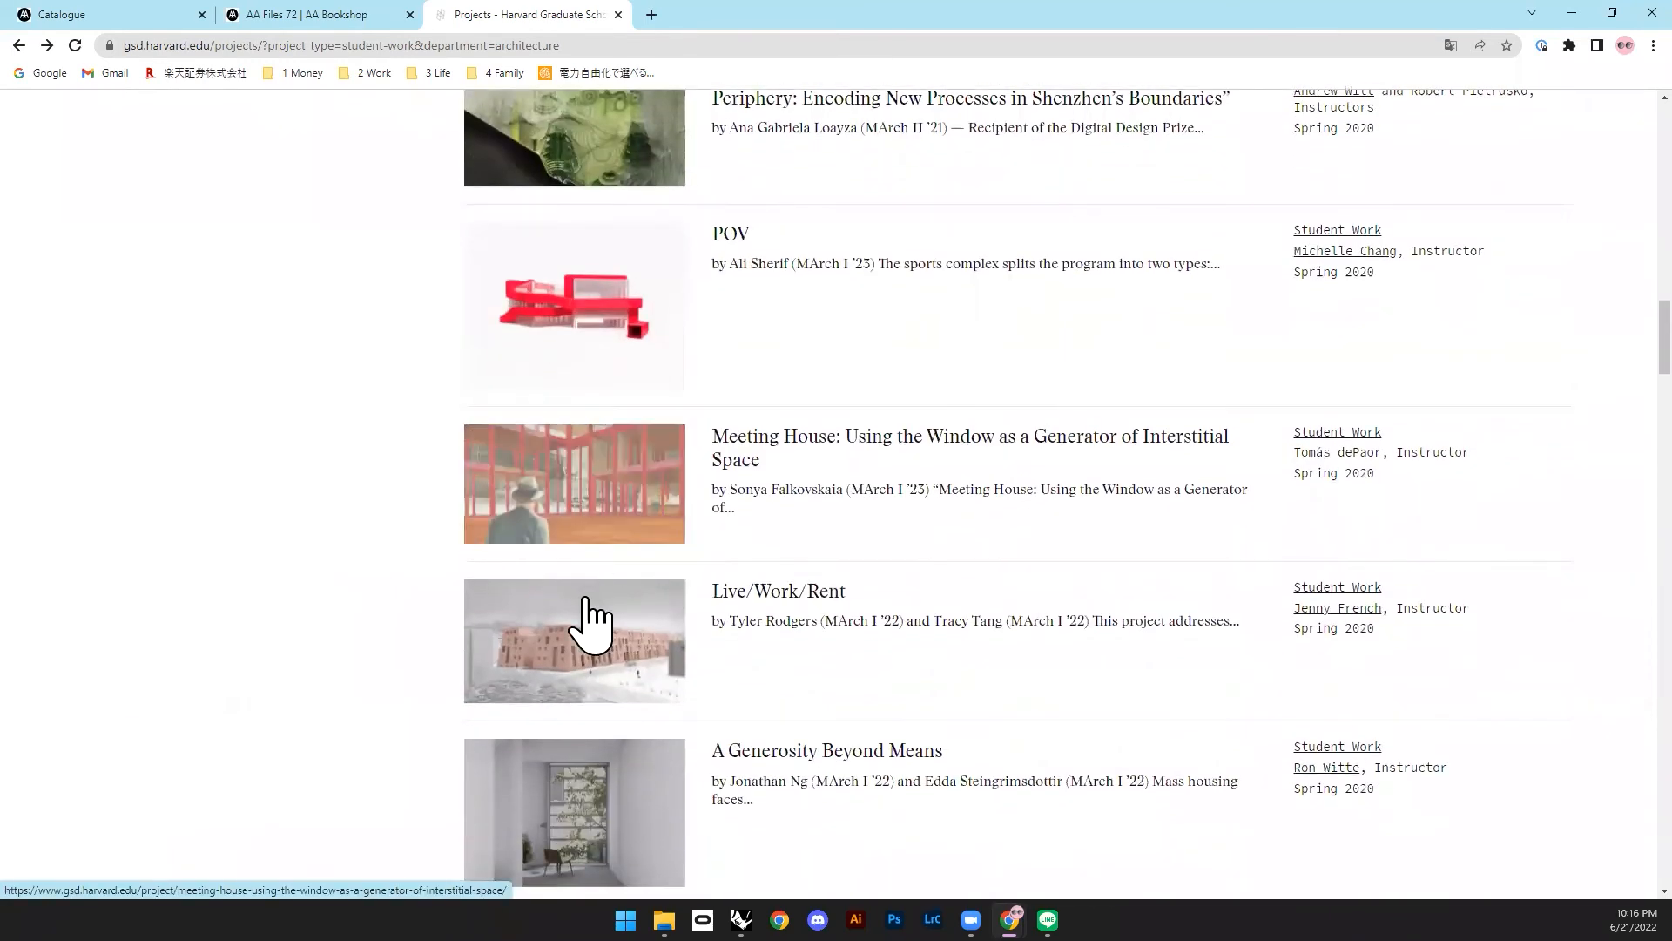
scroll(592, 571, "down", 8)
scroll(642, 665, "down", 6)
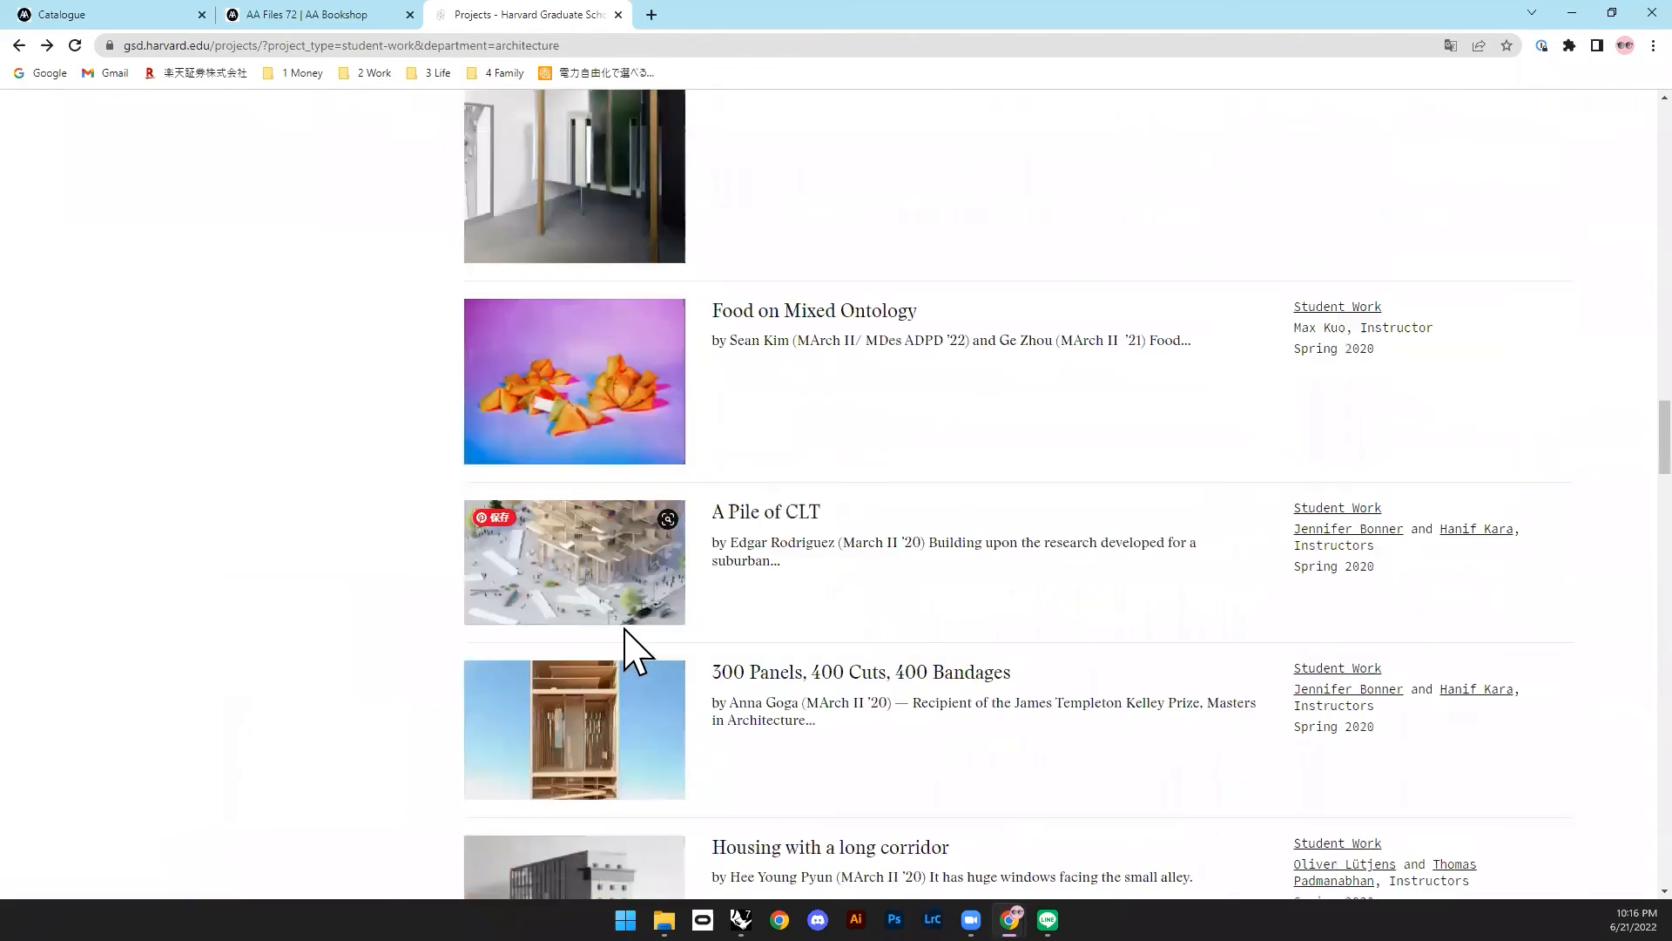
scroll(582, 570, "down", 6)
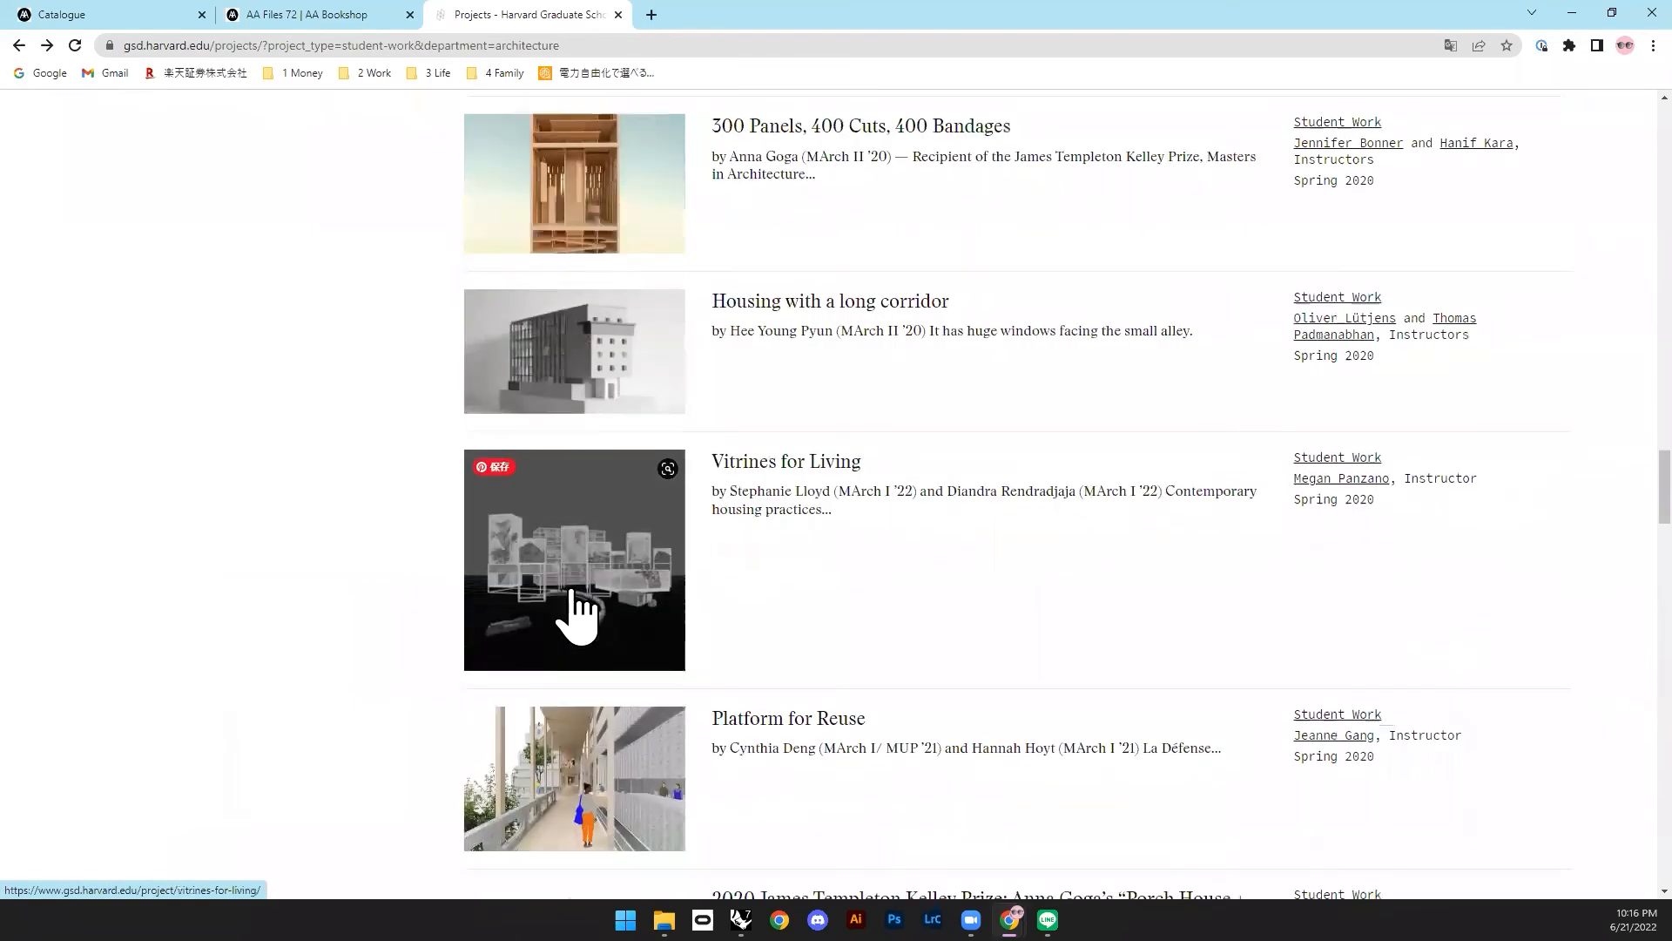
Step: Open the Housing with a long corridor project, look it over, and return to the student work listing
left_click(597, 401)
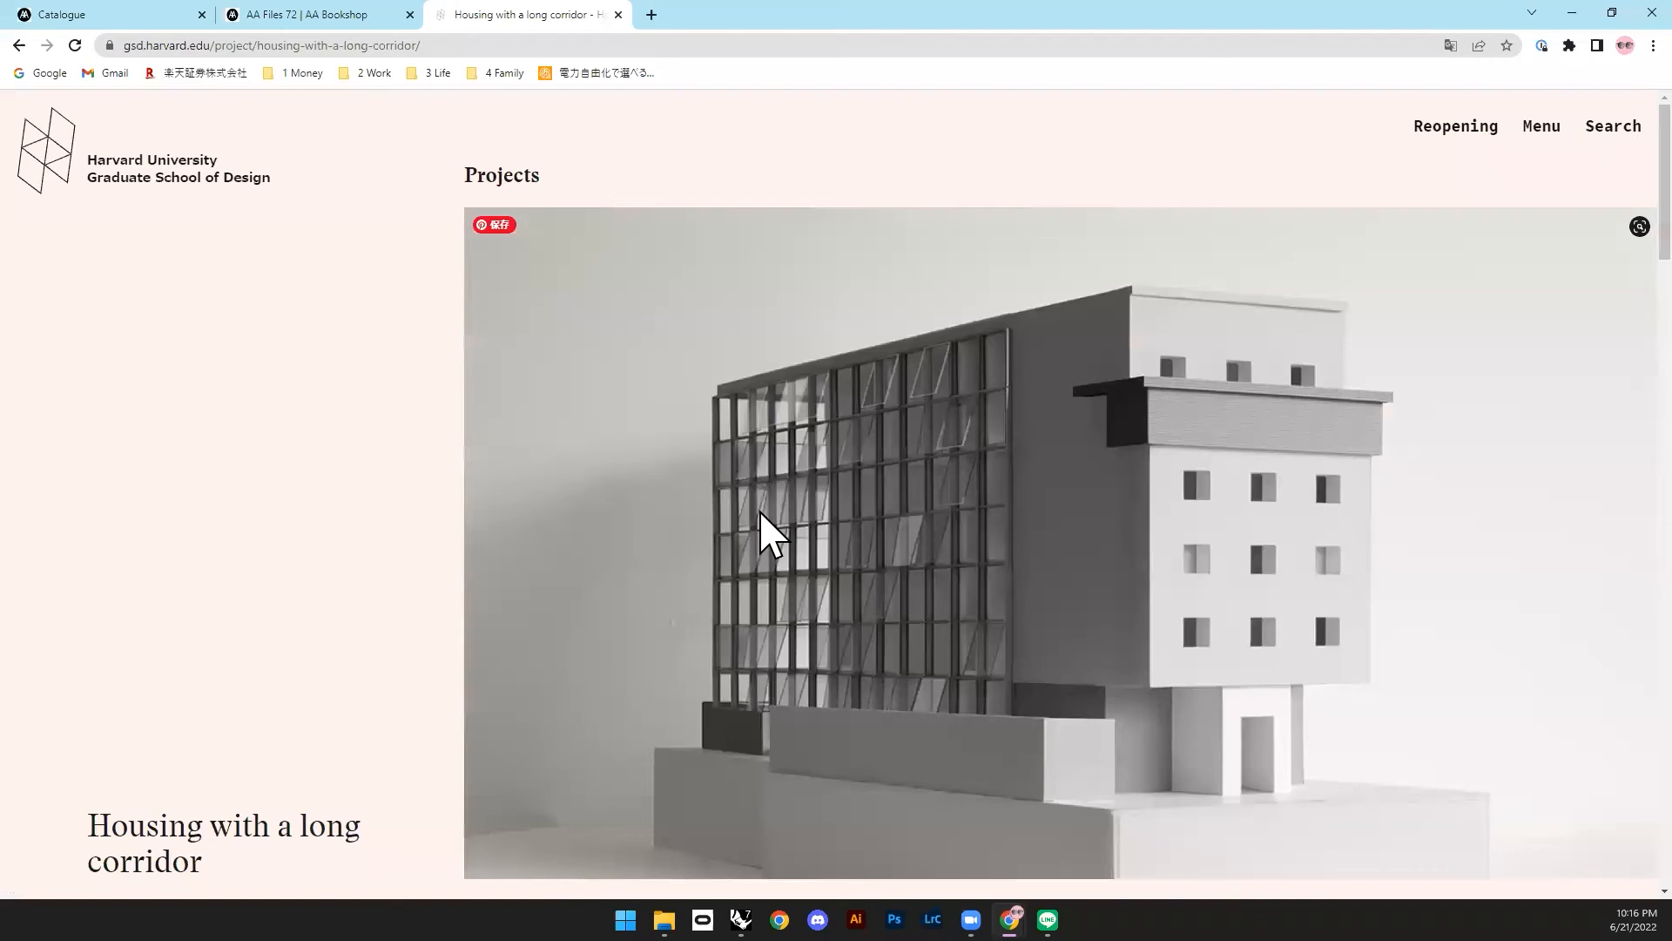
scroll(741, 514, "down", 6)
key("alt+Left")
Step: Open the 2021 Peter Rice Prize "NuBlock" project, view its image and description, and switch to the AA Files 72 bookshop page
scroll(707, 523, "down", 14)
left_click(588, 440)
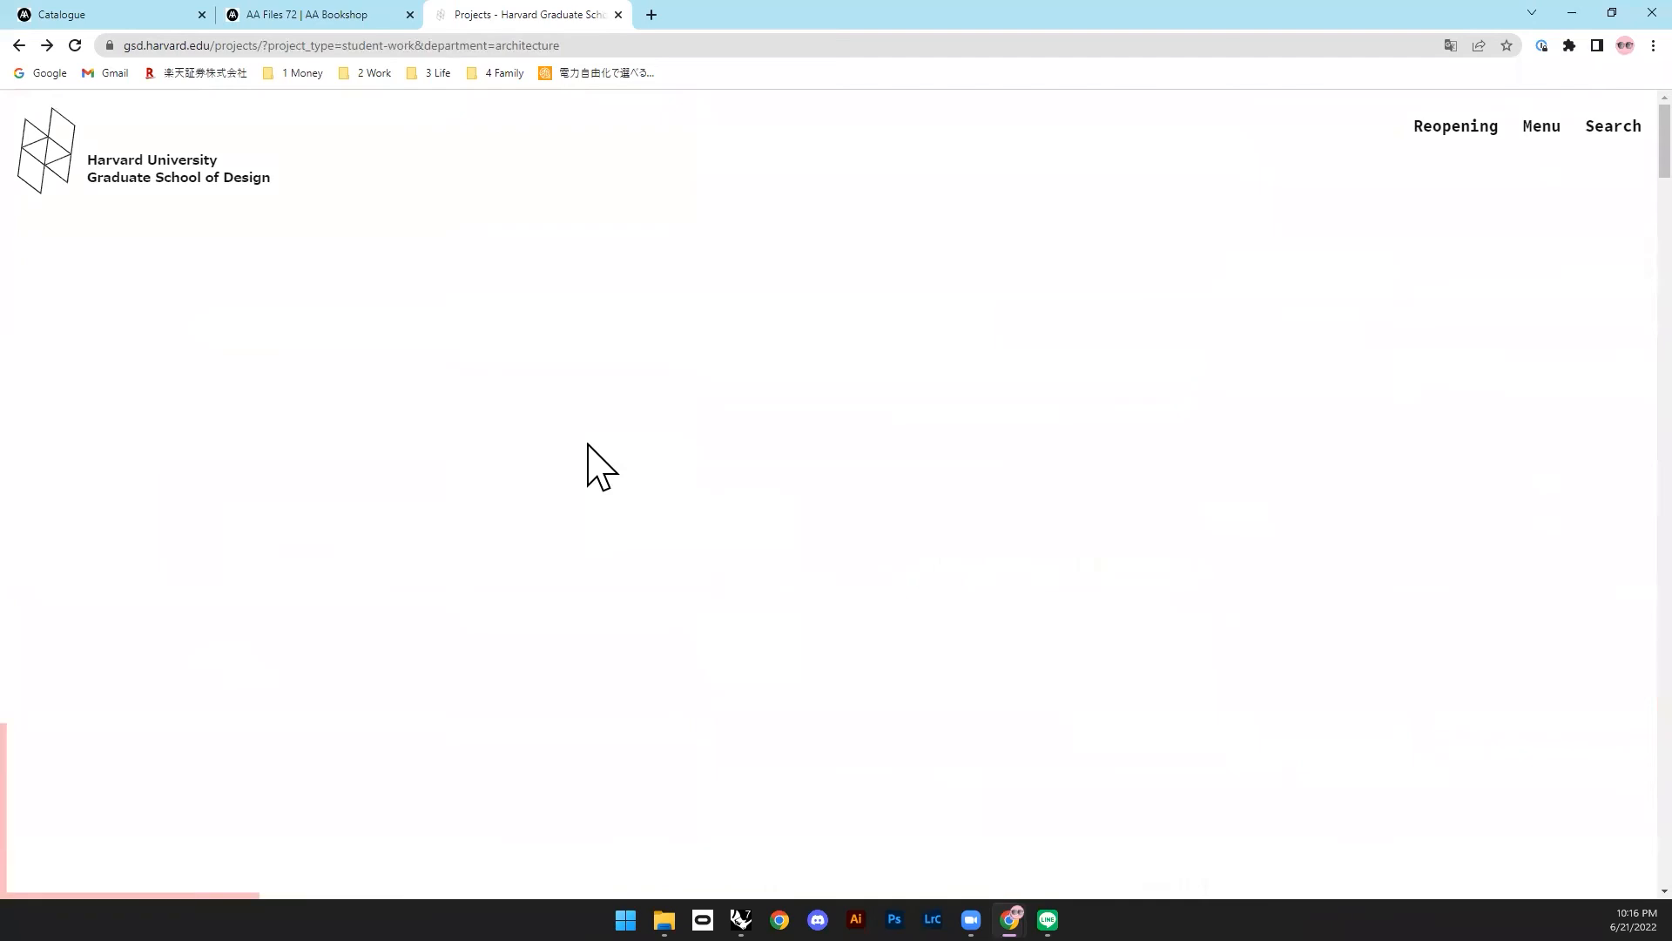
scroll(608, 453, "down", 5)
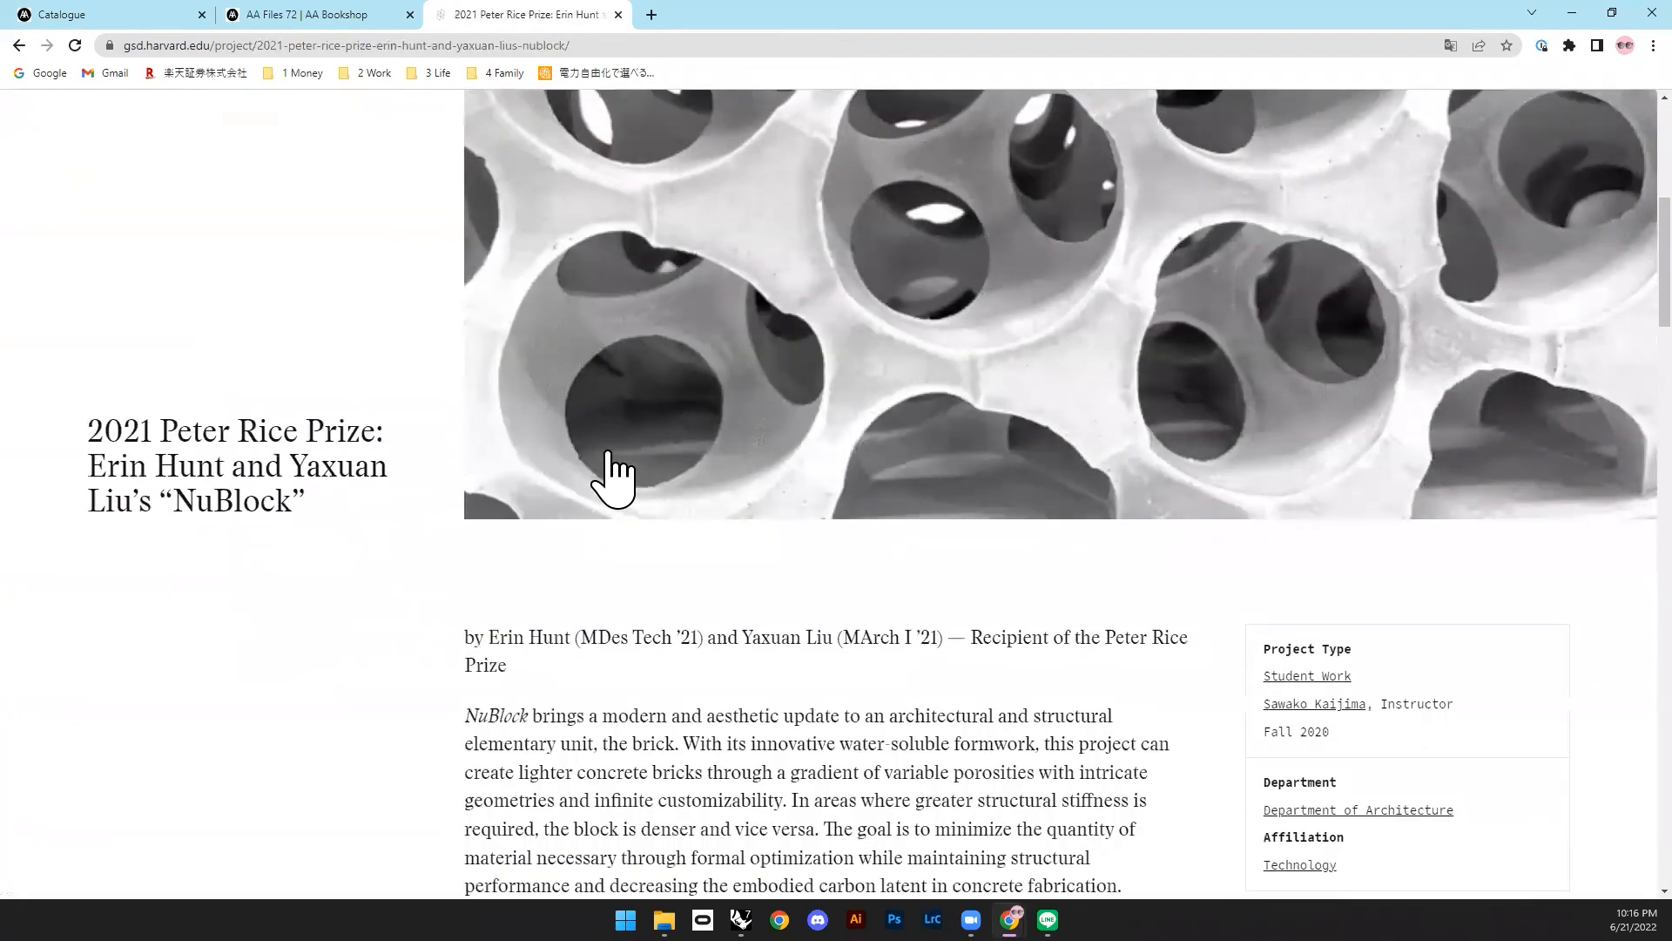
scroll(1127, 403, "up", 3)
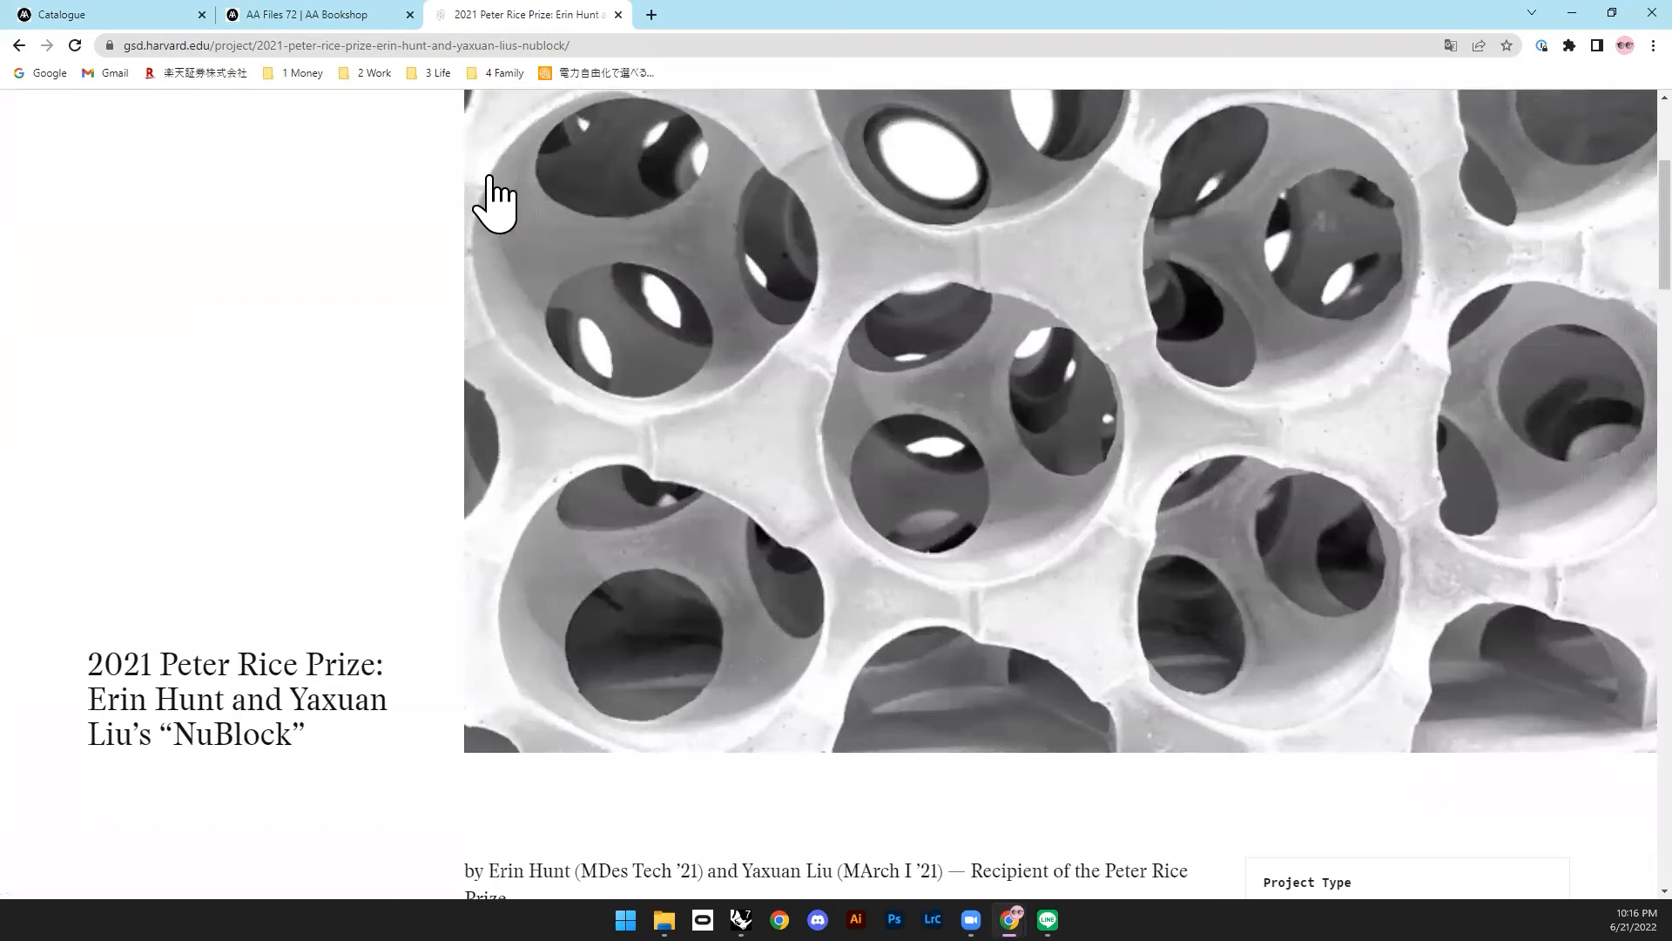
left_click(303, 13)
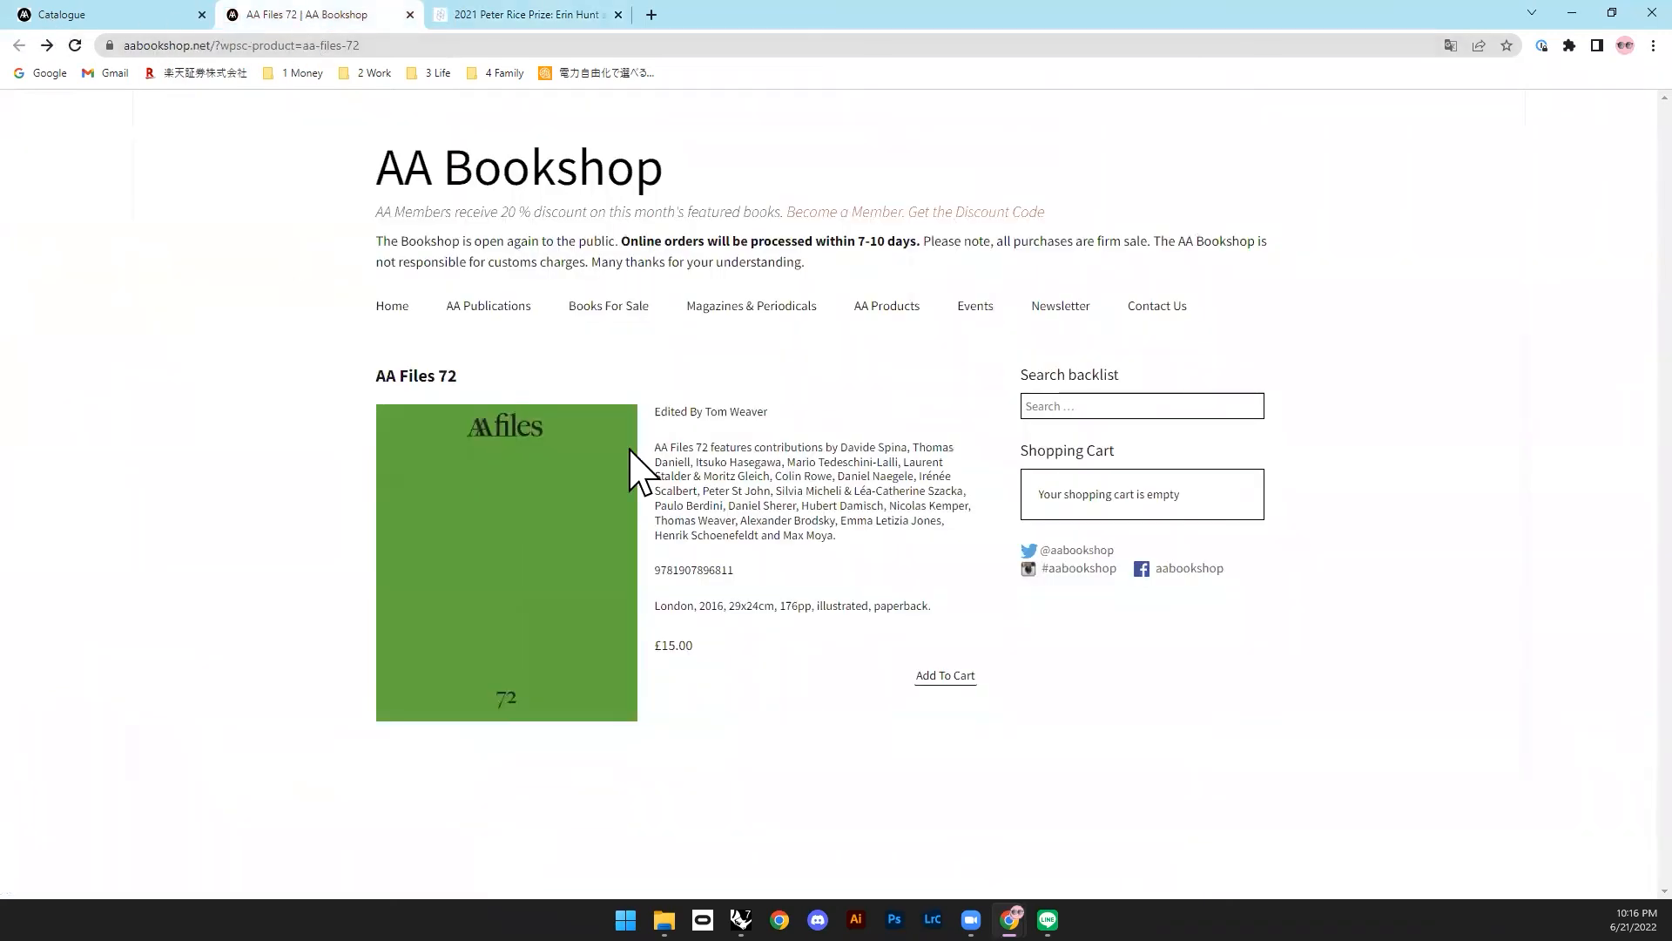
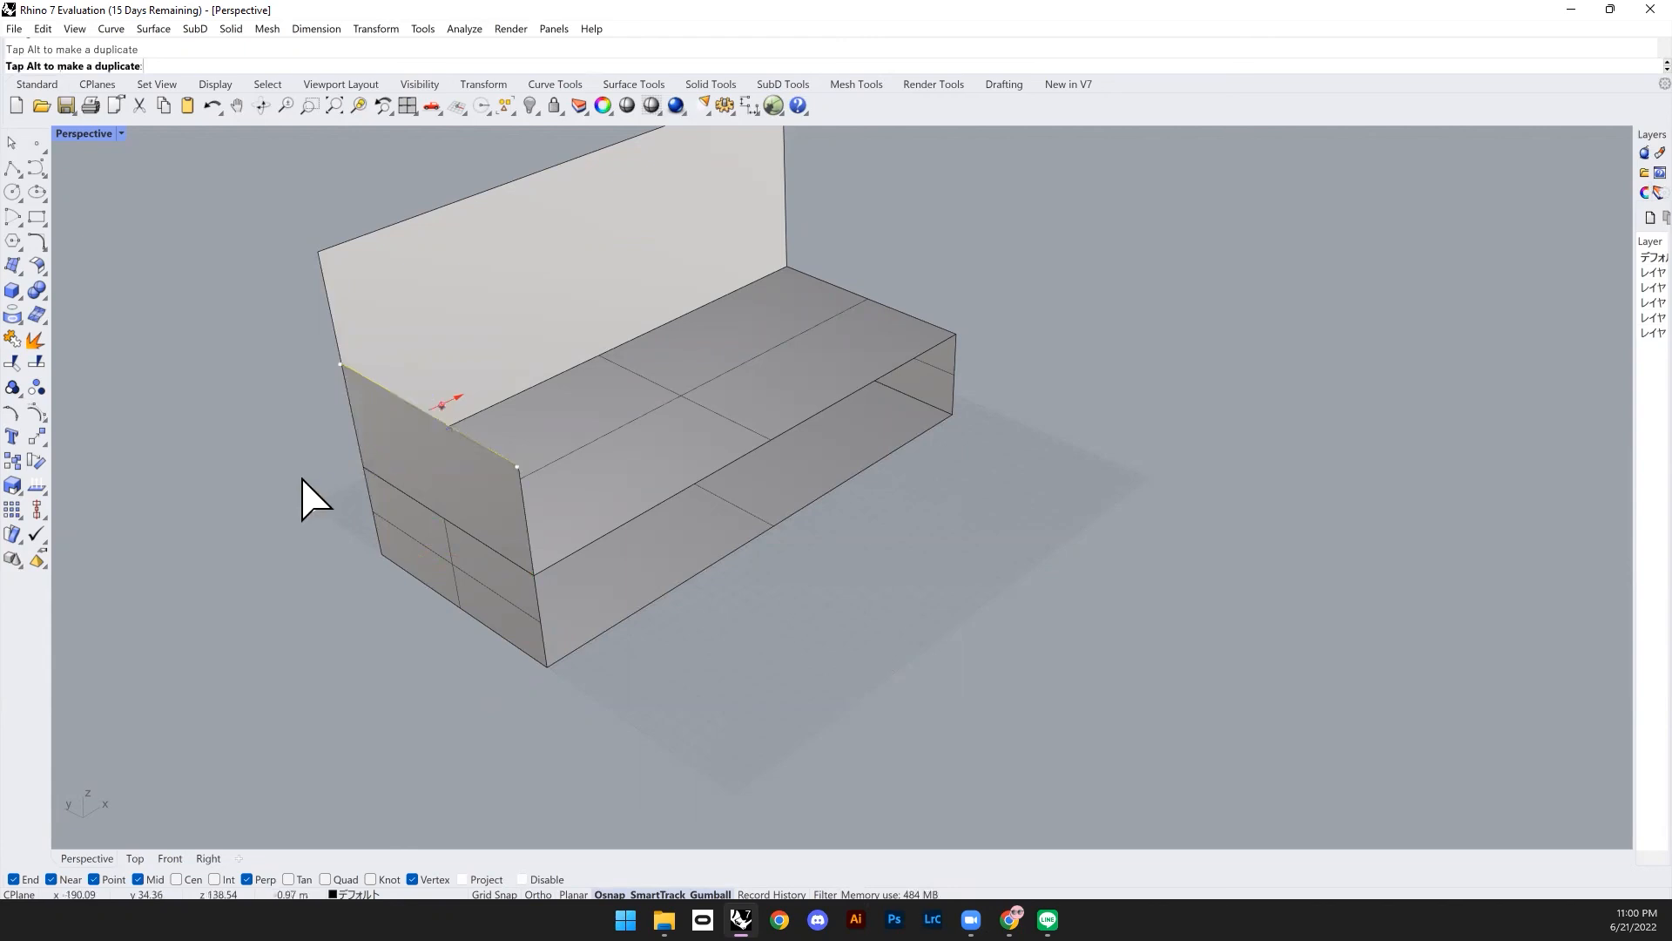
Step: Select only the front long edge of the box's raised horizontal surface and move it outward and down past the base
right_click_drag(254, 664, 908, 523)
scroll(941, 519, "up", 2)
scroll(819, 514, "up", 2)
left_click(295, 519)
right_click_drag(488, 431, 482, 478, "shift")
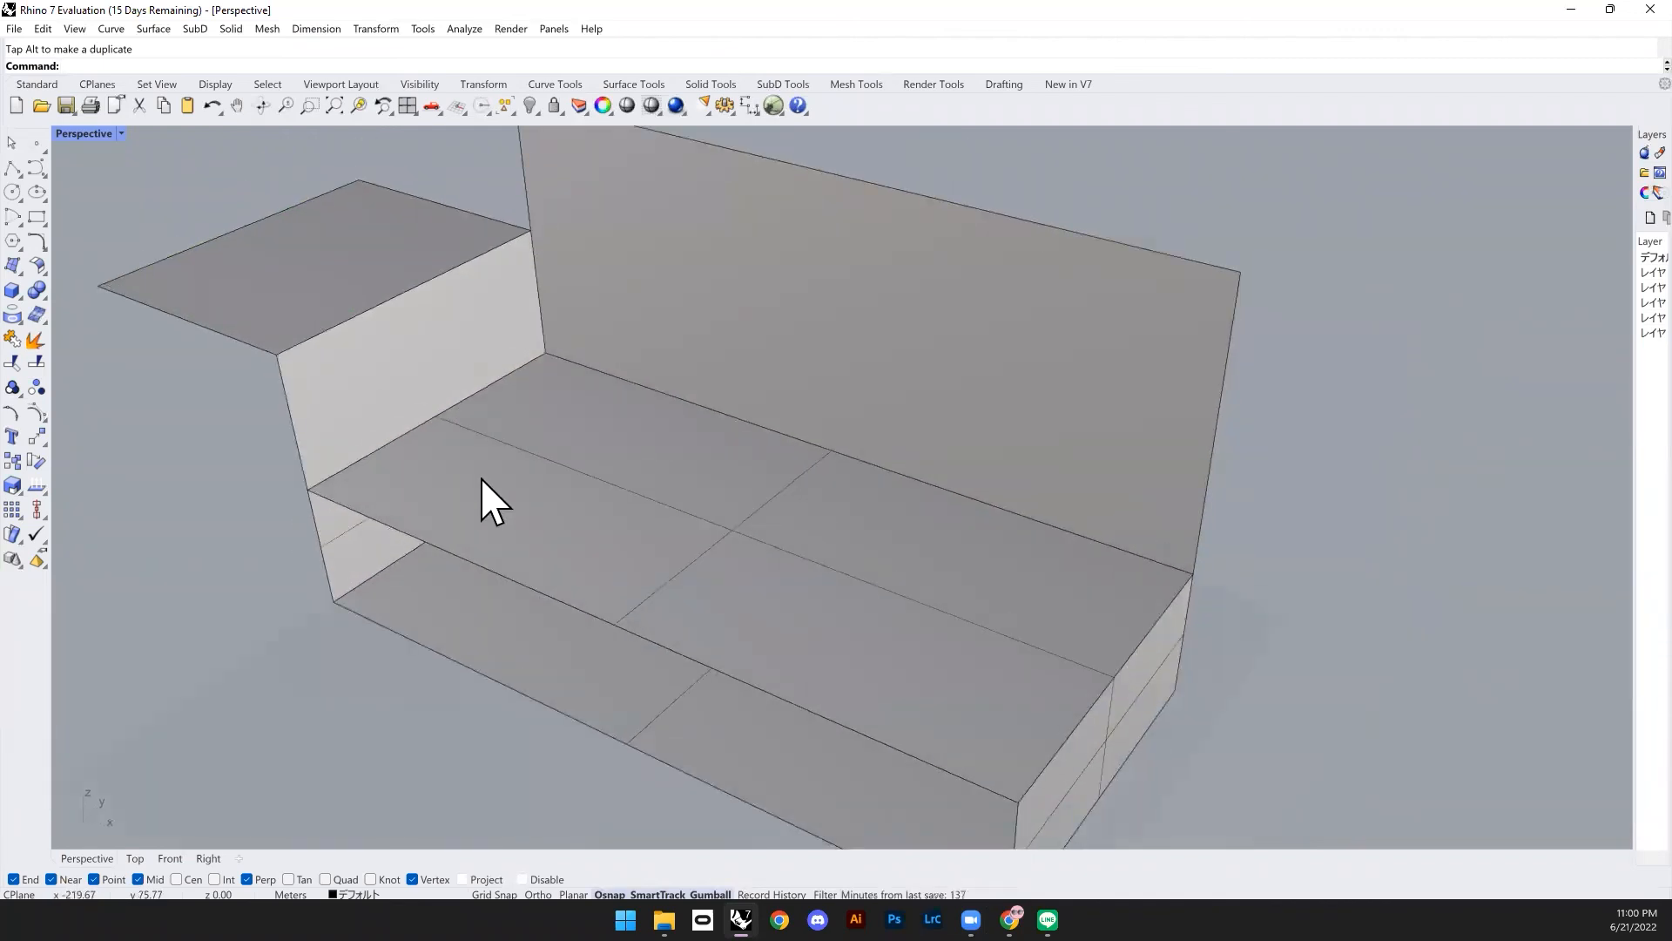
left_click(610, 565)
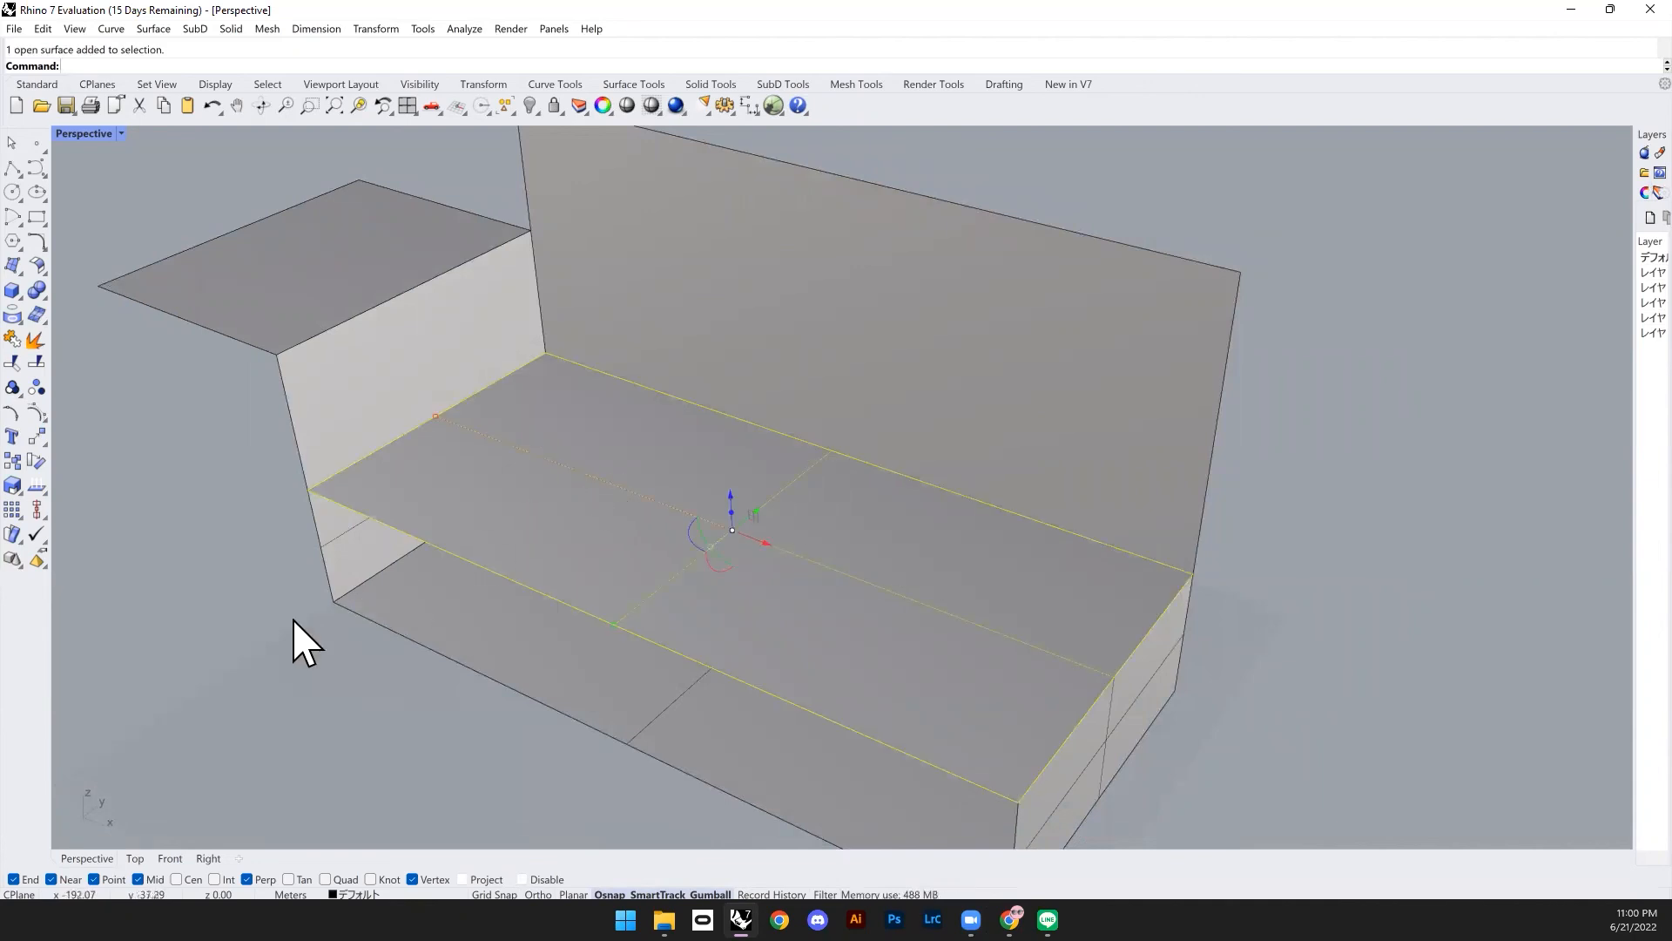
left_click(263, 665)
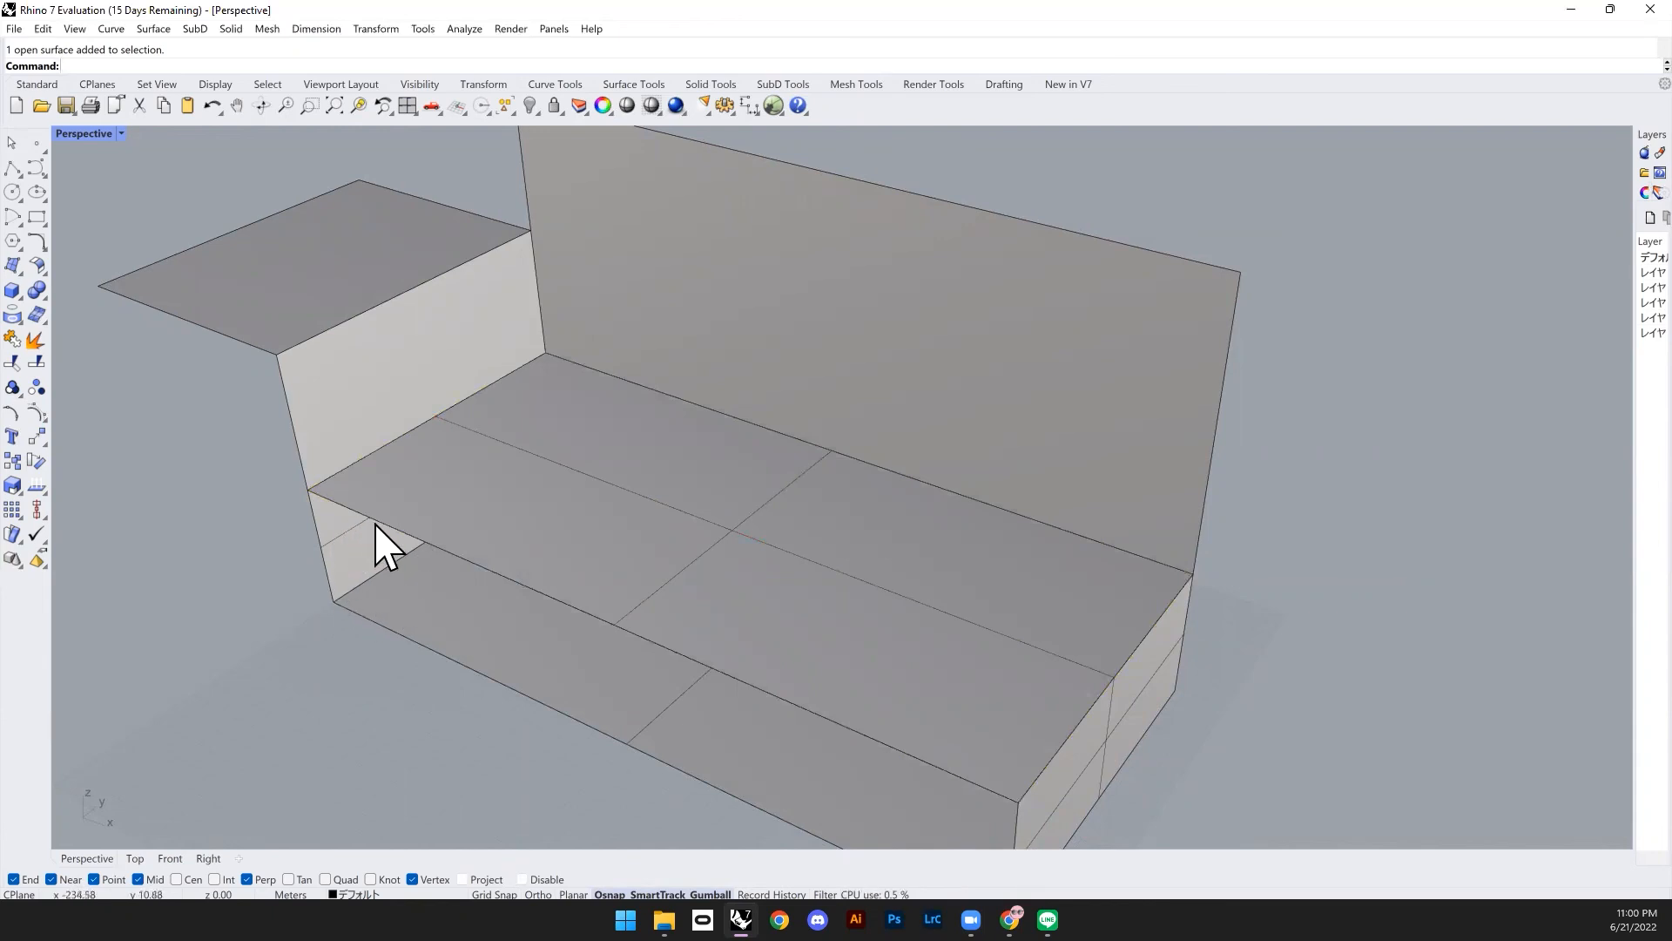
left_click(620, 627, "ctrl+shift")
mouse_move(629, 613)
left_mouse_down()
mouse_move(487, 743)
mouse_move(511, 696)
mouse_move(470, 738)
left_mouse_up()
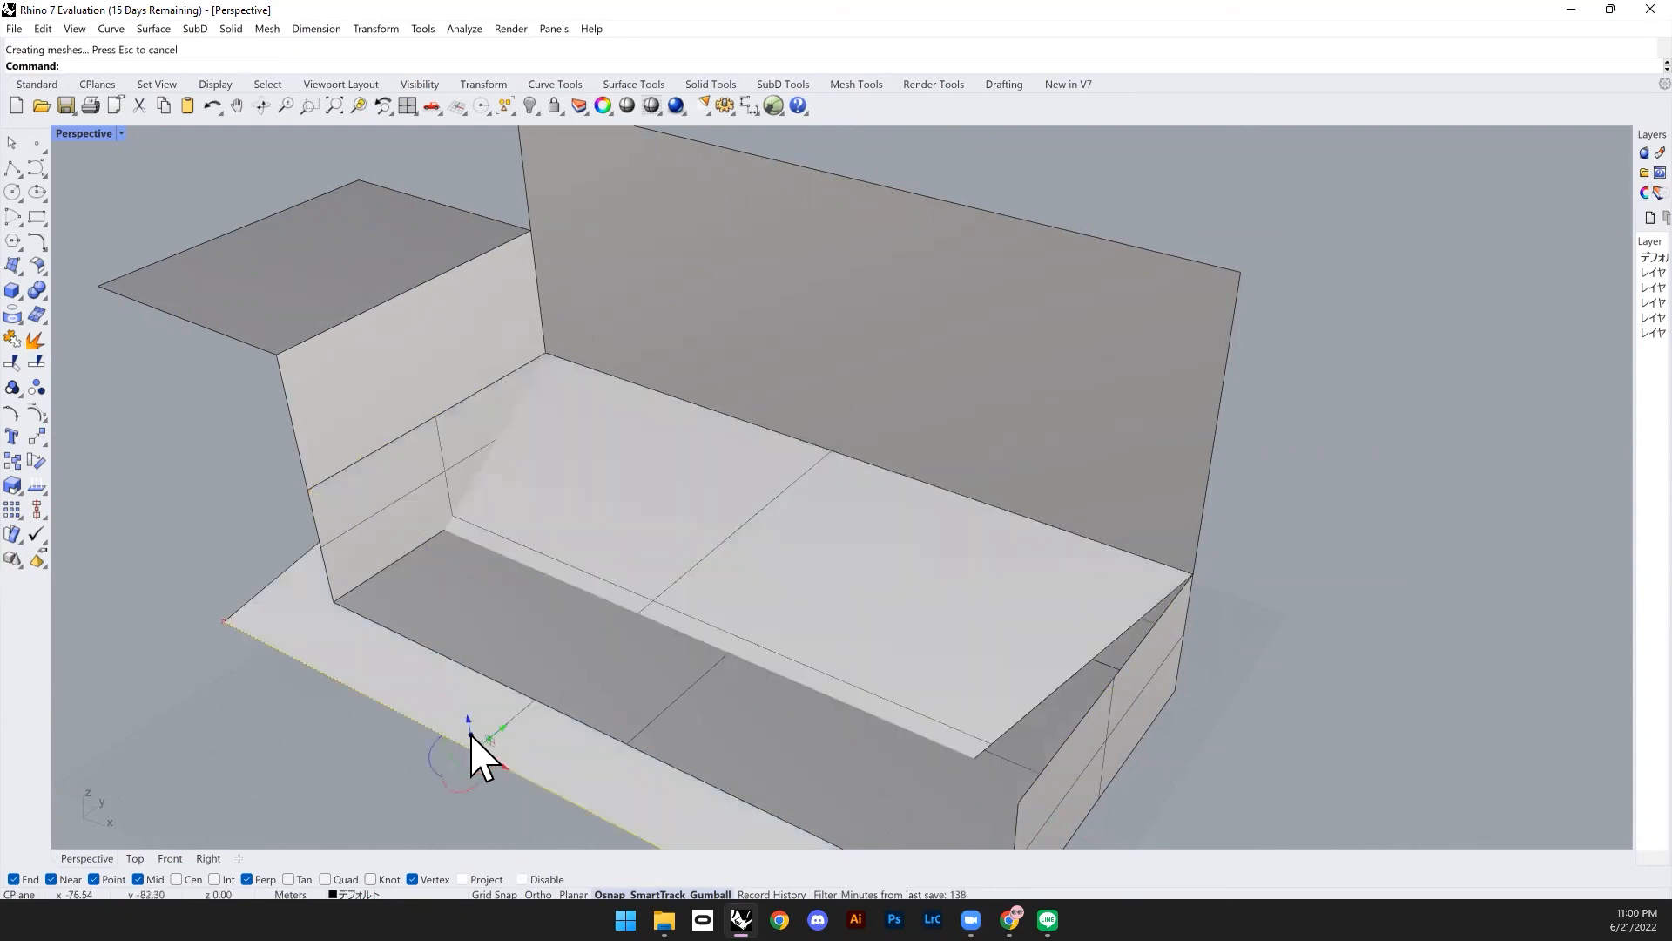
Step: Examine the reshaped surface model from another side and from farther away
right_click_drag(497, 579, 462, 736)
scroll(461, 736, "down", 5)
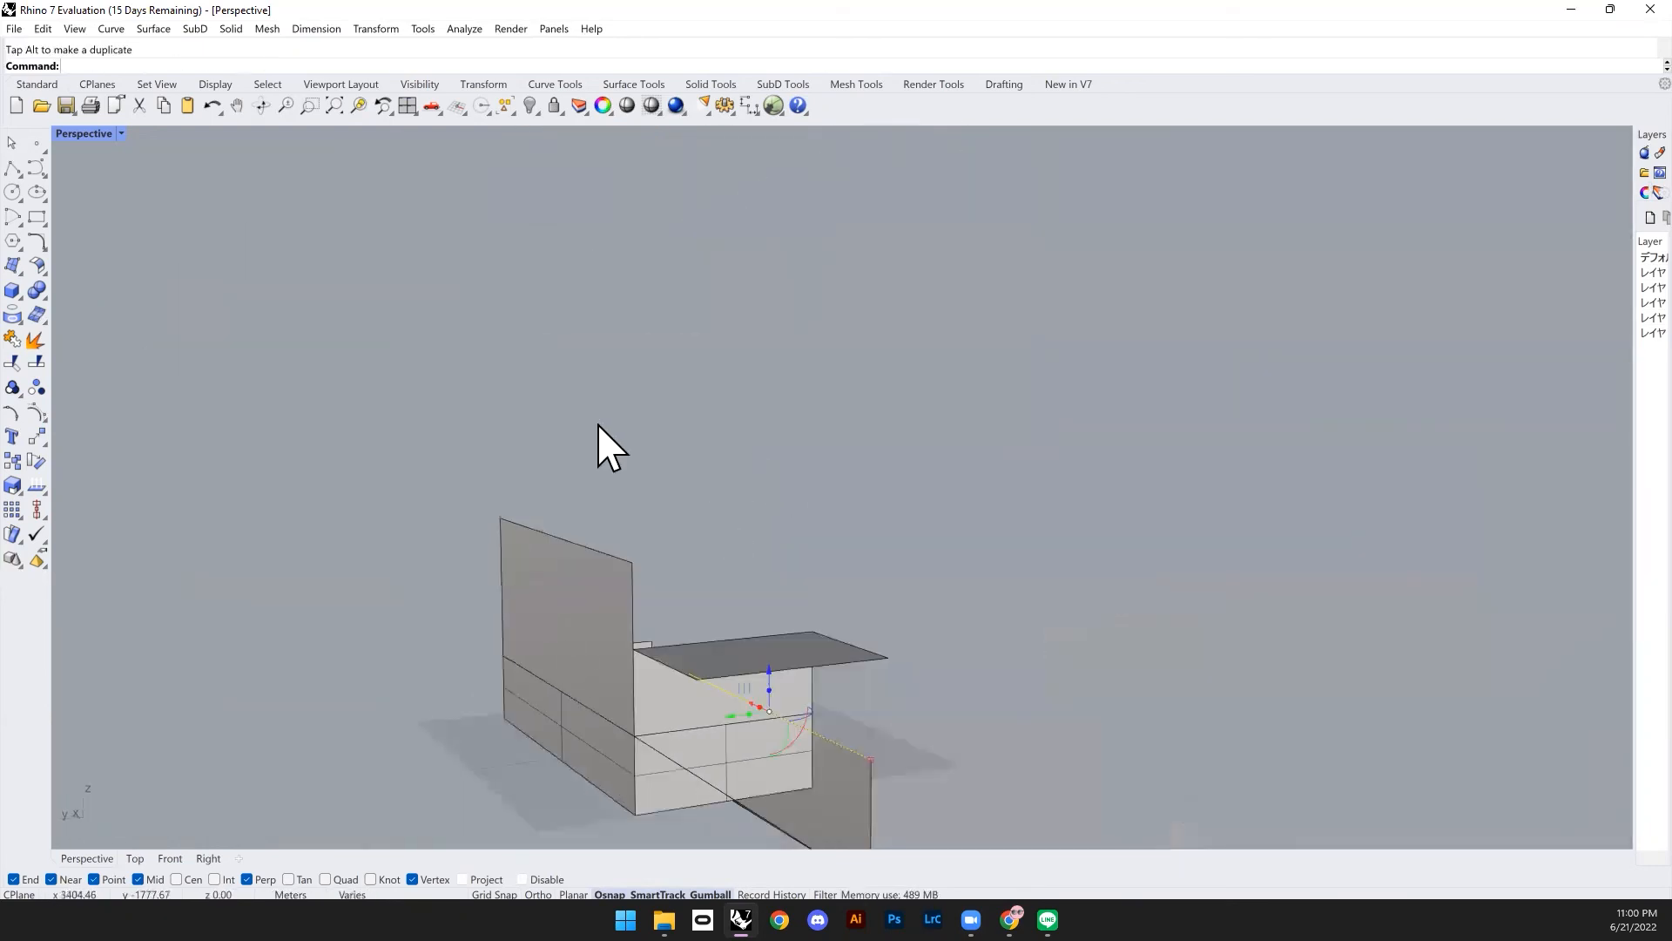
left_click(359, 106)
right_click_drag(736, 471, 794, 554)
scroll(728, 581, "down", 5)
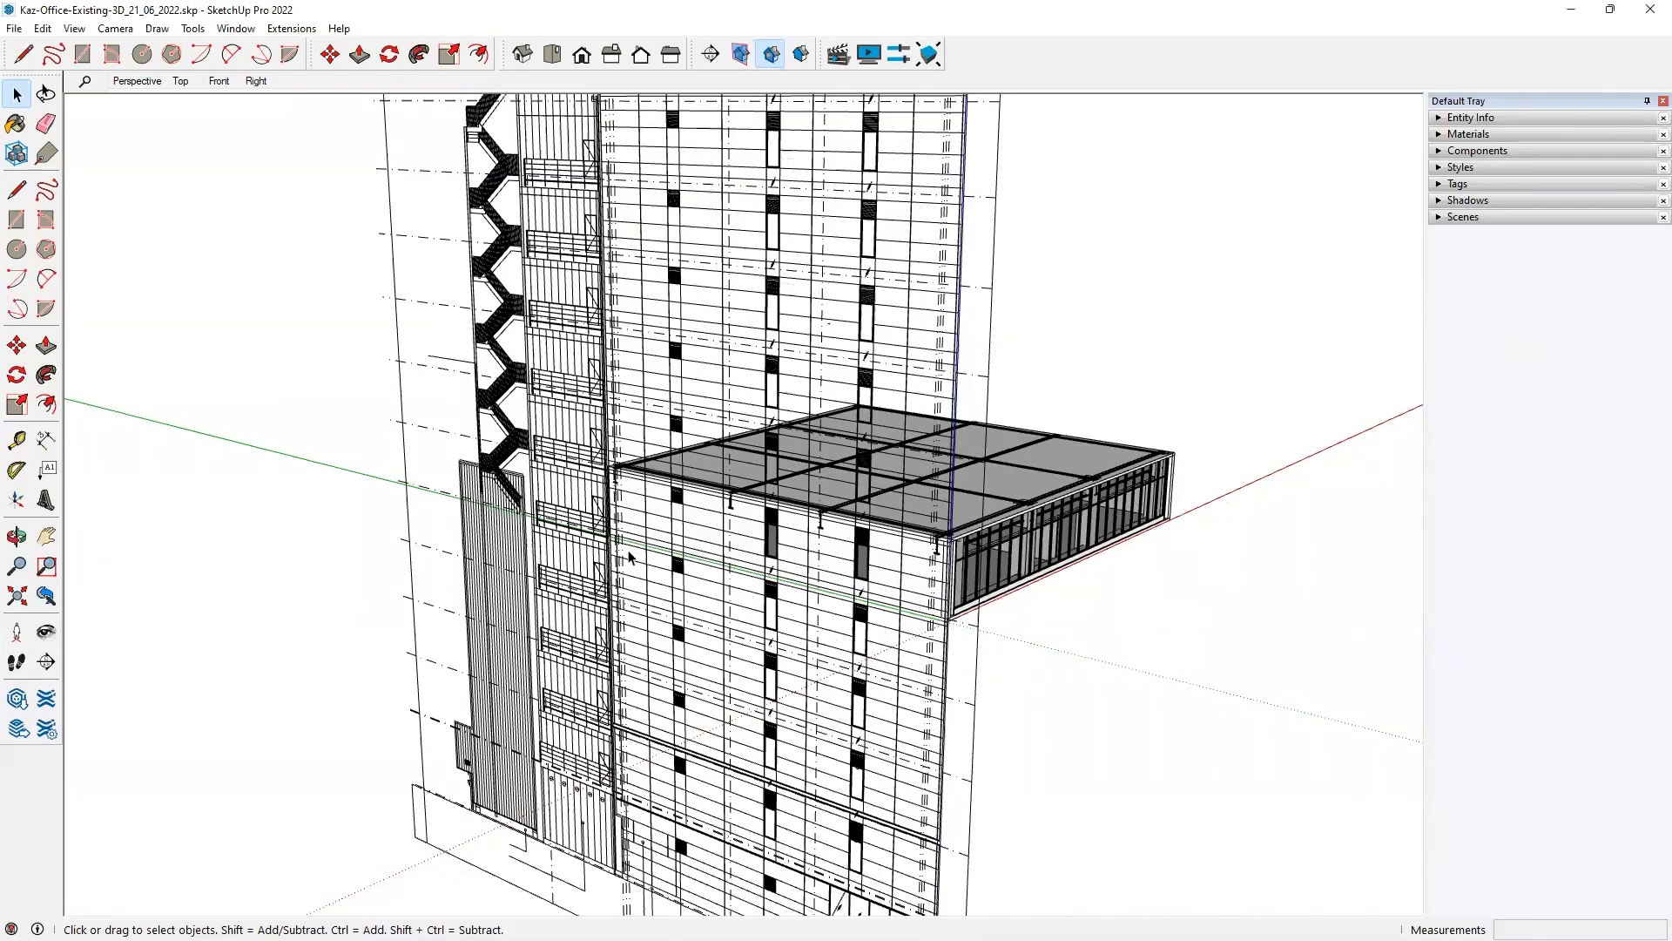
Step: Examine how the side wall's modelled windows and louvres line up with the elevation linework in the SketchUp office model
middle_click_drag(689, 557, 863, 547)
scroll(1000, 514, "up", 3)
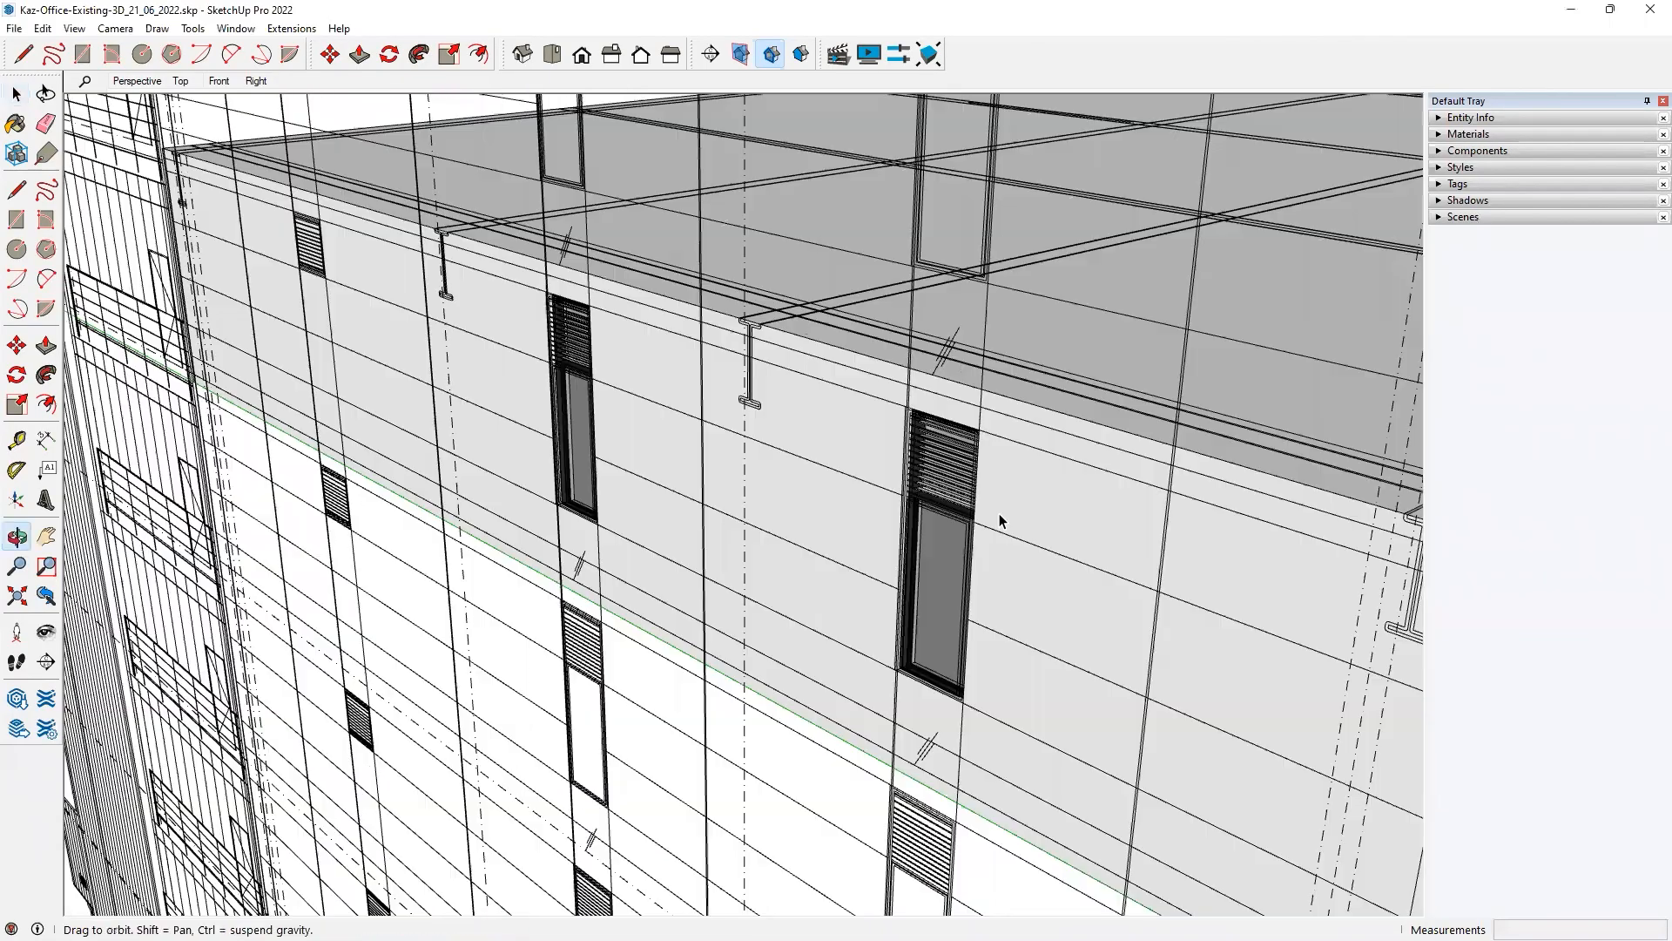
scroll(1000, 514, "up", 2)
mouse_move(995, 504)
middle_mouse_down()
mouse_move(1058, 437)
mouse_move(989, 463)
mouse_move(992, 643)
mouse_move(949, 531)
mouse_move(965, 420)
middle_mouse_up()
scroll(1042, 460, "down", 3)
scroll(965, 610, "up", 2)
scroll(928, 476, "up", 3)
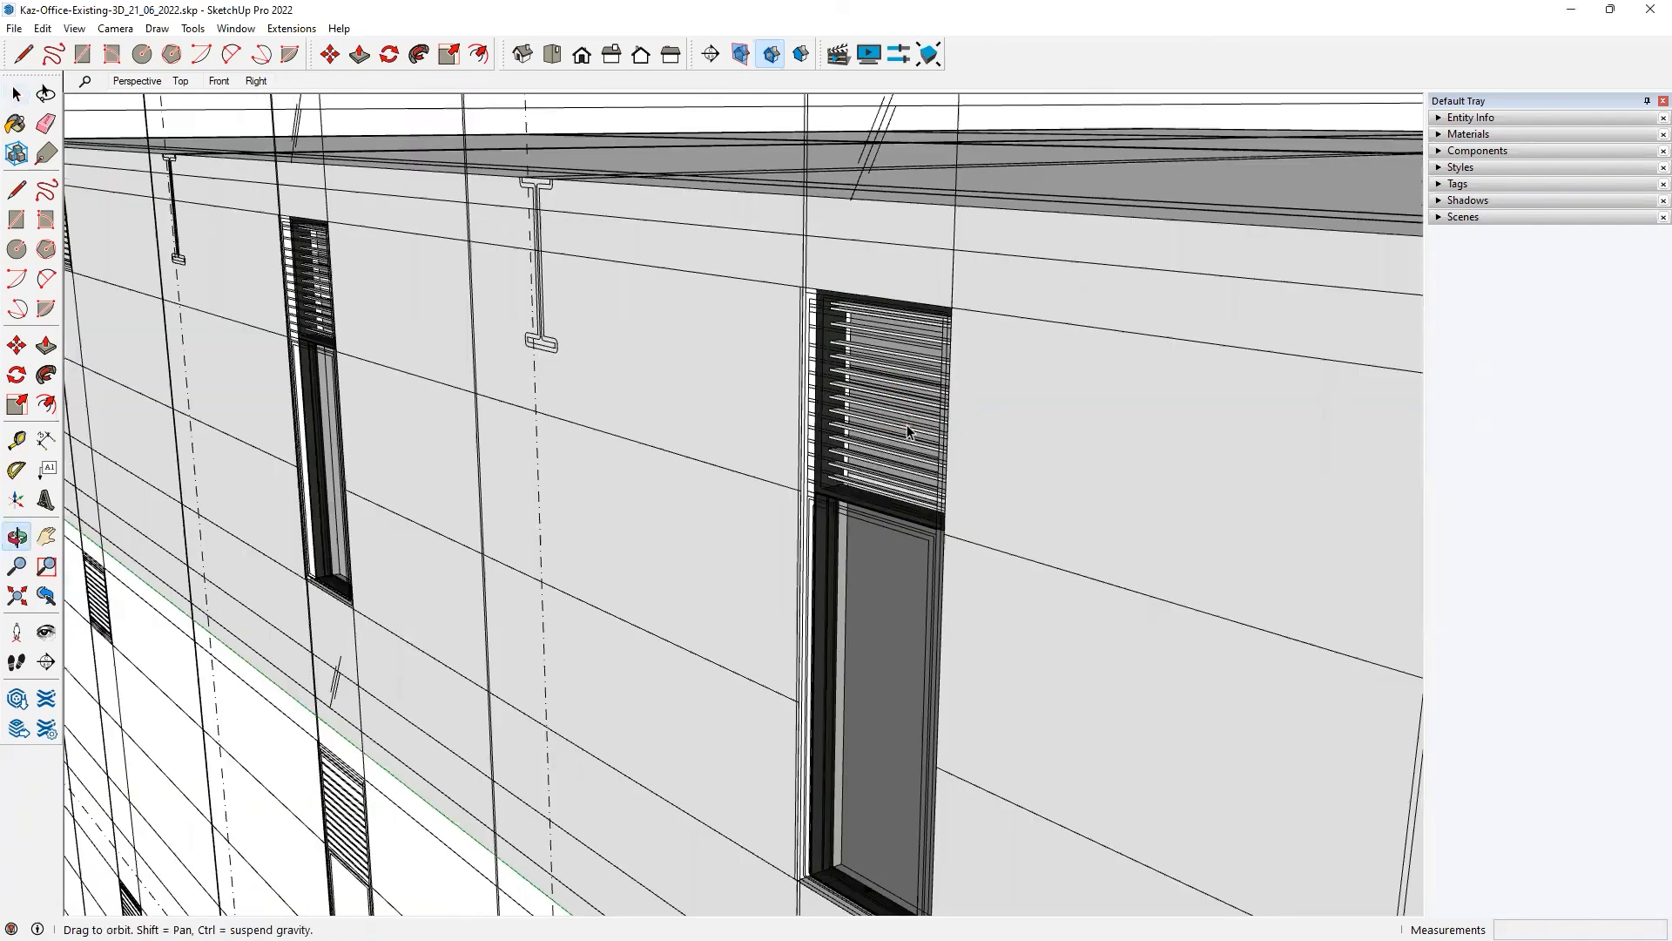
scroll(908, 430, "down", 3)
middle_click_drag(787, 374, 437, 362)
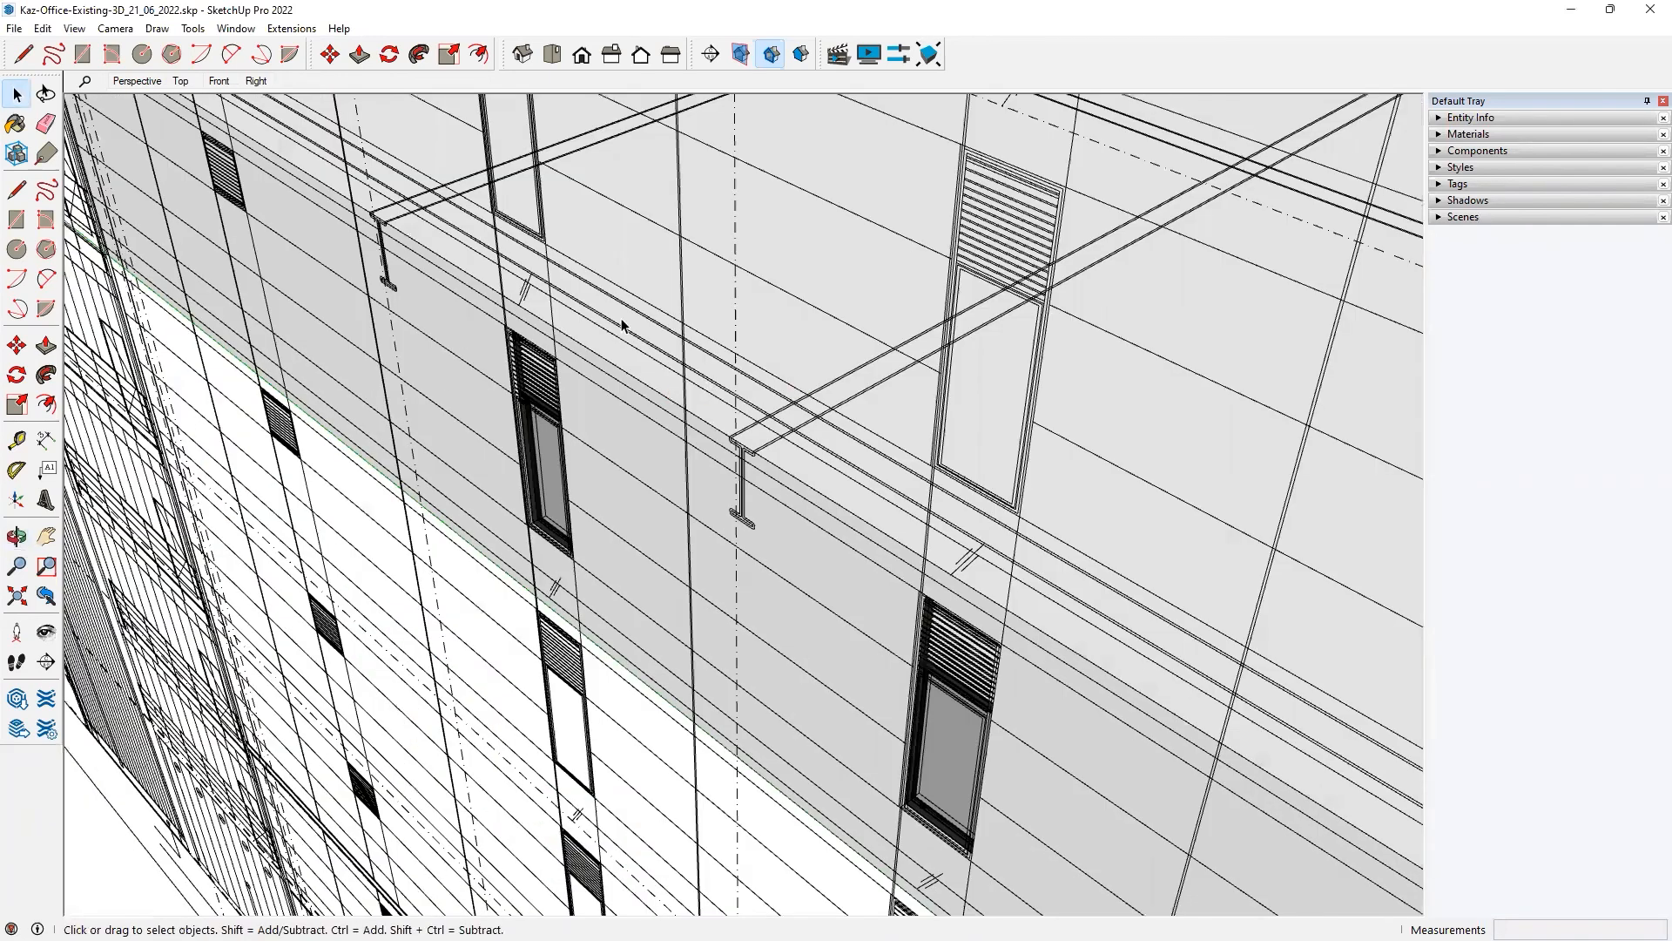
scroll(622, 325, "down", 3)
middle_click_drag(601, 322, 969, 310)
middle_click_drag(601, 305, 727, 297)
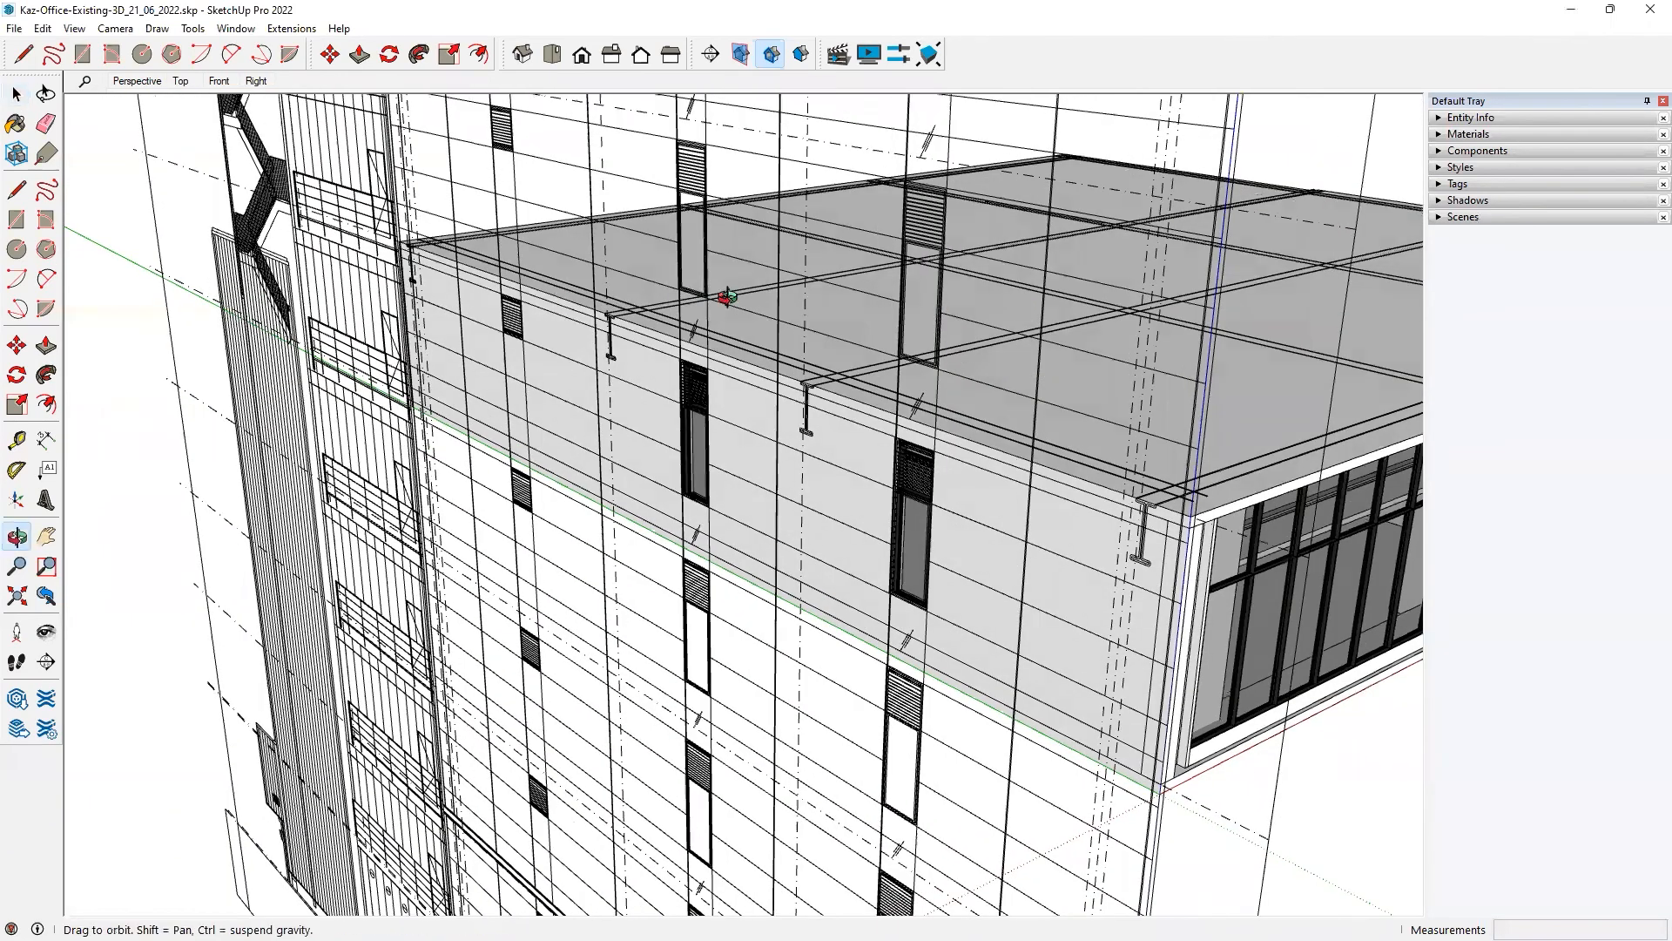
Step: Inspect the small louvre panel in the elevation linework up close and compare it with its surroundings
scroll(627, 328, "up", 2)
scroll(590, 319, "up", 4)
middle_click_drag(590, 318, 679, 235)
scroll(679, 235, "up", 4)
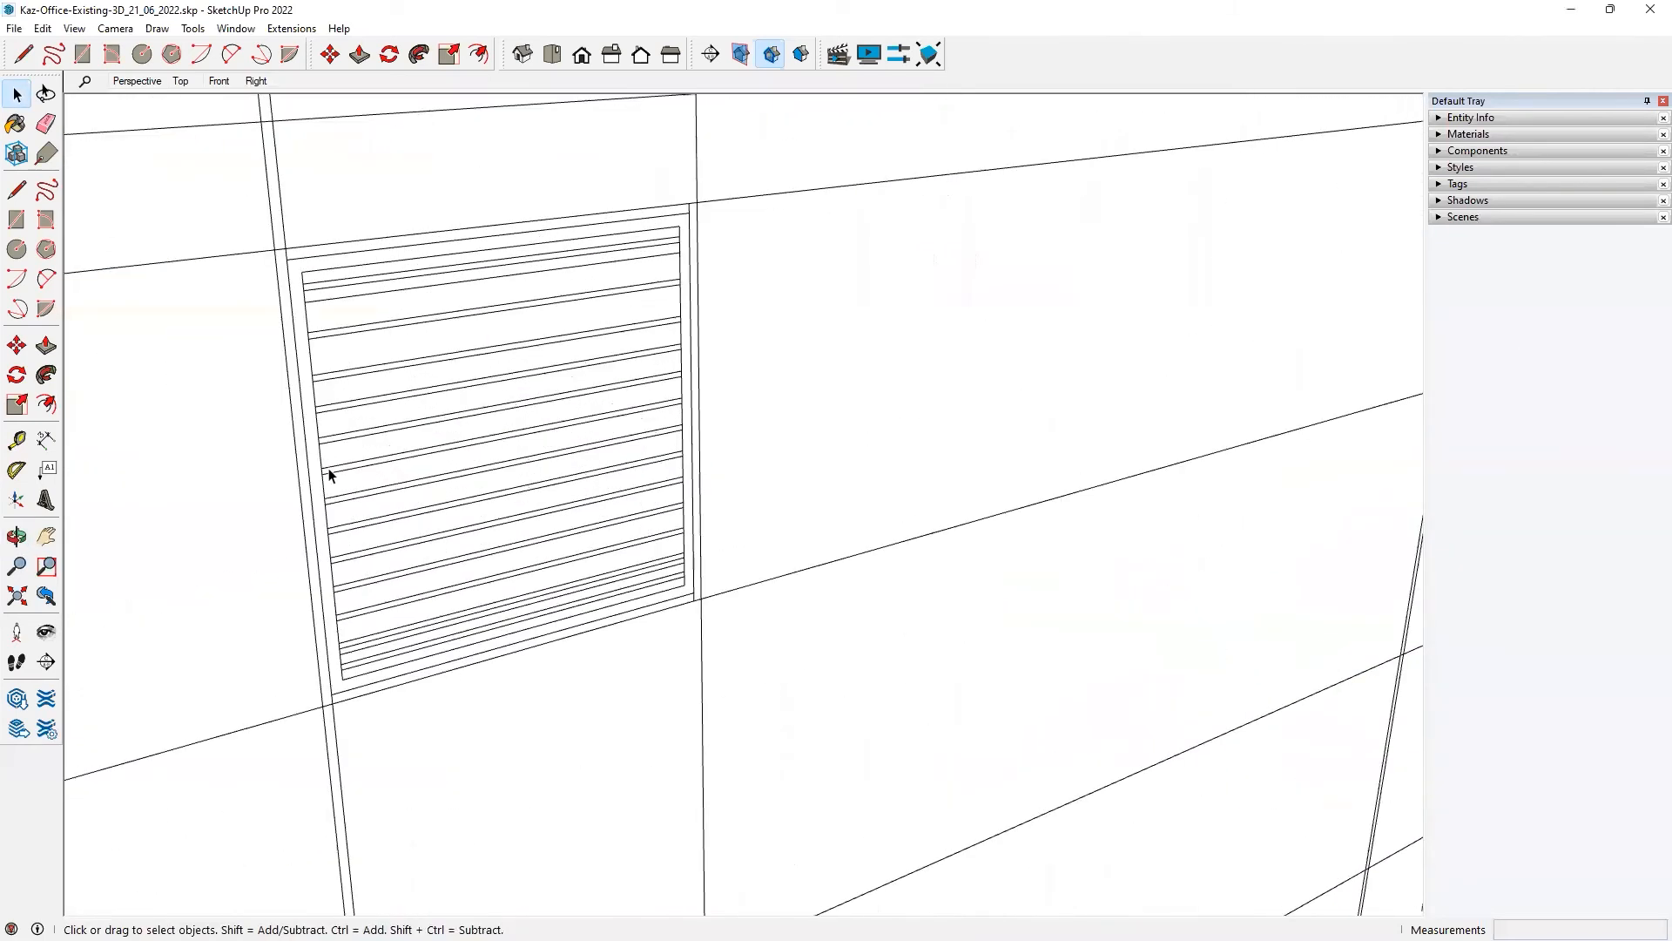
scroll(319, 324, "down", 2)
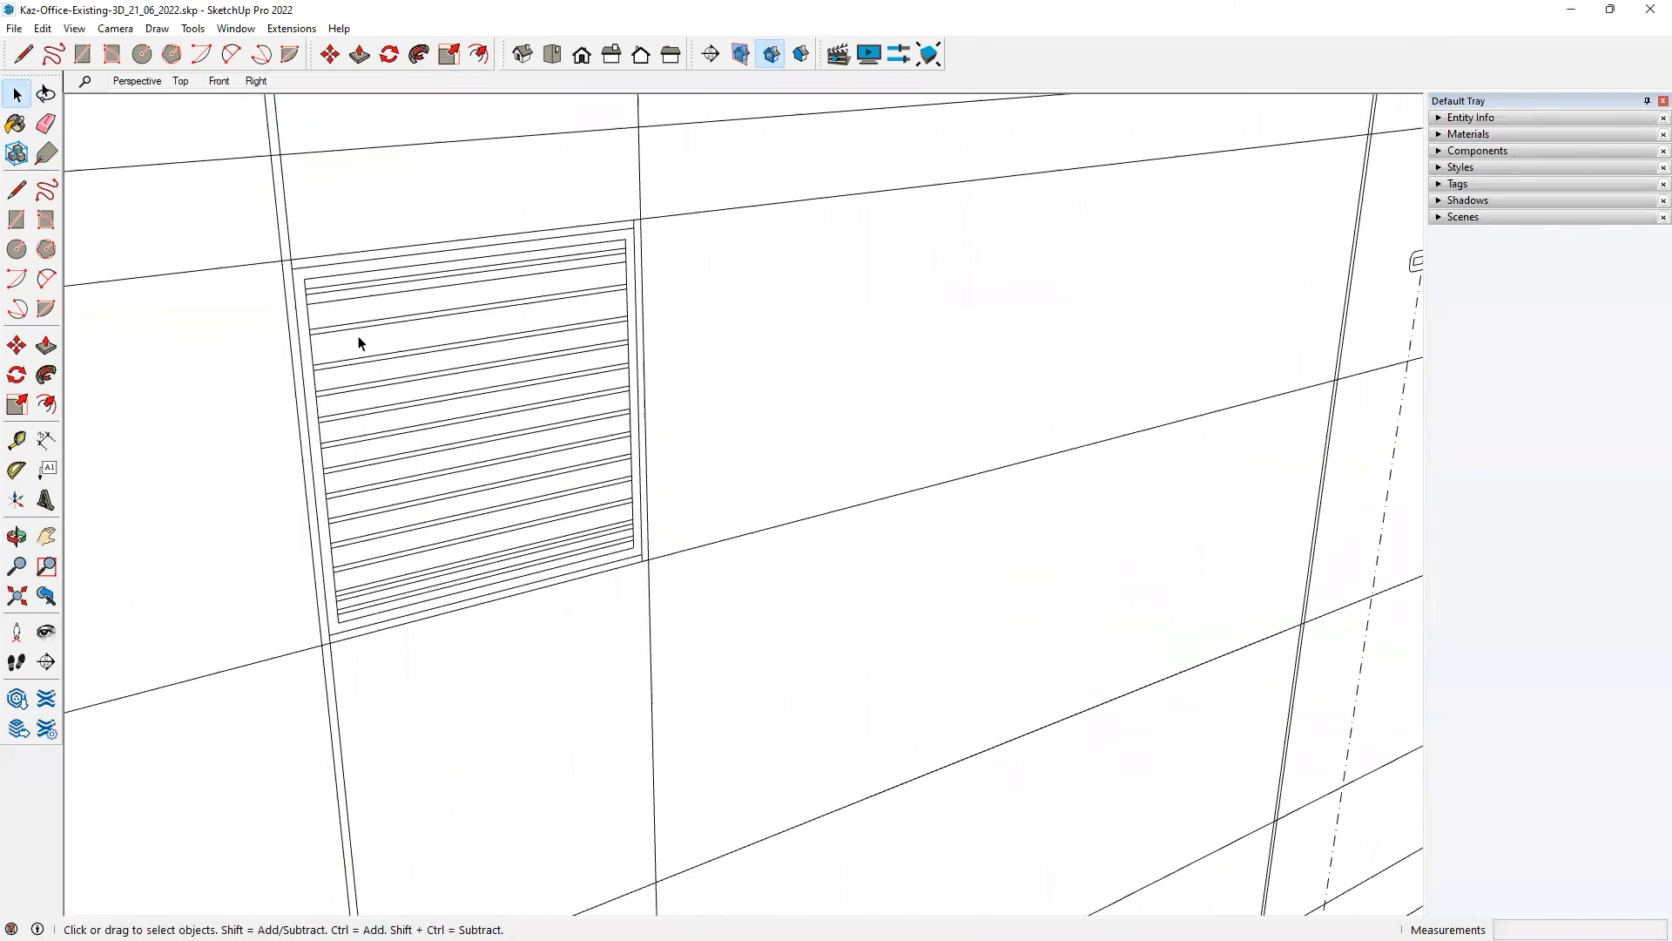
scroll(358, 340, "down", 2)
scroll(609, 328, "down", 1)
scroll(952, 291, "down", 1)
scroll(890, 295, "down", 2)
scroll(284, 269, "up", 3)
Step: Examine the building corner where the side wall meets the glazed front facade
middle_click_drag(433, 280, 511, 369)
scroll(512, 370, "down", 2)
middle_click_drag(984, 366, 756, 352)
scroll(757, 422, "down", 4)
scroll(729, 276, "down", 3)
scroll(729, 280, "down", 5)
middle_click_drag(722, 292, 720, 296)
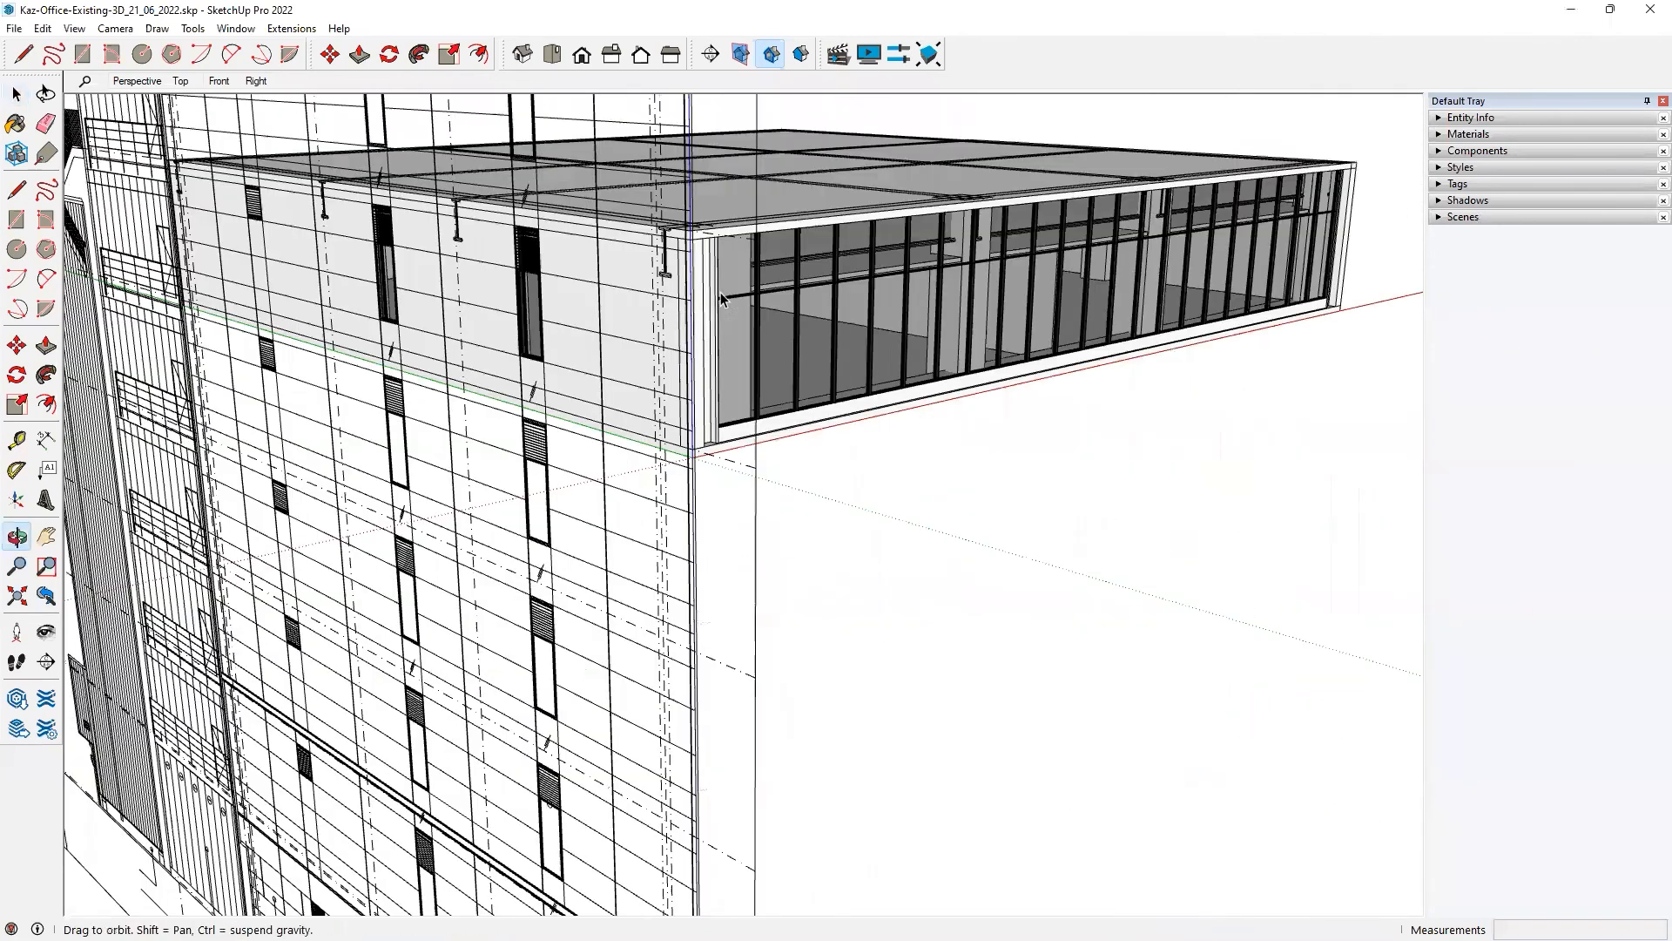
scroll(719, 291, "up", 2)
scroll(686, 328, "up", 2)
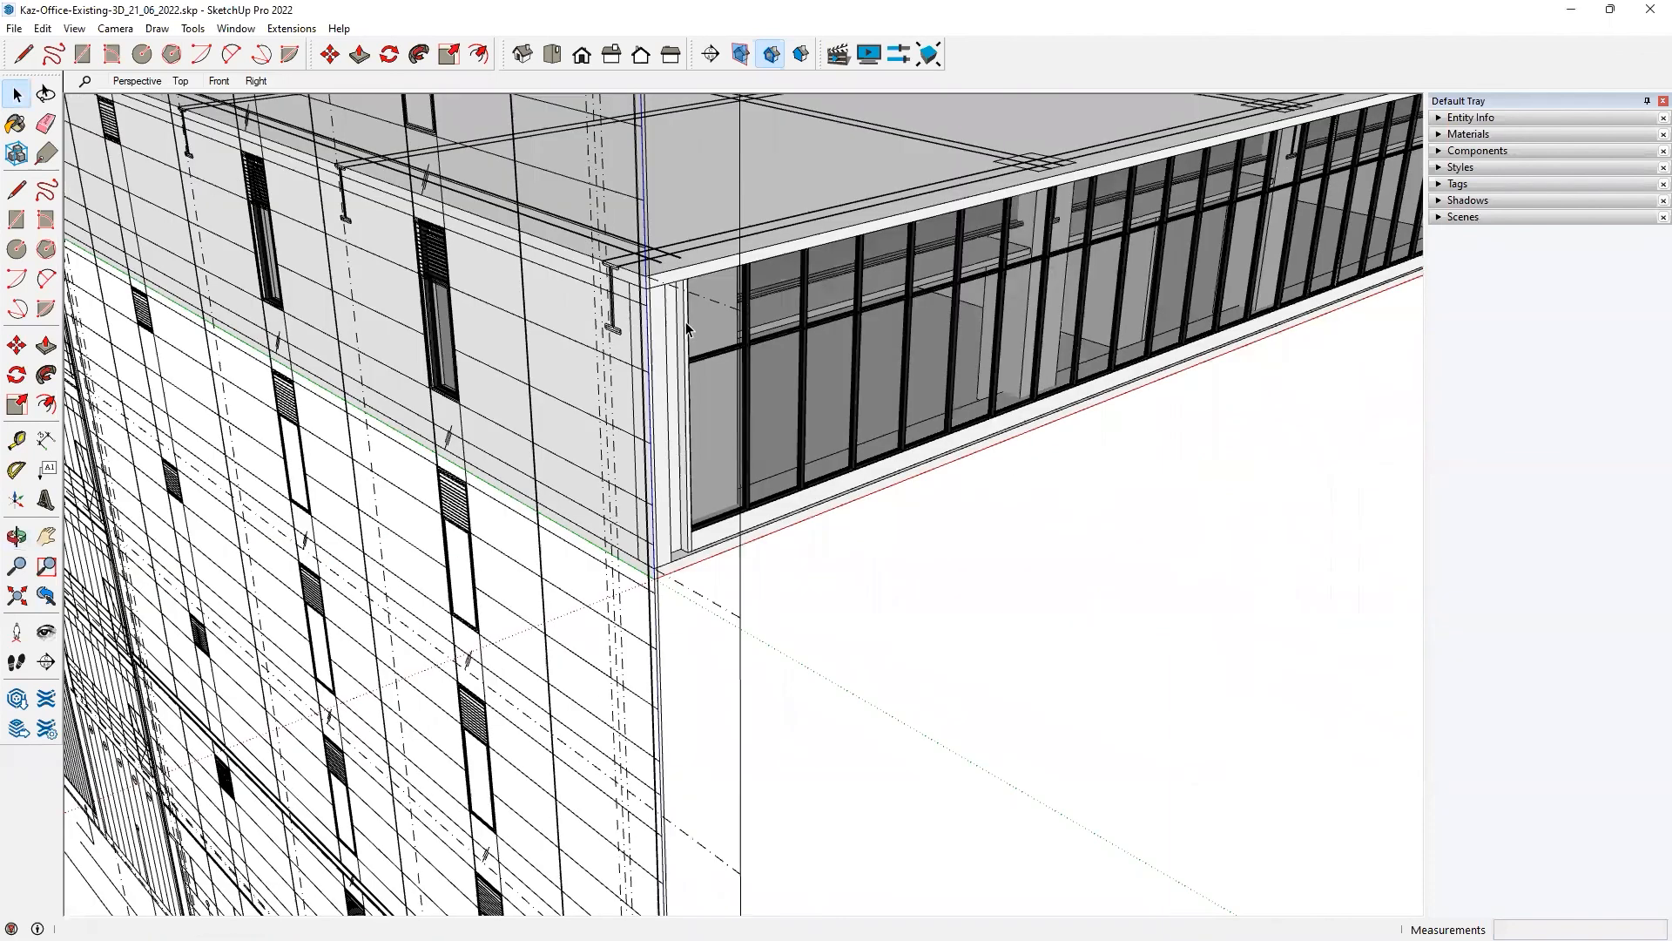
Step: Select the whole elevation drawing and compare its linework with the modelled floor's side wall and windows
scroll(826, 328, "down", 8)
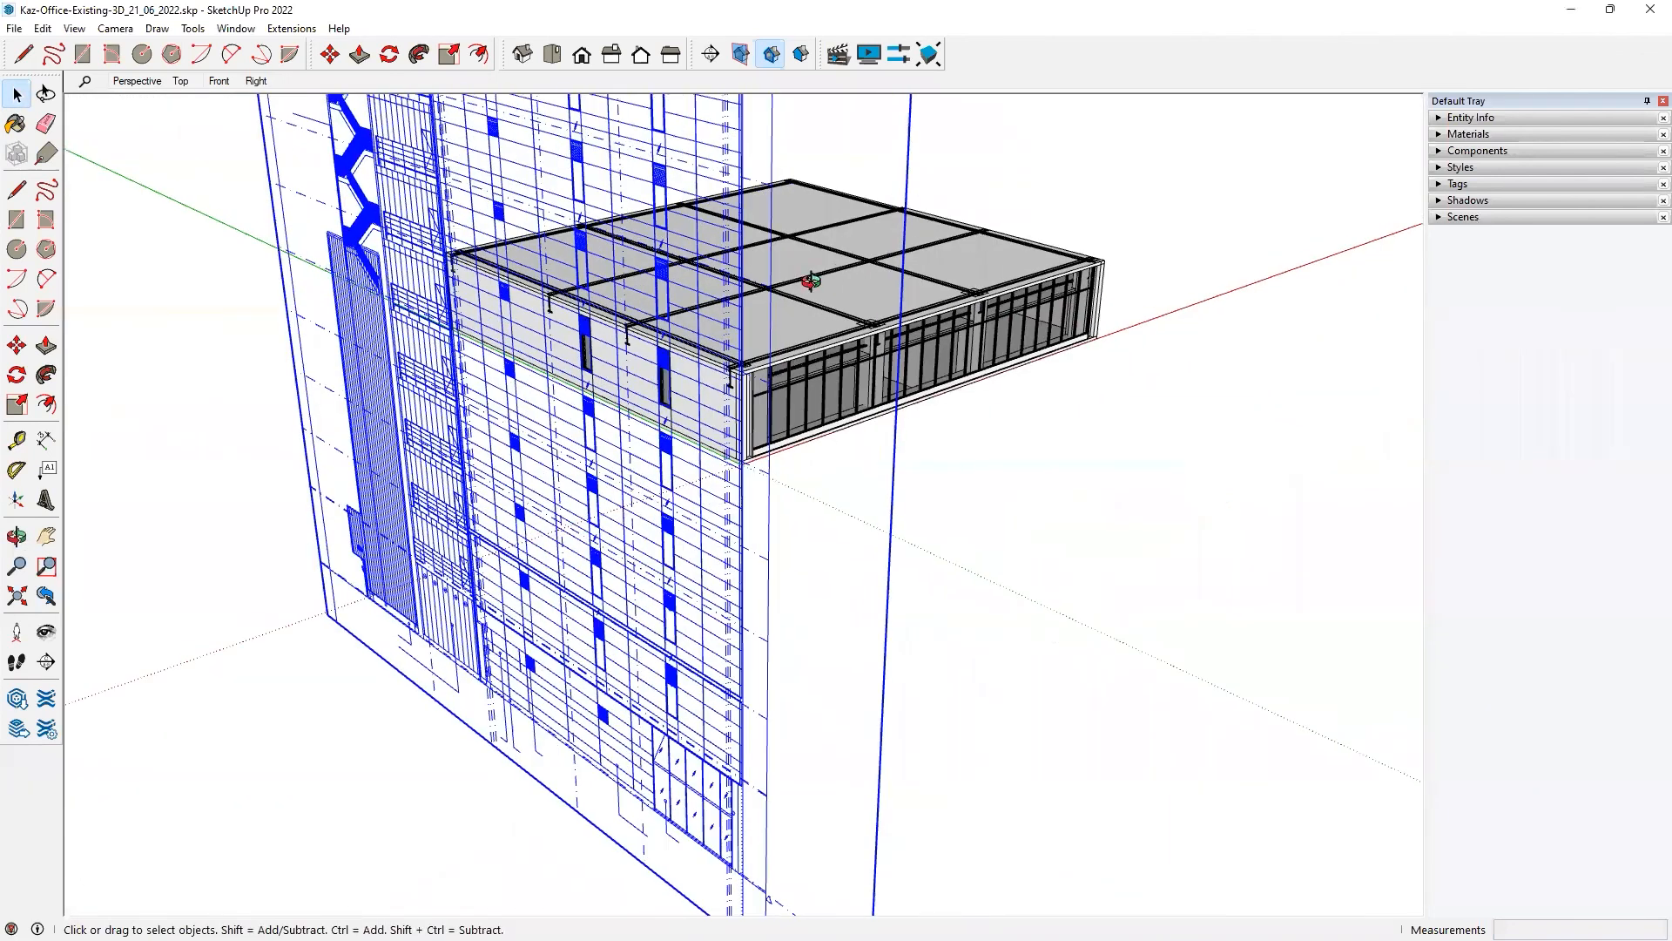
scroll(884, 322, "up", 1)
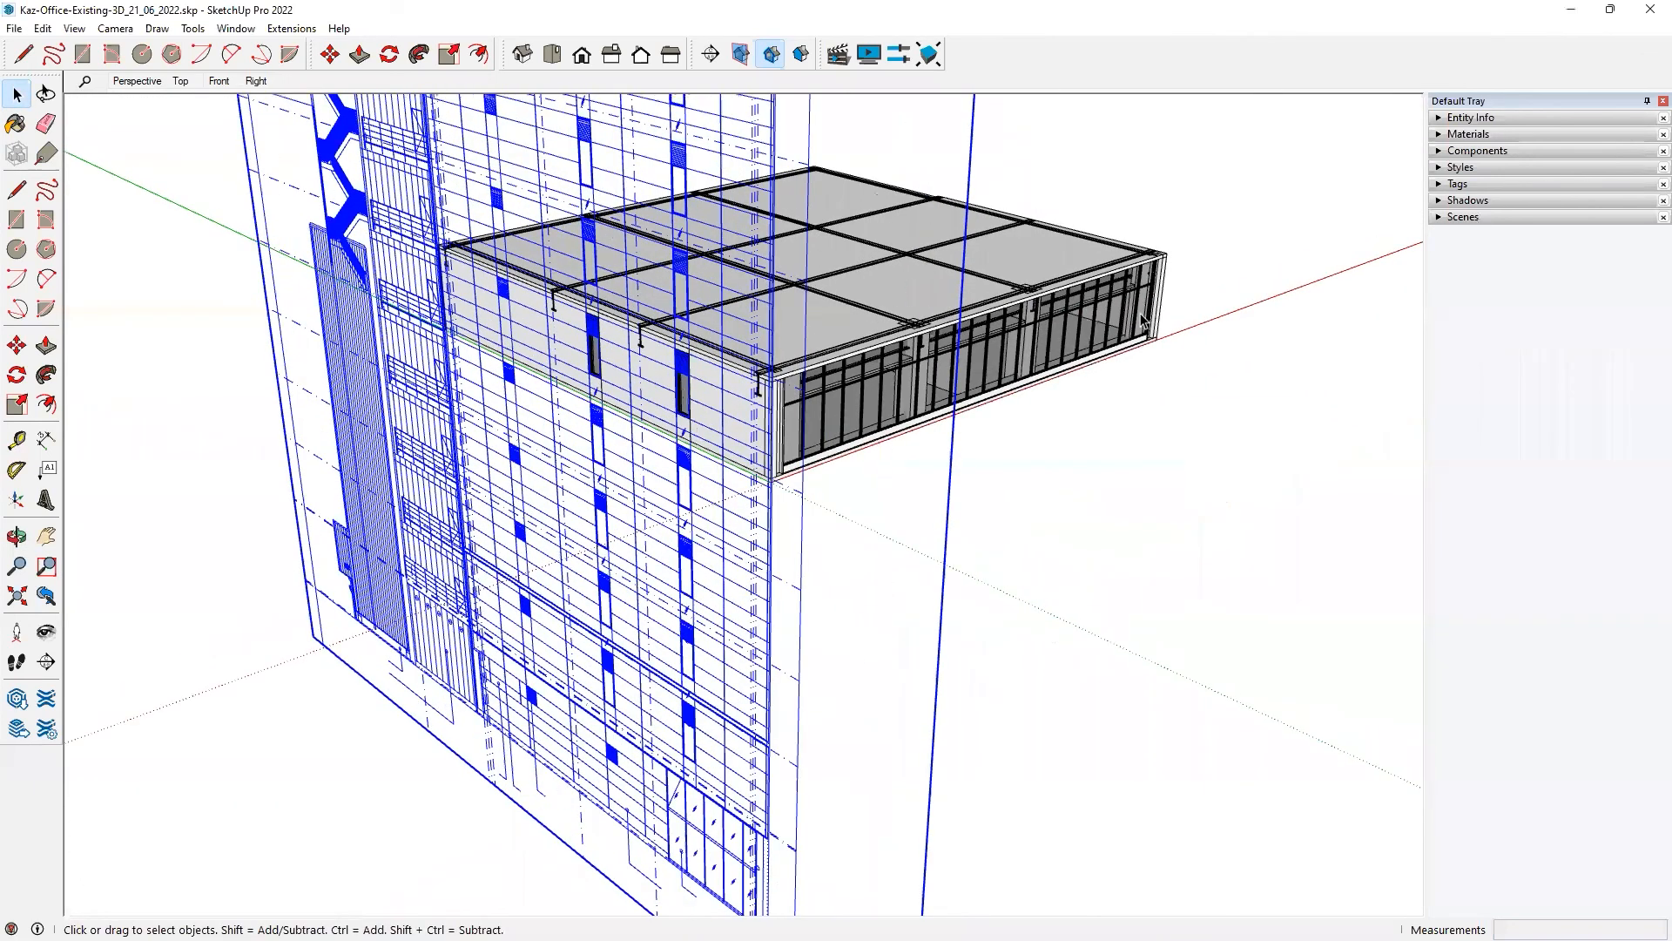
scroll(1089, 304, "up", 4)
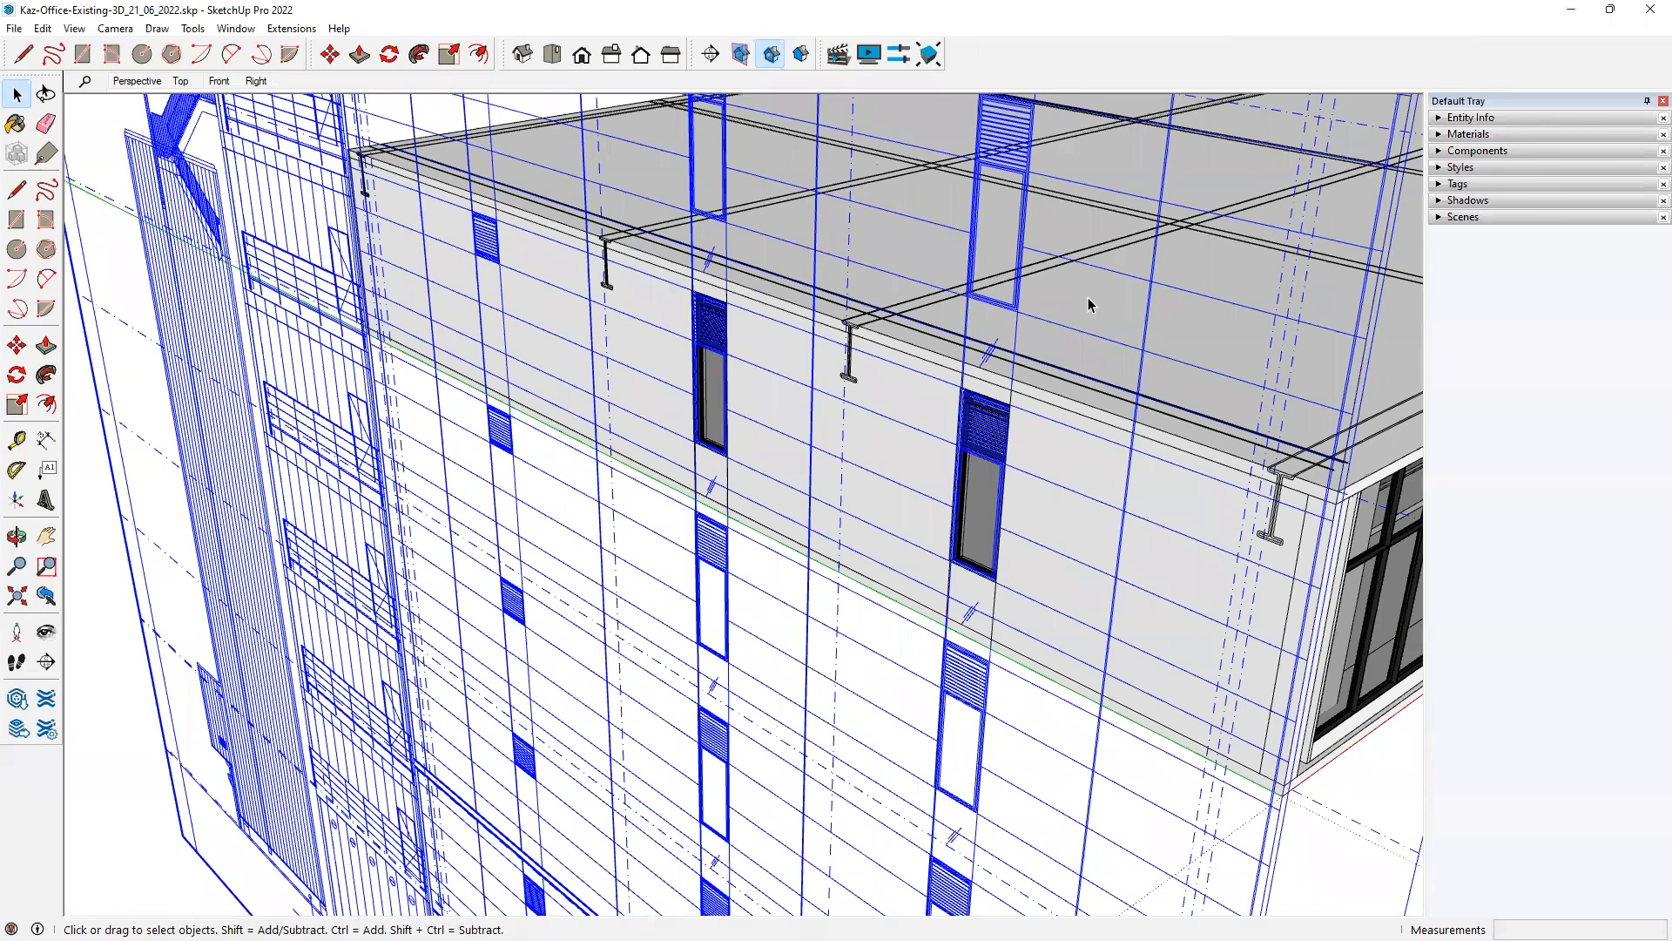
scroll(1088, 303, "down", 3)
scroll(1089, 301, "up", 2)
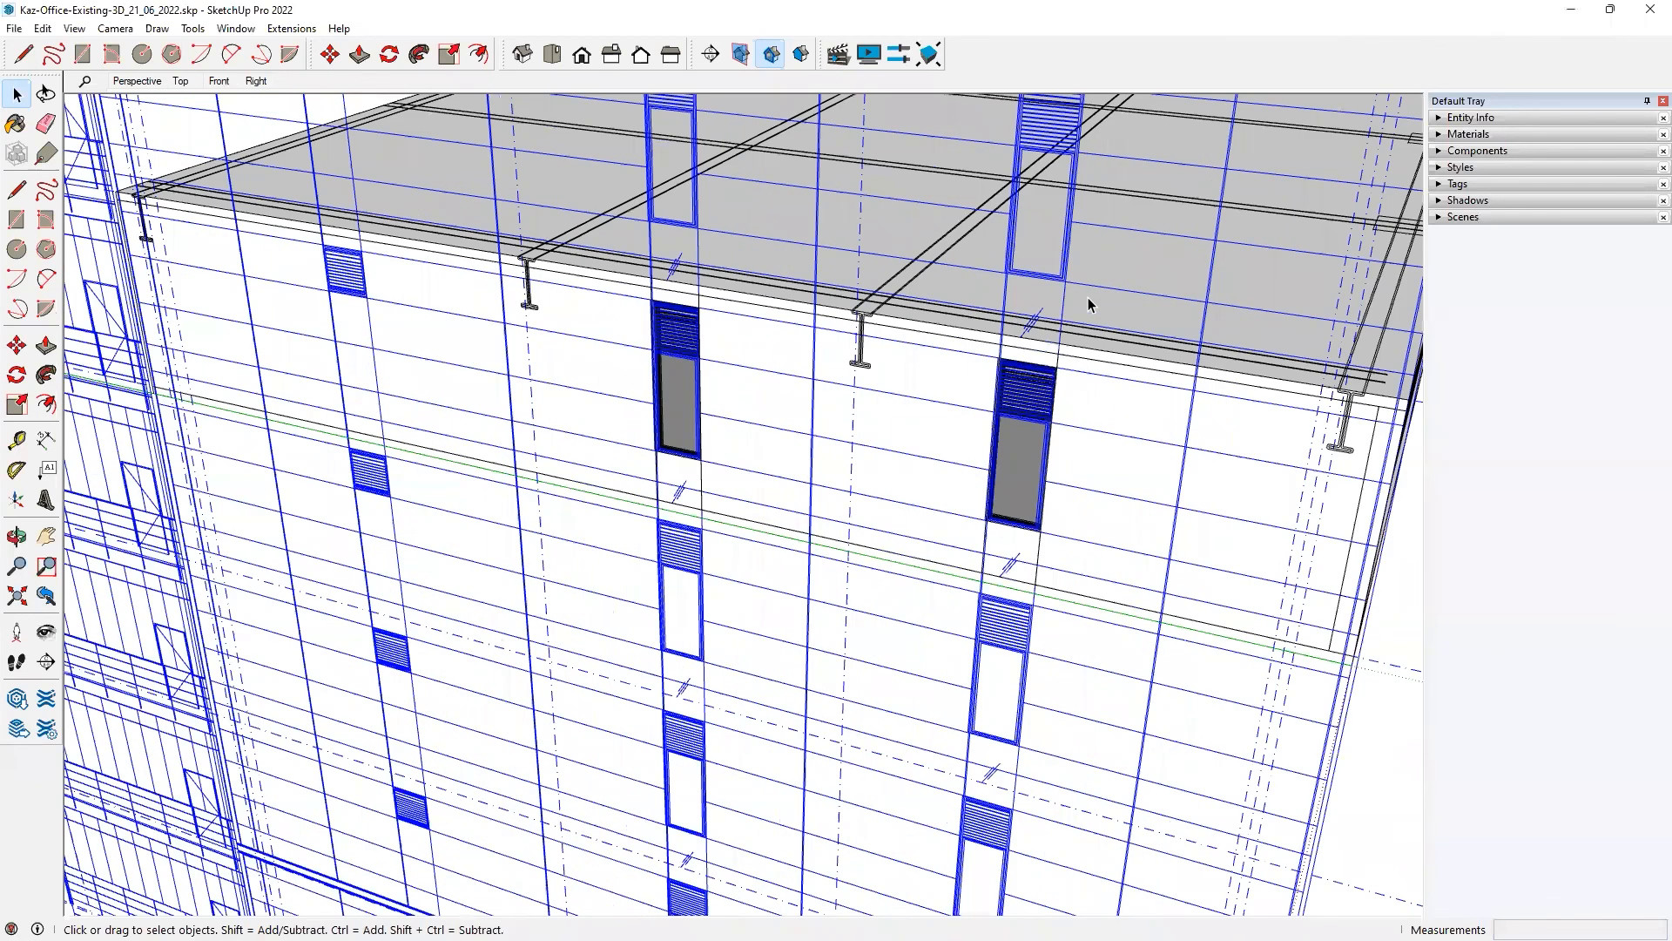
Step: Clear the elevation drawing's selection and review the whole modelled floor against the full building elevation
scroll(1089, 300, "up", 1)
scroll(1089, 300, "down", 4)
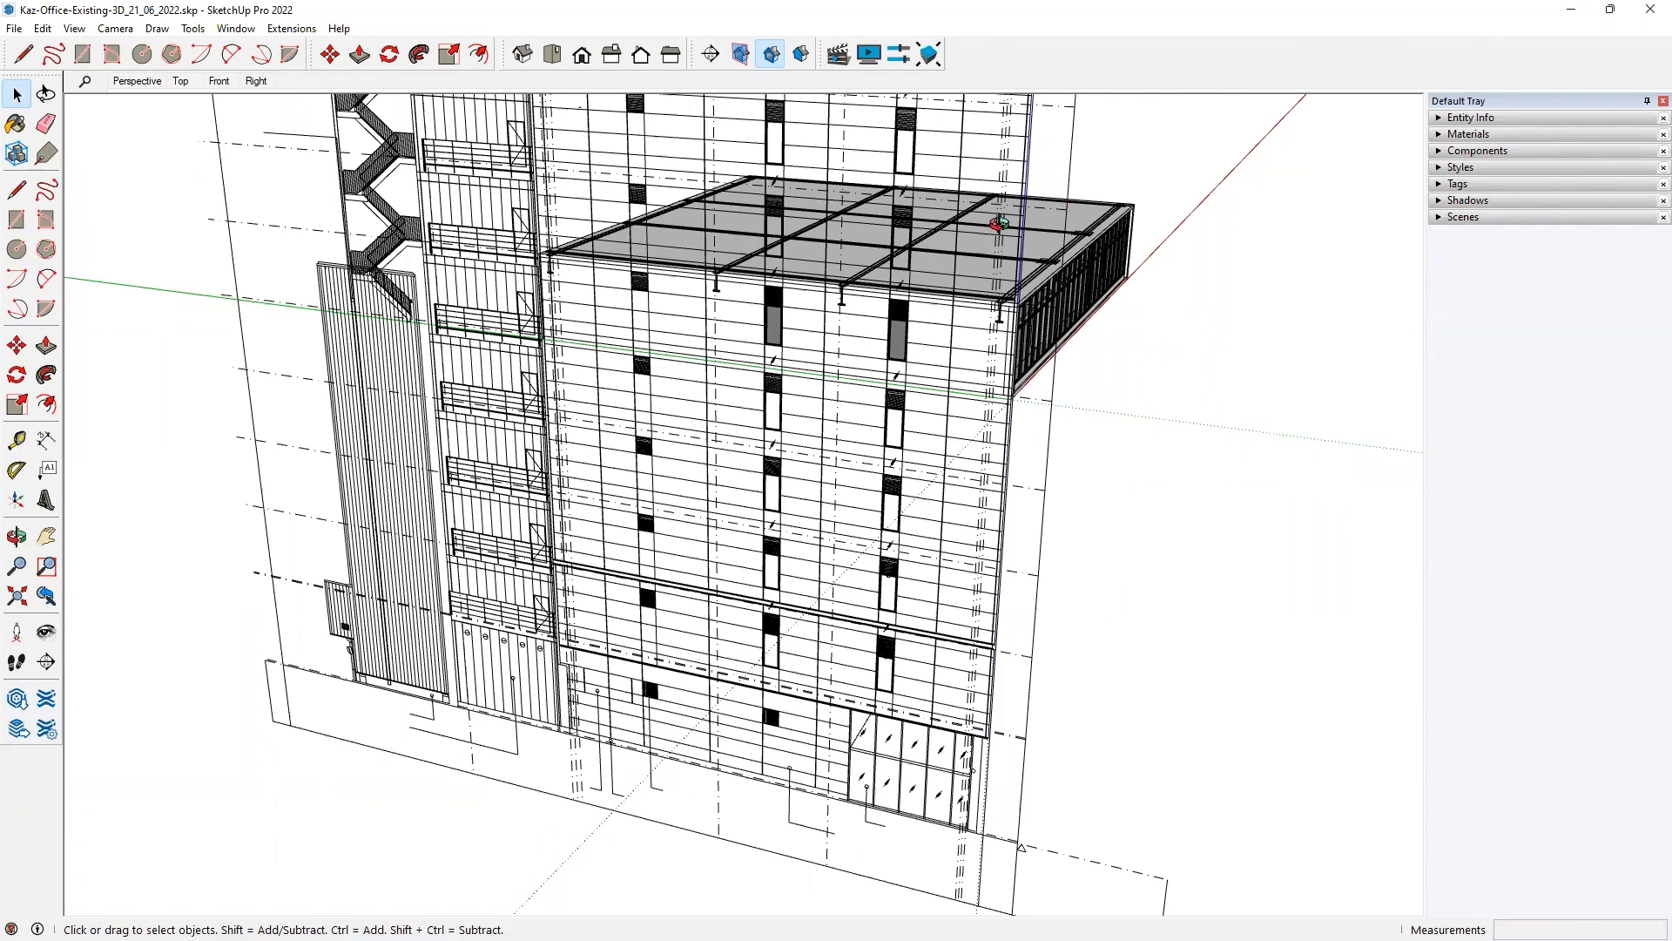
scroll(1168, 179, "up", 5)
scroll(598, 238, "up", 5)
scroll(614, 245, "down", 8)
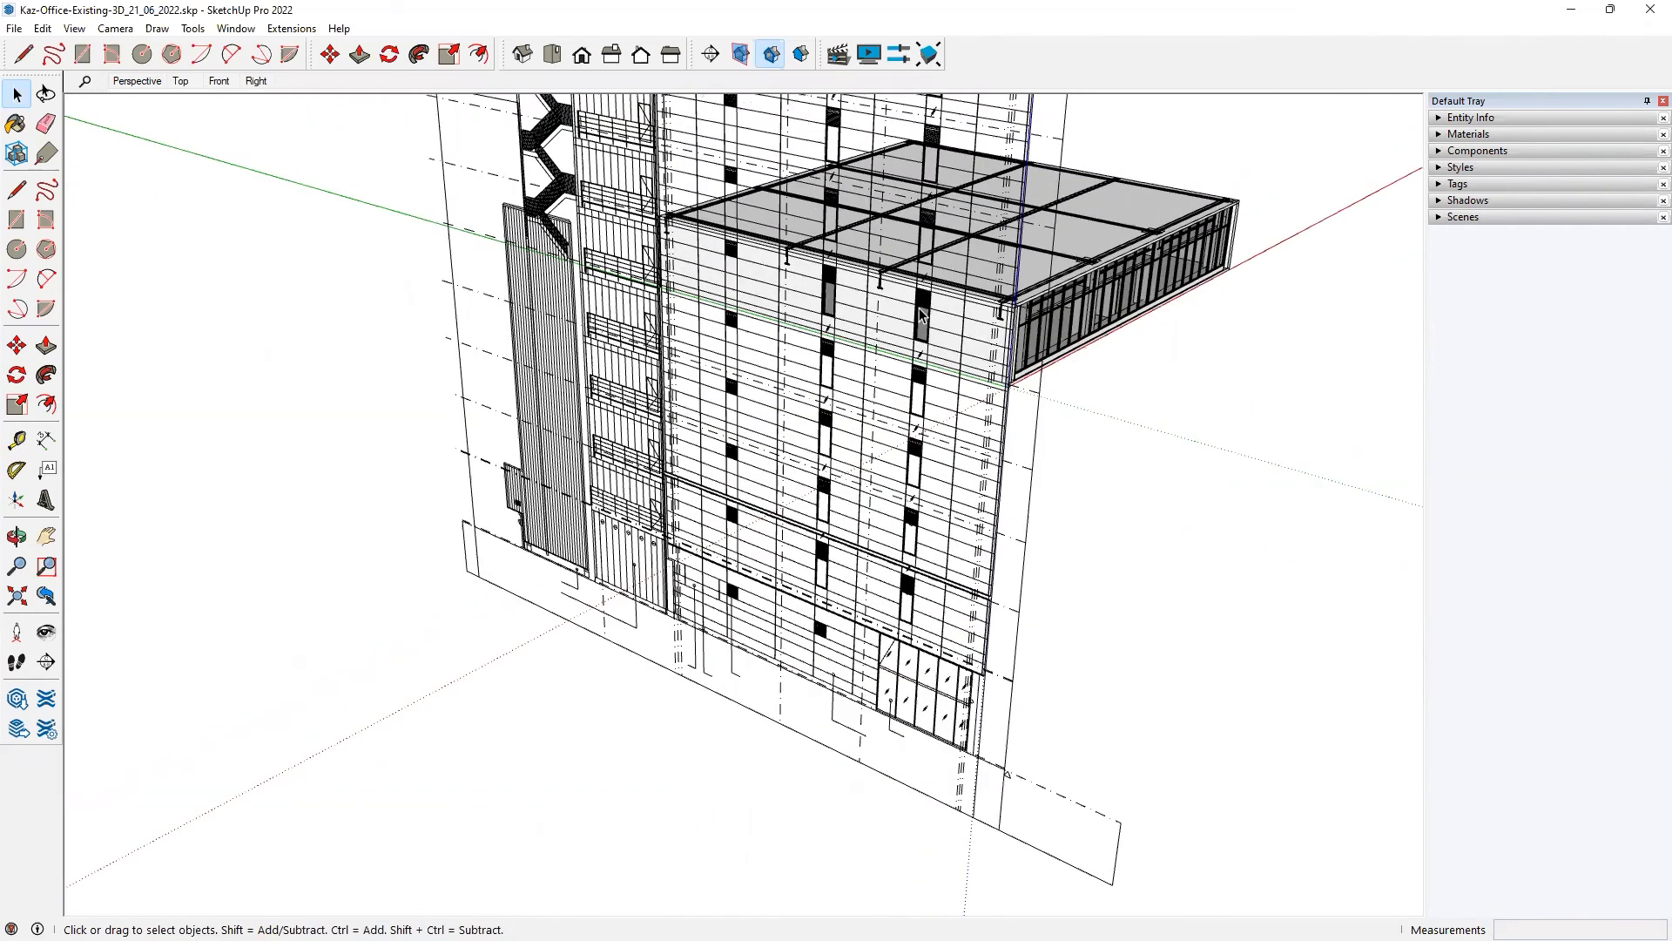
Step: Examine where the side wall meets the balcony and stair section, comparing the floor's edge, beam ends and louvre column with the elevation linework
scroll(922, 315, "up", 4)
scroll(929, 310, "up", 6)
middle_click_drag(929, 273, 842, 177)
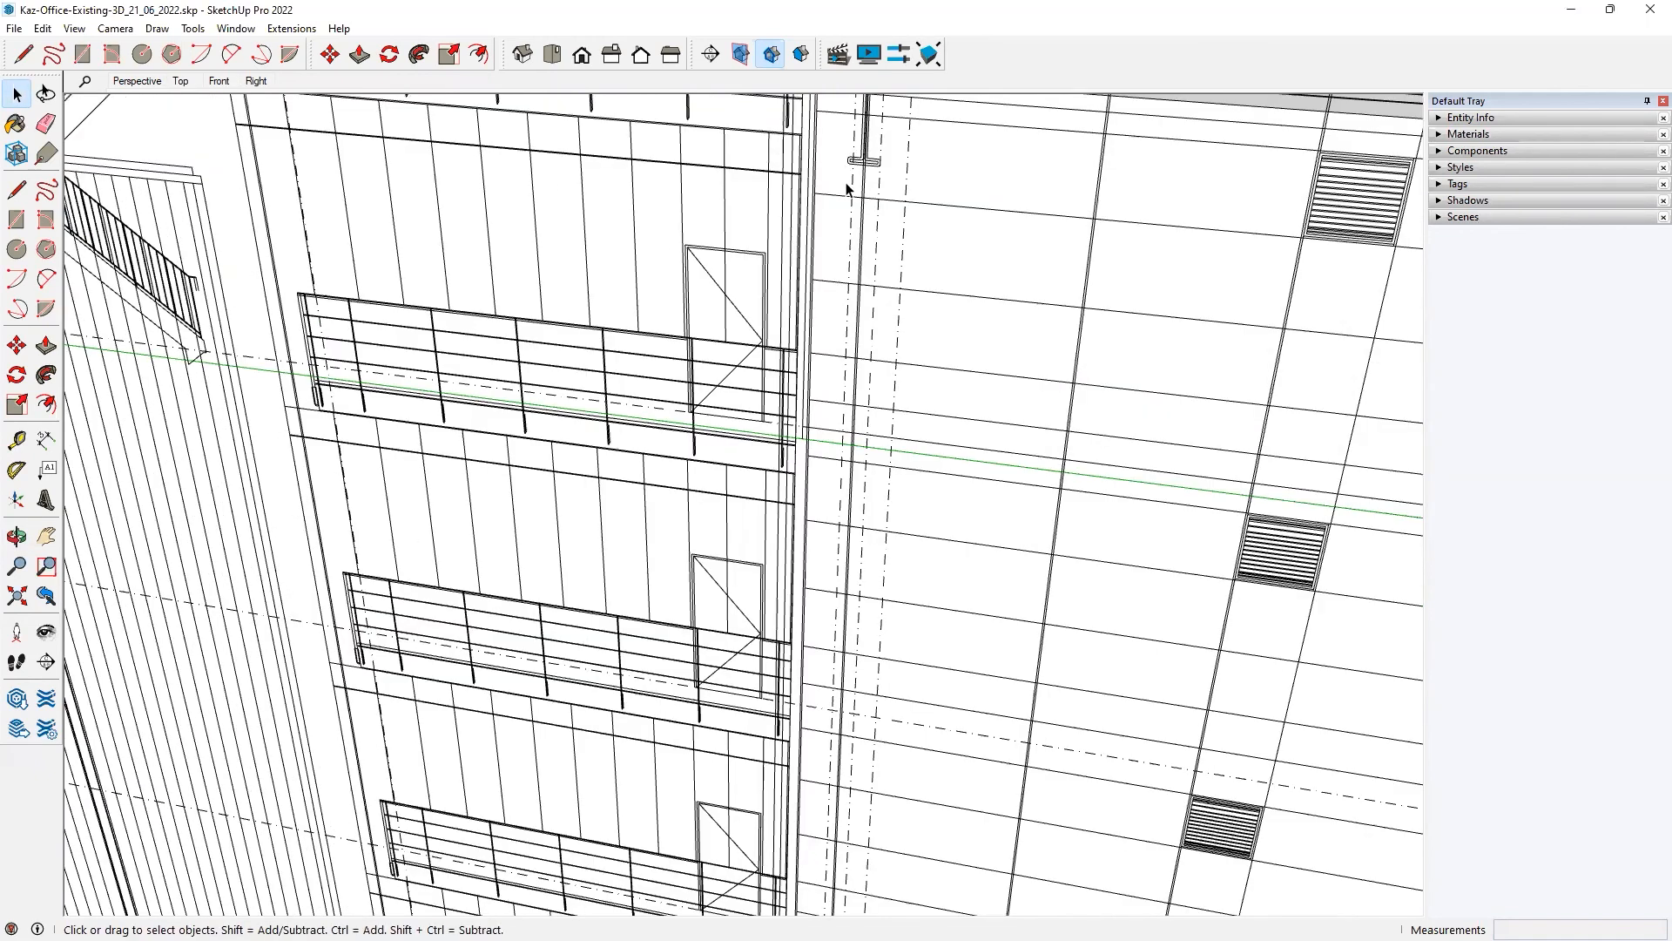
scroll(846, 188, "down", 4)
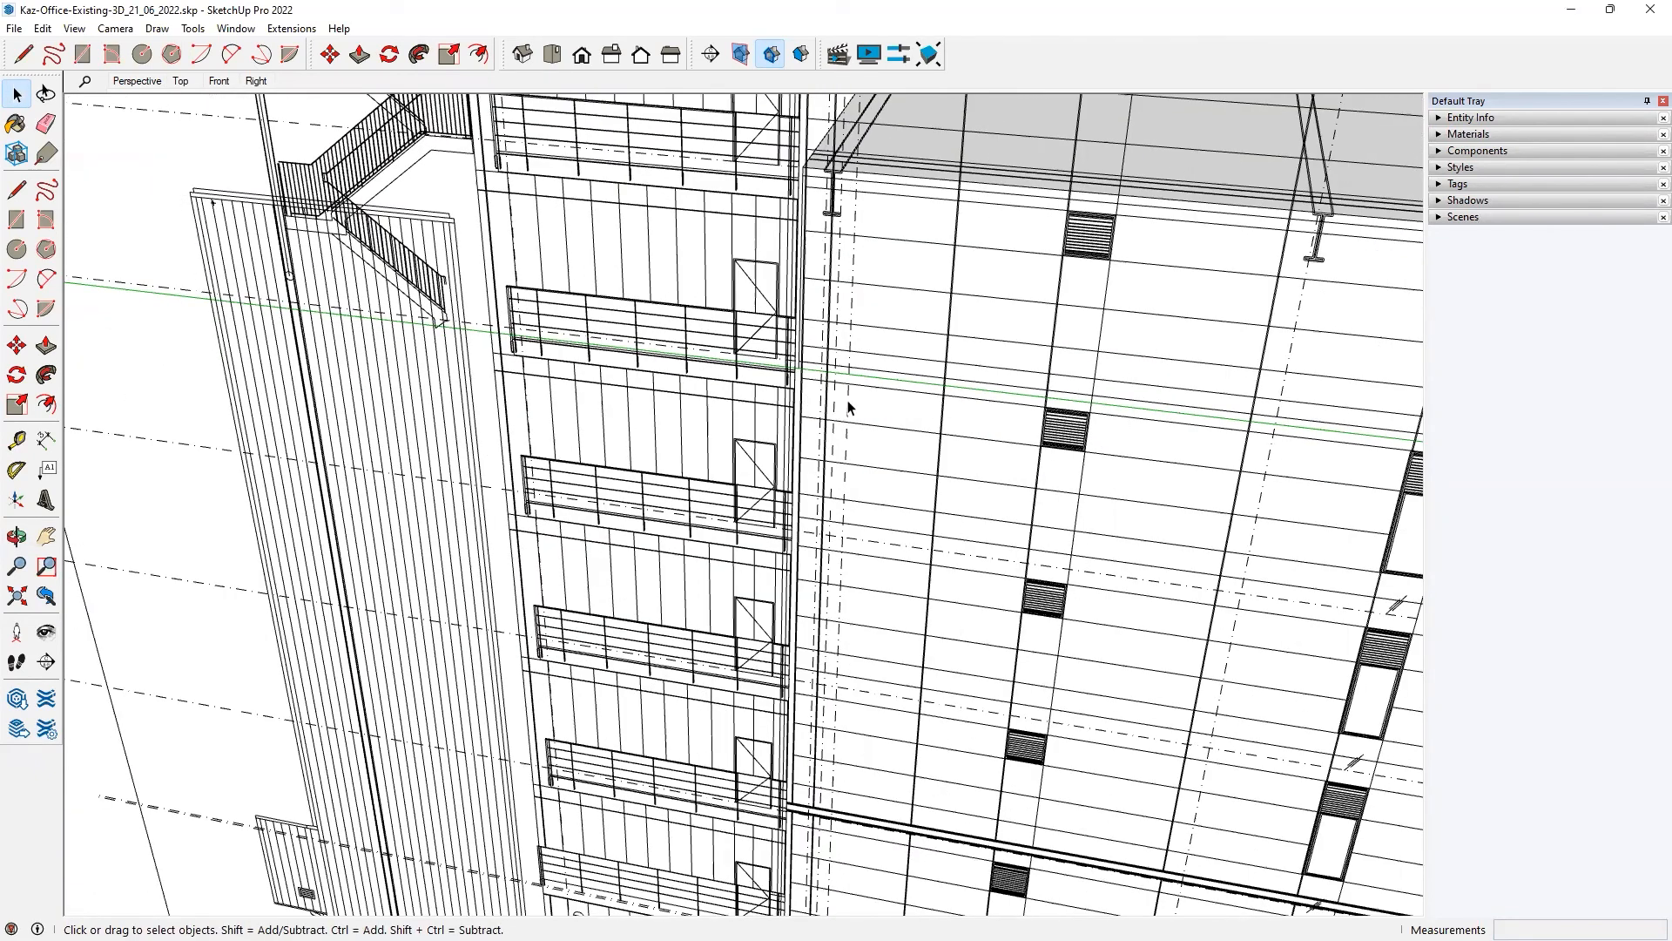
scroll(756, 381, "down", 5)
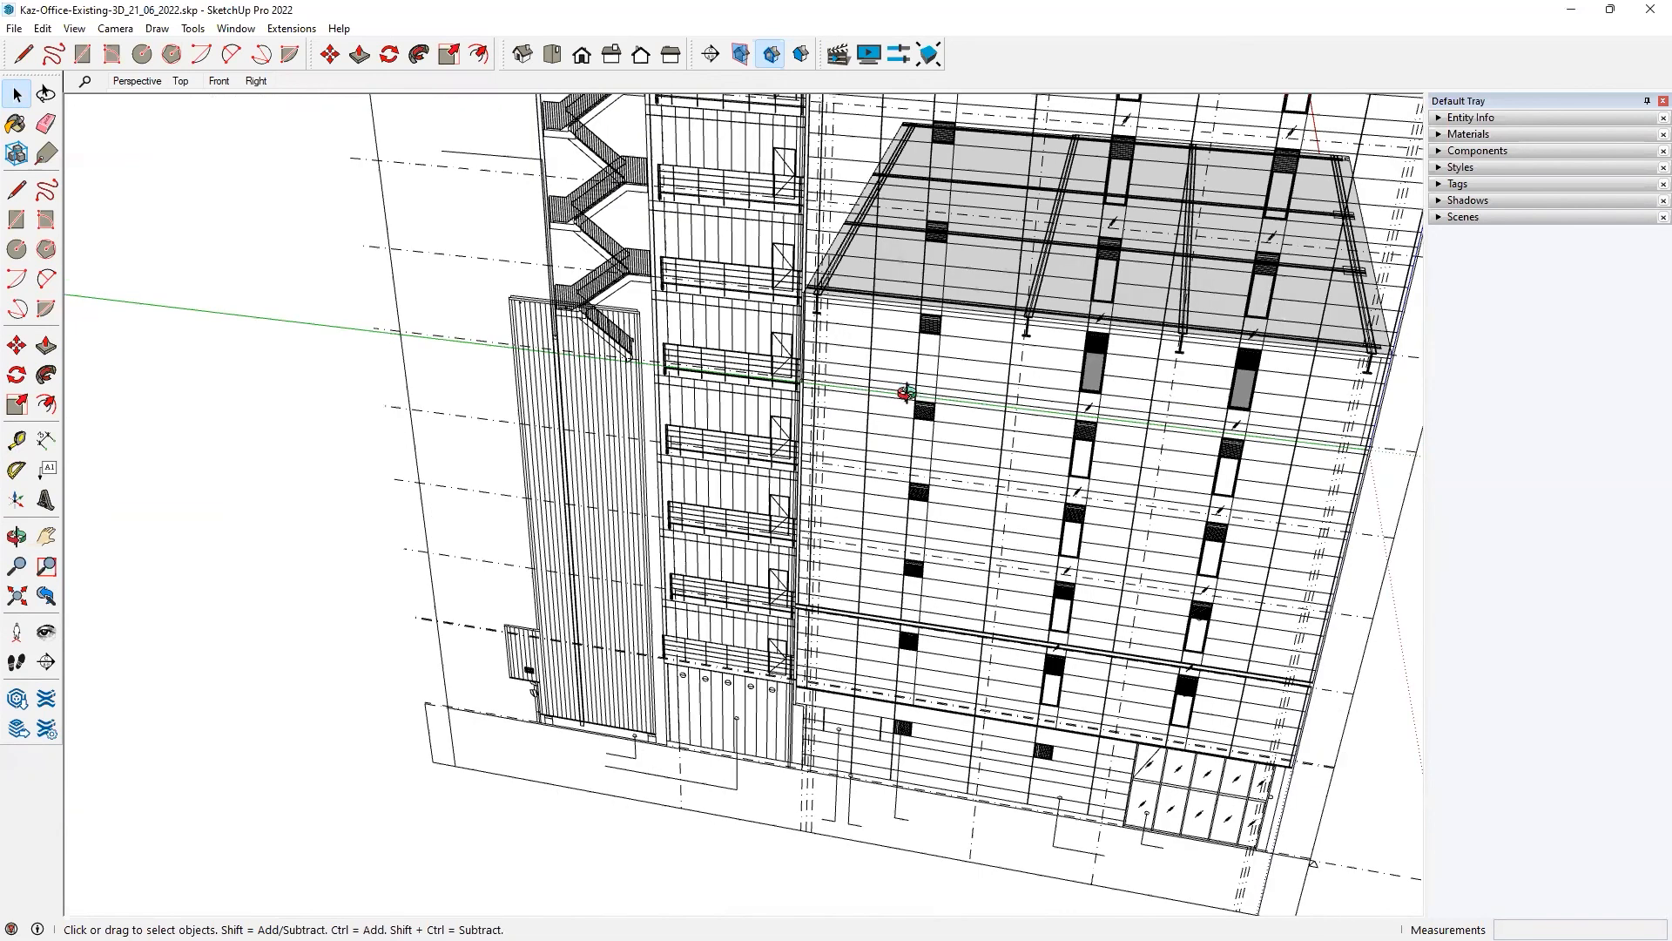
middle_click_drag(789, 391, 783, 397)
scroll(782, 394, "up", 3)
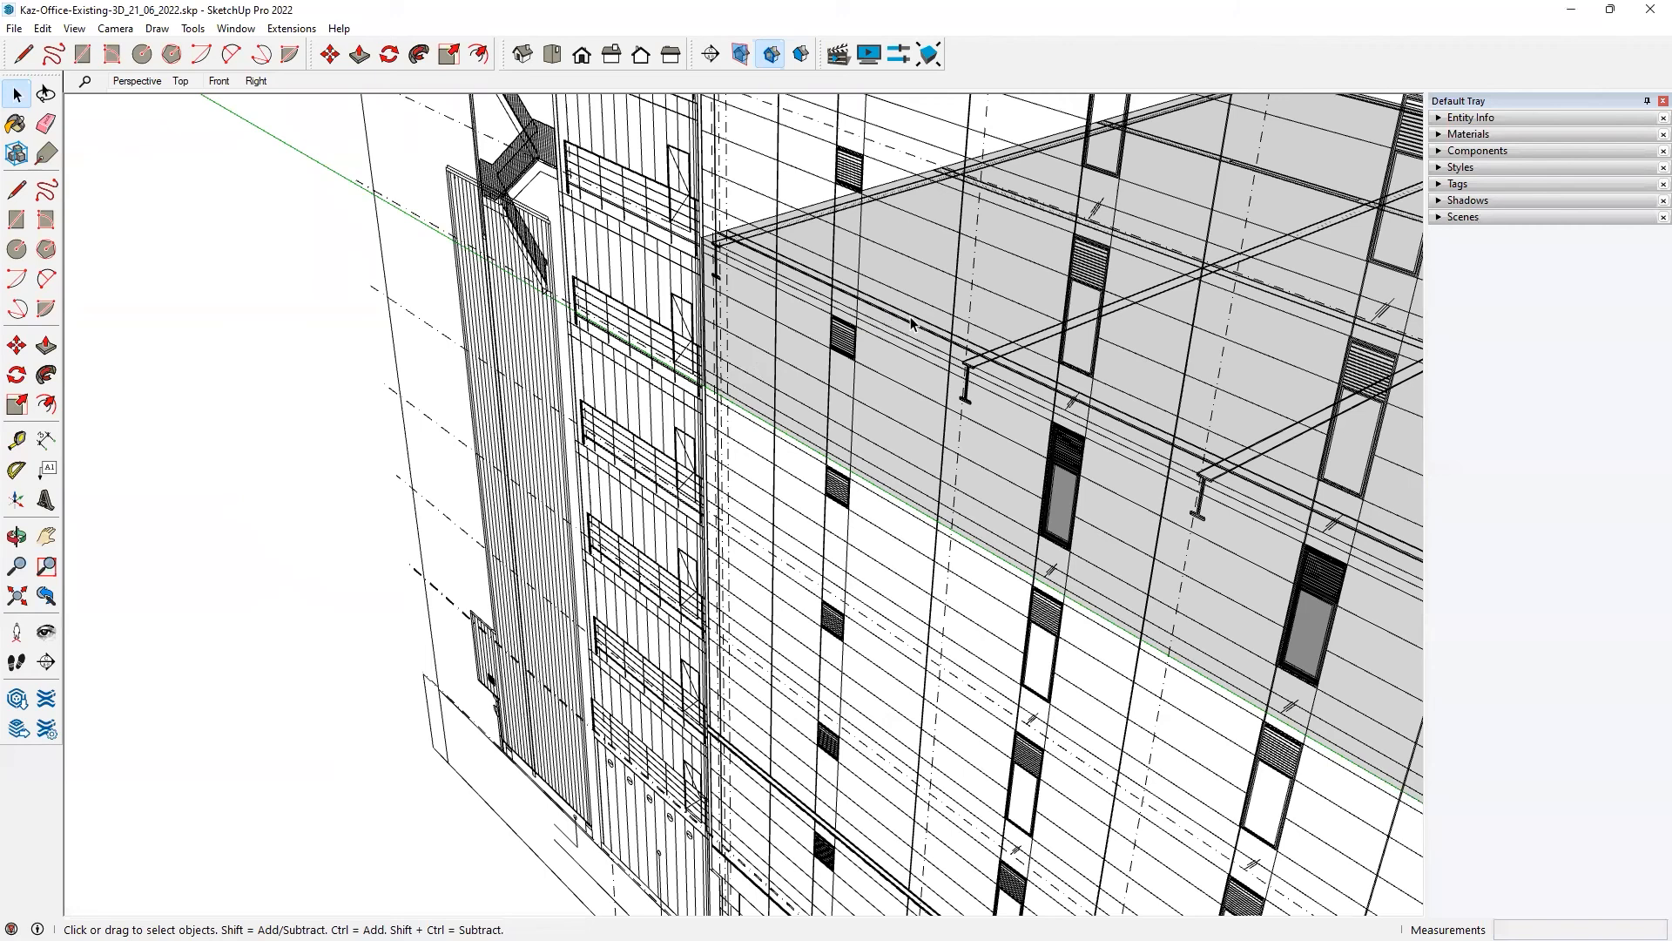
scroll(912, 316, "up", 1)
scroll(767, 320, "up", 1)
scroll(766, 313, "up", 1)
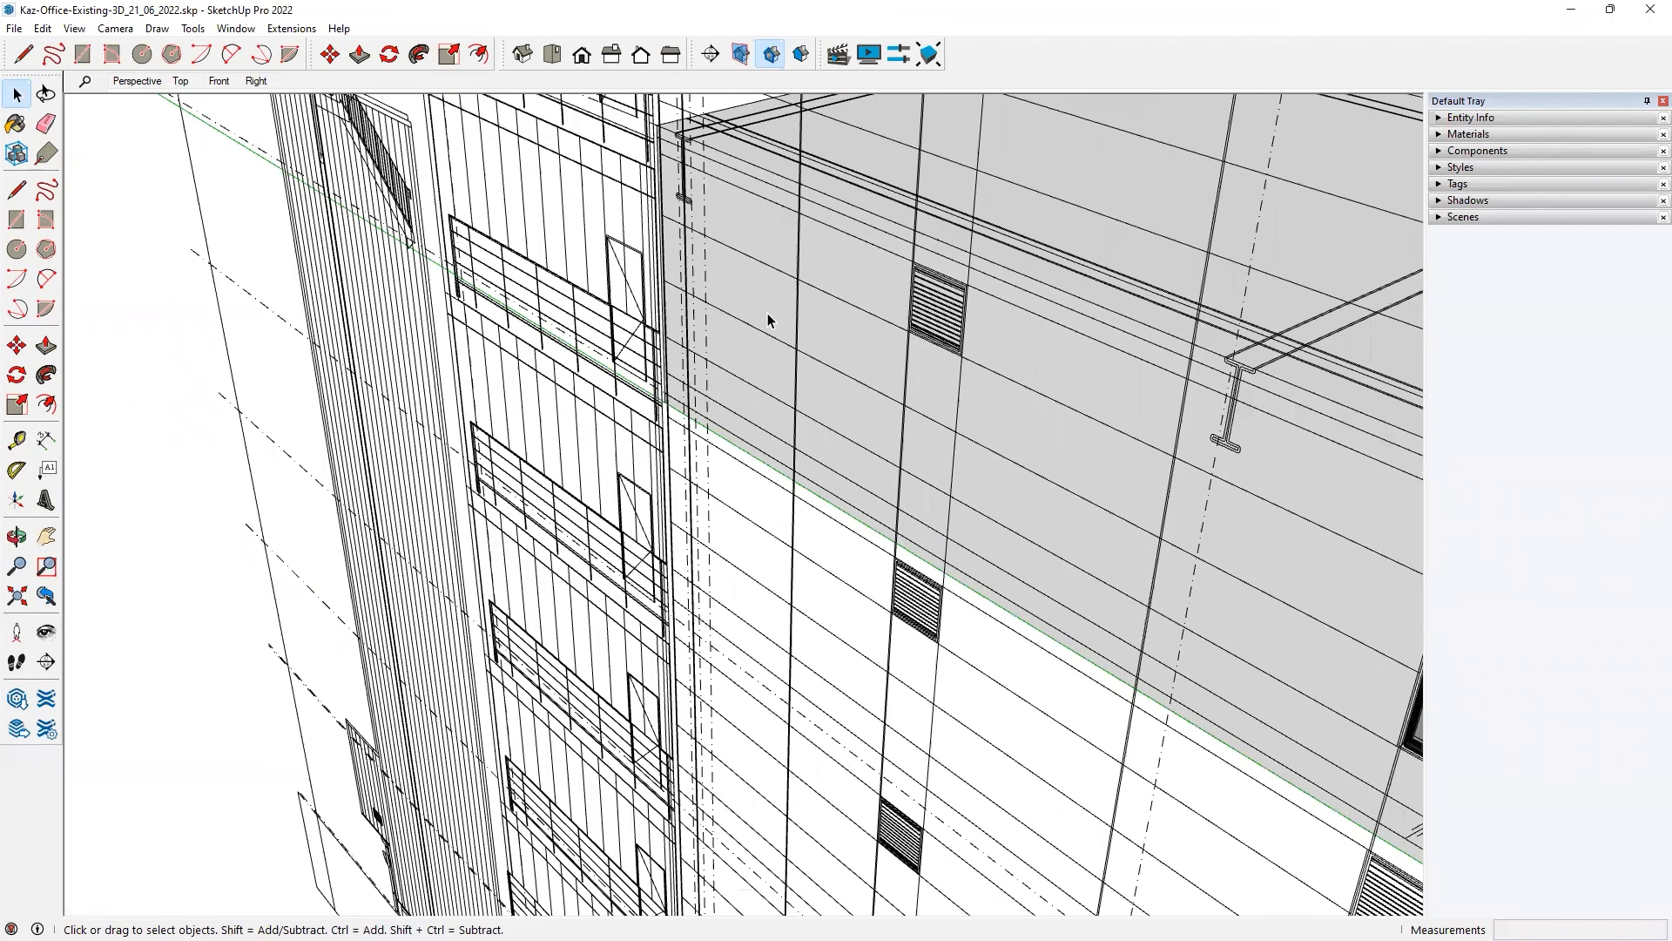
middle_click_drag(767, 314, 796, 349)
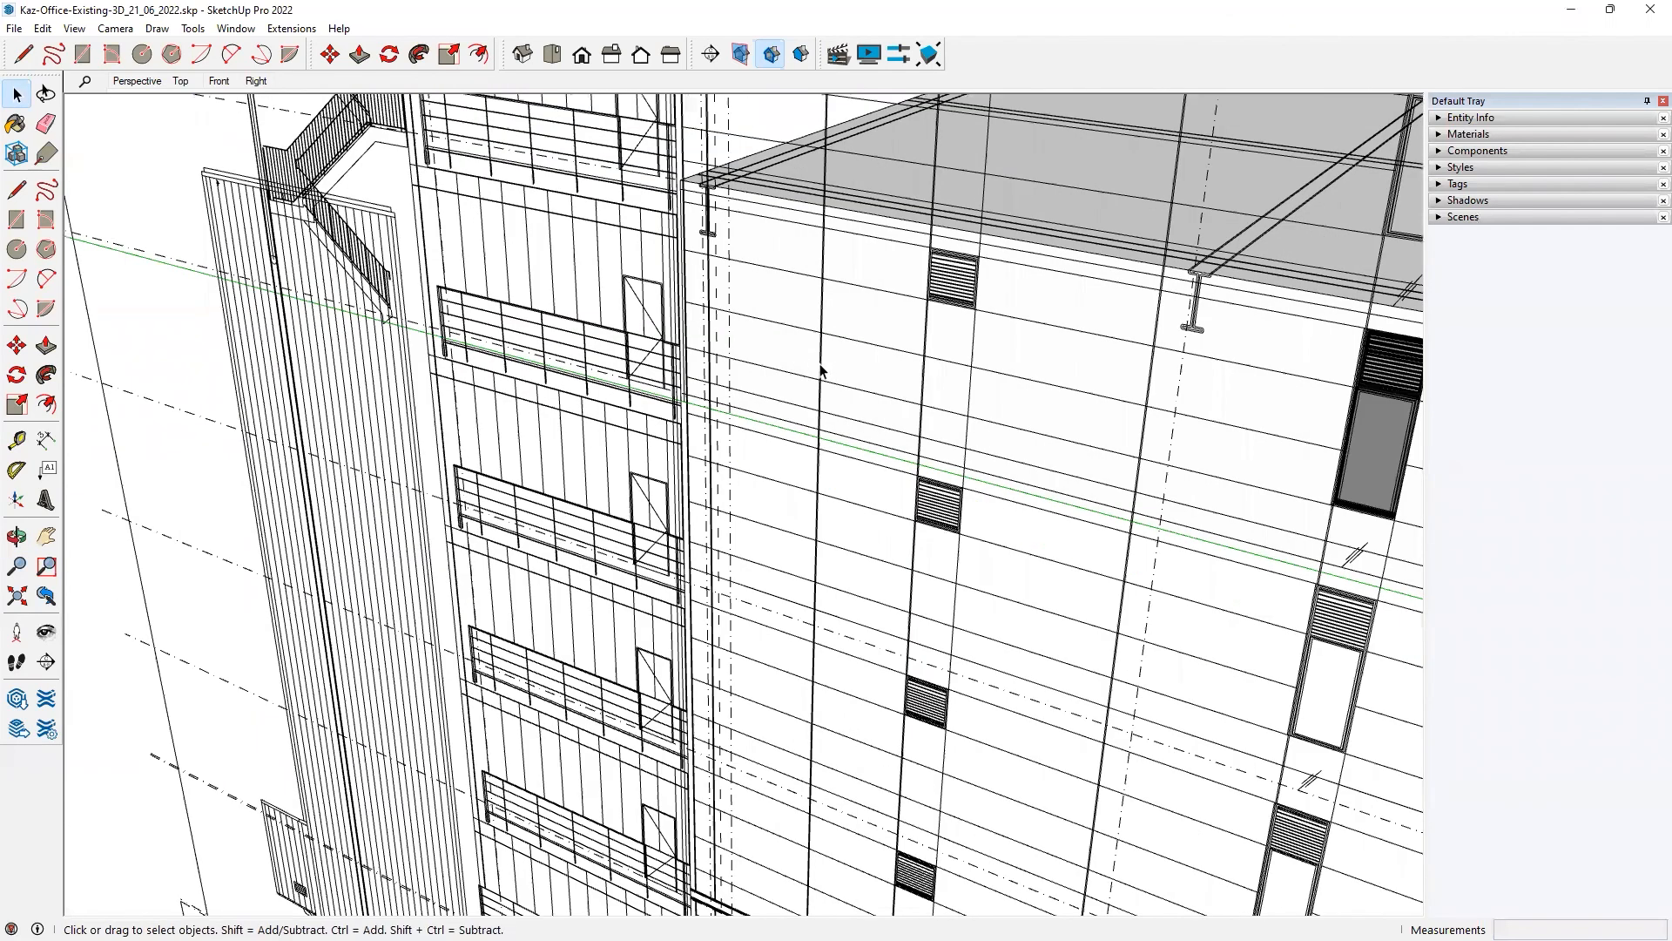
scroll(798, 328, "down", 1)
scroll(800, 324, "down", 1)
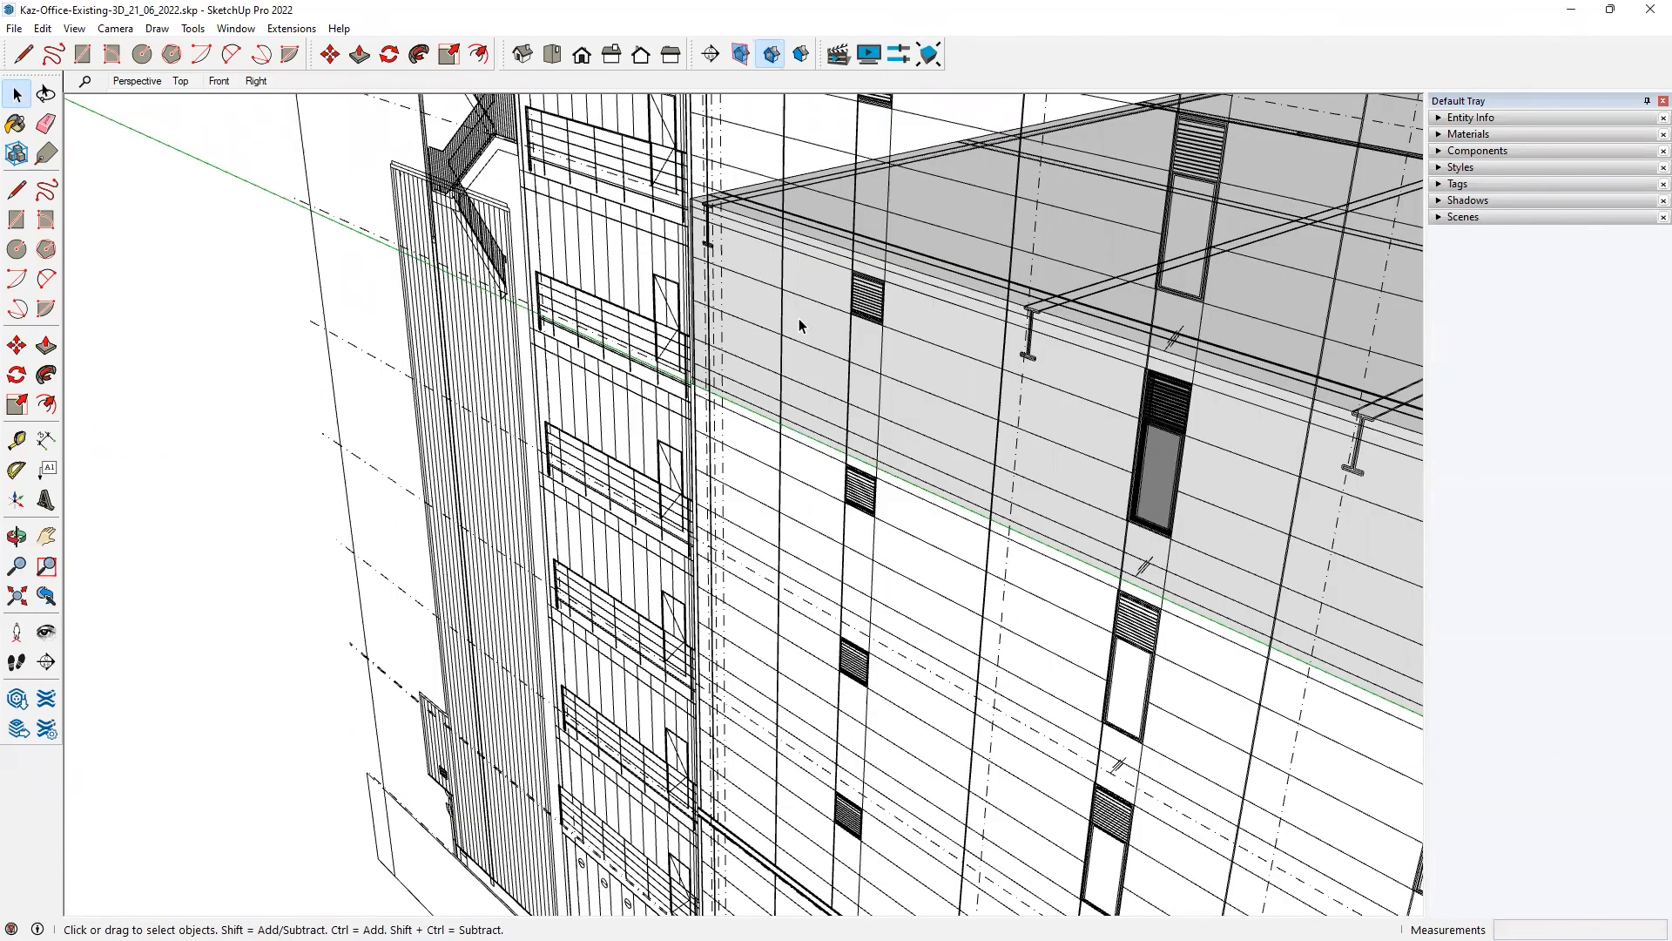